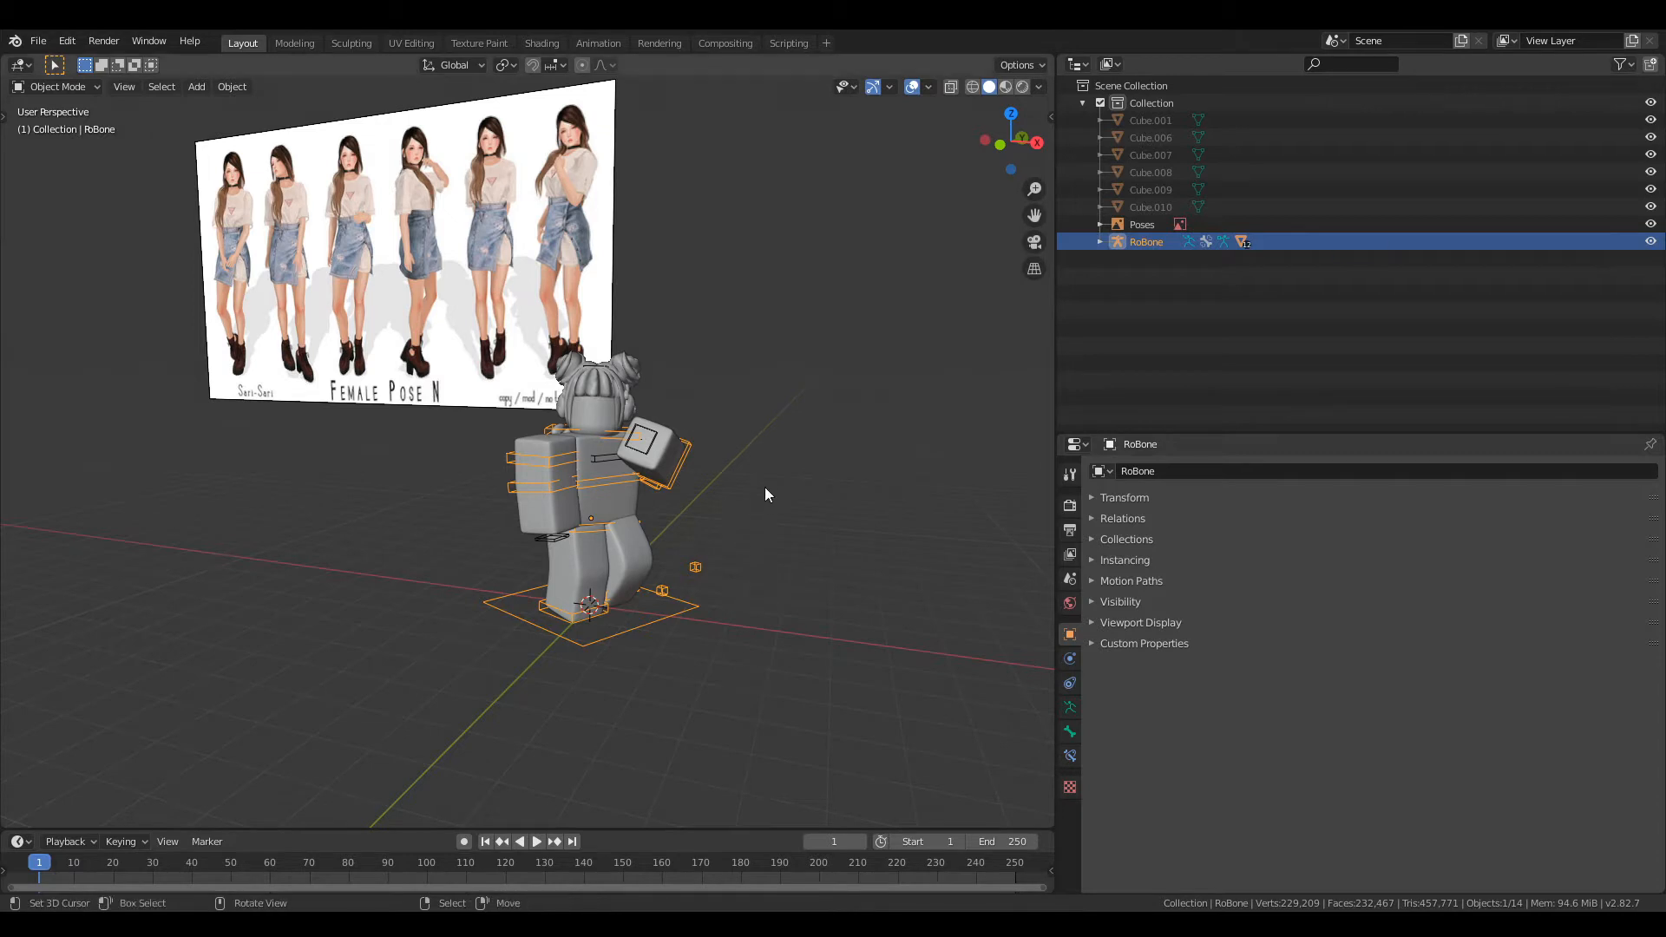
Step: Widen the 3D viewport and shrink the outliner area above the object properties
{"action": "middle_click_drag", "start_coordinate": [764, 487], "coordinate": [763, 482]}
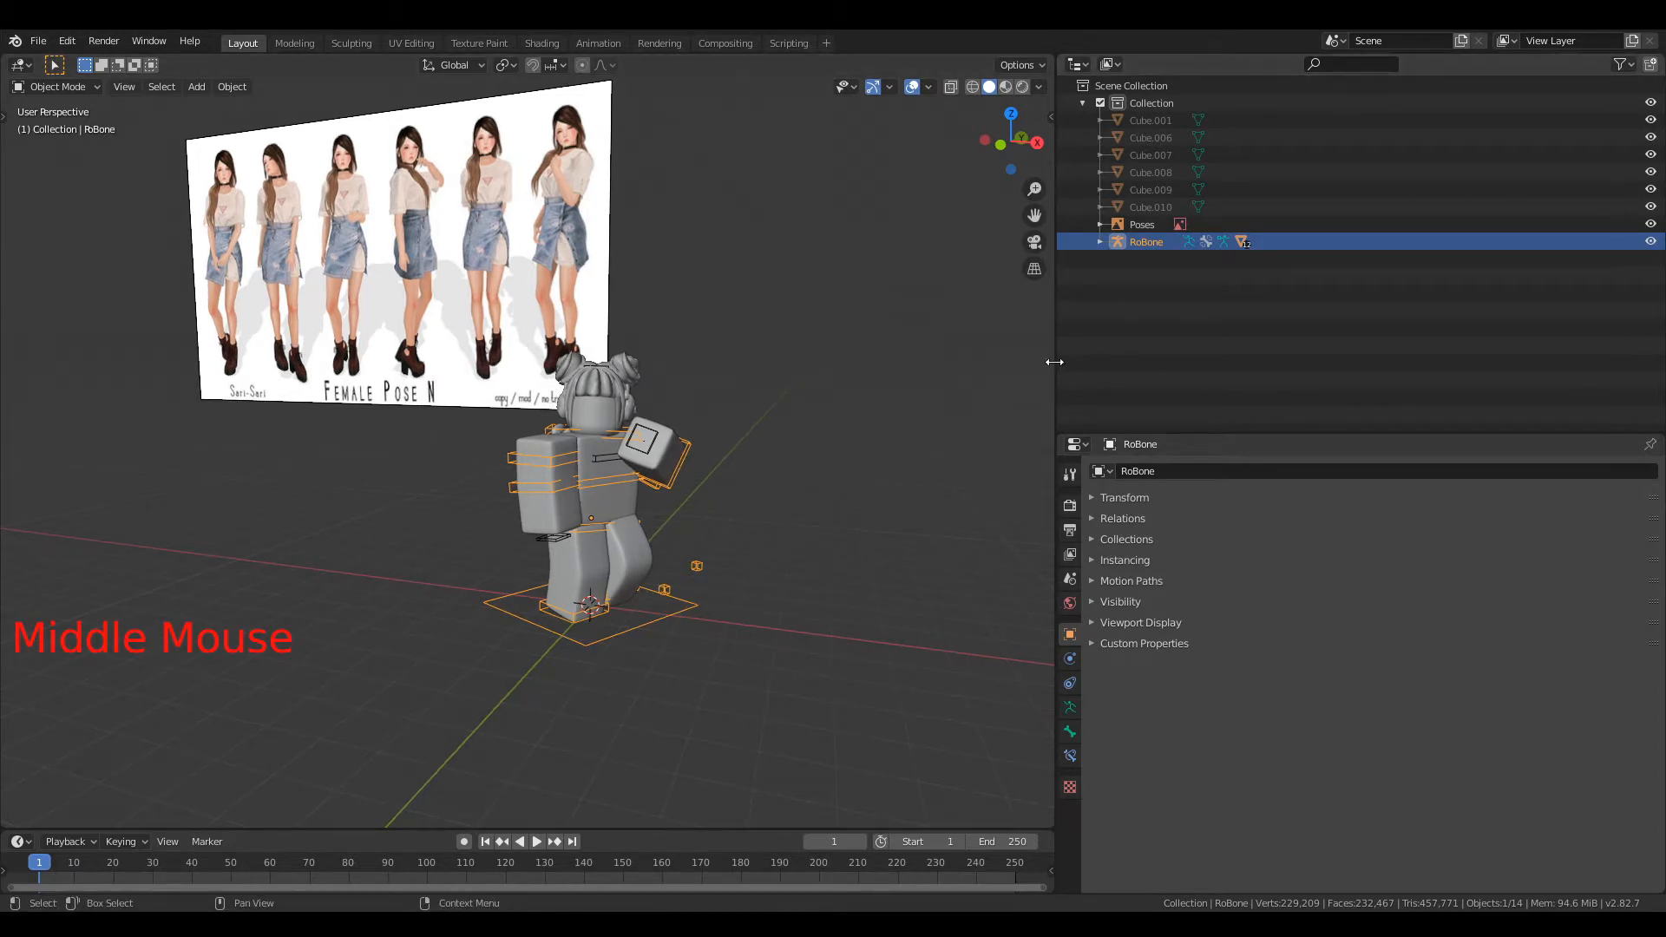
{"action": "left_click_drag", "start_coordinate": [1054, 362], "coordinate": [1523, 273]}
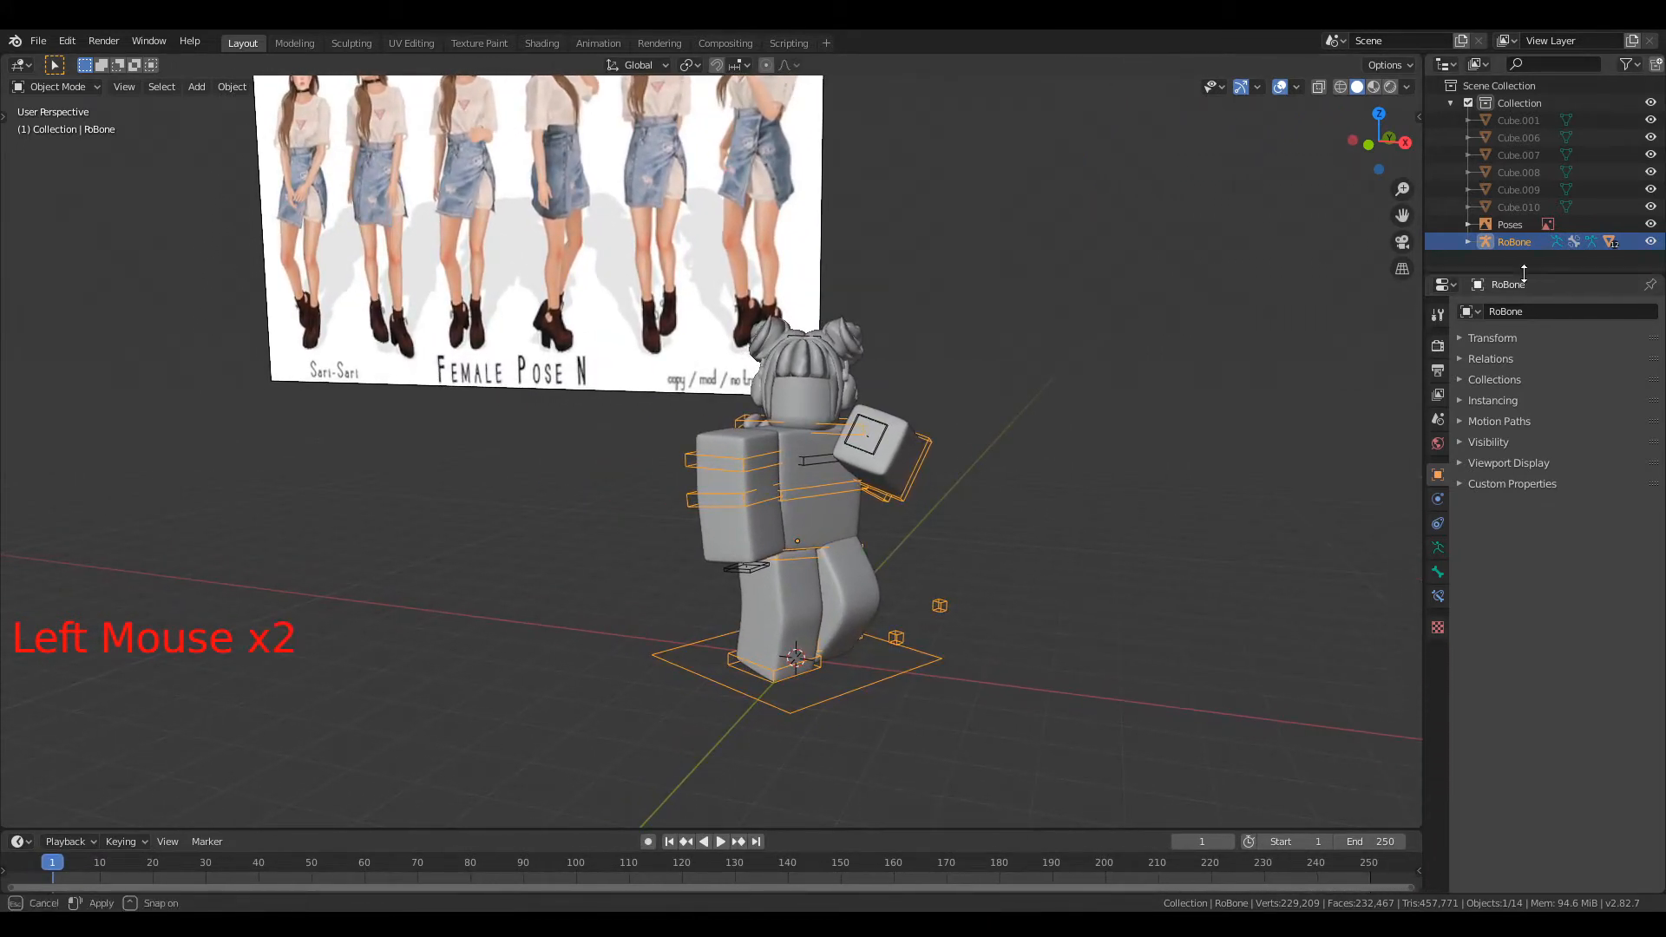
{"action": "left_click_drag", "start_coordinate": [1424, 265], "coordinate": [1337, 269]}
Step: Delete the Poses reference image standing behind the character
{"action": "right_click", "coordinate": [788, 596]}
{"action": "right_click", "coordinate": [752, 593]}
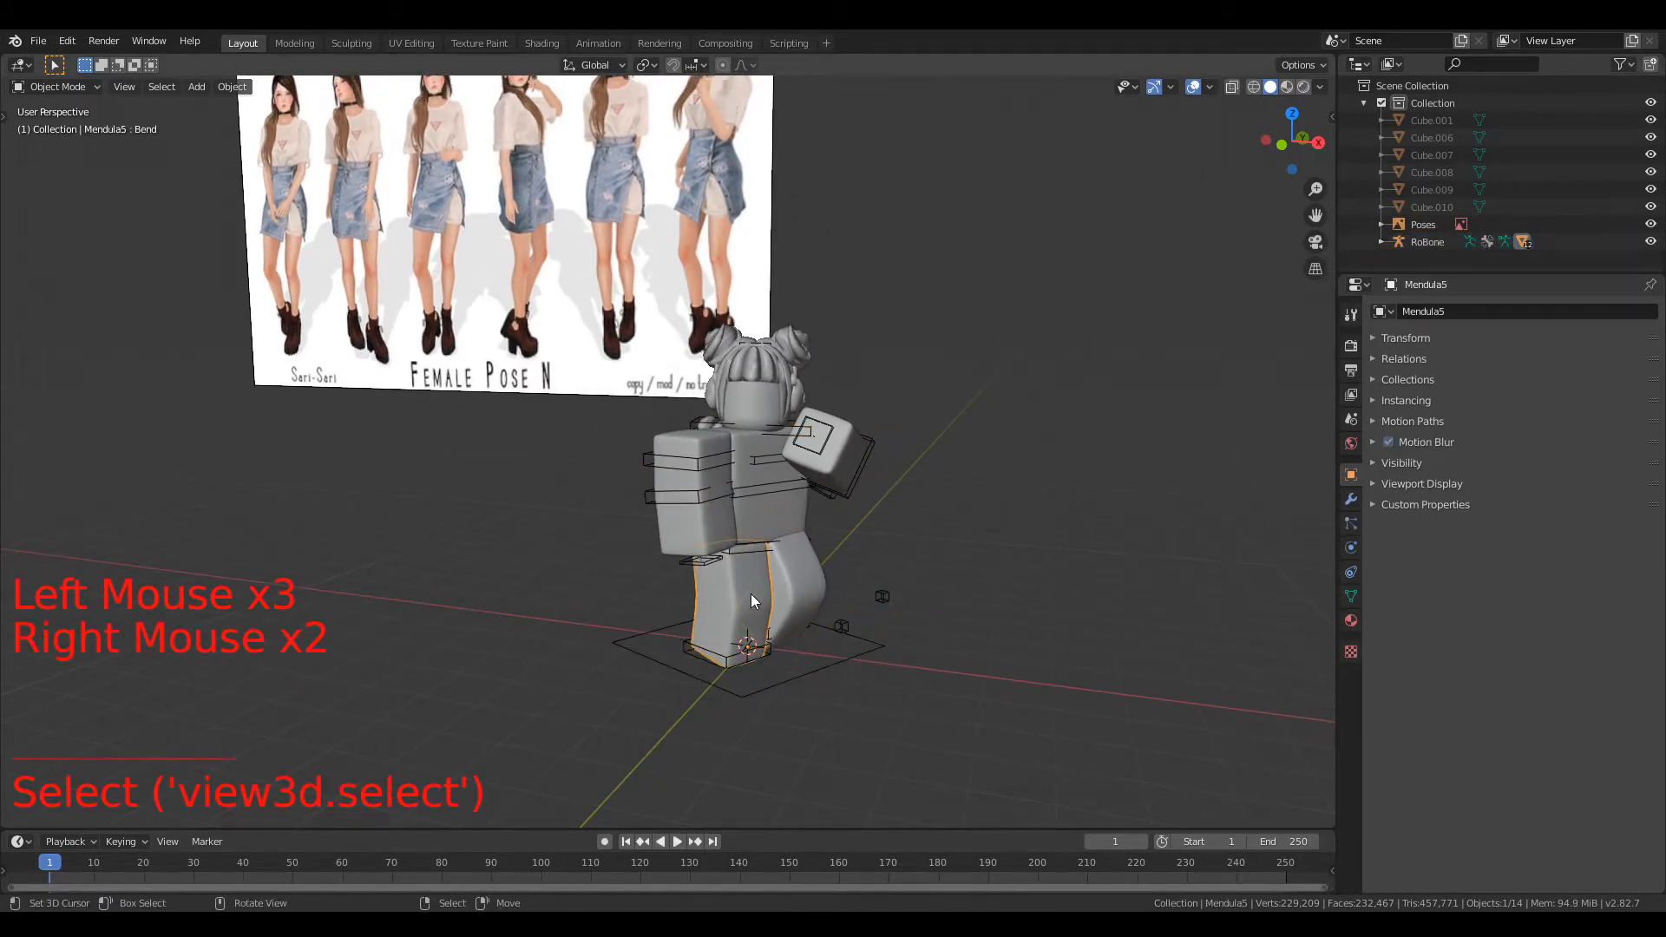
{"action": "scroll", "coordinate": [751, 593], "scroll_direction": "down", "scroll_amount": 5}
{"action": "key", "text": "alt+a"}
{"action": "middle_click_drag", "start_coordinate": [636, 316], "coordinate": [556, 316]}
{"action": "right_click", "coordinate": [556, 316]}
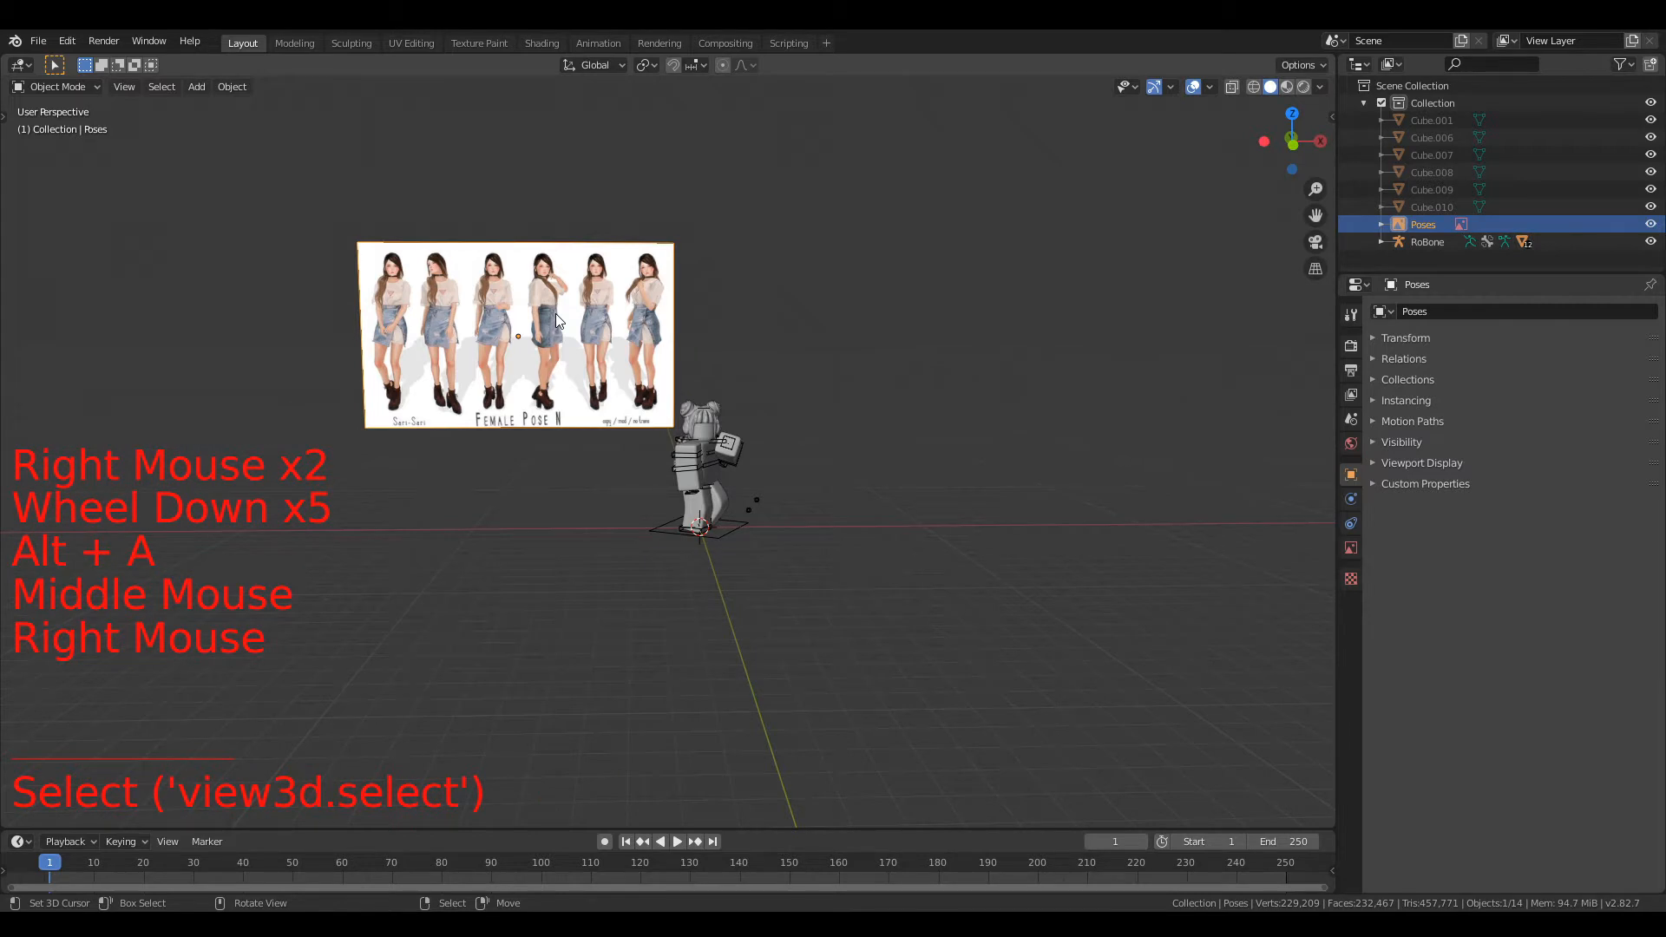
{"action": "key", "text": "x"}
{"action": "left_click", "coordinate": [556, 314]}
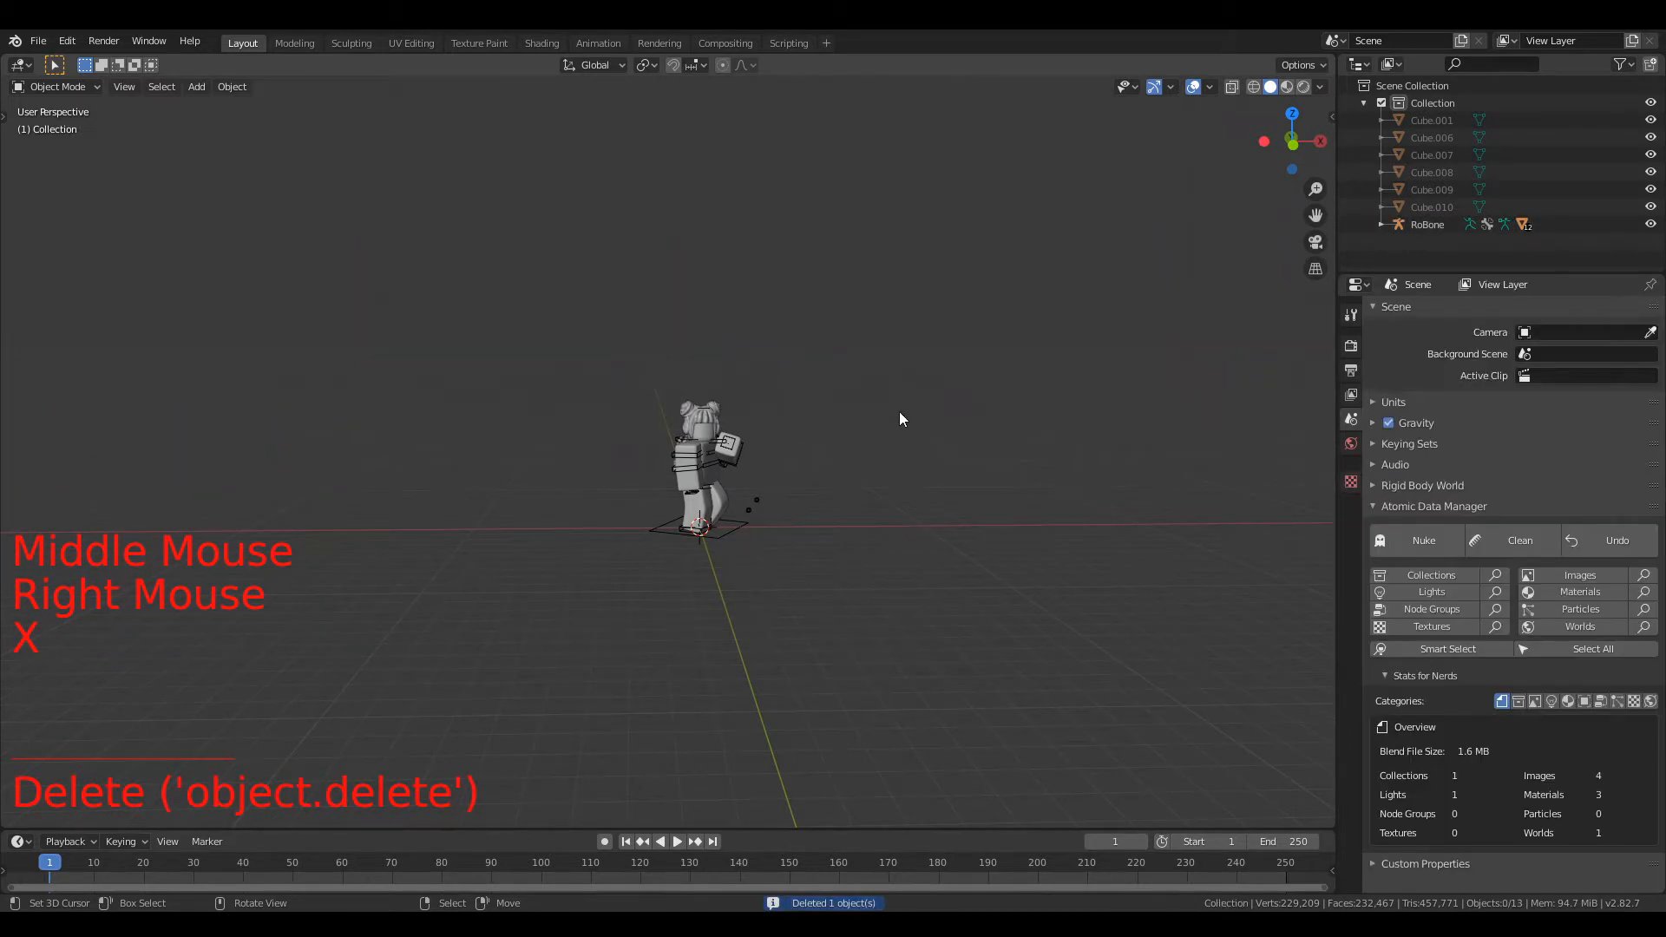
Step: Add a 2 m mesh plane at the world origin beneath the character
{"action": "middle_click_drag", "start_coordinate": [899, 412], "coordinate": [842, 502]}
{"action": "scroll", "coordinate": [851, 435], "scroll_direction": "up", "scroll_amount": 4}
{"action": "middle_click_drag", "start_coordinate": [851, 435], "coordinate": [867, 403]}
{"action": "scroll", "coordinate": [875, 375], "scroll_direction": "down", "scroll_amount": 1}
{"action": "scroll", "coordinate": [875, 379], "scroll_direction": "down", "scroll_amount": 1}
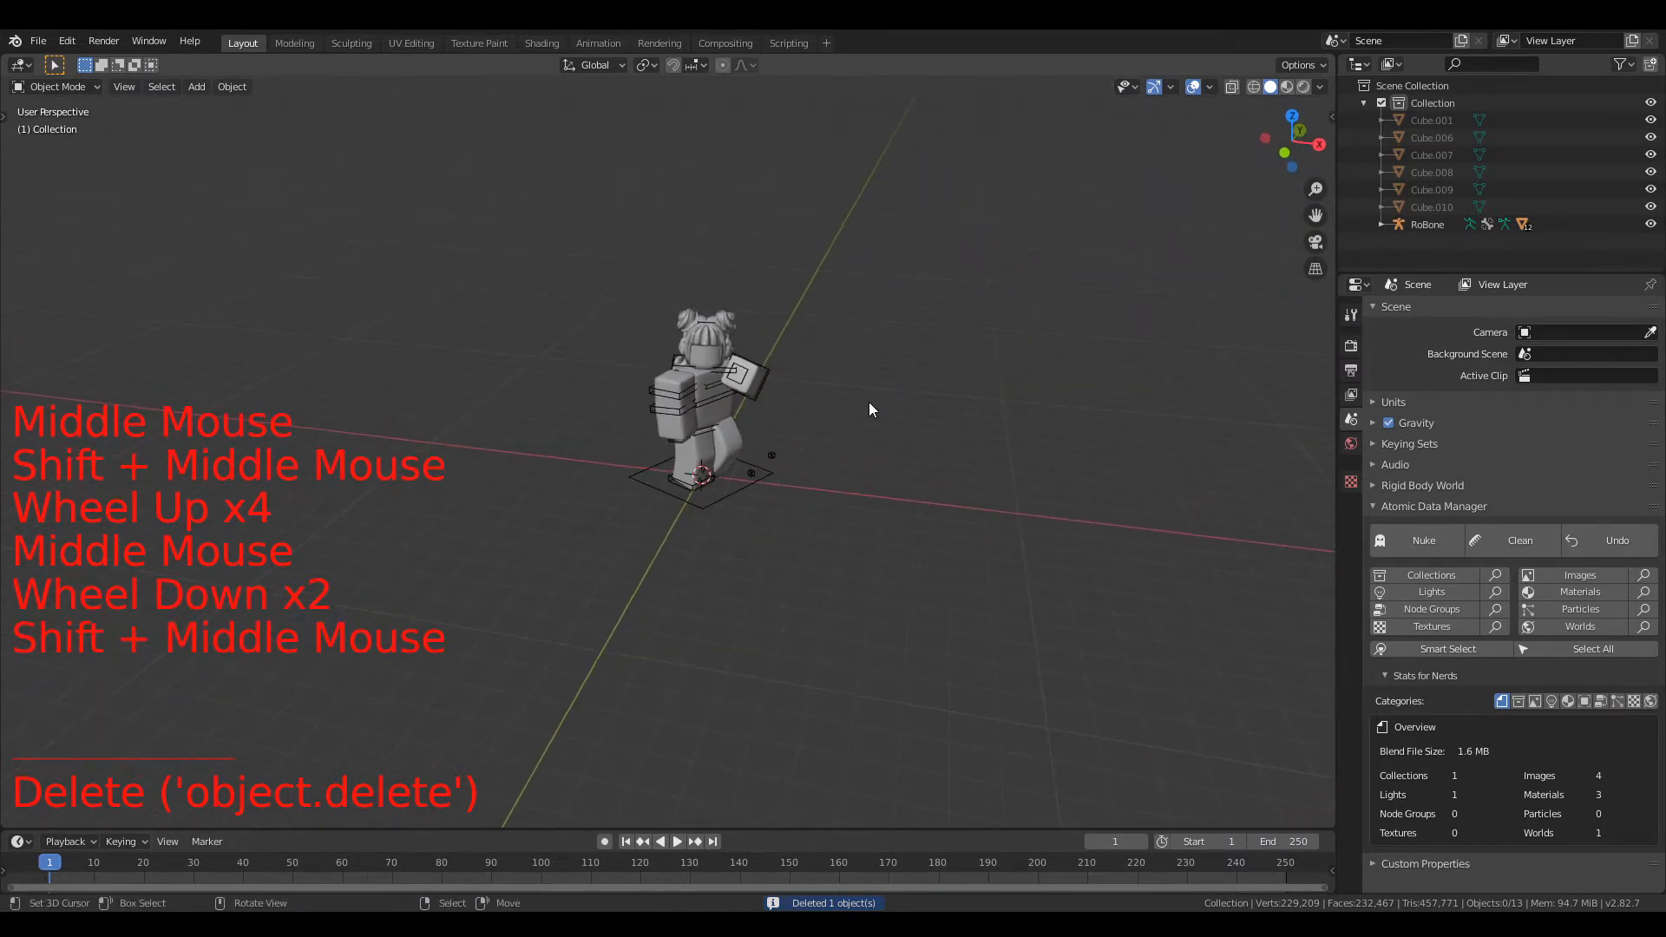
{"action": "scroll", "coordinate": [869, 405], "scroll_direction": "up", "scroll_amount": 2}
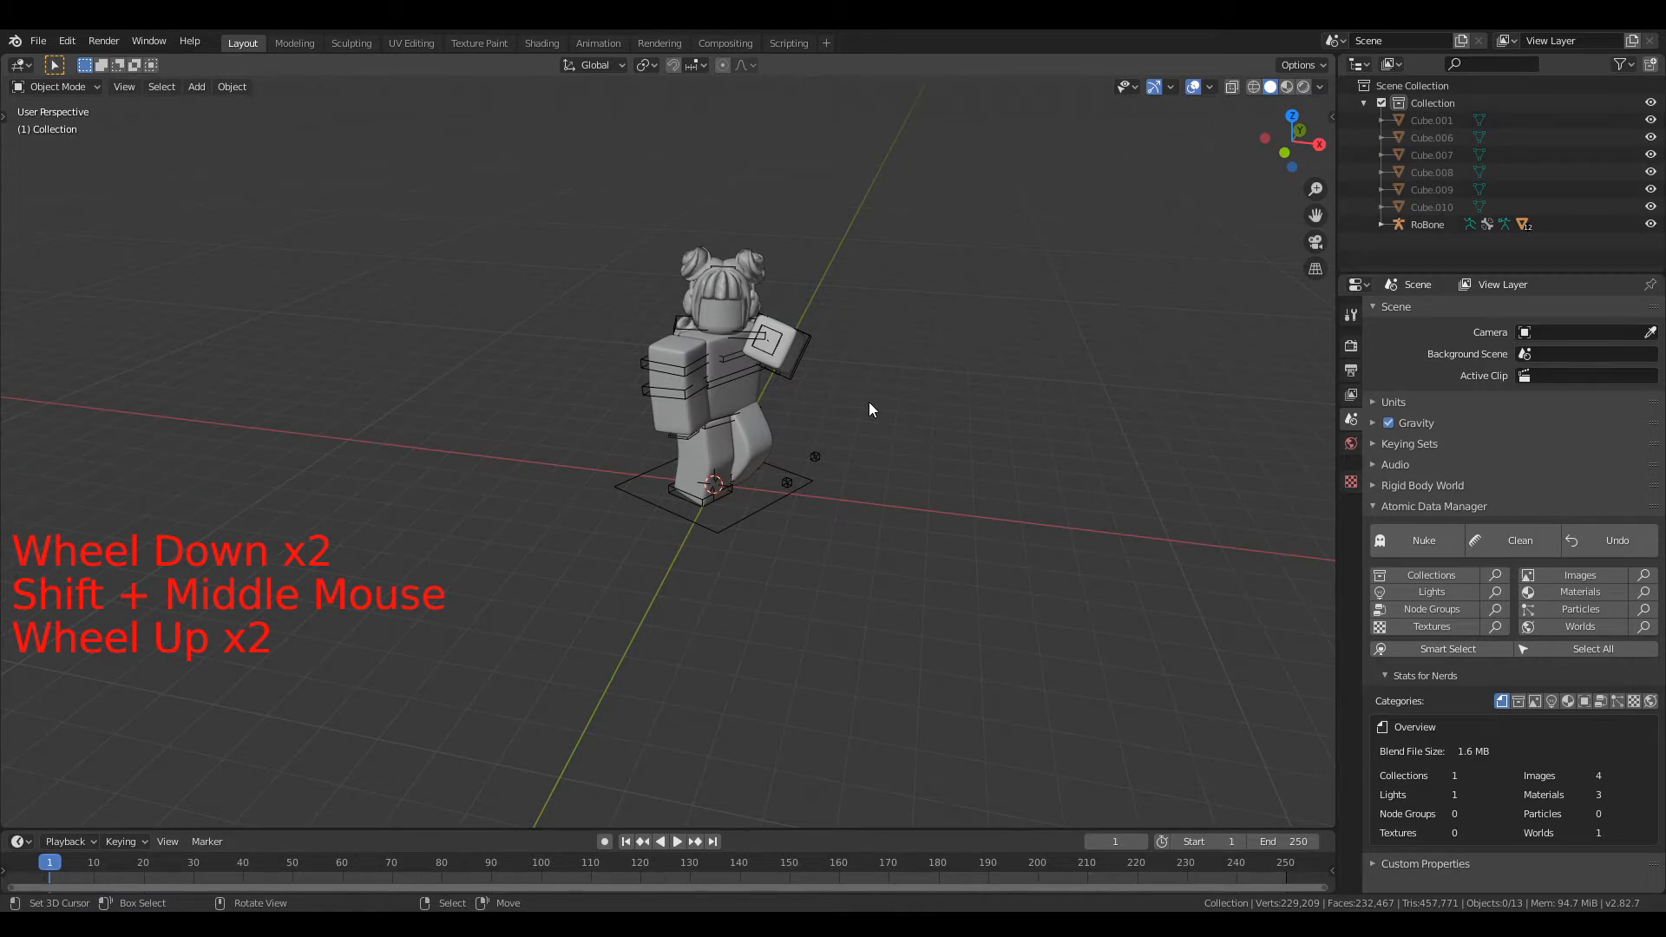
{"action": "key", "text": "shift"}
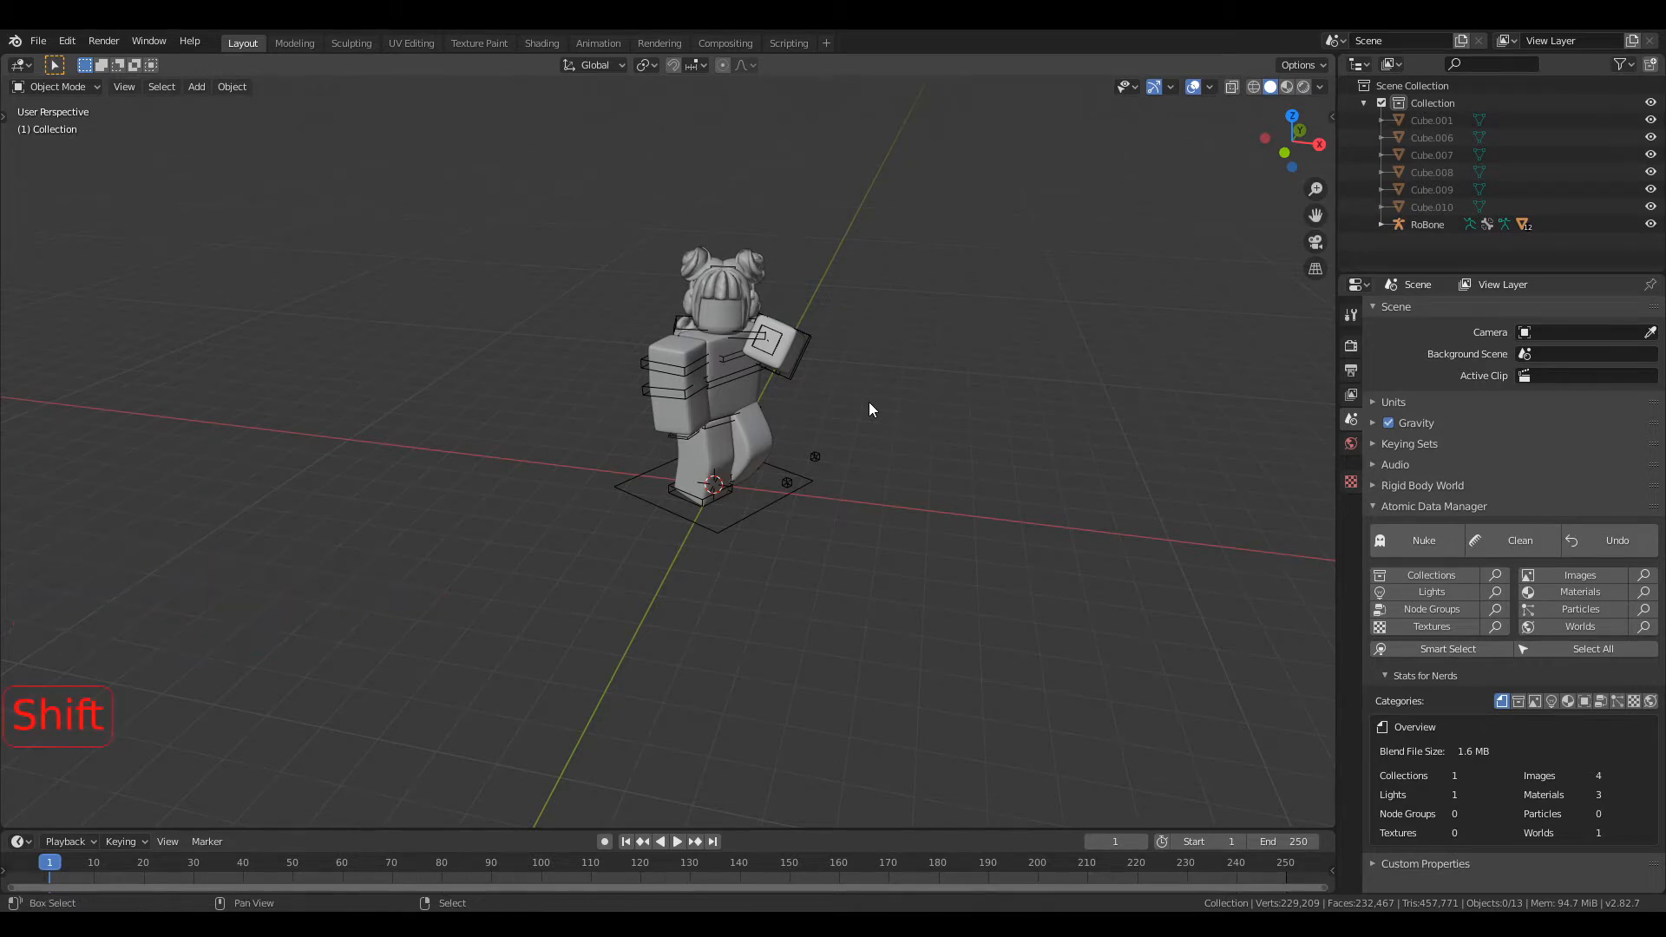
{"action": "scroll", "coordinate": [868, 402], "scroll_direction": "down", "scroll_amount": 1}
{"action": "key", "text": "shift"}
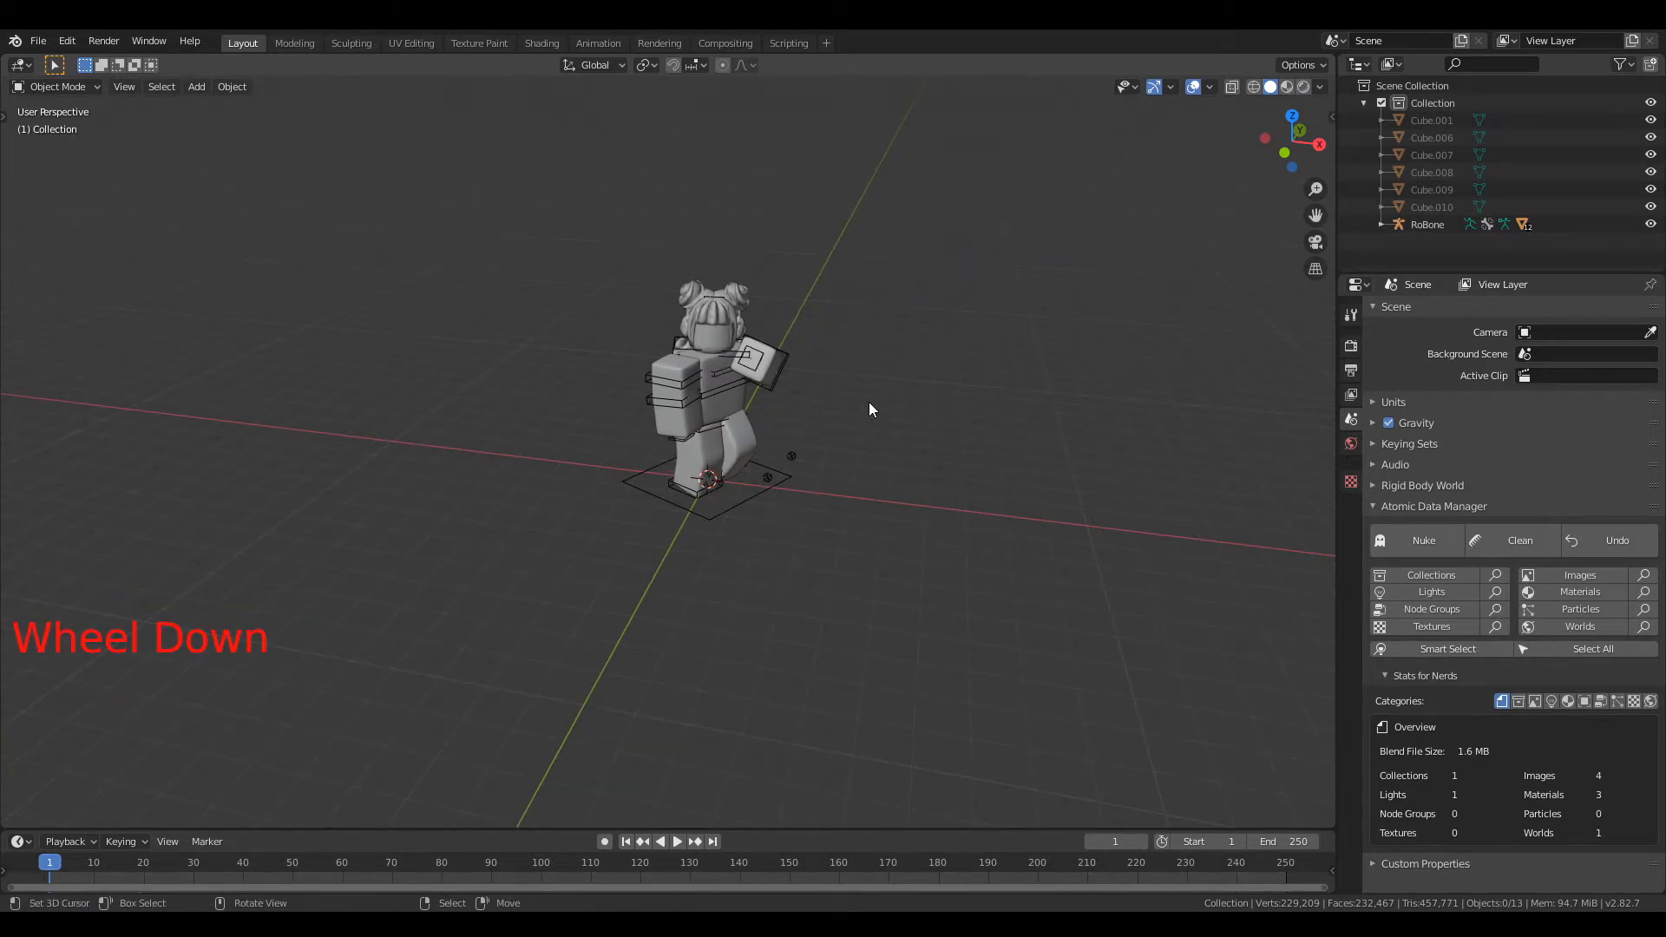
{"action": "key", "text": "shift+a"}
{"action": "mouse_move", "coordinate": [869, 403]}
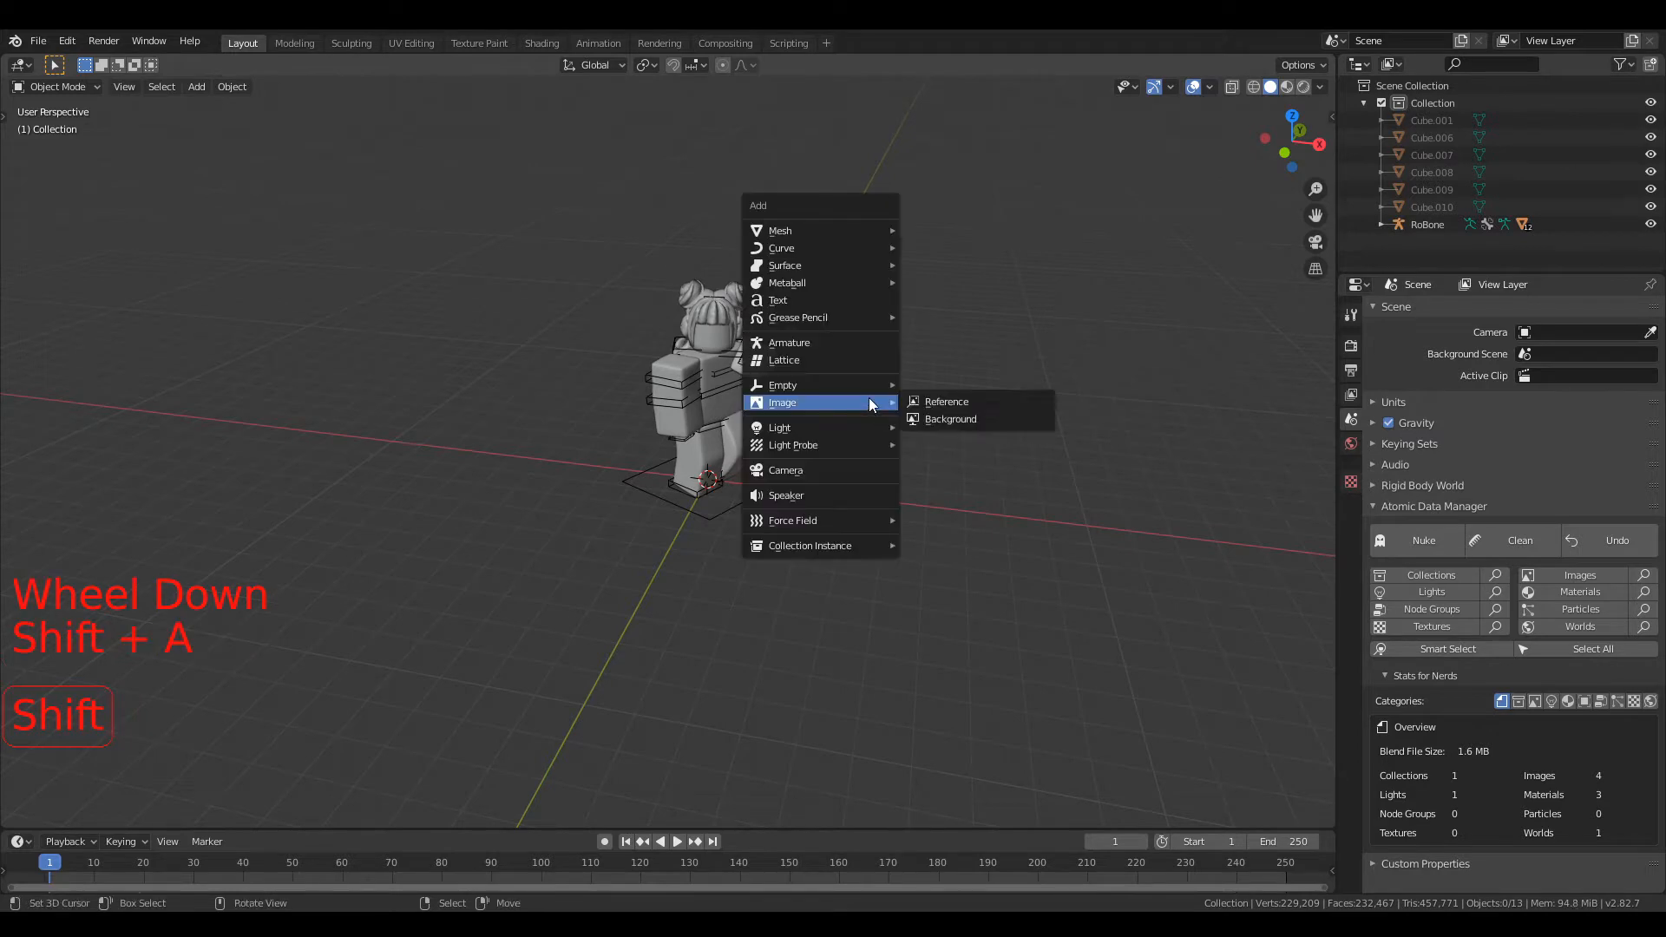
{"action": "mouse_move", "coordinate": [845, 217]}
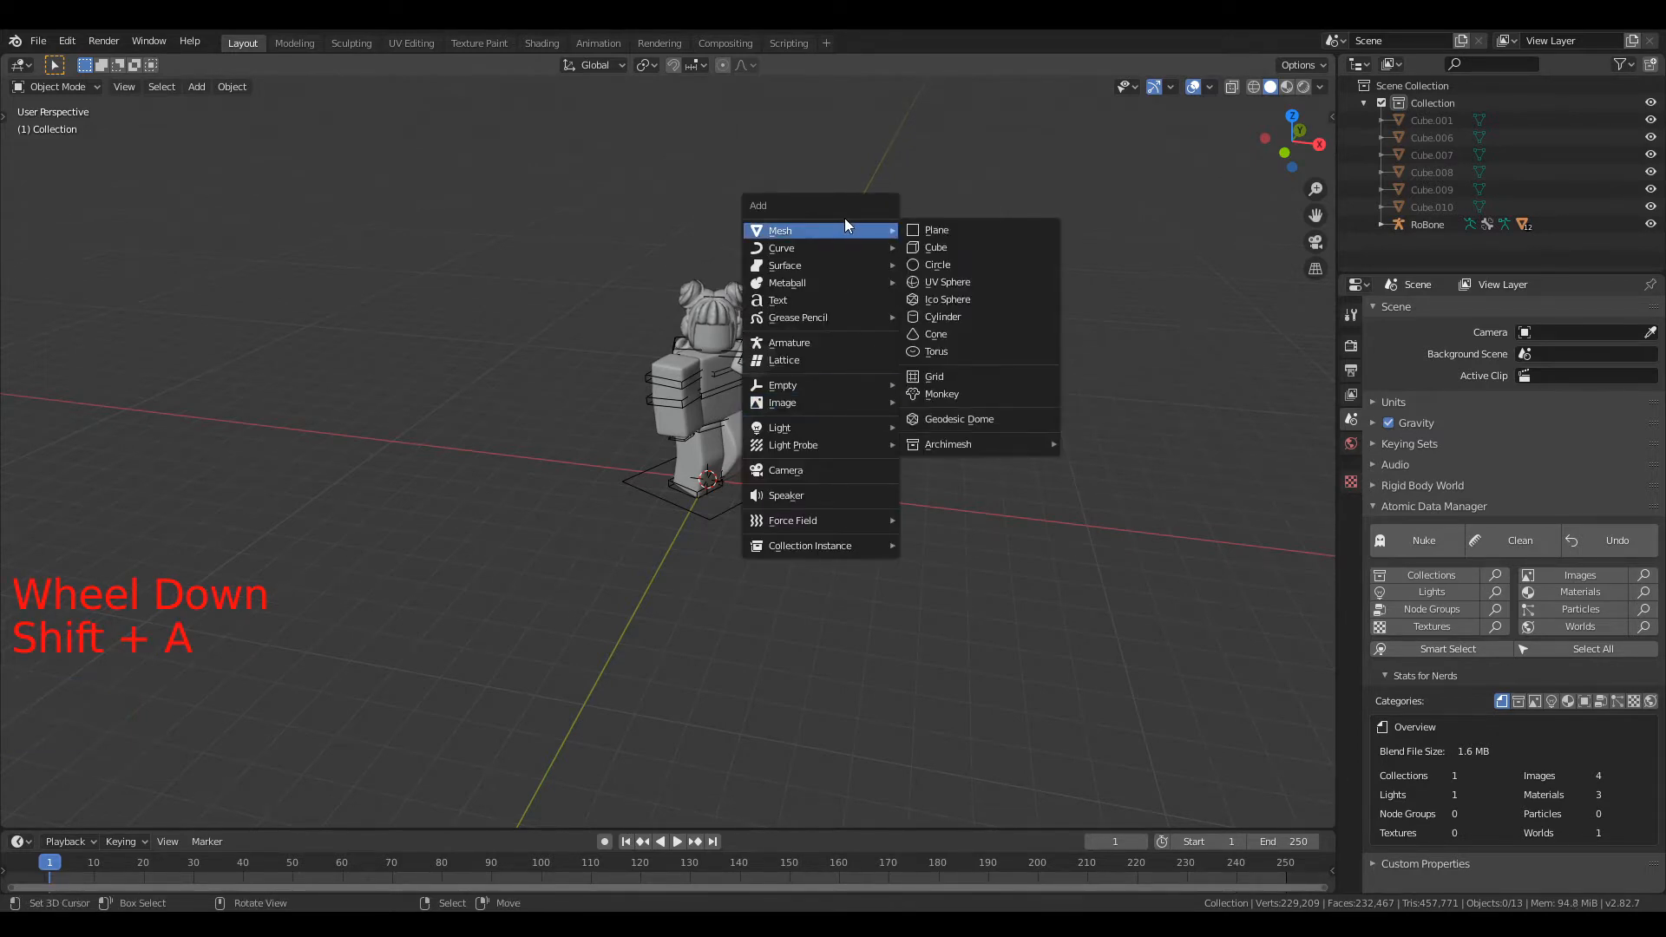
{"action": "left_click", "coordinate": [929, 231]}
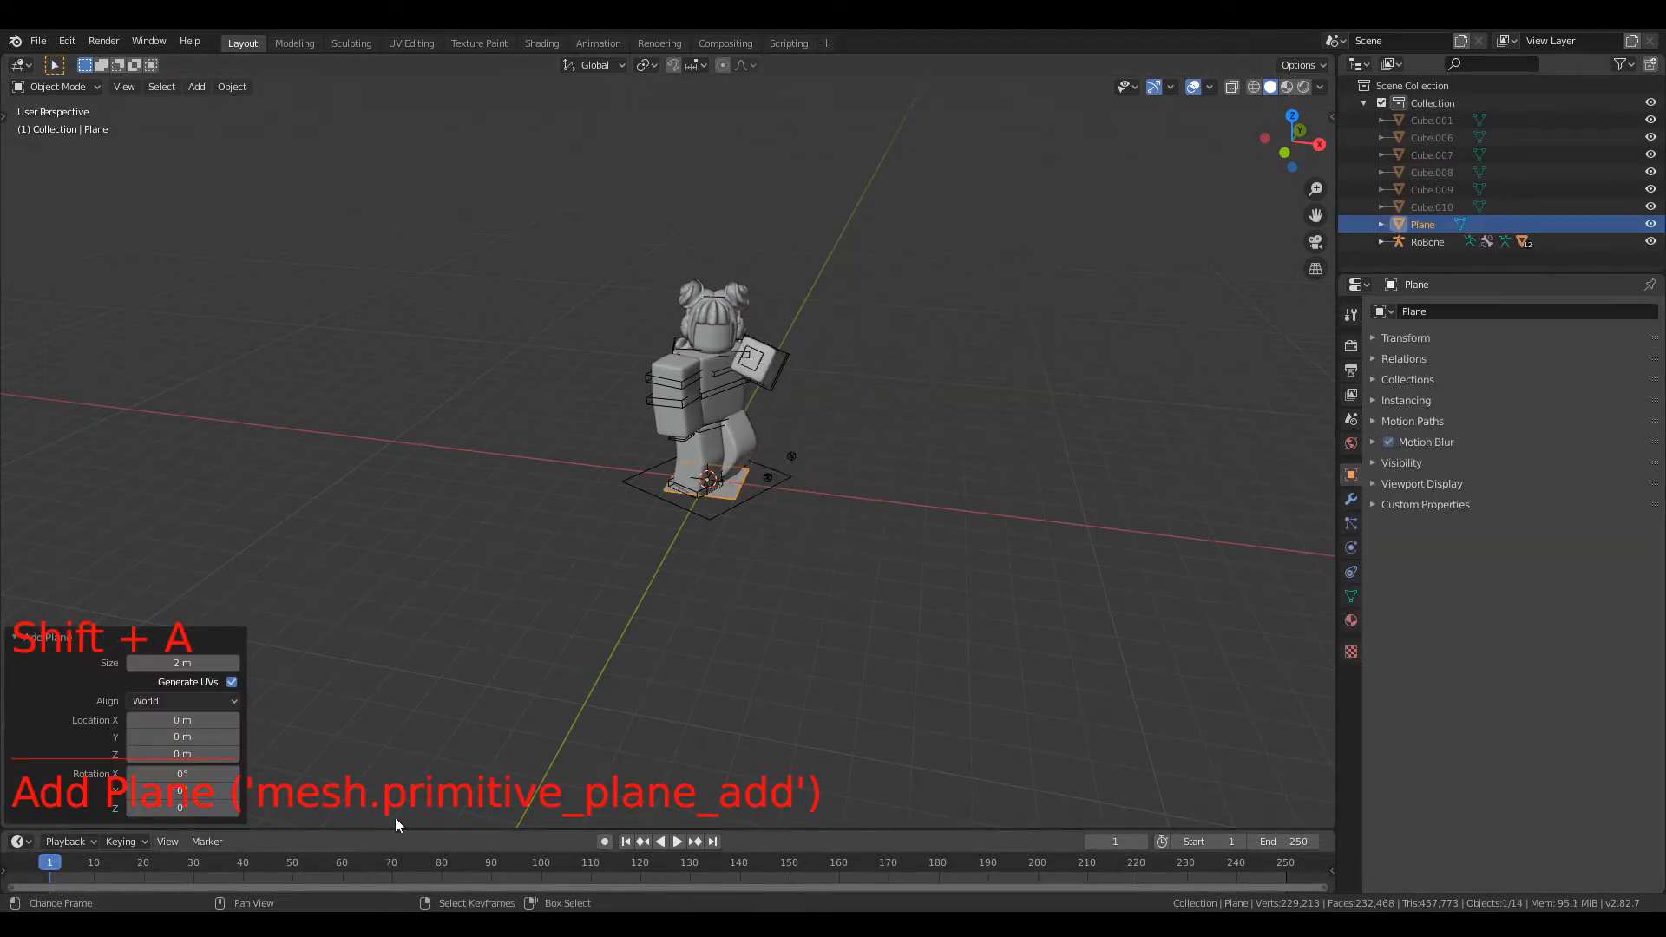
Step: In Edit Mode, scale the whole plane up to about 20 times its size from the top view, and return to Object Mode
{"action": "scroll", "coordinate": [764, 560], "scroll_direction": "down", "scroll_amount": 4}
{"action": "middle_click_drag", "start_coordinate": [778, 561], "coordinate": [755, 599]}
{"action": "scroll", "coordinate": [753, 592], "scroll_direction": "down", "scroll_amount": 4}
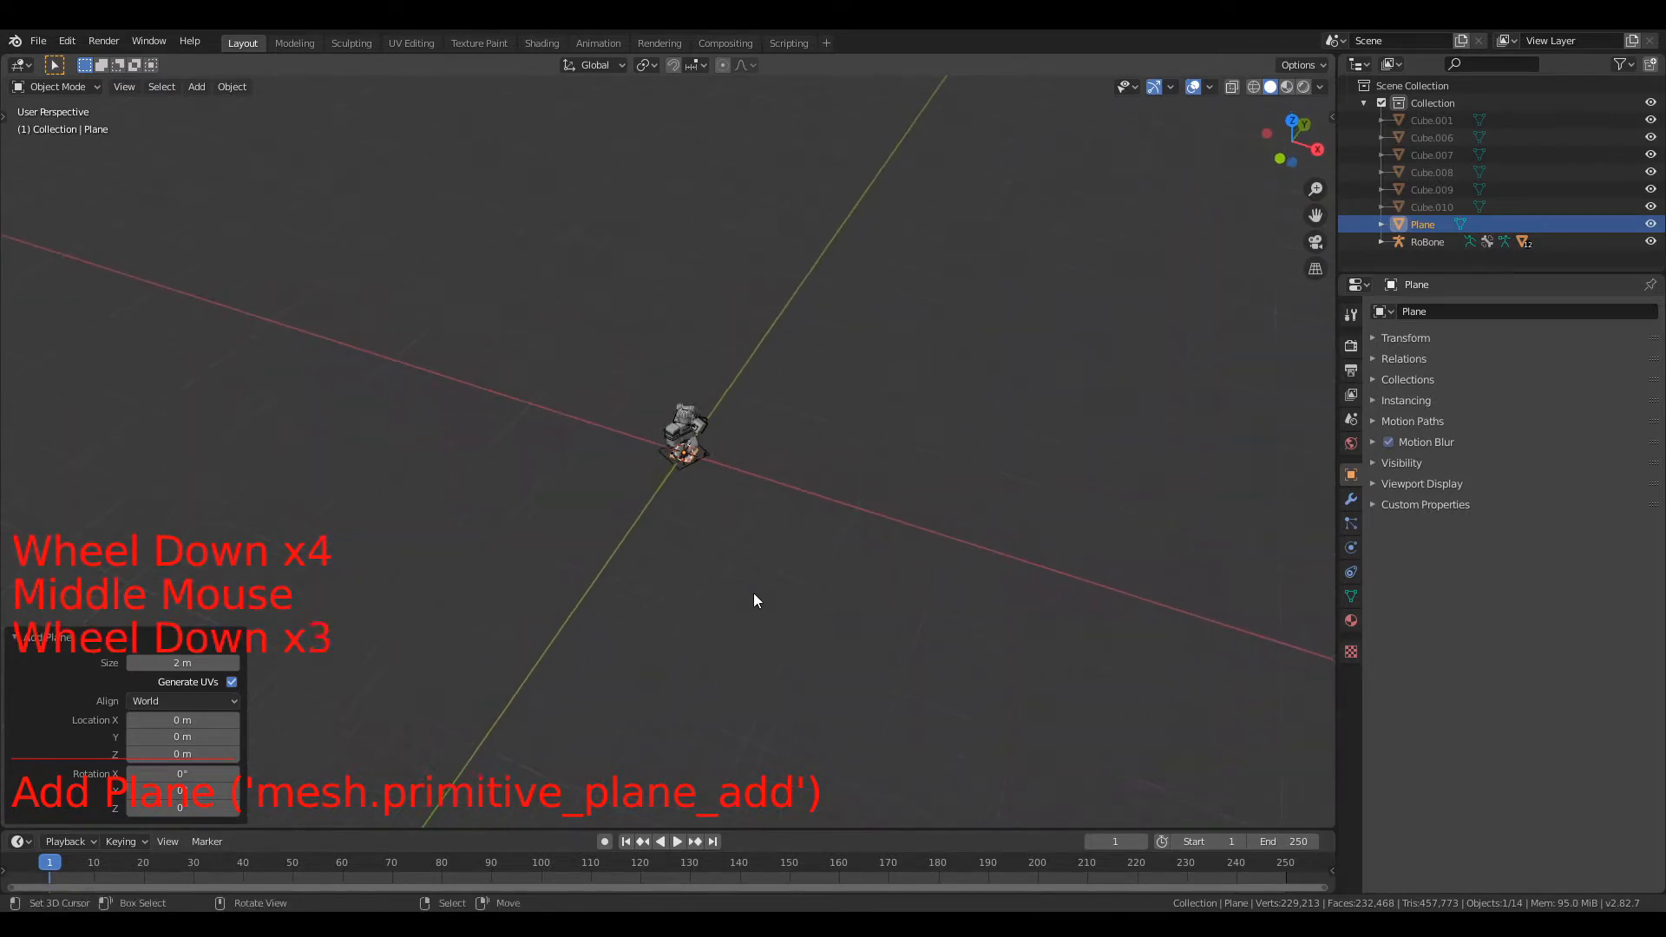
{"action": "key", "text": "KP_7"}
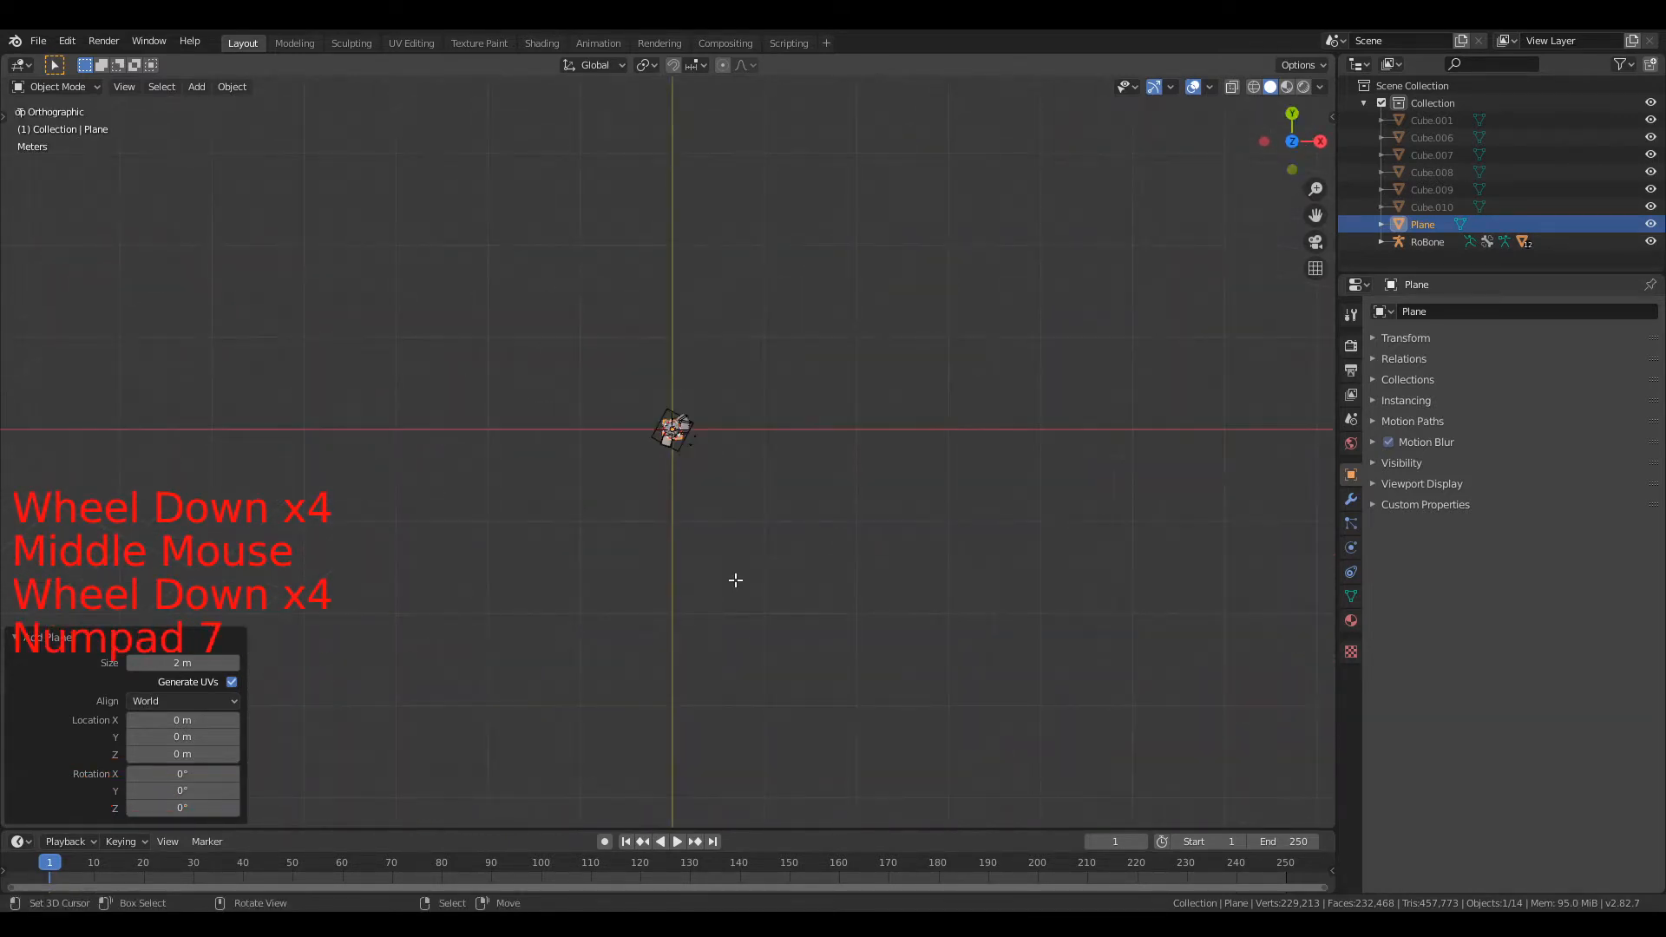
{"action": "key", "text": "Tab"}
{"action": "key", "text": "a"}
{"action": "key", "text": "s"}
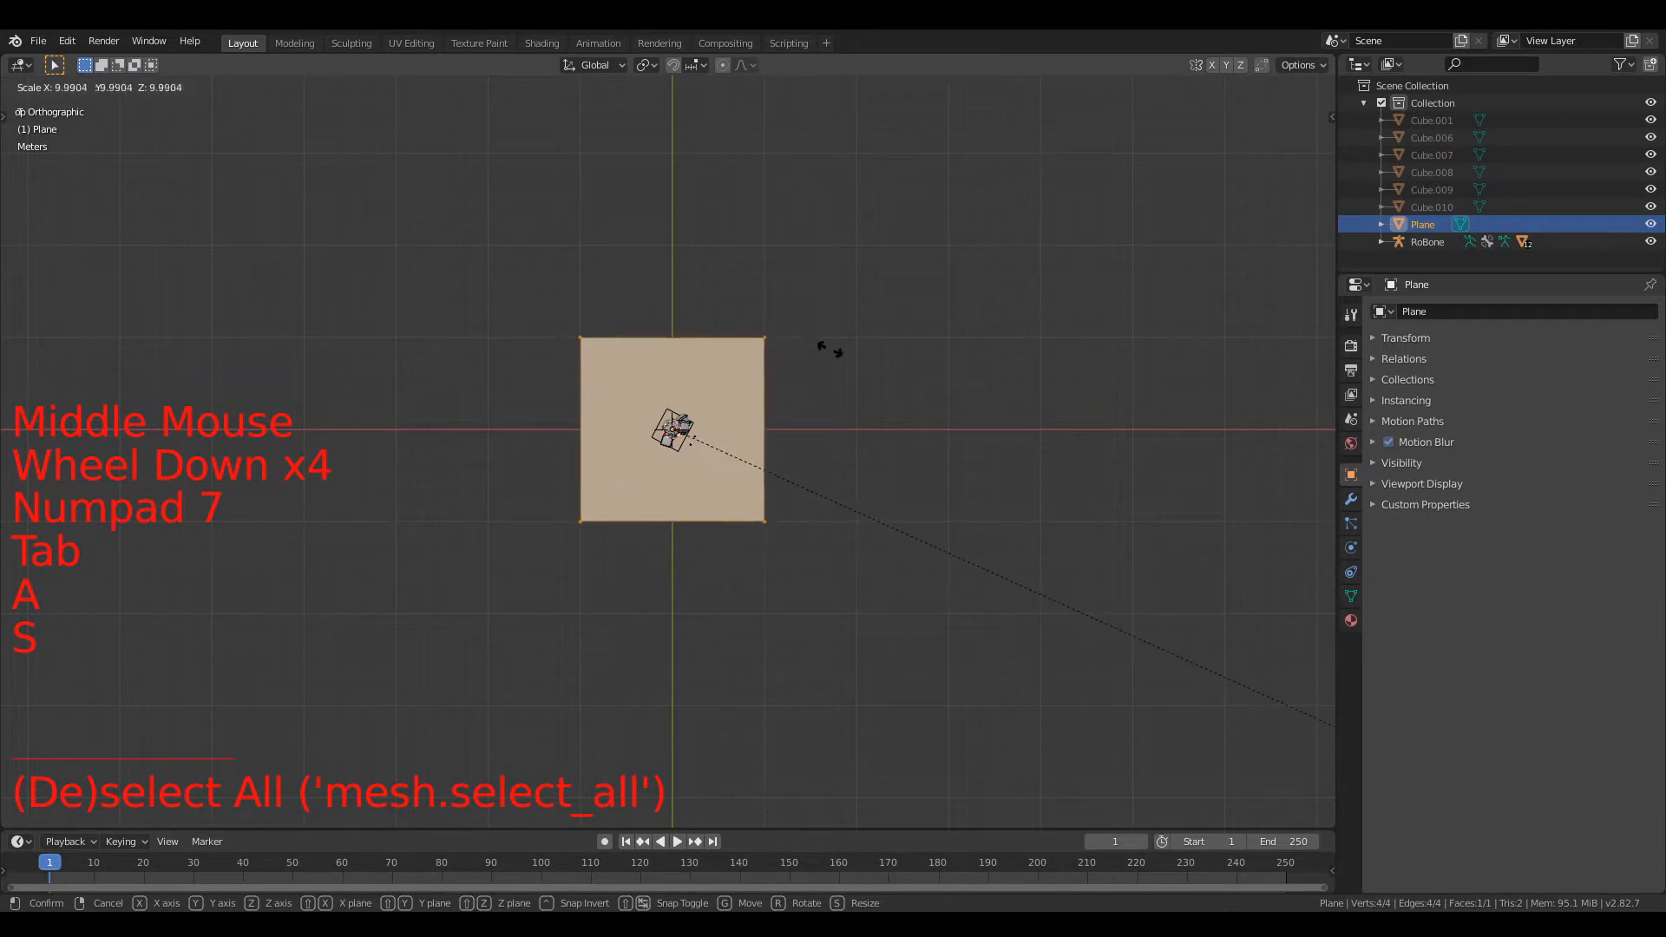
{"action": "key", "text": "ctrl"}
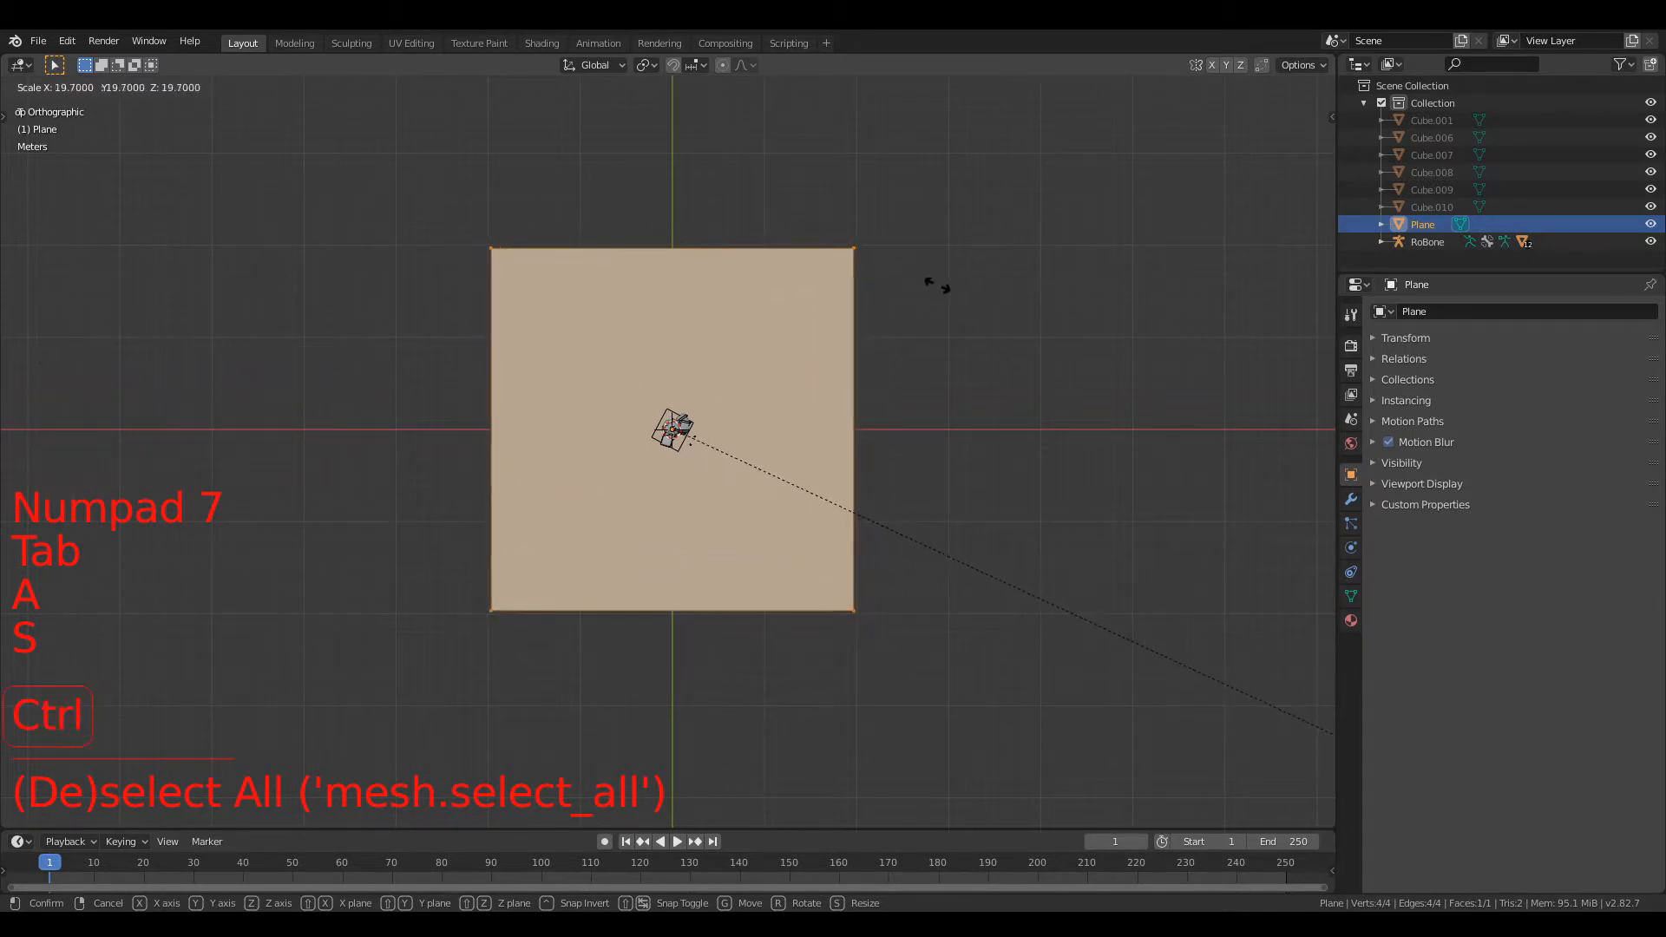
{"action": "left_click", "coordinate": [974, 313]}
{"action": "scroll", "coordinate": [973, 313], "scroll_direction": "up", "scroll_amount": 3}
{"action": "scroll", "coordinate": [960, 347], "scroll_direction": "up", "scroll_amount": 2}
{"action": "scroll", "coordinate": [959, 347], "scroll_direction": "down", "scroll_amount": 4}
{"action": "key", "text": "Tab"}
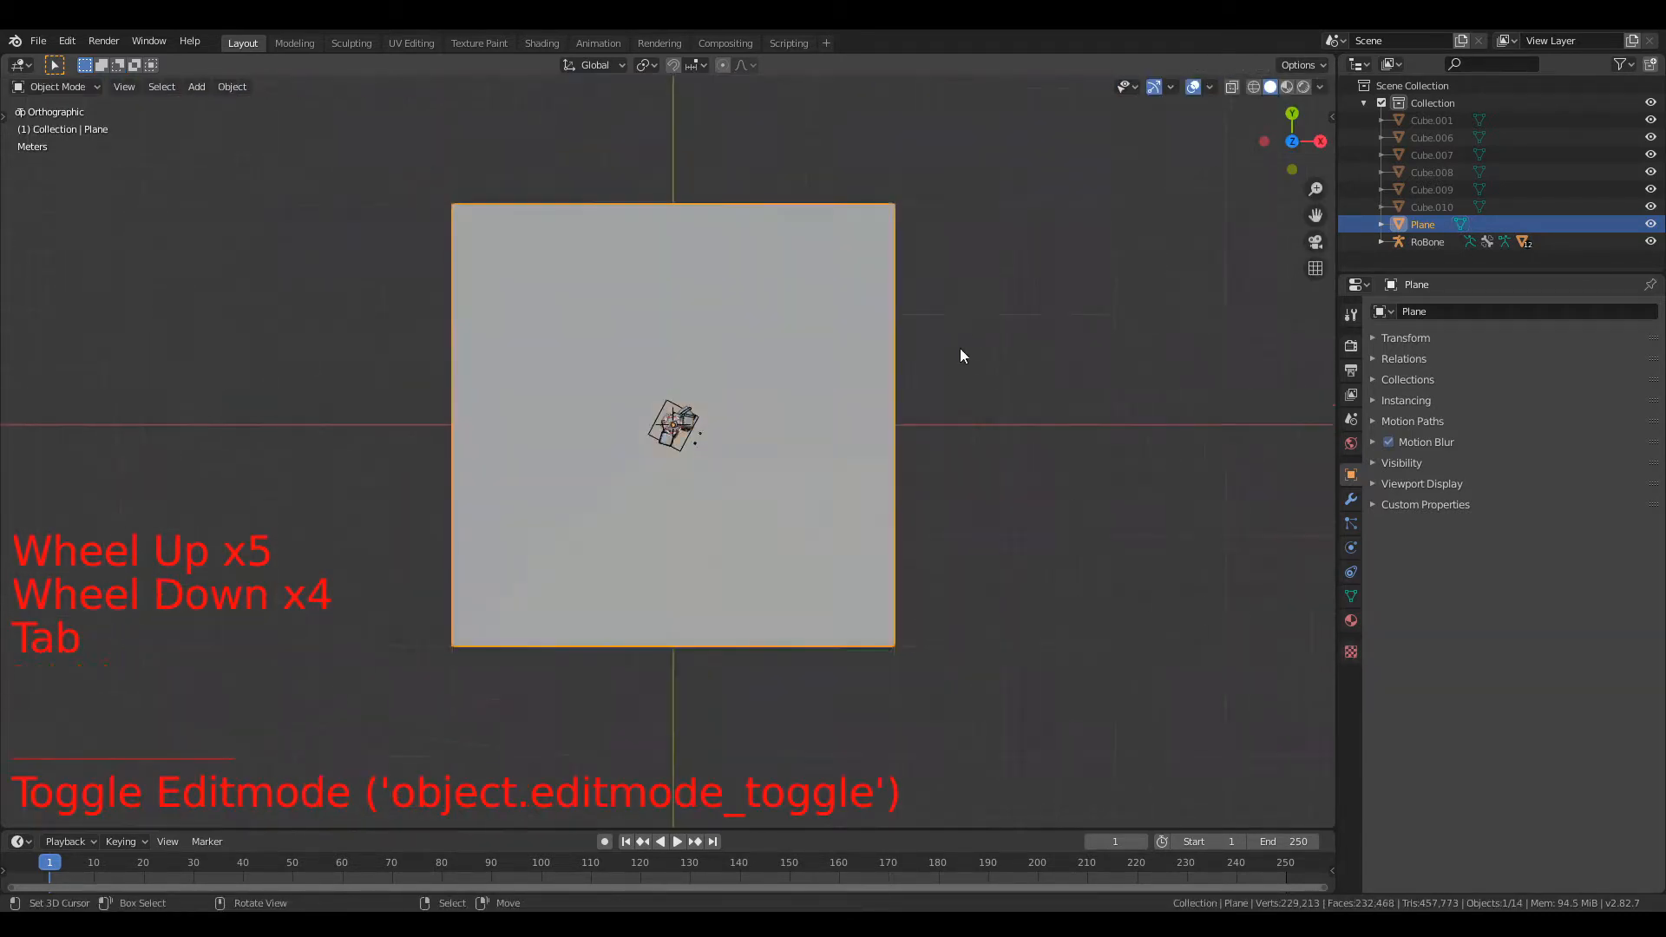
Step: Try hiding the RoBone armature in the viewport, and show it again
{"action": "middle_click_drag", "start_coordinate": [959, 348], "coordinate": [666, 294]}
{"action": "scroll", "coordinate": [826, 222], "scroll_direction": "up", "scroll_amount": 1}
{"action": "scroll", "coordinate": [820, 236], "scroll_direction": "up", "scroll_amount": 4}
{"action": "scroll", "coordinate": [807, 246], "scroll_direction": "down", "scroll_amount": 2}
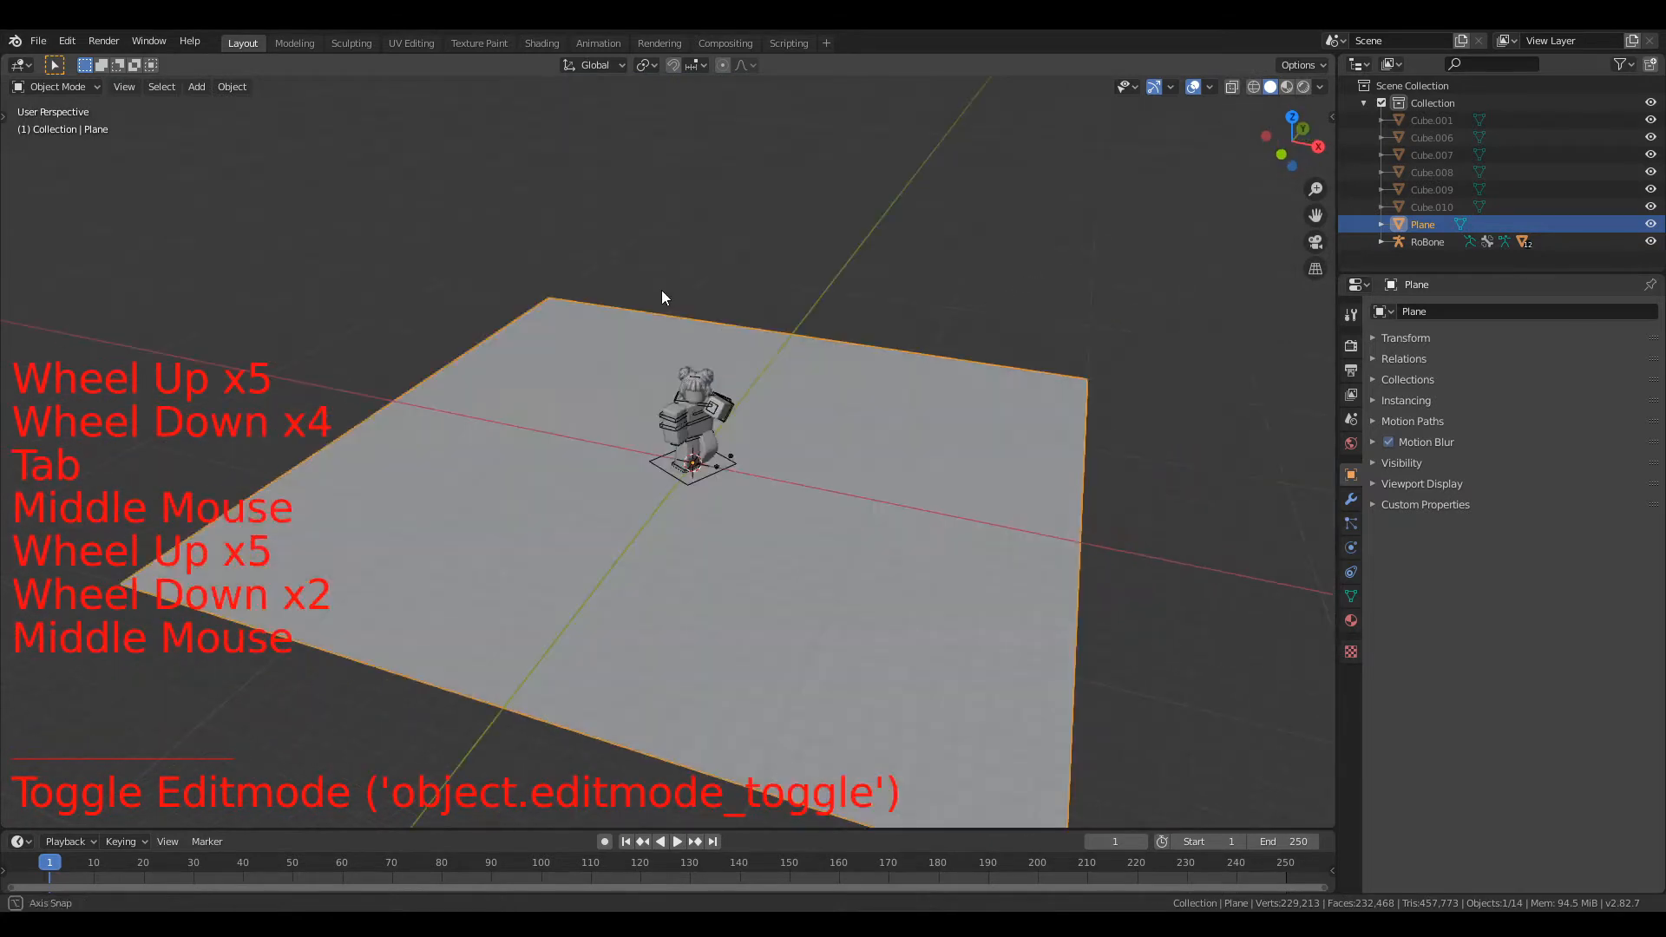
{"action": "middle_click_drag", "start_coordinate": [372, 282], "coordinate": [389, 239], "text": "shift"}
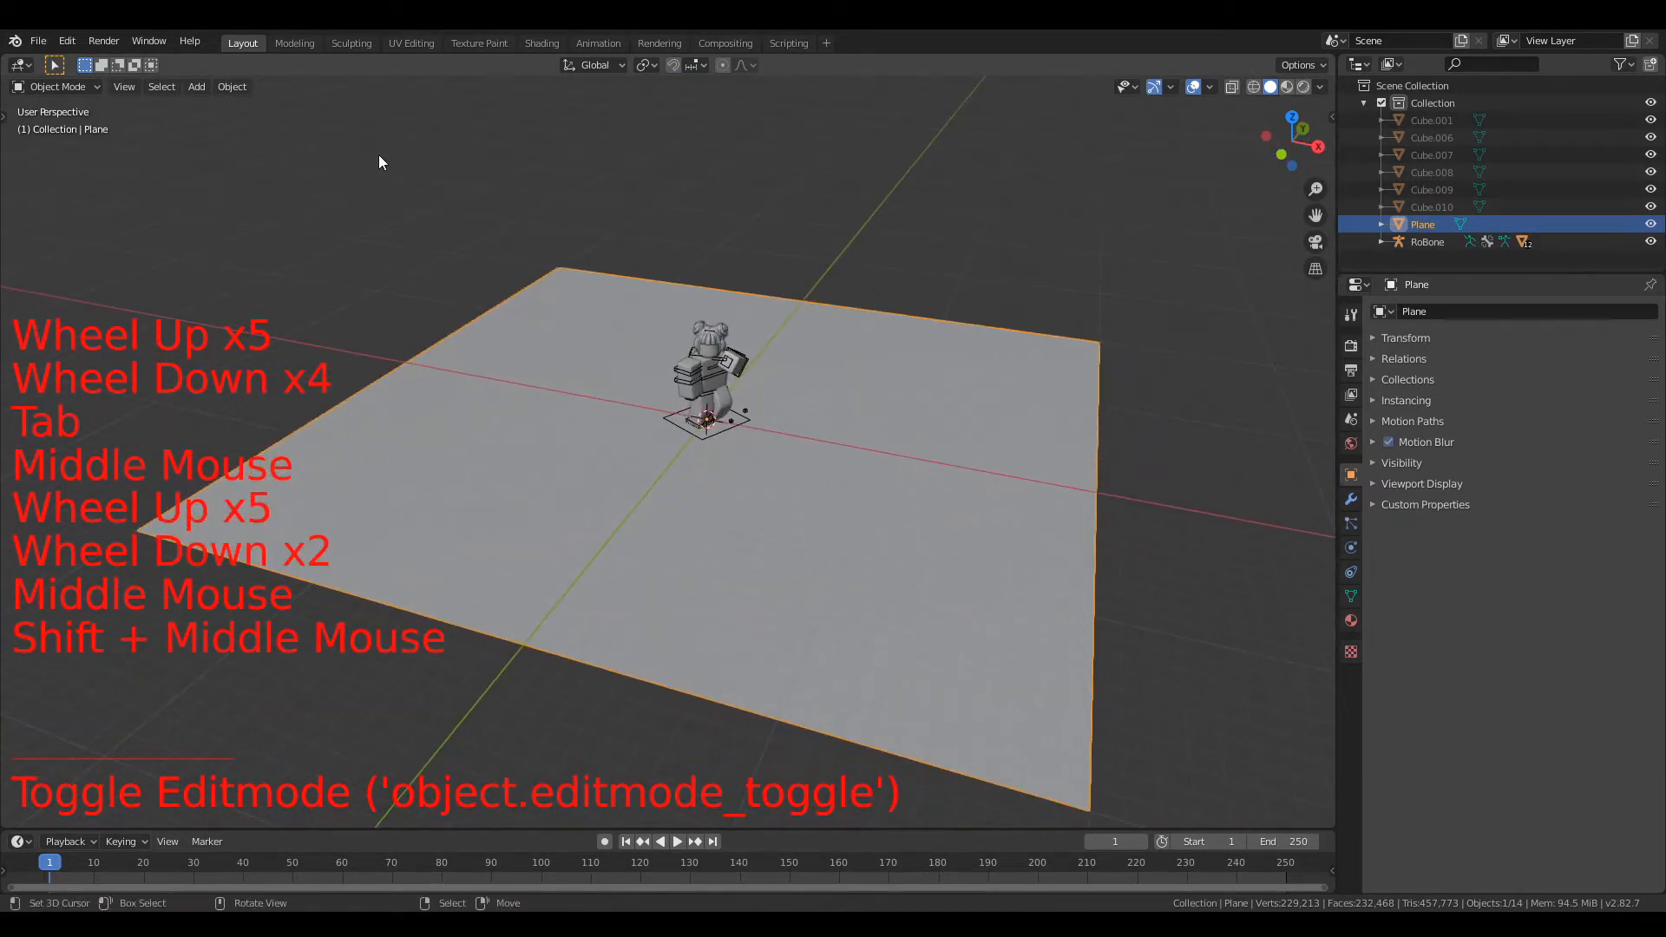
{"action": "scroll", "coordinate": [764, 421], "scroll_direction": "up", "scroll_amount": 5}
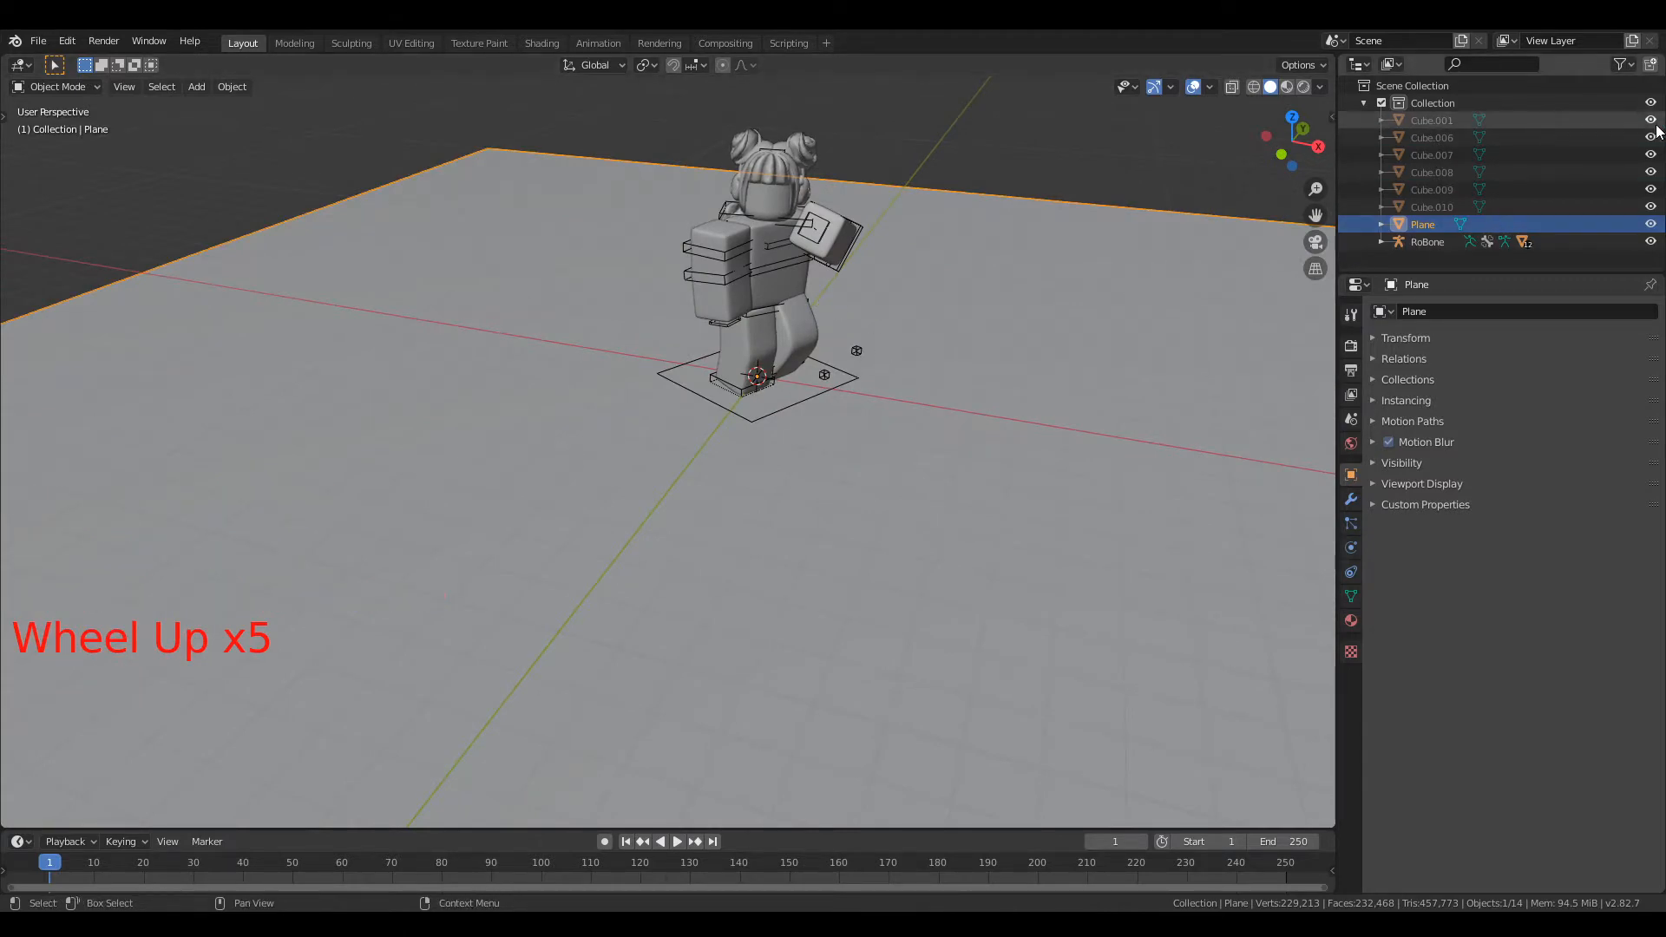
{"action": "left_click", "coordinate": [1650, 241]}
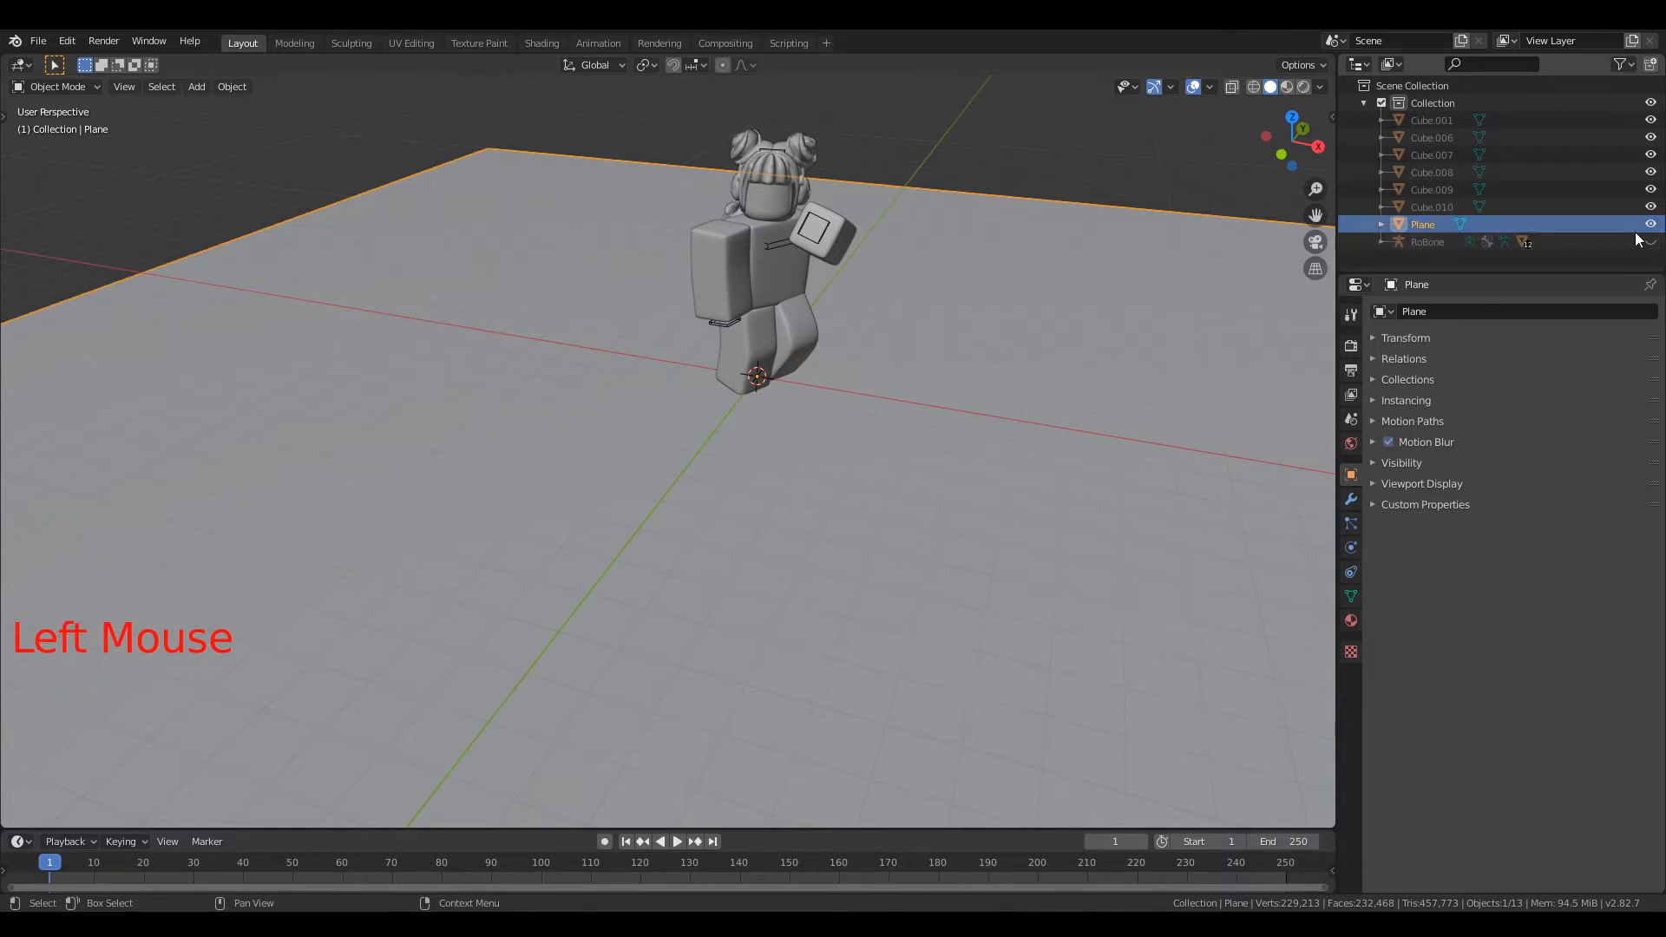
{"action": "left_click", "coordinate": [1650, 242]}
Step: Select the character's rig and body parts, leaving the plane out of the selection, and hide them
{"action": "scroll", "coordinate": [882, 434], "scroll_direction": "down", "scroll_amount": 3}
{"action": "right_click", "coordinate": [866, 587]}
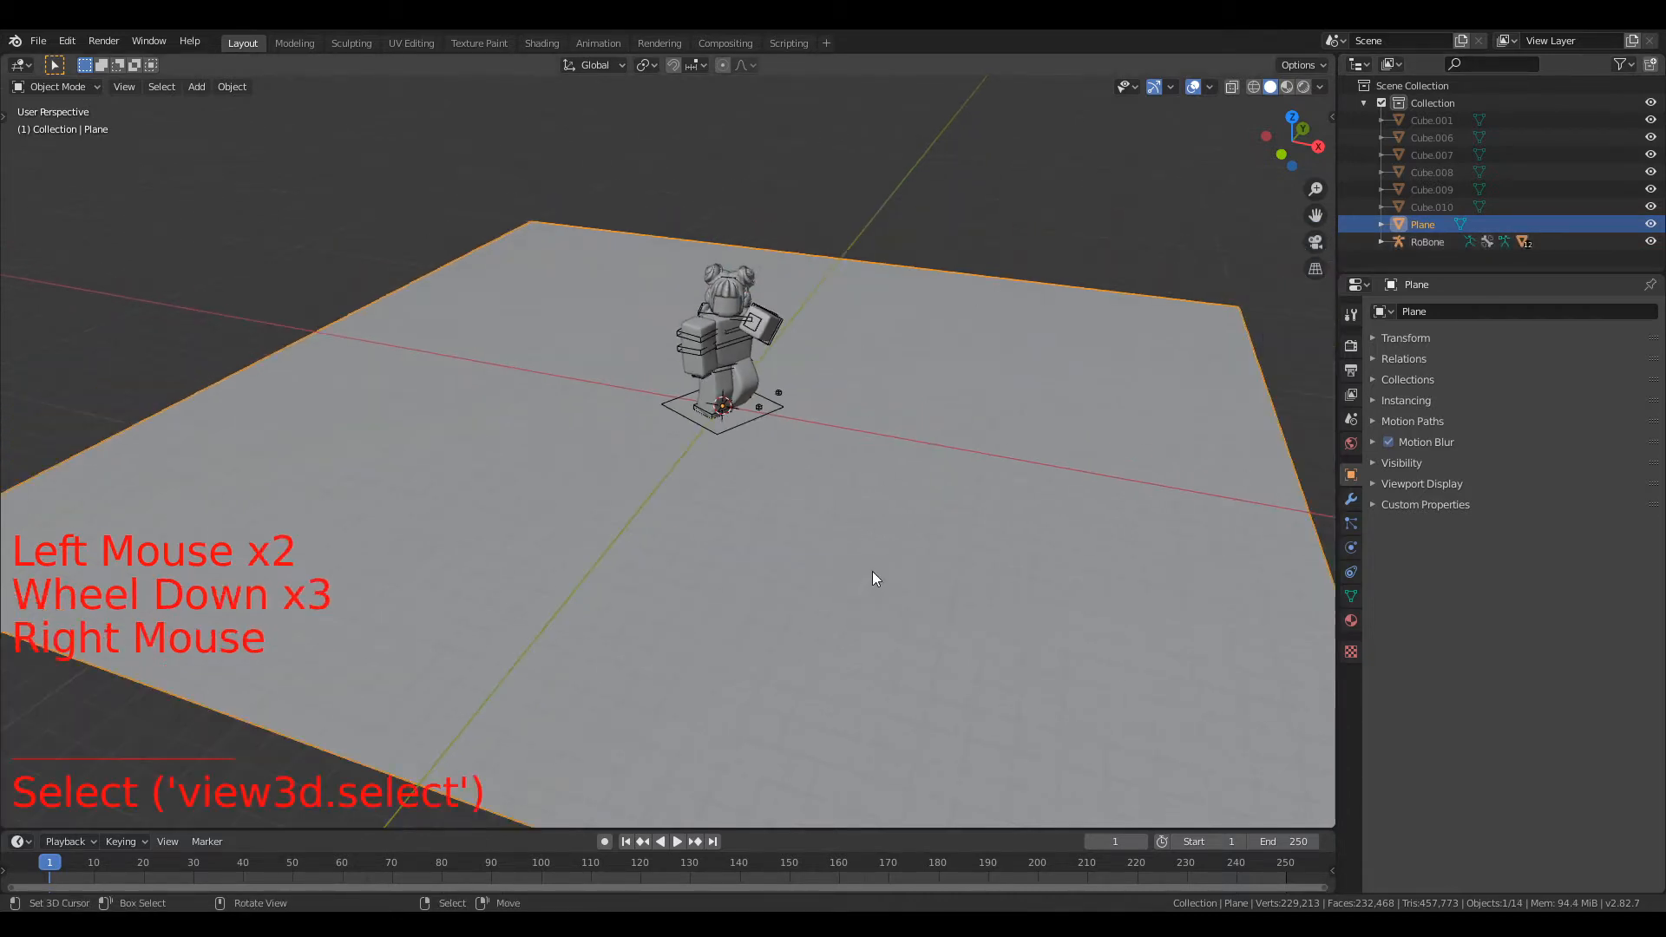
{"action": "right_click", "coordinate": [759, 410]}
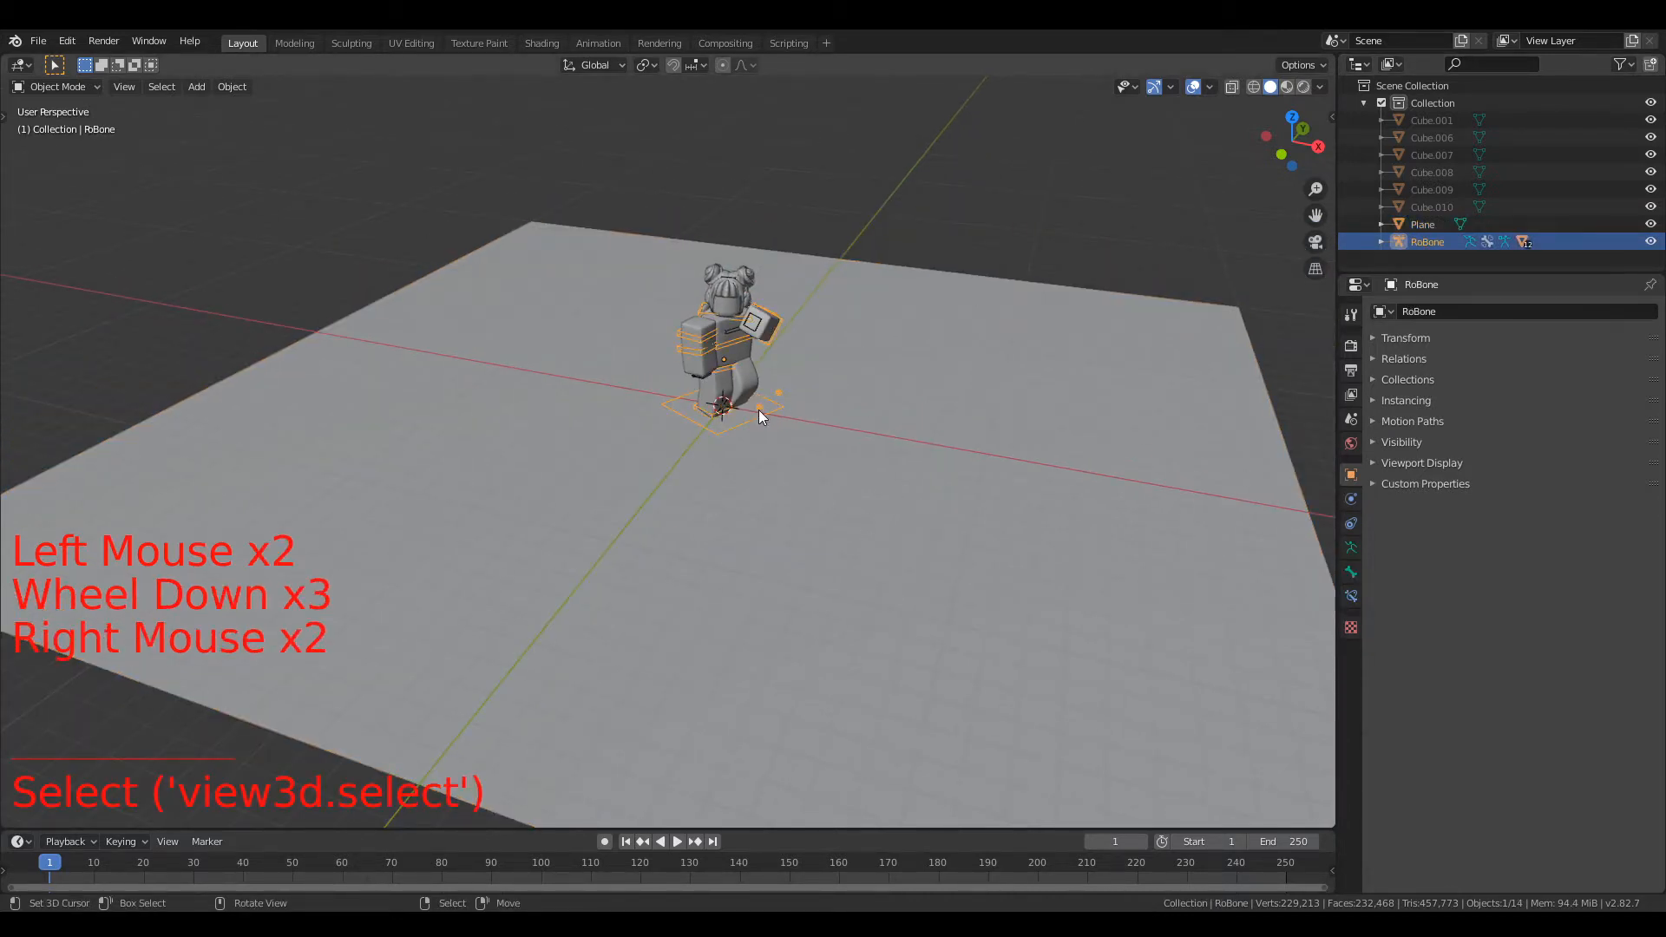
{"action": "scroll", "coordinate": [758, 410], "scroll_direction": "up", "scroll_amount": 2}
{"action": "right_click", "coordinate": [760, 347], "text": "shift"}
{"action": "right_click", "coordinate": [774, 344], "text": "shift"}
{"action": "right_click", "coordinate": [751, 344], "text": "shift"}
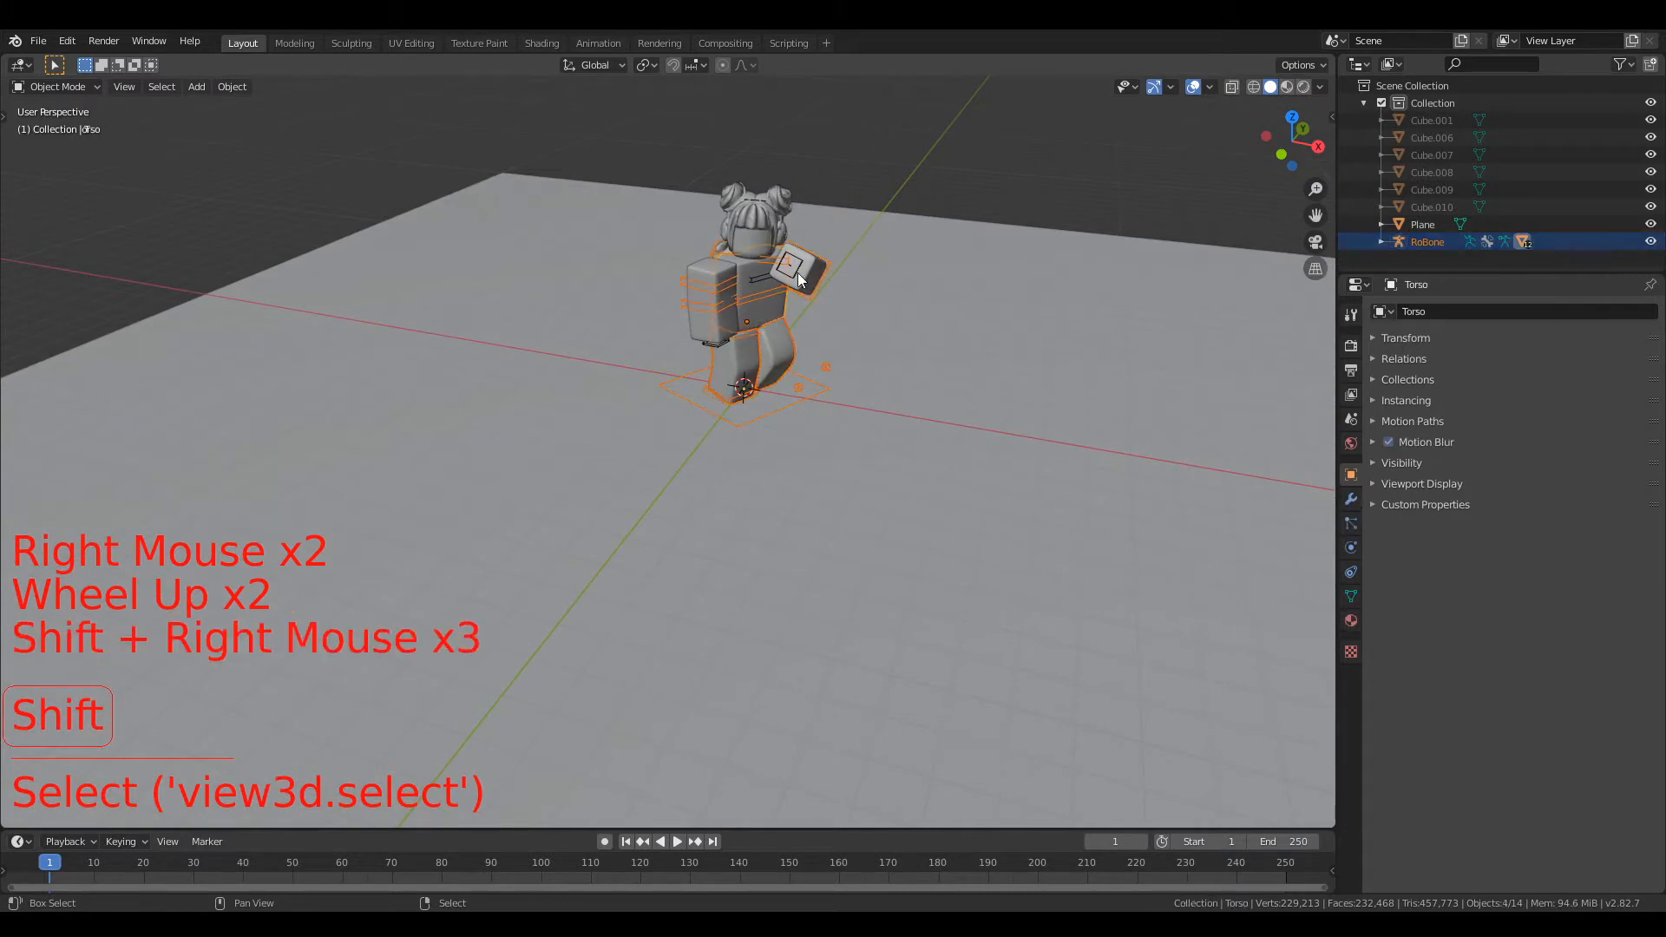
{"action": "right_click", "coordinate": [729, 343], "text": "shift"}
{"action": "key", "text": "c"}
{"action": "left_click", "coordinate": [750, 379]}
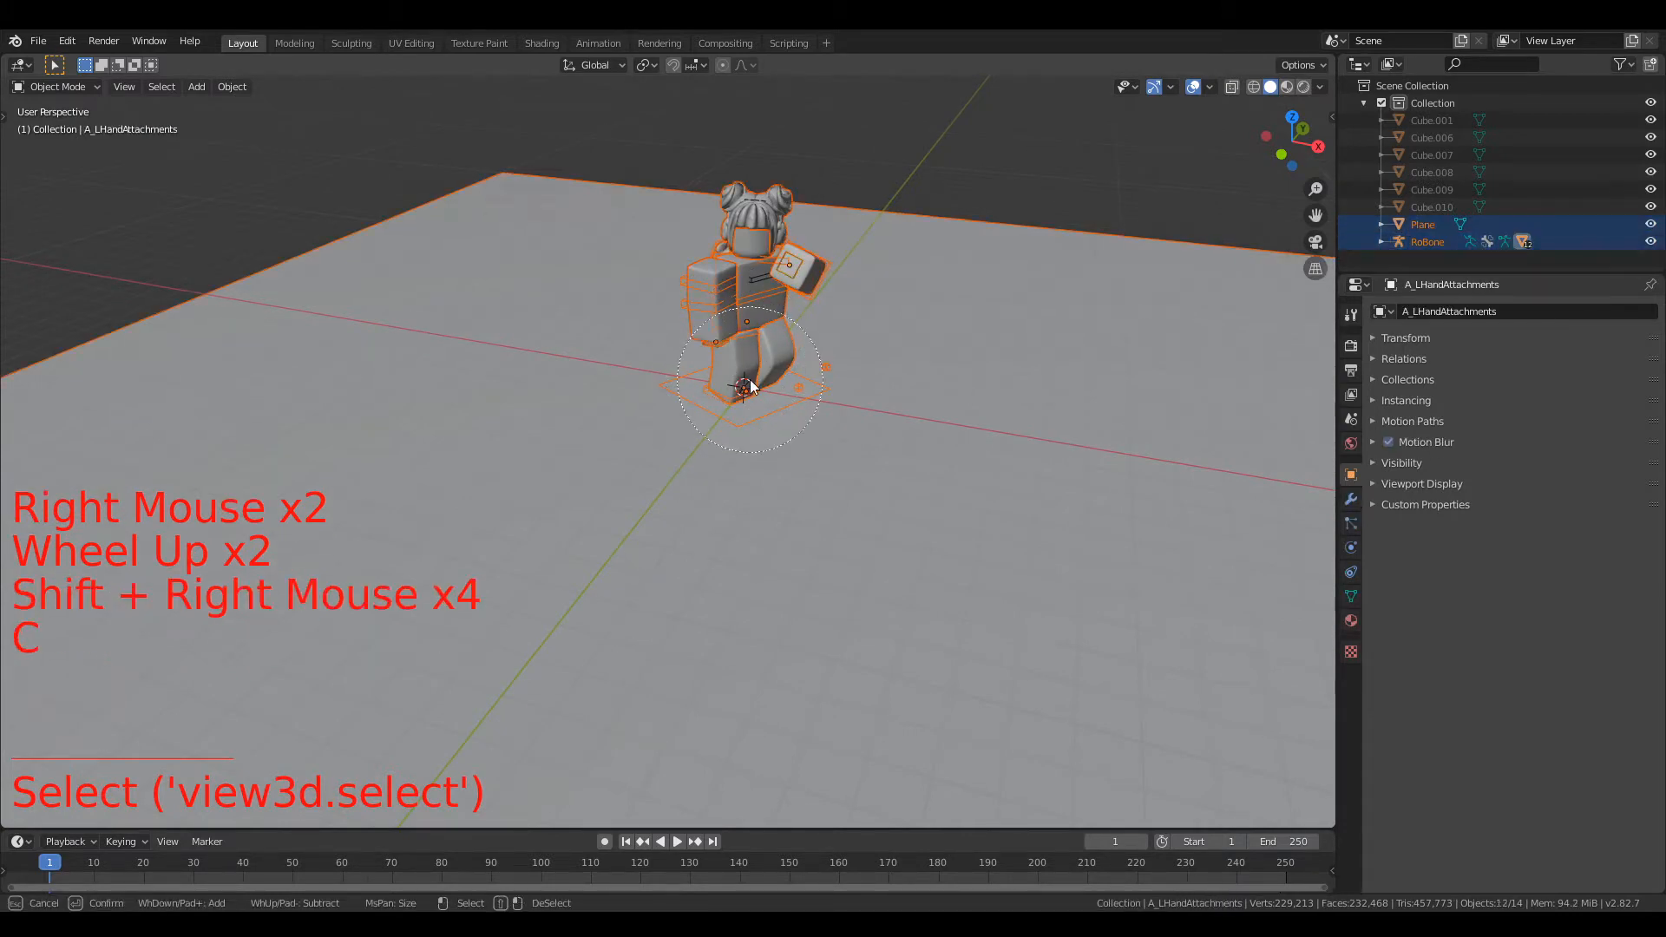
{"action": "right_click", "coordinate": [750, 378]}
{"action": "right_click", "coordinate": [711, 511], "text": "shift"}
{"action": "right_click", "coordinate": [713, 512], "text": "shift"}
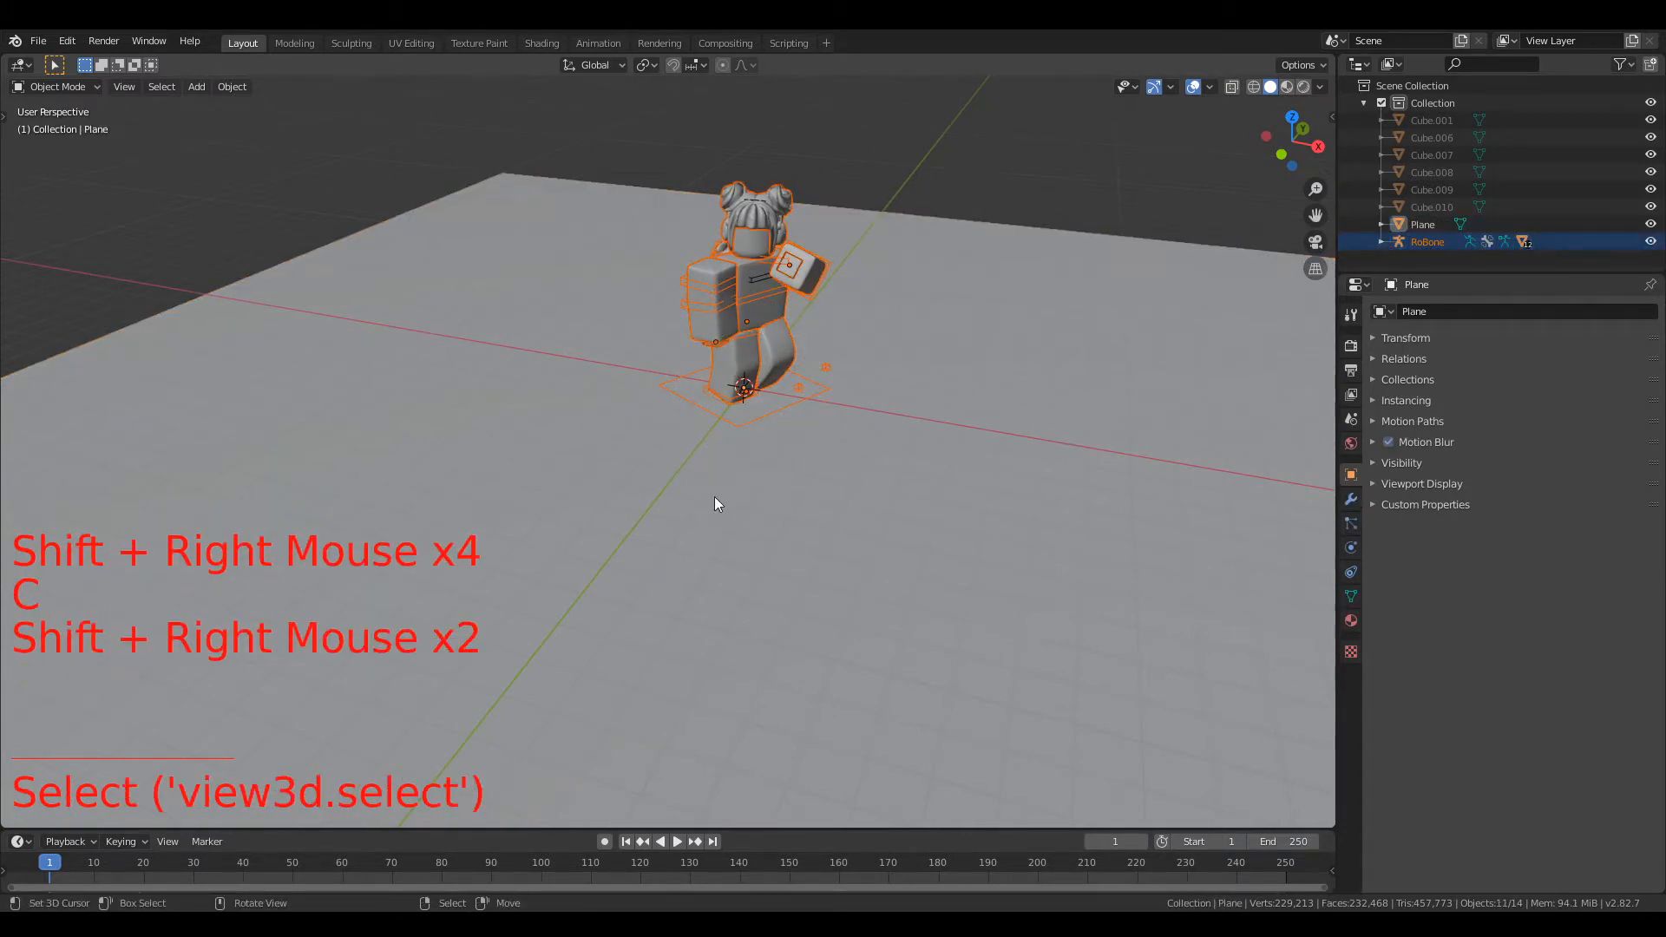
{"action": "scroll", "coordinate": [815, 333], "scroll_direction": "down", "scroll_amount": 4}
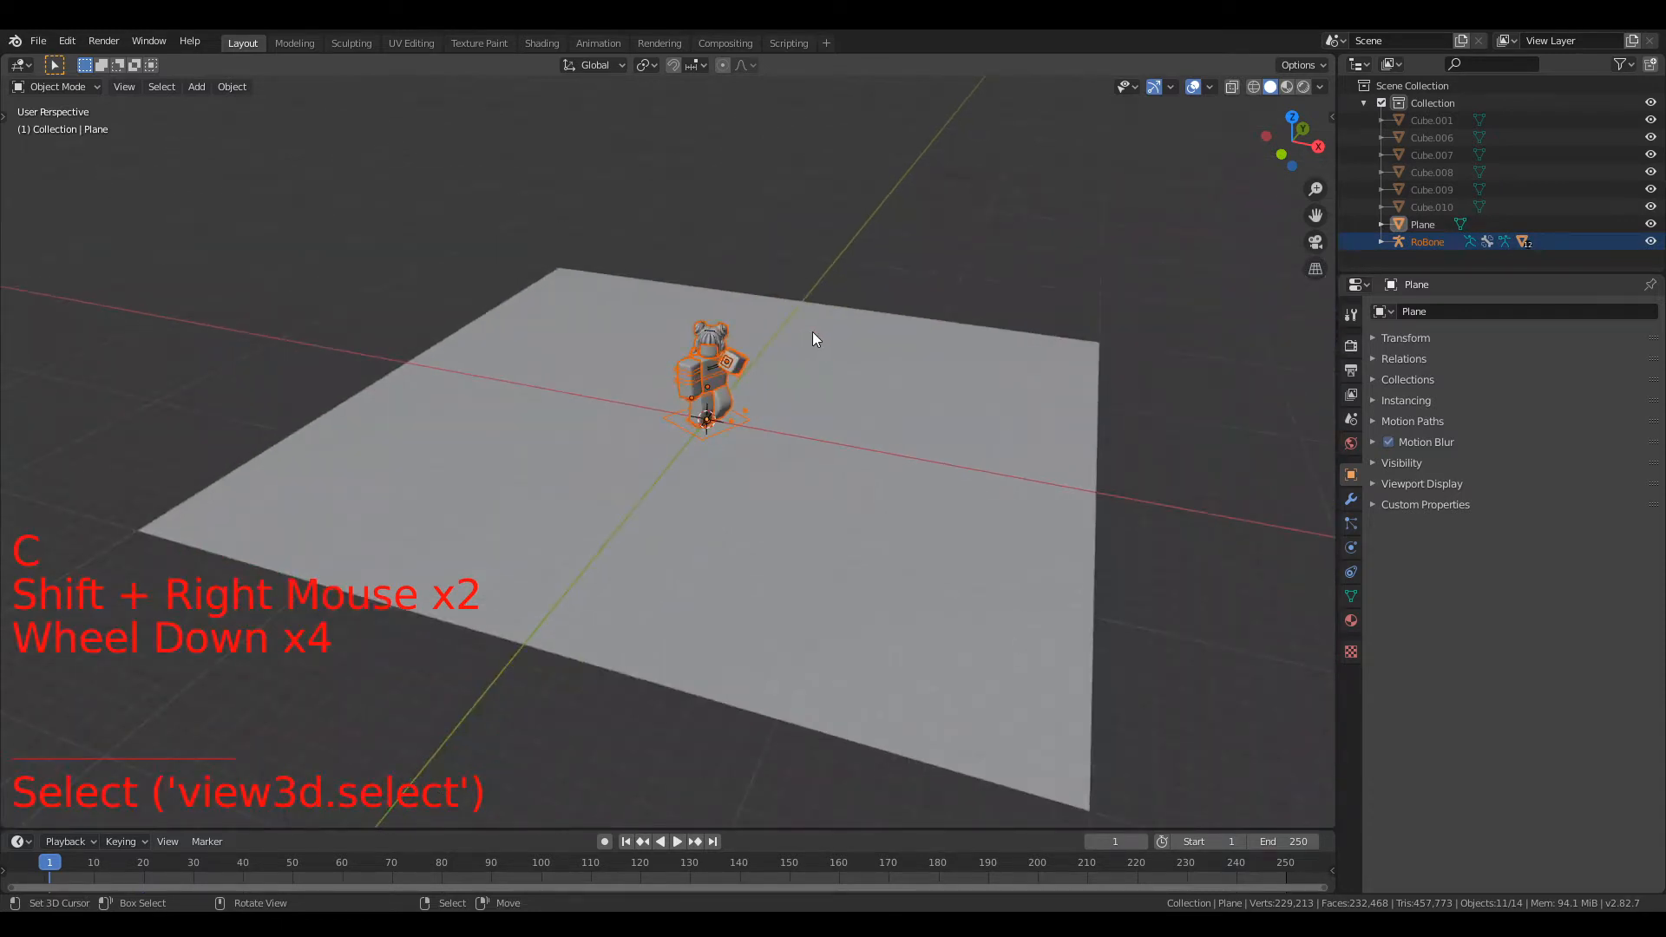
{"action": "scroll", "coordinate": [810, 336], "scroll_direction": "up", "scroll_amount": 3}
{"action": "middle_click_drag", "start_coordinate": [815, 335], "coordinate": [626, 335]}
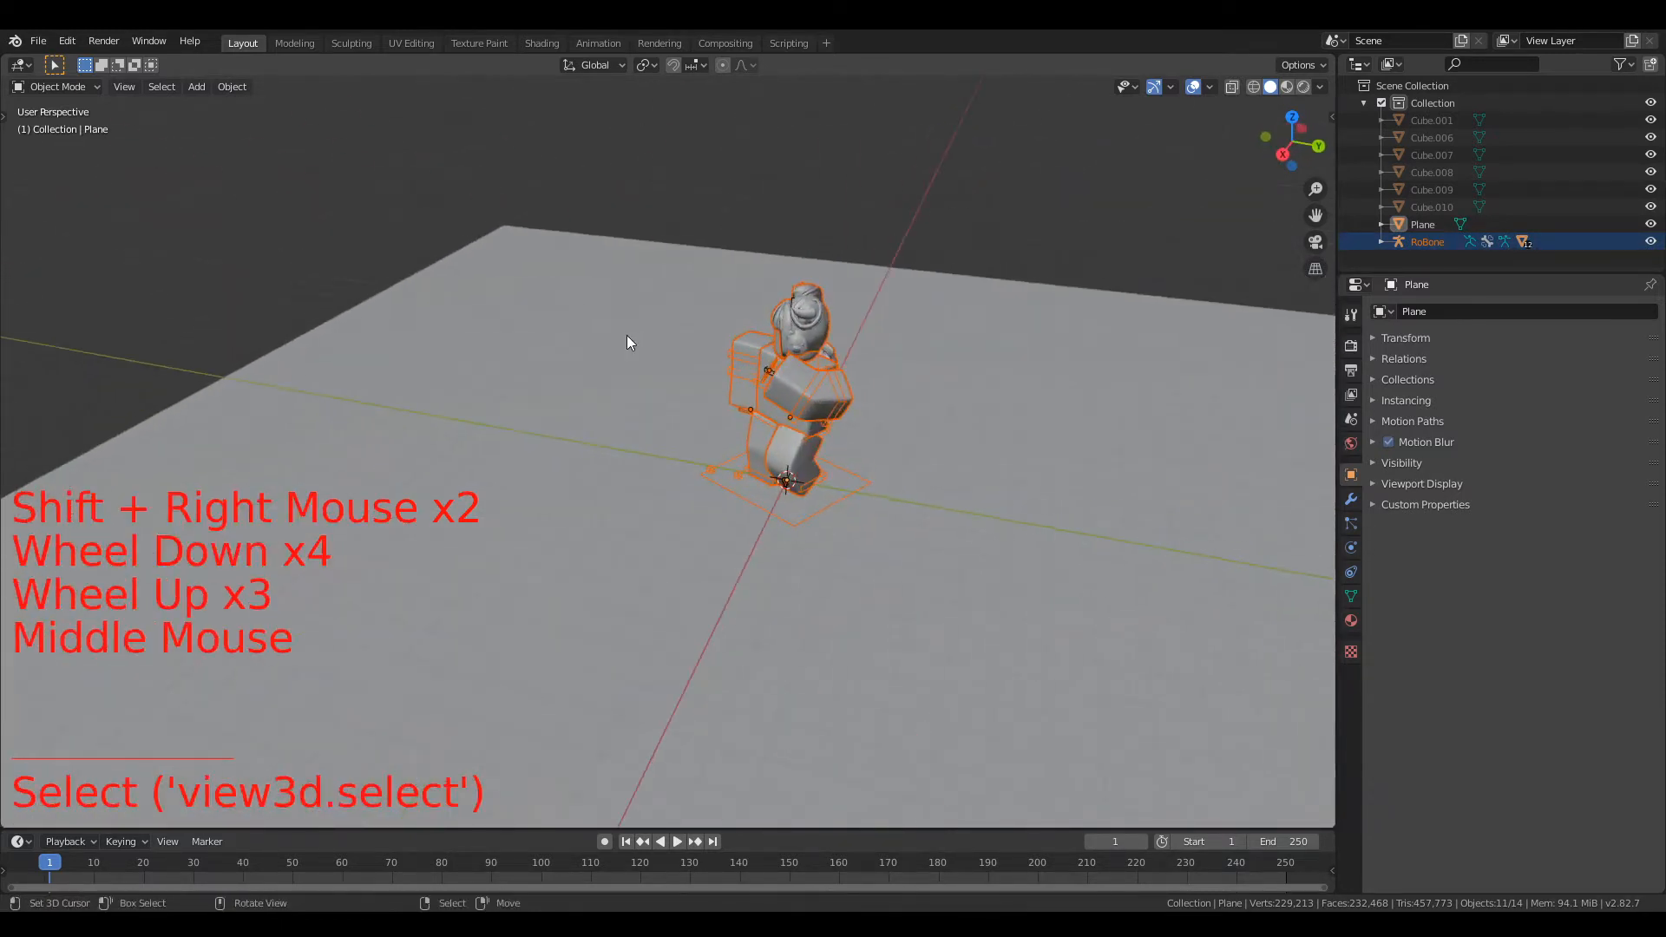
{"action": "key", "text": "h"}
Step: Hide the leftover head and torso attachment objects floating above the plane
{"action": "middle_click_drag", "start_coordinate": [762, 358], "coordinate": [847, 319]}
{"action": "right_click", "coordinate": [814, 286]}
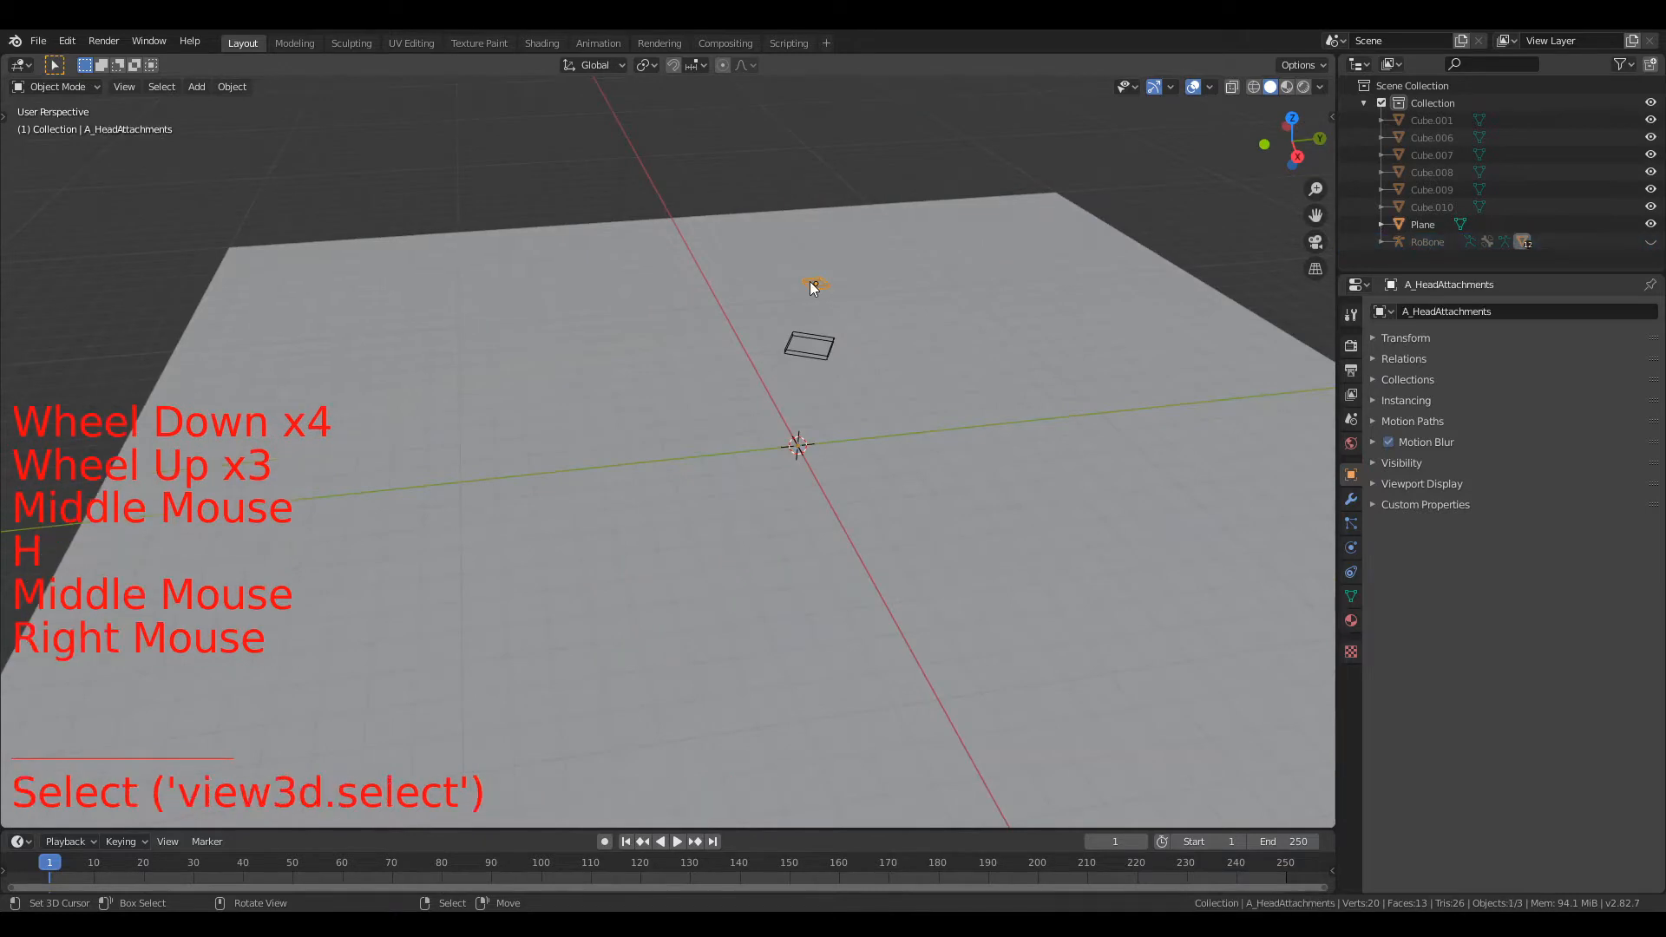
{"action": "key", "text": "h"}
{"action": "right_click", "coordinate": [808, 346]}
{"action": "right_click", "coordinate": [809, 352]}
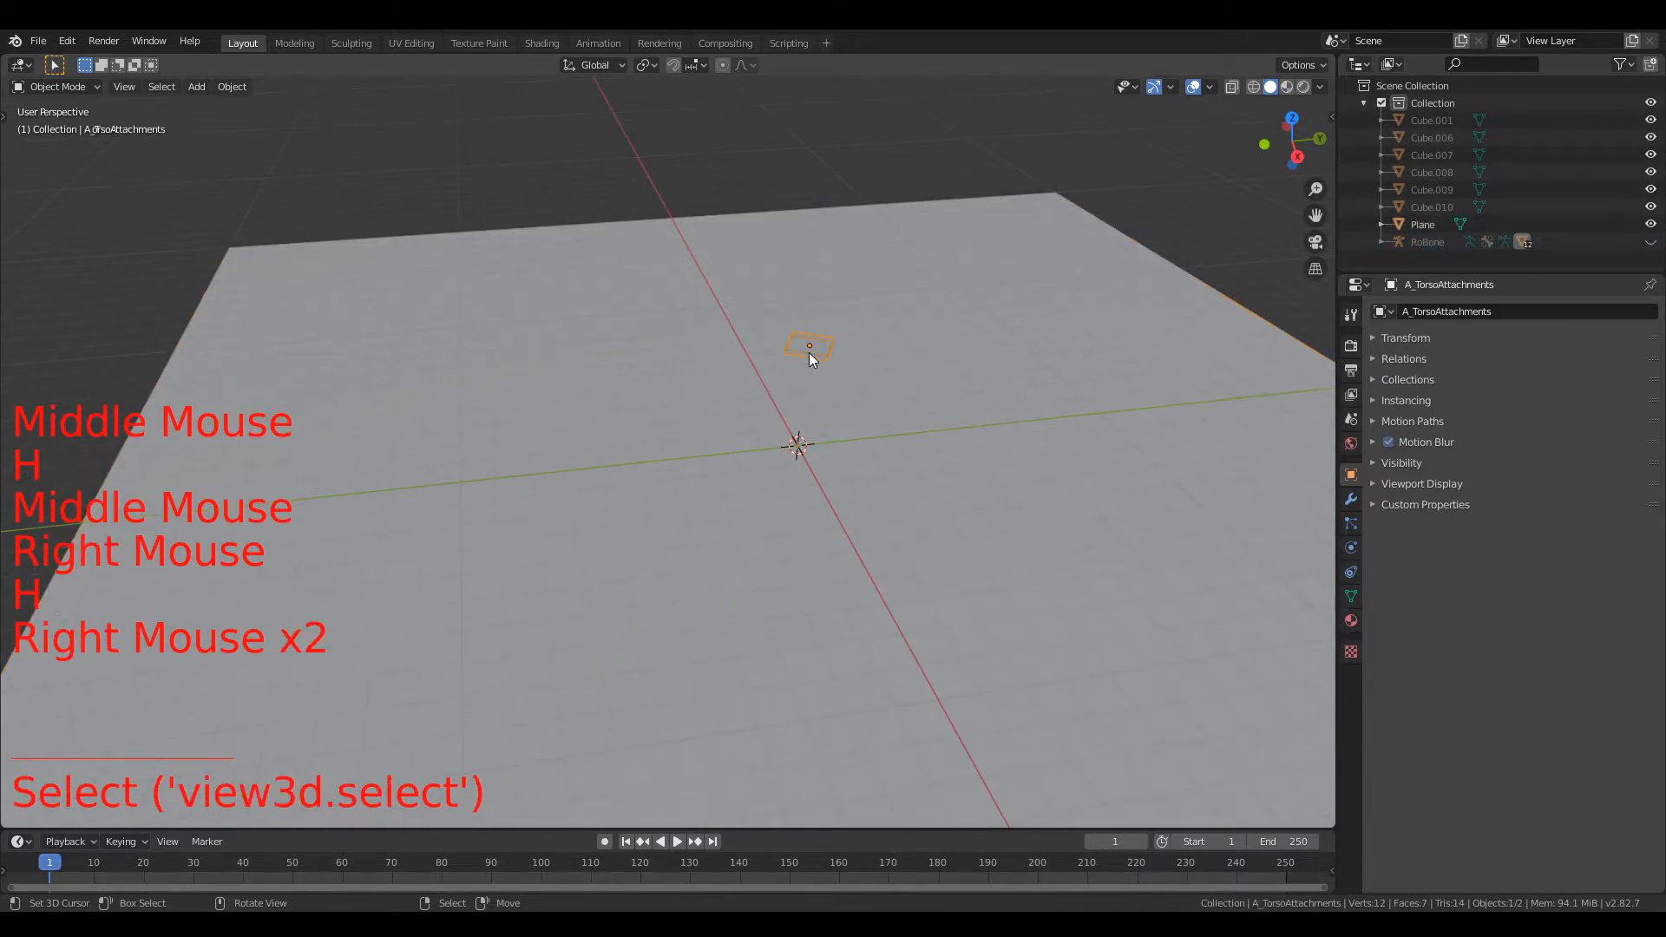
{"action": "key", "text": "h"}
Step: Clear the selection, try revealing all hidden objects, and undo the reveal
{"action": "scroll", "coordinate": [816, 368], "scroll_direction": "down", "scroll_amount": 5}
{"action": "right_click", "coordinate": [687, 507]}
{"action": "middle_click_drag", "start_coordinate": [687, 507], "coordinate": [818, 472]}
{"action": "key", "text": "alt+a"}
{"action": "scroll", "coordinate": [819, 472], "scroll_direction": "up", "scroll_amount": 3}
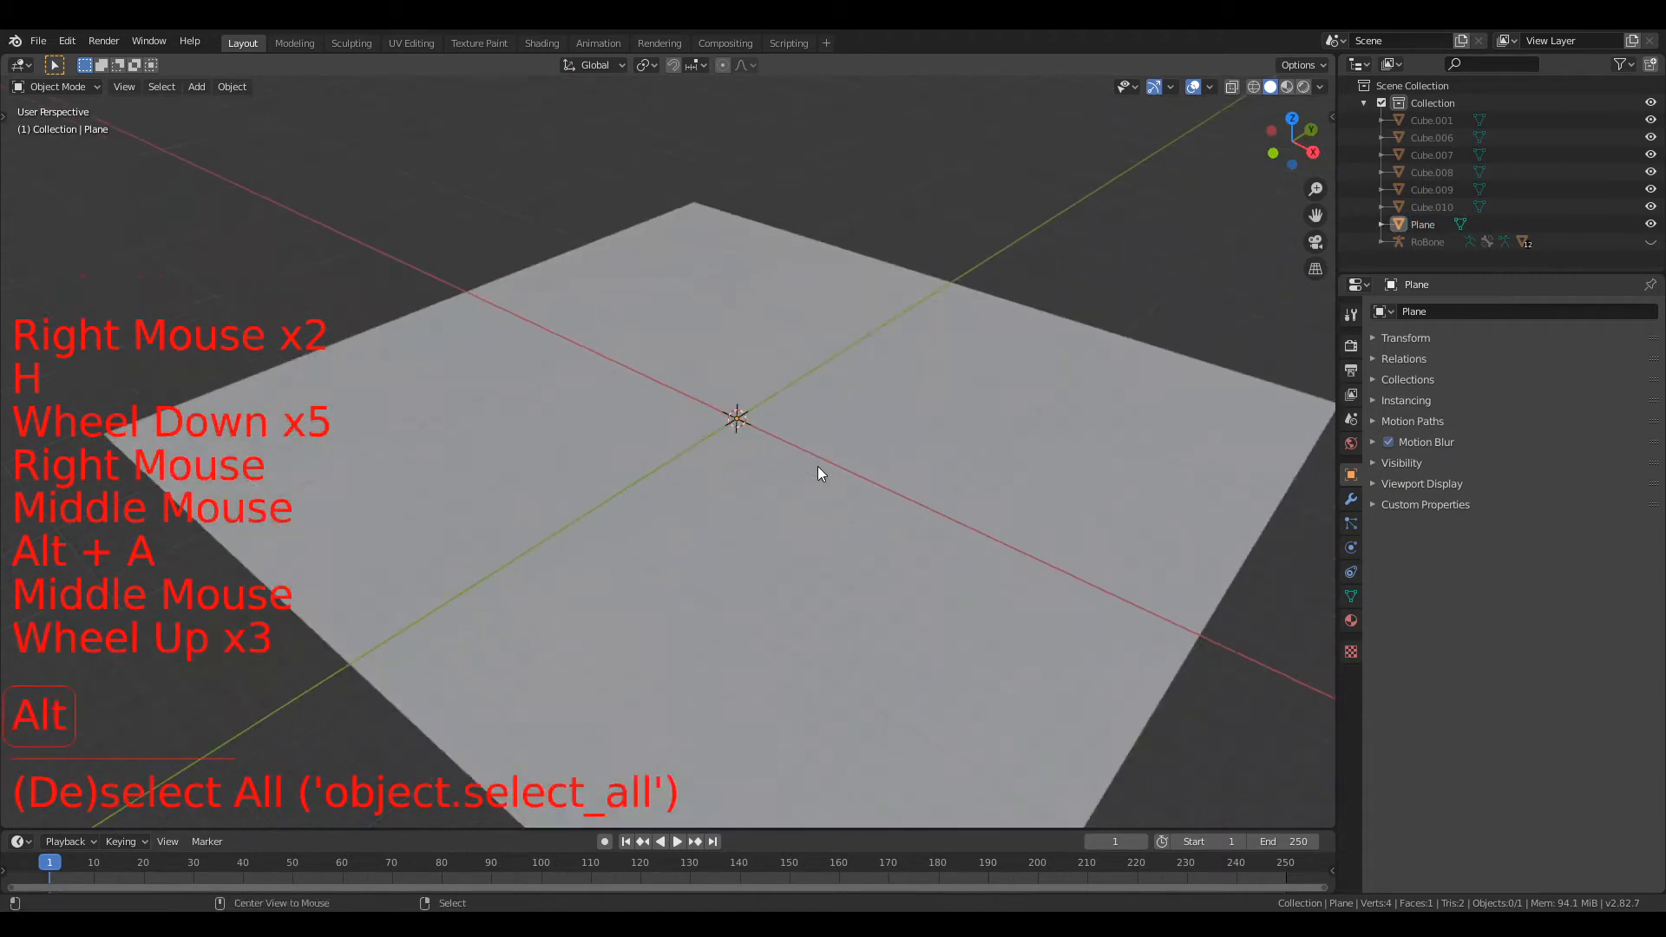
{"action": "key", "text": "alt+h"}
{"action": "key", "text": "ctrl+z"}
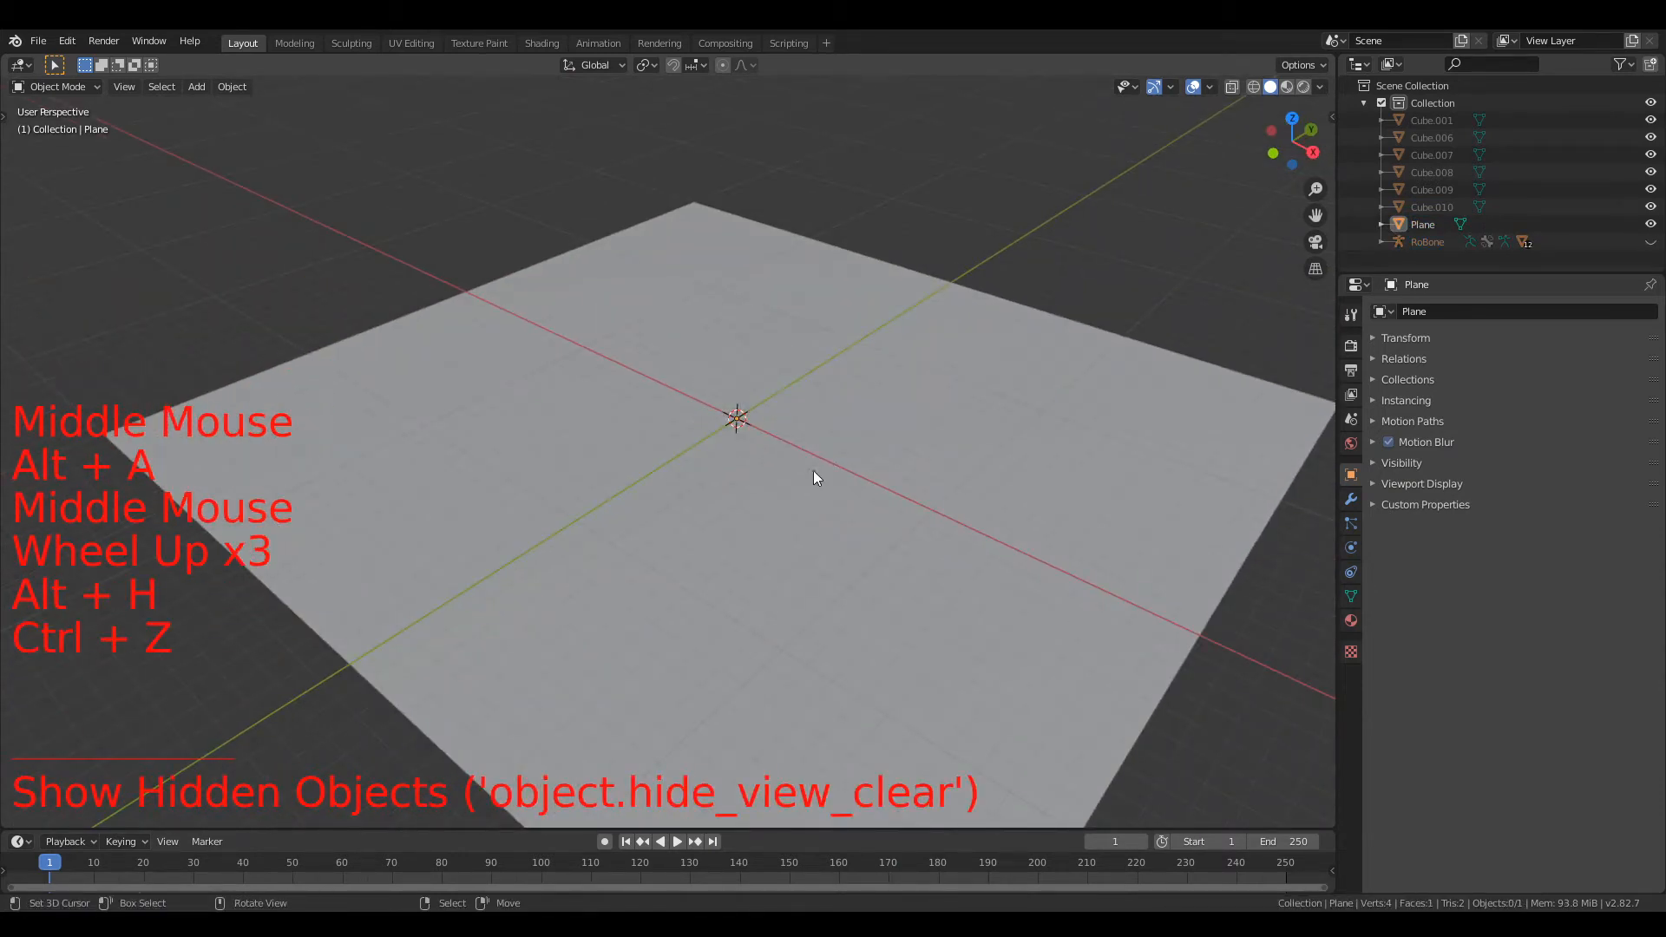
Step: With the plane selected, switch the viewport to rendered shading and open the scene's render settings
{"action": "right_click", "coordinate": [774, 482]}
{"action": "middle_click_drag", "start_coordinate": [778, 450], "coordinate": [847, 434]}
{"action": "scroll", "coordinate": [846, 434], "scroll_direction": "down", "scroll_amount": 3}
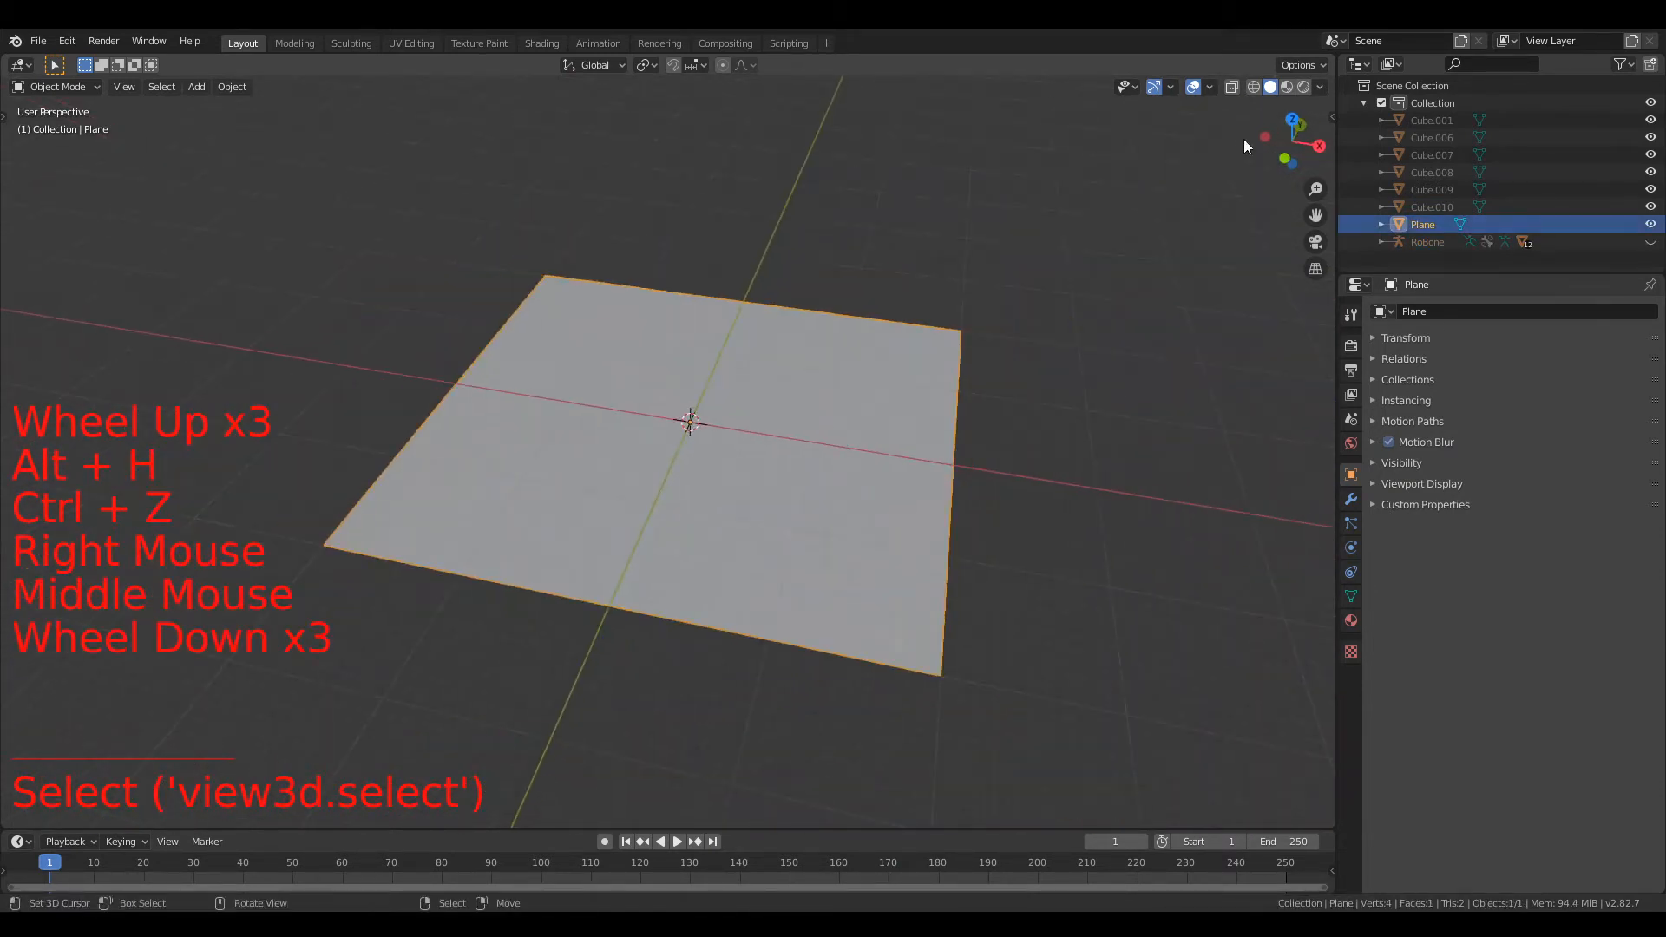
{"action": "left_click", "coordinate": [1304, 84]}
{"action": "scroll", "coordinate": [670, 441], "scroll_direction": "up", "scroll_amount": 2}
{"action": "middle_click_drag", "start_coordinate": [670, 441], "coordinate": [794, 415]}
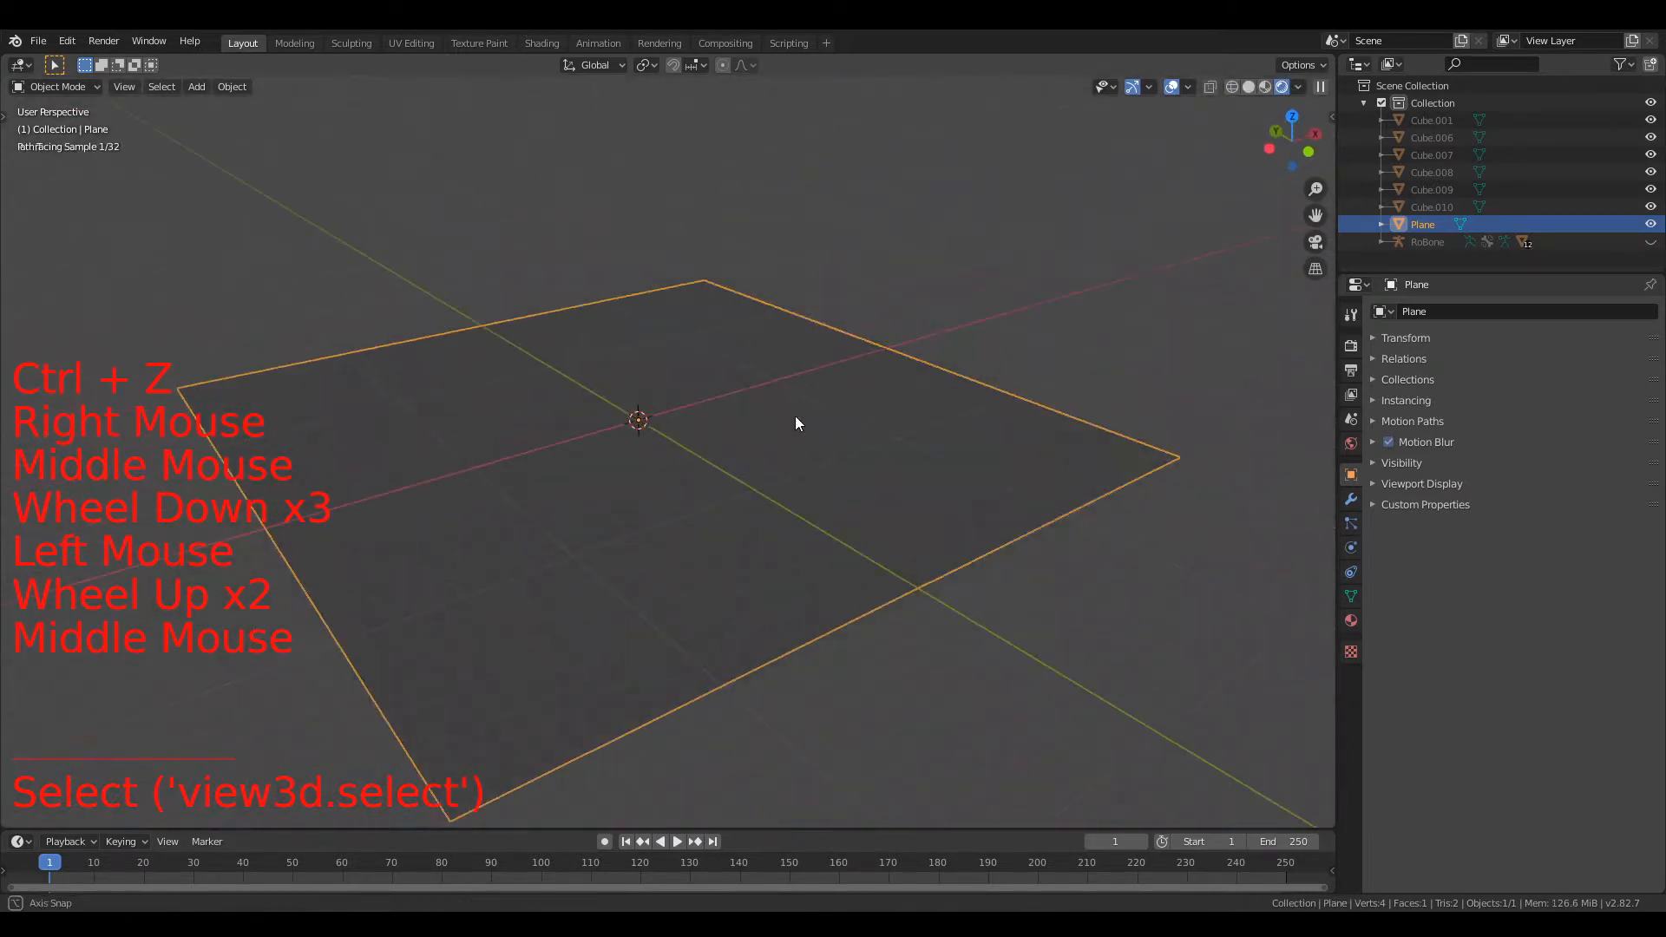
{"action": "left_click", "coordinate": [1350, 314]}
{"action": "left_click", "coordinate": [1350, 349]}
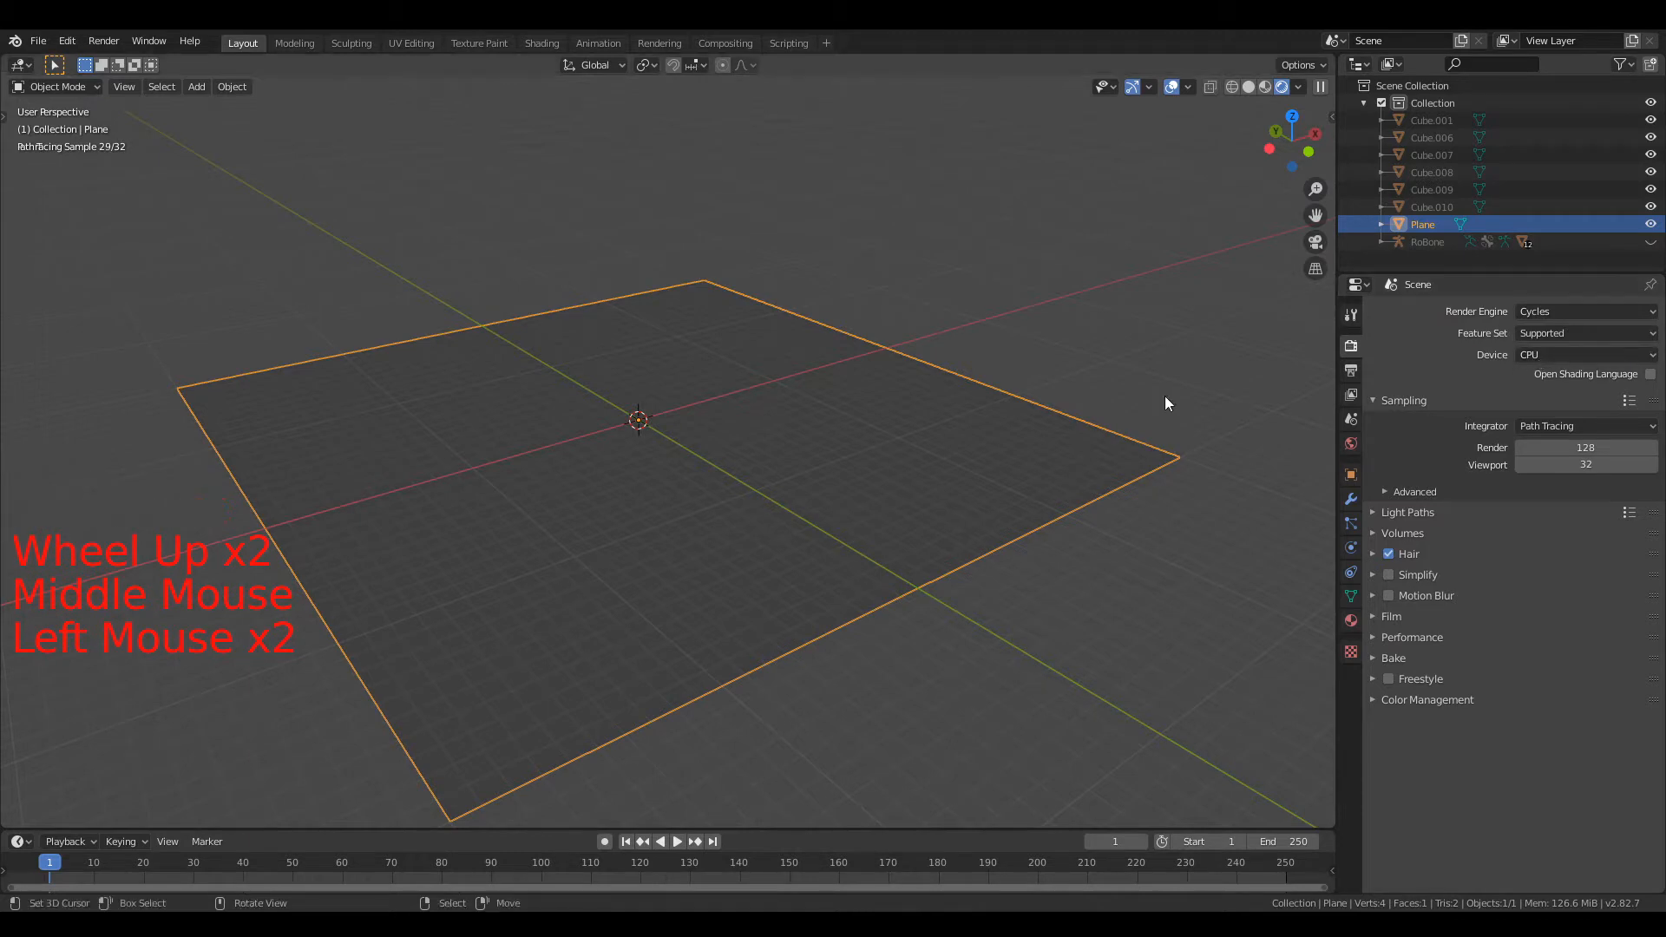
Step: Set the Cycles feature set to Experimental in the render settings
{"action": "middle_click_drag", "start_coordinate": [1164, 395], "coordinate": [878, 364]}
{"action": "left_click", "coordinate": [1551, 334]}
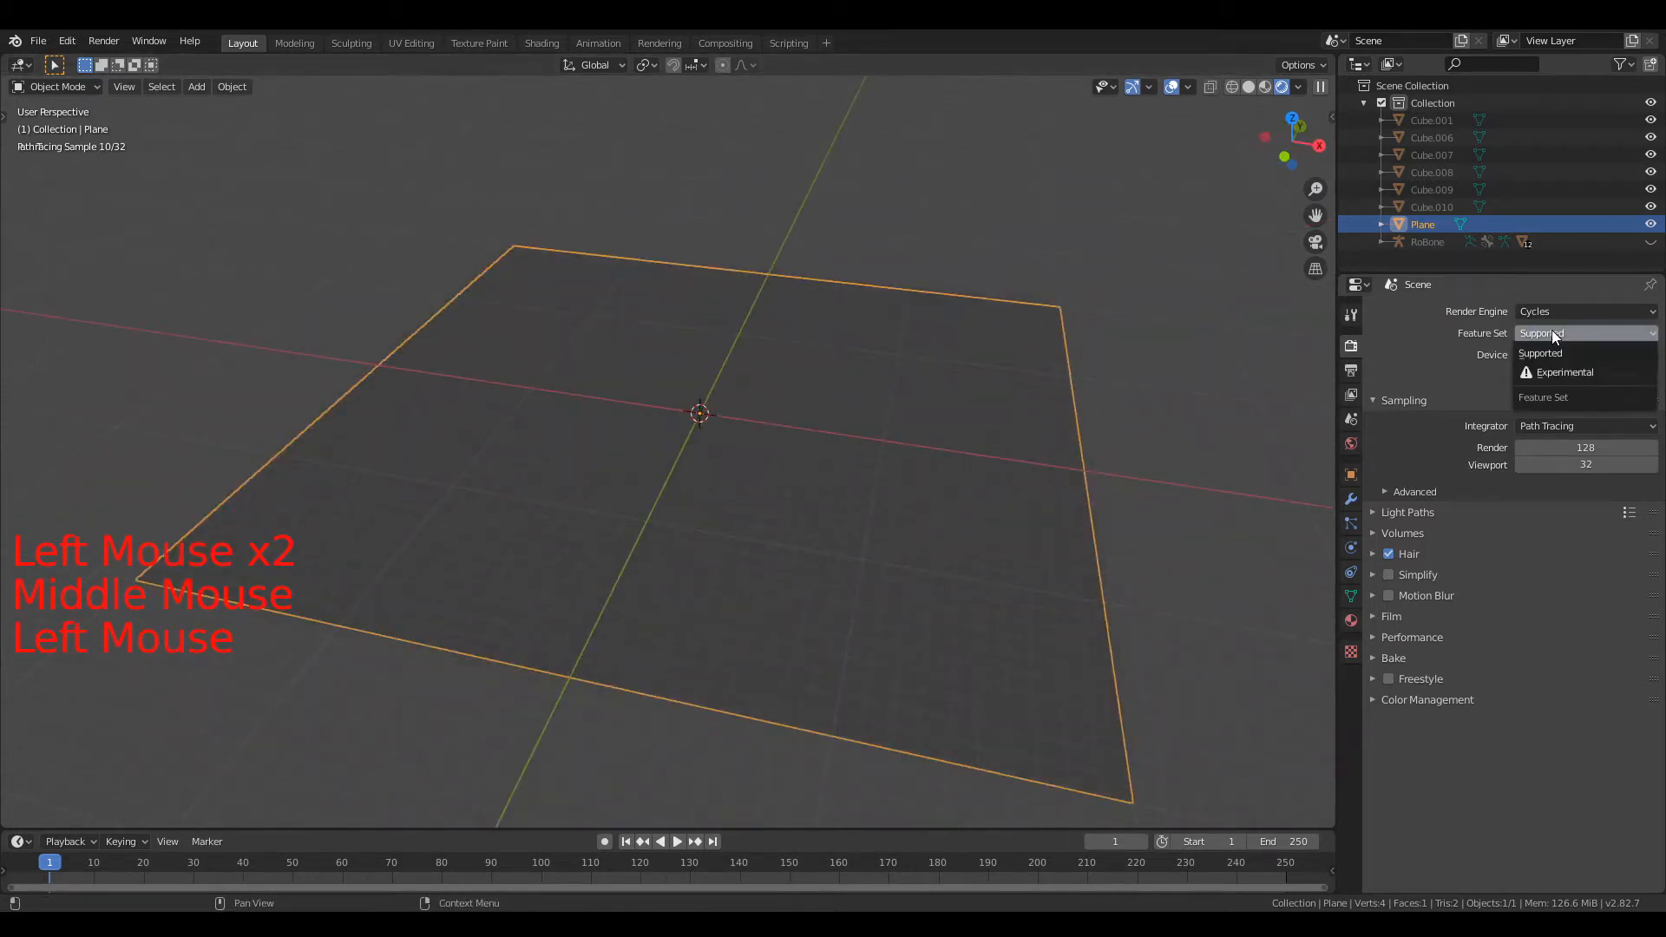
{"action": "left_click", "coordinate": [1553, 368]}
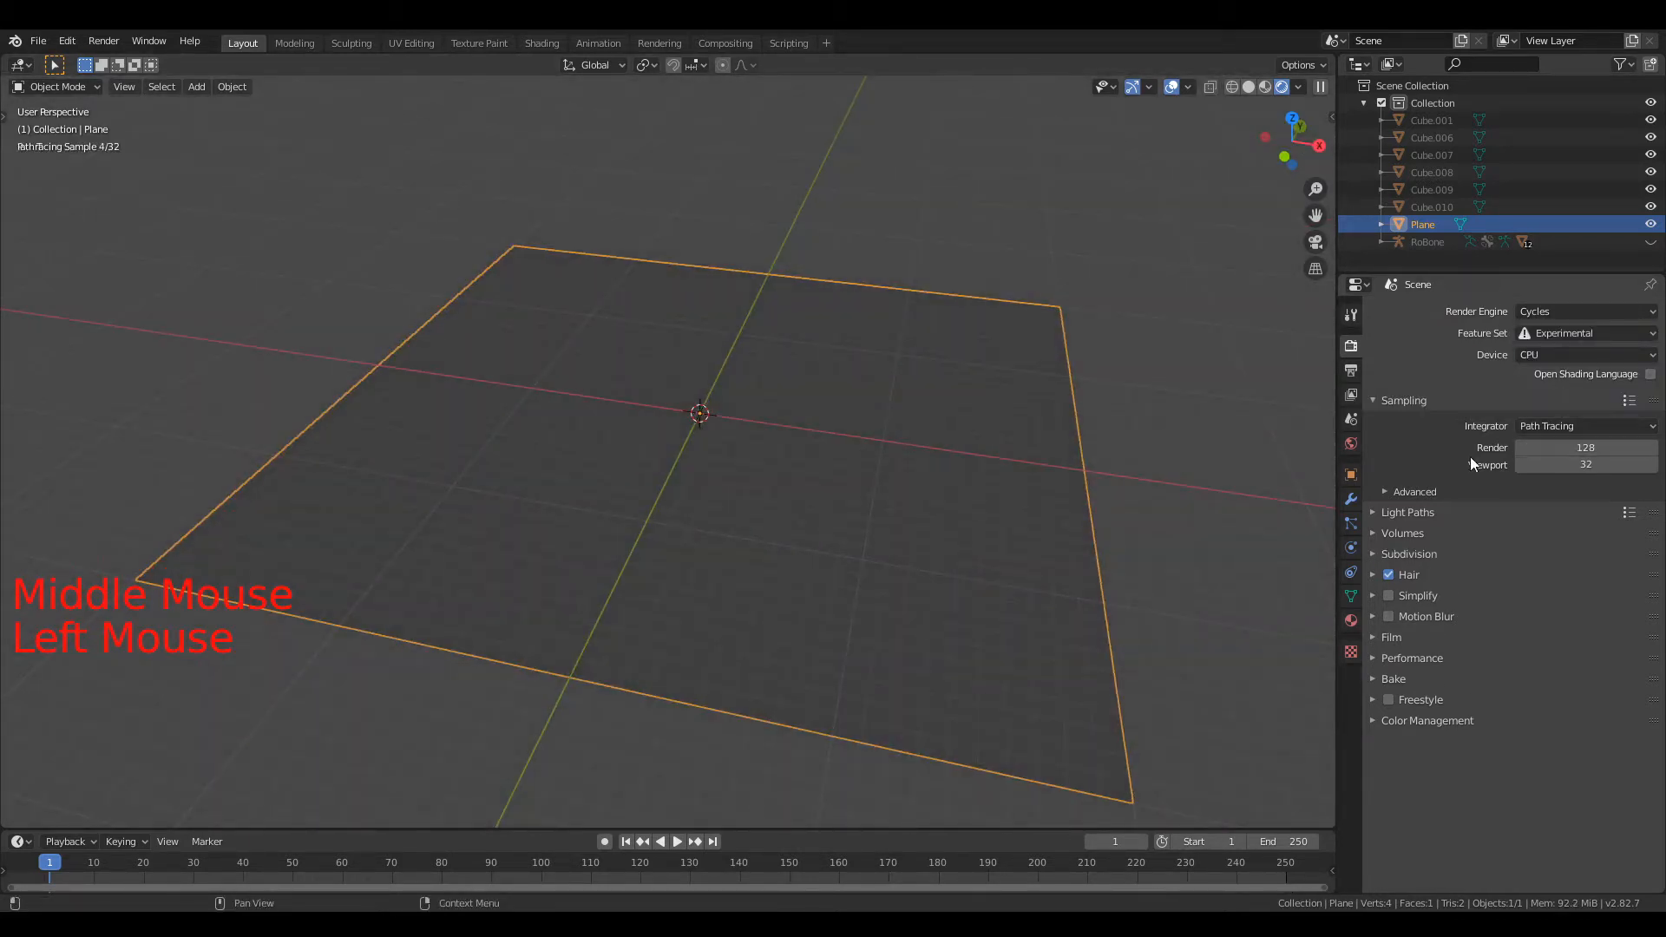
Step: Create a new material on the plane and name it Moon
{"action": "left_click", "coordinate": [1354, 625]}
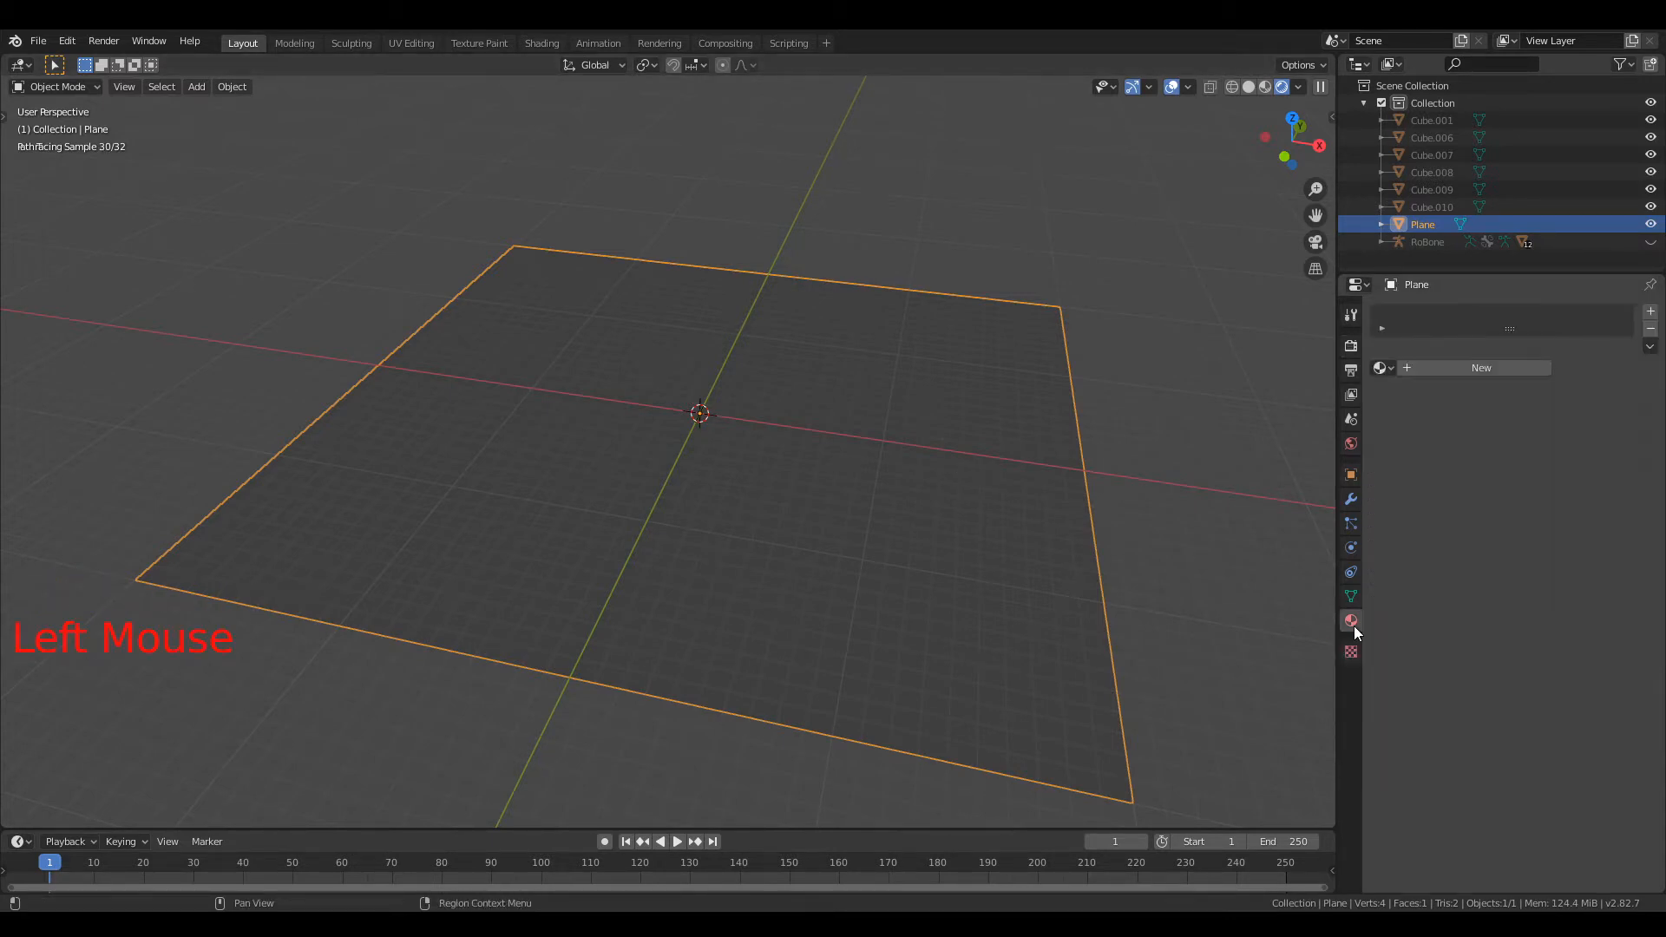
{"action": "left_click", "coordinate": [1515, 364]}
{"action": "double_click", "coordinate": [1440, 316]}
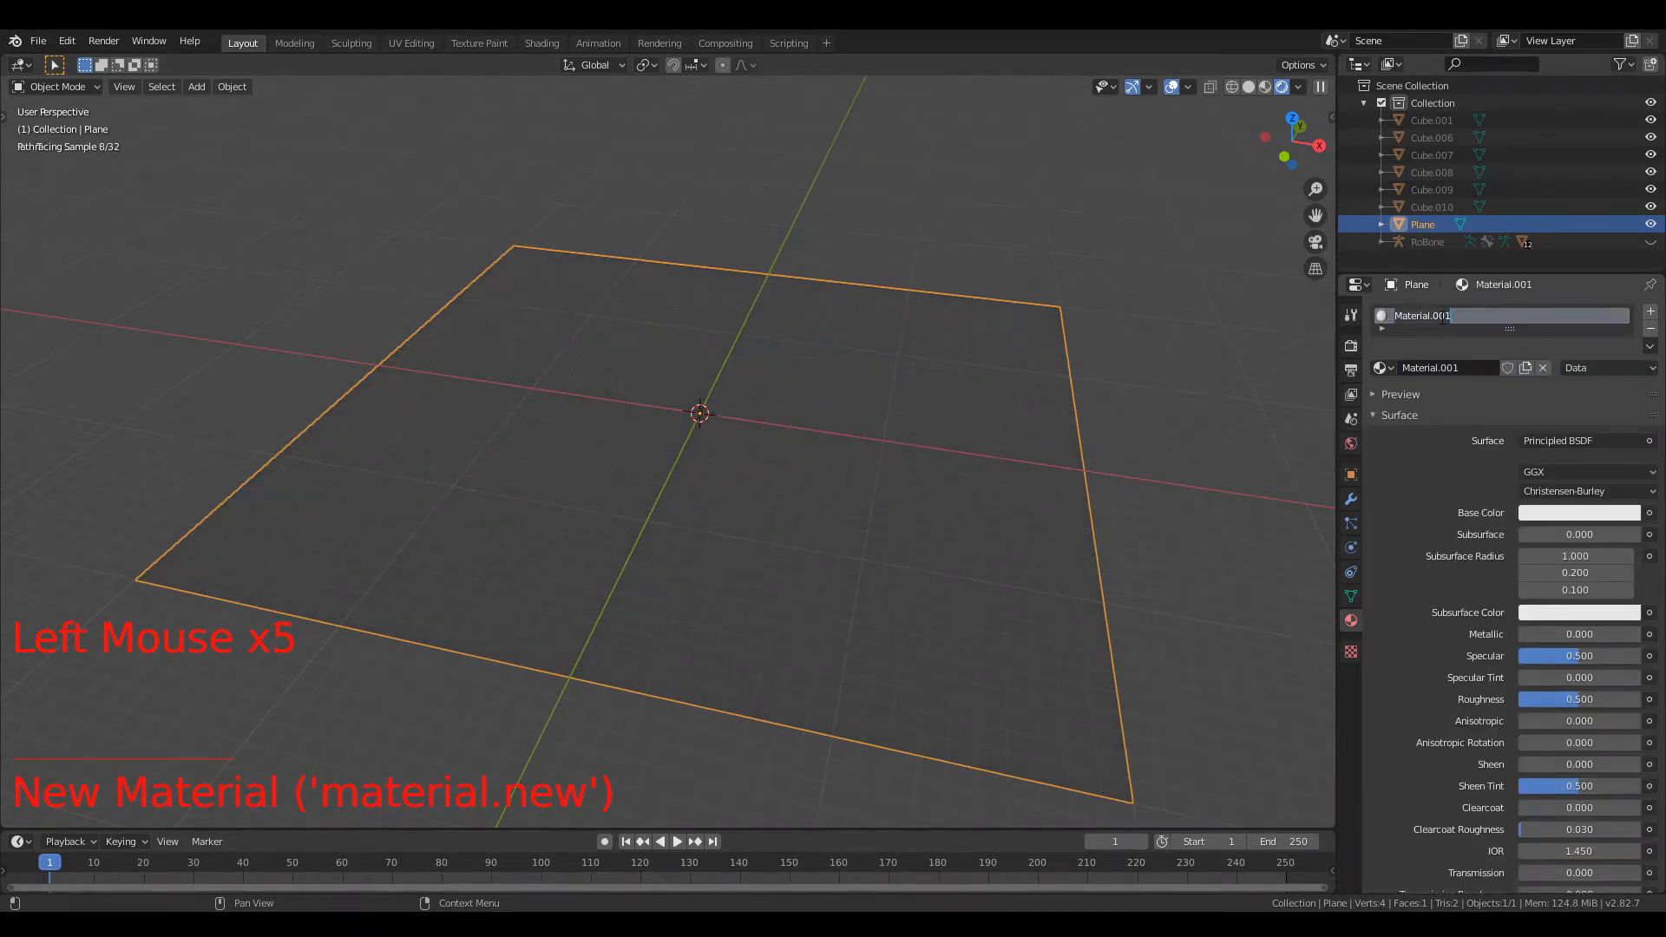
{"action": "type", "text": "Moon"}
{"action": "key", "text": "Return"}
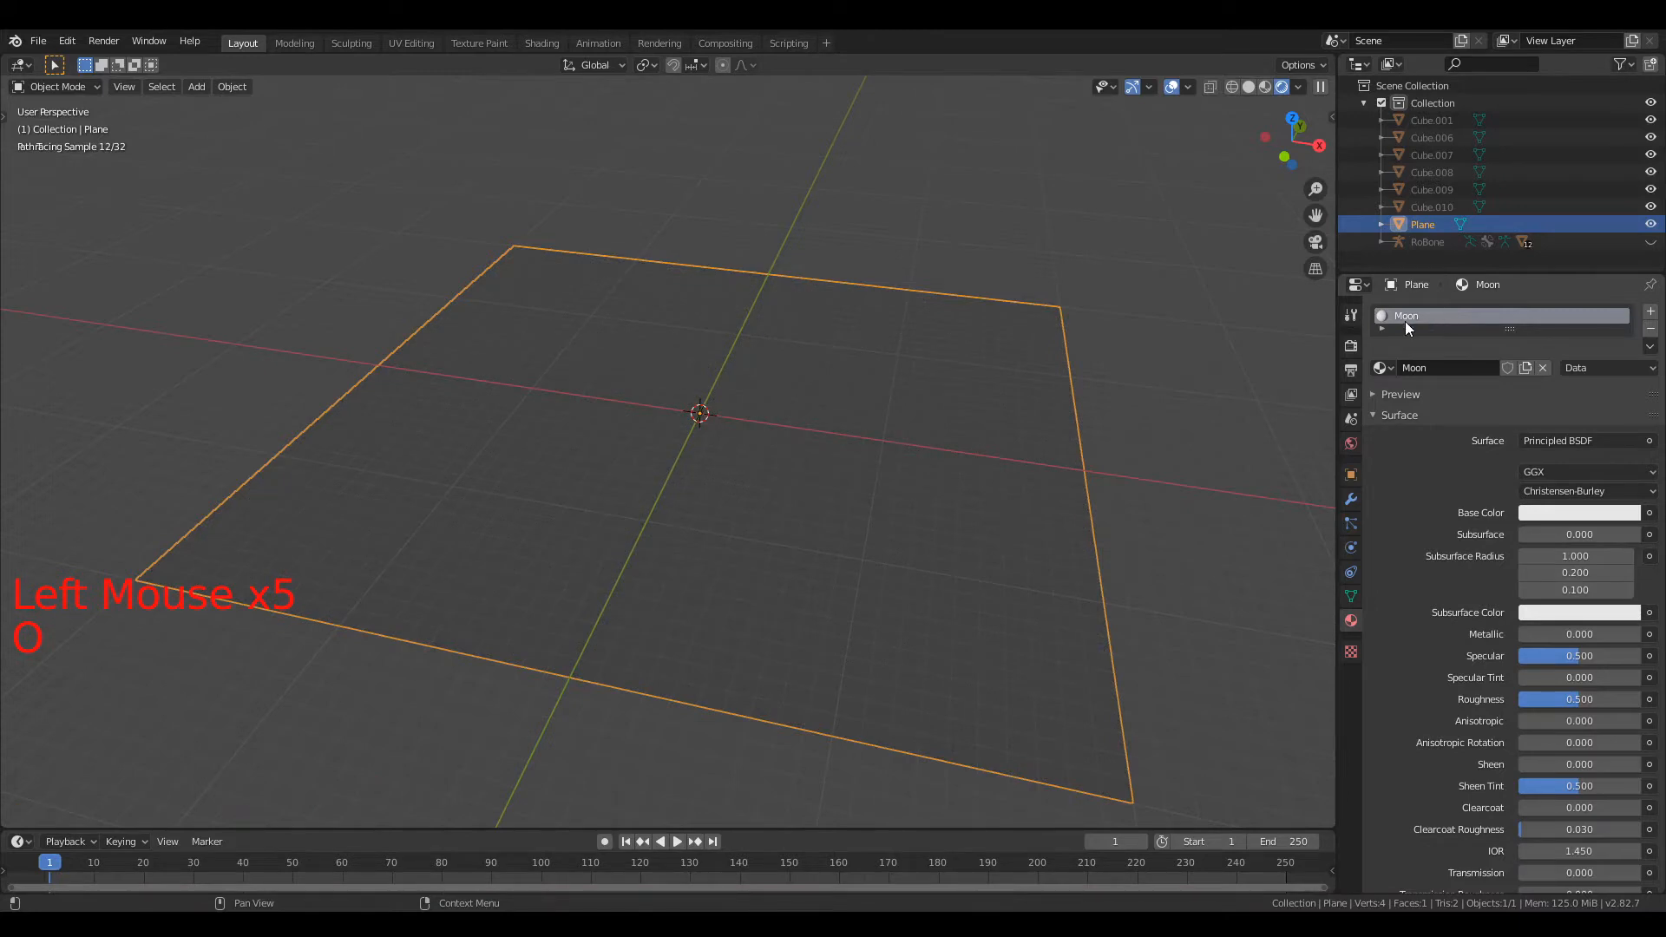
Step: Set the Moon material's surface displacement method to Displacement and Bump
{"action": "key", "text": "z"}
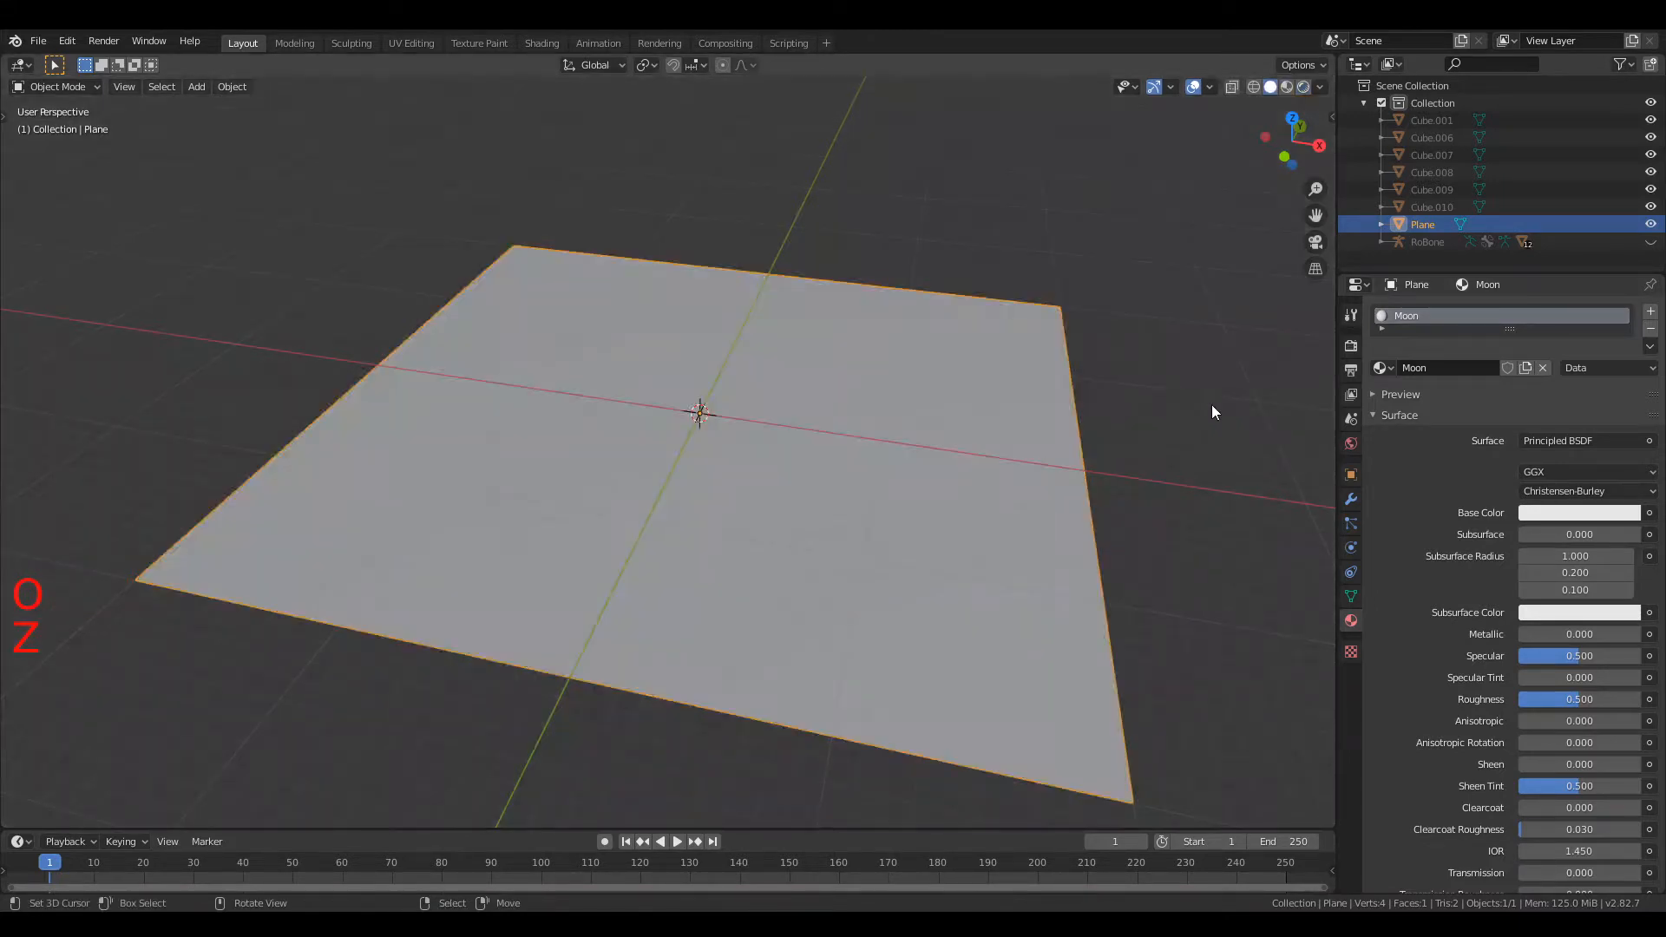
{"action": "key", "text": "z"}
{"action": "scroll", "coordinate": [1491, 685], "scroll_direction": "down", "scroll_amount": 6}
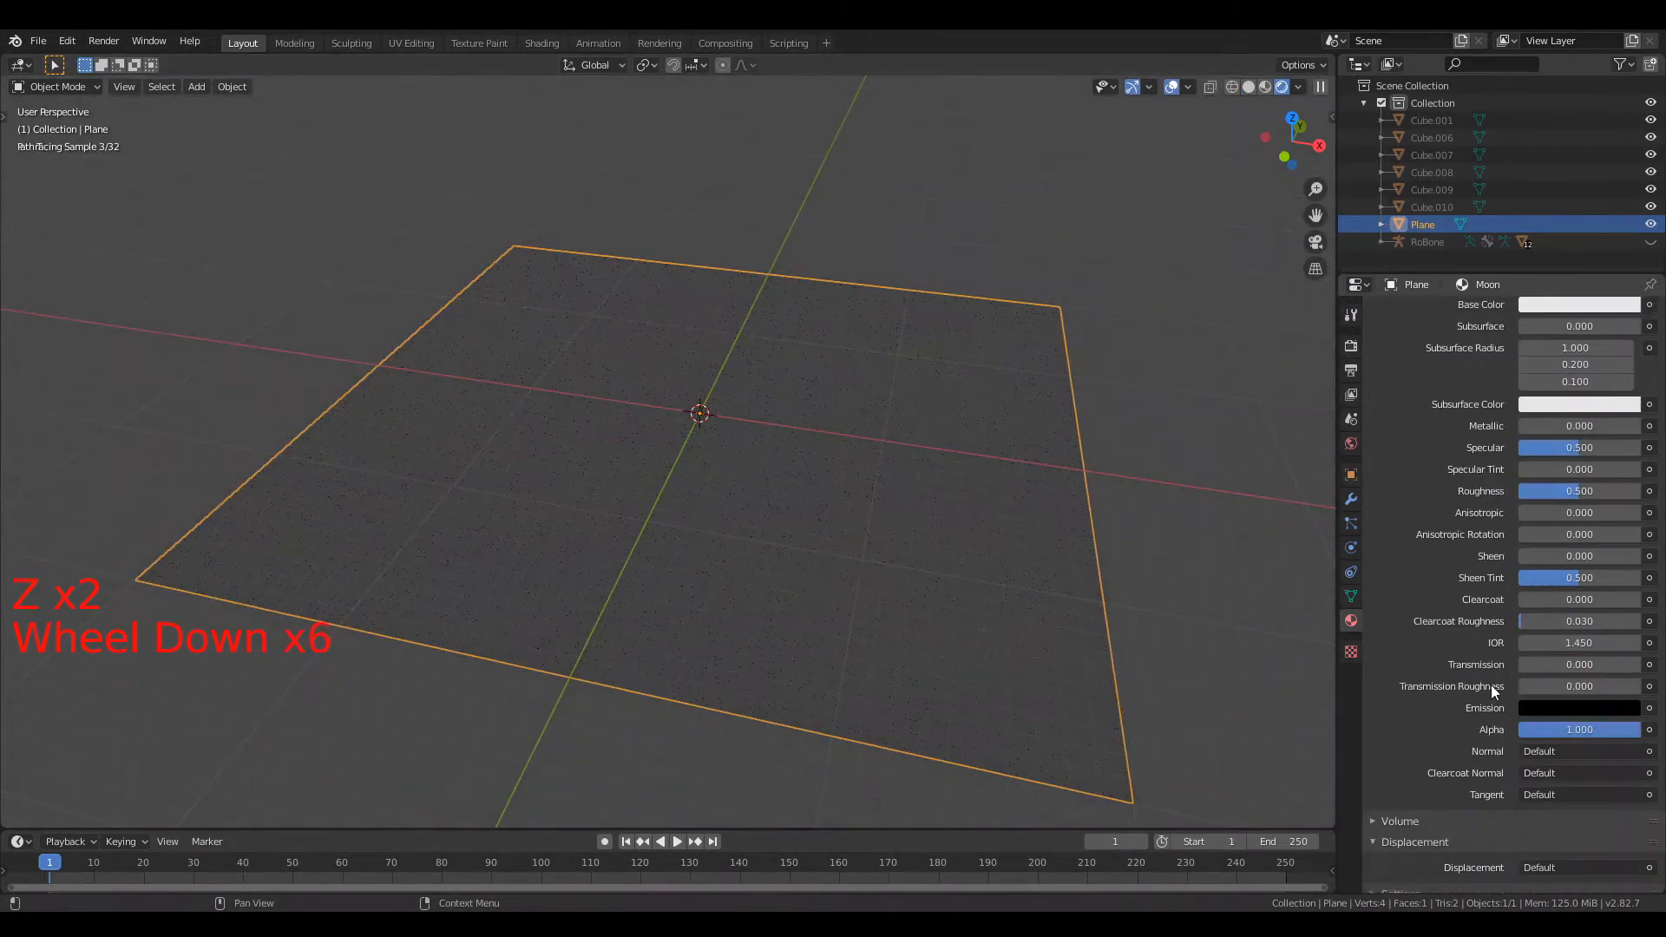
{"action": "scroll", "coordinate": [1490, 684], "scroll_direction": "down", "scroll_amount": 2}
{"action": "scroll", "coordinate": [1389, 534], "scroll_direction": "up", "scroll_amount": 6}
{"action": "left_click", "coordinate": [1385, 385]}
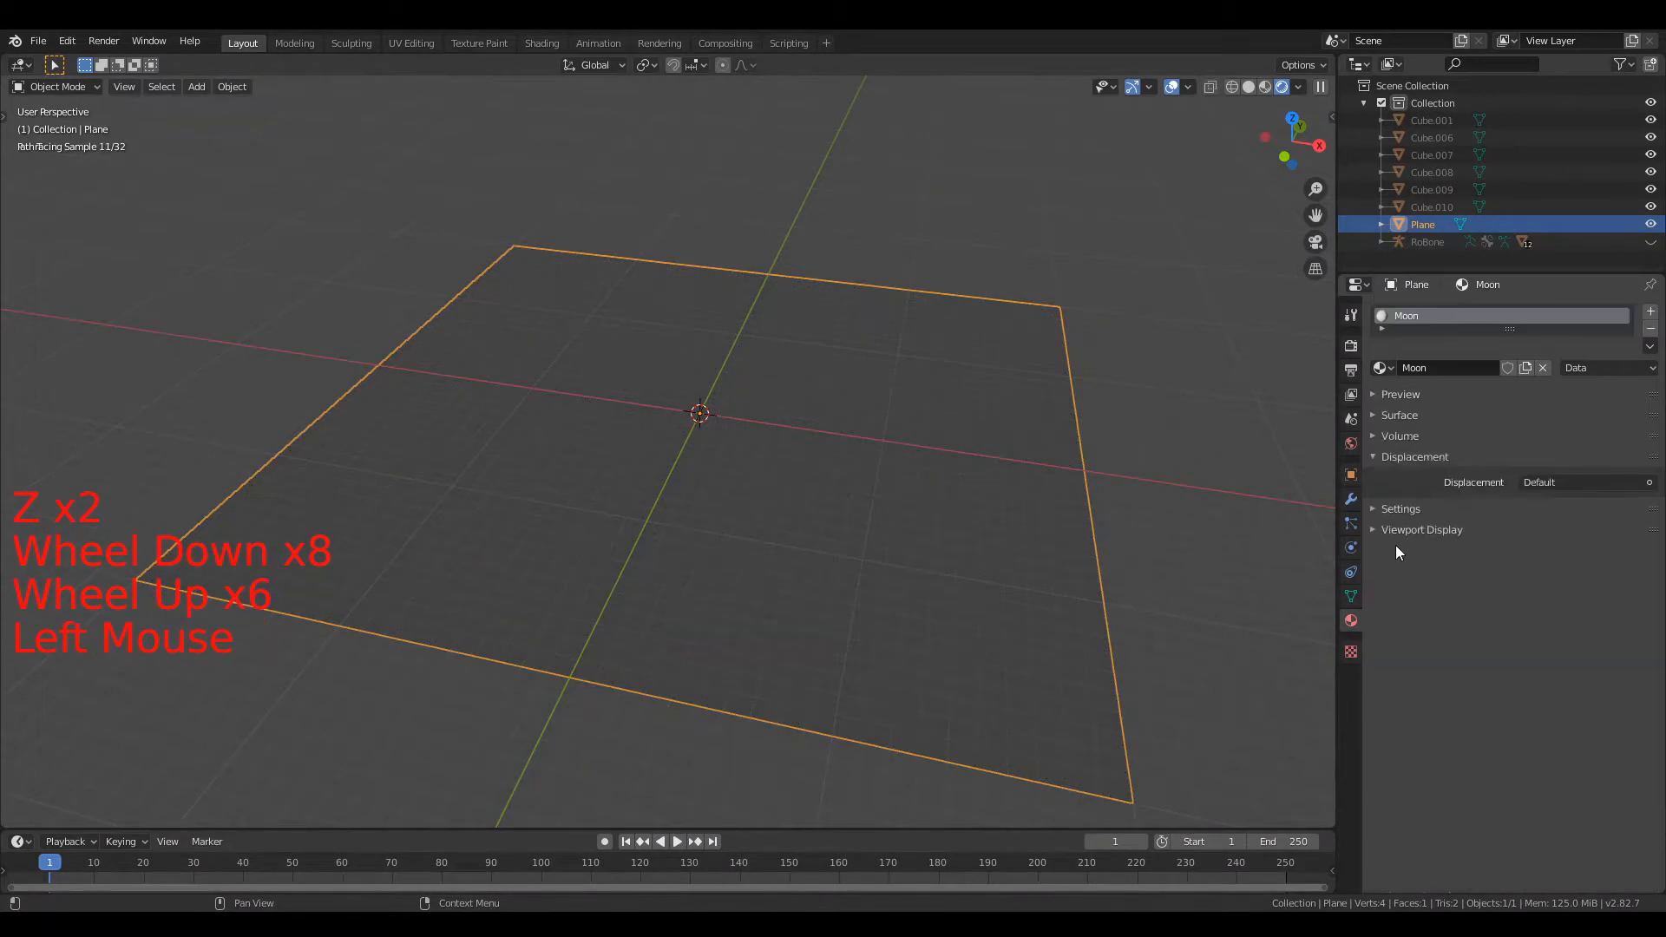
{"action": "left_click", "coordinate": [1382, 514]}
{"action": "left_click", "coordinate": [1382, 509]}
{"action": "left_click", "coordinate": [1387, 510]}
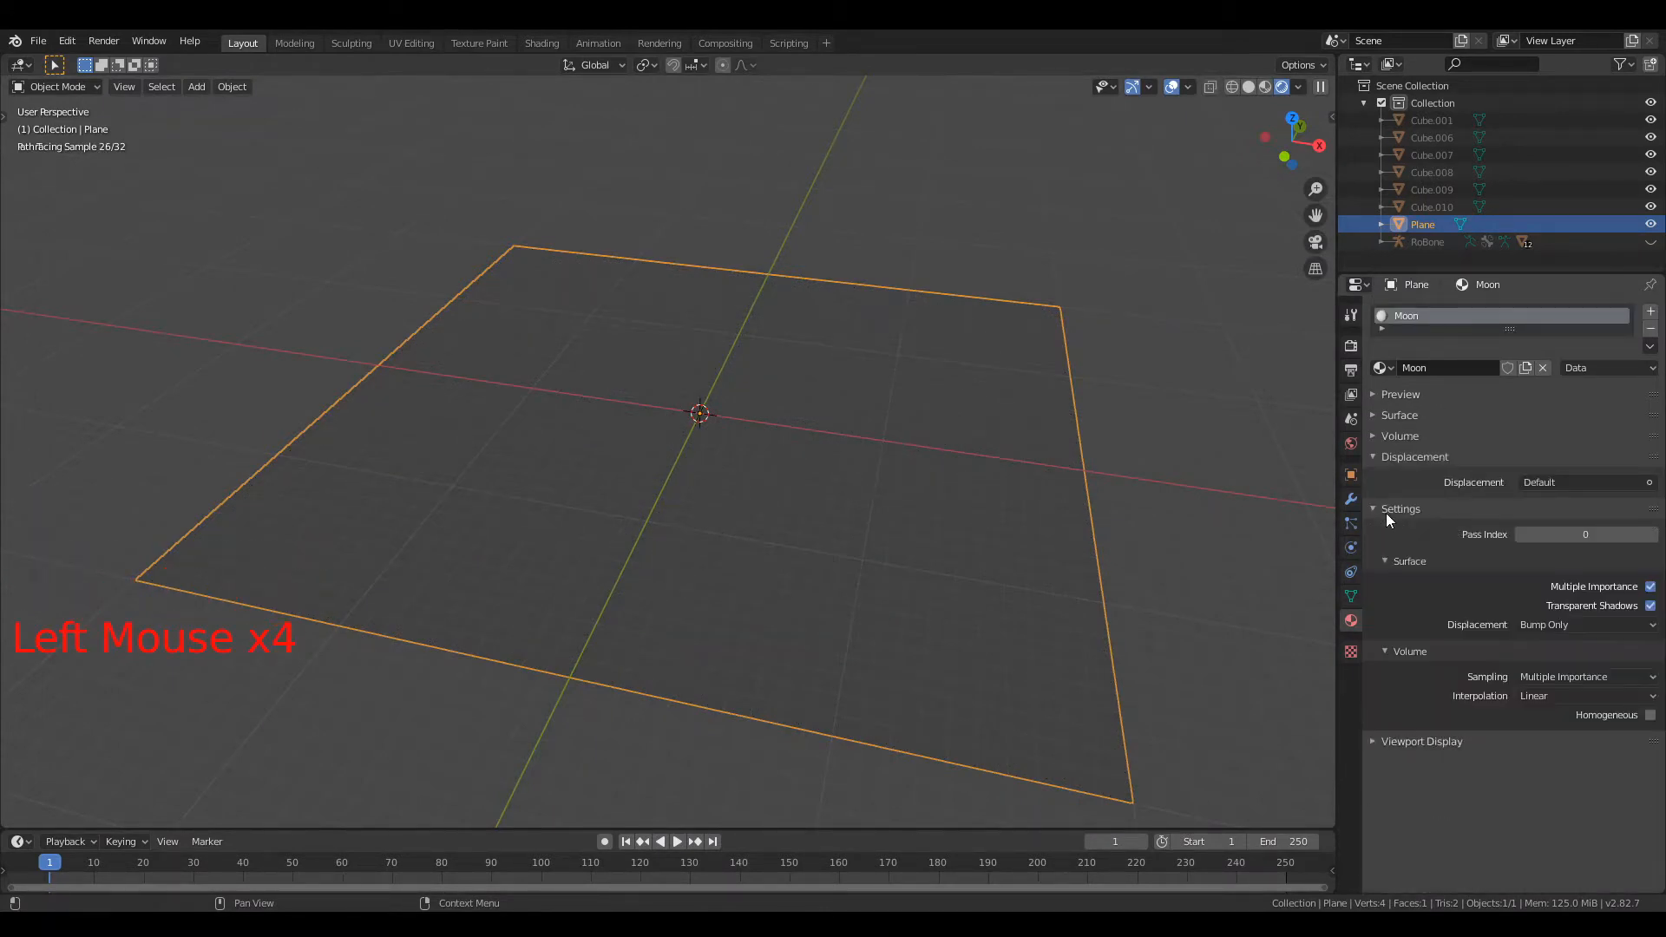
{"action": "left_click", "coordinate": [1555, 625]}
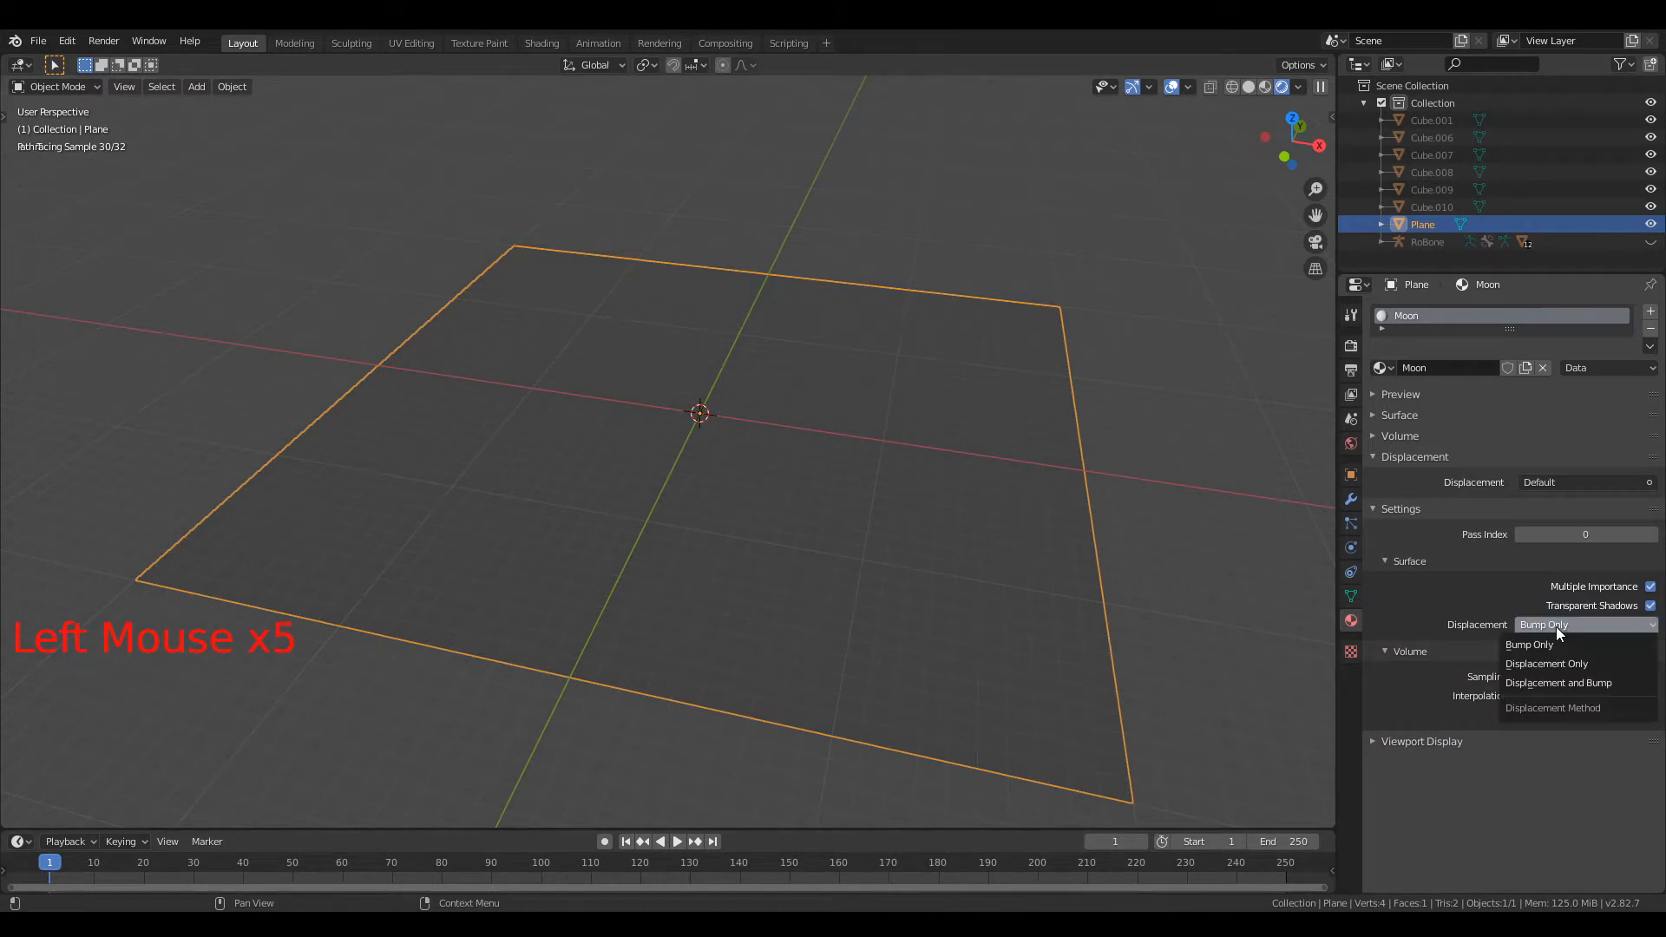
{"action": "left_click", "coordinate": [1570, 678]}
Step: Switch to the Shading workspace and spread the Principled BSDF and Material Output nodes apart
{"action": "middle_click_drag", "start_coordinate": [767, 350], "coordinate": [729, 329]}
{"action": "left_click", "coordinate": [545, 43]}
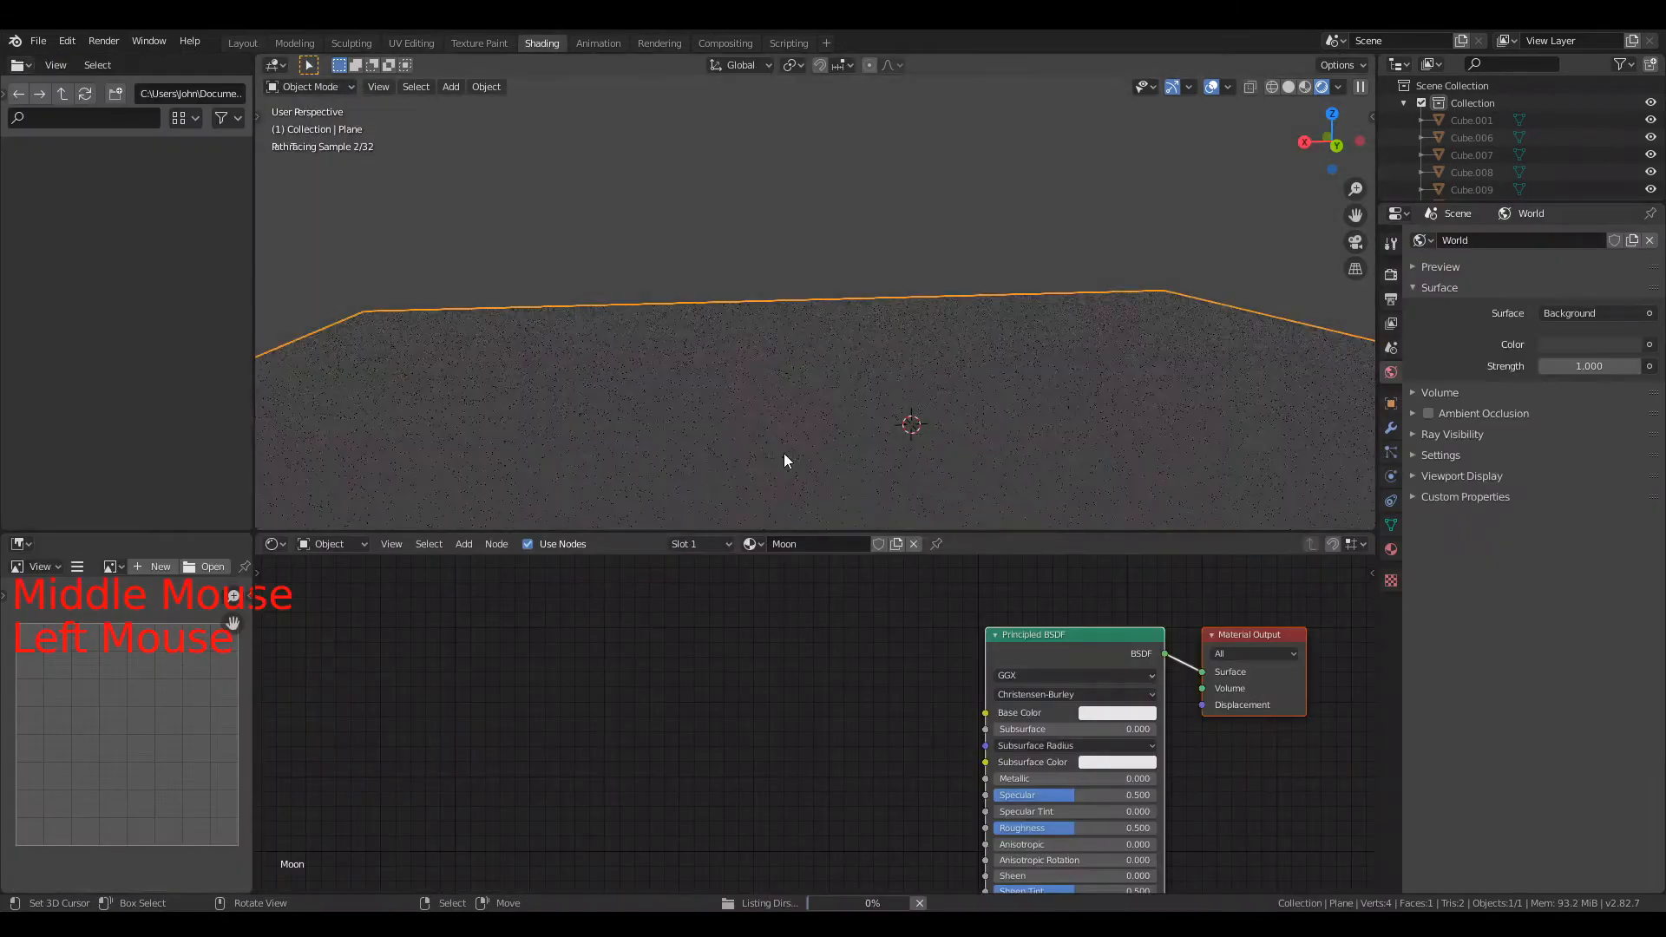
{"action": "scroll", "coordinate": [785, 434], "scroll_direction": "down", "scroll_amount": 7}
{"action": "mouse_move", "coordinate": [797, 396]}
{"action": "middle_mouse_down"}
{"action": "mouse_move", "coordinate": [914, 294]}
{"action": "mouse_move", "coordinate": [829, 295]}
{"action": "mouse_move", "coordinate": [831, 257]}
{"action": "middle_mouse_up"}
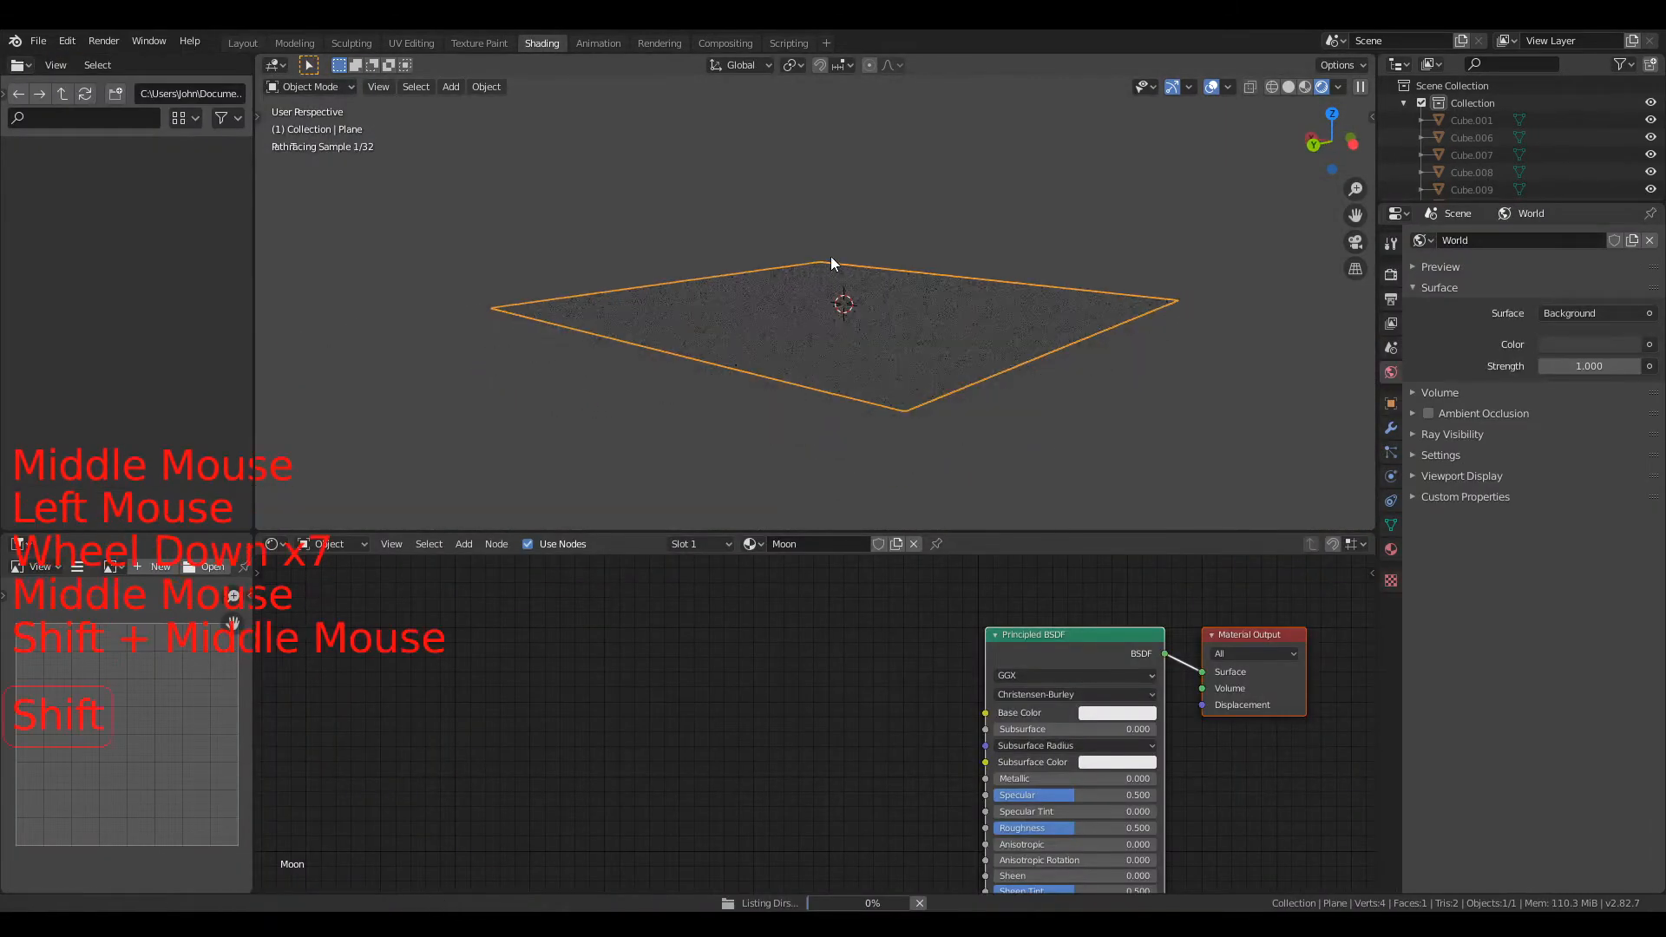
{"action": "scroll", "coordinate": [846, 287], "scroll_direction": "up", "scroll_amount": 3}
{"action": "scroll", "coordinate": [1028, 618], "scroll_direction": "down", "scroll_amount": 8}
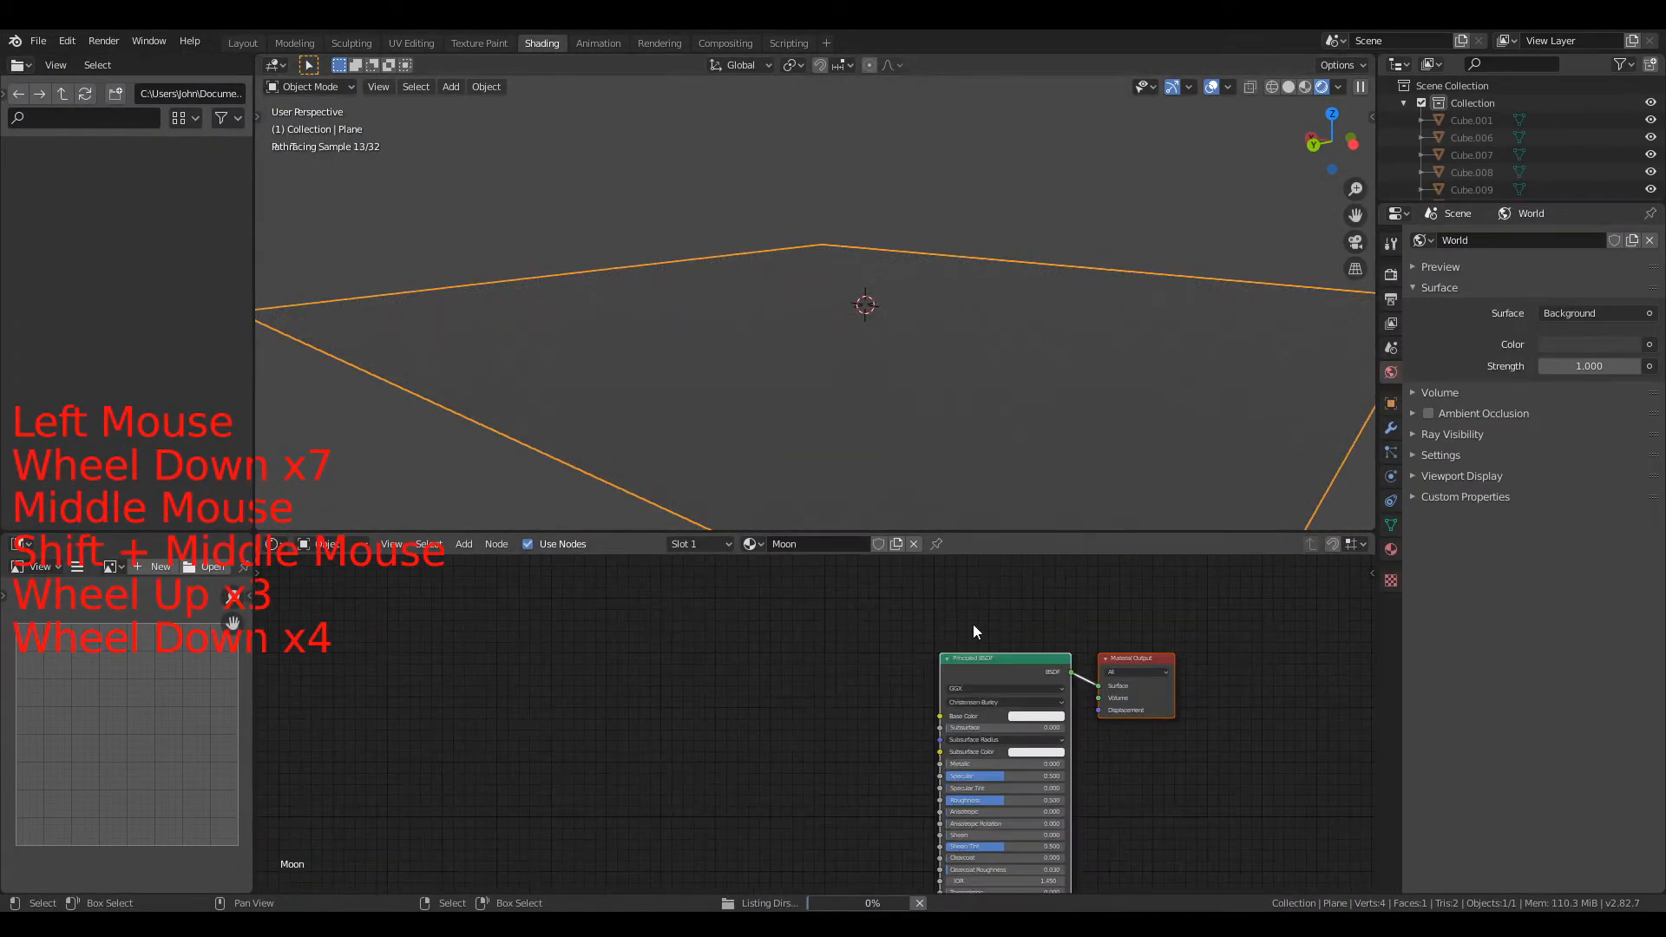
{"action": "left_click", "coordinate": [987, 693]}
{"action": "left_click_drag", "start_coordinate": [987, 694], "coordinate": [739, 658]}
{"action": "left_click_drag", "start_coordinate": [1046, 686], "coordinate": [1115, 660]}
{"action": "middle_click_drag", "start_coordinate": [902, 755], "coordinate": [763, 636]}
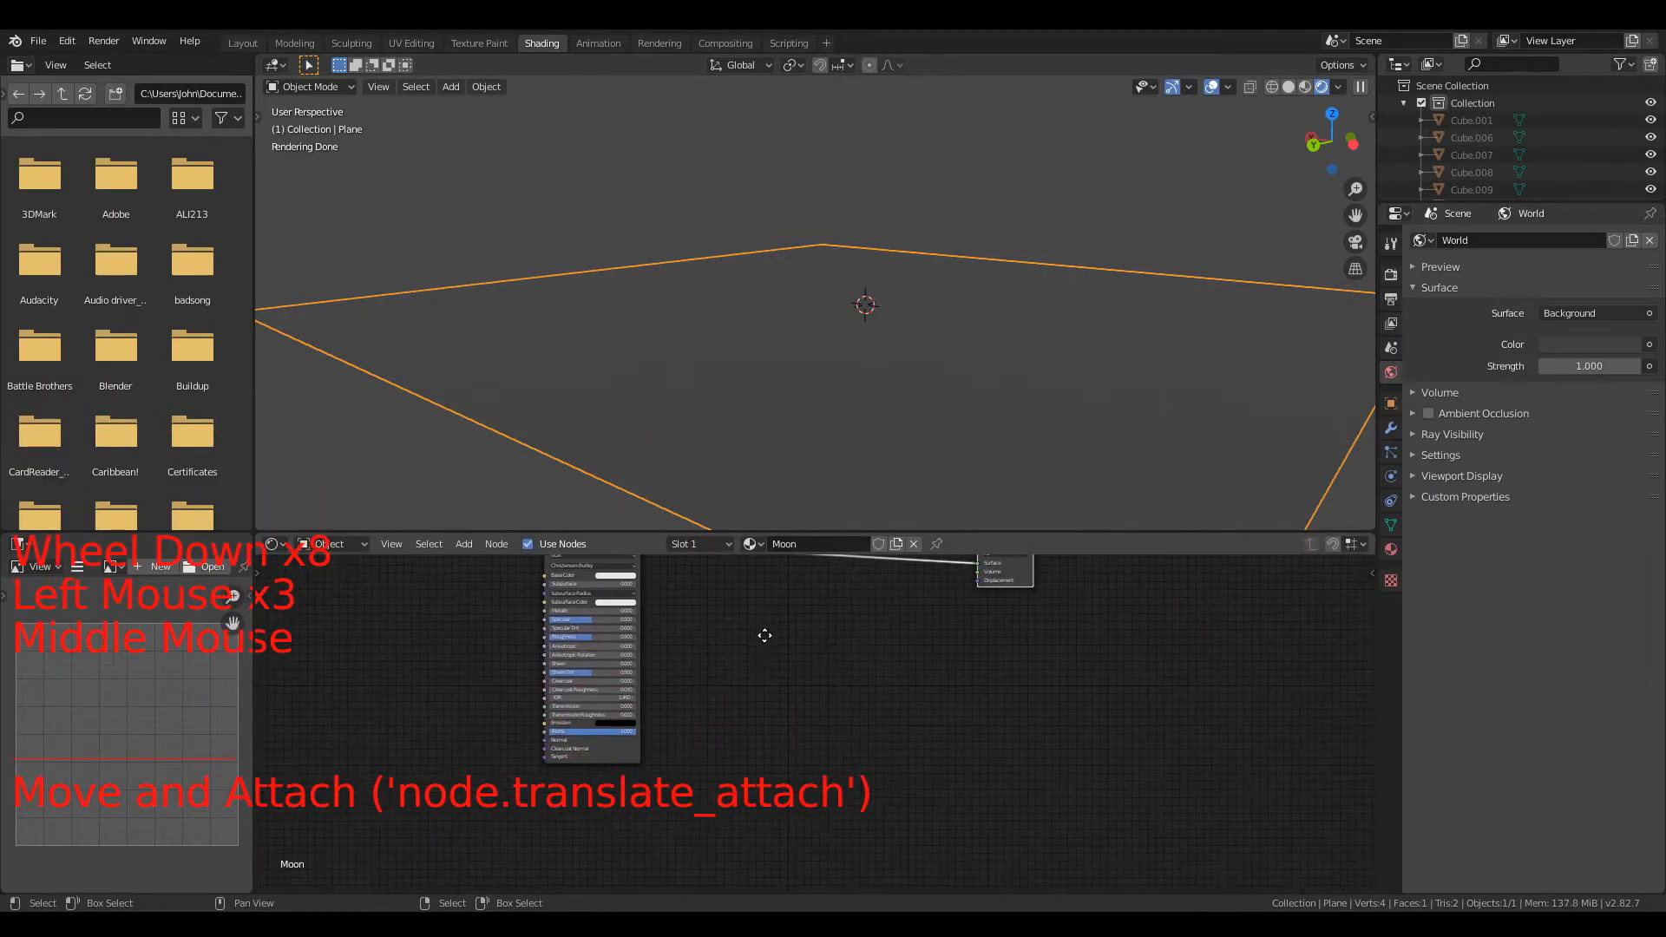
Step: Add a Displacement node and link its output to the Material Output's Displacement input
{"action": "key", "text": "shift+a"}
{"action": "left_click", "coordinate": [829, 635]}
{"action": "type", "text": "displ"}
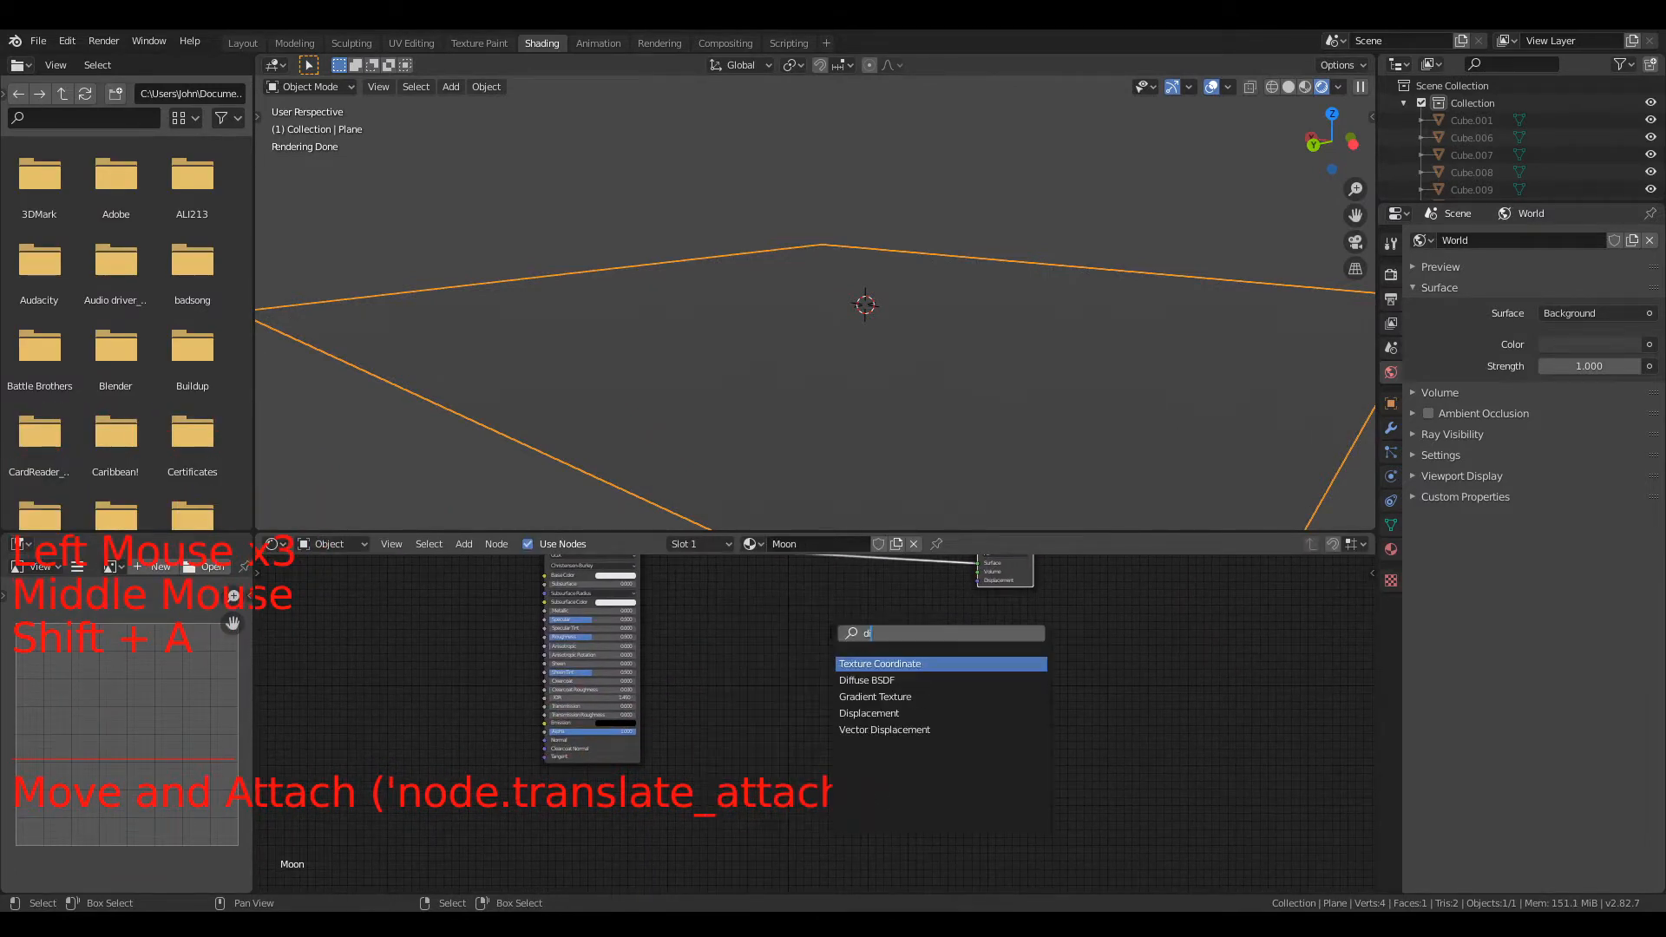
{"action": "key", "text": "Return"}
{"action": "left_click", "coordinate": [821, 611]}
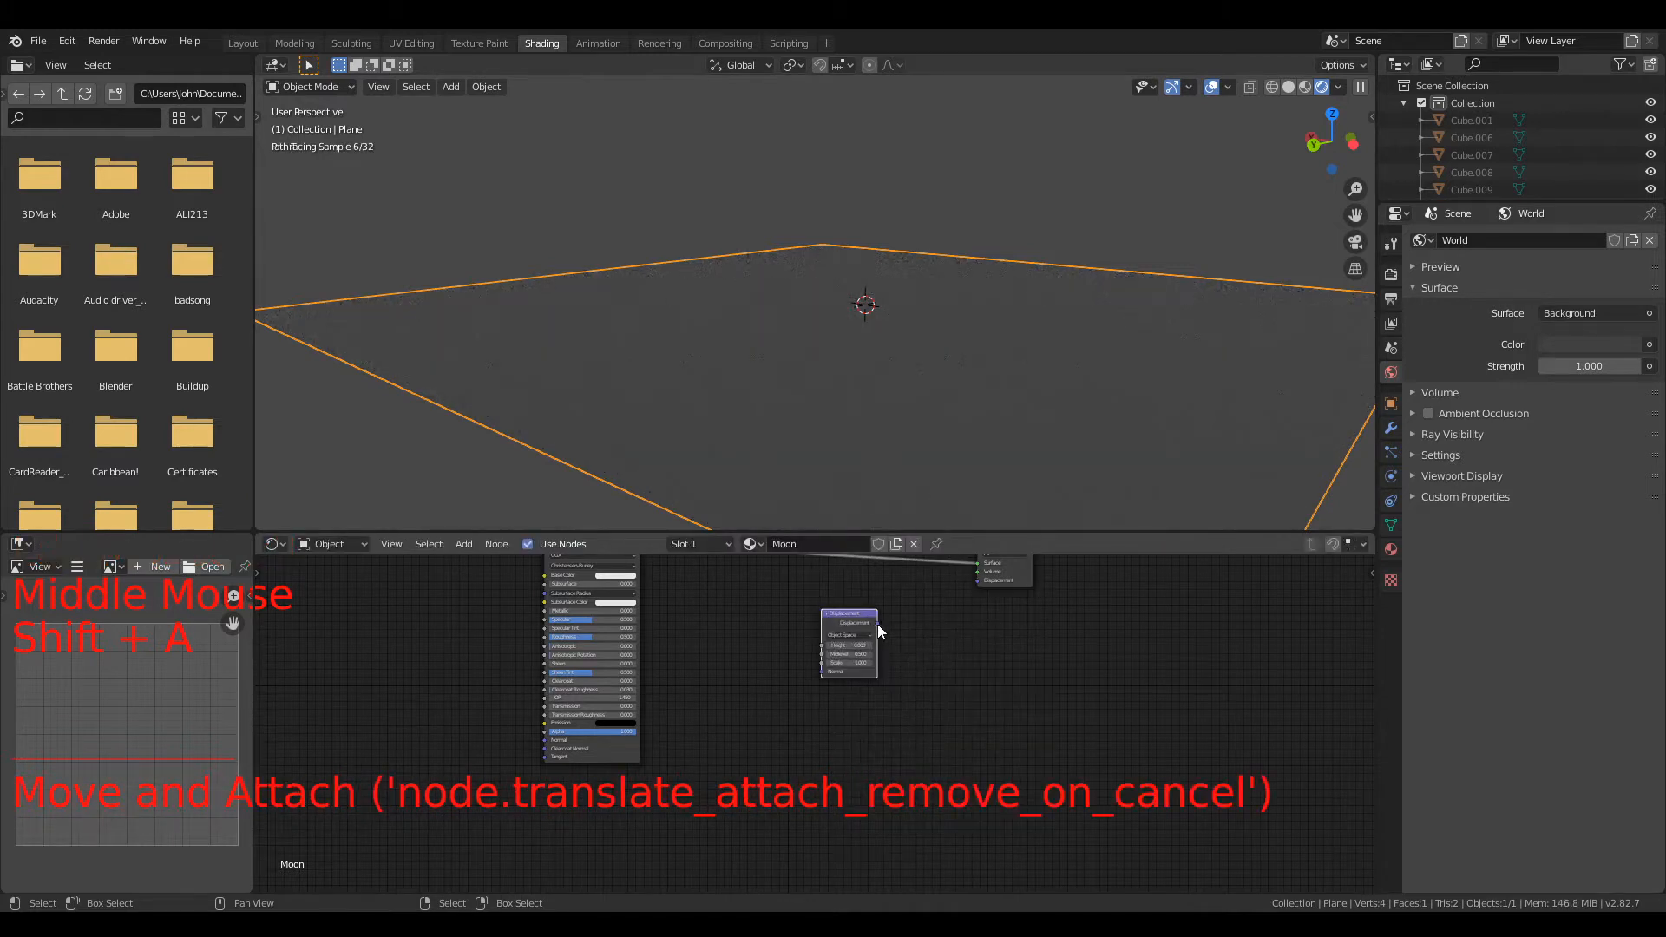
{"action": "left_click_drag", "start_coordinate": [877, 623], "coordinate": [982, 583]}
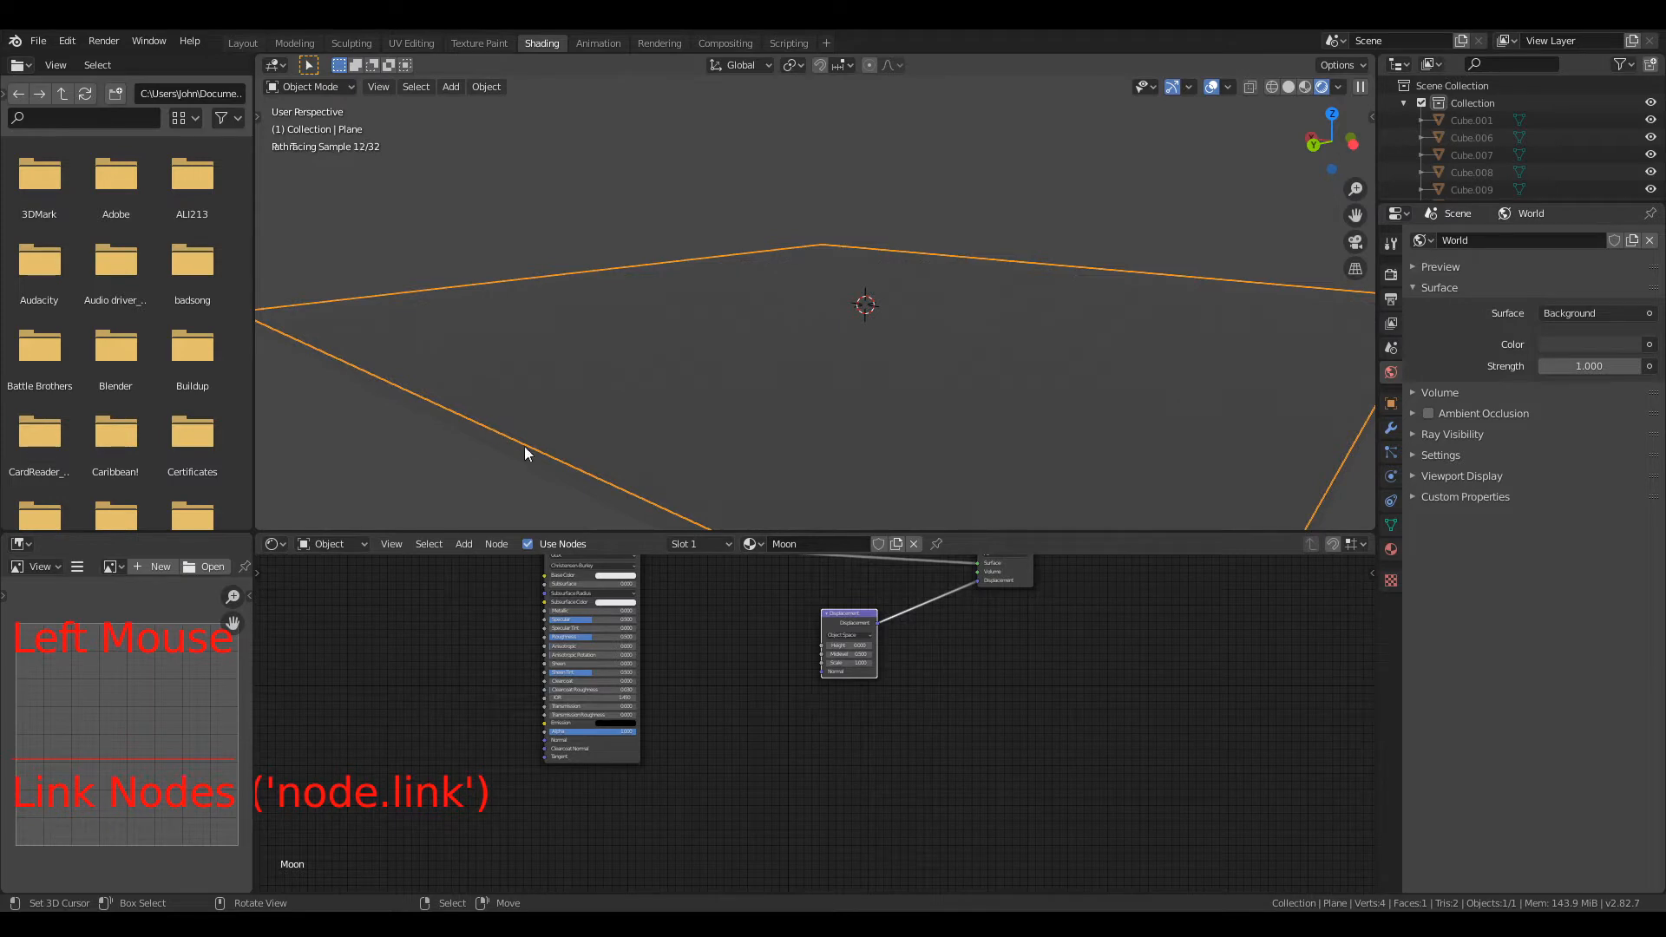
{"action": "scroll", "coordinate": [703, 411], "scroll_direction": "down", "scroll_amount": 3}
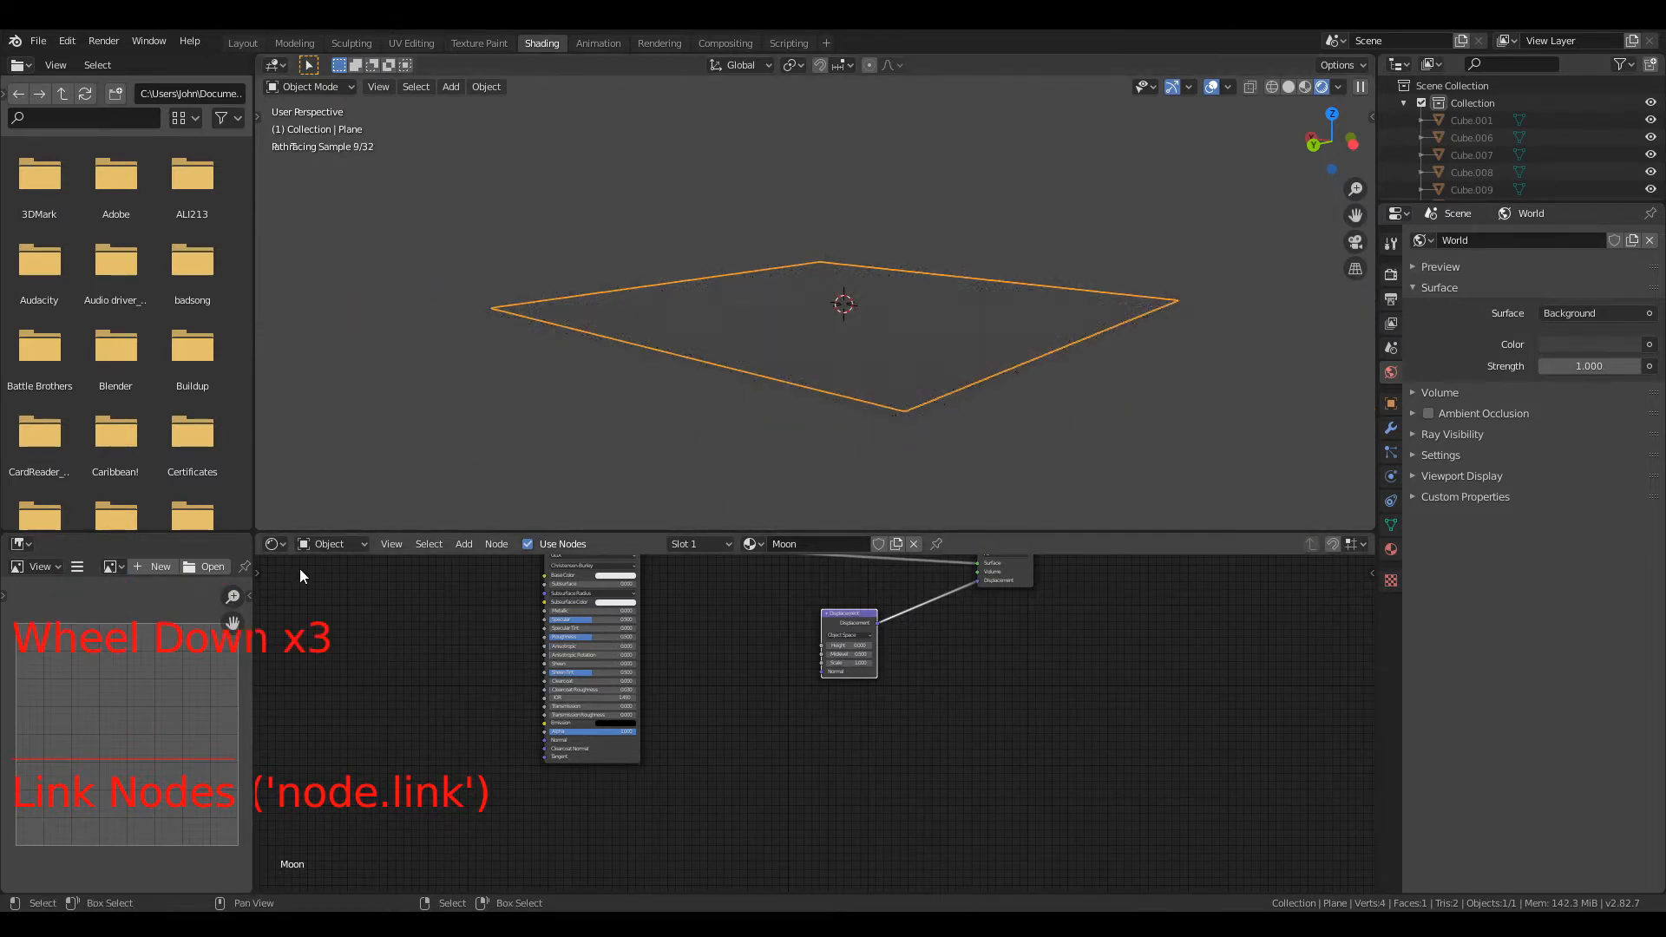
Step: Move the Displacement node lower and shift the Principled BSDF node away to clear space beside it
{"action": "left_click_drag", "start_coordinate": [862, 619], "coordinate": [852, 699]}
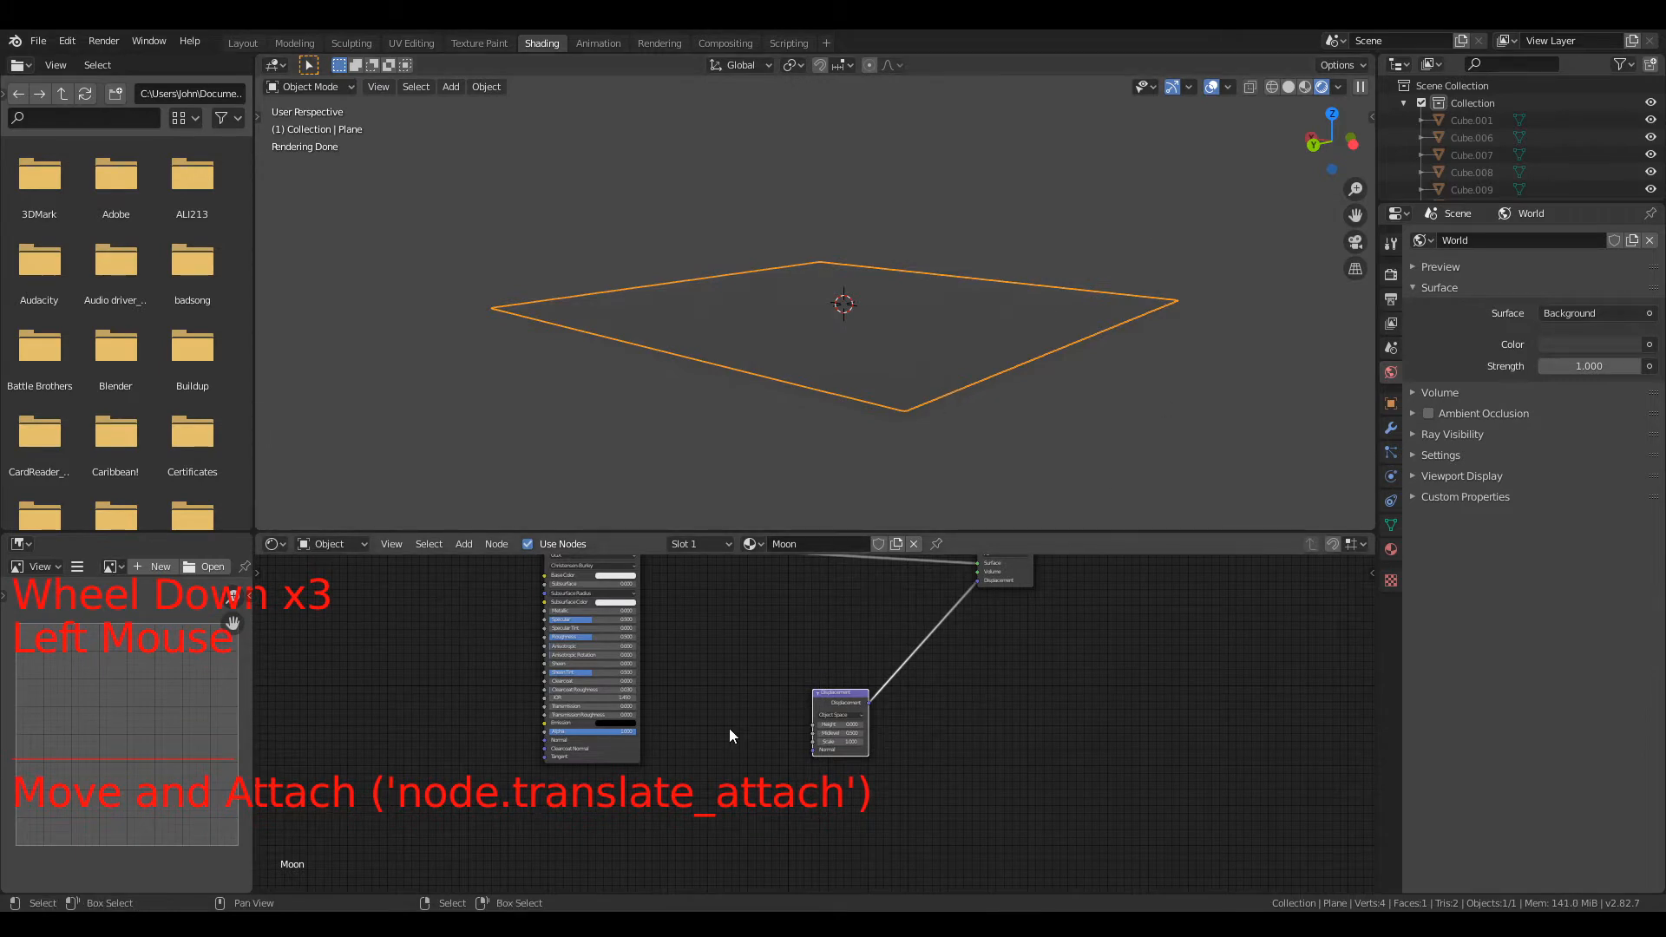
{"action": "middle_click_drag", "start_coordinate": [754, 734], "coordinate": [857, 647]}
{"action": "left_click", "coordinate": [703, 676]}
{"action": "left_click", "coordinate": [707, 674]}
{"action": "key", "text": "x"}
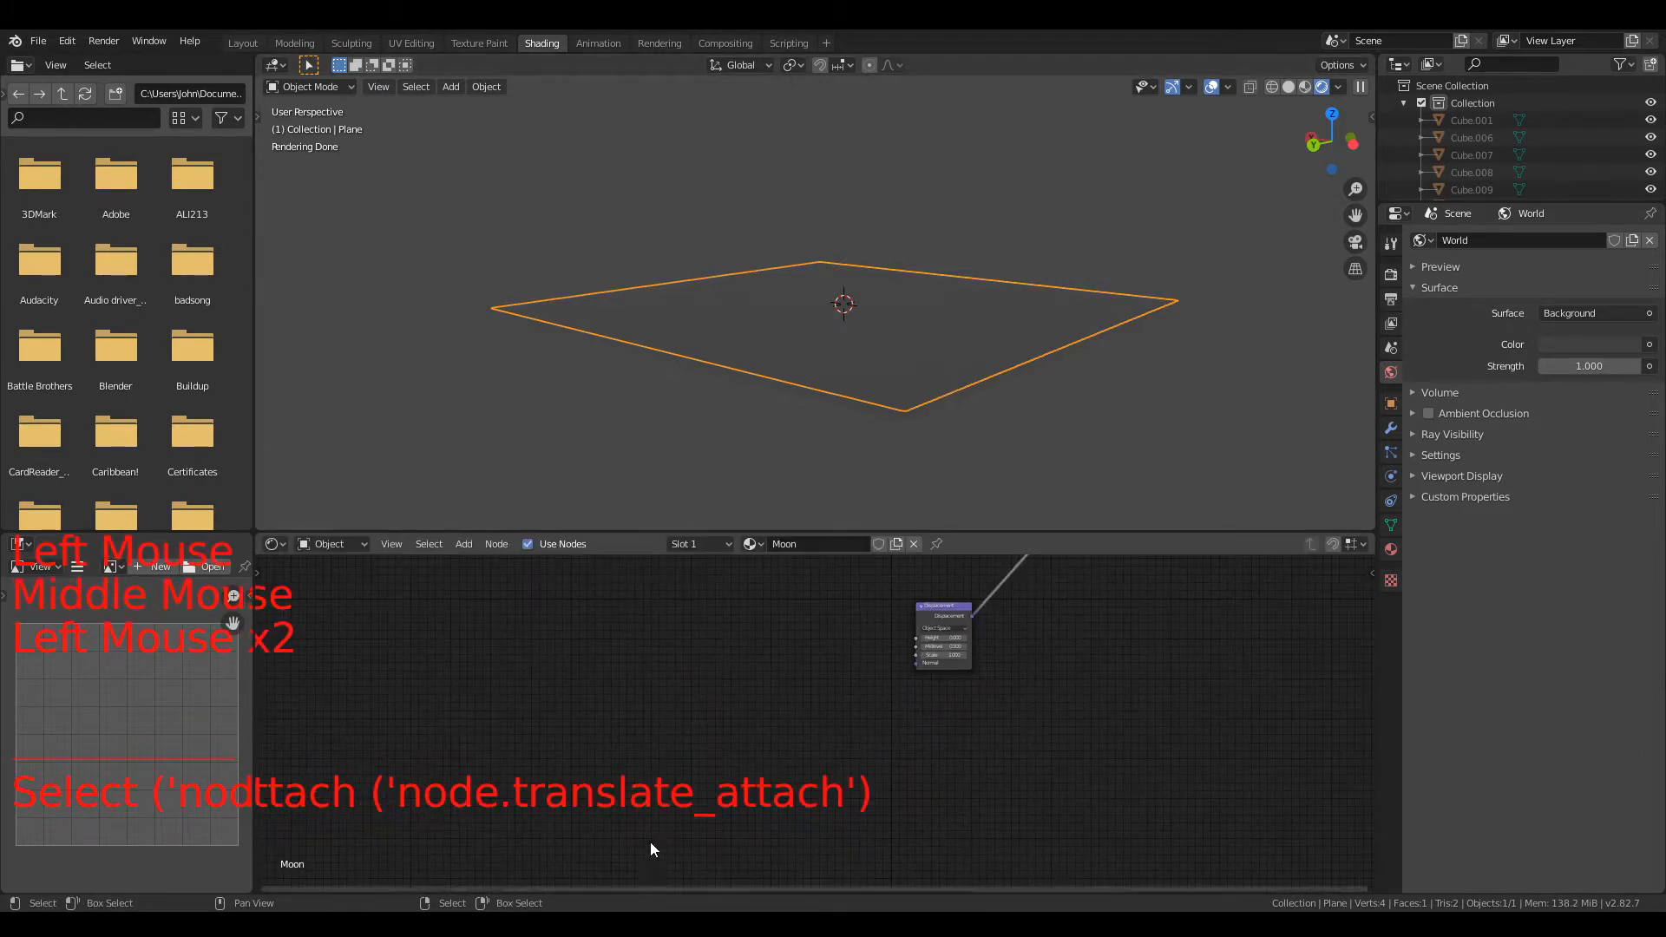
Step: Add a Voronoi Texture node before the Displacement node and link its Distance output to the Height input
{"action": "scroll", "coordinate": [696, 691], "scroll_direction": "up", "scroll_amount": 3}
{"action": "key", "text": "shift+a"}
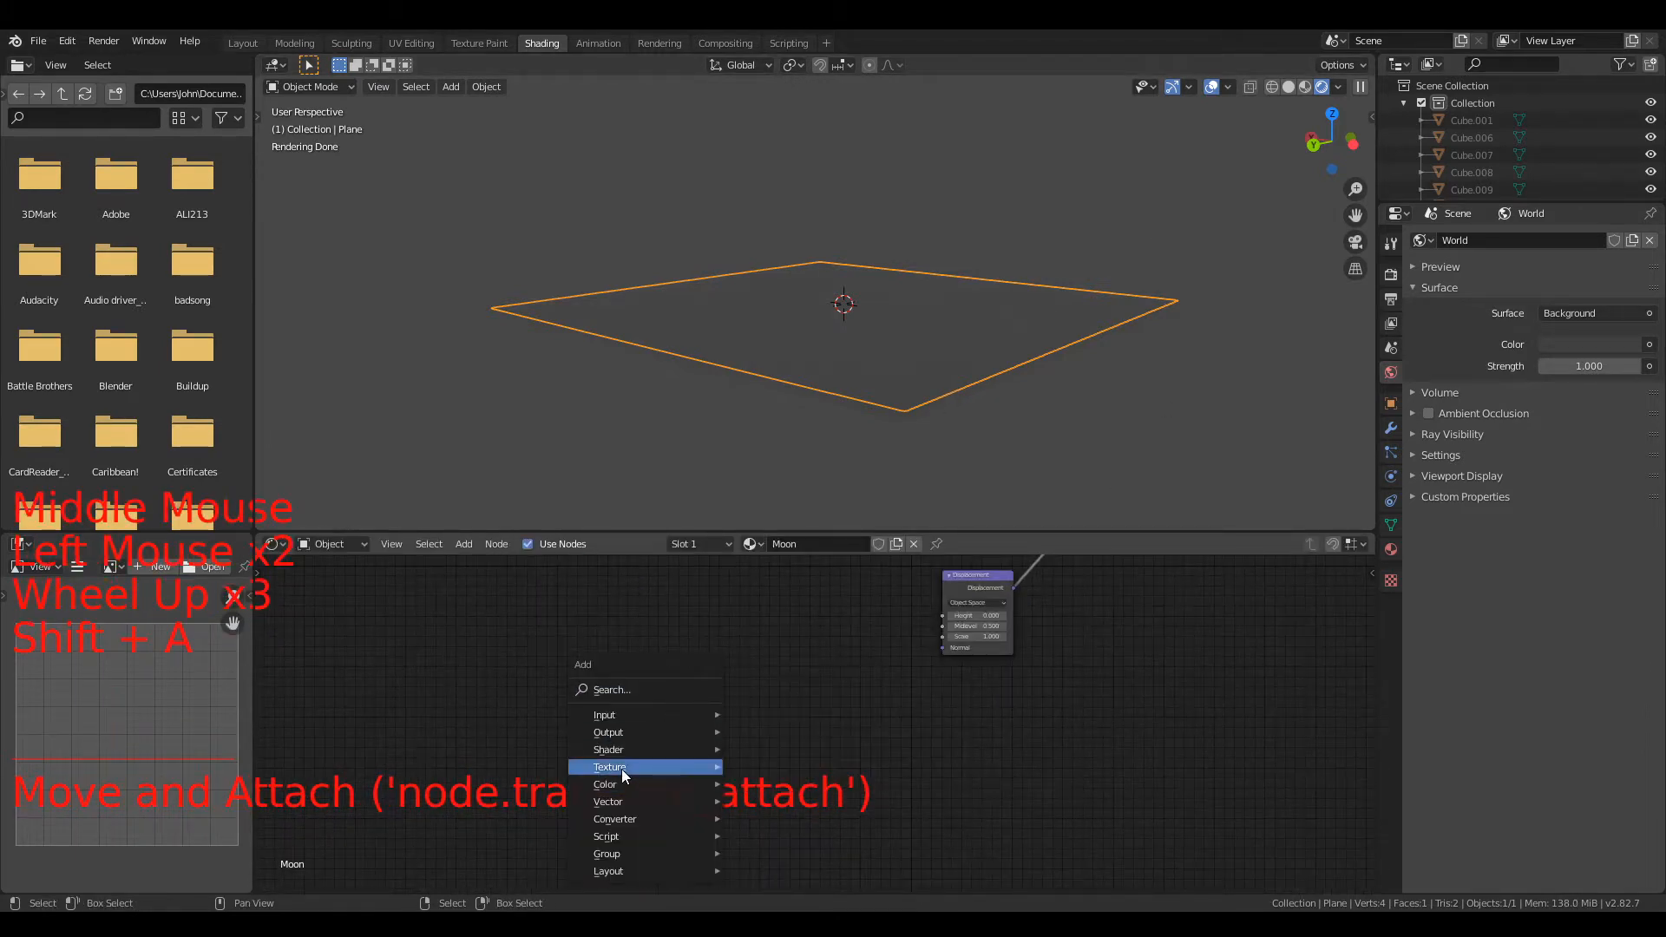
{"action": "mouse_move", "coordinate": [622, 769]}
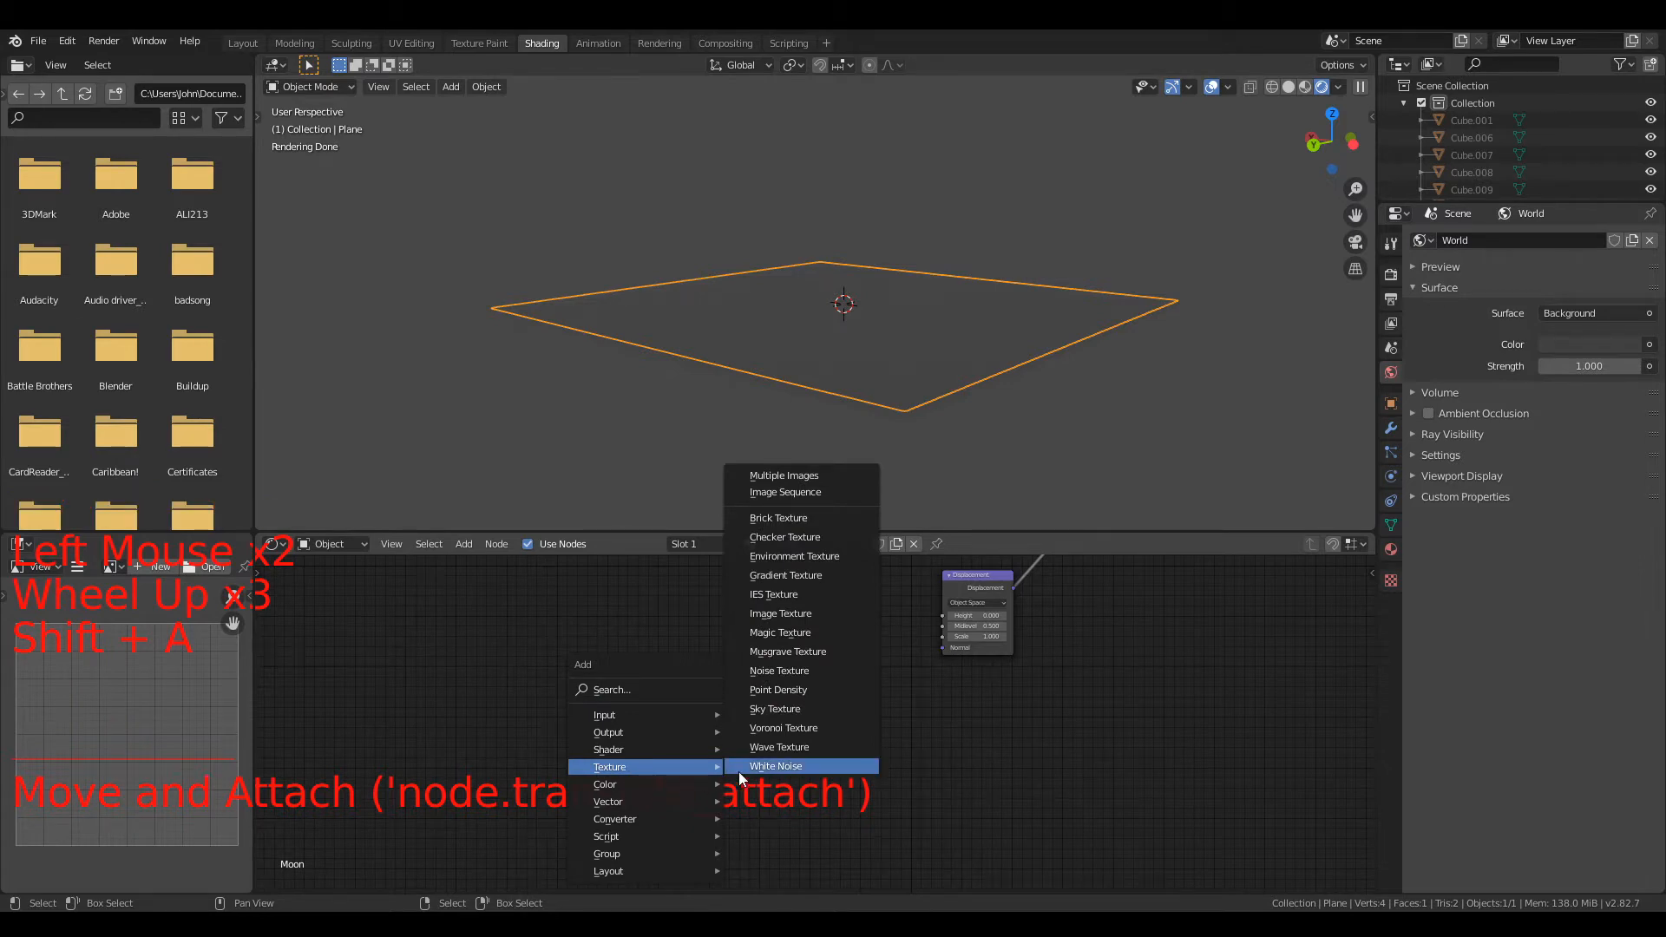
{"action": "left_click", "coordinate": [784, 730]}
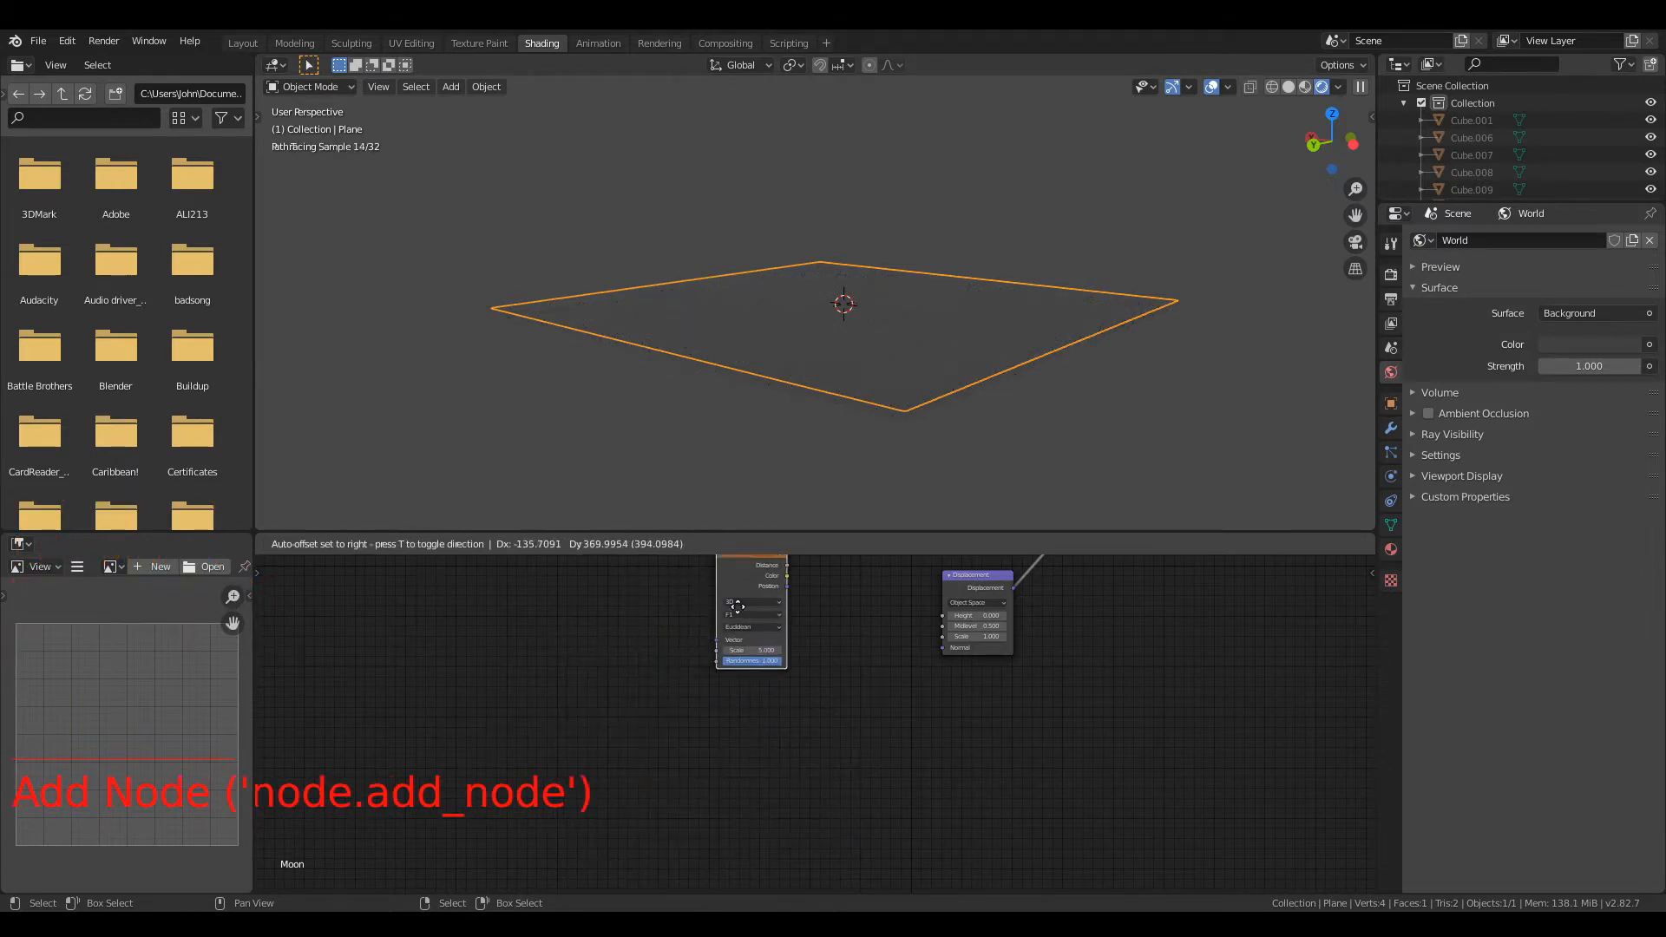
{"action": "left_click", "coordinate": [726, 578]}
{"action": "scroll", "coordinate": [852, 586], "scroll_direction": "up", "scroll_amount": 5}
{"action": "middle_click_drag", "start_coordinate": [854, 587], "coordinate": [728, 727]}
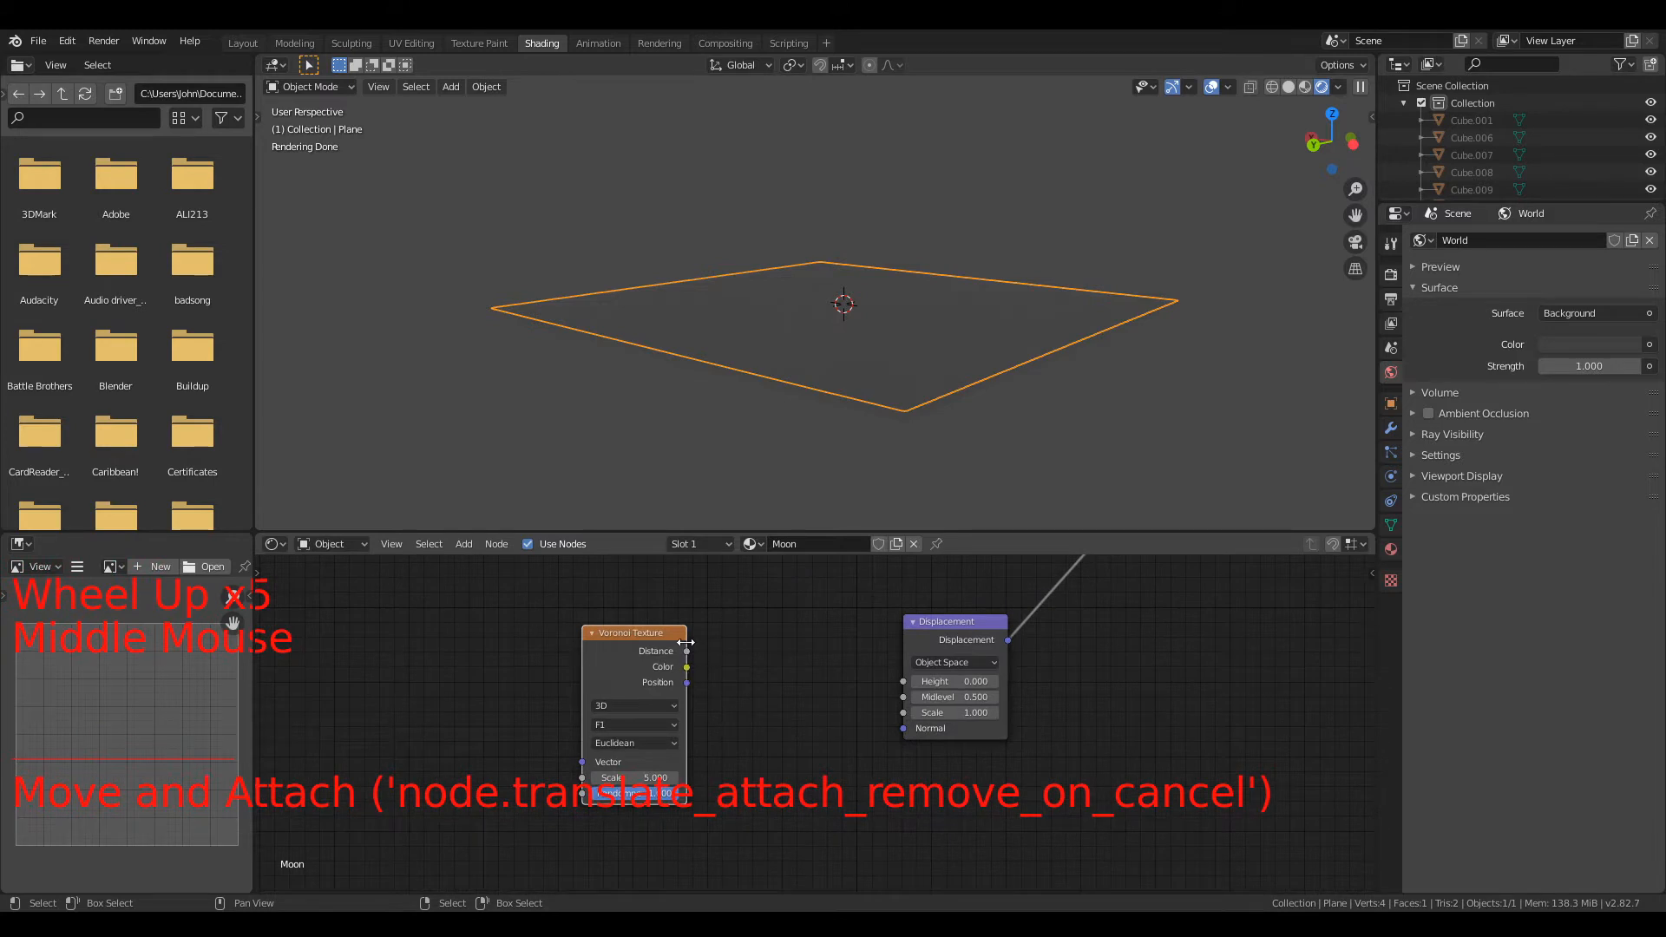
{"action": "mouse_move", "coordinate": [686, 653]}
{"action": "left_mouse_down"}
{"action": "mouse_move", "coordinate": [843, 695]}
{"action": "mouse_move", "coordinate": [901, 682]}
{"action": "left_mouse_up"}
Step: Subdivide the entire plane mesh with 10 cuts and return to Object Mode
{"action": "scroll", "coordinate": [873, 417], "scroll_direction": "up", "scroll_amount": 2}
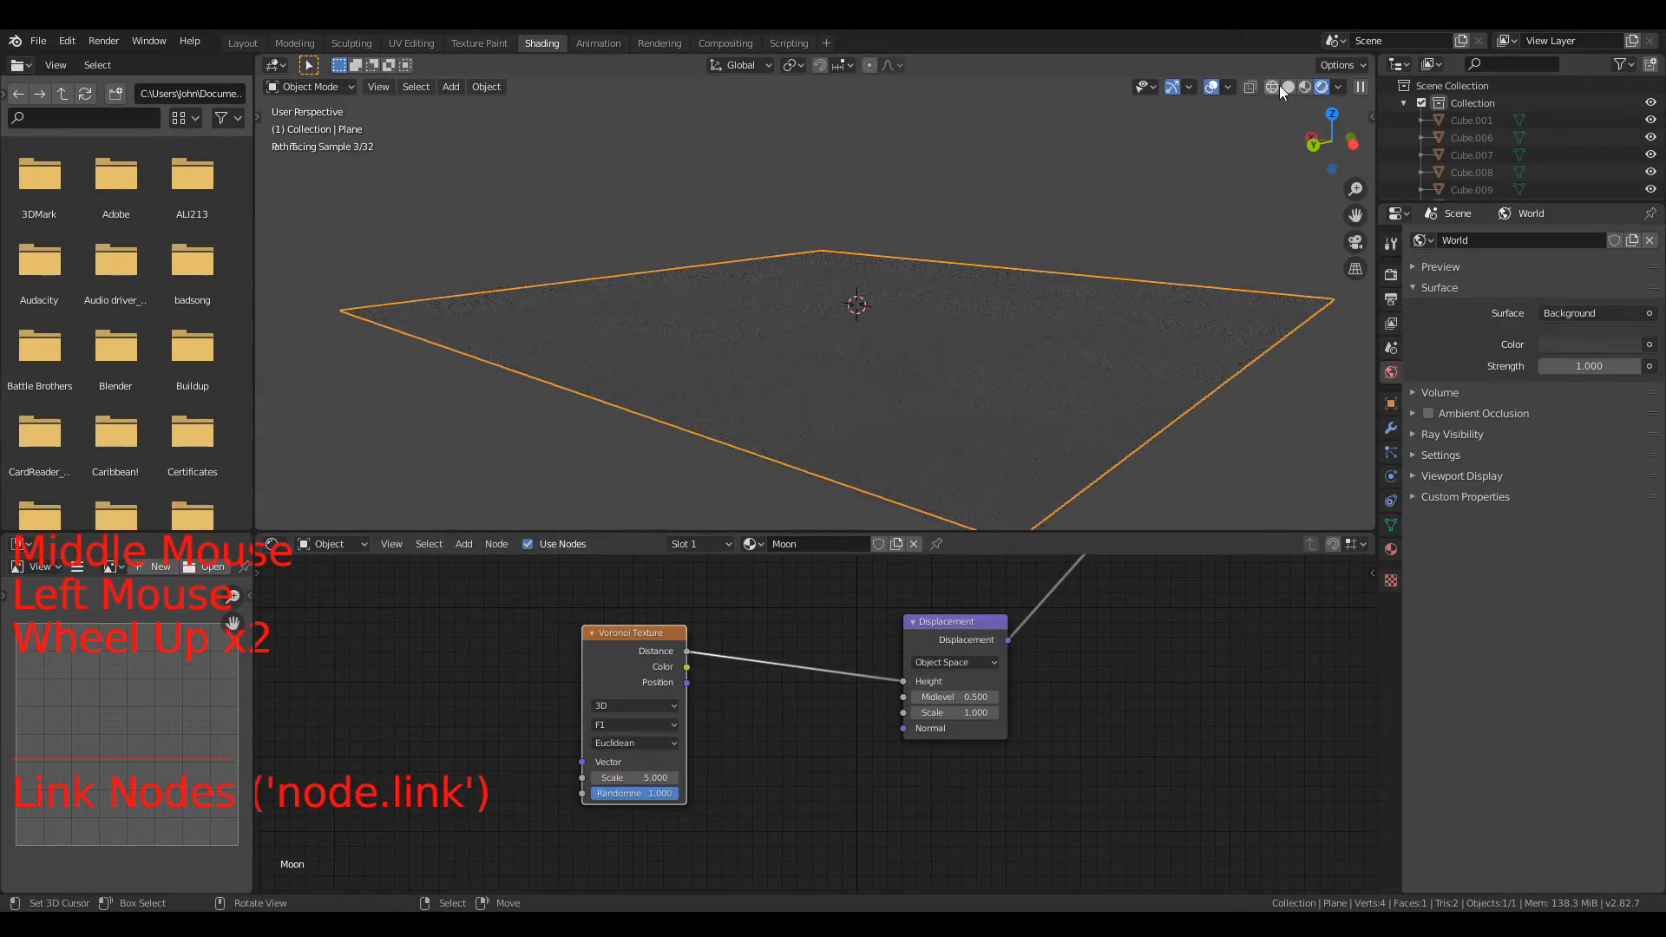
{"action": "scroll", "coordinate": [882, 368], "scroll_direction": "up", "scroll_amount": 1}
{"action": "middle_click_drag", "start_coordinate": [881, 368], "coordinate": [986, 351]}
{"action": "scroll", "coordinate": [934, 324], "scroll_direction": "down", "scroll_amount": 3}
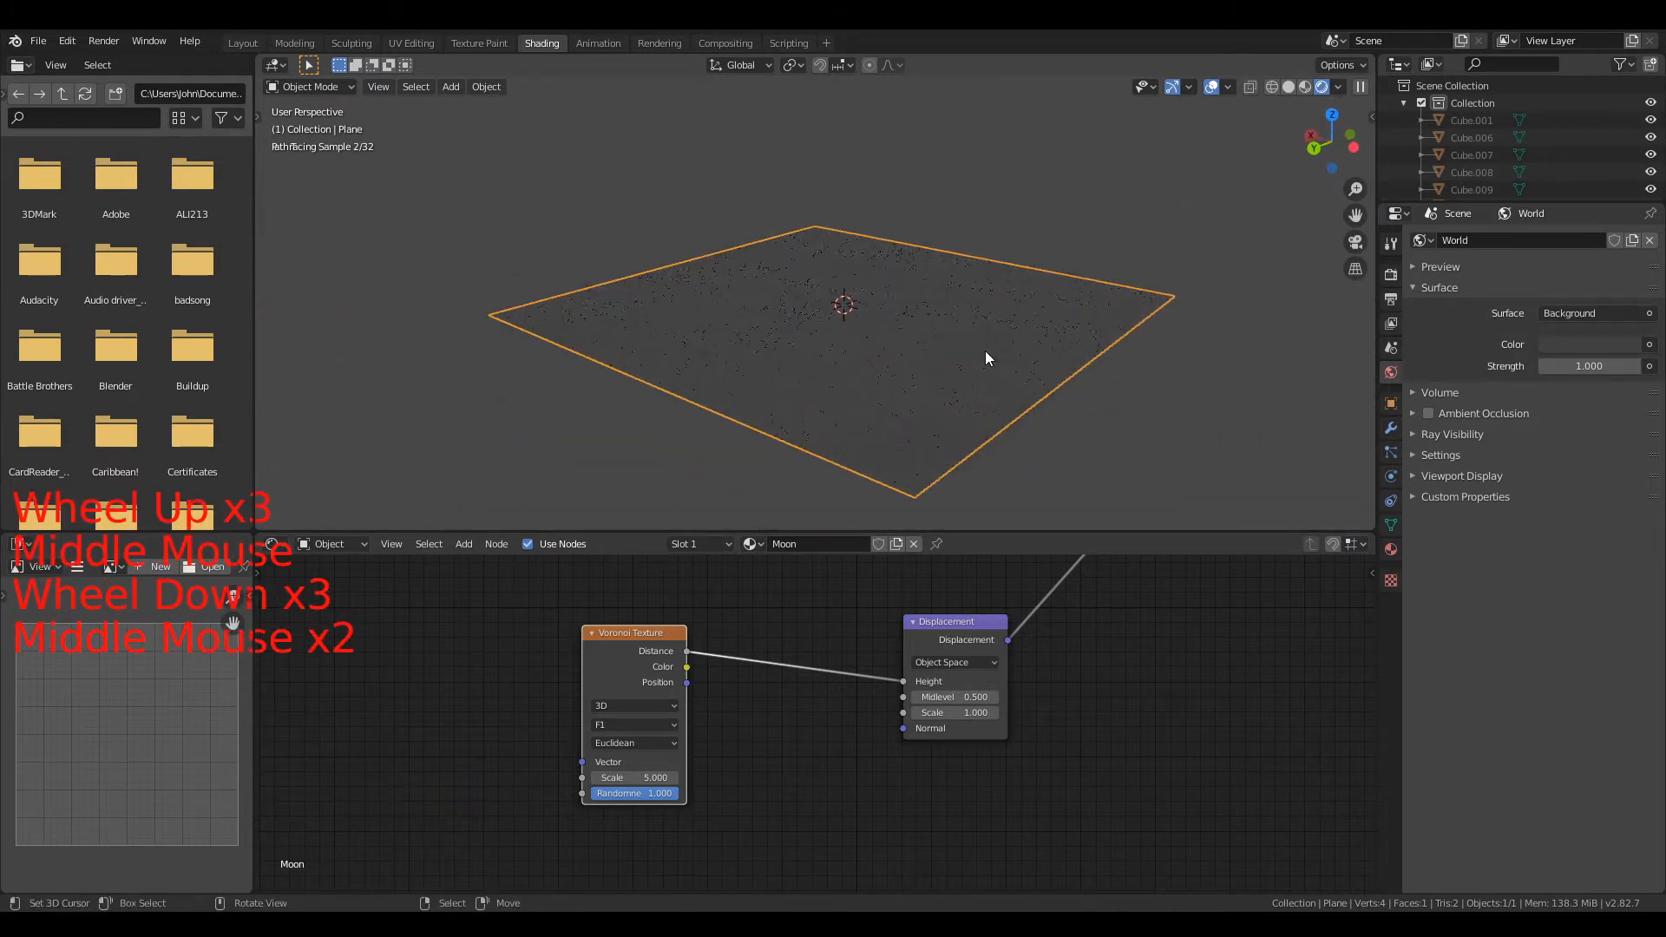
{"action": "key", "text": "Tab"}
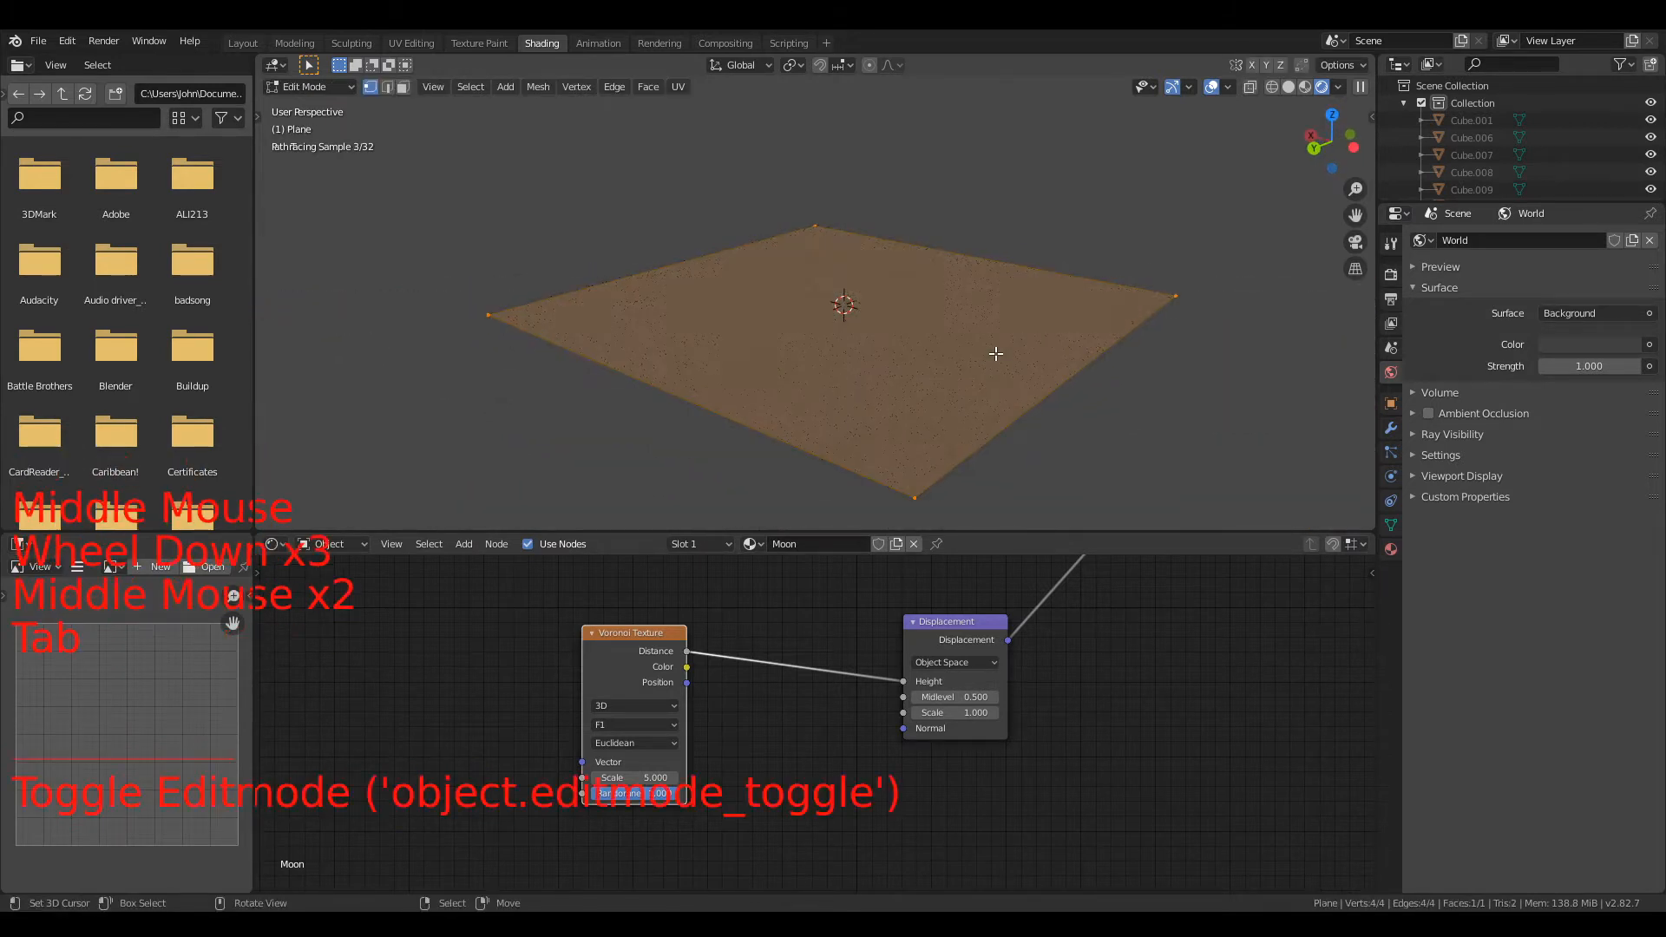
{"action": "key", "text": "s"}
{"action": "key", "text": "a"}
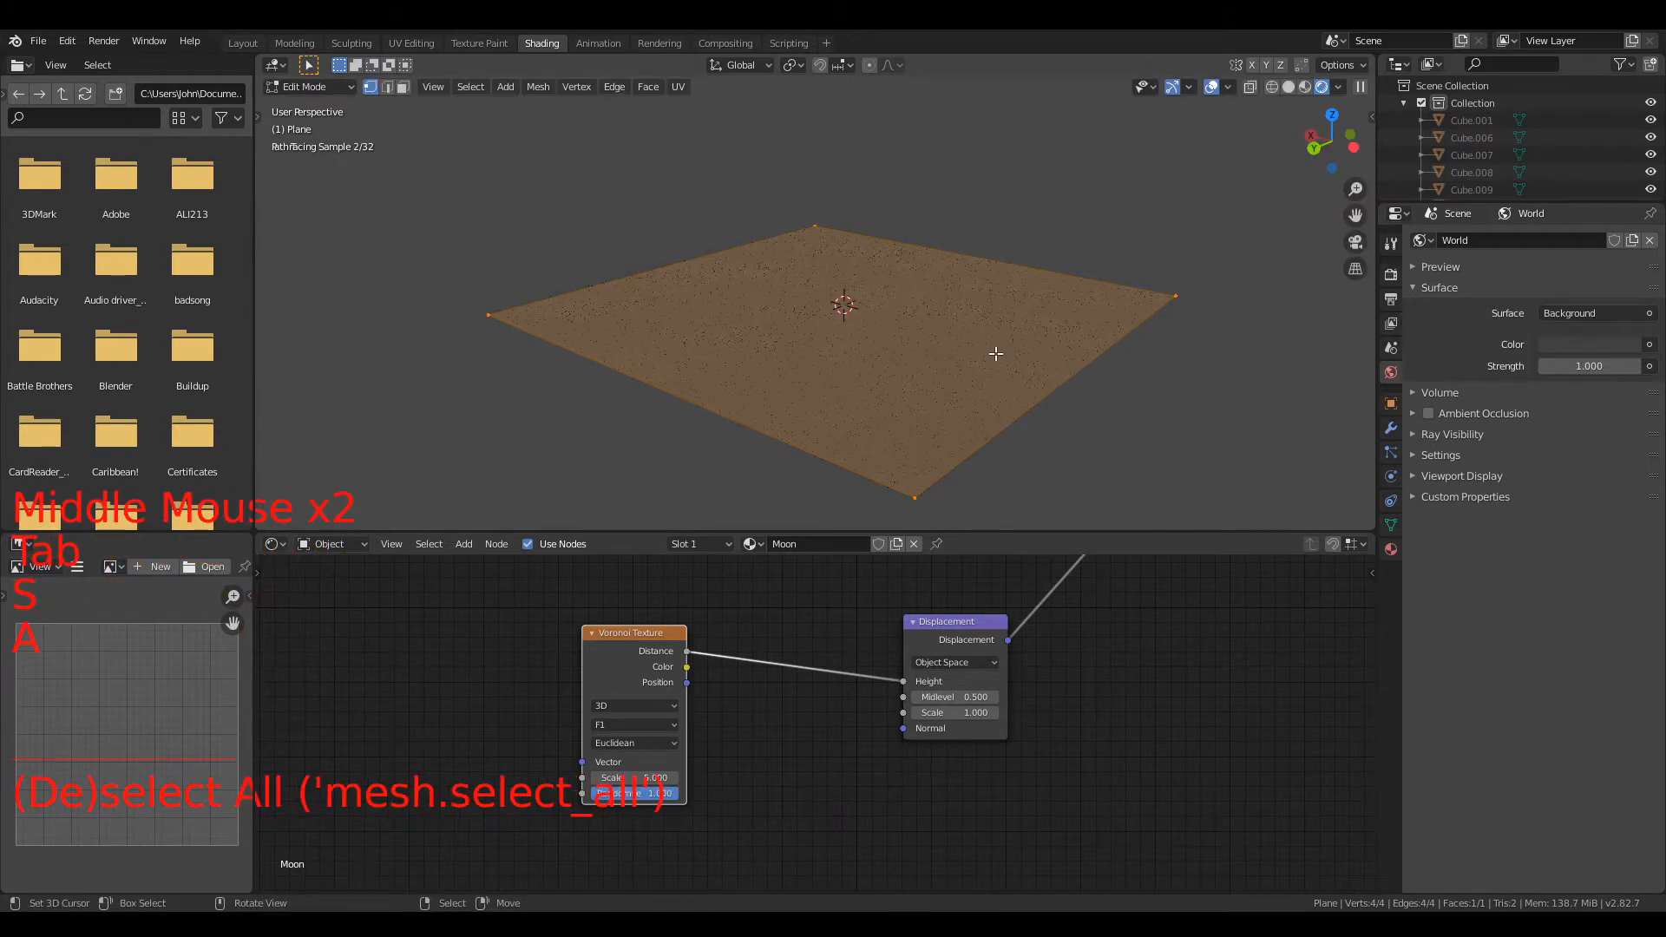
{"action": "key", "text": "w"}
{"action": "left_click", "coordinate": [996, 353]}
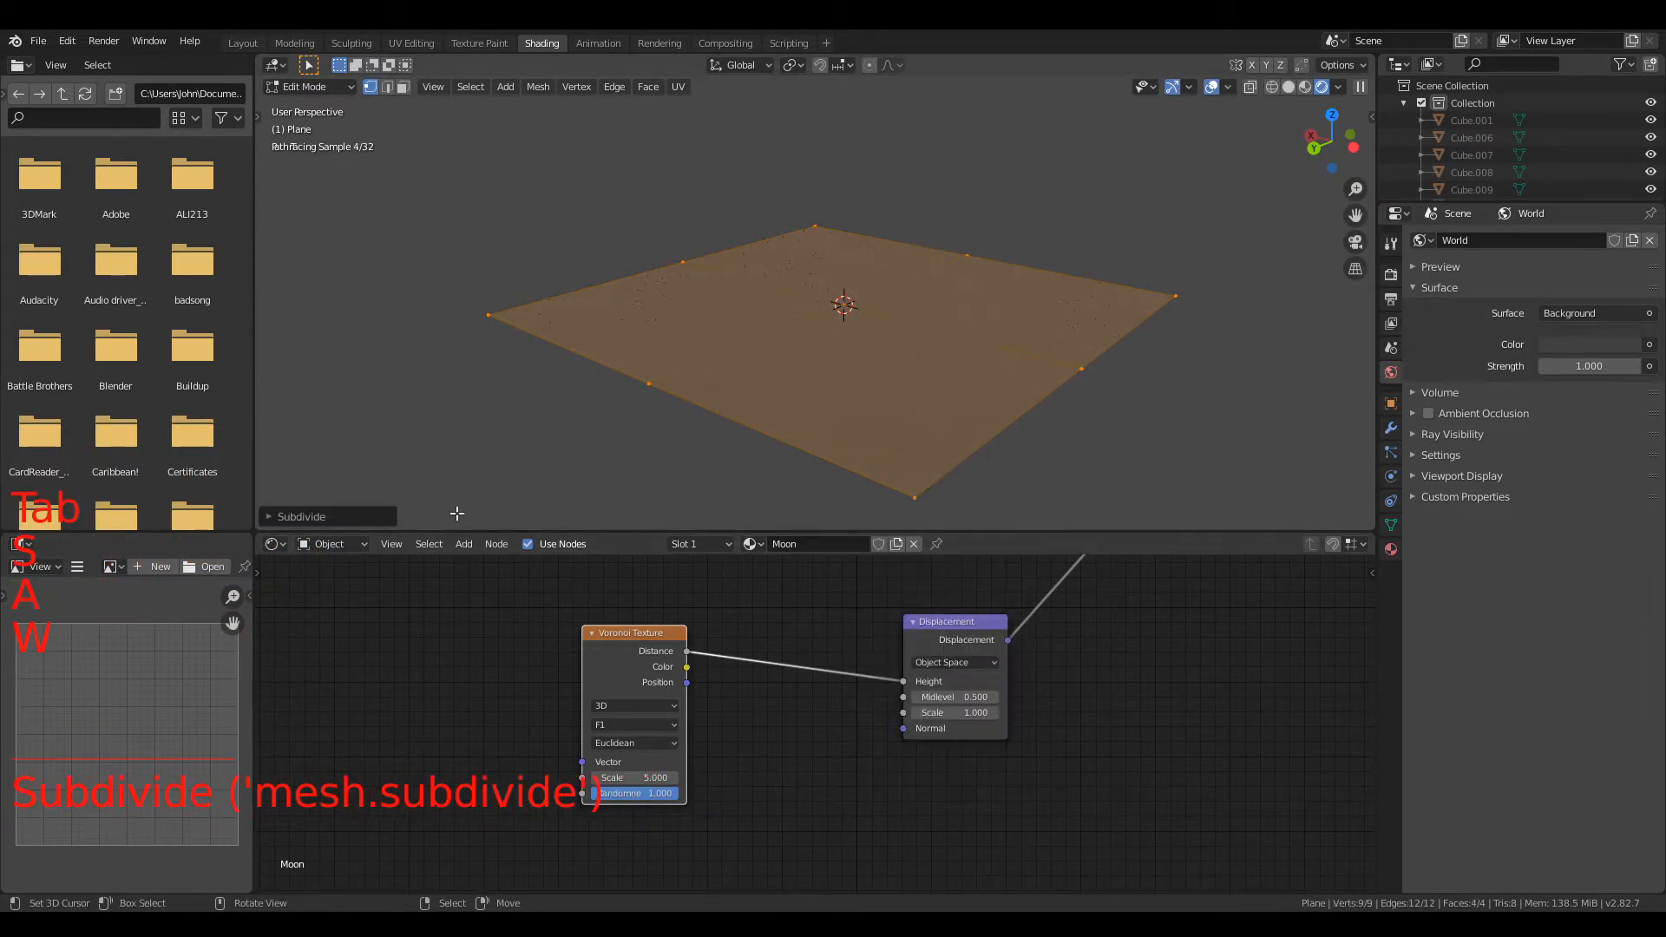
{"action": "left_click", "coordinate": [279, 512]}
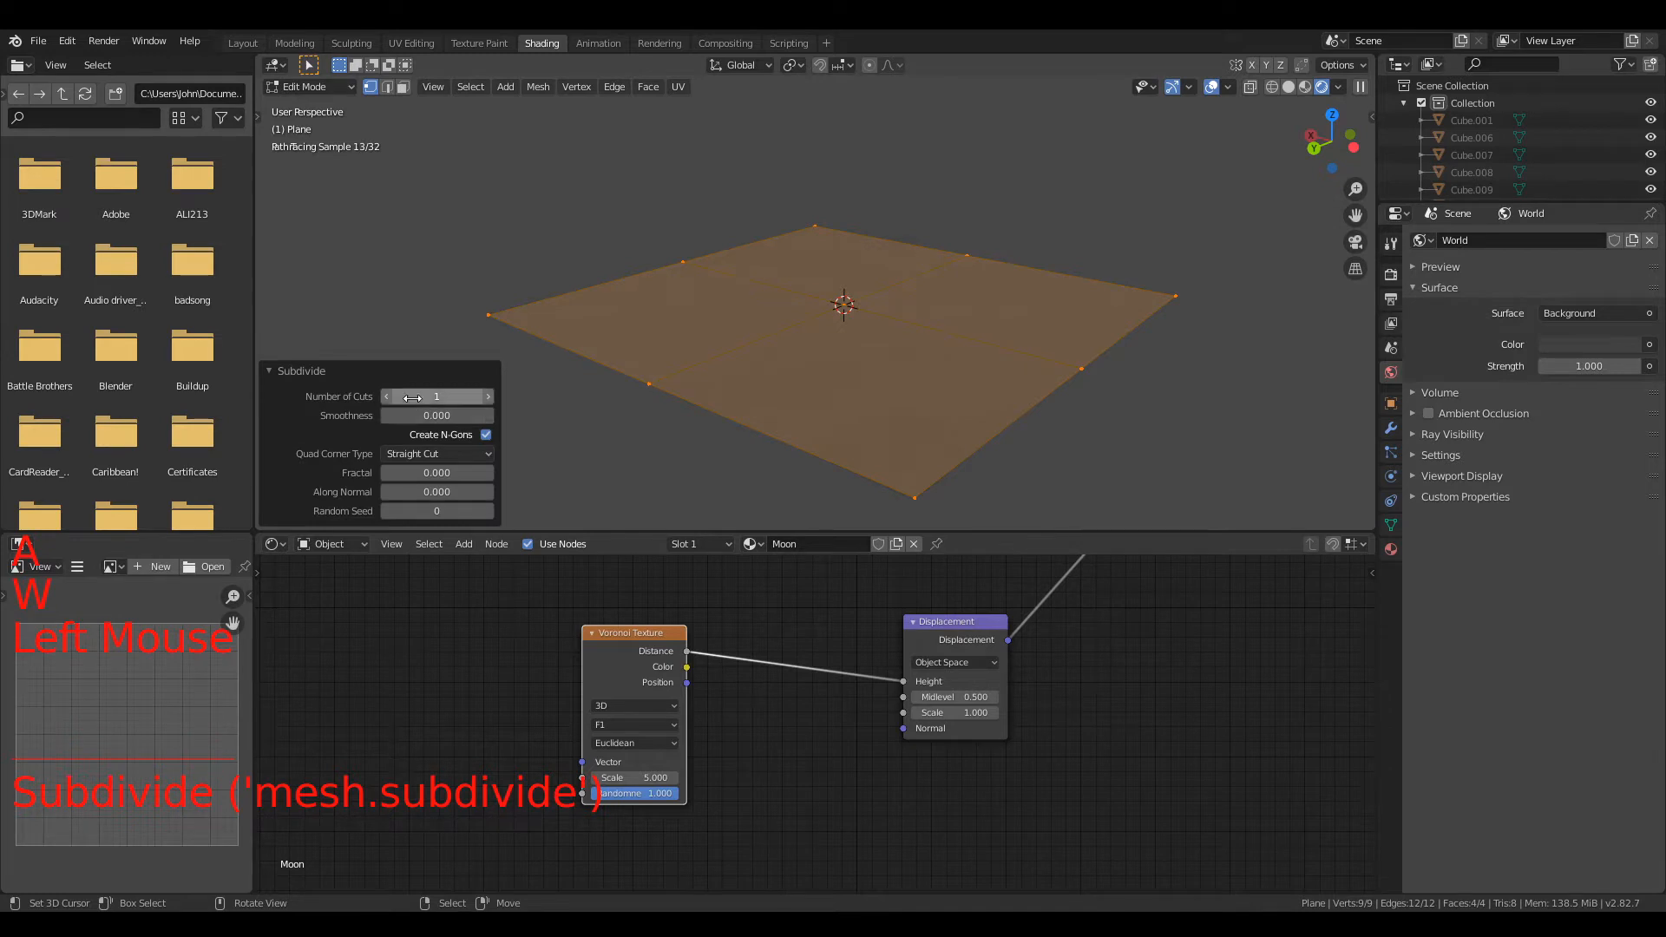
{"action": "left_click_drag", "start_coordinate": [411, 398], "coordinate": [488, 397]}
{"action": "key", "text": "Tab"}
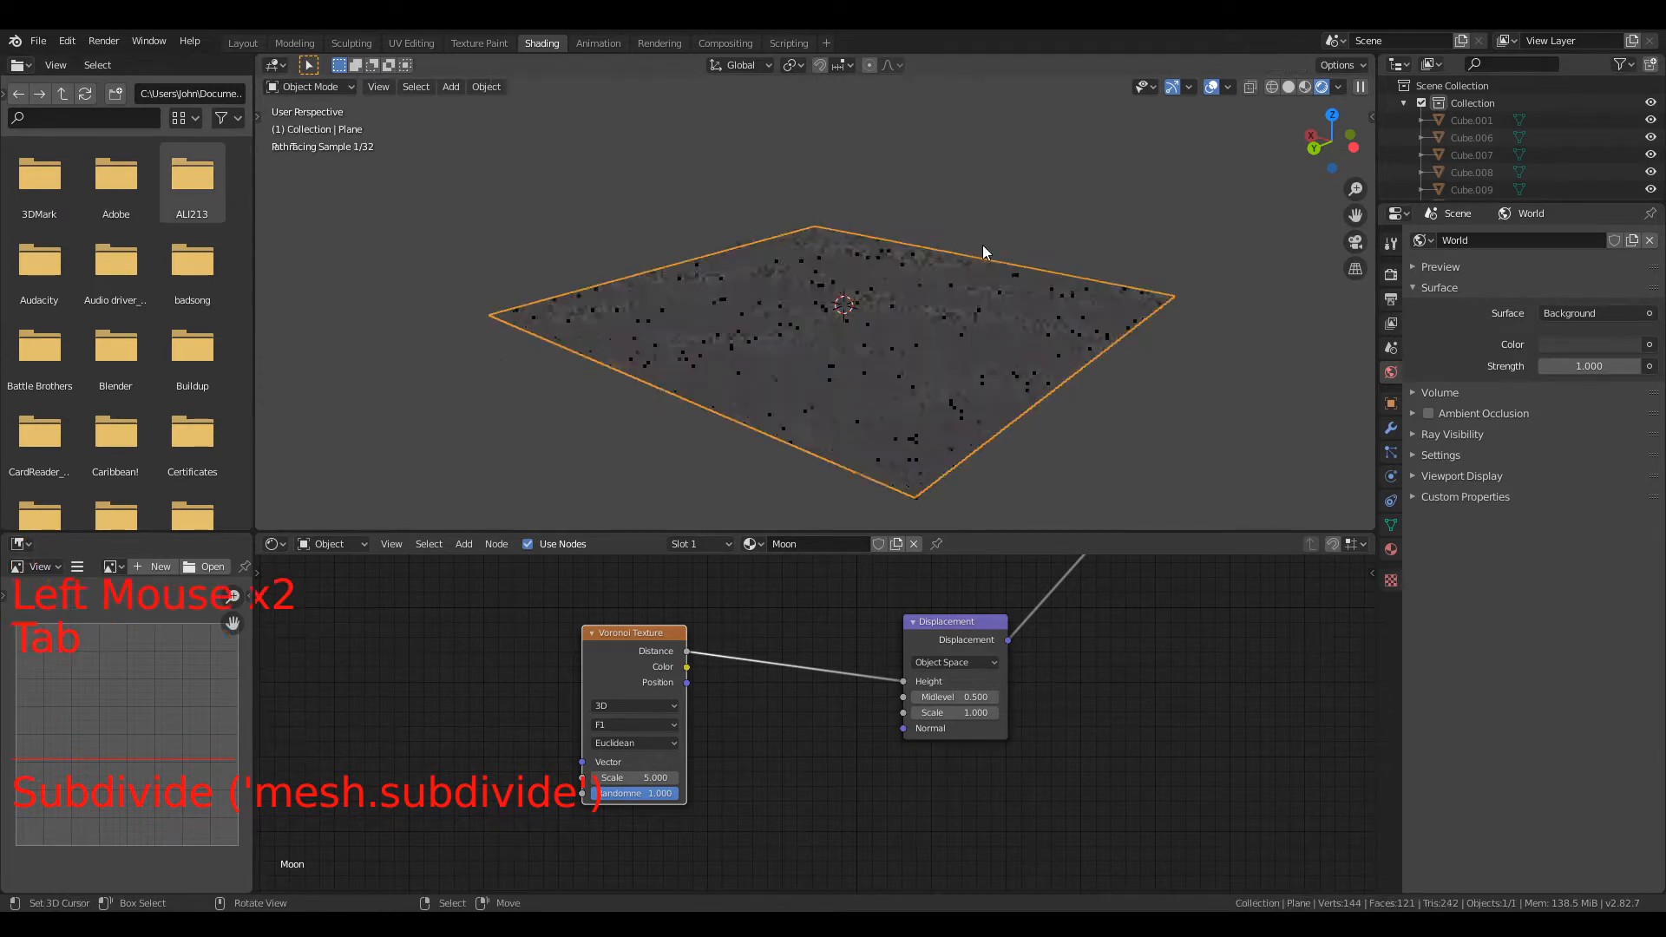
Step: Inspect the subdivided plane up close in the rendered preview and switch the viewport to solid shading
{"action": "scroll", "coordinate": [912, 322], "scroll_direction": "up", "scroll_amount": 4}
{"action": "middle_click_drag", "start_coordinate": [912, 322], "coordinate": [919, 223], "text": "shift"}
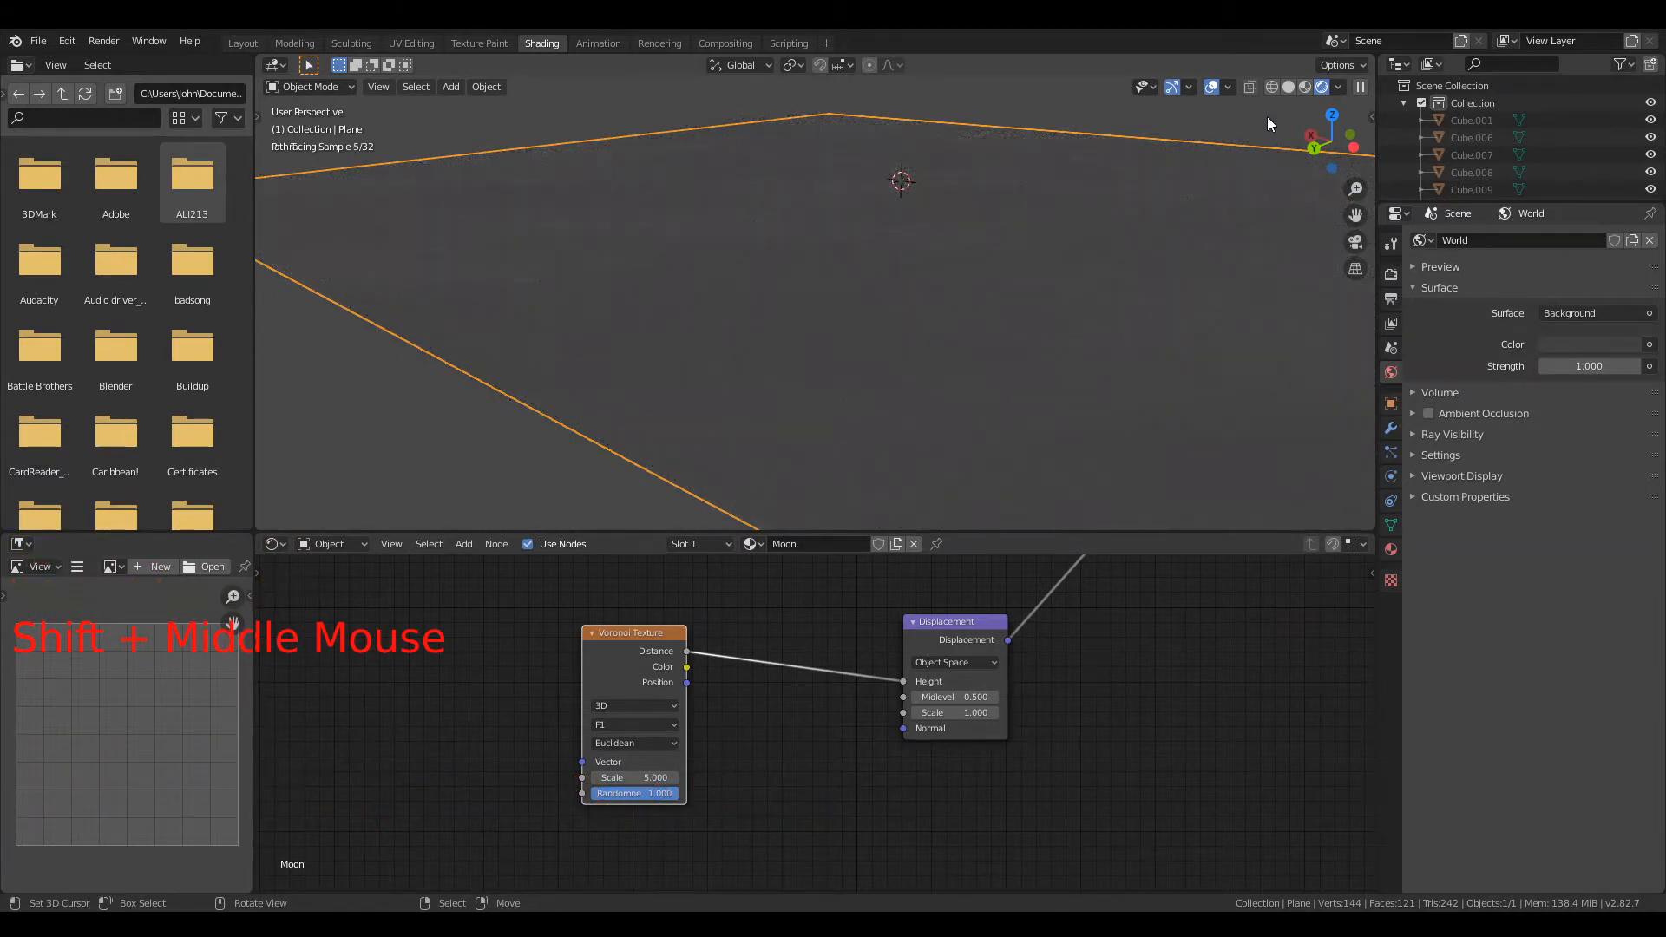
{"action": "left_click", "coordinate": [1287, 86]}
{"action": "scroll", "coordinate": [983, 191], "scroll_direction": "down", "scroll_amount": 7}
{"action": "mouse_move", "coordinate": [981, 209]}
{"action": "middle_mouse_down"}
{"action": "mouse_move", "coordinate": [977, 234]}
{"action": "mouse_move", "coordinate": [994, 238]}
{"action": "middle_mouse_up"}
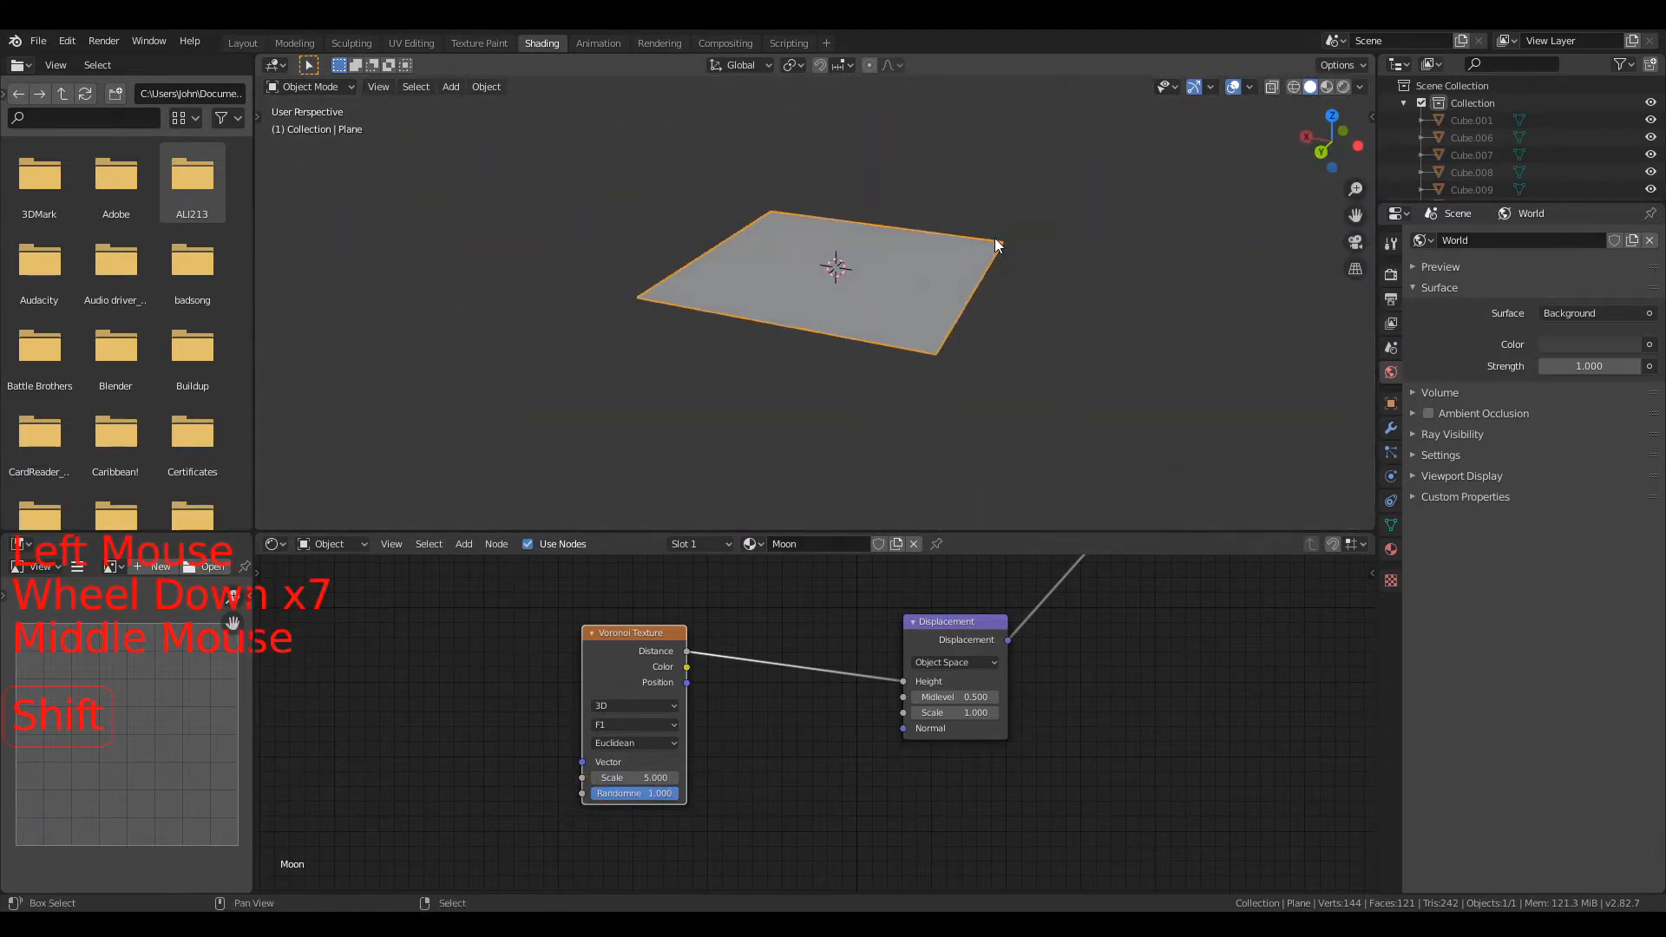
Step: Add a Sun light and move it above the plane by about X -14.9 m, Y -6.7 m, Z 19.2 m
{"action": "key", "text": "shift+a"}
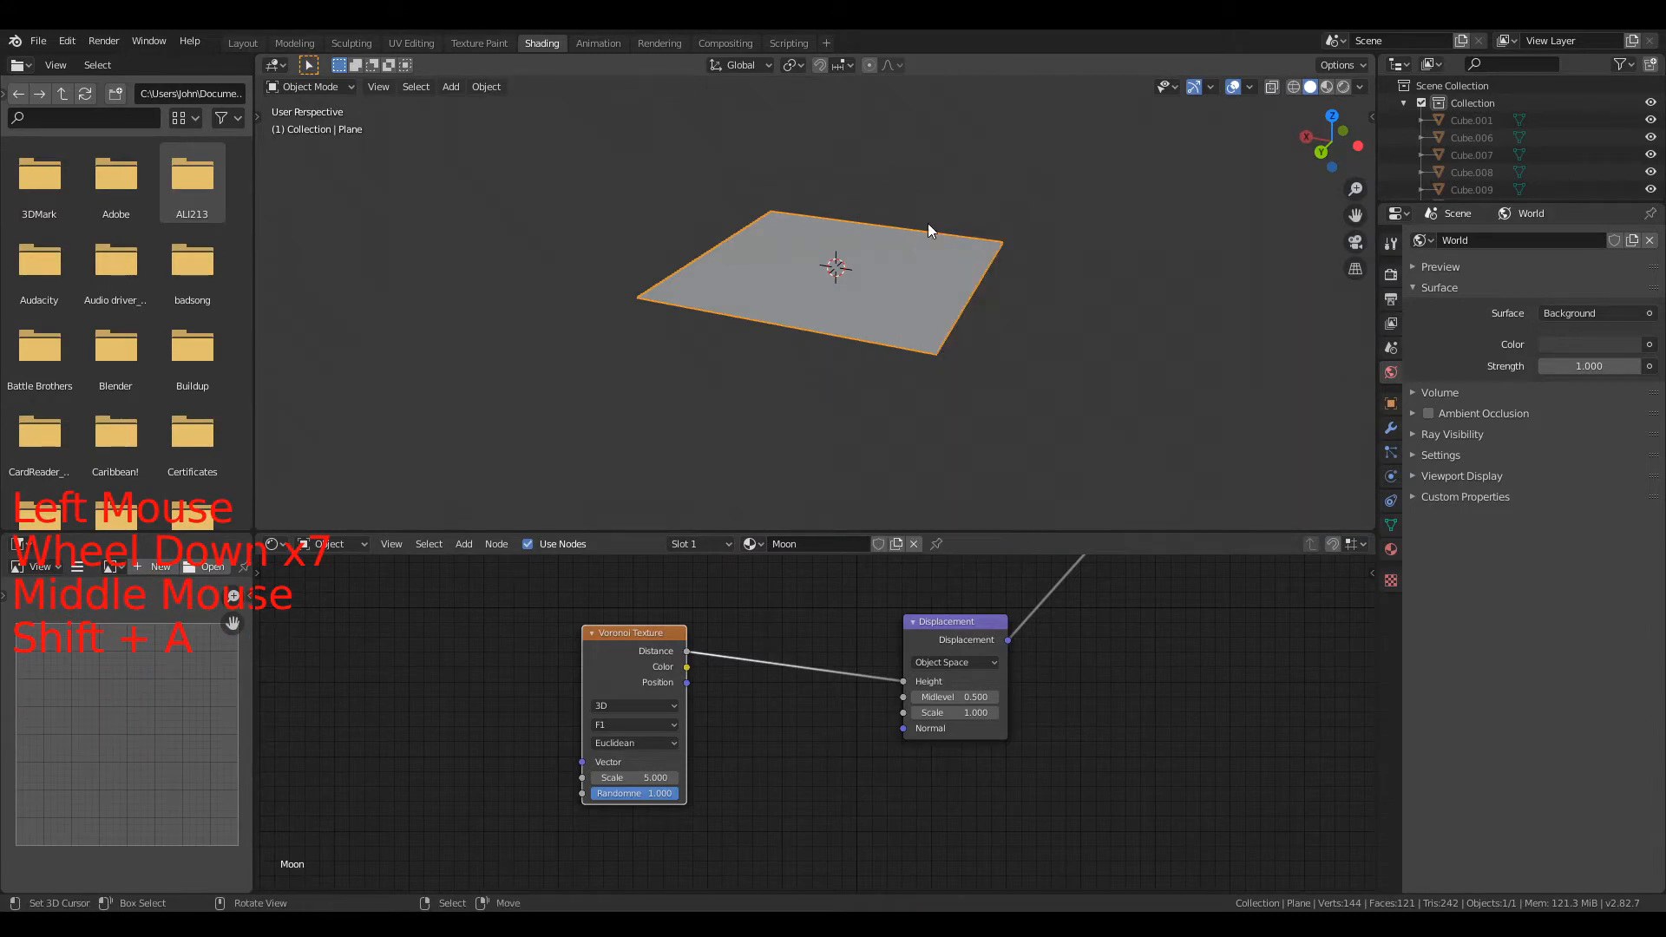
{"action": "key", "text": "shift+a"}
{"action": "mouse_move", "coordinate": [896, 508]}
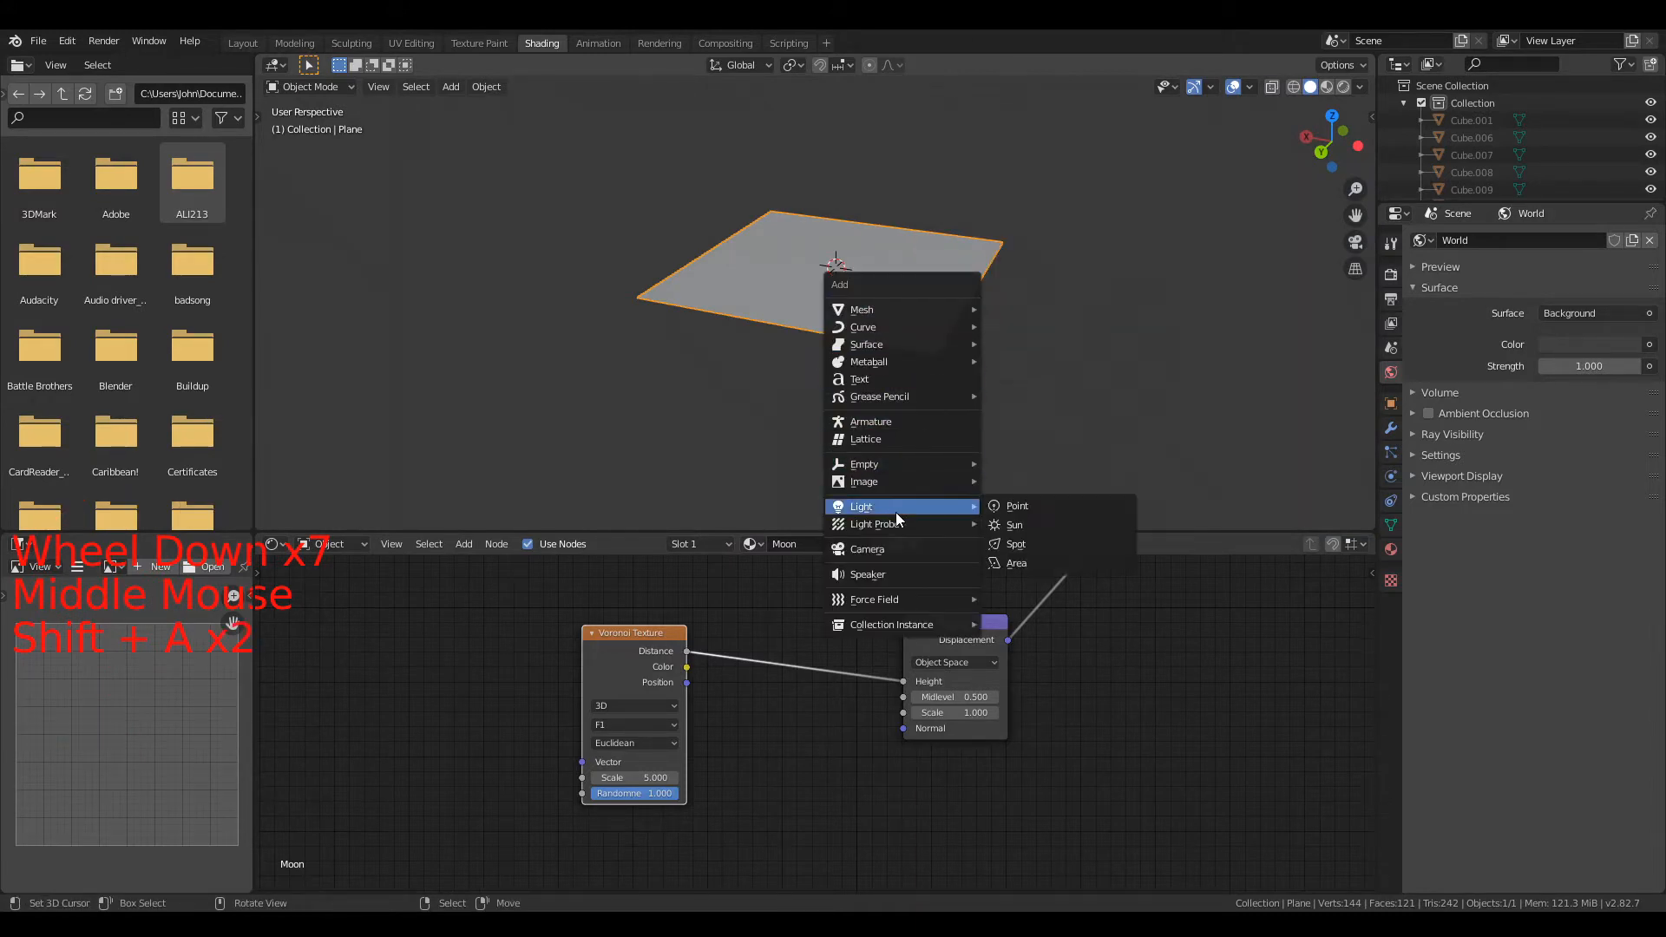
{"action": "left_click", "coordinate": [1029, 521]}
{"action": "middle_click_drag", "start_coordinate": [911, 330], "coordinate": [918, 289]}
{"action": "key", "text": "g"}
{"action": "left_click", "coordinate": [978, 242]}
Step: Rotate the Sun light about 27° in the view plane so it shines on the plane at an angle
{"action": "key", "text": "r"}
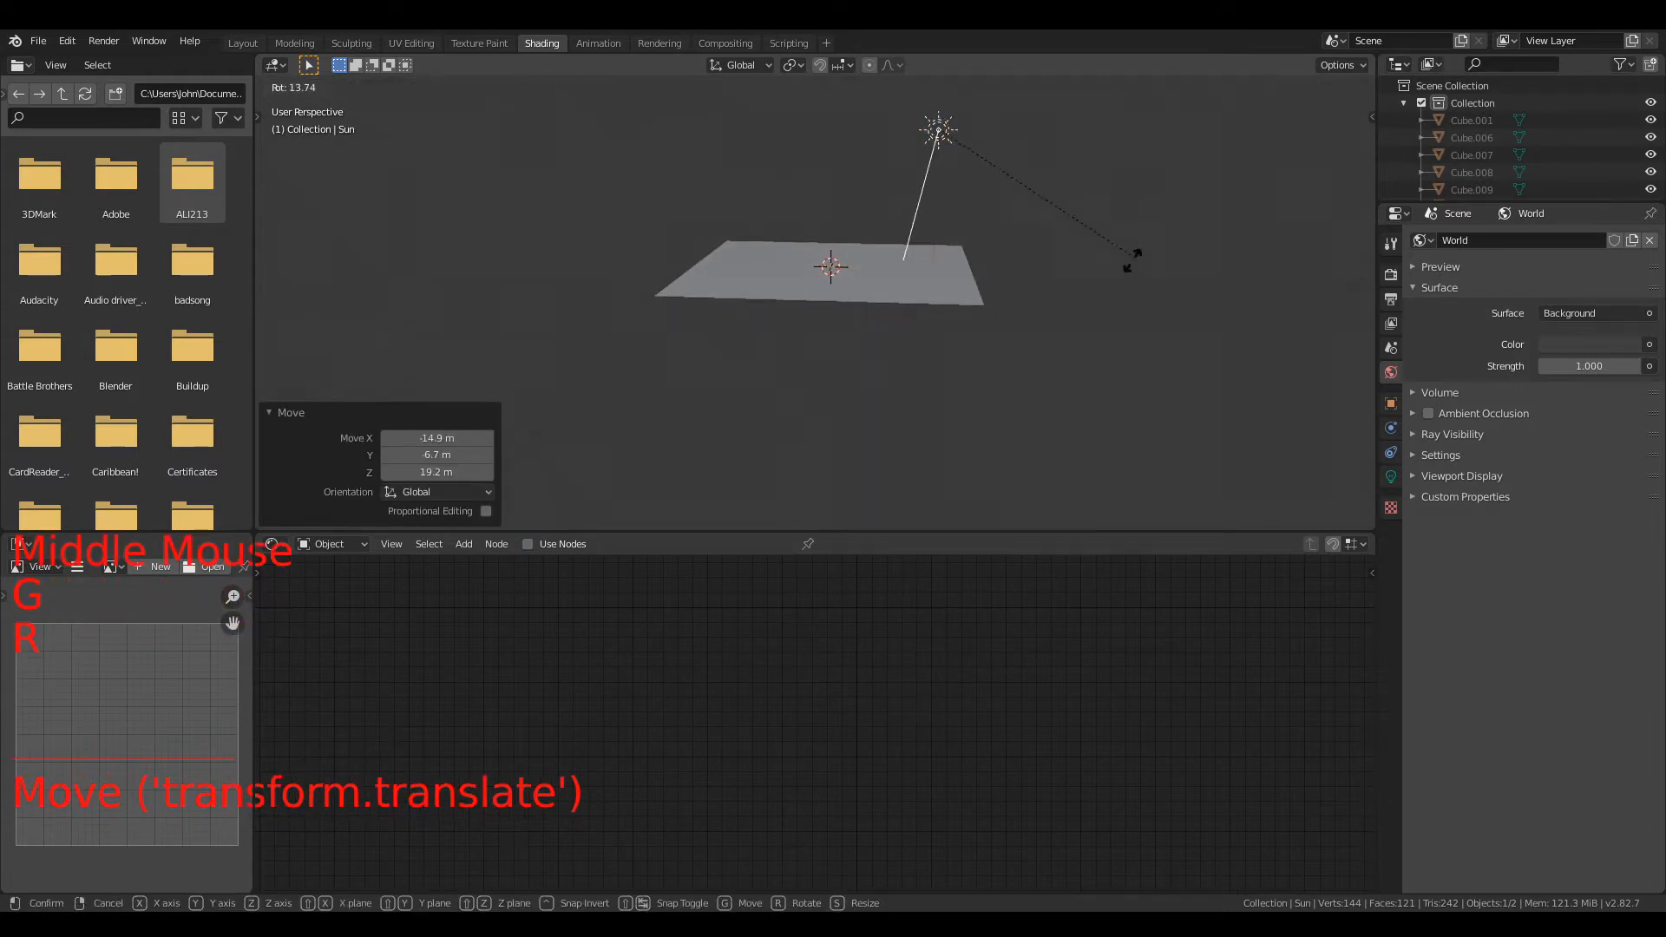
{"action": "left_click", "coordinate": [1111, 277]}
{"action": "scroll", "coordinate": [1128, 260], "scroll_direction": "up", "scroll_amount": 1}
Step: Switch the viewport to rendered shading, select the plane and frame it under the sun light
{"action": "left_click", "coordinate": [1341, 87]}
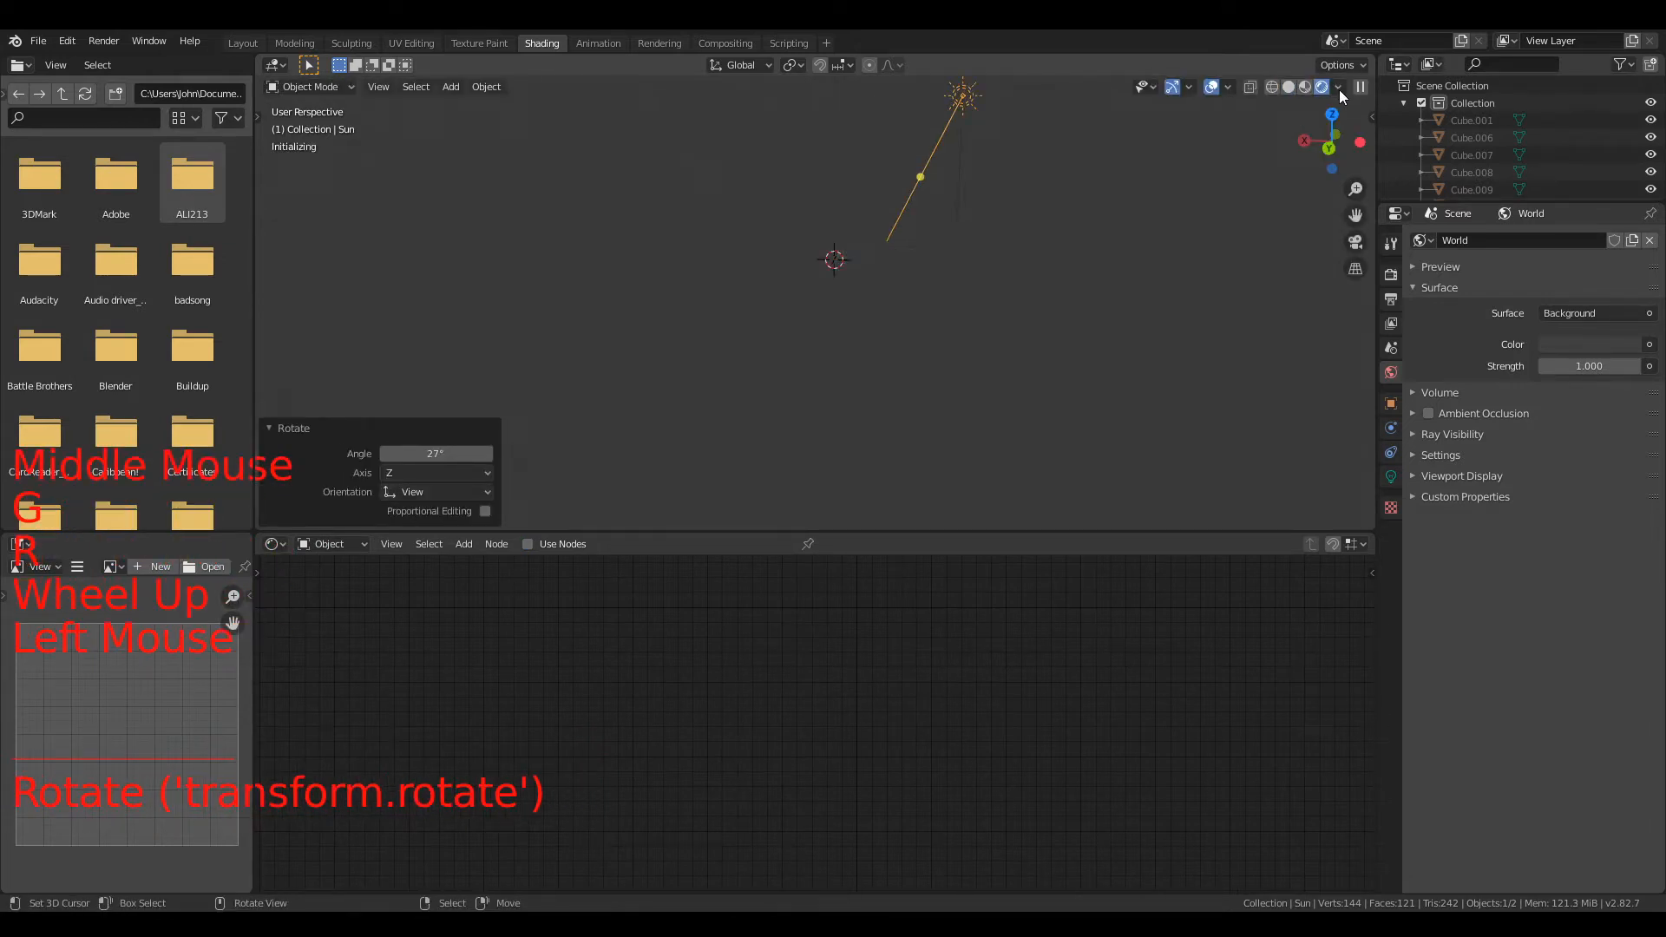
{"action": "middle_click_drag", "start_coordinate": [955, 269], "coordinate": [910, 289]}
{"action": "right_click", "coordinate": [909, 295]}
{"action": "scroll", "coordinate": [907, 334], "scroll_direction": "up", "scroll_amount": 5}
{"action": "scroll", "coordinate": [907, 334], "scroll_direction": "down", "scroll_amount": 2}
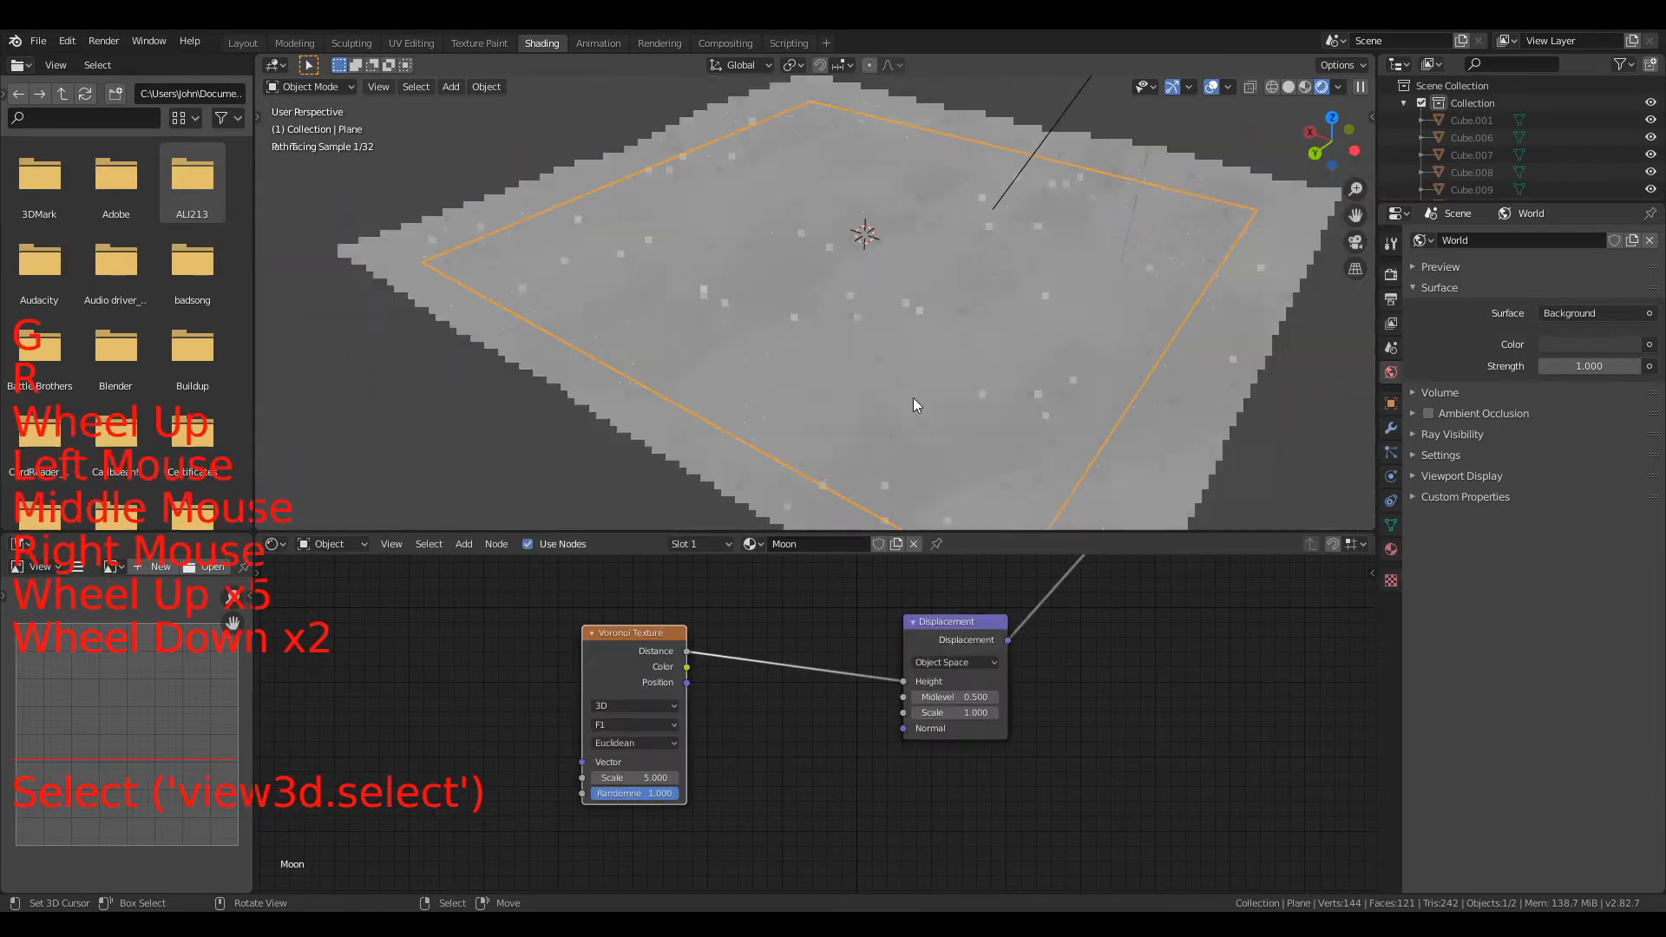
{"action": "middle_click_drag", "start_coordinate": [913, 398], "coordinate": [841, 362], "text": "shift"}
{"action": "scroll", "coordinate": [855, 395], "scroll_direction": "down", "scroll_amount": 1}
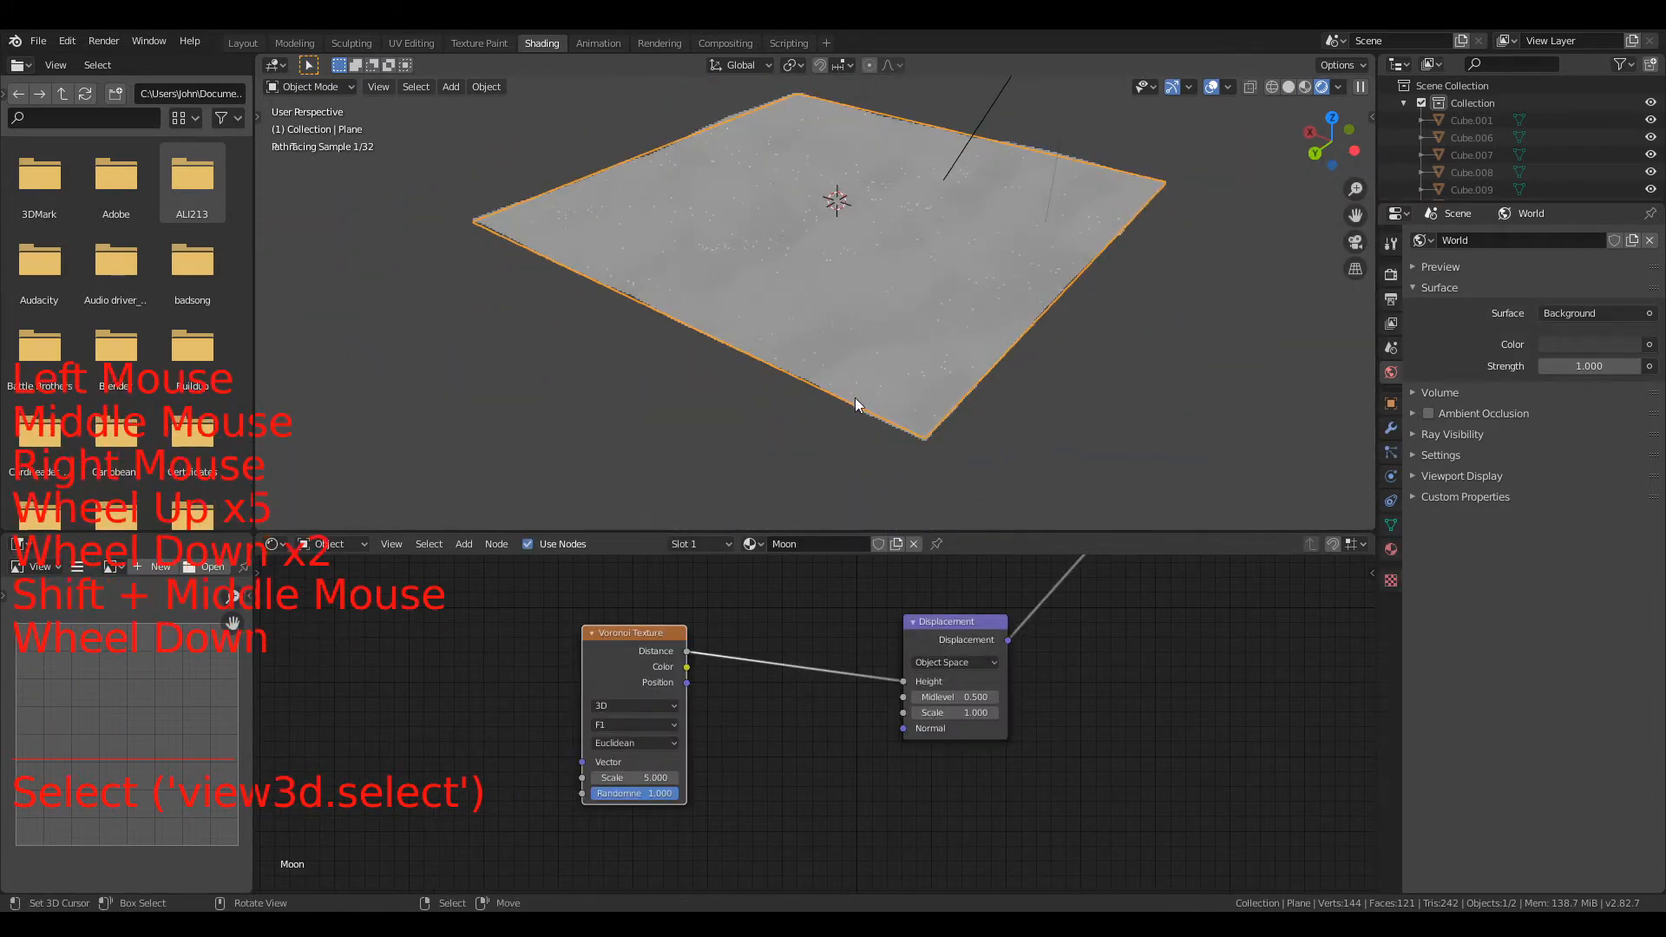
Step: Move the Principled BSDF node close to the Material Output and shift the Voronoi Texture node farther away from it
{"action": "middle_click_drag", "start_coordinate": [841, 641], "coordinate": [897, 858]}
{"action": "scroll", "coordinate": [742, 639], "scroll_direction": "down", "scroll_amount": 11}
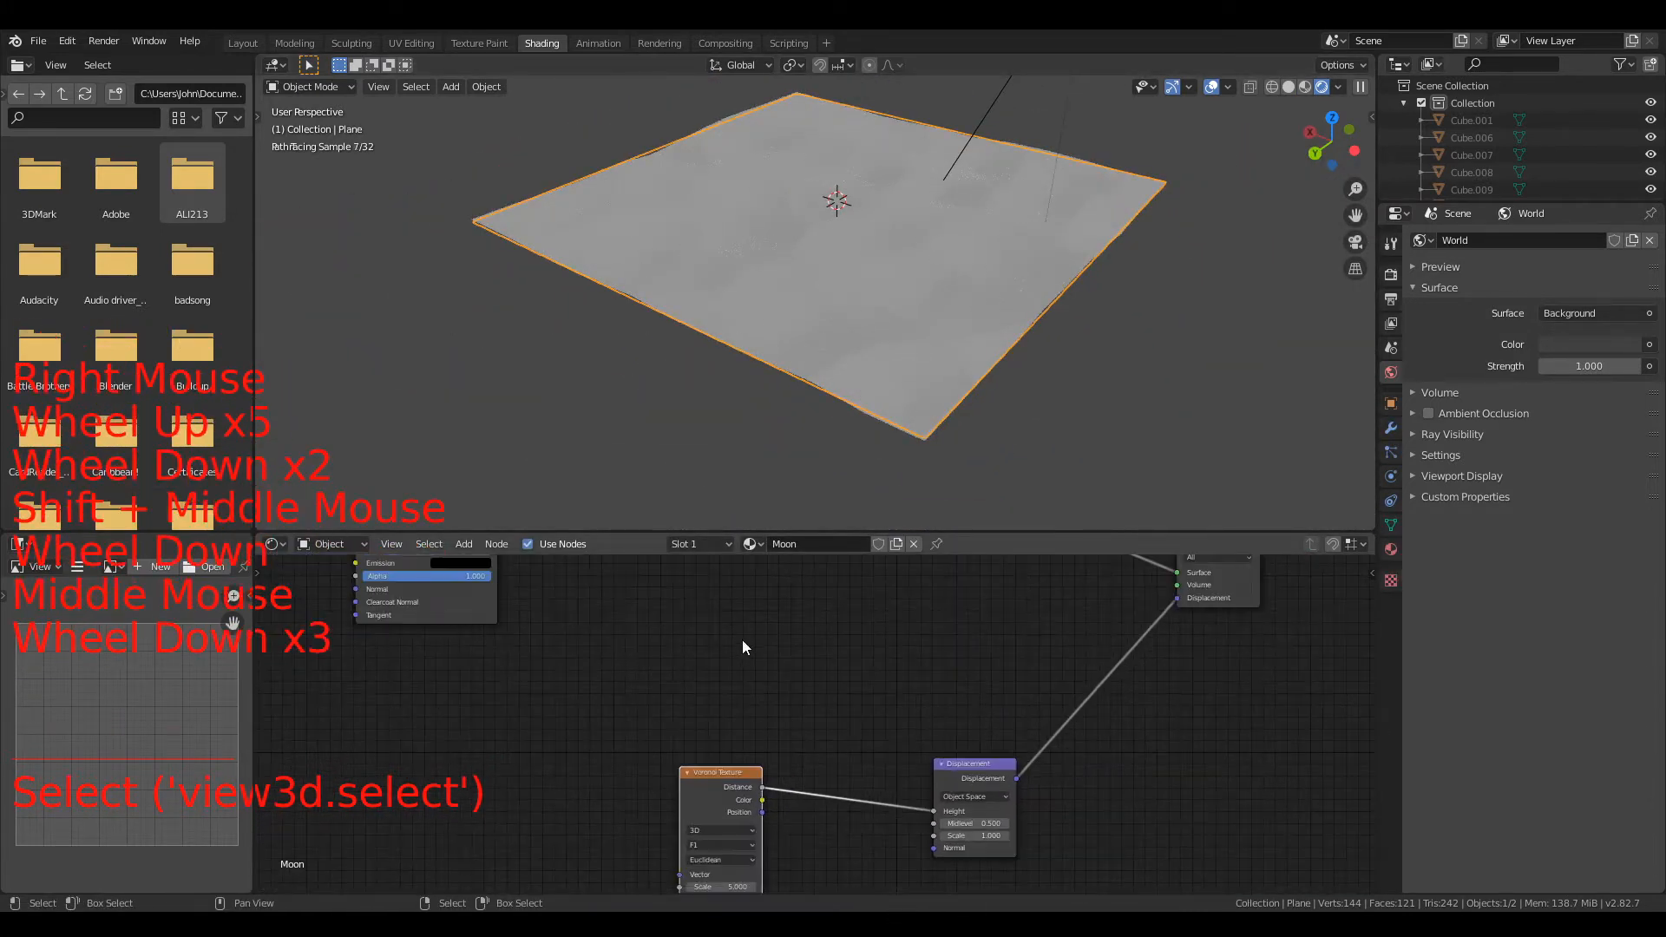
{"action": "left_click_drag", "start_coordinate": [672, 655], "coordinate": [894, 705]}
{"action": "scroll", "coordinate": [783, 689], "scroll_direction": "up", "scroll_amount": 5}
{"action": "left_click_drag", "start_coordinate": [767, 772], "coordinate": [629, 709]}
Step: Link the Voronoi Texture's Color output to the Base Color input of the Principled BSDF
{"action": "middle_click_drag", "start_coordinate": [634, 721], "coordinate": [616, 772]}
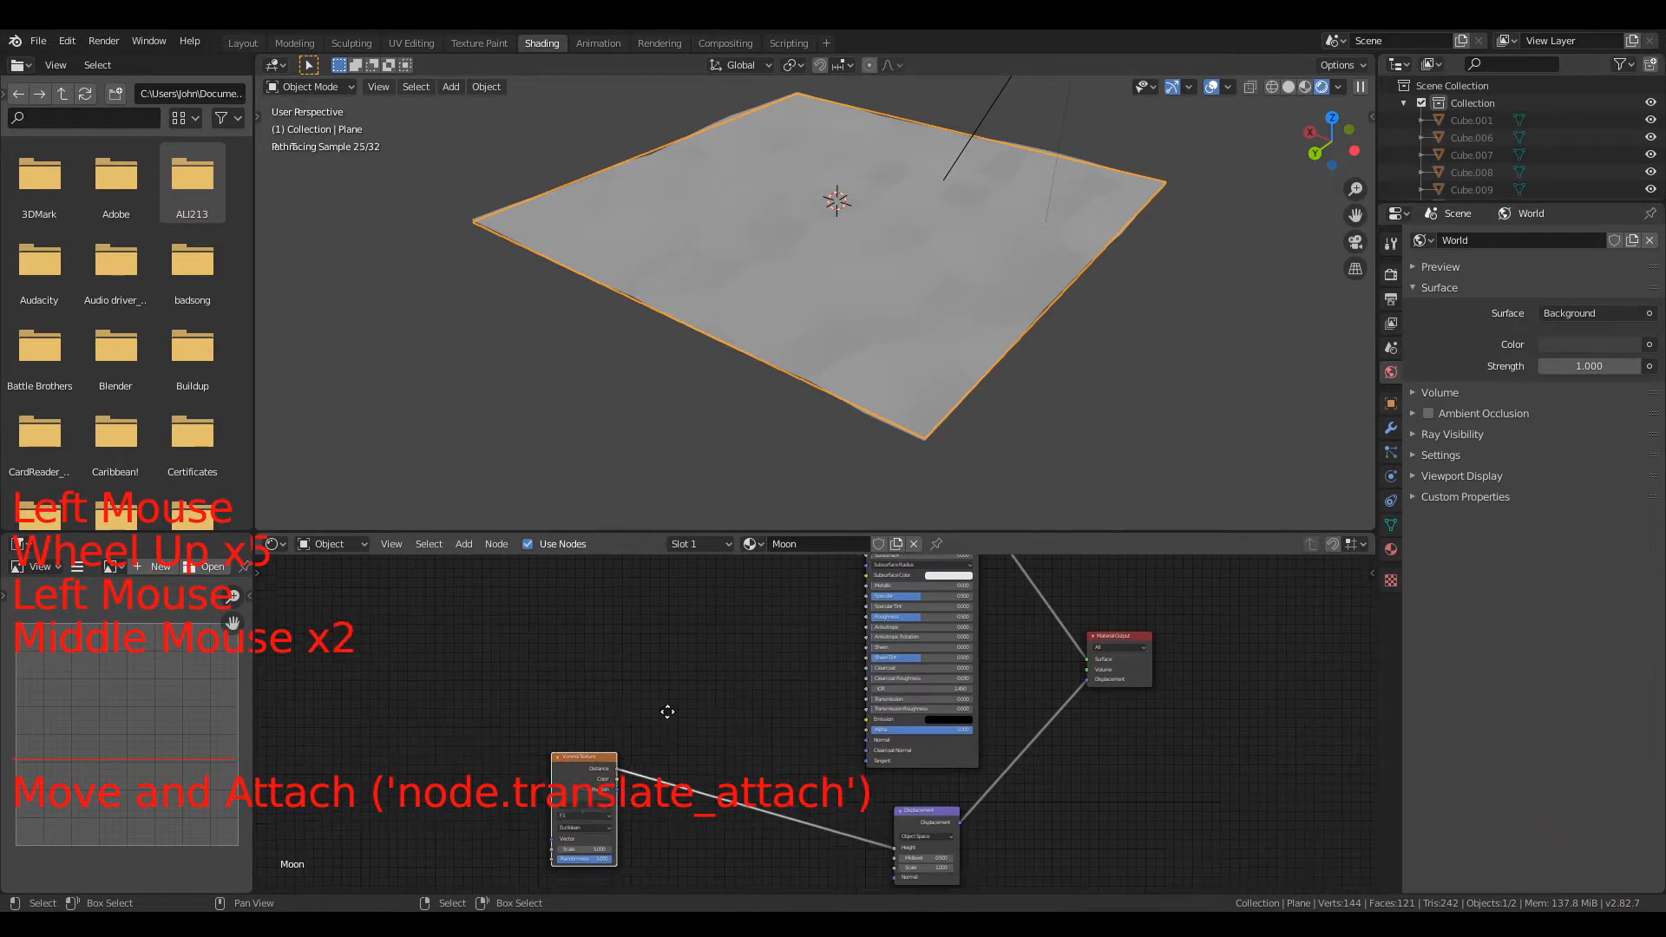
{"action": "scroll", "coordinate": [654, 716], "scroll_direction": "up", "scroll_amount": 1}
{"action": "scroll", "coordinate": [592, 767], "scroll_direction": "up", "scroll_amount": 1}
{"action": "left_click_drag", "start_coordinate": [593, 741], "coordinate": [885, 575]}
{"action": "middle_click_drag", "start_coordinate": [799, 616], "coordinate": [679, 753]}
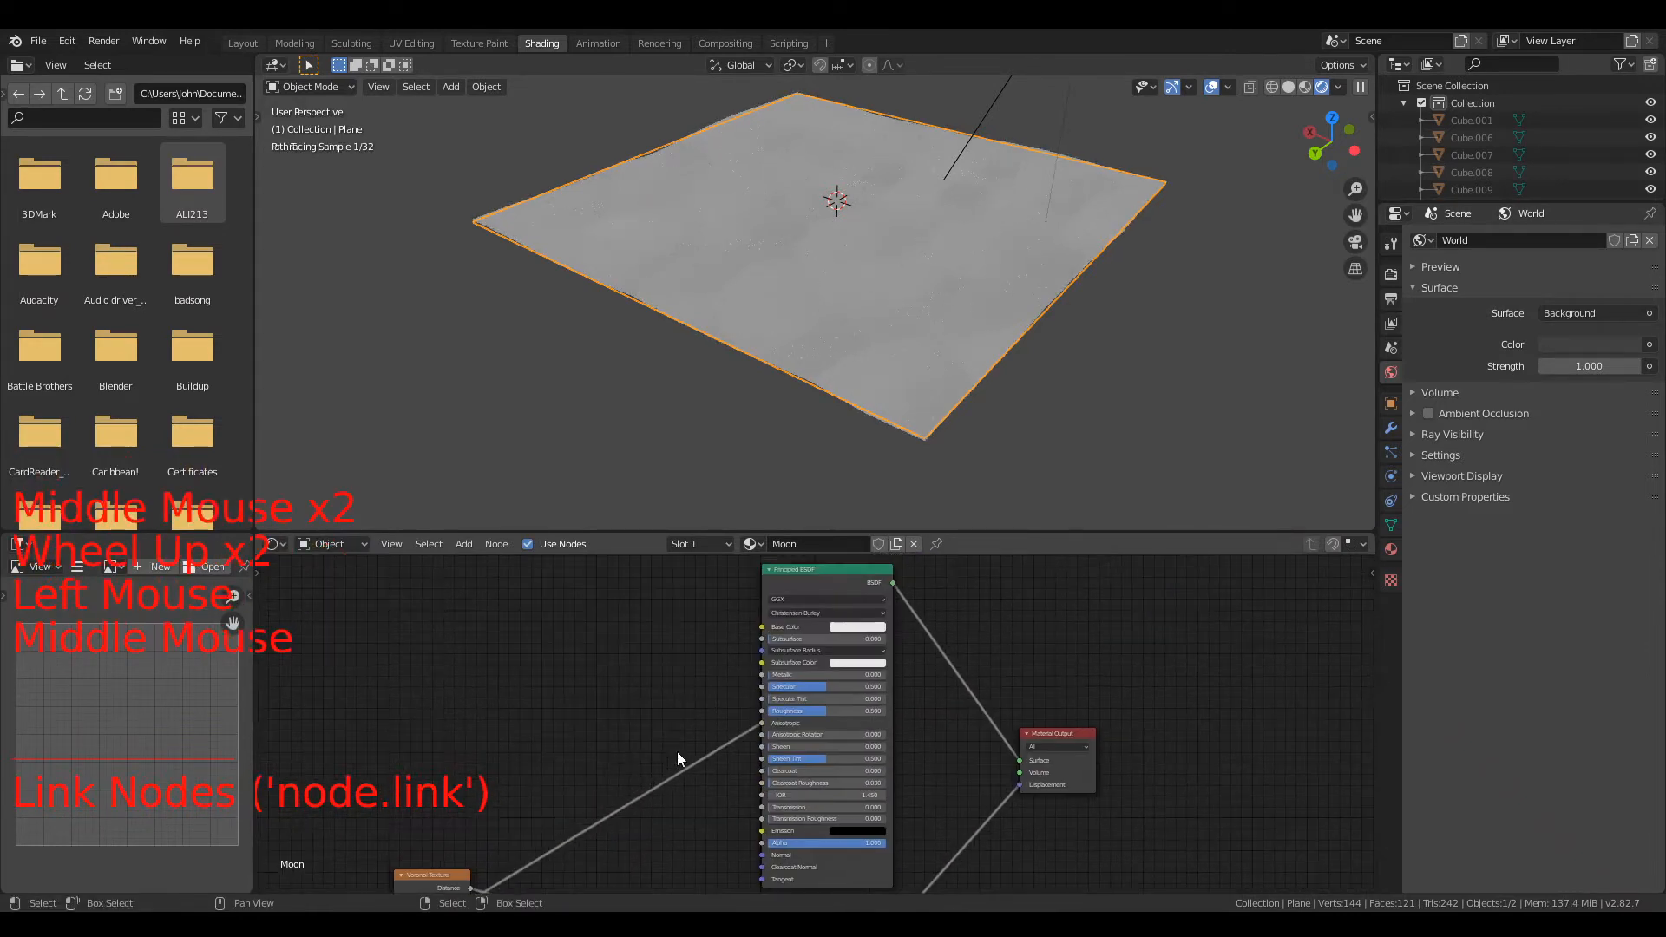
{"action": "scroll", "coordinate": [679, 753], "scroll_direction": "up", "scroll_amount": 4}
{"action": "left_click_drag", "start_coordinate": [742, 722], "coordinate": [742, 590]}
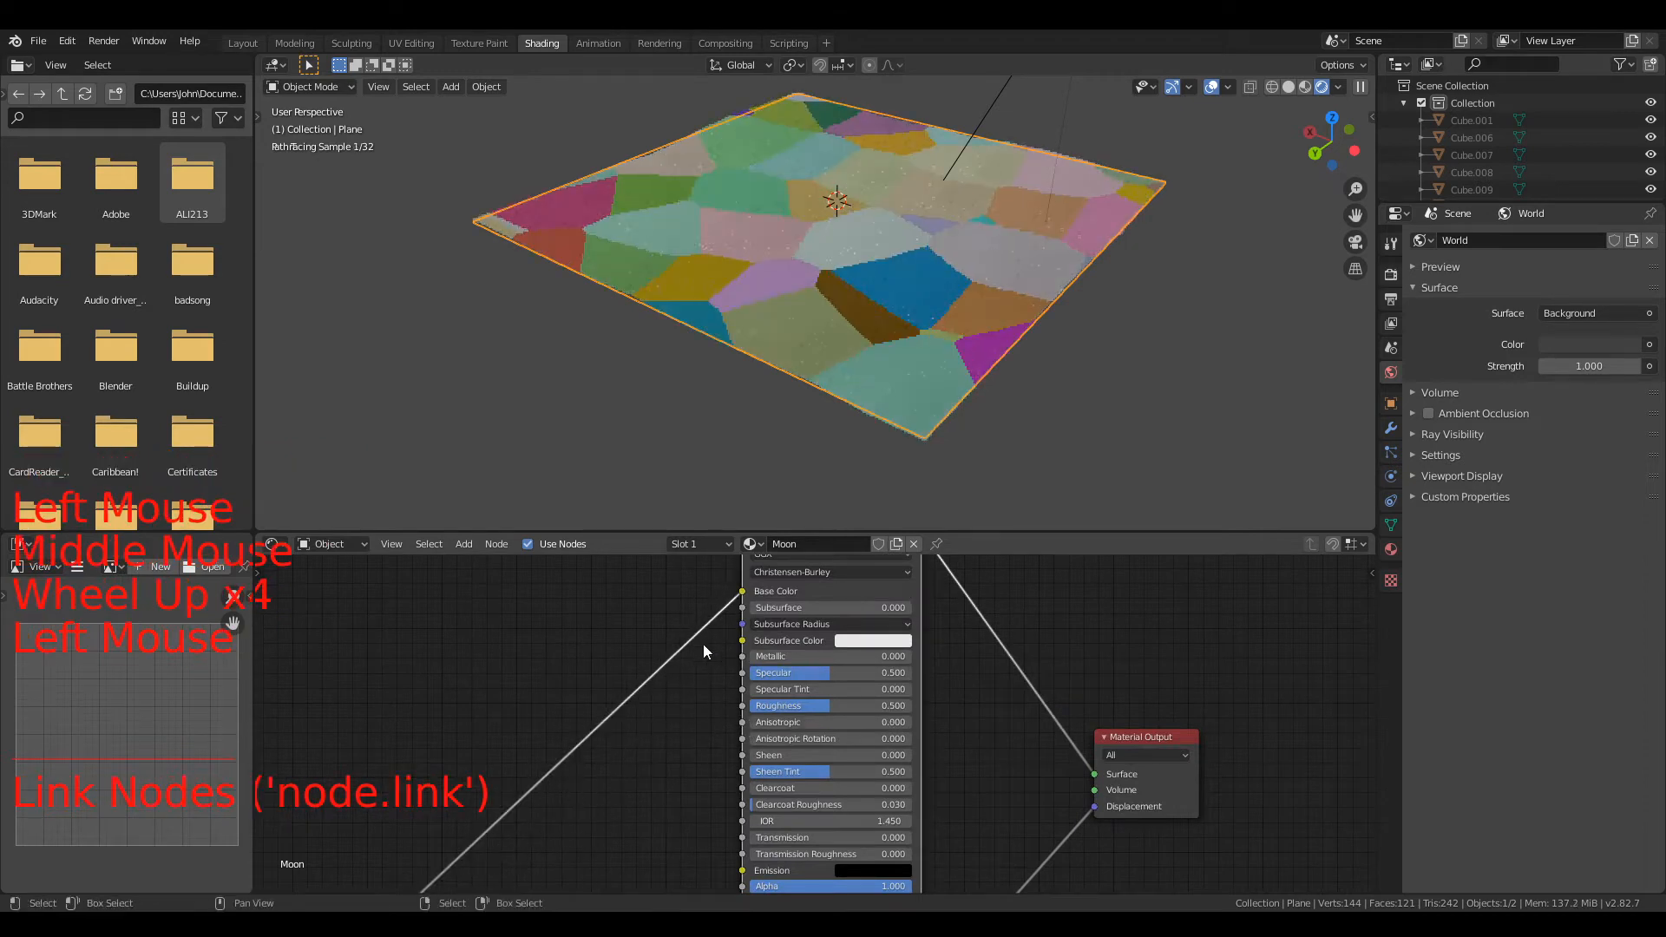
Step: Feed the Principled BSDF's Base Color from the Voronoi Texture's Distance output instead of its Color output
{"action": "scroll", "coordinate": [700, 648], "scroll_direction": "down", "scroll_amount": 10}
{"action": "middle_click_drag", "start_coordinate": [639, 737], "coordinate": [592, 726]}
{"action": "scroll", "coordinate": [763, 661], "scroll_direction": "up", "scroll_amount": 5}
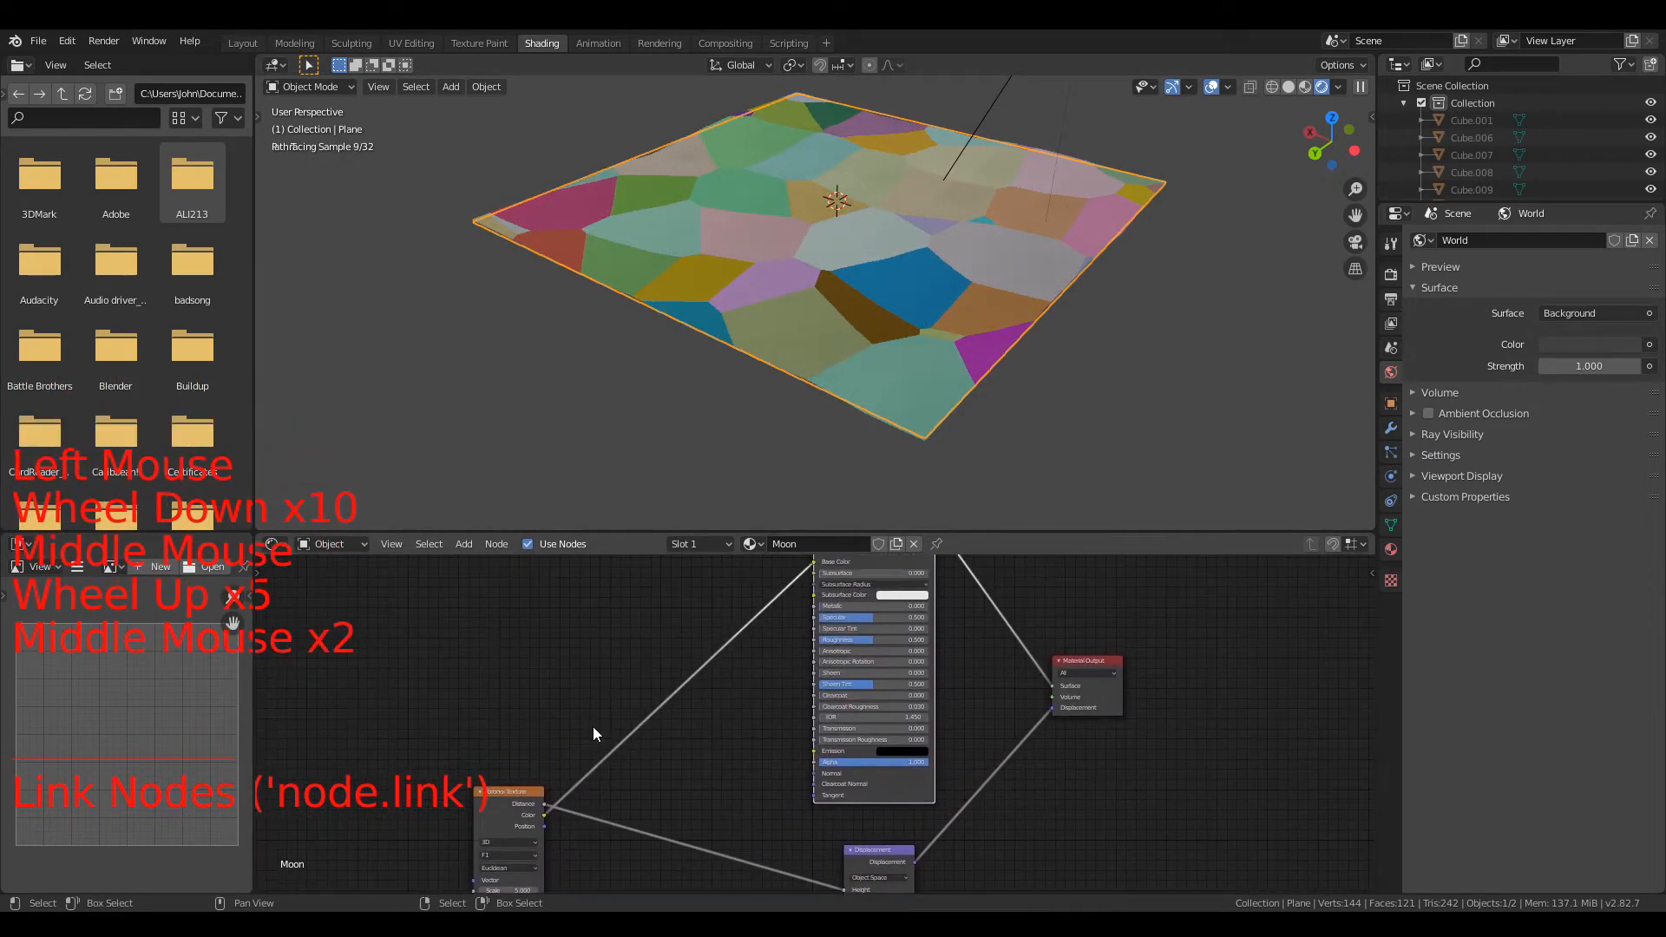
{"action": "left_click", "coordinate": [545, 810]}
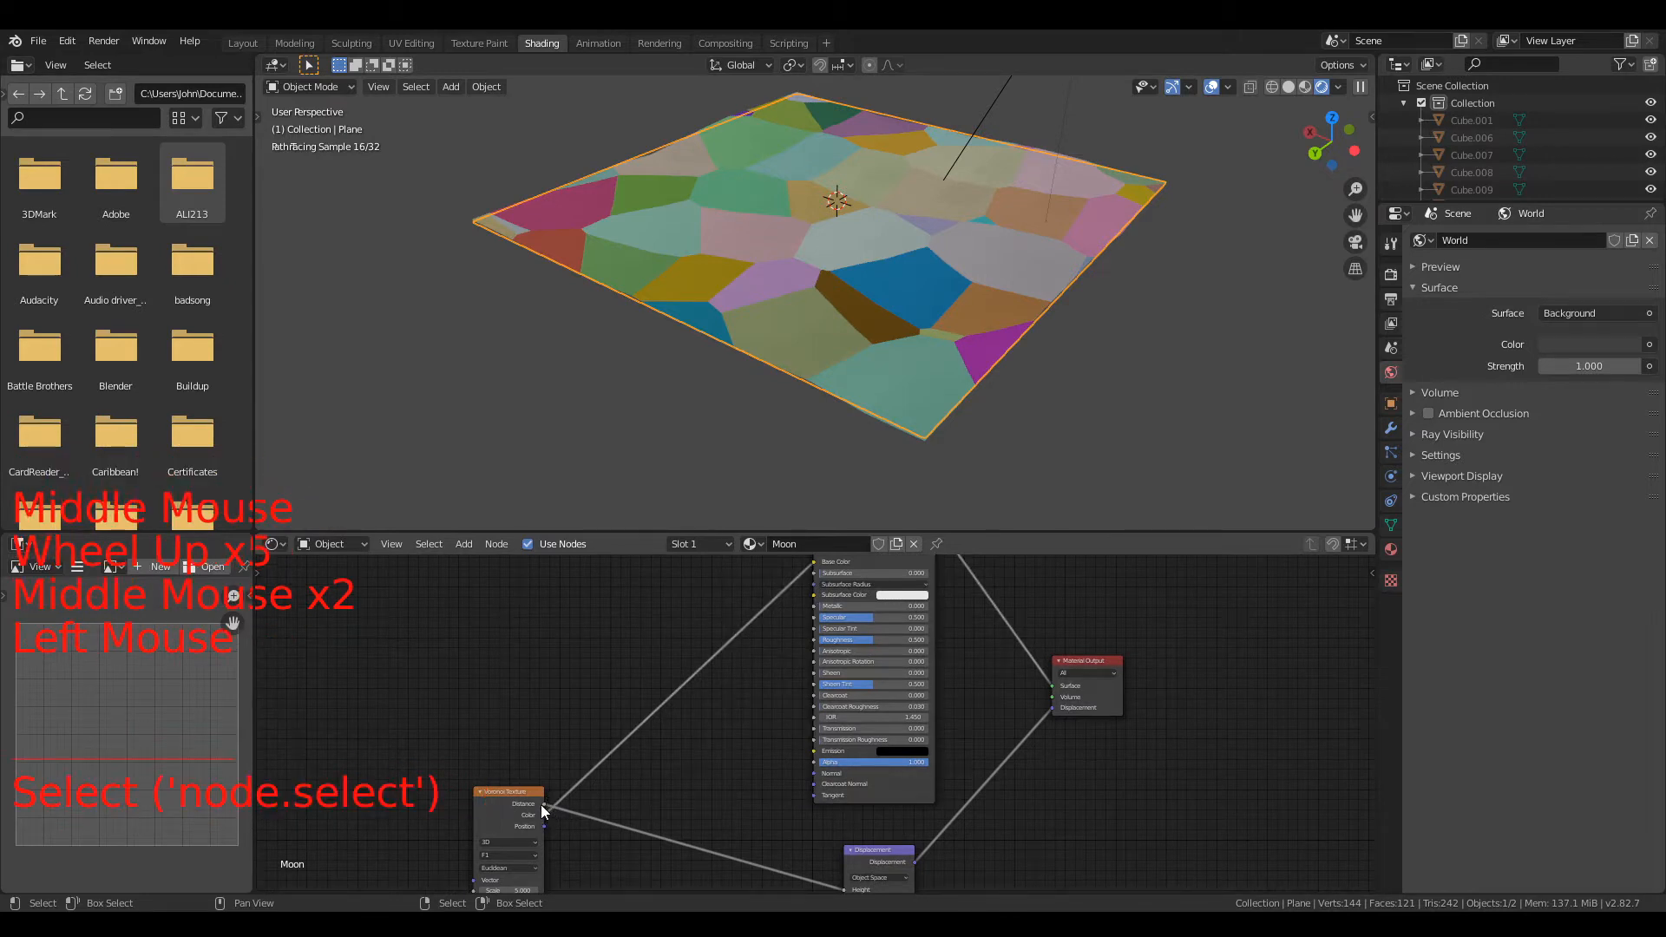
{"action": "left_click_drag", "start_coordinate": [543, 807], "coordinate": [814, 572]}
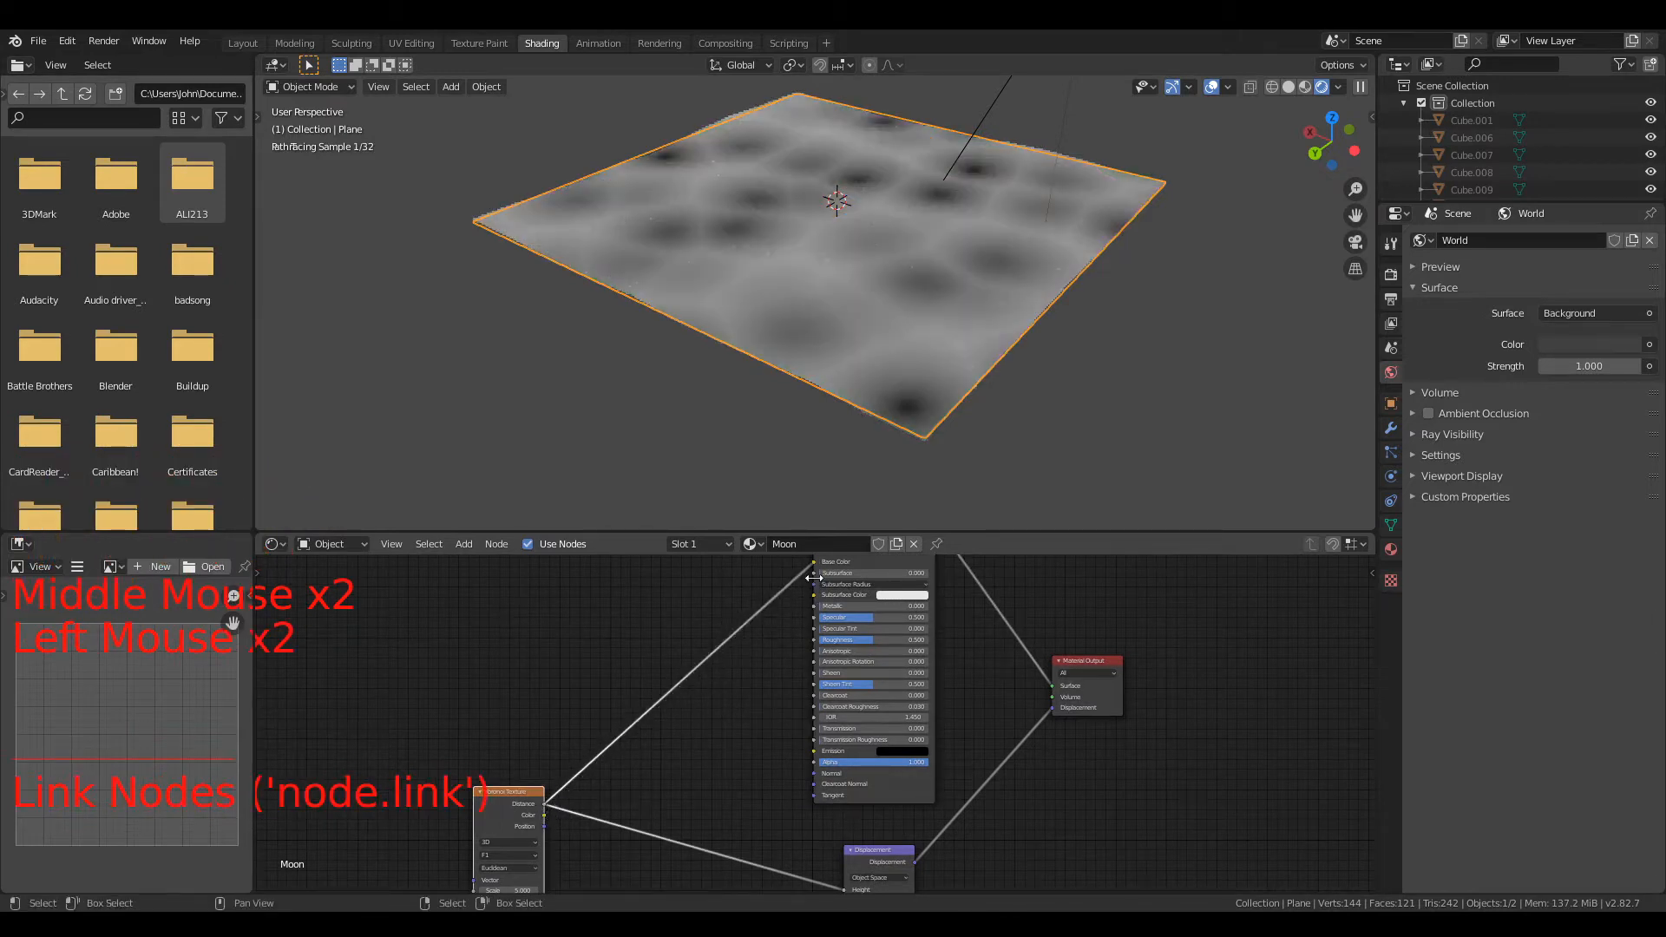
Step: Set the Voronoi Texture's dimensions to 2D
{"action": "scroll", "coordinate": [785, 250], "scroll_direction": "down", "scroll_amount": 2}
{"action": "middle_click_drag", "start_coordinate": [607, 591], "coordinate": [802, 597]}
{"action": "scroll", "coordinate": [804, 607], "scroll_direction": "down", "scroll_amount": 1}
{"action": "scroll", "coordinate": [804, 607], "scroll_direction": "up", "scroll_amount": 7}
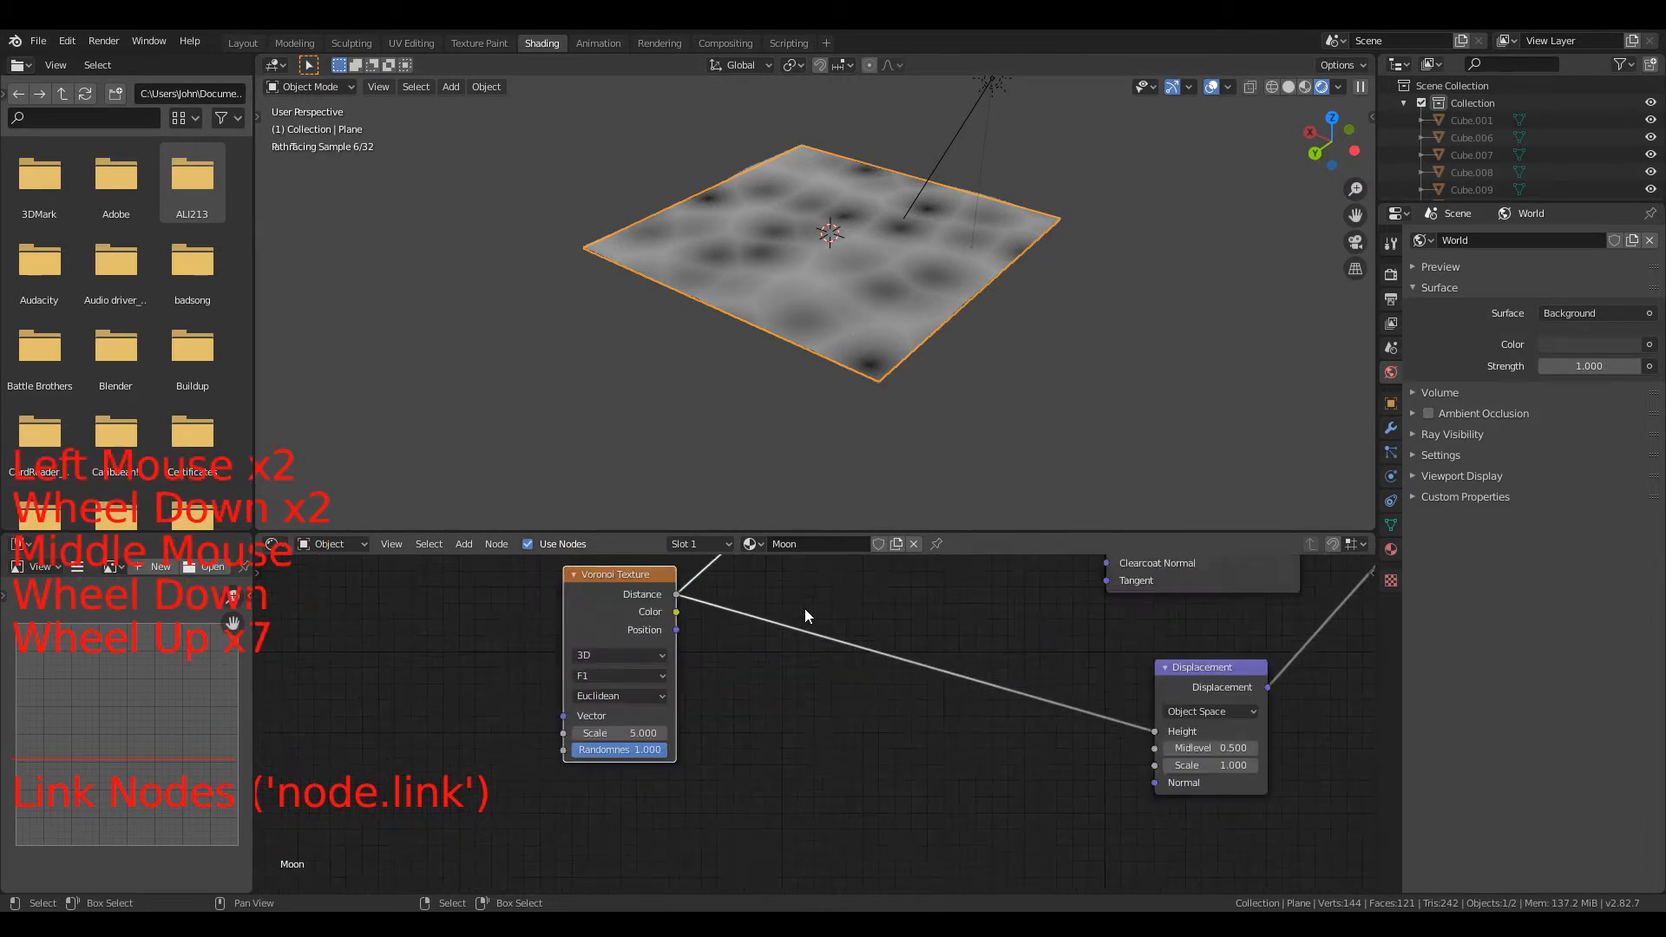
{"action": "scroll", "coordinate": [805, 608], "scroll_direction": "up", "scroll_amount": 6}
{"action": "middle_click_drag", "start_coordinate": [577, 689], "coordinate": [728, 701]}
{"action": "left_click", "coordinate": [680, 678]}
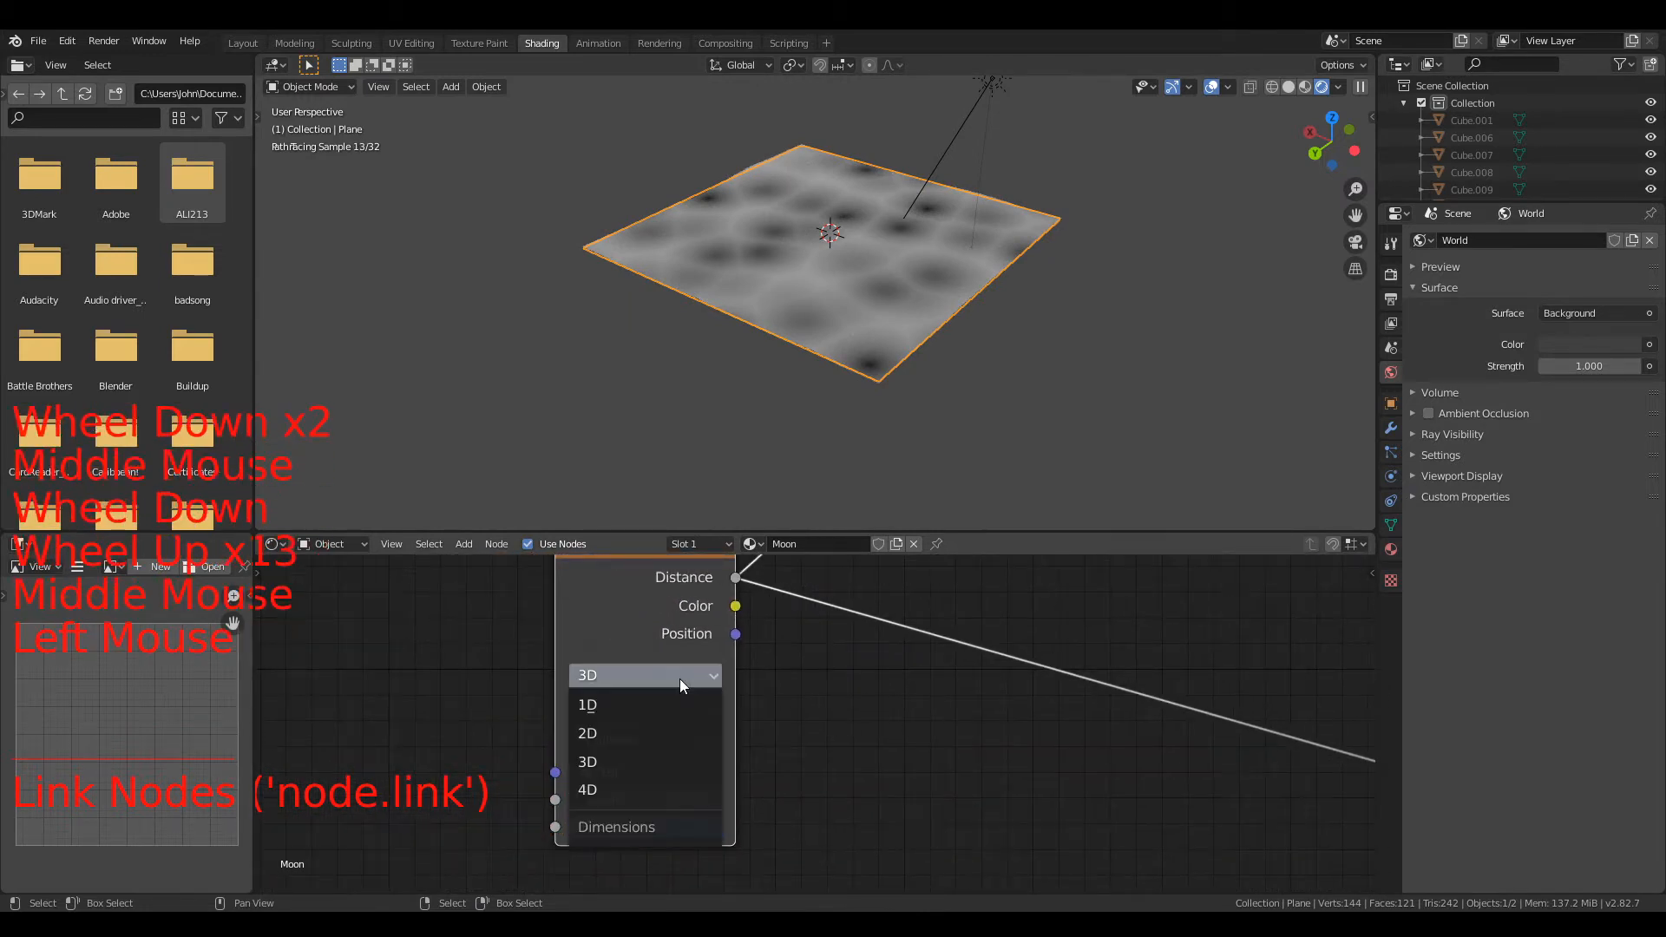
{"action": "left_click", "coordinate": [633, 735]}
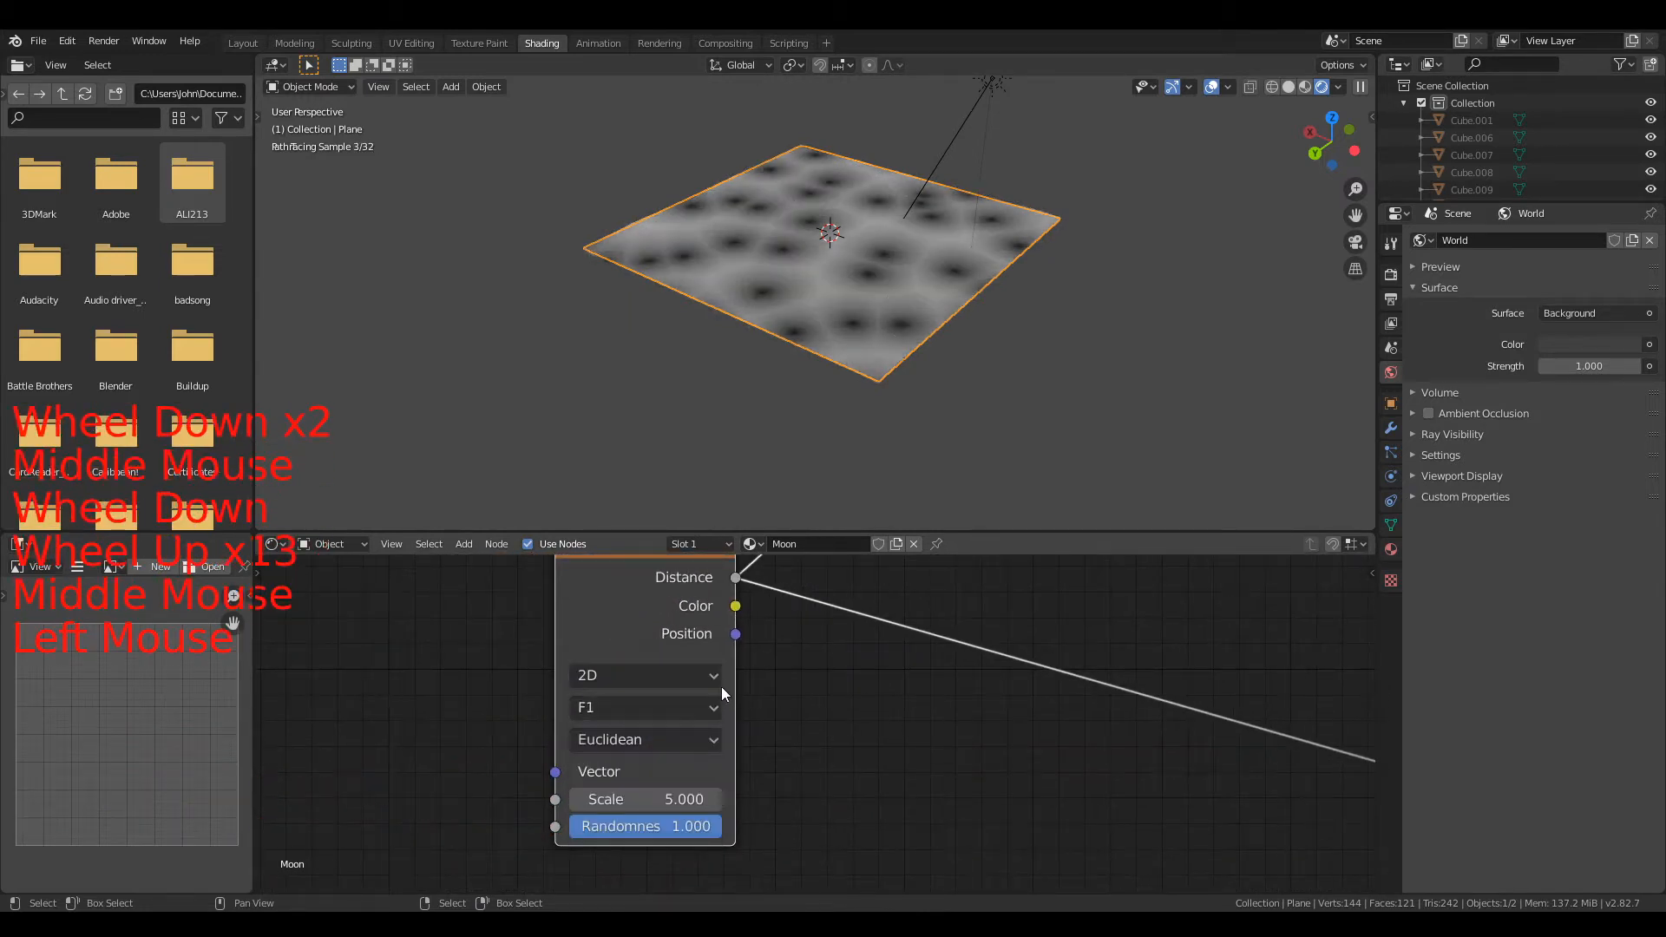
Step: Try 4D and 3D dimensions on the Voronoi Texture and return it to 2D
{"action": "left_click", "coordinate": [635, 675]}
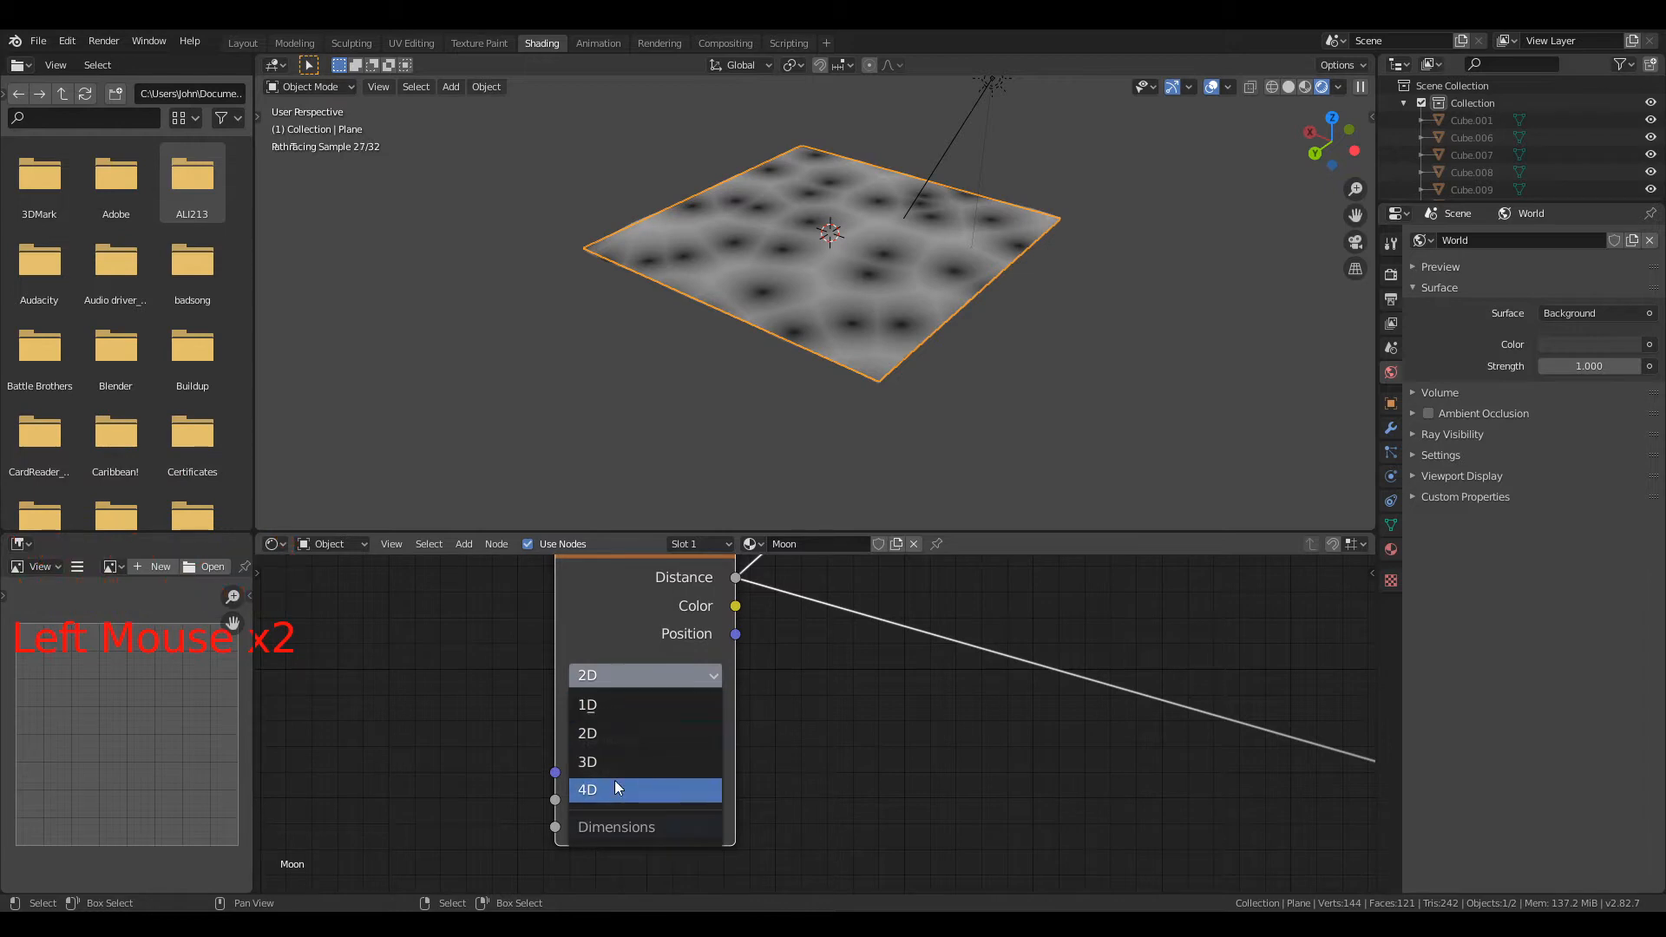
{"action": "left_click", "coordinate": [615, 788]}
{"action": "left_click", "coordinate": [614, 697]}
{"action": "left_click", "coordinate": [613, 794]}
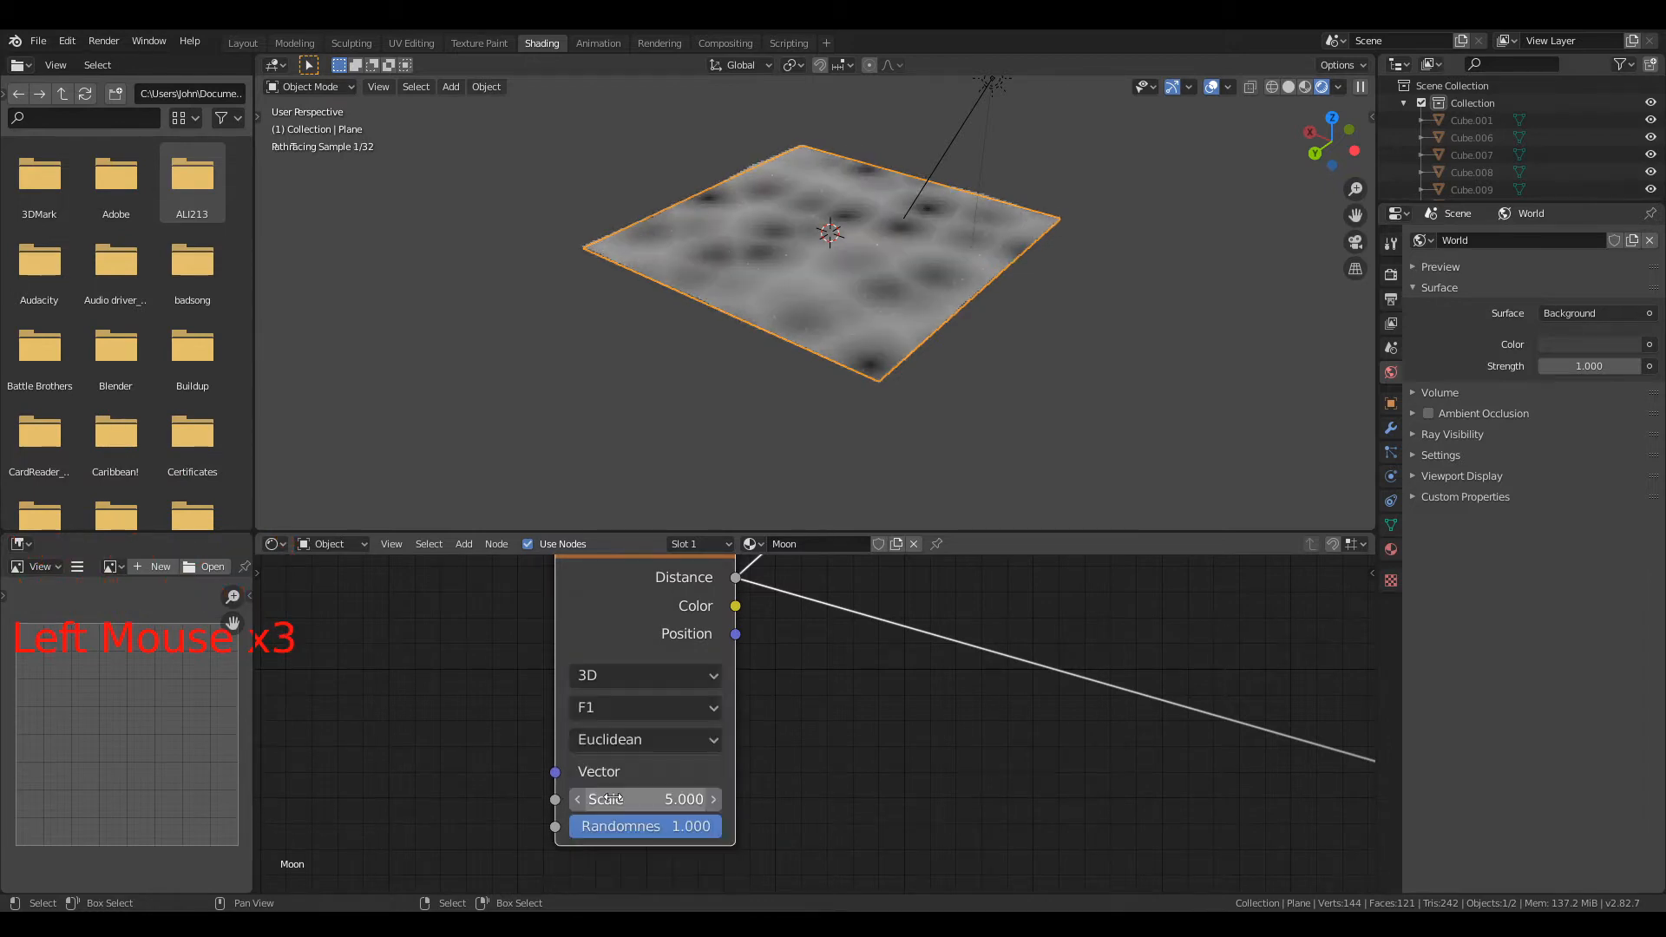
{"action": "left_click", "coordinate": [608, 675]}
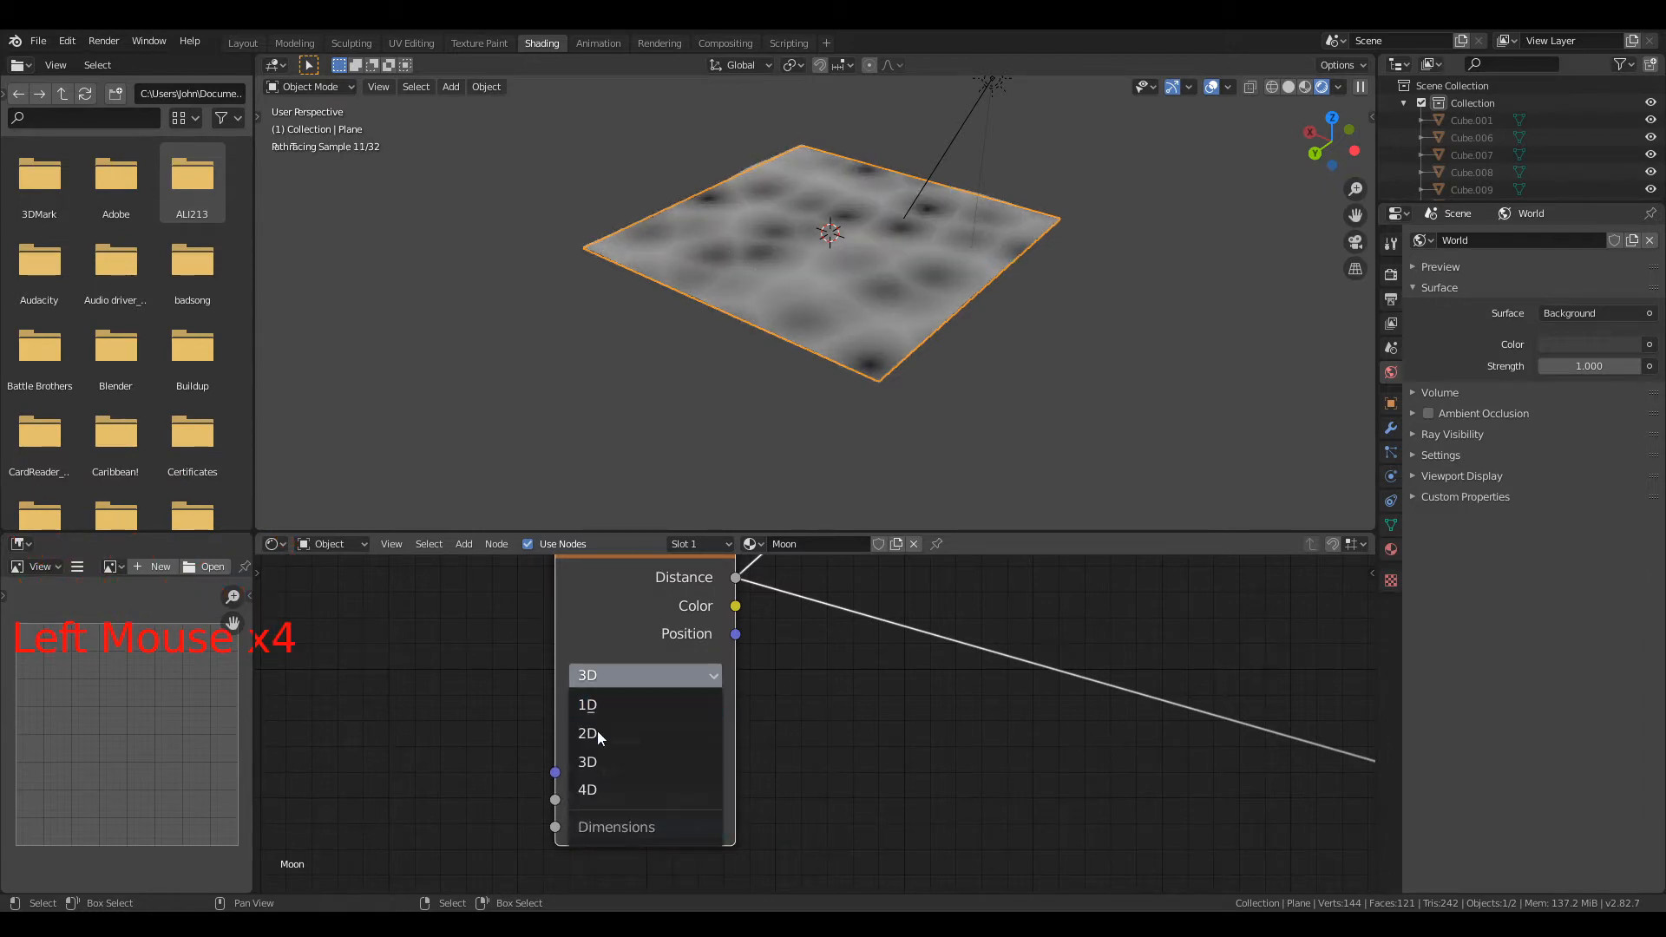
{"action": "left_click", "coordinate": [597, 733]}
Step: Set the Voronoi Texture's scale to 12.9 and try the Chebychev and Minkowski distance metrics, returning to Euclidean
{"action": "left_click", "coordinate": [641, 800]}
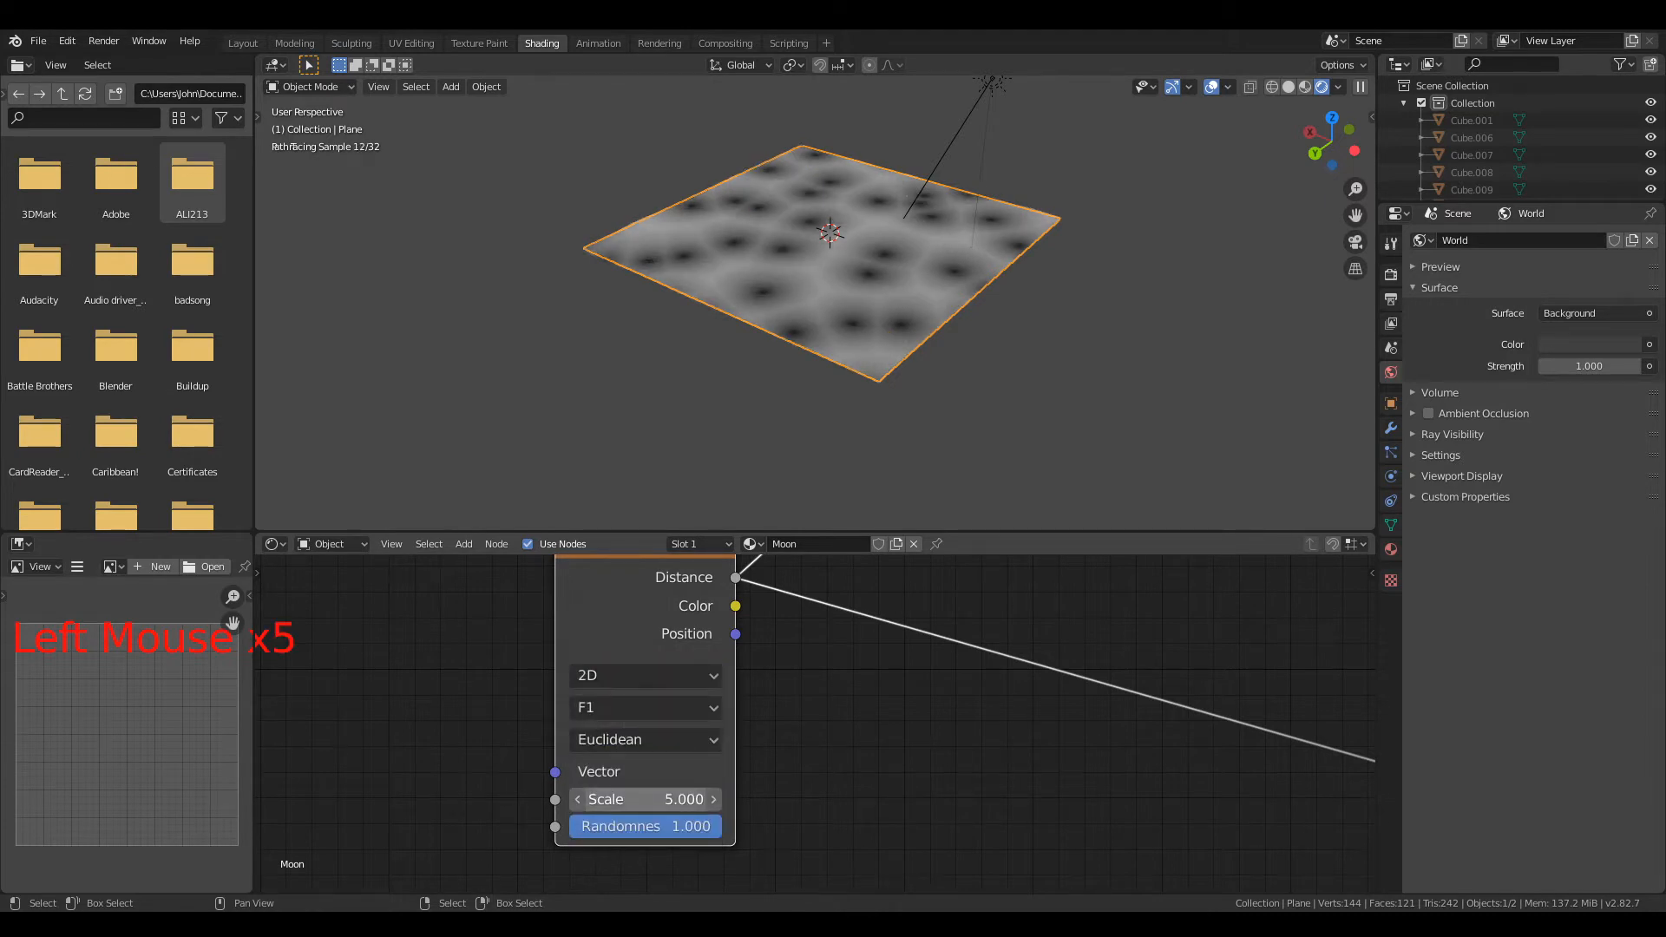
{"action": "left_click_drag", "start_coordinate": [640, 800], "coordinate": [685, 826]}
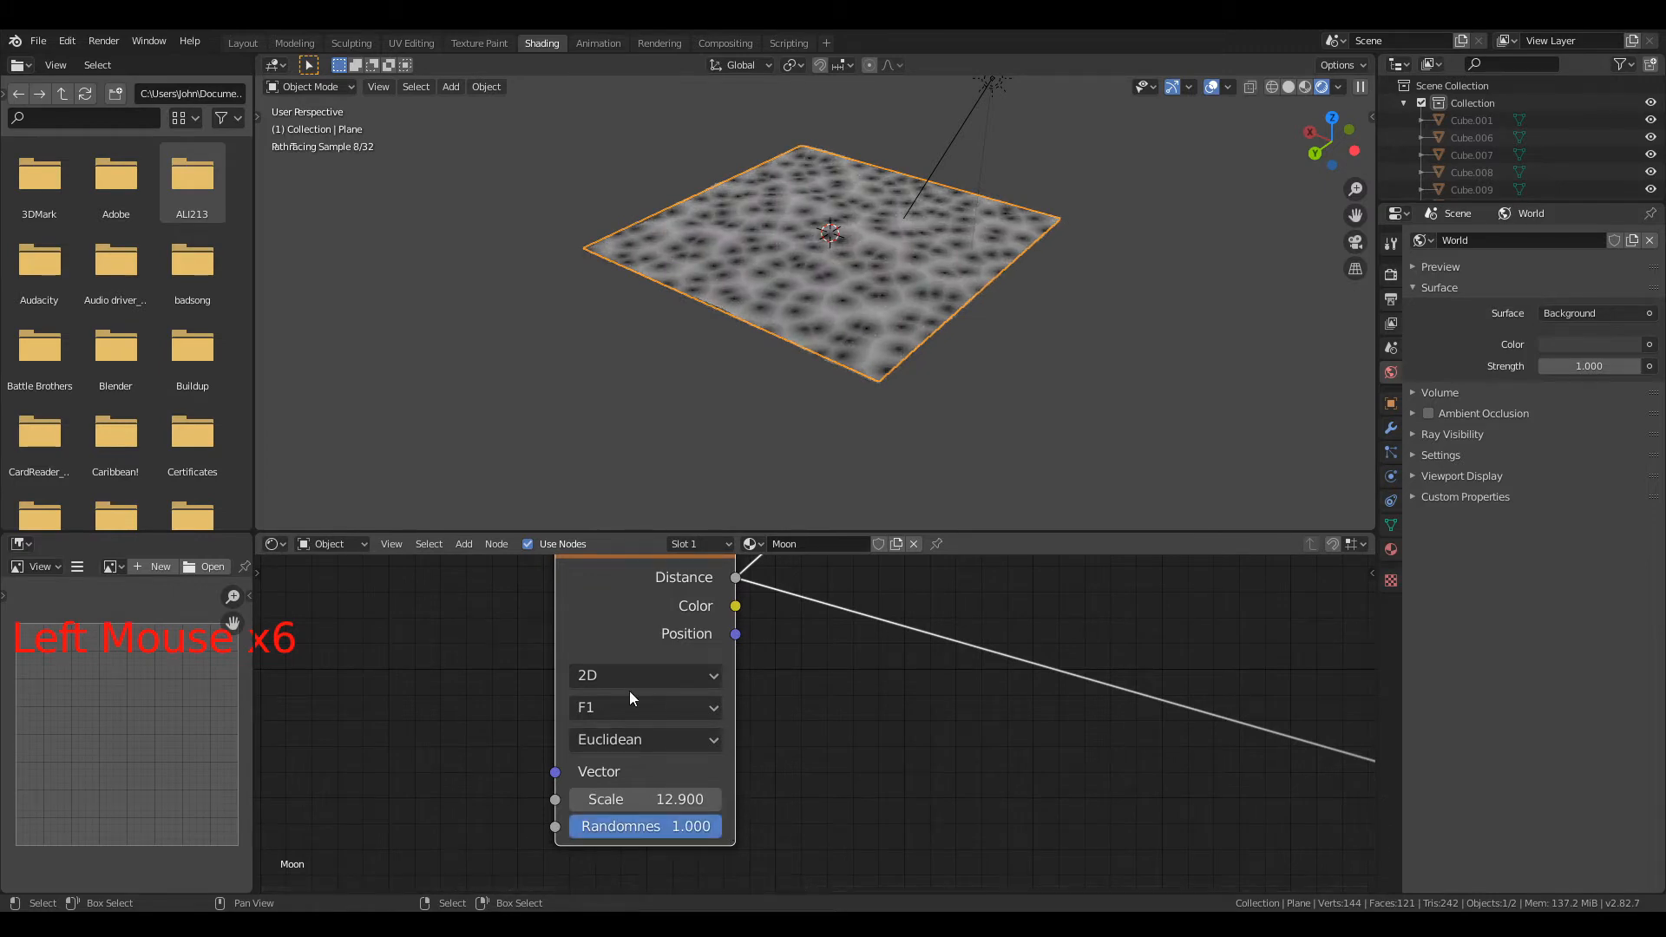
{"action": "left_click_drag", "start_coordinate": [612, 742], "coordinate": [621, 657]}
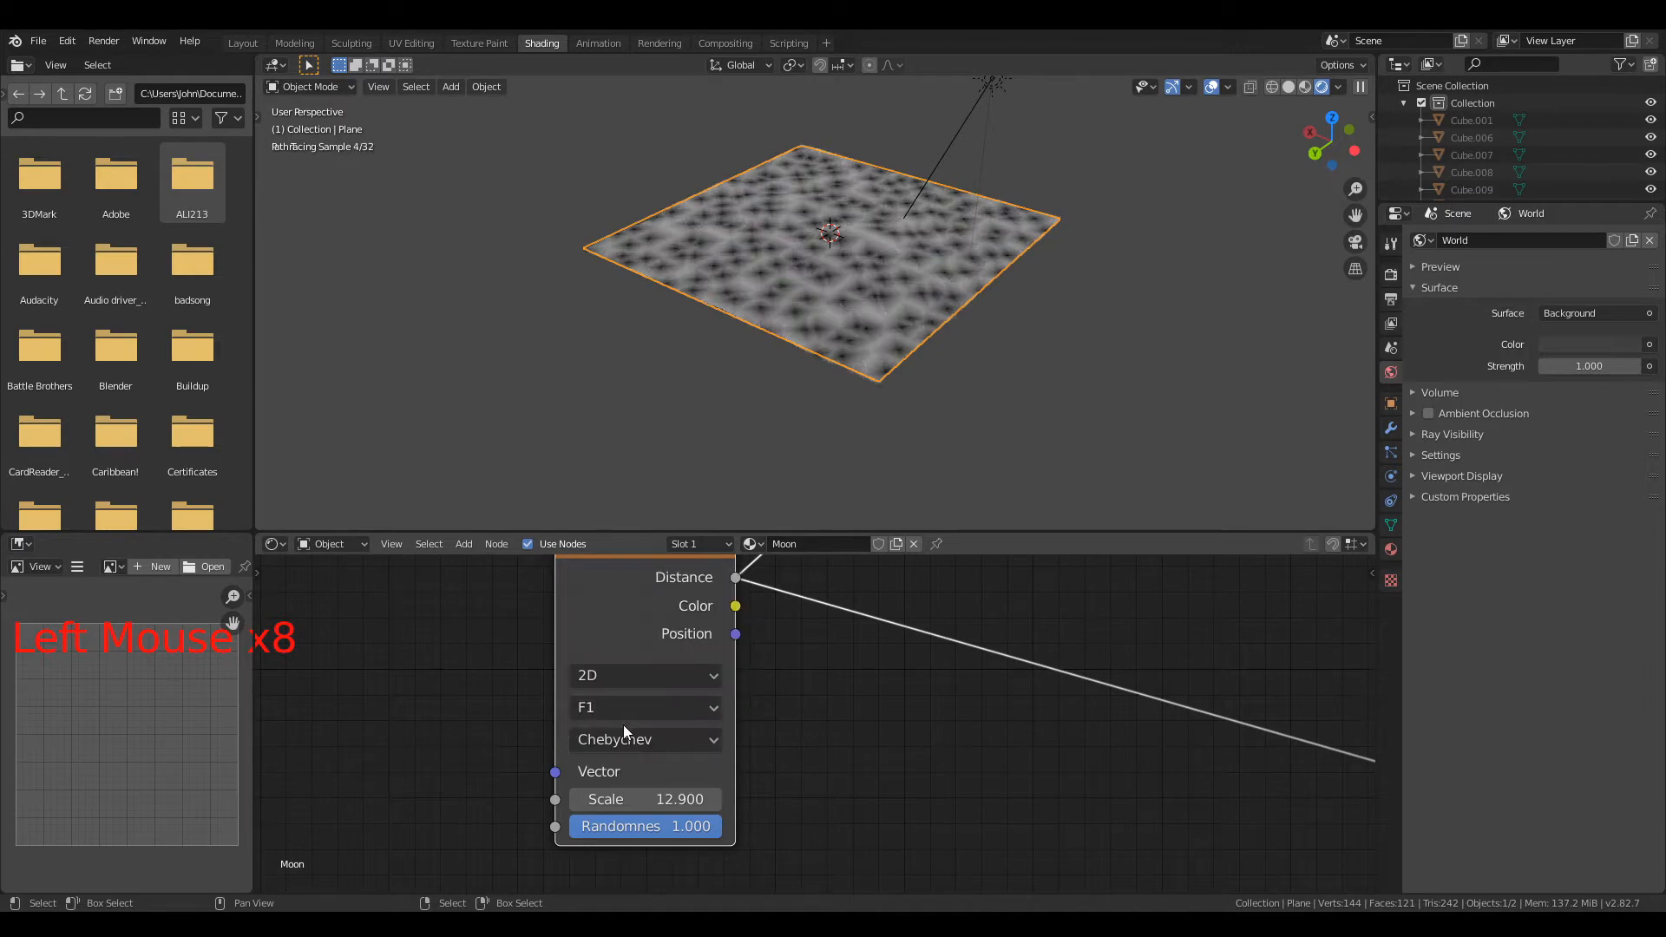
{"action": "left_click_drag", "start_coordinate": [623, 737], "coordinate": [614, 625]}
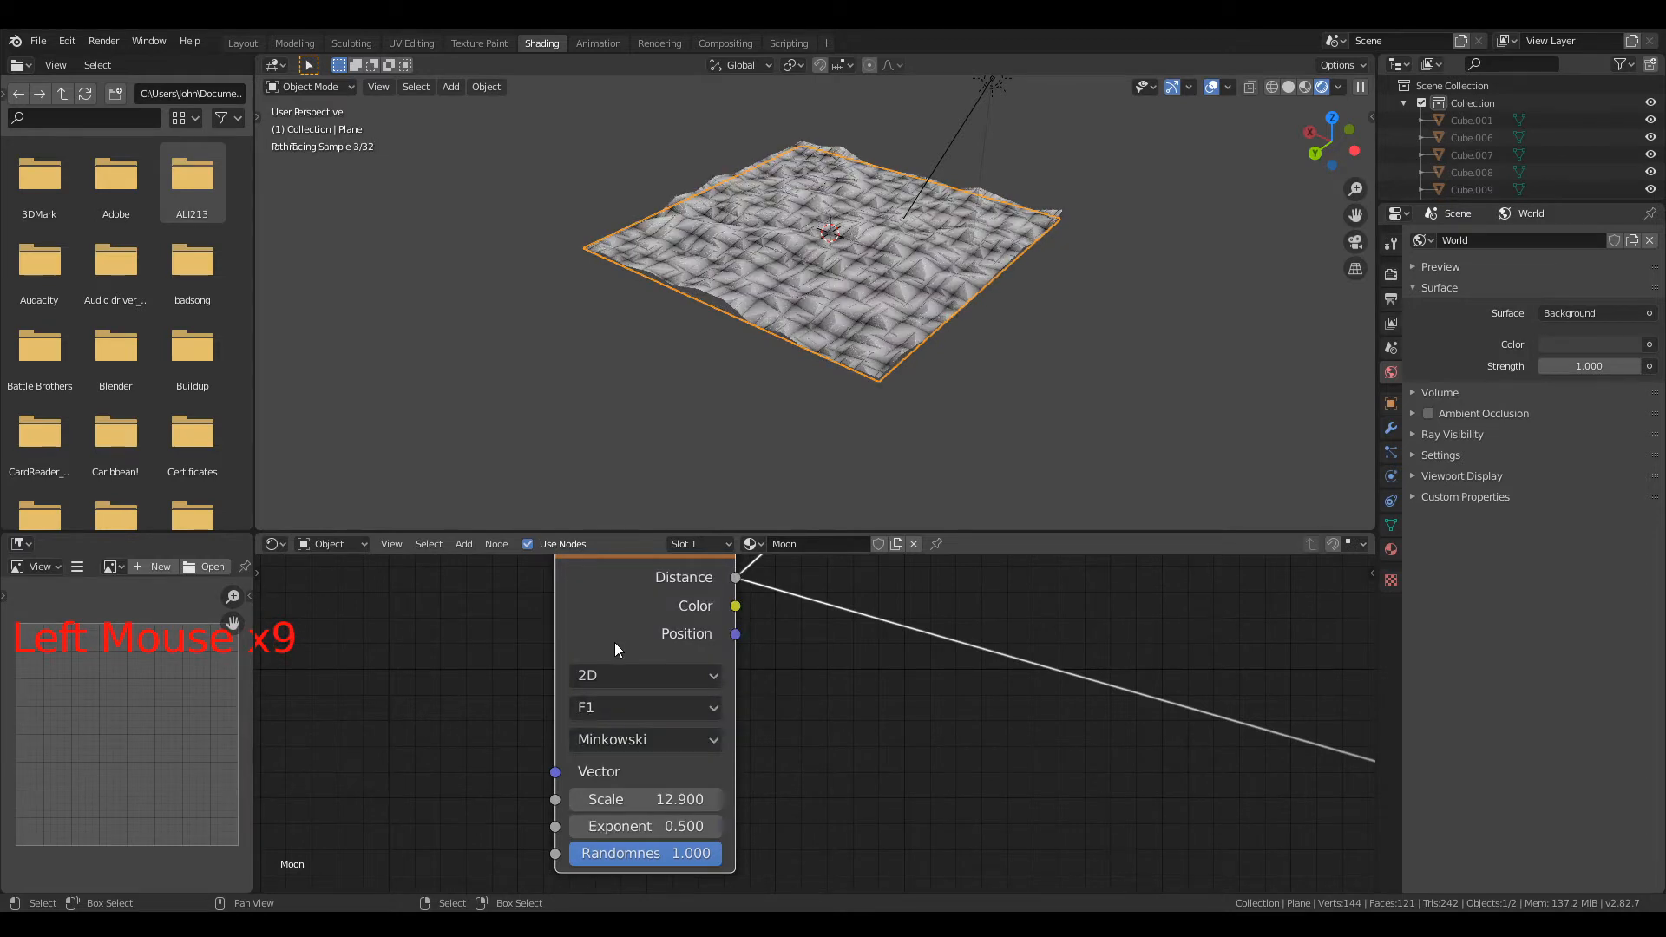
{"action": "scroll", "coordinate": [790, 337], "scroll_direction": "up", "scroll_amount": 4}
{"action": "left_click_drag", "start_coordinate": [663, 742], "coordinate": [635, 704]}
Step: Add a Subdivision Surface modifier to the plane and raise its render levels to 6
{"action": "scroll", "coordinate": [690, 429], "scroll_direction": "down", "scroll_amount": 3}
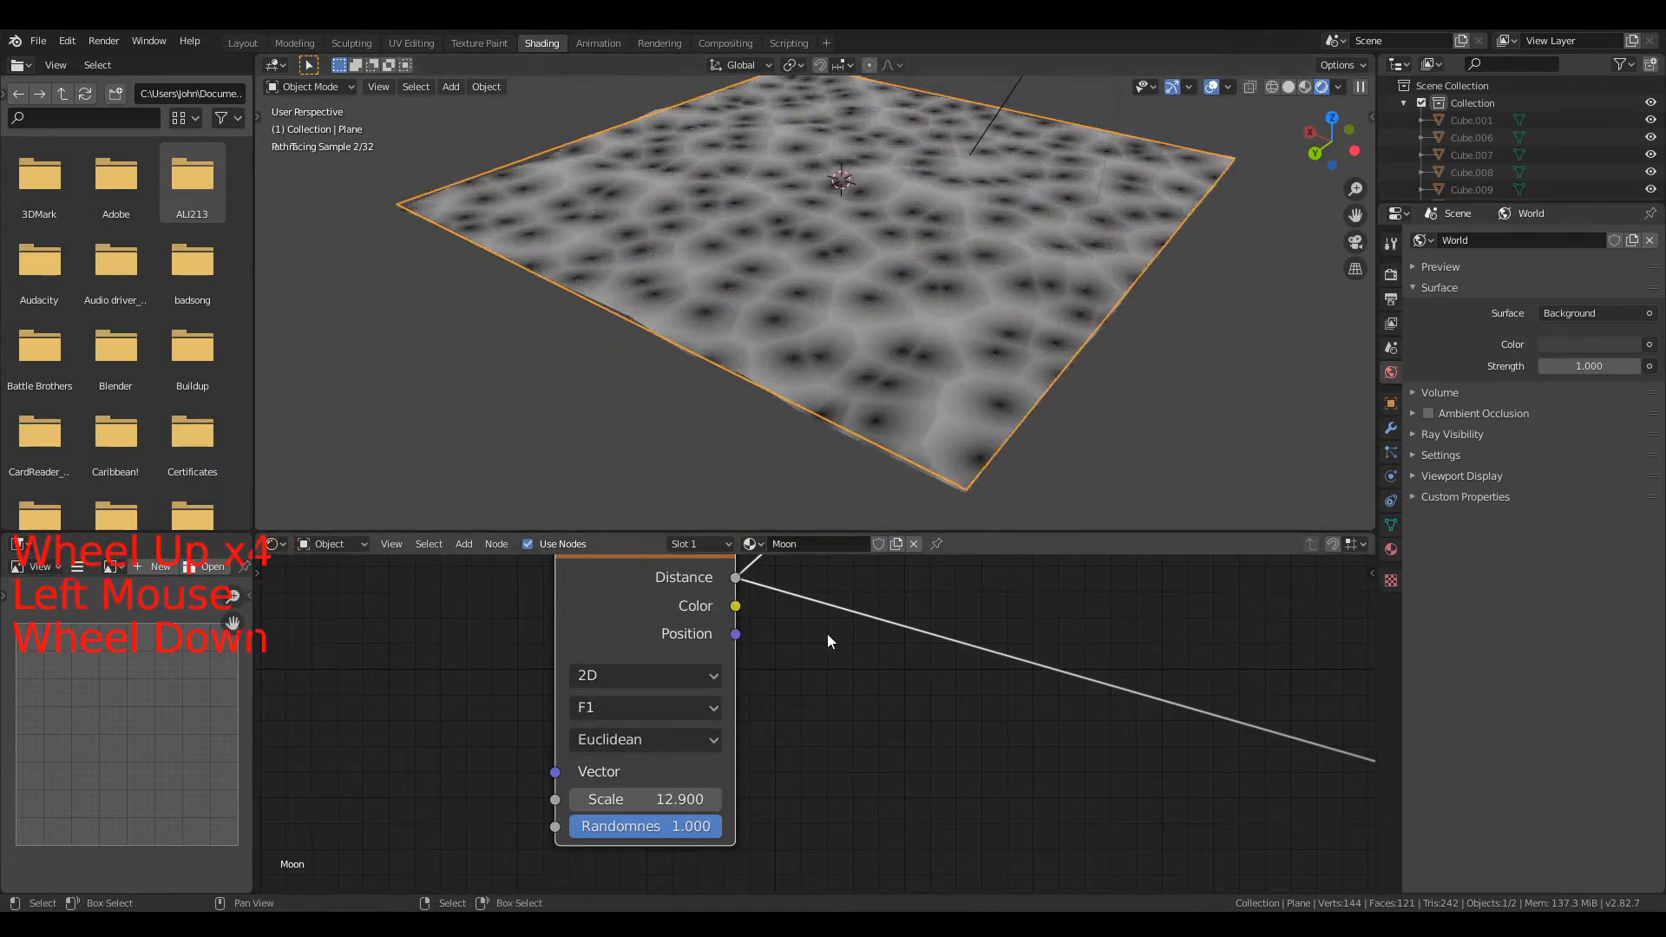
{"action": "scroll", "coordinate": [826, 633], "scroll_direction": "down", "scroll_amount": 1}
{"action": "left_click", "coordinate": [1391, 428]}
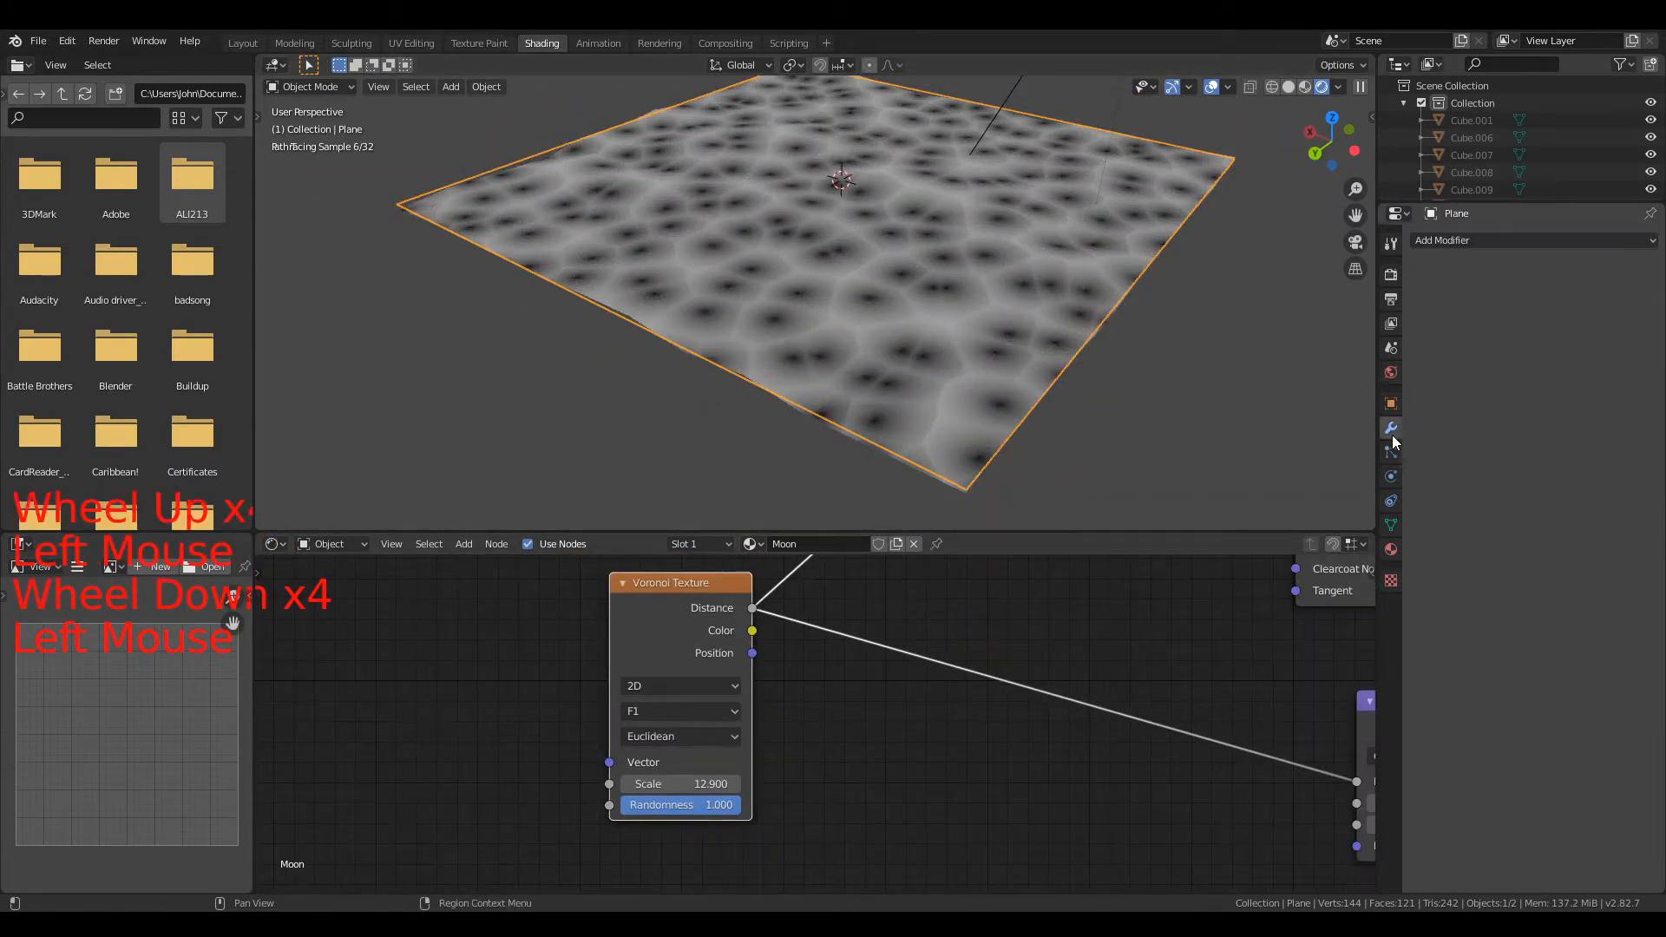
{"action": "left_click", "coordinate": [1465, 243]}
{"action": "left_click", "coordinate": [1334, 527]}
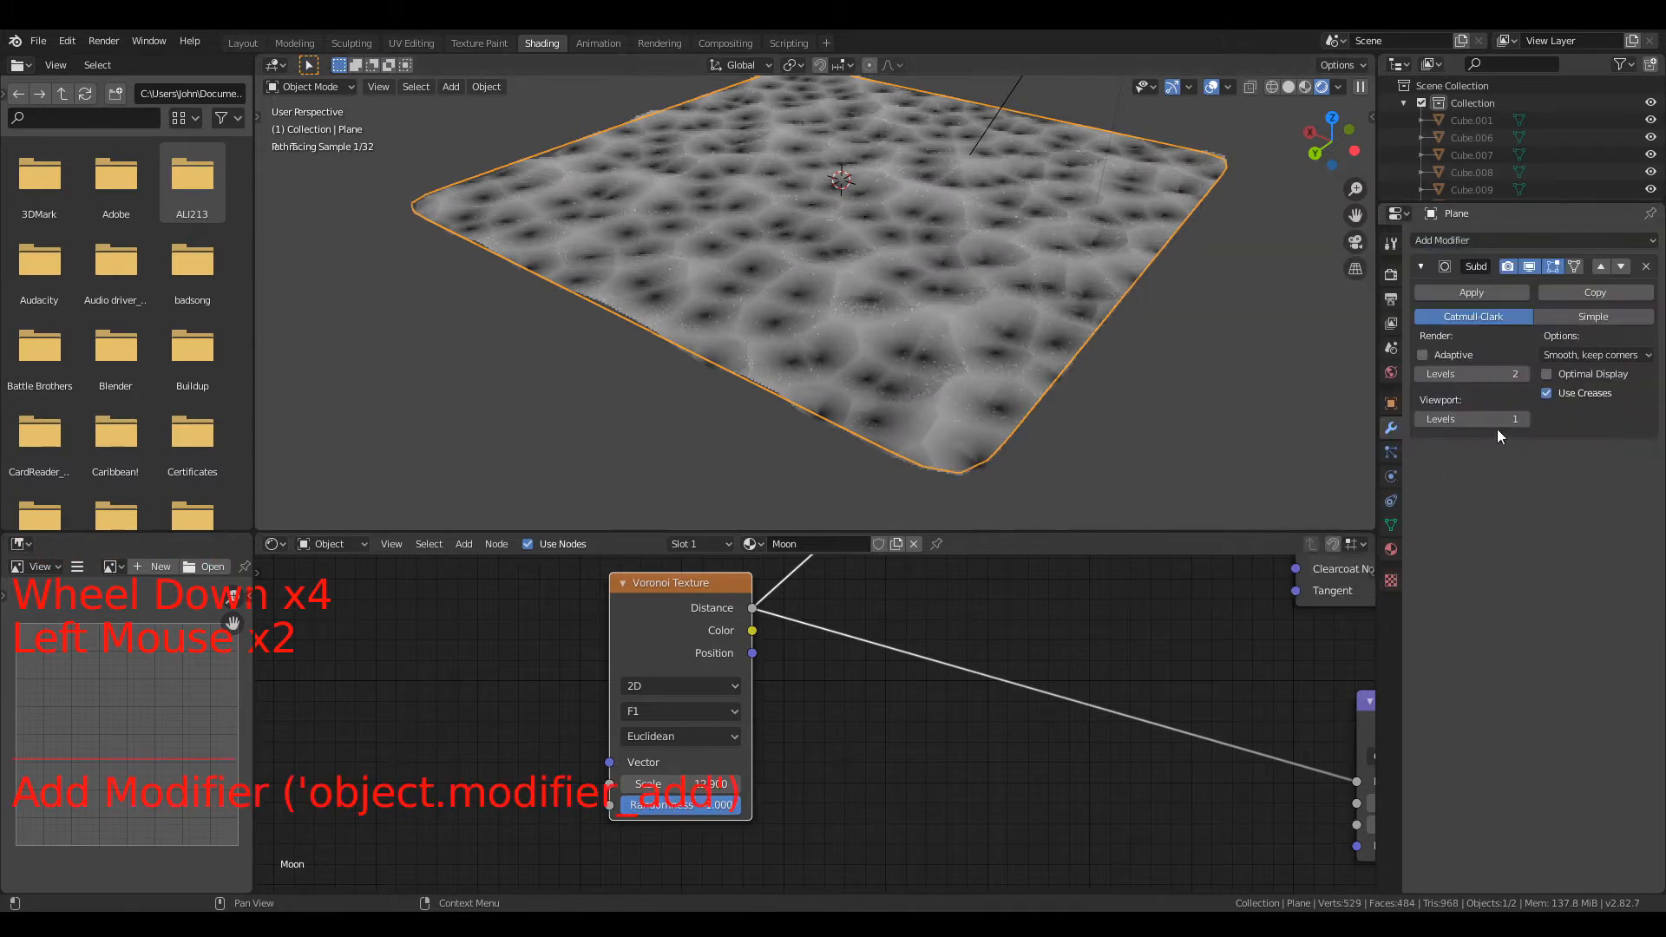
{"action": "double_click", "coordinate": [1524, 375]}
{"action": "double_click", "coordinate": [1524, 375]}
{"action": "double_click", "coordinate": [1524, 375]}
{"action": "double_click", "coordinate": [1524, 375]}
{"action": "left_click", "coordinate": [1524, 375]}
{"action": "double_click", "coordinate": [1523, 374]}
{"action": "double_click", "coordinate": [1523, 375]}
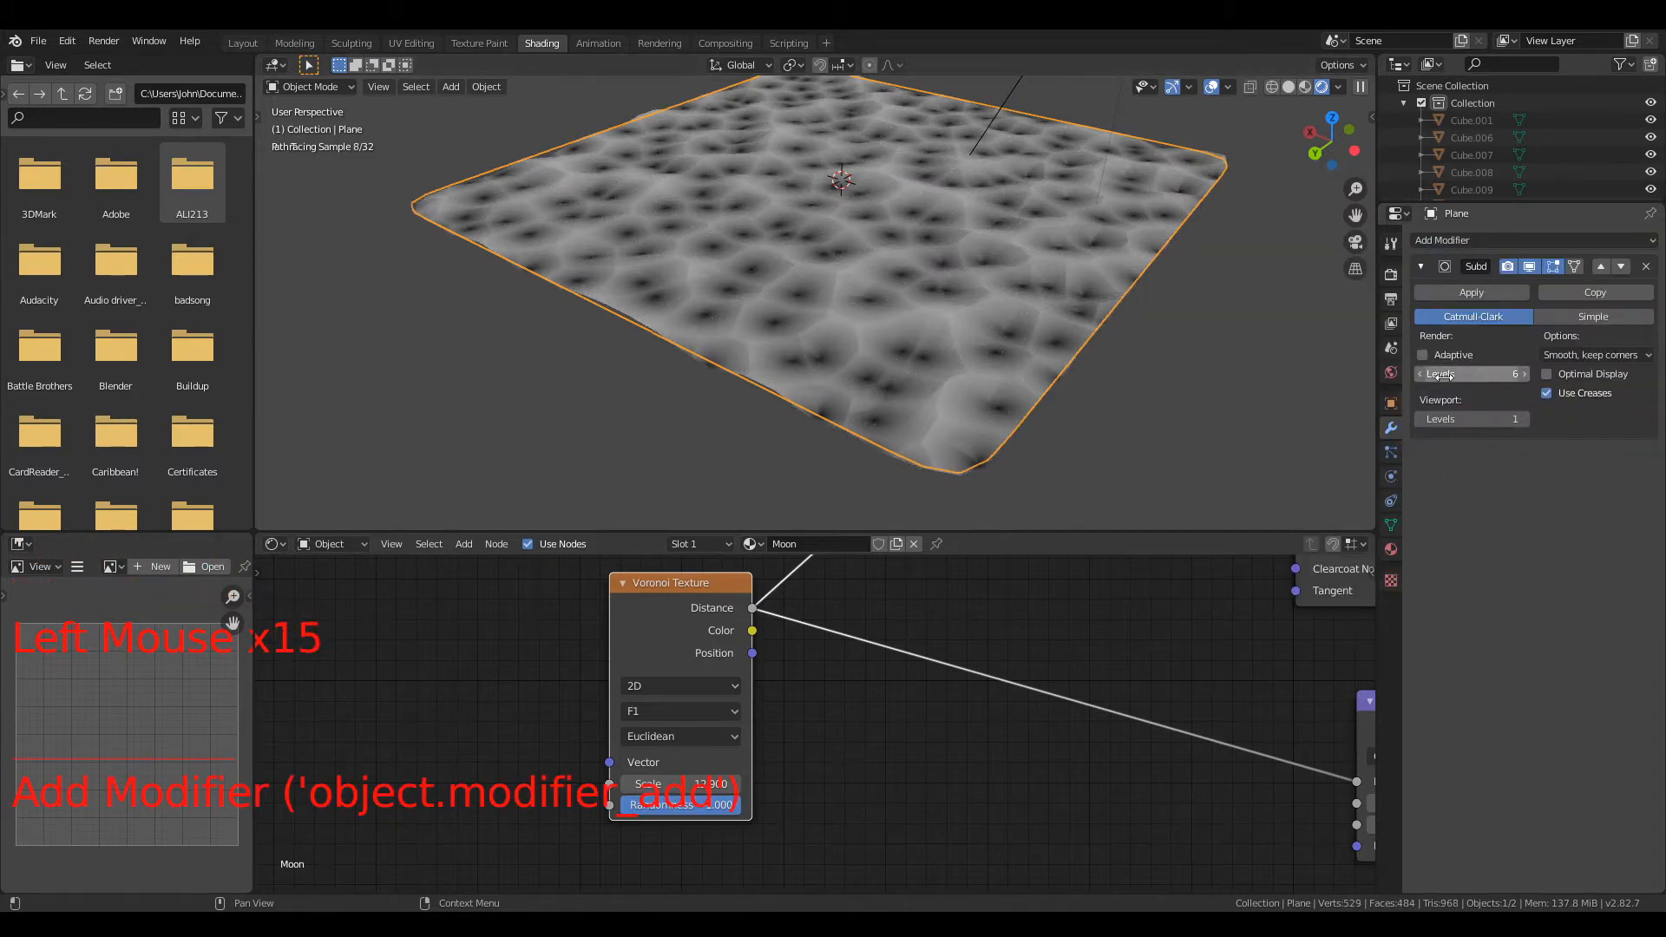
Step: Set the Voronoi Texture's scale to 8.6 for larger craters and check the displaced plane up close
{"action": "middle_click_drag", "start_coordinate": [909, 344], "coordinate": [960, 351]}
{"action": "scroll", "coordinate": [944, 341], "scroll_direction": "up", "scroll_amount": 4}
{"action": "scroll", "coordinate": [961, 306], "scroll_direction": "down", "scroll_amount": 3}
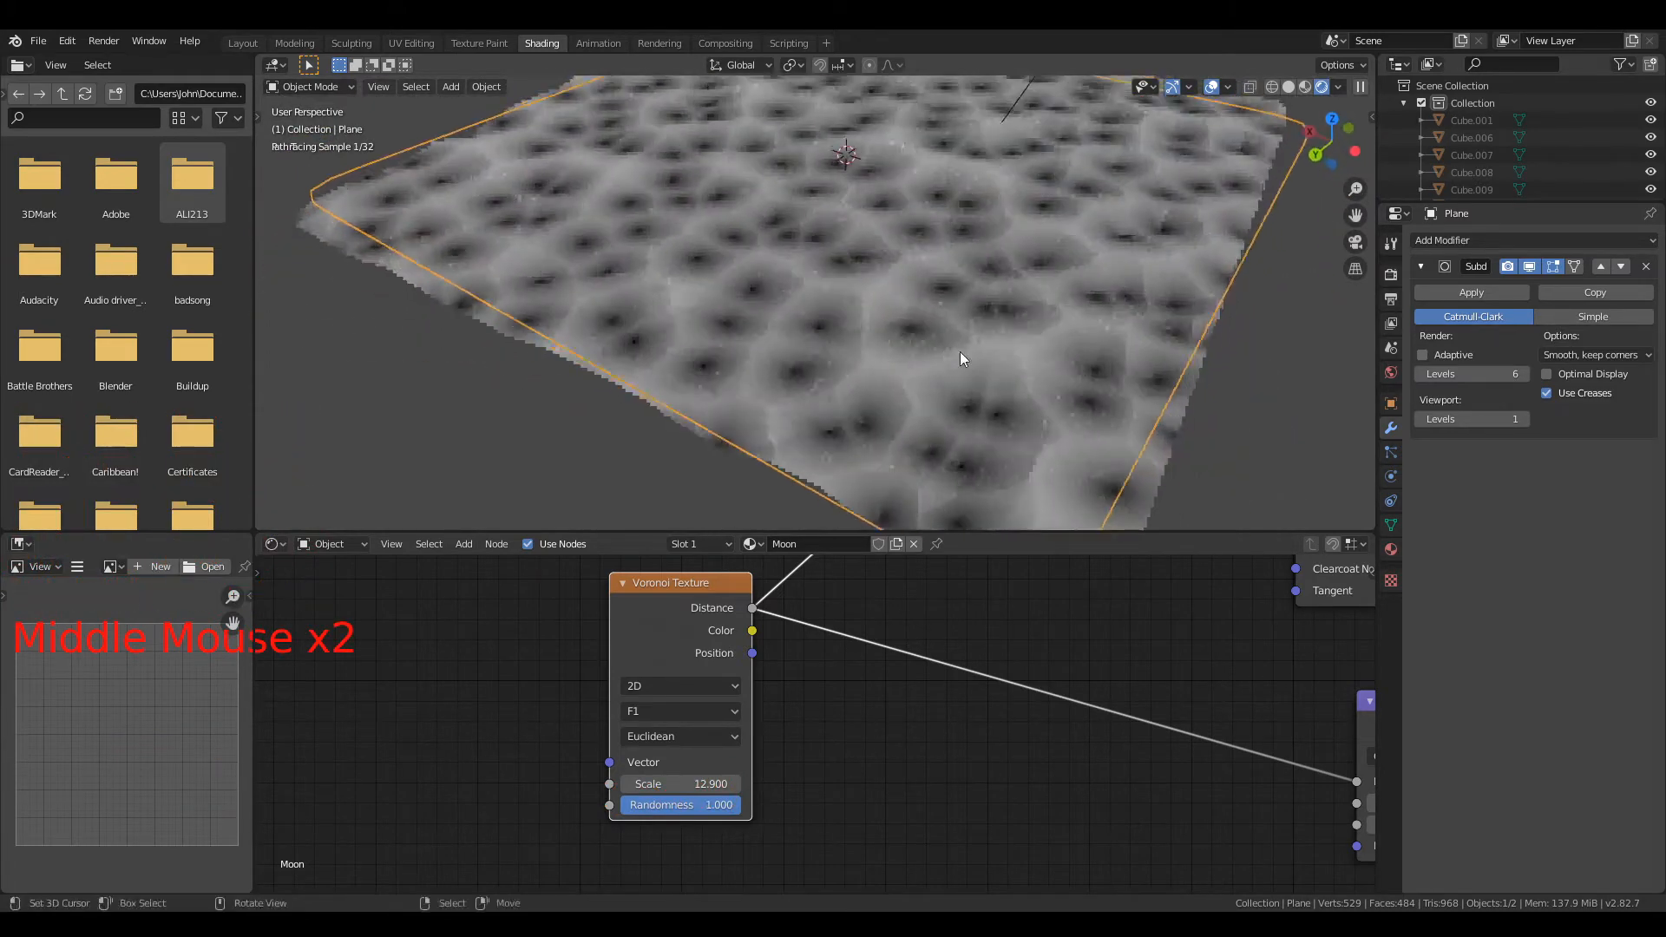
{"action": "left_click_drag", "start_coordinate": [686, 784], "coordinate": [639, 783]}
{"action": "scroll", "coordinate": [925, 378], "scroll_direction": "down", "scroll_amount": 6}
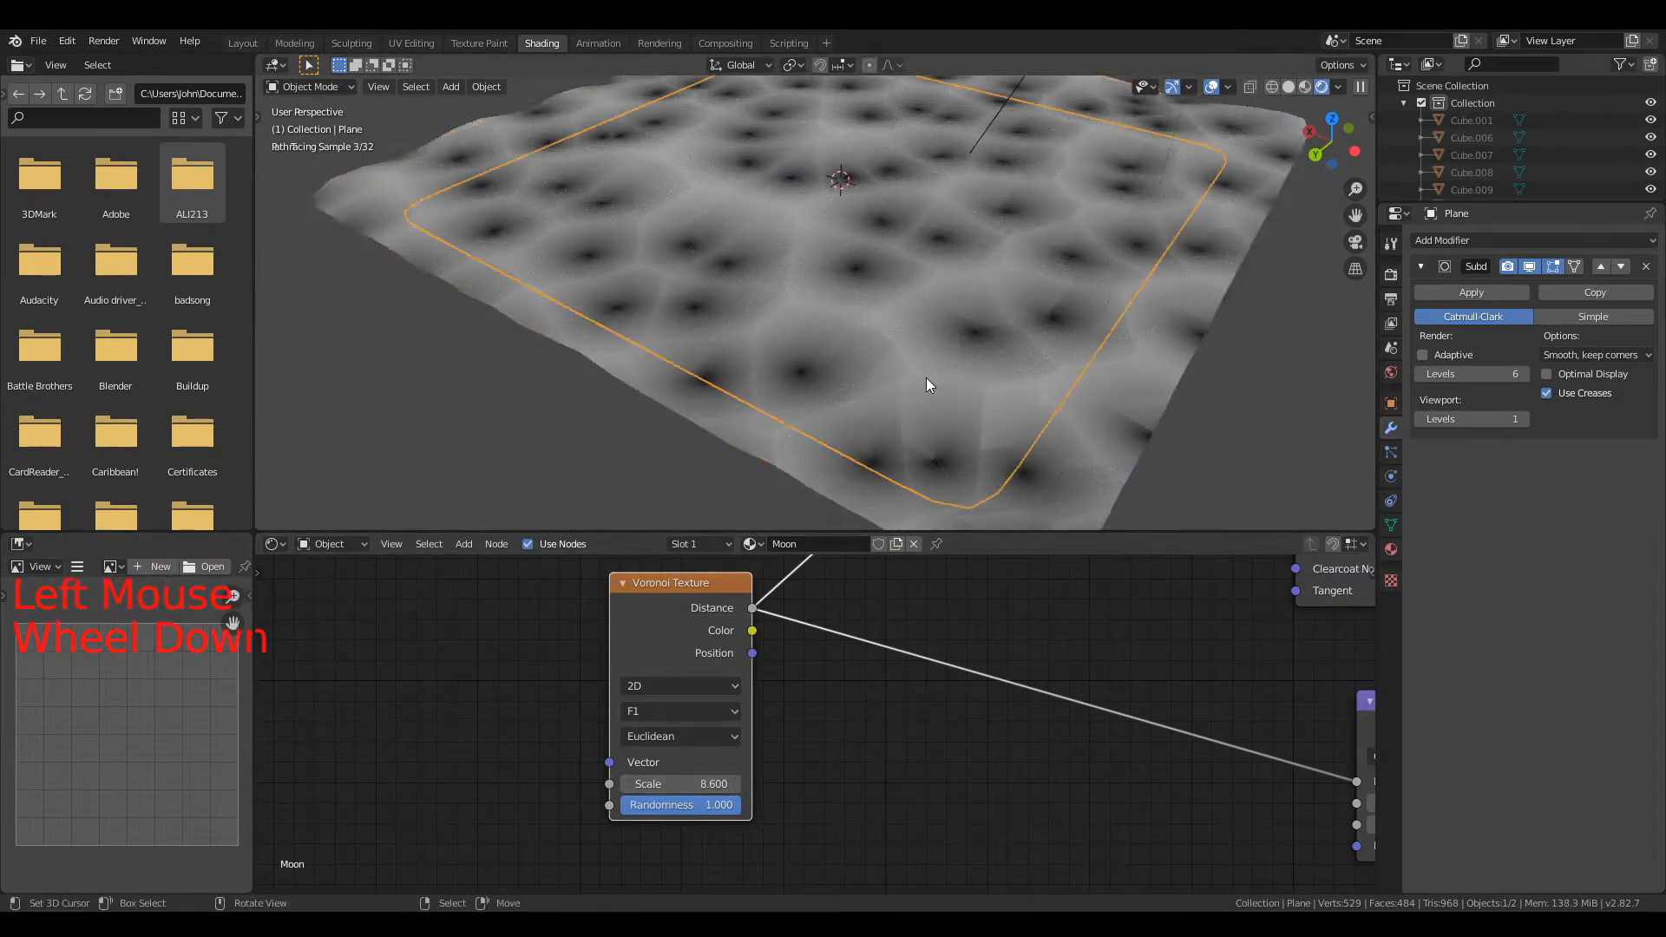
{"action": "scroll", "coordinate": [818, 319], "scroll_direction": "up", "scroll_amount": 5}
Step: Move the Voronoi Texture node aside and insert a ColorRamp node into its link to Base Color
{"action": "middle_click_drag", "start_coordinate": [968, 634], "coordinate": [747, 834]}
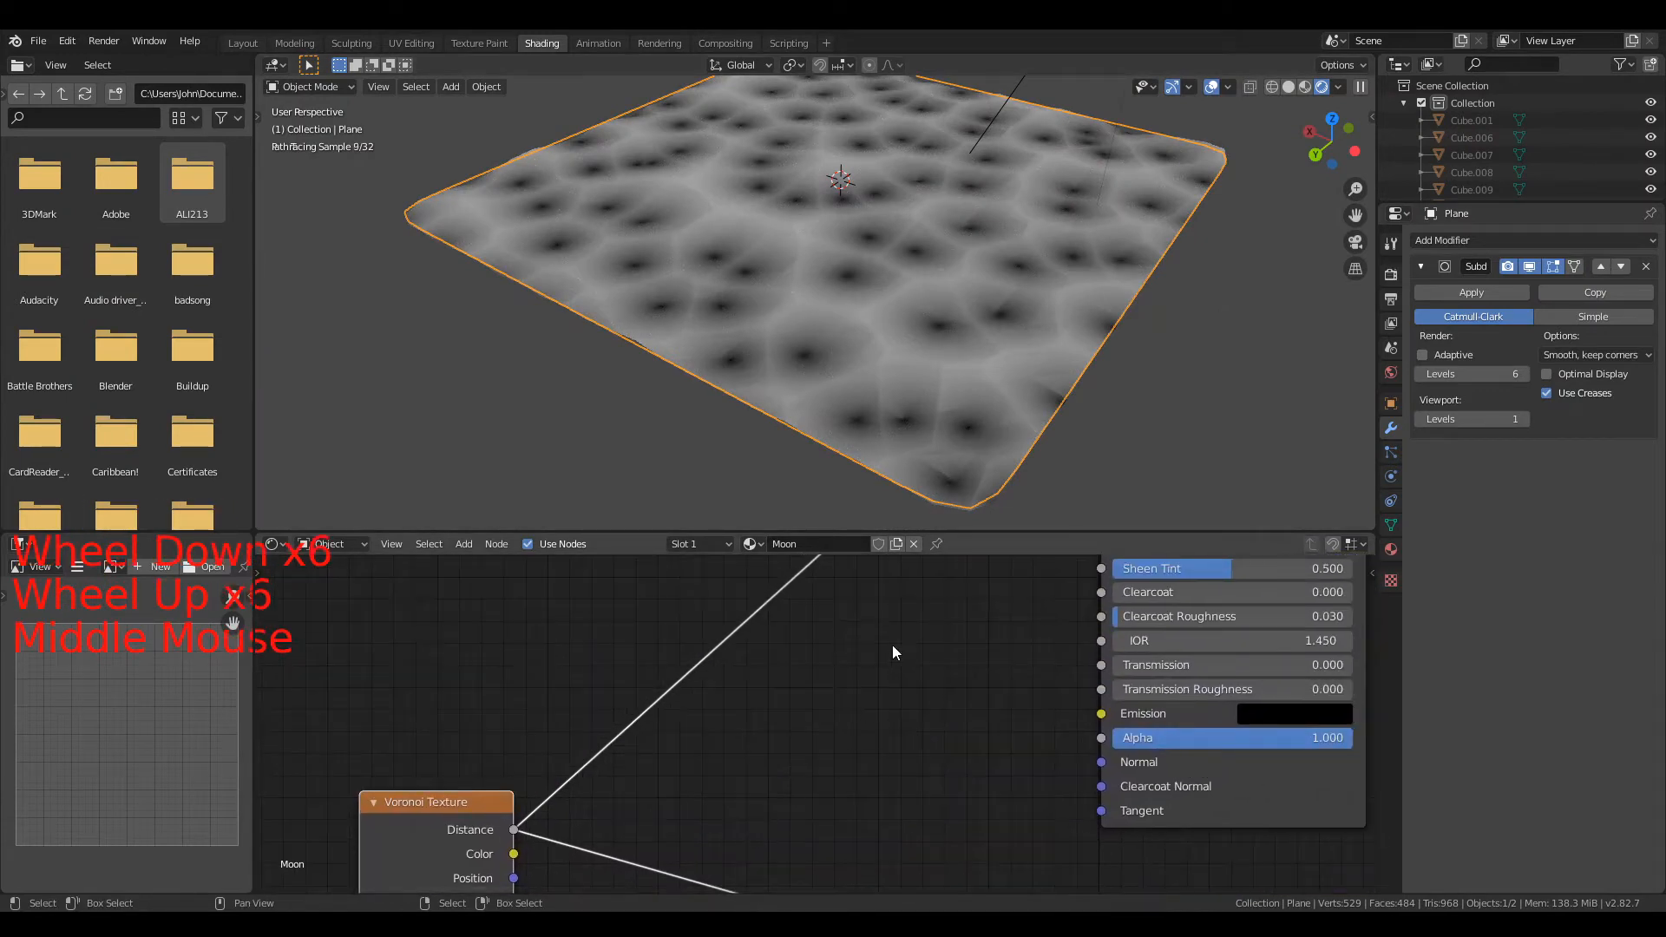
{"action": "scroll", "coordinate": [892, 643], "scroll_direction": "down", "scroll_amount": 6}
{"action": "scroll", "coordinate": [762, 701], "scroll_direction": "up", "scroll_amount": 1}
{"action": "middle_click_drag", "start_coordinate": [583, 786], "coordinate": [748, 665]}
{"action": "left_click_drag", "start_coordinate": [748, 664], "coordinate": [602, 679]}
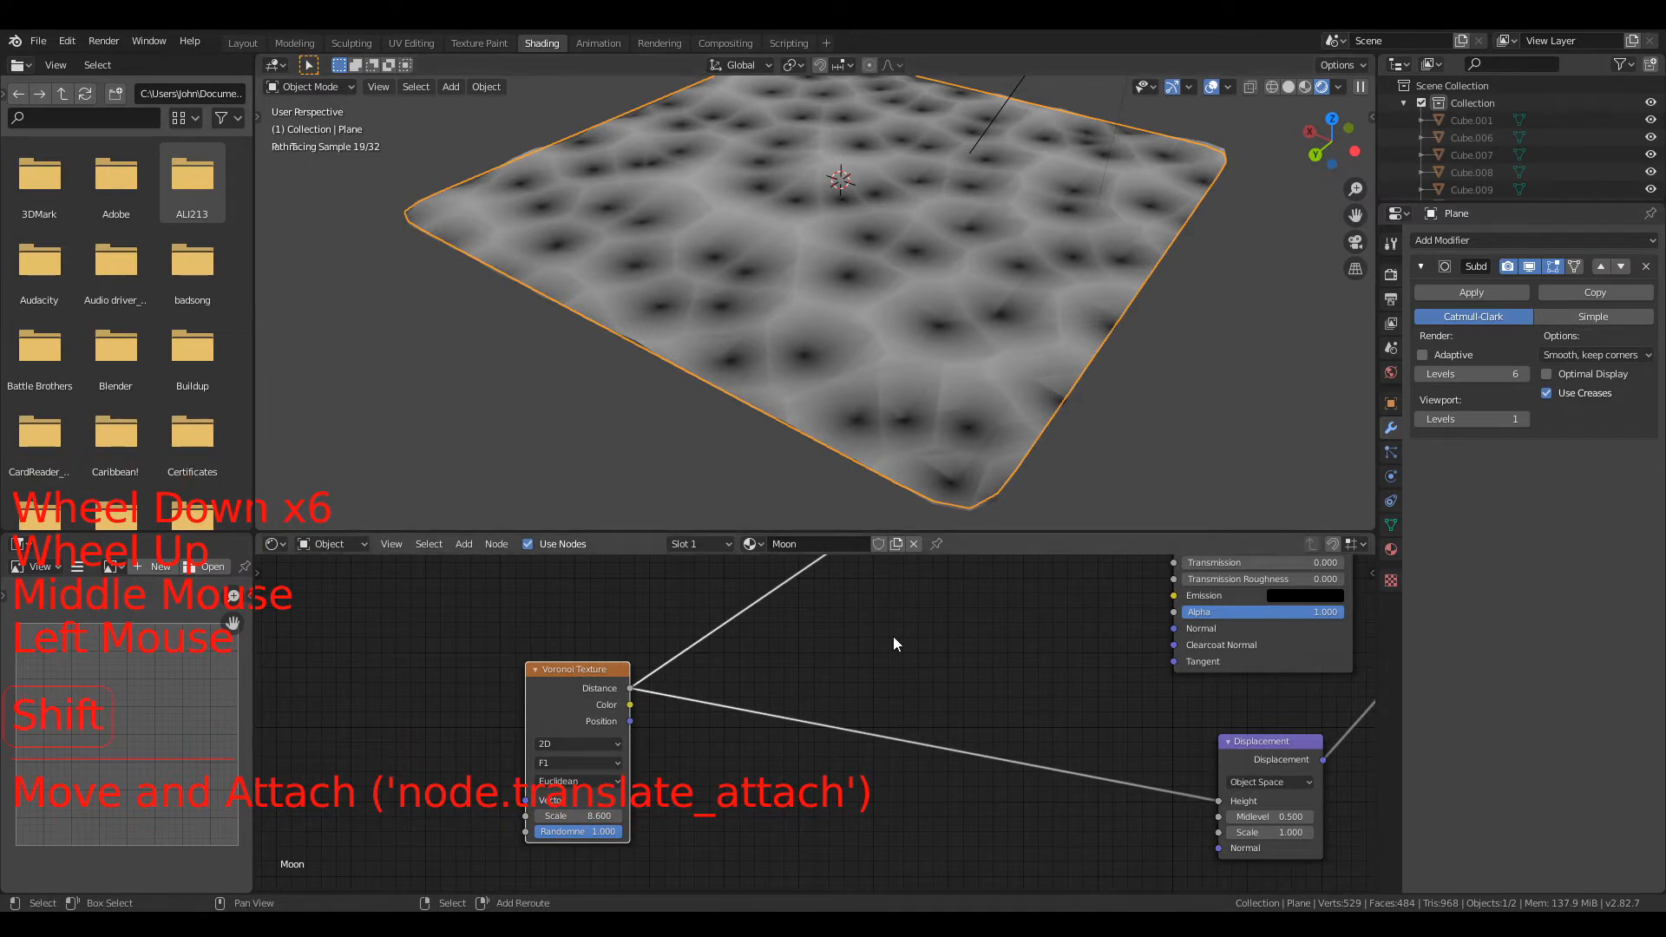
{"action": "key", "text": "shift+a"}
{"action": "type", "text": "ram"}
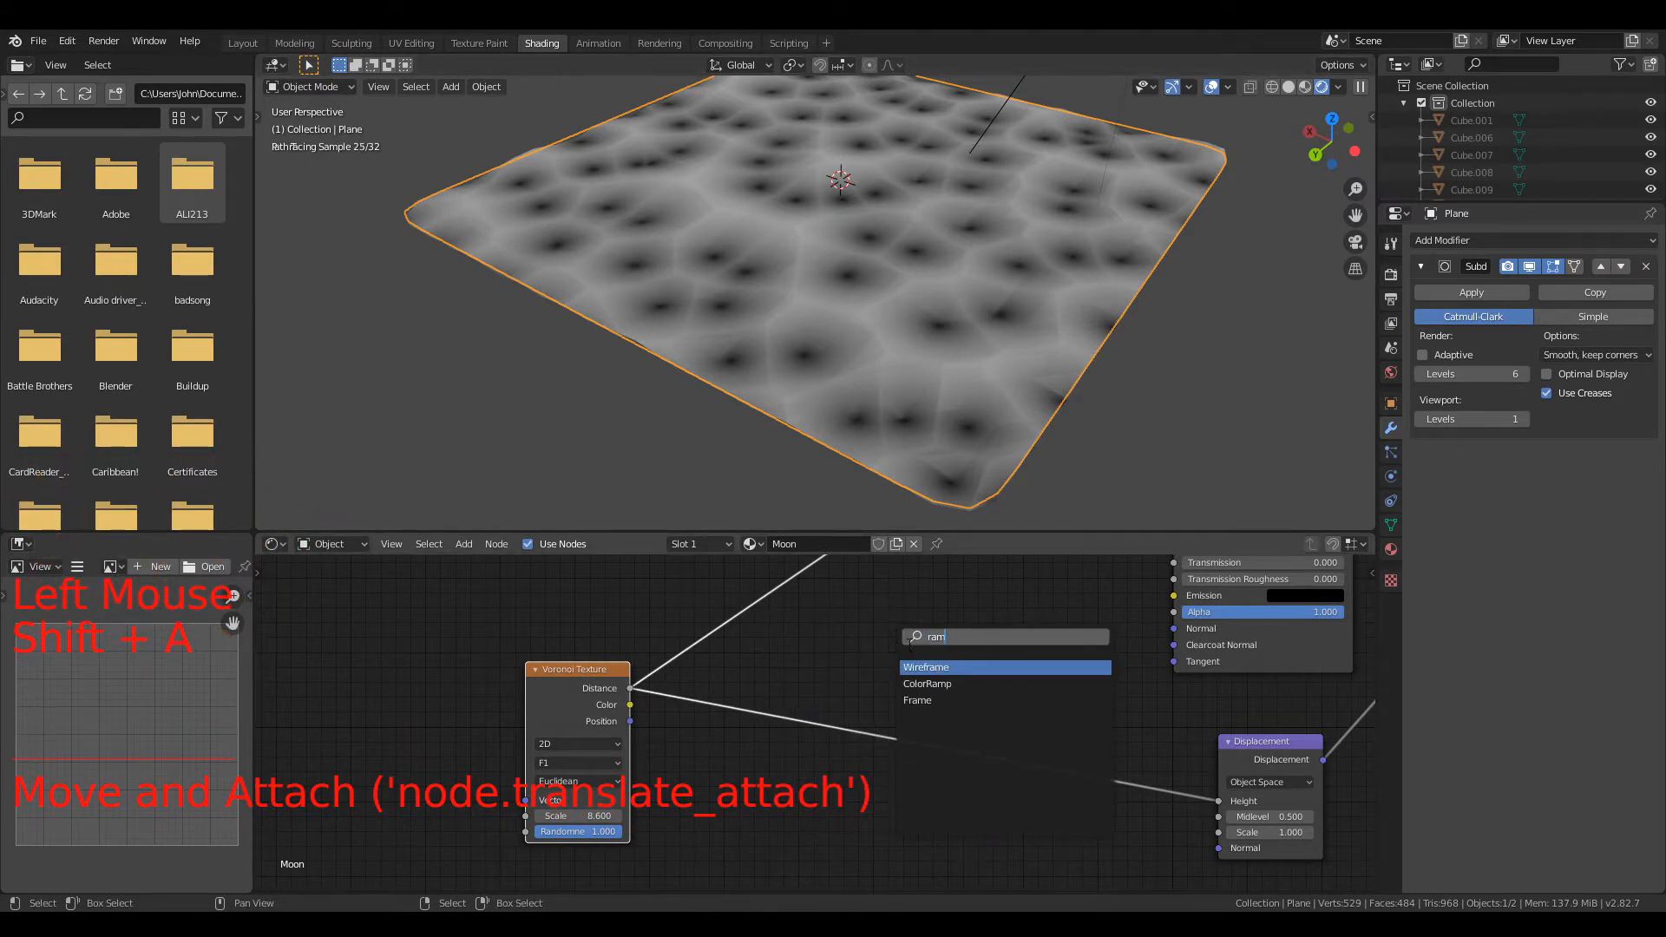
{"action": "key", "text": "Down"}
{"action": "key", "text": "Return"}
{"action": "left_click", "coordinate": [735, 882]}
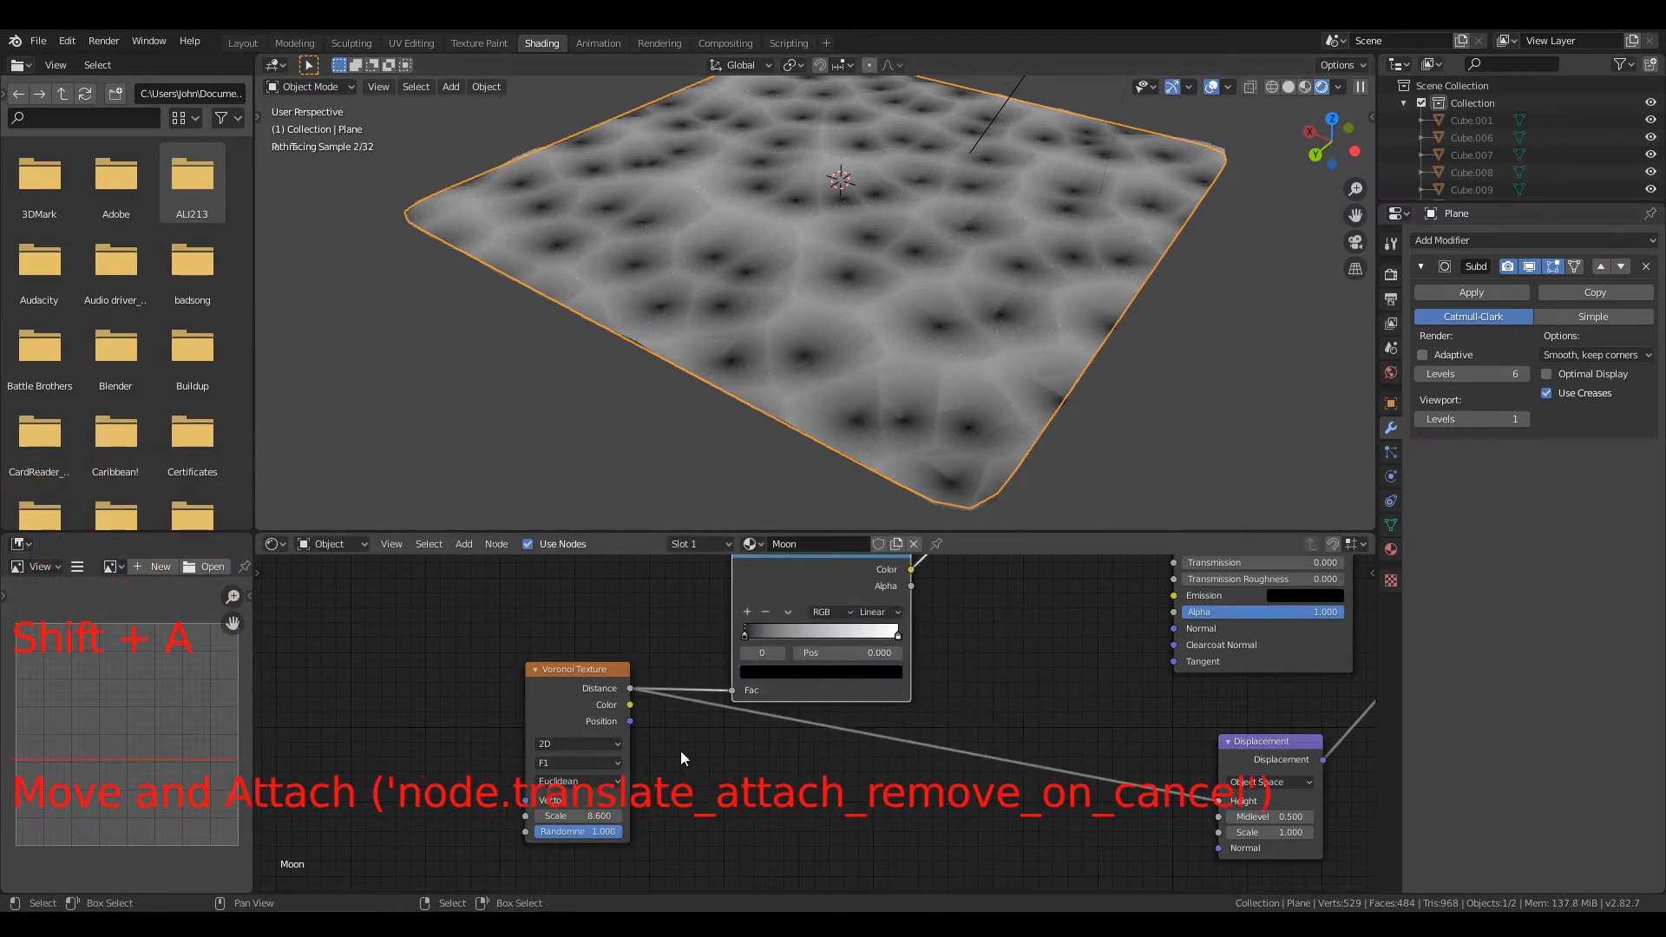
Step: Link the Voronoi Distance to the ColorRamp's Fac and its Alpha output to the Displacement Height, and reposition the ColorRamp between them
{"action": "left_click_drag", "start_coordinate": [630, 688], "coordinate": [732, 690]}
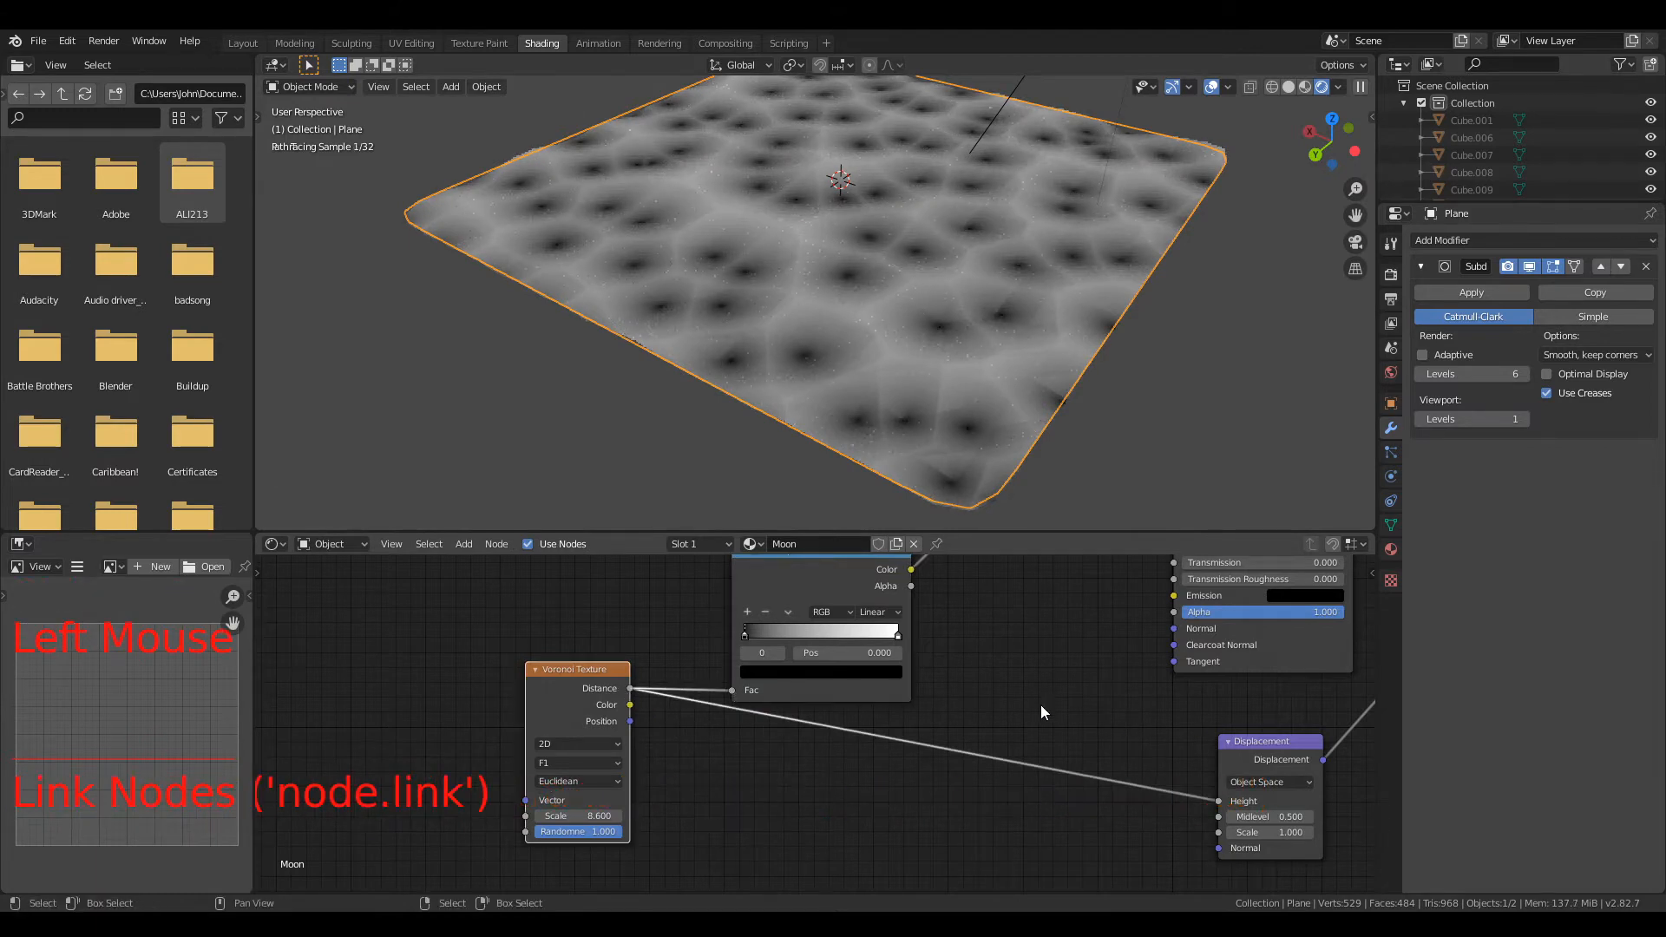
{"action": "left_click_drag", "start_coordinate": [911, 586], "coordinate": [1220, 801]}
{"action": "left_click_drag", "start_coordinate": [794, 669], "coordinate": [819, 674]}
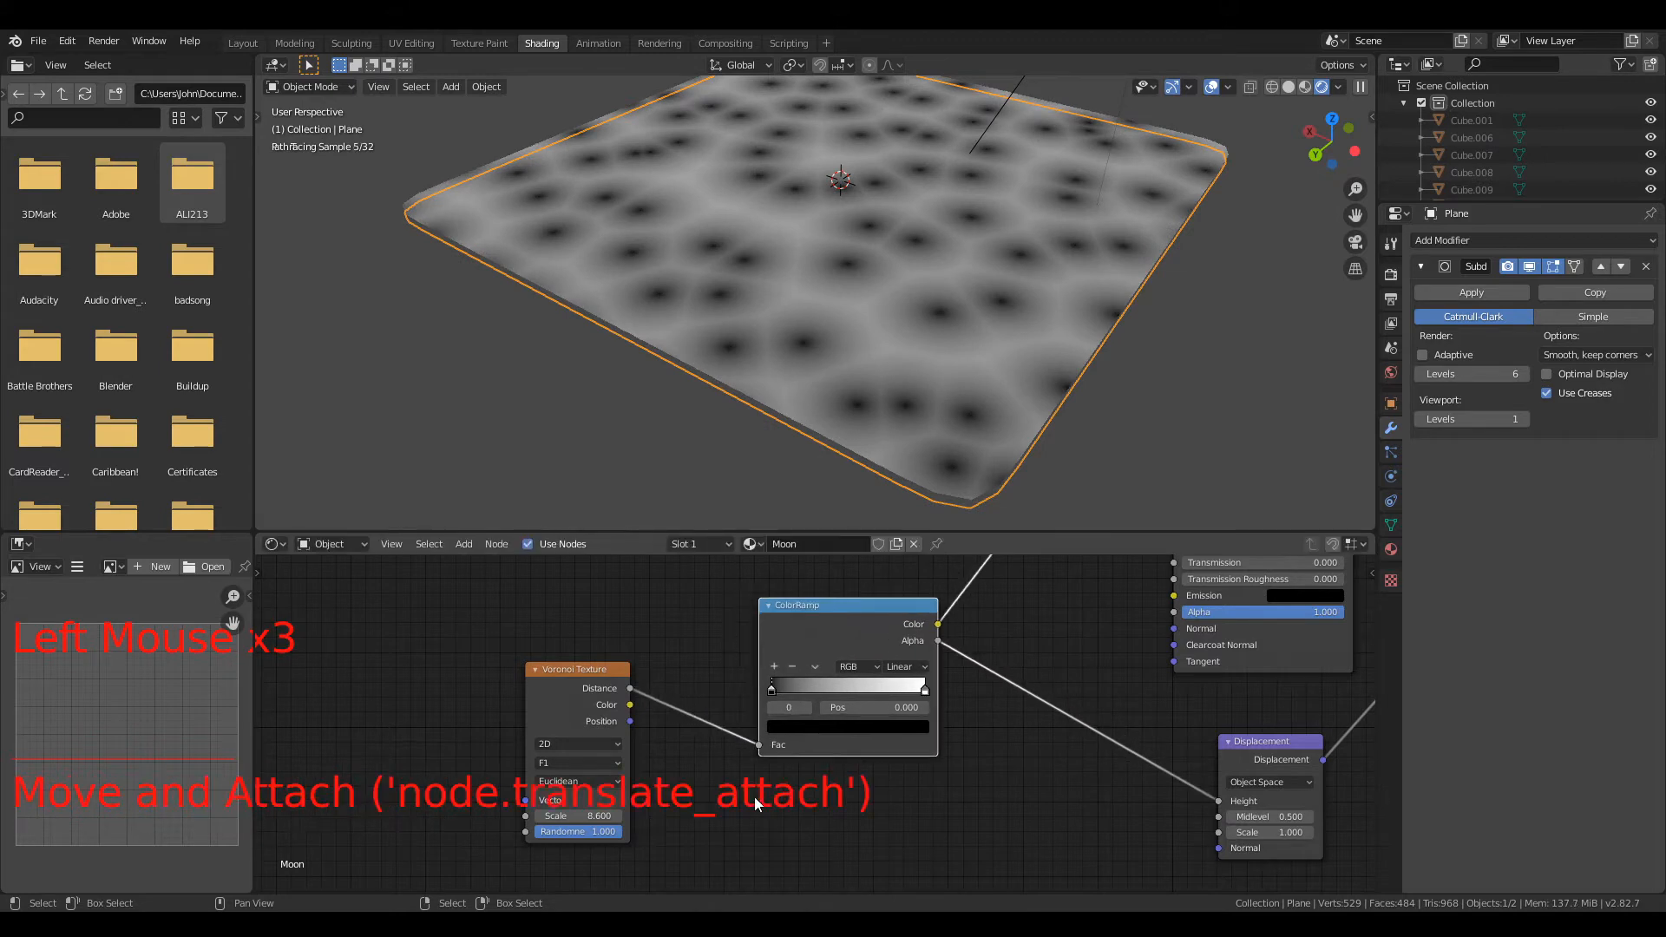
Step: Set the ColorRamp interpolation to Ease, pull the white stop inward and move the black stop to 0.286
{"action": "scroll", "coordinate": [777, 752], "scroll_direction": "up", "scroll_amount": 1}
{"action": "middle_click_drag", "start_coordinate": [753, 796], "coordinate": [616, 845]}
{"action": "scroll", "coordinate": [777, 752], "scroll_direction": "up", "scroll_amount": 5}
{"action": "scroll", "coordinate": [616, 845], "scroll_direction": "up", "scroll_amount": 3}
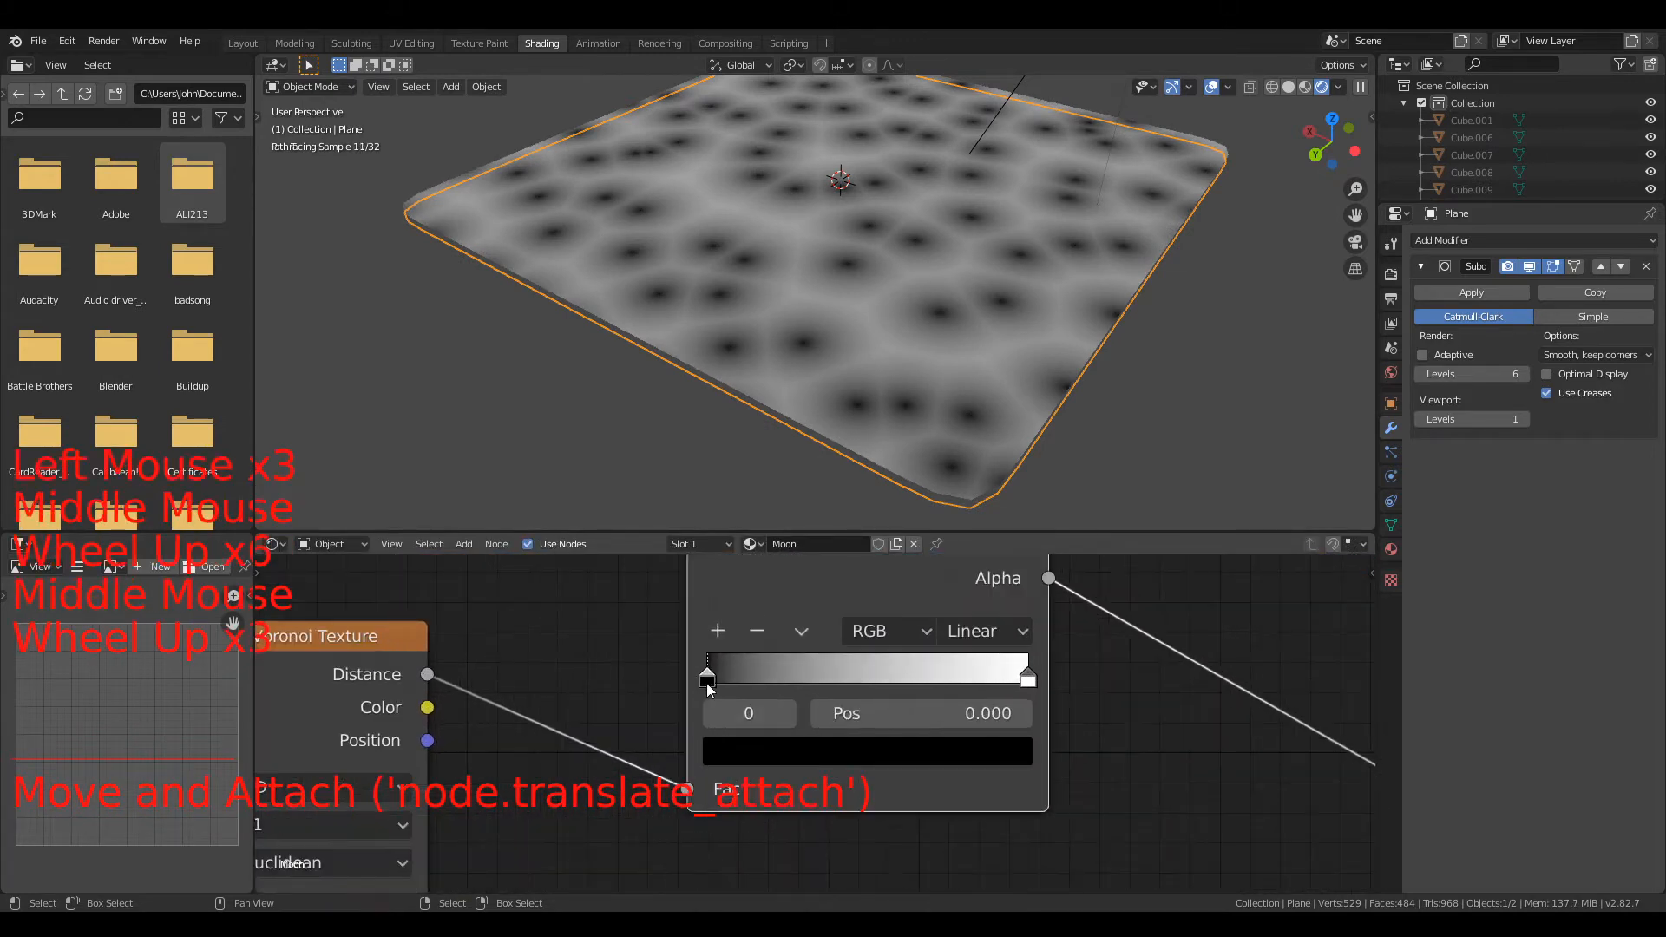
{"action": "left_click_drag", "start_coordinate": [705, 682], "coordinate": [816, 679]}
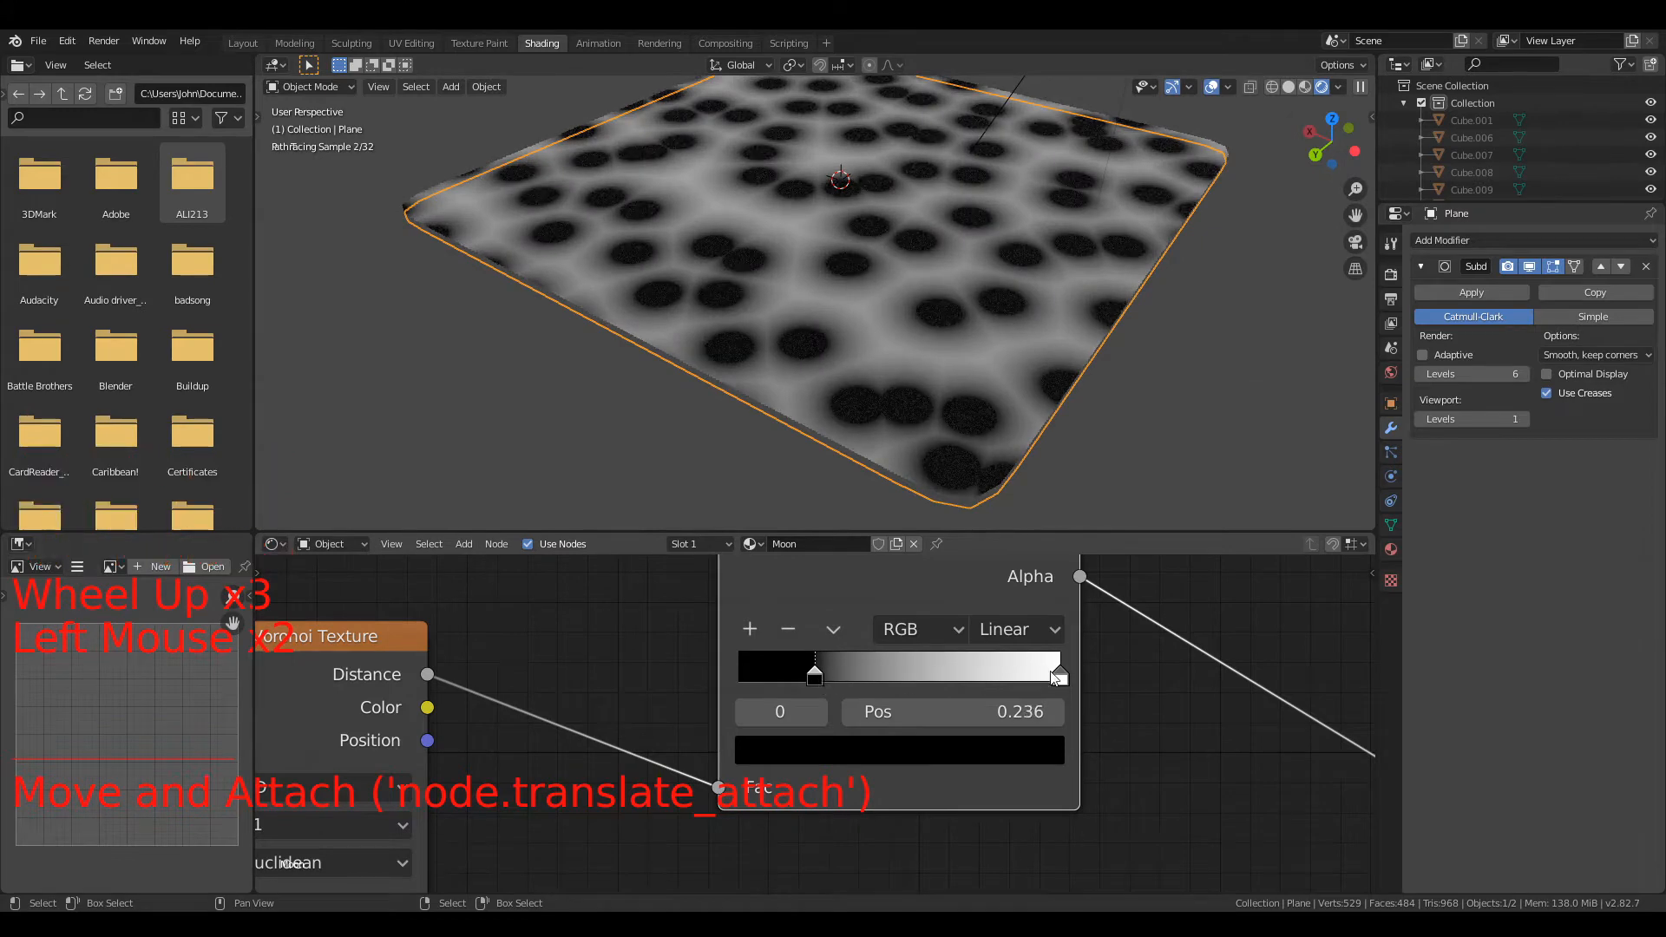
{"action": "mouse_move", "coordinate": [1060, 677]}
{"action": "left_mouse_down"}
{"action": "mouse_move", "coordinate": [847, 695]}
{"action": "mouse_move", "coordinate": [990, 699]}
{"action": "mouse_move", "coordinate": [977, 694]}
{"action": "left_mouse_up"}
{"action": "left_click_drag", "start_coordinate": [820, 679], "coordinate": [874, 675]}
{"action": "left_click_drag", "start_coordinate": [1047, 631], "coordinate": [989, 665]}
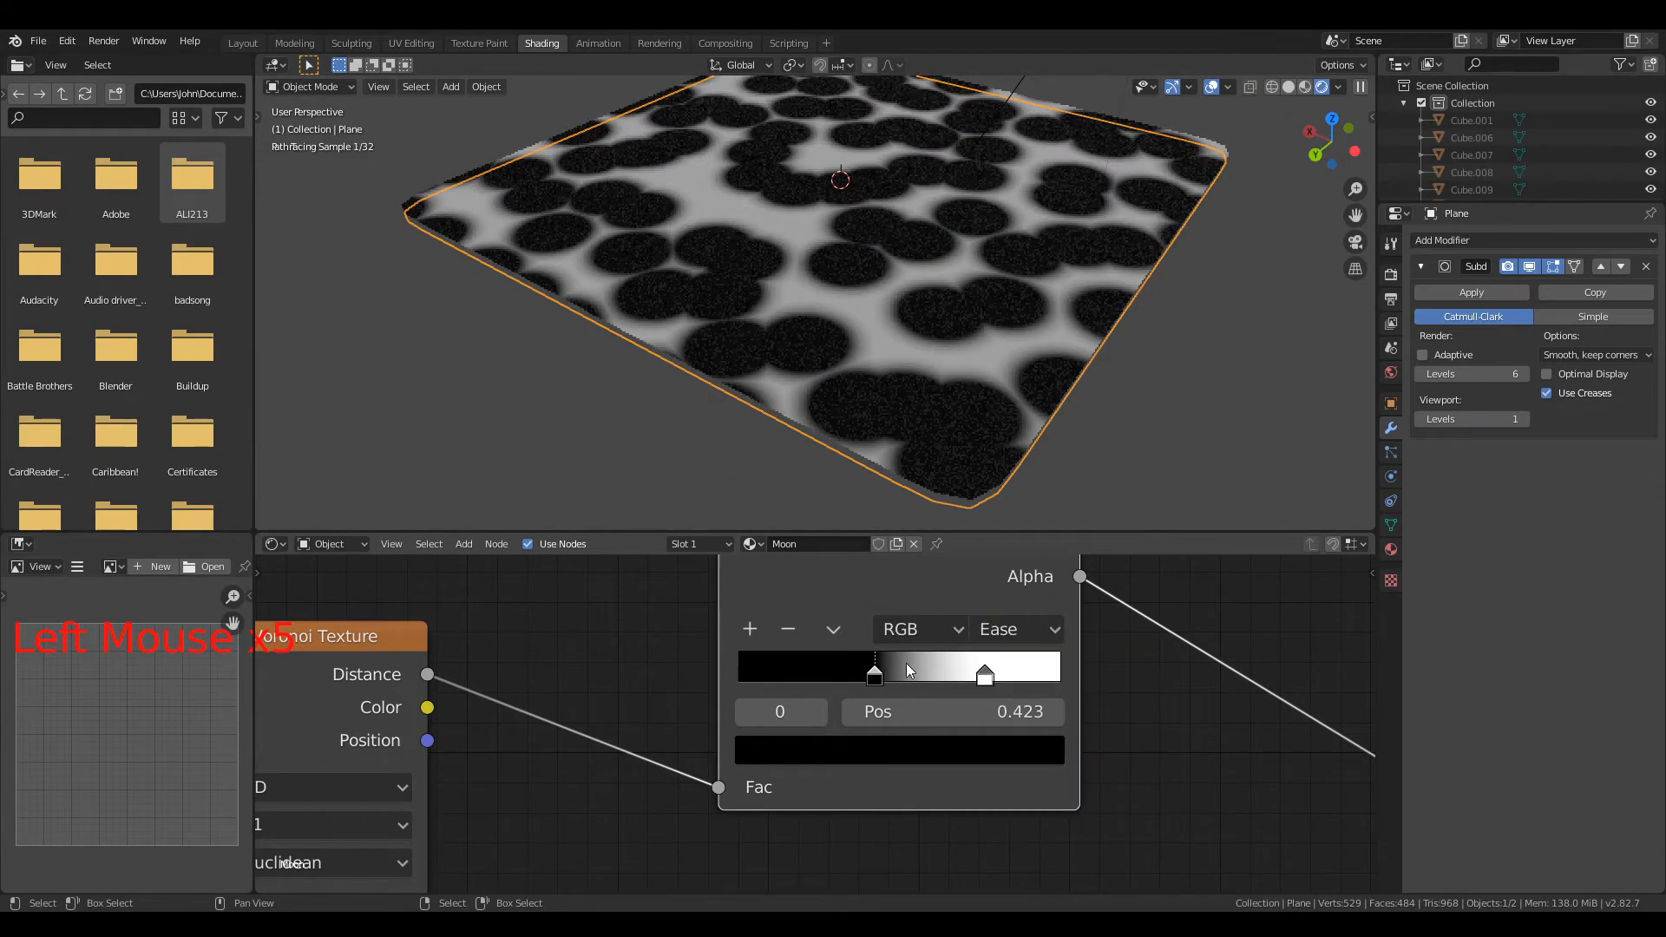
{"action": "left_click_drag", "start_coordinate": [875, 672], "coordinate": [831, 675]}
{"action": "left_click", "coordinate": [878, 748]}
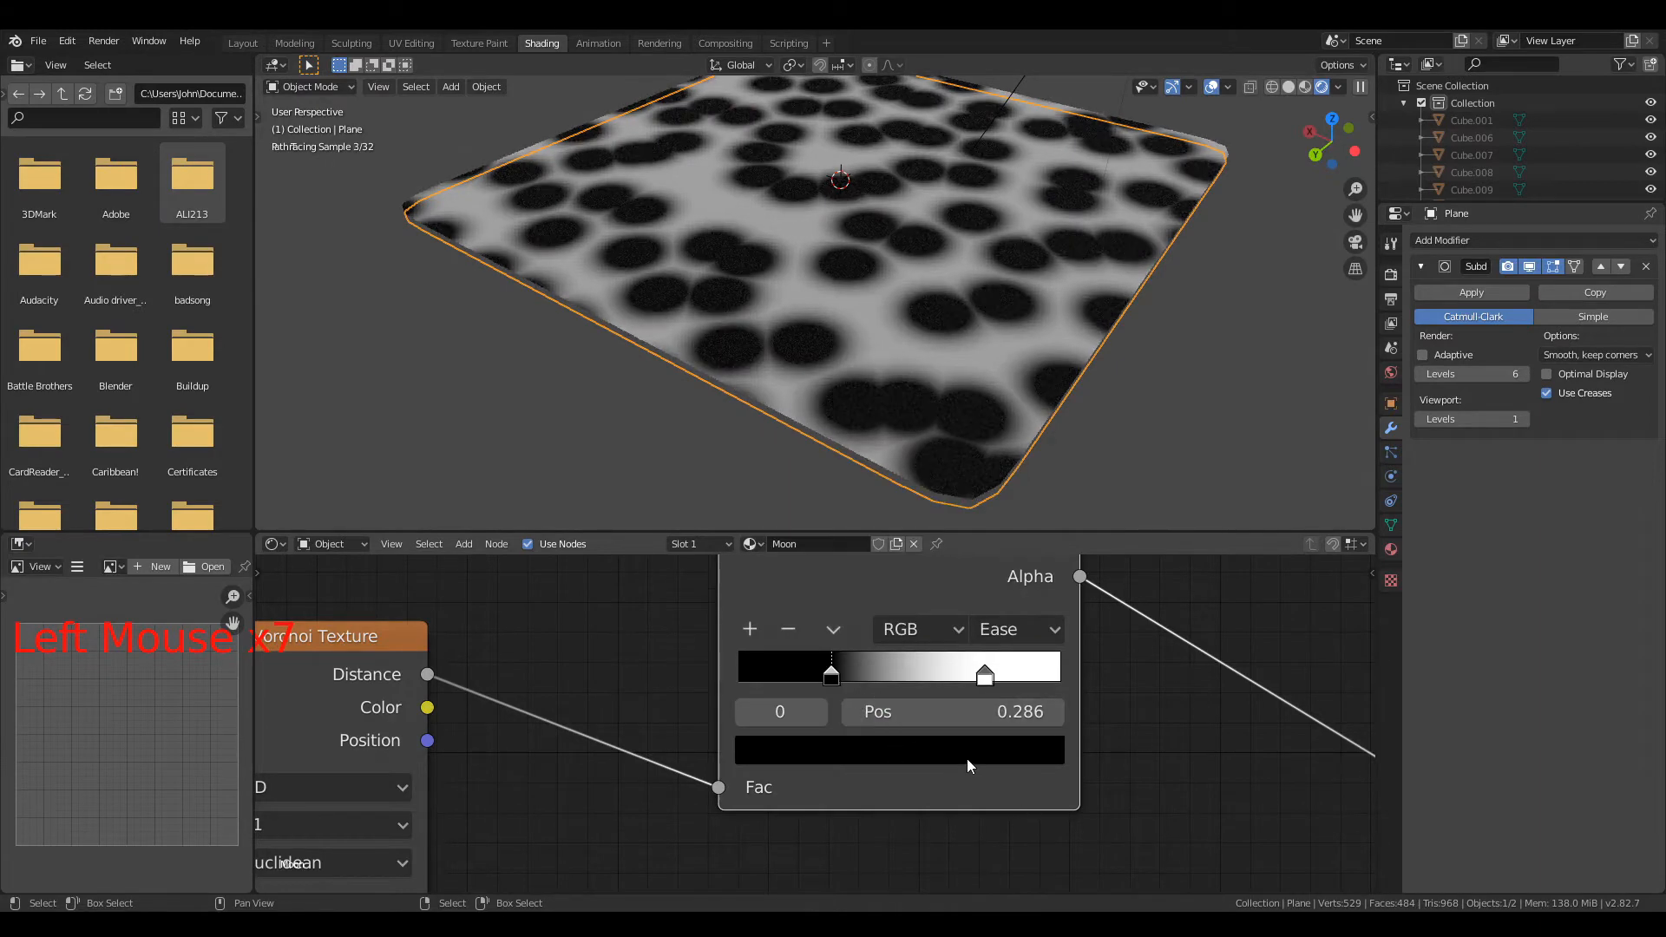
Step: Return the ColorRamp's black stop to the start and add a middle stop darkened to a value of 0.187
{"action": "left_click_drag", "start_coordinate": [836, 680], "coordinate": [748, 681]}
{"action": "left_click", "coordinate": [760, 631]}
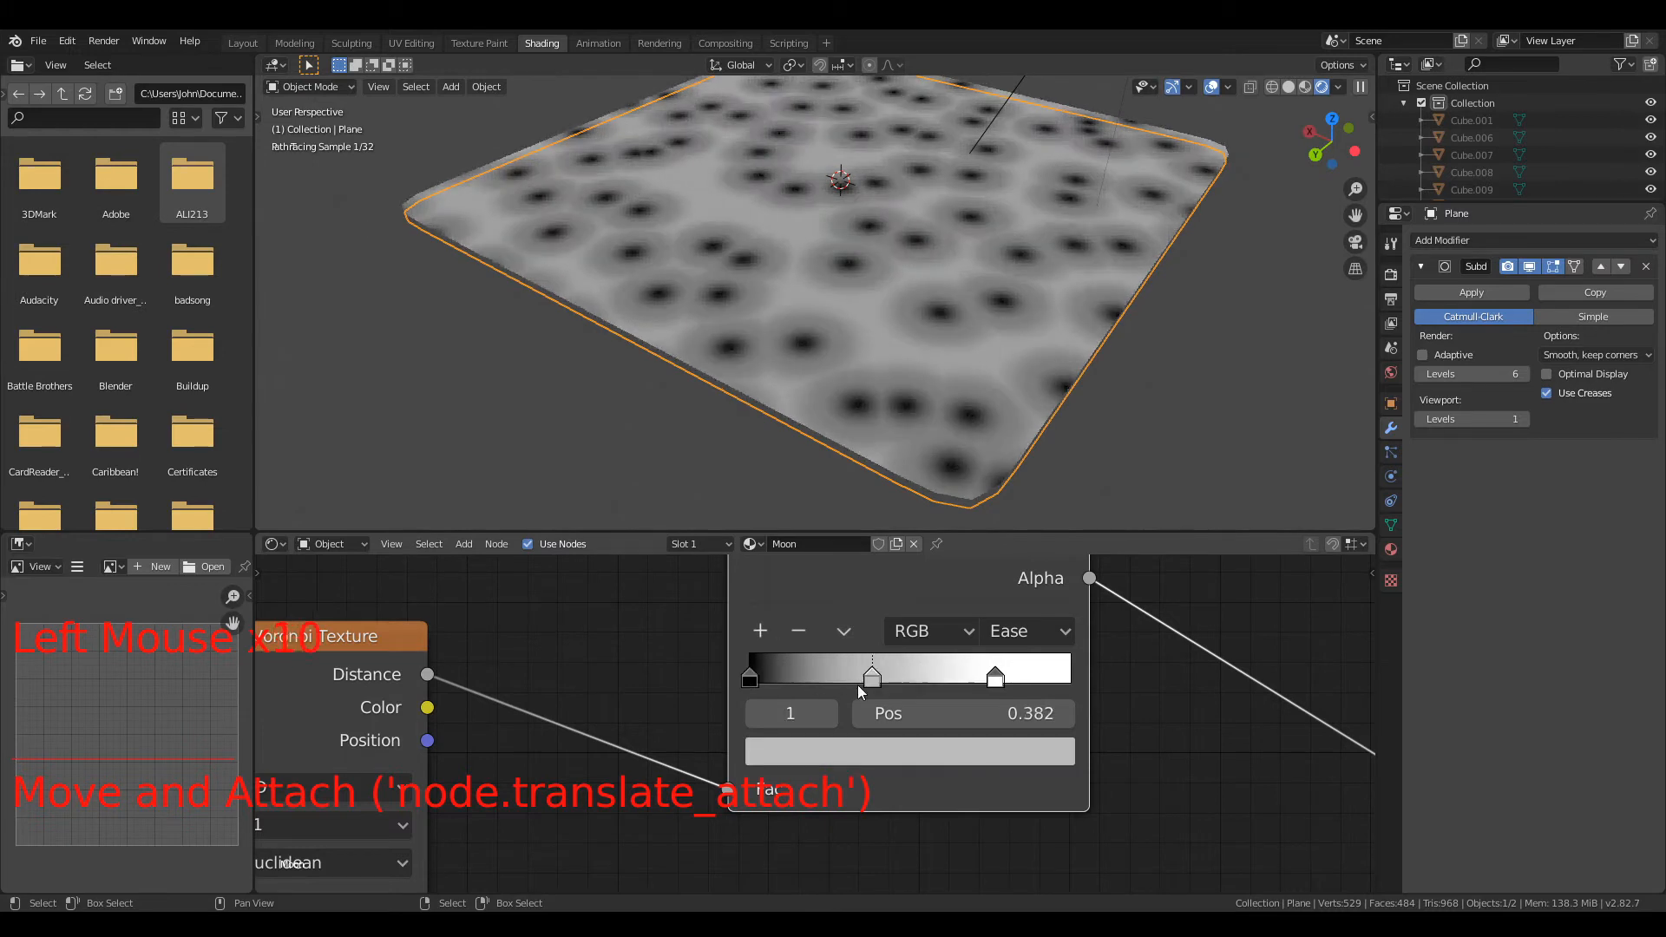
{"action": "left_click", "coordinate": [881, 757]}
{"action": "left_click_drag", "start_coordinate": [808, 735], "coordinate": [808, 731]}
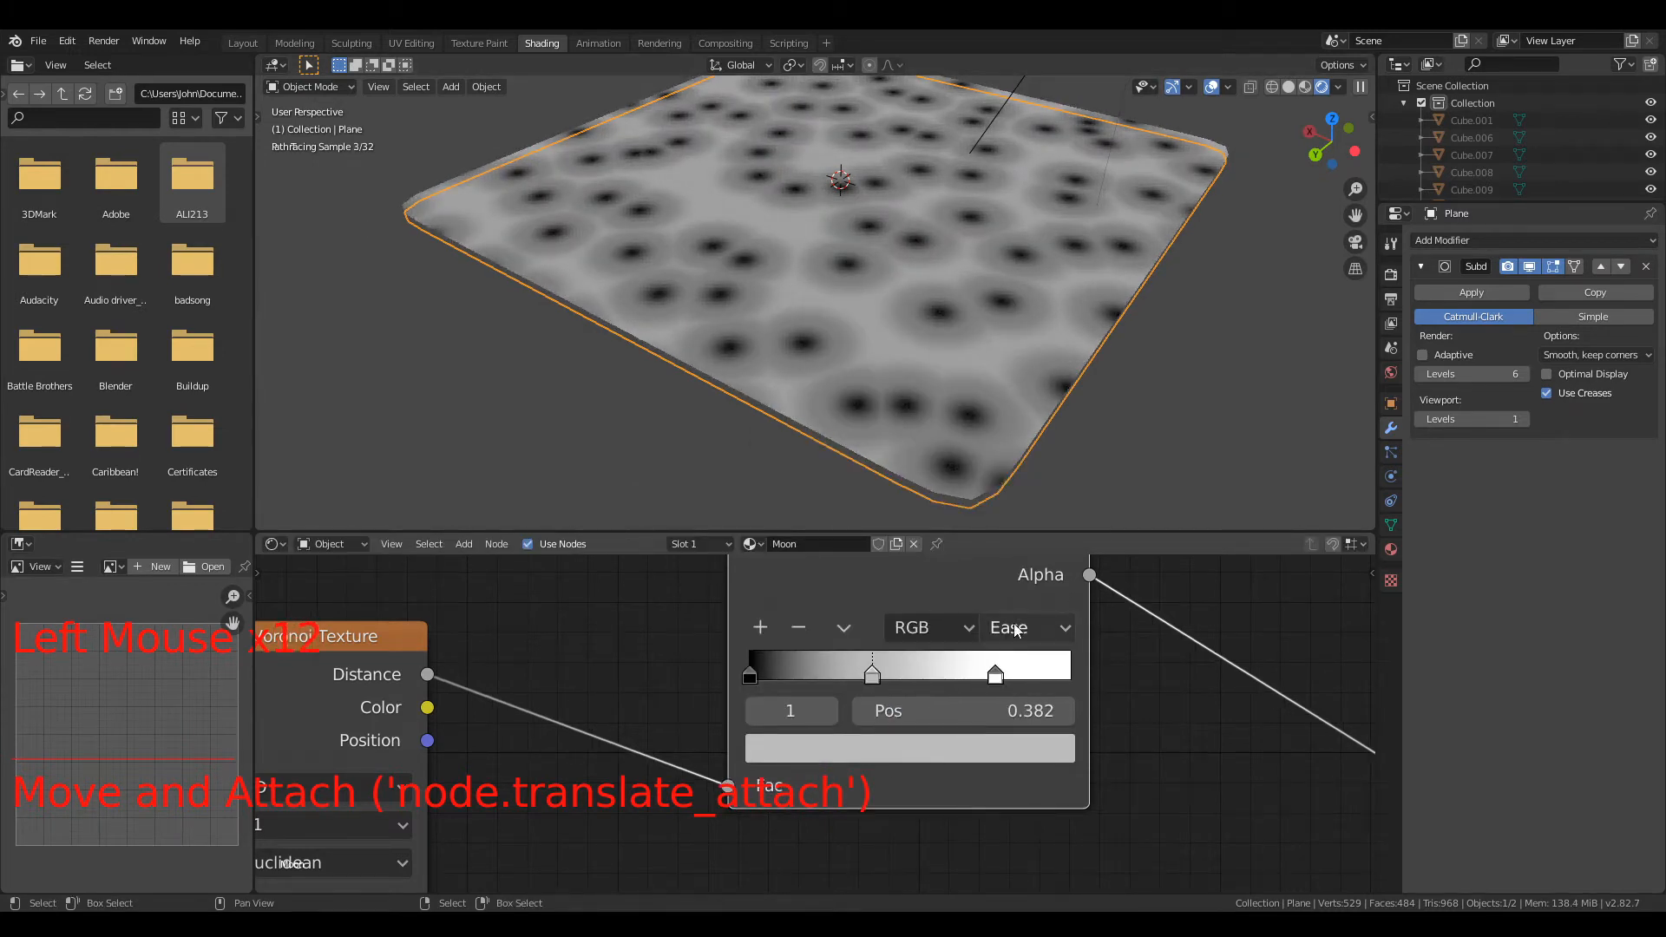
{"action": "left_click", "coordinate": [958, 750]}
{"action": "left_click", "coordinate": [1005, 504]}
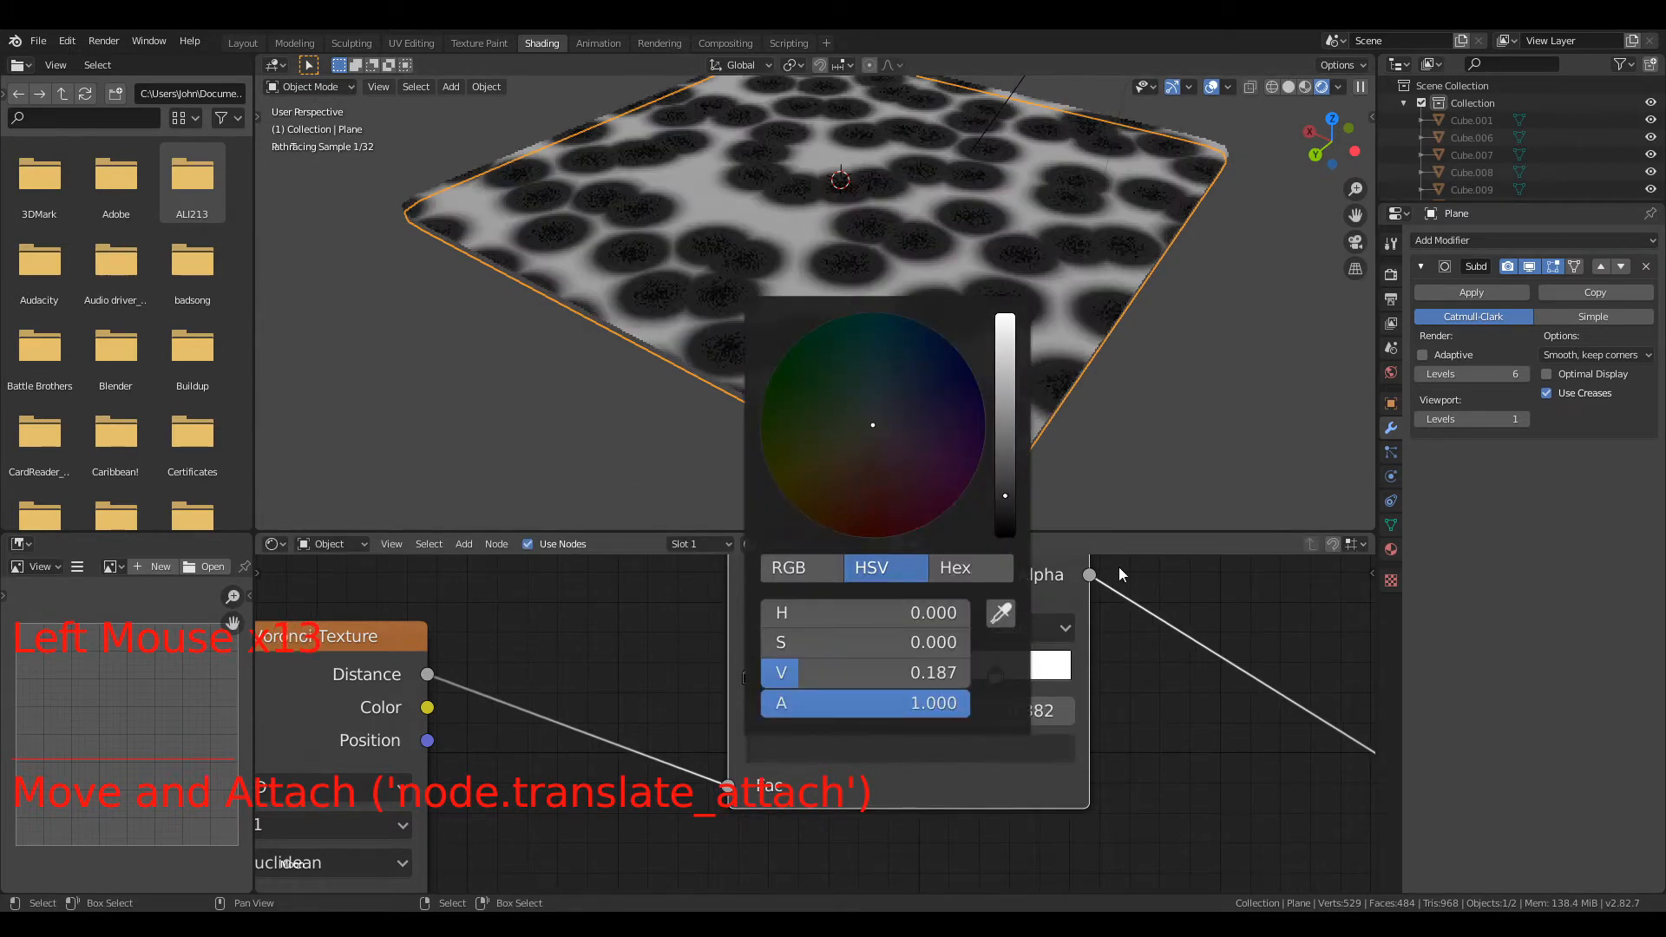
Step: Move the ColorRamp's dark grey middle stop to 0.268 and its white stop to 1.000
{"action": "left_click_drag", "start_coordinate": [872, 674], "coordinate": [836, 674]}
{"action": "scroll", "coordinate": [1120, 675], "scroll_direction": "up", "scroll_amount": 11}
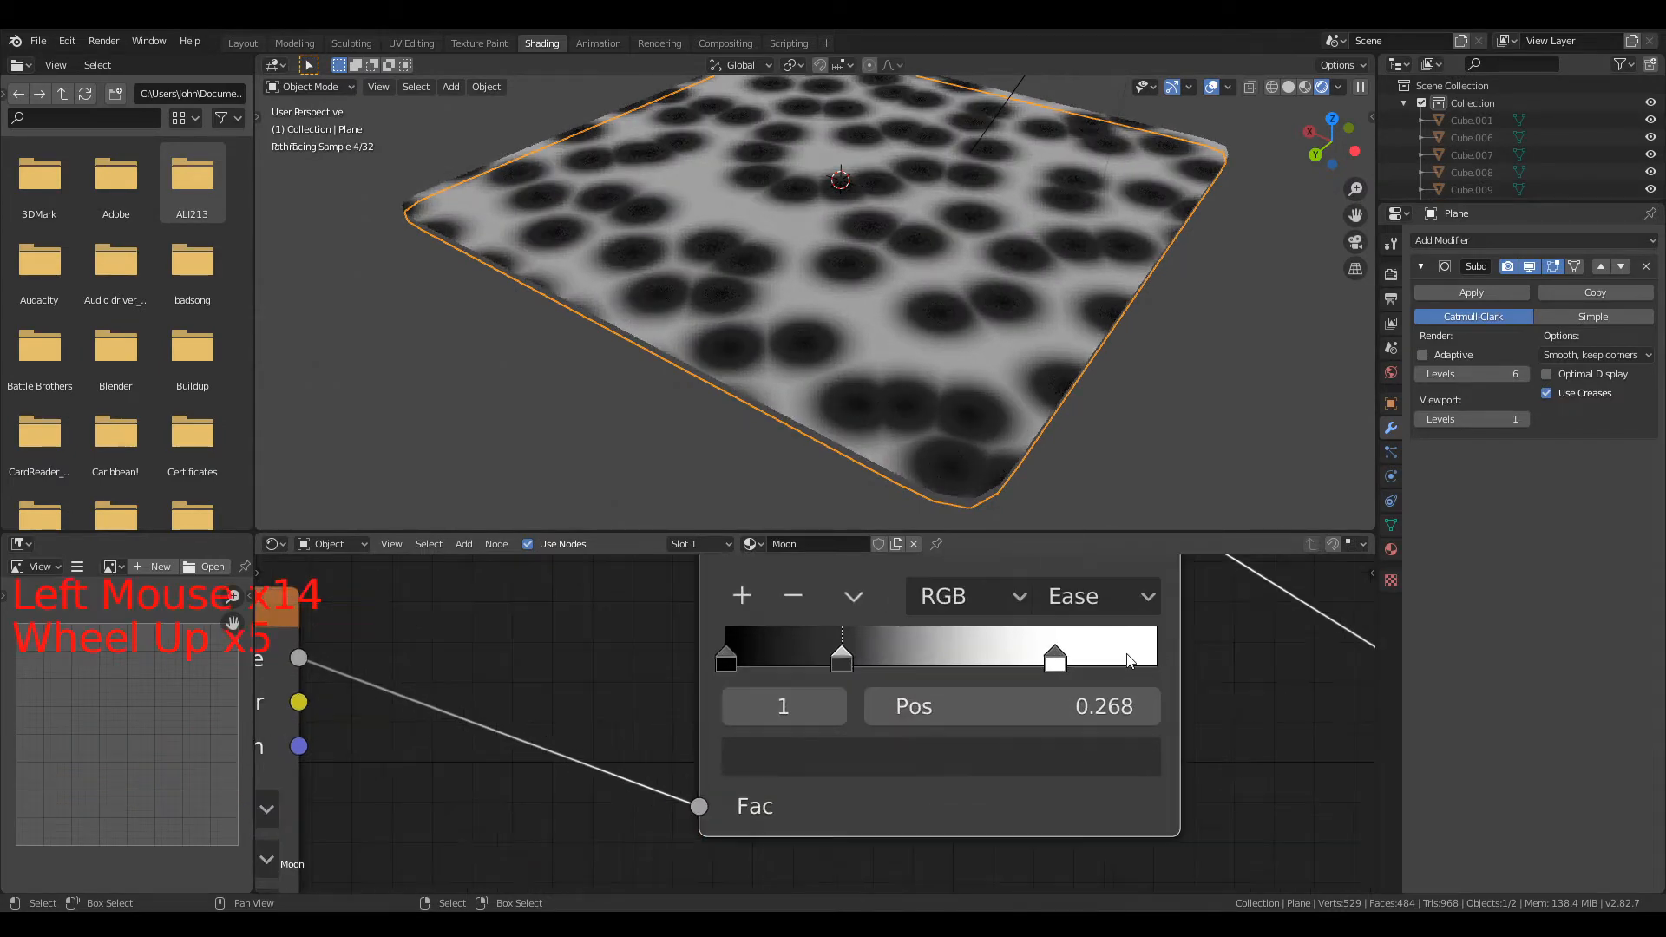
{"action": "left_click_drag", "start_coordinate": [1070, 662], "coordinate": [1190, 677]}
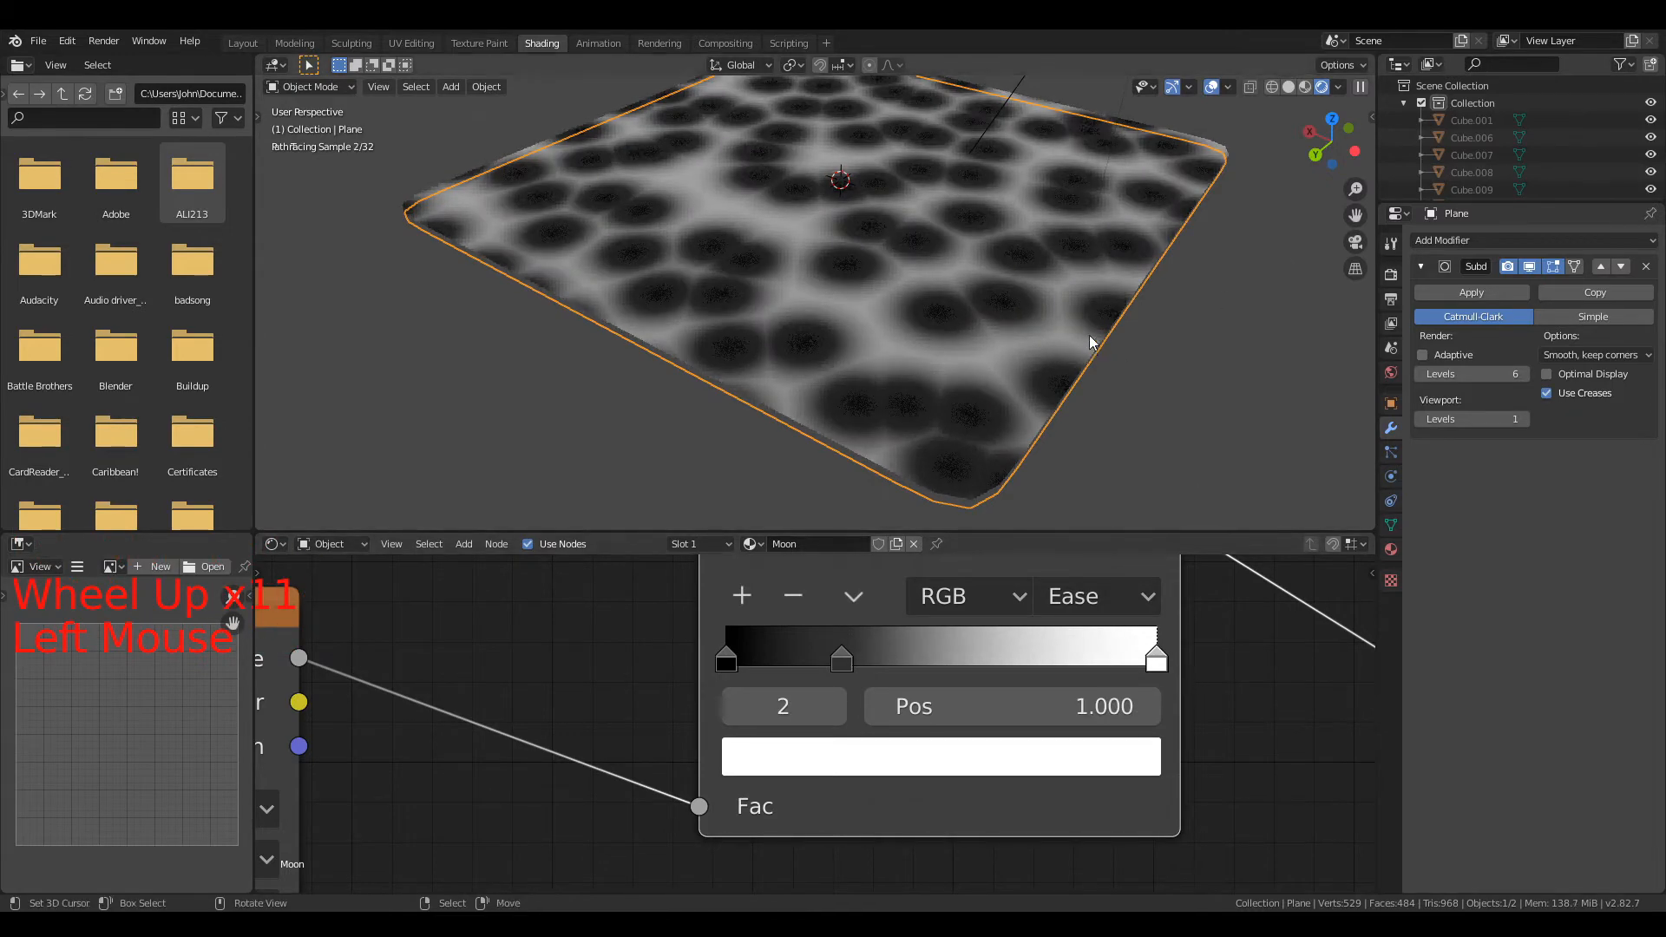
Step: Examine the plane's surface relief from low and front angles, along with the Displacement node's Midlevel and Scale settings
{"action": "middle_click_drag", "start_coordinate": [1094, 344], "coordinate": [1179, 346]}
{"action": "scroll", "coordinate": [1095, 299], "scroll_direction": "down", "scroll_amount": 6}
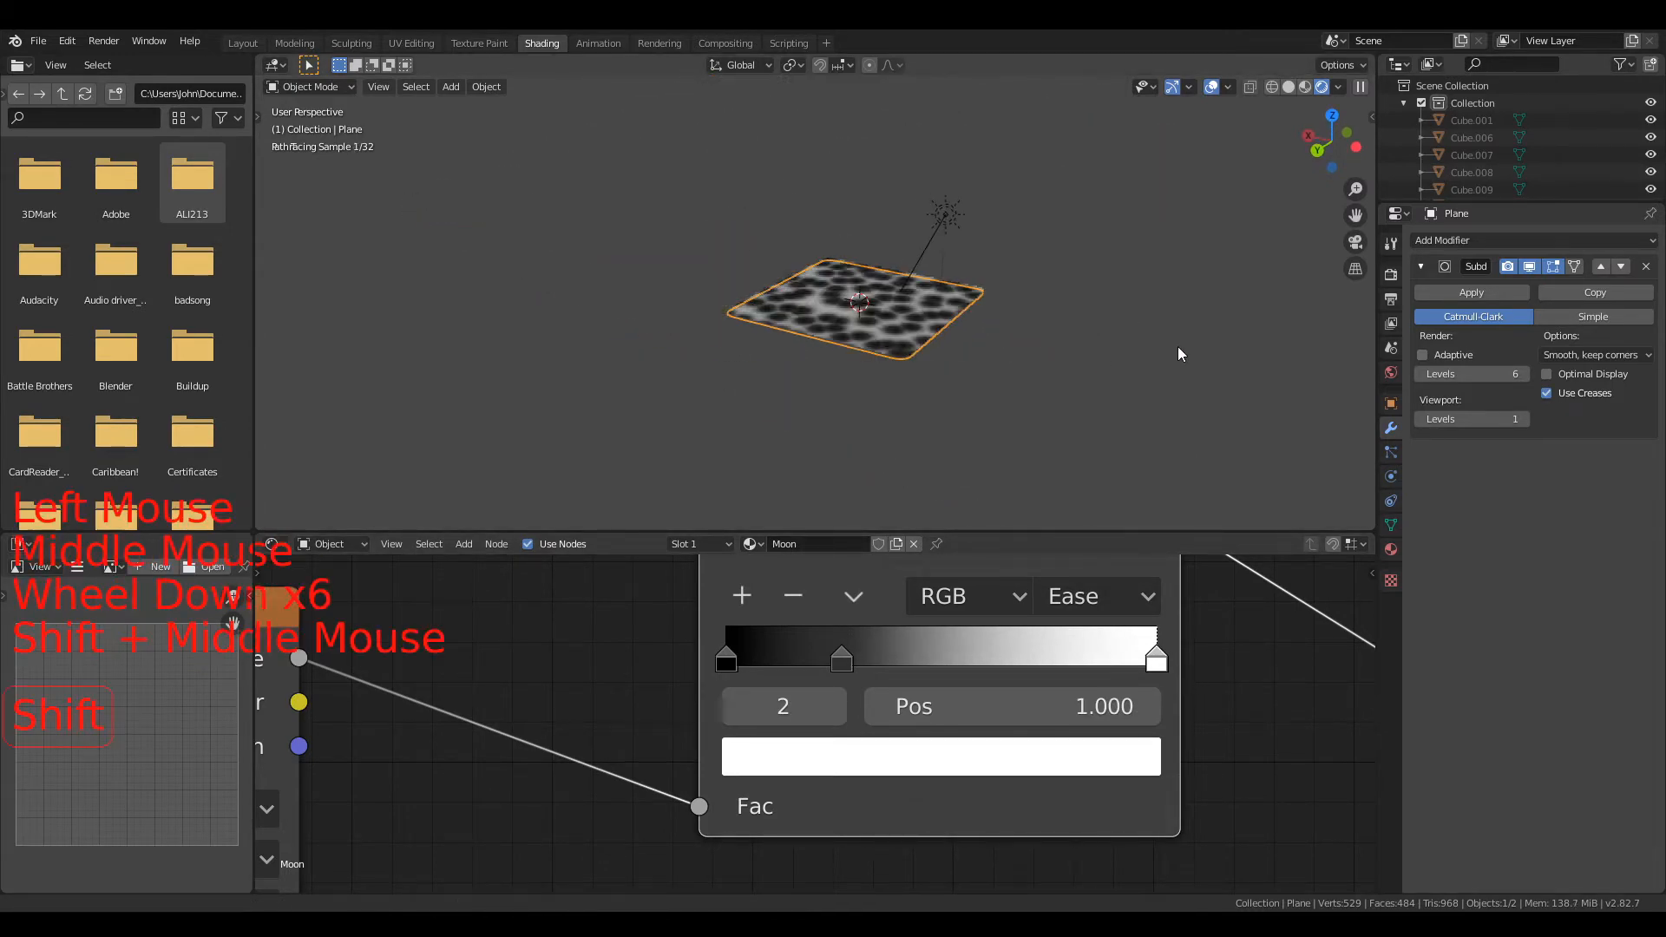
{"action": "scroll", "coordinate": [1146, 346], "scroll_direction": "up", "scroll_amount": 4}
{"action": "middle_click_drag", "start_coordinate": [1302, 641], "coordinate": [364, 774]}
{"action": "middle_click_drag", "start_coordinate": [990, 870], "coordinate": [930, 786]}
{"action": "left_click", "coordinate": [1017, 764]}
{"action": "mouse_move", "coordinate": [1017, 763]}
{"action": "left_mouse_down"}
{"action": "mouse_move", "coordinate": [1119, 763]}
{"action": "mouse_move", "coordinate": [1017, 764]}
{"action": "left_mouse_up"}
{"action": "middle_click_drag", "start_coordinate": [868, 408], "coordinate": [762, 404]}
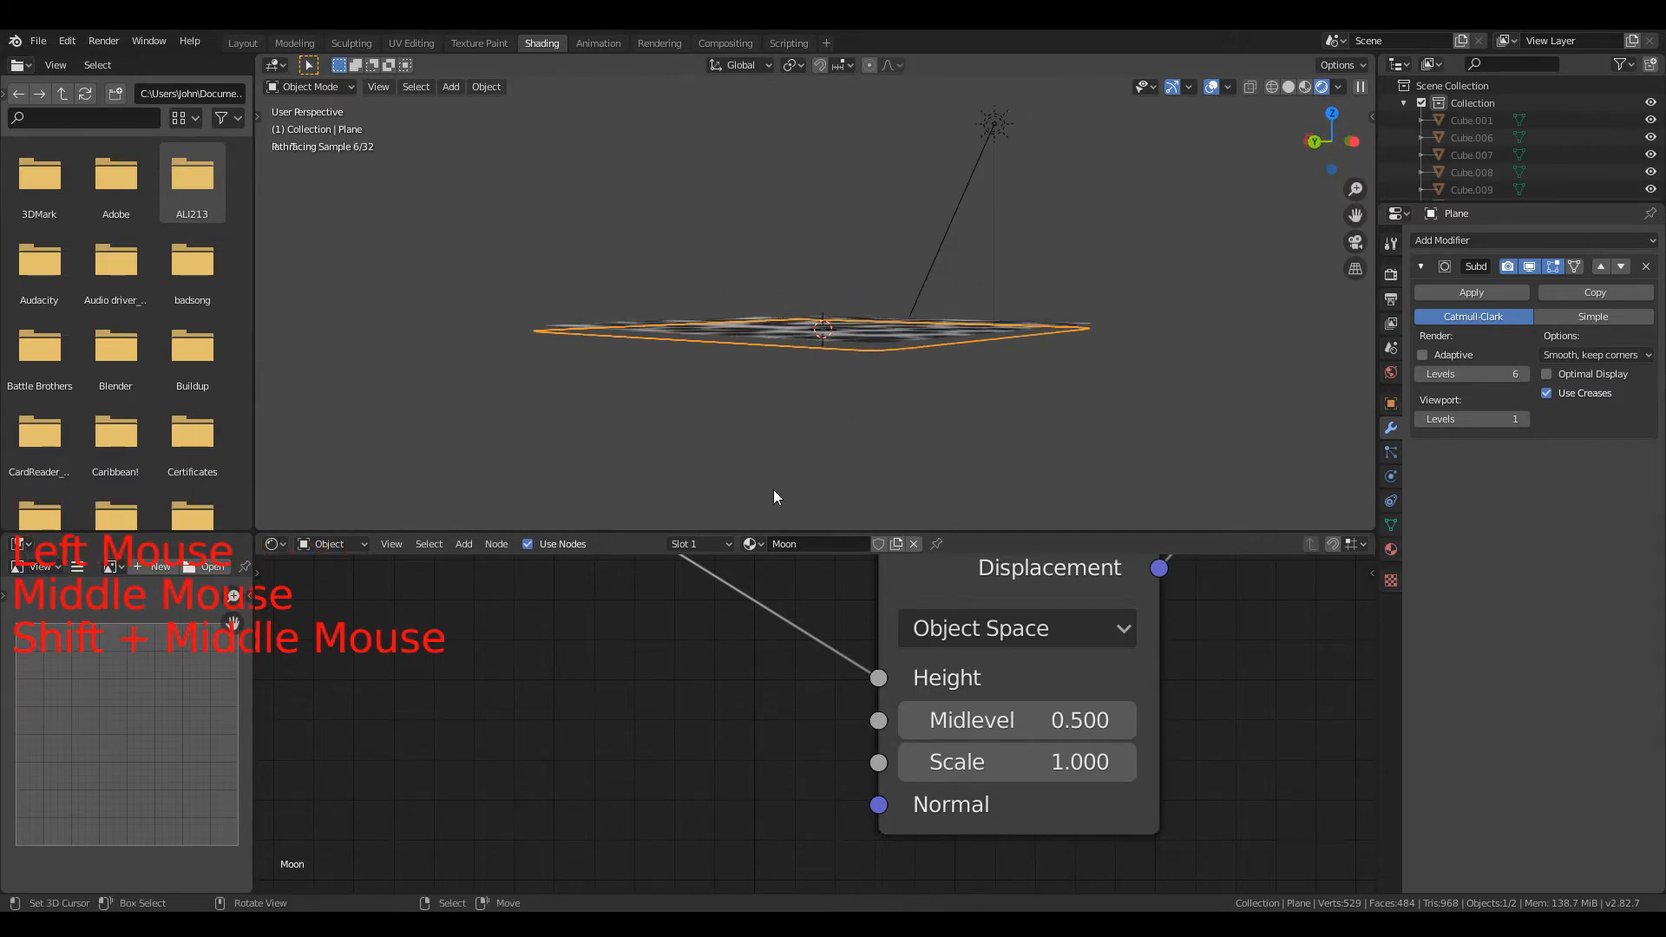
{"action": "key", "text": "KP_1"}
{"action": "scroll", "coordinate": [757, 325], "scroll_direction": "up", "scroll_amount": 9}
{"action": "scroll", "coordinate": [784, 323], "scroll_direction": "down", "scroll_amount": 2}
{"action": "middle_click_drag", "start_coordinate": [784, 323], "coordinate": [793, 342]}
{"action": "scroll", "coordinate": [794, 342], "scroll_direction": "down", "scroll_amount": 4}
{"action": "scroll", "coordinate": [1128, 686], "scroll_direction": "down", "scroll_amount": 9}
{"action": "scroll", "coordinate": [1159, 633], "scroll_direction": "down", "scroll_amount": 5}
{"action": "middle_click_drag", "start_coordinate": [1215, 601], "coordinate": [1310, 696]}
{"action": "scroll", "coordinate": [820, 772], "scroll_direction": "up", "scroll_amount": 3}
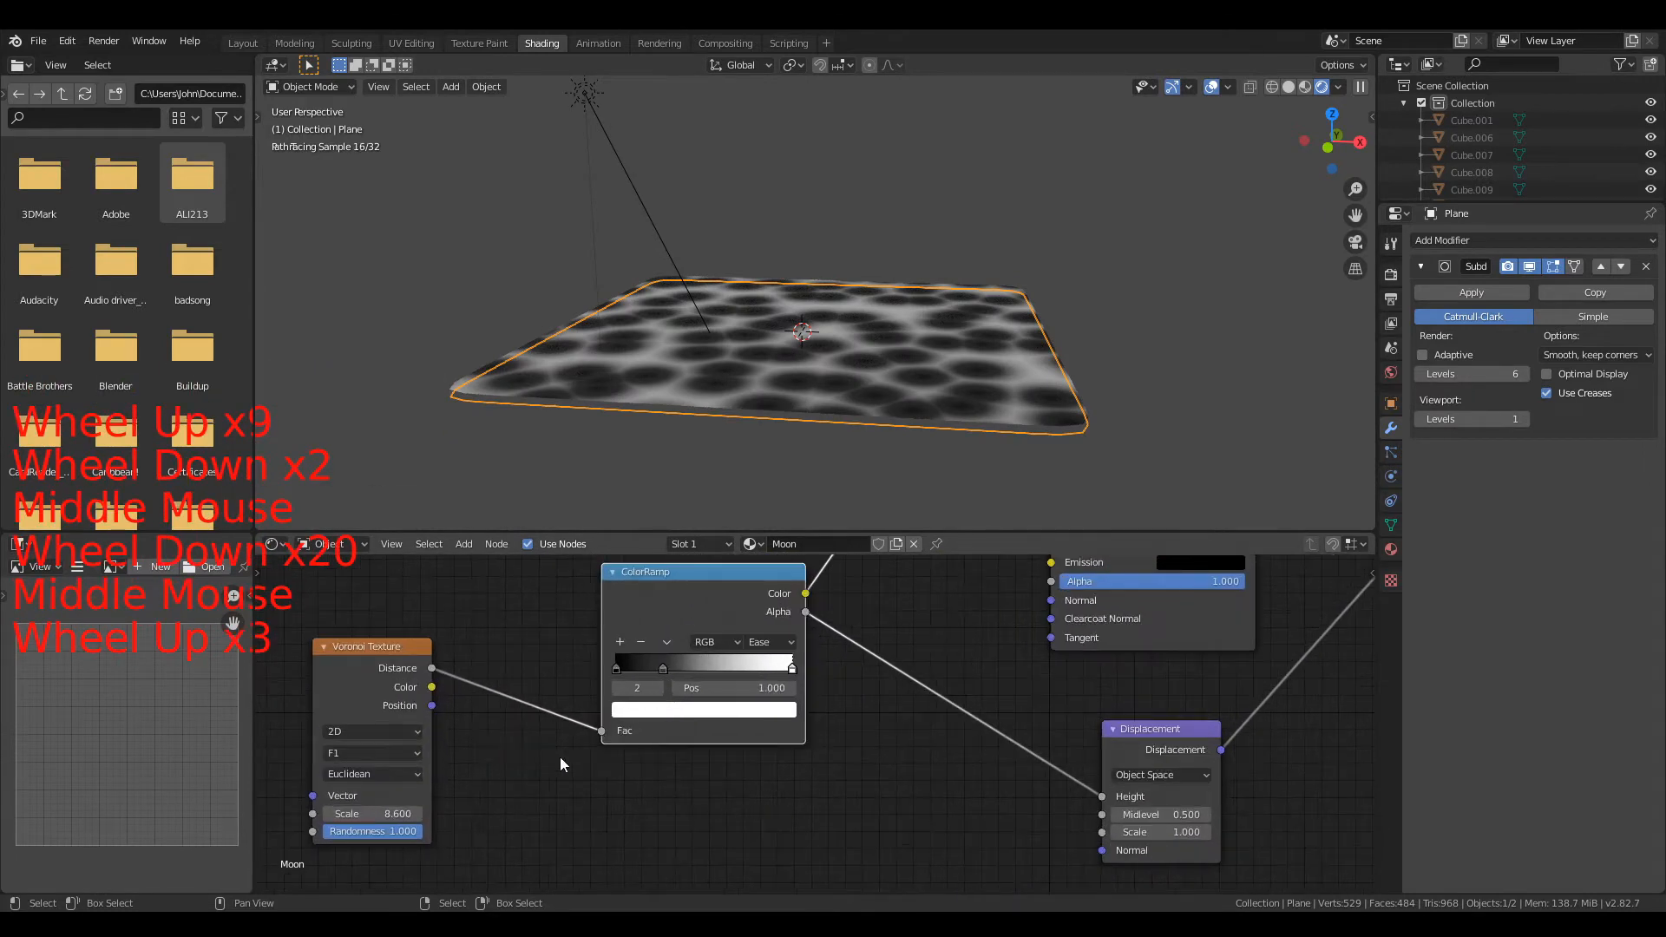
Step: Set the Voronoi Texture to 3D and check the plane's relief from a low angle
{"action": "left_click", "coordinate": [361, 736]}
{"action": "left_click", "coordinate": [361, 782]}
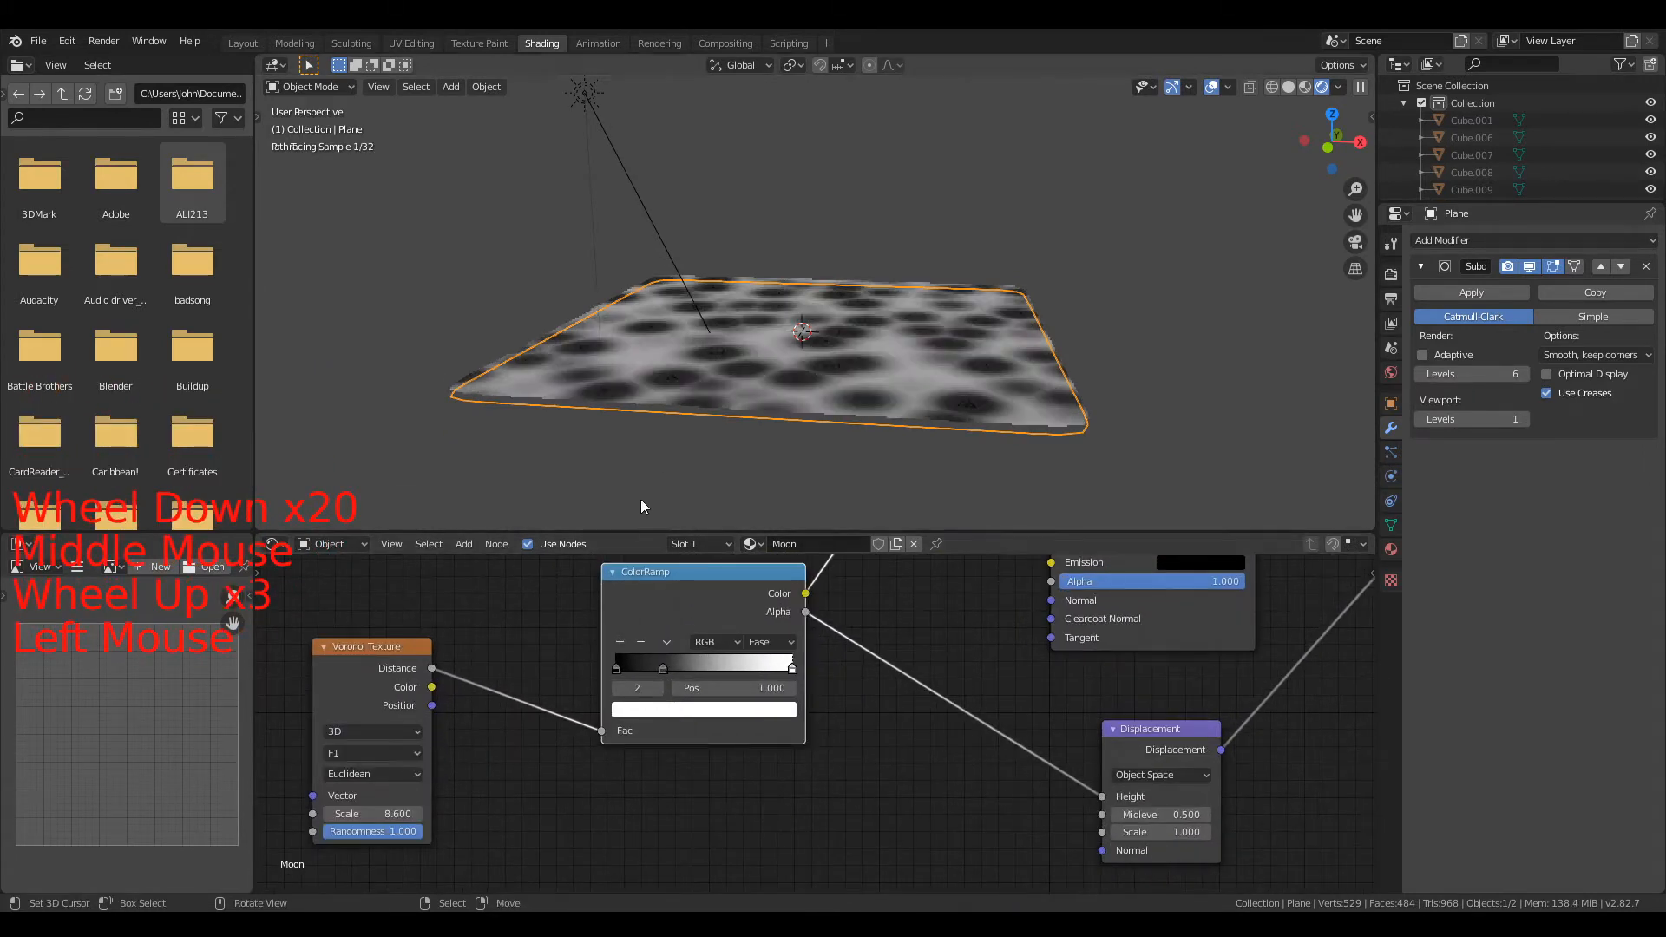
{"action": "scroll", "coordinate": [641, 506], "scroll_direction": "up", "scroll_amount": 3}
{"action": "middle_click_drag", "start_coordinate": [651, 486], "coordinate": [634, 438]}
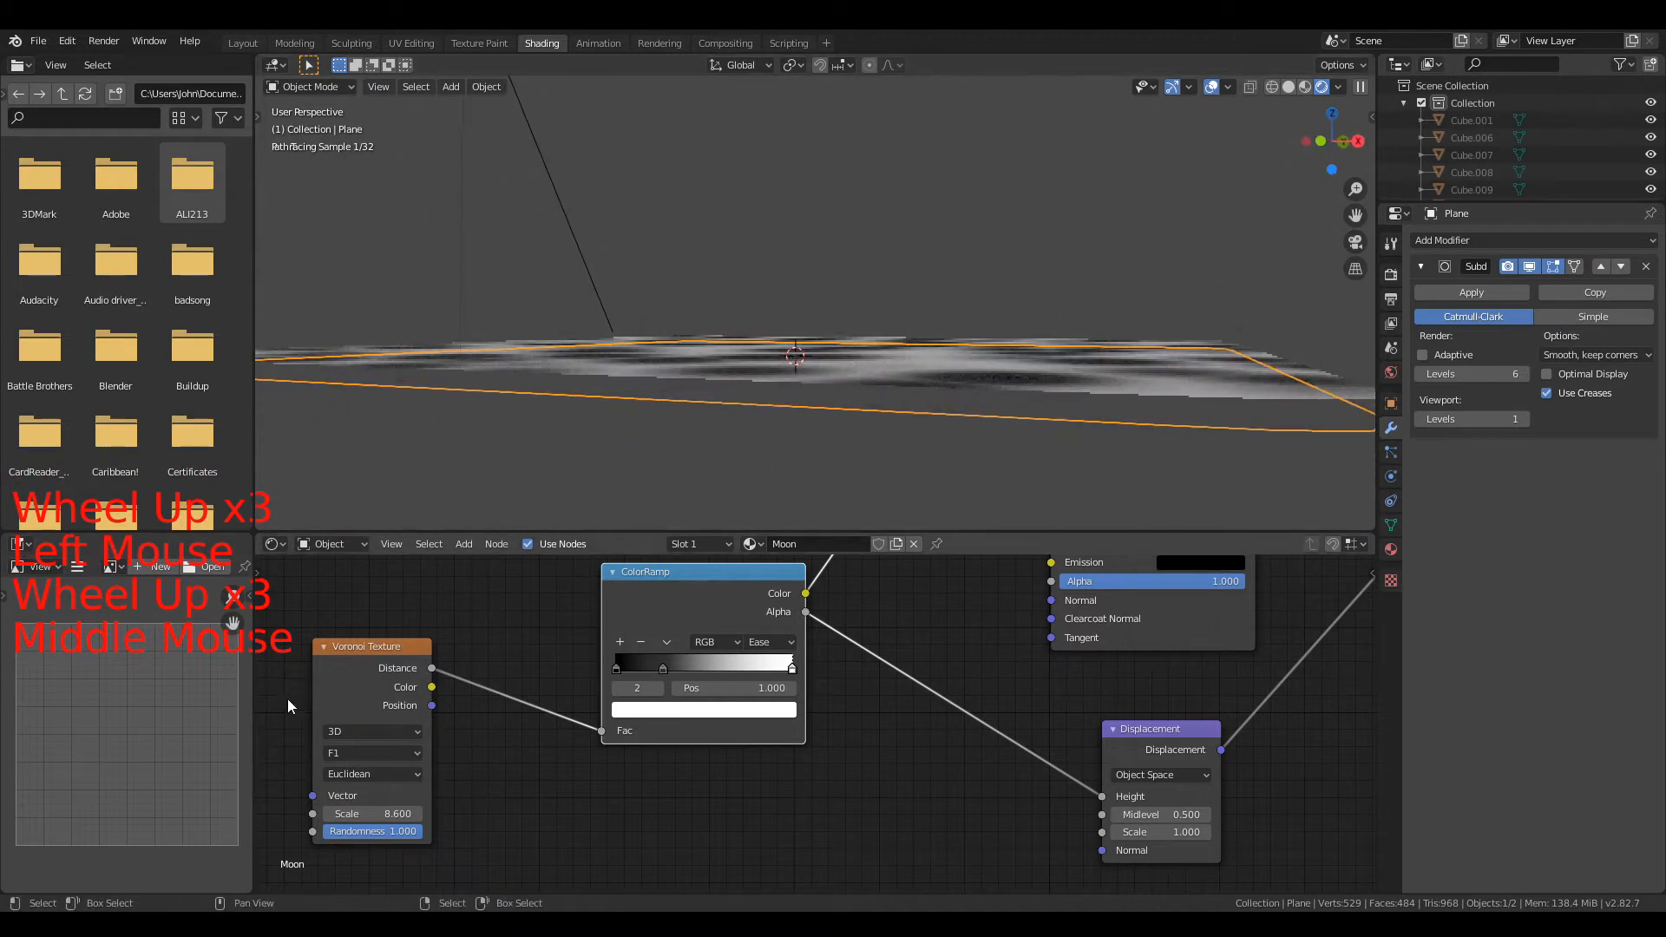
Step: Try the Minkowski, Chebychev and Manhattan distance metrics on the Voronoi Texture, ending back on Euclidean
{"action": "left_click", "coordinate": [358, 772]}
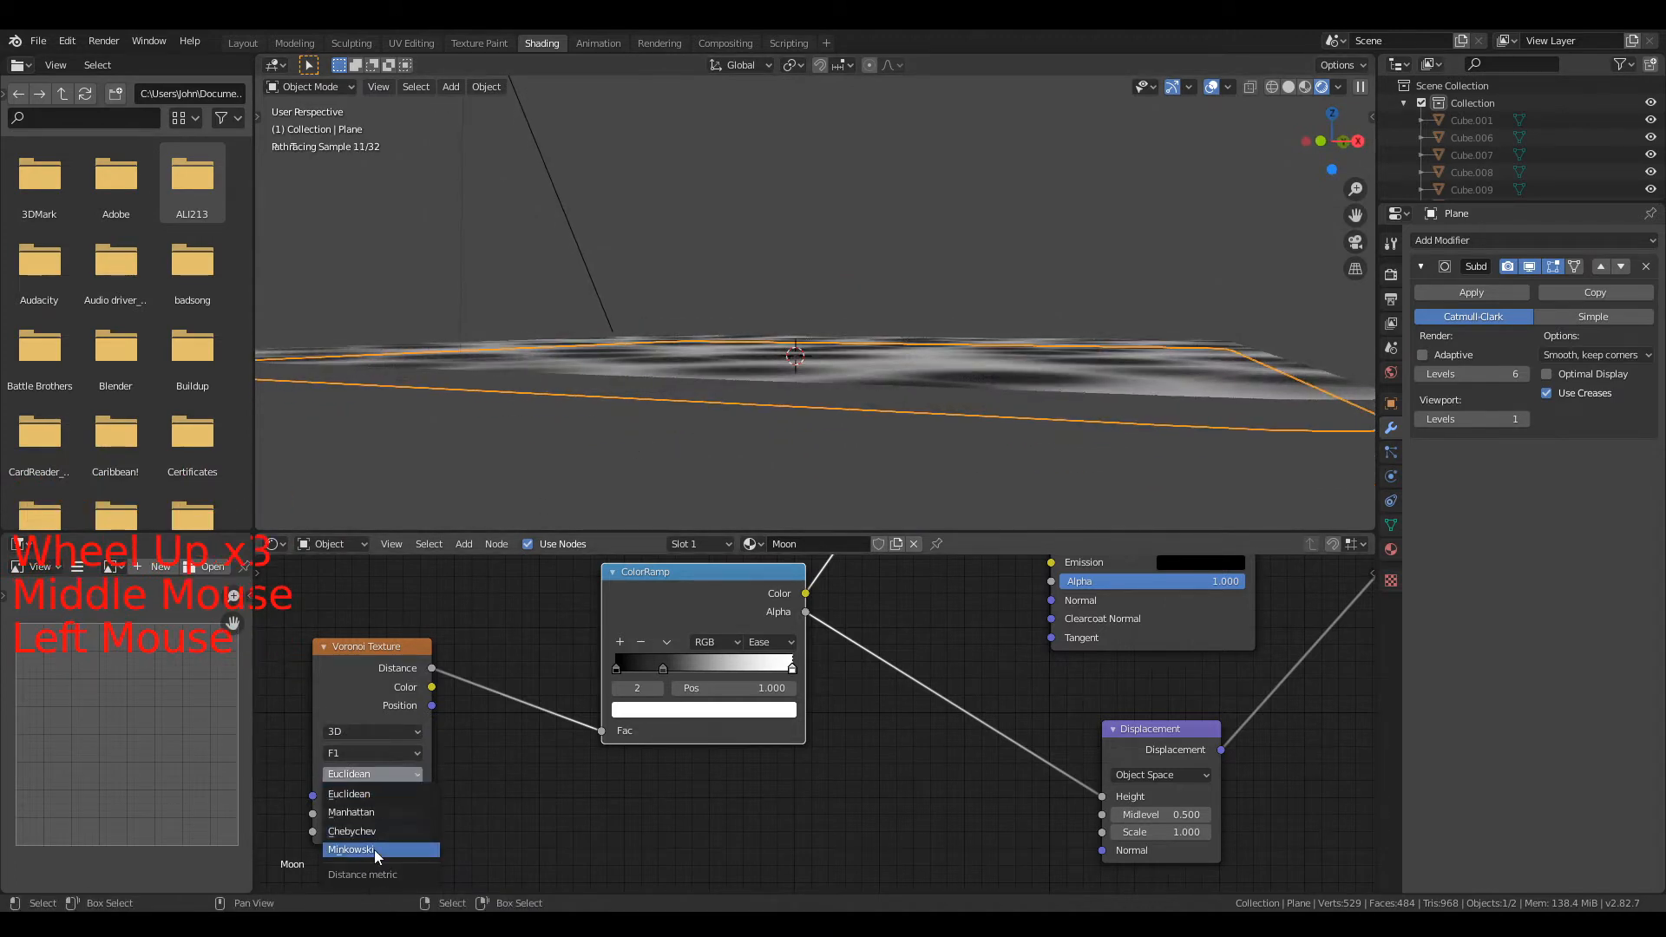
{"action": "left_click", "coordinate": [373, 851]}
{"action": "left_click", "coordinate": [367, 774]}
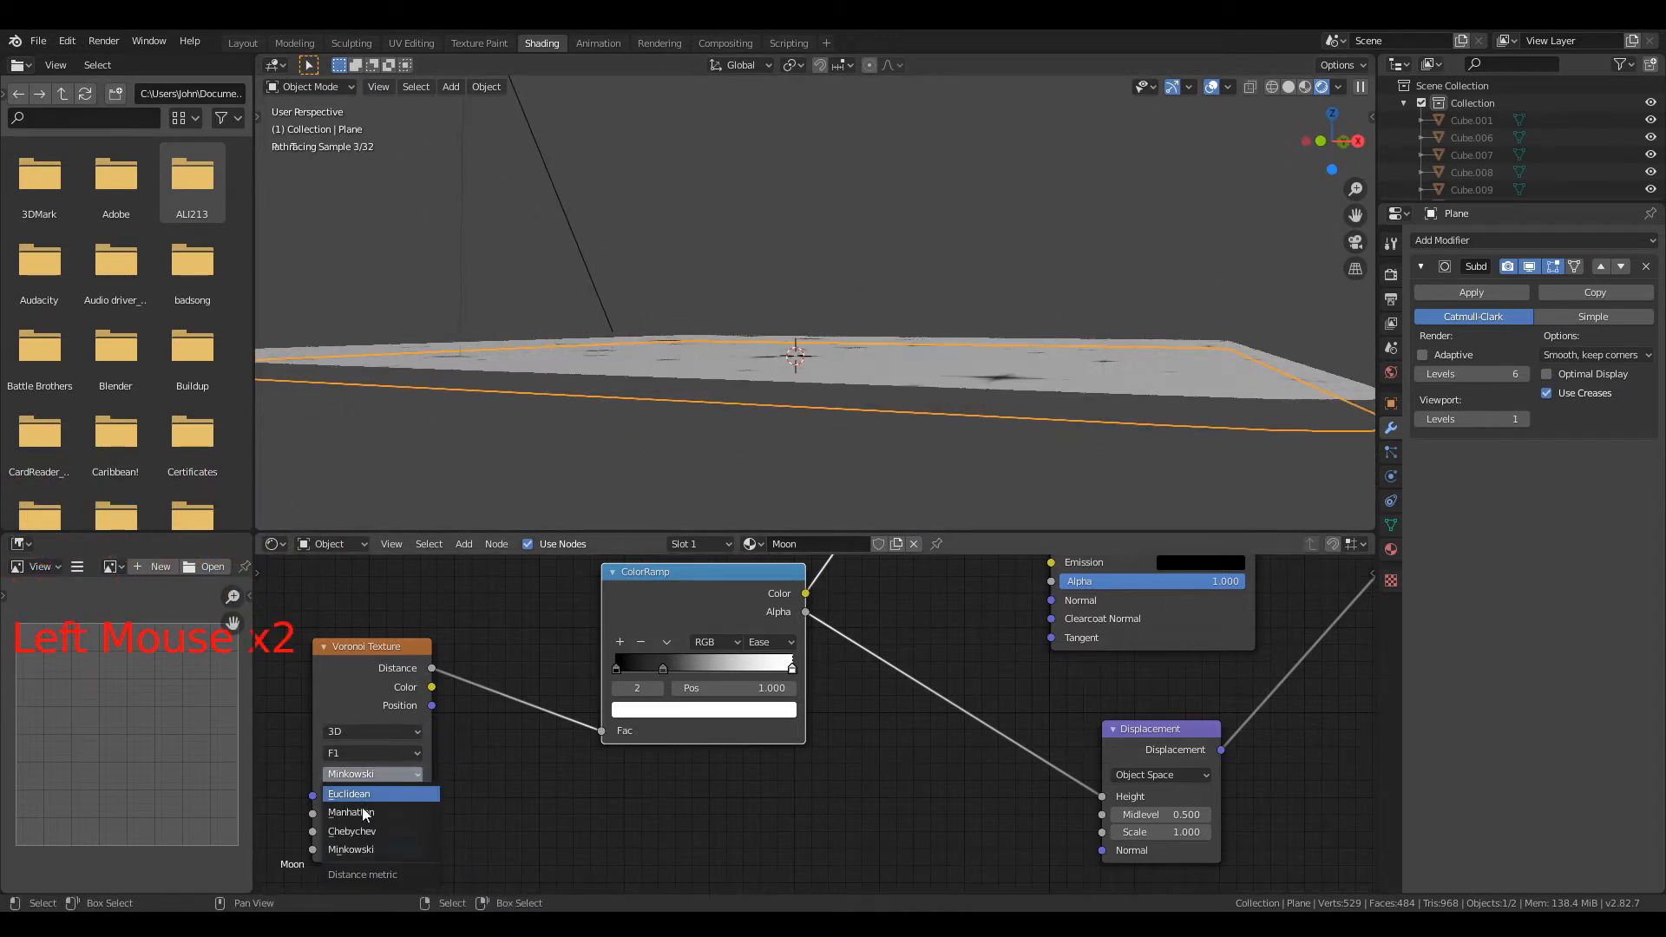
{"action": "left_click", "coordinate": [361, 829]}
{"action": "left_click", "coordinate": [368, 774]}
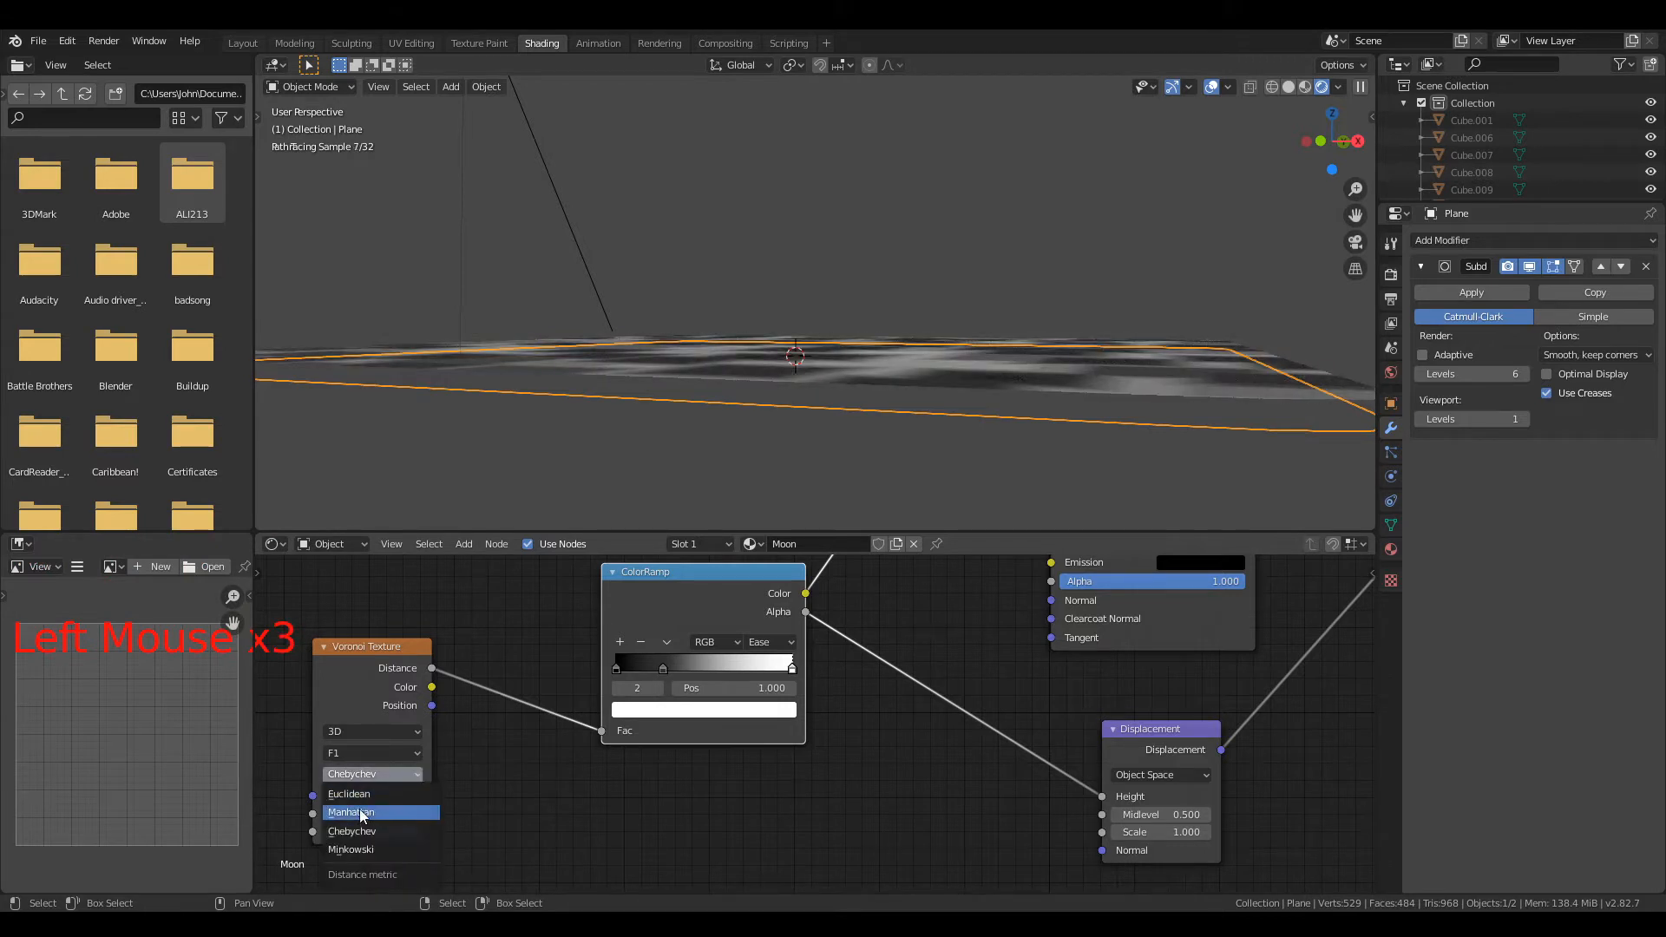
{"action": "left_click", "coordinate": [362, 813]}
{"action": "left_click", "coordinate": [375, 783]}
{"action": "left_click", "coordinate": [352, 776]}
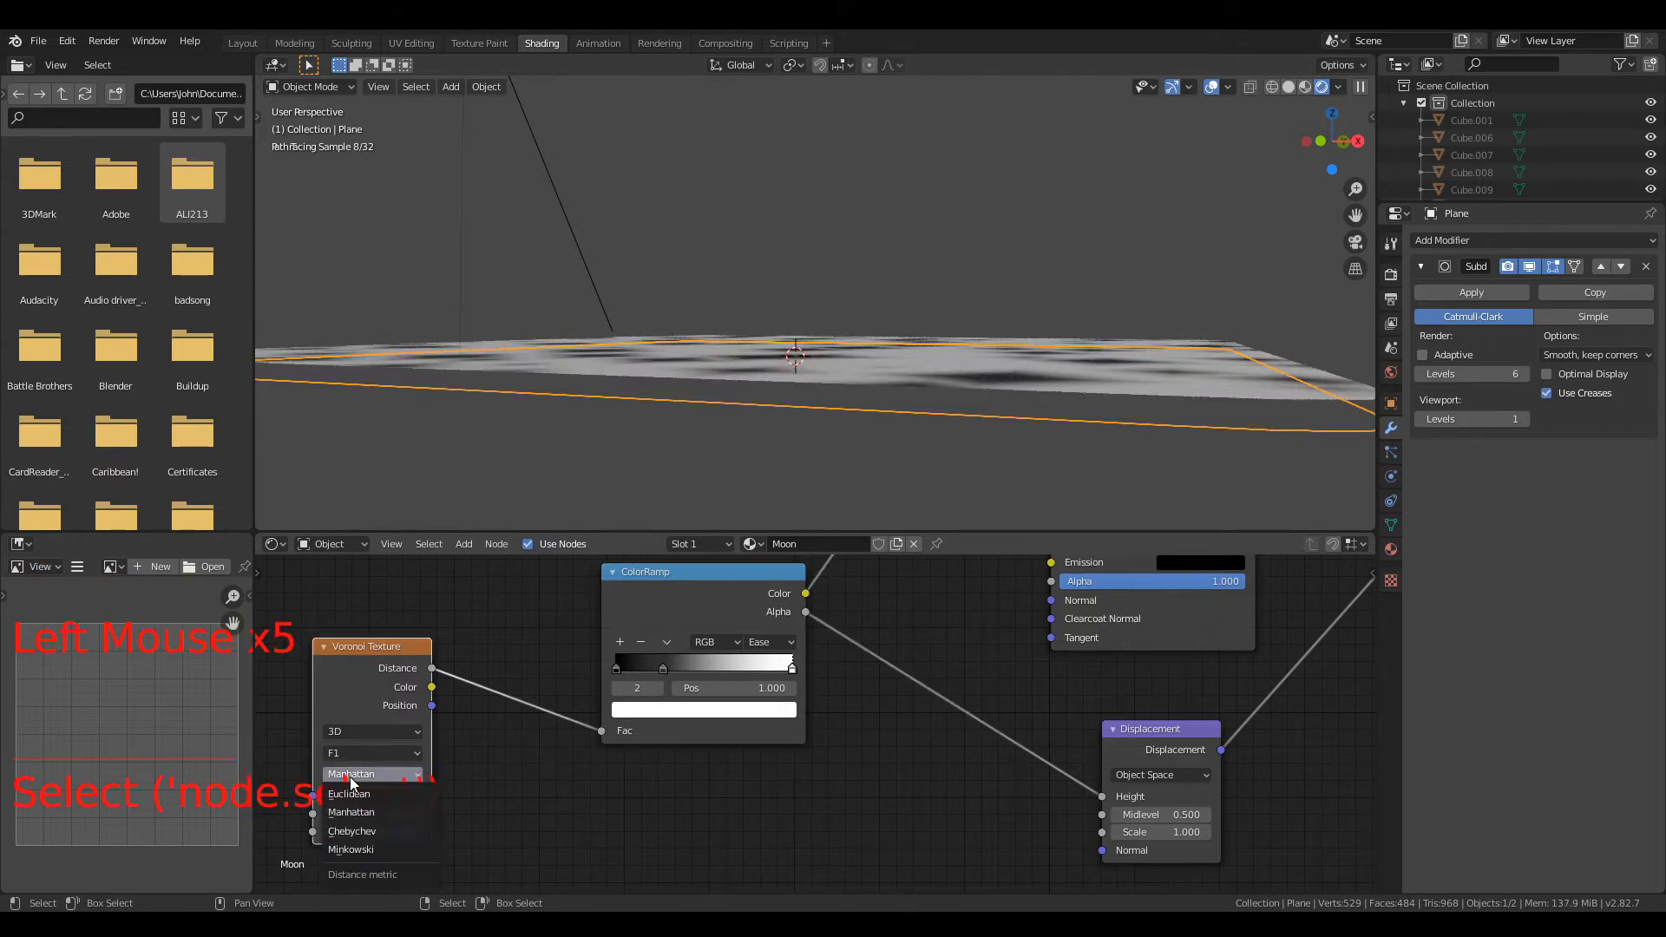
{"action": "left_click", "coordinate": [352, 793]}
Step: Try the Minkowski metric again, inspect the plane from above in rendered shading, and restore Euclidean
{"action": "left_click", "coordinate": [365, 774]}
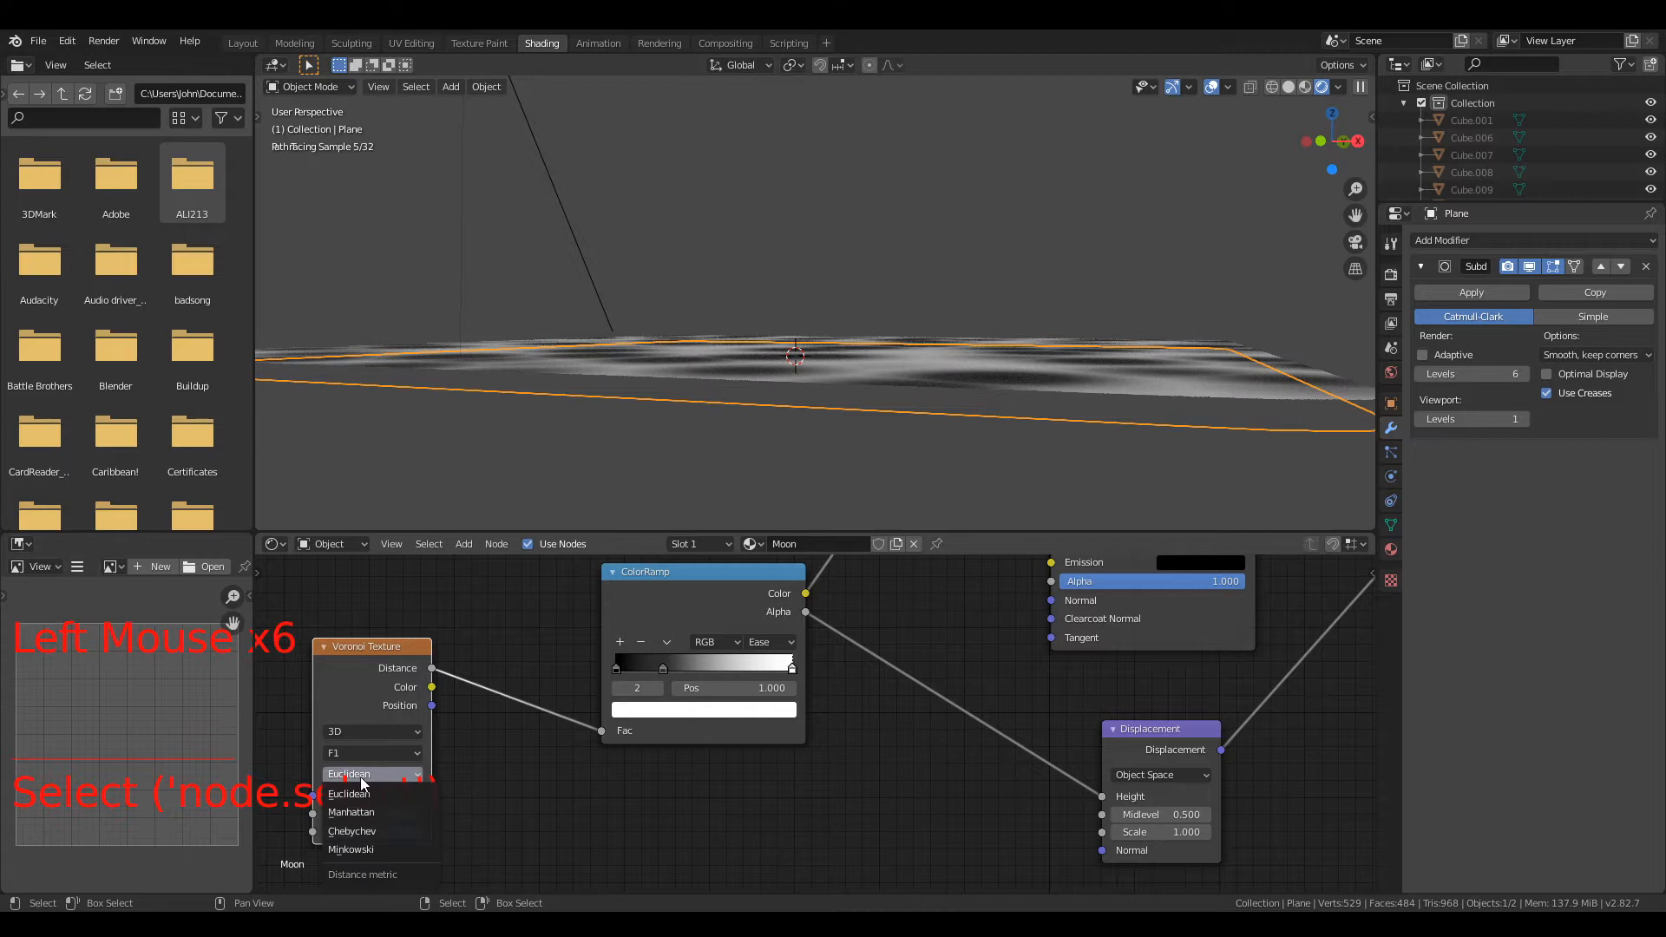
{"action": "left_click", "coordinate": [378, 849]}
{"action": "left_click", "coordinate": [1290, 88]}
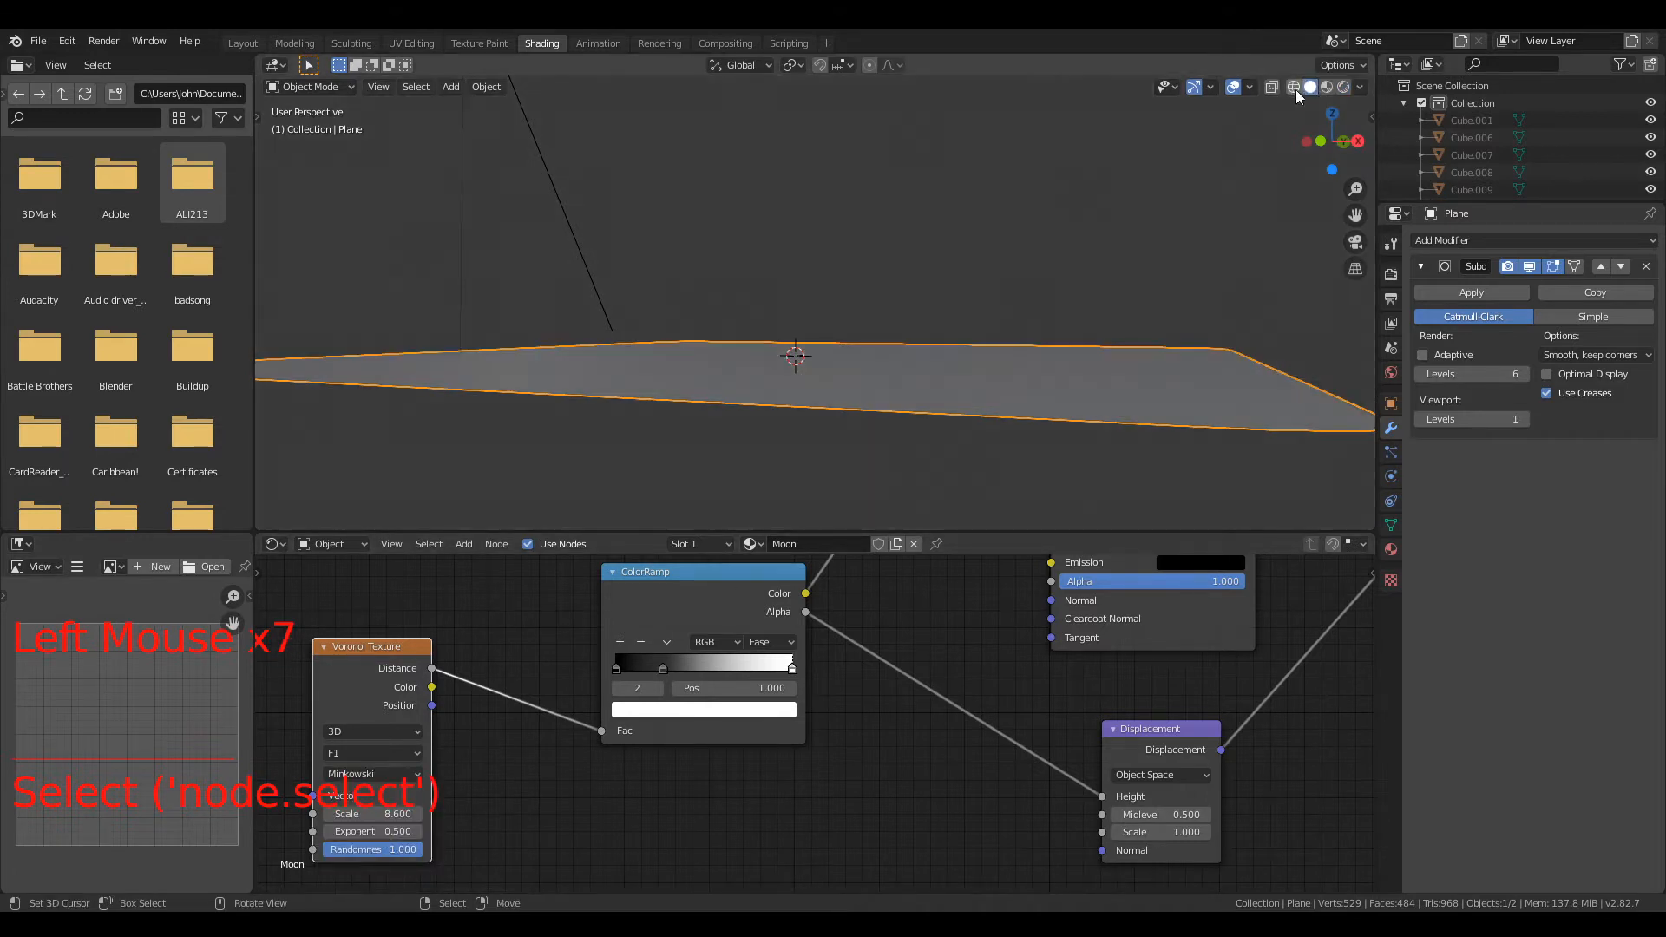
{"action": "left_click", "coordinate": [1341, 88]}
{"action": "middle_click_drag", "start_coordinate": [1227, 247], "coordinate": [1115, 340]}
{"action": "scroll", "coordinate": [1067, 382], "scroll_direction": "down", "scroll_amount": 2}
{"action": "mouse_move", "coordinate": [1012, 426]}
{"action": "middle_mouse_down"}
{"action": "mouse_move", "coordinate": [992, 465]}
{"action": "mouse_move", "coordinate": [1012, 319]}
{"action": "middle_mouse_up"}
{"action": "scroll", "coordinate": [896, 356], "scroll_direction": "up", "scroll_amount": 2}
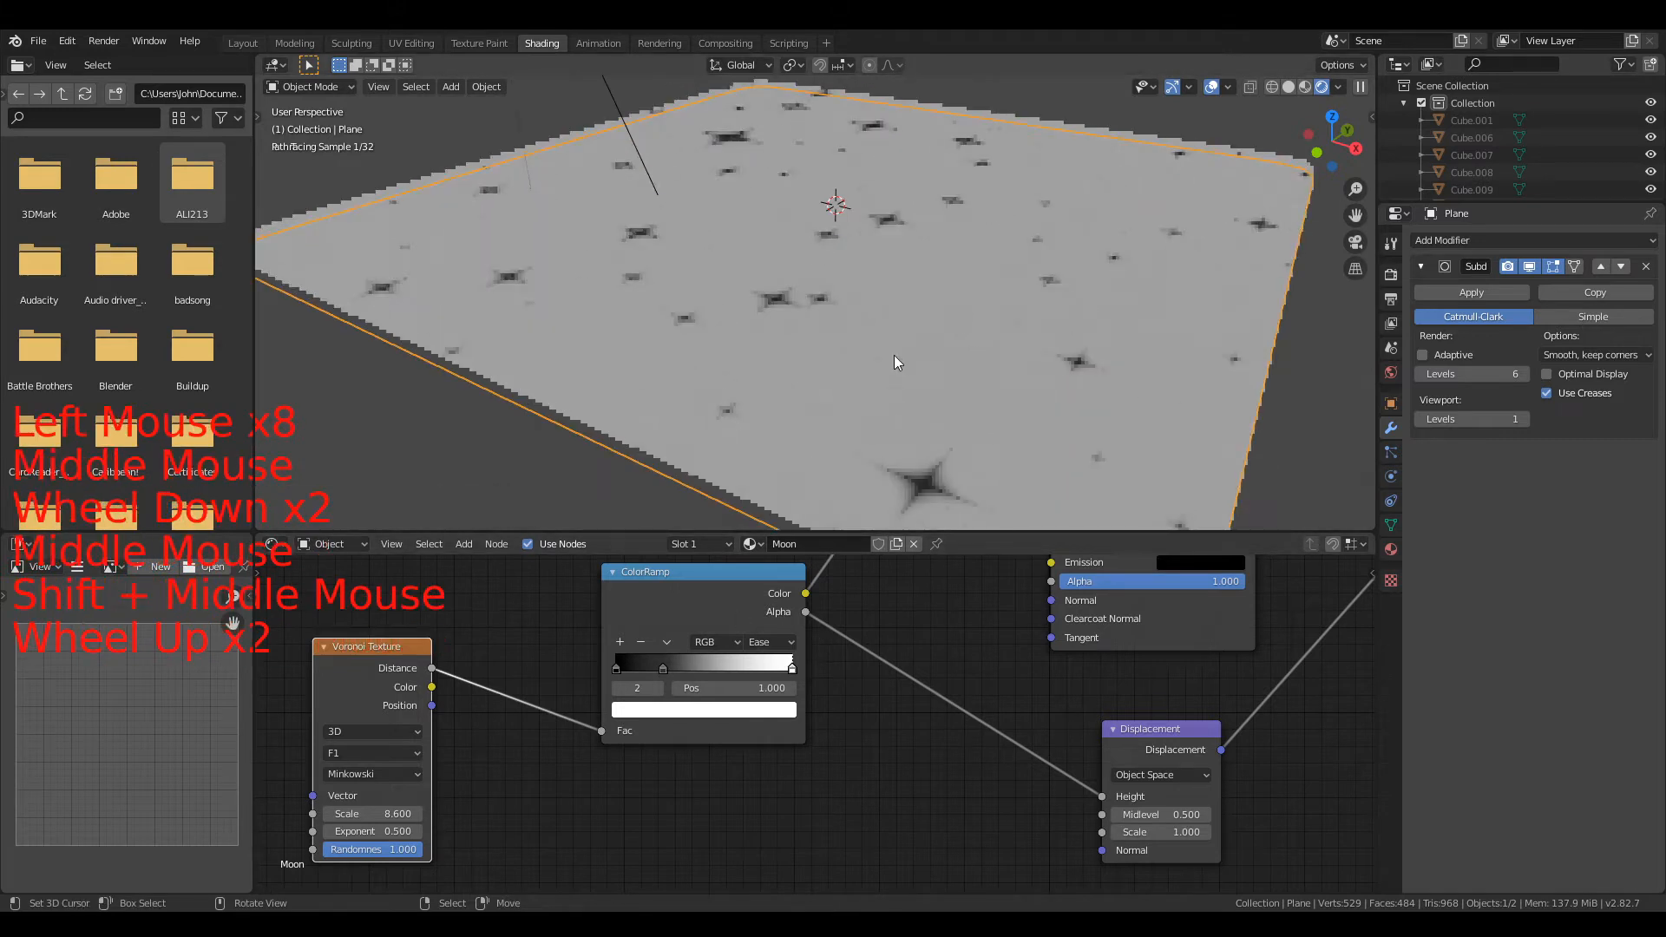
{"action": "left_click", "coordinate": [364, 773]}
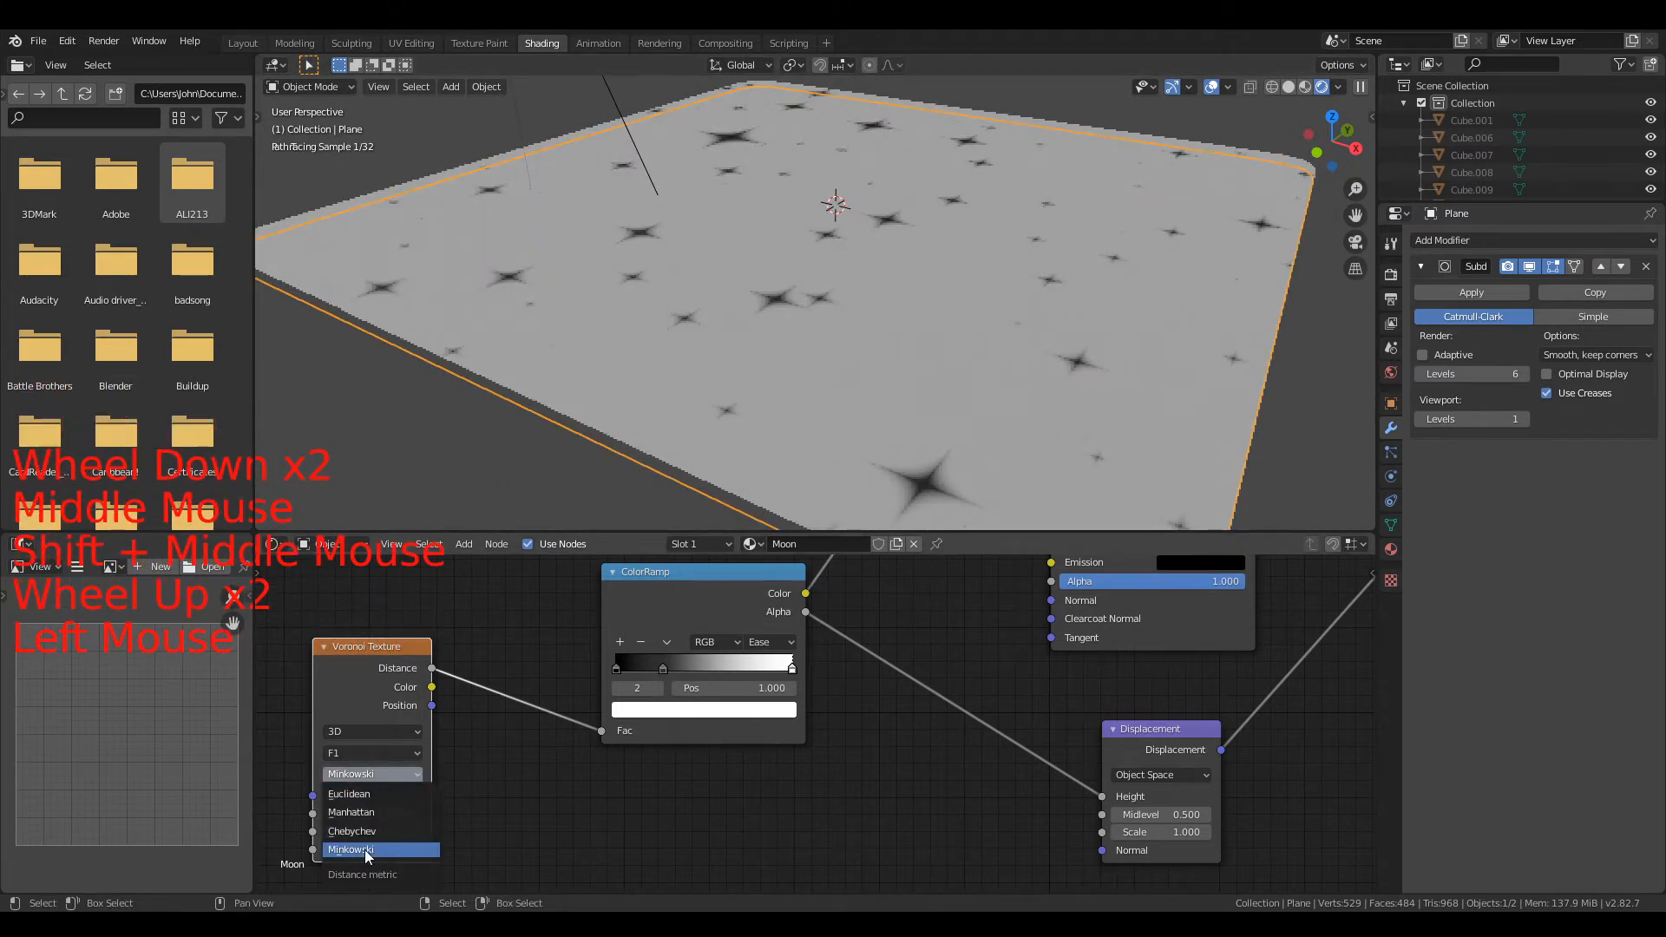
{"action": "left_click", "coordinate": [371, 774]}
{"action": "left_click", "coordinate": [362, 793]}
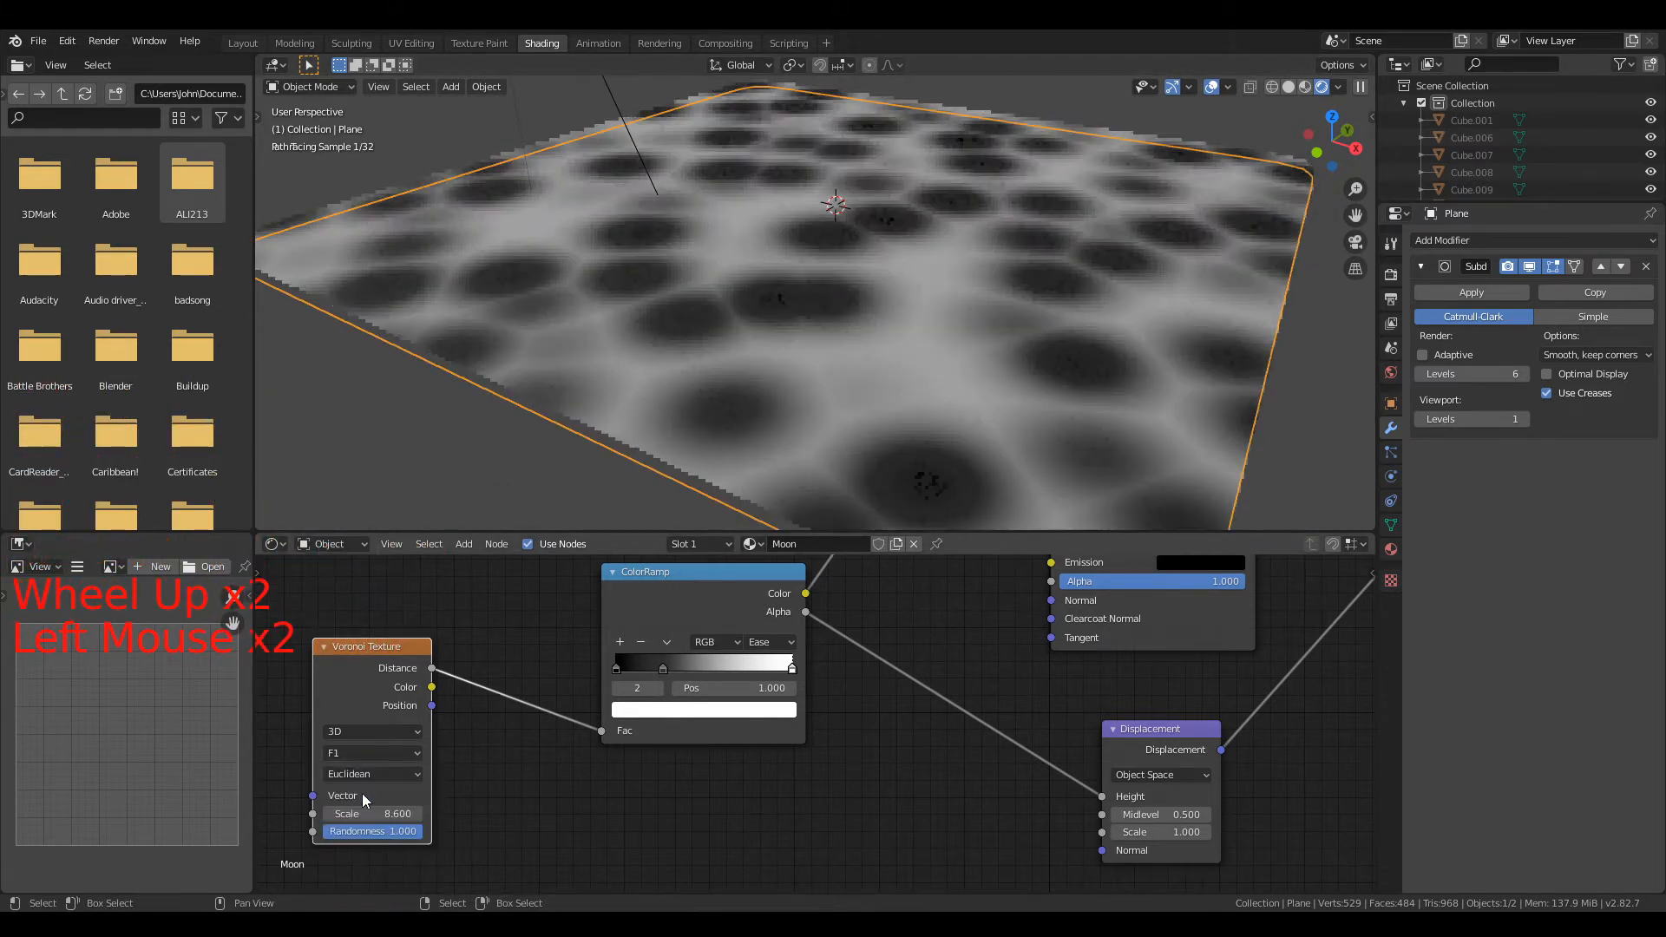
Step: Enable Adaptive subdivision on the plane's Subdivision modifier and inspect the surface up close
{"action": "scroll", "coordinate": [766, 399], "scroll_direction": "down", "scroll_amount": 3}
{"action": "middle_click_drag", "start_coordinate": [765, 399], "coordinate": [724, 319]}
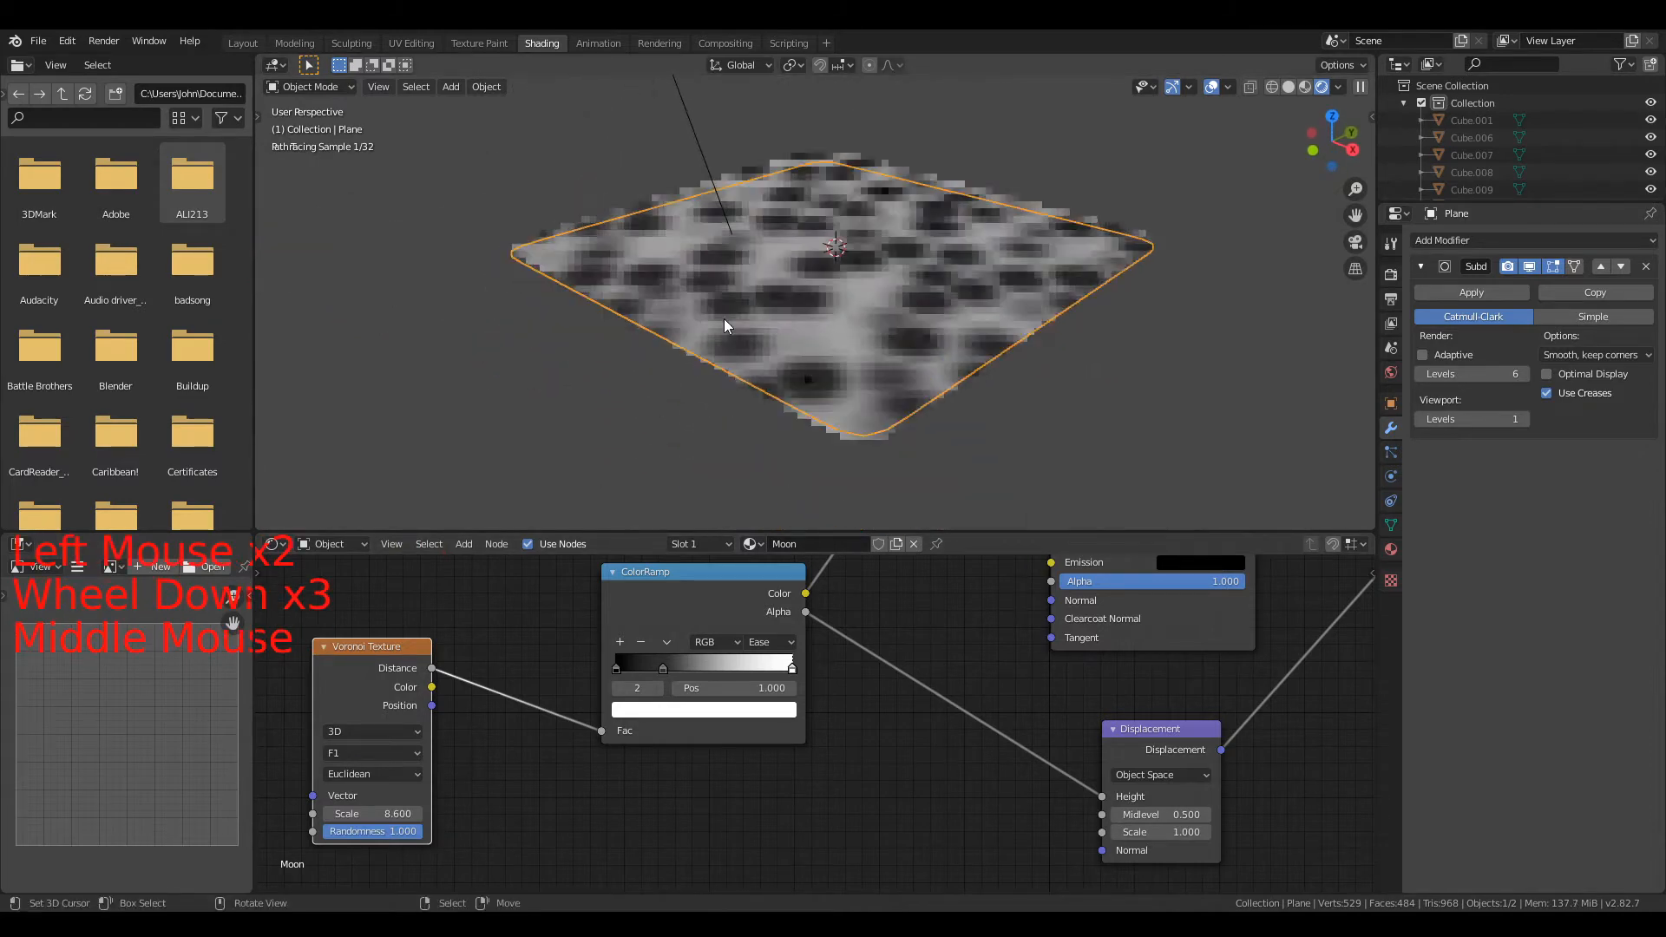
{"action": "scroll", "coordinate": [911, 317], "scroll_direction": "up", "scroll_amount": 2}
{"action": "left_click", "coordinate": [1388, 230]}
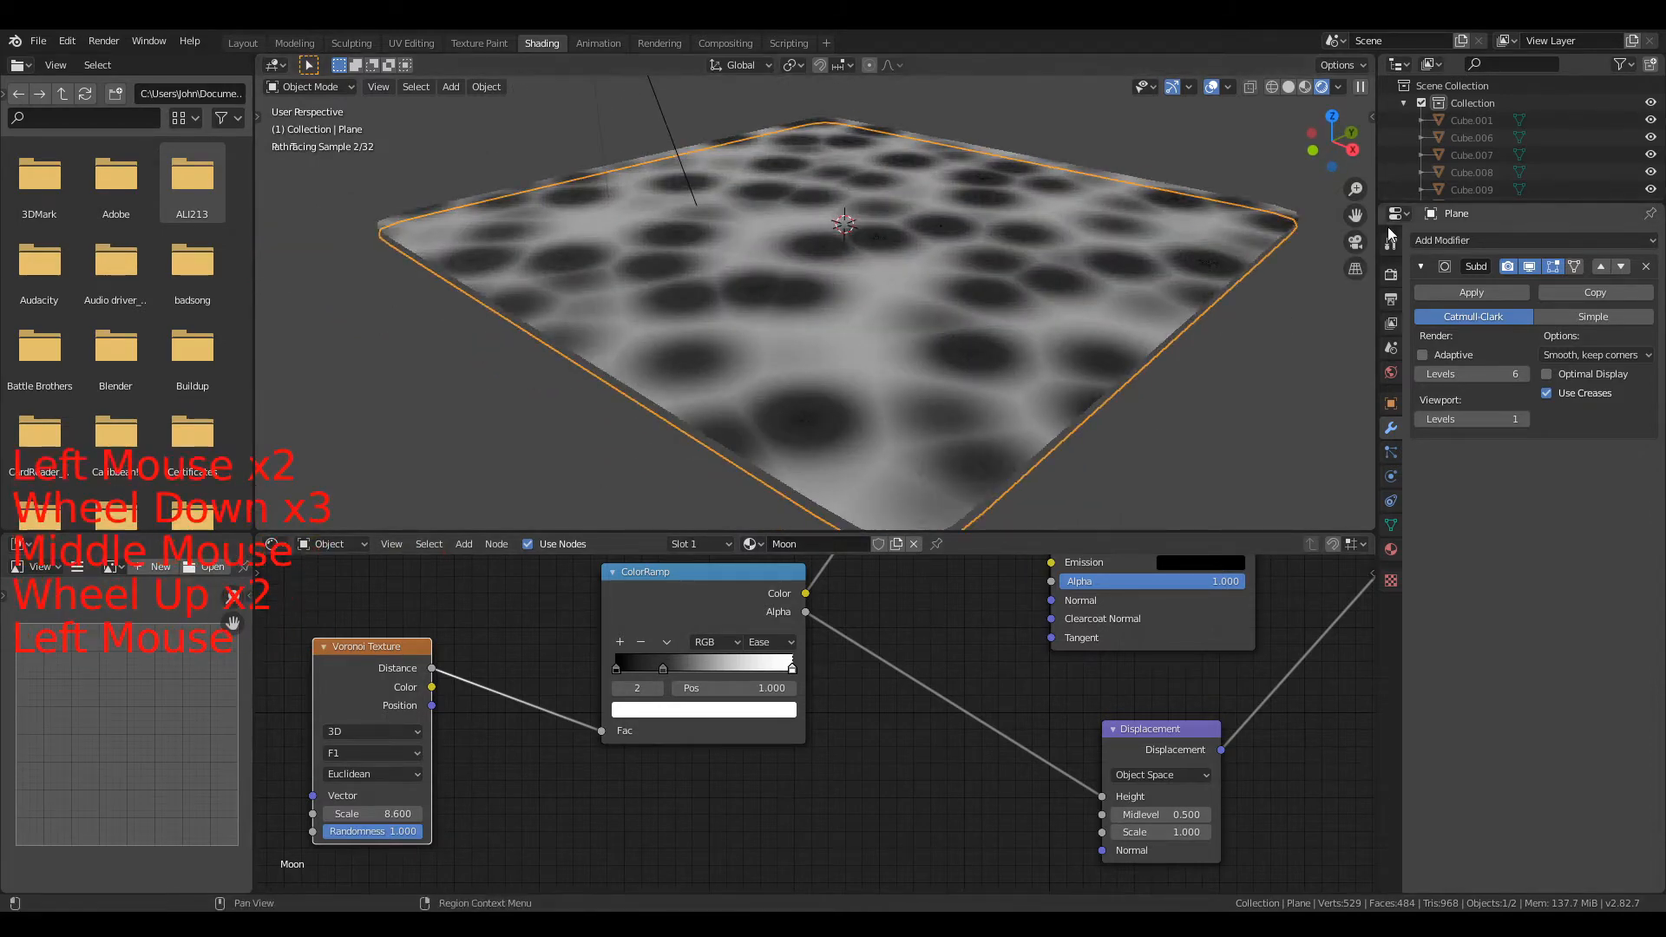
{"action": "left_click", "coordinate": [1390, 244]}
{"action": "left_click", "coordinate": [1390, 274]}
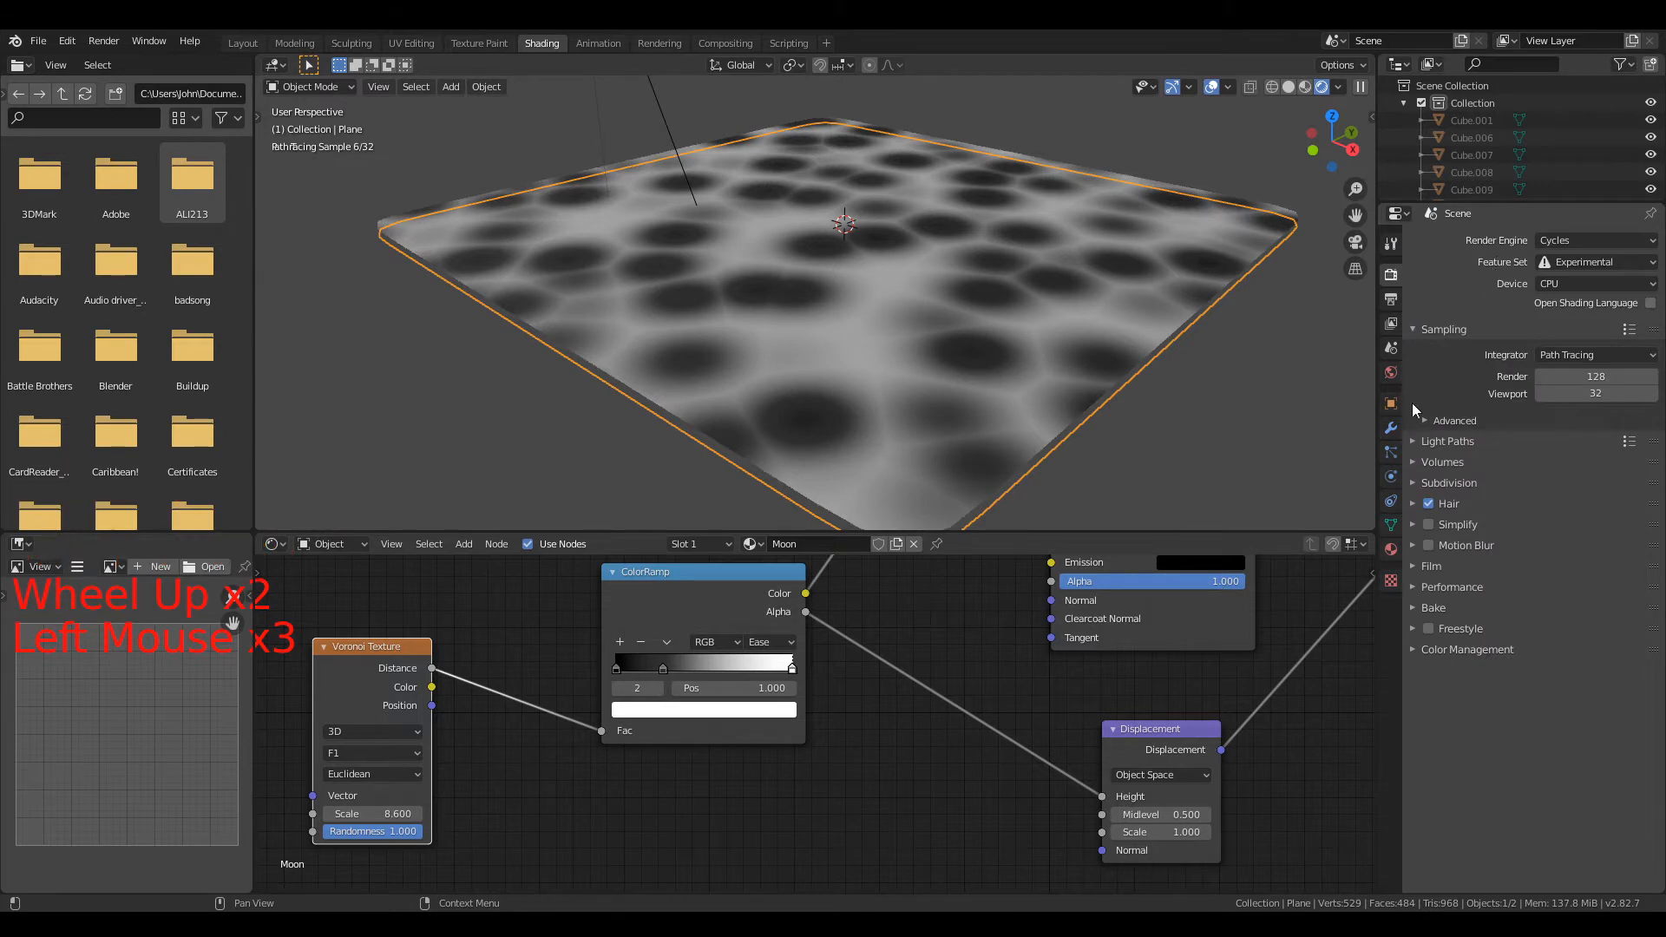
{"action": "left_click", "coordinate": [1391, 427]}
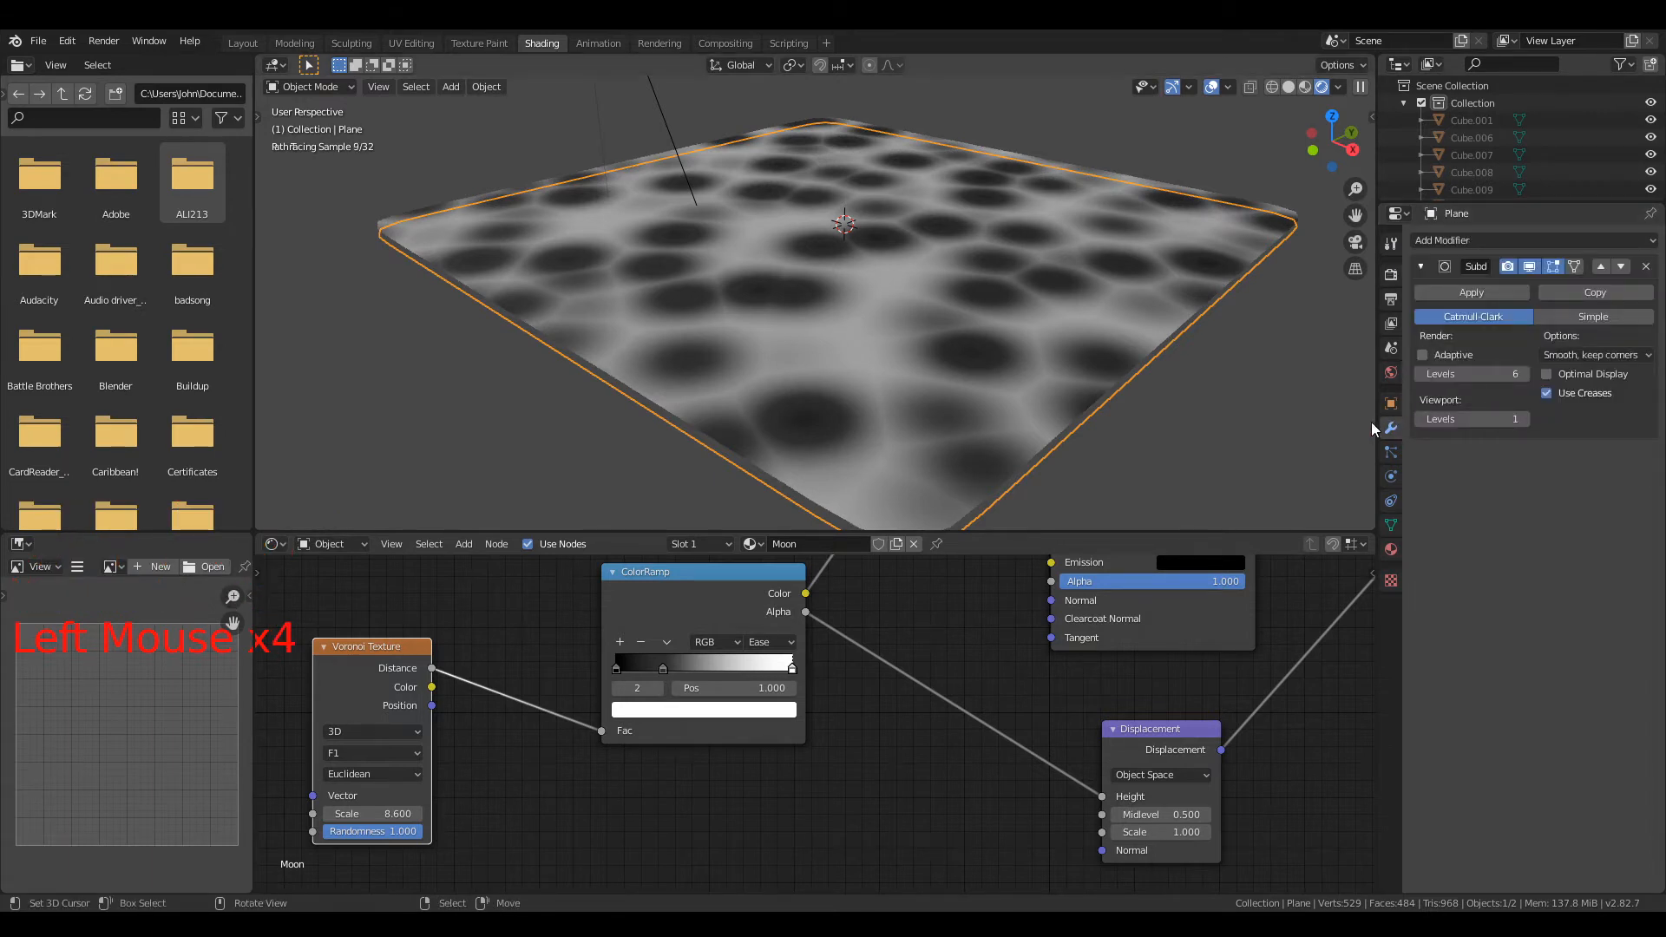
{"action": "left_click", "coordinate": [1441, 356]}
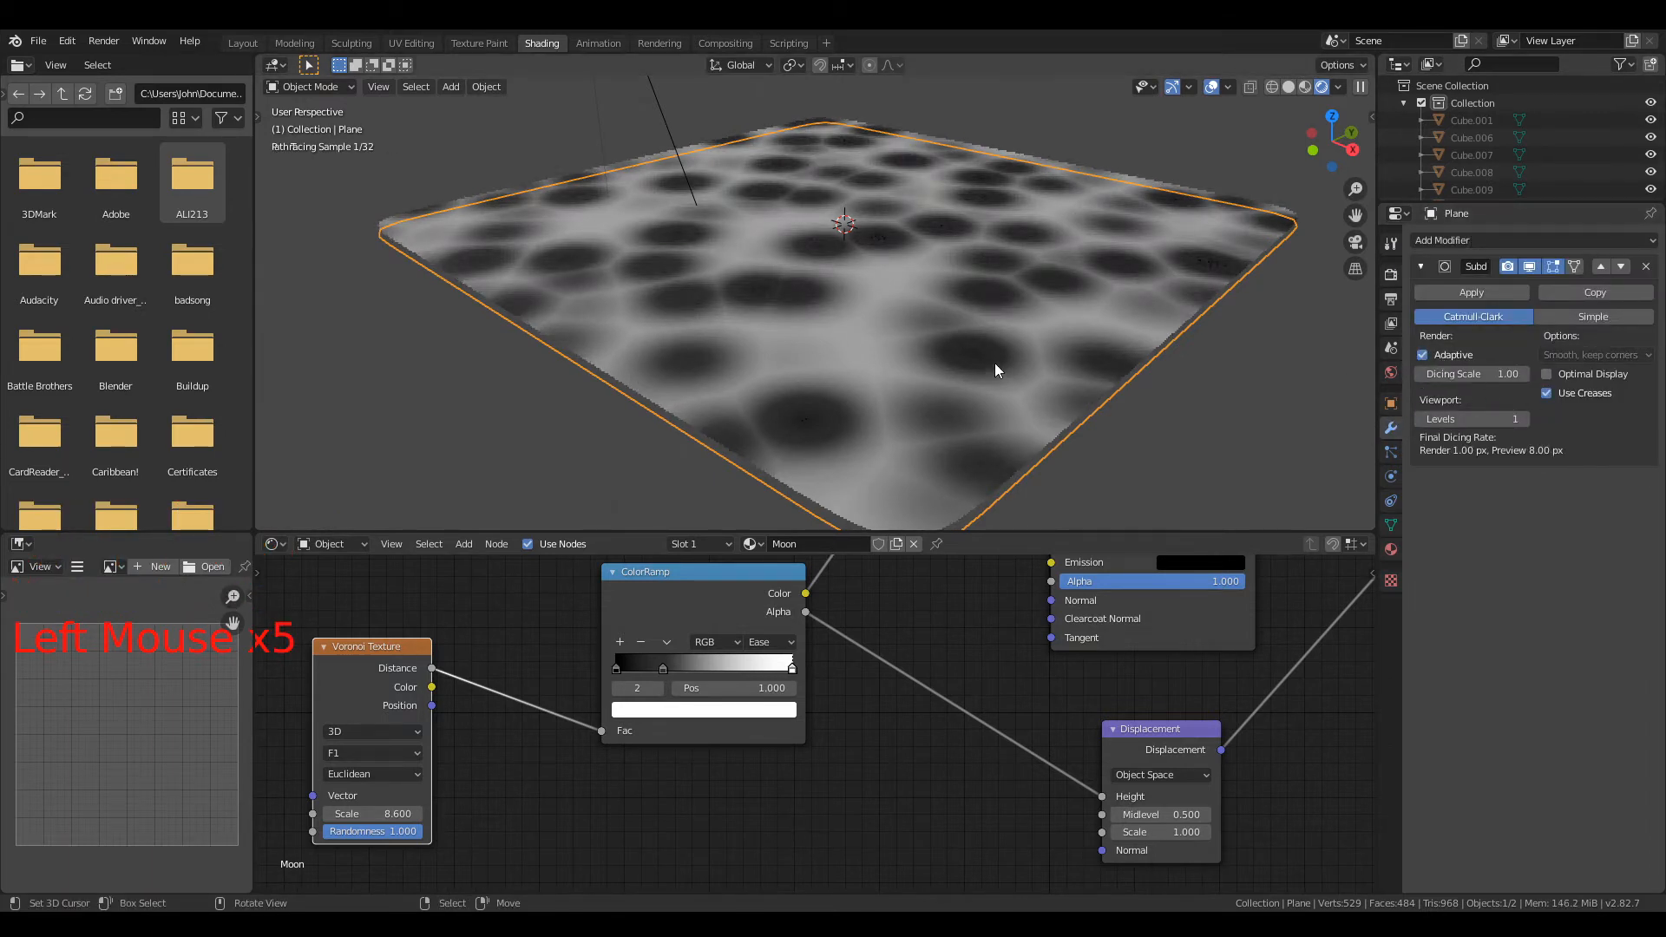
{"action": "middle_click_drag", "start_coordinate": [995, 363], "coordinate": [1016, 352]}
{"action": "scroll", "coordinate": [1015, 352], "scroll_direction": "up", "scroll_amount": 2}
Step: Set the Moon material's surface displacement method to Displacement Only and check the plane
{"action": "left_click", "coordinate": [1391, 552]}
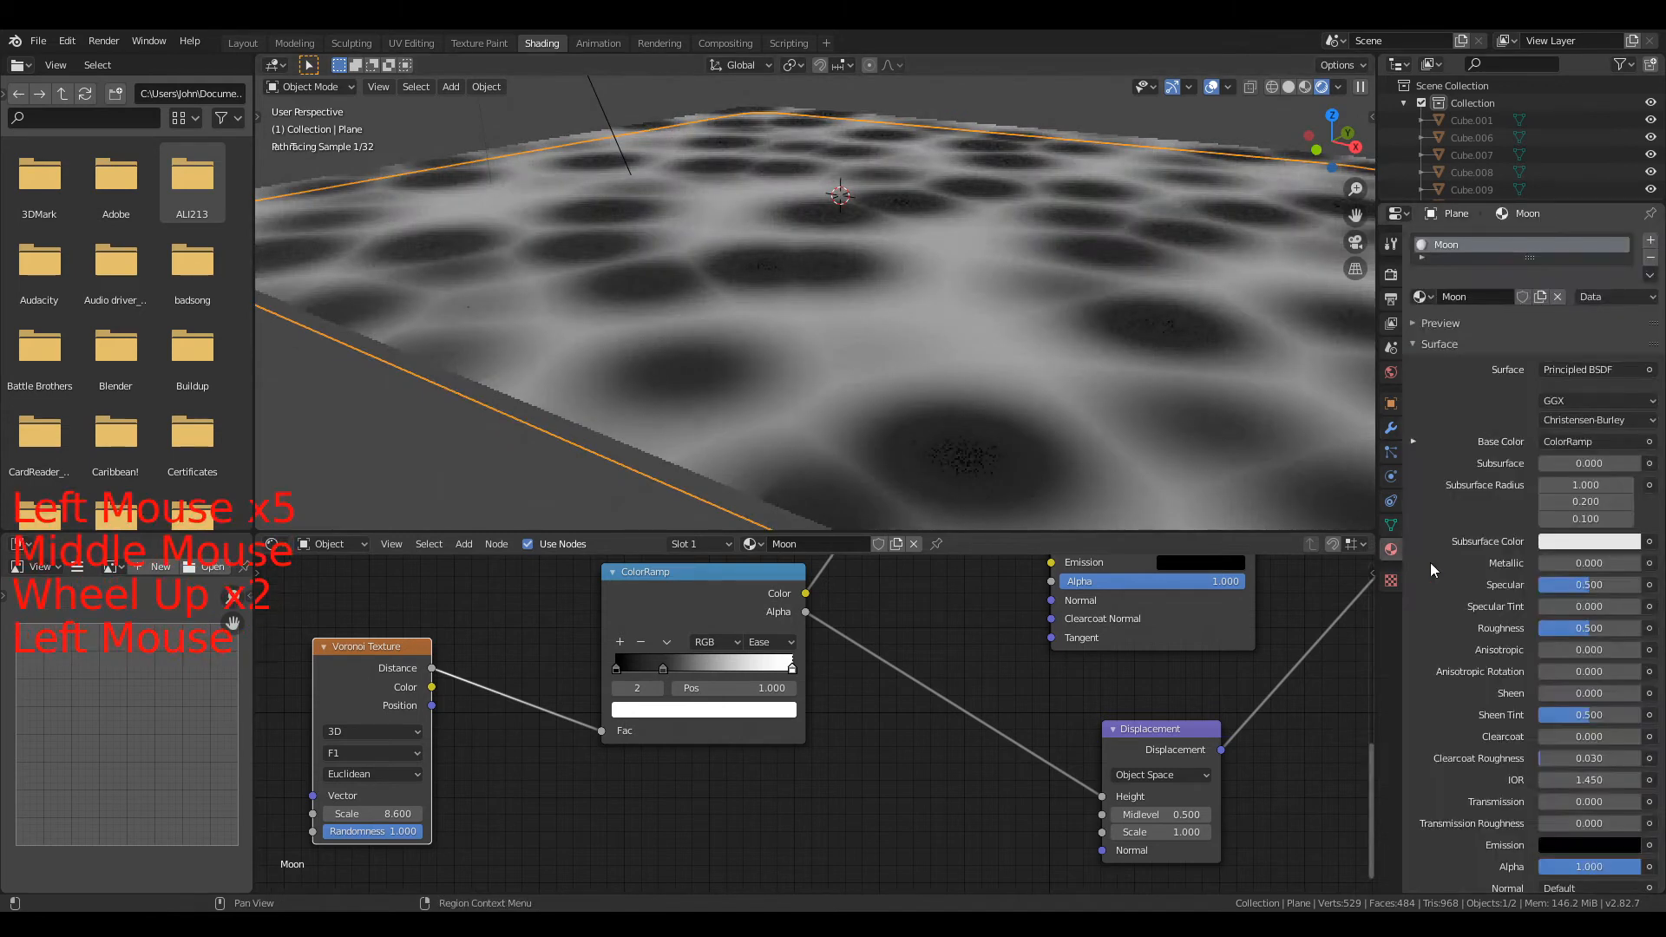
{"action": "left_click", "coordinate": [1430, 347]}
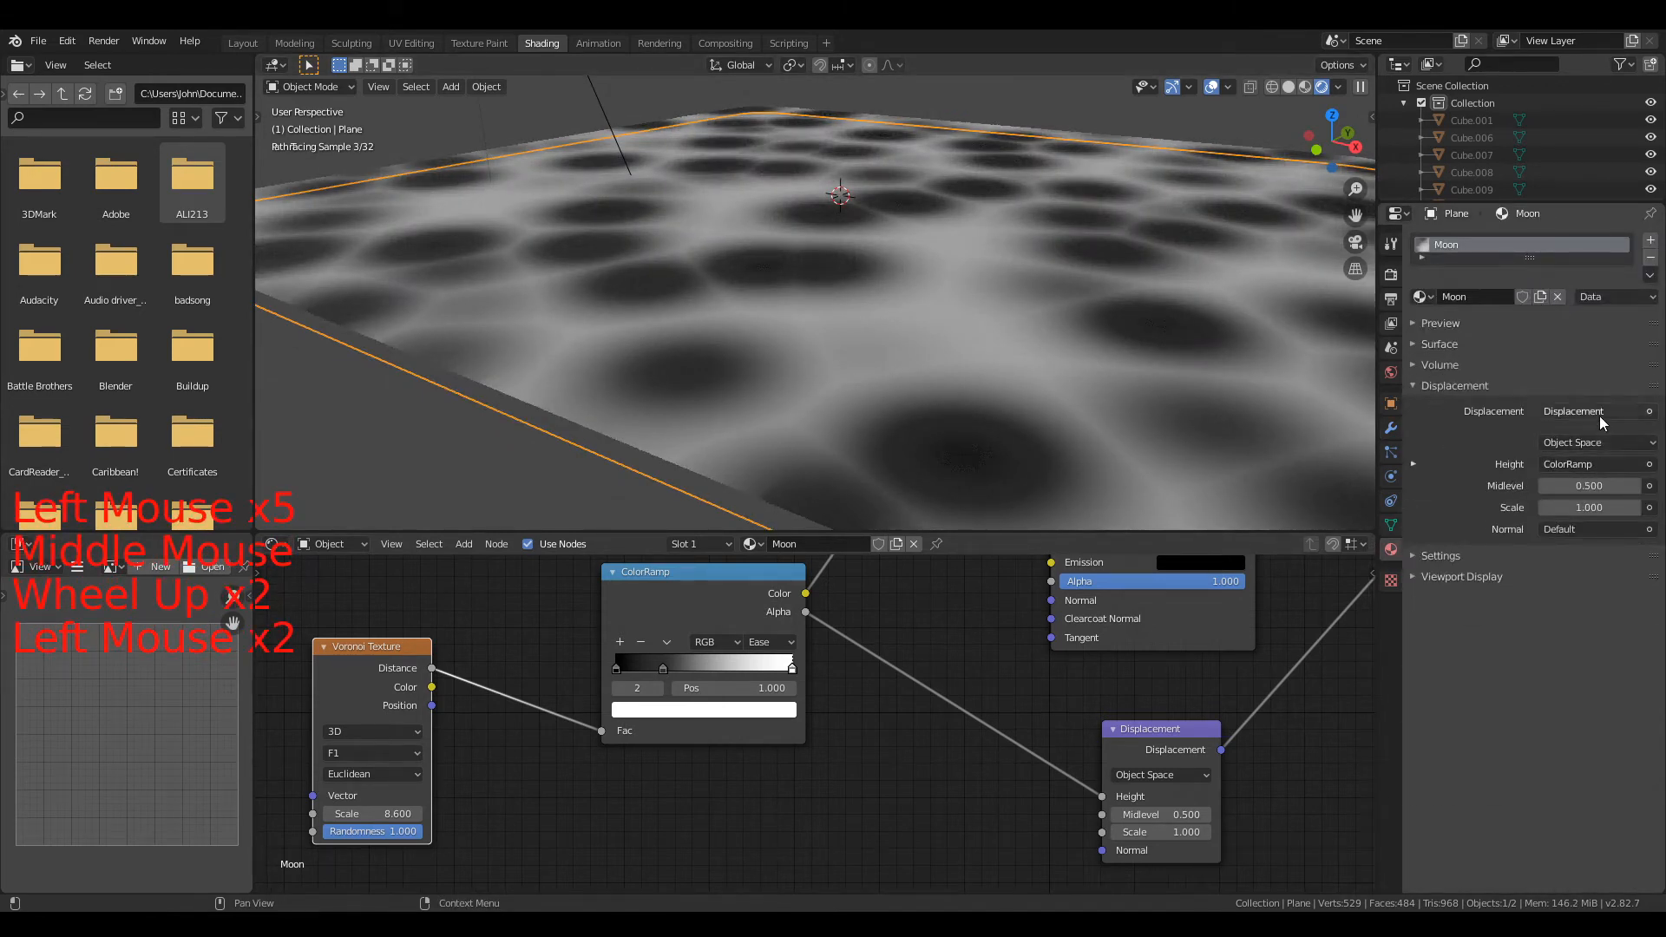
{"action": "left_click", "coordinate": [1437, 387]}
{"action": "left_click", "coordinate": [1439, 408]}
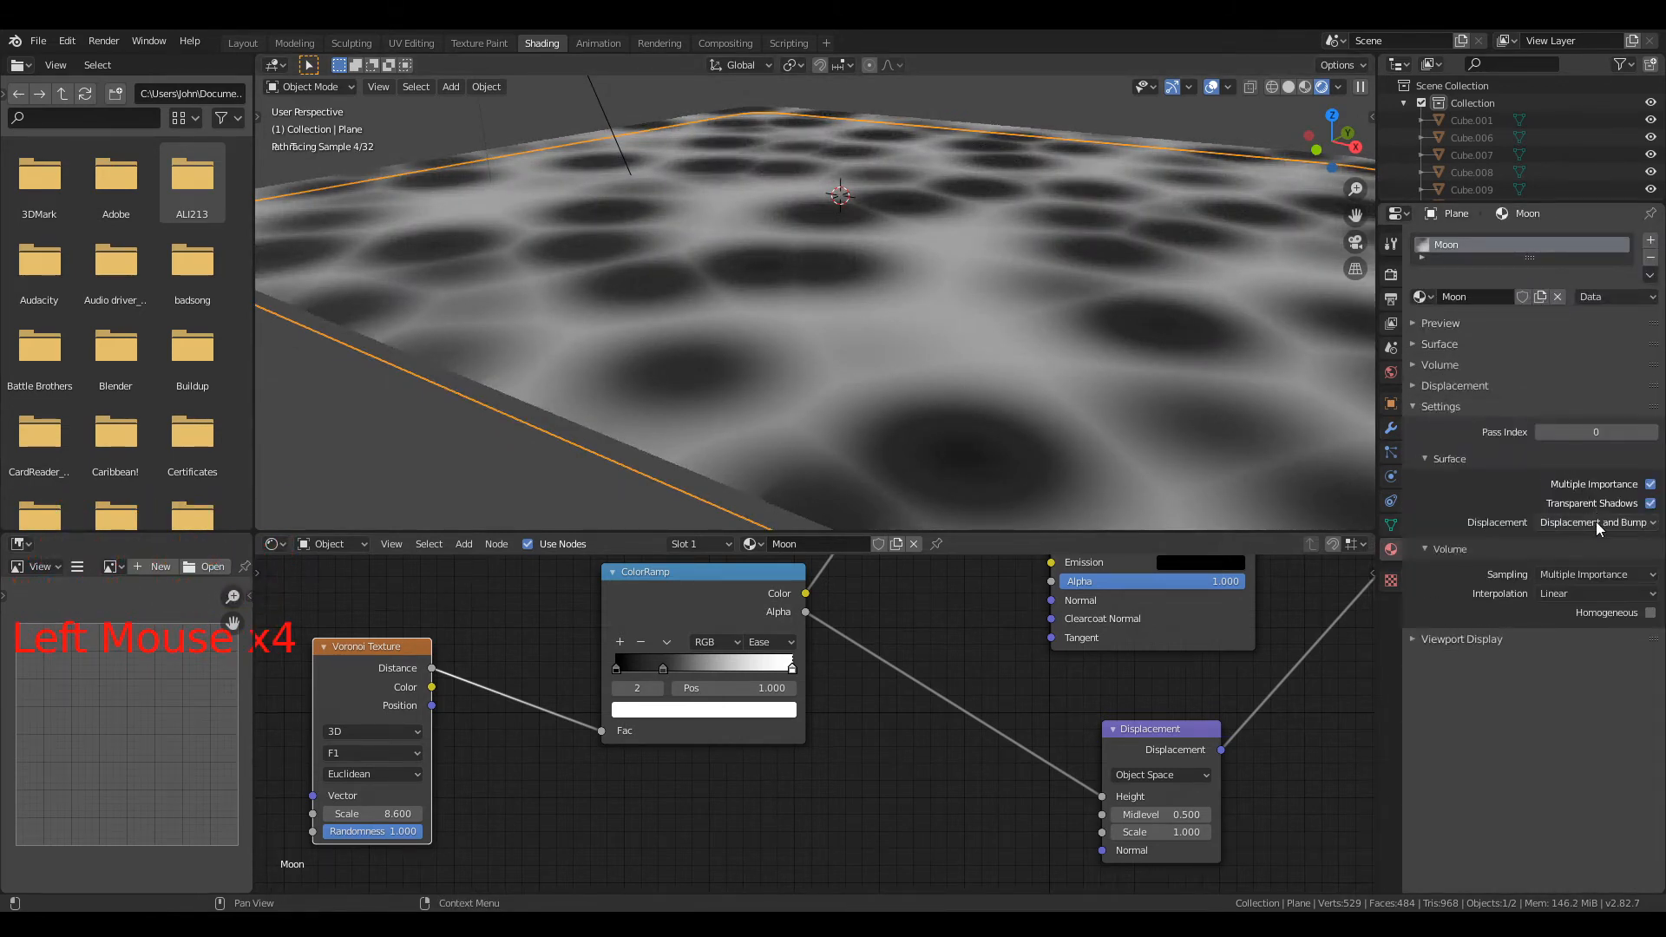
{"action": "left_click_drag", "start_coordinate": [1596, 523], "coordinate": [1580, 554]}
{"action": "scroll", "coordinate": [1284, 417], "scroll_direction": "down", "scroll_amount": 2}
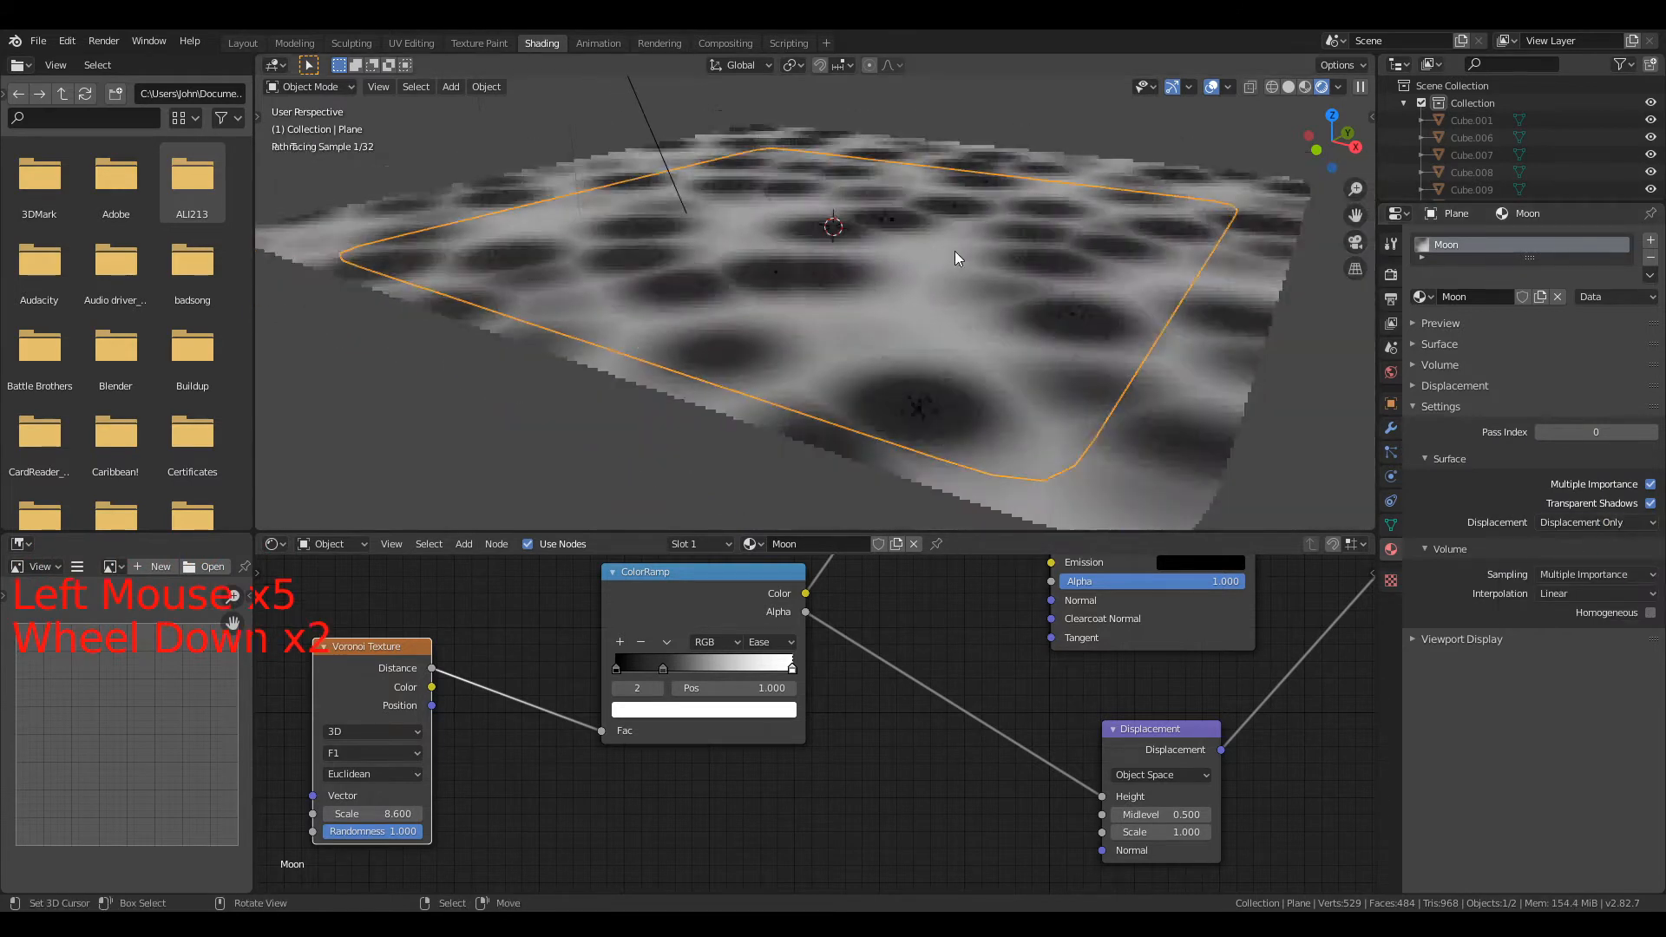
{"action": "middle_click_drag", "start_coordinate": [1044, 335], "coordinate": [1017, 342], "text": "shift"}
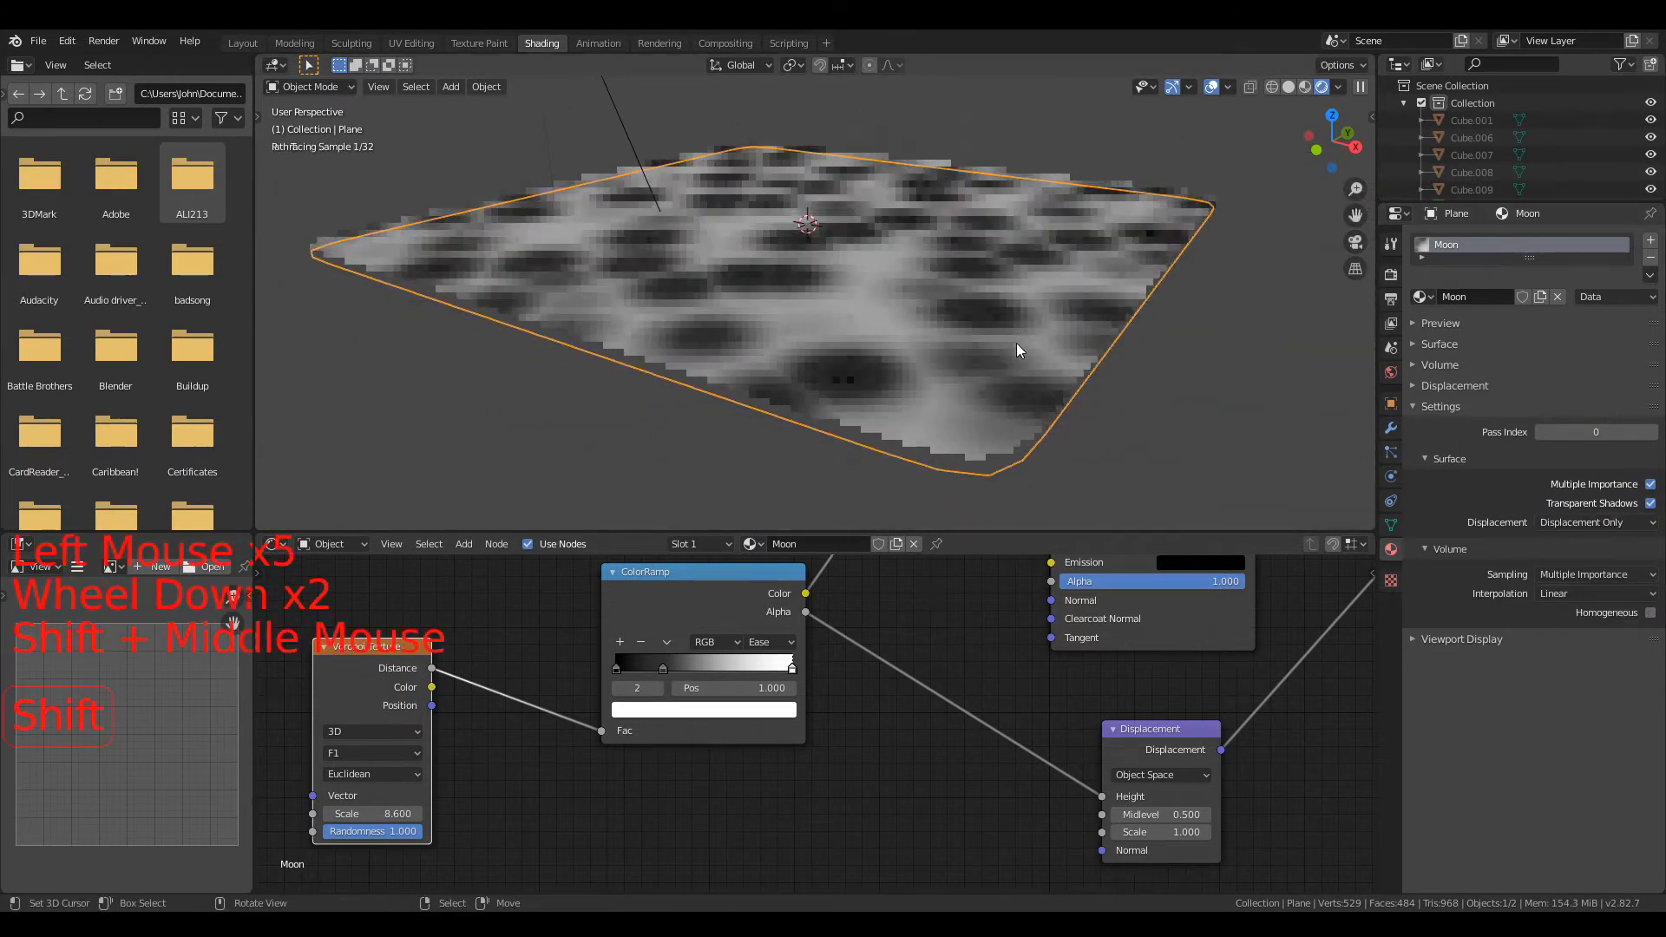
Step: Shift the ColorRamp node slightly down and link its Color output to the Displacement Height in place of Alpha
{"action": "left_click_drag", "start_coordinate": [662, 608], "coordinate": [667, 641]}
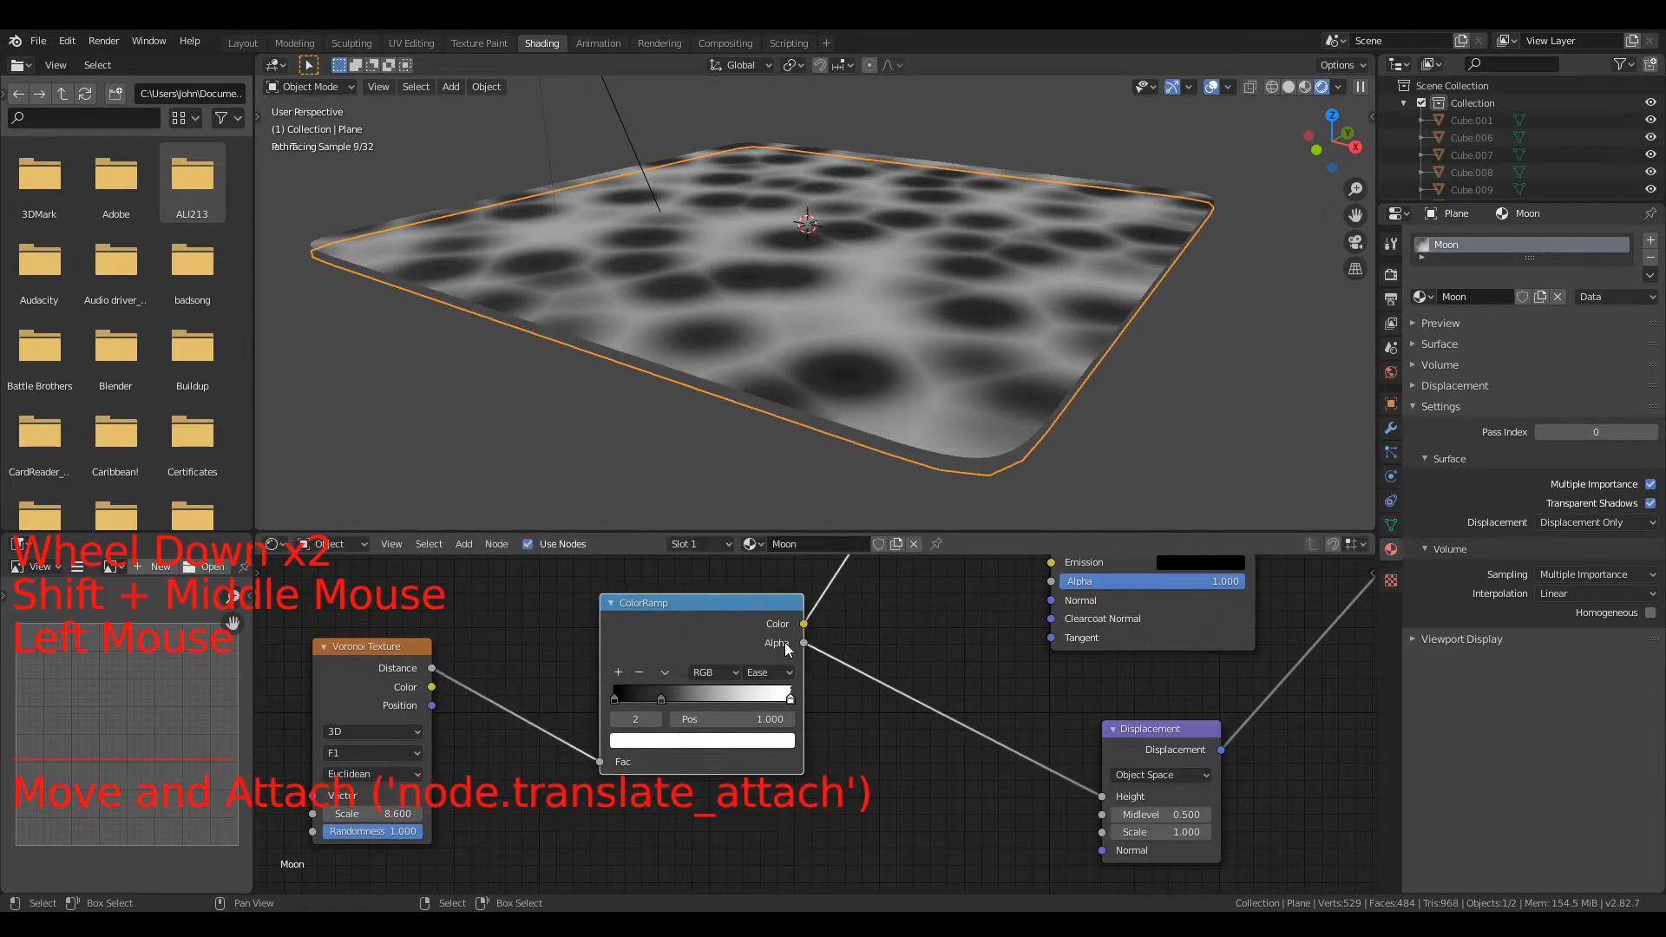
{"action": "left_click_drag", "start_coordinate": [804, 624], "coordinate": [1100, 792]}
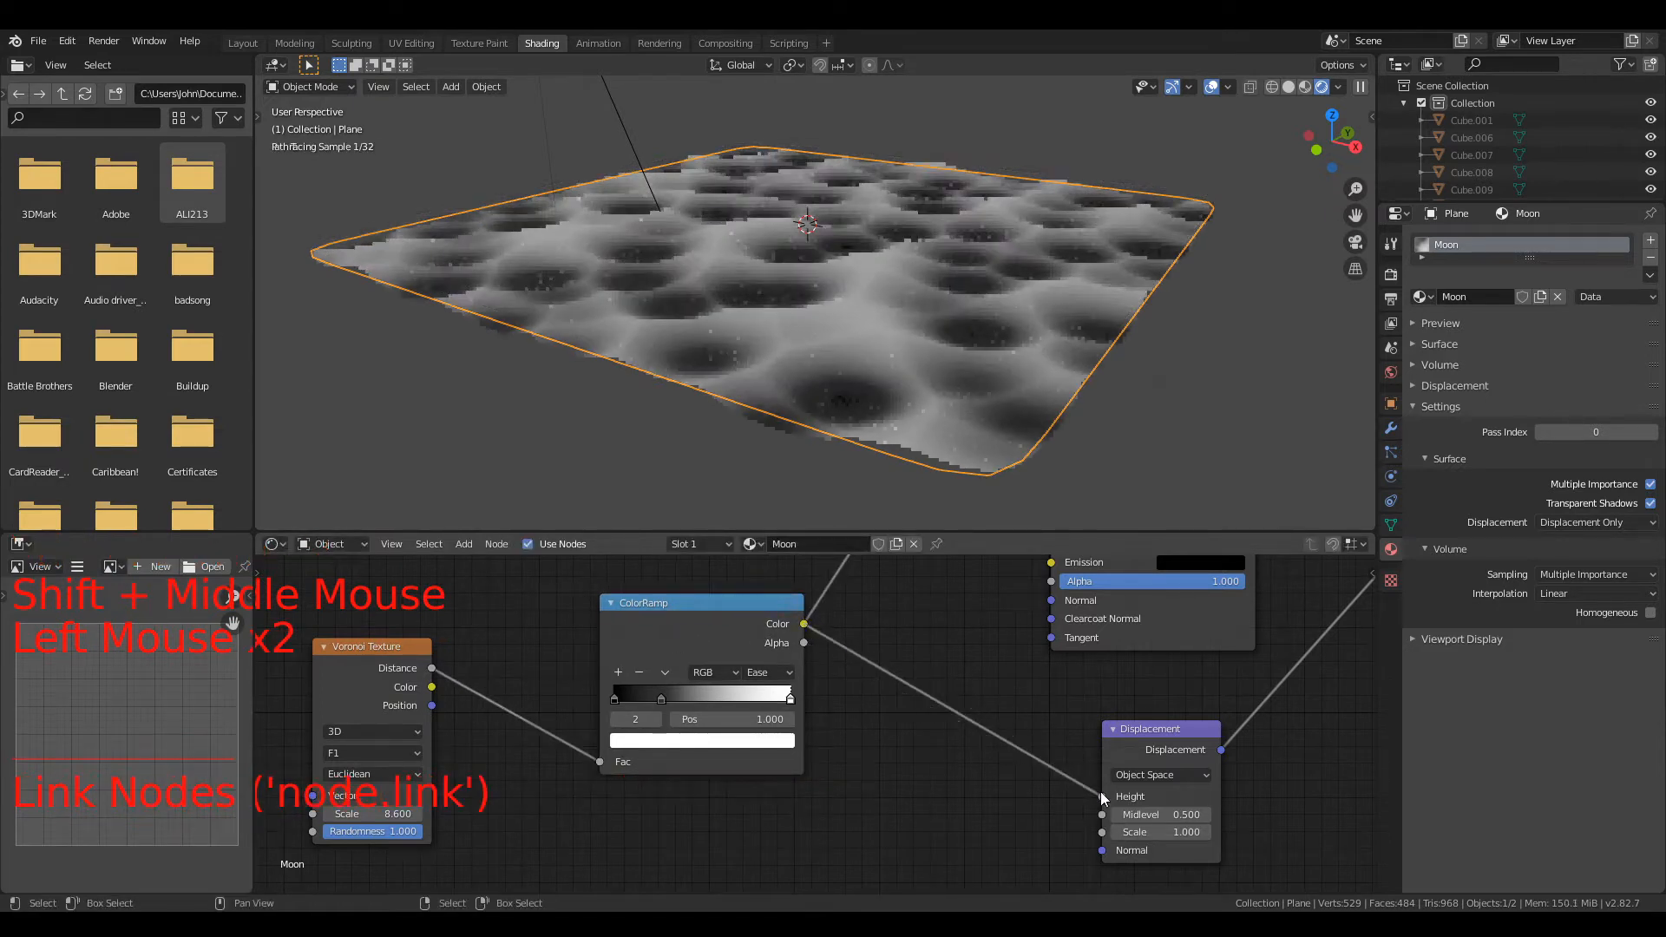
Step: Try a Scale of 11.8 on the Displacement node and inspect the displaced plane
{"action": "scroll", "coordinate": [914, 424], "scroll_direction": "up", "scroll_amount": 1}
{"action": "middle_click_drag", "start_coordinate": [914, 424], "coordinate": [974, 372]}
{"action": "left_click_drag", "start_coordinate": [1171, 831], "coordinate": [1319, 831]}
{"action": "scroll", "coordinate": [1003, 373], "scroll_direction": "down", "scroll_amount": 5}
{"action": "middle_click_drag", "start_coordinate": [1001, 372], "coordinate": [946, 422]}
{"action": "scroll", "coordinate": [948, 423], "scroll_direction": "up", "scroll_amount": 4}
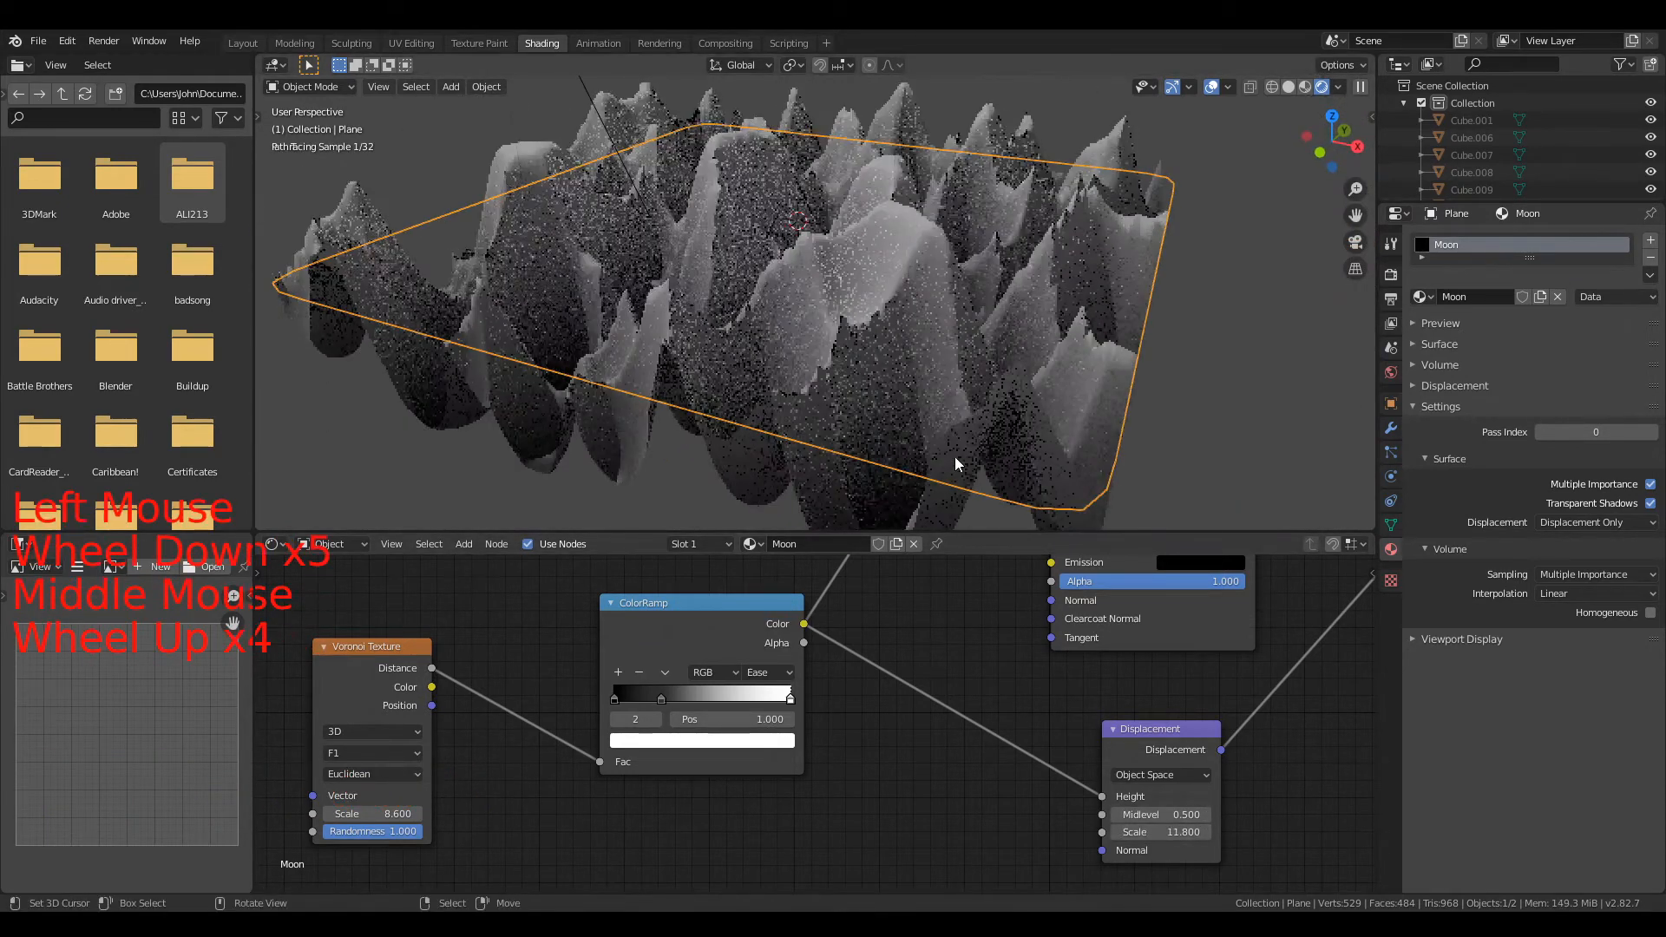
Step: Reduce the Displacement node's Scale to 1.7 and inspect the surface close up from a low angle
{"action": "mouse_move", "coordinate": [1167, 831]}
{"action": "left_mouse_down"}
{"action": "mouse_move", "coordinate": [1102, 831]}
{"action": "mouse_move", "coordinate": [1163, 831]}
{"action": "left_mouse_up"}
{"action": "middle_click_drag", "start_coordinate": [821, 321], "coordinate": [923, 314]}
{"action": "scroll", "coordinate": [901, 321], "scroll_direction": "up", "scroll_amount": 2}
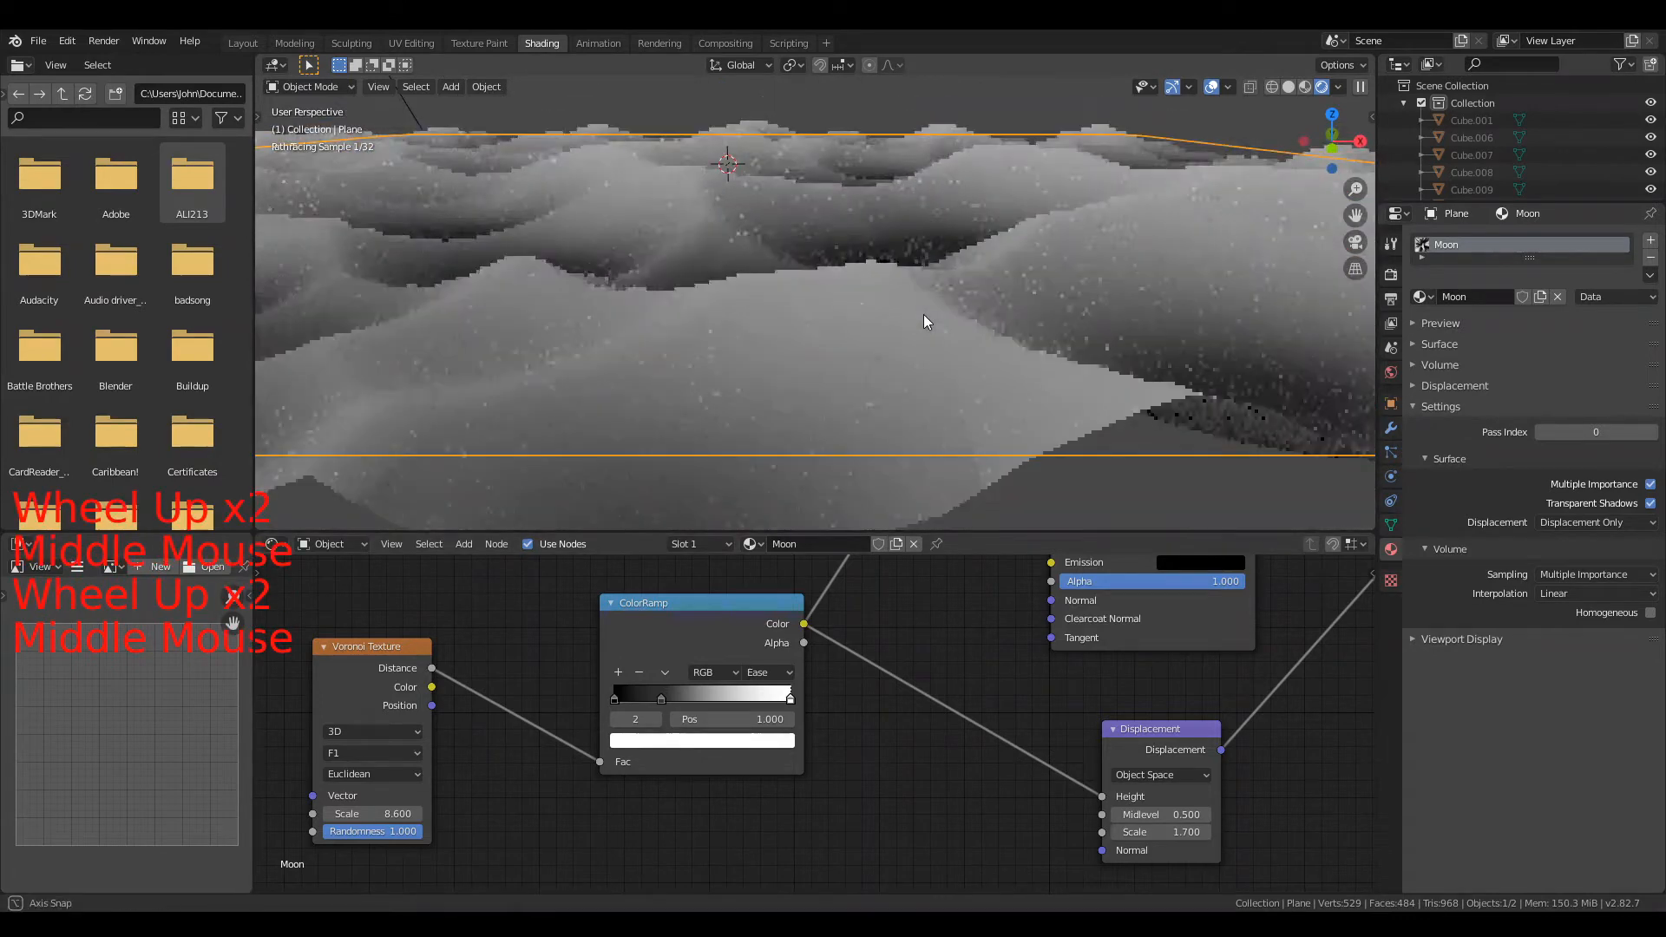
Step: Set the Displacement node's Scale to 0.6 and check the craters from a higher angle
{"action": "left_click", "coordinate": [1162, 831]}
{"action": "left_click_drag", "start_coordinate": [1167, 831], "coordinate": [1154, 832]}
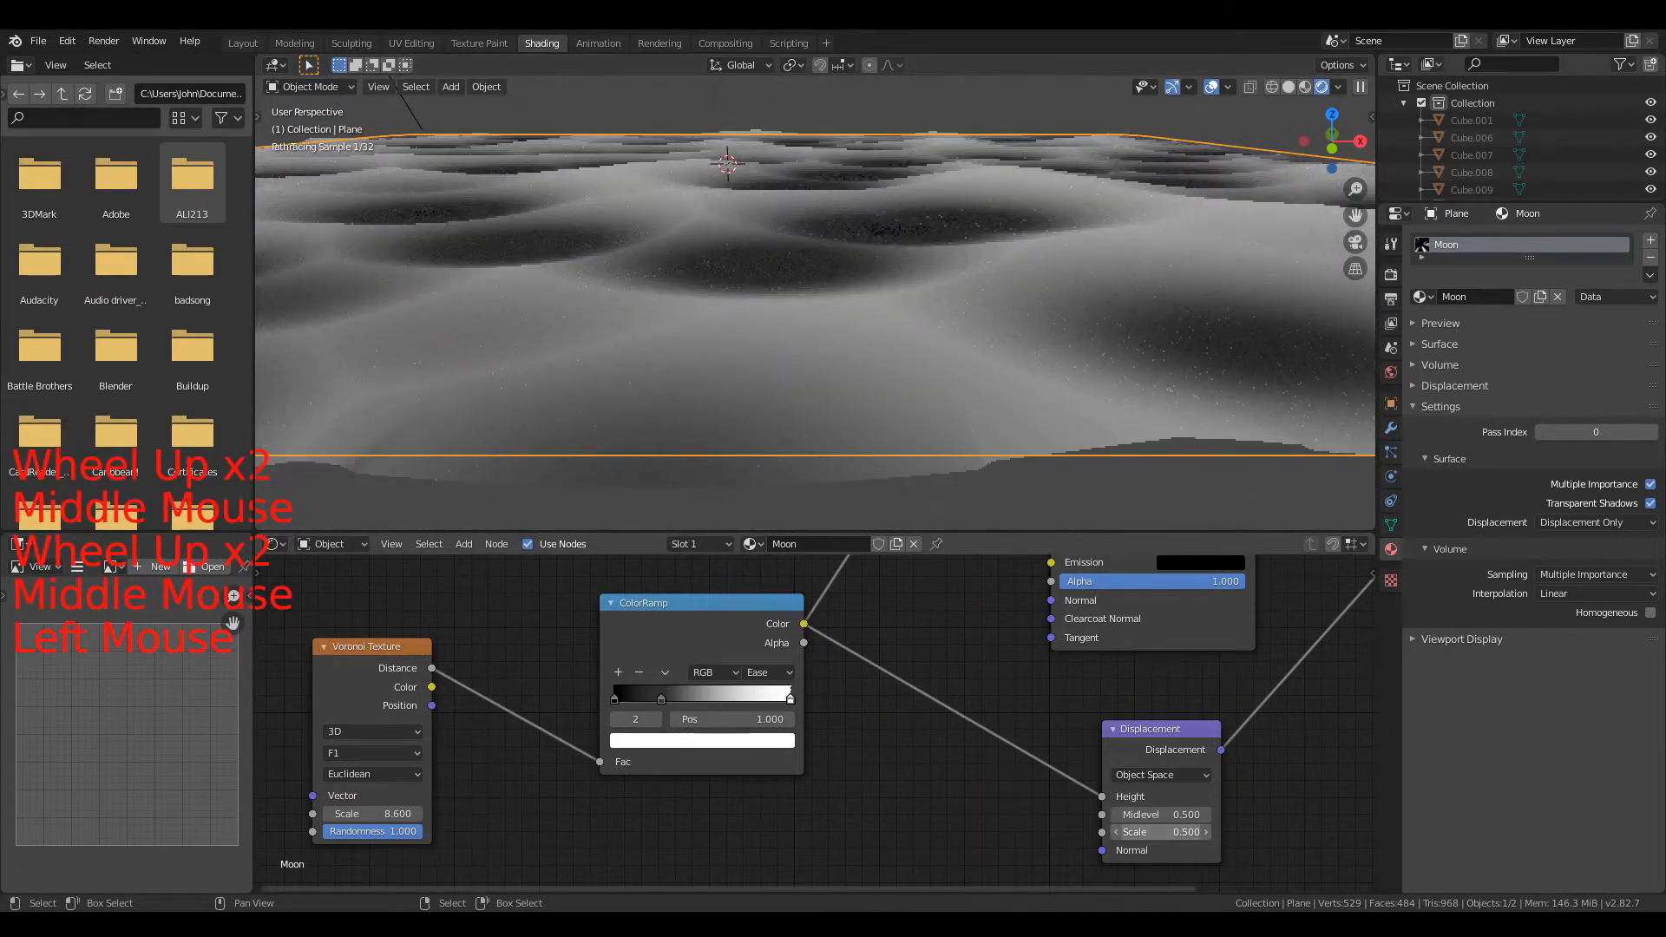
{"action": "left_click", "coordinate": [1206, 831]}
{"action": "mouse_move", "coordinate": [928, 330]}
{"action": "middle_mouse_down"}
{"action": "mouse_move", "coordinate": [1029, 332]}
{"action": "mouse_move", "coordinate": [886, 353]}
{"action": "mouse_move", "coordinate": [926, 309]}
{"action": "mouse_move", "coordinate": [920, 344]}
{"action": "middle_mouse_up"}
{"action": "scroll", "coordinate": [1020, 334], "scroll_direction": "down", "scroll_amount": 3}
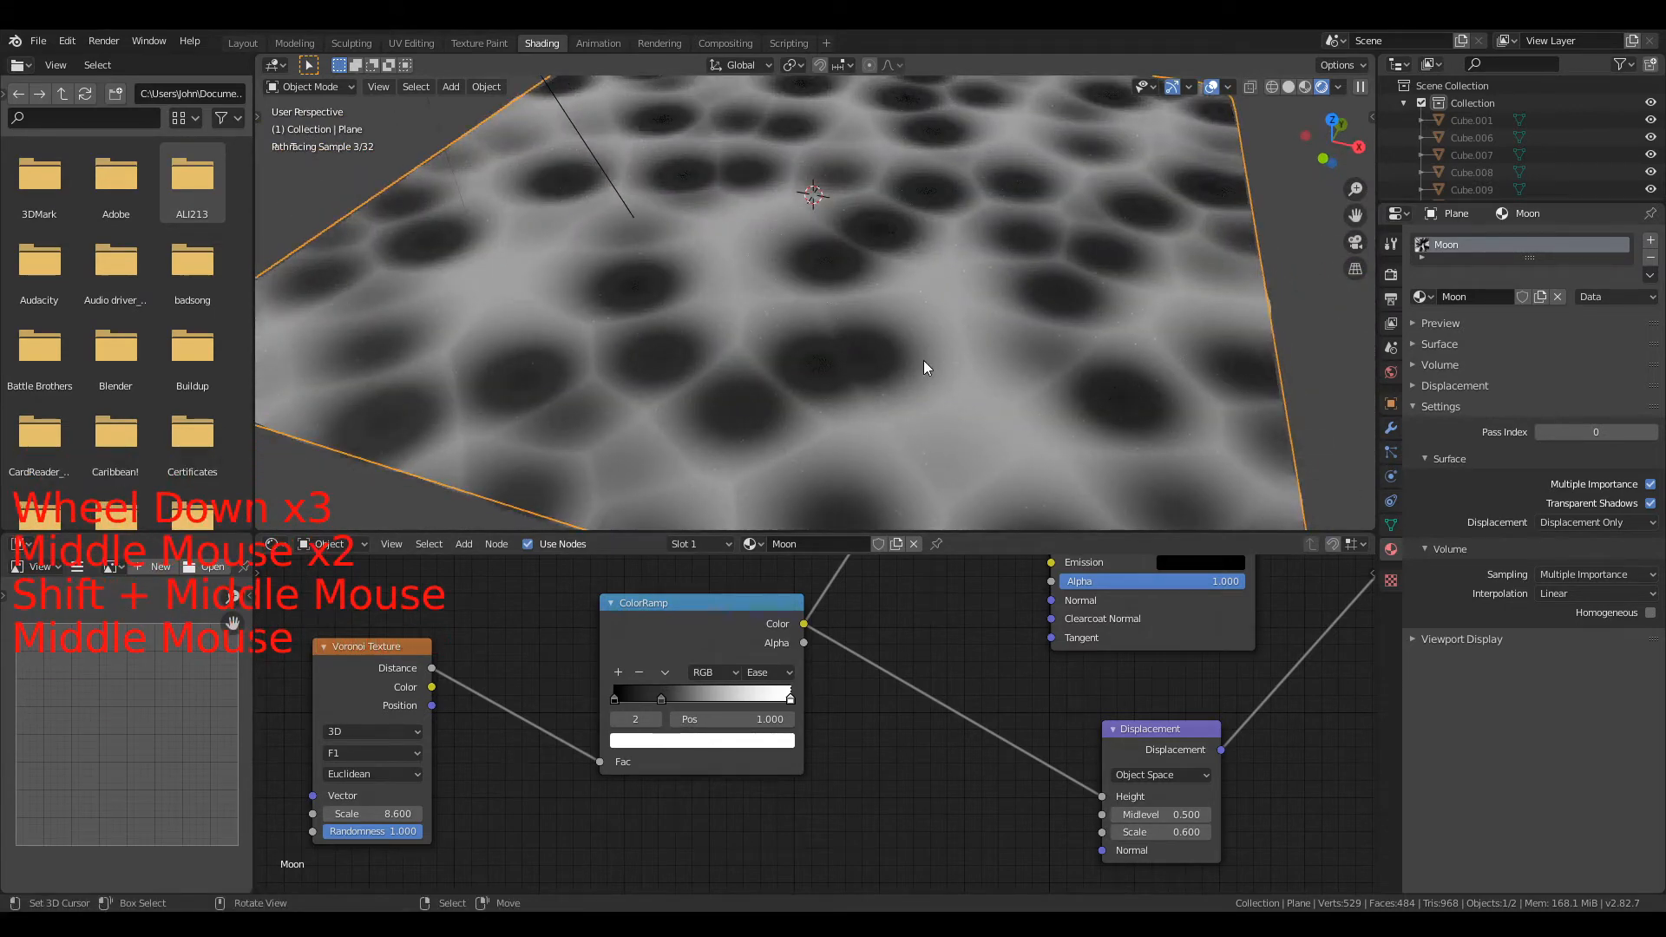
Step: Add another stop to the ColorRamp and place it at position 0.725
{"action": "scroll", "coordinate": [981, 621], "scroll_direction": "up", "scroll_amount": 1}
{"action": "middle_click_drag", "start_coordinate": [870, 686], "coordinate": [983, 780]}
{"action": "scroll", "coordinate": [980, 621], "scroll_direction": "up", "scroll_amount": 5}
{"action": "left_click", "coordinate": [657, 672]}
{"action": "left_click", "coordinate": [835, 719]}
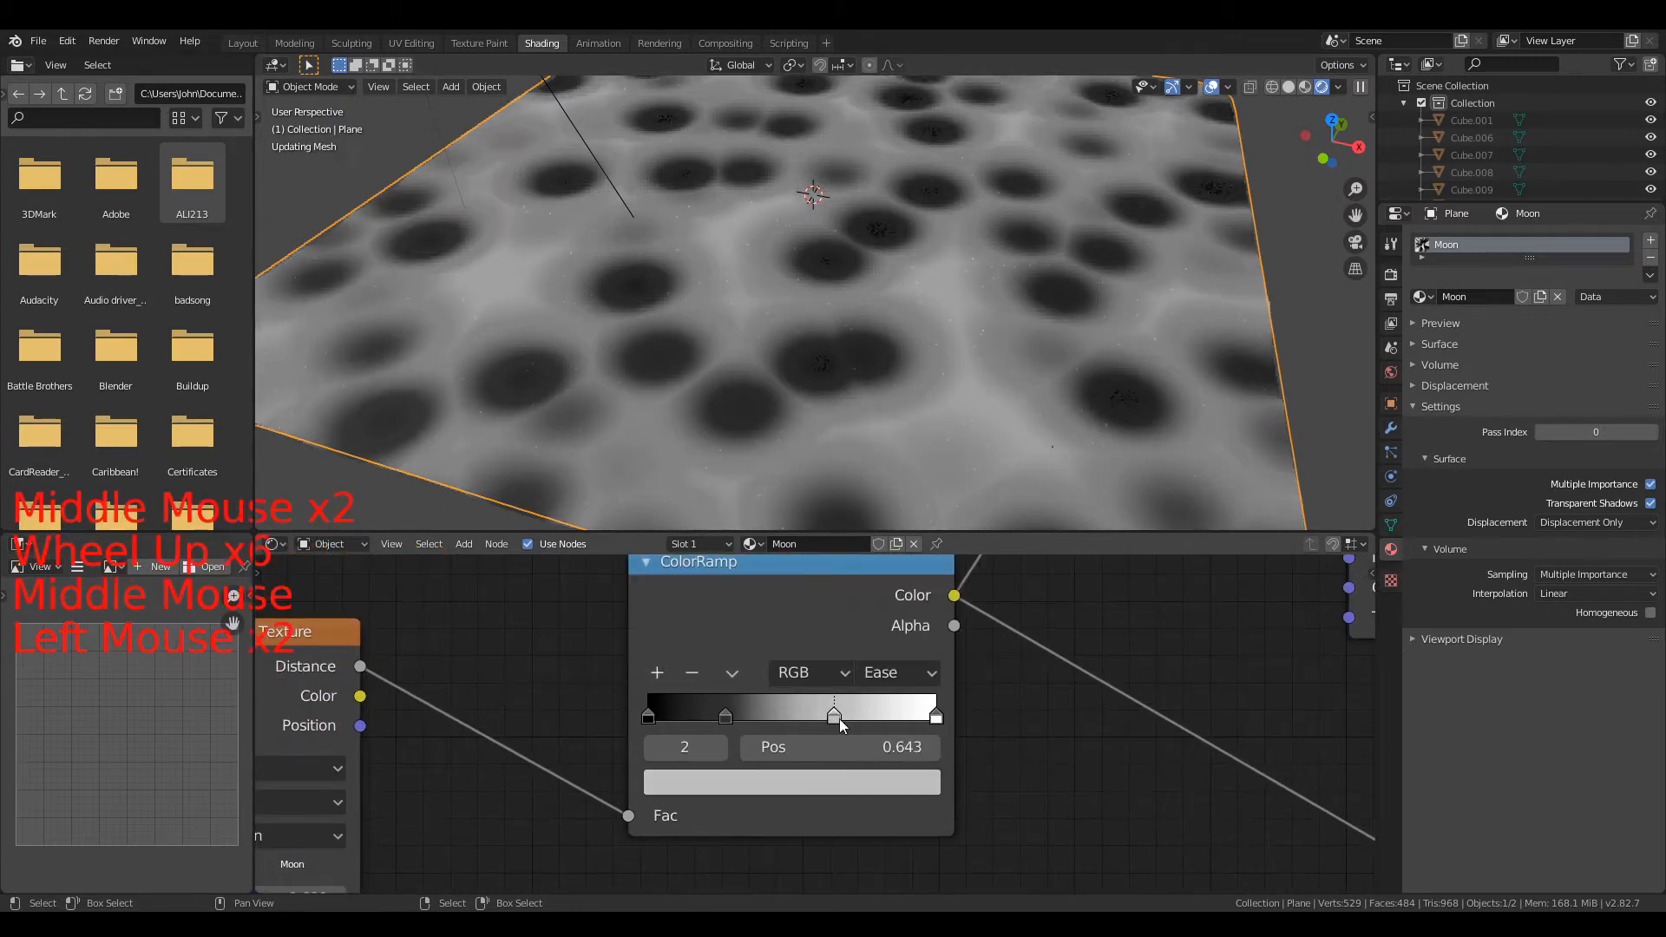
{"action": "left_click_drag", "start_coordinate": [840, 720], "coordinate": [863, 719]}
Step: Change the new ColorRamp stop's light grey to pure white
{"action": "left_click", "coordinate": [869, 791]}
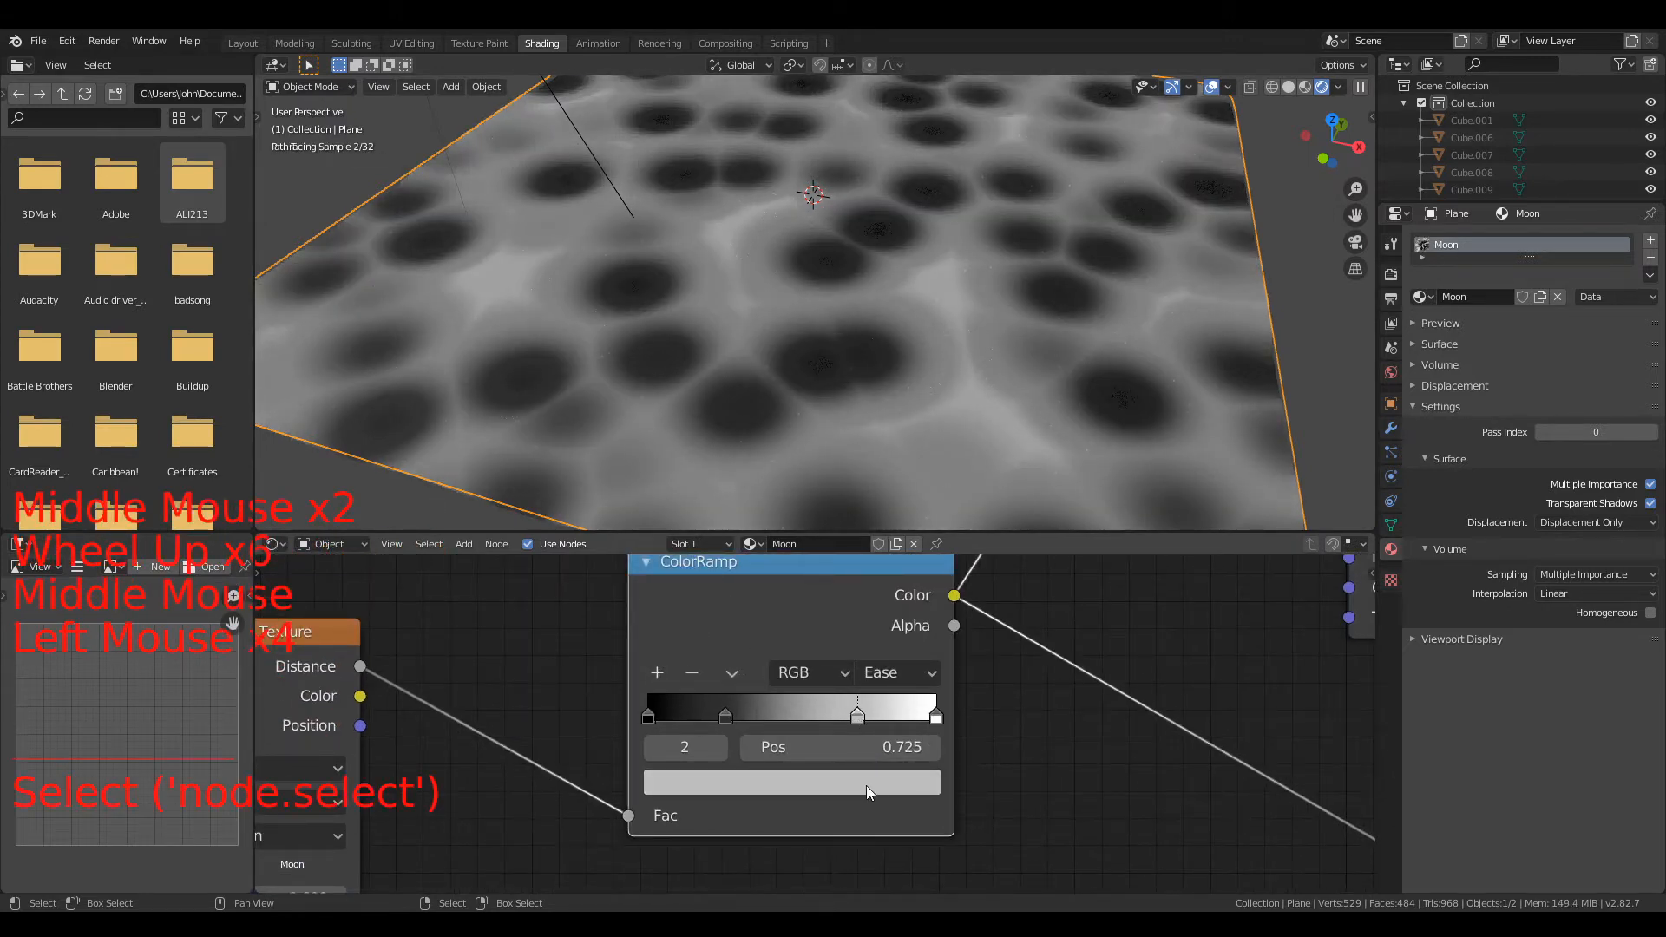
{"action": "double_click", "coordinate": [900, 784]}
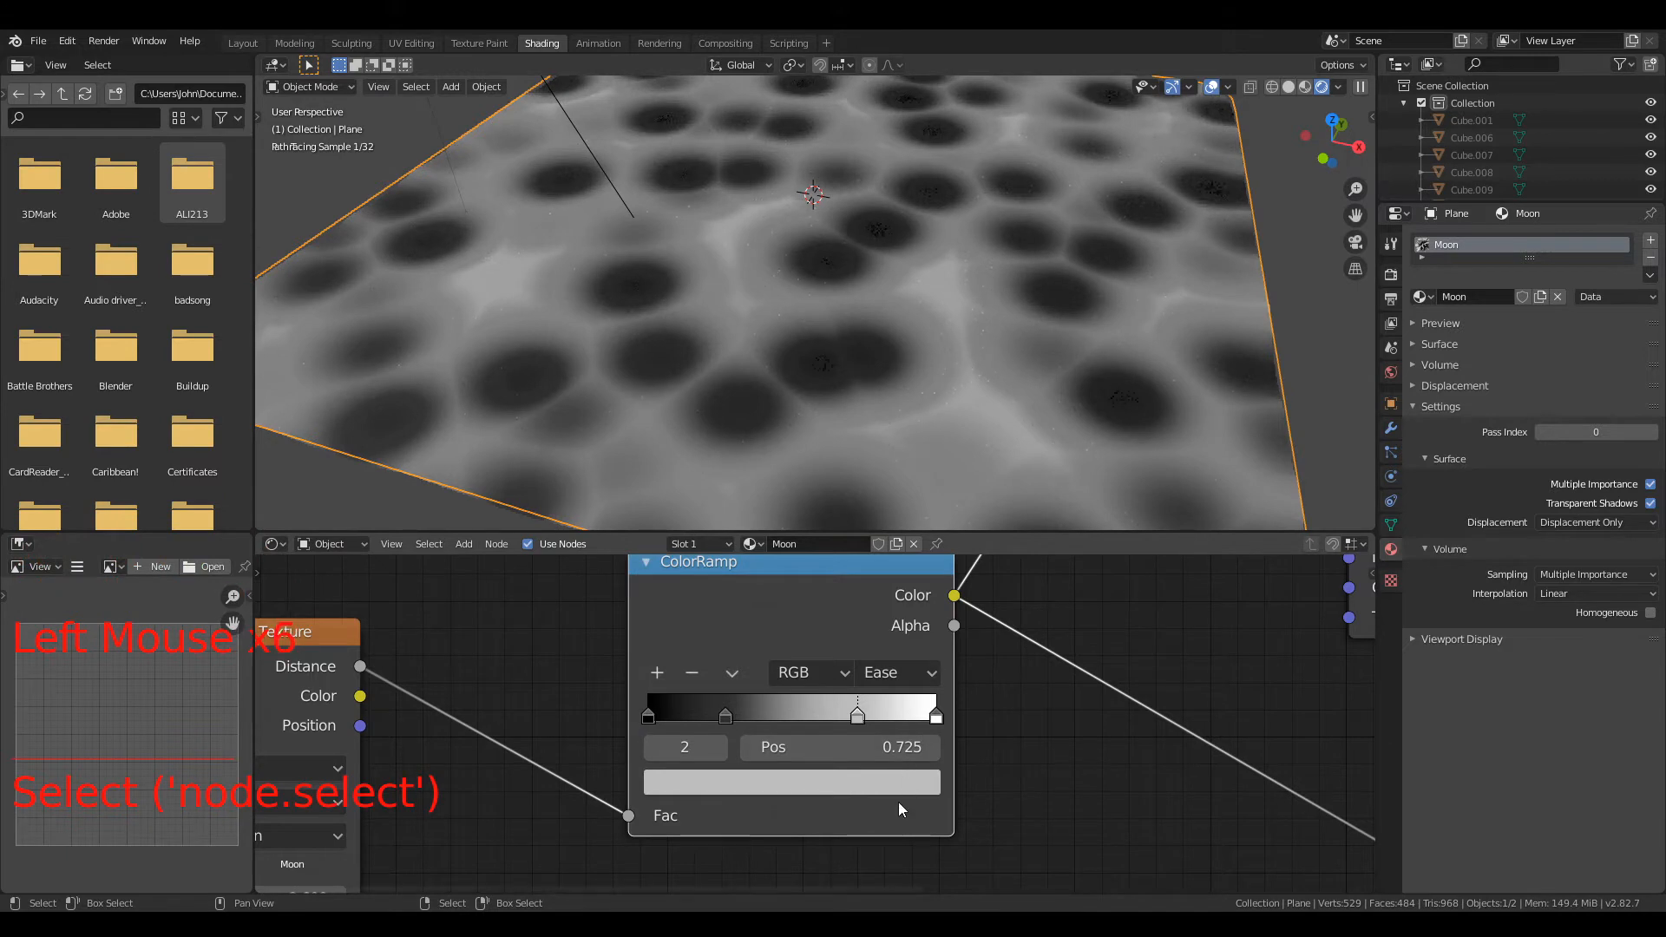
{"action": "left_click", "coordinate": [899, 785]}
{"action": "left_click", "coordinate": [900, 789]}
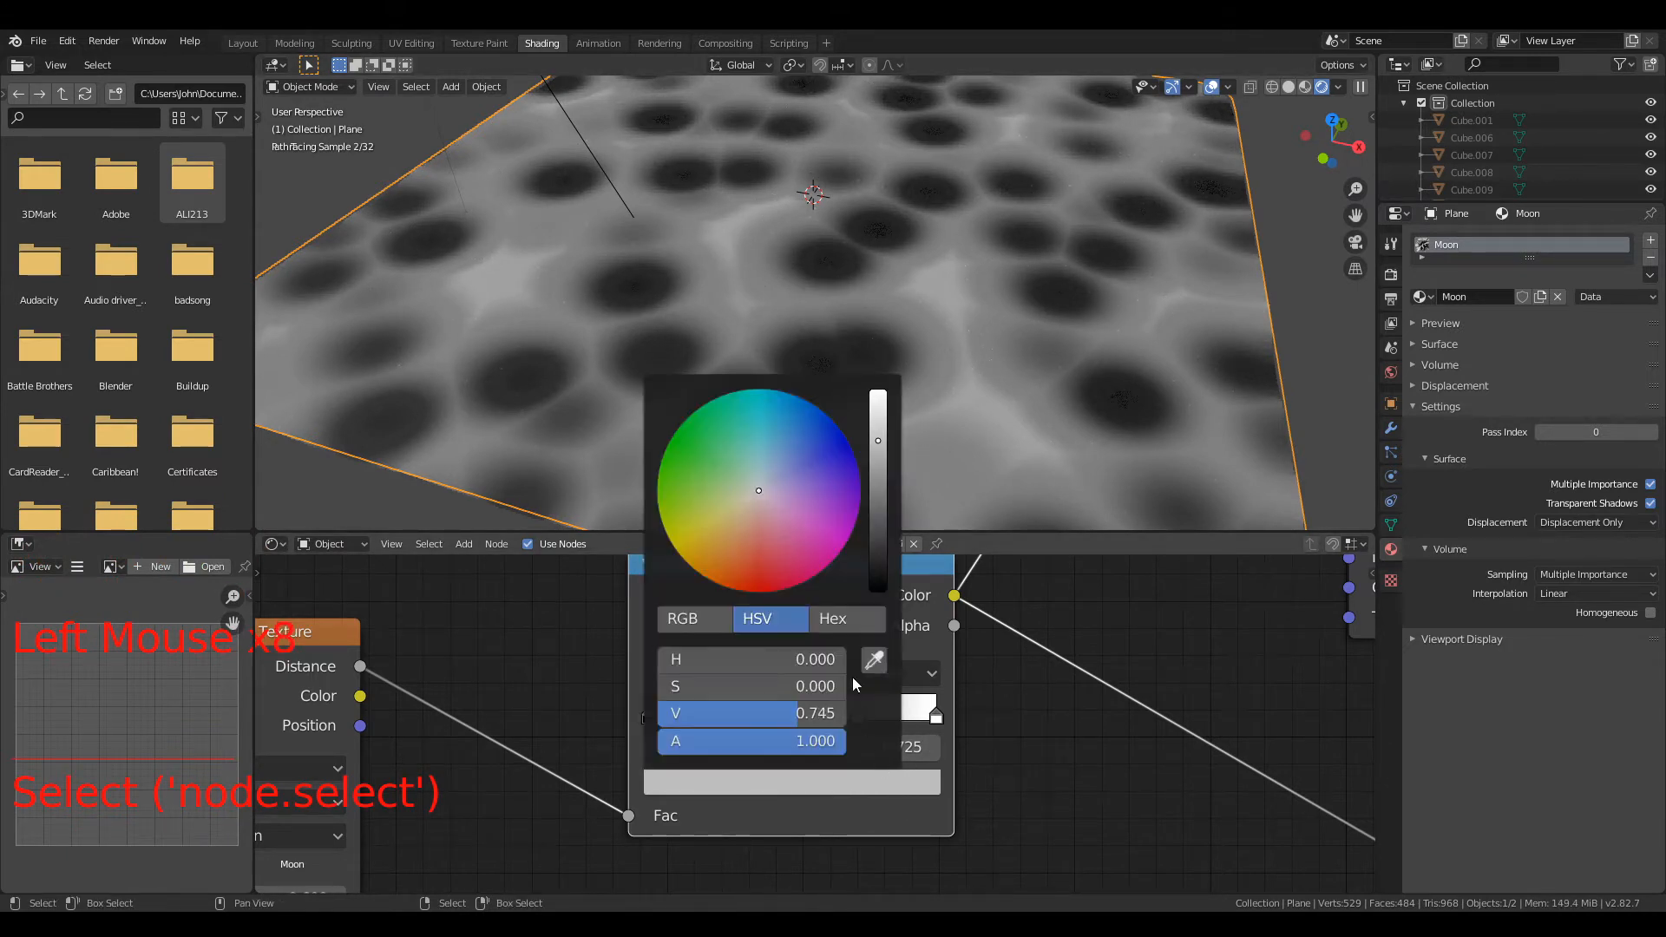
{"action": "left_click_drag", "start_coordinate": [880, 427], "coordinate": [880, 391]}
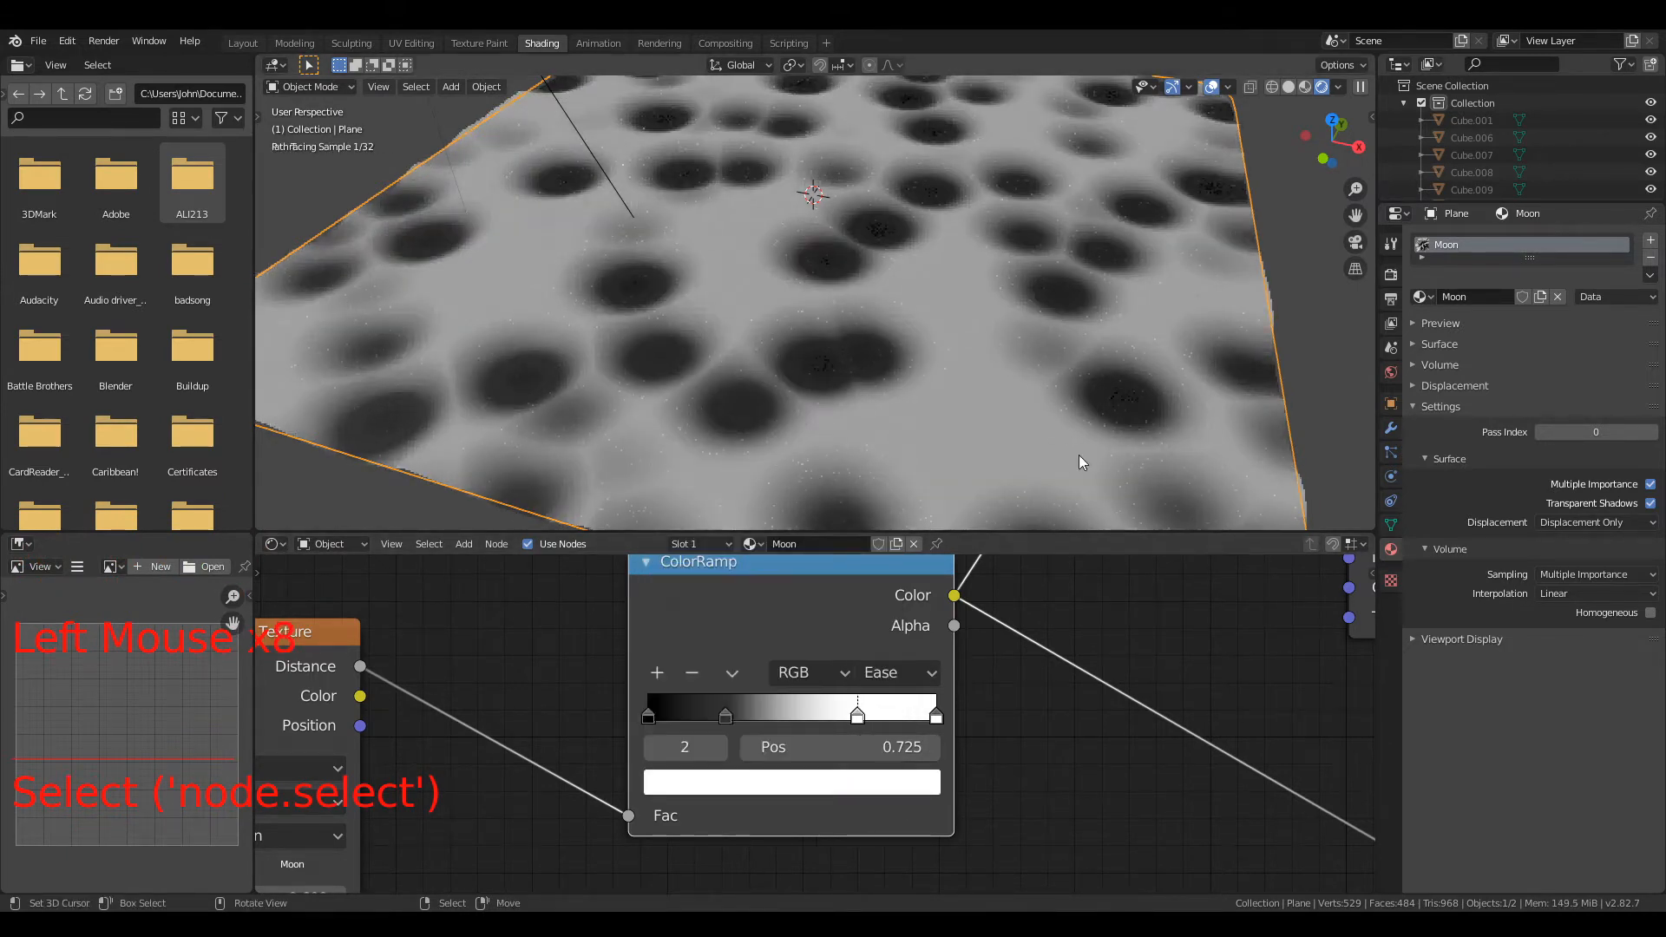
Step: Shift the ColorRamp's dark grey stop slightly toward the white end and set the added white stop to position 0.723
{"action": "mouse_move", "coordinate": [857, 717]}
{"action": "left_mouse_down"}
{"action": "mouse_move", "coordinate": [947, 721]}
{"action": "mouse_move", "coordinate": [853, 709]}
{"action": "mouse_move", "coordinate": [868, 703]}
{"action": "left_mouse_up"}
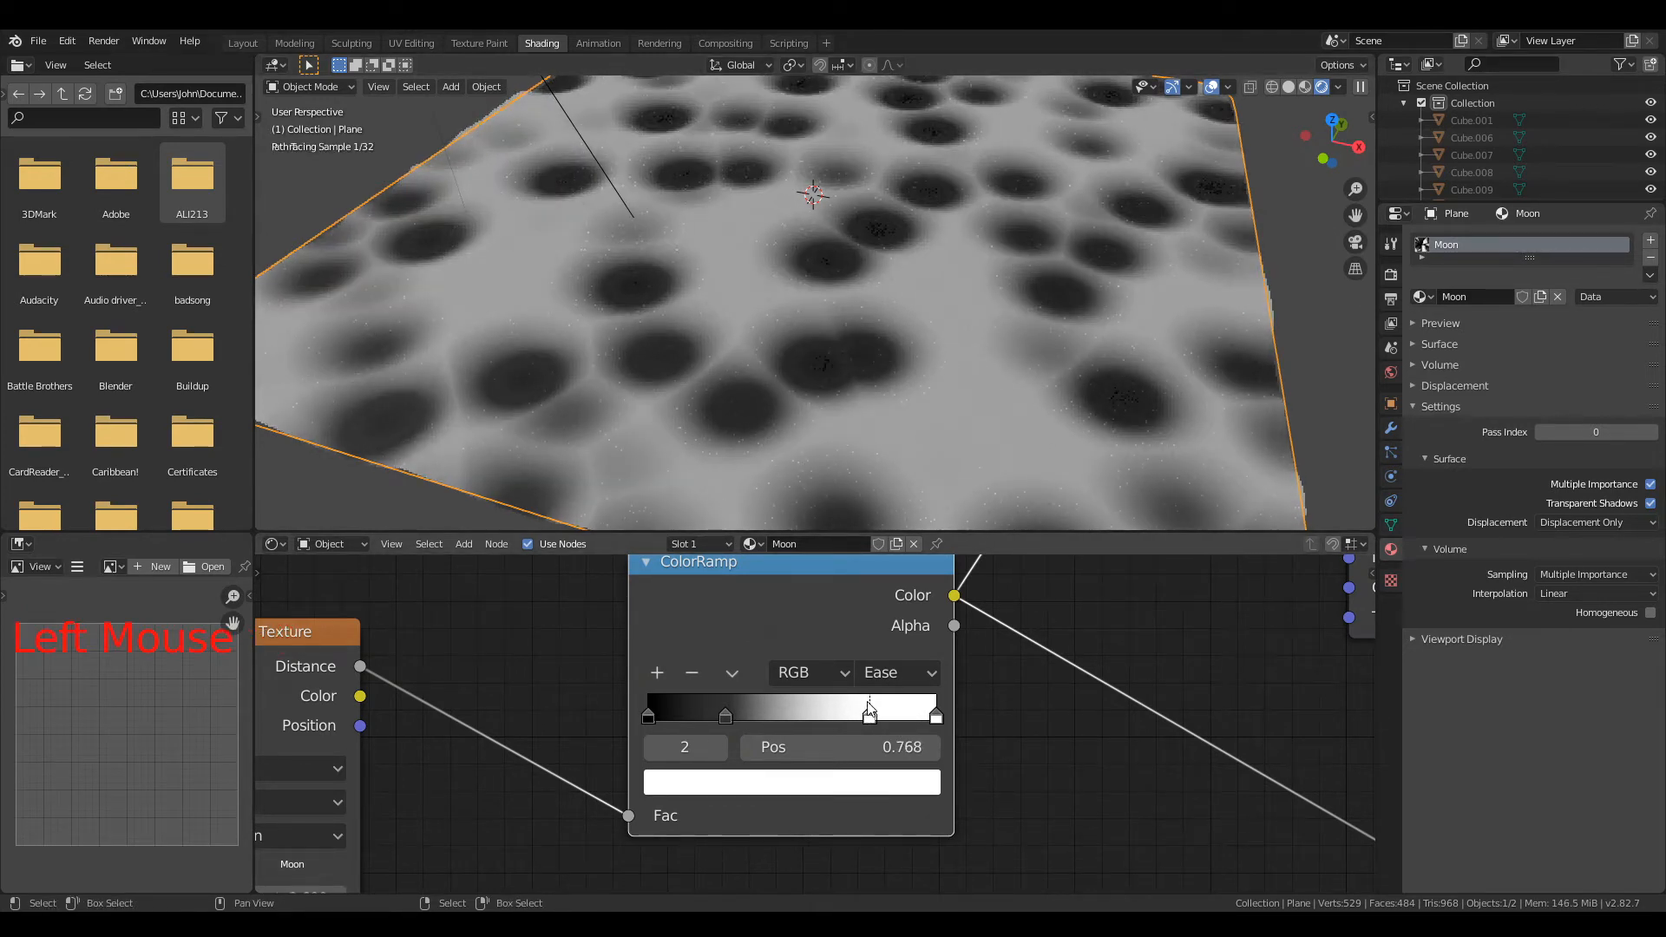
{"action": "left_click_drag", "start_coordinate": [731, 717], "coordinate": [748, 717]}
{"action": "left_click_drag", "start_coordinate": [870, 713], "coordinate": [856, 713]}
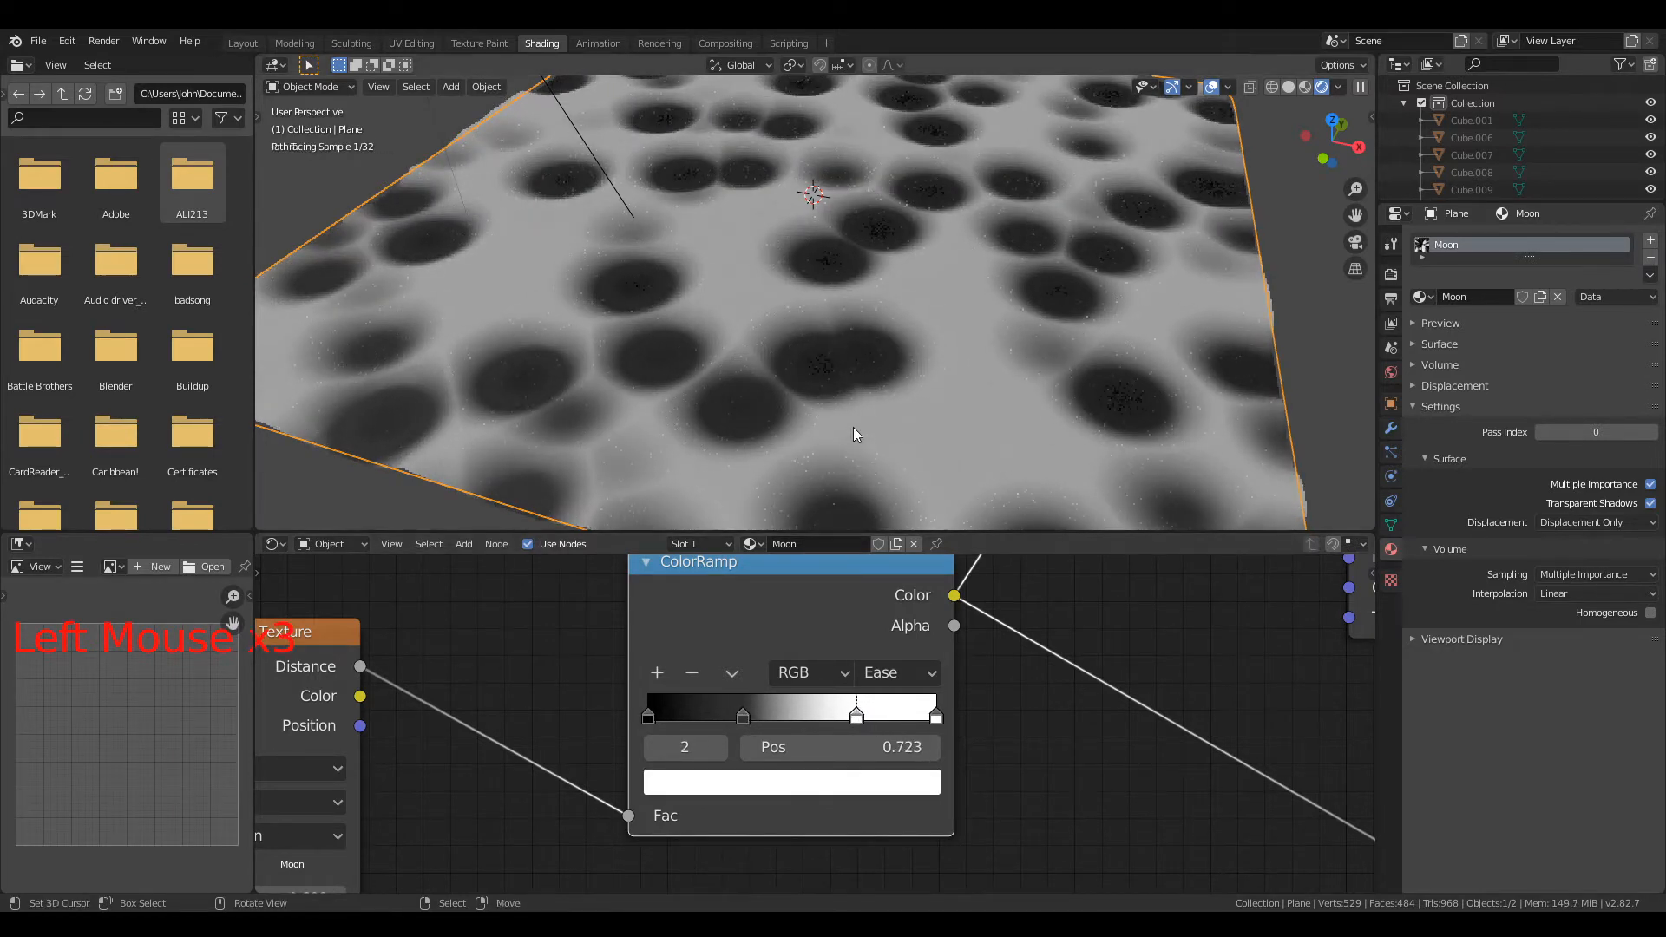
Step: Raise the Displacement node's Scale to 0.8 and inspect the crater depth from several angles
{"action": "scroll", "coordinate": [854, 434], "scroll_direction": "down", "scroll_amount": 4}
{"action": "middle_click_drag", "start_coordinate": [855, 433], "coordinate": [997, 290]}
{"action": "scroll", "coordinate": [997, 320], "scroll_direction": "up", "scroll_amount": 4}
{"action": "middle_click_drag", "start_coordinate": [1175, 613], "coordinate": [606, 812]}
{"action": "left_click", "coordinate": [997, 796]}
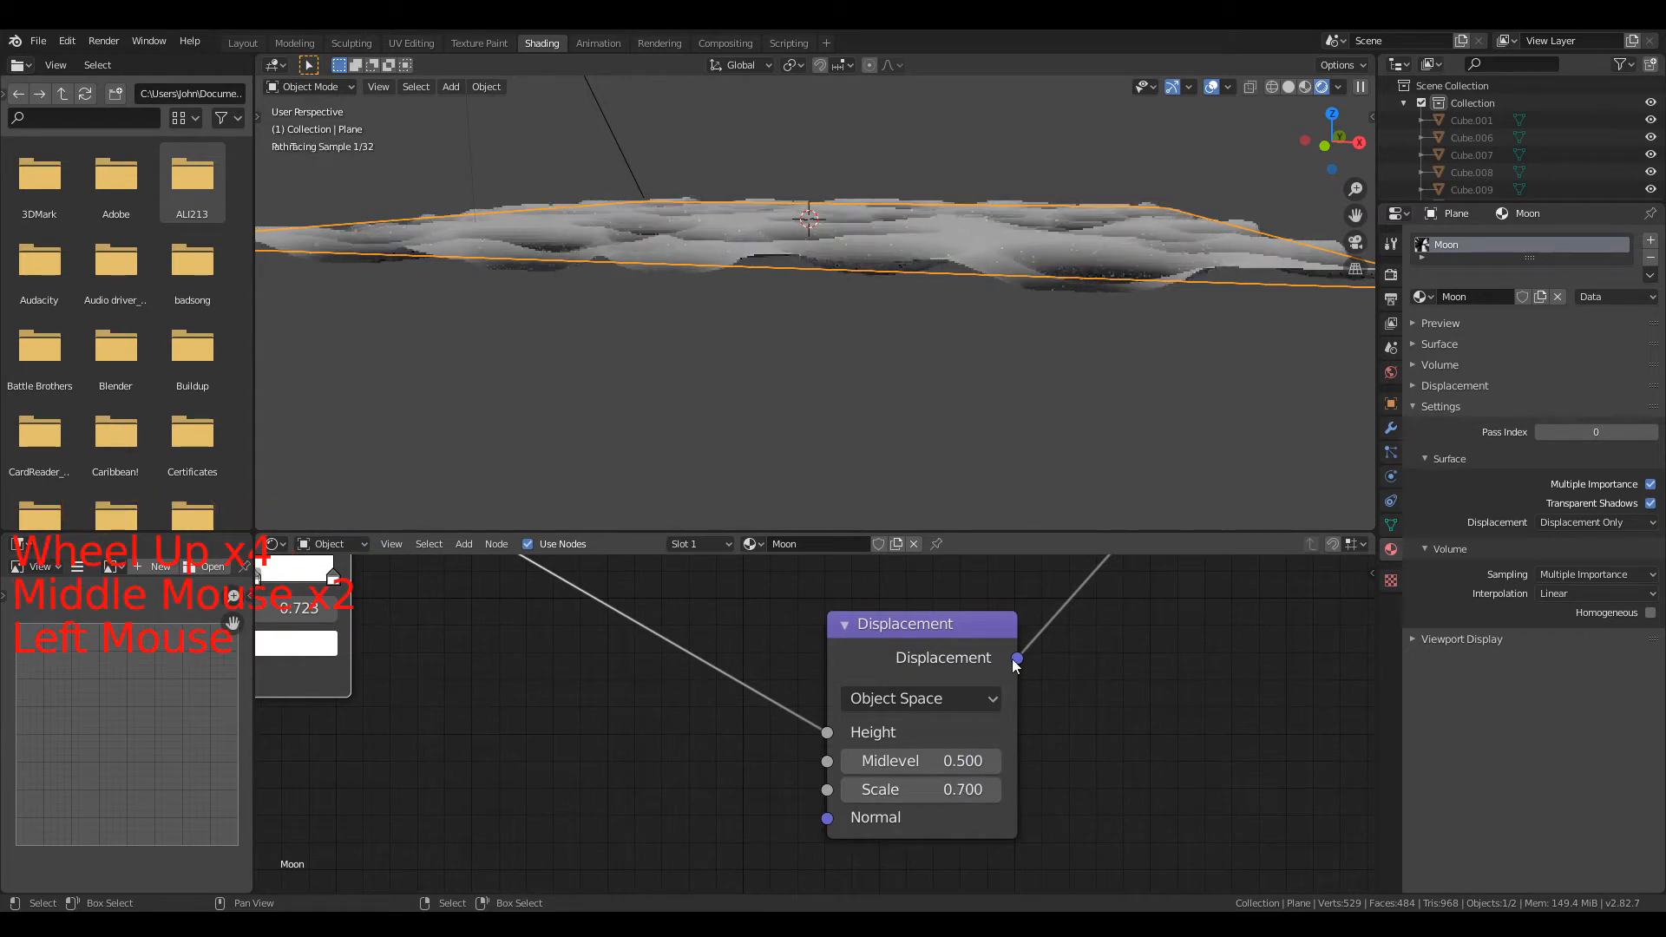
{"action": "left_click", "coordinate": [998, 786]}
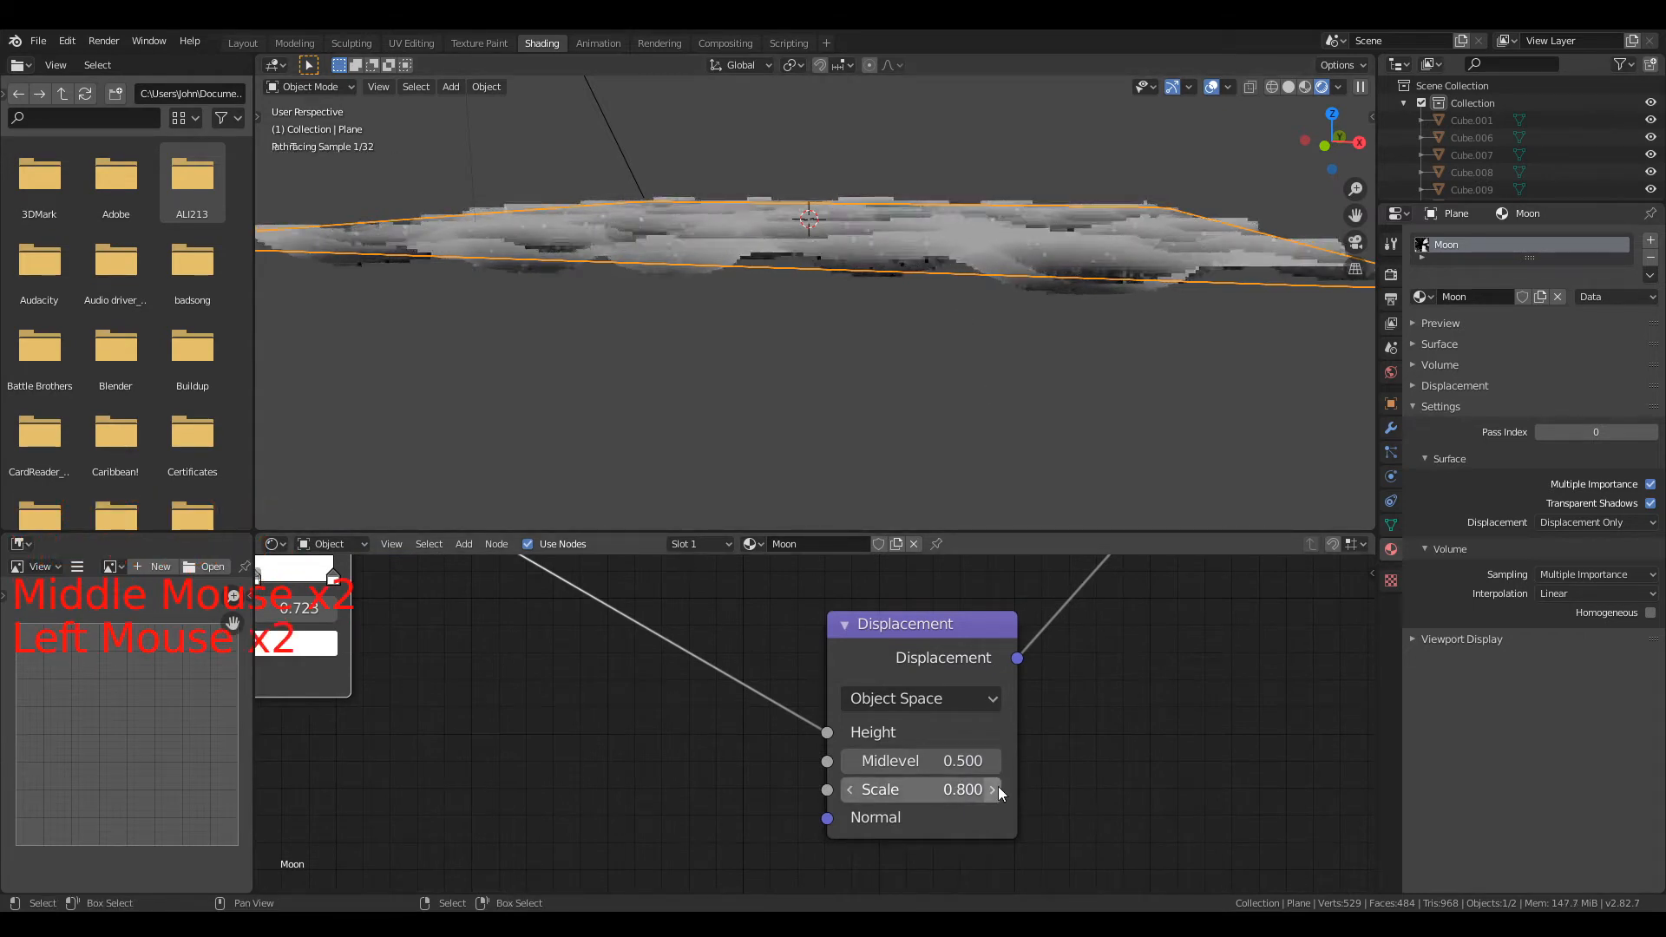
{"action": "middle_click_drag", "start_coordinate": [957, 332], "coordinate": [925, 356]}
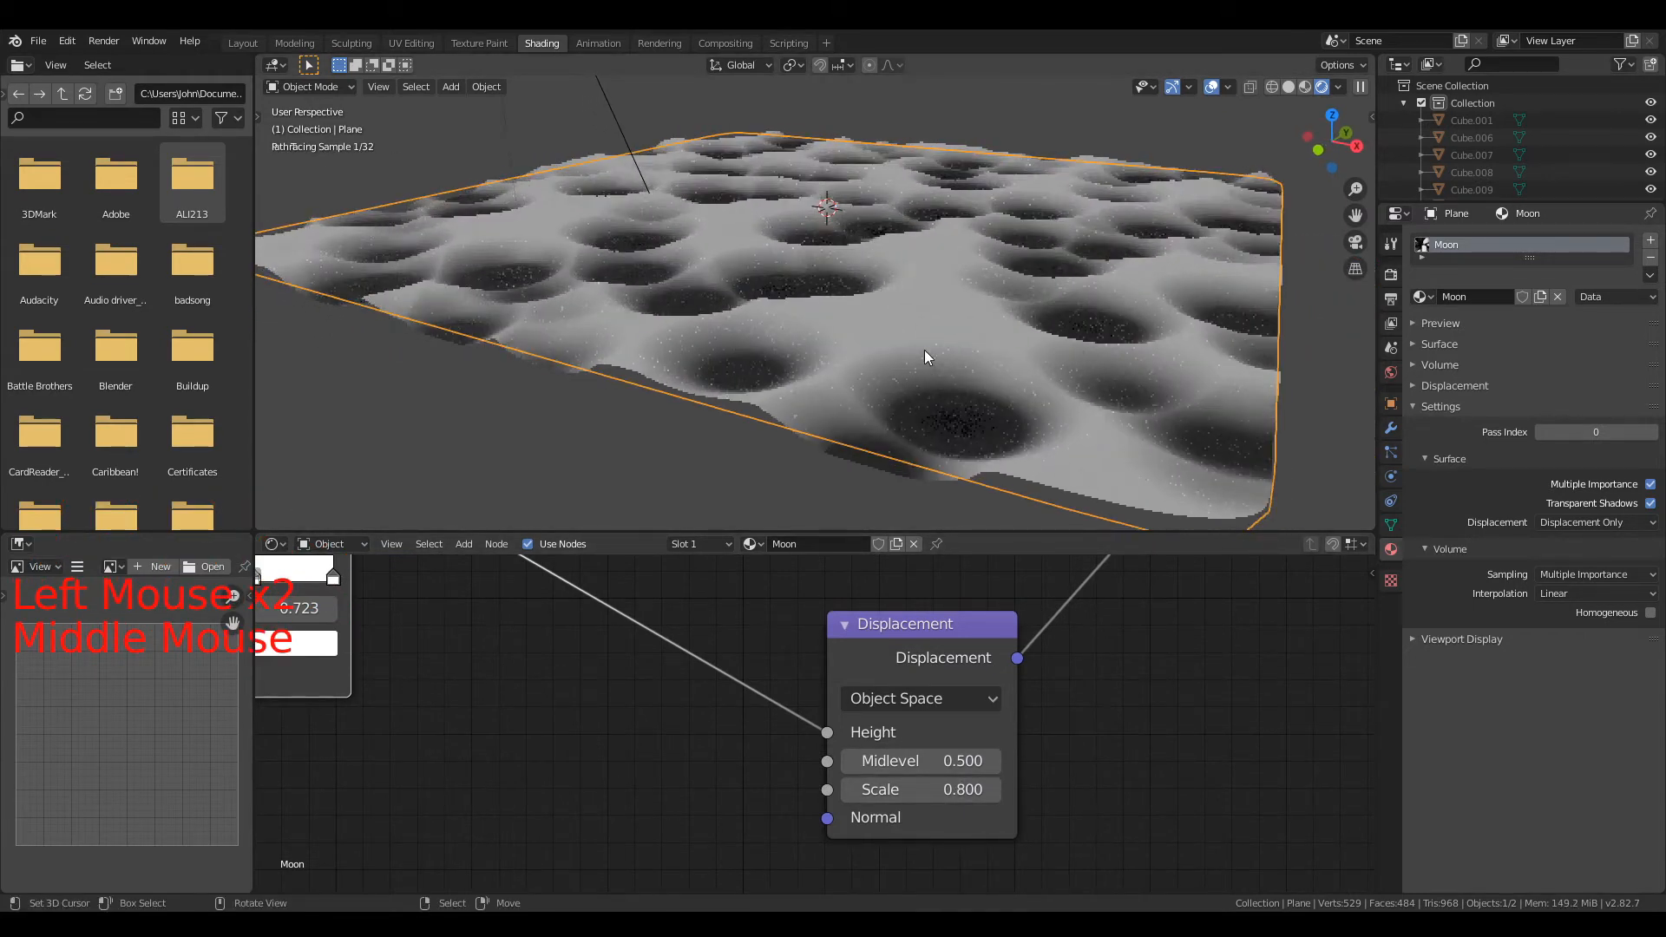
{"action": "middle_click_drag", "start_coordinate": [961, 202], "coordinate": [972, 286]}
{"action": "scroll", "coordinate": [755, 712], "scroll_direction": "down", "scroll_amount": 8}
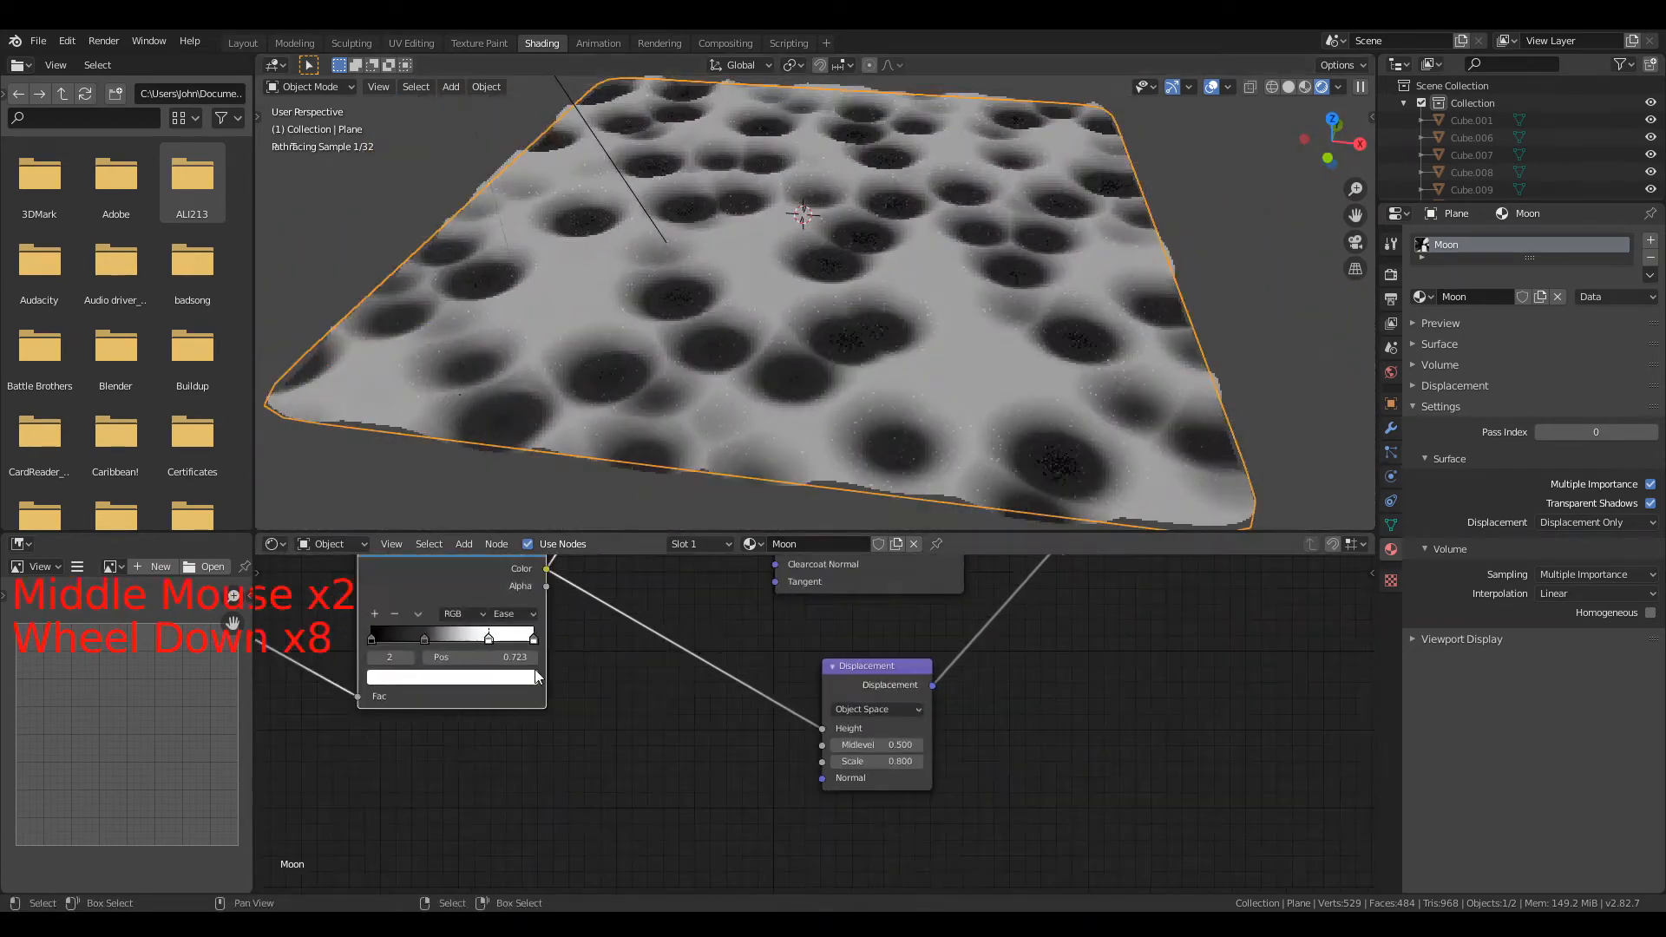
Step: Move the Voronoi Texture node farther from the ColorRamp and shift the ColorRamp slightly down
{"action": "middle_click_drag", "start_coordinate": [708, 704], "coordinate": [872, 861]}
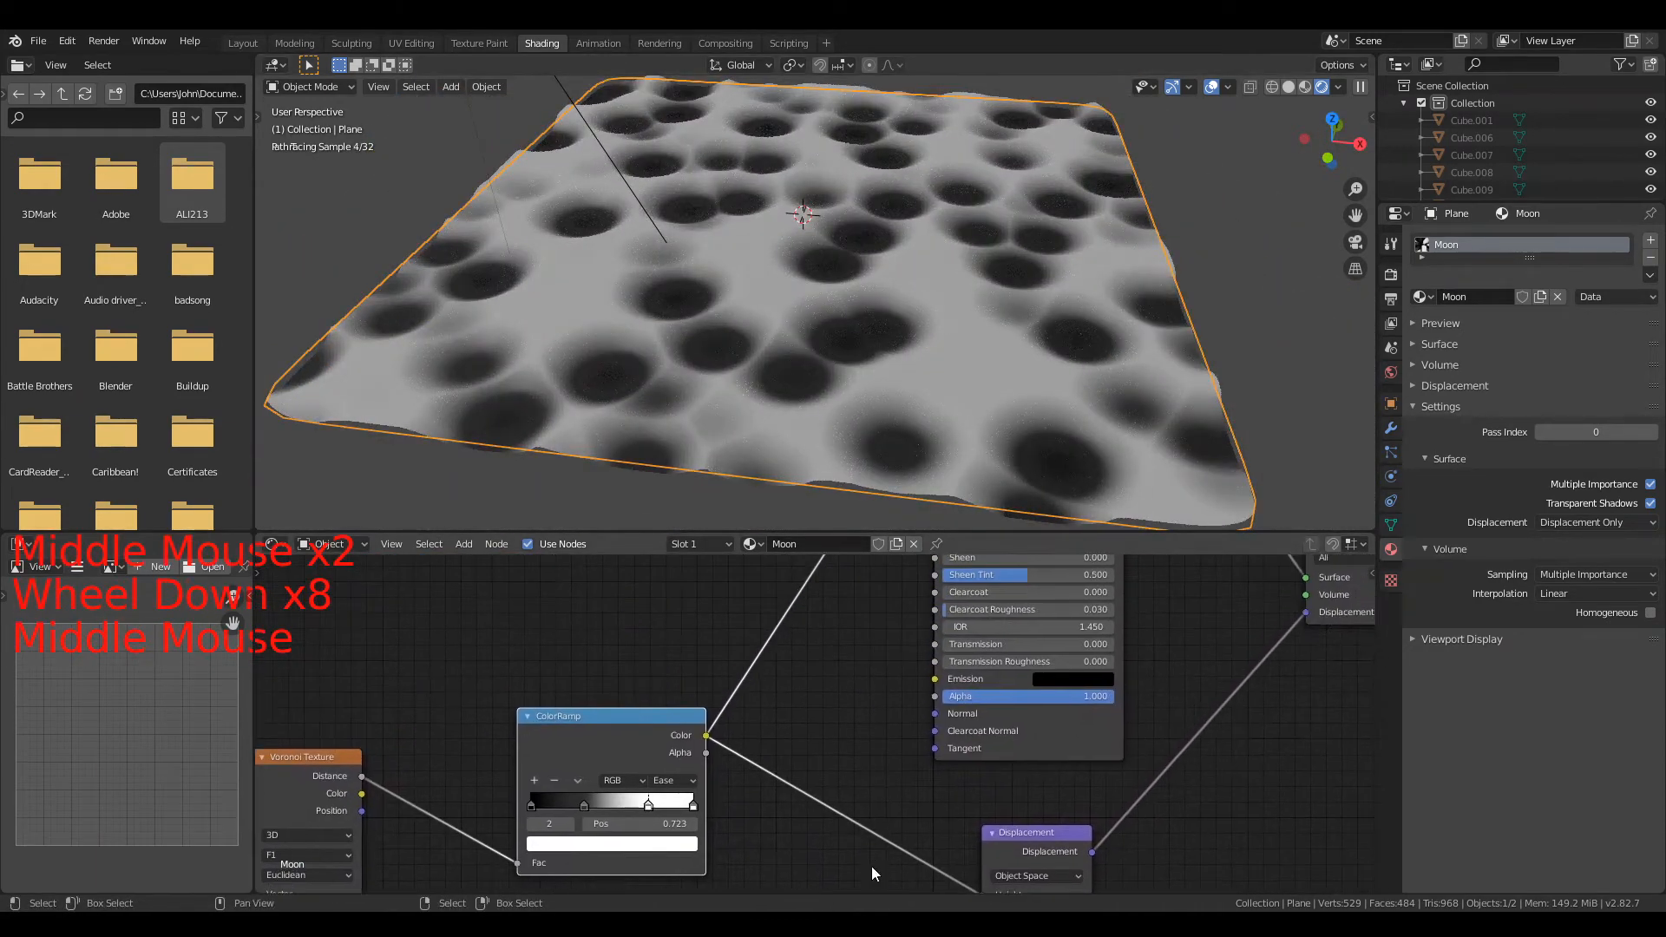
{"action": "scroll", "coordinate": [832, 737], "scroll_direction": "down", "scroll_amount": 2}
{"action": "scroll", "coordinate": [873, 382], "scroll_direction": "down", "scroll_amount": 2}
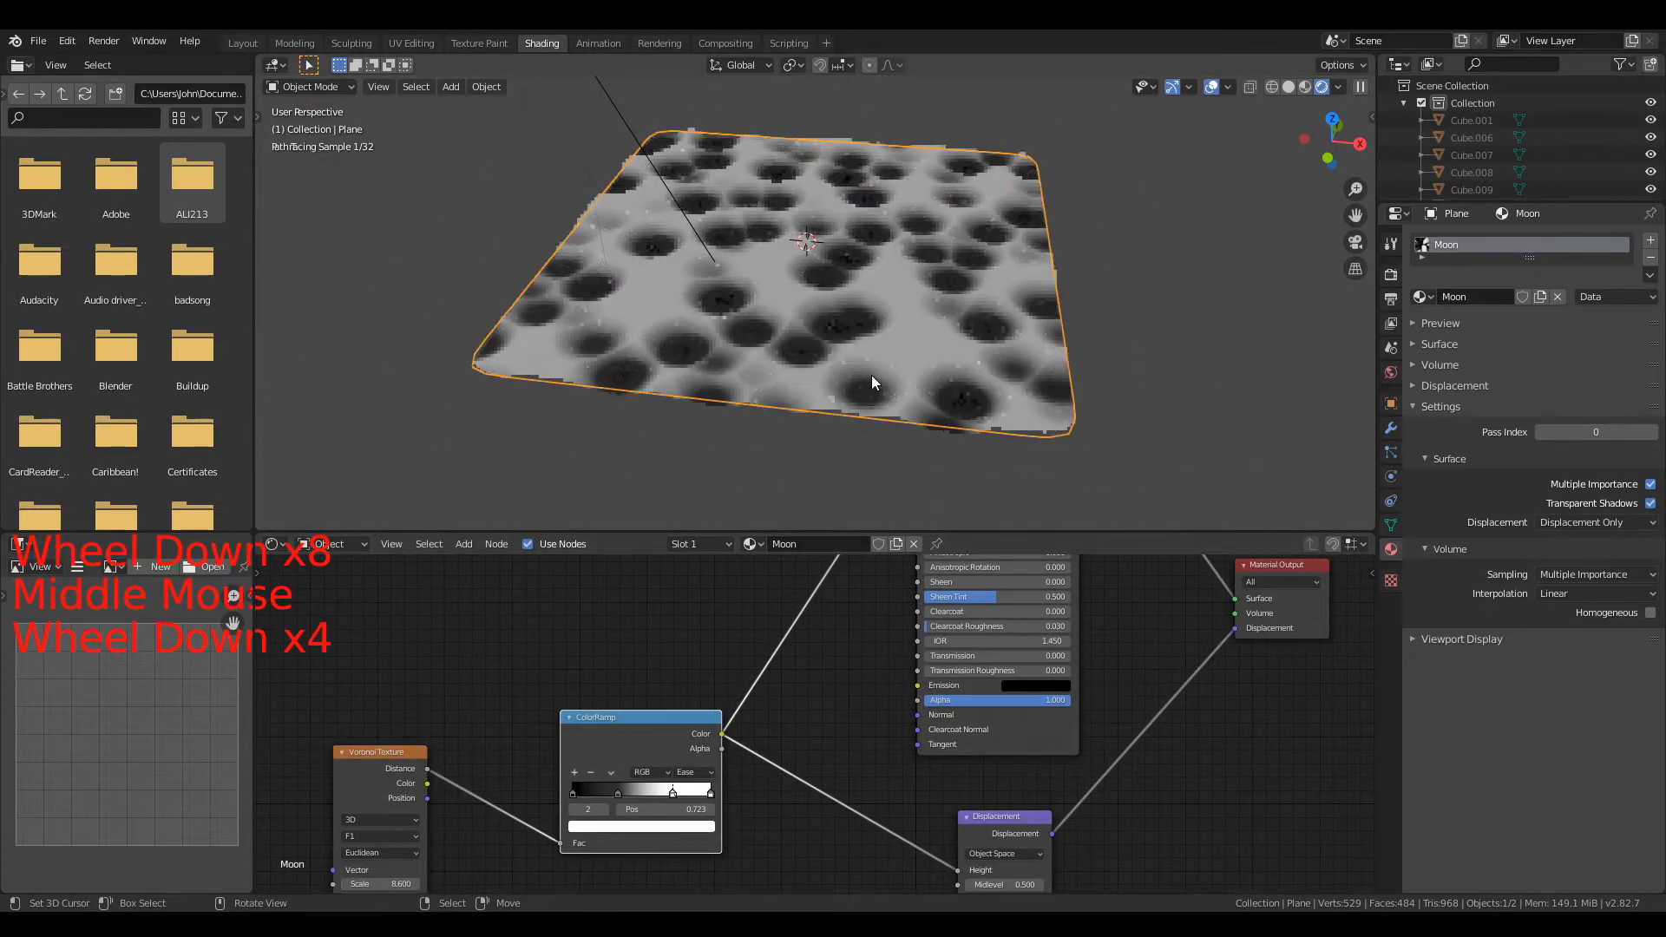
{"action": "middle_click_drag", "start_coordinate": [834, 423], "coordinate": [1078, 393]}
{"action": "middle_click_drag", "start_coordinate": [793, 669], "coordinate": [738, 779]}
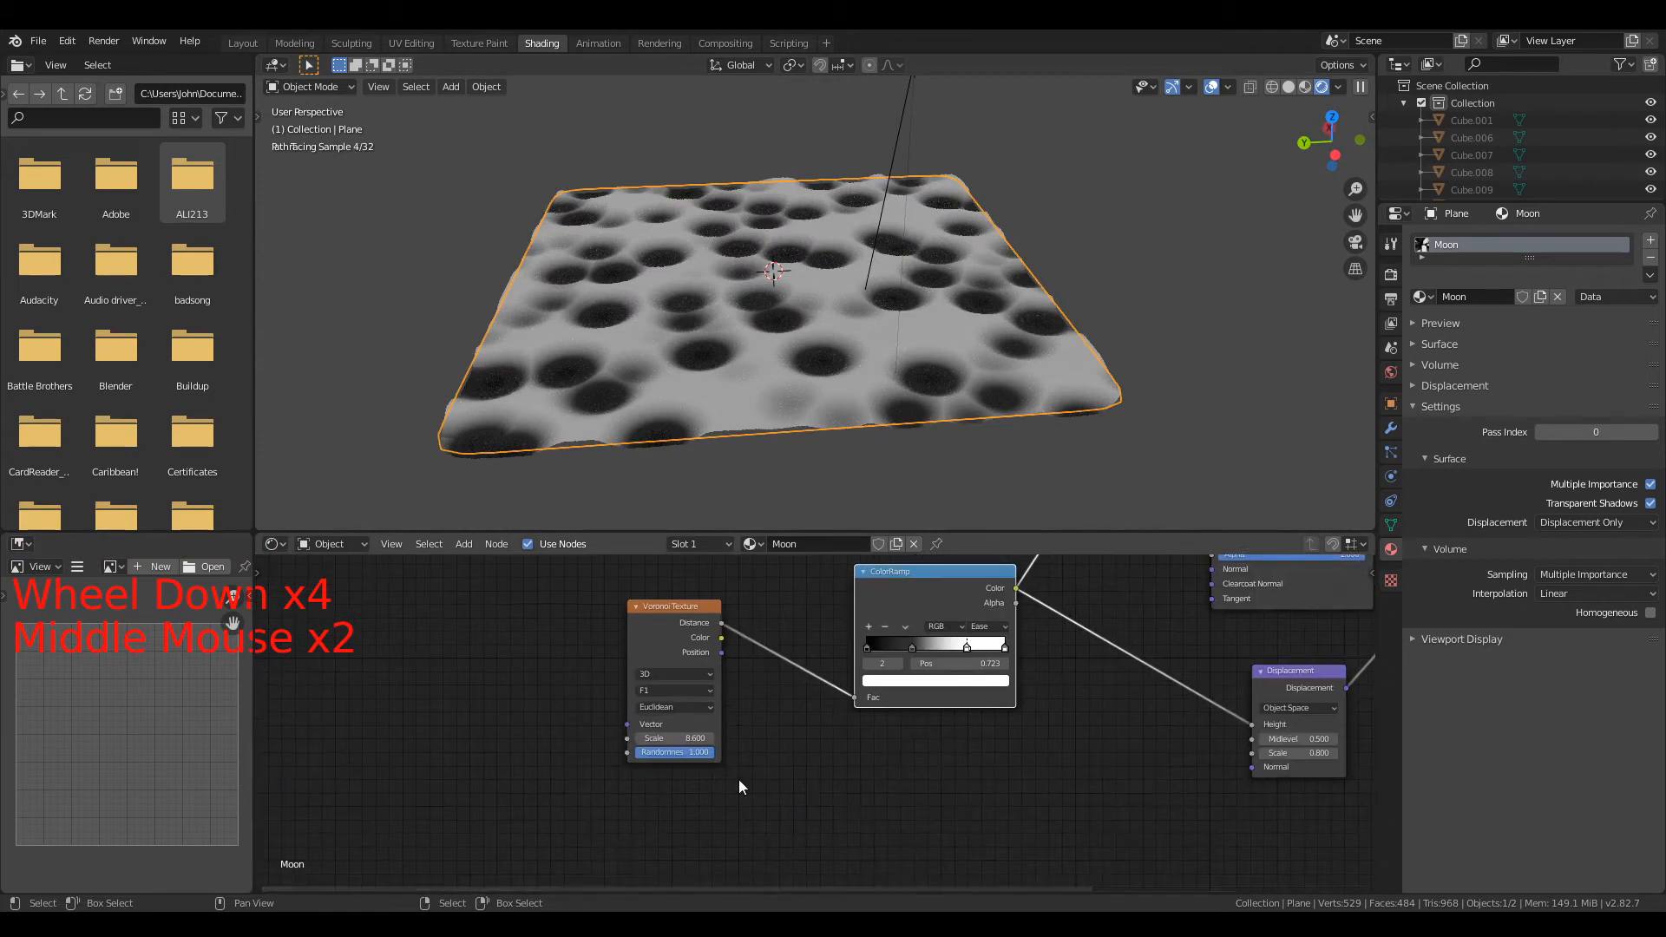
{"action": "left_click", "coordinate": [664, 635]}
{"action": "left_click_drag", "start_coordinate": [665, 635], "coordinate": [563, 703]}
{"action": "left_click_drag", "start_coordinate": [867, 607], "coordinate": [878, 658]}
Step: Move the Principled BSDF node farther away from the Material Output to open up space in the node tree
{"action": "scroll", "coordinate": [977, 642], "scroll_direction": "down", "scroll_amount": 4}
{"action": "middle_click_drag", "start_coordinate": [976, 642], "coordinate": [893, 802]}
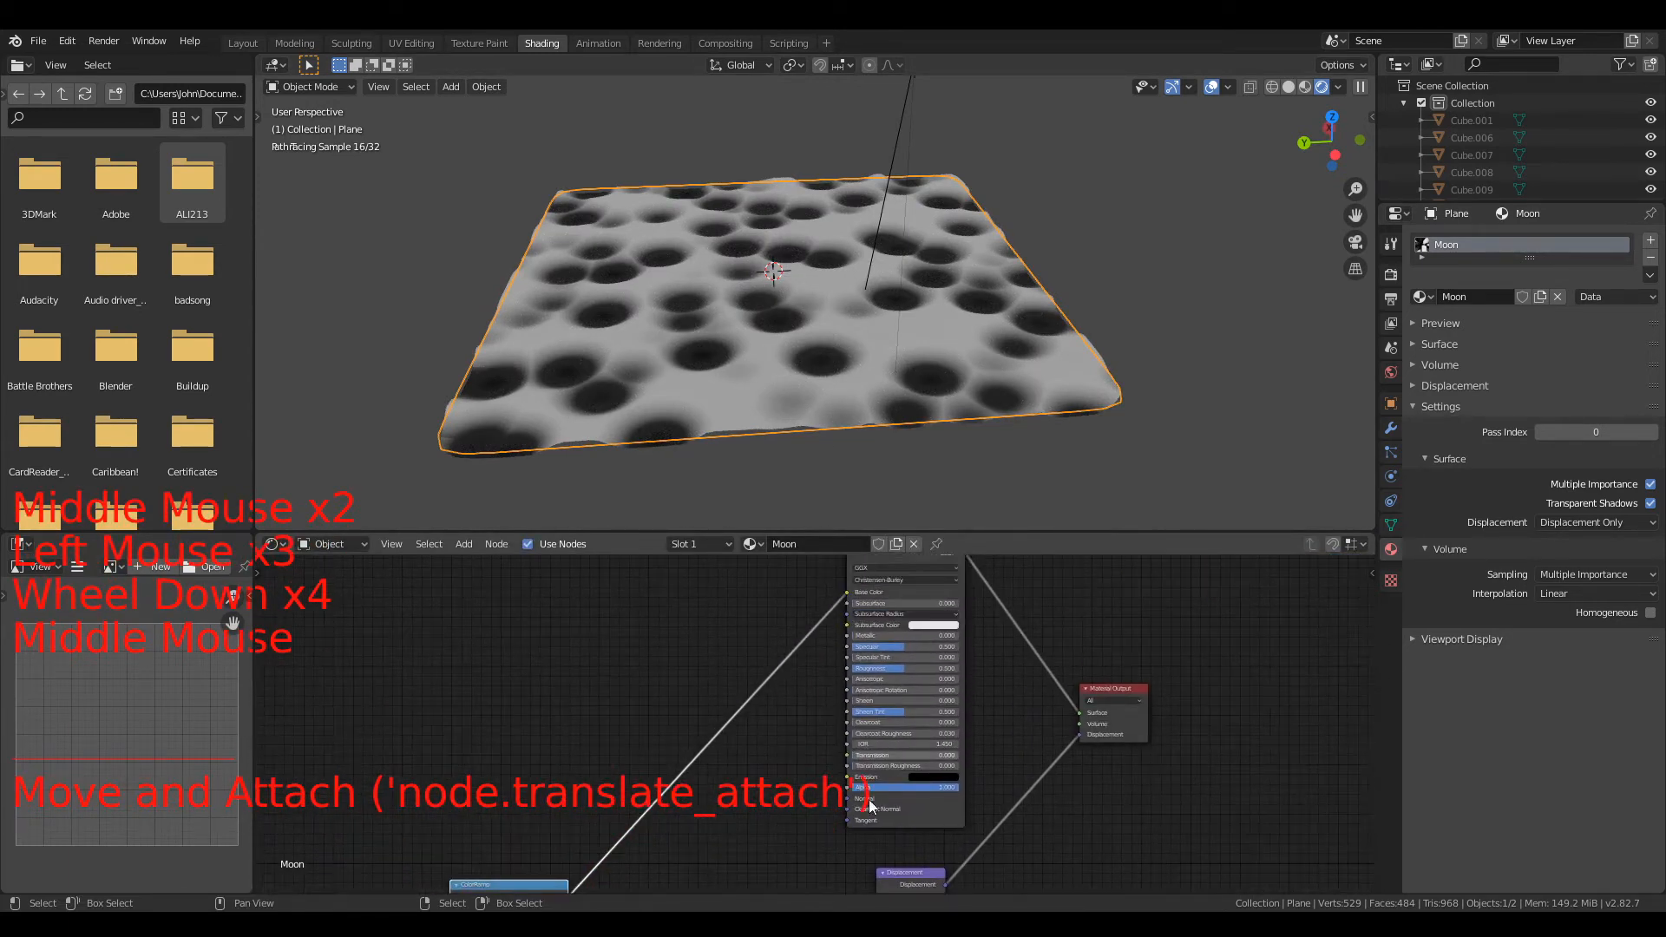
{"action": "left_click", "coordinate": [894, 806]}
{"action": "left_click_drag", "start_coordinate": [894, 807], "coordinate": [687, 807]}
{"action": "scroll", "coordinate": [903, 675], "scroll_direction": "up", "scroll_amount": 4}
{"action": "scroll", "coordinate": [888, 711], "scroll_direction": "down", "scroll_amount": 6}
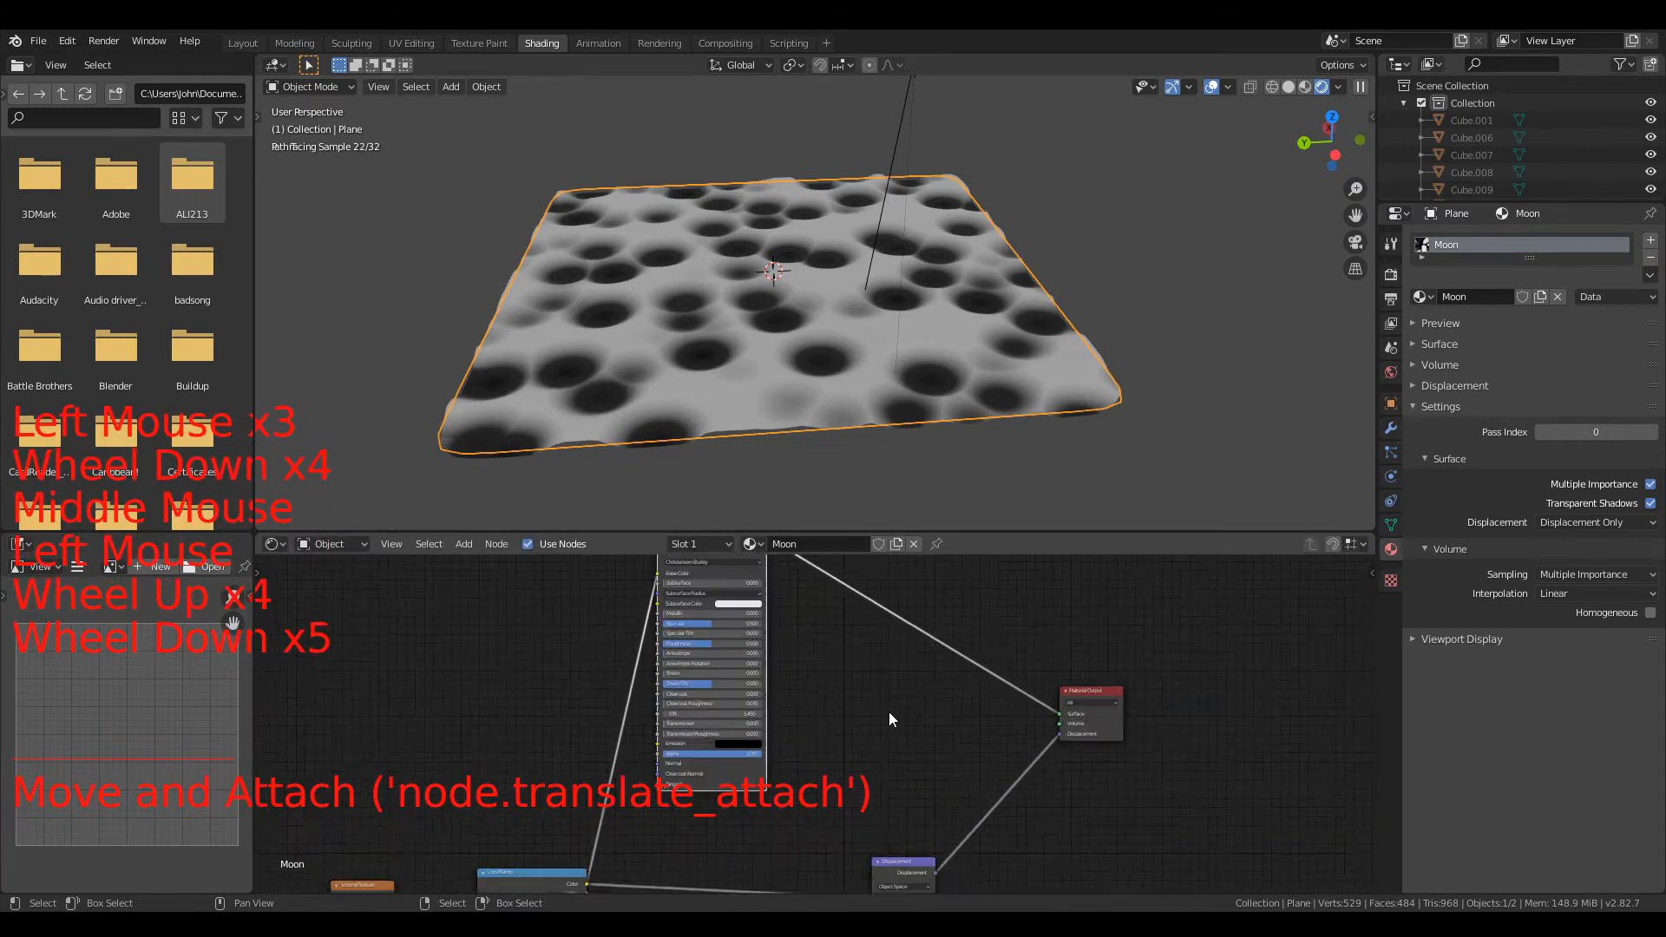
Step: Add a Noise Texture node in the empty space above the ColorRamp
{"action": "middle_click_drag", "start_coordinate": [889, 712], "coordinate": [1133, 698]}
{"action": "key", "text": "shift+a"}
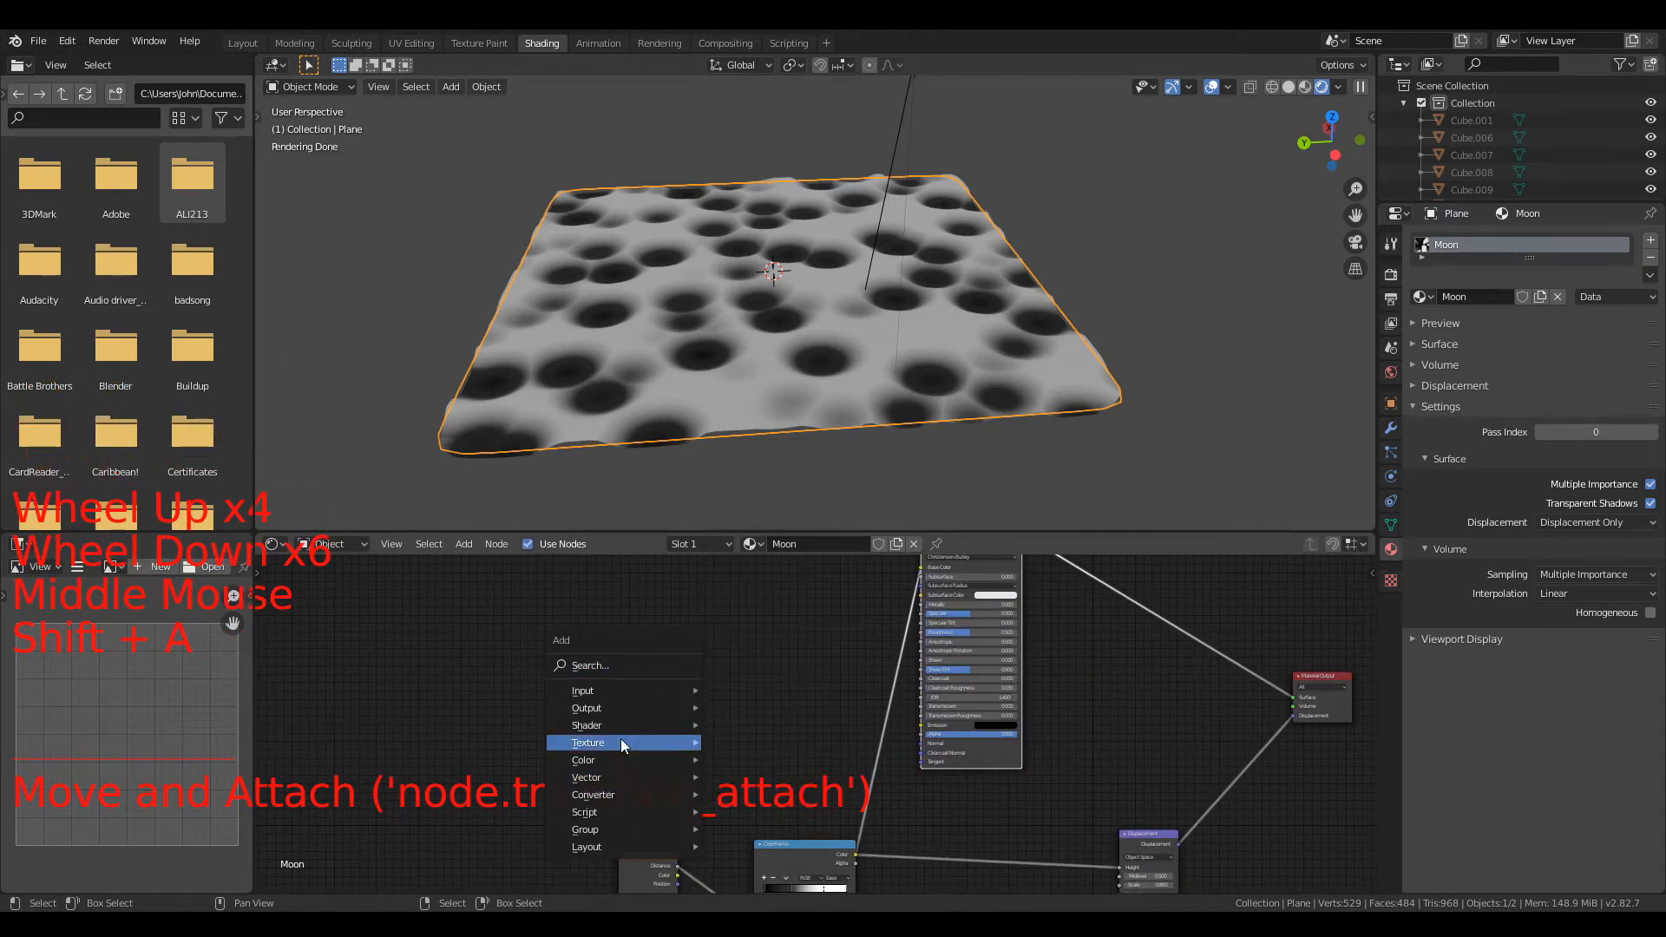
{"action": "mouse_move", "coordinate": [621, 743]}
{"action": "left_click", "coordinate": [783, 643]}
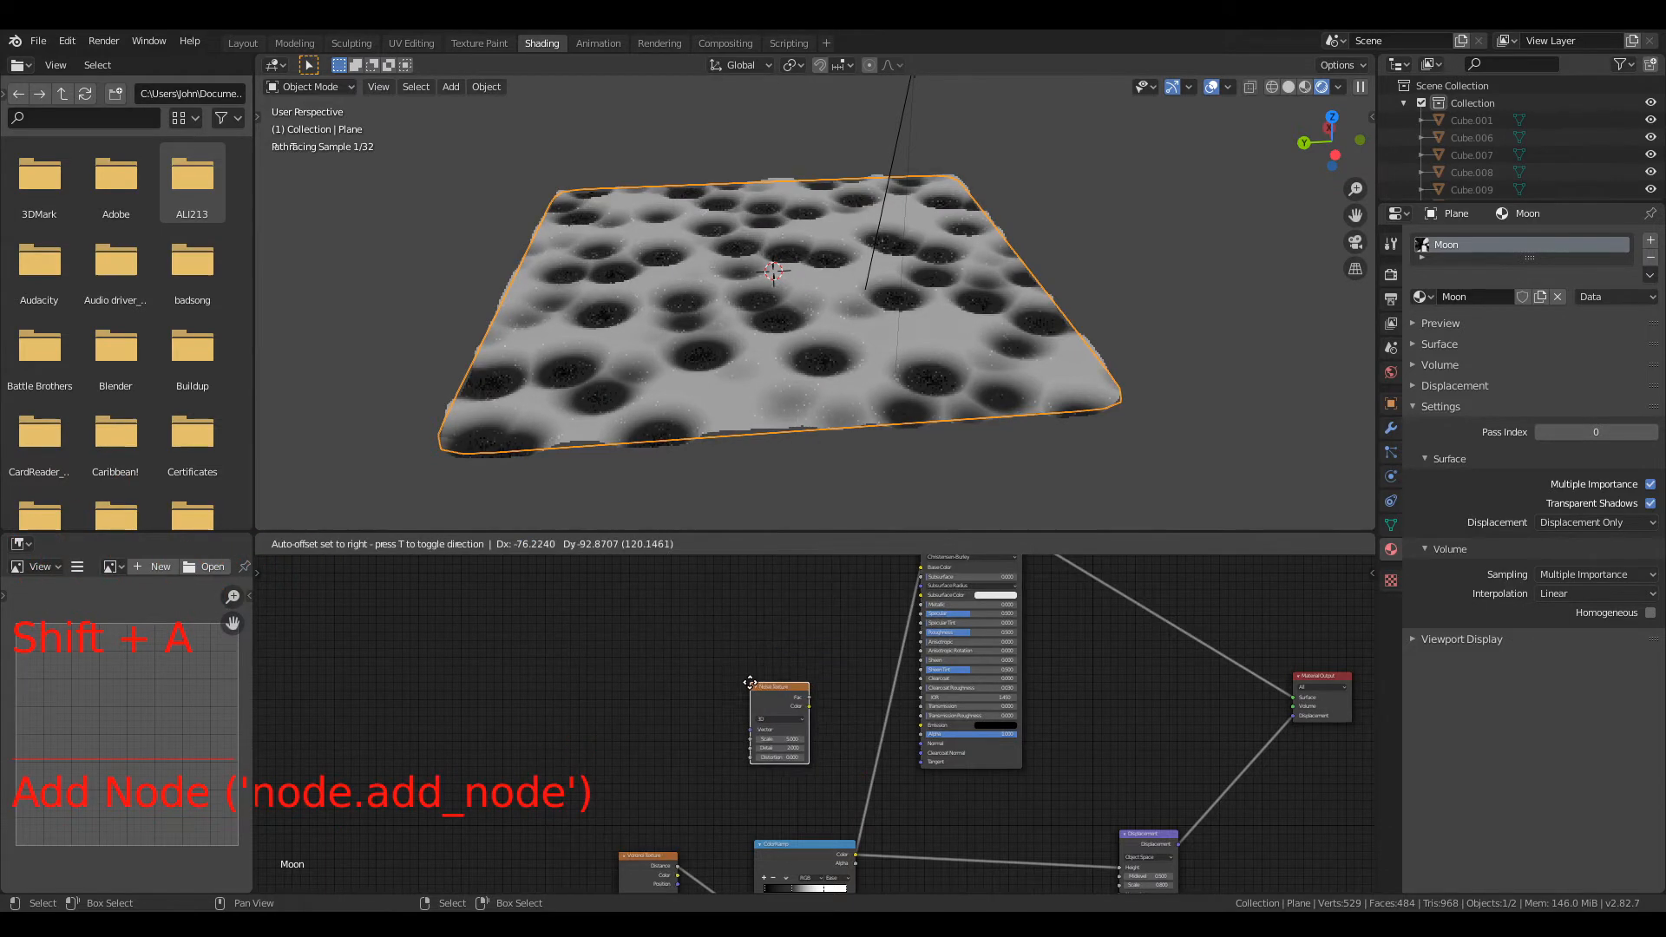
{"action": "left_click", "coordinate": [772, 735]}
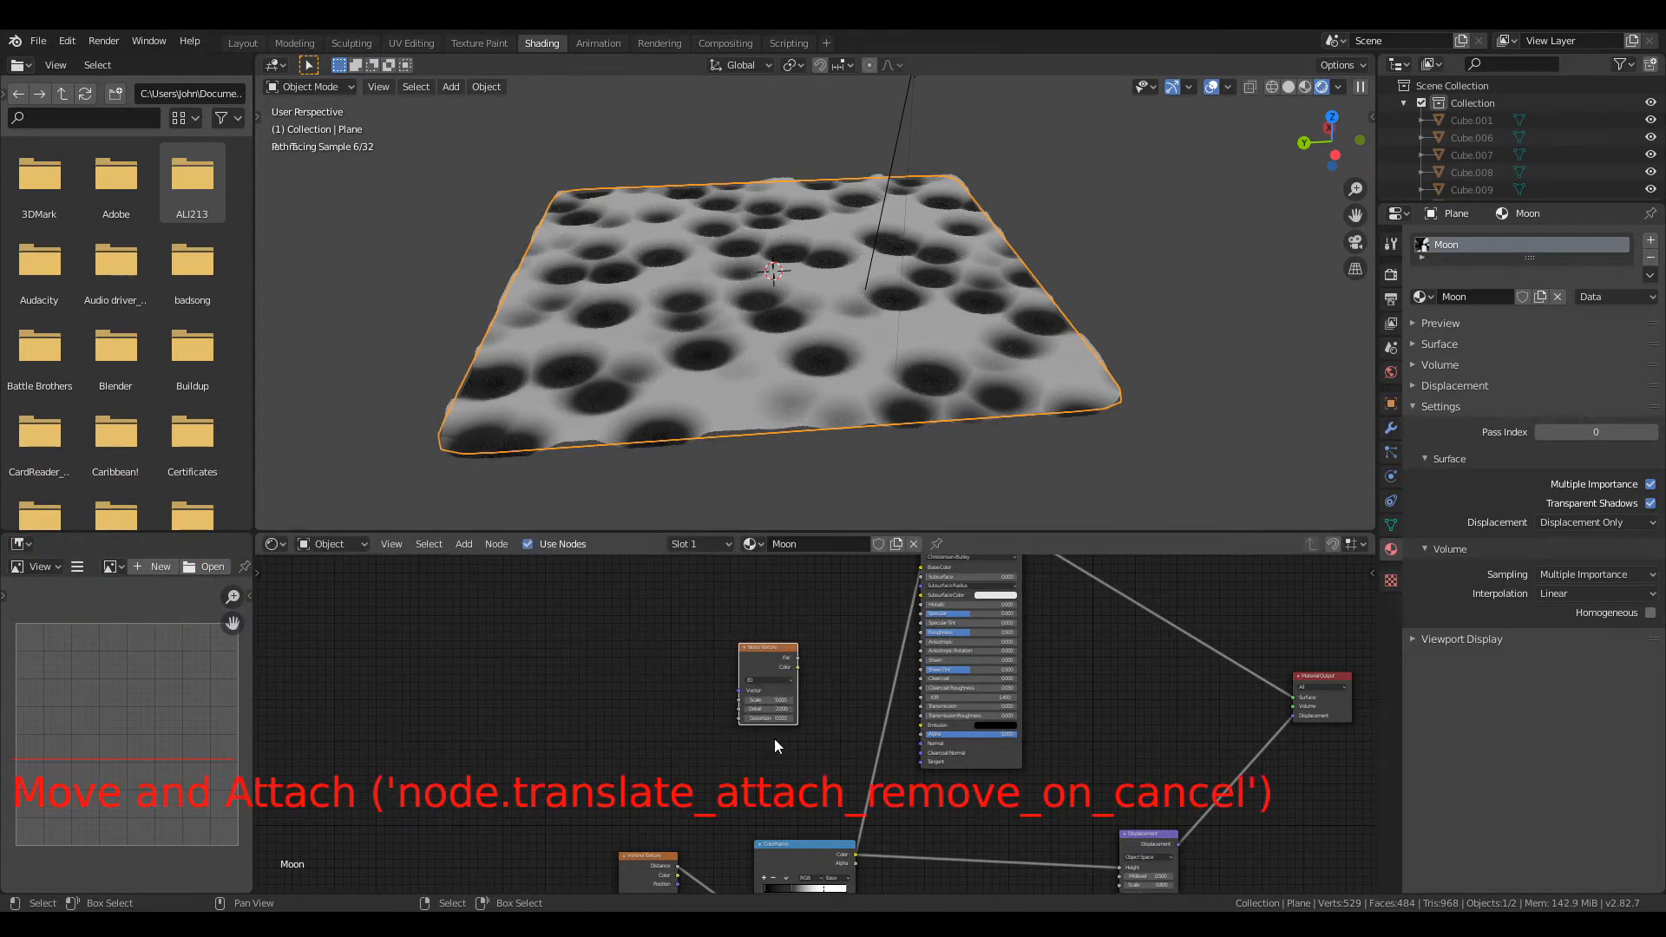
Step: Move the Voronoi Texture farther from the ColorRamp and place the Noise Texture directly beneath it
{"action": "middle_click_drag", "start_coordinate": [774, 738], "coordinate": [793, 606]}
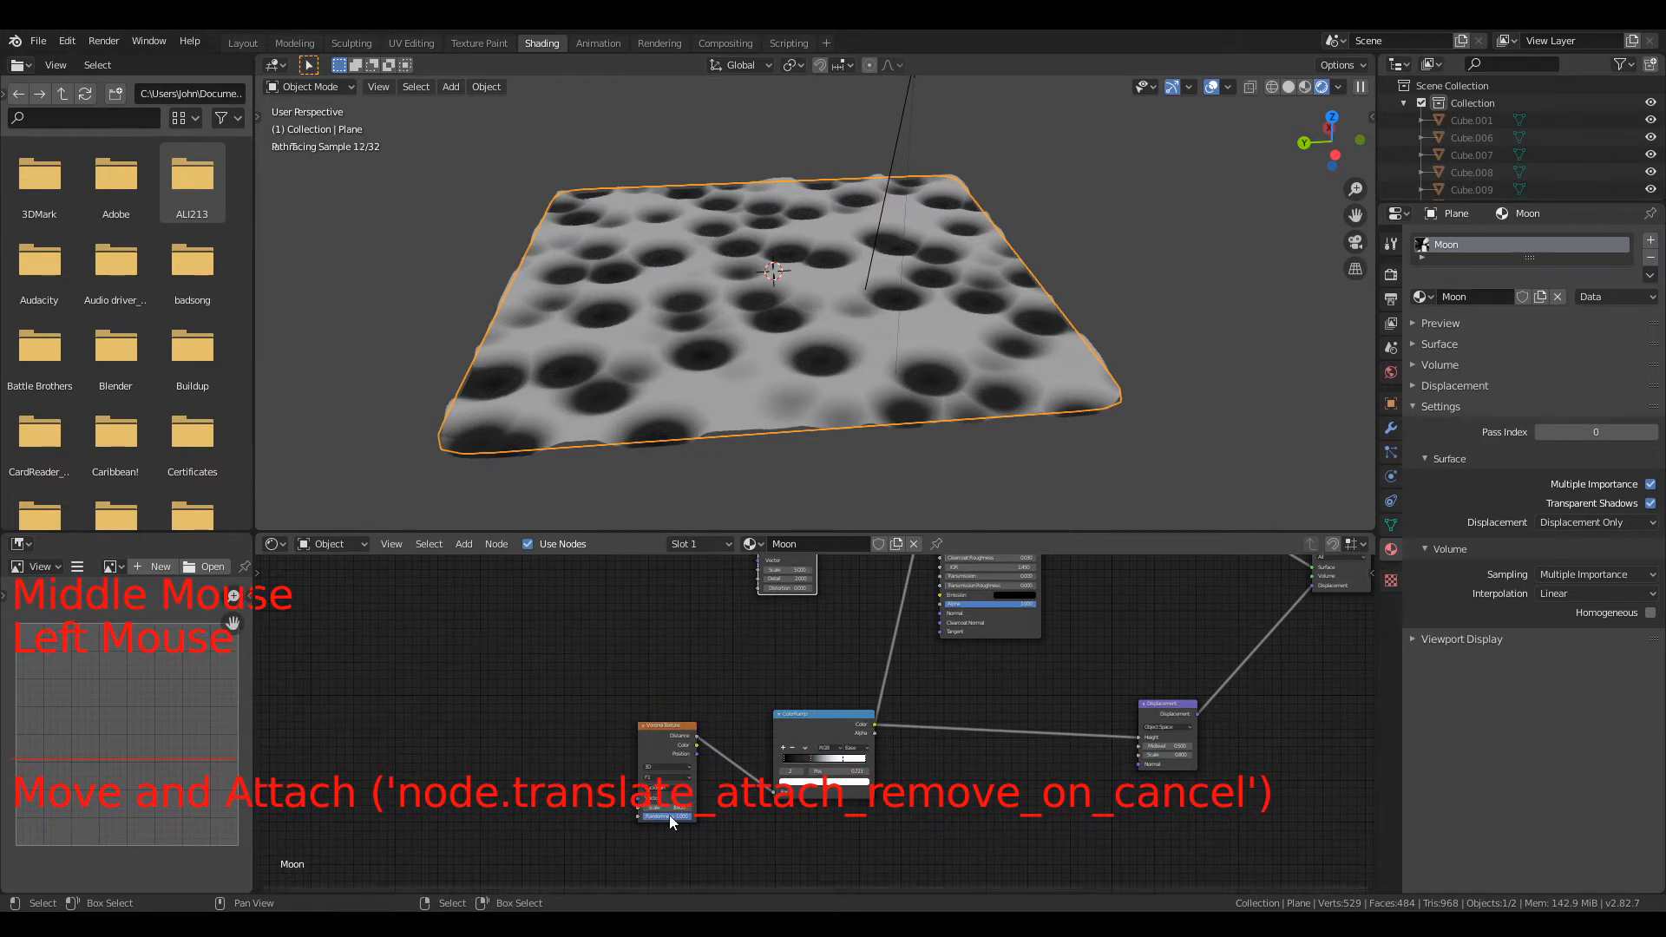
{"action": "left_click_drag", "start_coordinate": [682, 753], "coordinate": [590, 691]}
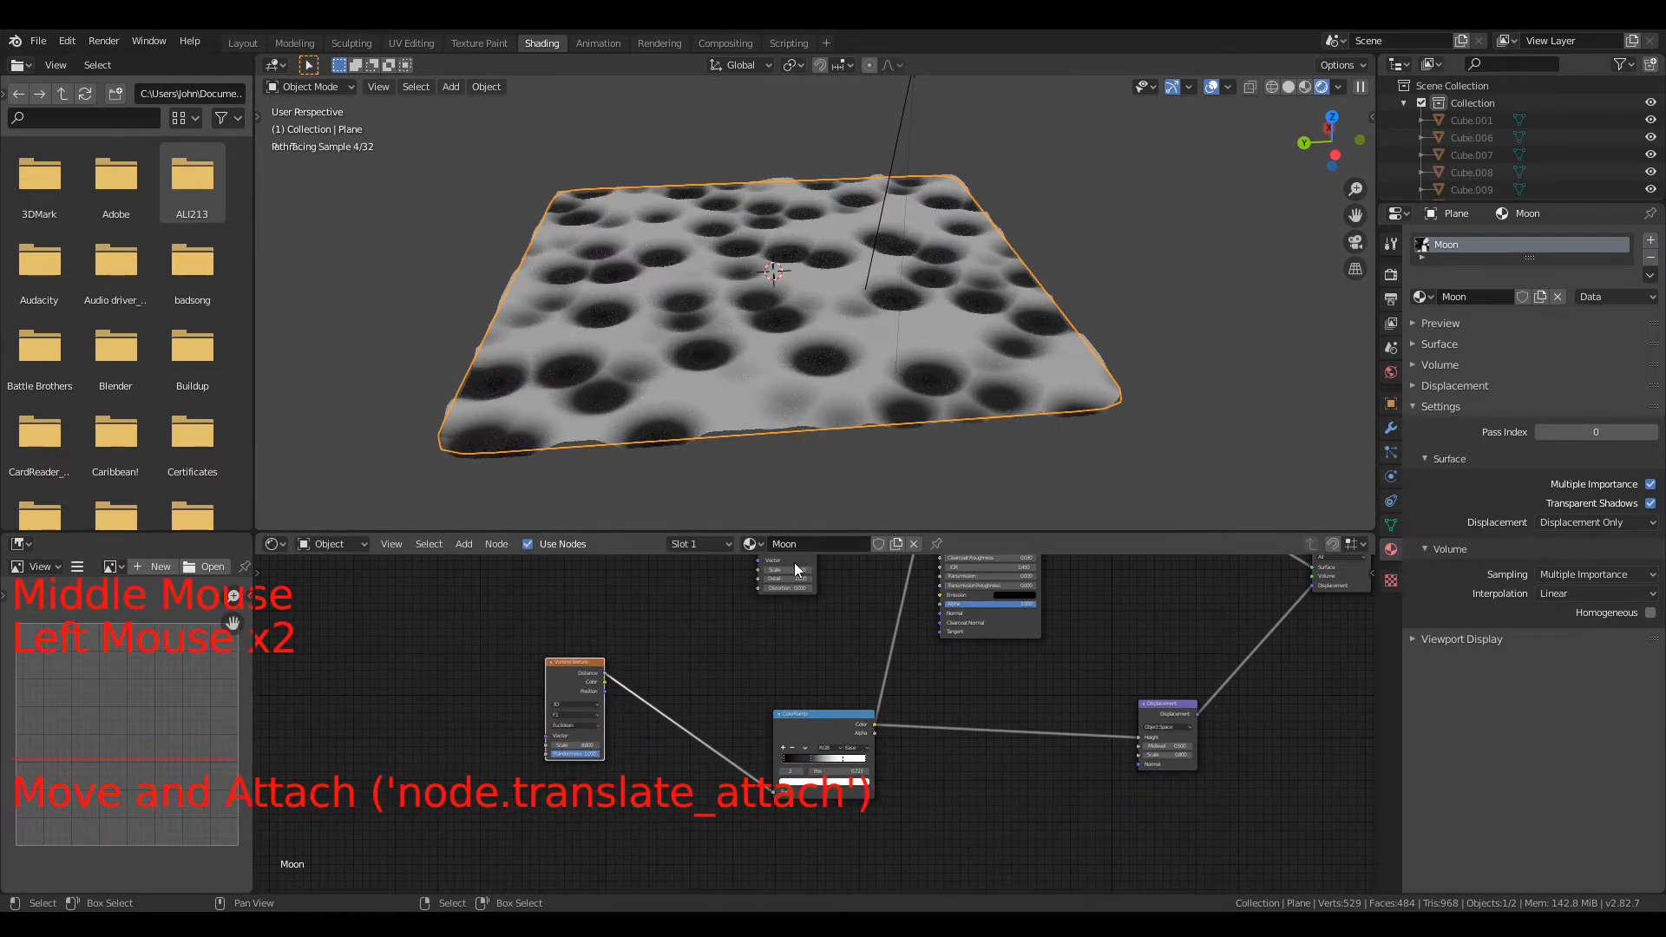
{"action": "left_click_drag", "start_coordinate": [794, 562], "coordinate": [576, 835]}
{"action": "middle_click_drag", "start_coordinate": [656, 747], "coordinate": [691, 641]}
{"action": "scroll", "coordinate": [751, 662], "scroll_direction": "up", "scroll_amount": 6}
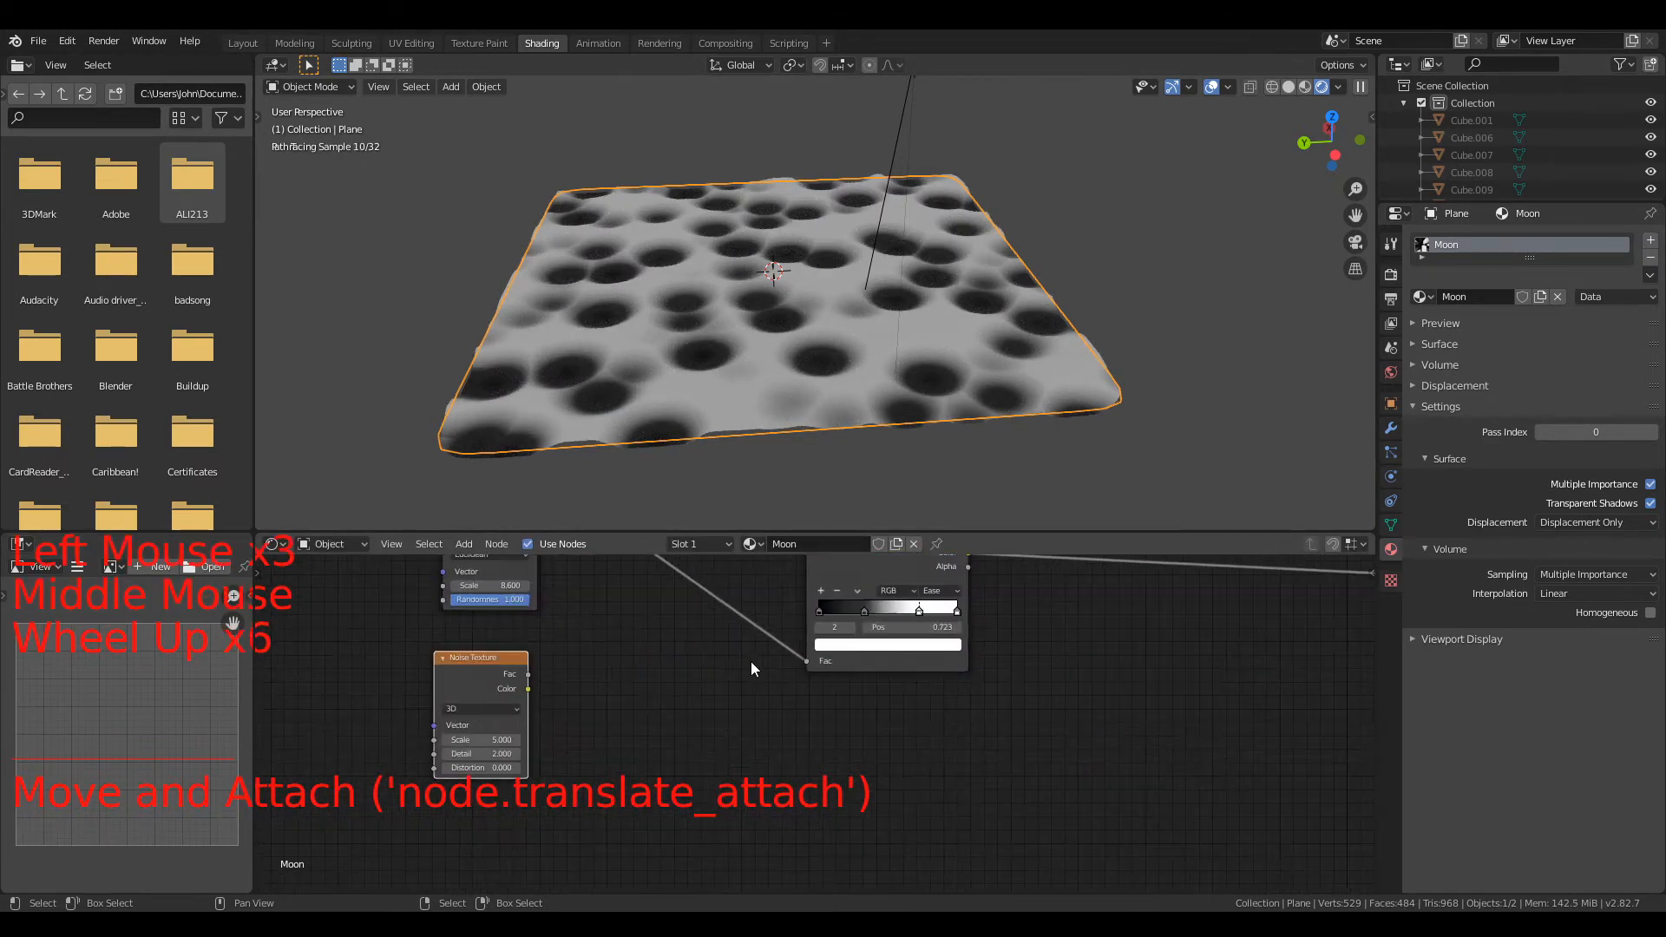
Step: Insert a MixRGB node between the Voronoi Texture and ColorRamp, and link the Noise Texture's Fac output to its Color2 input
{"action": "key", "text": "shift+a"}
{"action": "left_click", "coordinate": [685, 578]}
{"action": "type", "text": "m"}
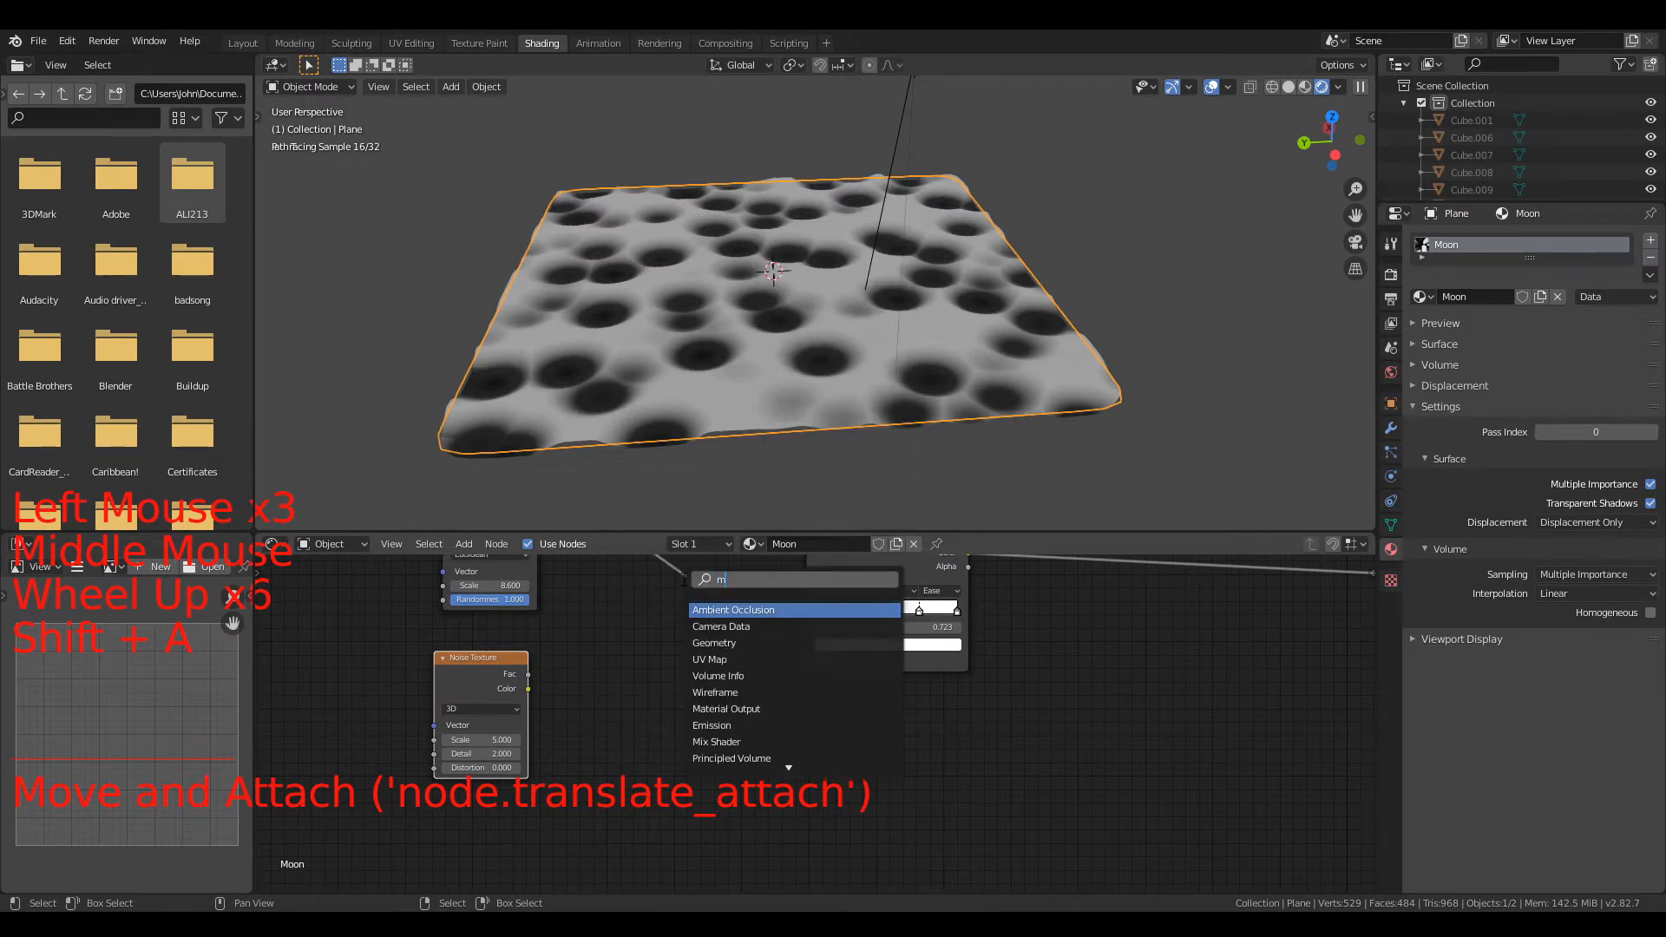
{"action": "type", "text": "i"}
{"action": "key", "text": "Down"}
{"action": "key", "text": "Down"}
{"action": "key", "text": "Return"}
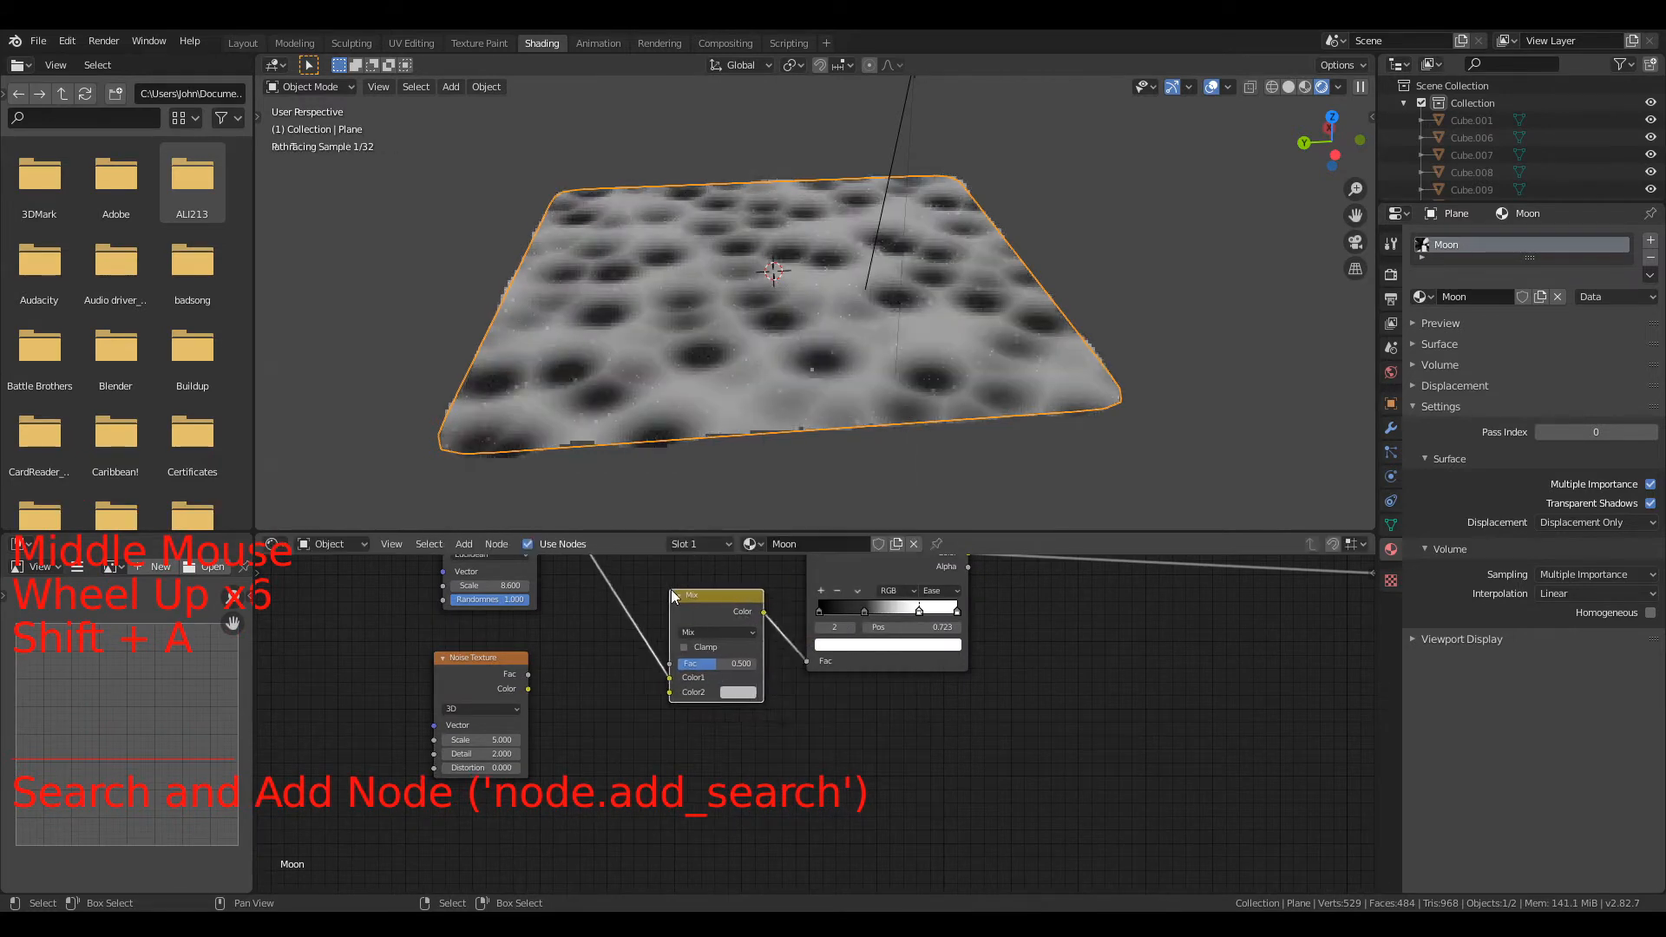
{"action": "left_click", "coordinate": [660, 592]}
{"action": "left_click_drag", "start_coordinate": [529, 674], "coordinate": [649, 691]}
{"action": "middle_click_drag", "start_coordinate": [713, 710], "coordinate": [776, 687]}
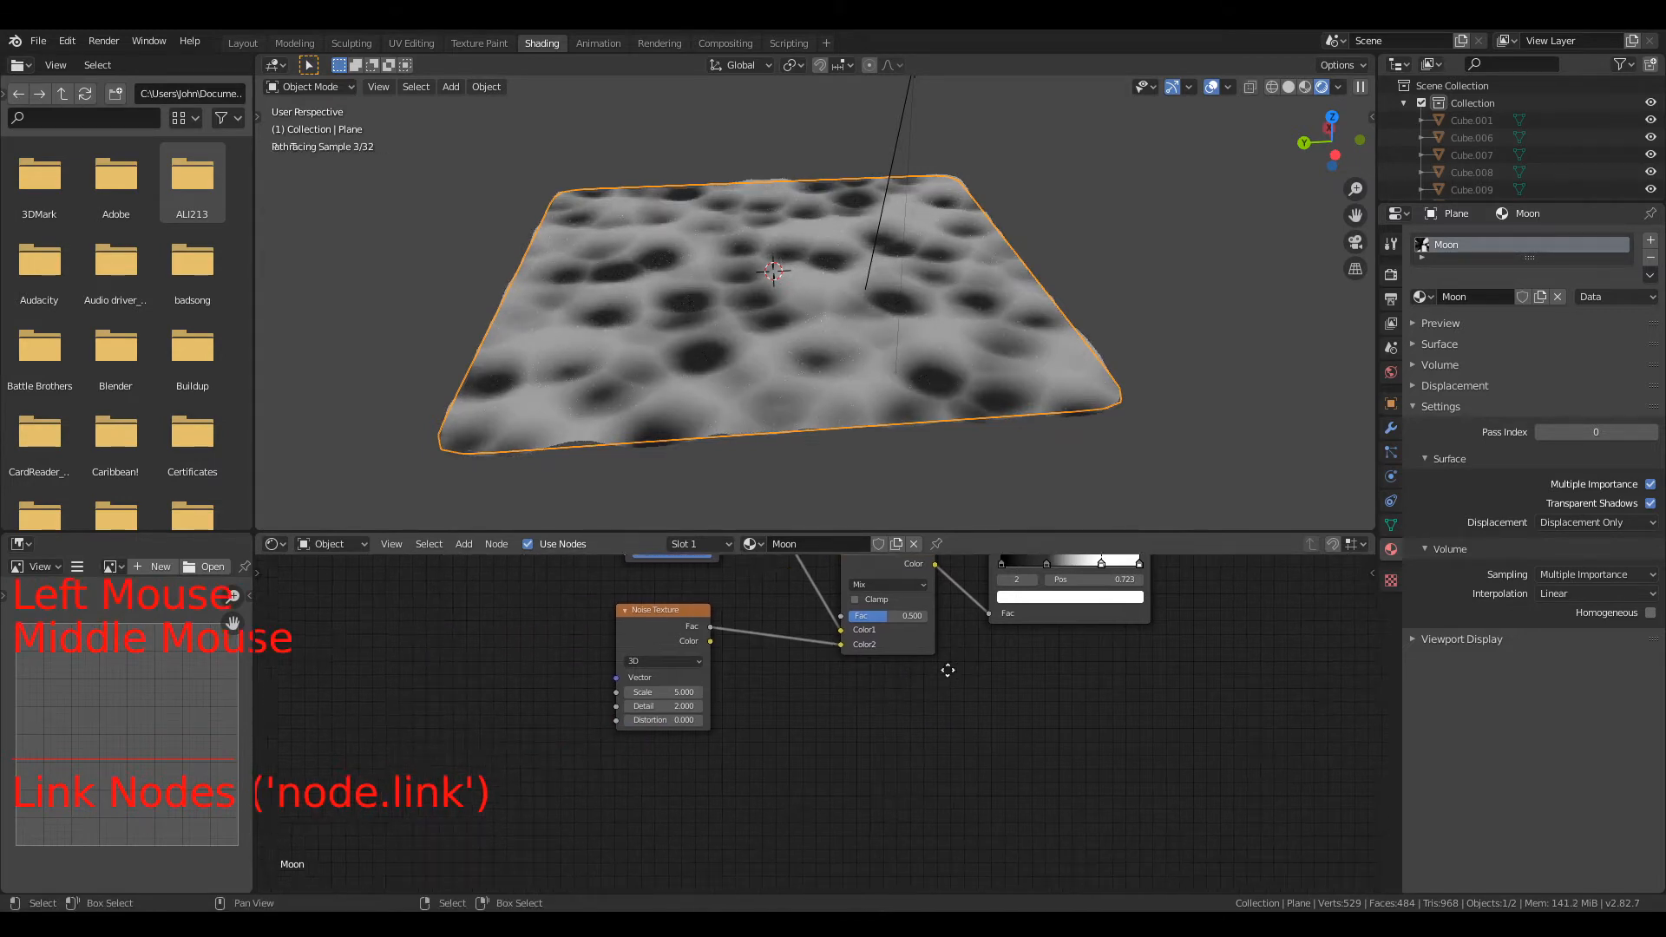
Step: Set the Noise Texture's Scale to 104.6, viewing the plane from a lower angle
{"action": "scroll", "coordinate": [775, 687], "scroll_direction": "up", "scroll_amount": 5}
{"action": "scroll", "coordinate": [775, 688], "scroll_direction": "up", "scroll_amount": 1}
{"action": "mouse_move", "coordinate": [624, 664]}
{"action": "left_mouse_down"}
{"action": "mouse_move", "coordinate": [681, 665]}
{"action": "mouse_move", "coordinate": [651, 664]}
{"action": "mouse_move", "coordinate": [643, 685]}
{"action": "left_mouse_up"}
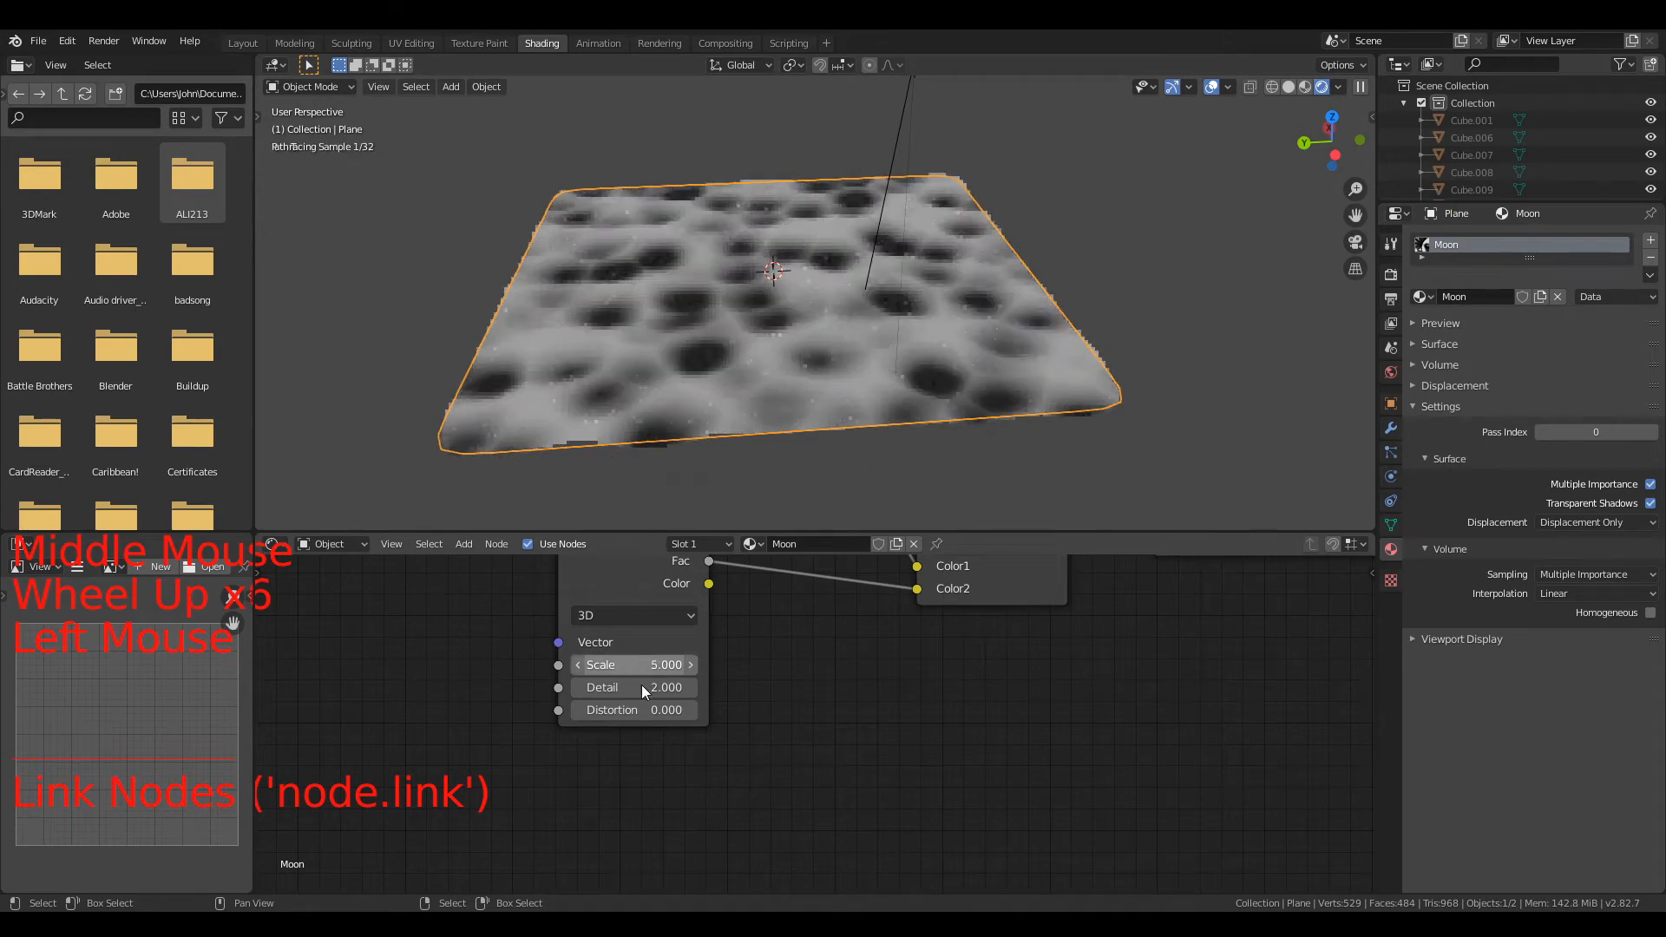
{"action": "middle_click_drag", "start_coordinate": [735, 672], "coordinate": [773, 732]}
{"action": "scroll", "coordinate": [774, 682], "scroll_direction": "up", "scroll_amount": 3}
{"action": "scroll", "coordinate": [788, 436], "scroll_direction": "up", "scroll_amount": 8}
{"action": "middle_click_drag", "start_coordinate": [788, 436], "coordinate": [824, 486]}
{"action": "scroll", "coordinate": [736, 372], "scroll_direction": "down", "scroll_amount": 3}
{"action": "left_click_drag", "start_coordinate": [608, 723], "coordinate": [1171, 724]}
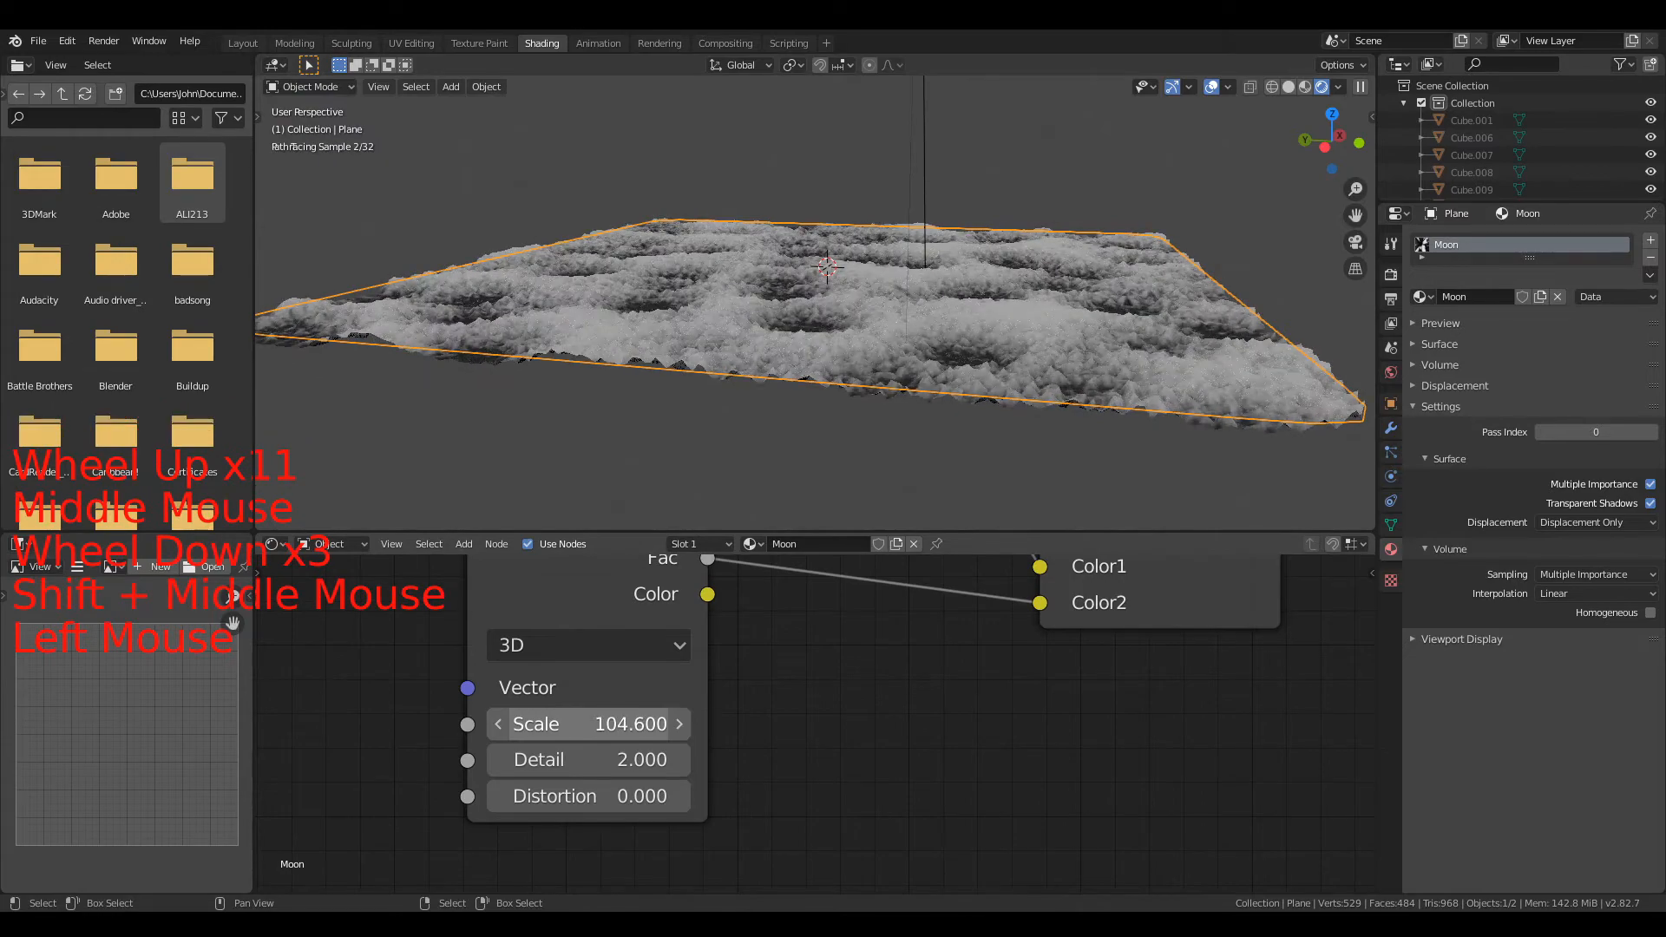
Step: Inspect the rough surface close up and raise the Noise Texture's Detail to 10.8
{"action": "scroll", "coordinate": [633, 450], "scroll_direction": "up", "scroll_amount": 3}
{"action": "middle_click_drag", "start_coordinate": [634, 449], "coordinate": [705, 327]}
{"action": "scroll", "coordinate": [701, 461], "scroll_direction": "down", "scroll_amount": 1}
{"action": "scroll", "coordinate": [706, 328], "scroll_direction": "up", "scroll_amount": 2}
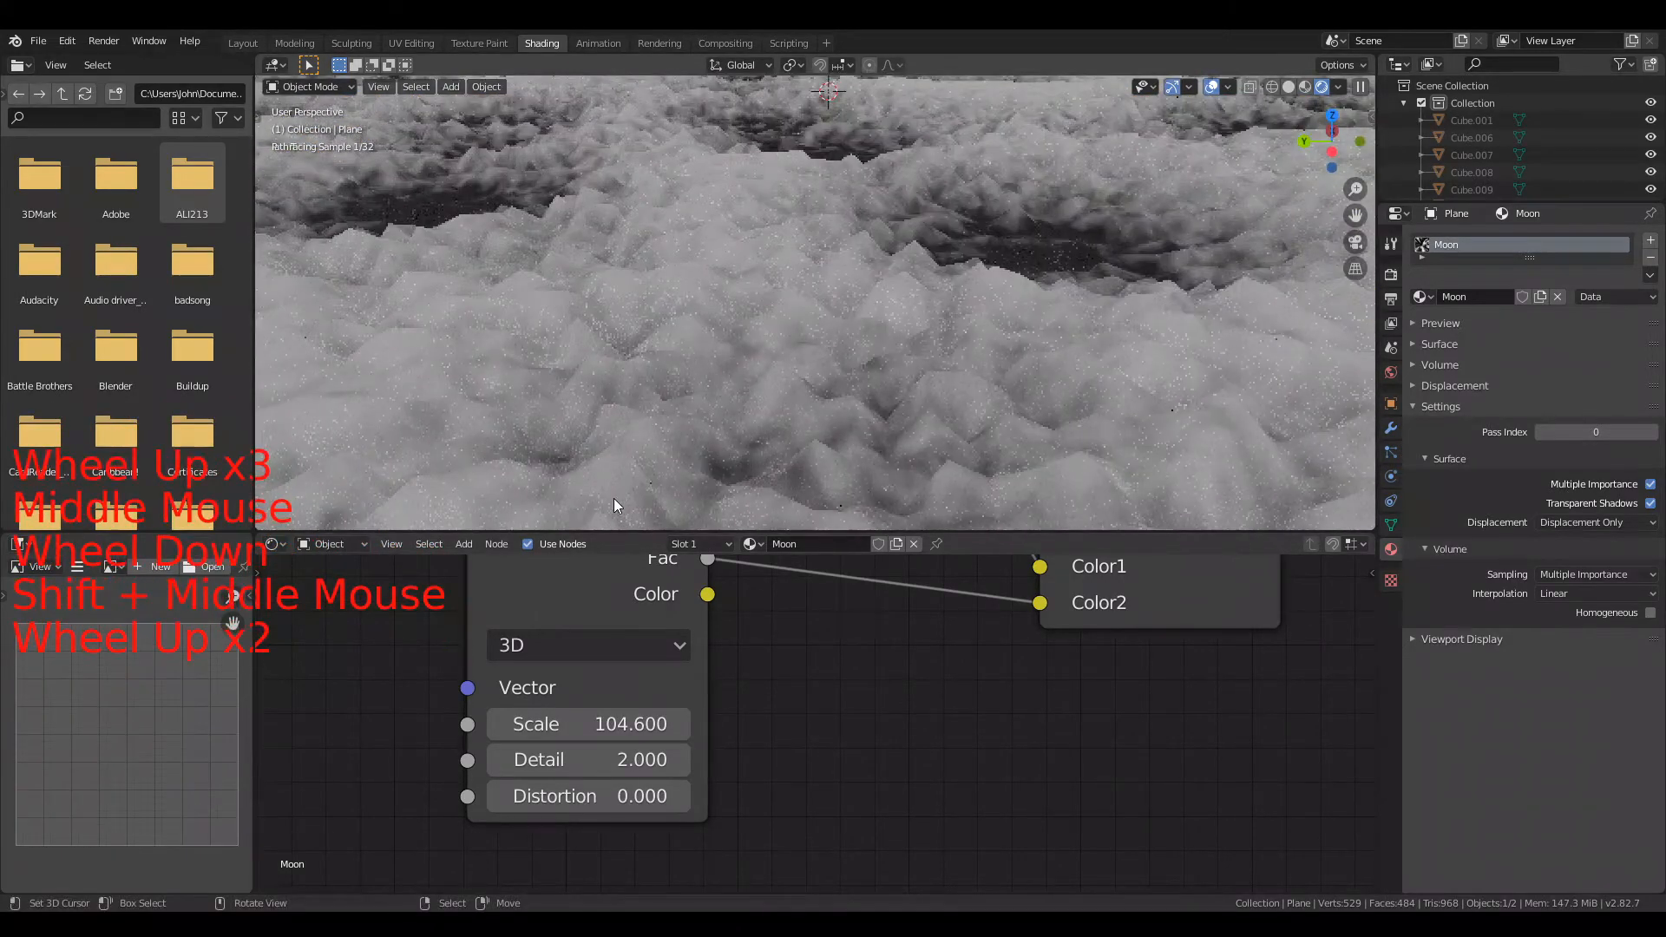
{"action": "left_click_drag", "start_coordinate": [590, 723], "coordinate": [660, 759]}
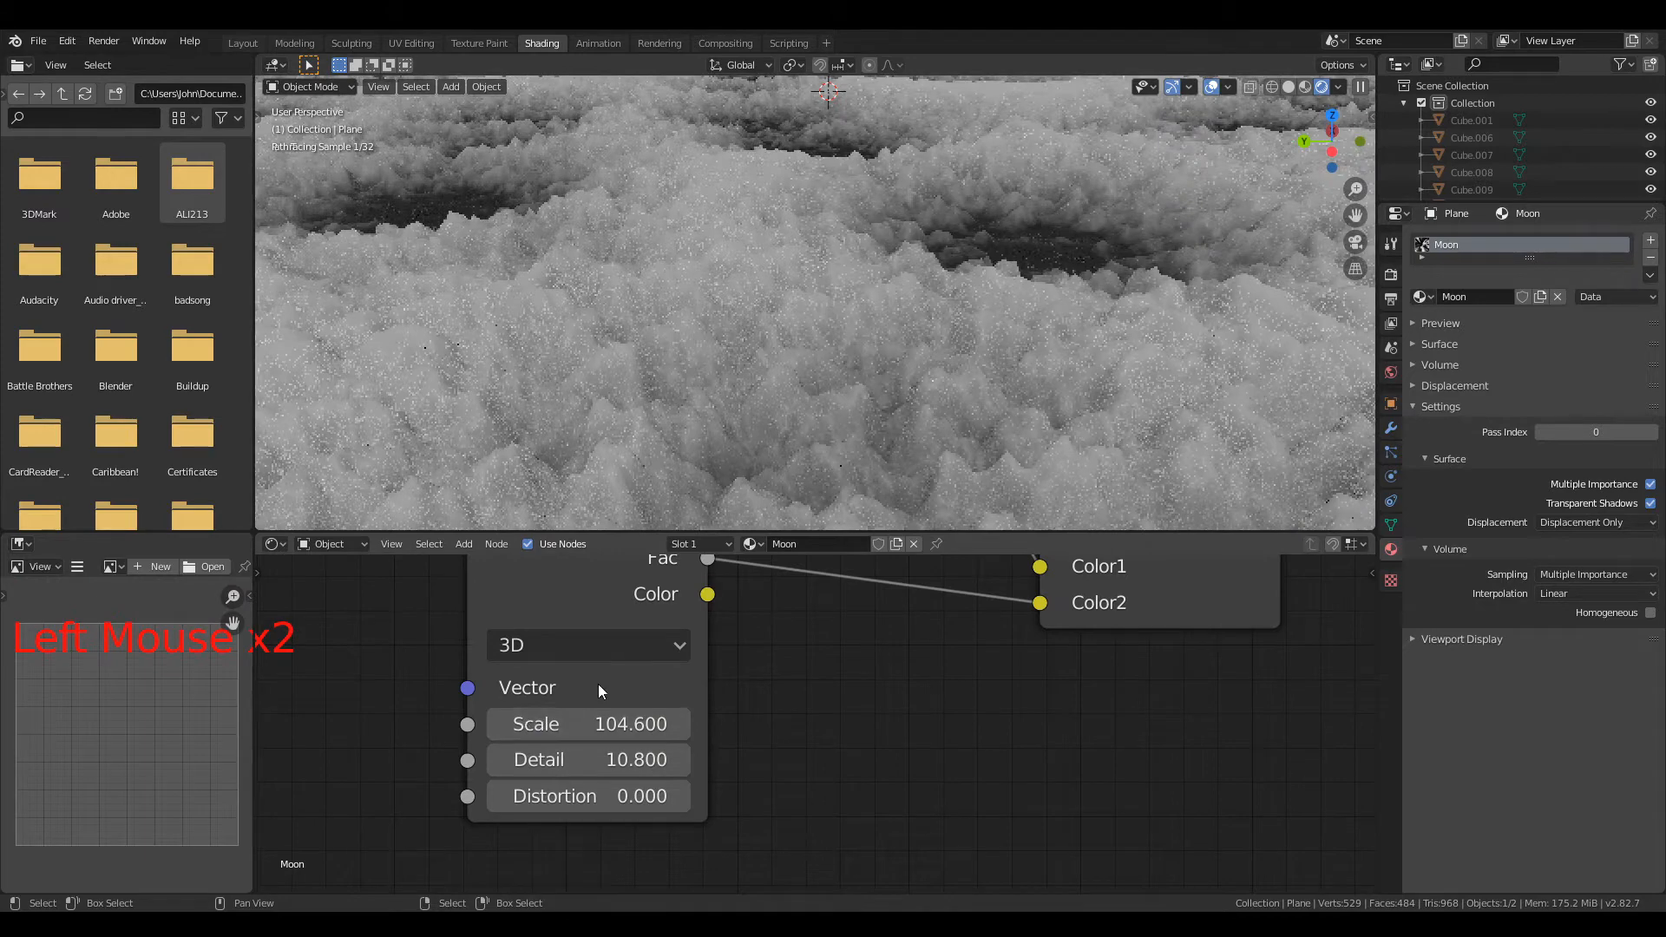
Step: Set the Noise Texture's Scale to 101 and move the node farther from the Mix node
{"action": "left_click_drag", "start_coordinate": [604, 724], "coordinate": [571, 724]}
{"action": "scroll", "coordinate": [740, 695], "scroll_direction": "down", "scroll_amount": 8}
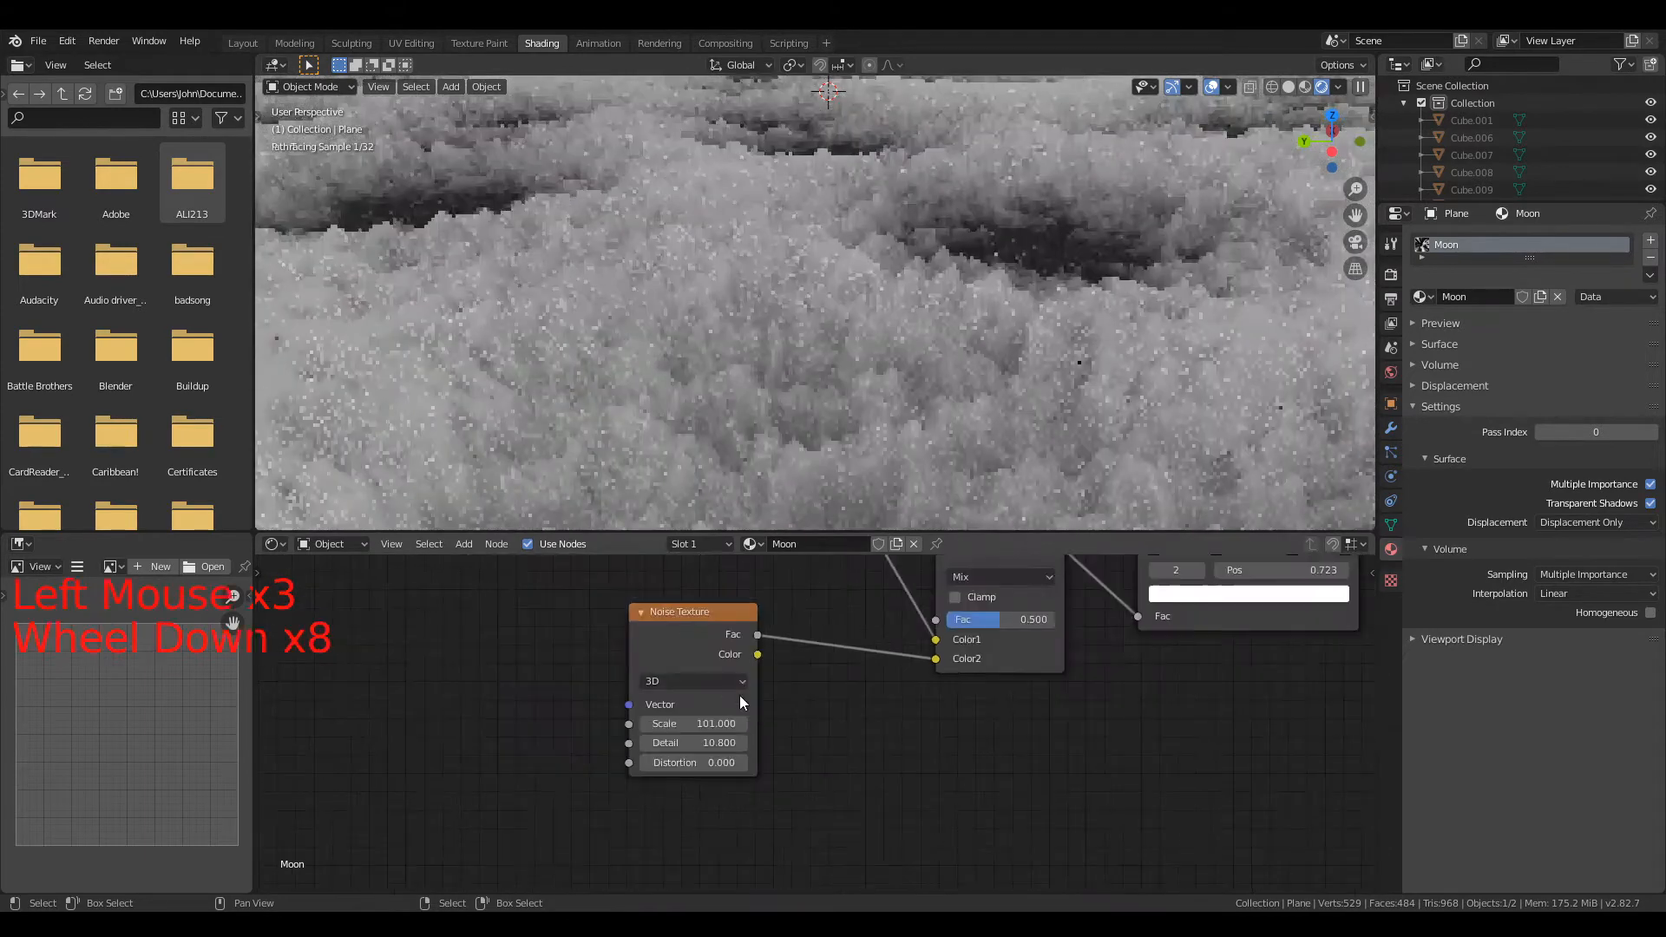
{"action": "left_click_drag", "start_coordinate": [739, 695], "coordinate": [570, 728]}
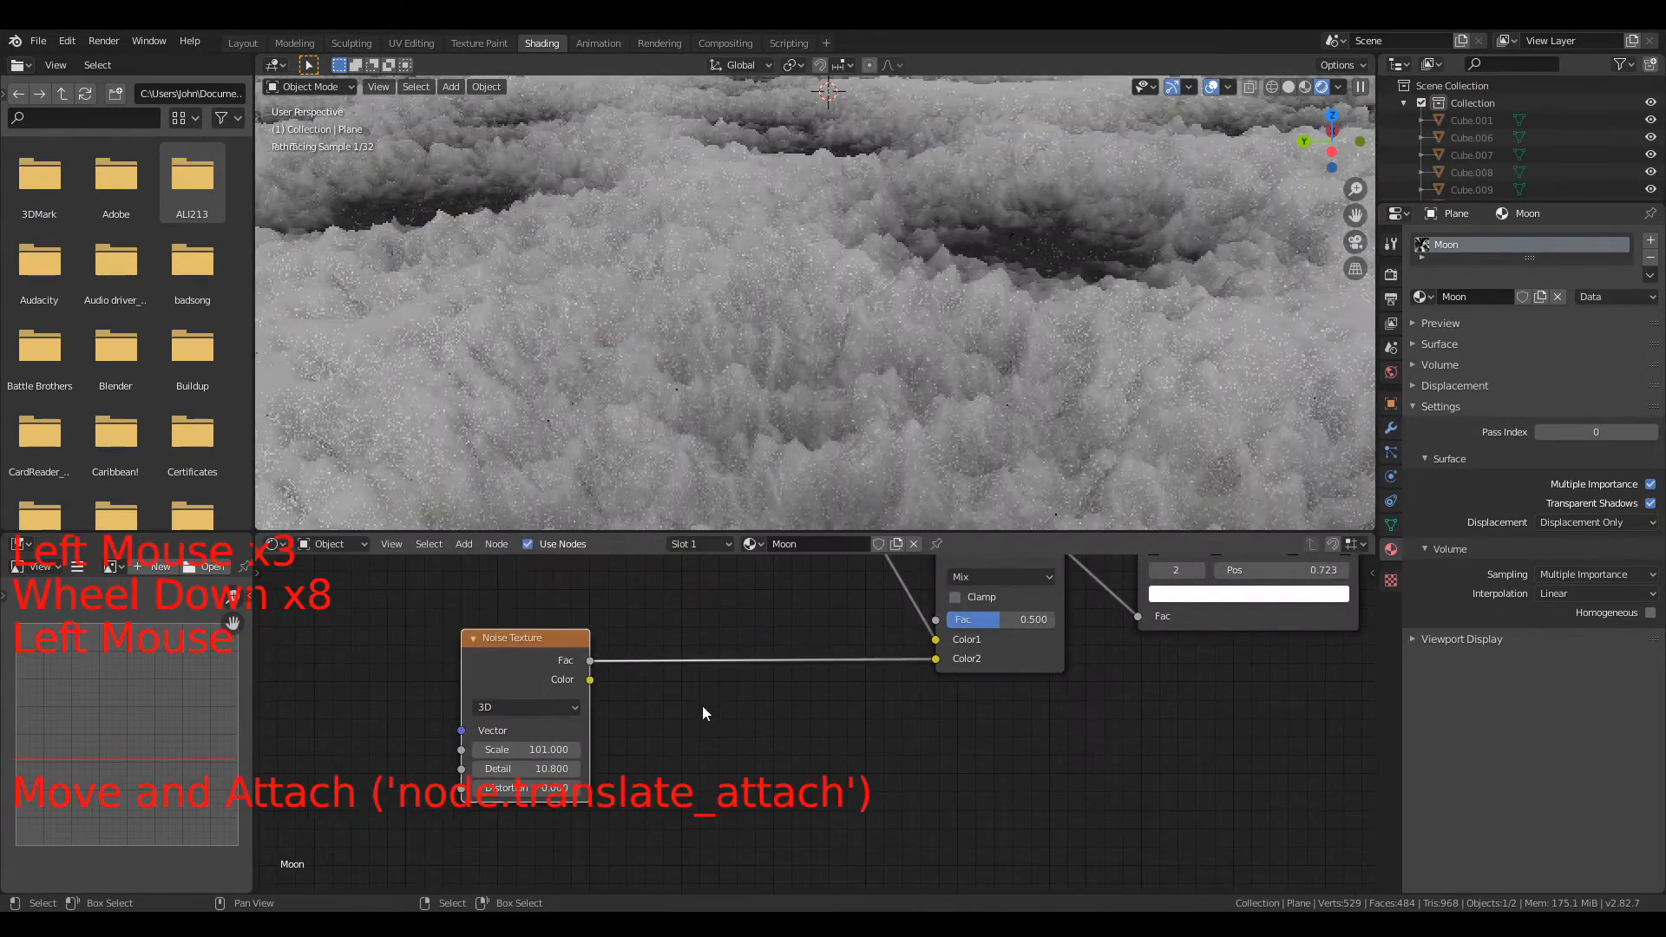
Step: Insert a Math node on the link between the Noise Texture's Fac output and the Mix node's Color2 input
{"action": "key", "text": "shift+a"}
{"action": "left_click", "coordinate": [756, 714]}
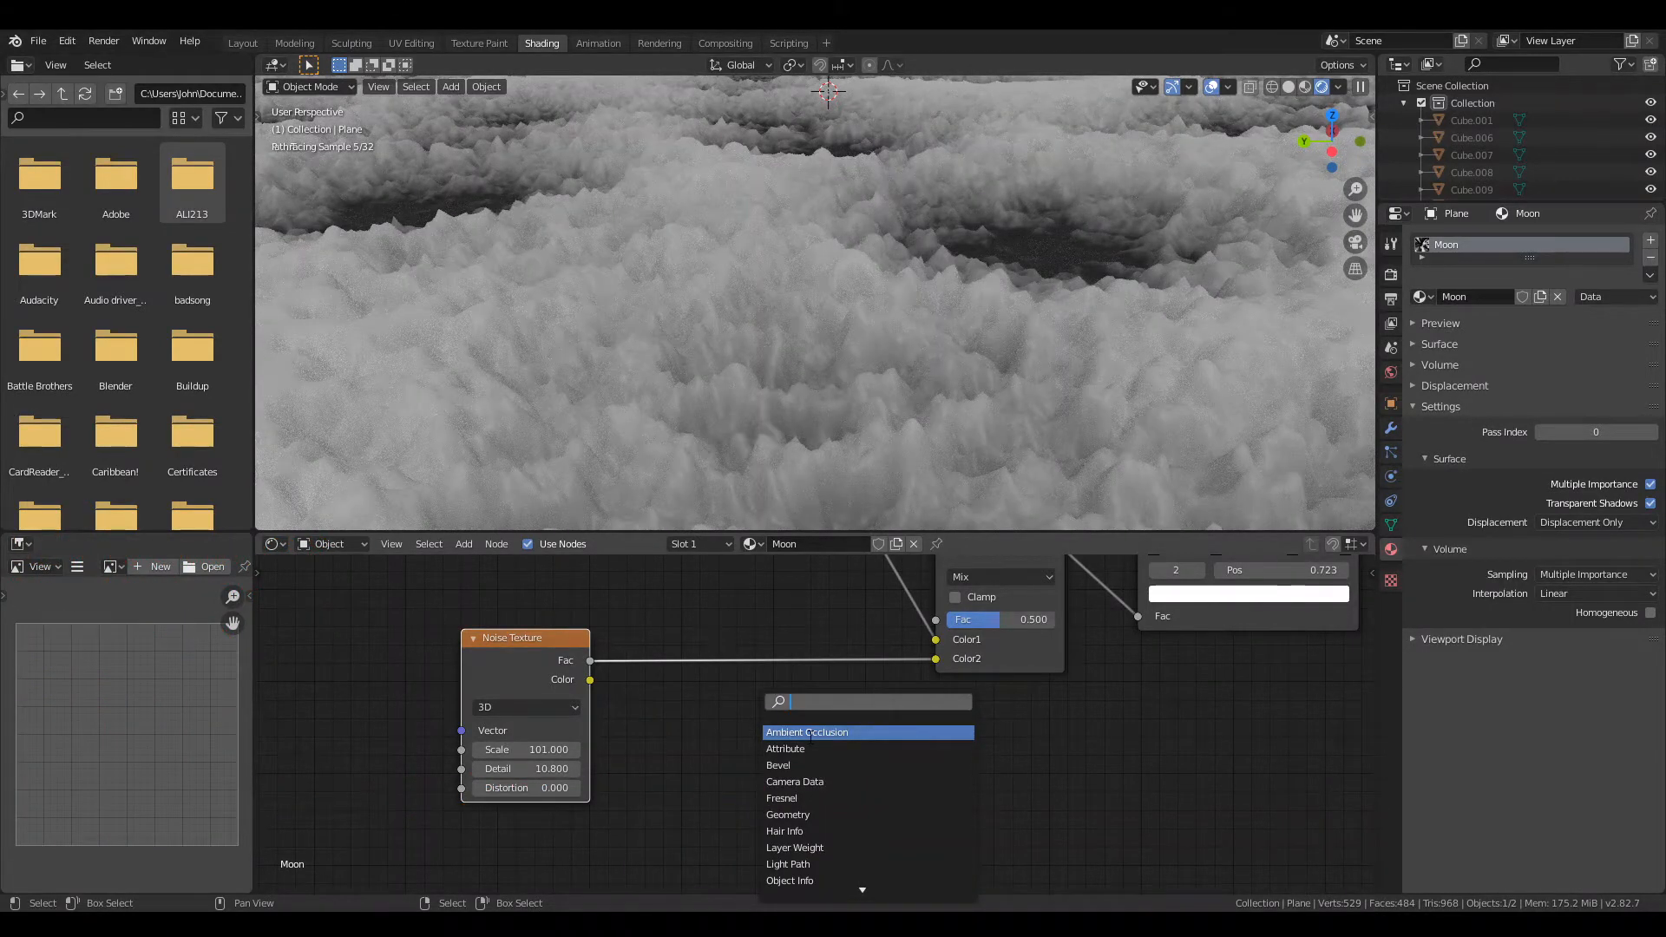
{"action": "type", "text": "mat"}
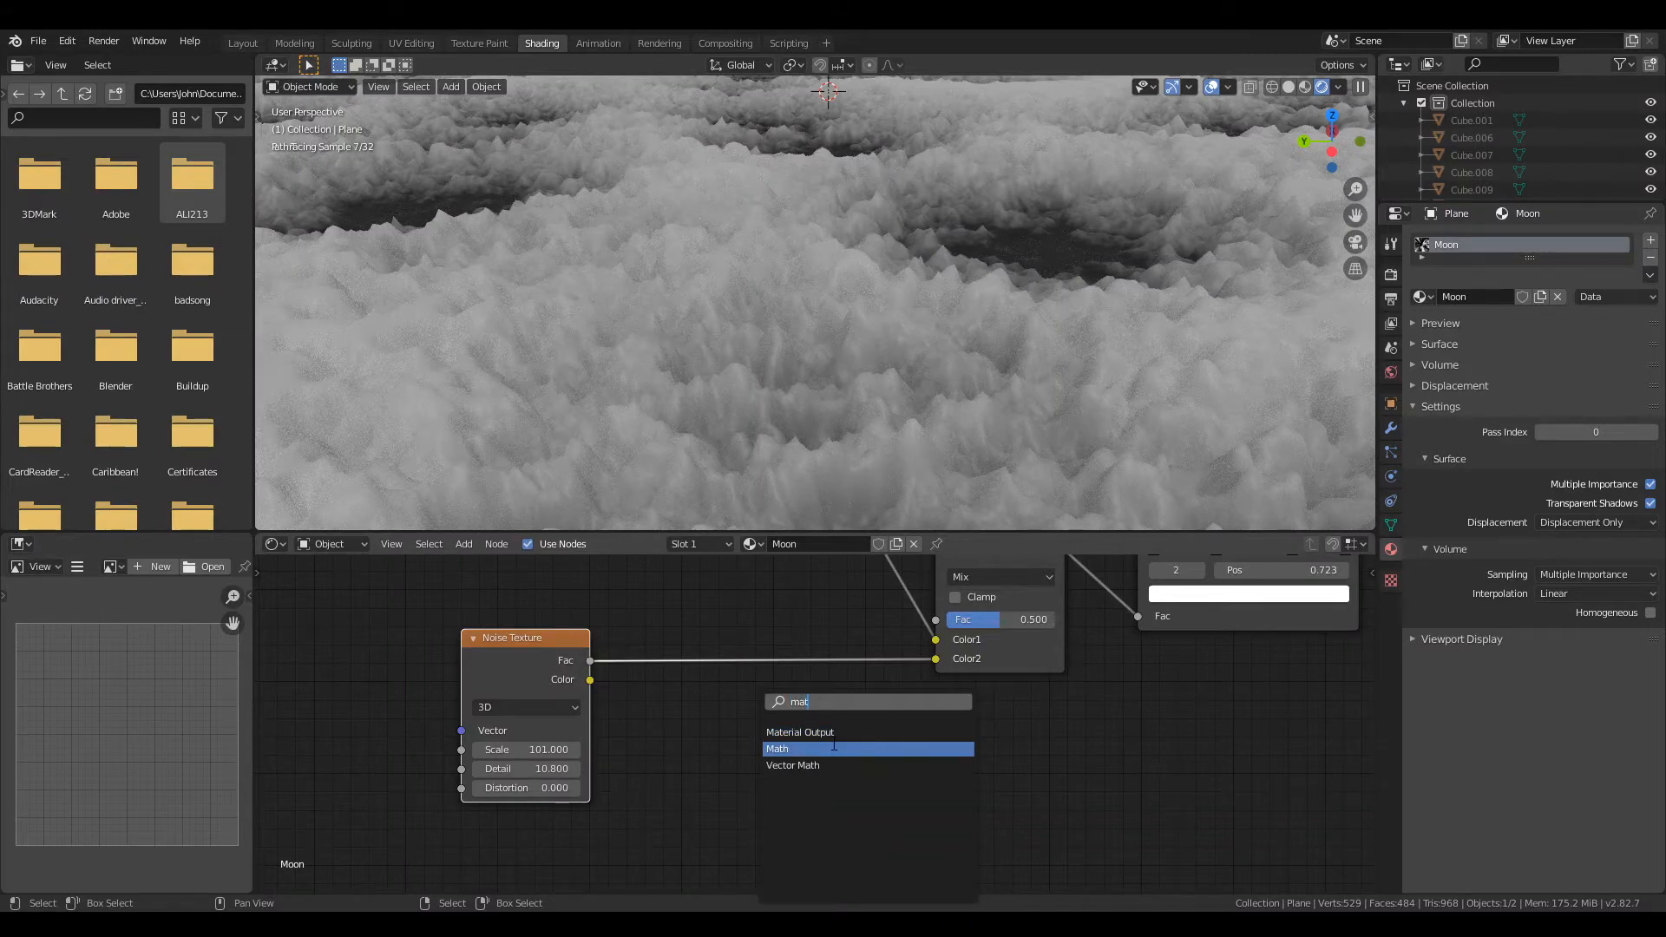
{"action": "left_click", "coordinate": [830, 749]}
{"action": "left_click", "coordinate": [747, 708]}
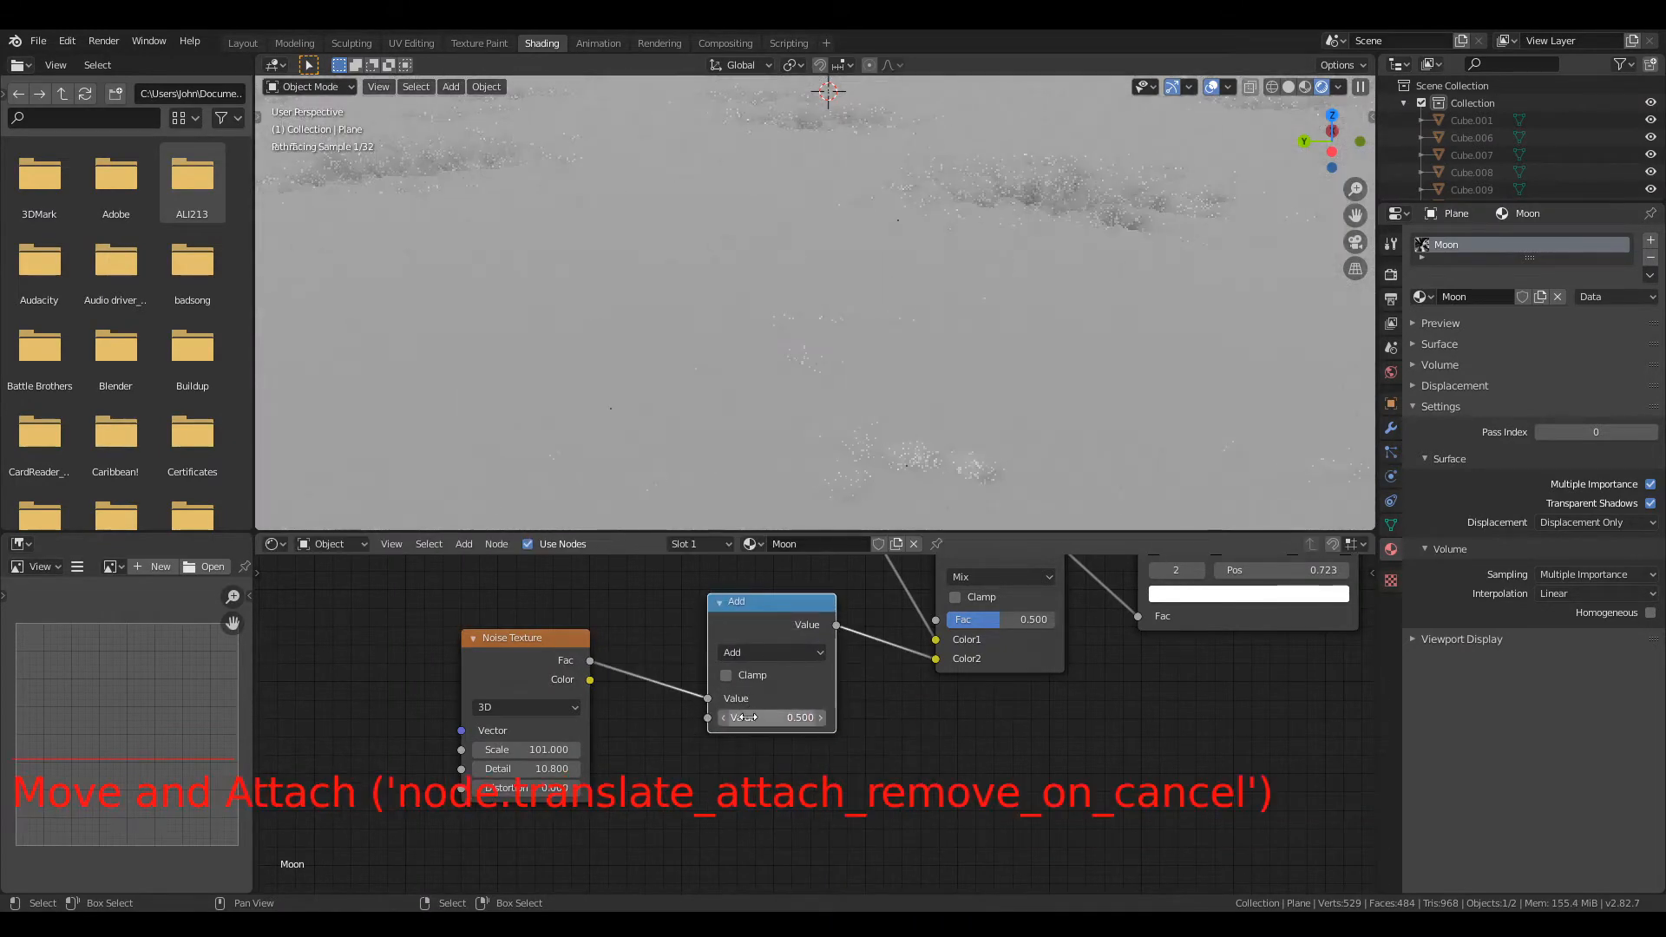
Step: Change the Math node's operation to Divide and set its second value to 0.2
{"action": "scroll", "coordinate": [670, 335], "scroll_direction": "down", "scroll_amount": 4}
{"action": "mouse_move", "coordinate": [669, 335]}
{"action": "middle_mouse_down"}
{"action": "mouse_move", "coordinate": [700, 326]}
{"action": "mouse_move", "coordinate": [690, 314]}
{"action": "middle_mouse_up"}
{"action": "scroll", "coordinate": [700, 326], "scroll_direction": "up", "scroll_amount": 2}
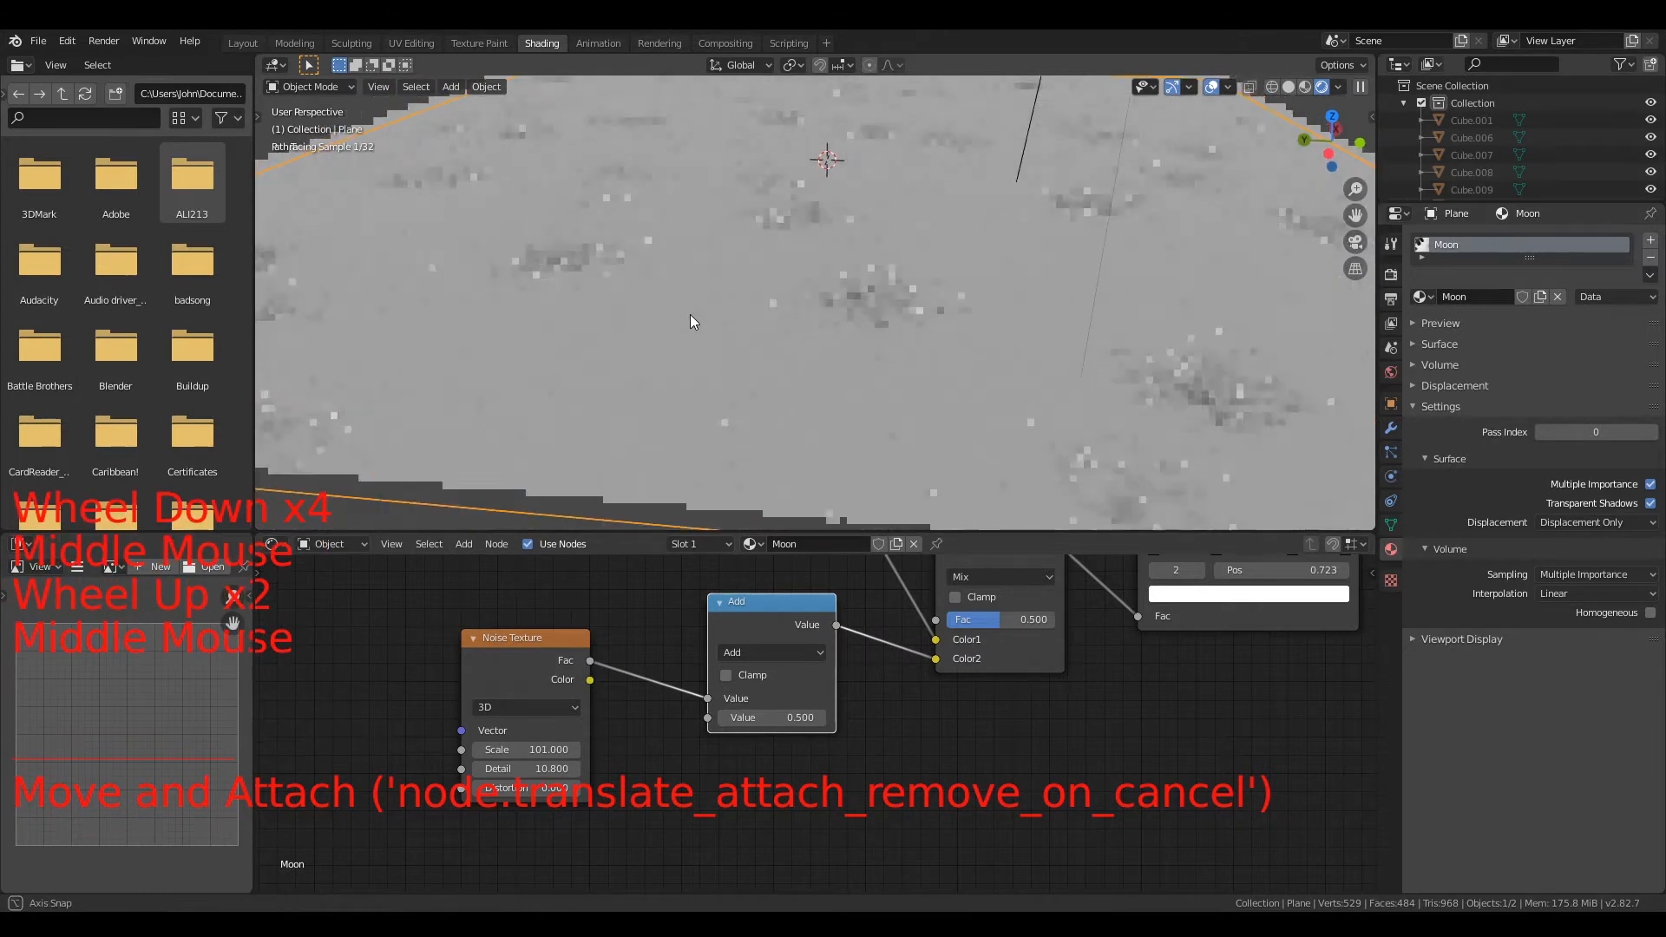
{"action": "scroll", "coordinate": [690, 316], "scroll_direction": "up", "scroll_amount": 1}
{"action": "left_click", "coordinate": [776, 707]}
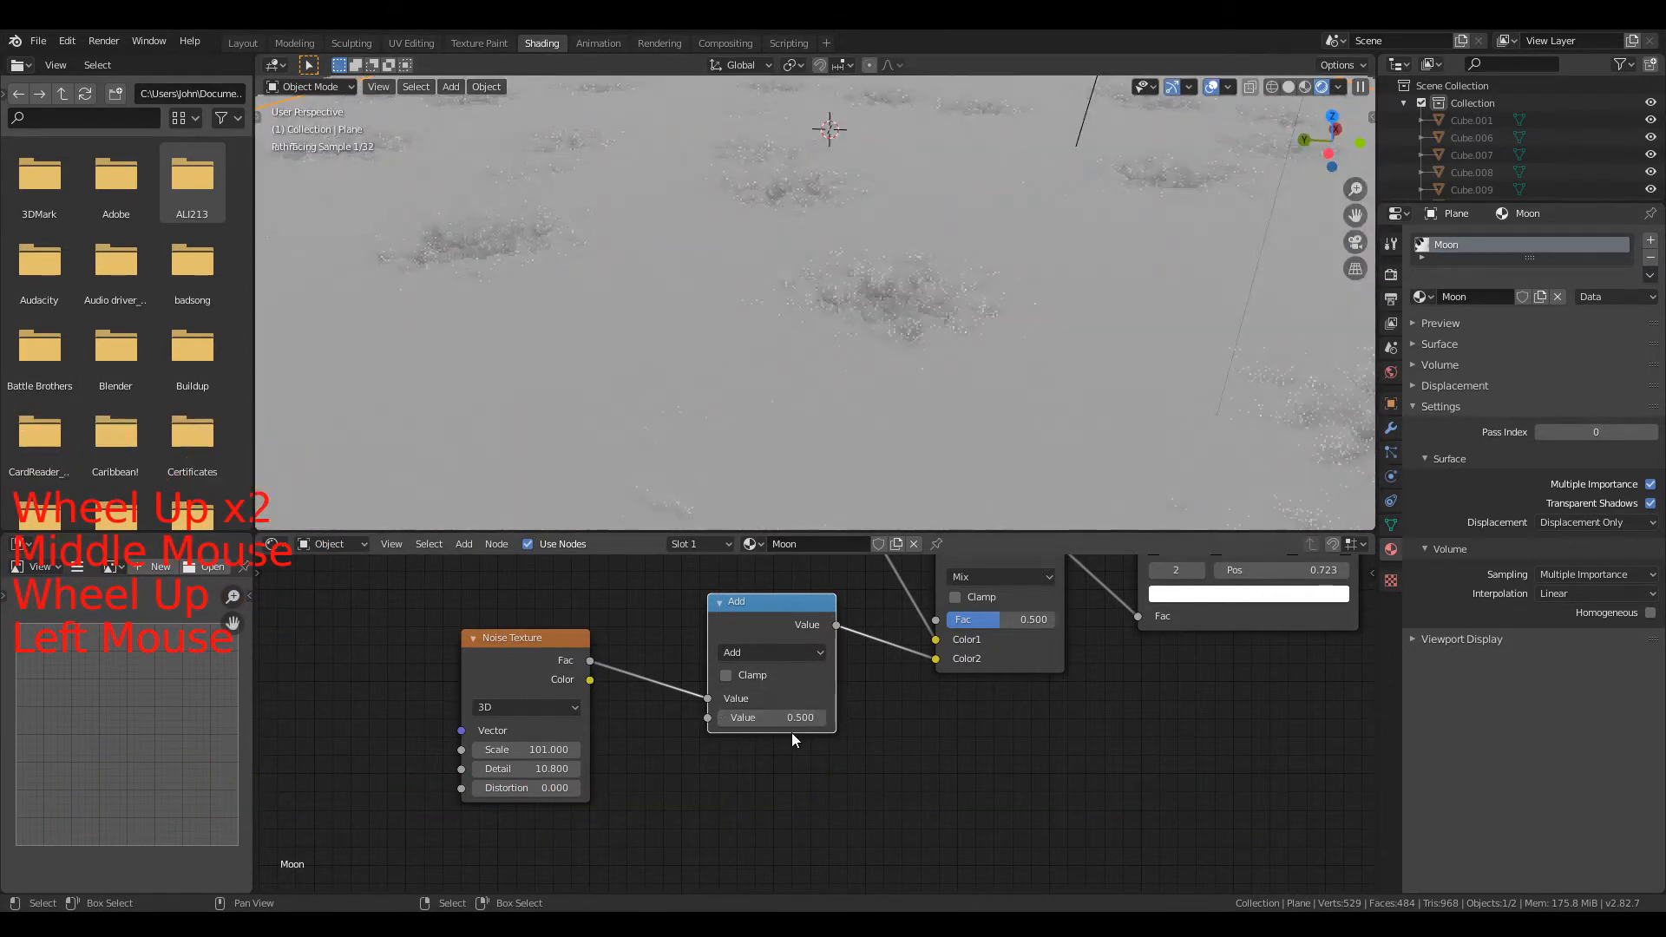
{"action": "left_click", "coordinate": [721, 717]}
{"action": "left_click", "coordinate": [768, 652]}
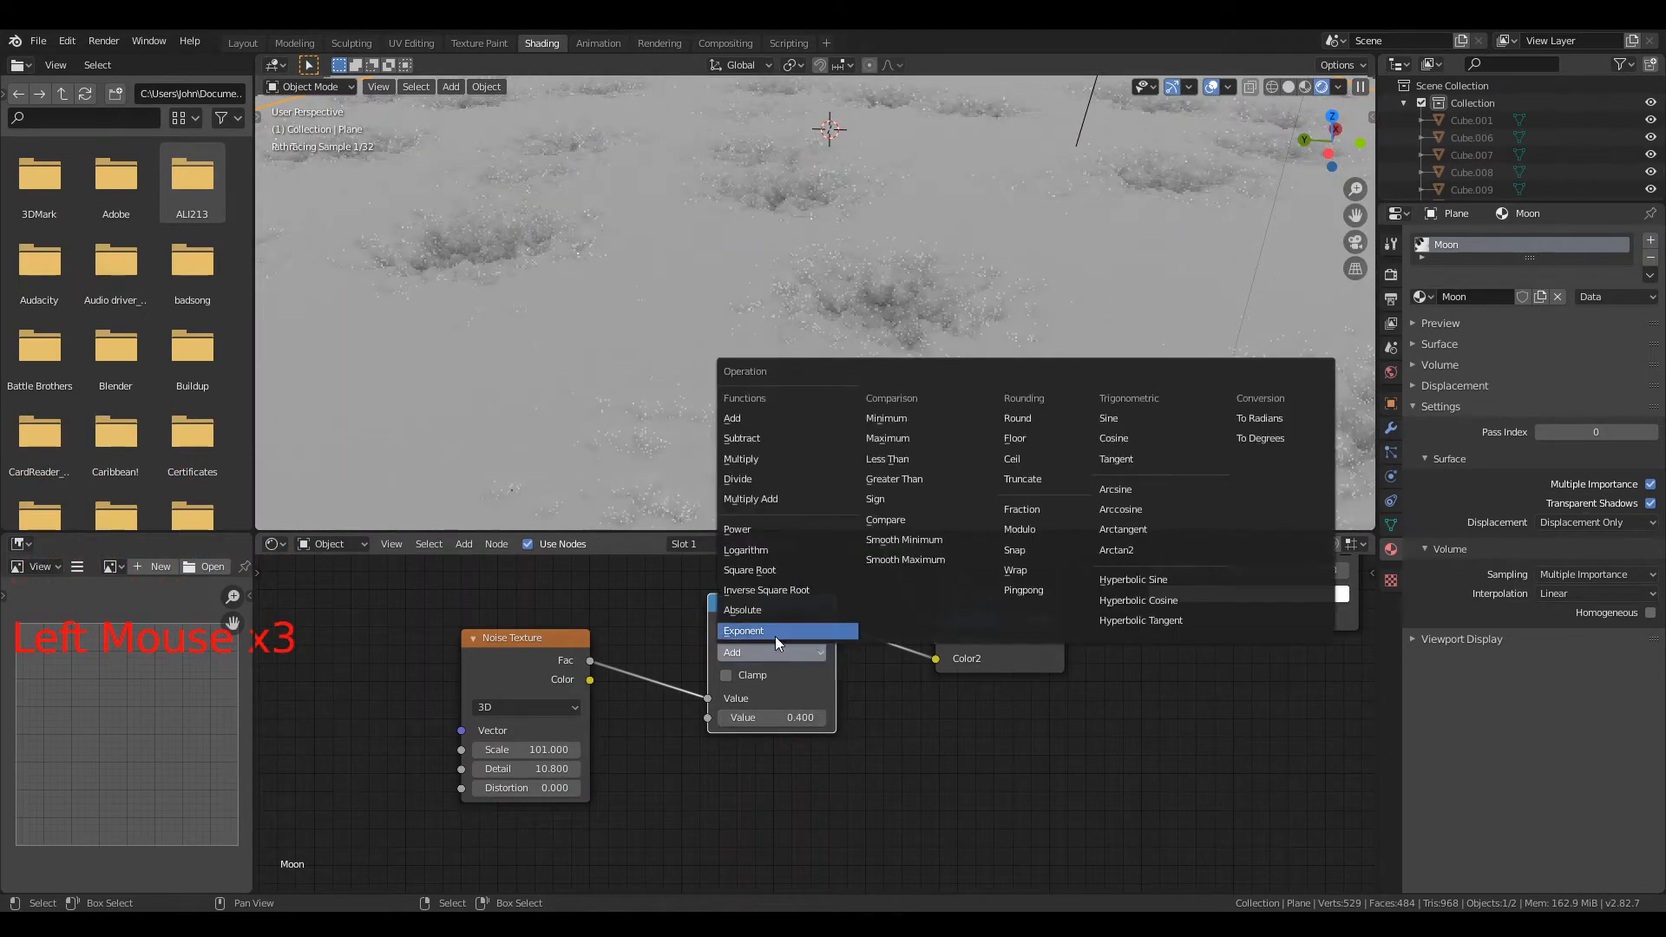
{"action": "left_click", "coordinate": [758, 479]}
{"action": "left_click", "coordinate": [768, 717]}
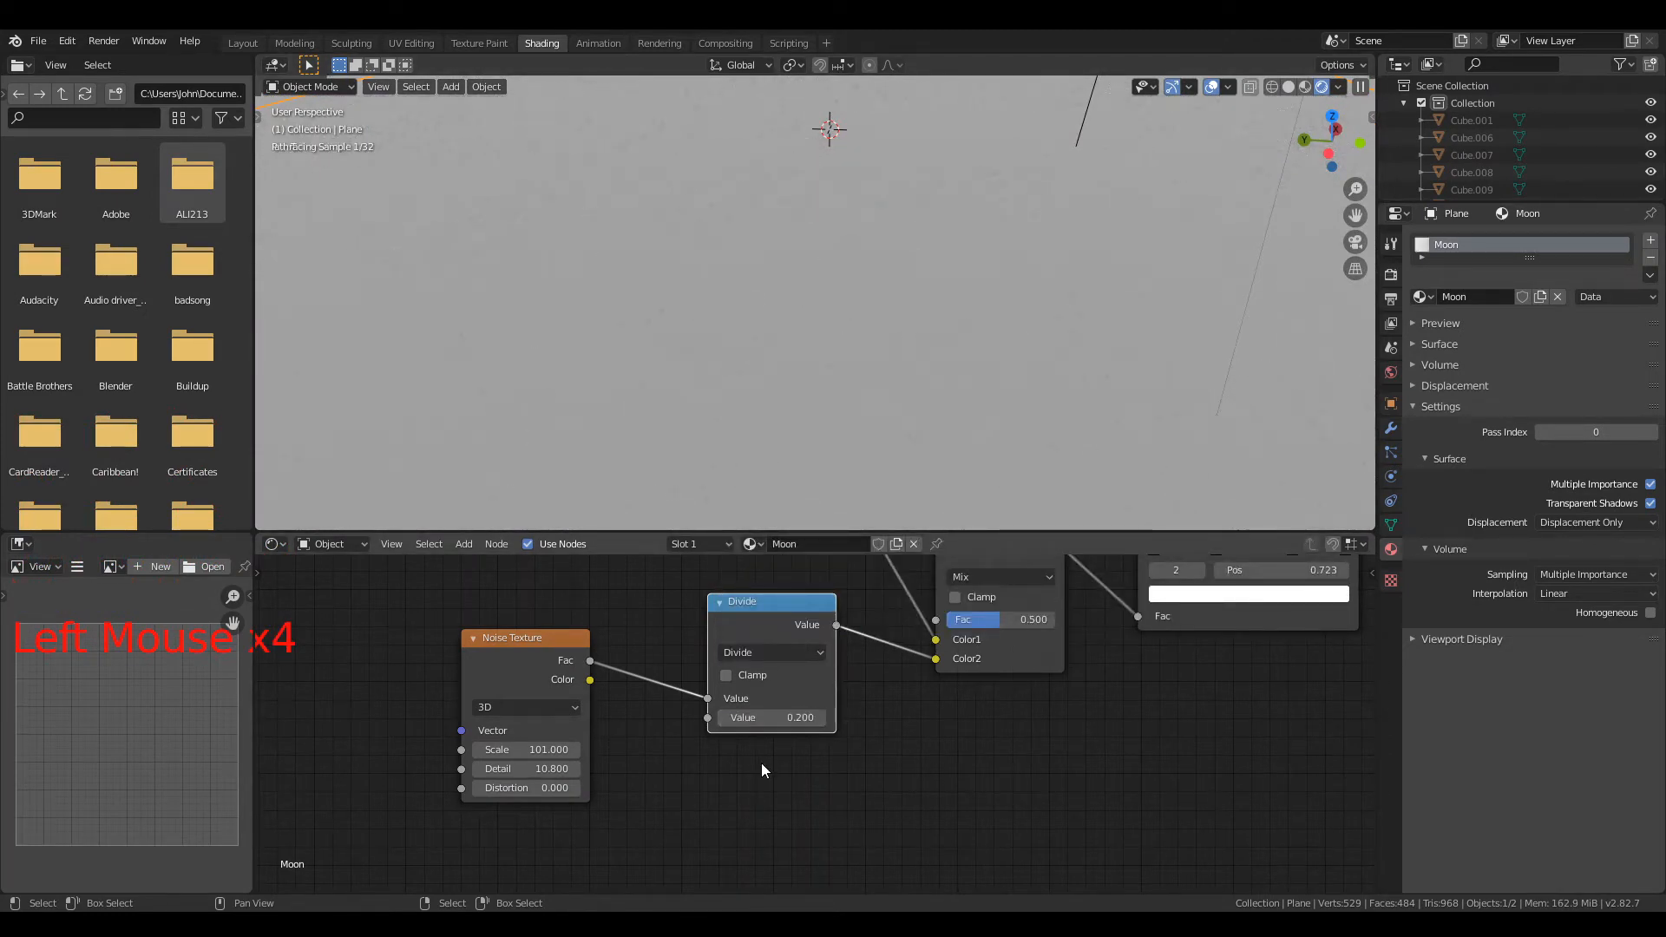
Step: Move the Noise Texture and Divide nodes lower, enable Clamp on the Divide node, and check the craters up close
{"action": "scroll", "coordinate": [820, 759], "scroll_direction": "down", "scroll_amount": 6}
{"action": "scroll", "coordinate": [854, 130], "scroll_direction": "down", "scroll_amount": 4}
{"action": "middle_click_drag", "start_coordinate": [852, 237], "coordinate": [842, 206]}
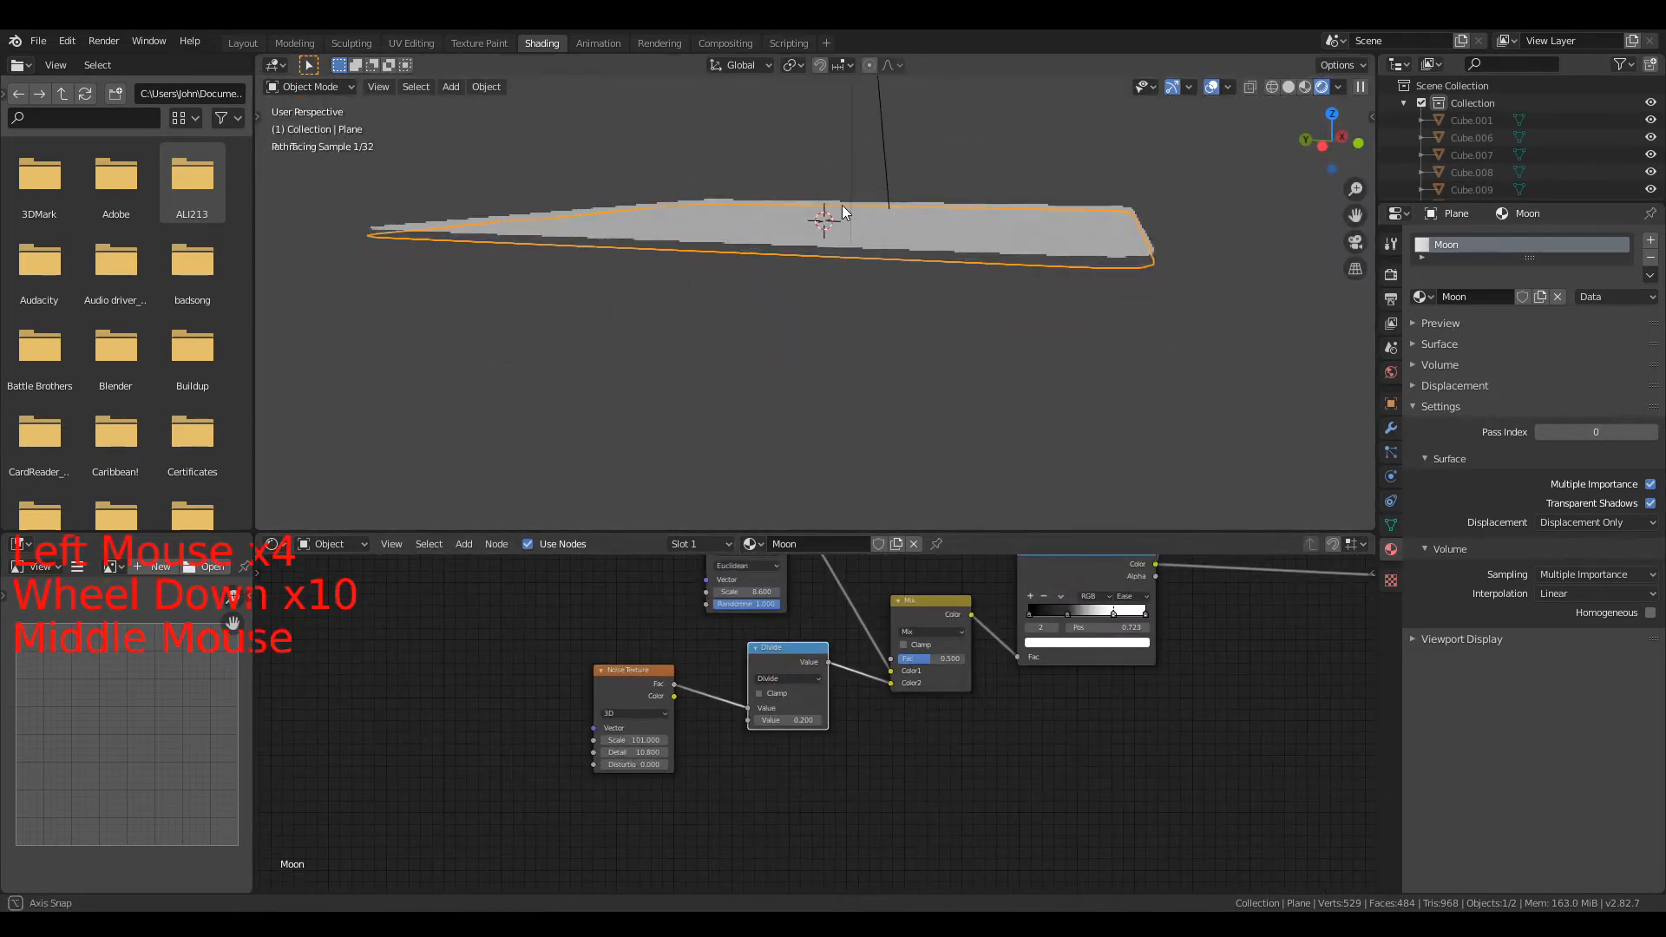
{"action": "left_click_drag", "start_coordinate": [657, 687], "coordinate": [643, 723]}
{"action": "left_click_drag", "start_coordinate": [799, 650], "coordinate": [783, 670]}
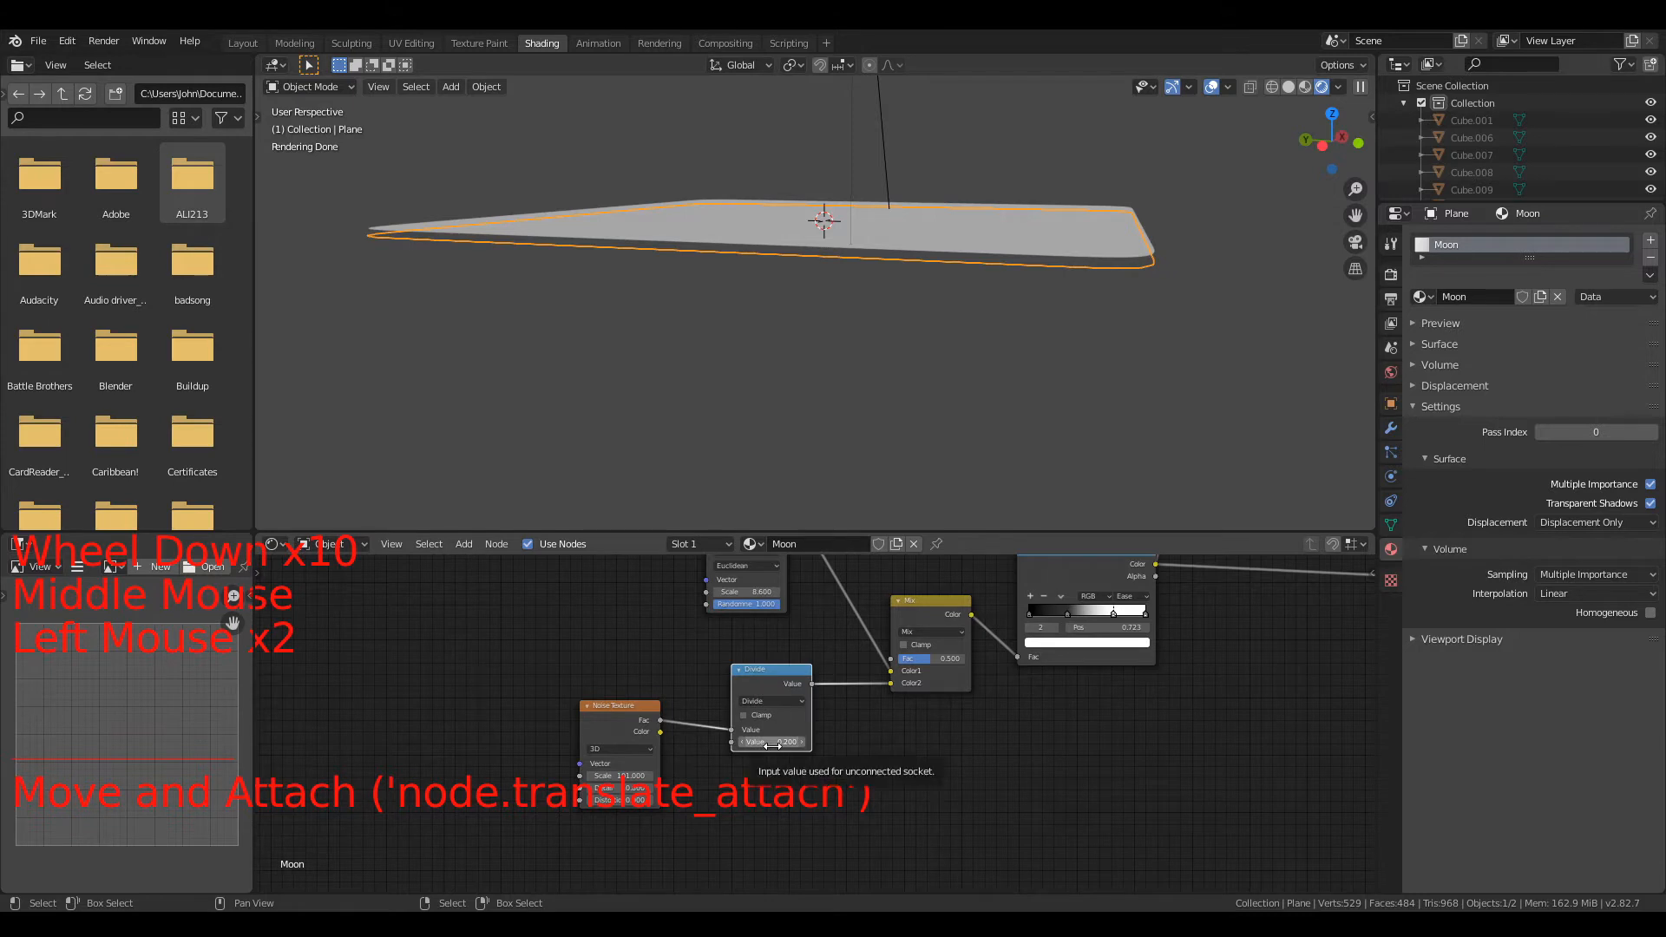
{"action": "left_click", "coordinate": [746, 717]}
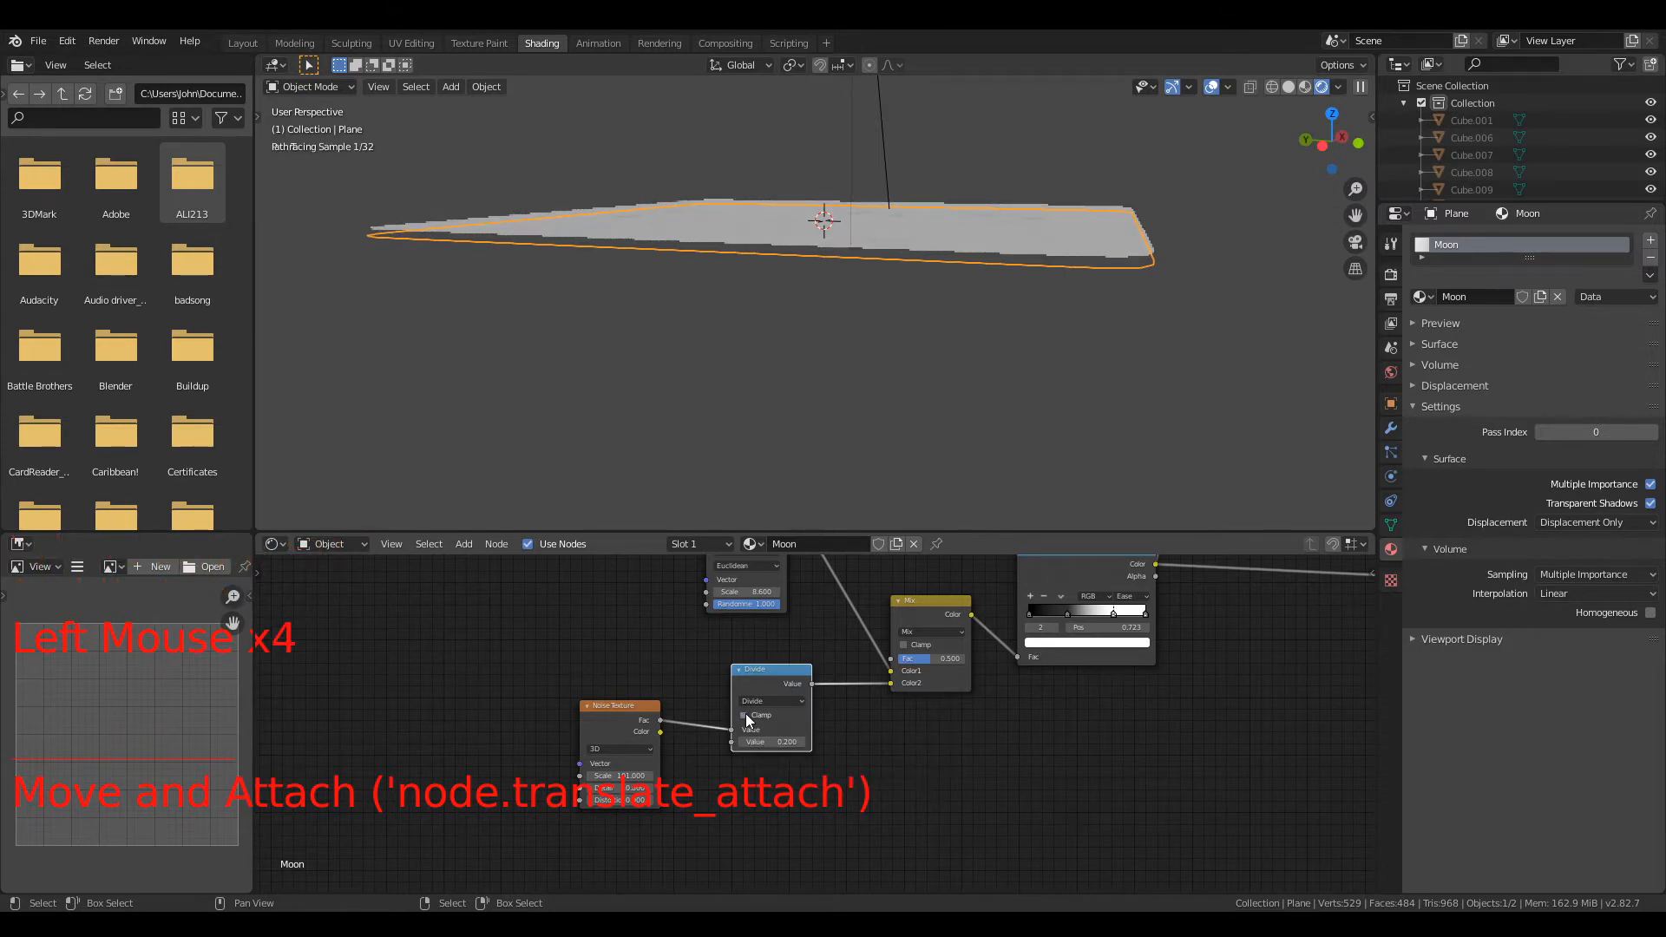
{"action": "middle_click", "coordinate": [764, 463]}
{"action": "scroll", "coordinate": [773, 377], "scroll_direction": "up", "scroll_amount": 4}
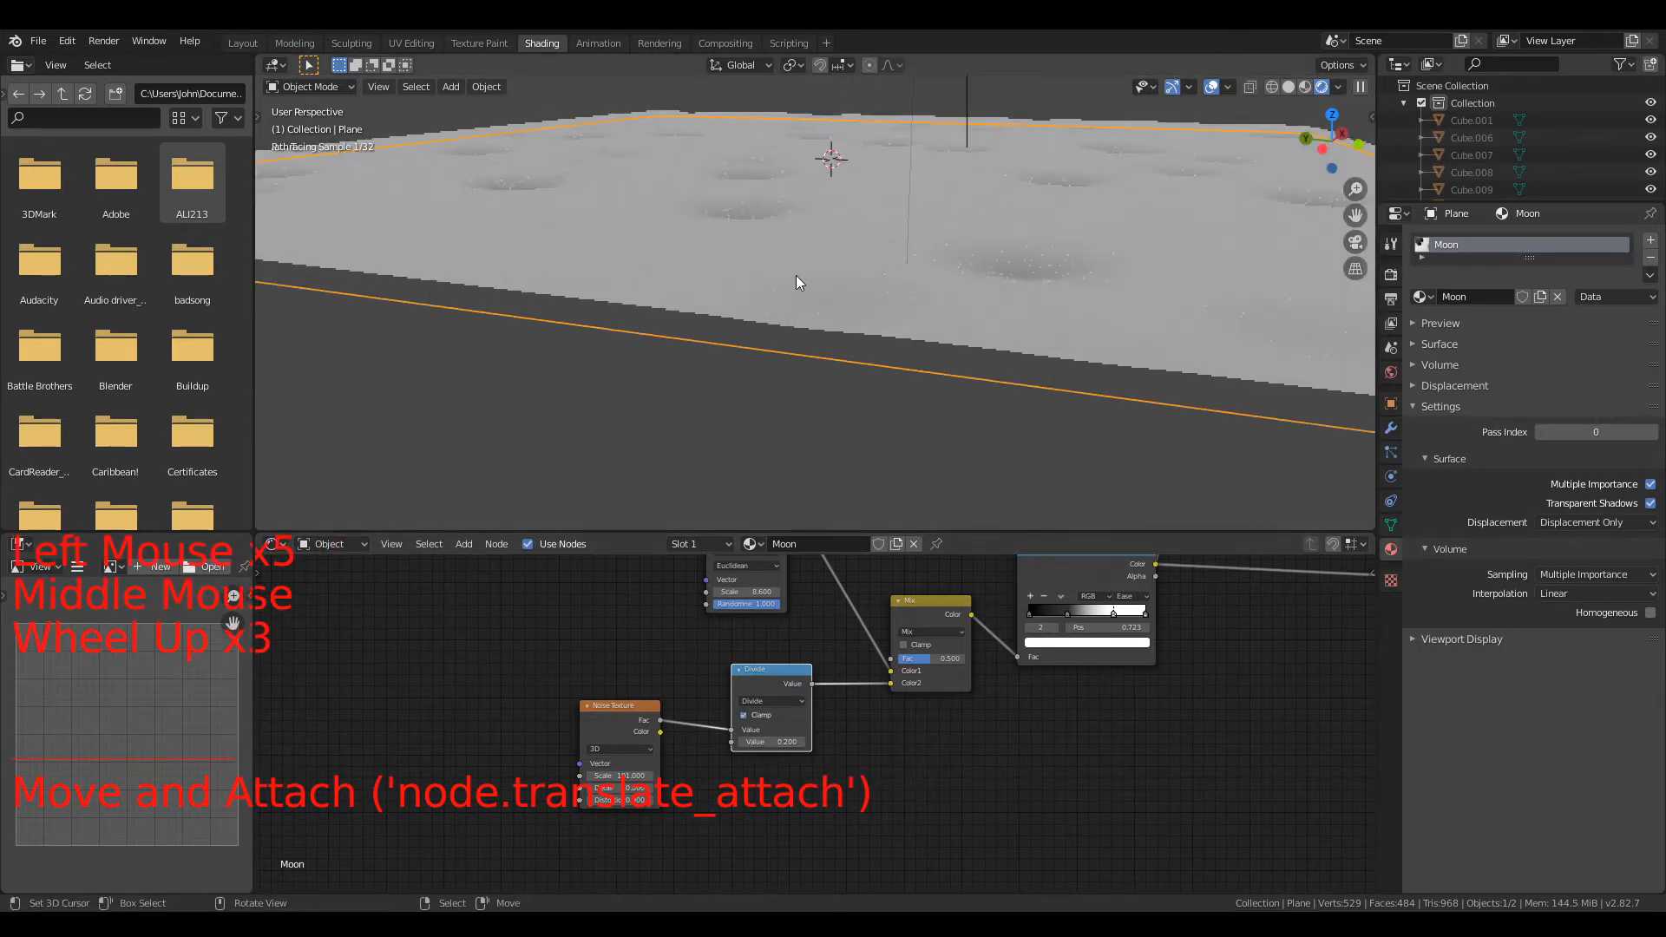
{"action": "scroll", "coordinate": [795, 274], "scroll_direction": "up", "scroll_amount": 1}
{"action": "middle_click_drag", "start_coordinate": [795, 274], "coordinate": [820, 300]}
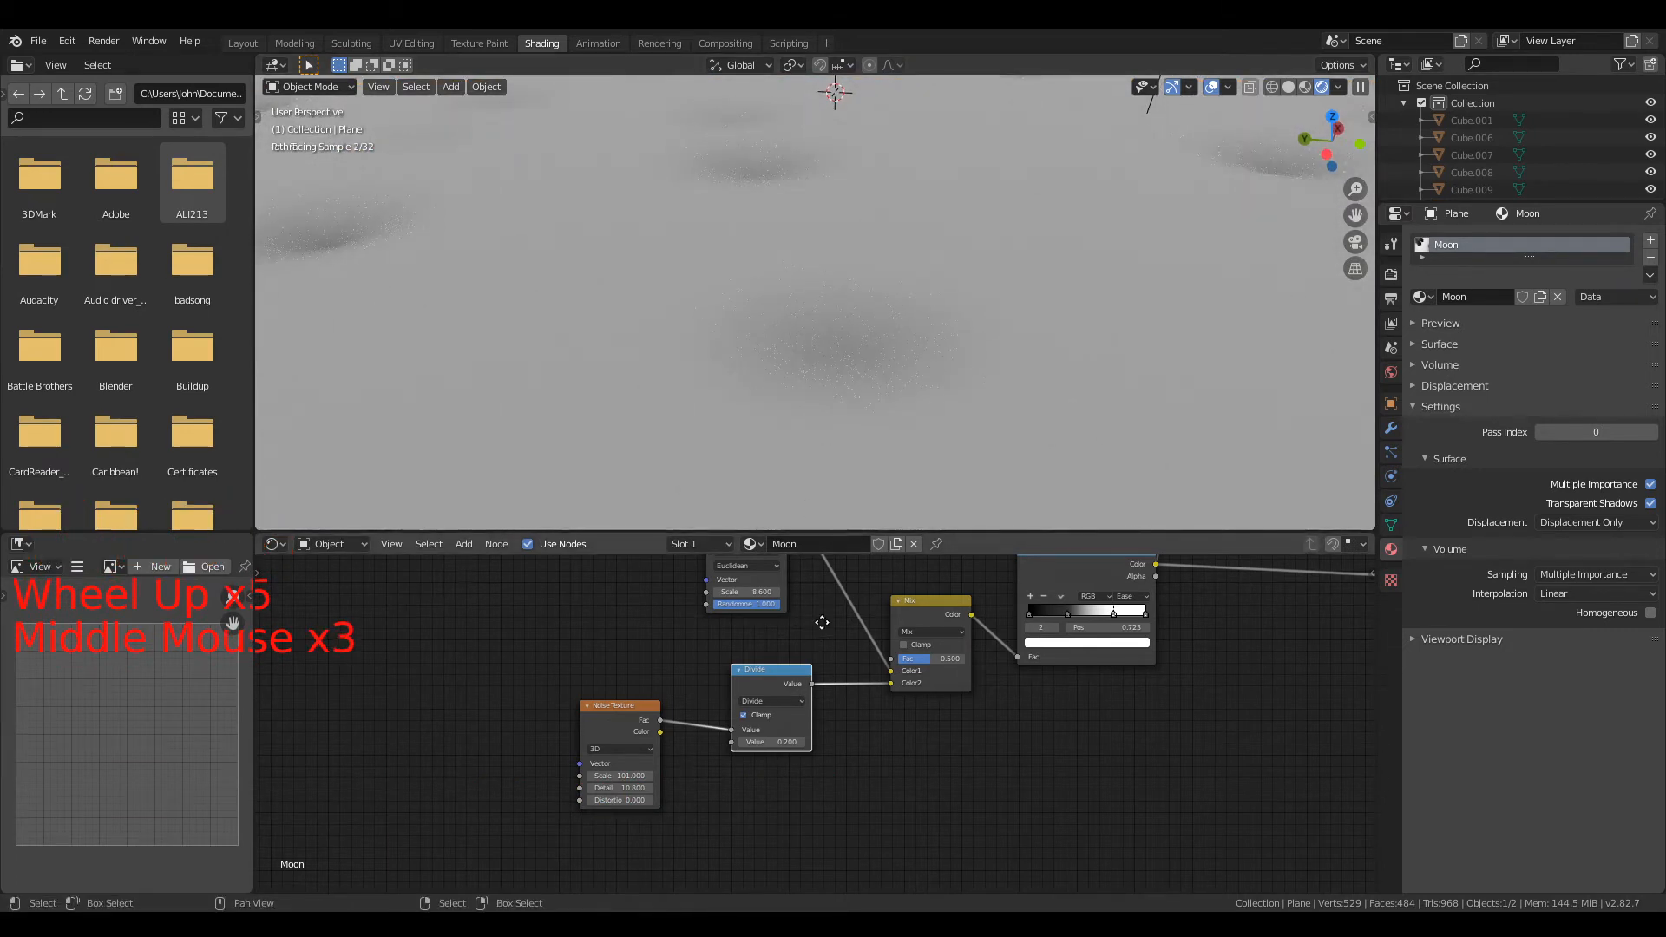
Step: Move the Noise Texture and Divide nodes below the Mix node and disconnect Divide from the Mix node's Color2 input
{"action": "middle_click_drag", "start_coordinate": [822, 622], "coordinate": [717, 654]}
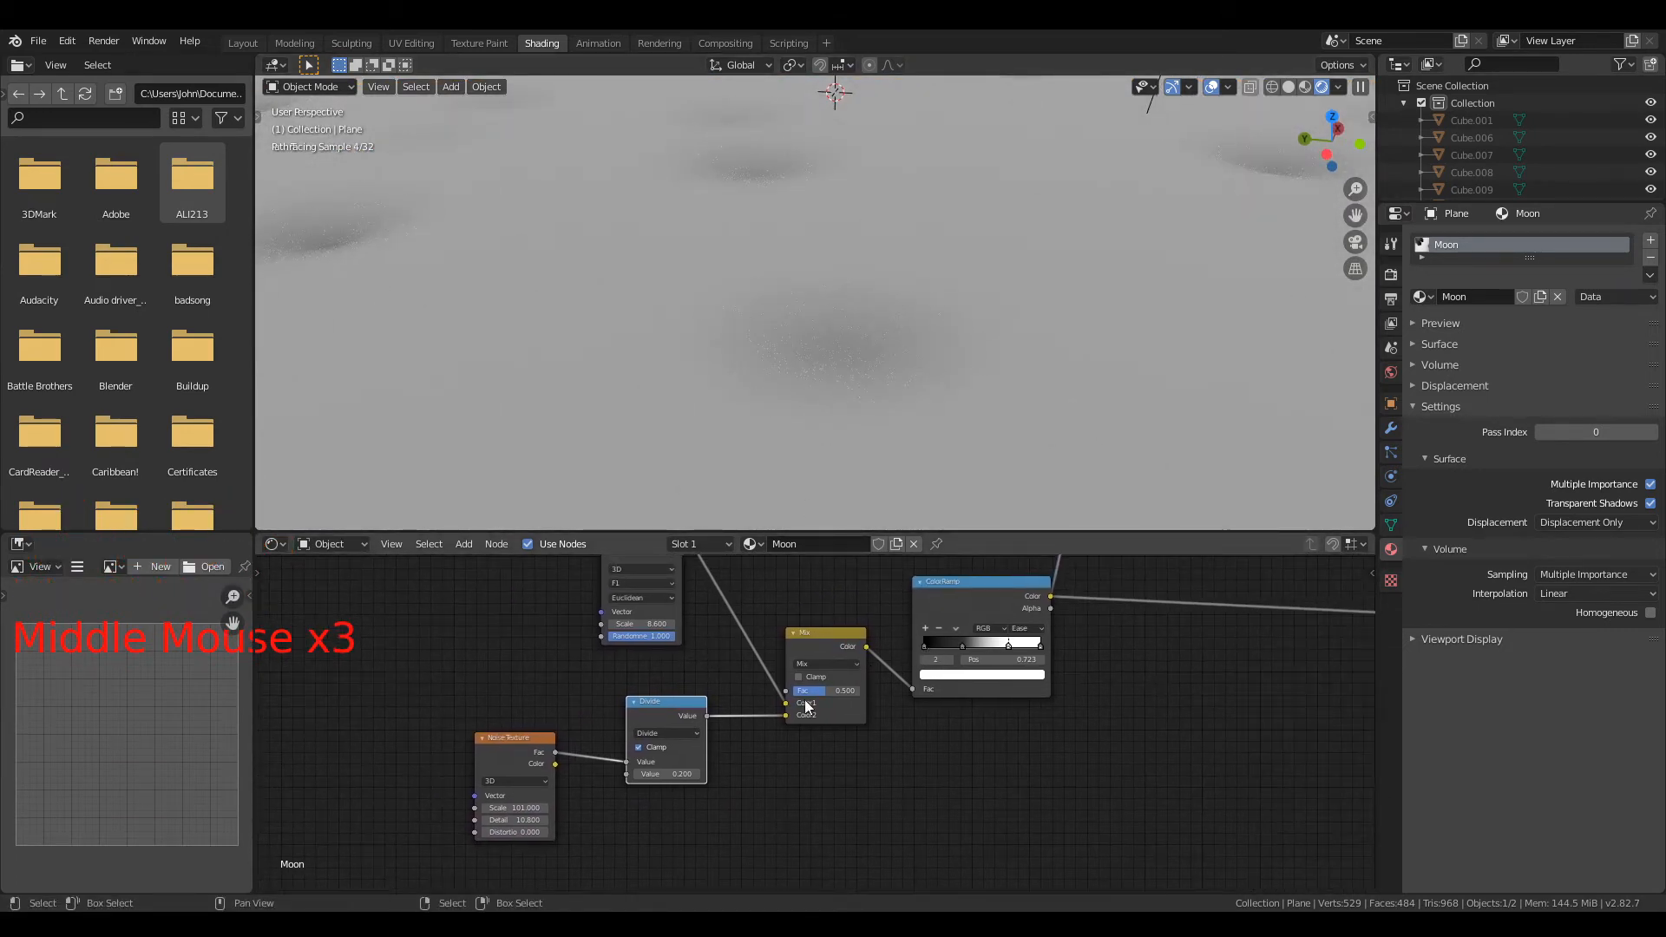
{"action": "middle_click_drag", "start_coordinate": [795, 739], "coordinate": [822, 751]}
{"action": "scroll", "coordinate": [821, 751], "scroll_direction": "up", "scroll_amount": 4}
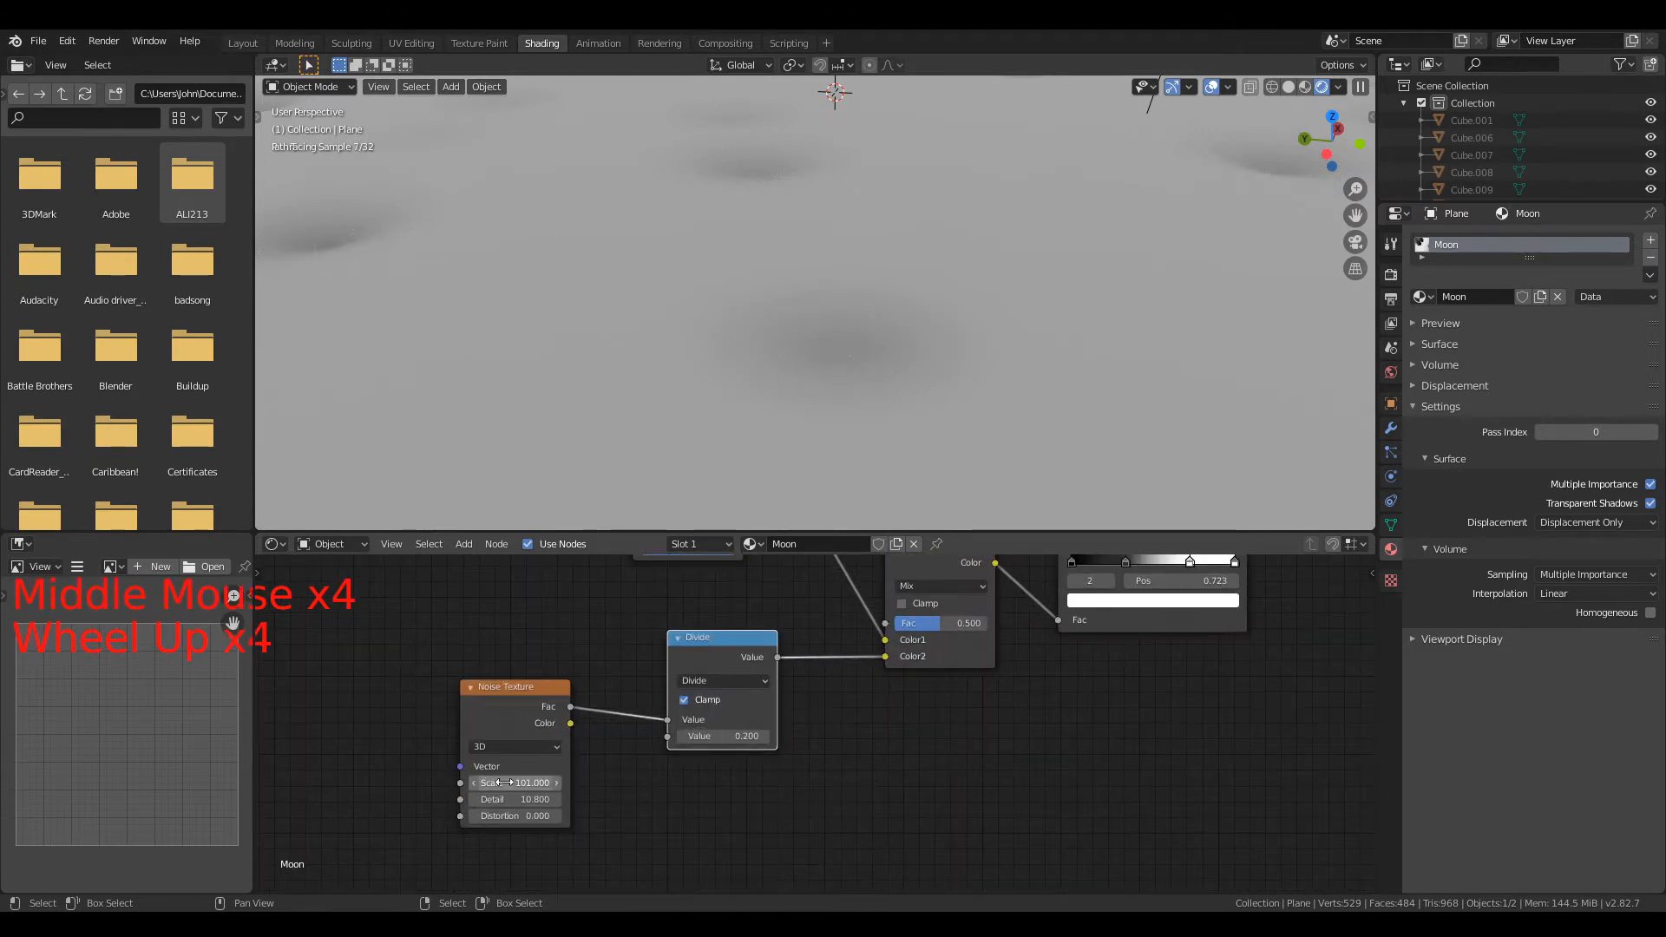
{"action": "left_click_drag", "start_coordinate": [504, 782], "coordinate": [512, 783]}
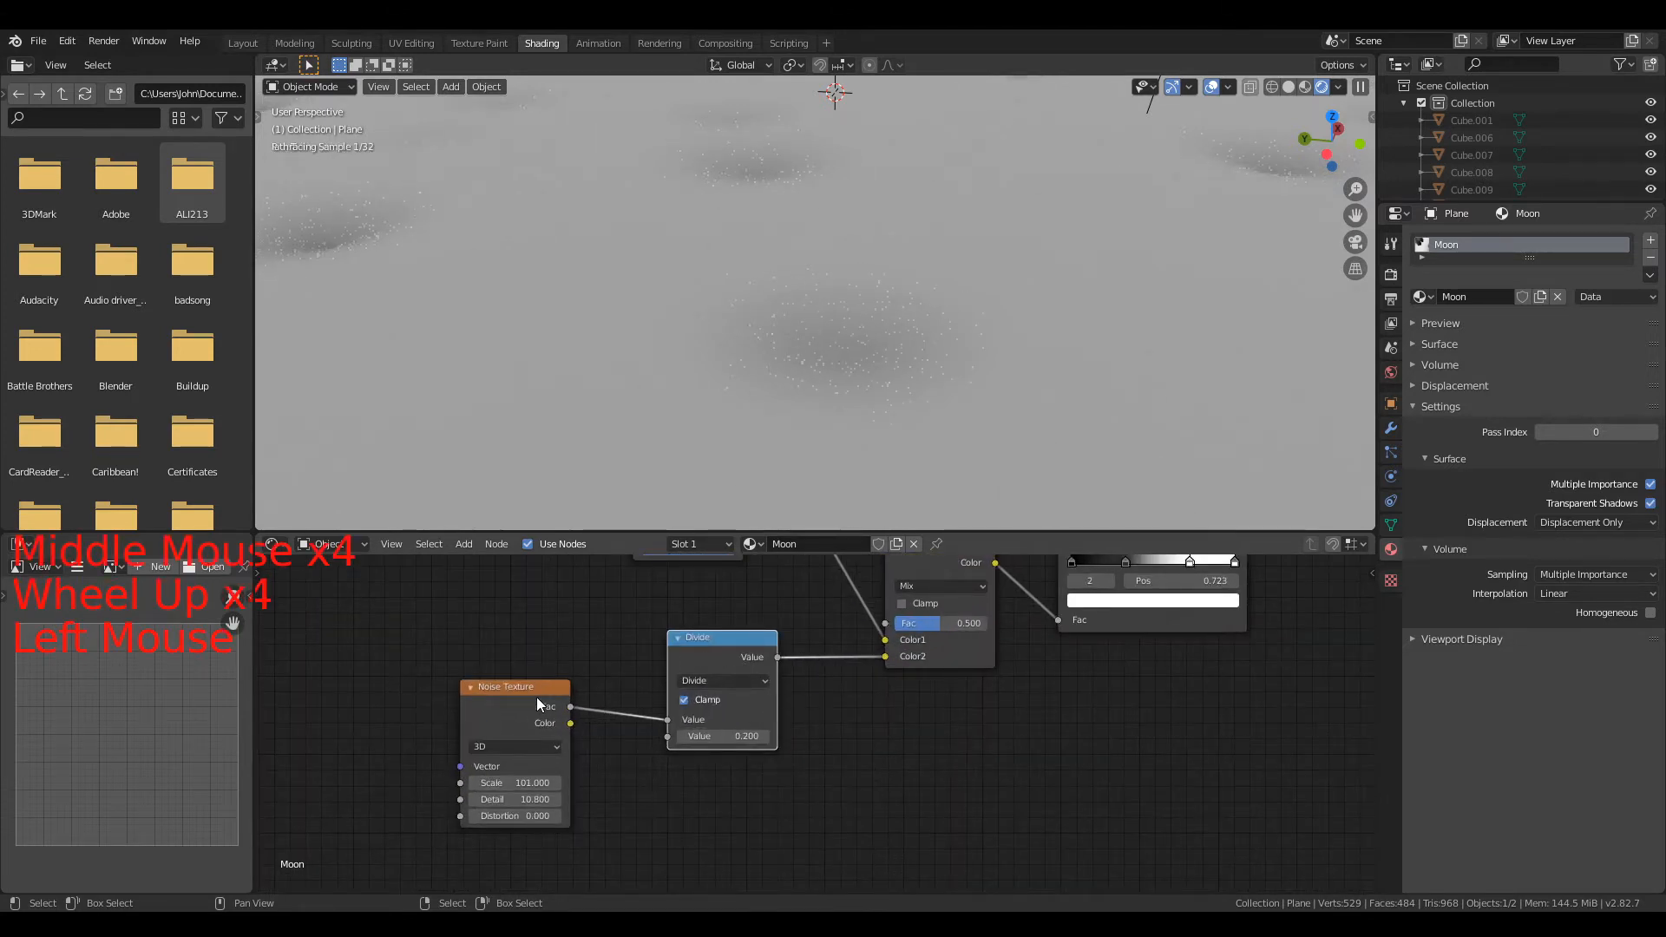
{"action": "left_click_drag", "start_coordinate": [538, 705], "coordinate": [965, 809]}
{"action": "left_click_drag", "start_coordinate": [682, 641], "coordinate": [1106, 751]}
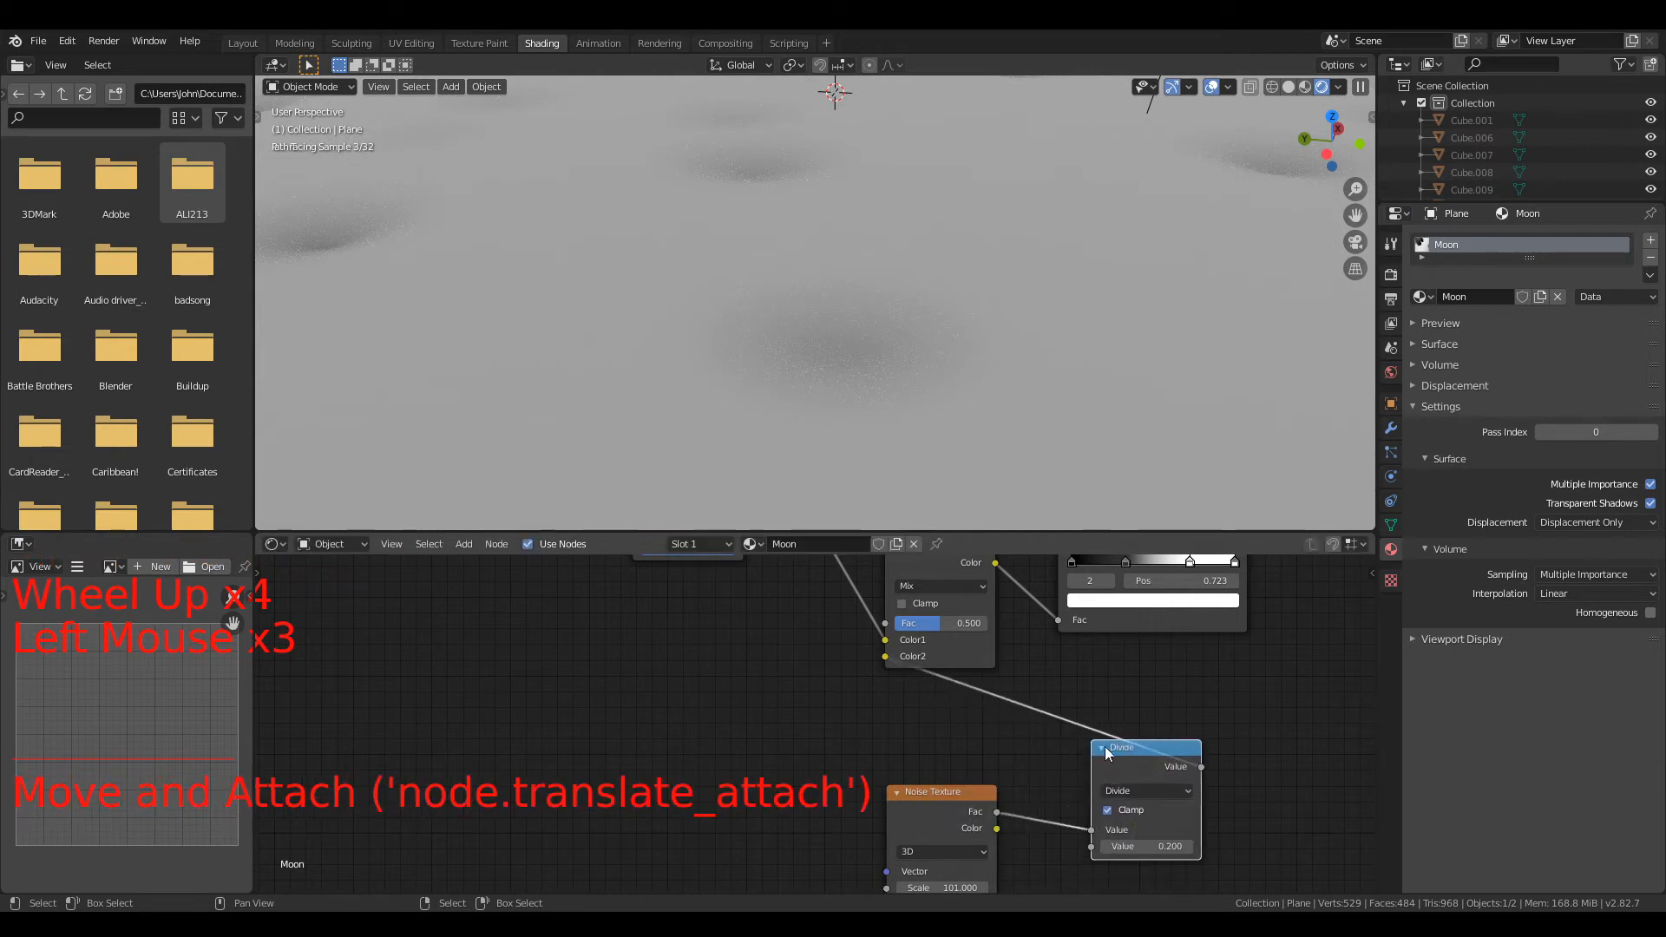
{"action": "left_click_drag", "start_coordinate": [886, 659], "coordinate": [875, 742]}
{"action": "left_click_drag", "start_coordinate": [1187, 769], "coordinate": [1189, 771]}
Step: Link the Voronoi Texture directly to the ColorRamp's Fac and insert the Mix node between the ColorRamp and Displacement nodes
{"action": "middle_click_drag", "start_coordinate": [993, 580], "coordinate": [684, 643]}
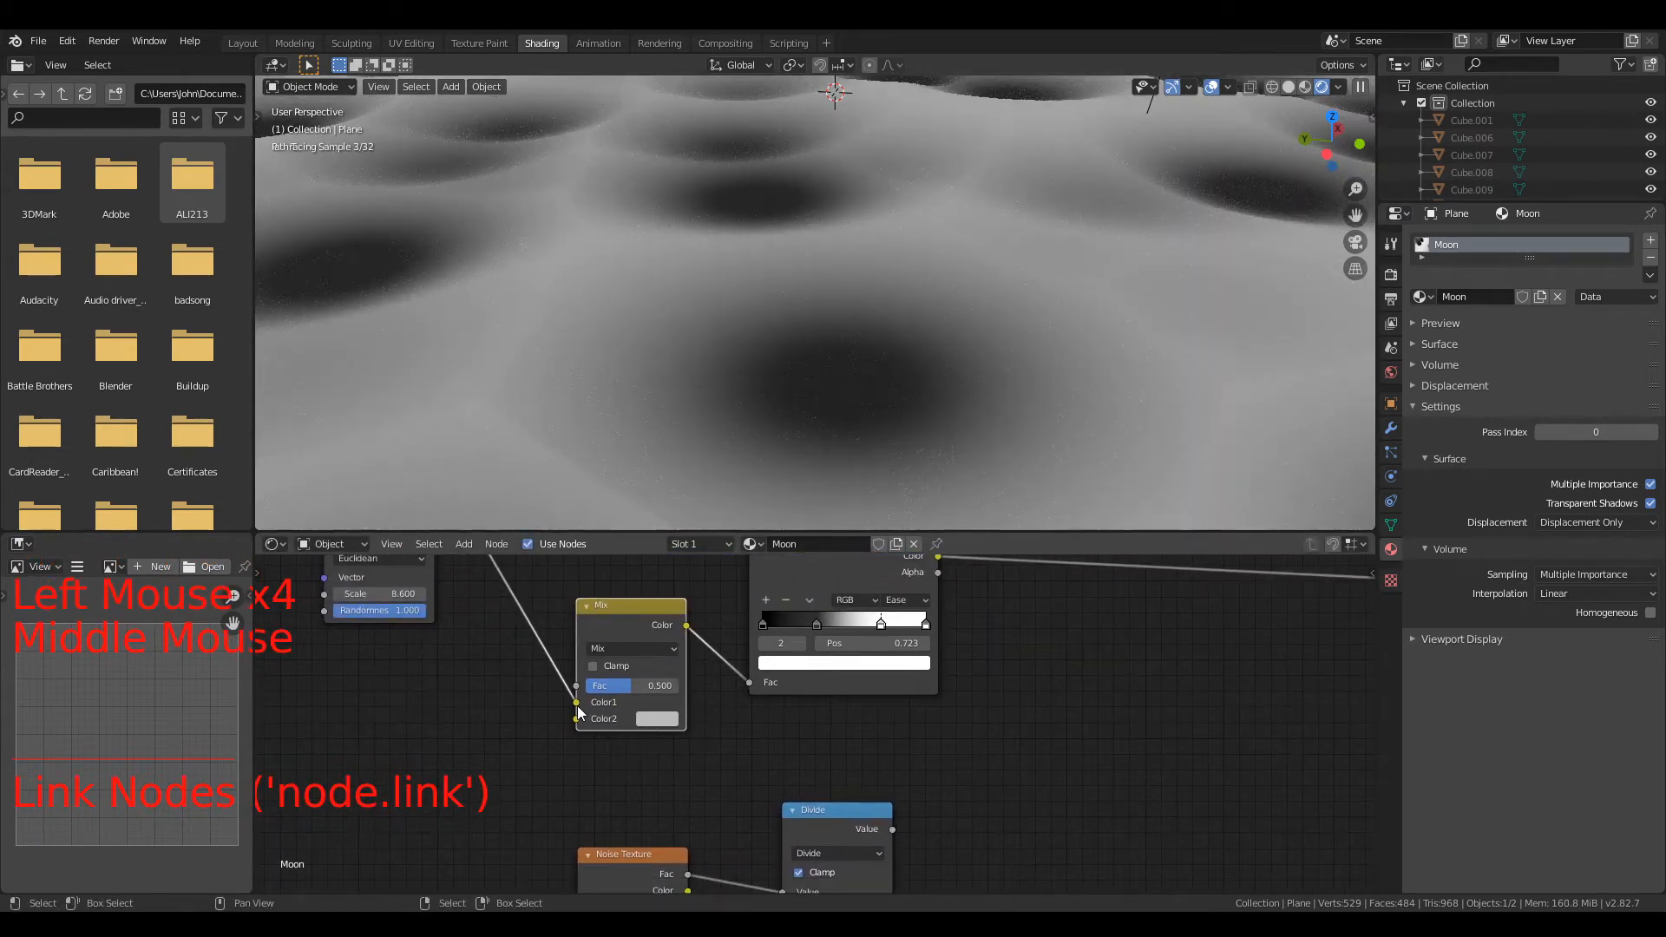
{"action": "left_click_drag", "start_coordinate": [576, 702], "coordinate": [747, 680]}
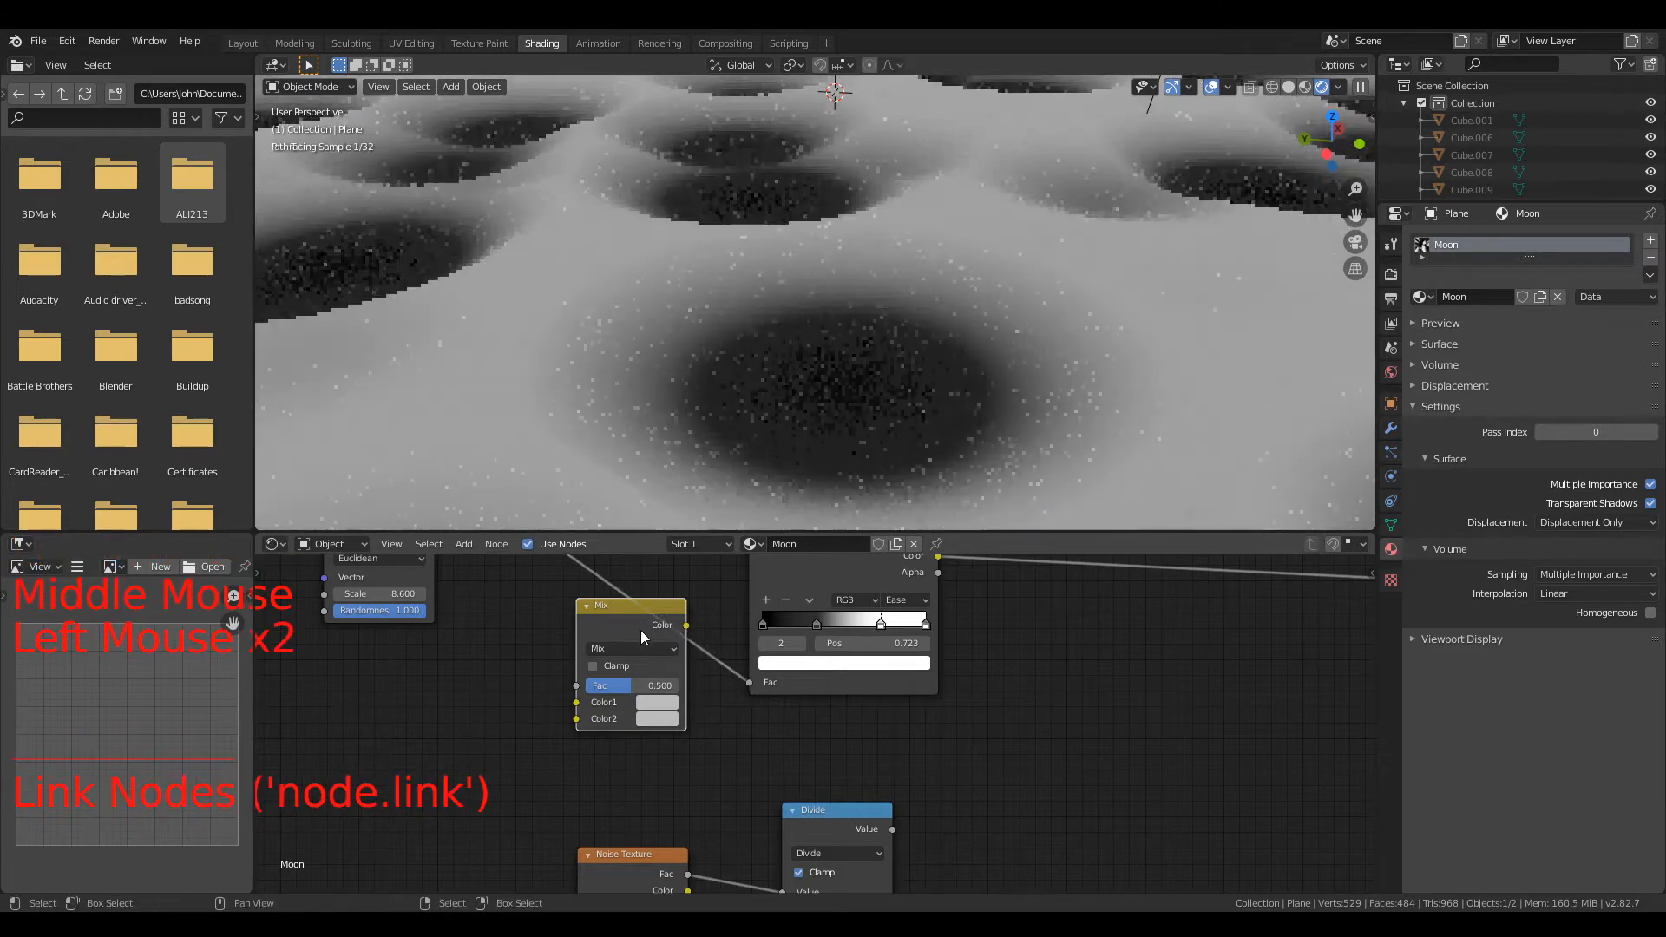
{"action": "left_click_drag", "start_coordinate": [641, 630], "coordinate": [1196, 651]}
{"action": "middle_click_drag", "start_coordinate": [954, 715], "coordinate": [743, 728]}
{"action": "left_click_drag", "start_coordinate": [991, 659], "coordinate": [992, 575]}
Step: Link the Divide node's Value output to the Mix node's Color2 and move the Divide and Noise Texture nodes closer
{"action": "left_click_drag", "start_coordinate": [682, 842], "coordinate": [920, 673]}
{"action": "scroll", "coordinate": [838, 715], "scroll_direction": "down", "scroll_amount": 5}
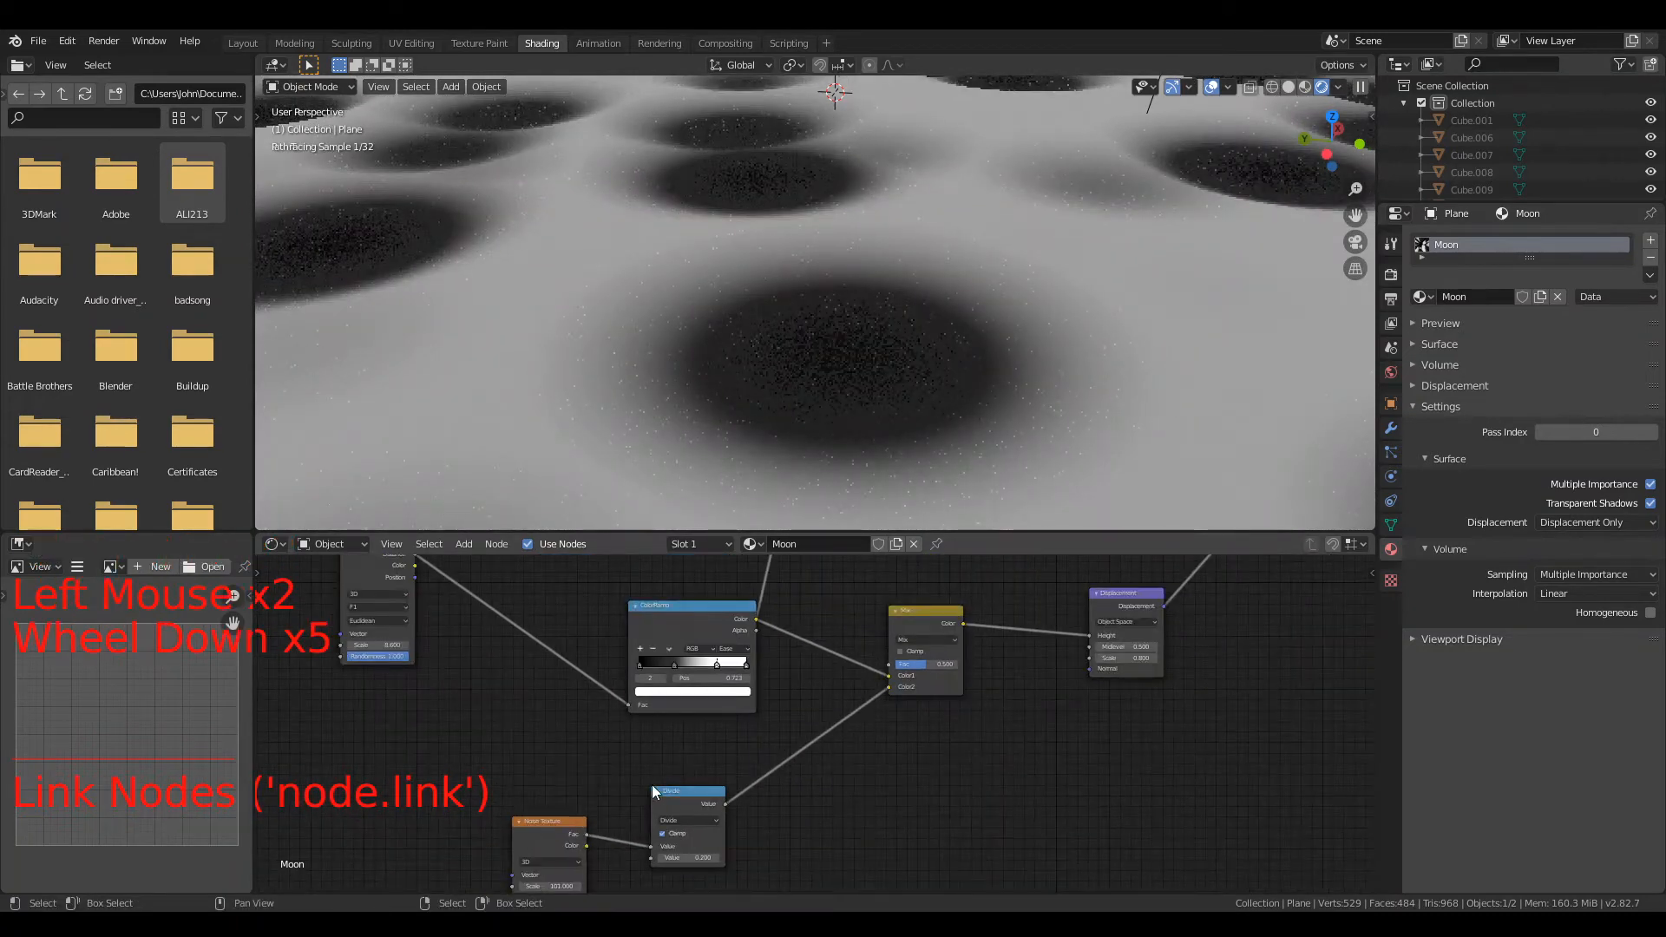
{"action": "left_click_drag", "start_coordinate": [683, 797], "coordinate": [791, 741]}
{"action": "left_click_drag", "start_coordinate": [547, 823], "coordinate": [651, 773]}
{"action": "scroll", "coordinate": [803, 383], "scroll_direction": "down", "scroll_amount": 2}
Step: Inspect the craters from a low angle and set the Mix node's Fac to 0.317
{"action": "middle_click_drag", "start_coordinate": [803, 383], "coordinate": [774, 363]}
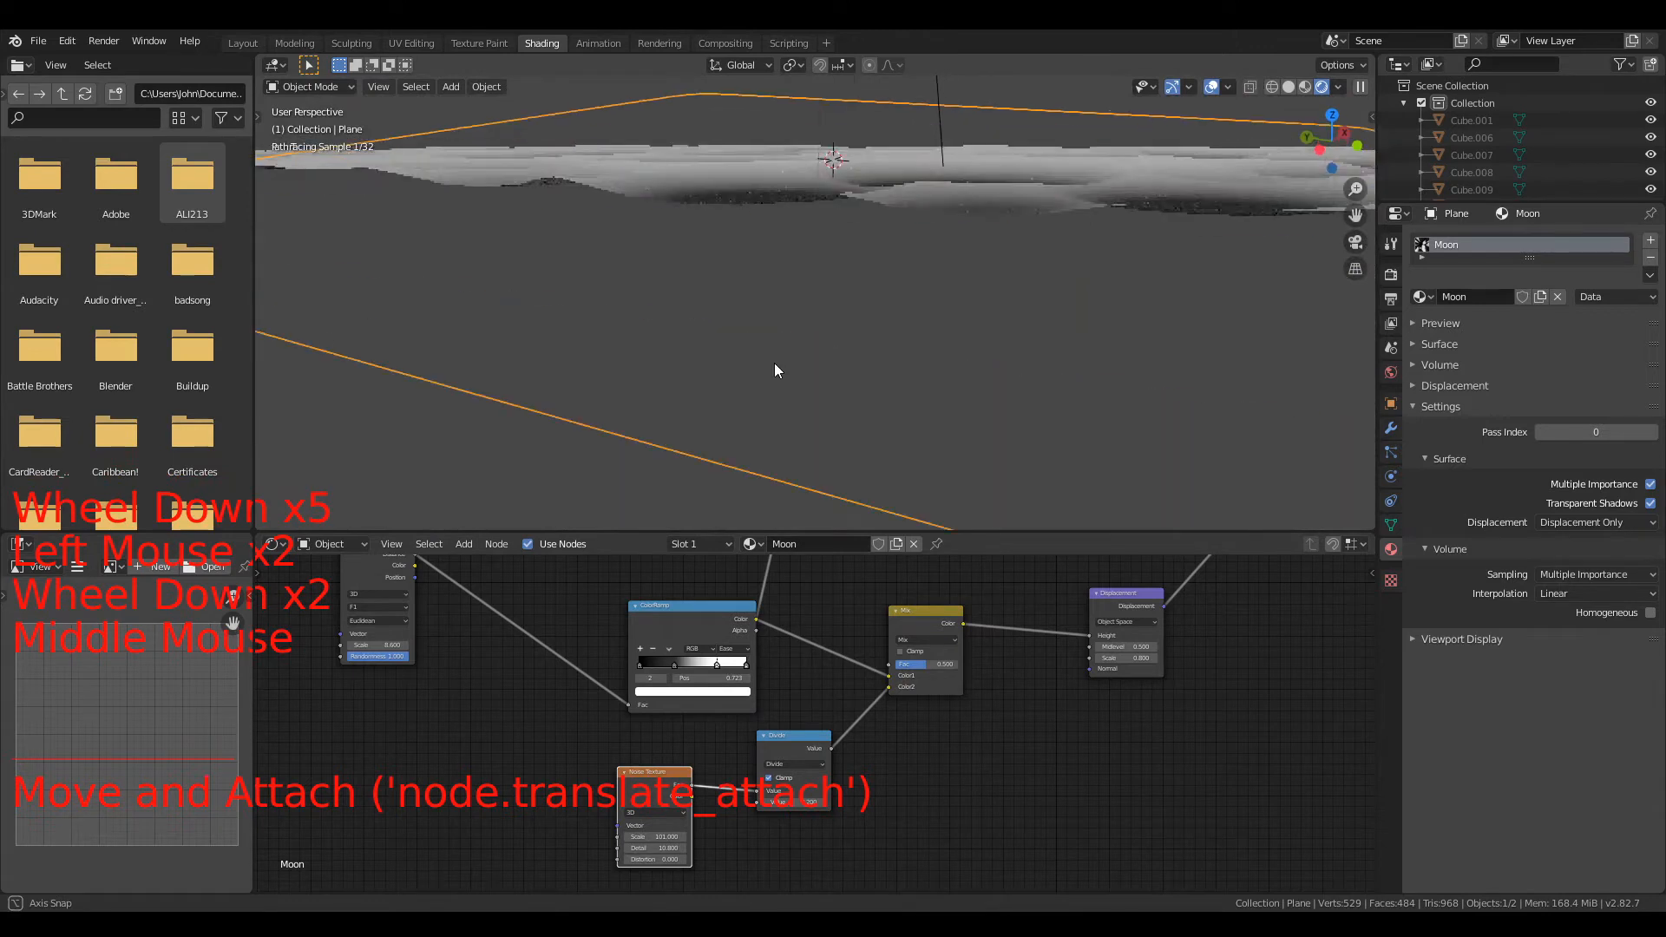
{"action": "scroll", "coordinate": [774, 362], "scroll_direction": "up", "scroll_amount": 2}
{"action": "scroll", "coordinate": [846, 698], "scroll_direction": "up", "scroll_amount": 8}
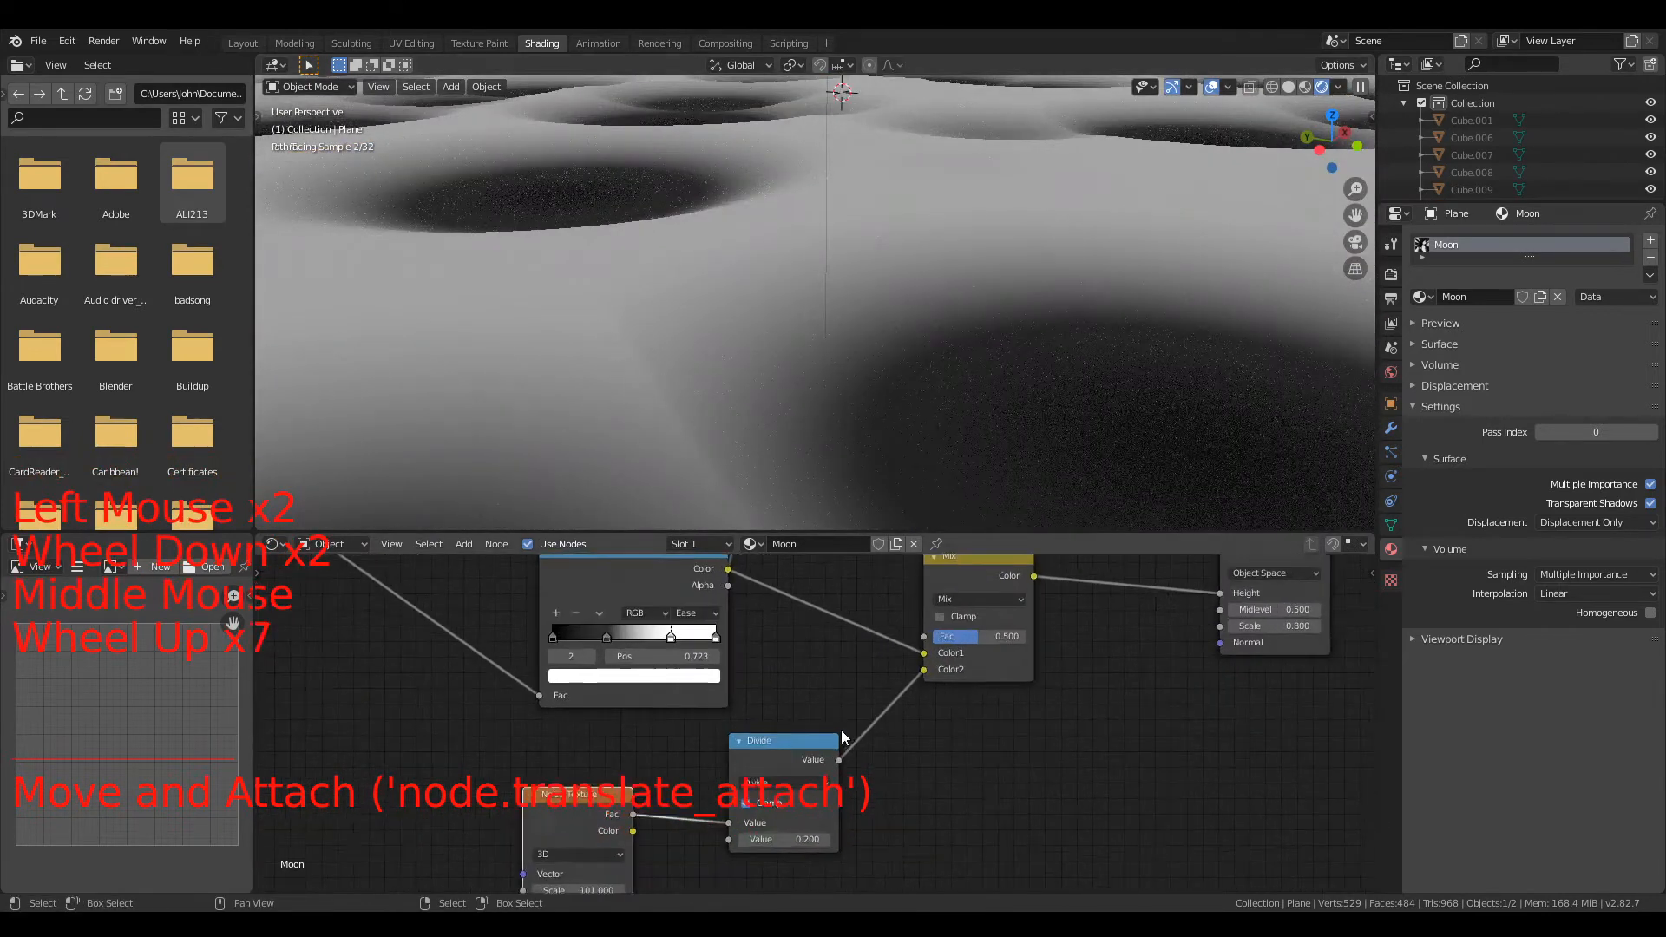
{"action": "middle_click_drag", "start_coordinate": [861, 701], "coordinate": [774, 717]}
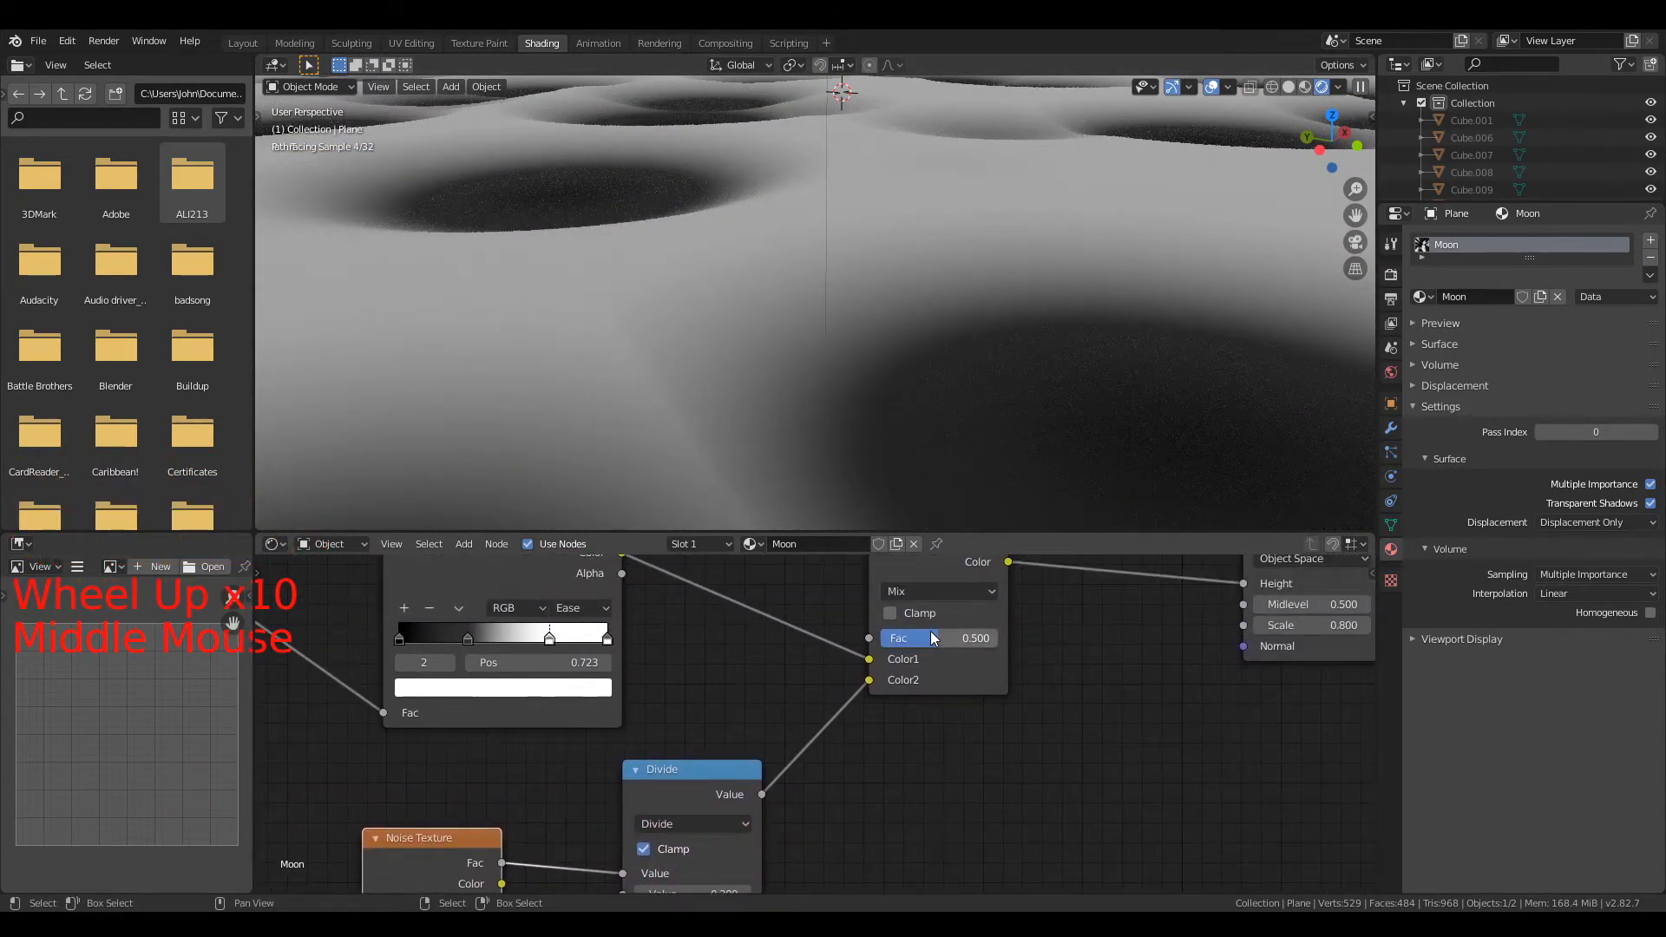
{"action": "left_click_drag", "start_coordinate": [933, 637], "coordinate": [964, 637]}
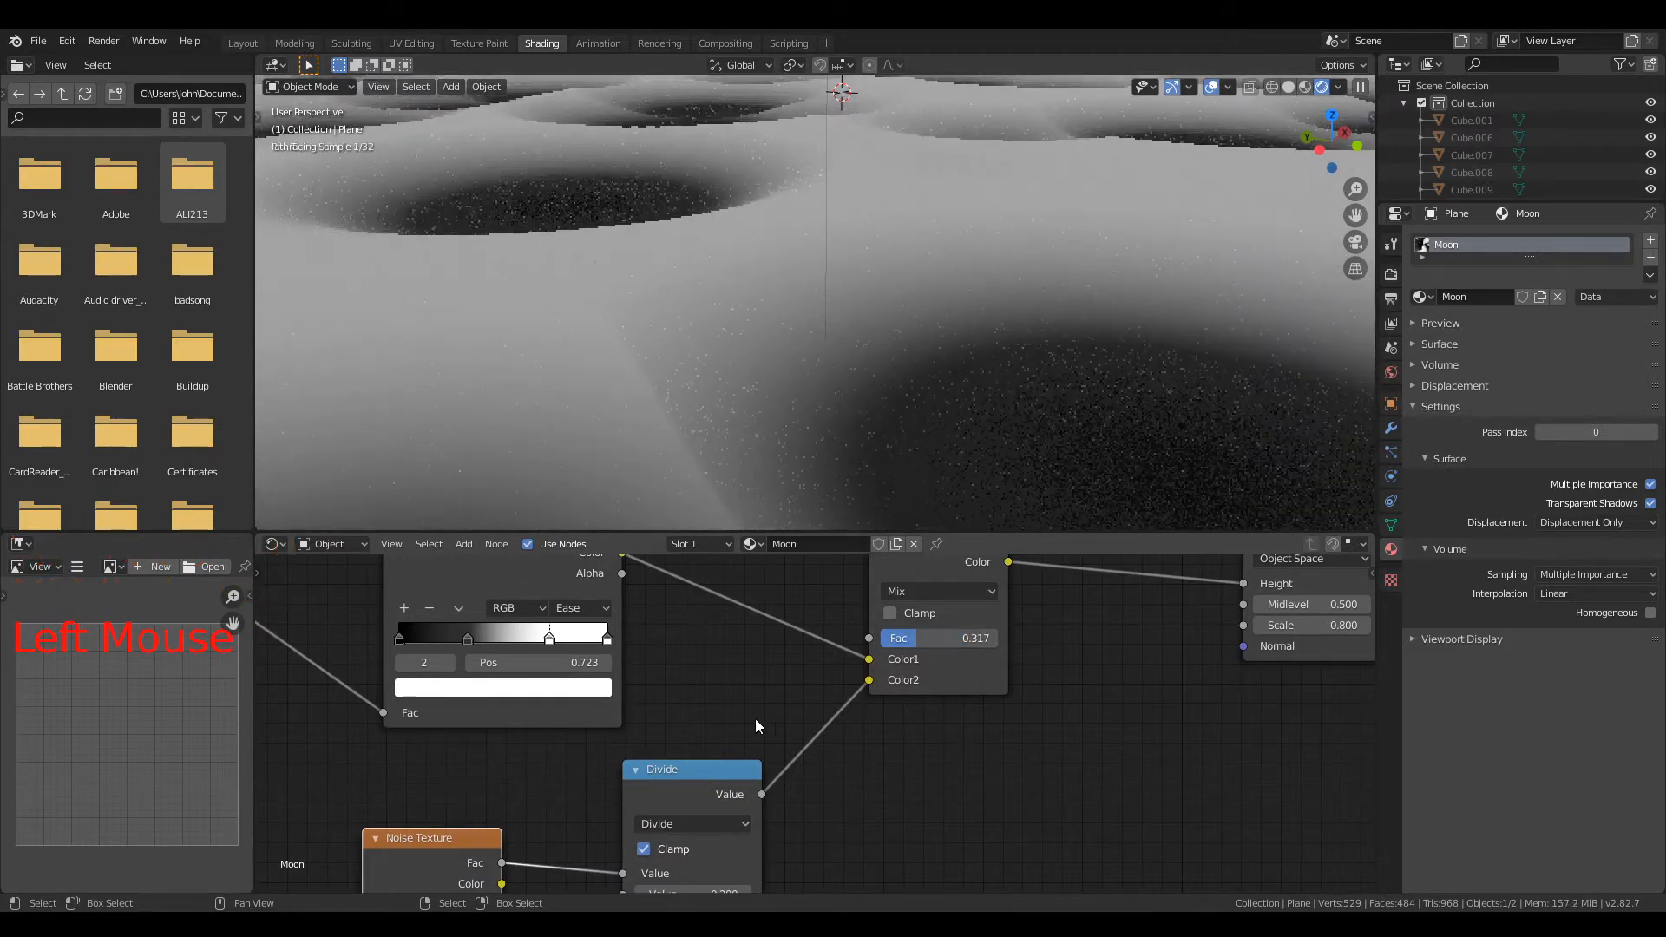
Step: Try a Divide value of 3.9, then switch the Math node's operation to Multiply with a value of 0.1
{"action": "middle_click_drag", "start_coordinate": [755, 719], "coordinate": [808, 663]}
{"action": "left_click_drag", "start_coordinate": [744, 818], "coordinate": [776, 823]}
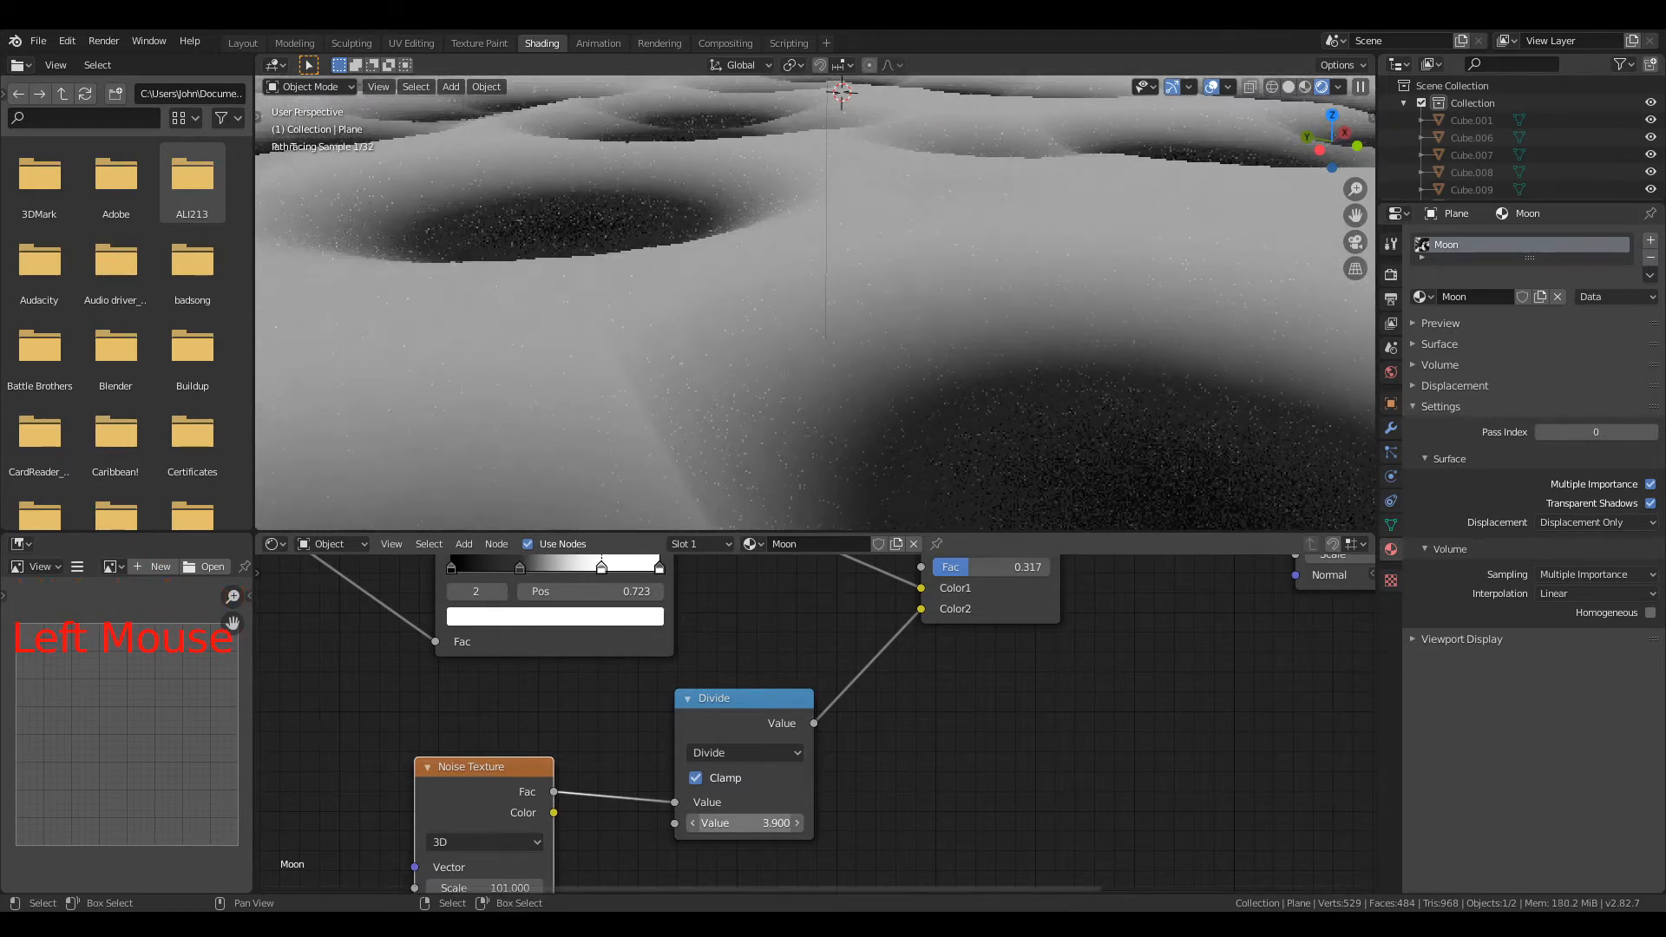
{"action": "left_click", "coordinate": [751, 754]}
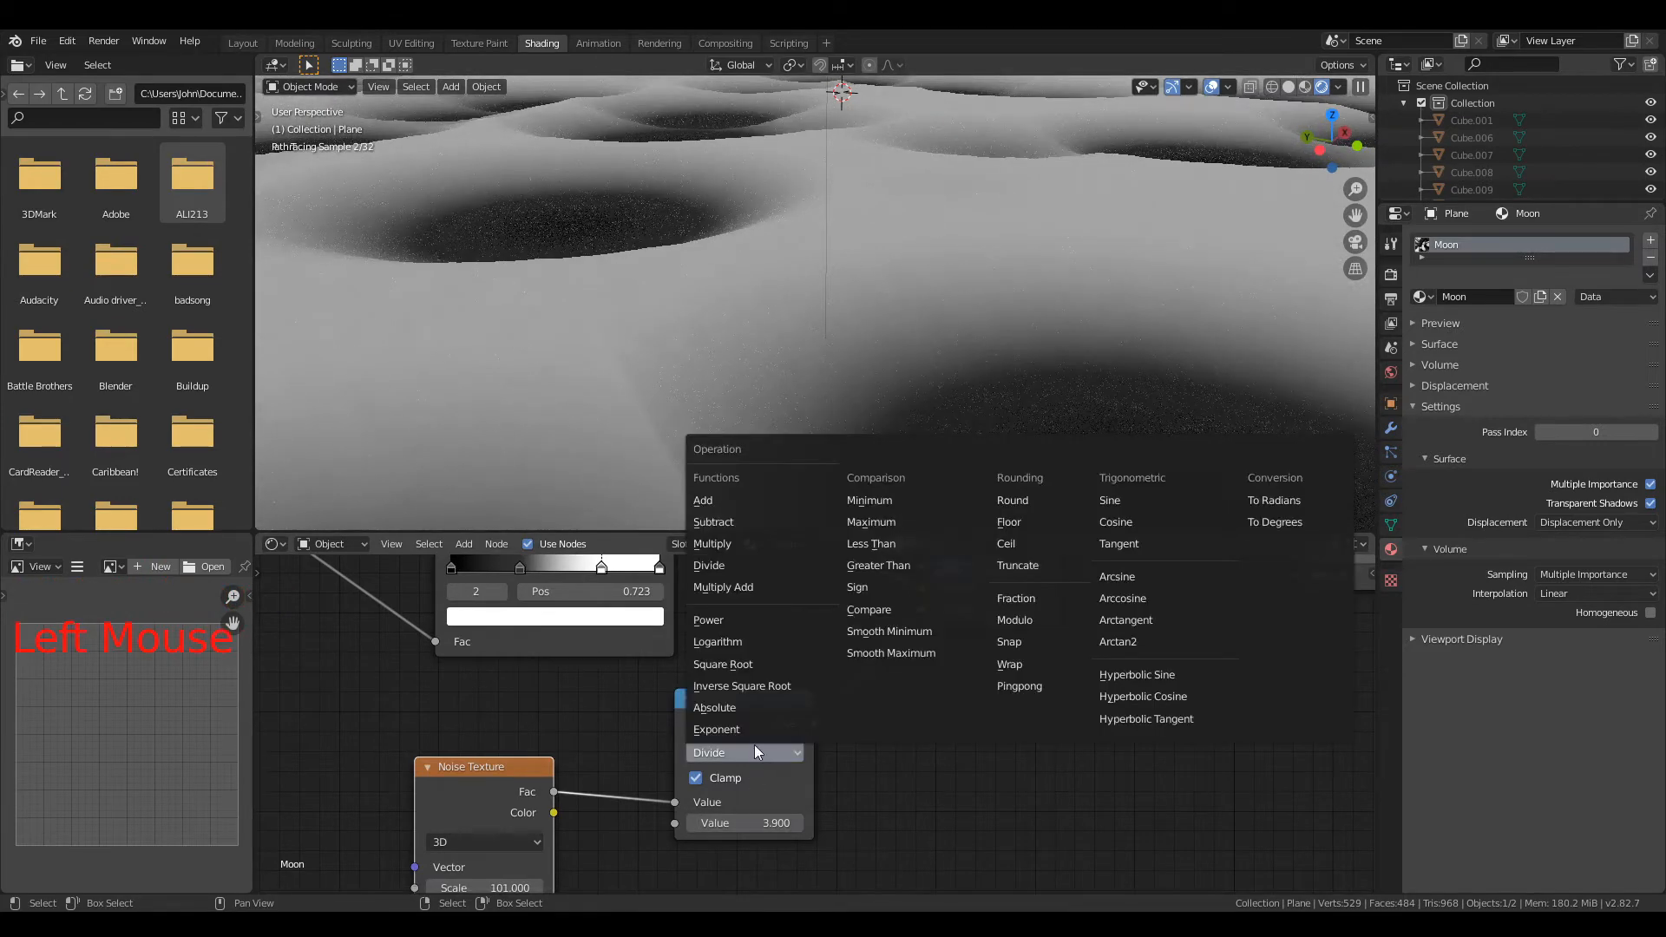
{"action": "left_click", "coordinate": [726, 540]}
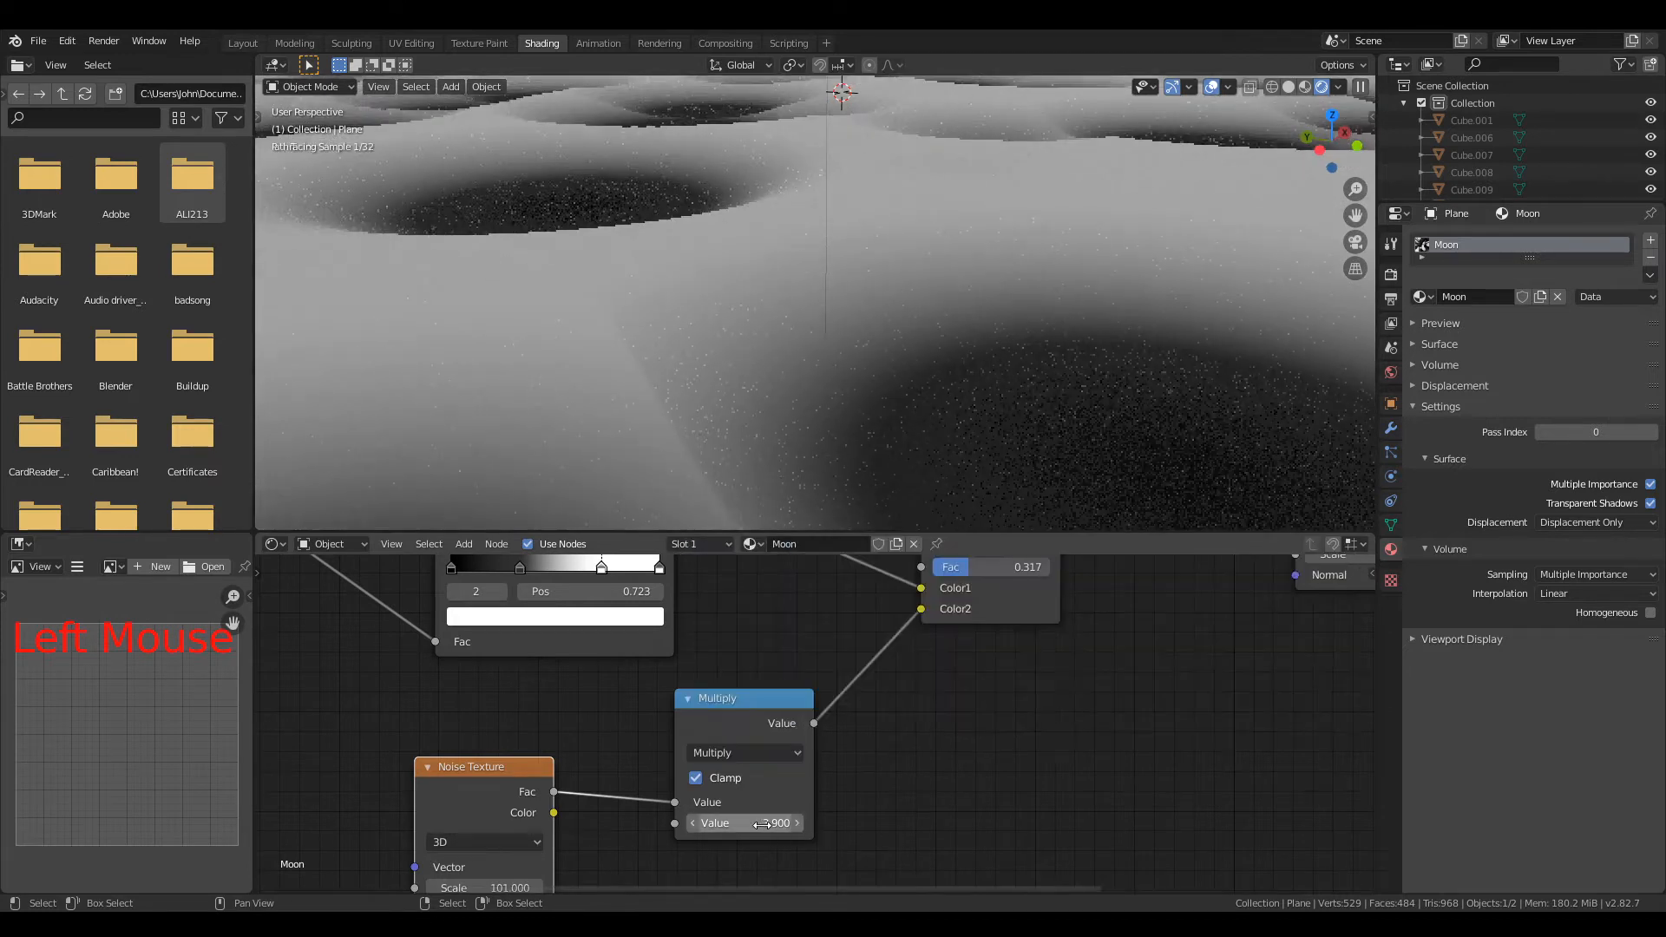
{"action": "left_click_drag", "start_coordinate": [762, 824], "coordinate": [744, 824]}
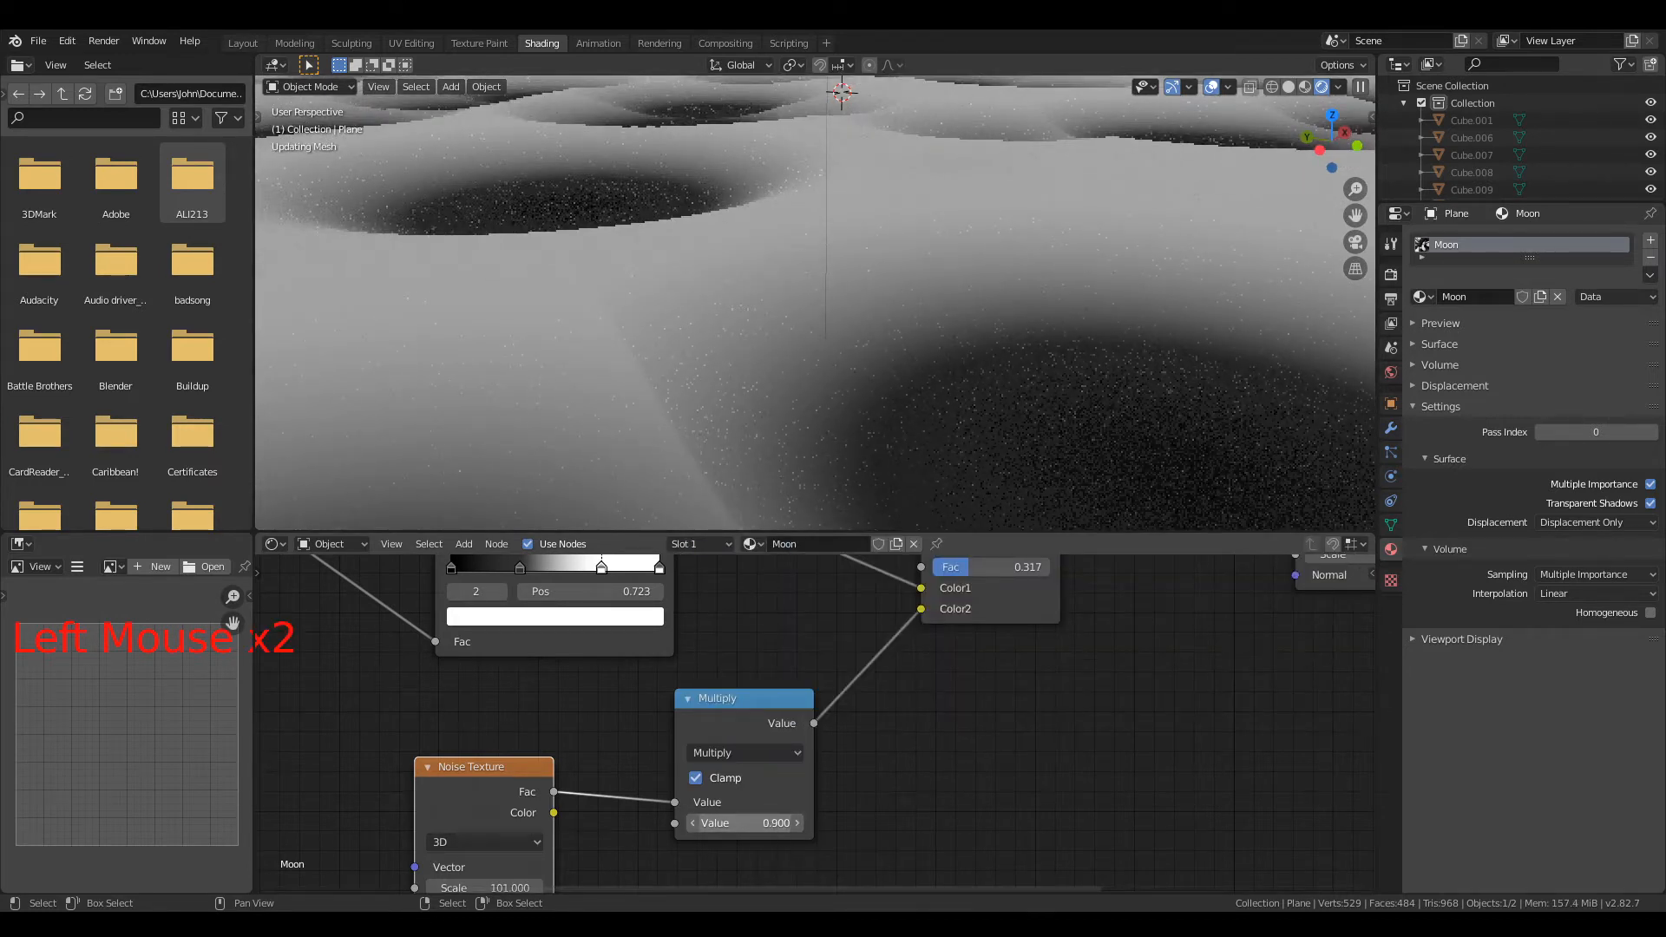
Step: Set the Multiply node's second value to 5.1 while viewing the surface close up
{"action": "scroll", "coordinate": [930, 743], "scroll_direction": "down", "scroll_amount": 2}
{"action": "scroll", "coordinate": [828, 476], "scroll_direction": "down", "scroll_amount": 7}
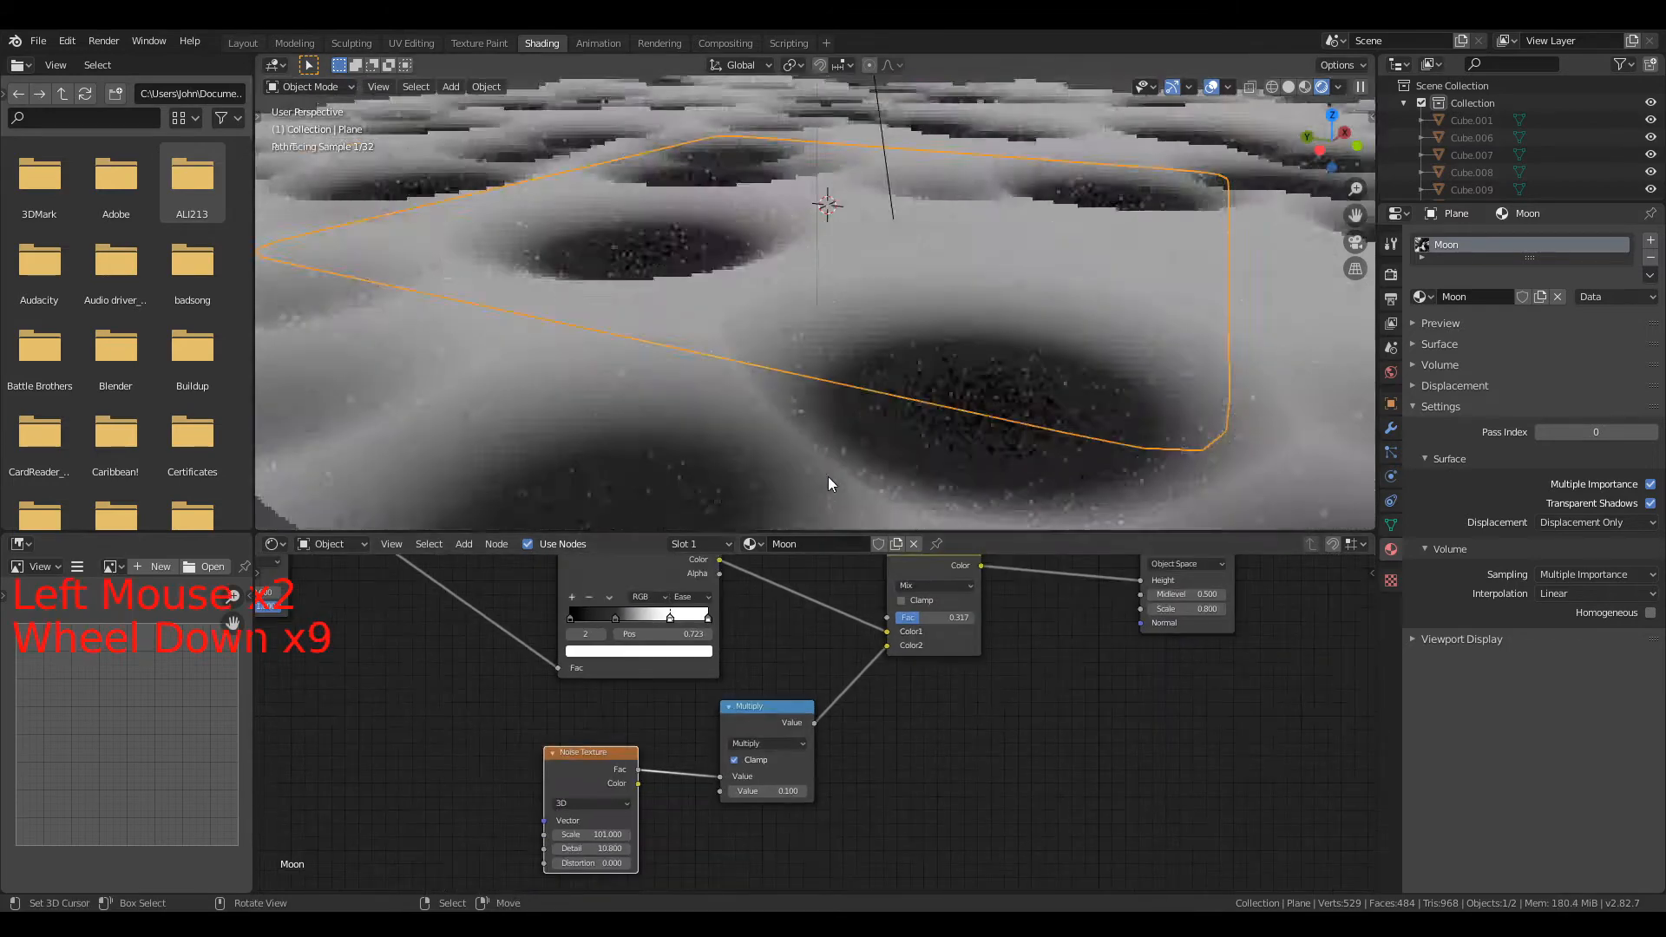
{"action": "scroll", "coordinate": [821, 404], "scroll_direction": "up", "scroll_amount": 3}
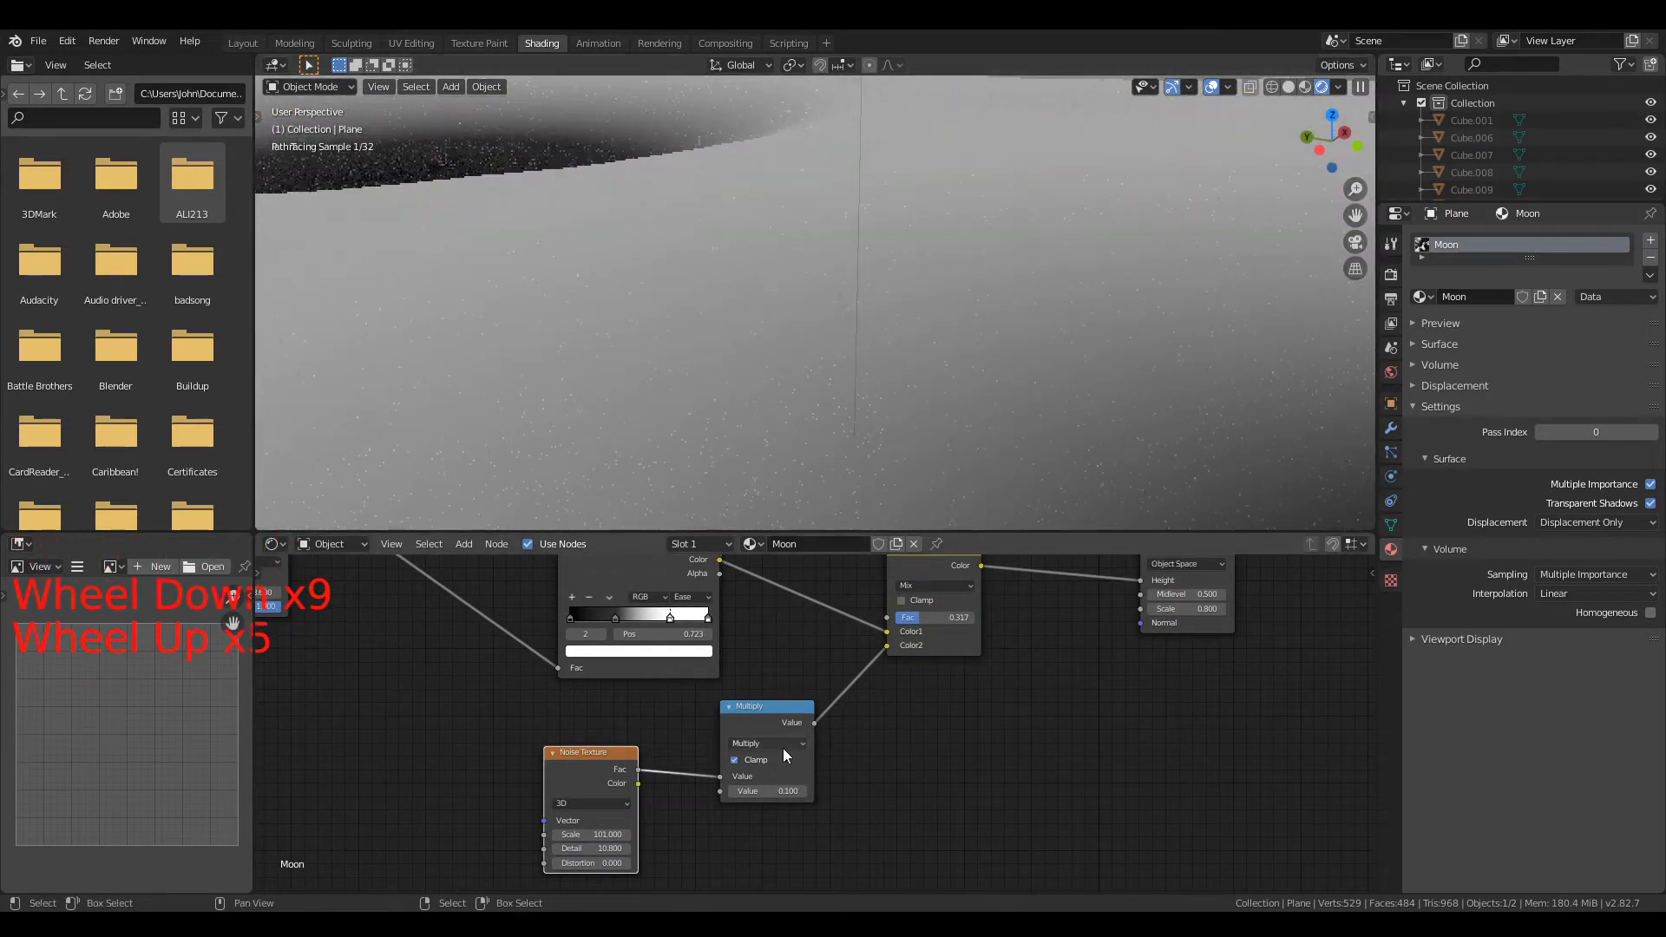
{"action": "left_click_drag", "start_coordinate": [764, 790], "coordinate": [833, 791]}
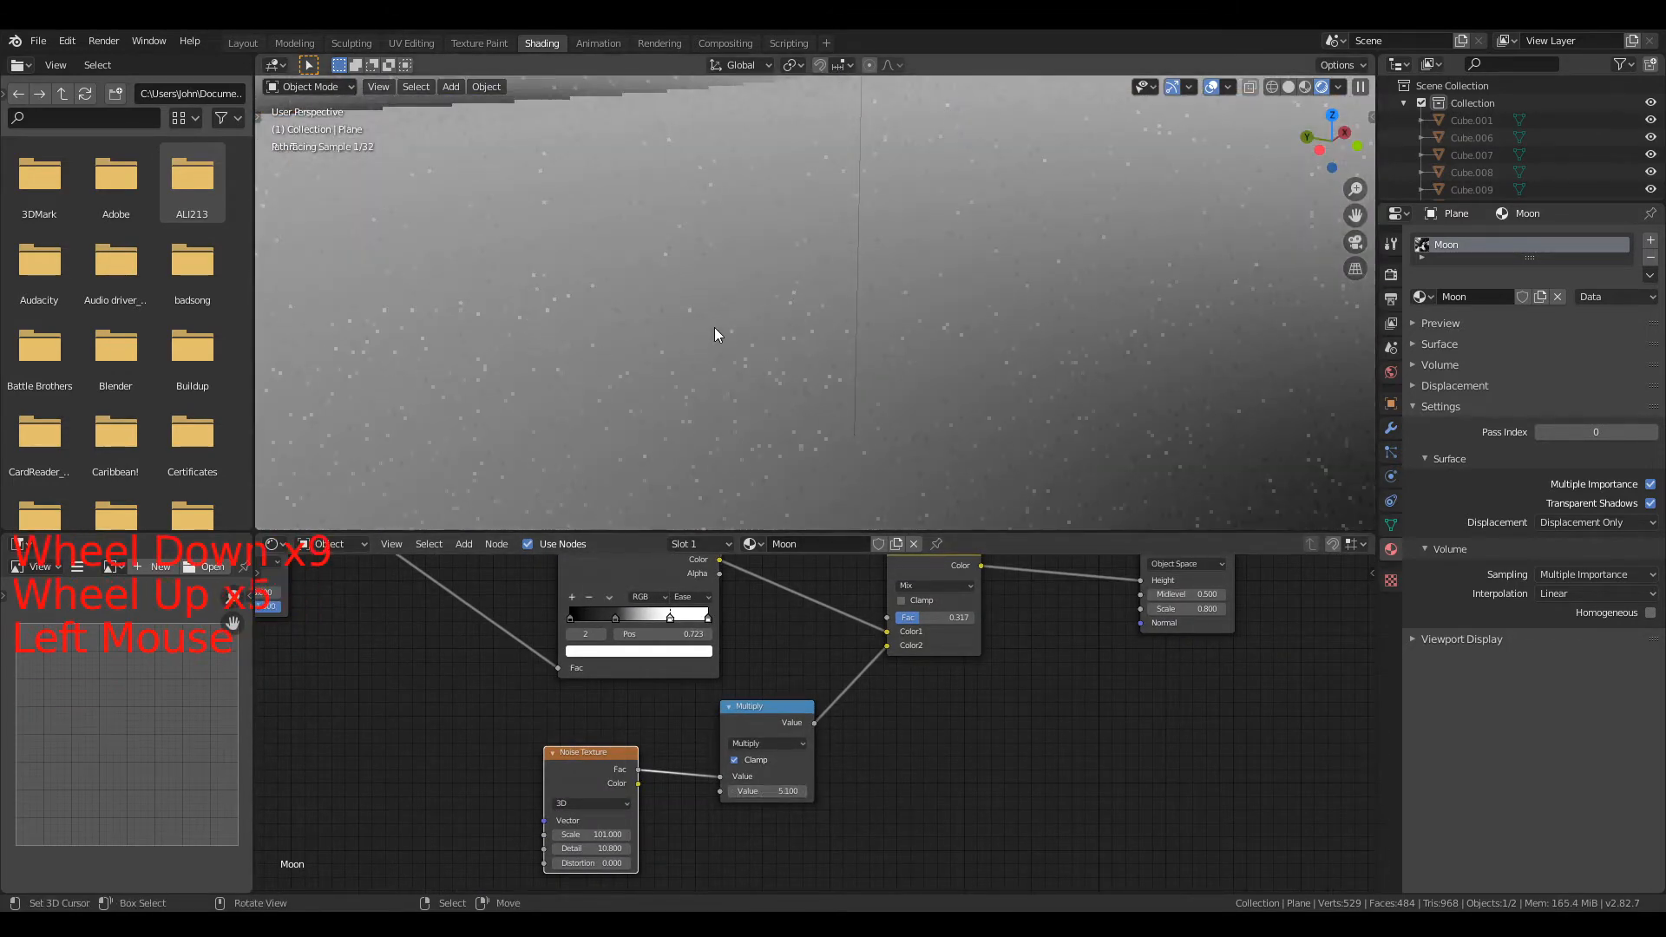
Step: Check the craters from farther away and set the Noise Texture's Distortion to 1.5
{"action": "scroll", "coordinate": [748, 335], "scroll_direction": "down", "scroll_amount": 2}
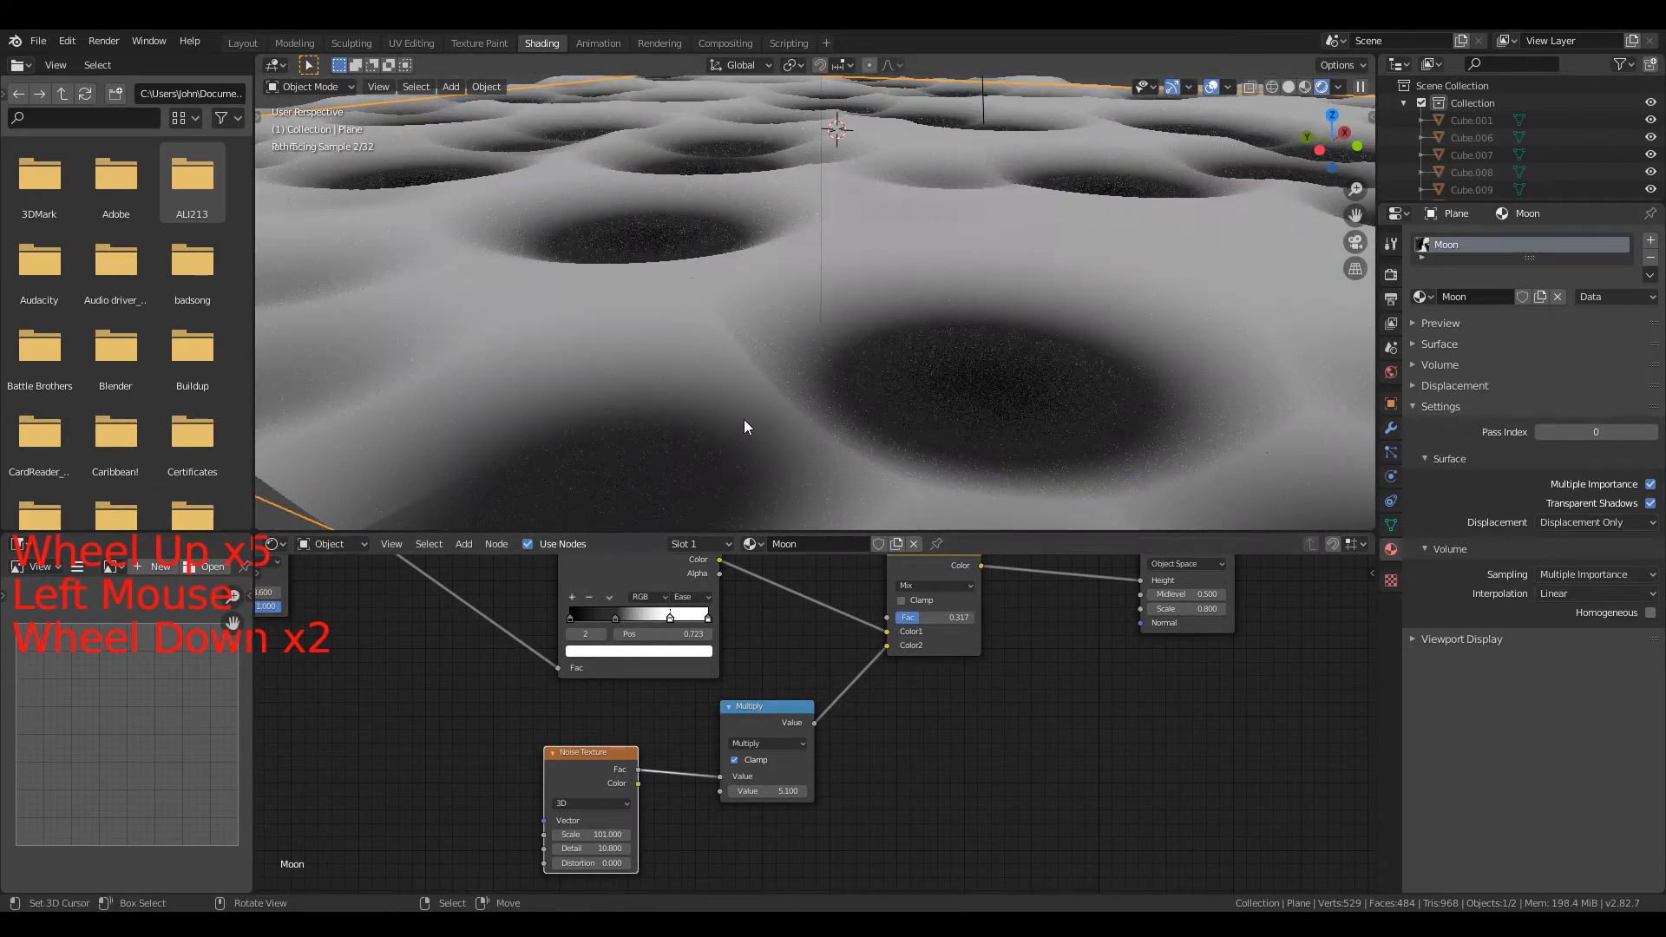
{"action": "scroll", "coordinate": [743, 419], "scroll_direction": "up", "scroll_amount": 1}
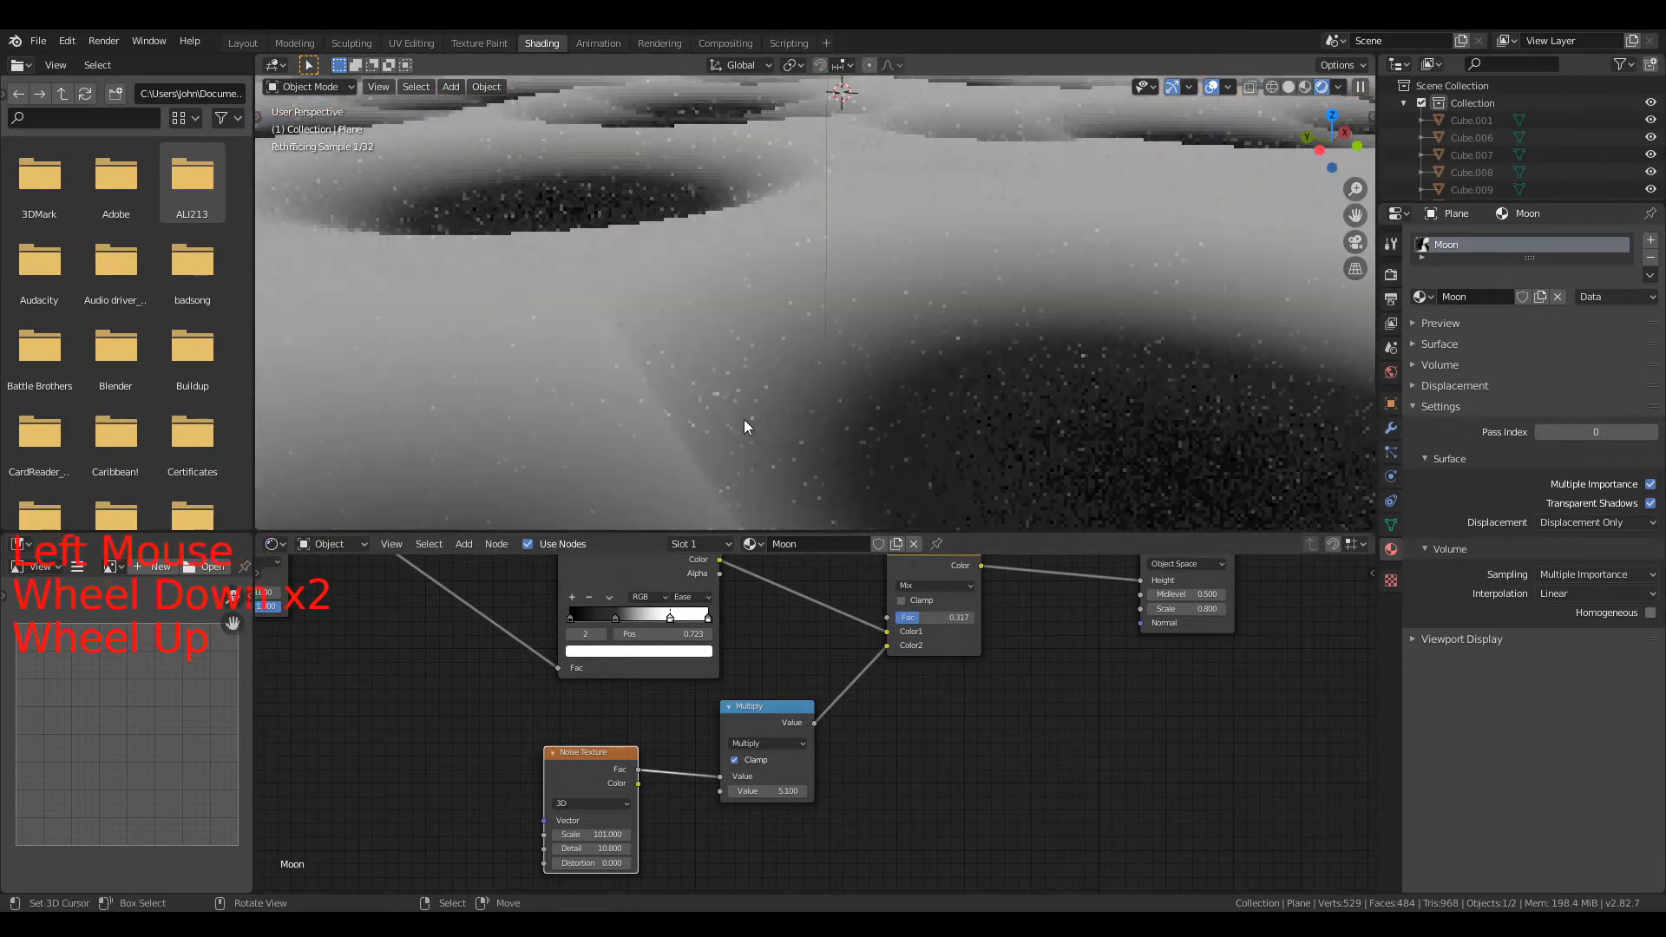
{"action": "left_click", "coordinate": [600, 848]}
{"action": "left_click", "coordinate": [593, 863]}
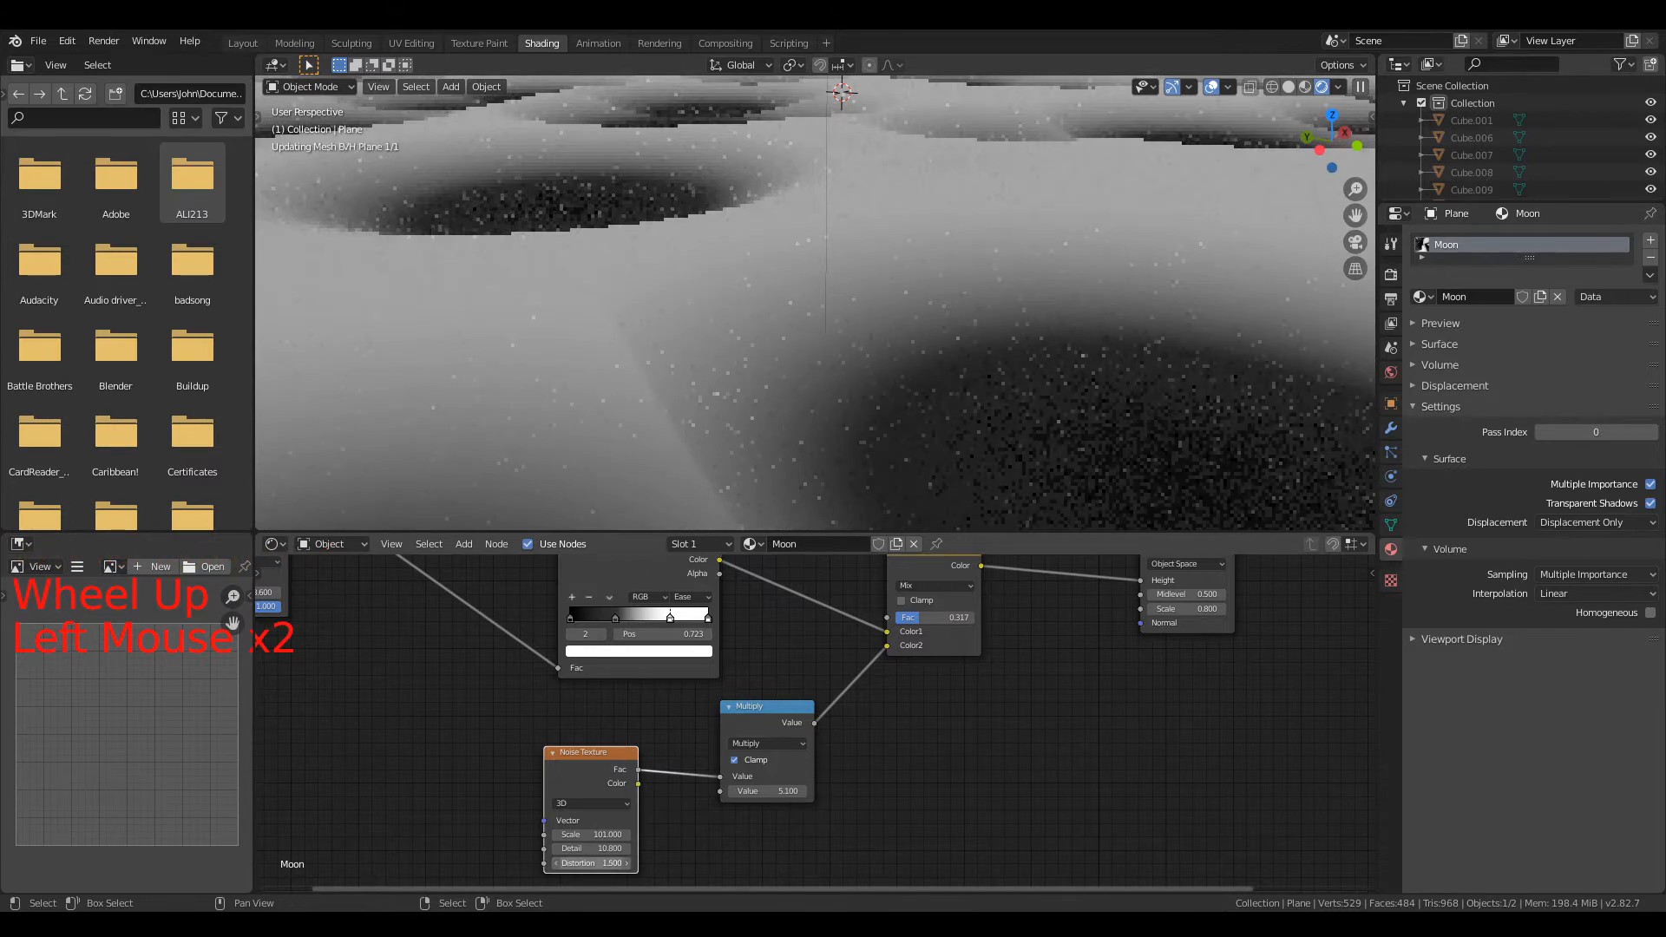
{"action": "left_click_drag", "start_coordinate": [593, 864], "coordinate": [612, 863]}
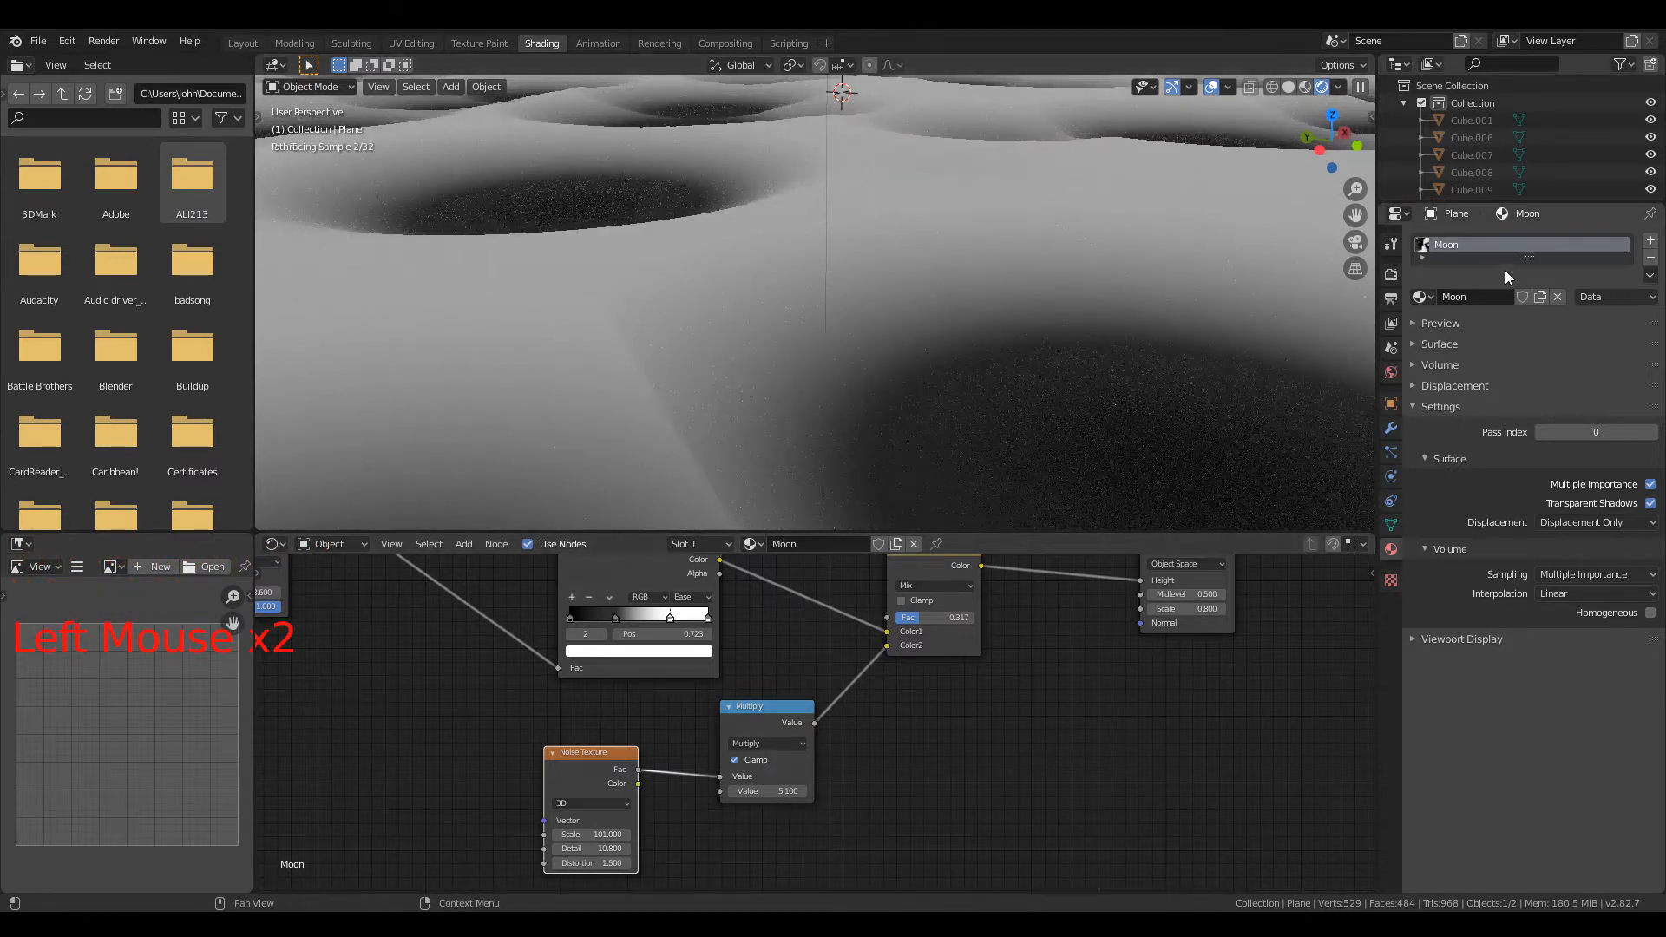
Step: Try 6 viewport levels on the plane's Subdivision modifier, then set the viewport levels to 3
{"action": "left_click", "coordinate": [1391, 427]}
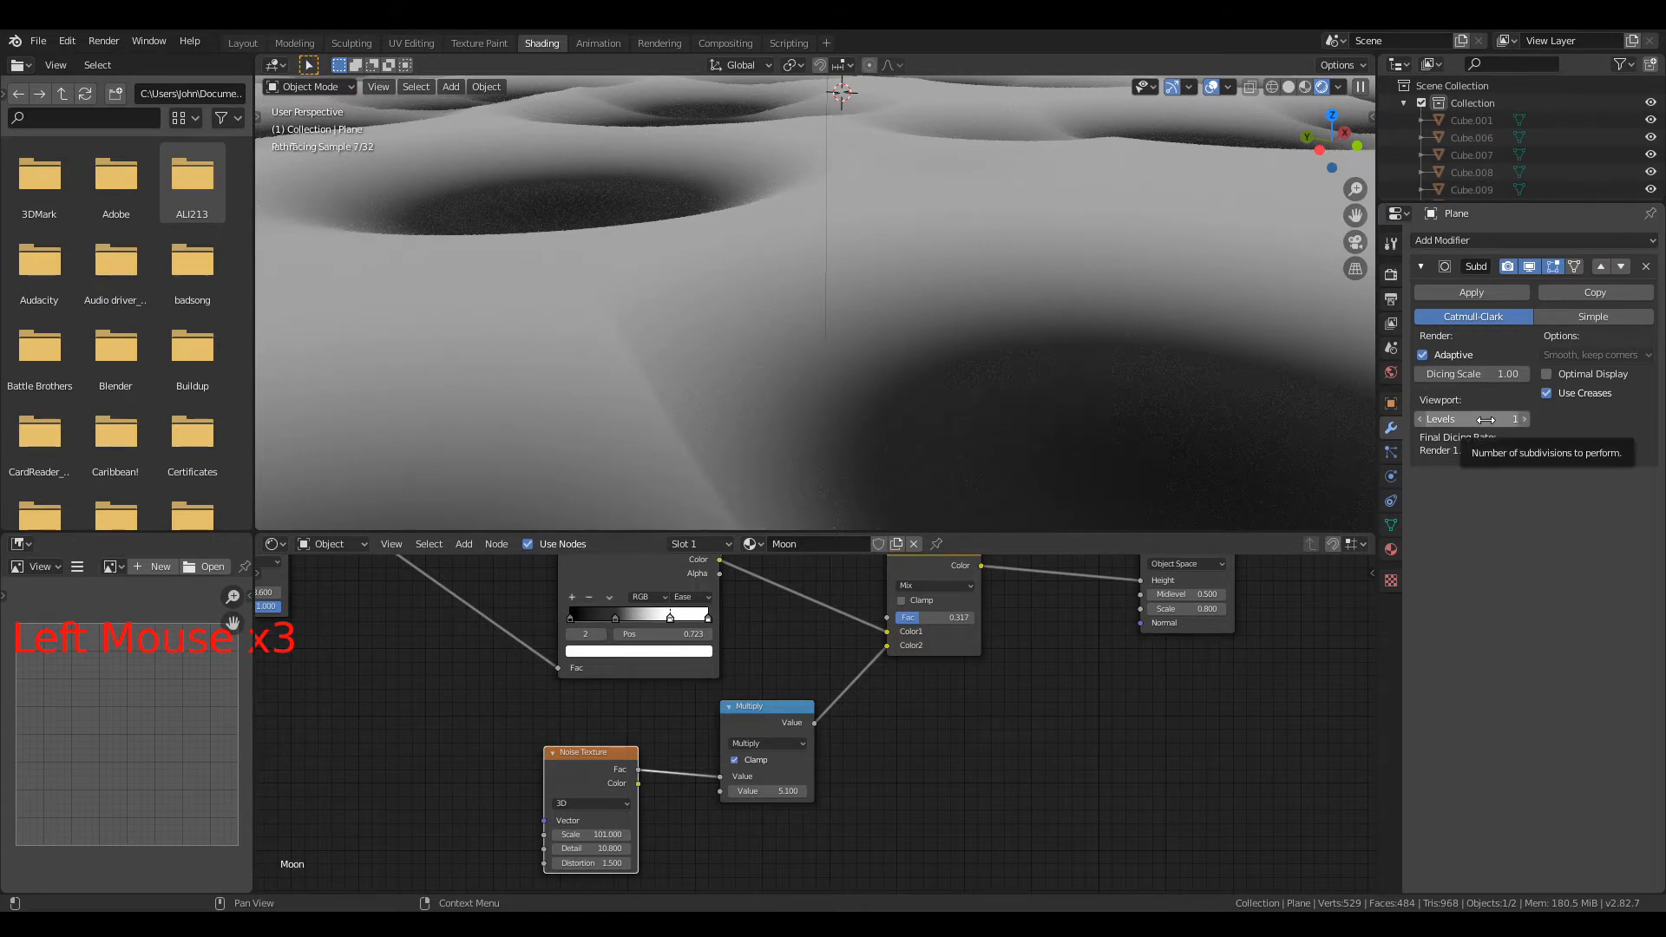
{"action": "left_click_drag", "start_coordinate": [1486, 420], "coordinate": [1566, 420]}
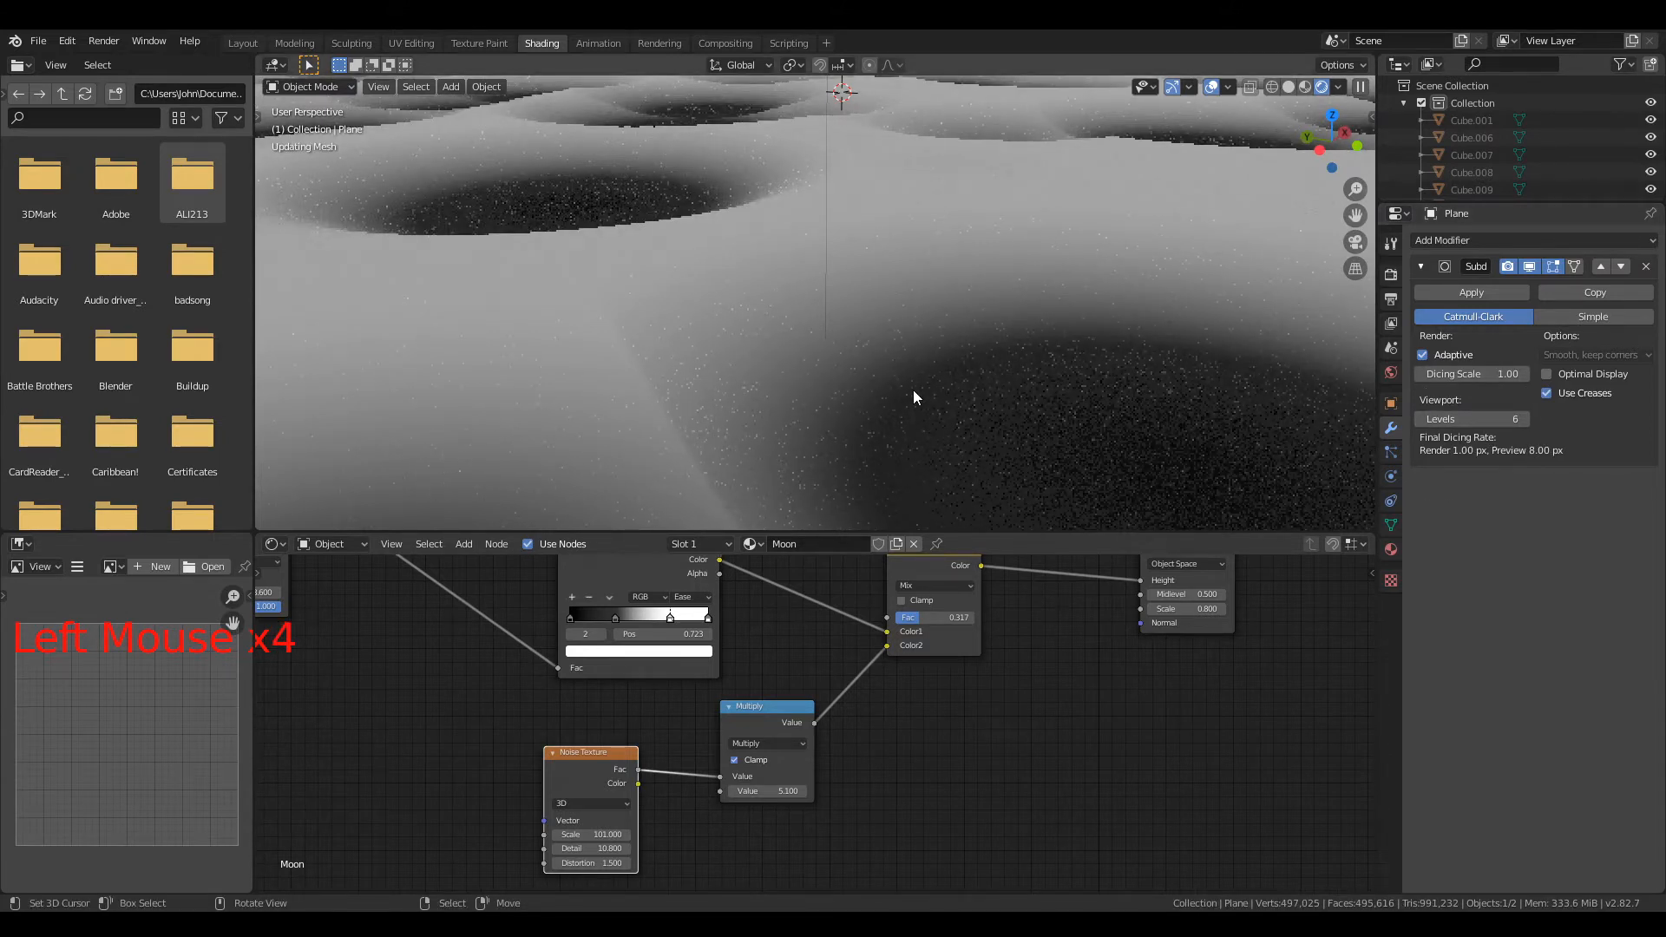
{"action": "scroll", "coordinate": [913, 382], "scroll_direction": "down", "scroll_amount": 1}
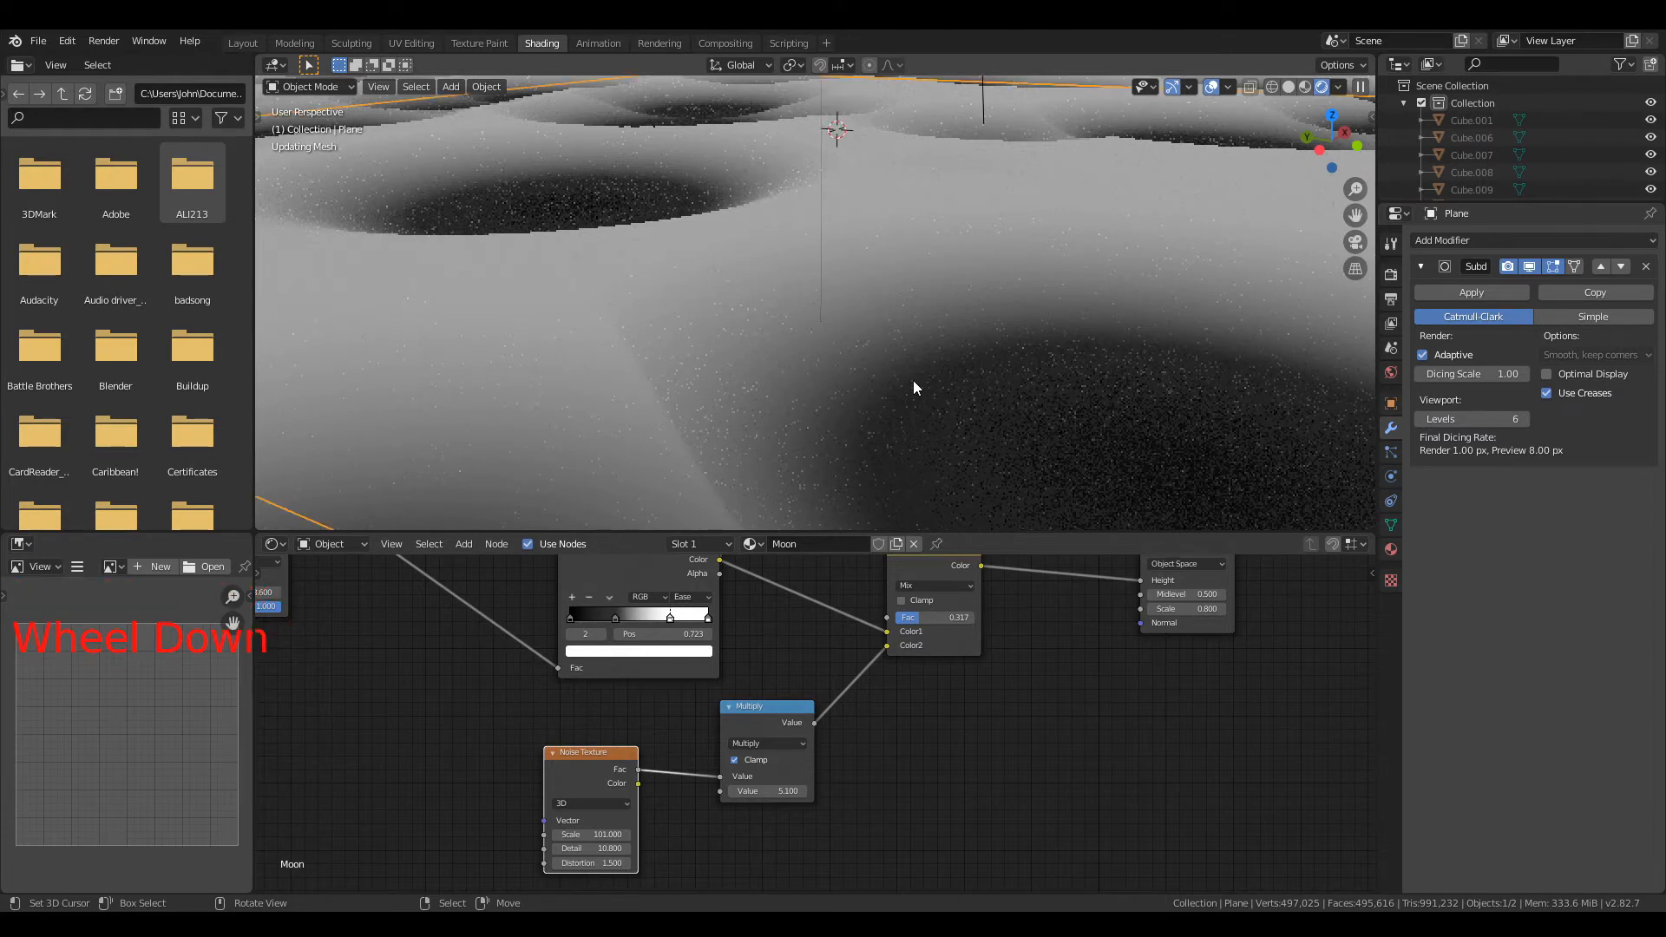
{"action": "scroll", "coordinate": [914, 382], "scroll_direction": "up", "scroll_amount": 1}
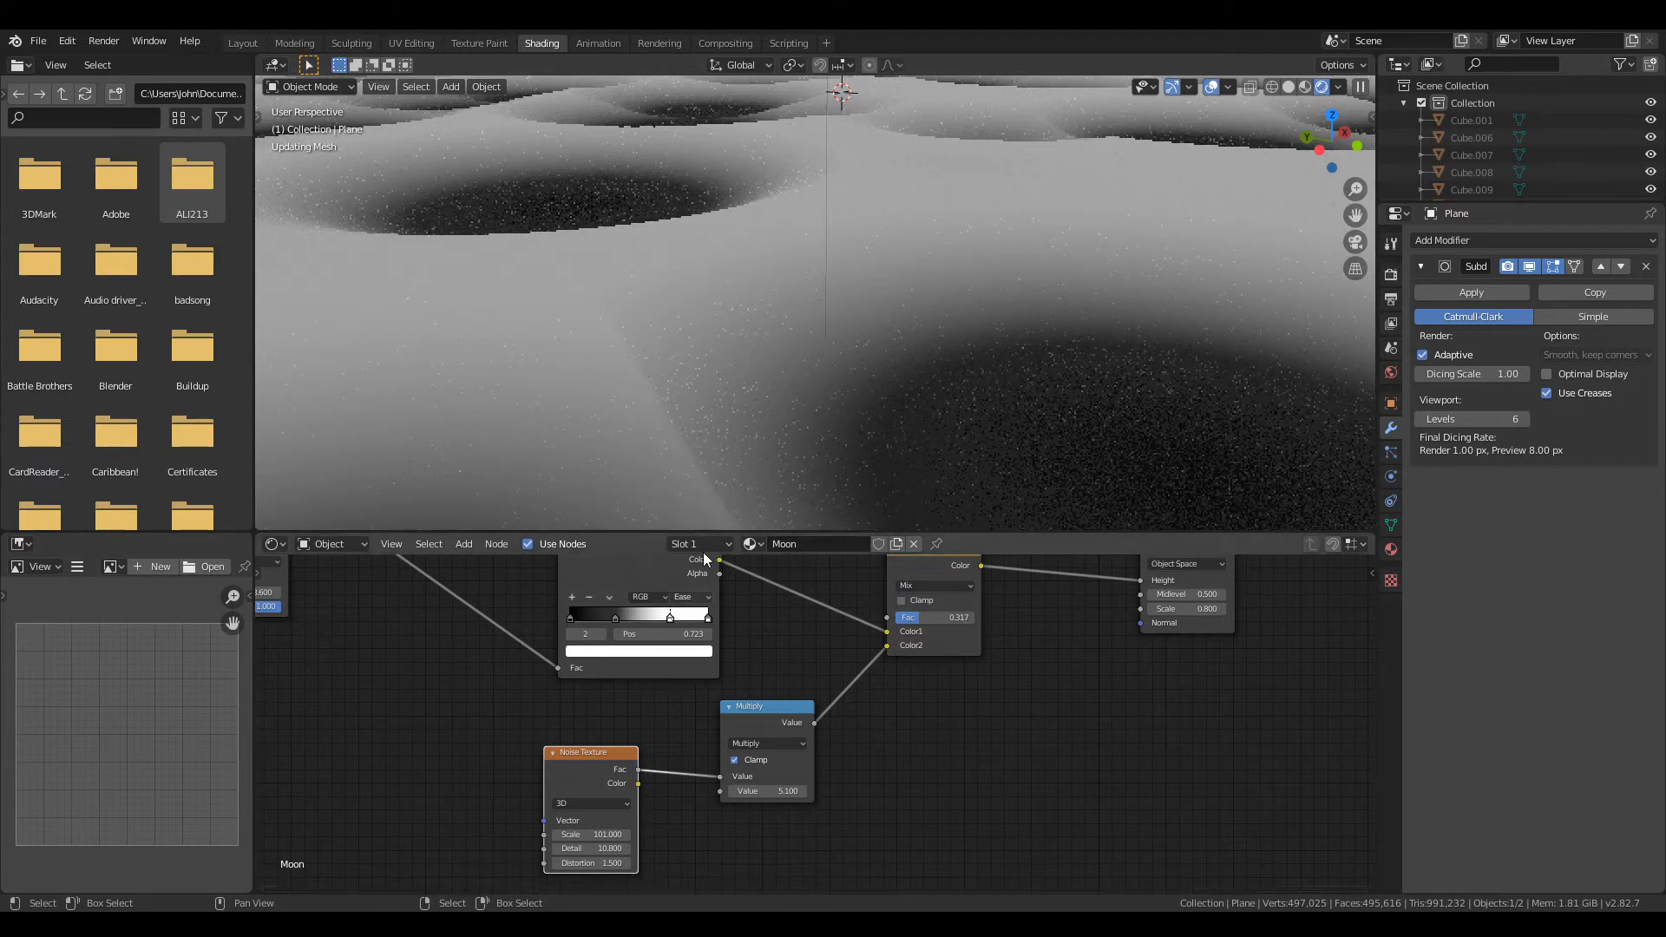
{"action": "scroll", "coordinate": [793, 371], "scroll_direction": "down", "scroll_amount": 1}
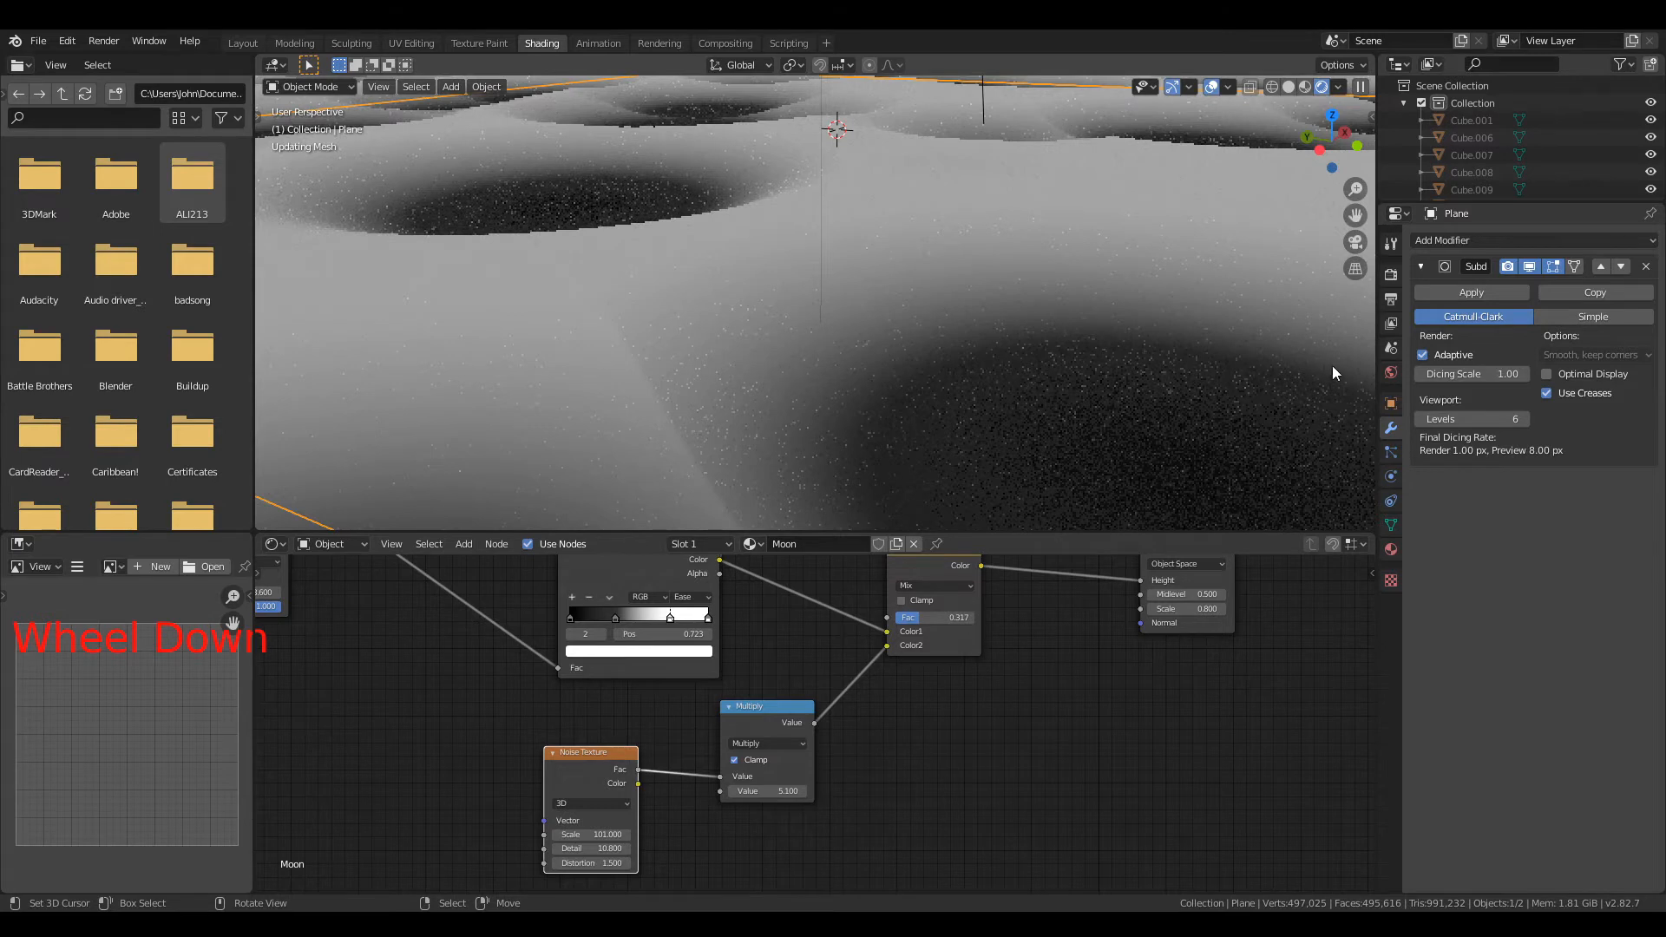
{"action": "left_click", "coordinate": [1449, 420]}
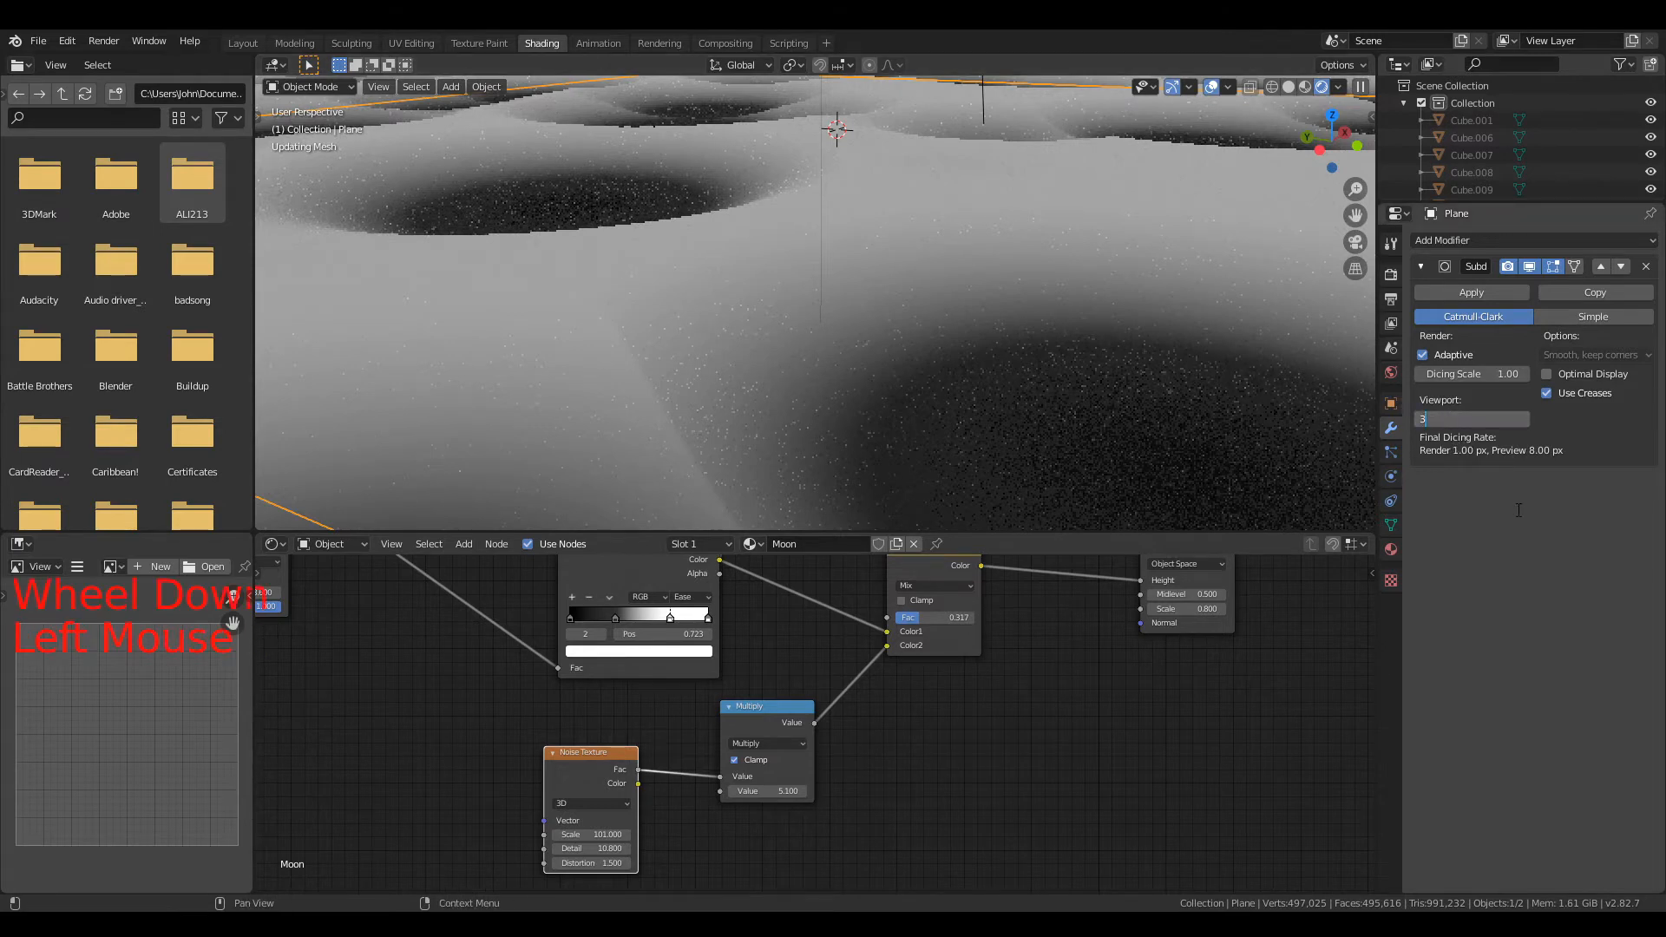
{"action": "type", "text": "3"}
{"action": "key", "text": "Return"}
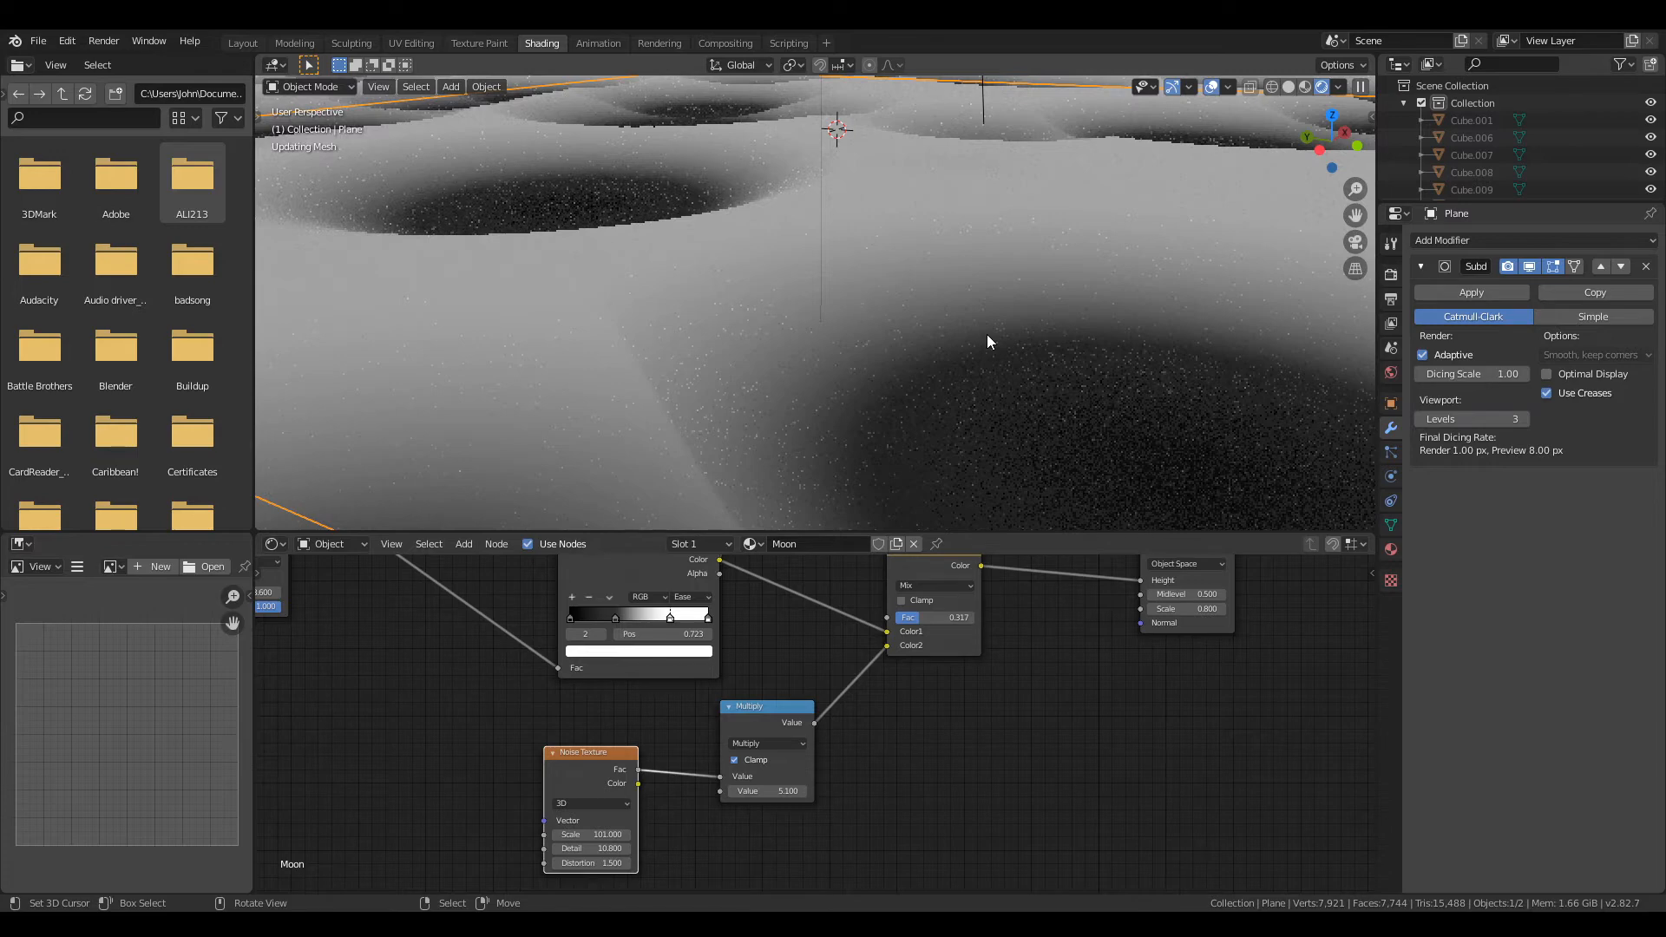
Step: Check the craters from near and far, then lower the Multiply node's second value to 1.8
{"action": "middle_click_drag", "start_coordinate": [685, 789], "coordinate": [855, 607]}
{"action": "scroll", "coordinate": [852, 602], "scroll_direction": "up", "scroll_amount": 6}
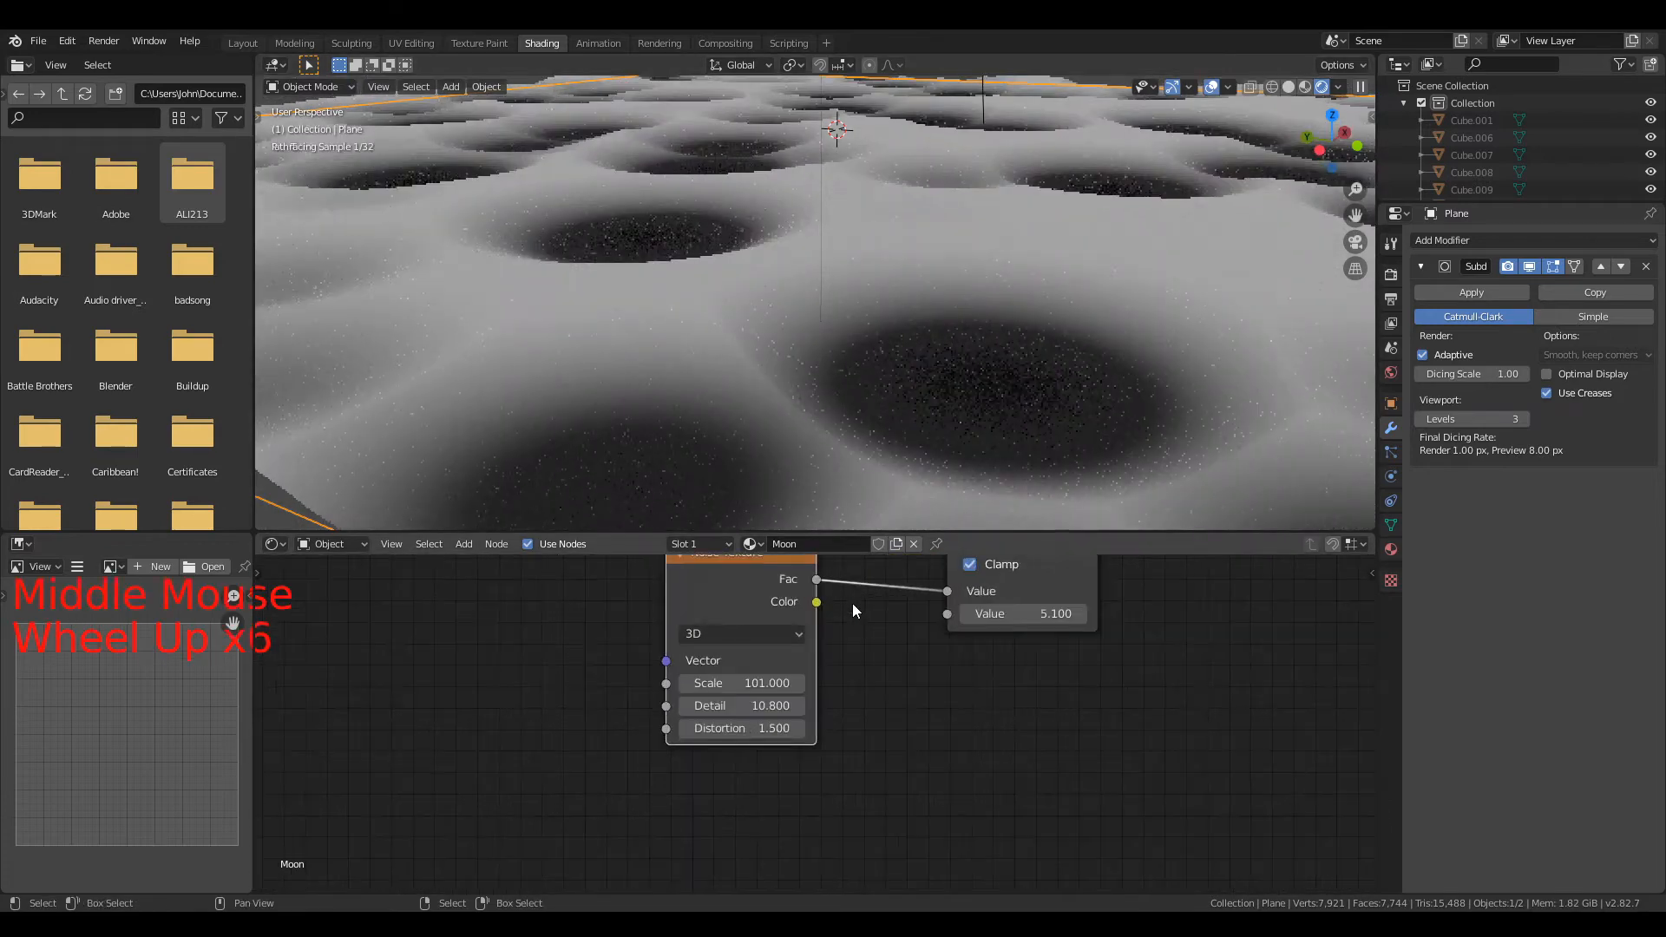
{"action": "scroll", "coordinate": [809, 289], "scroll_direction": "down", "scroll_amount": 1}
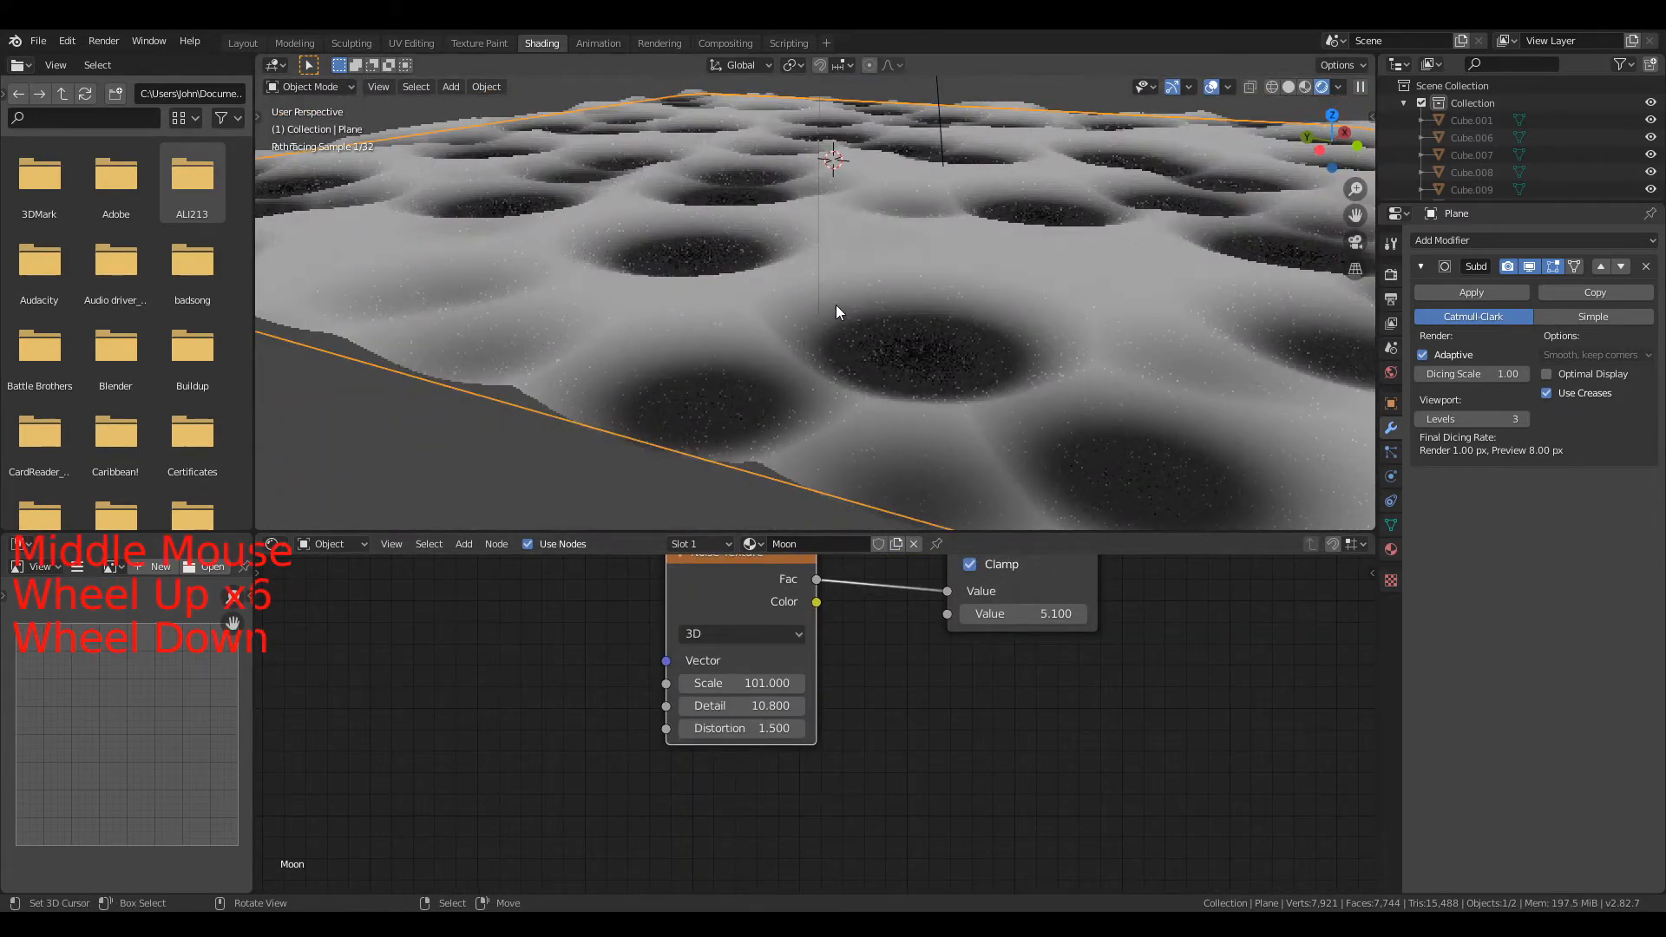
{"action": "scroll", "coordinate": [836, 305], "scroll_direction": "up", "scroll_amount": 3}
{"action": "scroll", "coordinate": [834, 357], "scroll_direction": "down", "scroll_amount": 1}
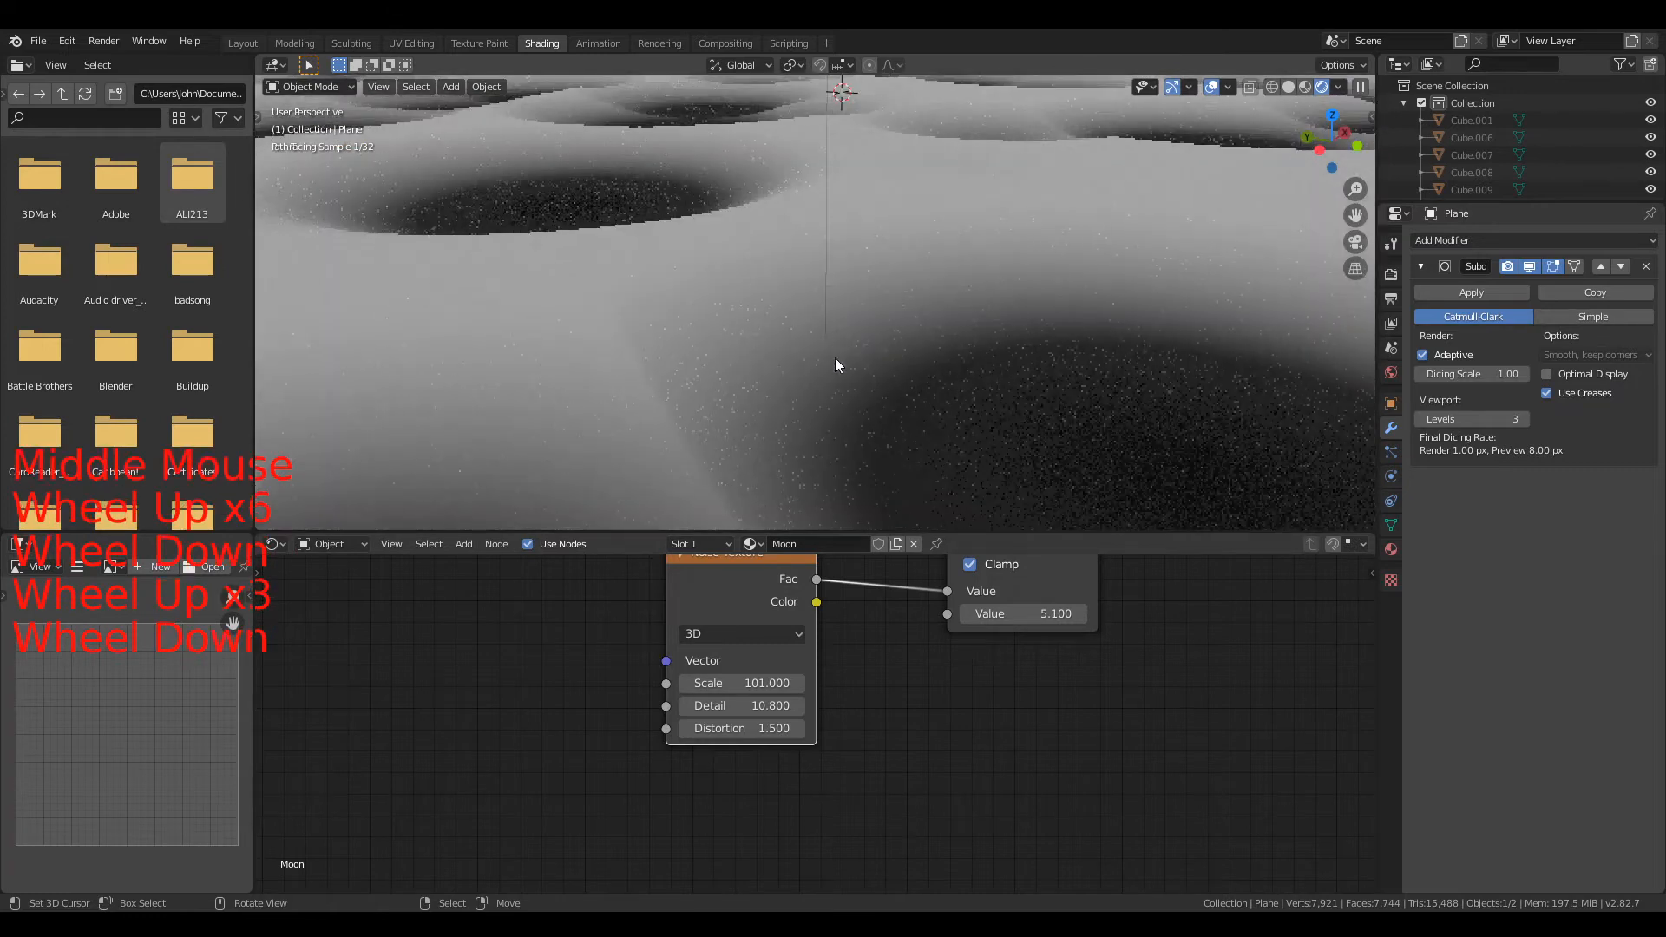
{"action": "middle_click_drag", "start_coordinate": [1047, 628], "coordinate": [877, 798]}
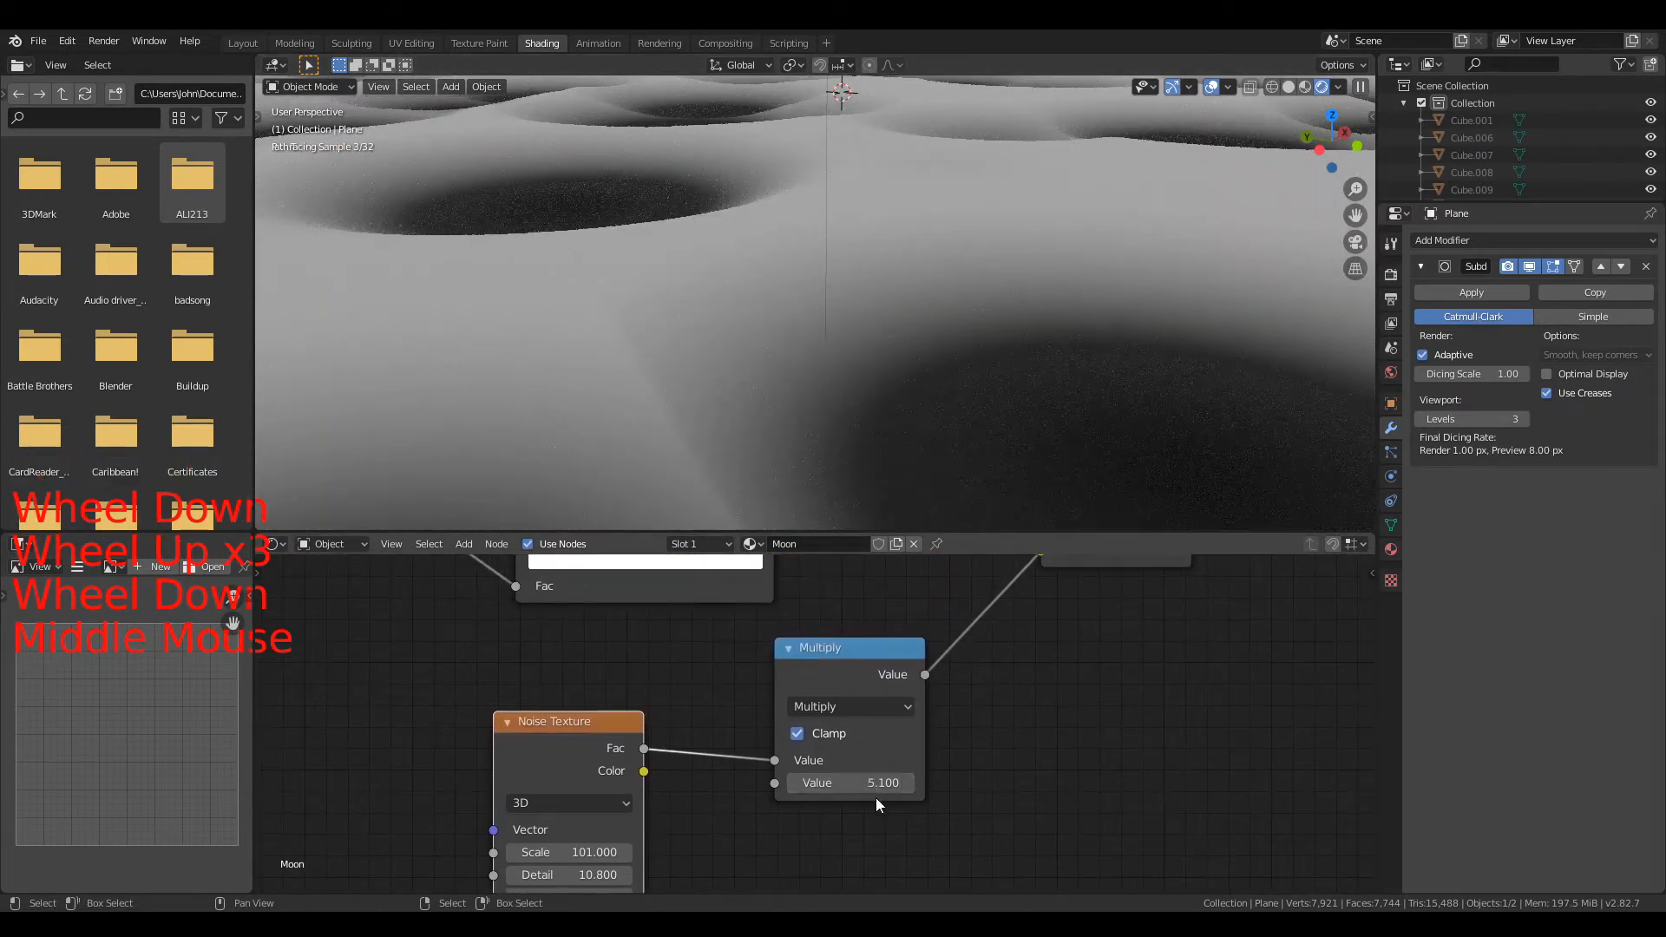
{"action": "left_click", "coordinate": [793, 782]}
{"action": "left_click_drag", "start_coordinate": [850, 784], "coordinate": [840, 784]}
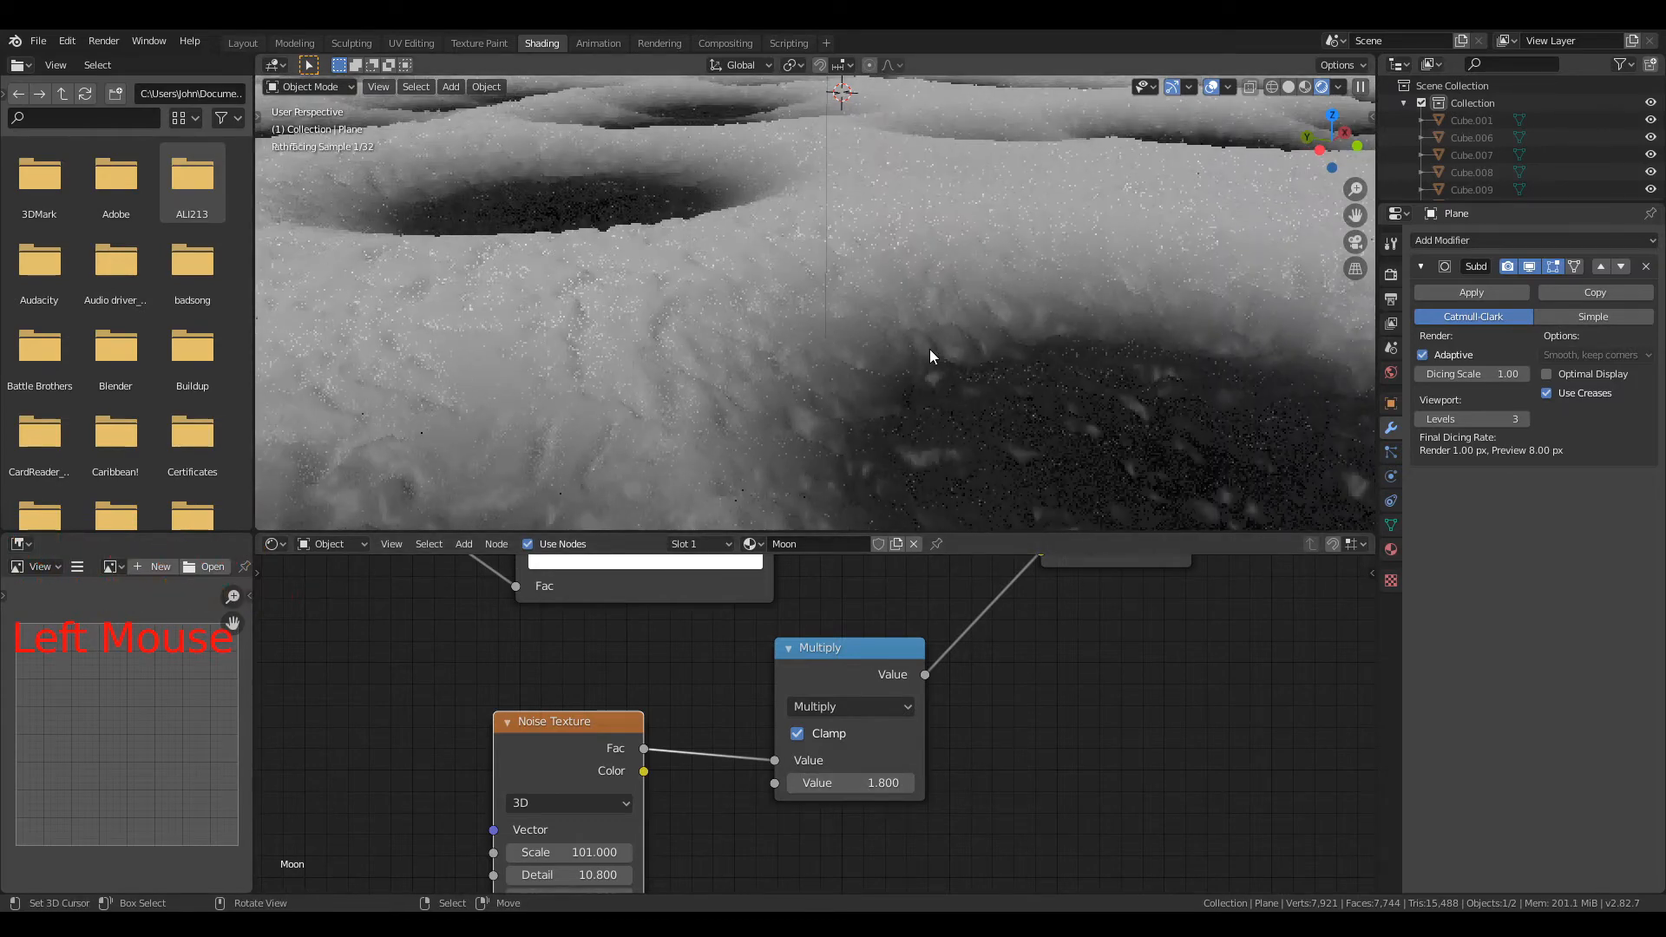
Step: Inspect the rough surface and gradually reduce the Multiply node's second value to 1.1
{"action": "scroll", "coordinate": [956, 396], "scroll_direction": "down", "scroll_amount": 2}
{"action": "scroll", "coordinate": [957, 395], "scroll_direction": "up", "scroll_amount": 2}
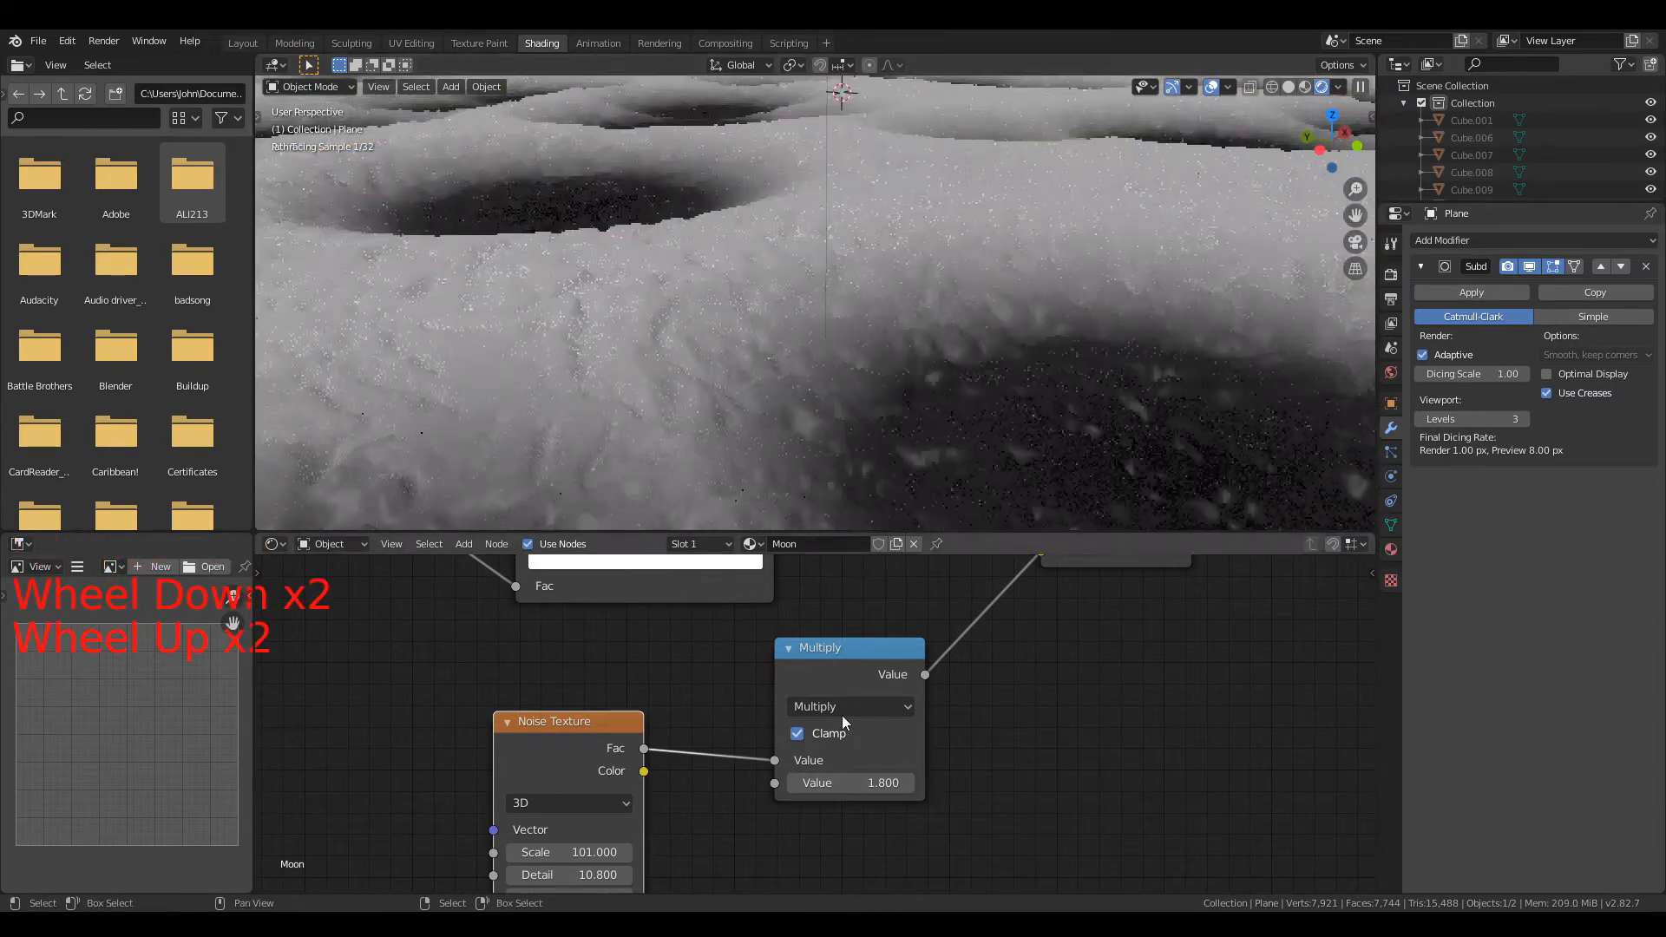
{"action": "left_click", "coordinate": [788, 782]}
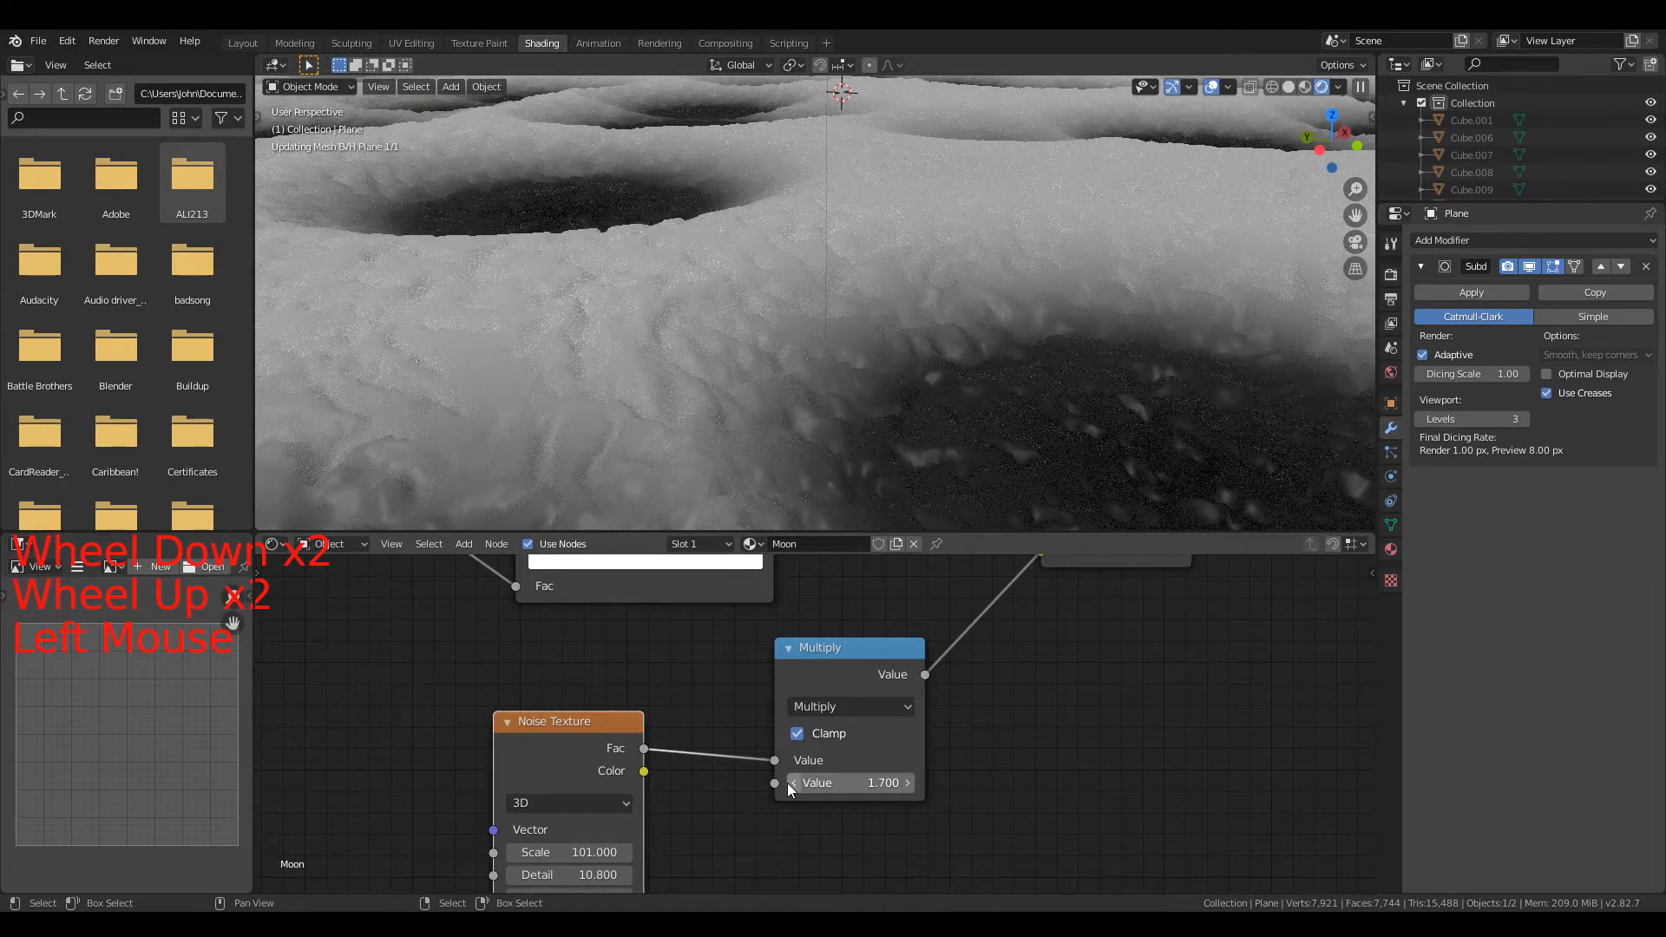
{"action": "left_click", "coordinate": [787, 782]}
{"action": "left_click", "coordinate": [788, 782]}
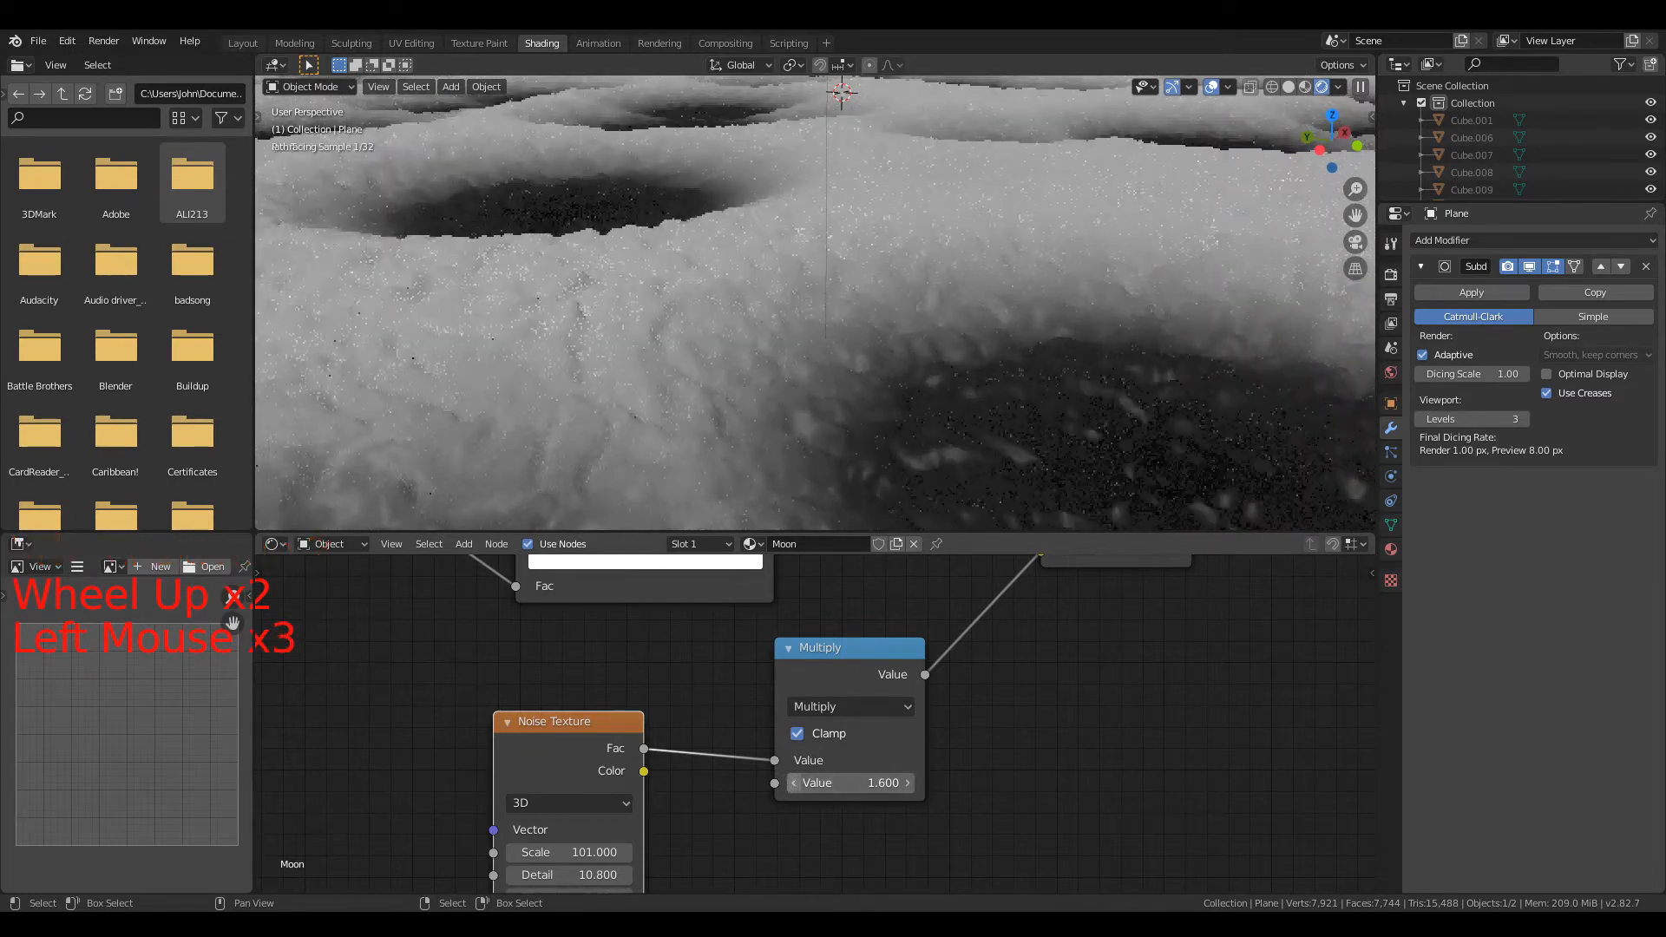
{"action": "left_click", "coordinate": [788, 783]}
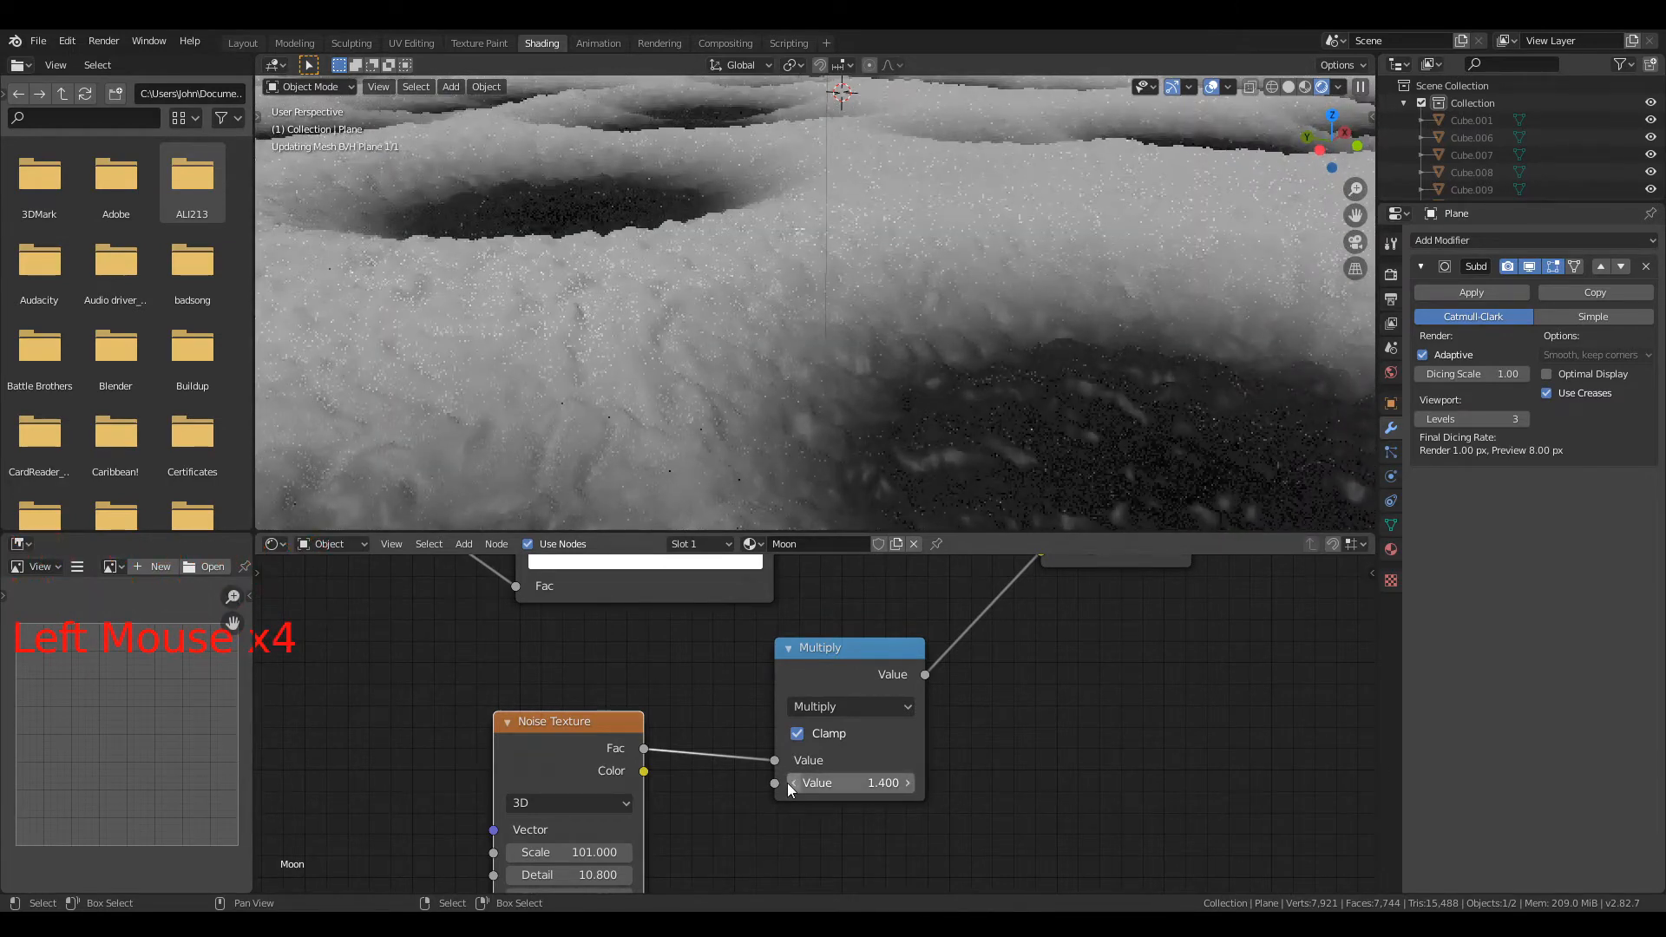
{"action": "left_click", "coordinate": [788, 783]}
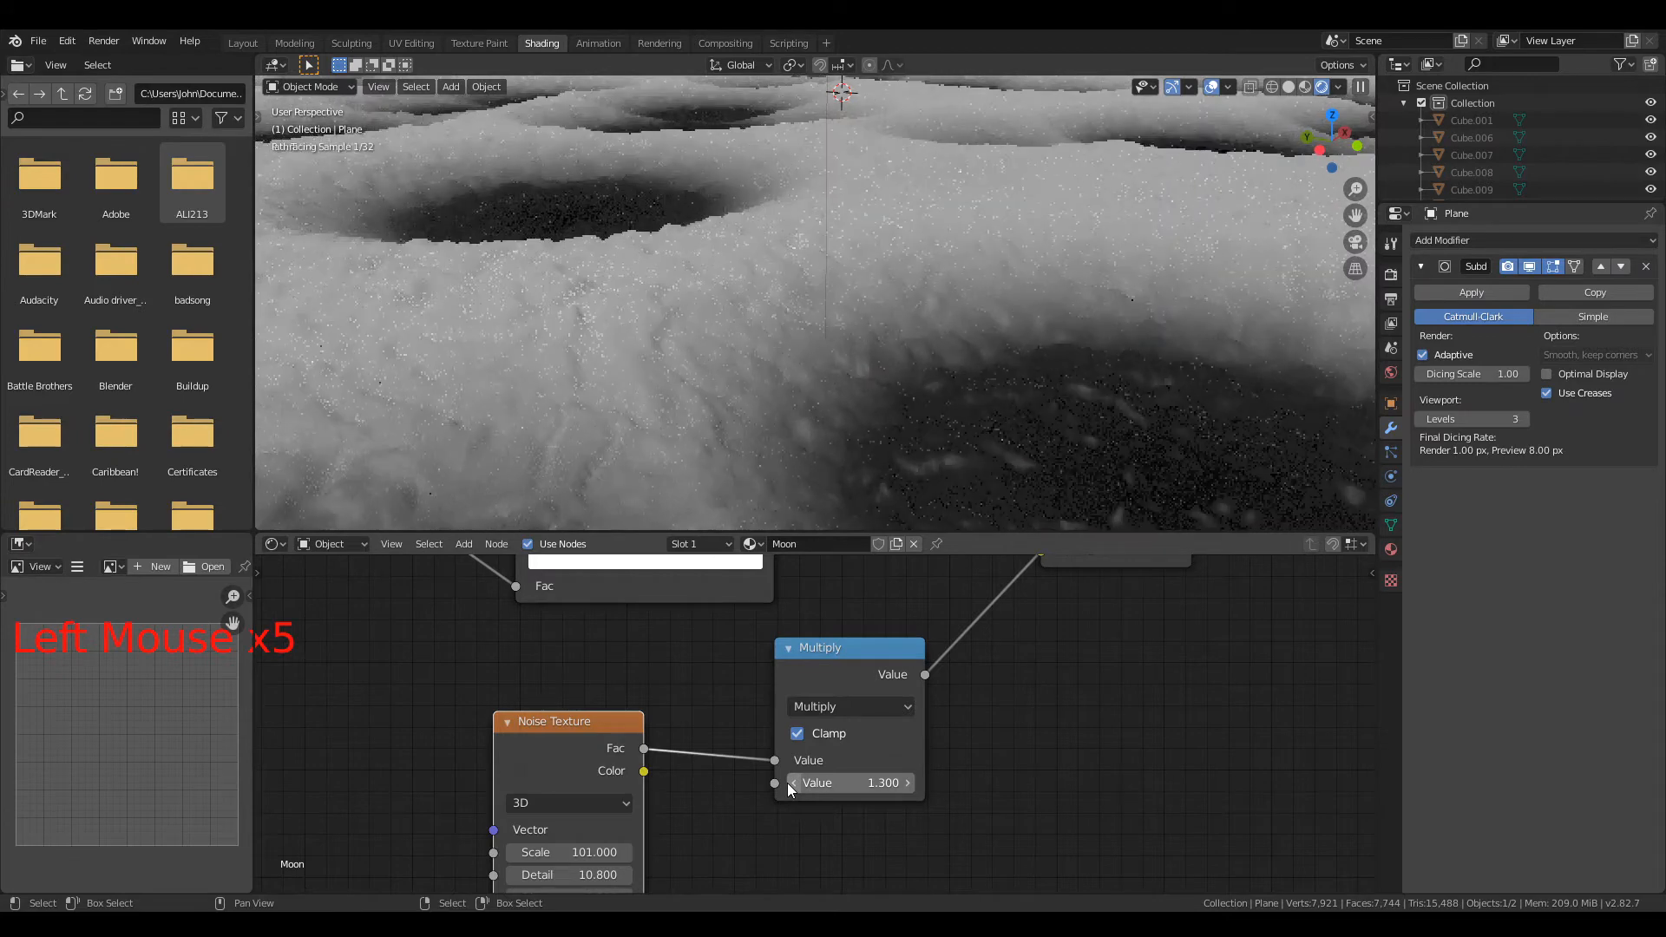
{"action": "left_click", "coordinate": [788, 782]}
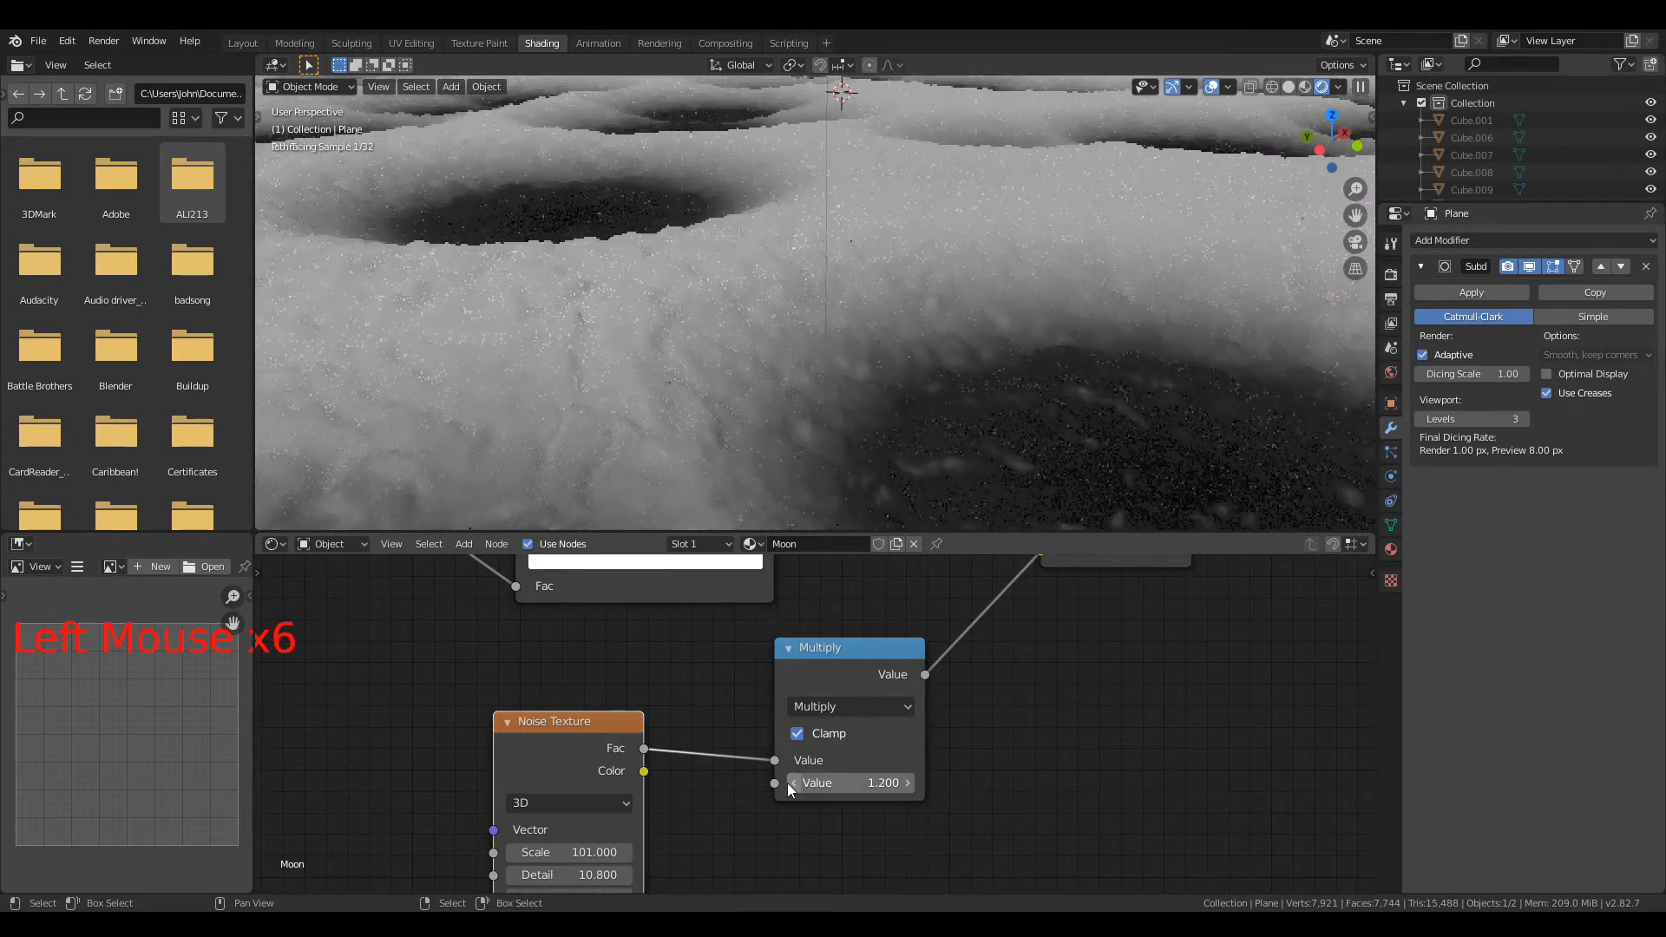
{"action": "left_click", "coordinate": [788, 782]}
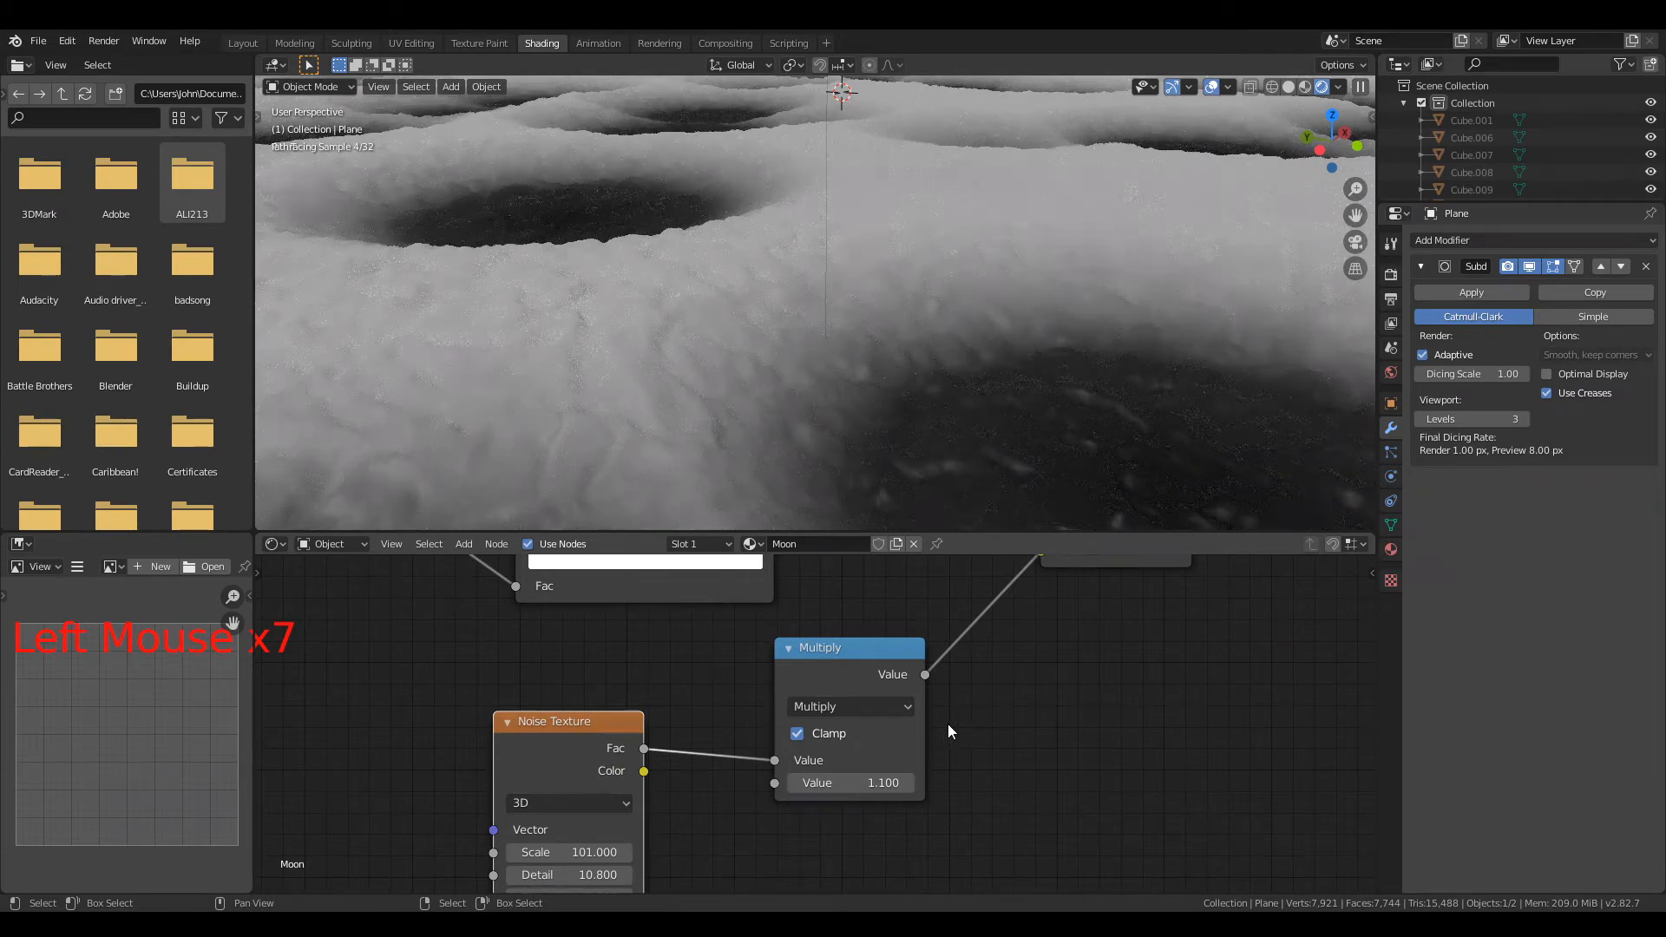
Step: Review the craters, then move the Voronoi Texture node closer to the ColorRamp and shift the Principled BSDF node toward the Material Output
{"action": "scroll", "coordinate": [1002, 652], "scroll_direction": "down", "scroll_amount": 6}
{"action": "middle_click_drag", "start_coordinate": [1001, 653], "coordinate": [954, 713]}
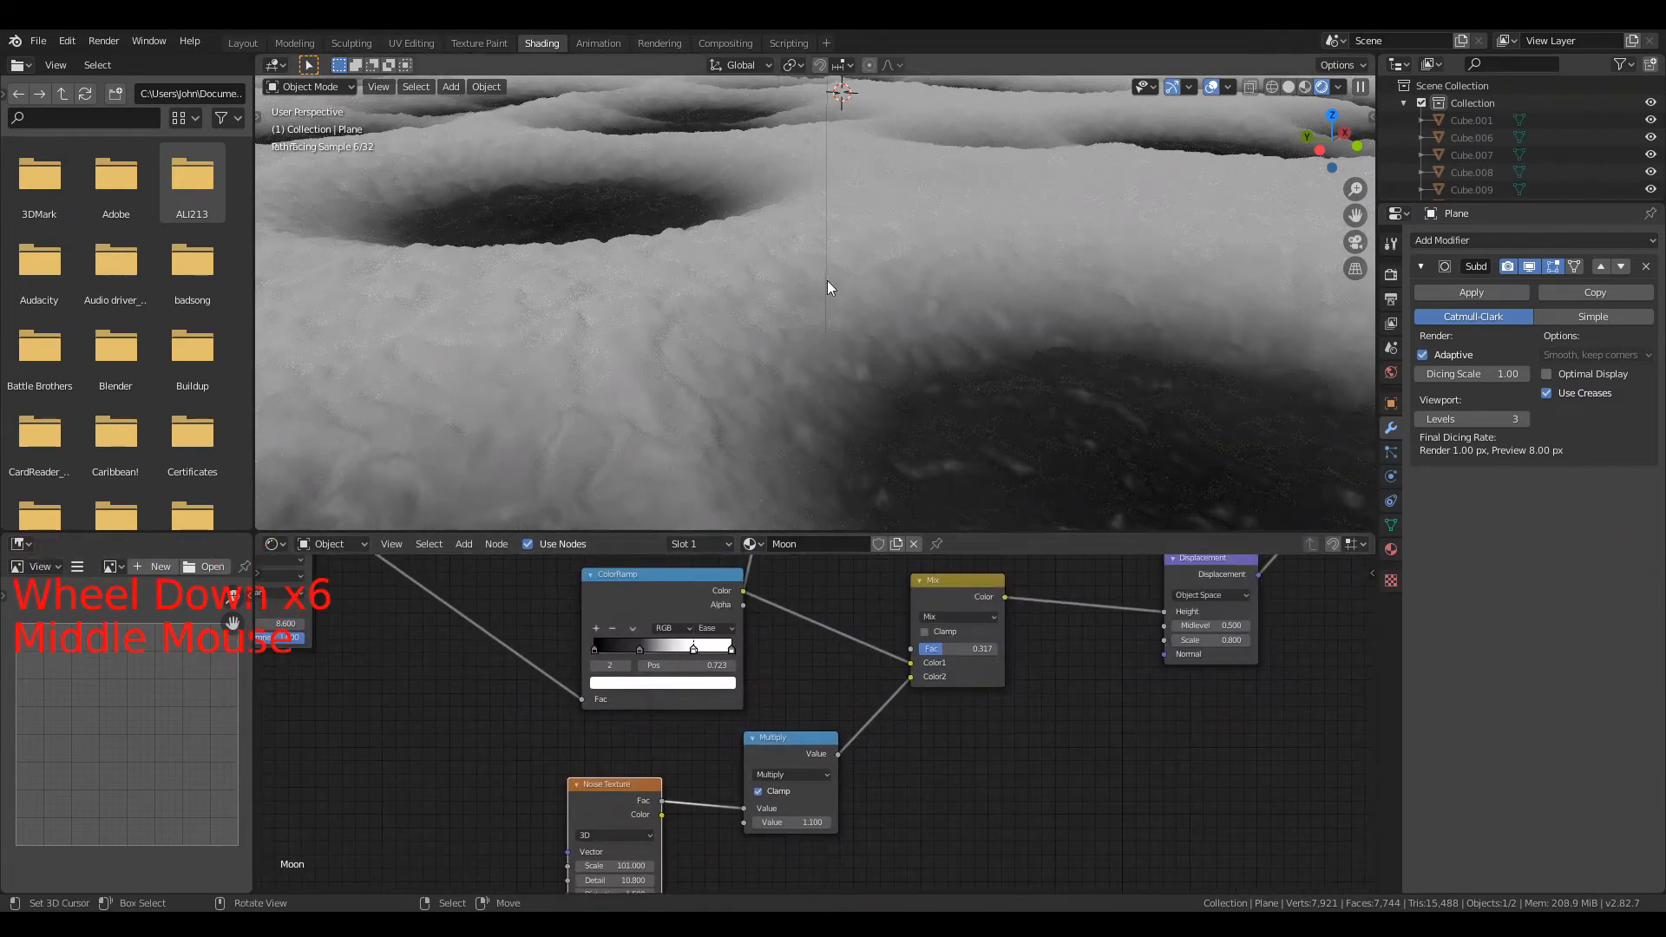
{"action": "scroll", "coordinate": [831, 334], "scroll_direction": "down", "scroll_amount": 7}
{"action": "scroll", "coordinate": [831, 336], "scroll_direction": "up", "scroll_amount": 5}
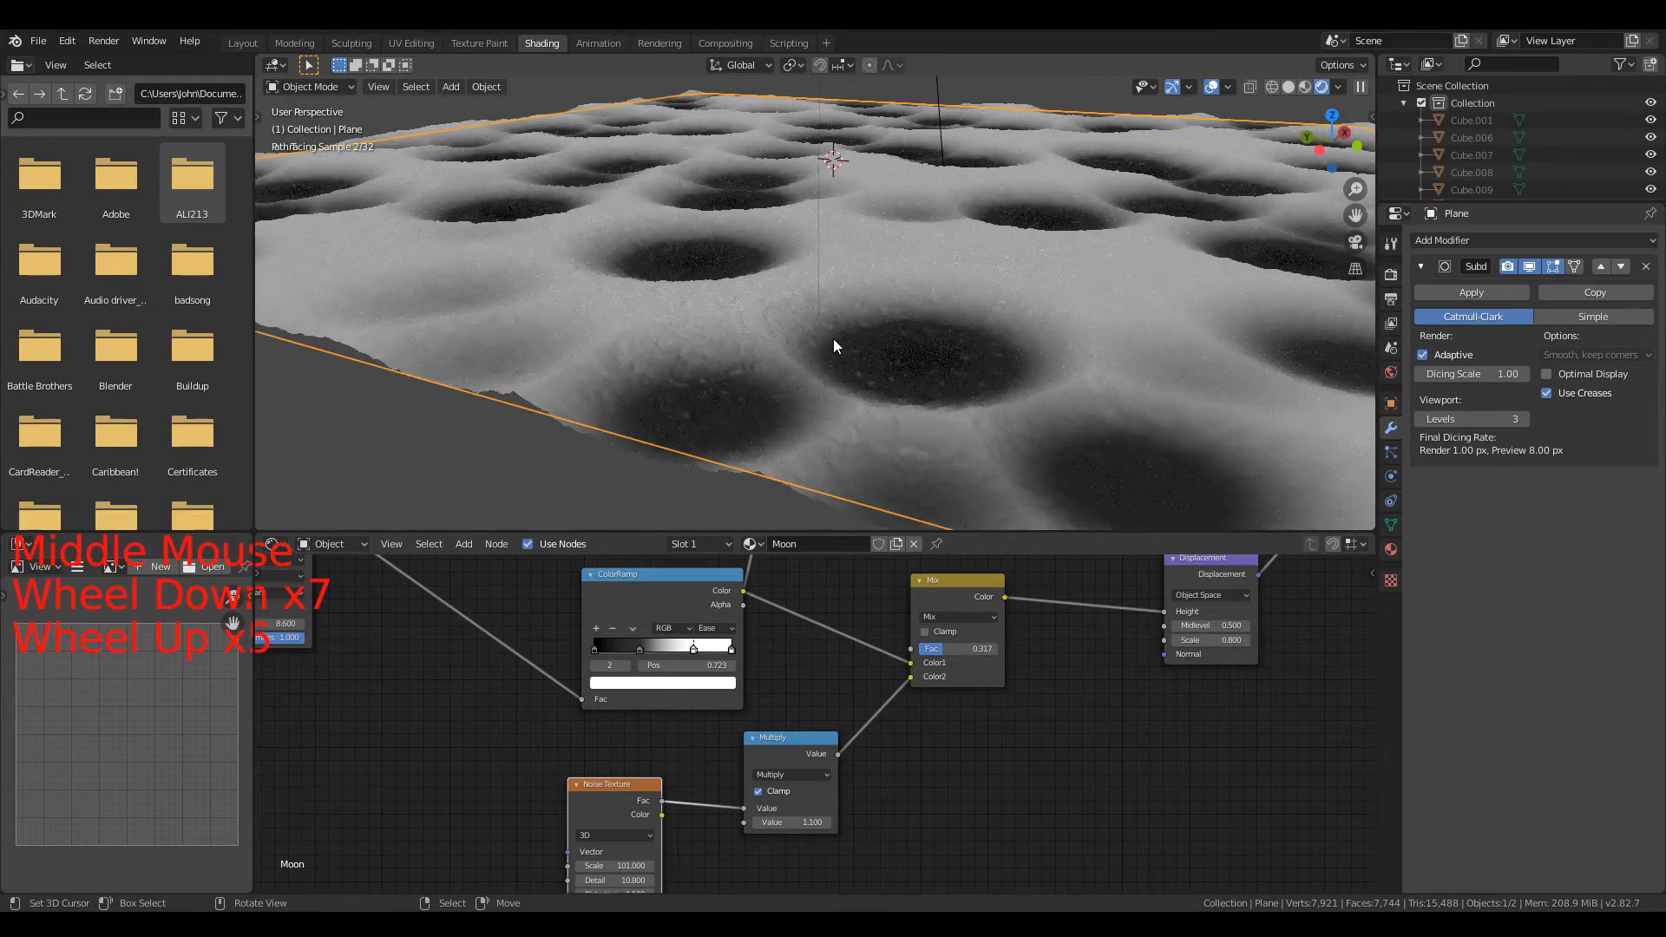
{"action": "scroll", "coordinate": [803, 599], "scroll_direction": "down", "scroll_amount": 9}
{"action": "middle_click_drag", "start_coordinate": [824, 611], "coordinate": [915, 778]}
{"action": "scroll", "coordinate": [812, 666], "scroll_direction": "down", "scroll_amount": 1}
{"action": "middle_click_drag", "start_coordinate": [815, 648], "coordinate": [937, 821]}
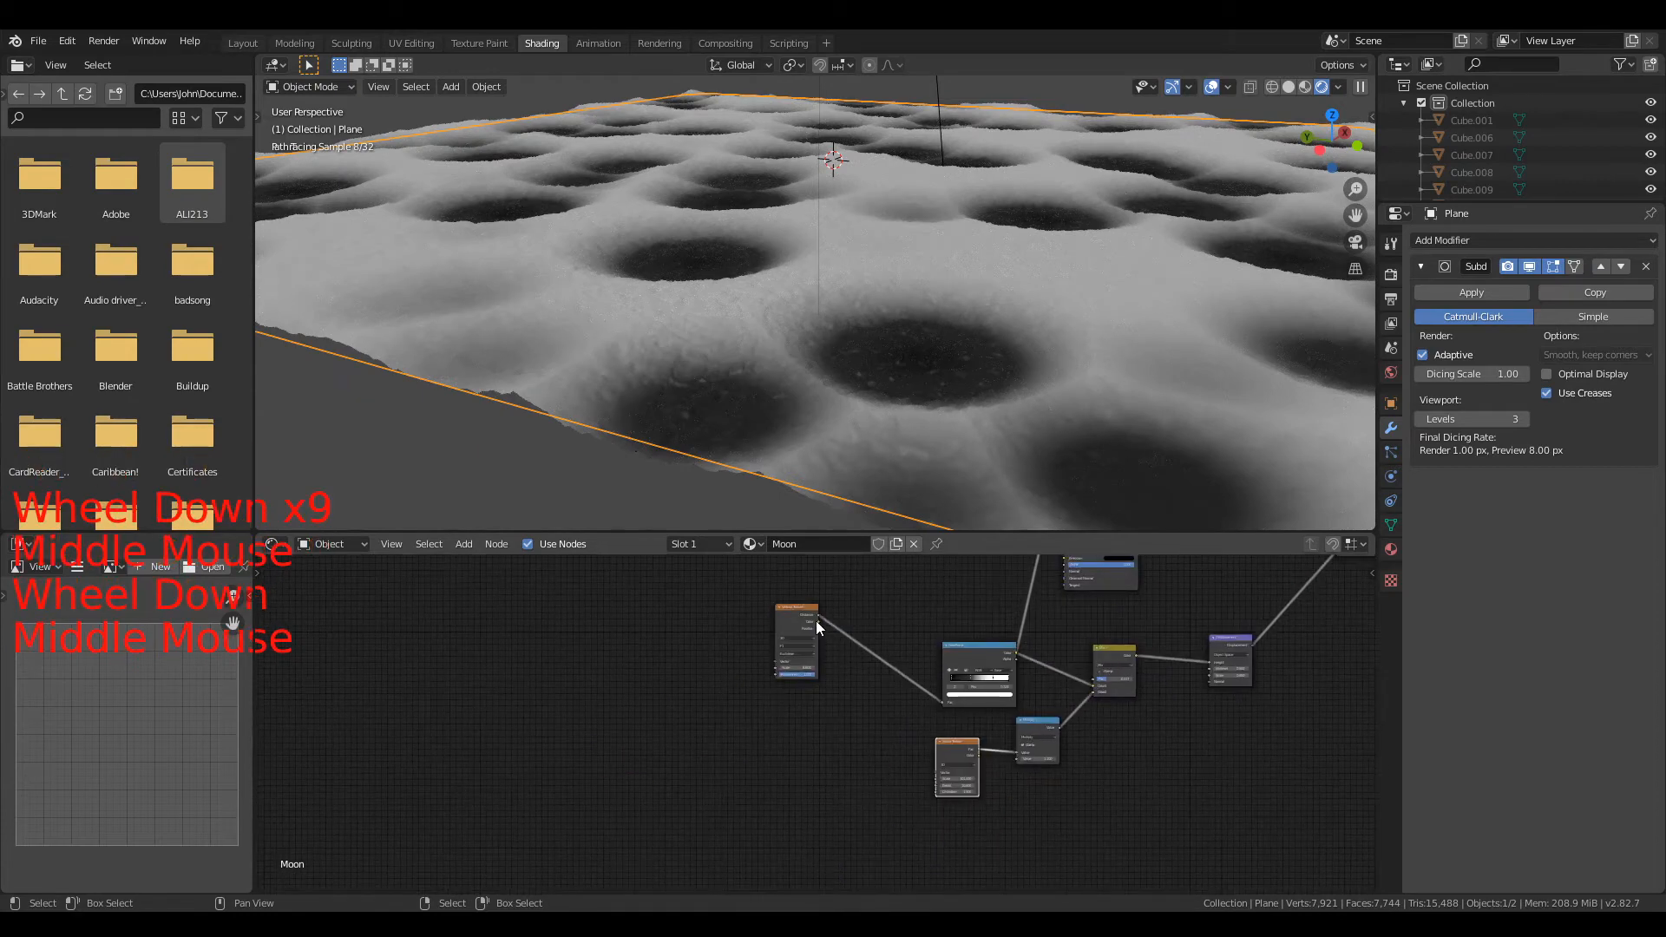
{"action": "left_click_drag", "start_coordinate": [797, 610], "coordinate": [856, 683]}
{"action": "middle_click_drag", "start_coordinate": [832, 637], "coordinate": [522, 764]}
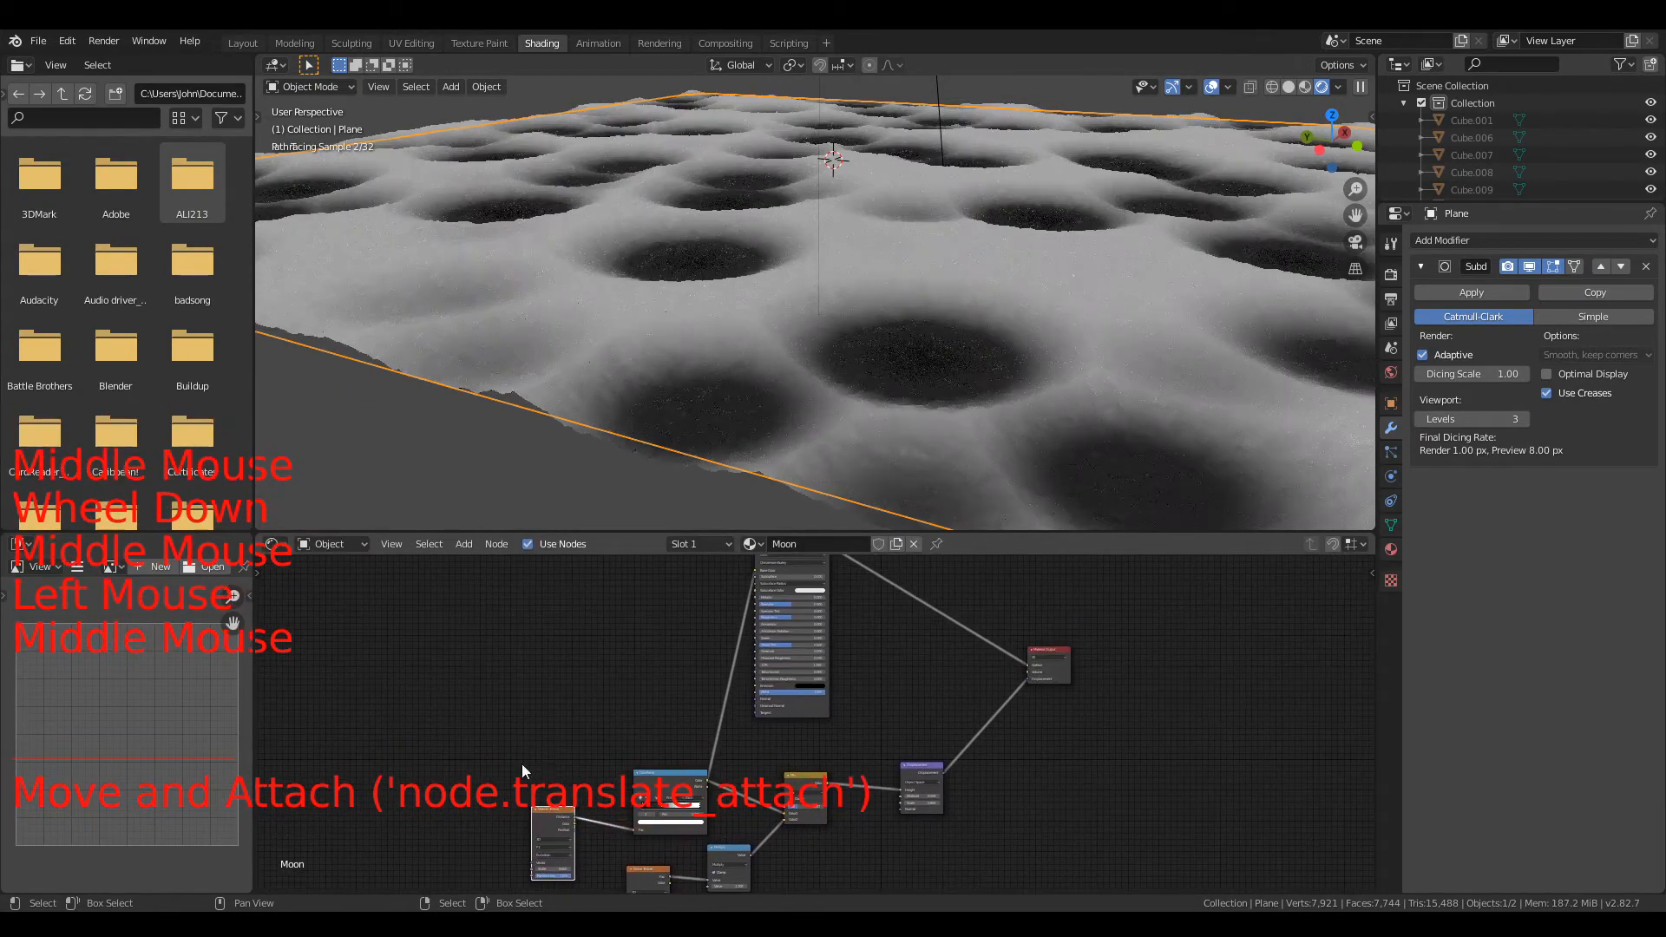
{"action": "left_click_drag", "start_coordinate": [794, 712], "coordinate": [892, 725]}
{"action": "middle_click_drag", "start_coordinate": [892, 724], "coordinate": [945, 619]}
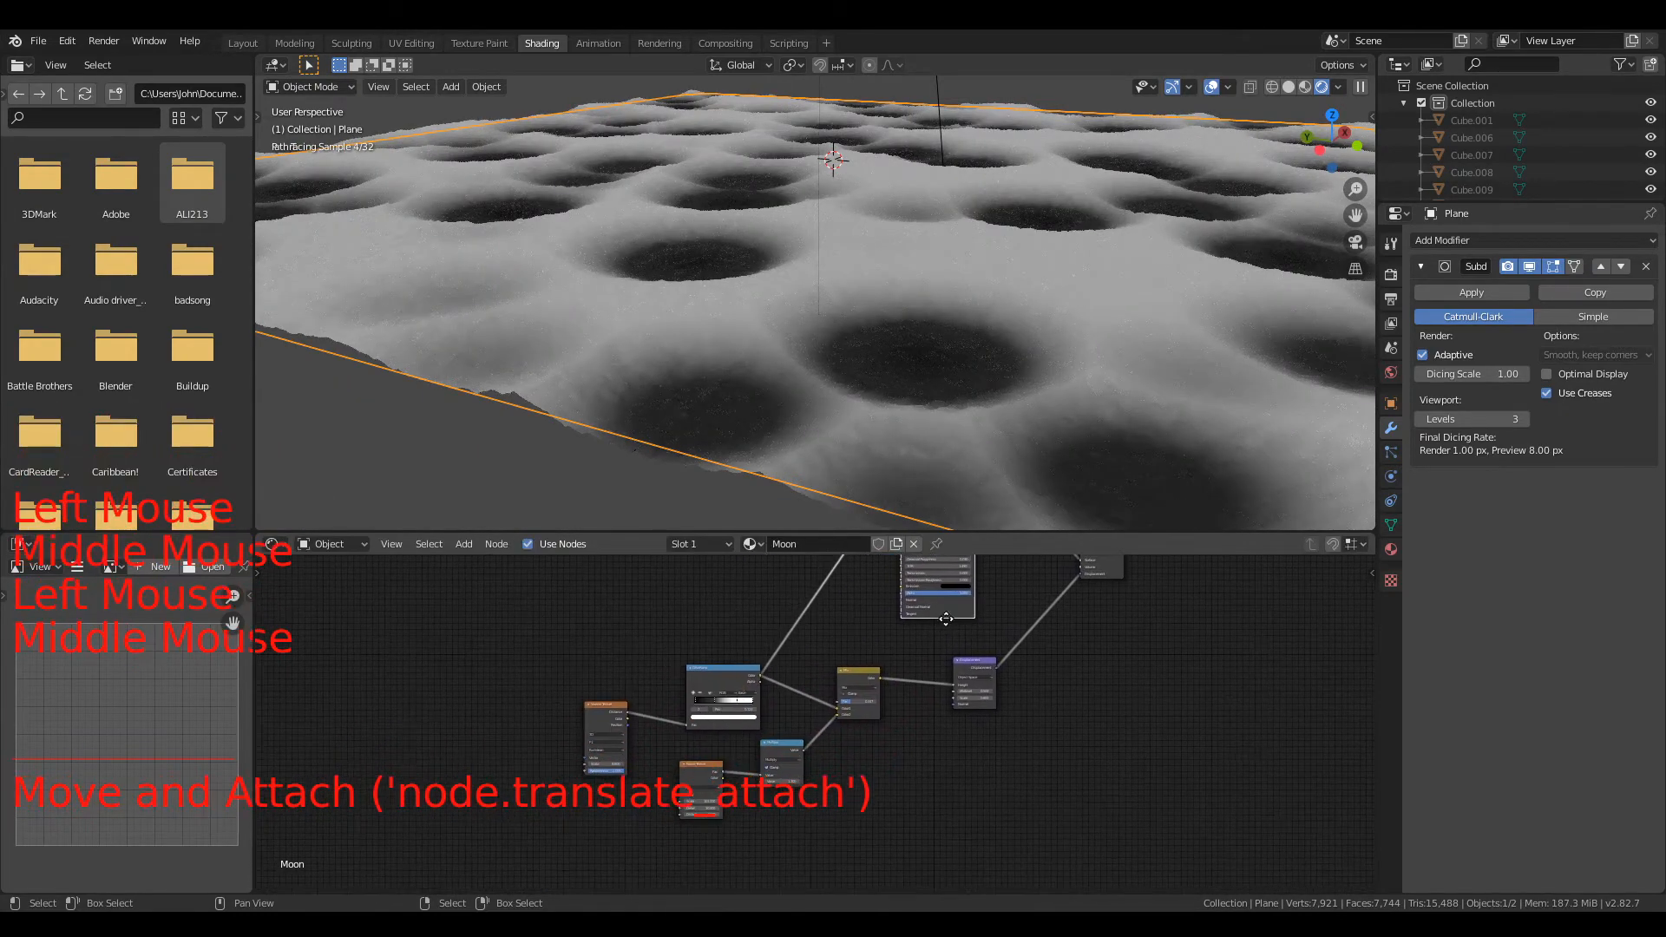
Step: Select the texture, ColorRamp, Multiply, Mix and Displacement nodes and try the Modify Labels command on them
{"action": "left_click_drag", "start_coordinate": [538, 645], "coordinate": [1055, 856]}
{"action": "key", "text": "space"}
{"action": "type", "text": "lab"}
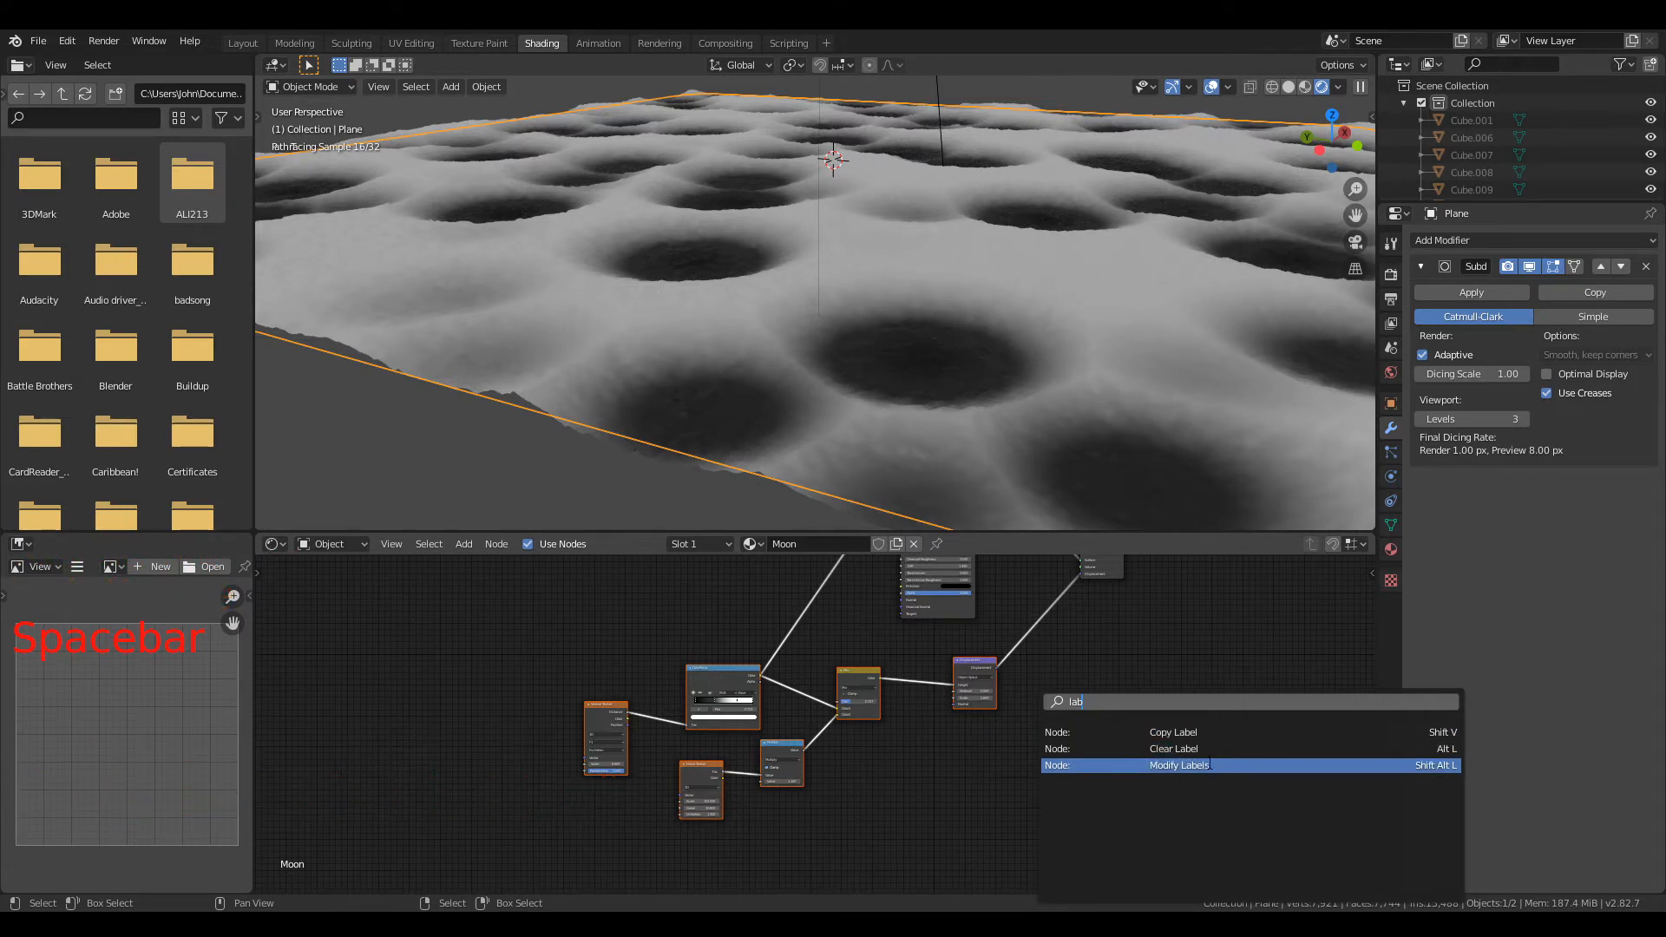
{"action": "left_click", "coordinate": [1210, 766]}
{"action": "key", "text": "ctrl"}
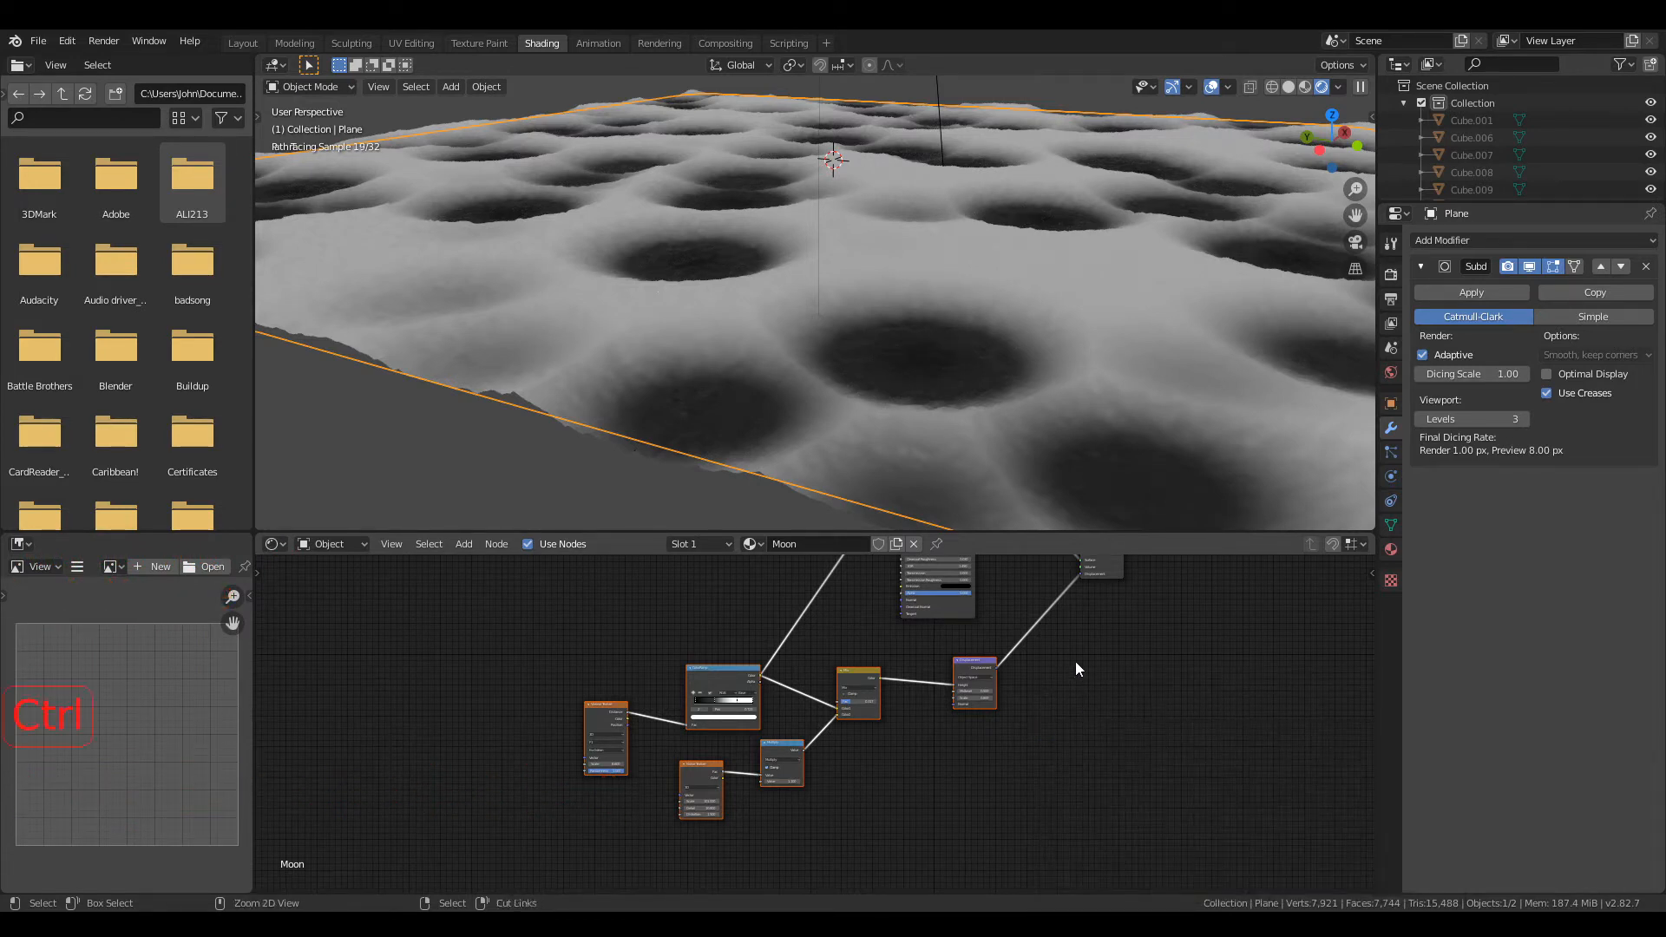
{"action": "key", "text": "l"}
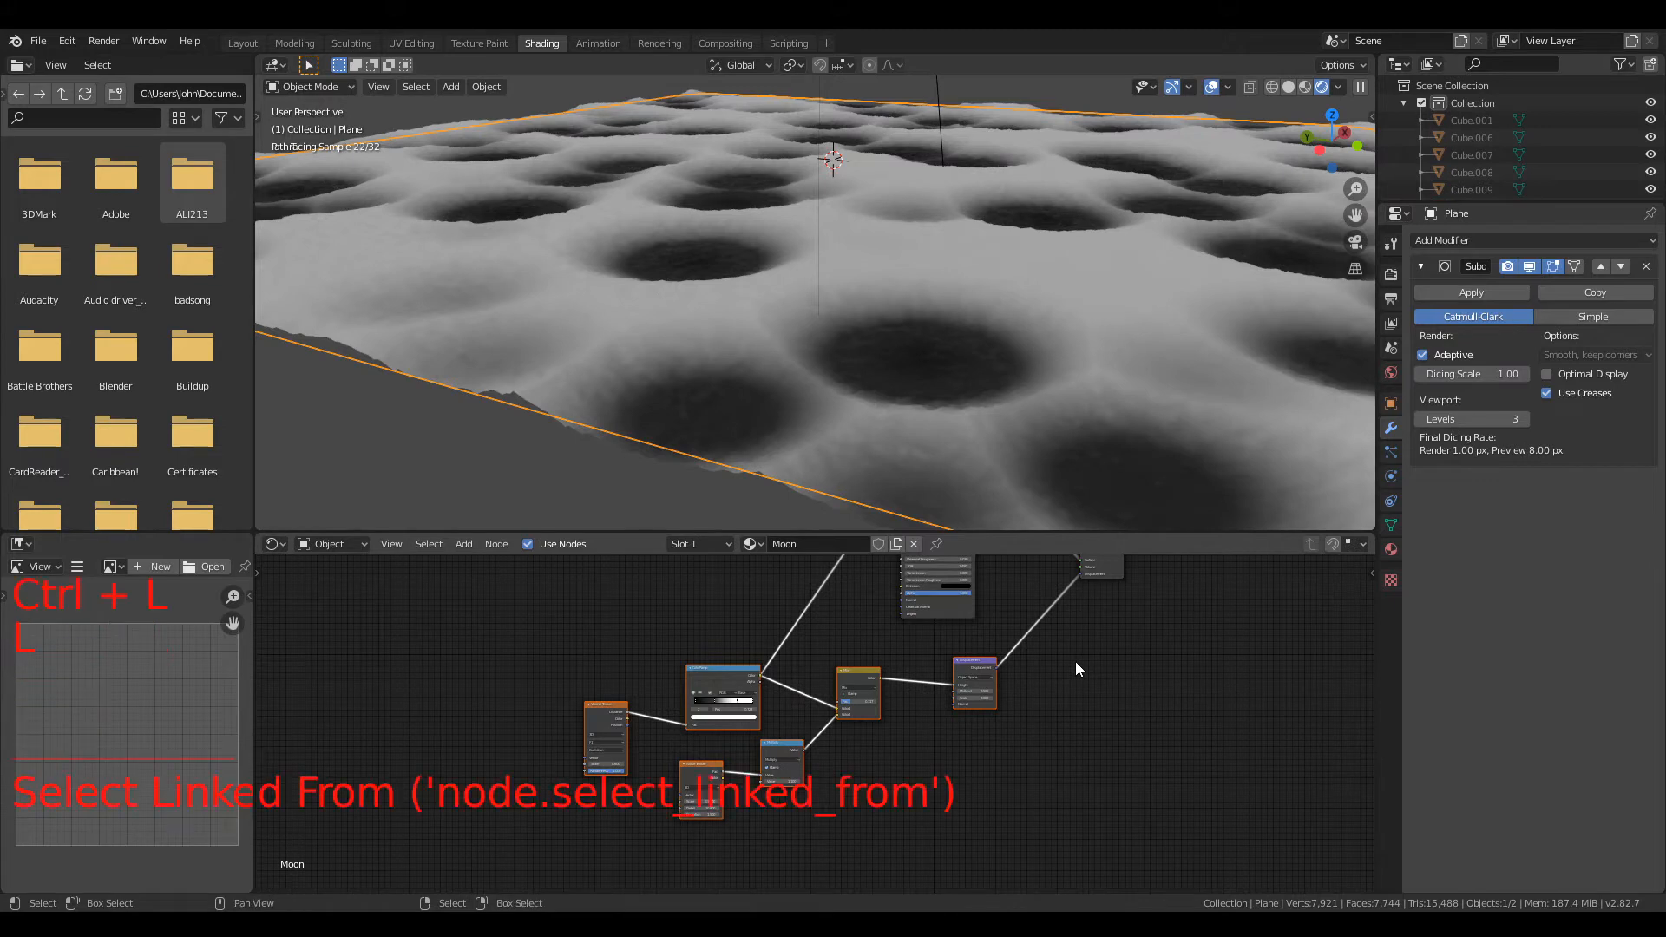
Step: Move the selected texture and displacement nodes down, farther away from the Principled BSDF and Material Output
{"action": "scroll", "coordinate": [1075, 669], "scroll_direction": "up", "scroll_amount": 2}
{"action": "scroll", "coordinate": [1075, 669], "scroll_direction": "down", "scroll_amount": 3}
{"action": "middle_click_drag", "start_coordinate": [1075, 669], "coordinate": [1074, 761]}
{"action": "key", "text": "g"}
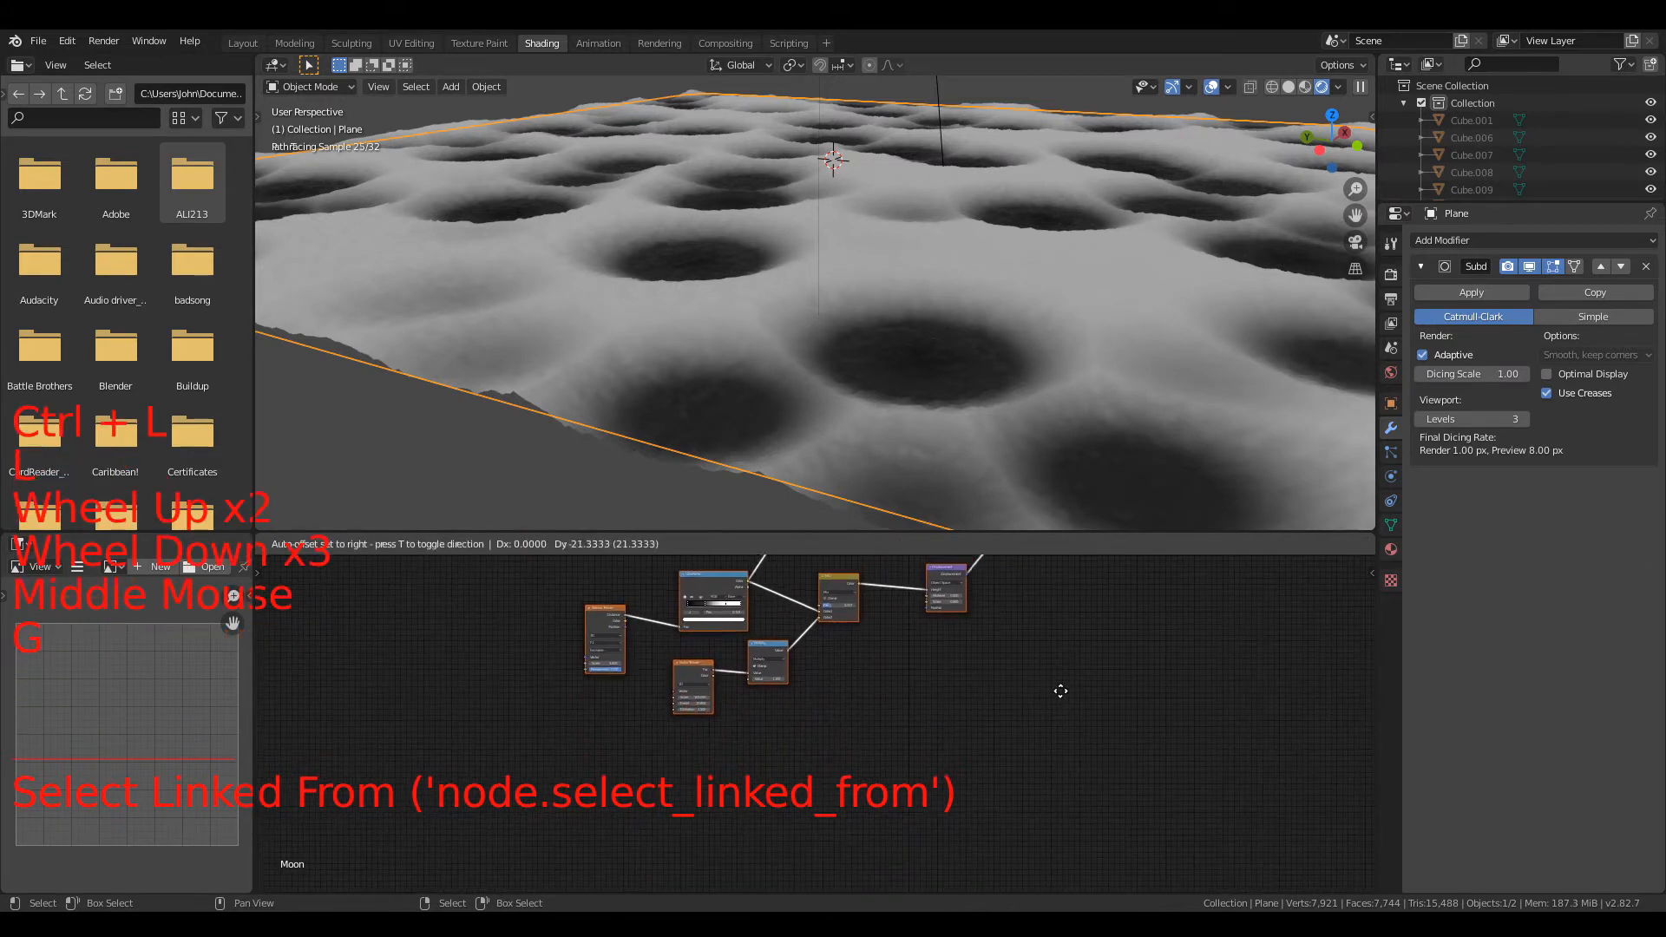
{"action": "left_click", "coordinate": [1105, 756]}
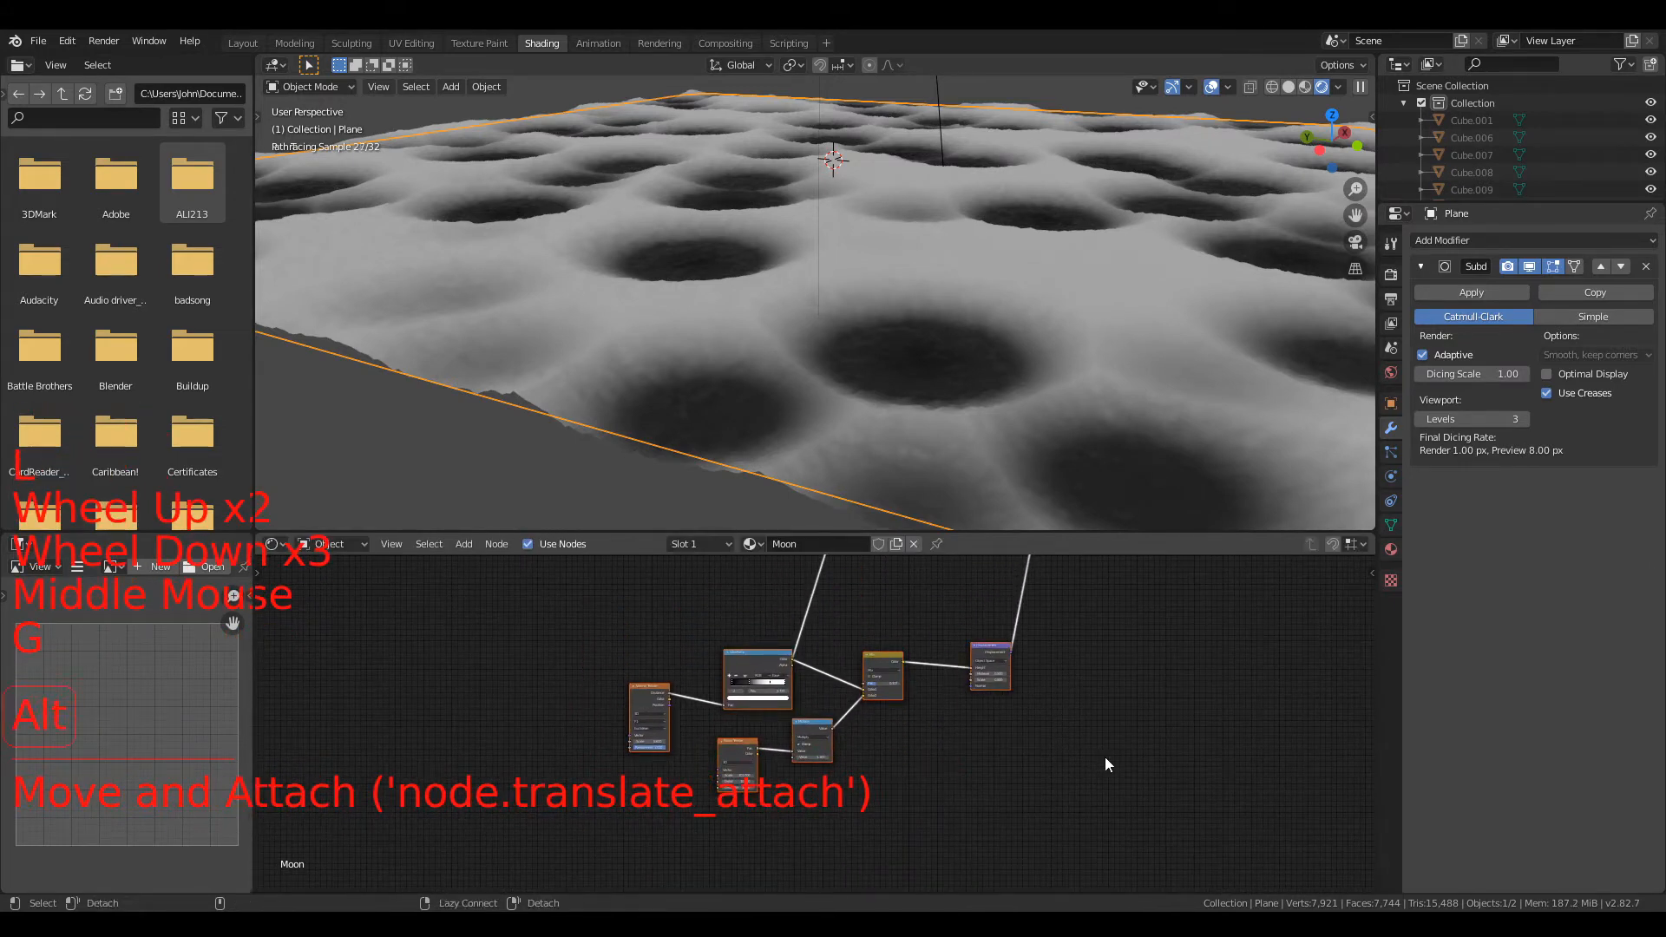
{"action": "key", "text": "alt+l"}
{"action": "scroll", "coordinate": [1053, 668], "scroll_direction": "up", "scroll_amount": 3}
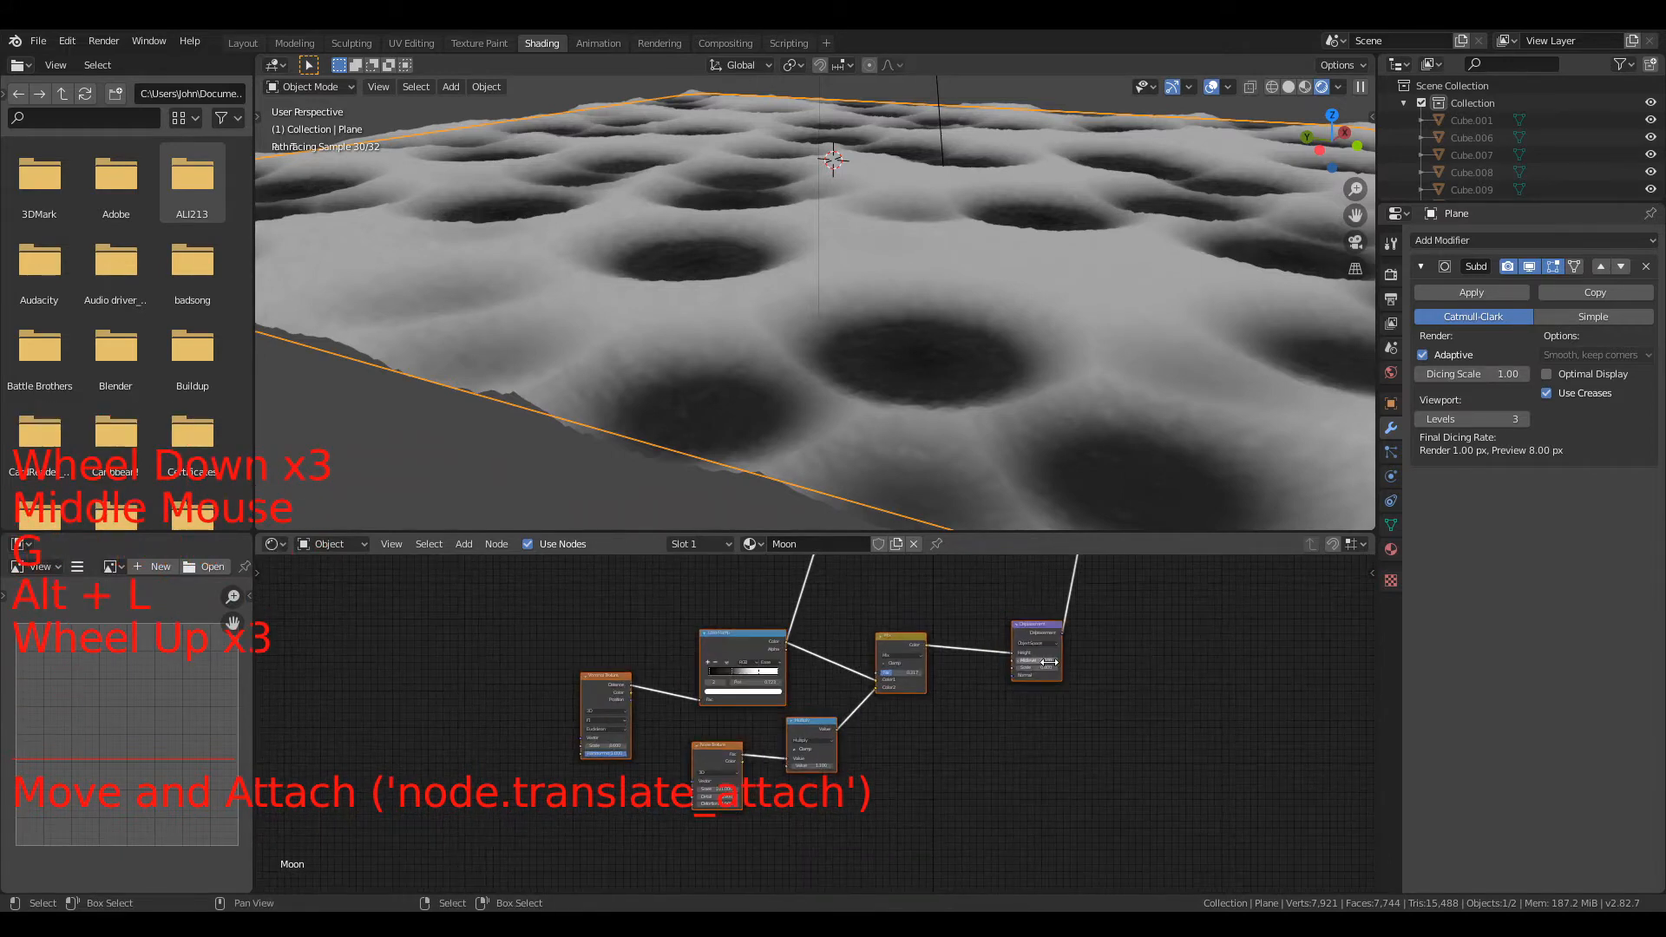
{"action": "key", "text": "shift+l"}
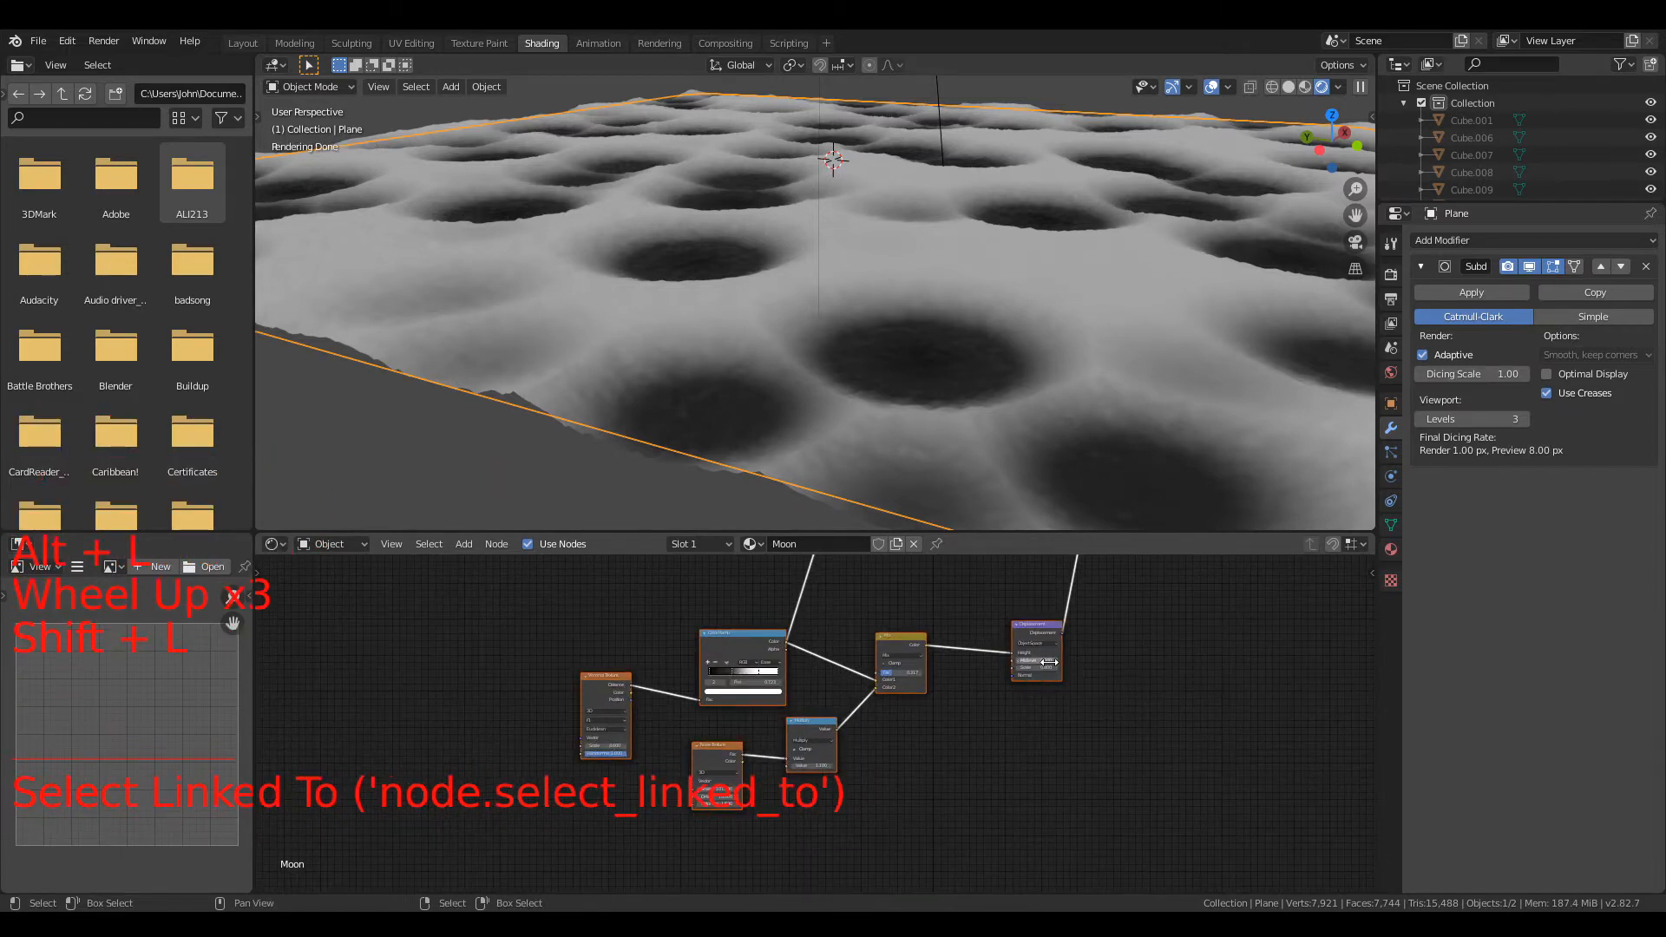
{"action": "key", "text": "l"}
{"action": "scroll", "coordinate": [1140, 729], "scroll_direction": "down", "scroll_amount": 3}
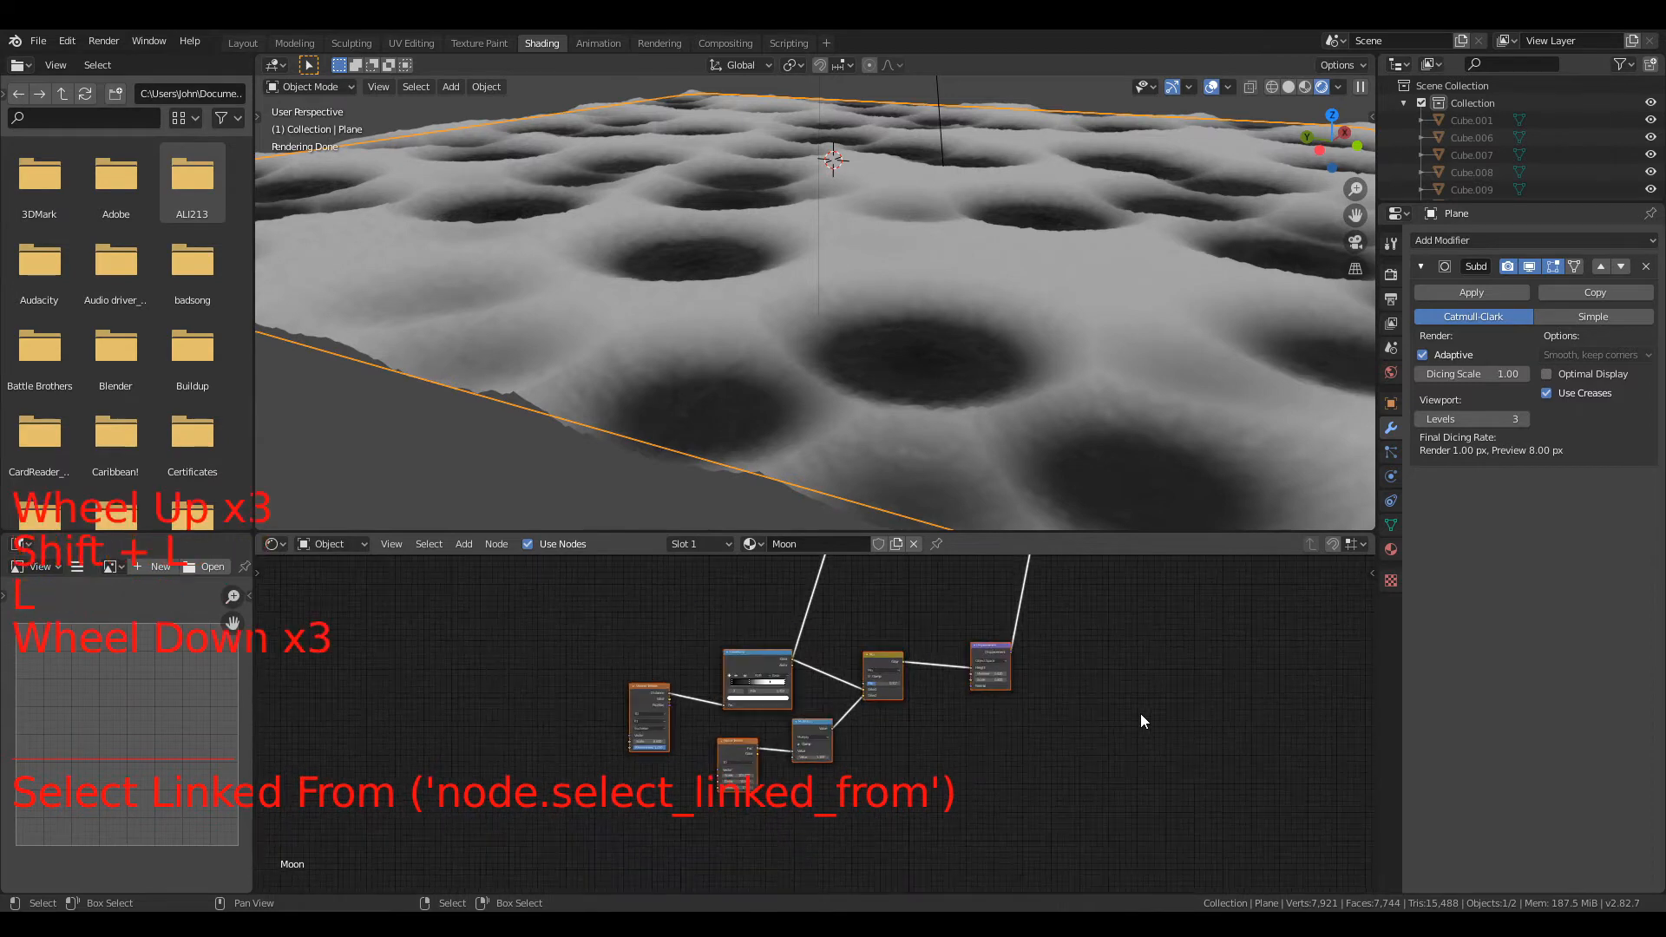
{"action": "left_click", "coordinate": [927, 613]}
{"action": "middle_click_drag", "start_coordinate": [927, 611], "coordinate": [934, 879]}
{"action": "scroll", "coordinate": [794, 758], "scroll_direction": "up", "scroll_amount": 4}
{"action": "middle_click_drag", "start_coordinate": [794, 758], "coordinate": [1093, 628]}
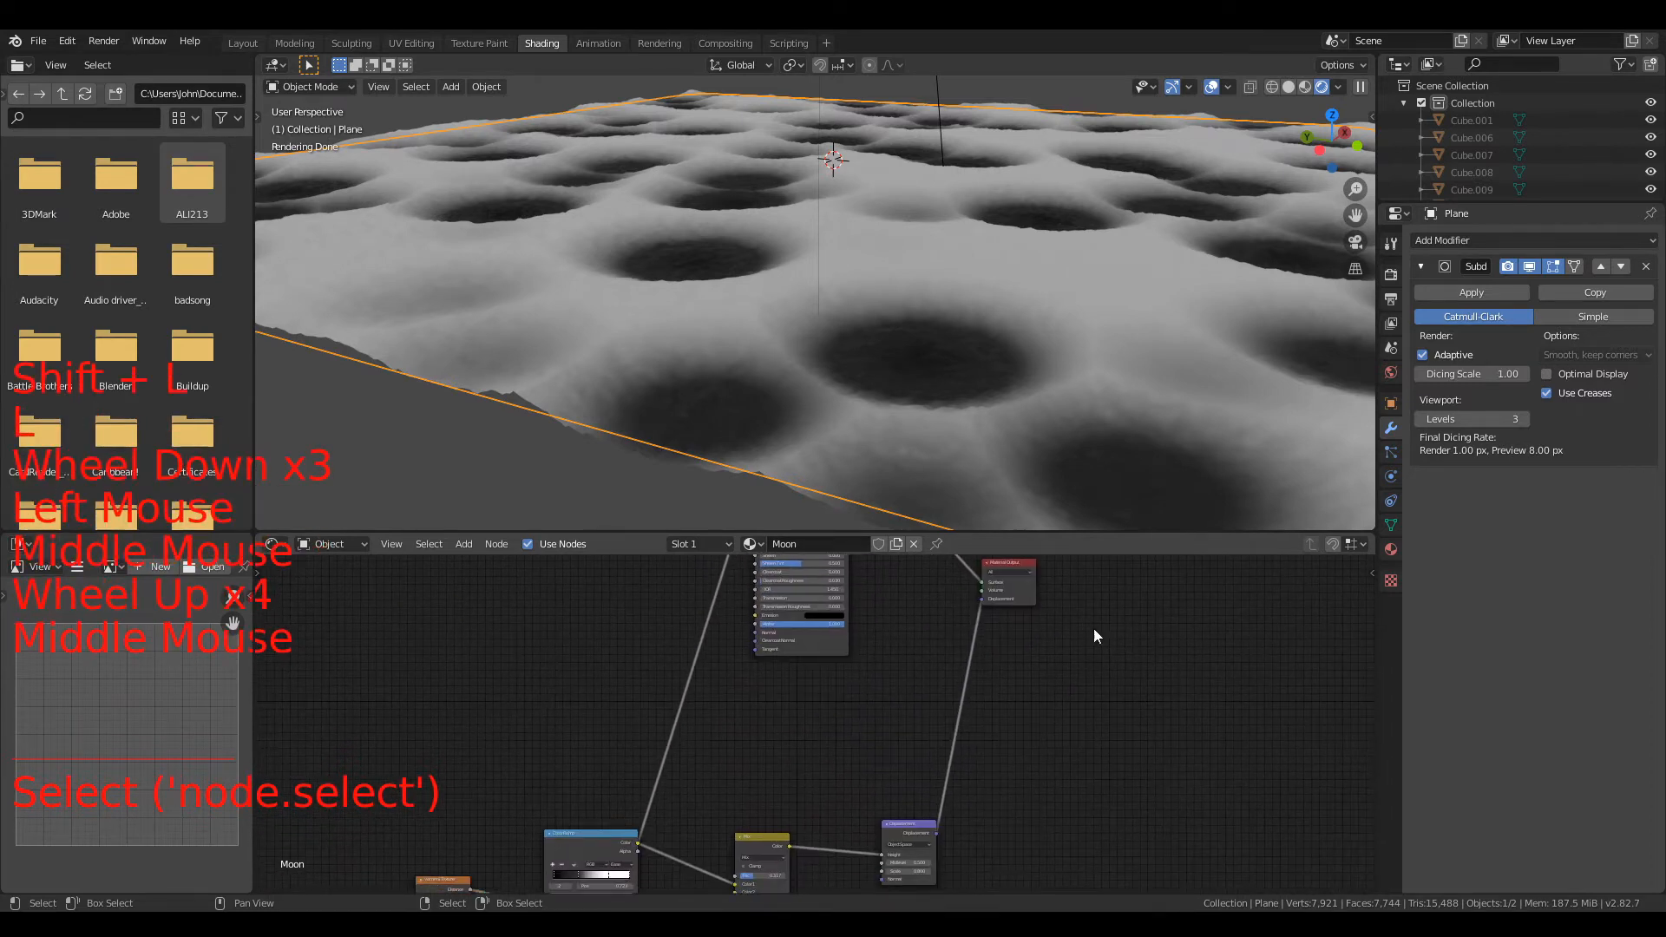
Step: Spread out the Moon material's node graph by moving the Material Output, Principled BSDF, Noise Texture, Multiply and Mix nodes
{"action": "left_click_drag", "start_coordinate": [1015, 600], "coordinate": [1113, 732]}
{"action": "left_click_drag", "start_coordinate": [818, 648], "coordinate": [915, 774]}
{"action": "middle_click_drag", "start_coordinate": [915, 774], "coordinate": [985, 577]}
{"action": "scroll", "coordinate": [892, 706], "scroll_direction": "up", "scroll_amount": 2}
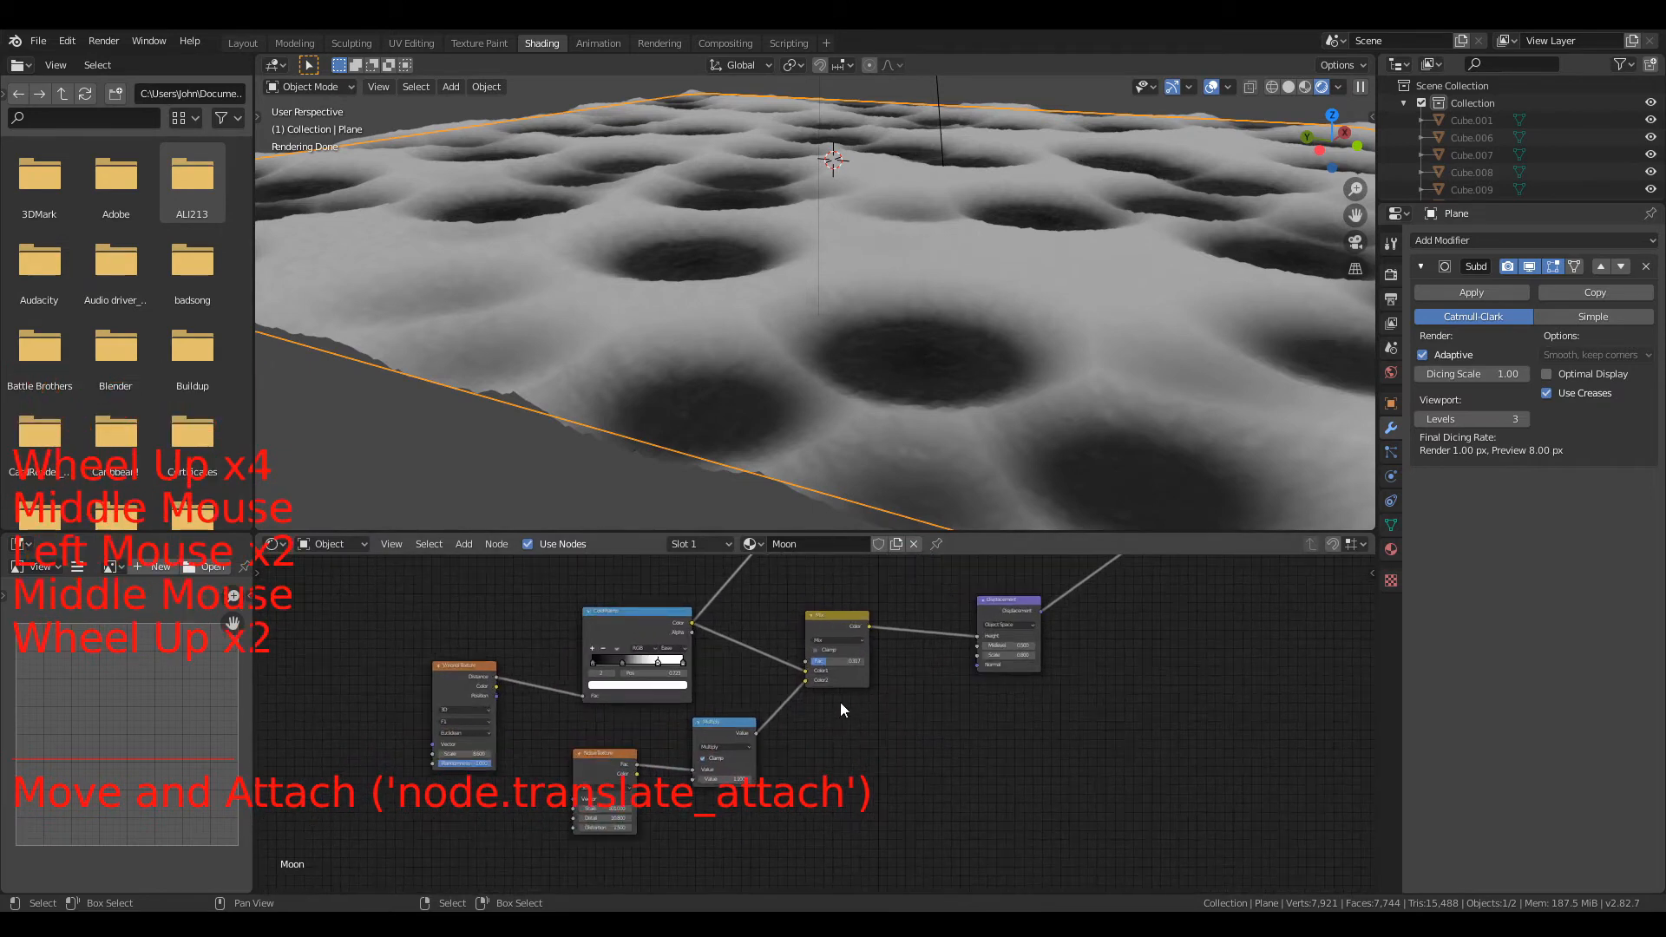
{"action": "left_click_drag", "start_coordinate": [592, 774], "coordinate": [445, 820]}
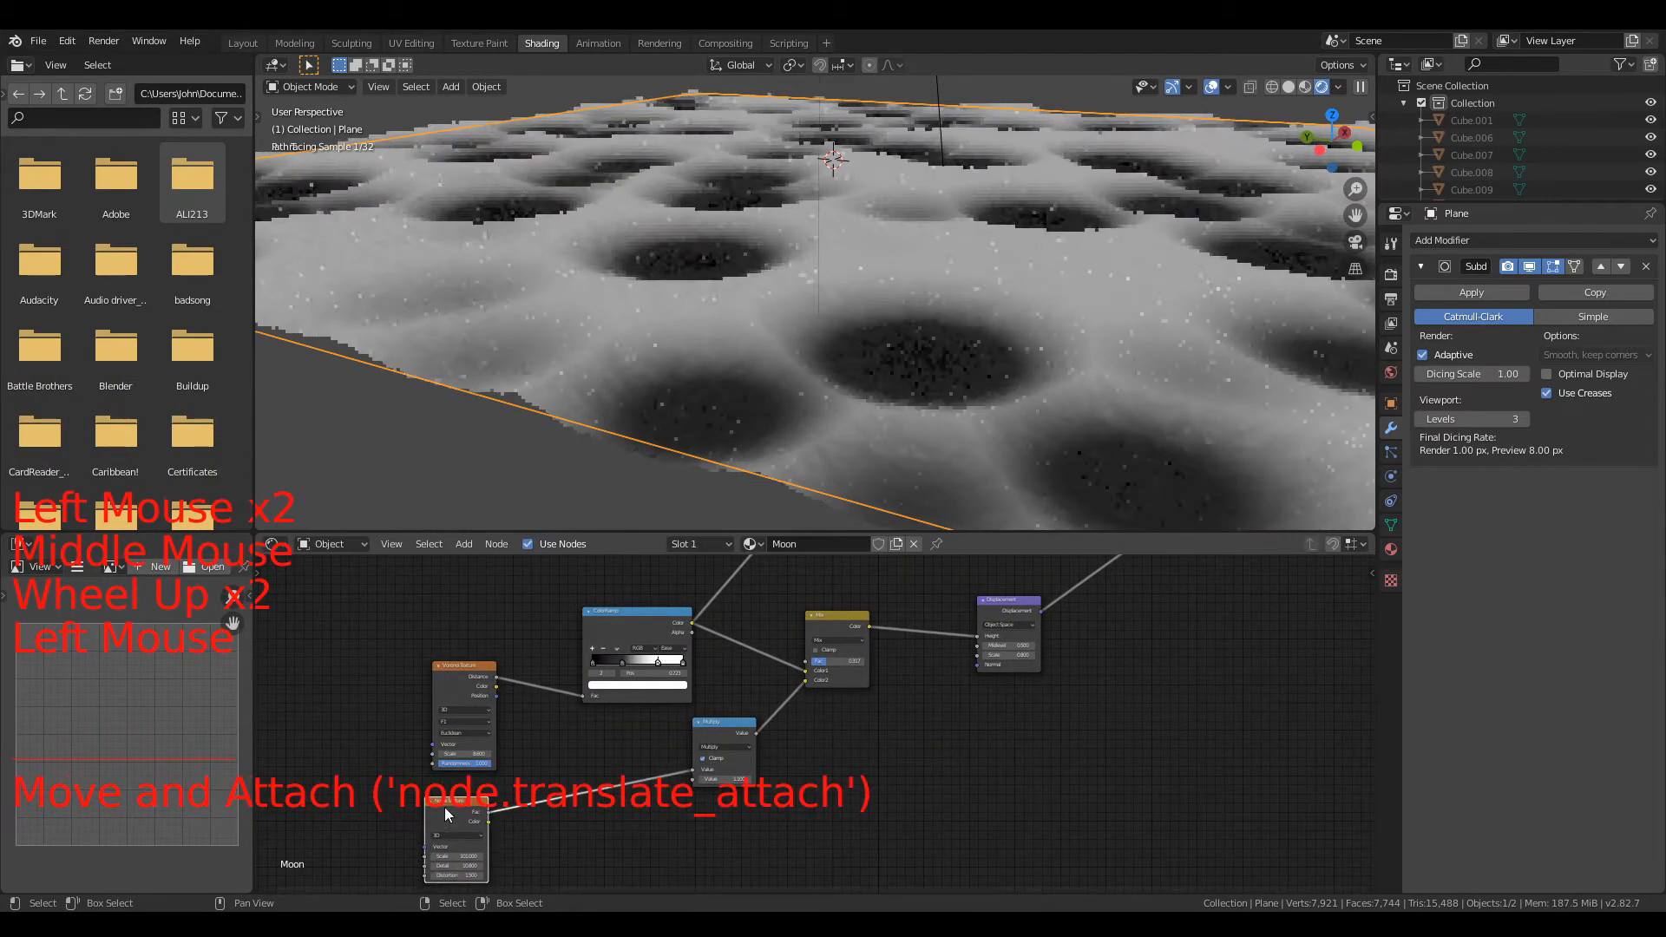
{"action": "left_click_drag", "start_coordinate": [743, 731], "coordinate": [680, 749]}
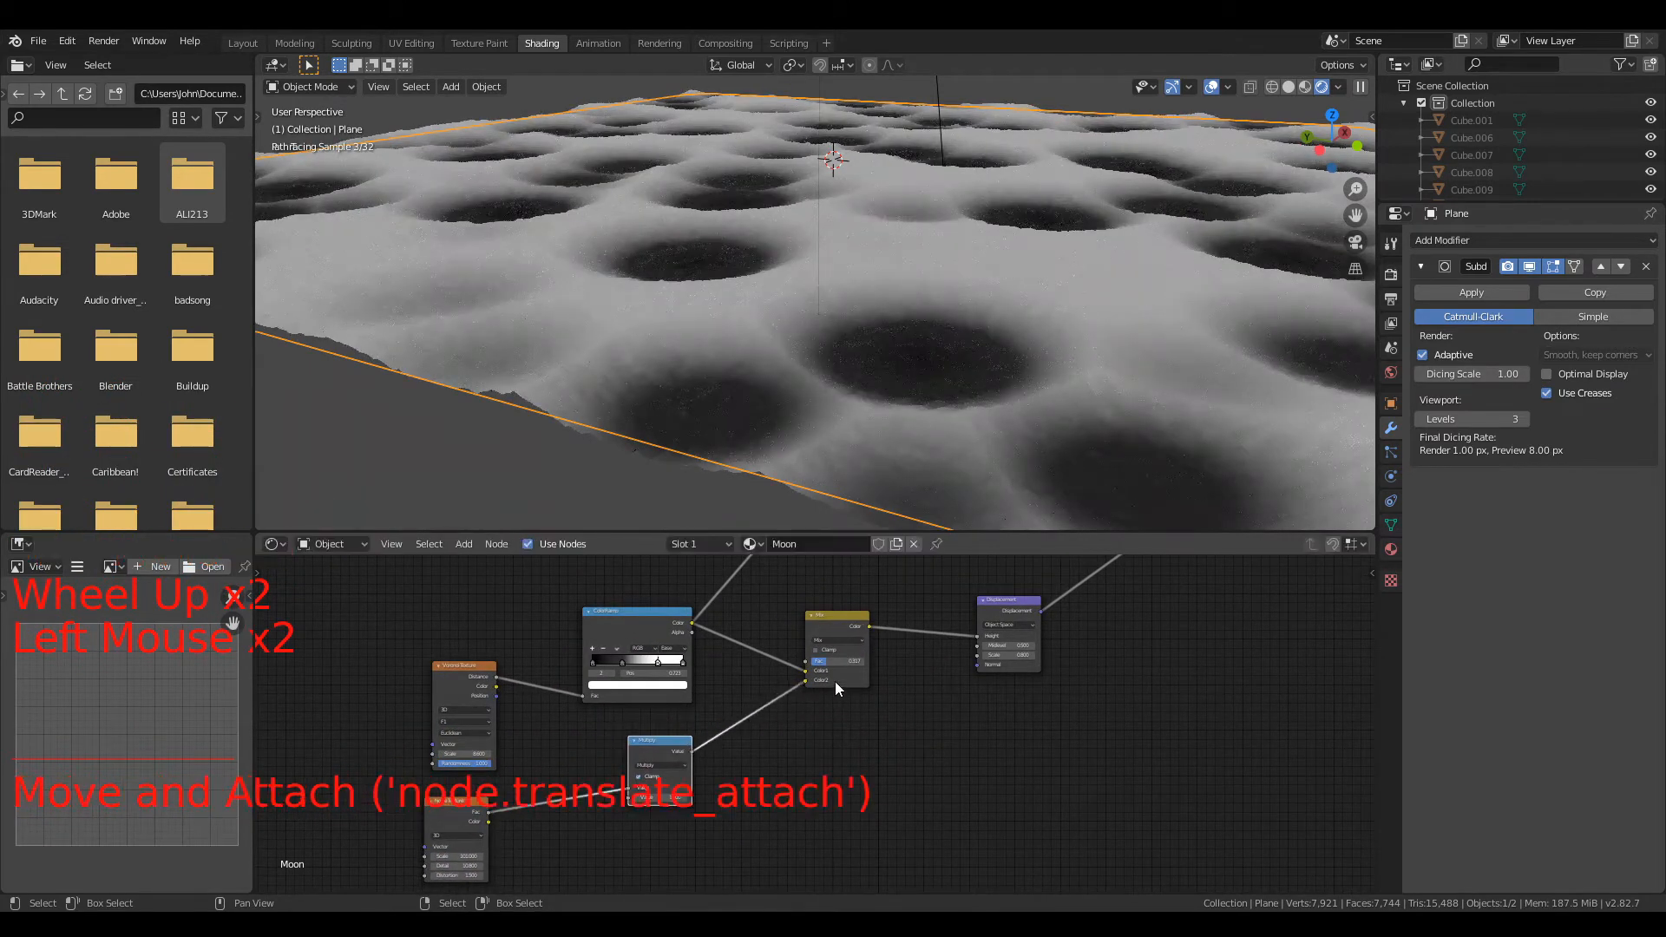
{"action": "left_click_drag", "start_coordinate": [833, 680], "coordinate": [757, 688]}
Step: Reposition the Principled BSDF above the displacement nodes and move the Material Output farther from it
{"action": "scroll", "coordinate": [757, 688], "scroll_direction": "up", "scroll_amount": 4}
{"action": "middle_click_drag", "start_coordinate": [594, 593], "coordinate": [701, 844]}
{"action": "scroll", "coordinate": [702, 844], "scroll_direction": "down", "scroll_amount": 10}
{"action": "left_click_drag", "start_coordinate": [576, 596], "coordinate": [899, 865]}
{"action": "scroll", "coordinate": [972, 721], "scroll_direction": "up", "scroll_amount": 4}
{"action": "left_click", "coordinate": [982, 699]}
{"action": "middle_click_drag", "start_coordinate": [962, 707], "coordinate": [664, 655]}
{"action": "left_click_drag", "start_coordinate": [750, 637], "coordinate": [747, 626]}
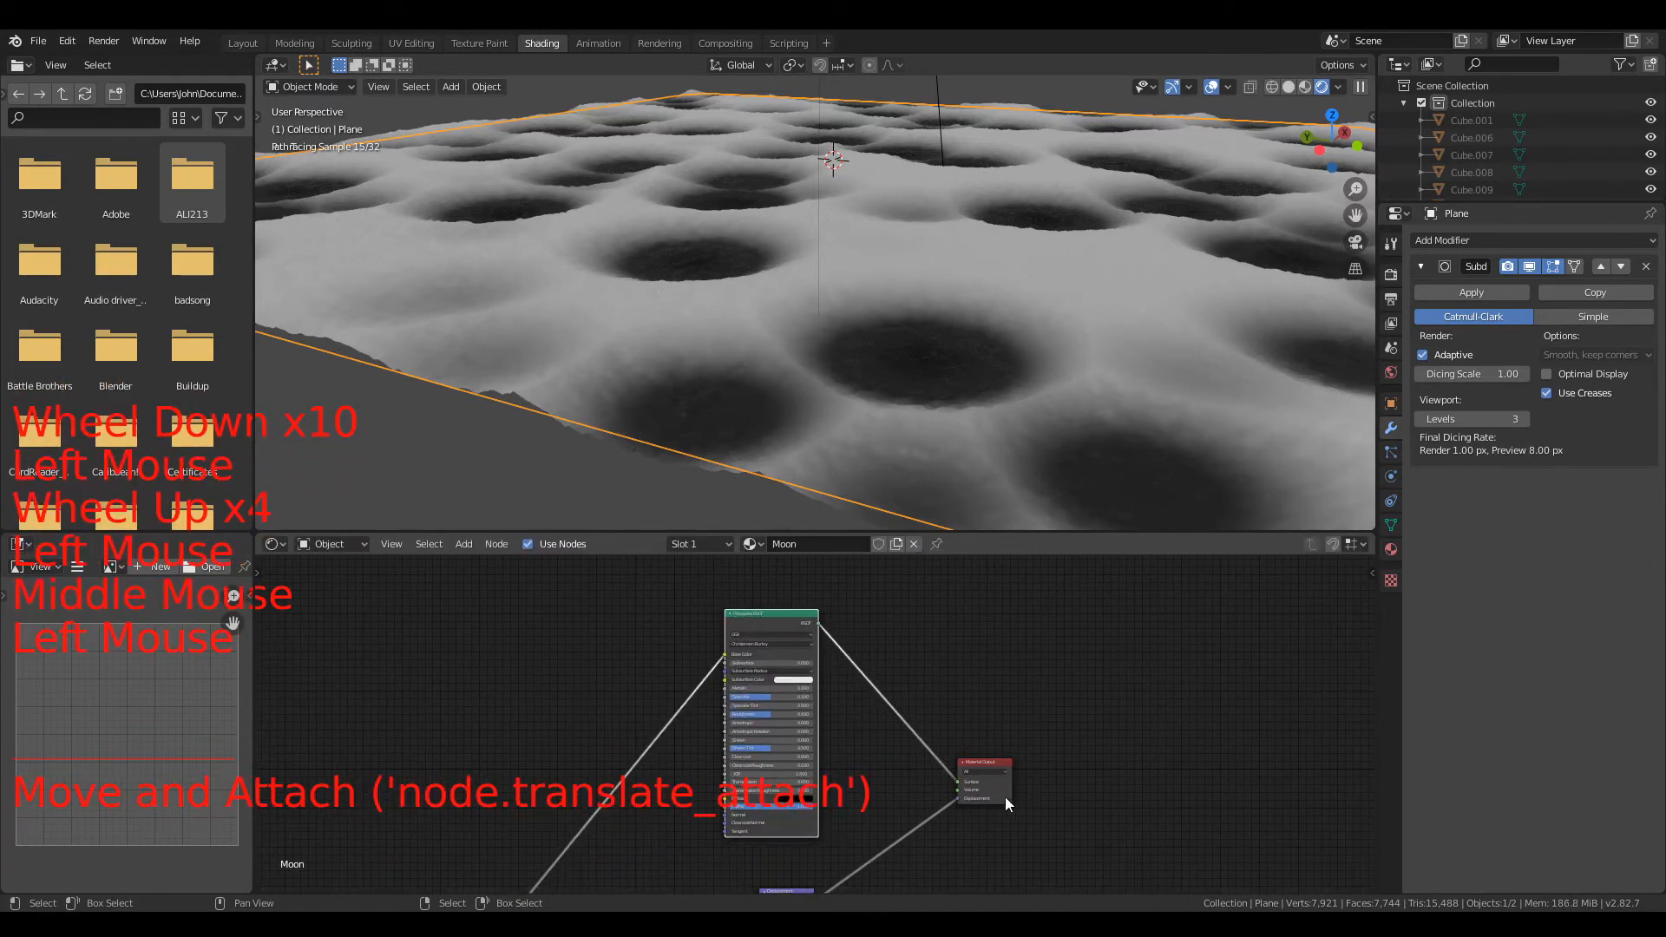
{"action": "left_click_drag", "start_coordinate": [998, 797], "coordinate": [1114, 817]}
Step: Add an Image Texture node in the empty space before the Principled BSDF
{"action": "middle_click_drag", "start_coordinate": [568, 691], "coordinate": [769, 657]}
{"action": "scroll", "coordinate": [769, 658], "scroll_direction": "up", "scroll_amount": 1}
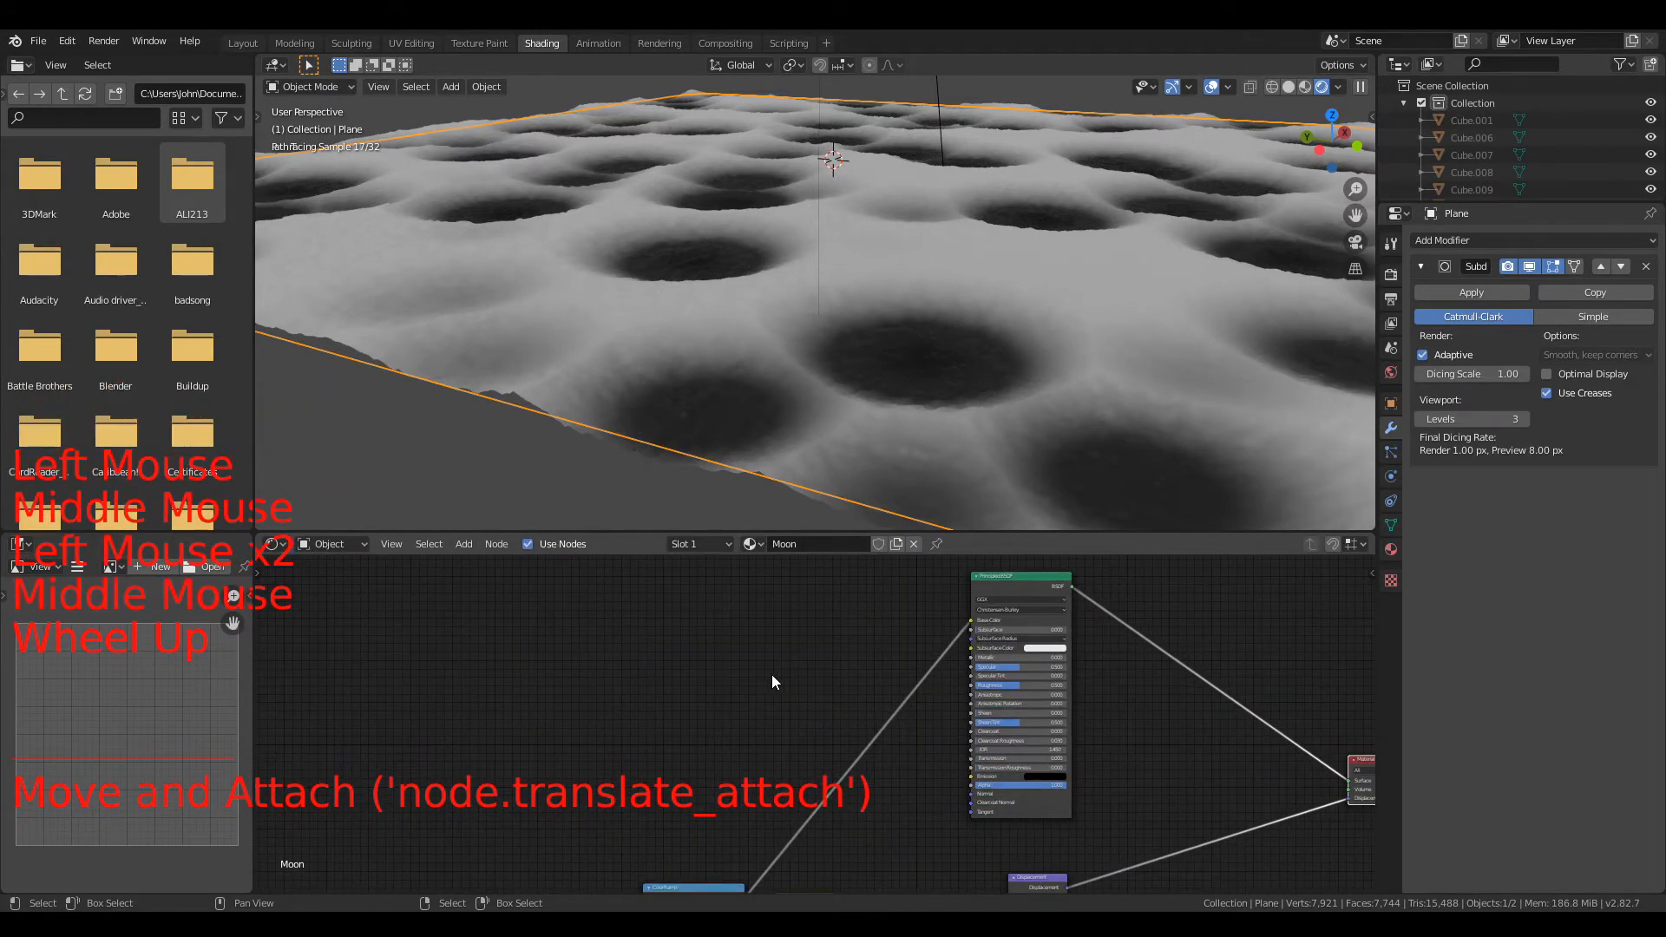
{"action": "key", "text": "shift"}
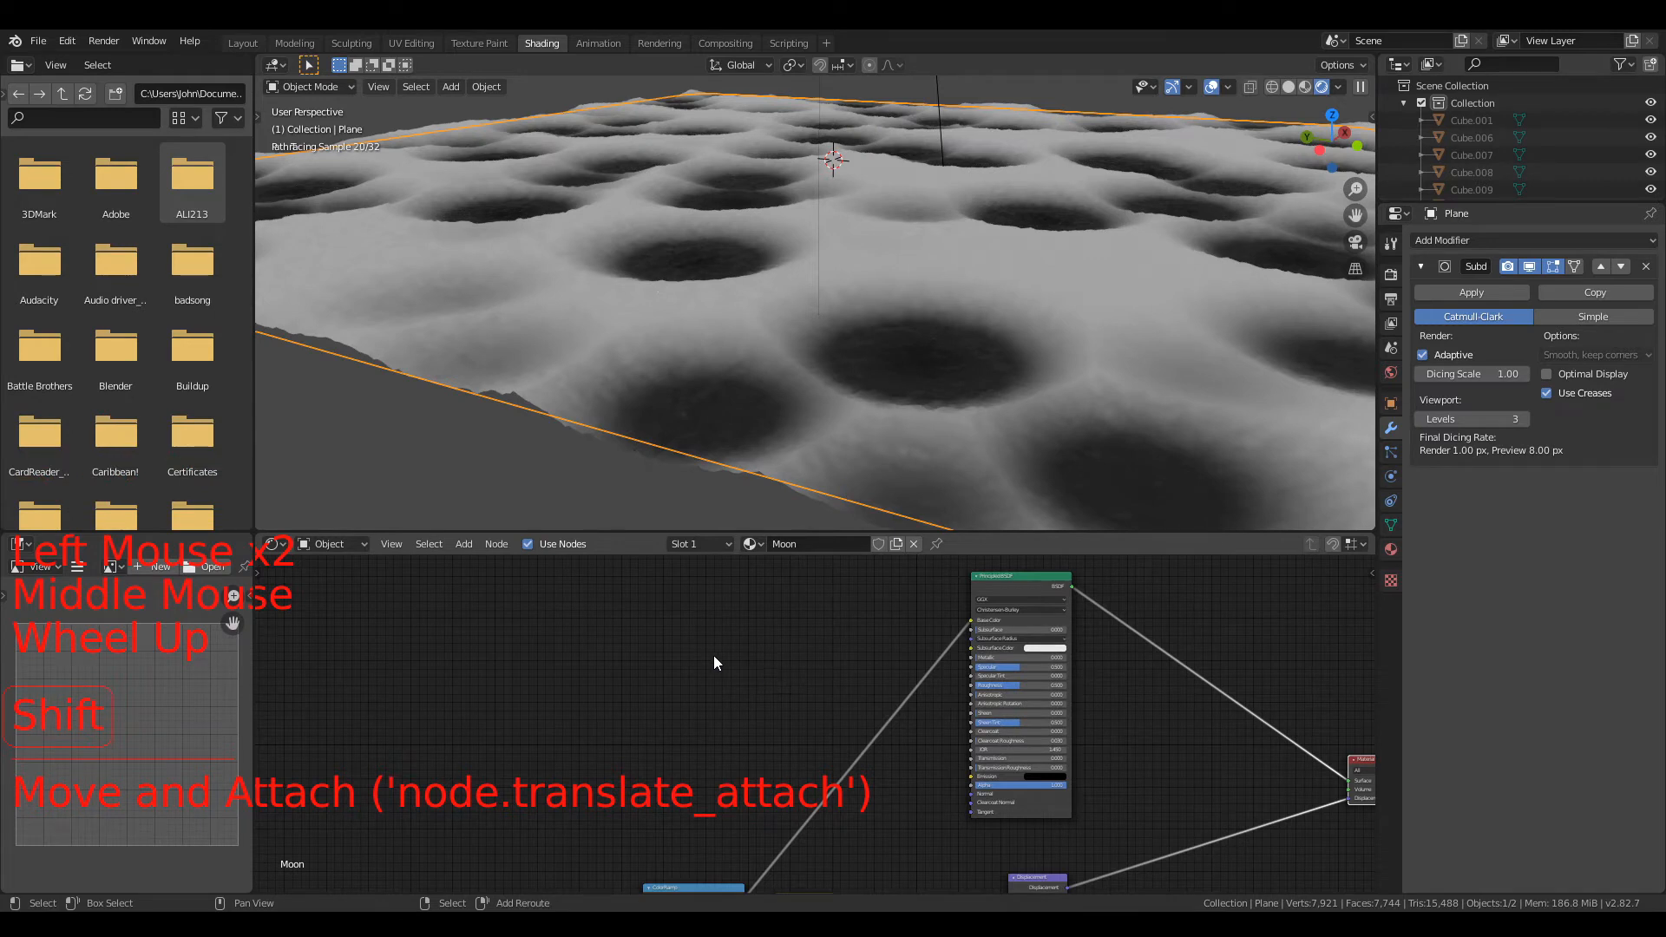
{"action": "key", "text": "shift+a"}
{"action": "mouse_move", "coordinate": [663, 731]}
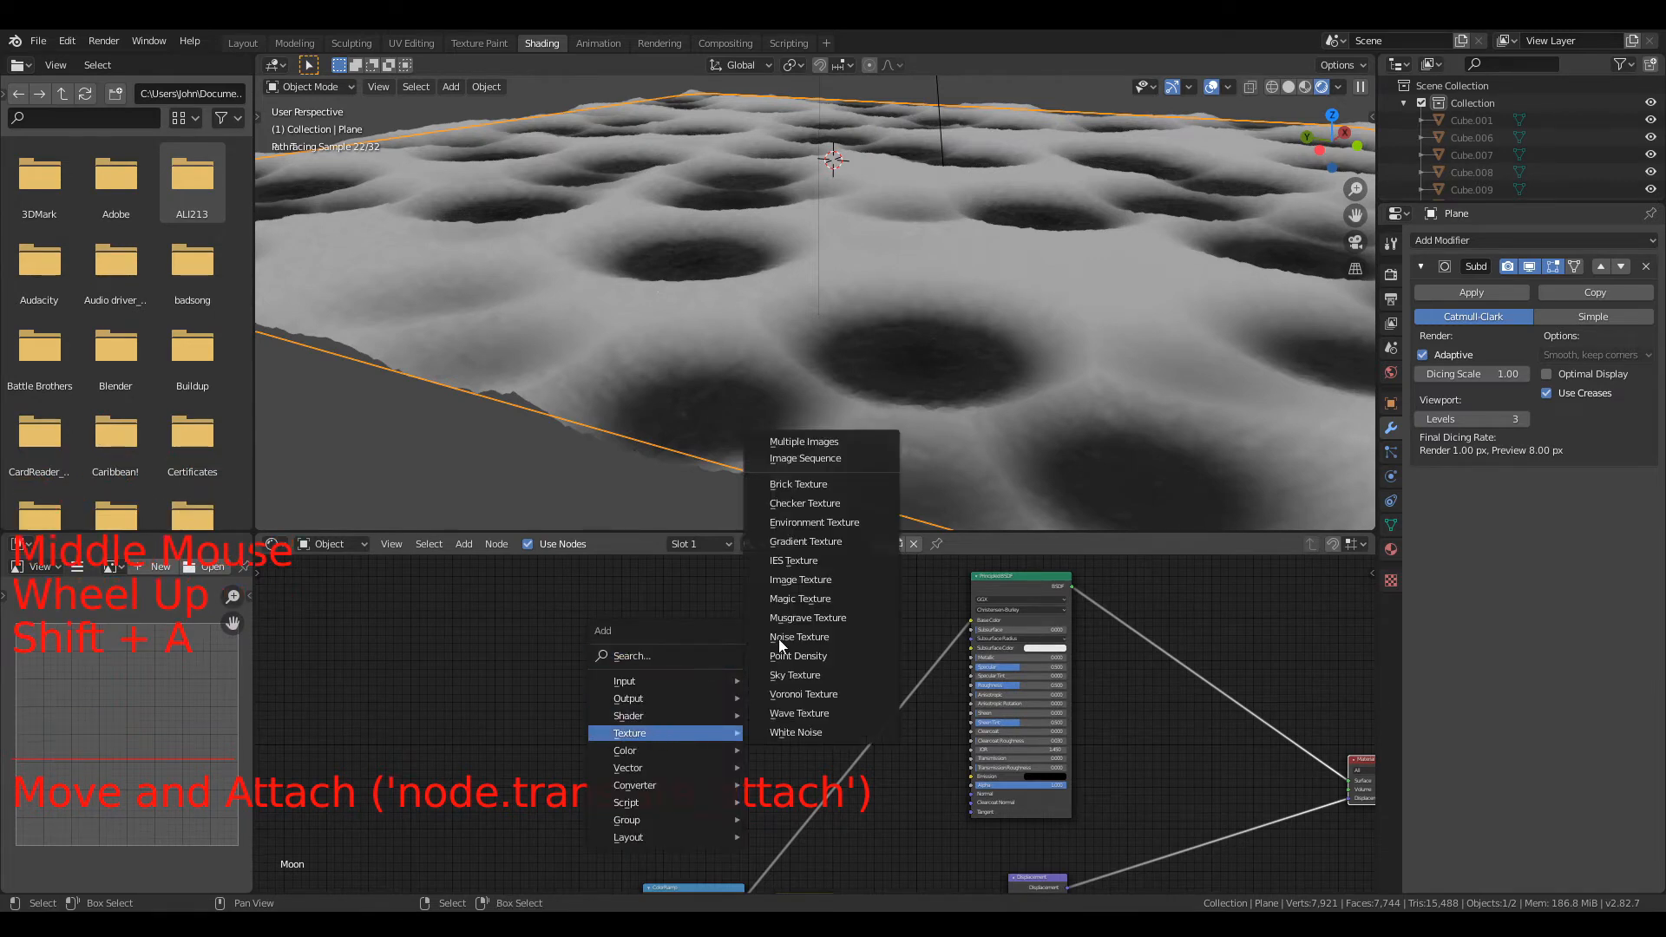
{"action": "left_click", "coordinate": [799, 579]}
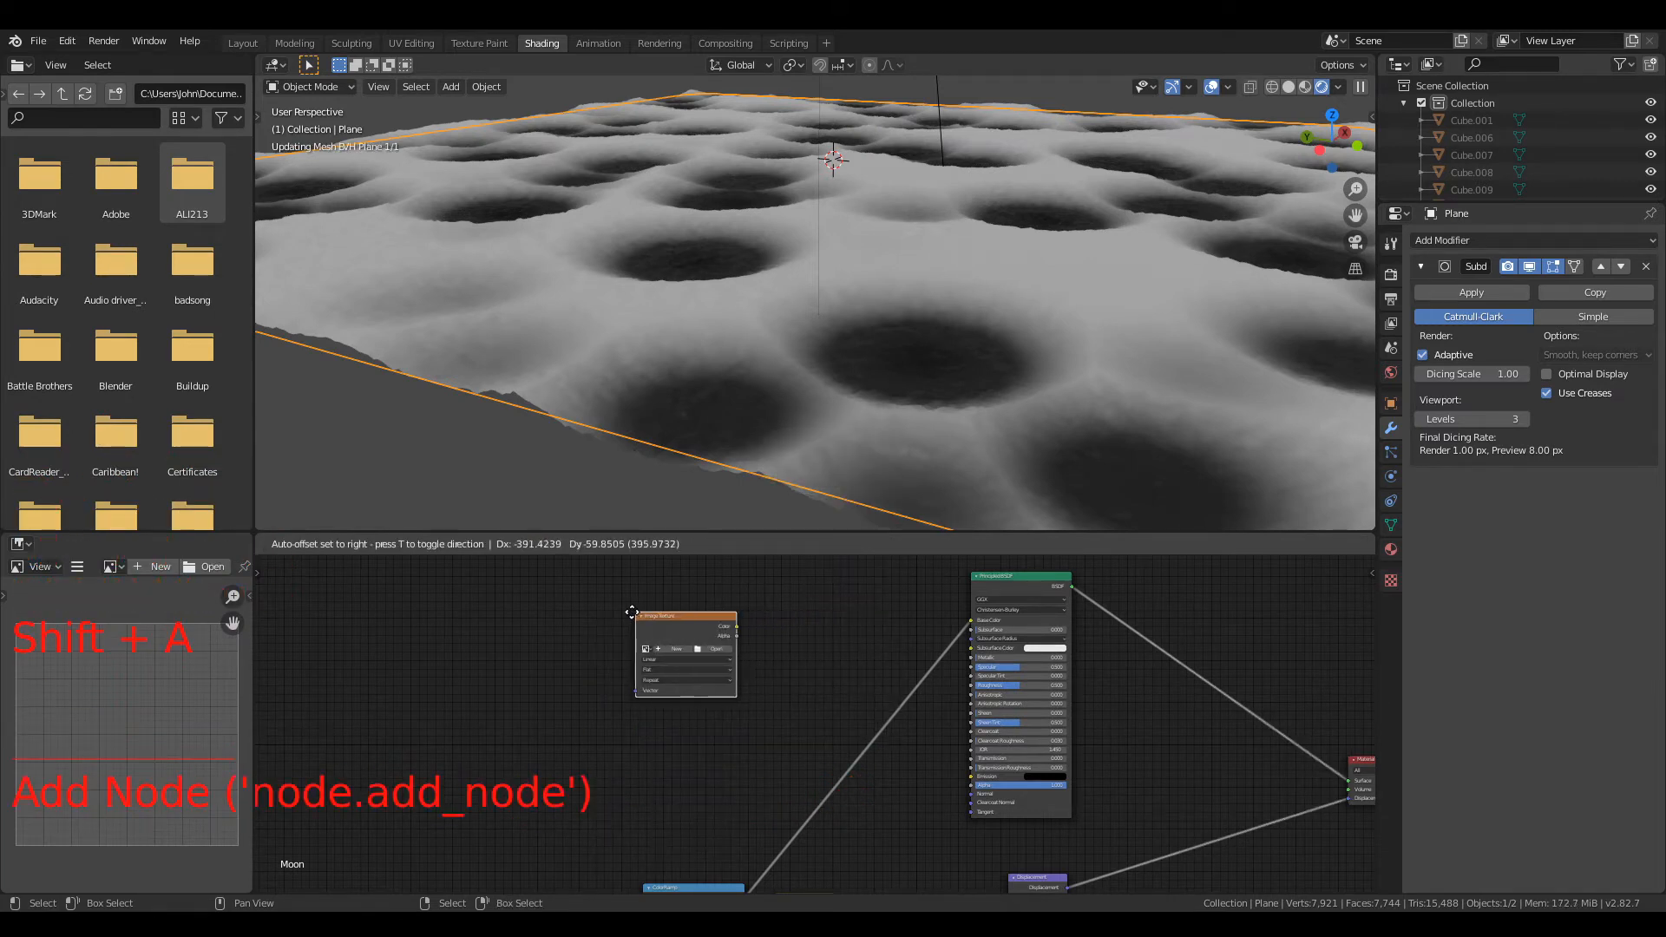
{"action": "left_click", "coordinate": [704, 655]}
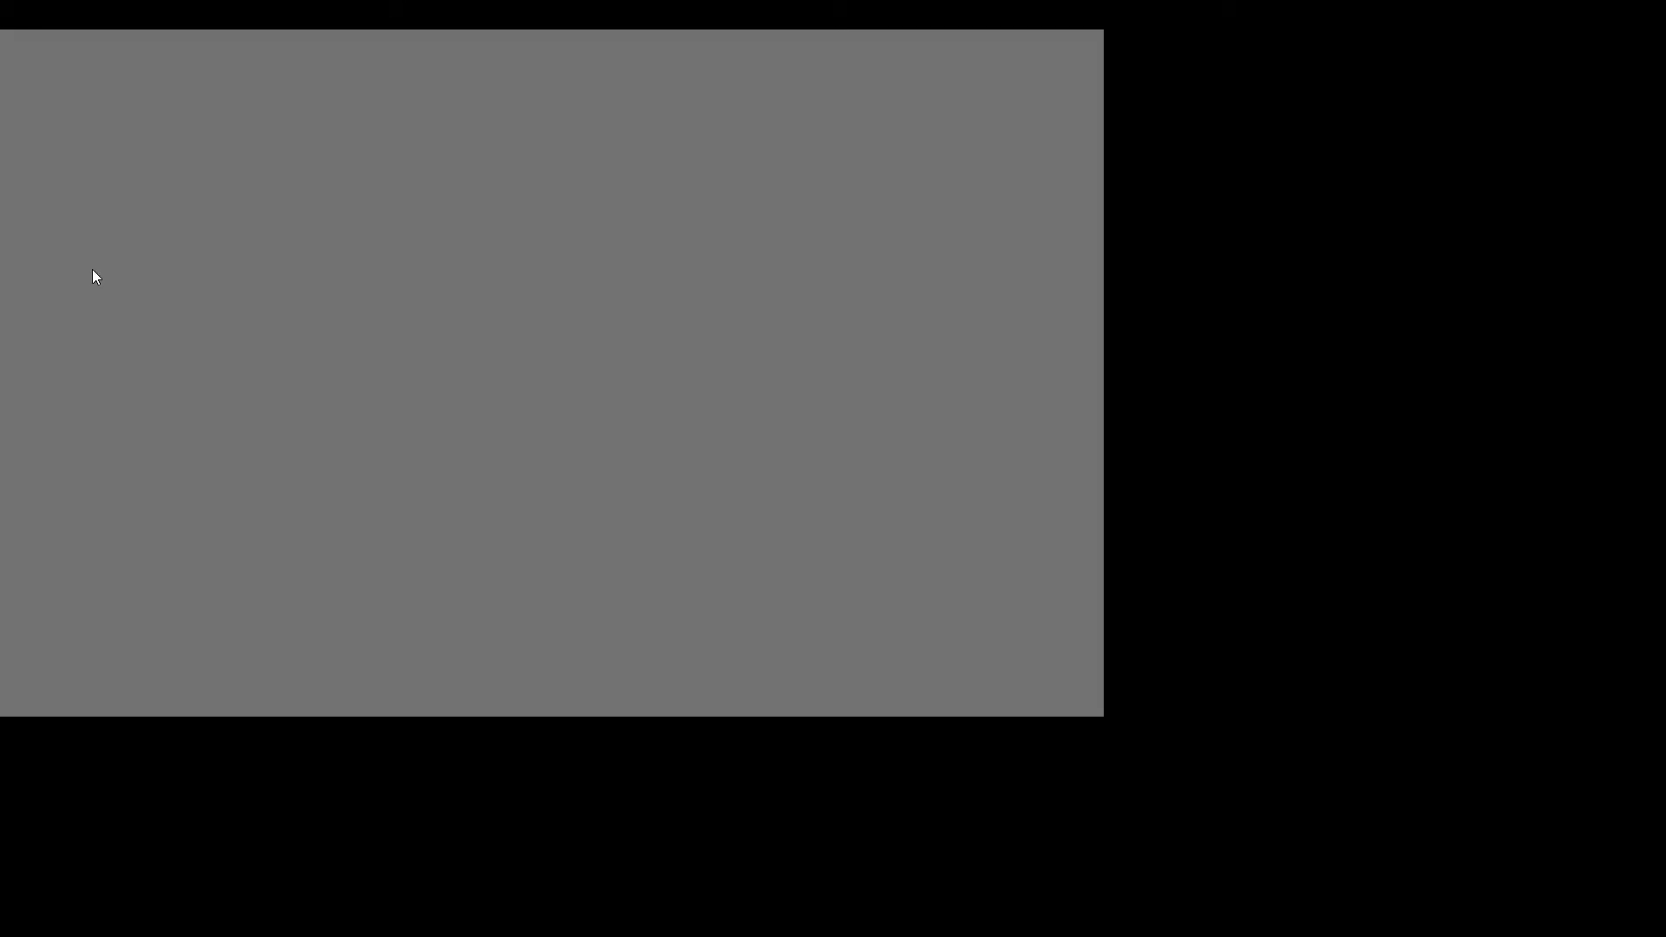
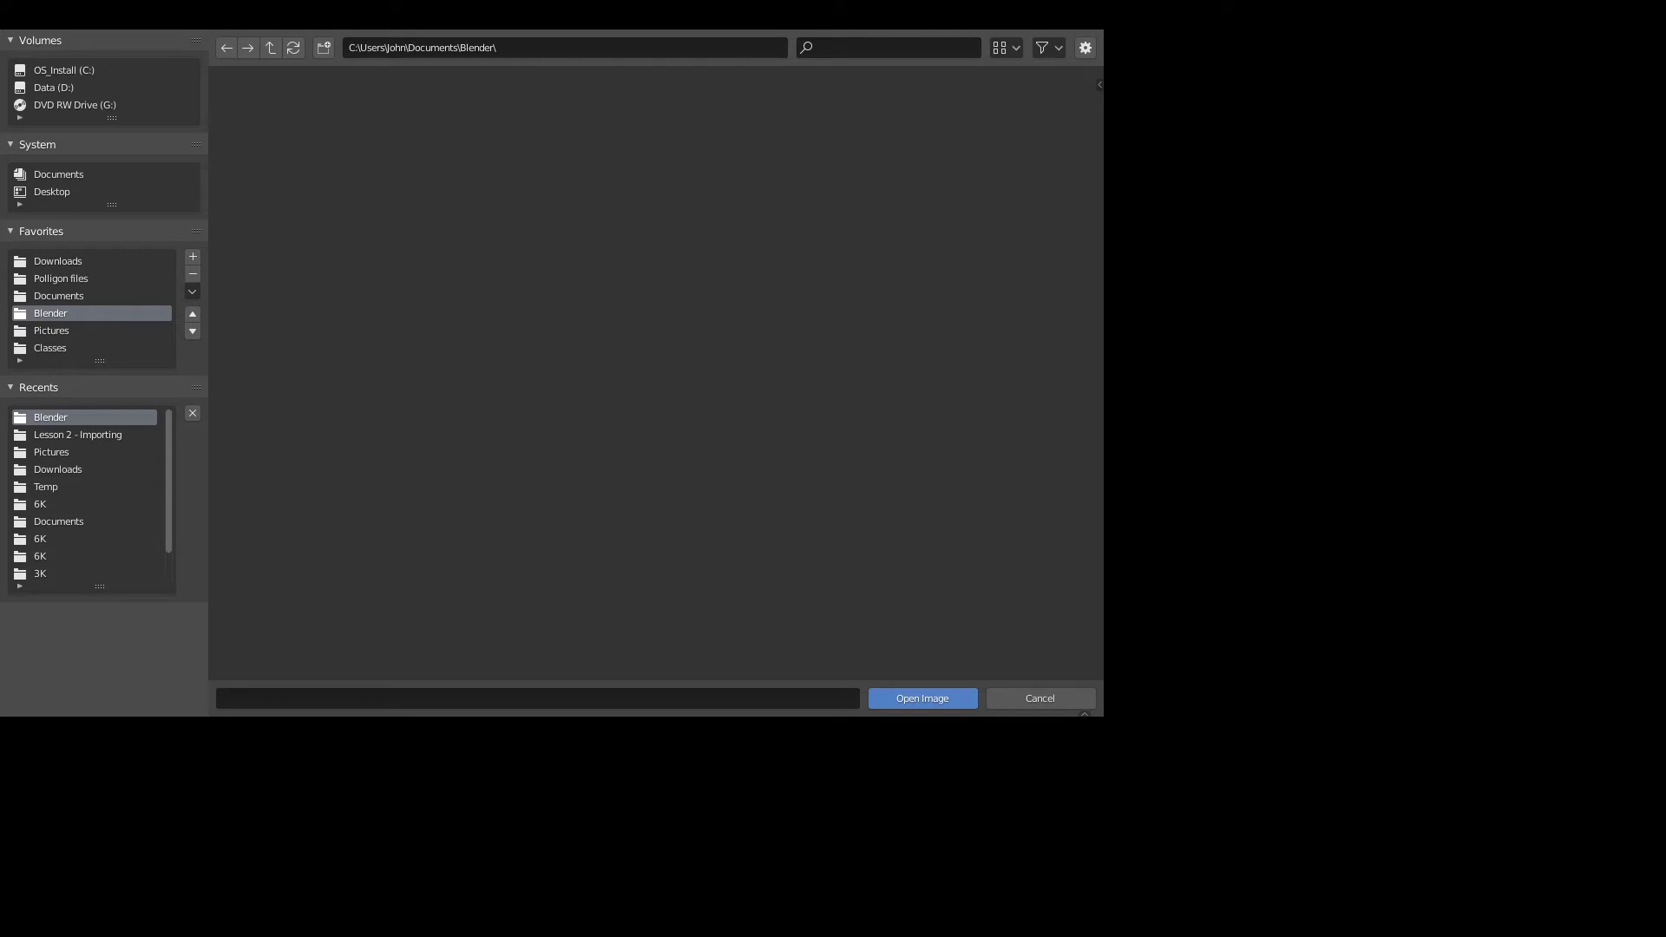
Step: Browse the Poliigon files for the node's image, going into the CliffGreyChunky008 folder's 6K subfolder
{"action": "left_click", "coordinate": [92, 278]}
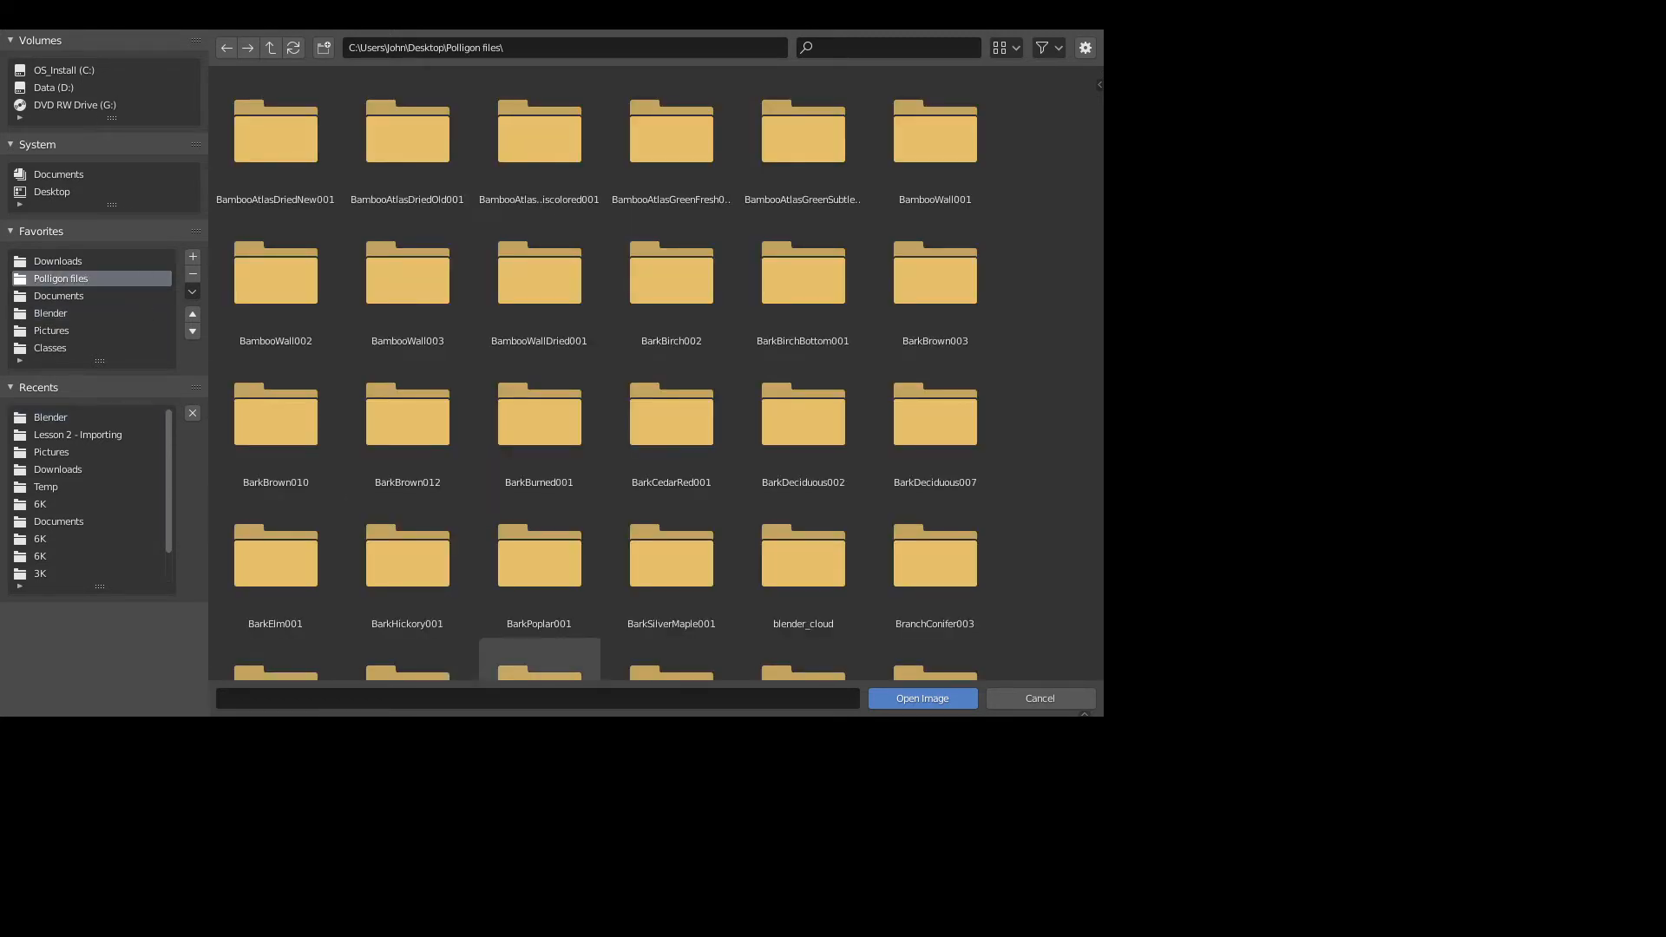
{"action": "scroll", "coordinate": [461, 321], "scroll_direction": "down", "scroll_amount": 10}
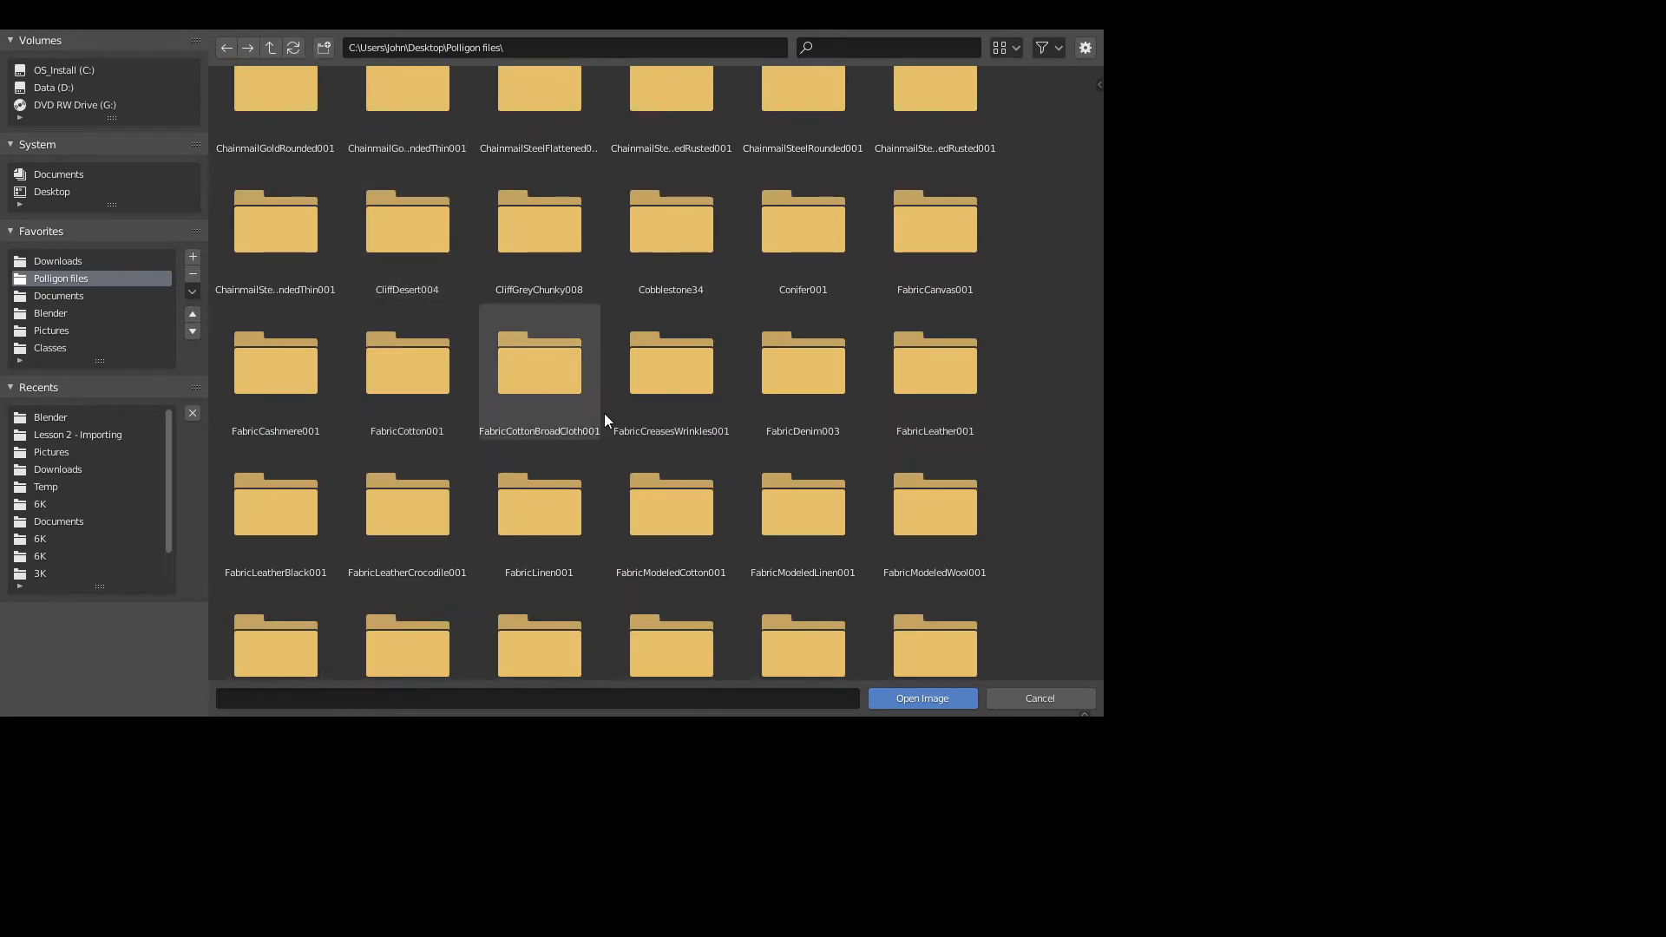
{"action": "double_click", "coordinate": [534, 243]}
{"action": "double_click", "coordinate": [393, 177]}
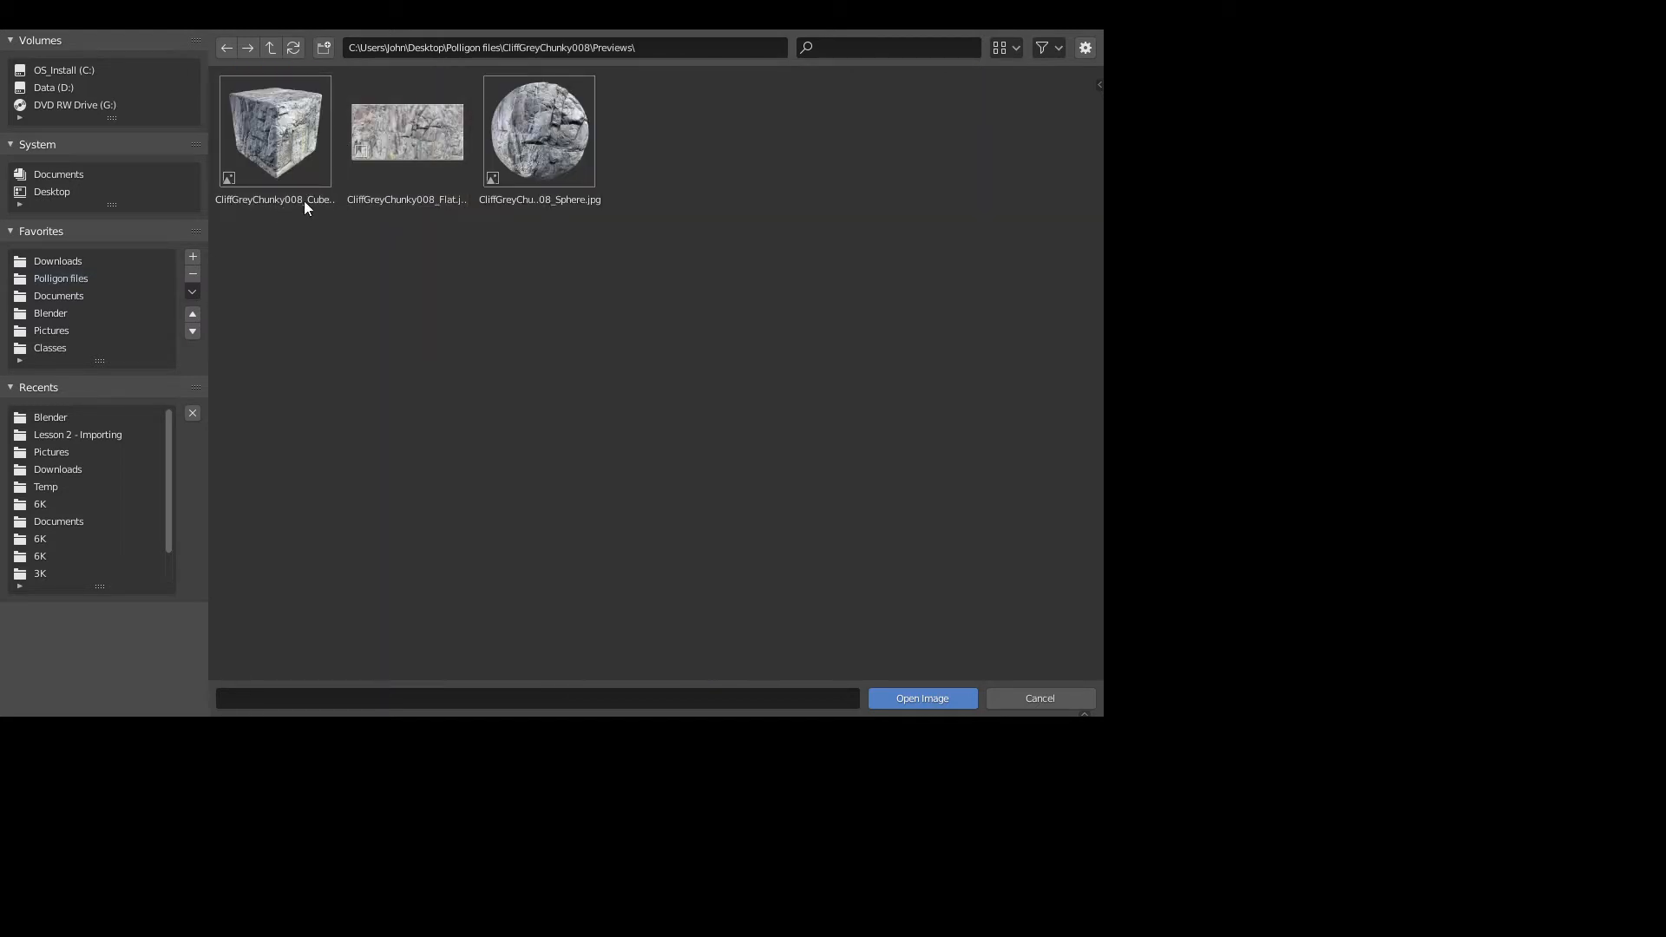
{"action": "left_click", "coordinate": [230, 47]}
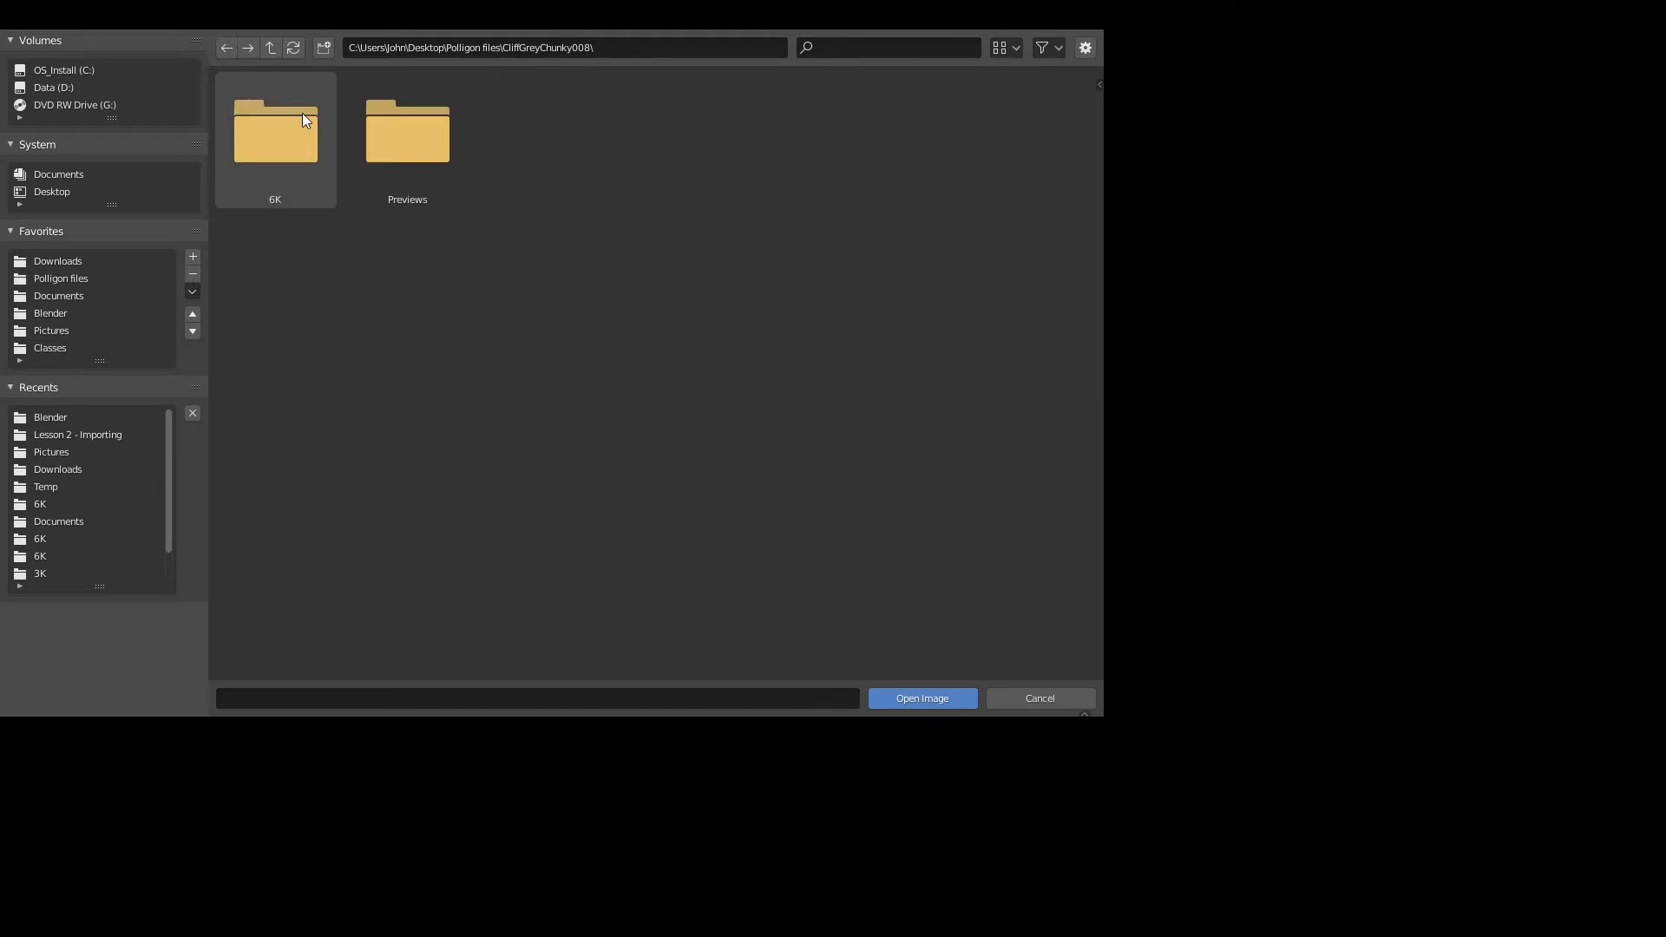
{"action": "double_click", "coordinate": [302, 113]}
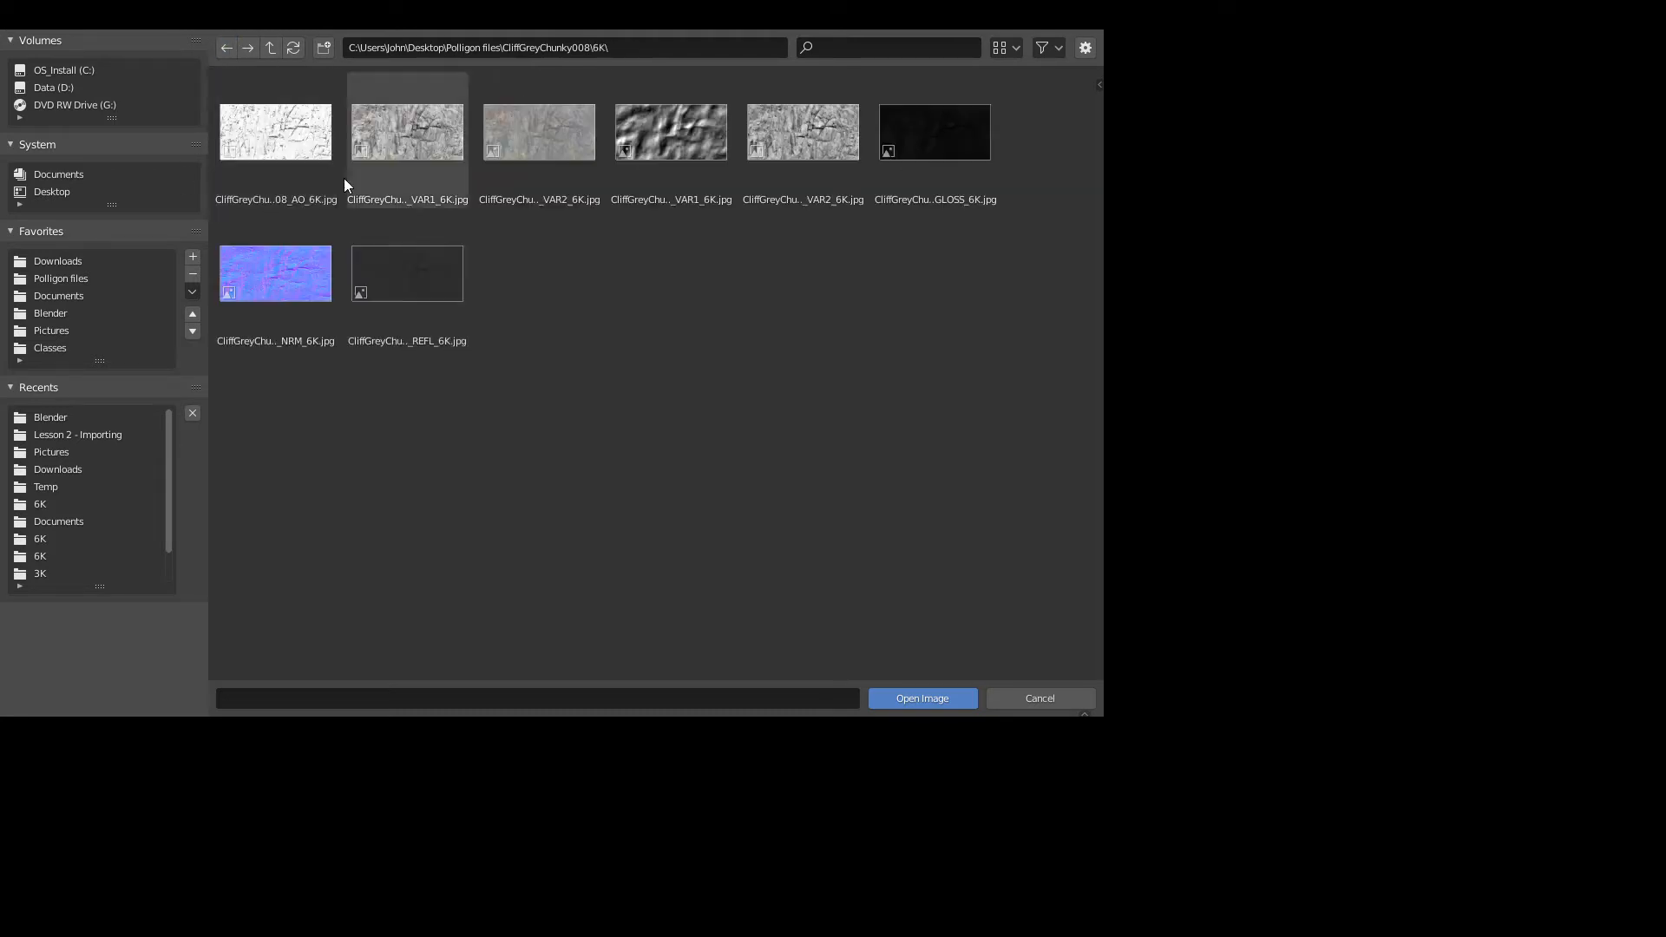
Step: Show the files as a vertical list and load CliffGreyChunky008_COL_VAR1_6K.jpg into the Image Texture node
{"action": "left_click", "coordinate": [1003, 49]}
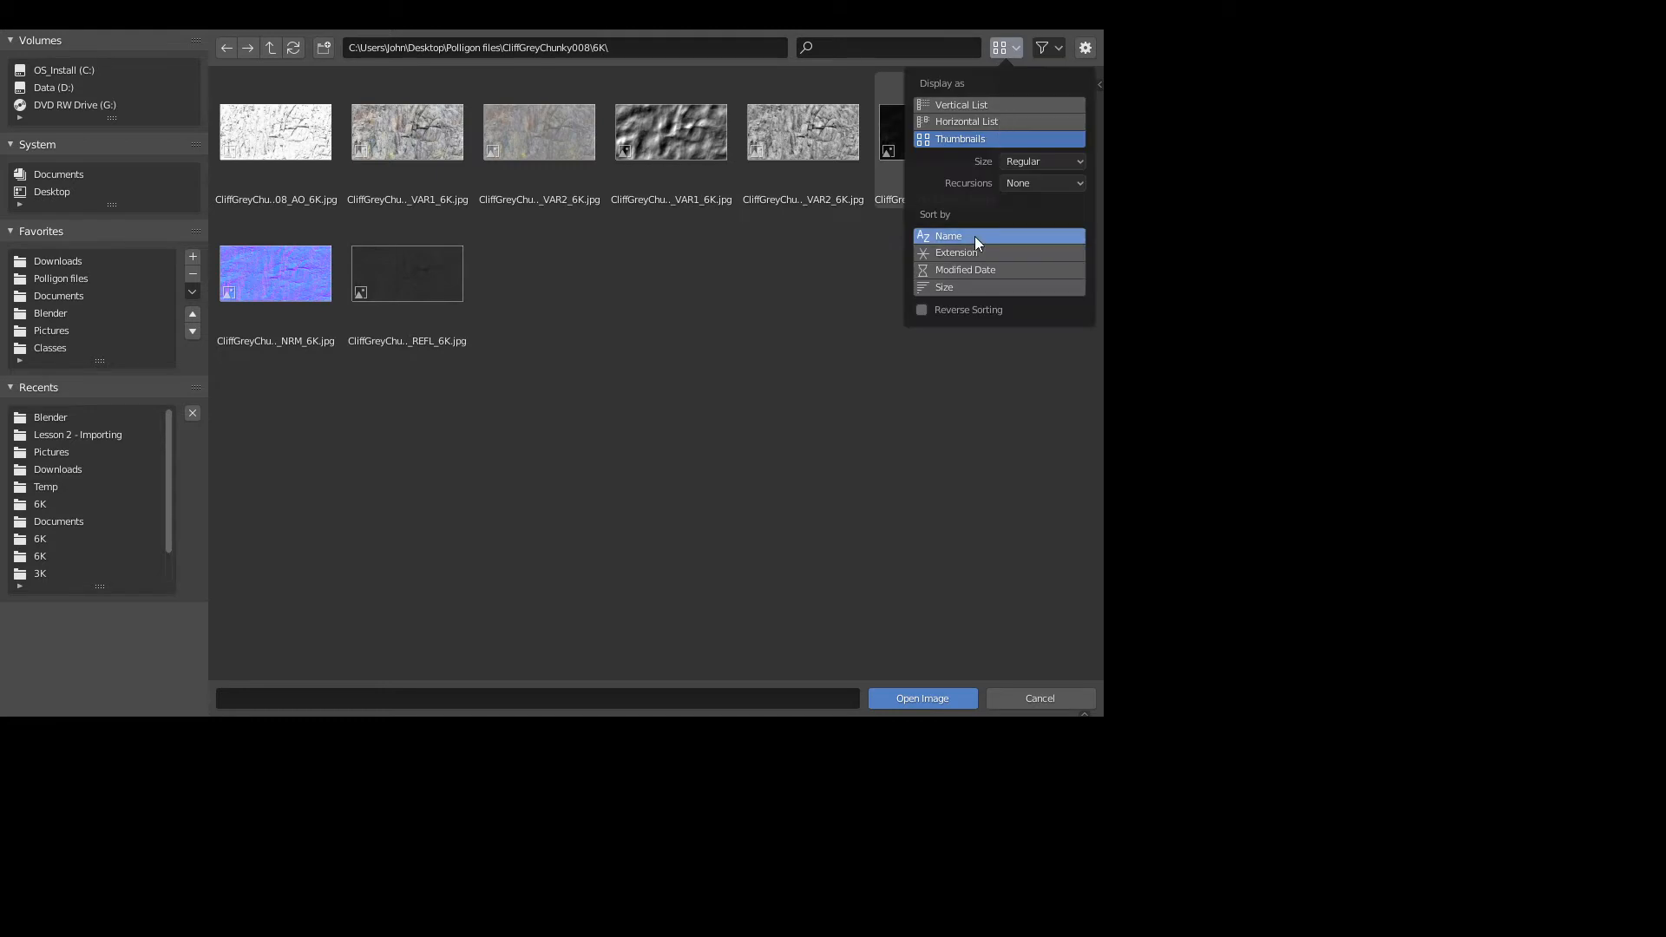
{"action": "left_click", "coordinate": [994, 105]}
{"action": "left_click", "coordinate": [430, 111]}
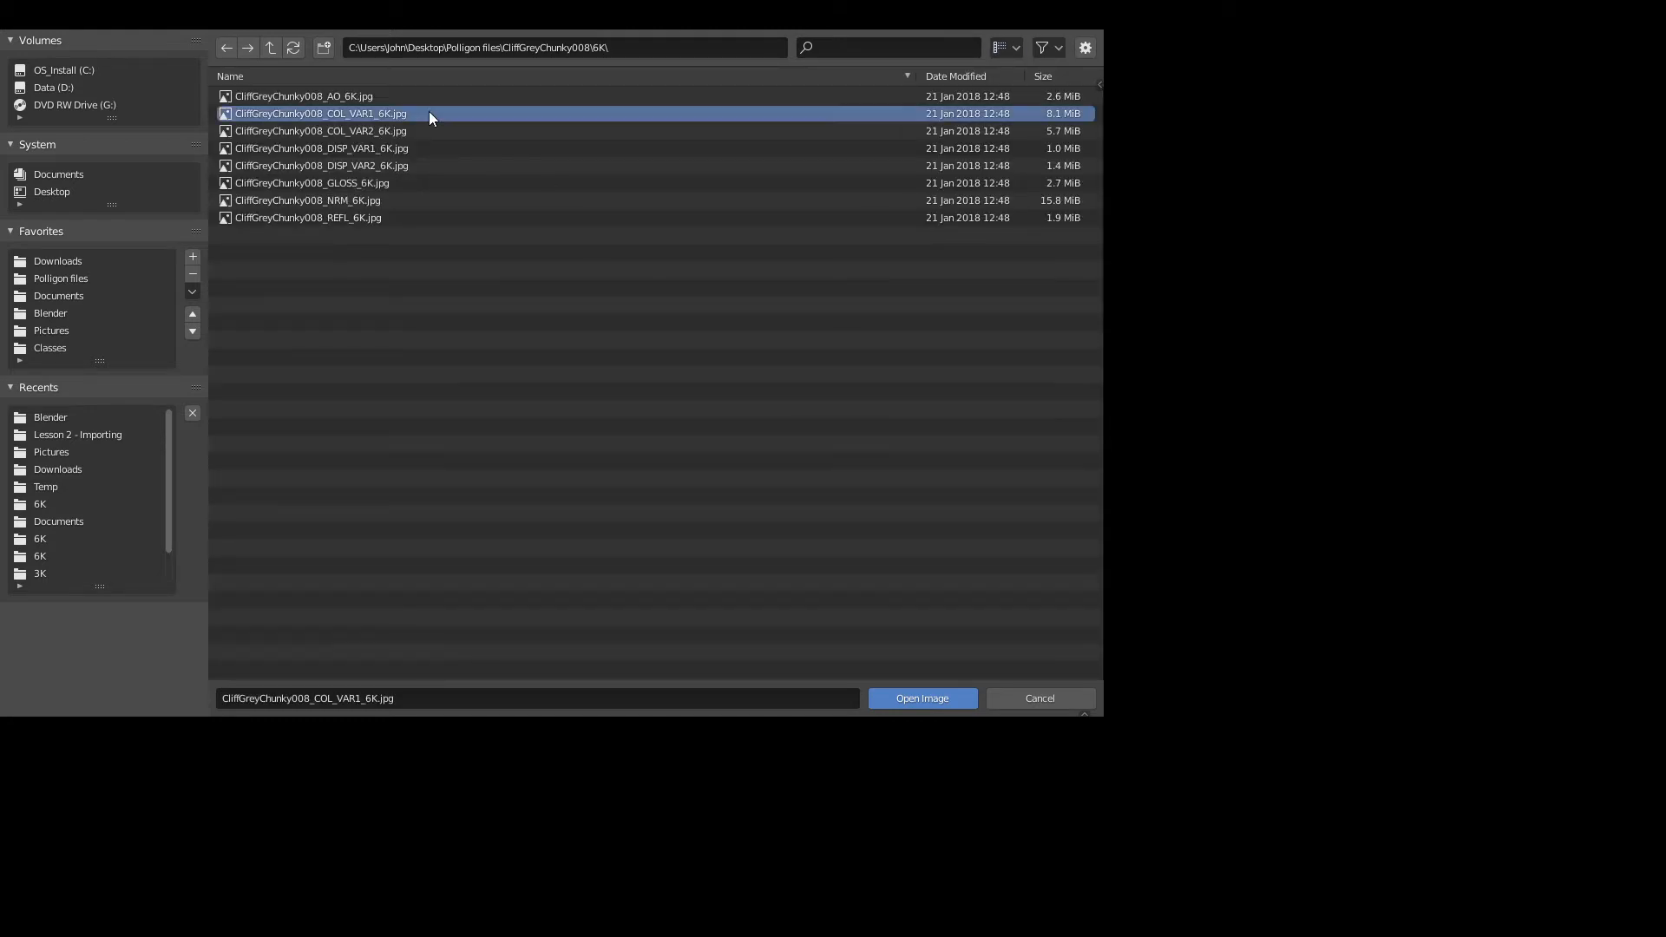
{"action": "double_click", "coordinate": [429, 111]}
Step: Reposition the cliff image texture node and link its Color output to the Principled BSDF's Base Color
{"action": "scroll", "coordinate": [768, 711], "scroll_direction": "up", "scroll_amount": 5}
{"action": "middle_click_drag", "start_coordinate": [768, 711], "coordinate": [785, 745]}
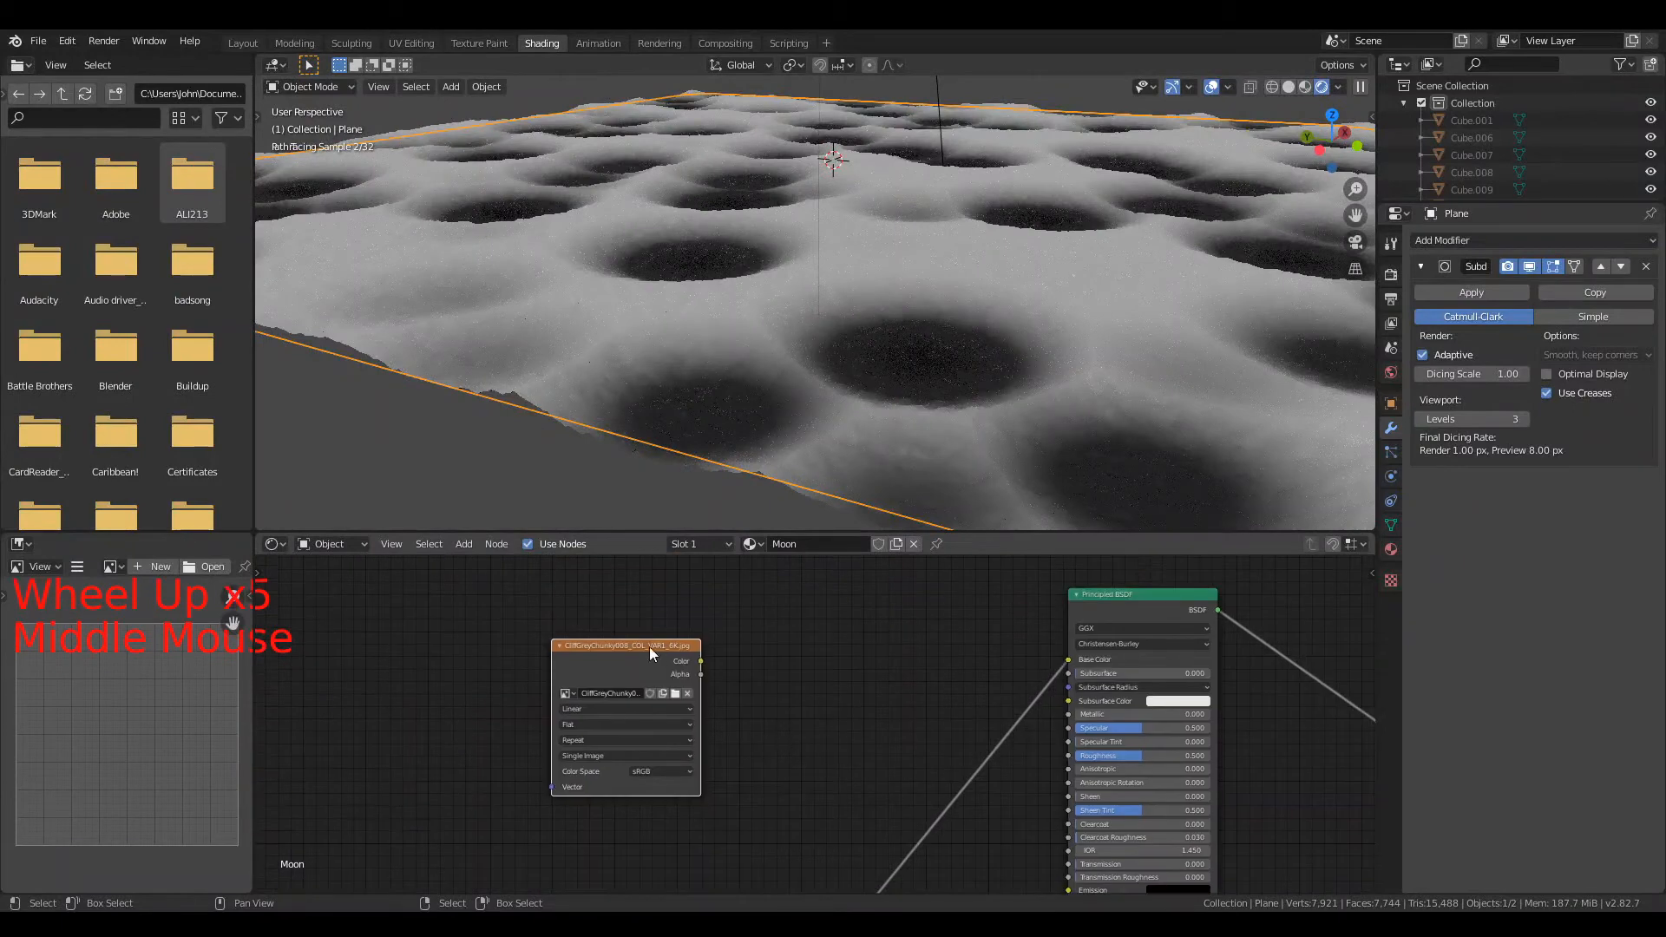
{"action": "left_click_drag", "start_coordinate": [647, 645], "coordinate": [1069, 659]}
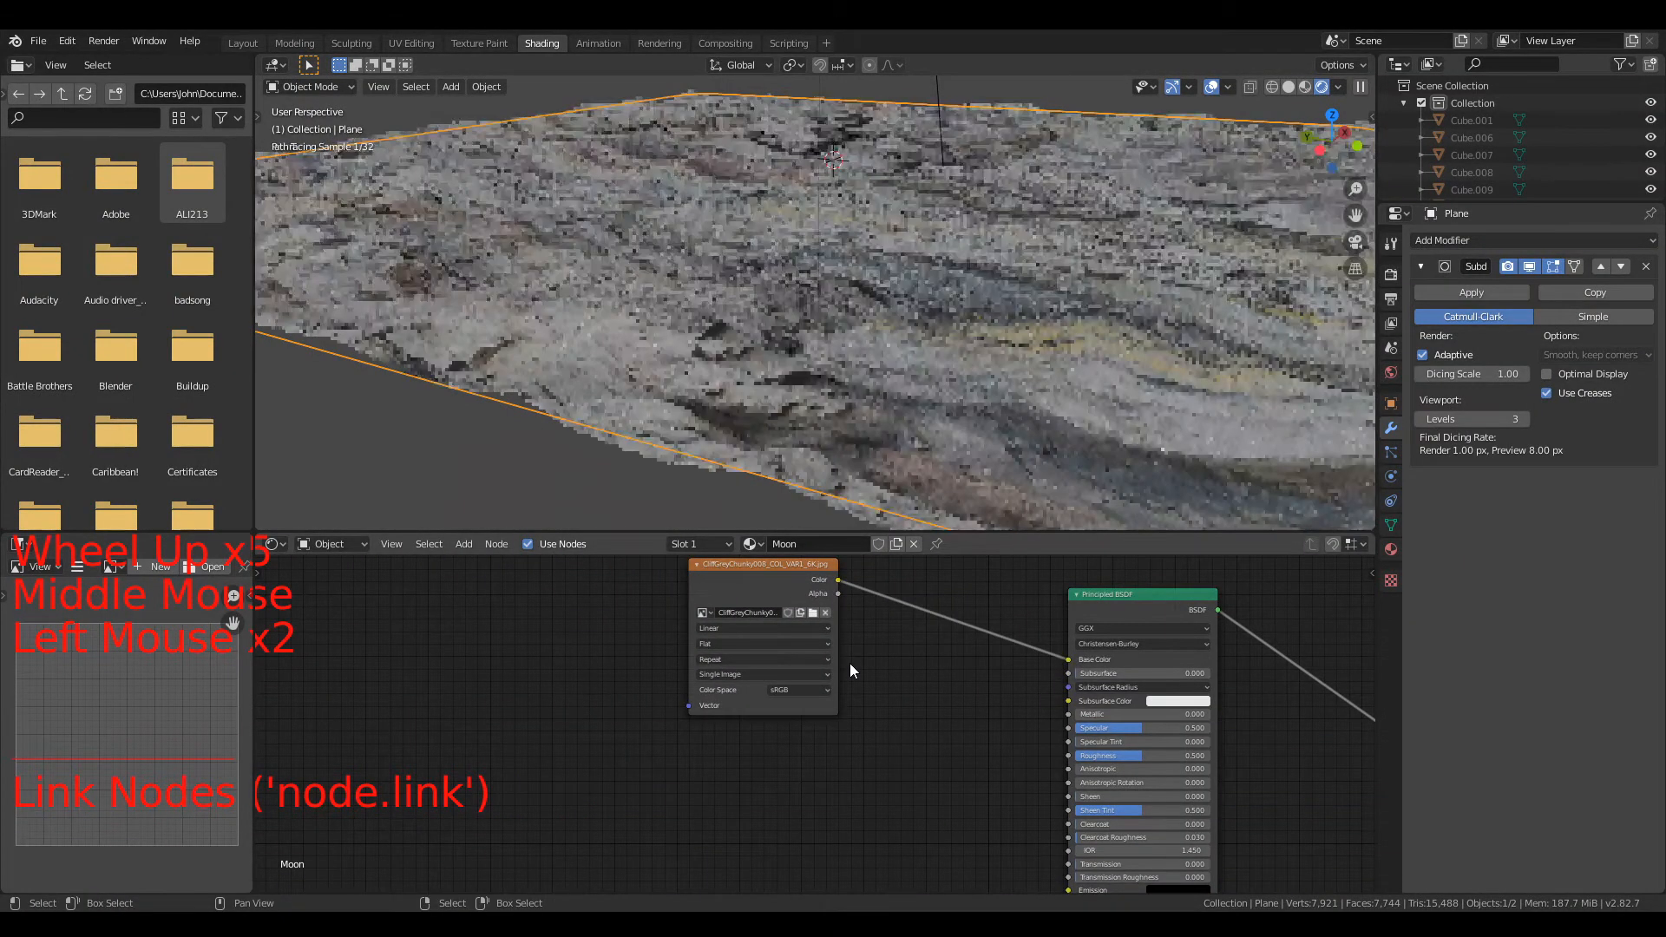
{"action": "scroll", "coordinate": [763, 420], "scroll_direction": "down", "scroll_amount": 1}
{"action": "scroll", "coordinate": [774, 444], "scroll_direction": "up", "scroll_amount": 1}
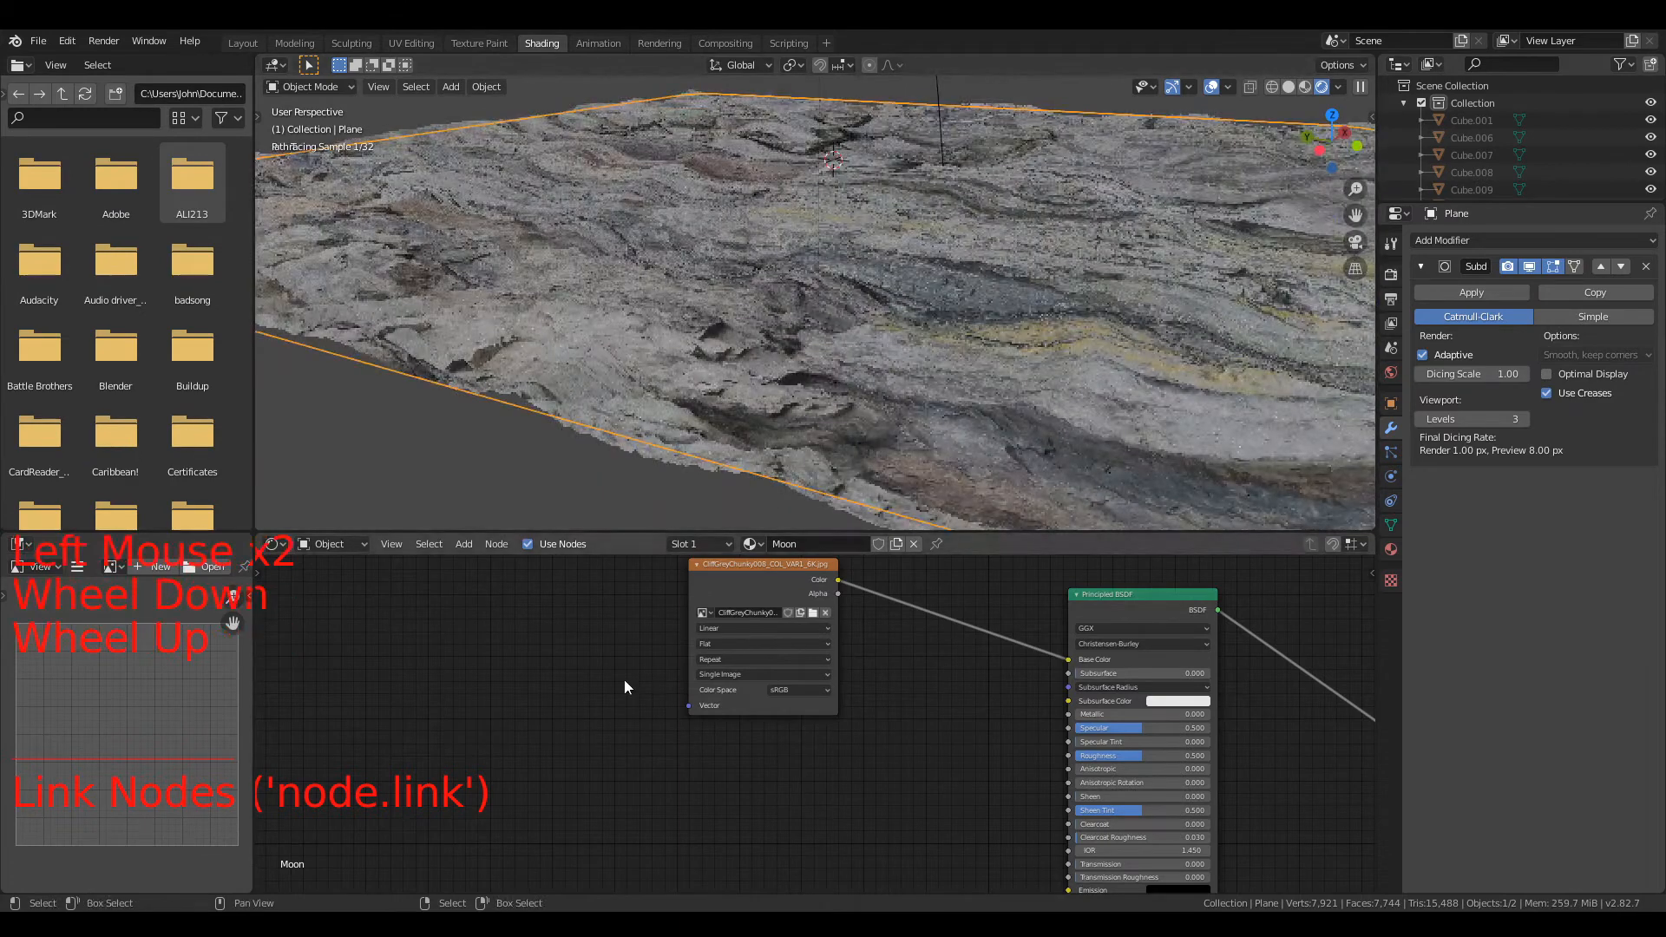
{"action": "middle_click_drag", "start_coordinate": [678, 600], "coordinate": [845, 602]}
{"action": "left_click", "coordinate": [908, 590]}
{"action": "key", "text": "ctrl+t"}
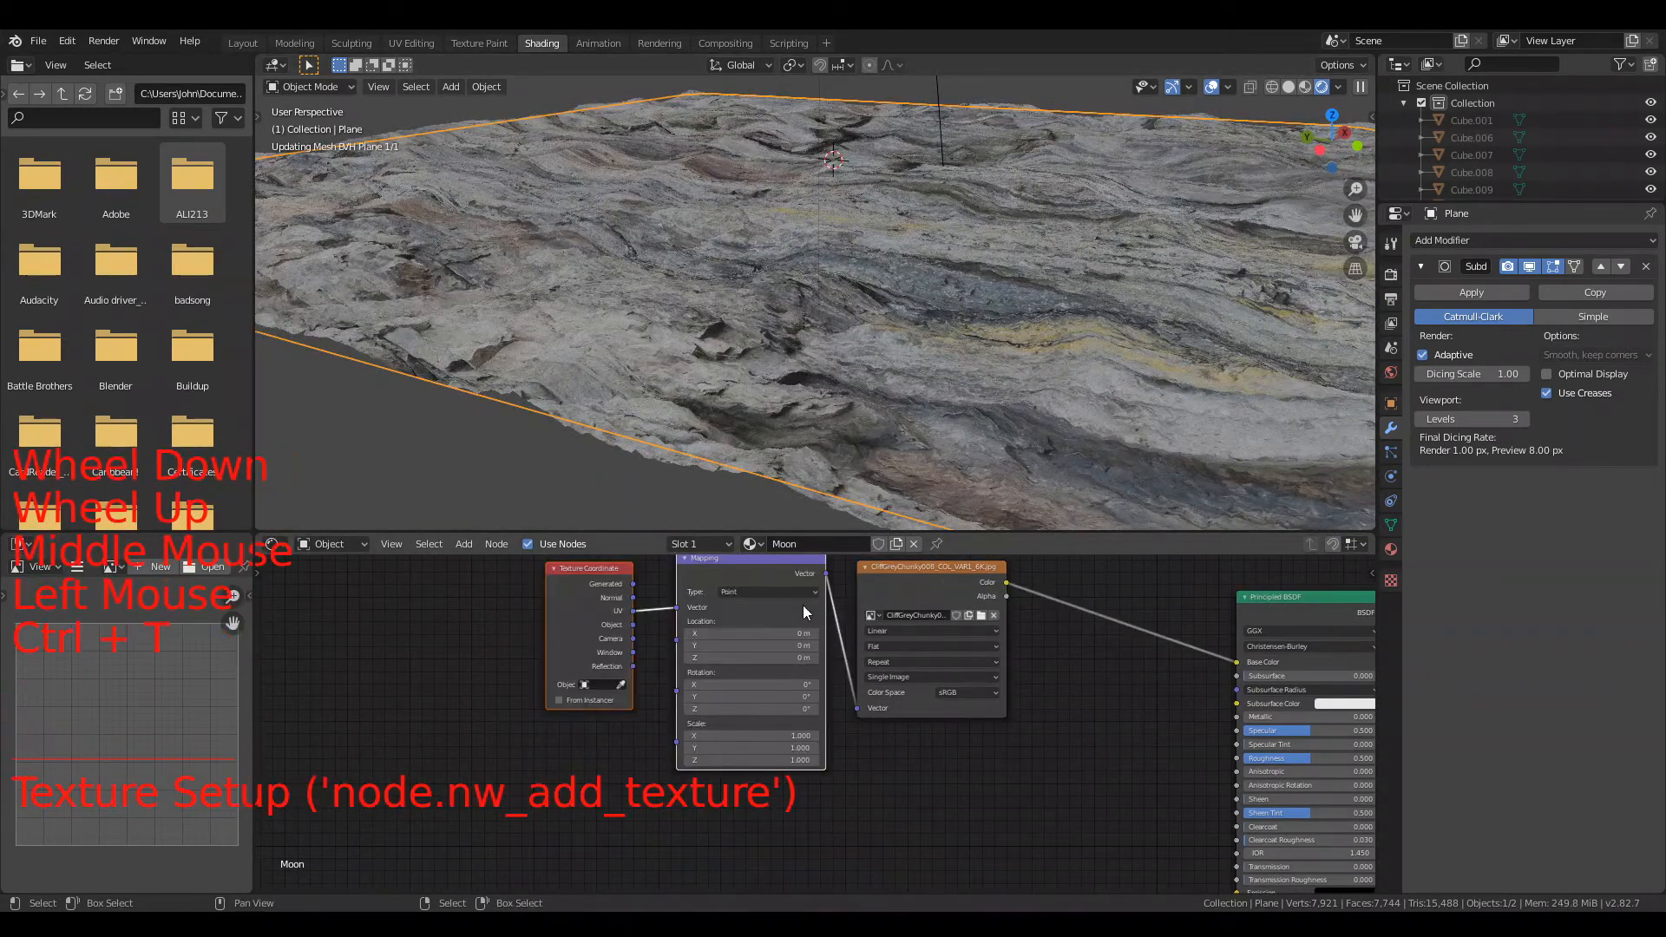
{"action": "left_click", "coordinate": [742, 574]}
{"action": "left_click", "coordinate": [564, 605], "text": "shift"}
{"action": "key", "text": "x"}
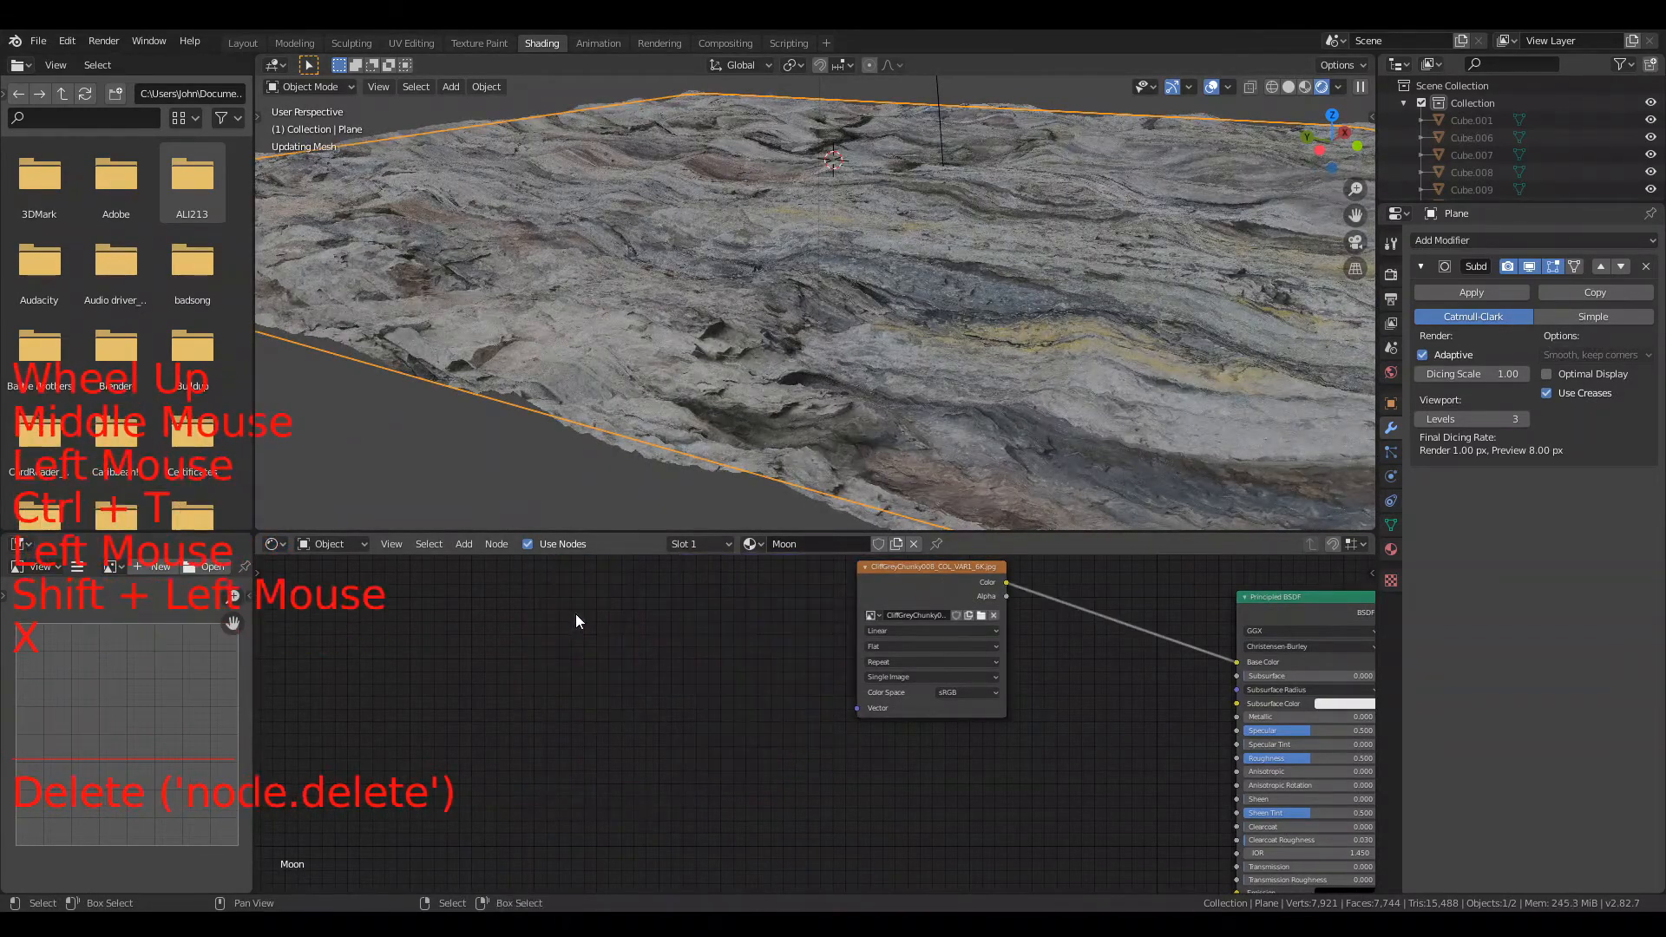
Step: Move the cliff image texture node closer to the Principled BSDF, leaving free space before it
{"action": "middle_click_drag", "start_coordinate": [738, 734], "coordinate": [872, 695]}
{"action": "left_click_drag", "start_coordinate": [1032, 678], "coordinate": [1095, 696]}
{"action": "scroll", "coordinate": [887, 673], "scroll_direction": "down", "scroll_amount": 3}
{"action": "middle_click_drag", "start_coordinate": [885, 672], "coordinate": [823, 692]}
{"action": "scroll", "coordinate": [807, 703], "scroll_direction": "down", "scroll_amount": 1}
{"action": "scroll", "coordinate": [804, 705], "scroll_direction": "up", "scroll_amount": 2}
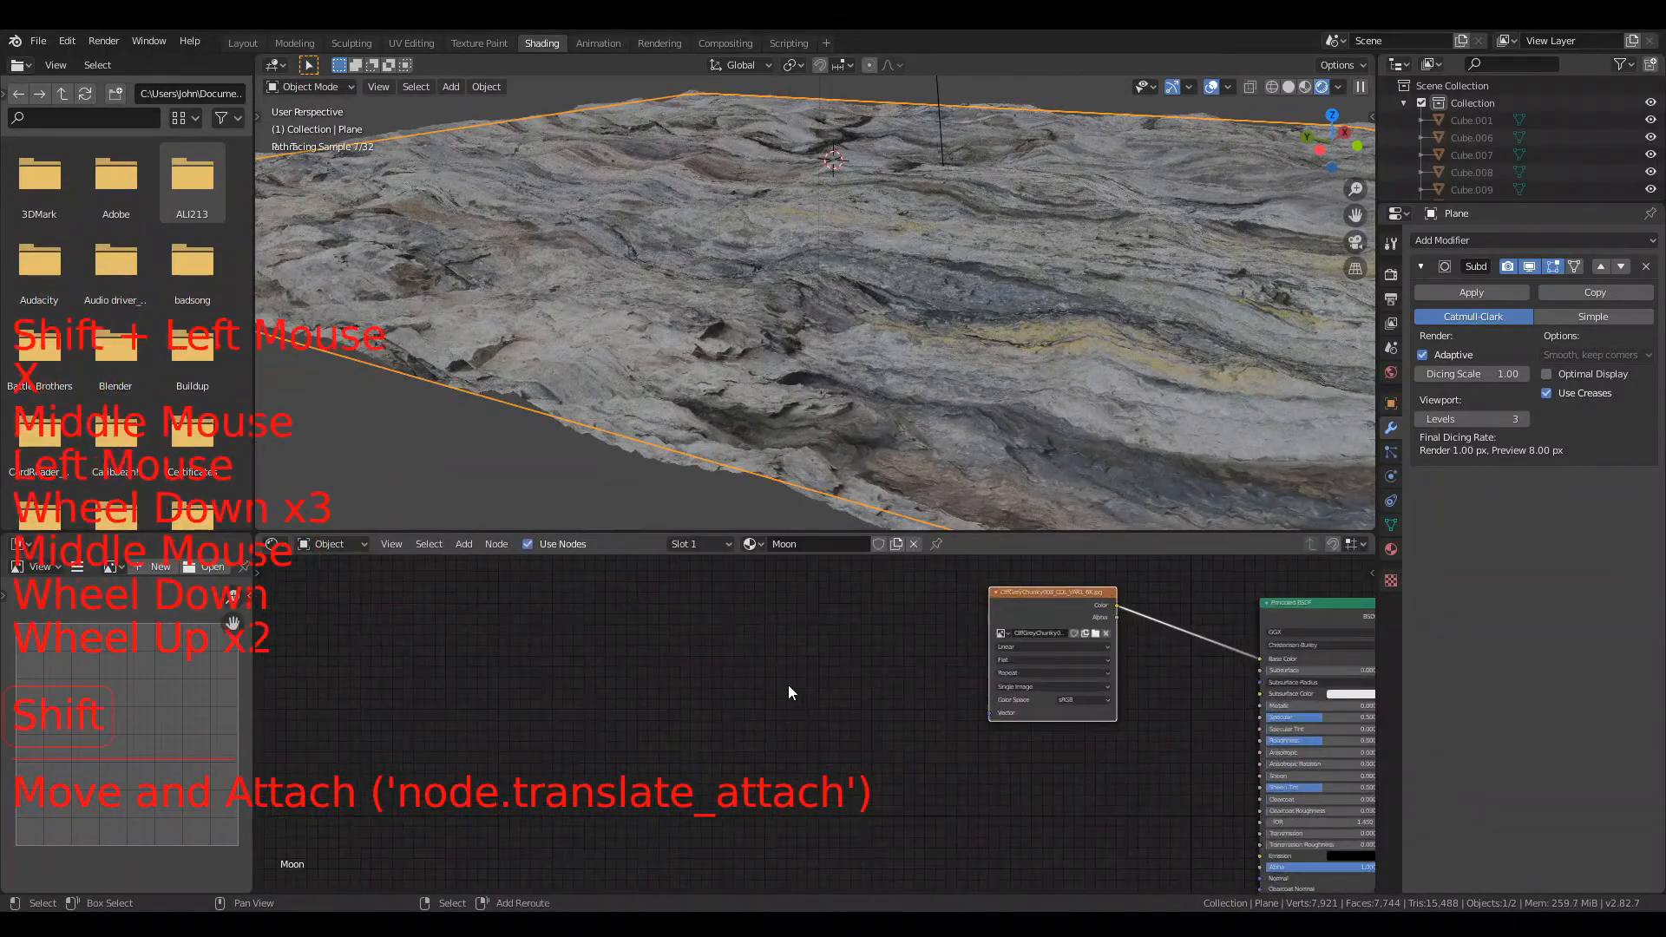
Step: Add a Mapping node before the cliff image texture and link its Vector output to the texture's Vector input
{"action": "key", "text": "shift+a"}
{"action": "mouse_move", "coordinate": [728, 719]}
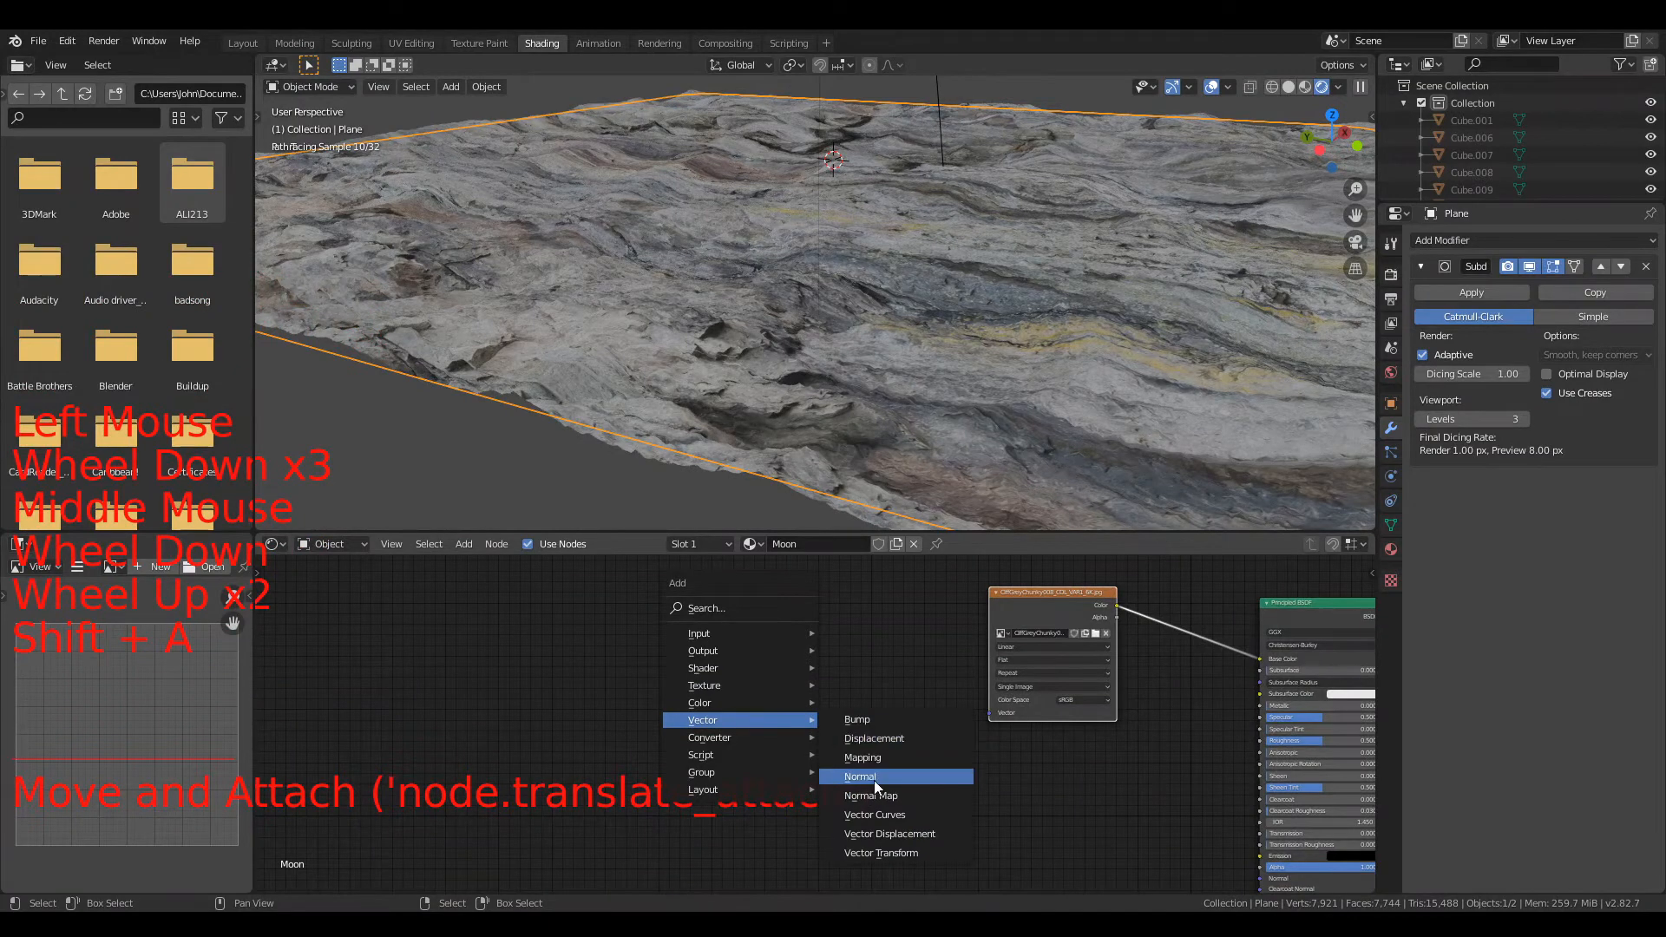
{"action": "left_click", "coordinate": [887, 759]}
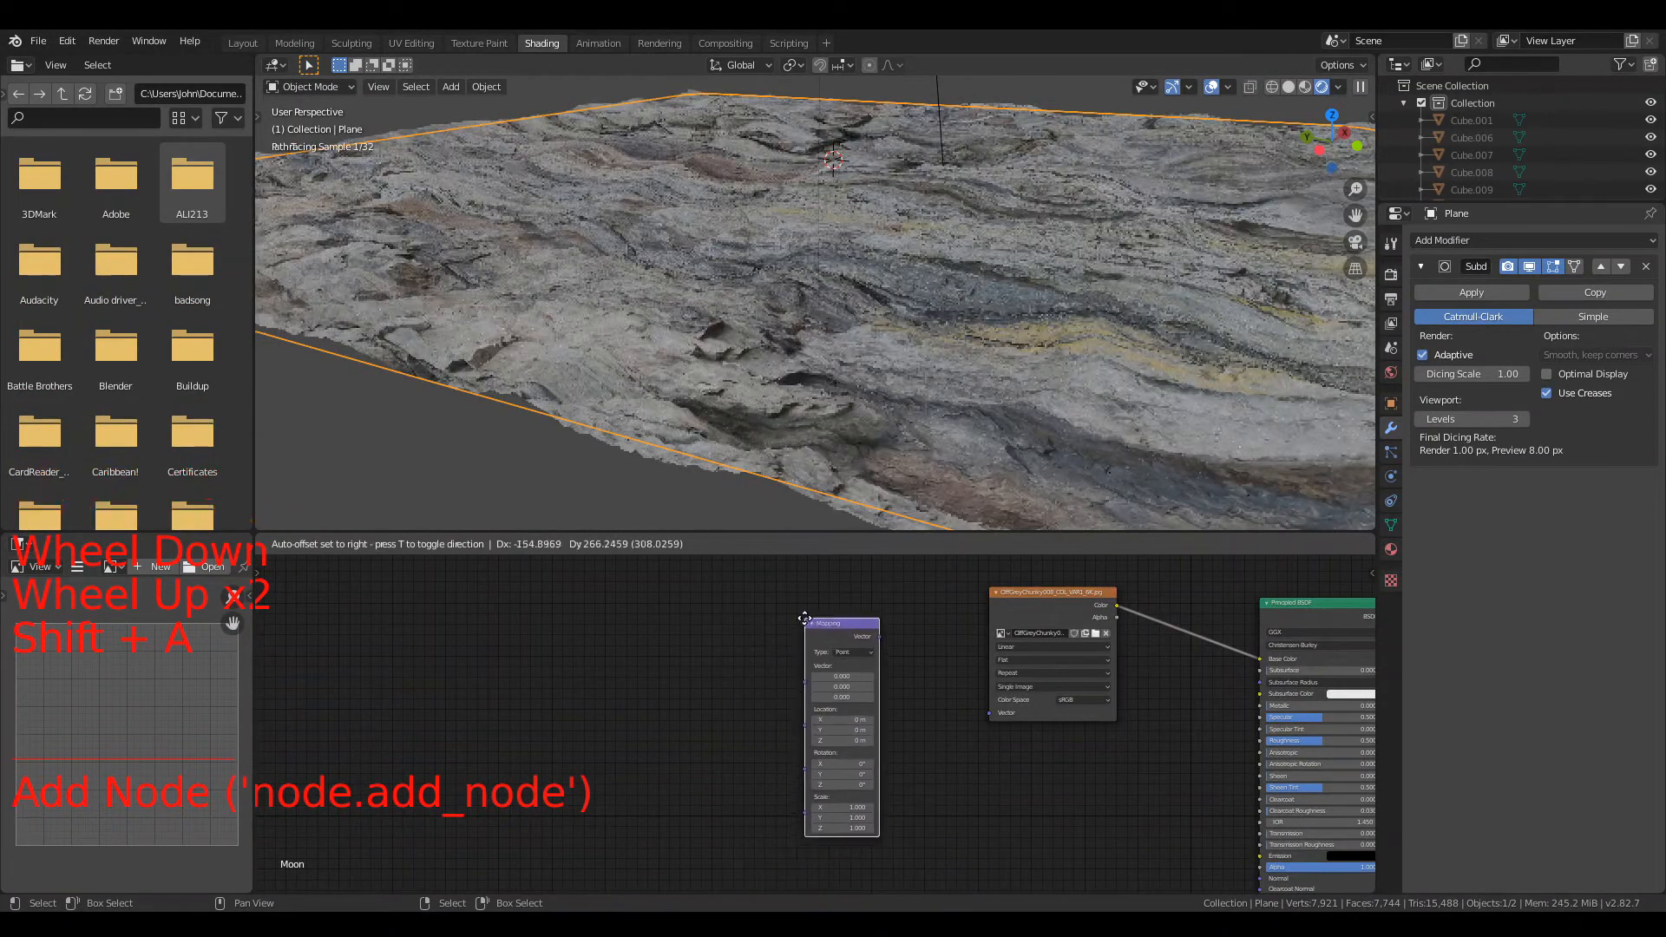
{"action": "left_click", "coordinate": [879, 646]}
{"action": "left_click_drag", "start_coordinate": [879, 638], "coordinate": [913, 671]}
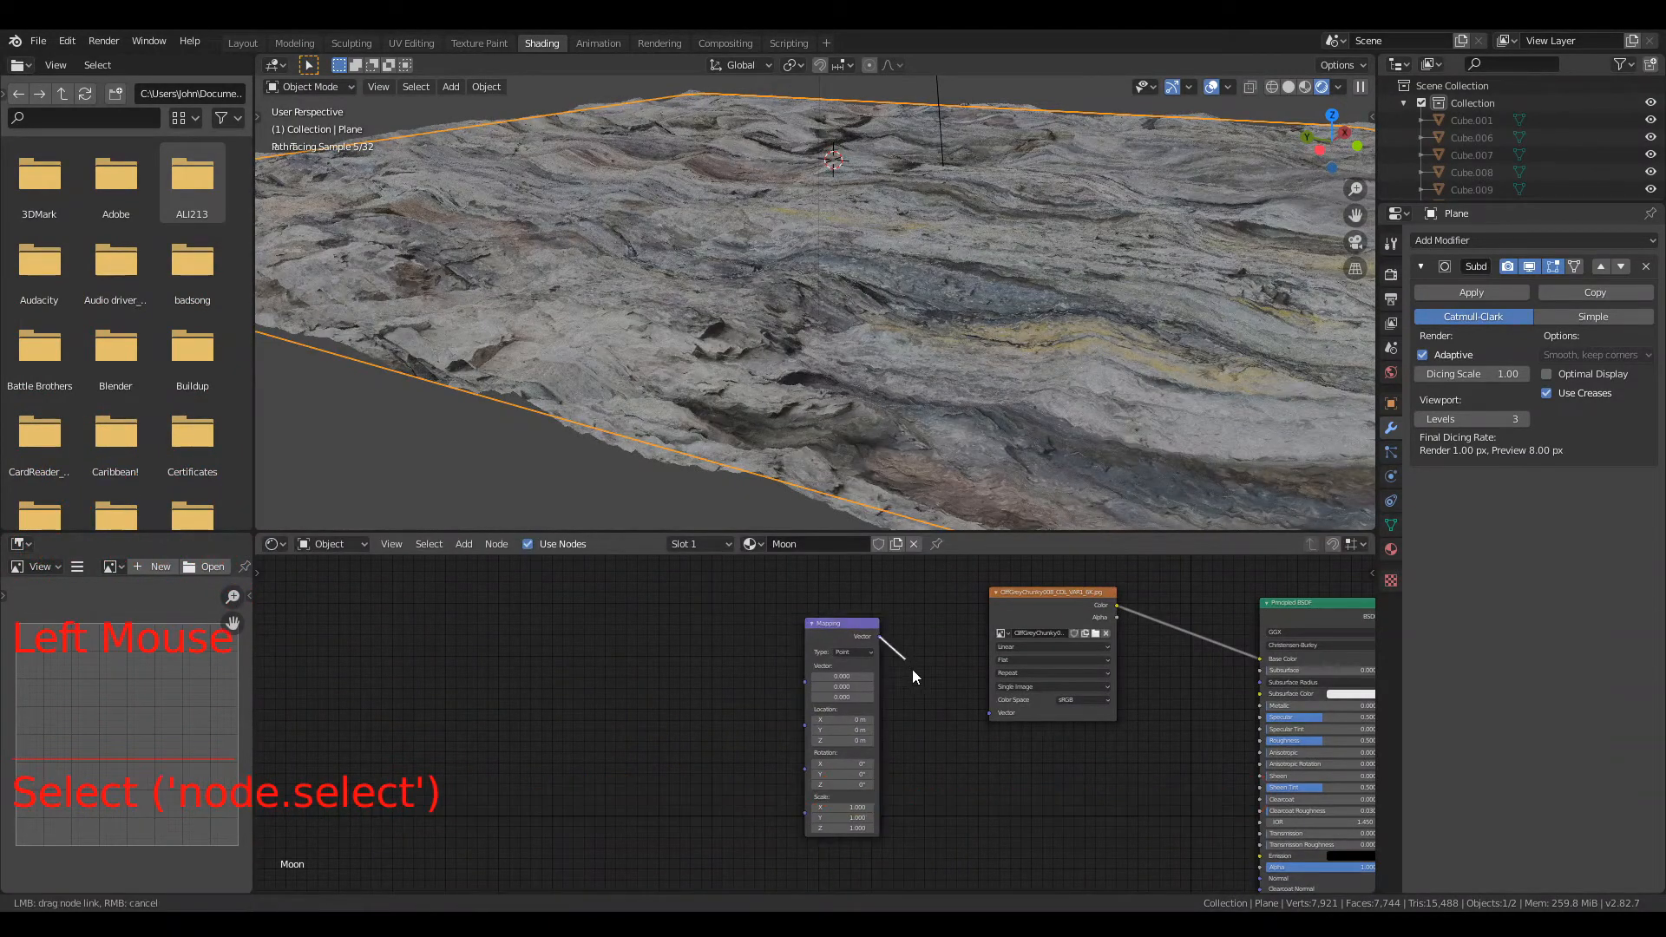
{"action": "left_click_drag", "start_coordinate": [982, 712], "coordinate": [988, 713]}
Step: Find the Texture Coordinate node by searching for "tex" and add it before the Mapping node
{"action": "middle_click_drag", "start_coordinate": [575, 631], "coordinate": [737, 623]}
{"action": "key", "text": "shift+a"}
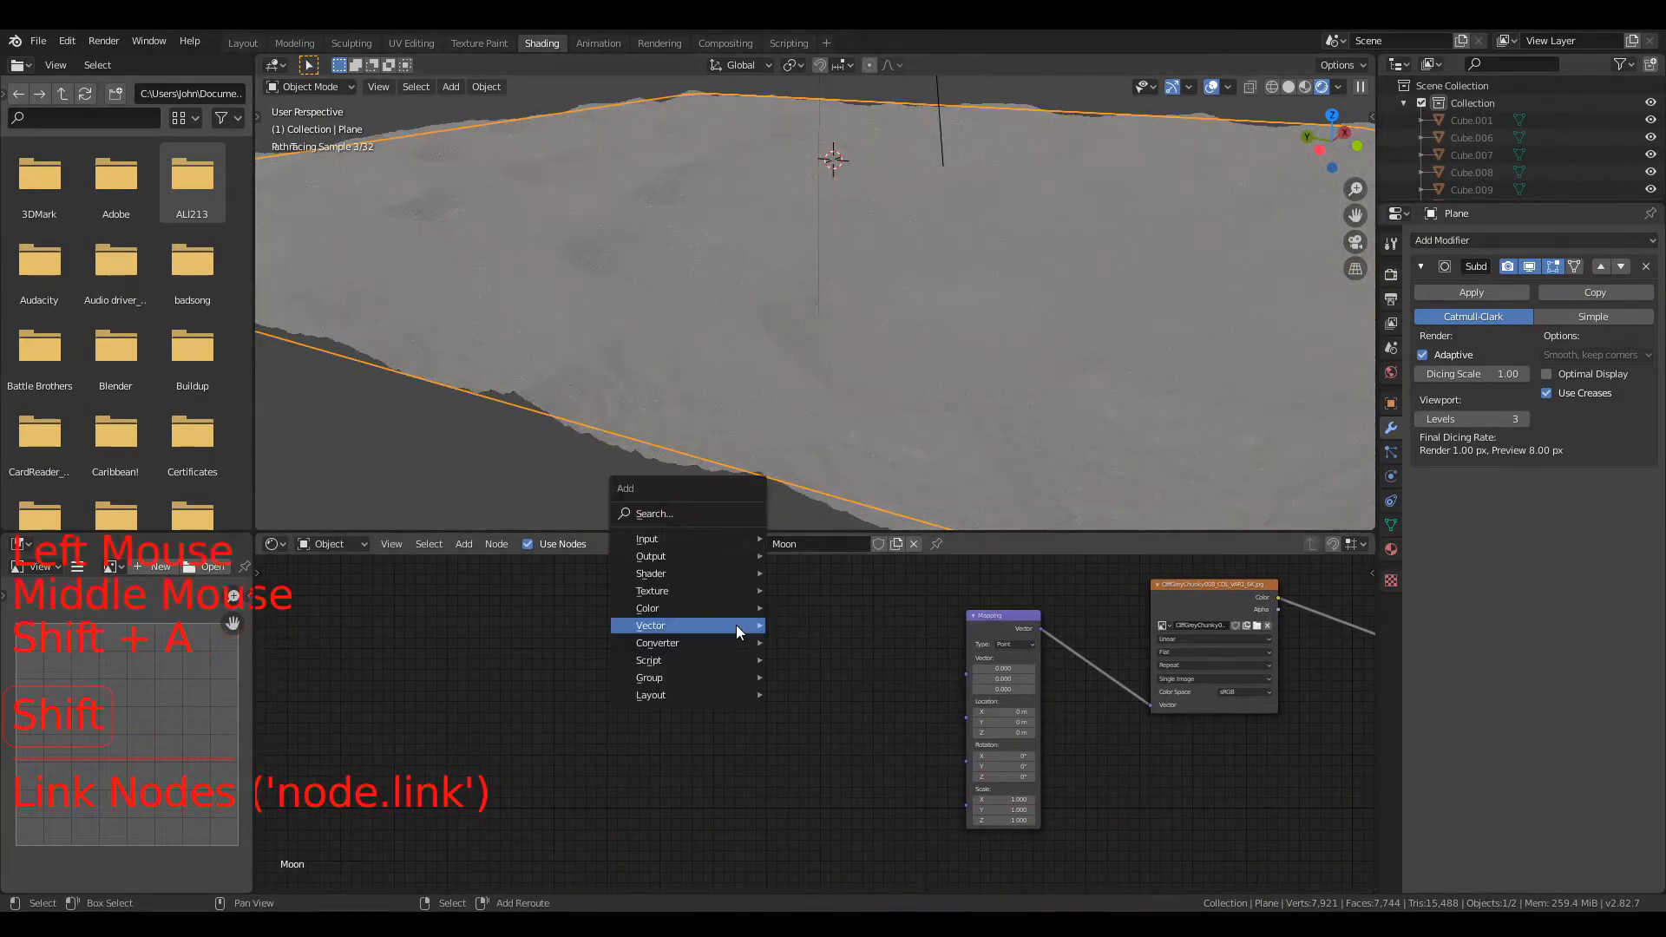
{"action": "left_click", "coordinate": [692, 517]}
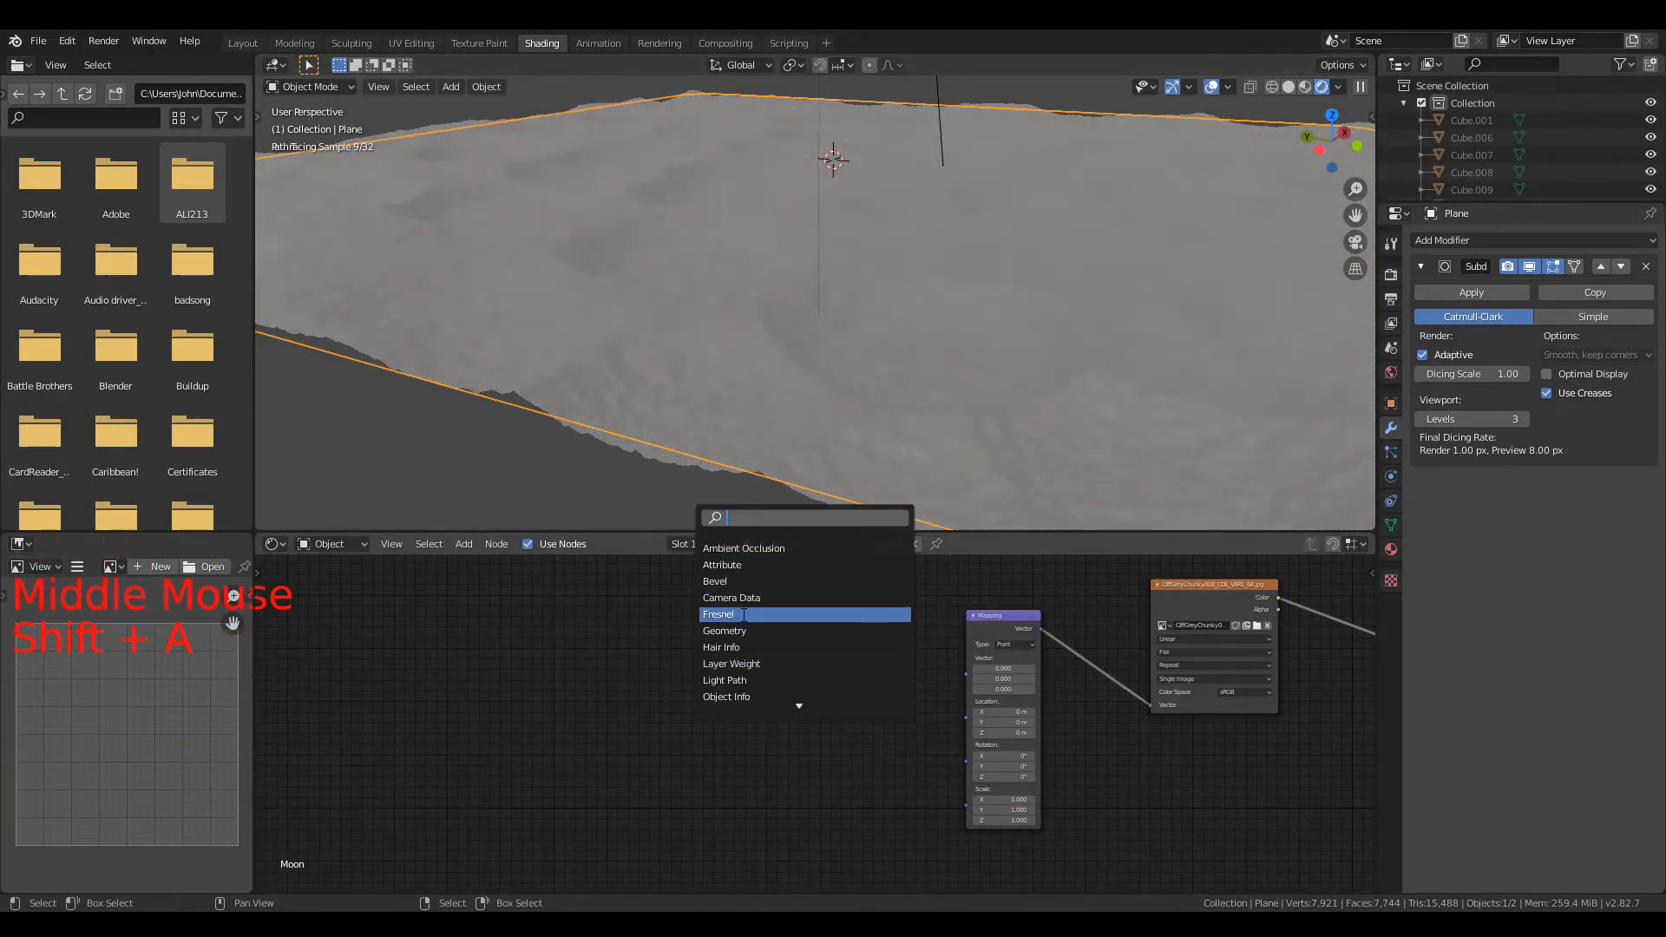
{"action": "type", "text": "tex"}
{"action": "left_click", "coordinate": [773, 546]}
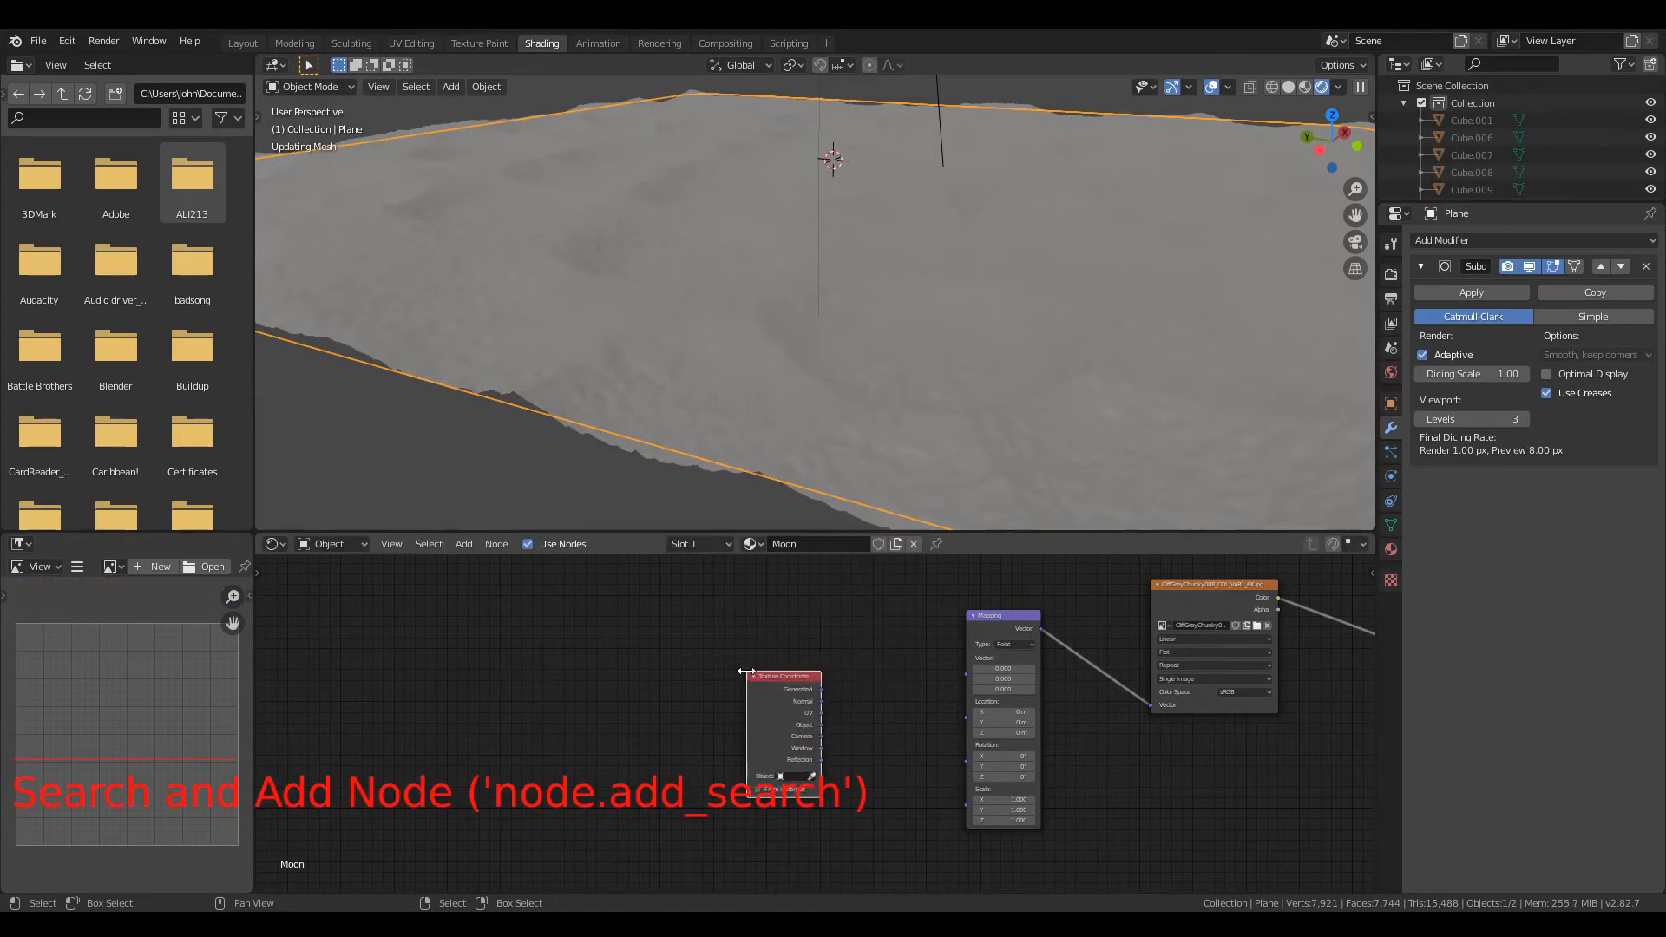
Step: Link the Texture Coordinate node's UV output to the Mapping node's Vector input and arrange the two nodes
{"action": "scroll", "coordinate": [796, 625], "scroll_direction": "up", "scroll_amount": 5}
{"action": "middle_click", "coordinate": [796, 624]}
{"action": "middle_click", "coordinate": [767, 606]}
{"action": "left_click_drag", "start_coordinate": [731, 651], "coordinate": [927, 793]}
{"action": "left_click_drag", "start_coordinate": [929, 631], "coordinate": [943, 594]}
{"action": "middle_click_drag", "start_coordinate": [943, 593], "coordinate": [861, 677]}
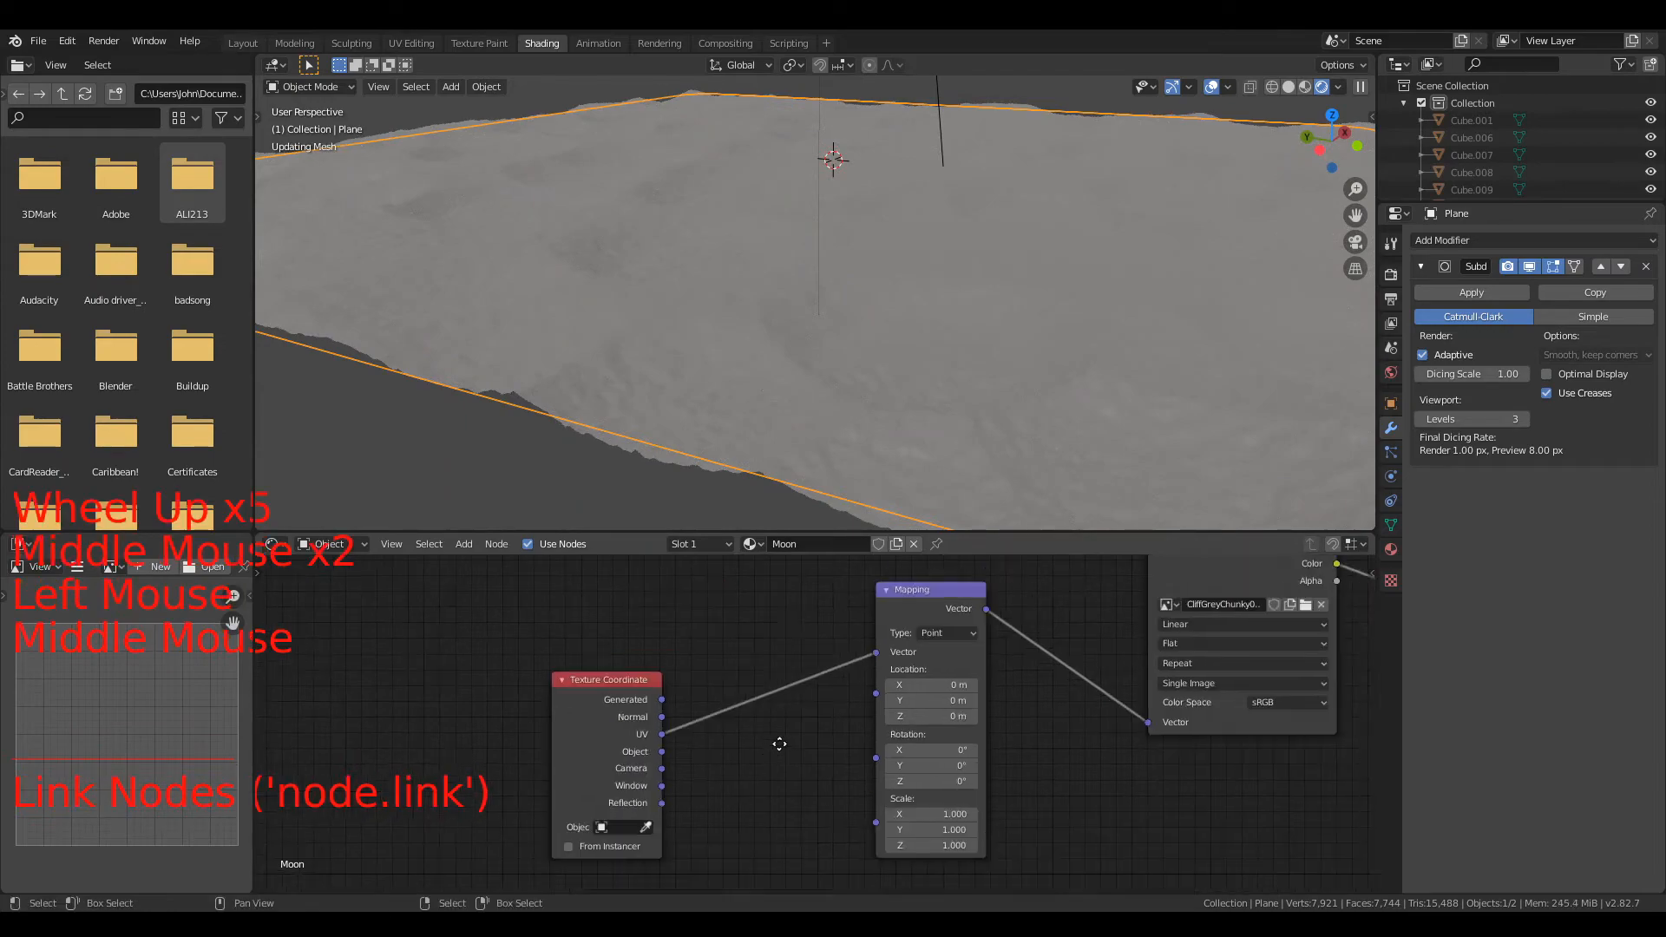
{"action": "scroll", "coordinate": [804, 597], "scroll_direction": "down", "scroll_amount": 3}
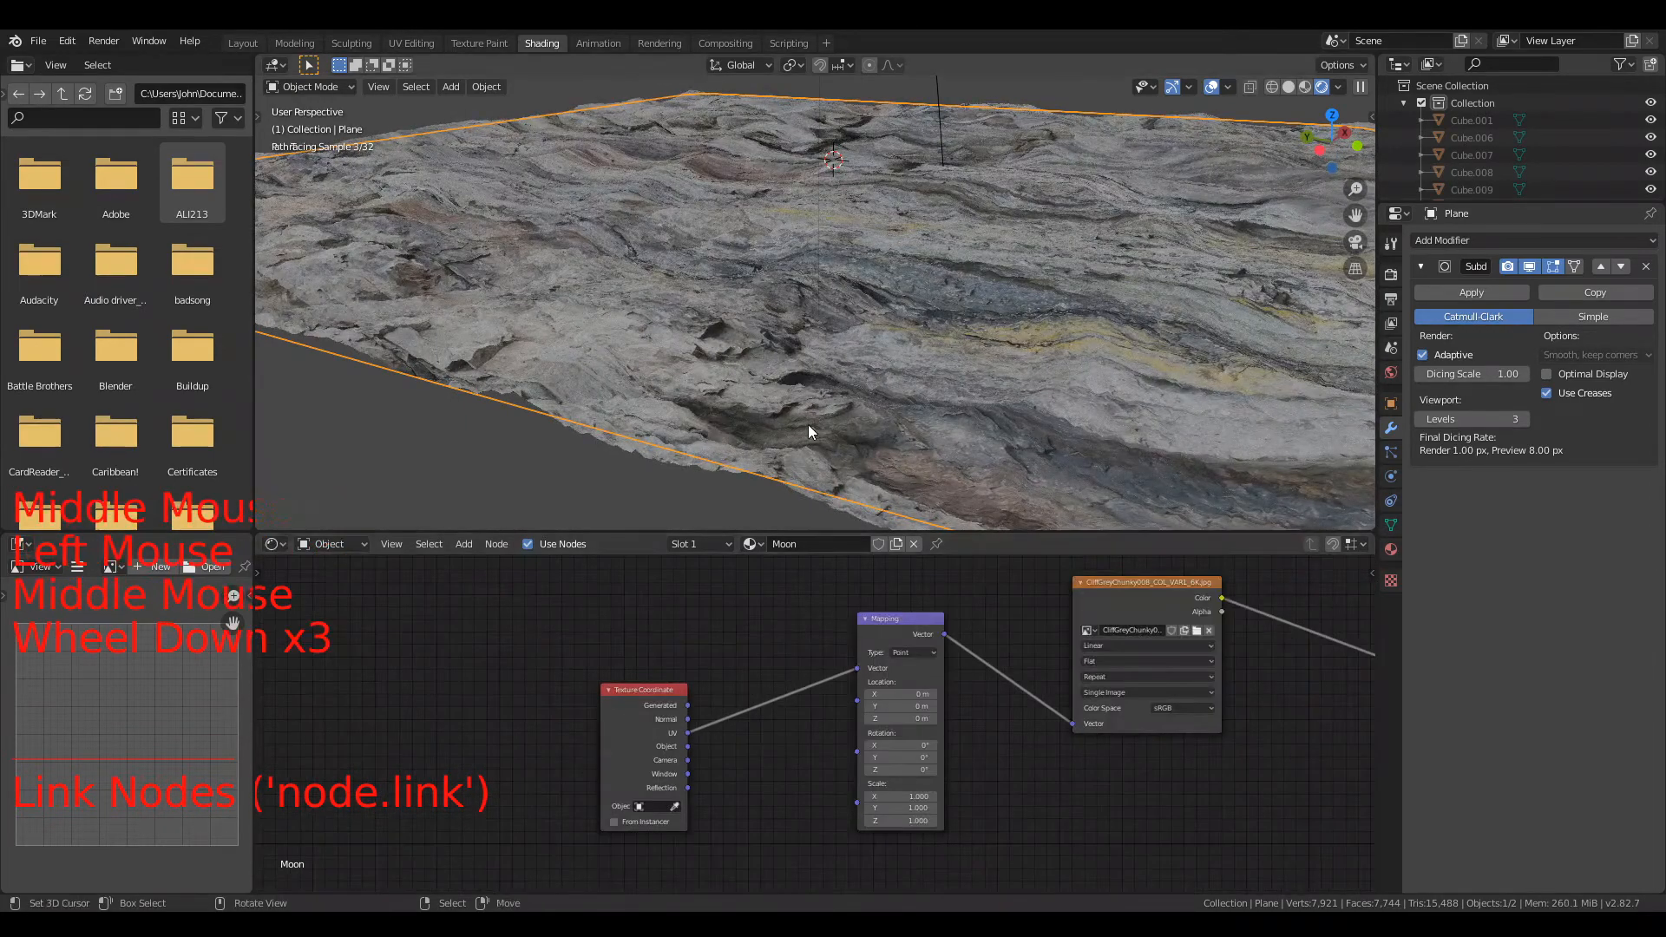
Step: Set the Mapping node's scale to 3 on X, Y and Z to shrink the rock texture on the plane
{"action": "scroll", "coordinate": [829, 403], "scroll_direction": "down", "scroll_amount": 2}
{"action": "scroll", "coordinate": [830, 397], "scroll_direction": "up", "scroll_amount": 3}
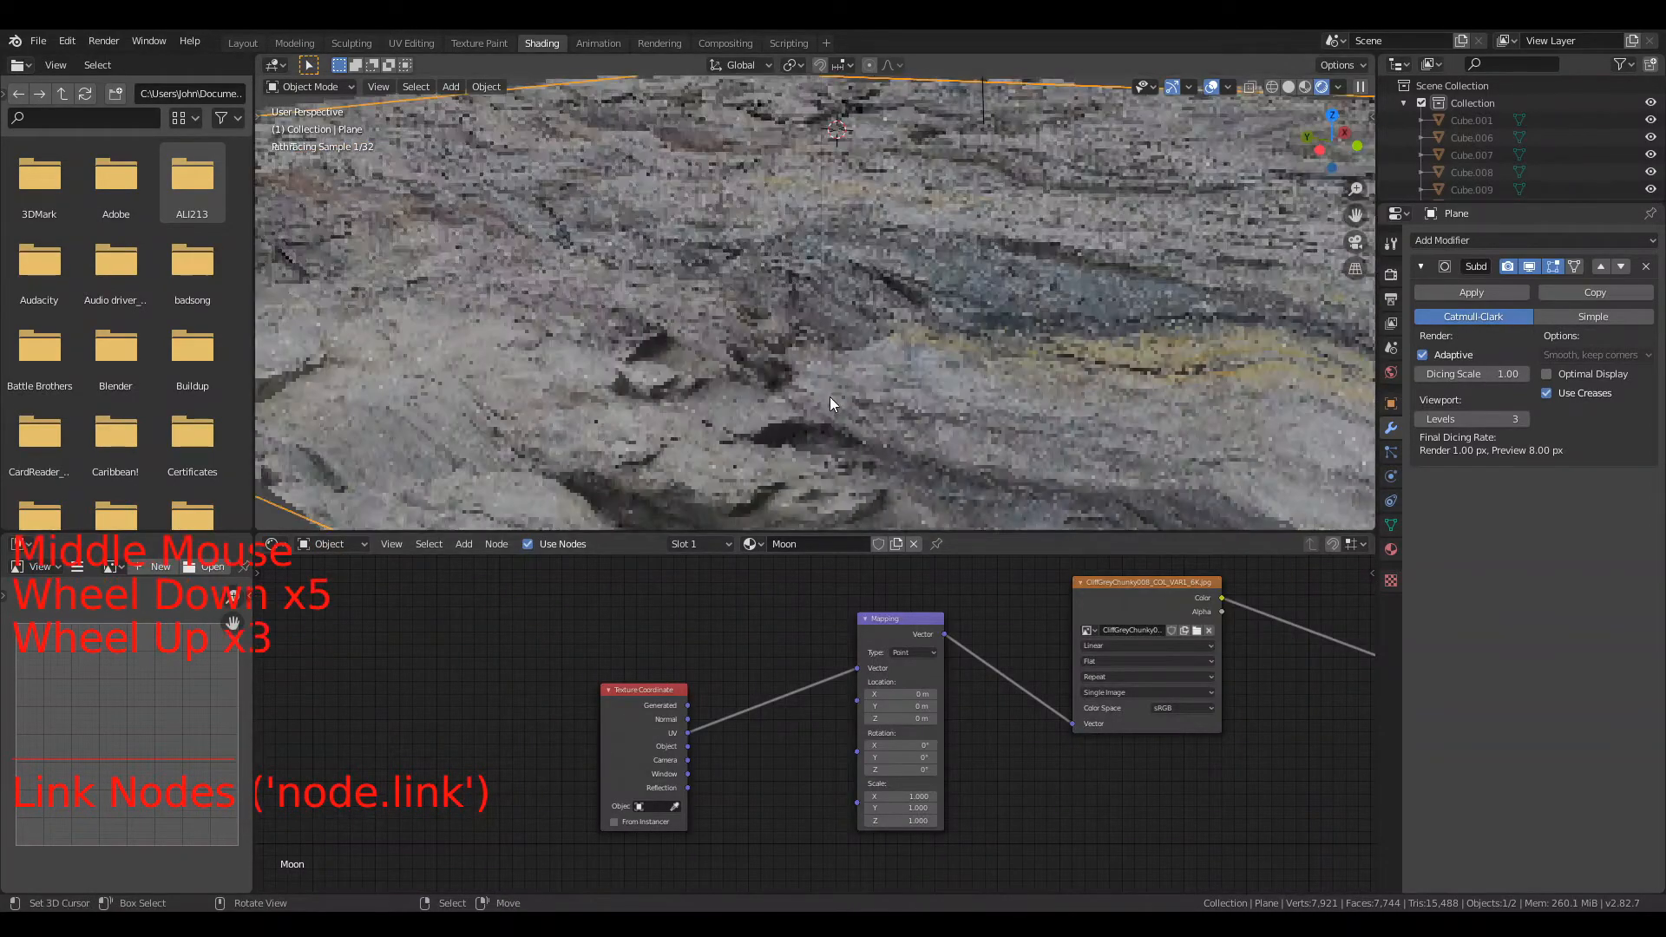
{"action": "middle_click_drag", "start_coordinate": [829, 397], "coordinate": [911, 408]}
{"action": "scroll", "coordinate": [986, 795], "scroll_direction": "up", "scroll_amount": 5}
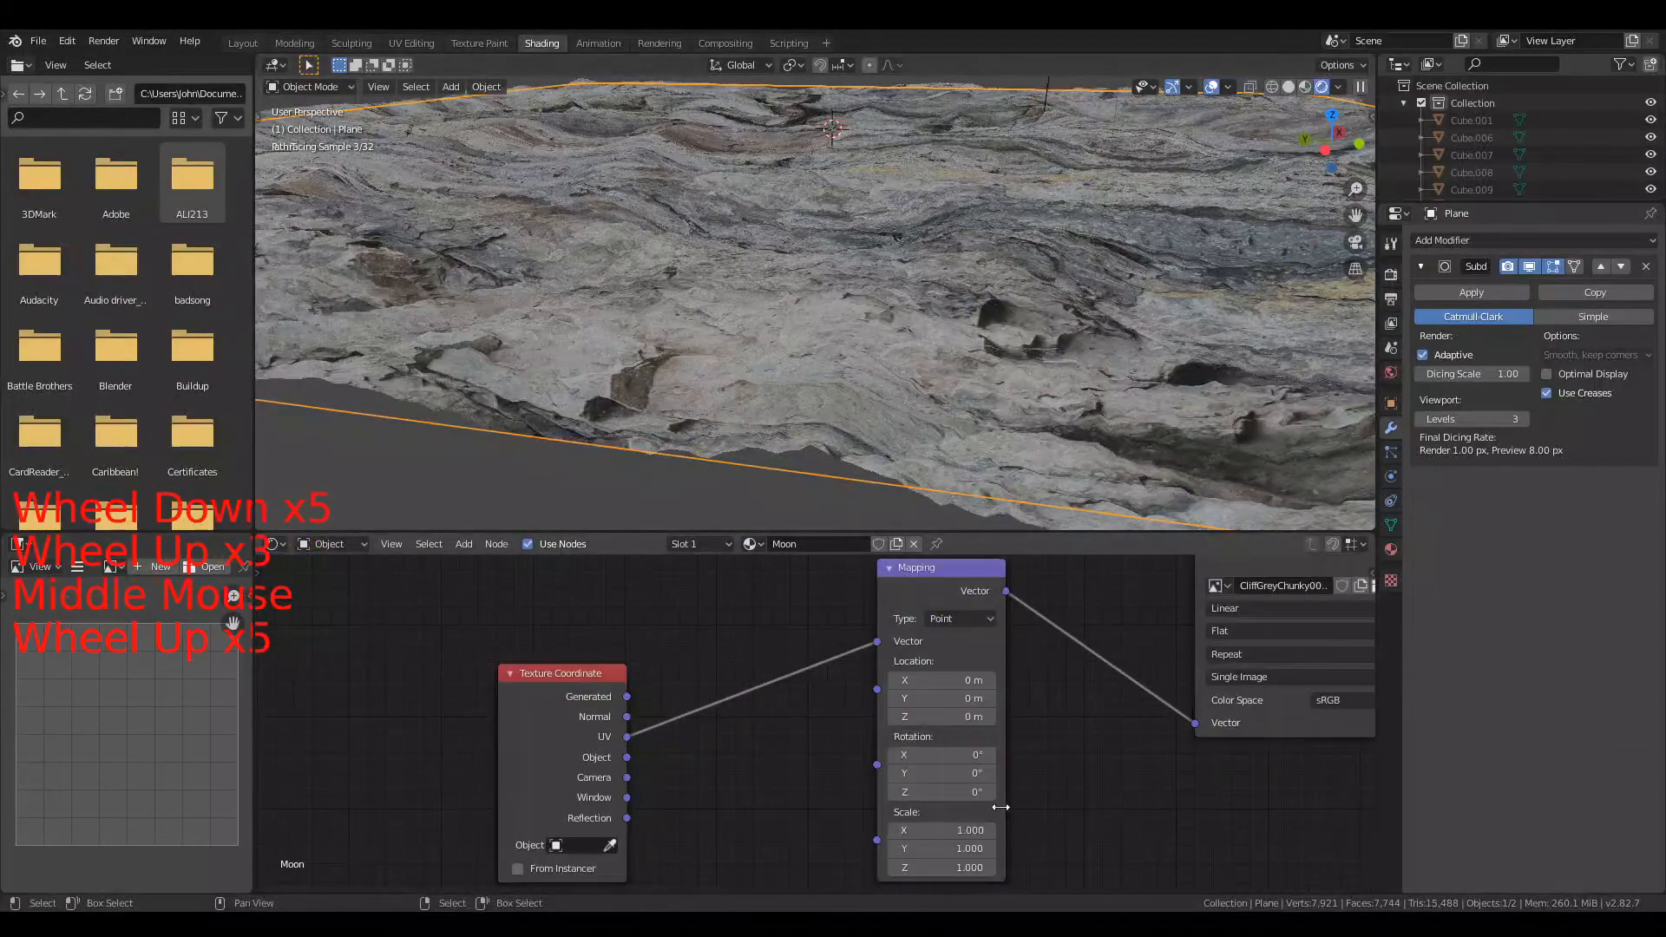
{"action": "left_click", "coordinate": [941, 830]}
{"action": "type", "text": "3"}
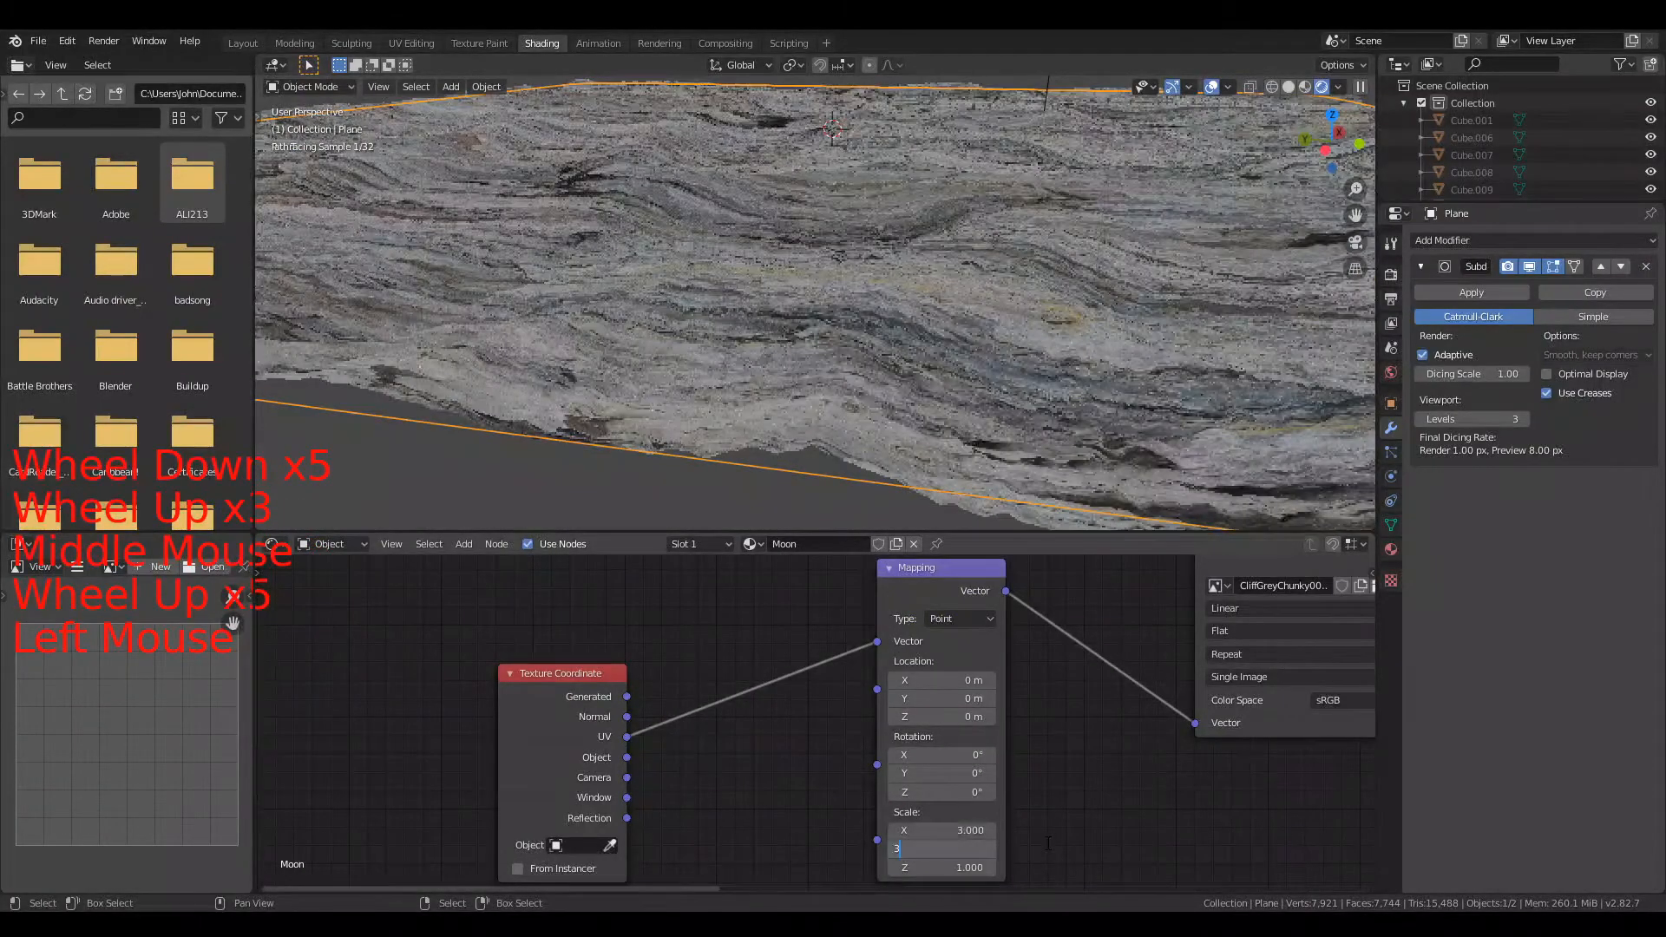
{"action": "key", "text": "Tab"}
{"action": "type", "text": "3"}
{"action": "key", "text": "Tab"}
{"action": "left_click", "coordinate": [1133, 783]}
{"action": "scroll", "coordinate": [936, 435], "scroll_direction": "down", "scroll_amount": 2}
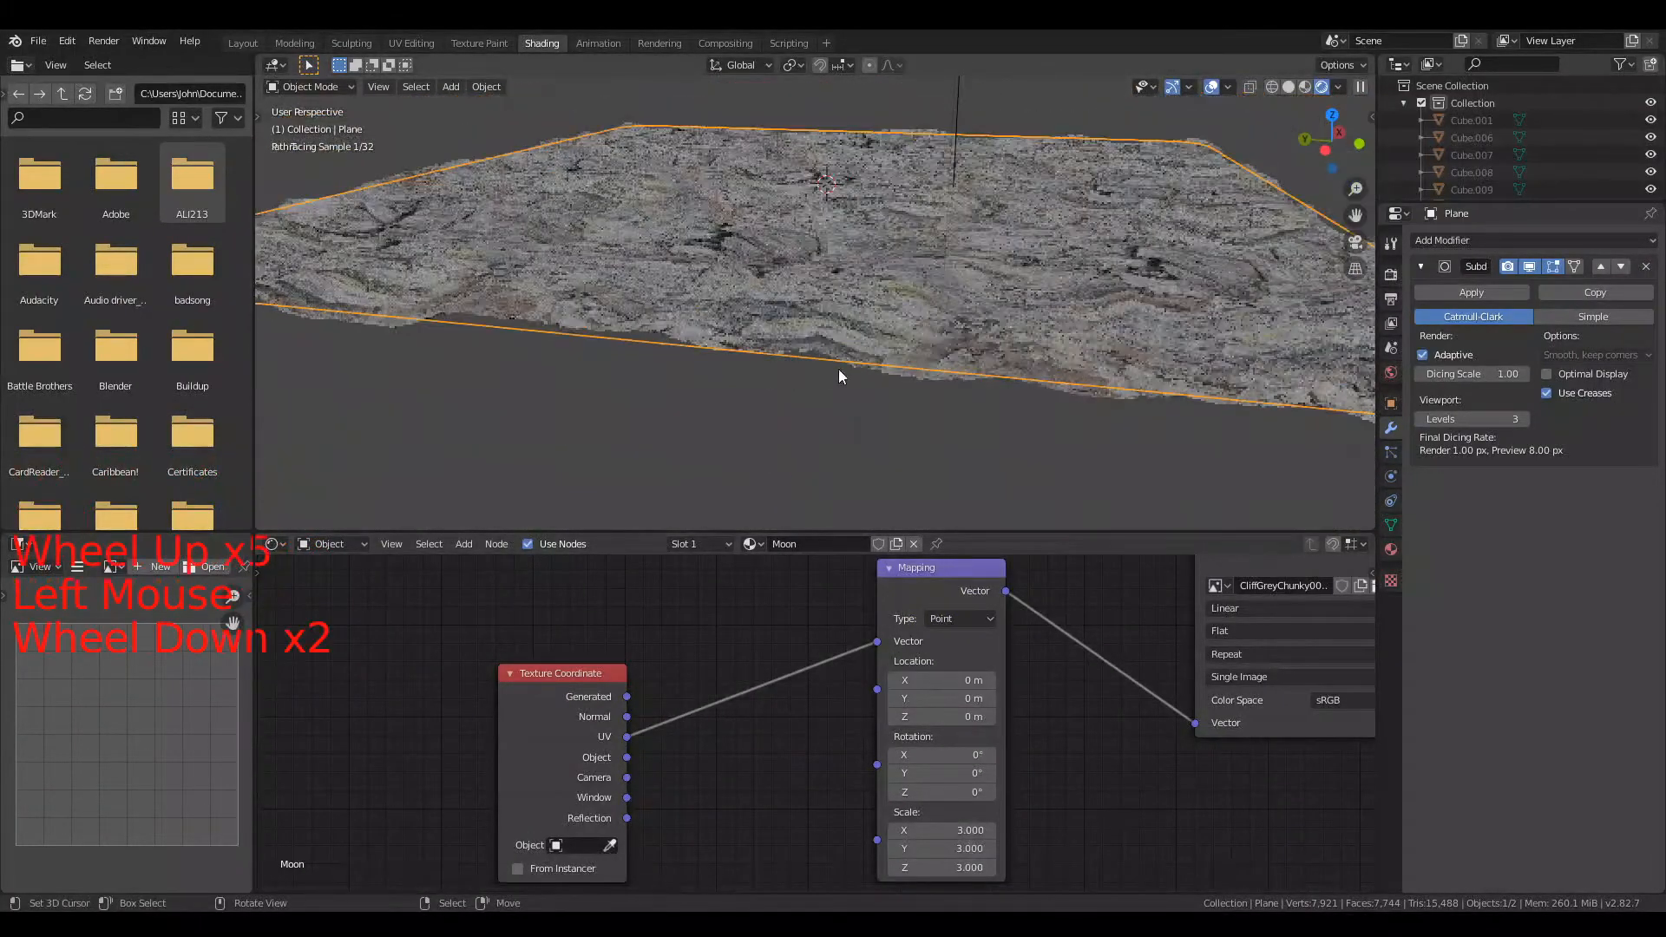
Step: Check the scaled rock texture on the plane, and tidy the Mapping and Texture Coordinate nodes ahead of the cliff image texture
{"action": "middle_click_drag", "start_coordinate": [838, 368], "coordinate": [457, 168]}
{"action": "scroll", "coordinate": [1002, 264], "scroll_direction": "down", "scroll_amount": 8}
{"action": "scroll", "coordinate": [786, 238], "scroll_direction": "up", "scroll_amount": 4}
{"action": "middle_click_drag", "start_coordinate": [786, 237], "coordinate": [1003, 299]}
{"action": "scroll", "coordinate": [883, 297], "scroll_direction": "down", "scroll_amount": 3}
{"action": "scroll", "coordinate": [883, 301], "scroll_direction": "up", "scroll_amount": 1}
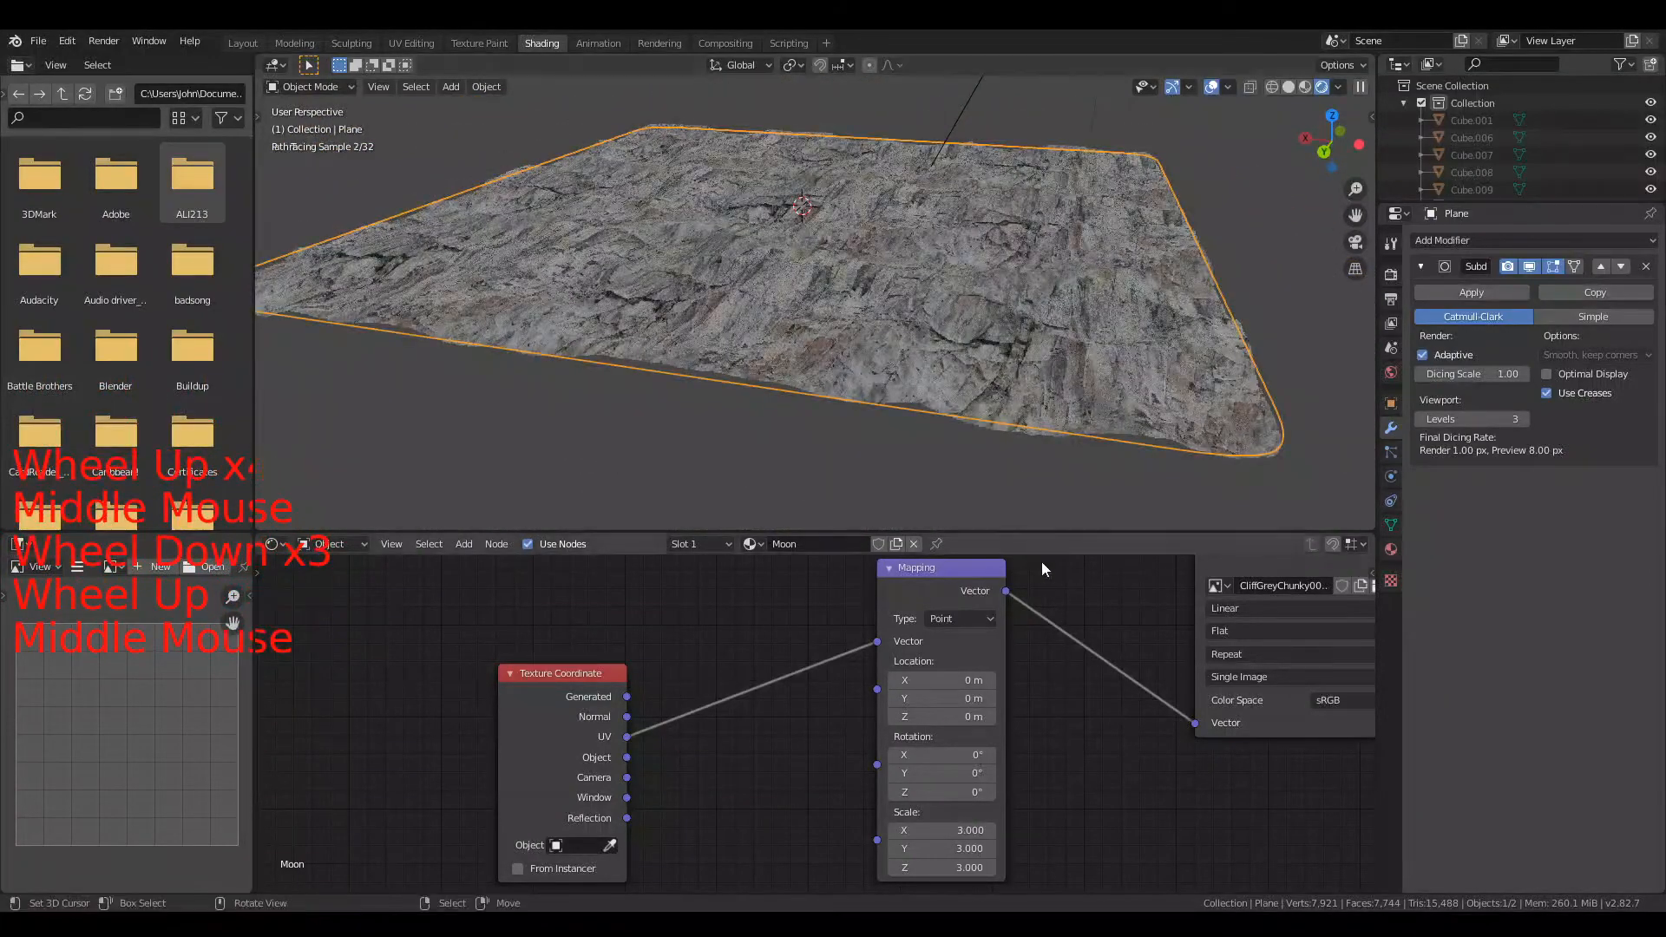
{"action": "scroll", "coordinate": [1080, 658], "scroll_direction": "down", "scroll_amount": 5}
{"action": "left_click_drag", "start_coordinate": [905, 630], "coordinate": [831, 584]}
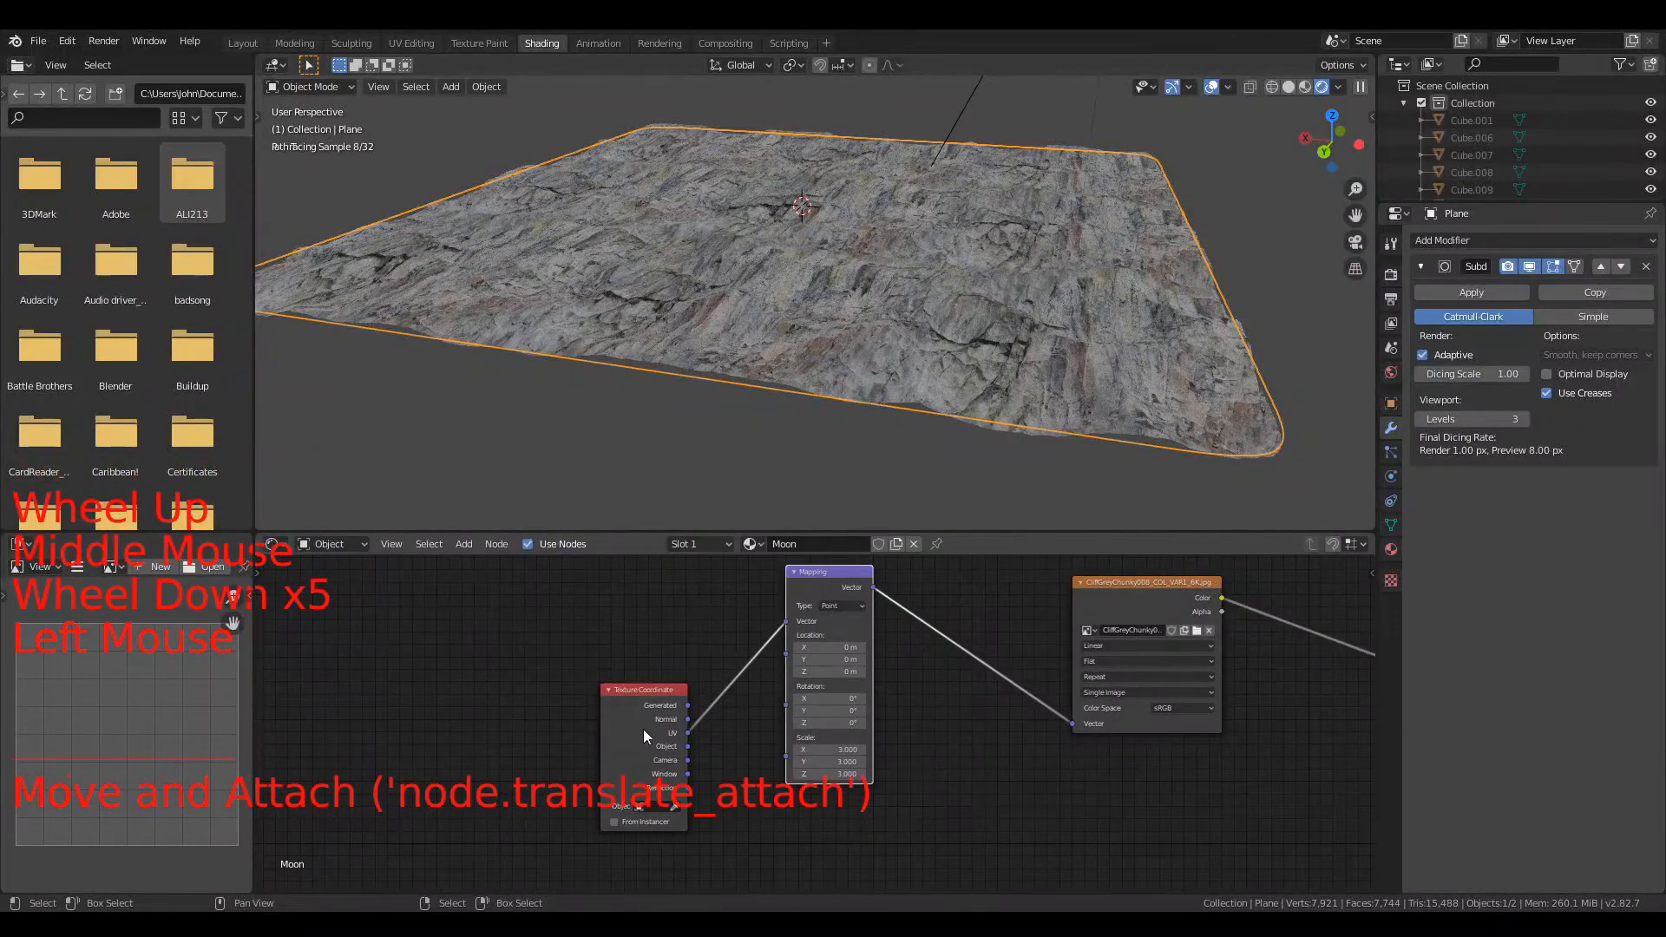
{"action": "left_click_drag", "start_coordinate": [643, 729], "coordinate": [595, 659]}
Step: Duplicate the cliff colour texture node below the original and load CliffGreyChunky008_GLOSS_6K.jpg into the copy
{"action": "left_click", "coordinate": [1086, 612]}
{"action": "middle_click_drag", "start_coordinate": [1086, 612], "coordinate": [879, 562]}
{"action": "key", "text": "shift+d"}
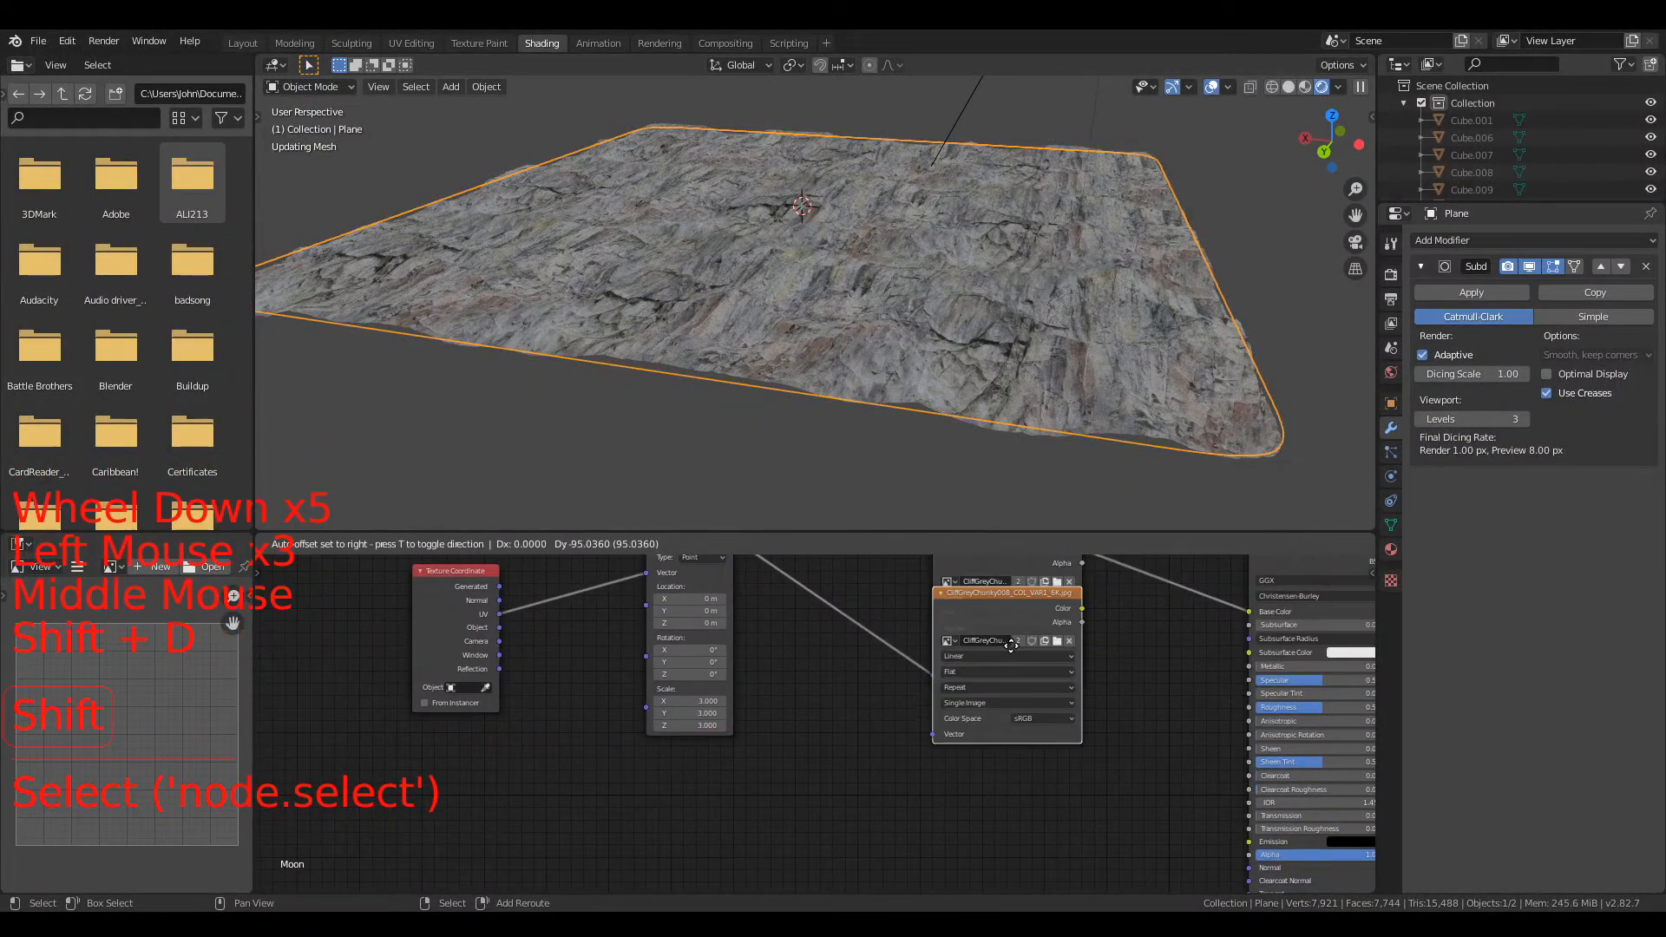
{"action": "left_click", "coordinate": [1045, 751]}
{"action": "left_click", "coordinate": [1055, 751]}
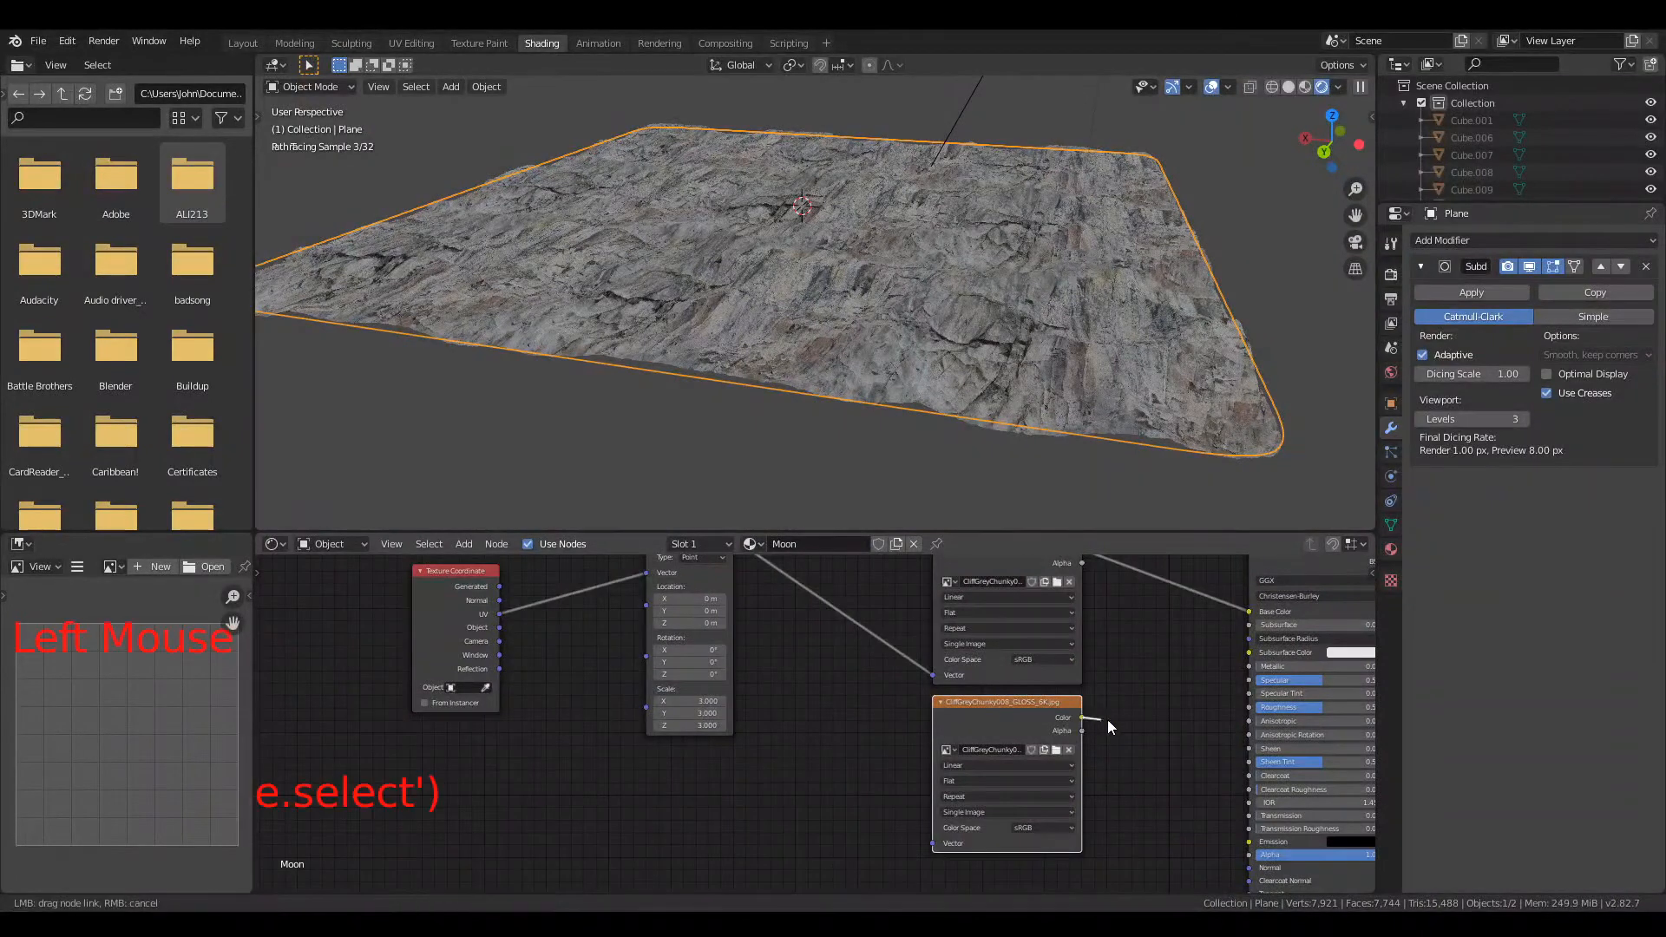
Step: Link the gloss texture's Color output to the Principled BSDF's Roughness input, and the Mapping node's Vector output to the texture's Vector input
{"action": "left_click_drag", "start_coordinate": [1230, 710], "coordinate": [1253, 703]}
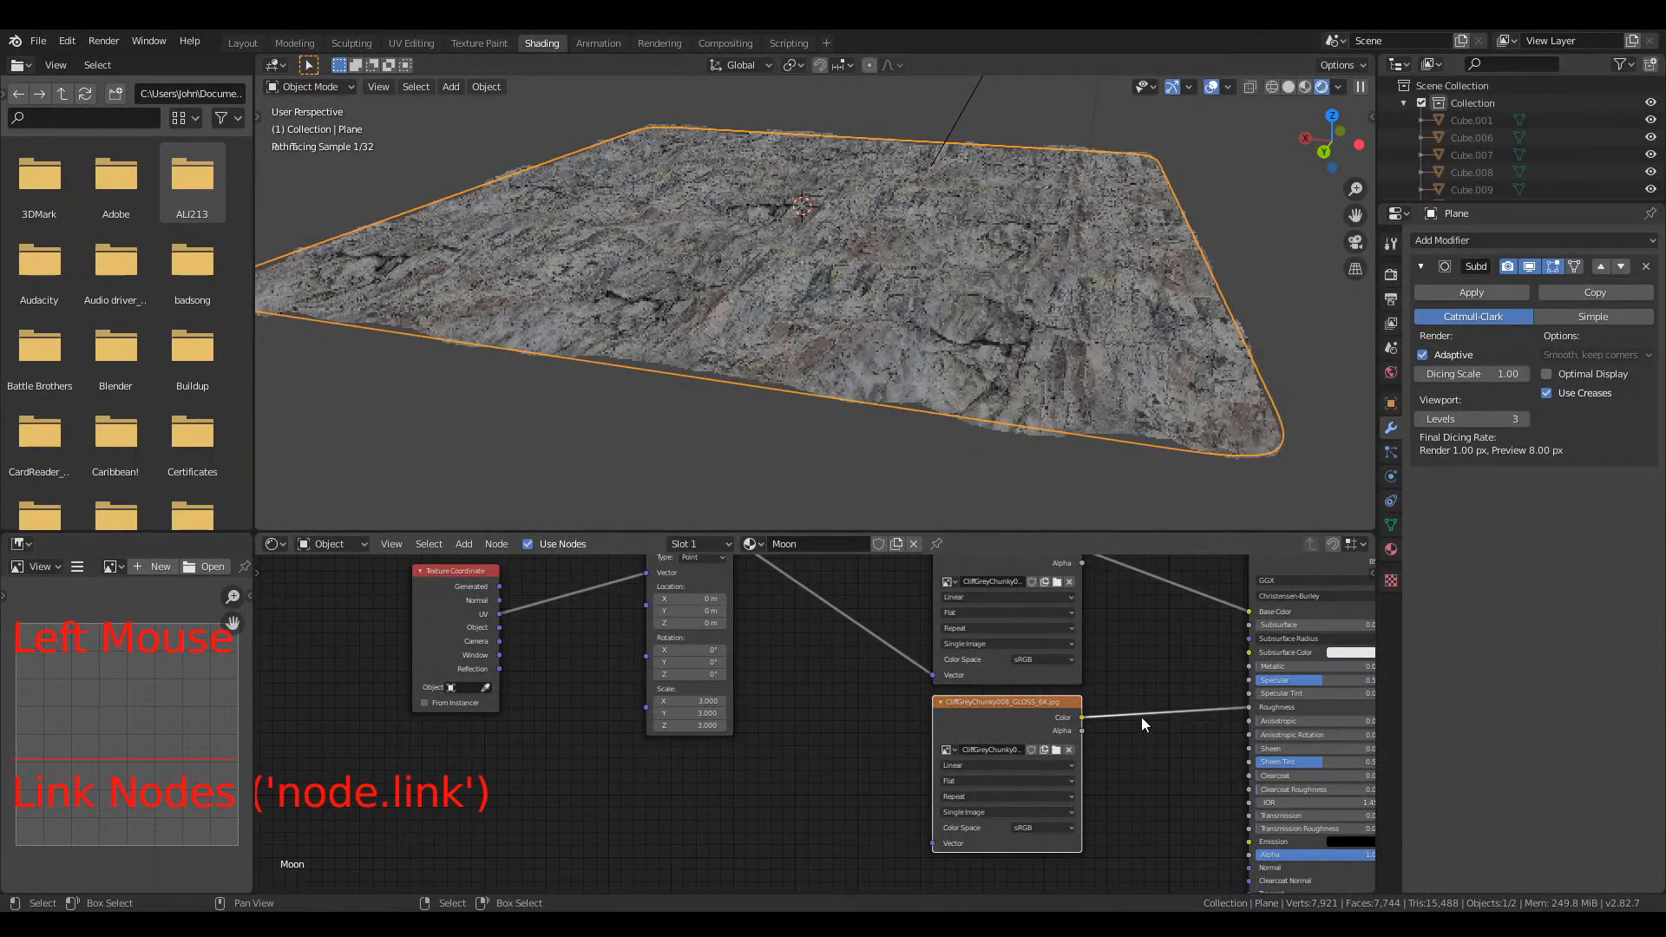
{"action": "middle_click_drag", "start_coordinate": [1032, 703], "coordinate": [980, 683]}
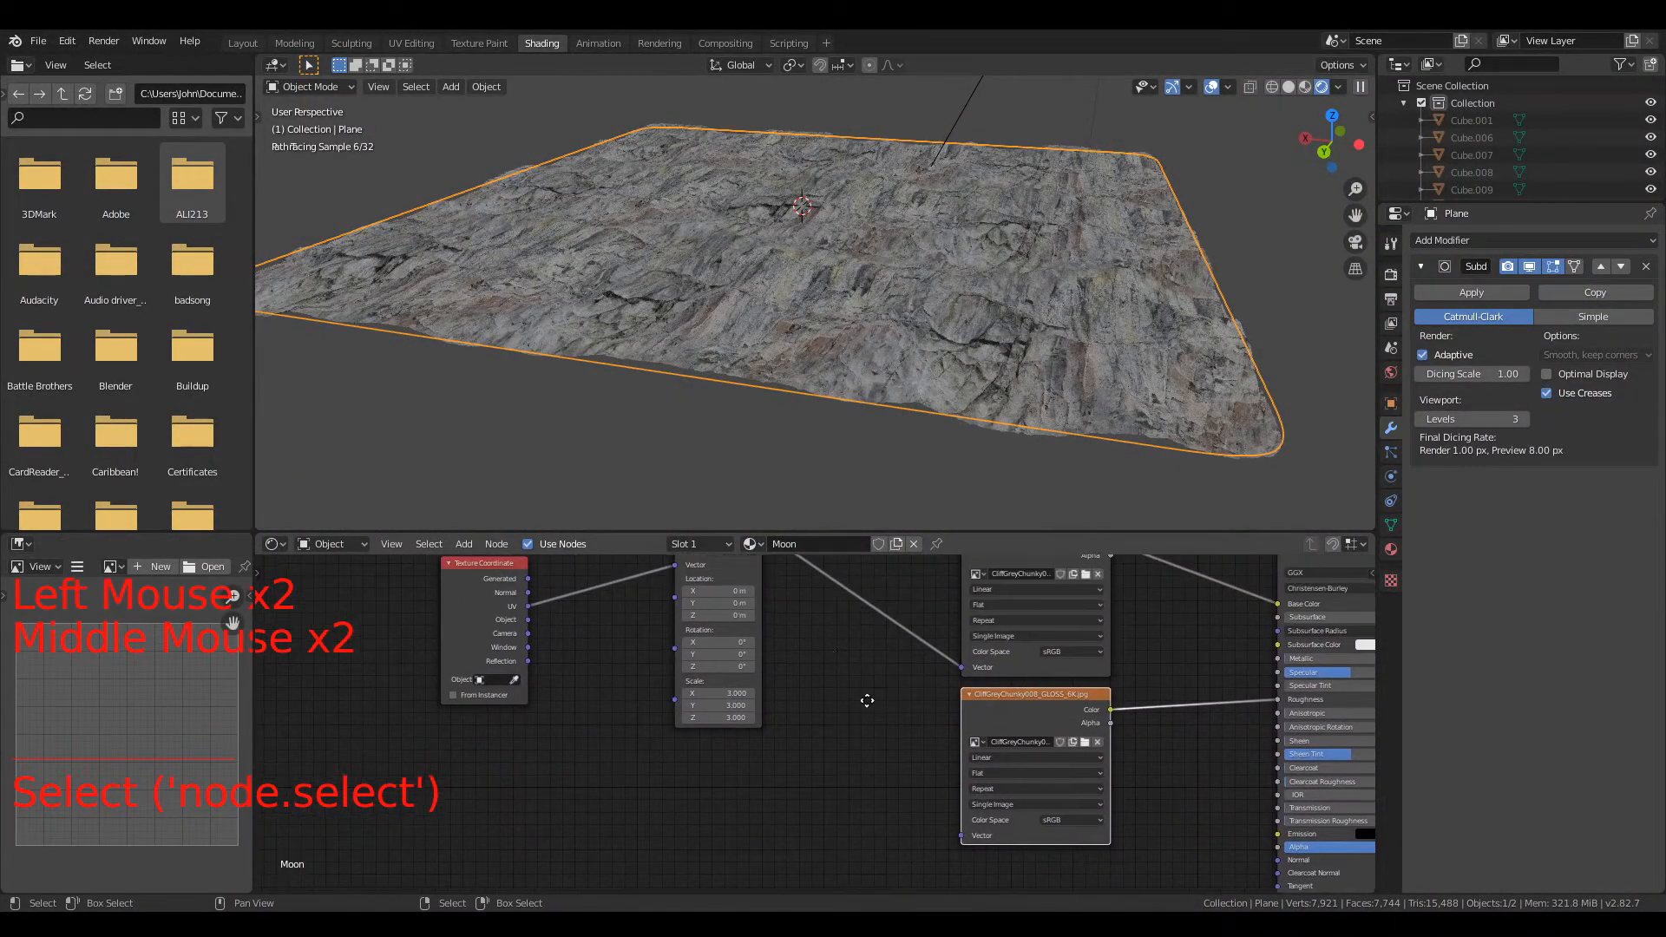
{"action": "scroll", "coordinate": [825, 632], "scroll_direction": "down", "scroll_amount": 2}
{"action": "middle_click_drag", "start_coordinate": [824, 632], "coordinate": [814, 618]}
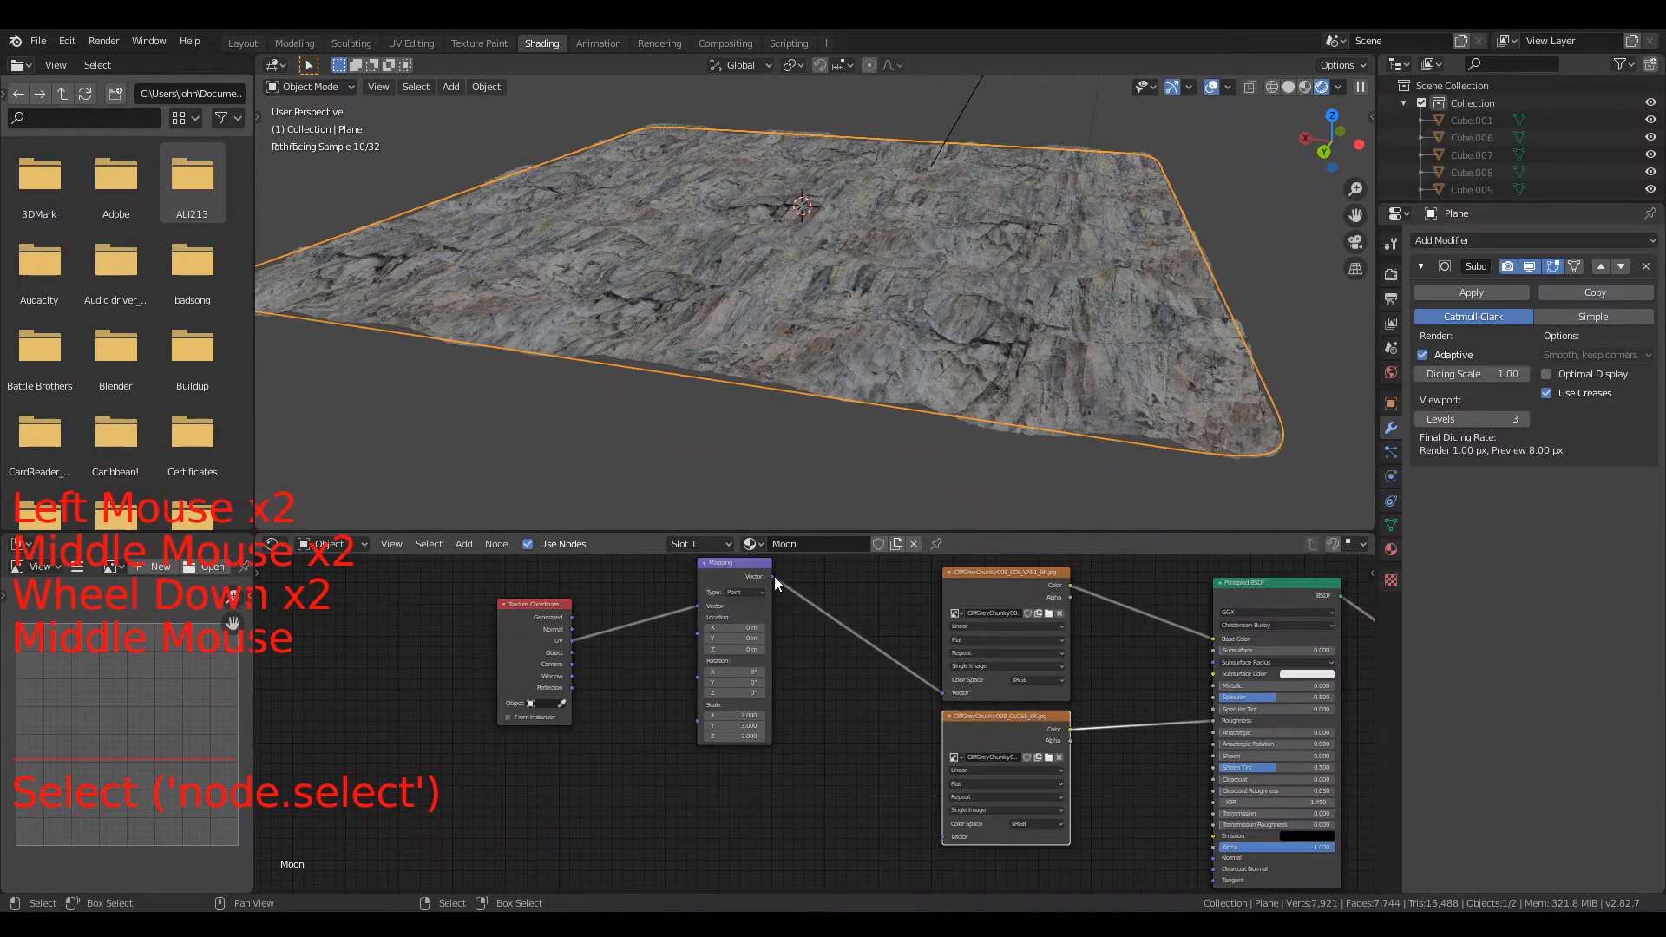
{"action": "left_click_drag", "start_coordinate": [772, 576], "coordinate": [943, 838]}
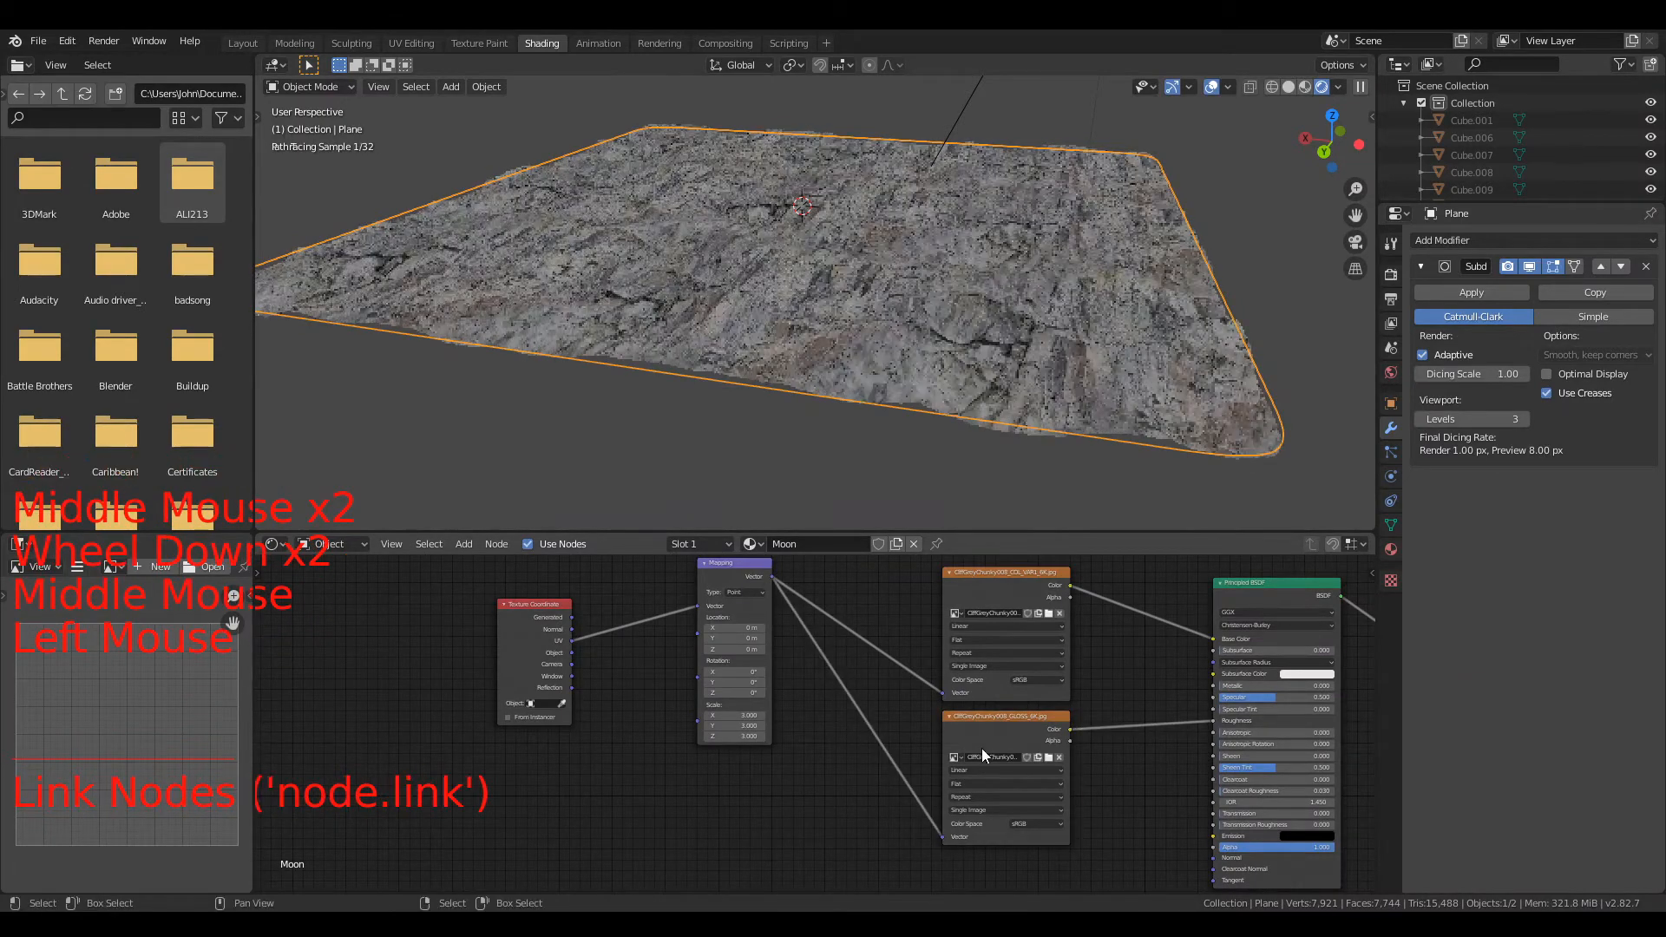
Step: Duplicate the gloss texture node below itself and load CliffGreyChunky008_NRM_6K.jpg into the copy
{"action": "left_click", "coordinate": [981, 748]}
{"action": "middle_click_drag", "start_coordinate": [837, 743], "coordinate": [732, 603]}
{"action": "key", "text": "shift+d"}
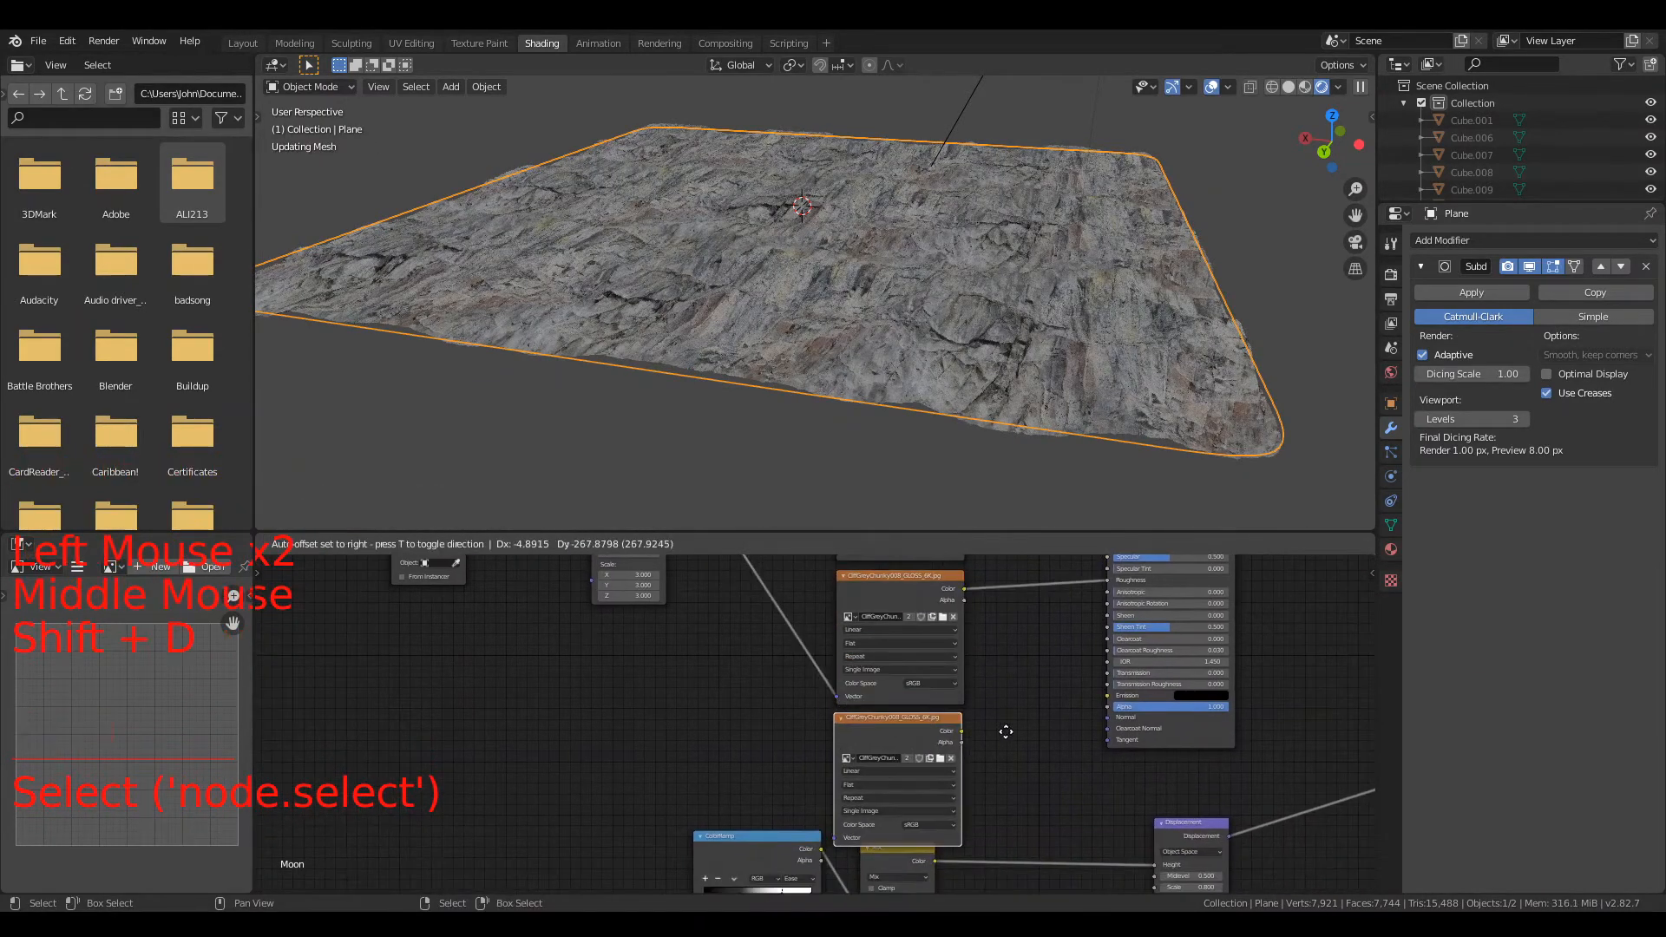
{"action": "left_click", "coordinate": [986, 730]}
{"action": "left_click", "coordinate": [898, 586]}
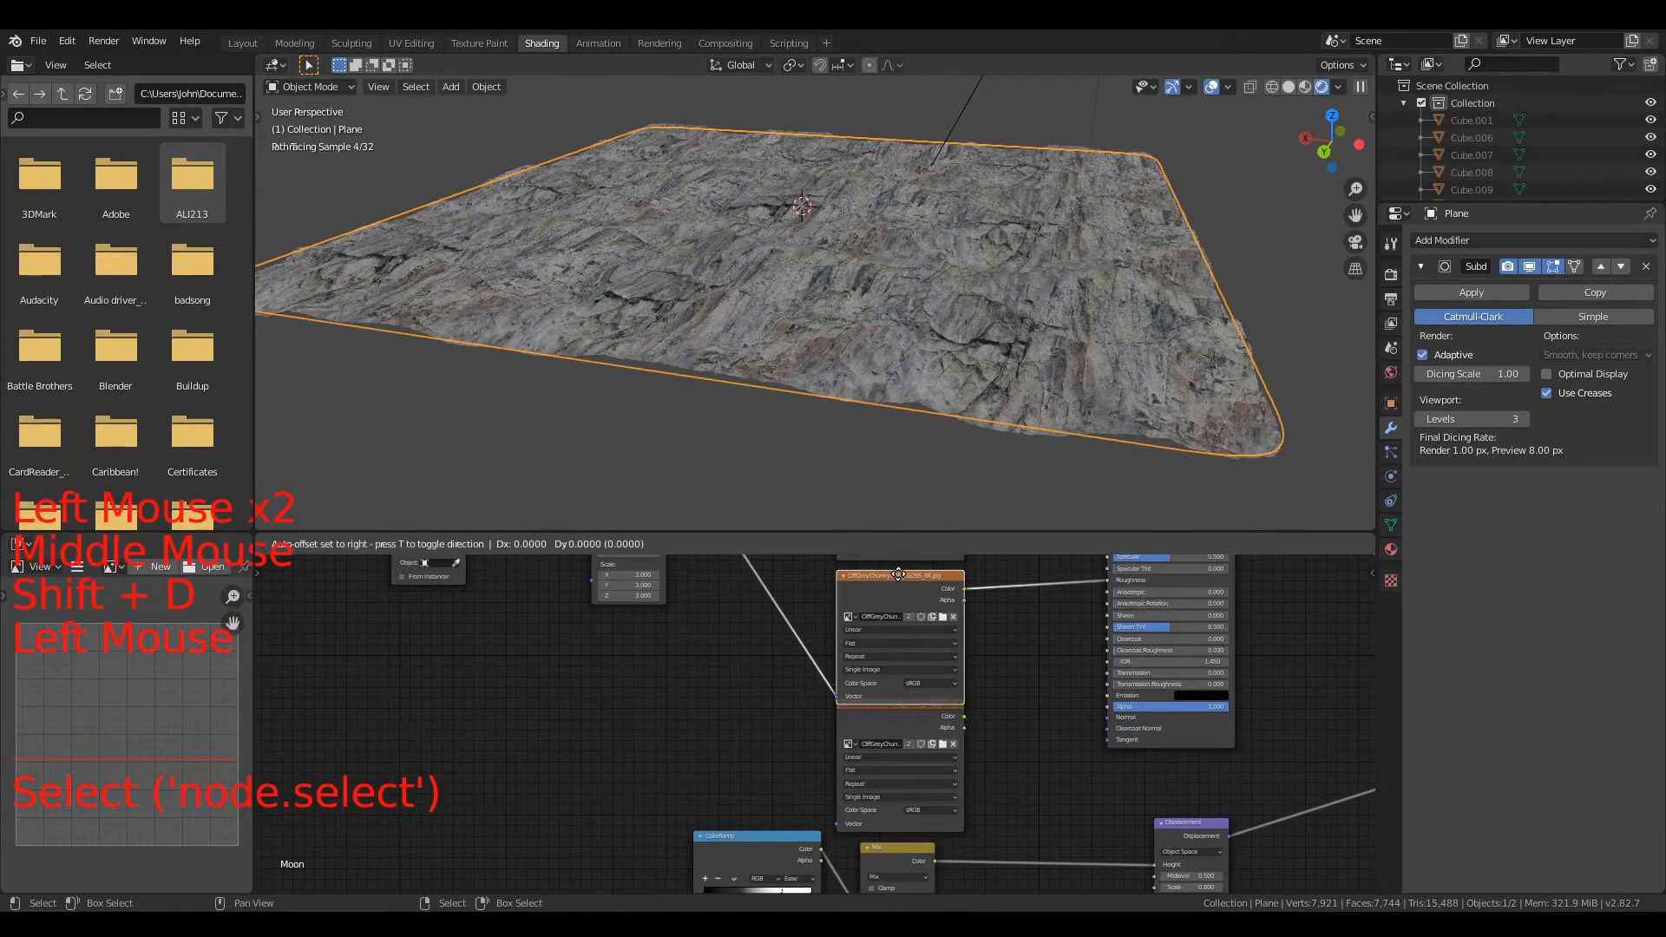
{"action": "left_click", "coordinate": [944, 742]}
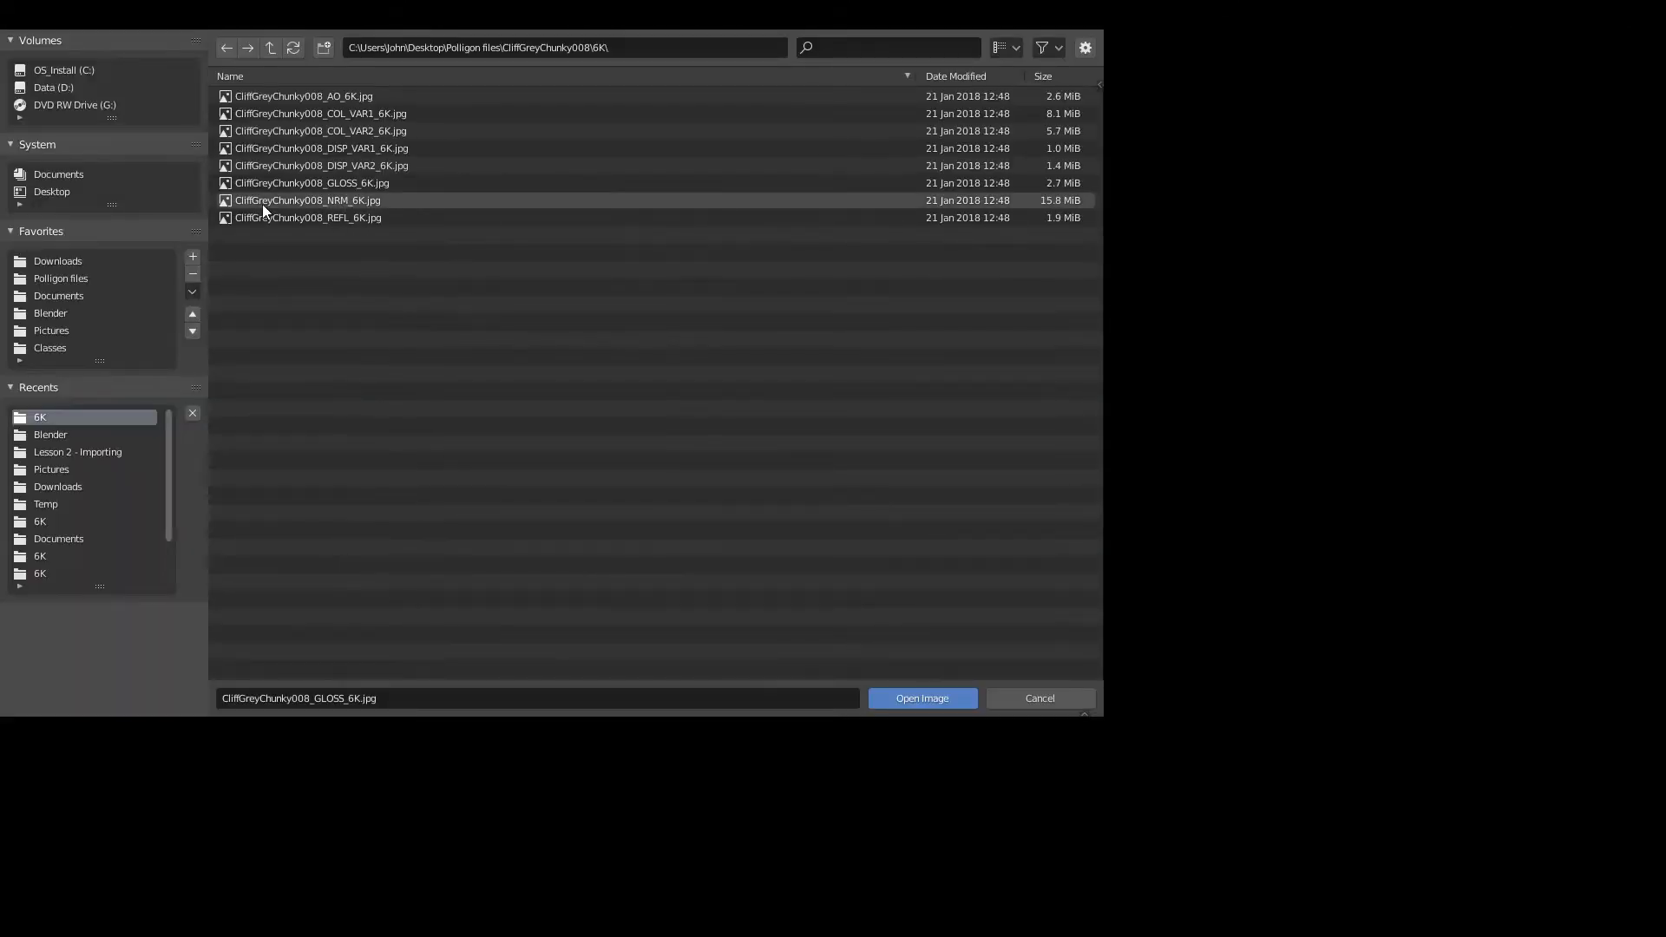
{"action": "double_click", "coordinate": [305, 201]}
{"action": "scroll", "coordinate": [1056, 763], "scroll_direction": "up", "scroll_amount": 1}
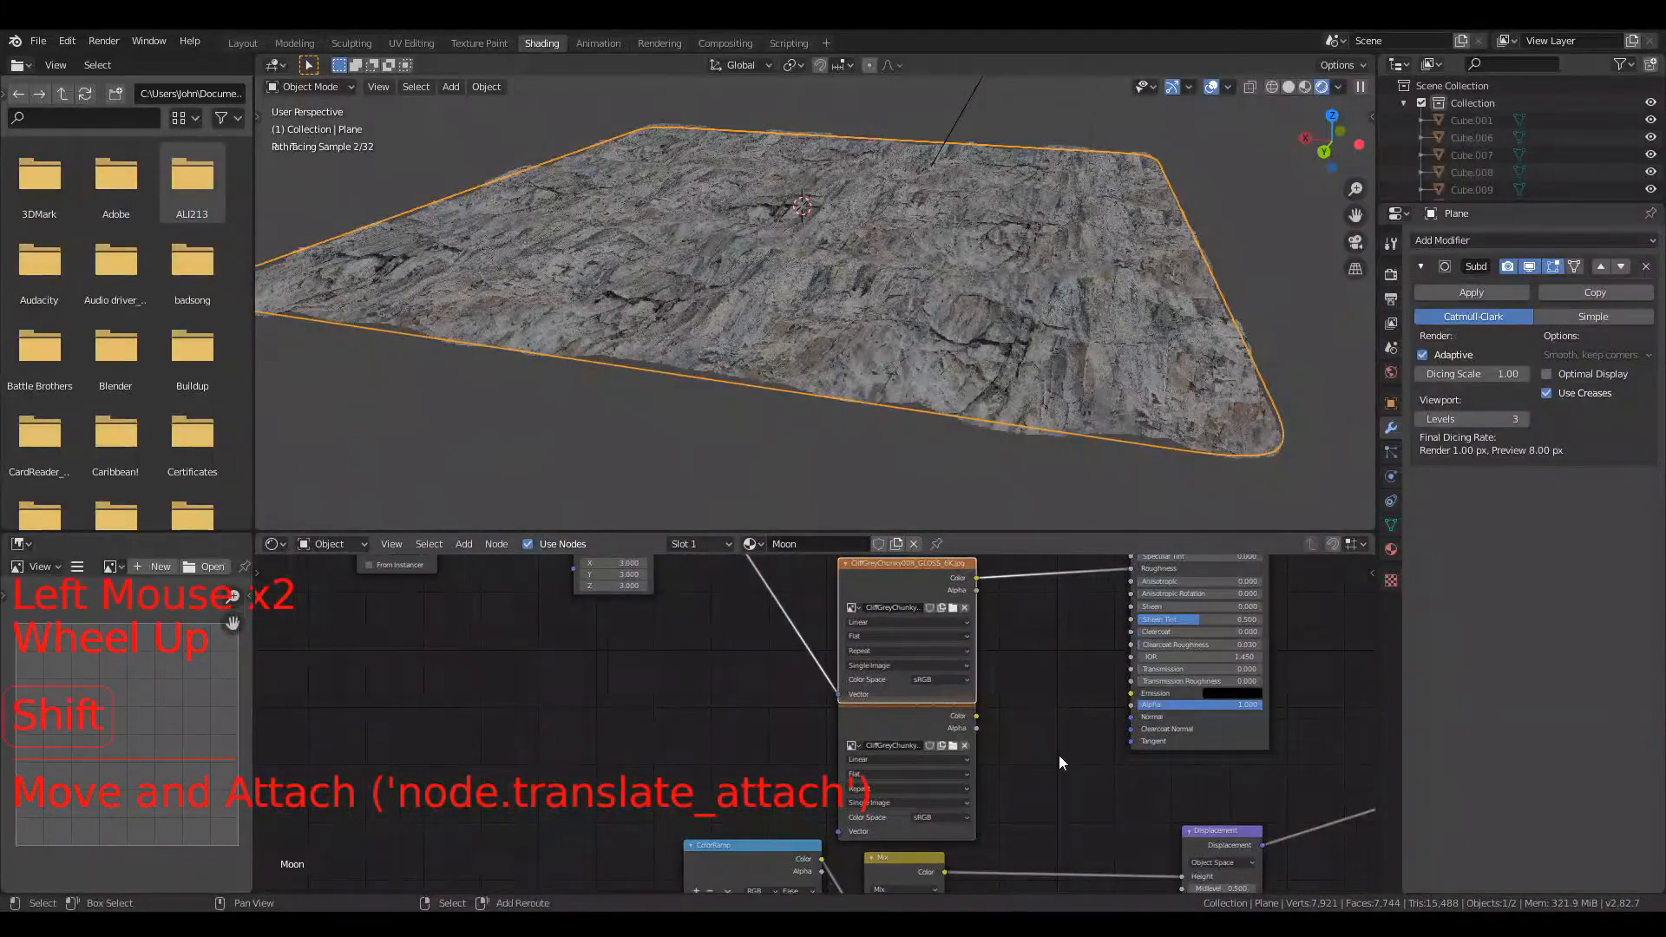
Step: Add a Normal Map node, linking its Normal output to the Principled BSDF's Normal input and the normal texture's Color to its Color input
{"action": "key", "text": "shift+a"}
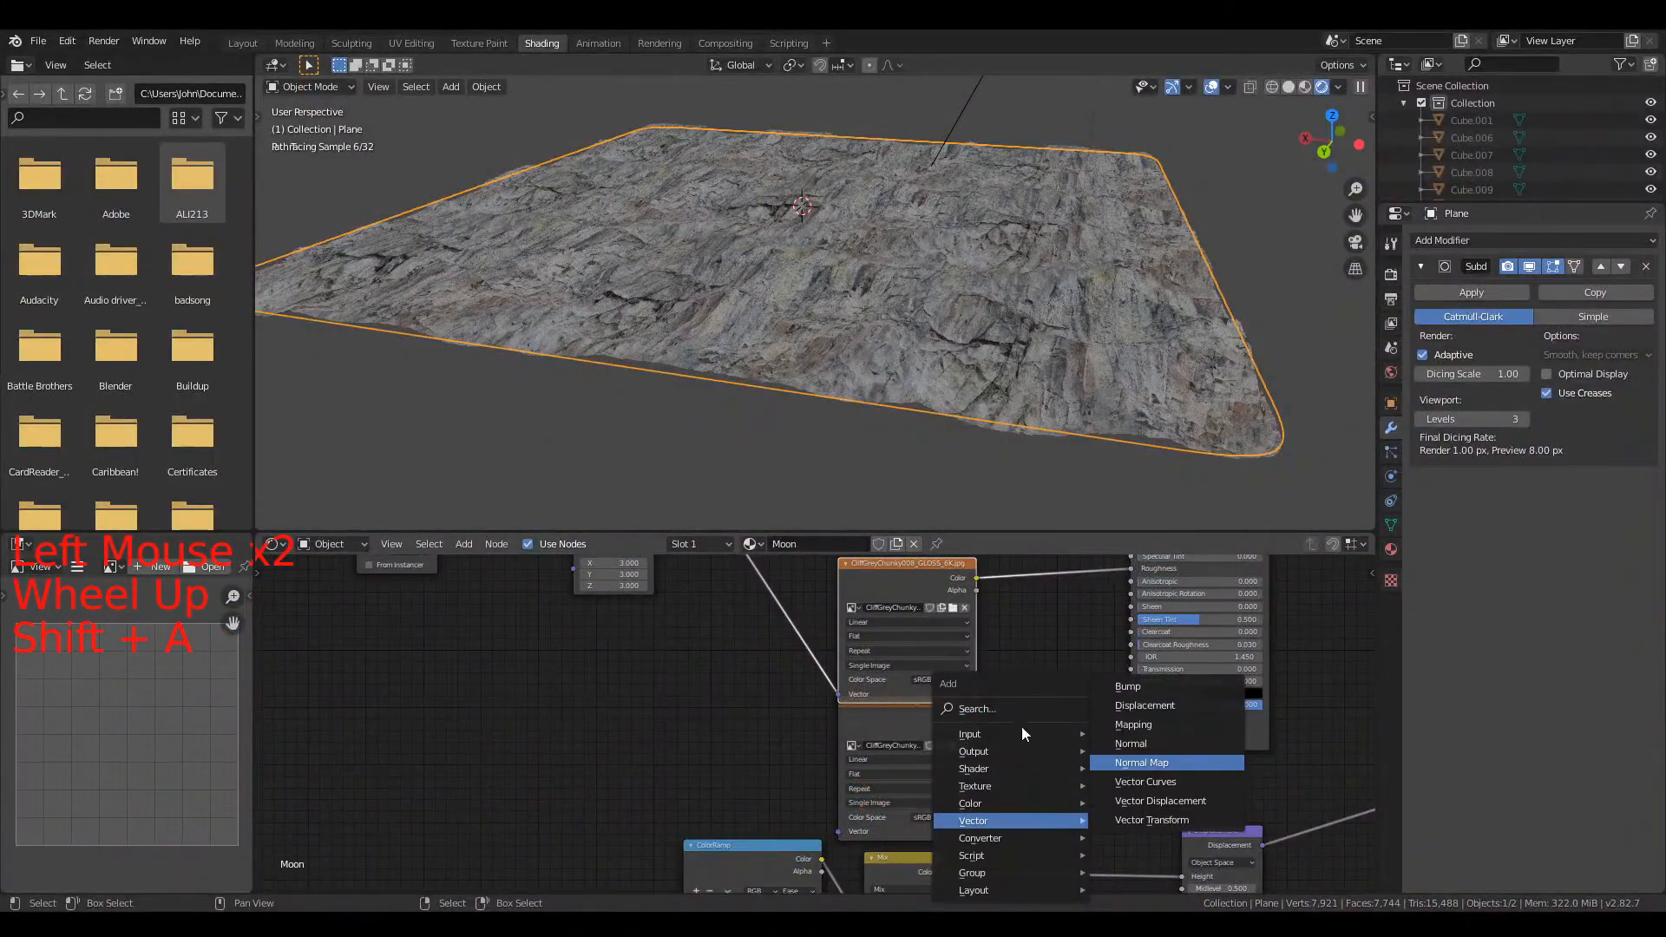
{"action": "left_click", "coordinate": [1154, 763]}
{"action": "left_click", "coordinate": [1090, 724]}
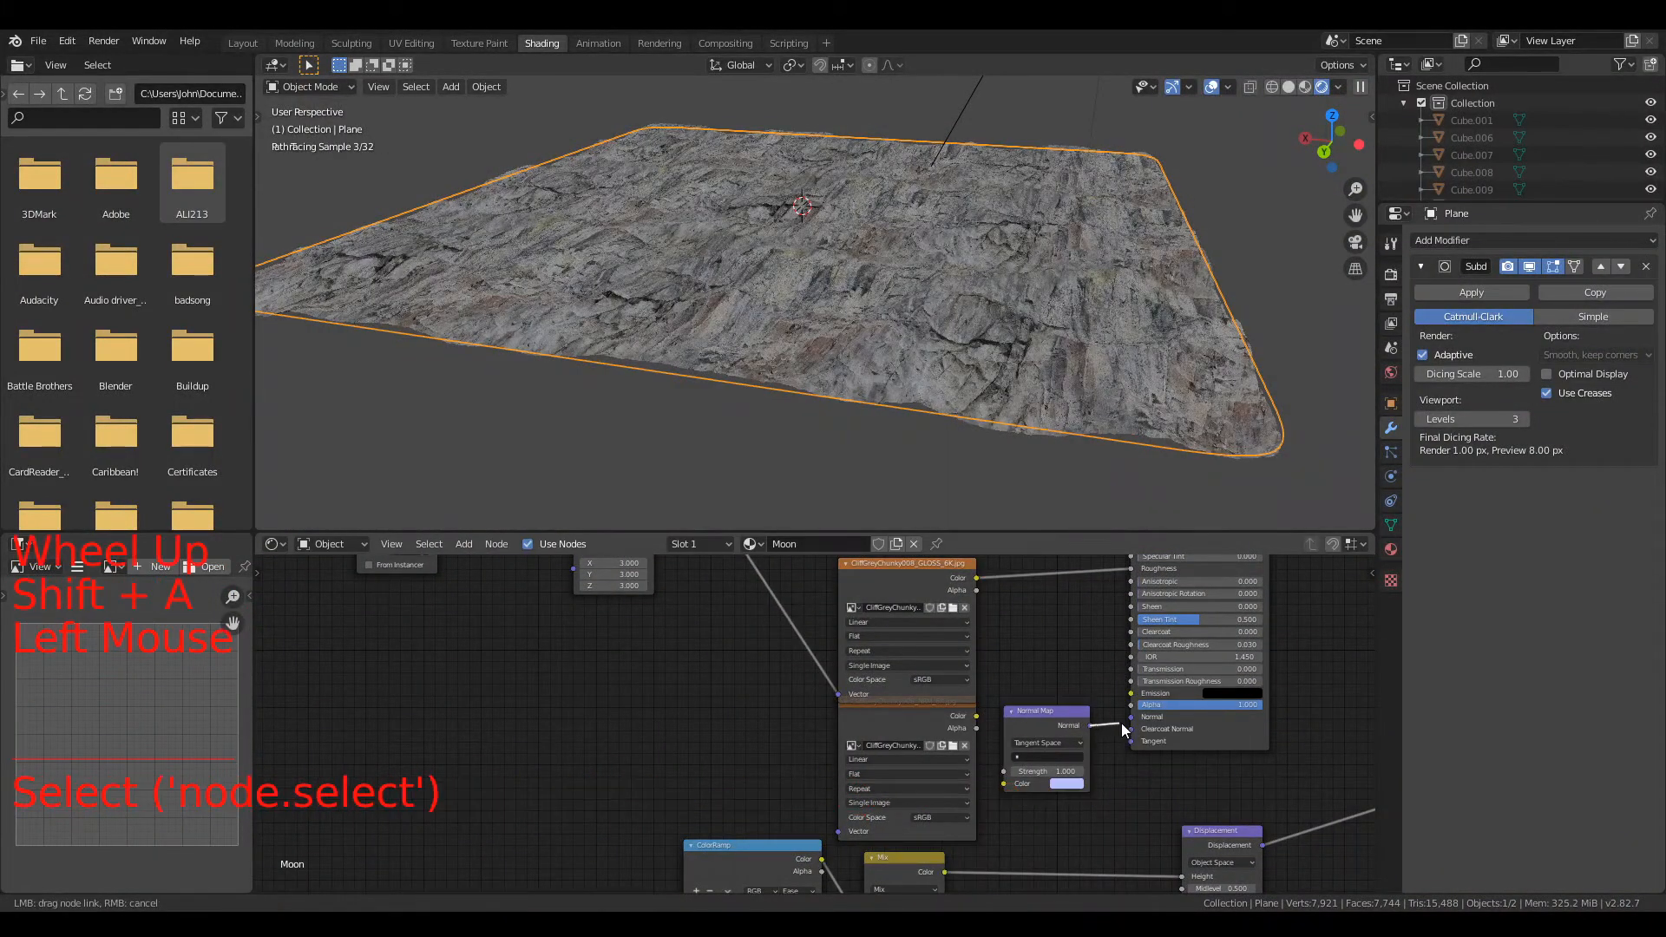
{"action": "left_click_drag", "start_coordinate": [1090, 724], "coordinate": [1131, 717]}
{"action": "left_click_drag", "start_coordinate": [980, 719], "coordinate": [1008, 781]}
{"action": "middle_click_drag", "start_coordinate": [1026, 633], "coordinate": [968, 686]}
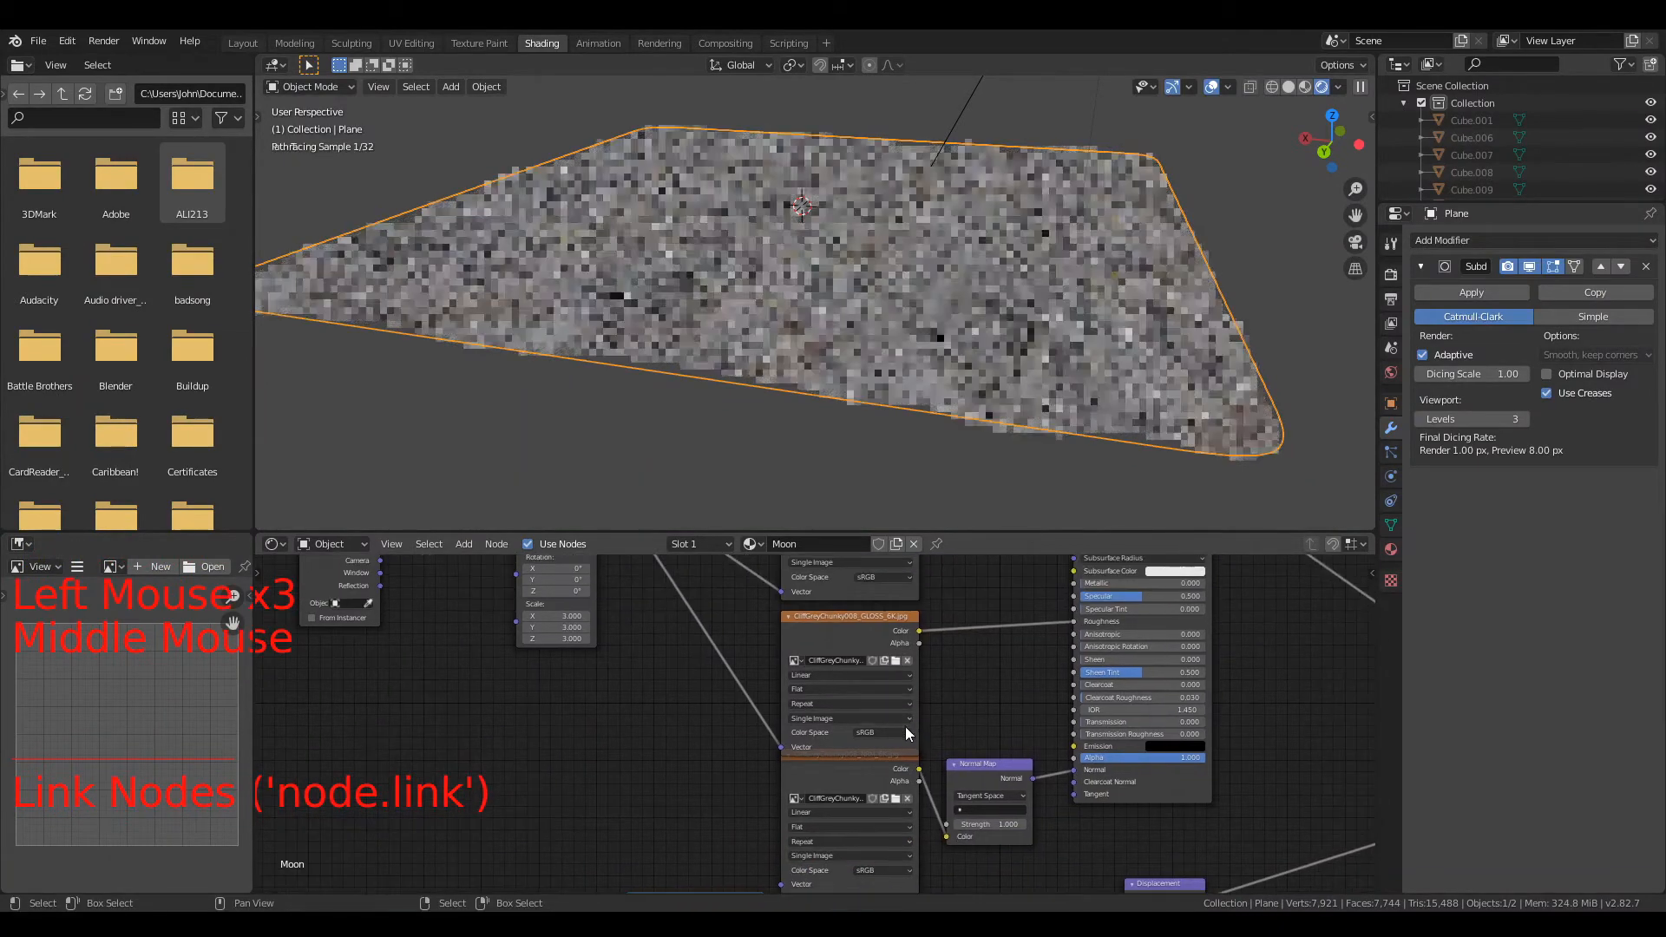
Step: Set the color space of both the gloss and normal image textures to Non-Color
{"action": "left_click", "coordinate": [902, 731]}
{"action": "left_click", "coordinate": [892, 786]}
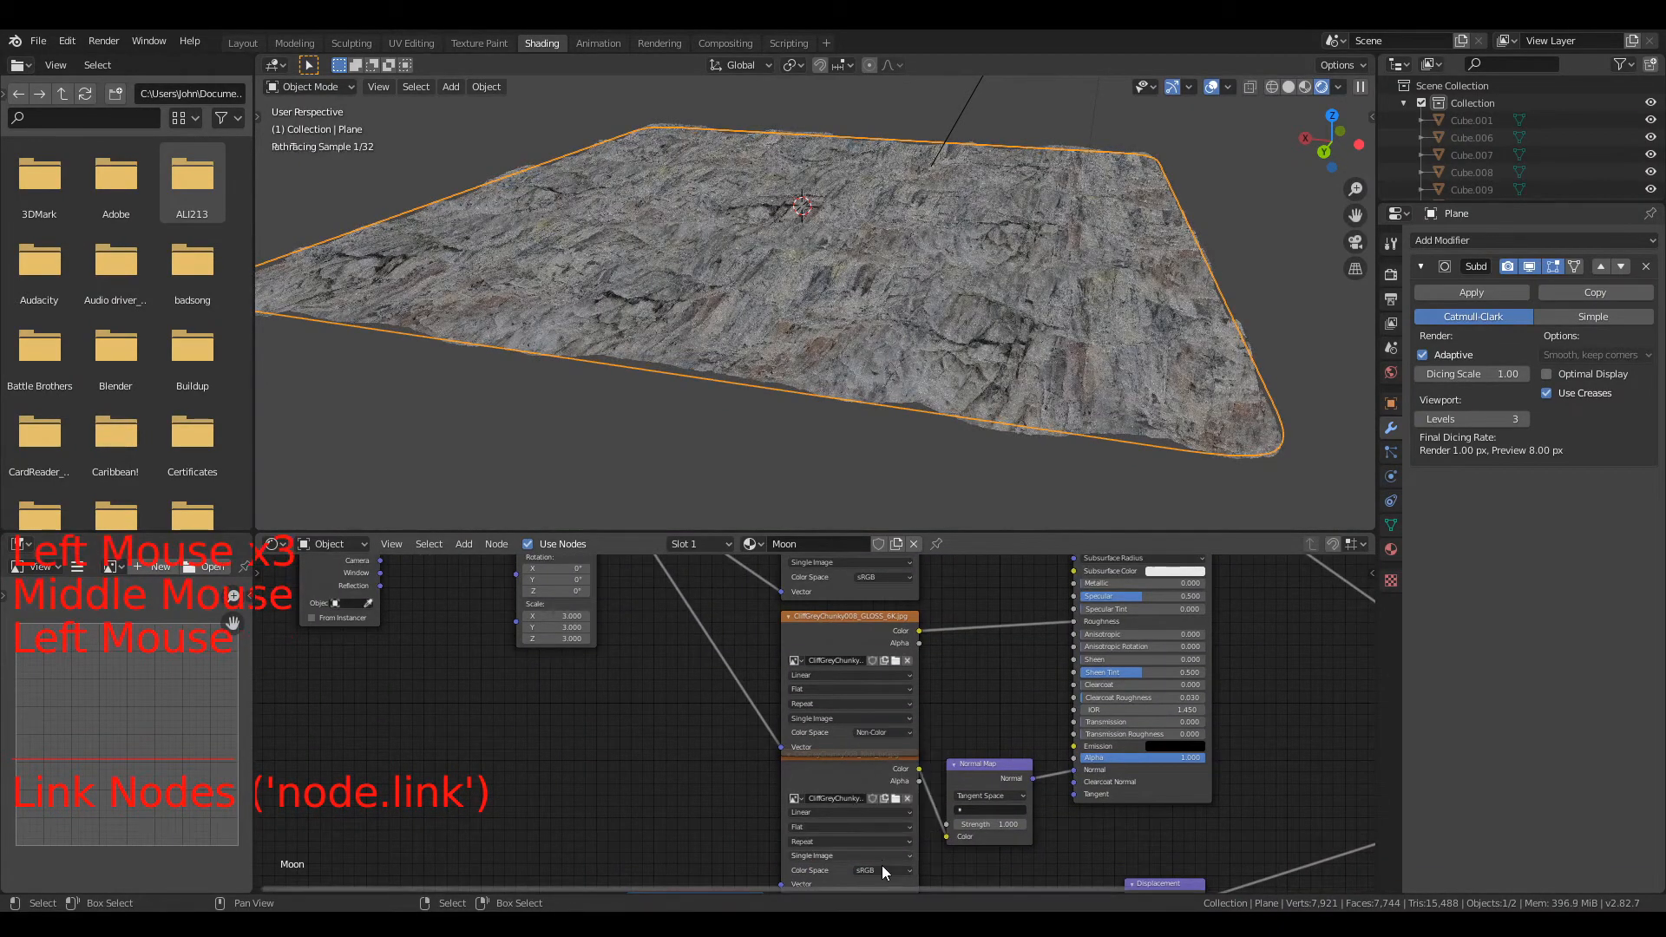
{"action": "left_click", "coordinate": [882, 868]}
{"action": "left_click", "coordinate": [872, 819]}
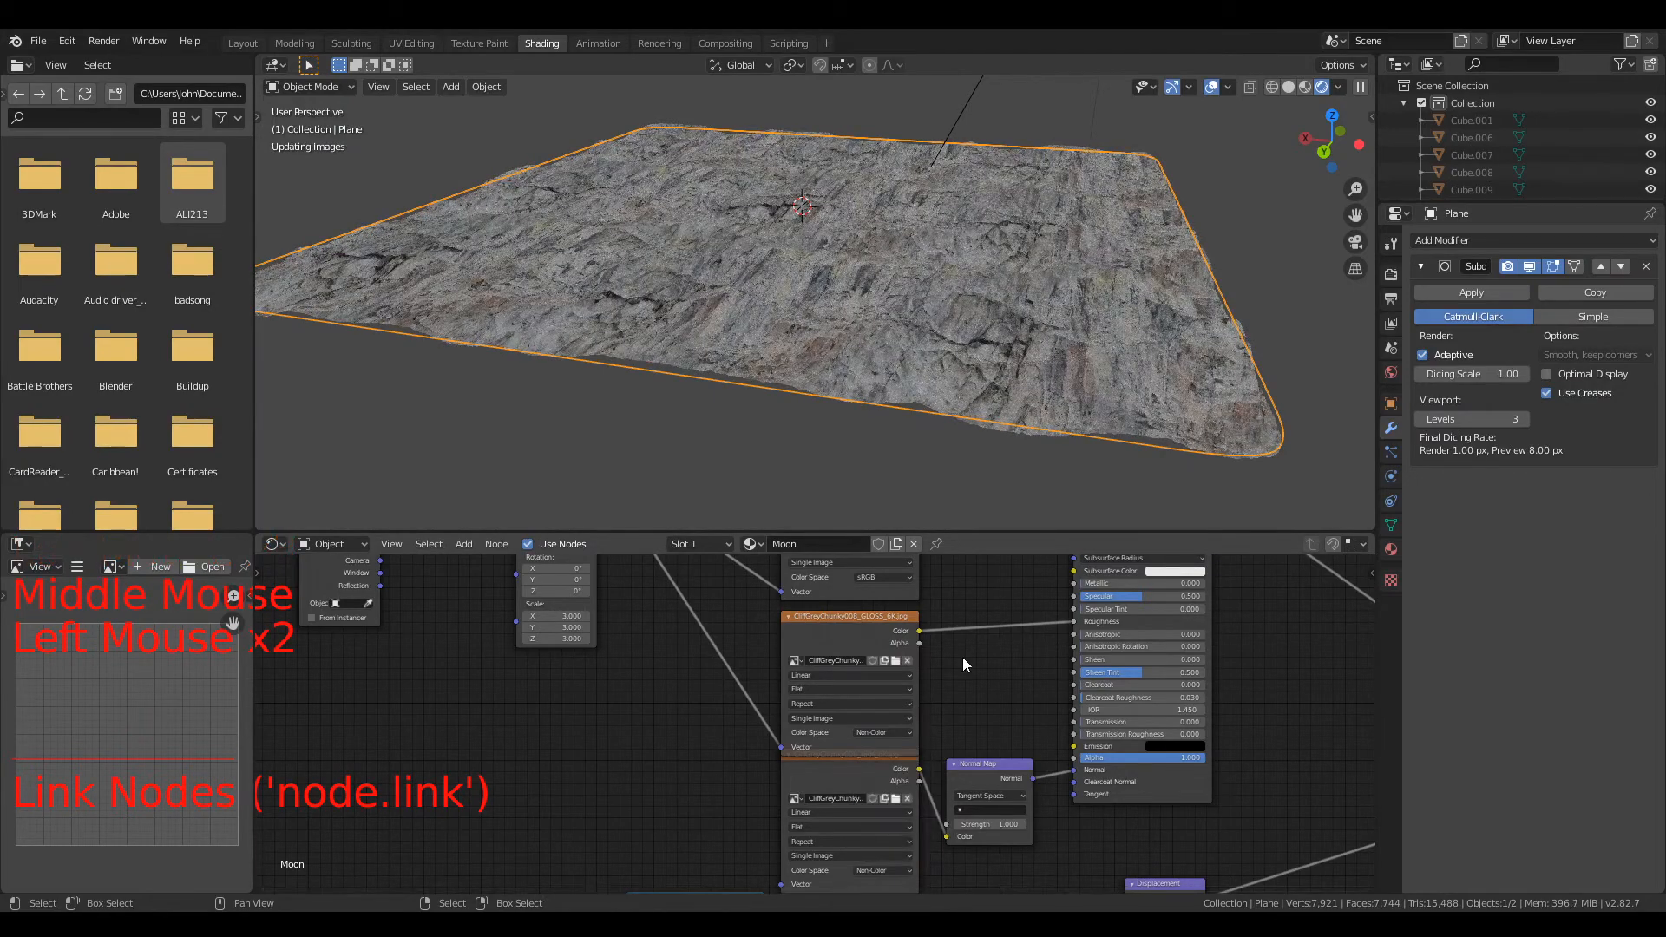
Step: Try a Normal Map strength of 10 on the rock surface, and set it to 0.5
{"action": "scroll", "coordinate": [899, 335], "scroll_direction": "up", "scroll_amount": 2}
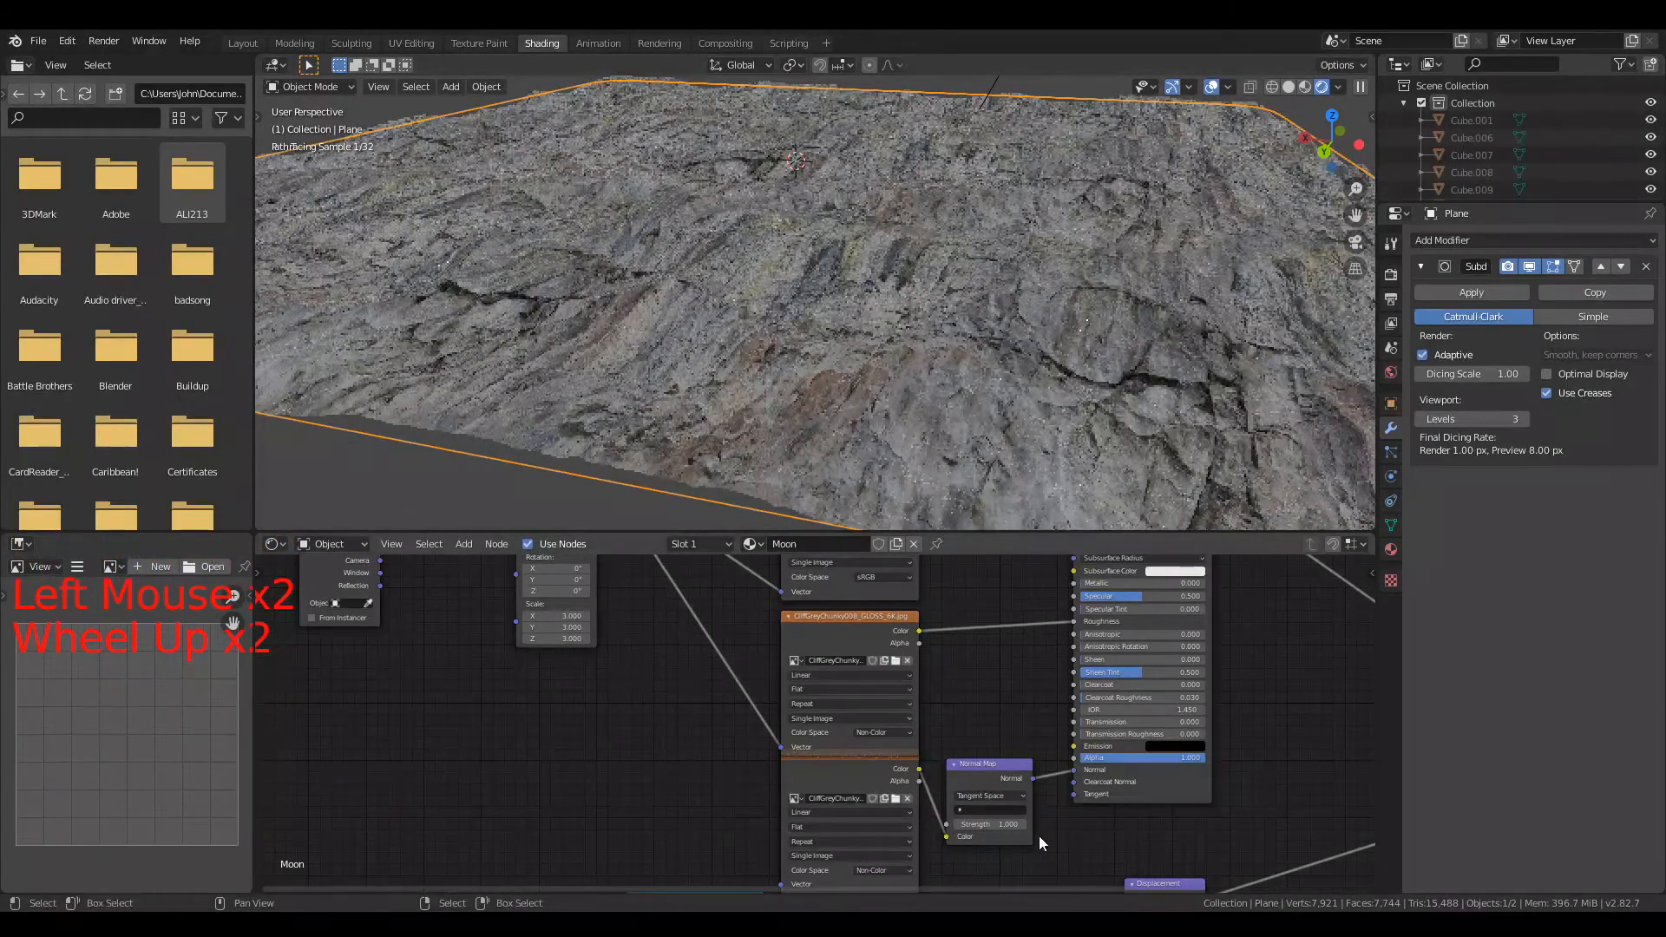
{"action": "left_click_drag", "start_coordinate": [981, 824], "coordinate": [1017, 401]}
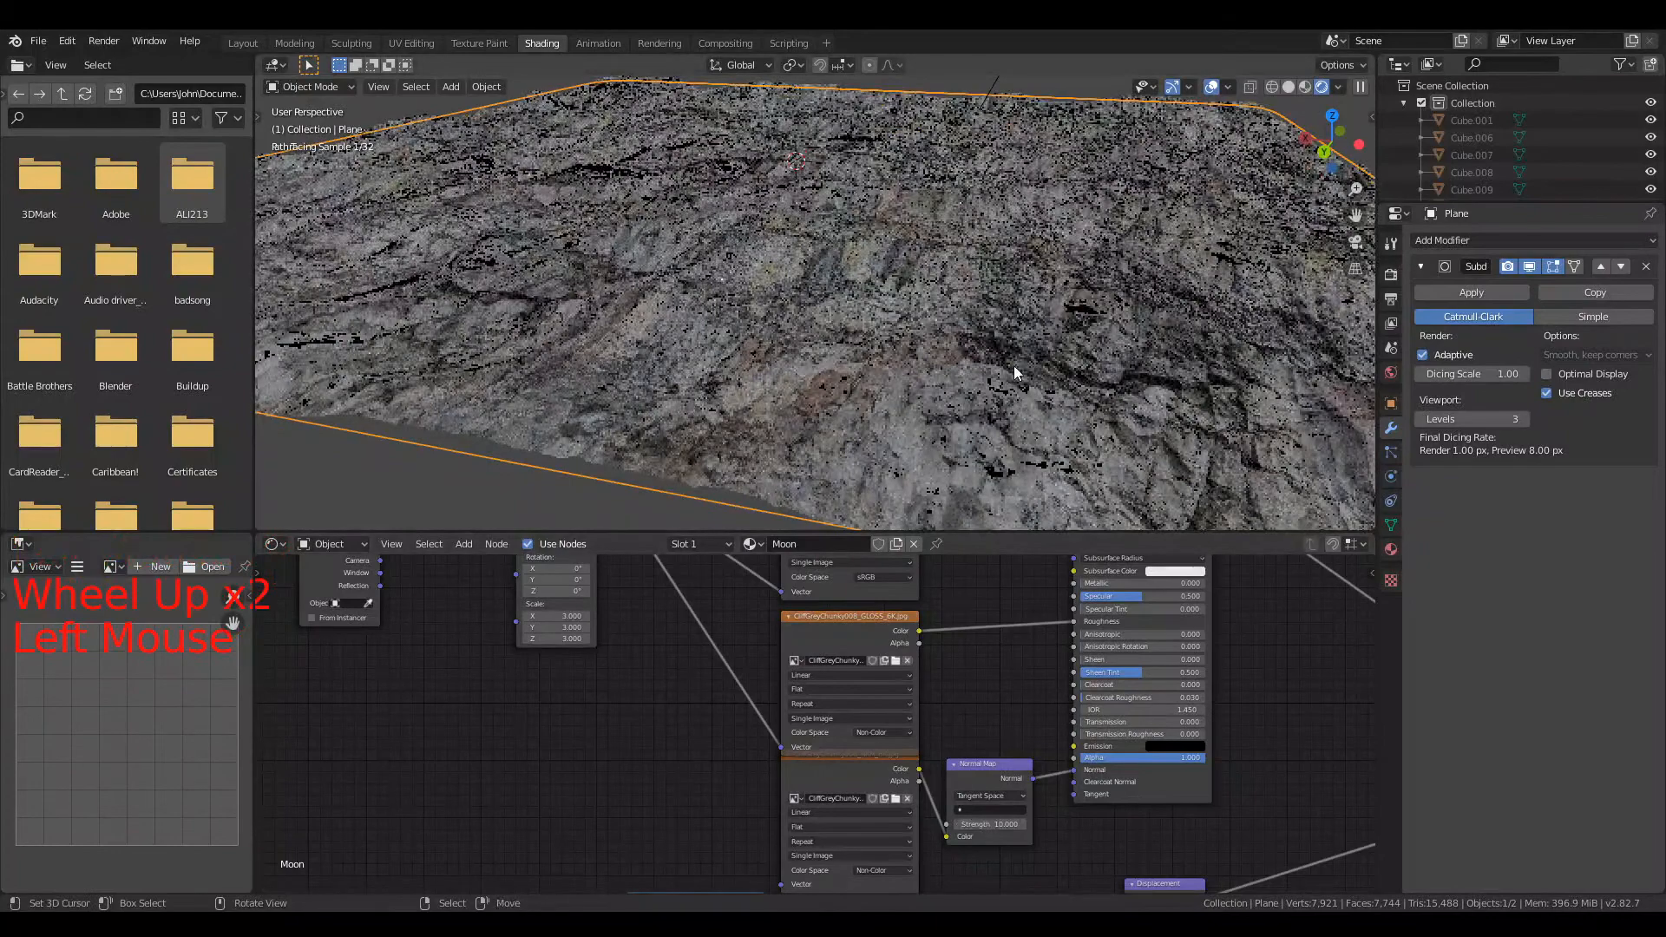
{"action": "left_click_drag", "start_coordinate": [1010, 822], "coordinate": [930, 822]}
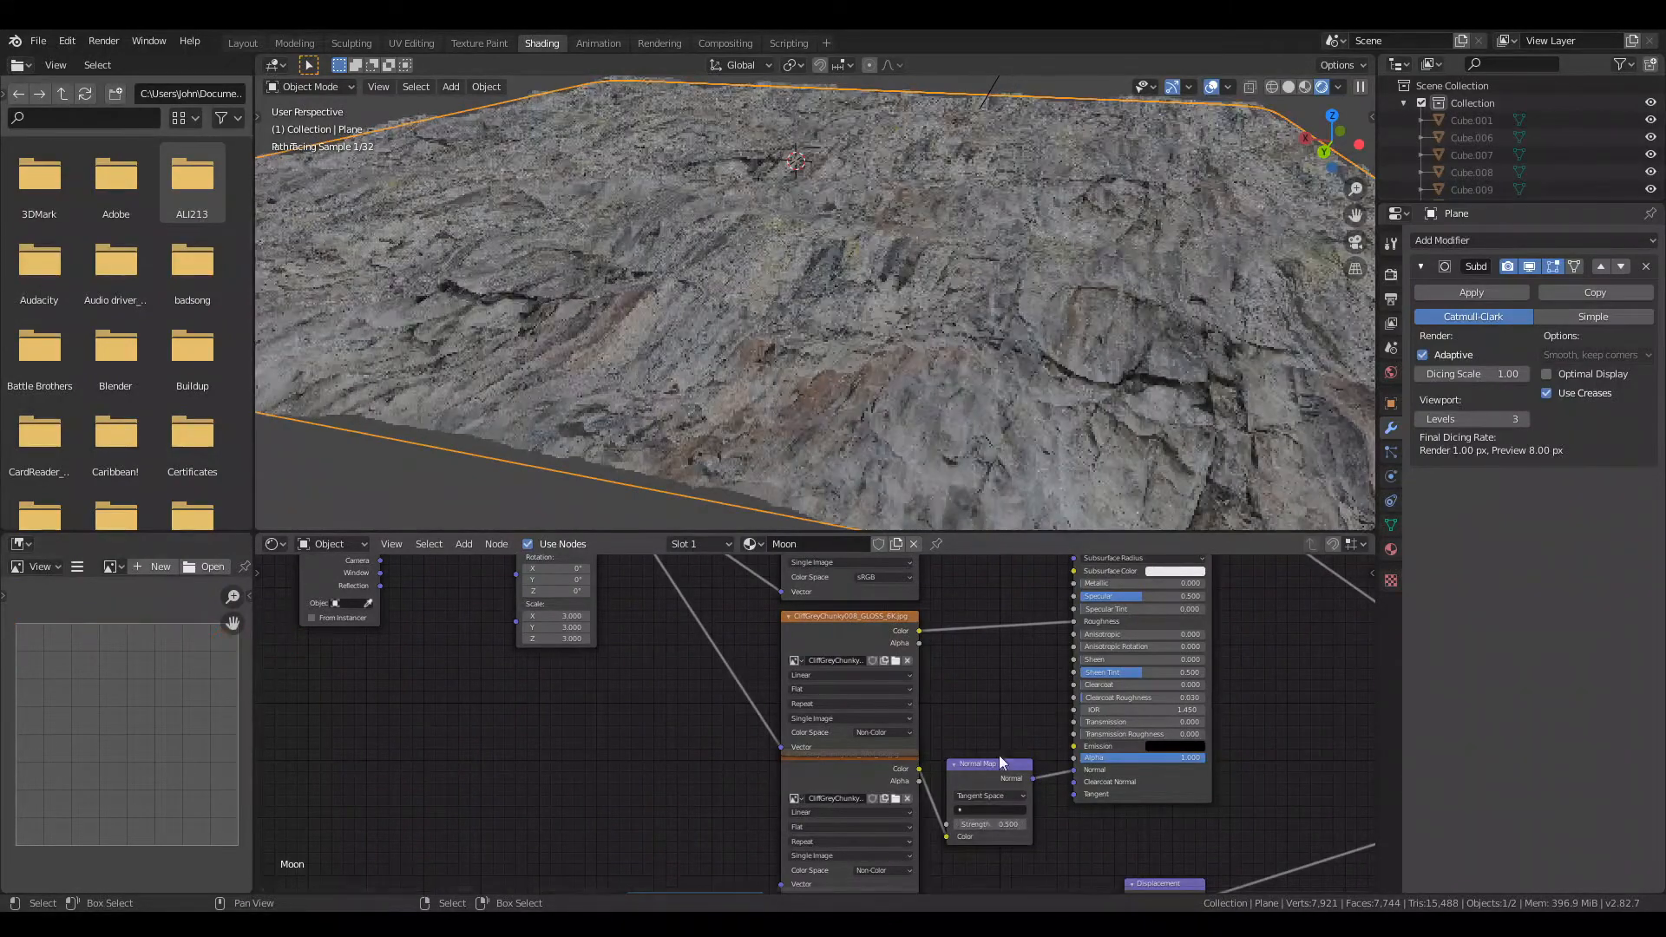
{"action": "middle_click_drag", "start_coordinate": [922, 338], "coordinate": [882, 353]}
{"action": "scroll", "coordinate": [896, 368], "scroll_direction": "down", "scroll_amount": 3}
{"action": "scroll", "coordinate": [882, 350], "scroll_direction": "up", "scroll_amount": 3}
{"action": "scroll", "coordinate": [881, 351], "scroll_direction": "down", "scroll_amount": 6}
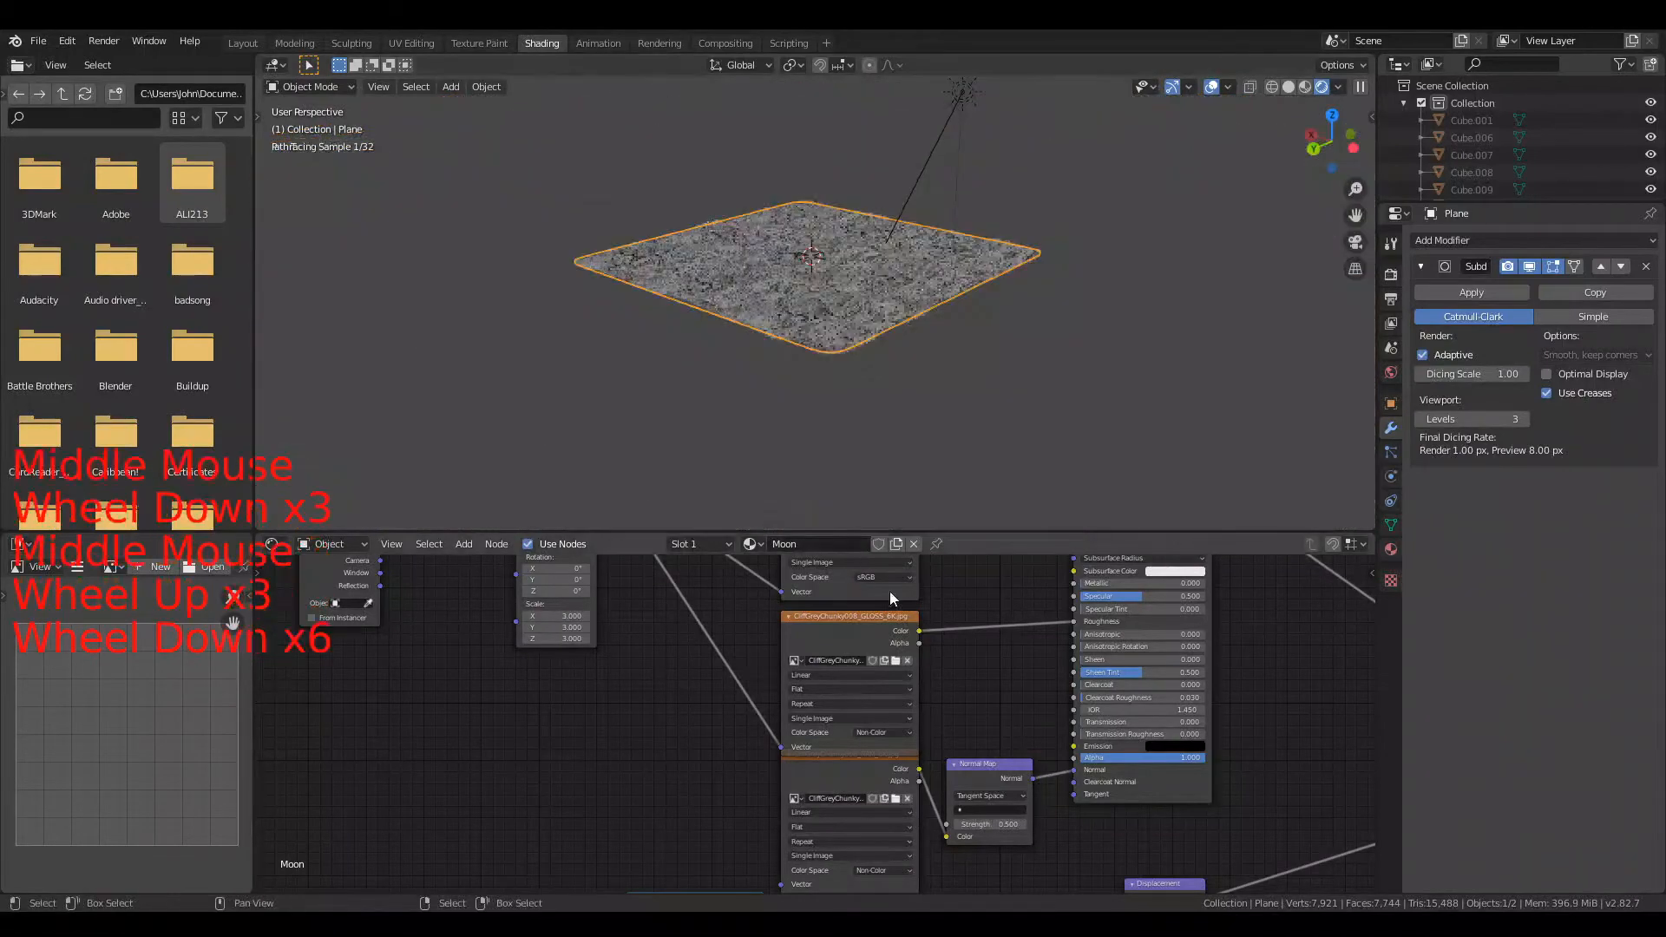
Step: Move the crater displacement nodes well below the rock texture nodes, keeping the normal texture beside its Normal Map node
{"action": "scroll", "coordinate": [981, 651], "scroll_direction": "down", "scroll_amount": 9}
{"action": "scroll", "coordinate": [932, 630], "scroll_direction": "down", "scroll_amount": 3}
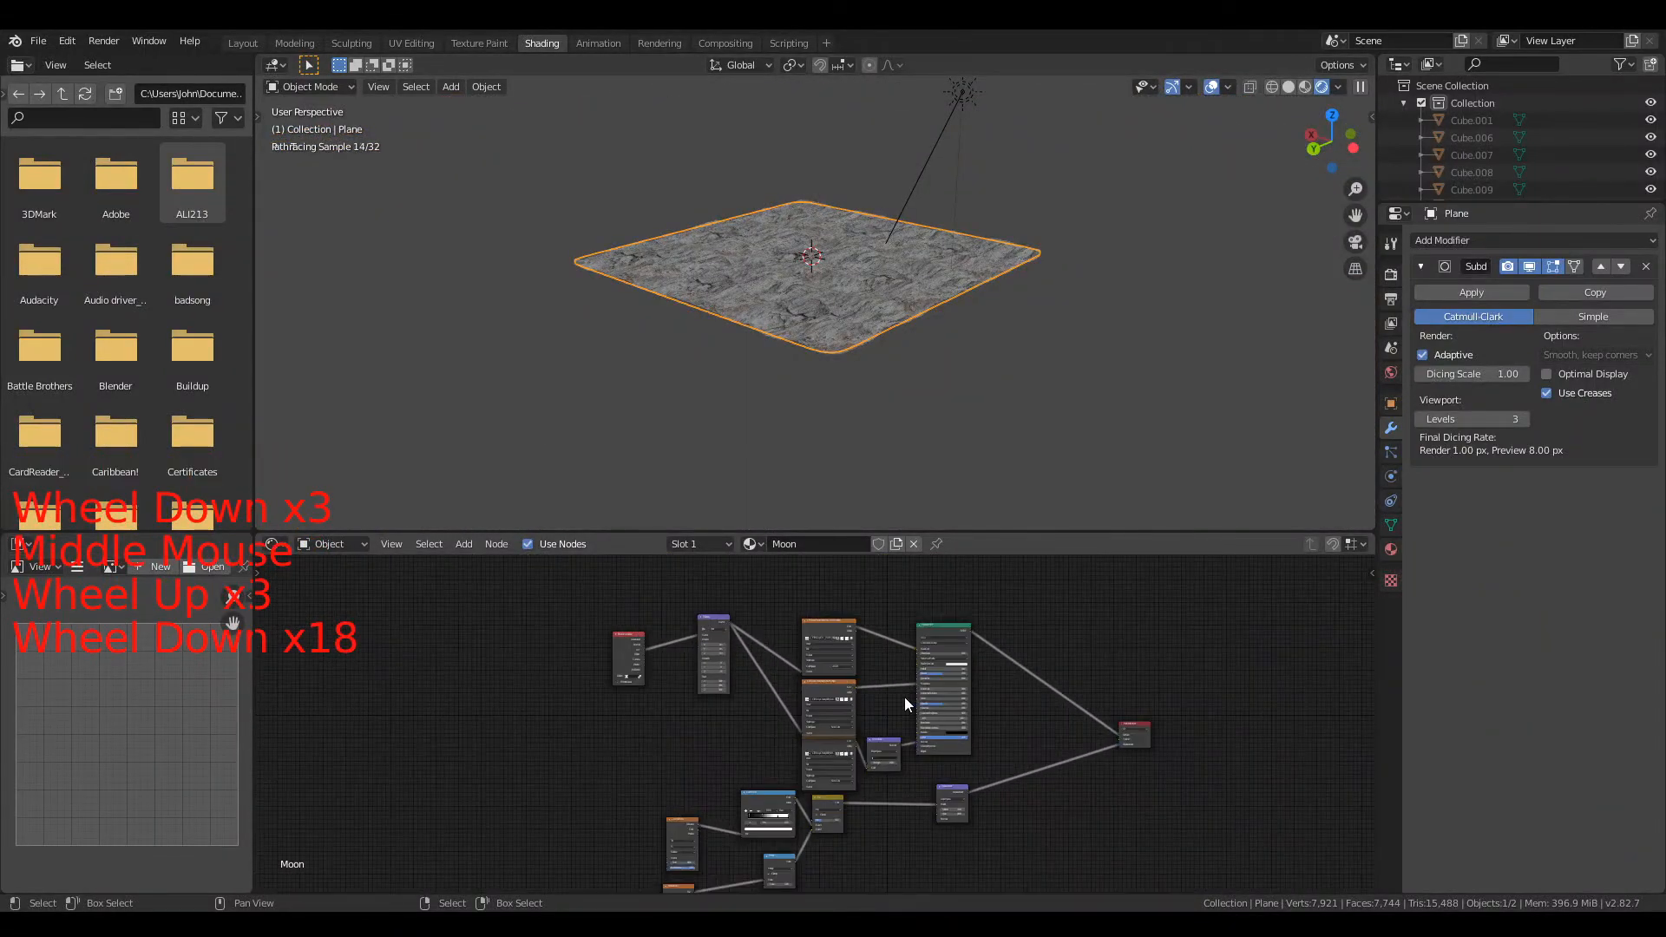
{"action": "middle_click_drag", "start_coordinate": [904, 696], "coordinate": [898, 502]}
{"action": "left_click_drag", "start_coordinate": [641, 658], "coordinate": [866, 795]}
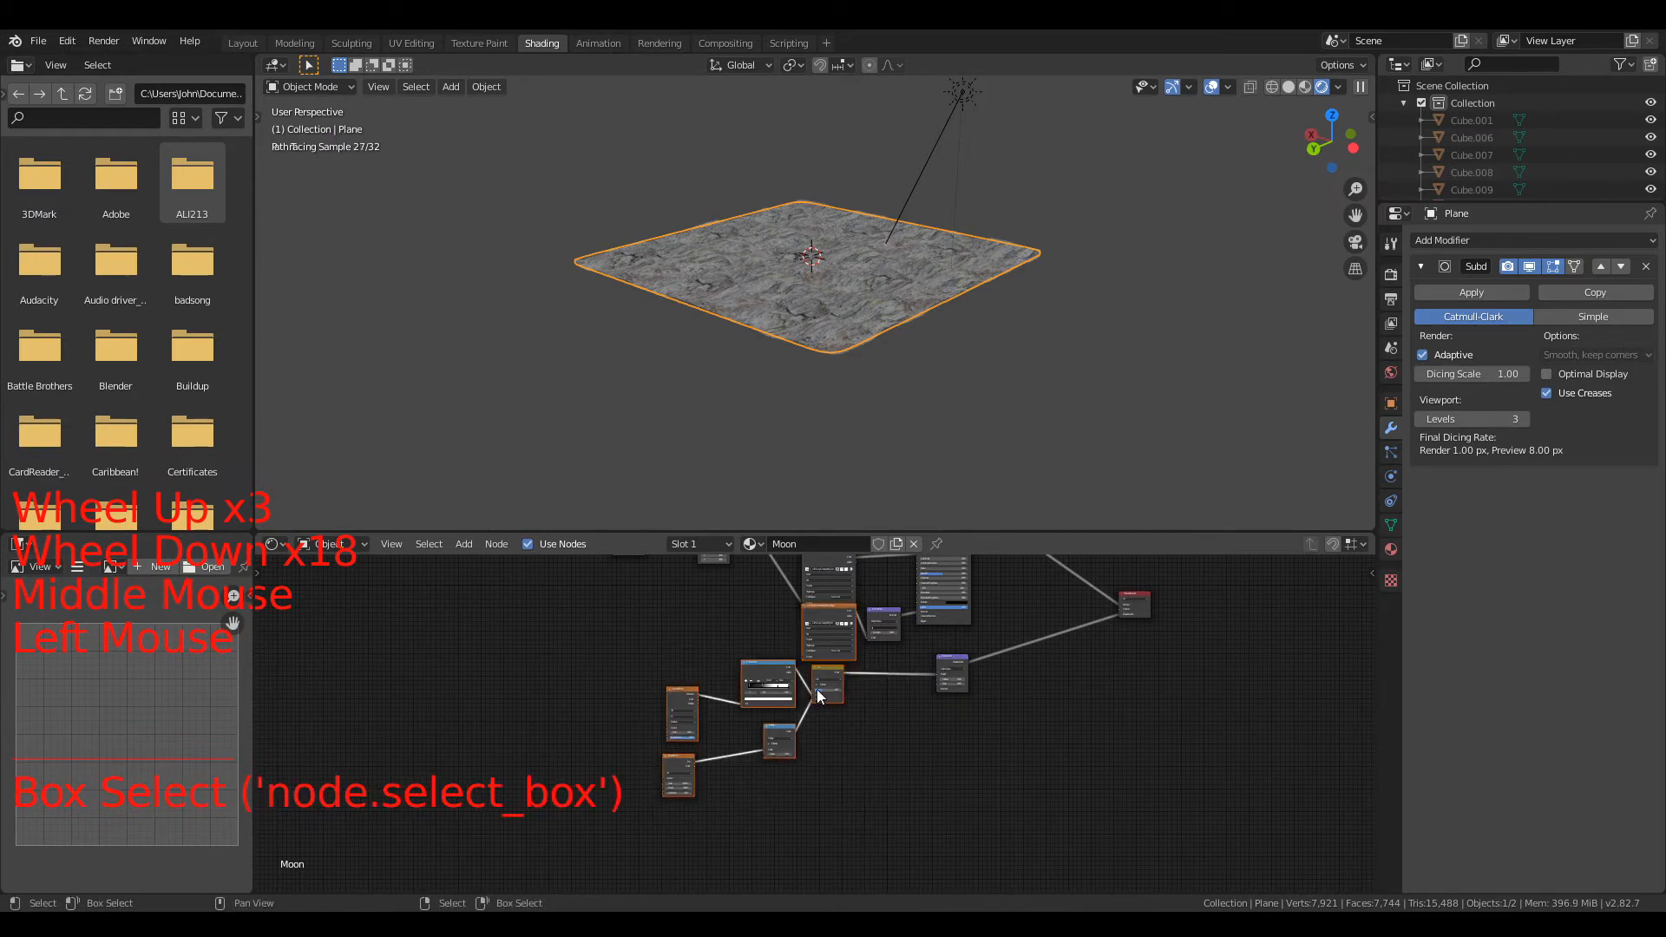
{"action": "left_click_drag", "start_coordinate": [831, 699], "coordinate": [813, 817]}
{"action": "left_click", "coordinate": [758, 653]}
{"action": "left_click_drag", "start_coordinate": [811, 737], "coordinate": [826, 635]}
{"action": "left_click_drag", "start_coordinate": [945, 688], "coordinate": [954, 792]}
{"action": "middle_click_drag", "start_coordinate": [798, 697], "coordinate": [981, 794]}
{"action": "scroll", "coordinate": [893, 736], "scroll_direction": "up", "scroll_amount": 5}
{"action": "scroll", "coordinate": [837, 643], "scroll_direction": "down", "scroll_amount": 10}
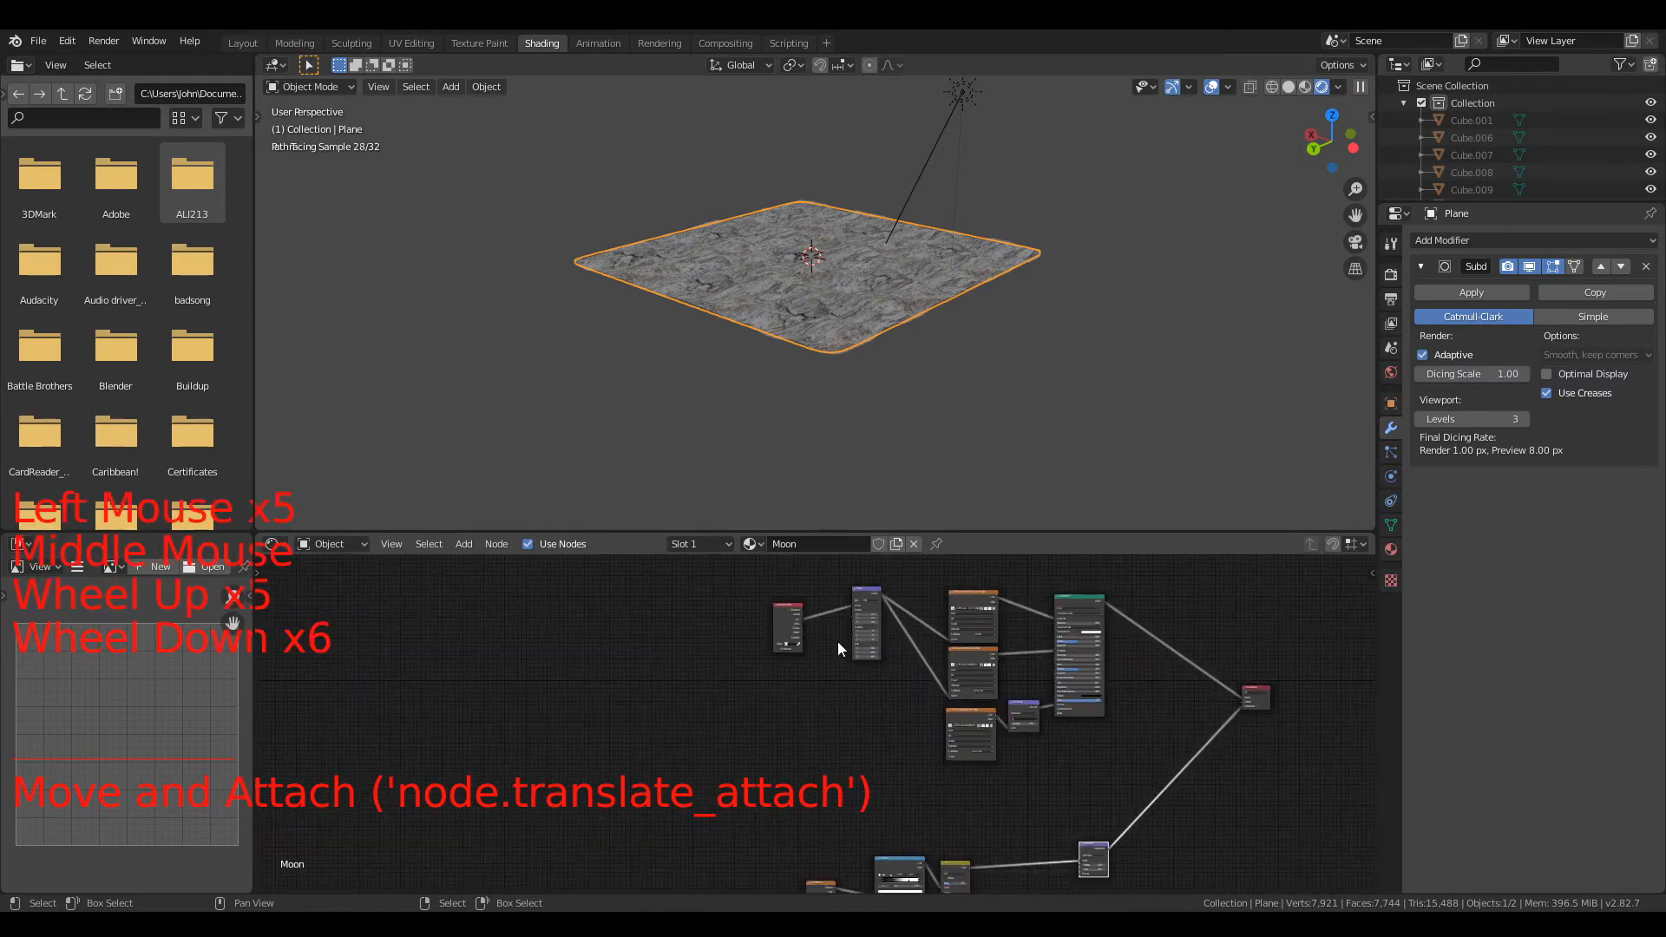
Step: Move the rock texture nodes together with the Principled BSDF farther away from the Material Output node
{"action": "left_click_drag", "start_coordinate": [706, 576], "coordinate": [1041, 755]}
{"action": "left_click_drag", "start_coordinate": [1010, 697], "coordinate": [858, 636]}
{"action": "left_click", "coordinate": [975, 711]}
Step: Examine the rock surface up close in the viewport and review the layout of the shader nodes
{"action": "scroll", "coordinate": [879, 652], "scroll_direction": "up", "scroll_amount": 13}
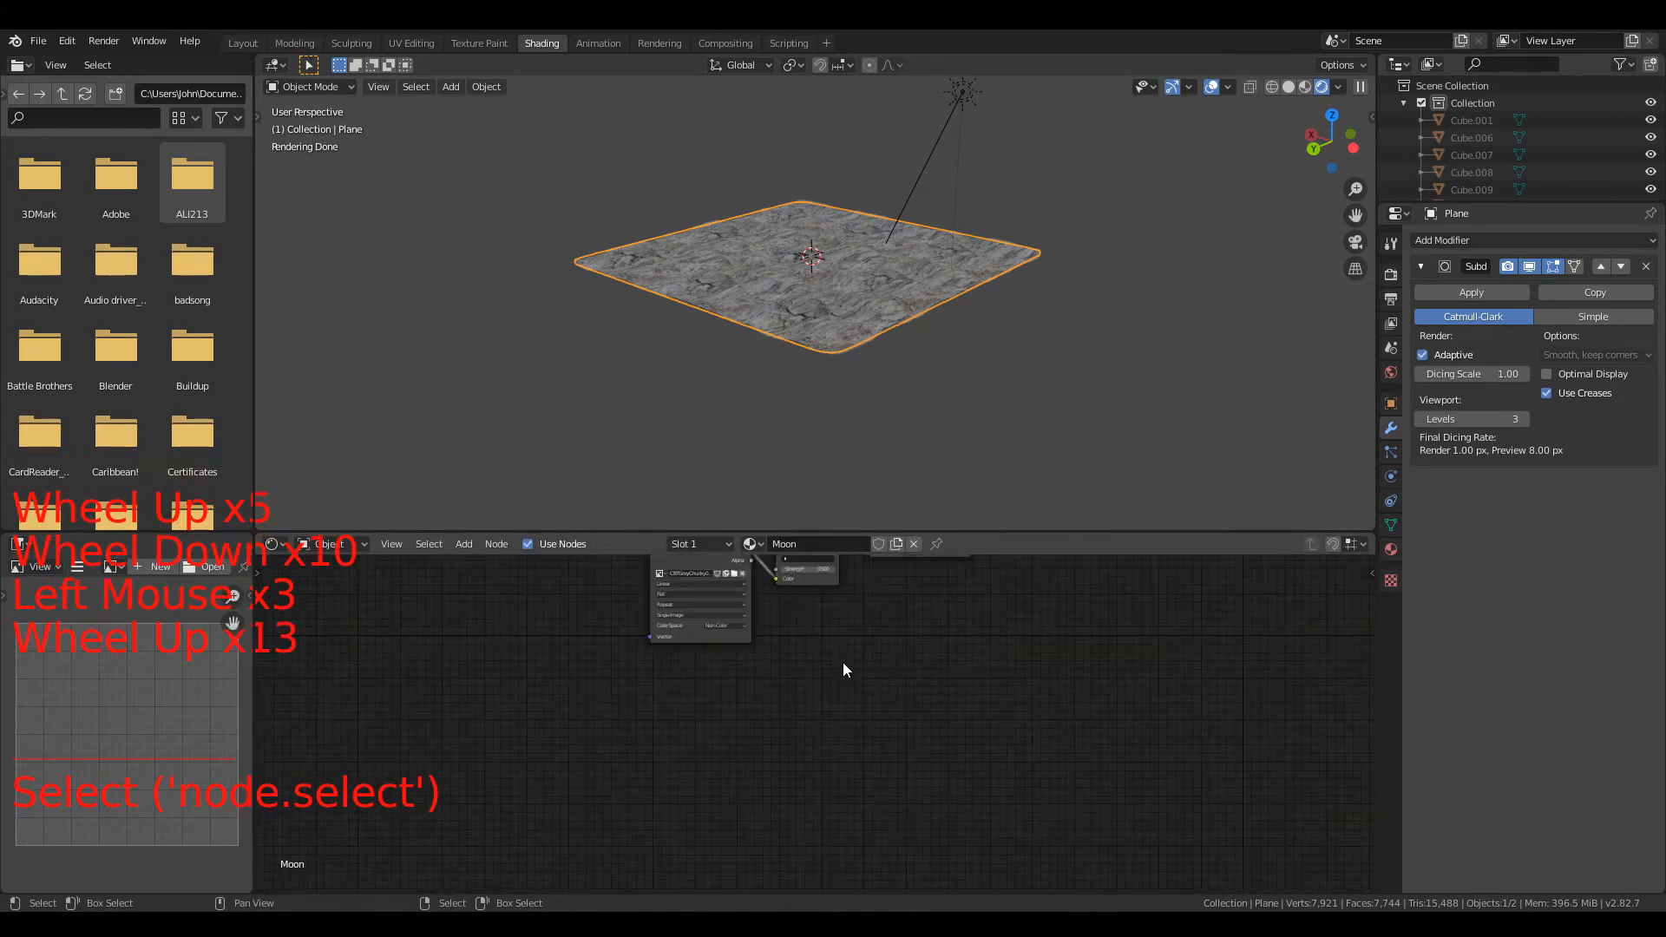
{"action": "middle_click_drag", "start_coordinate": [841, 663], "coordinate": [868, 693]}
{"action": "scroll", "coordinate": [851, 279], "scroll_direction": "up", "scroll_amount": 6}
{"action": "middle_click_drag", "start_coordinate": [855, 279], "coordinate": [892, 279]}
{"action": "scroll", "coordinate": [894, 278], "scroll_direction": "down", "scroll_amount": 1}
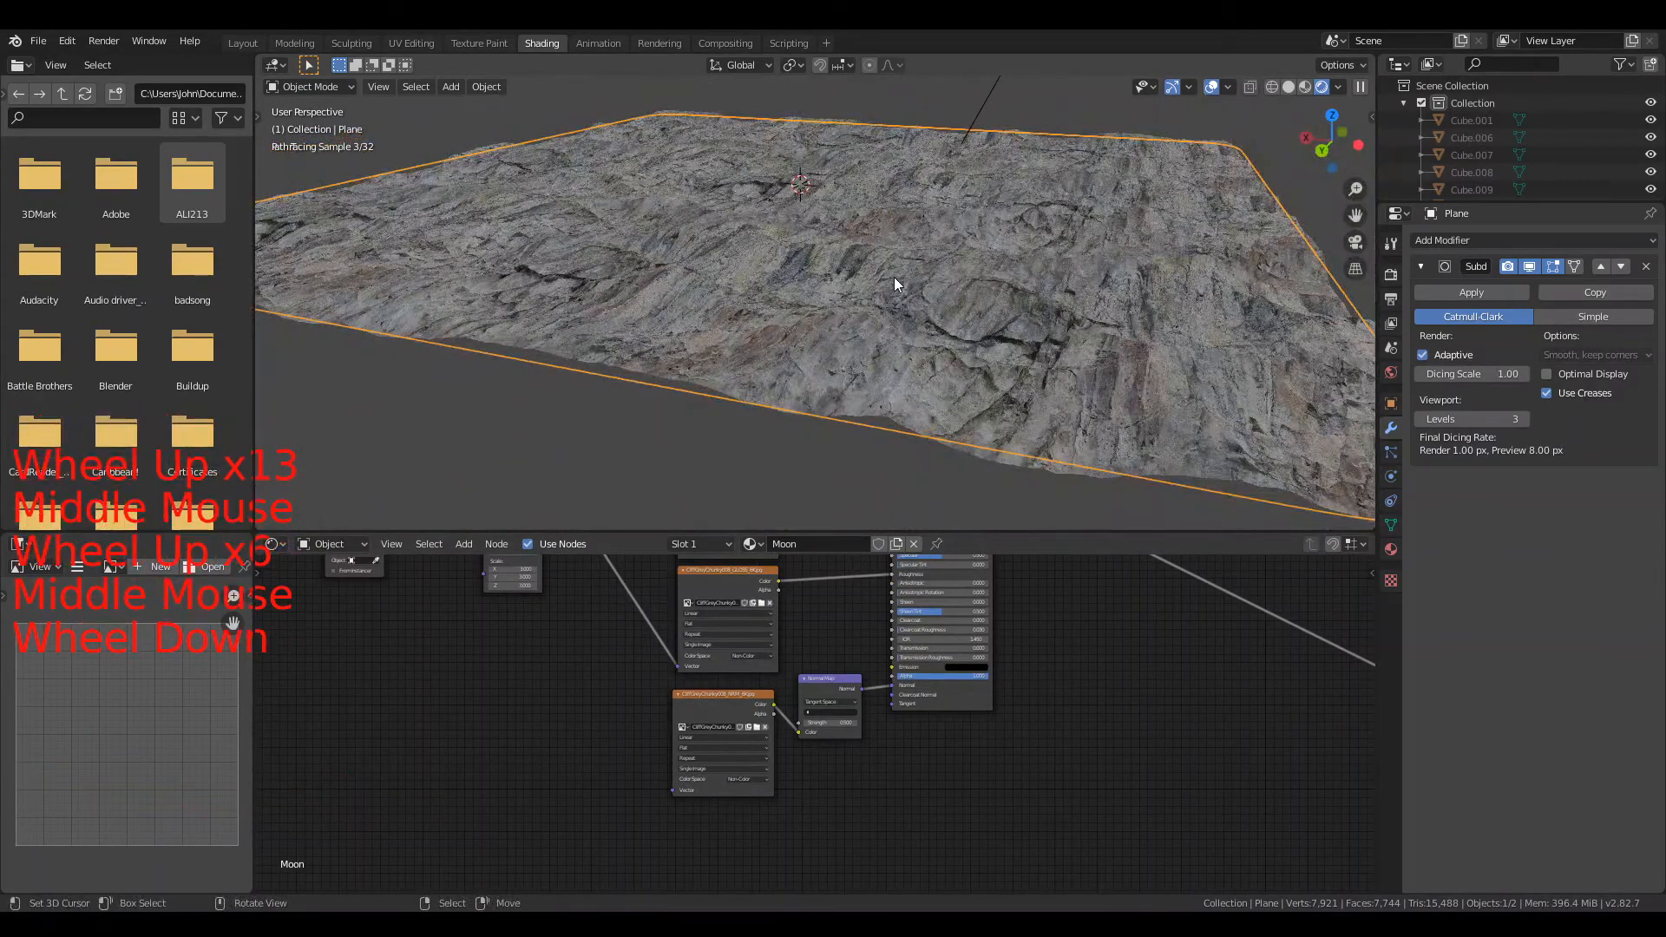
{"action": "scroll", "coordinate": [965, 753], "scroll_direction": "down", "scroll_amount": 6}
{"action": "scroll", "coordinate": [967, 756], "scroll_direction": "up", "scroll_amount": 5}
{"action": "scroll", "coordinate": [954, 753], "scroll_direction": "up", "scroll_amount": 5}
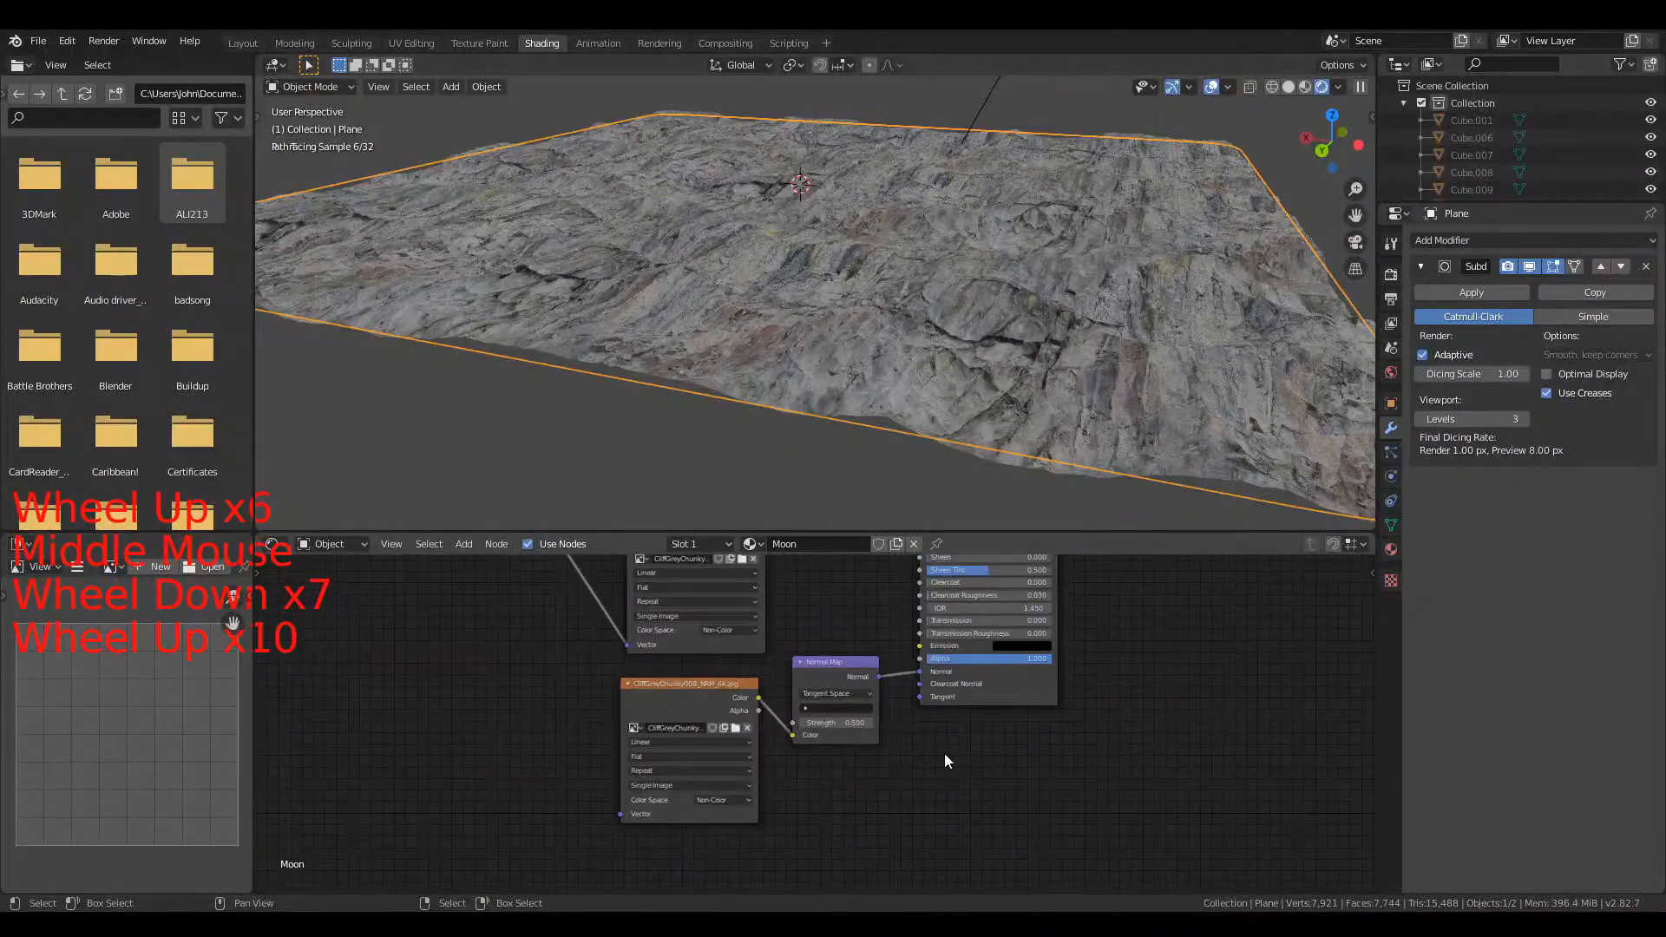
{"action": "scroll", "coordinate": [942, 760], "scroll_direction": "down", "scroll_amount": 11}
{"action": "middle_click_drag", "start_coordinate": [940, 804], "coordinate": [885, 709]}
{"action": "scroll", "coordinate": [893, 638], "scroll_direction": "up", "scroll_amount": 5}
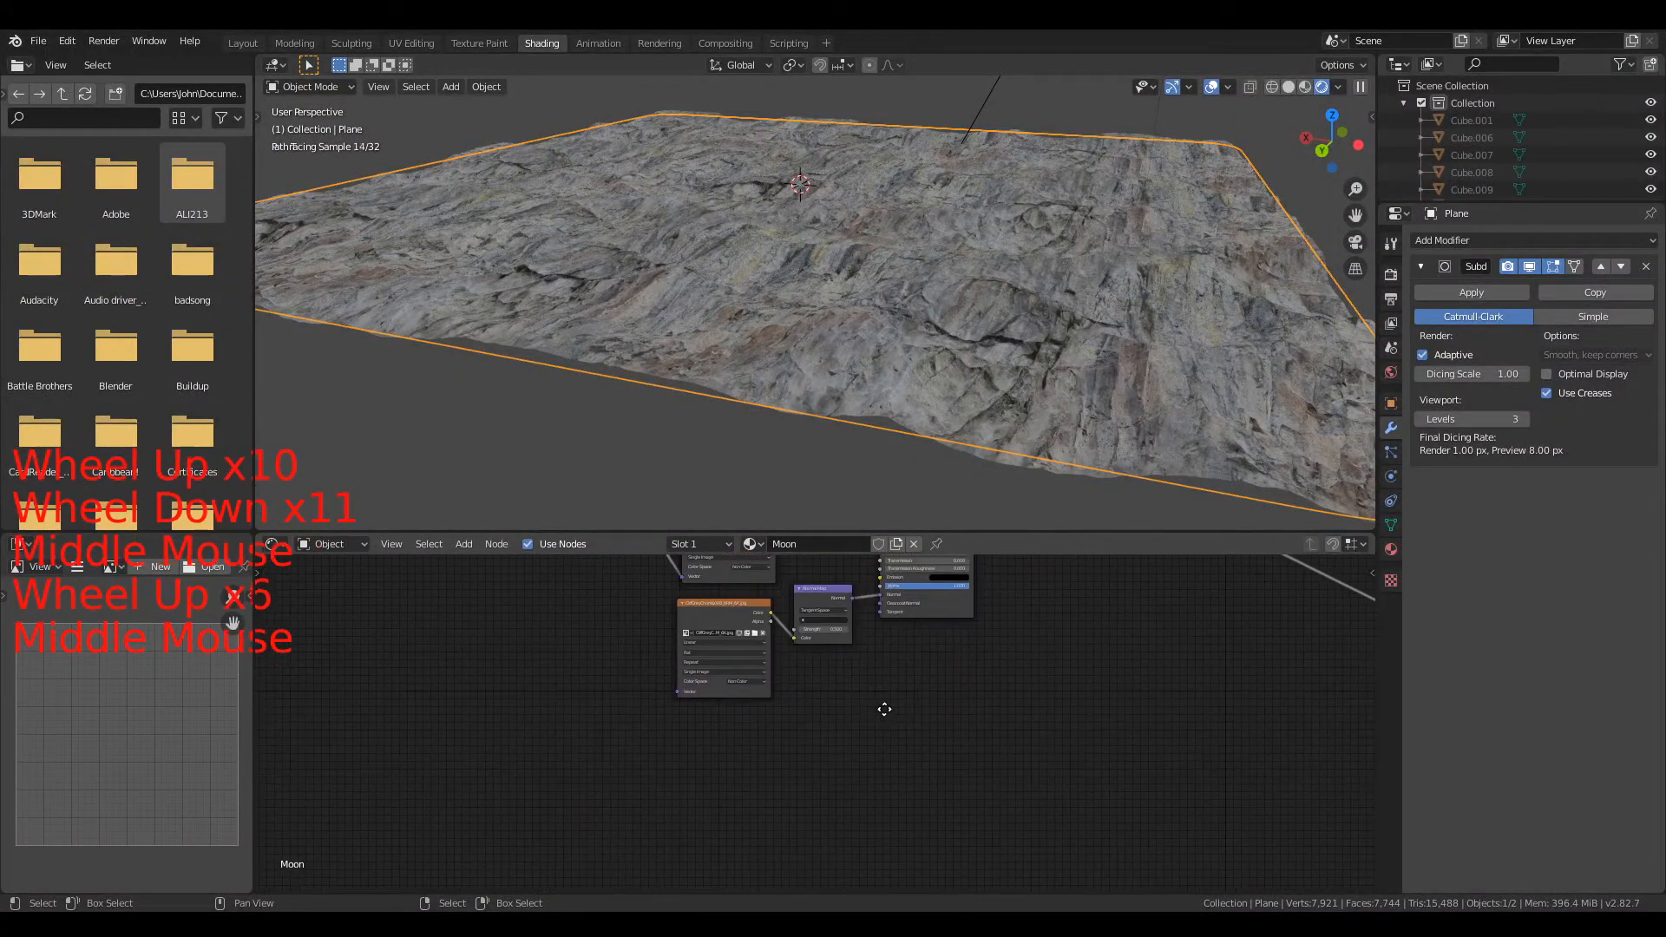
Step: Find the Mix Shader node by searching for "mix" and insert it on the link between the Principled BSDF and Material Output
{"action": "key", "text": "shift+a"}
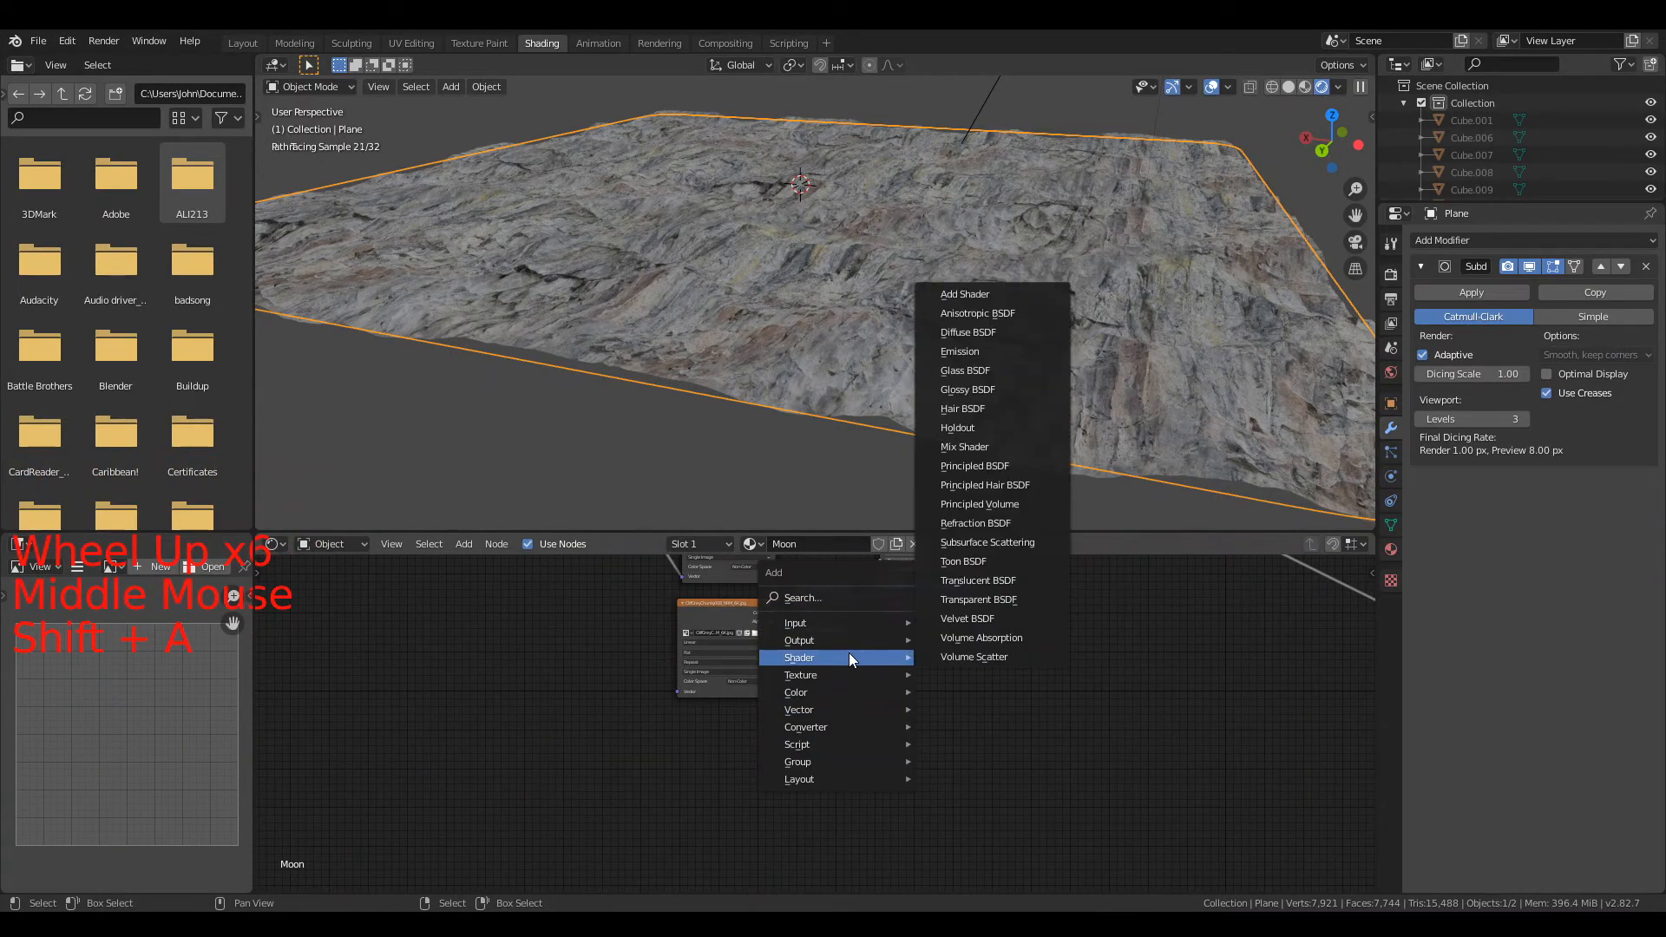
{"action": "left_click", "coordinate": [830, 597]}
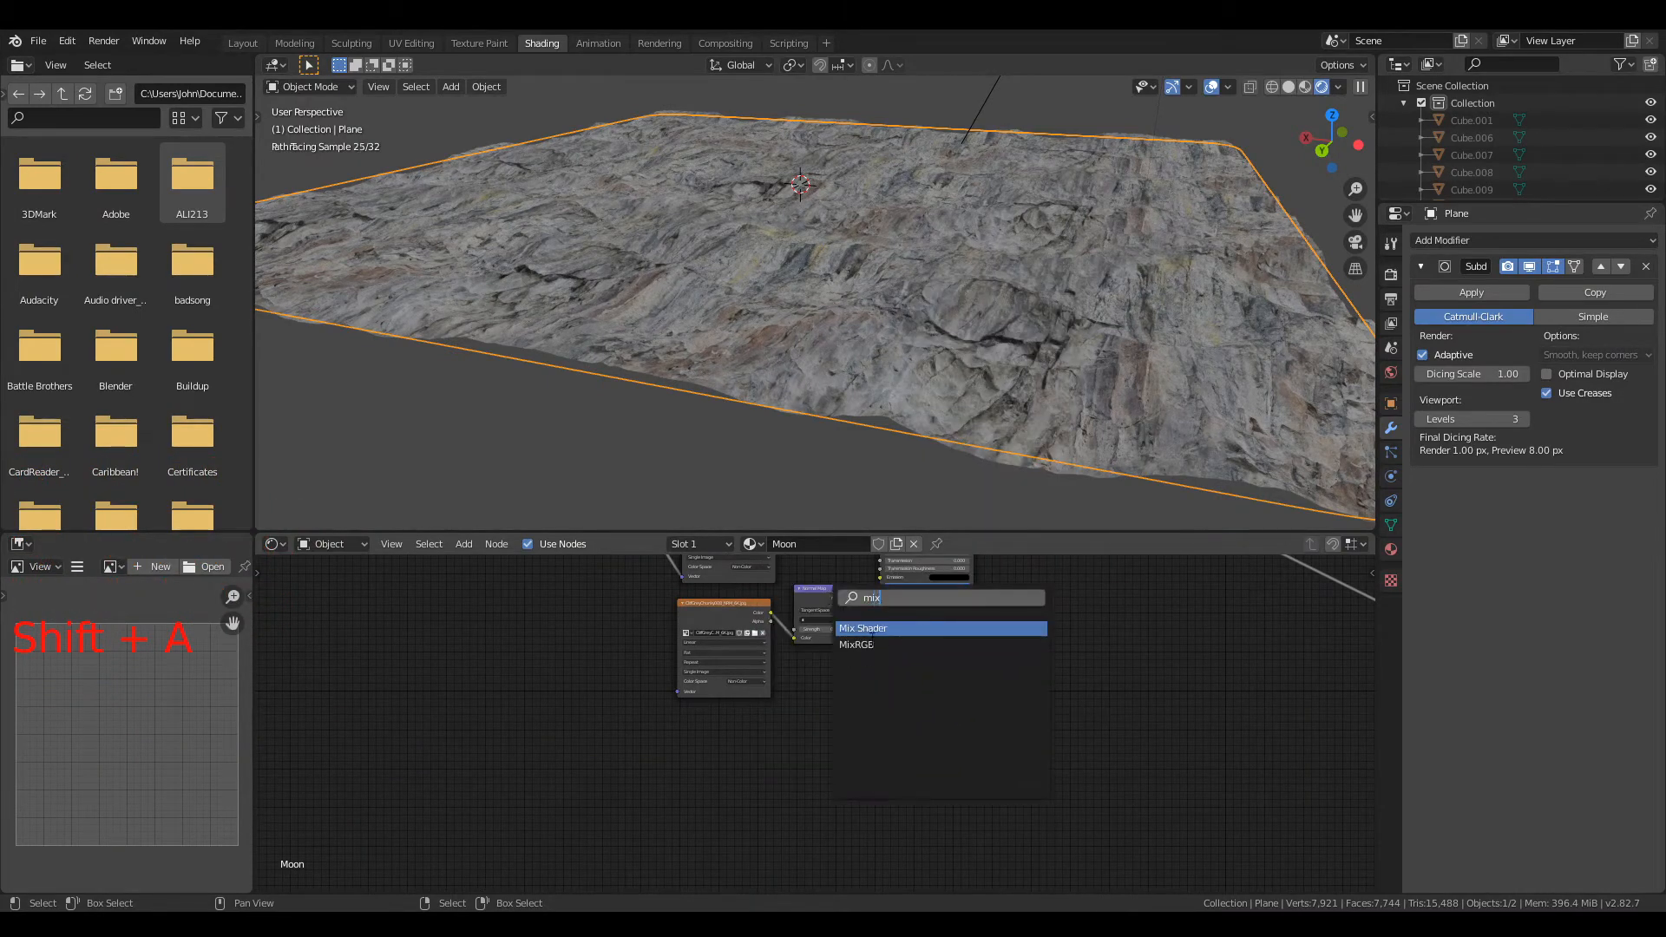
{"action": "left_click", "coordinate": [1034, 623]}
{"action": "left_click", "coordinate": [1322, 600]}
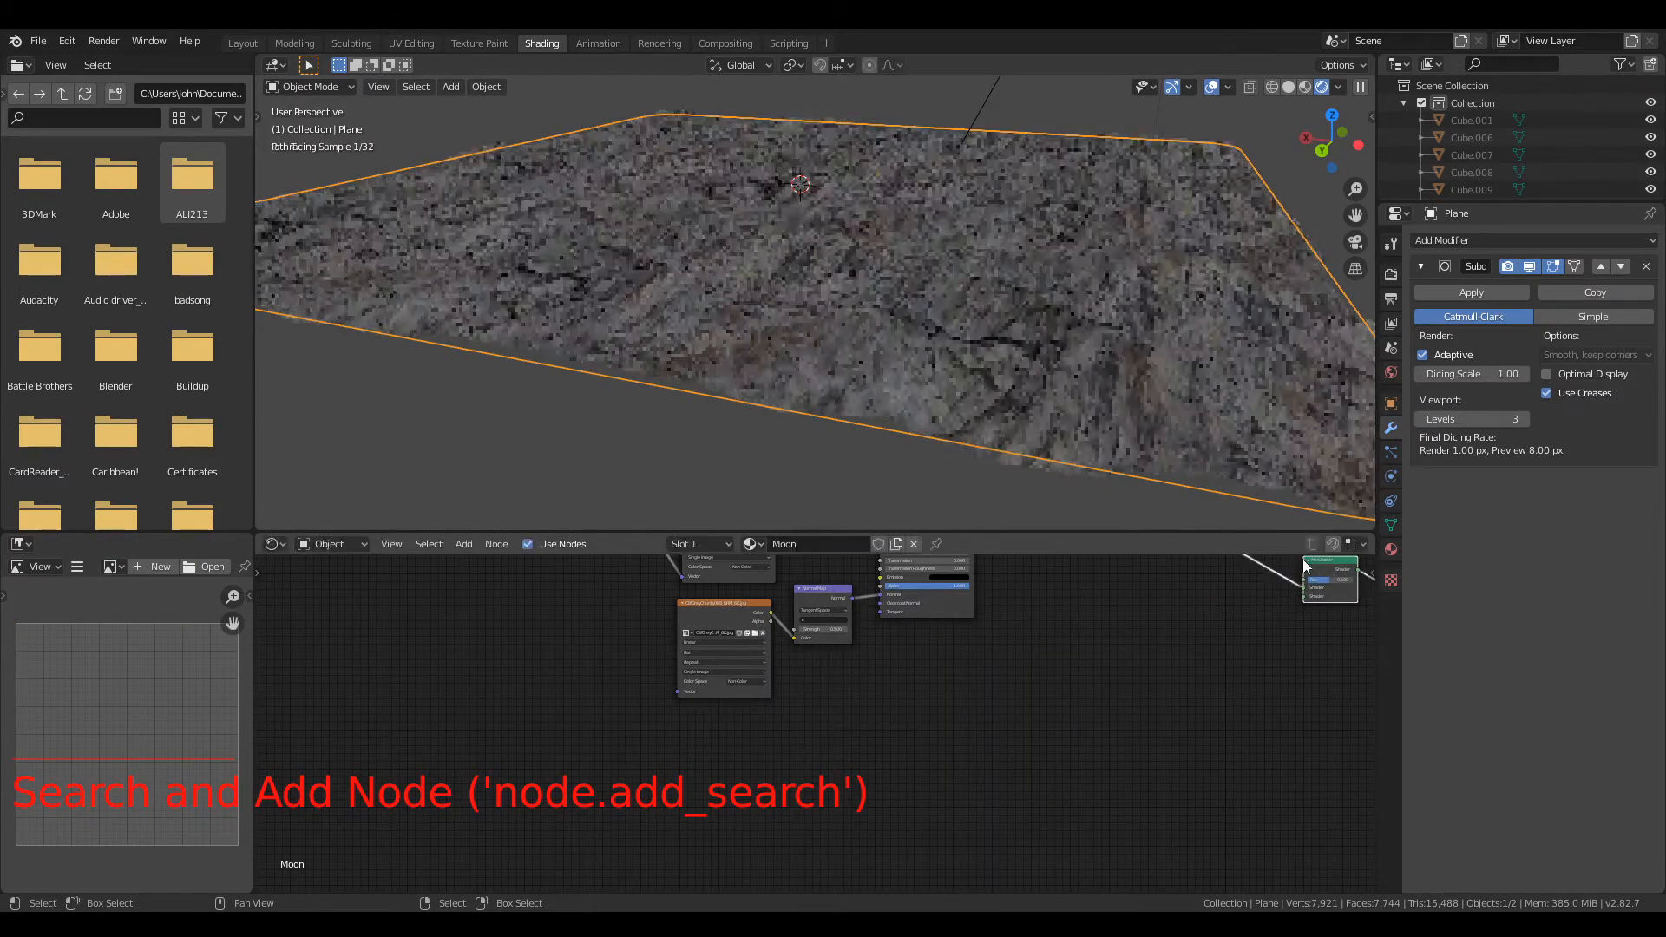
{"action": "middle_click_drag", "start_coordinate": [1168, 647], "coordinate": [903, 721]}
{"action": "left_click_drag", "start_coordinate": [1058, 673], "coordinate": [977, 641]}
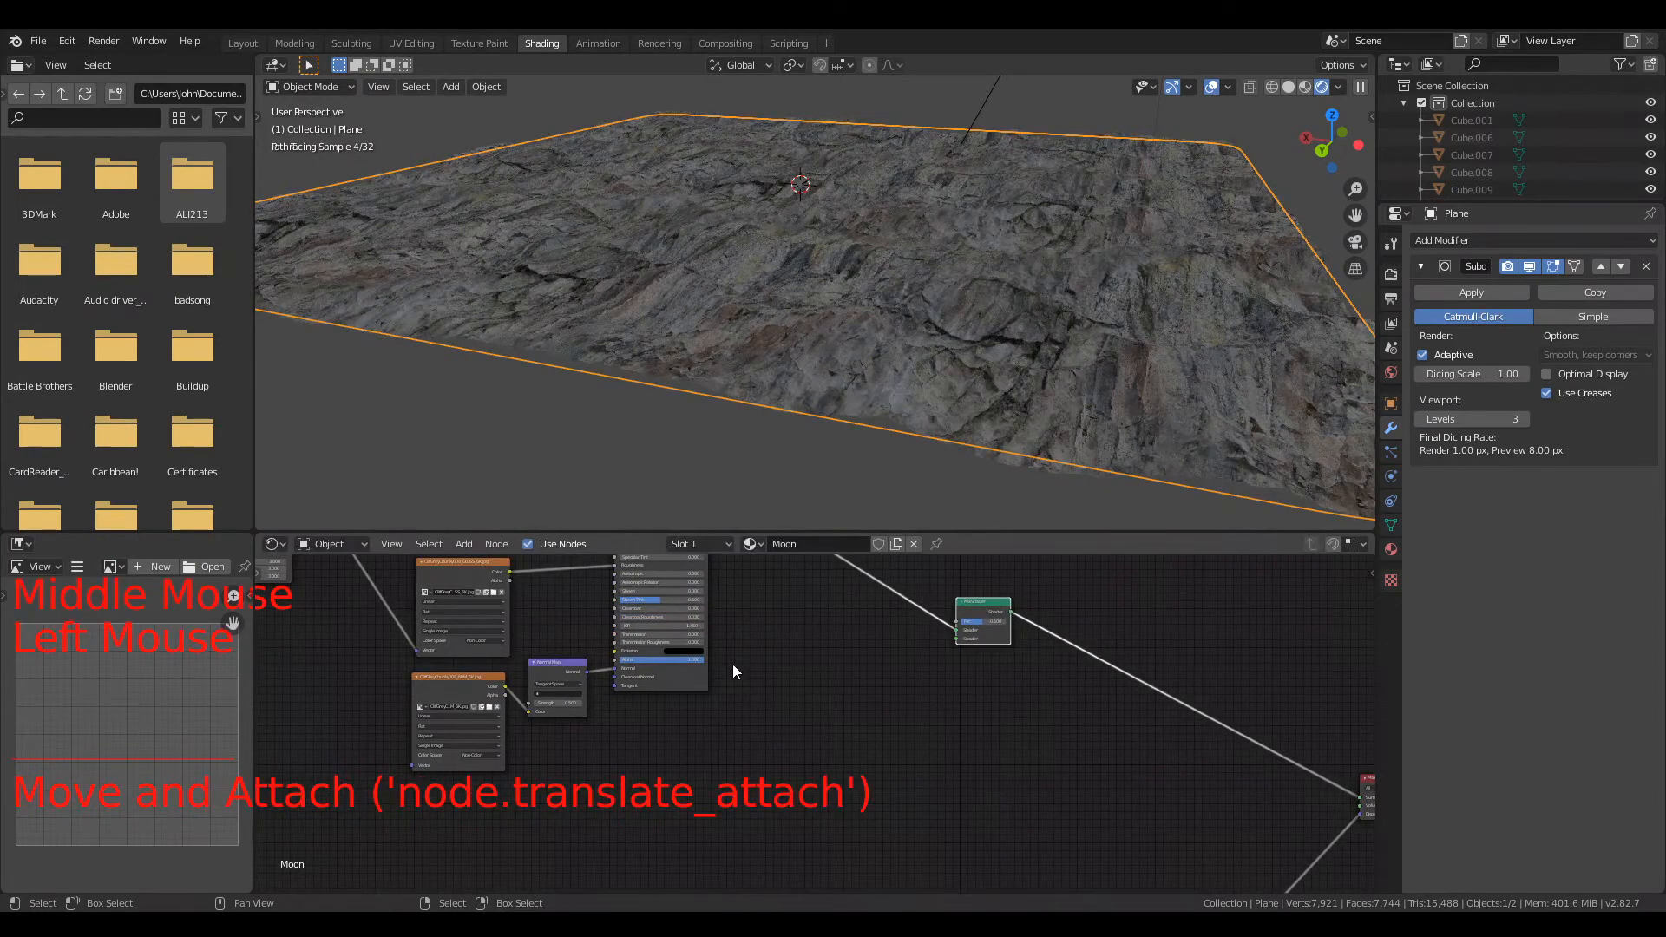
Step: Duplicate the Principled BSDF below the original and link the copy's BSDF output to the Mix Shader's second Shader input
{"action": "left_click", "coordinate": [665, 685]}
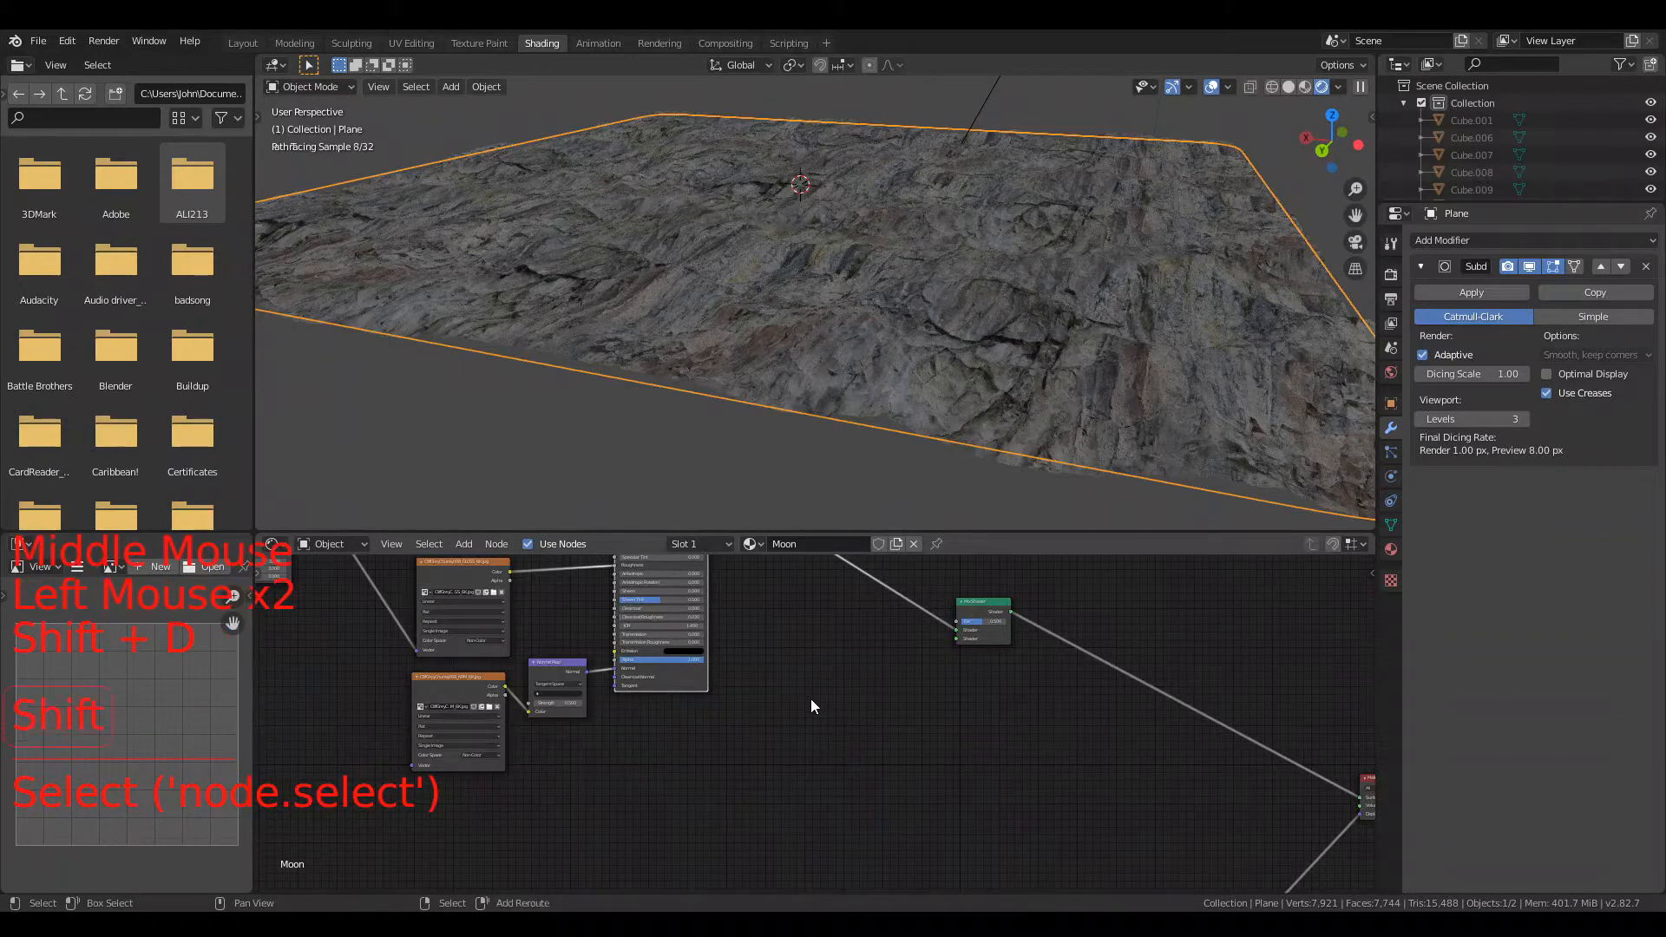
{"action": "key", "text": "shift+d"}
{"action": "left_click", "coordinate": [703, 717]}
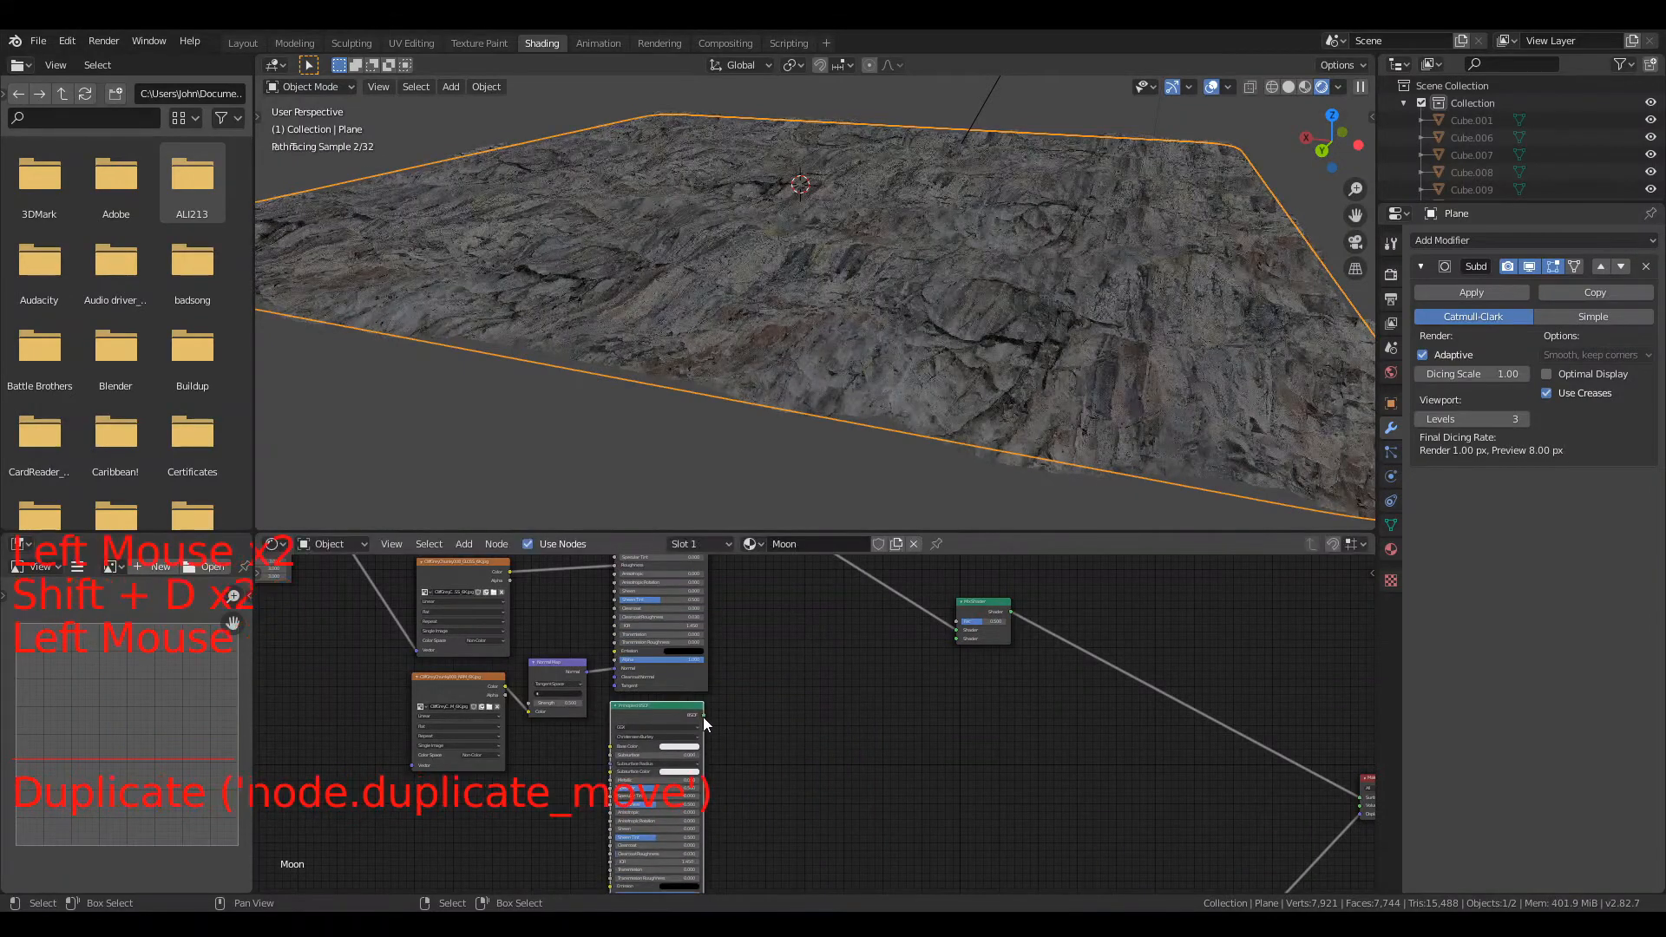
{"action": "left_click_drag", "start_coordinate": [702, 716], "coordinate": [957, 639]}
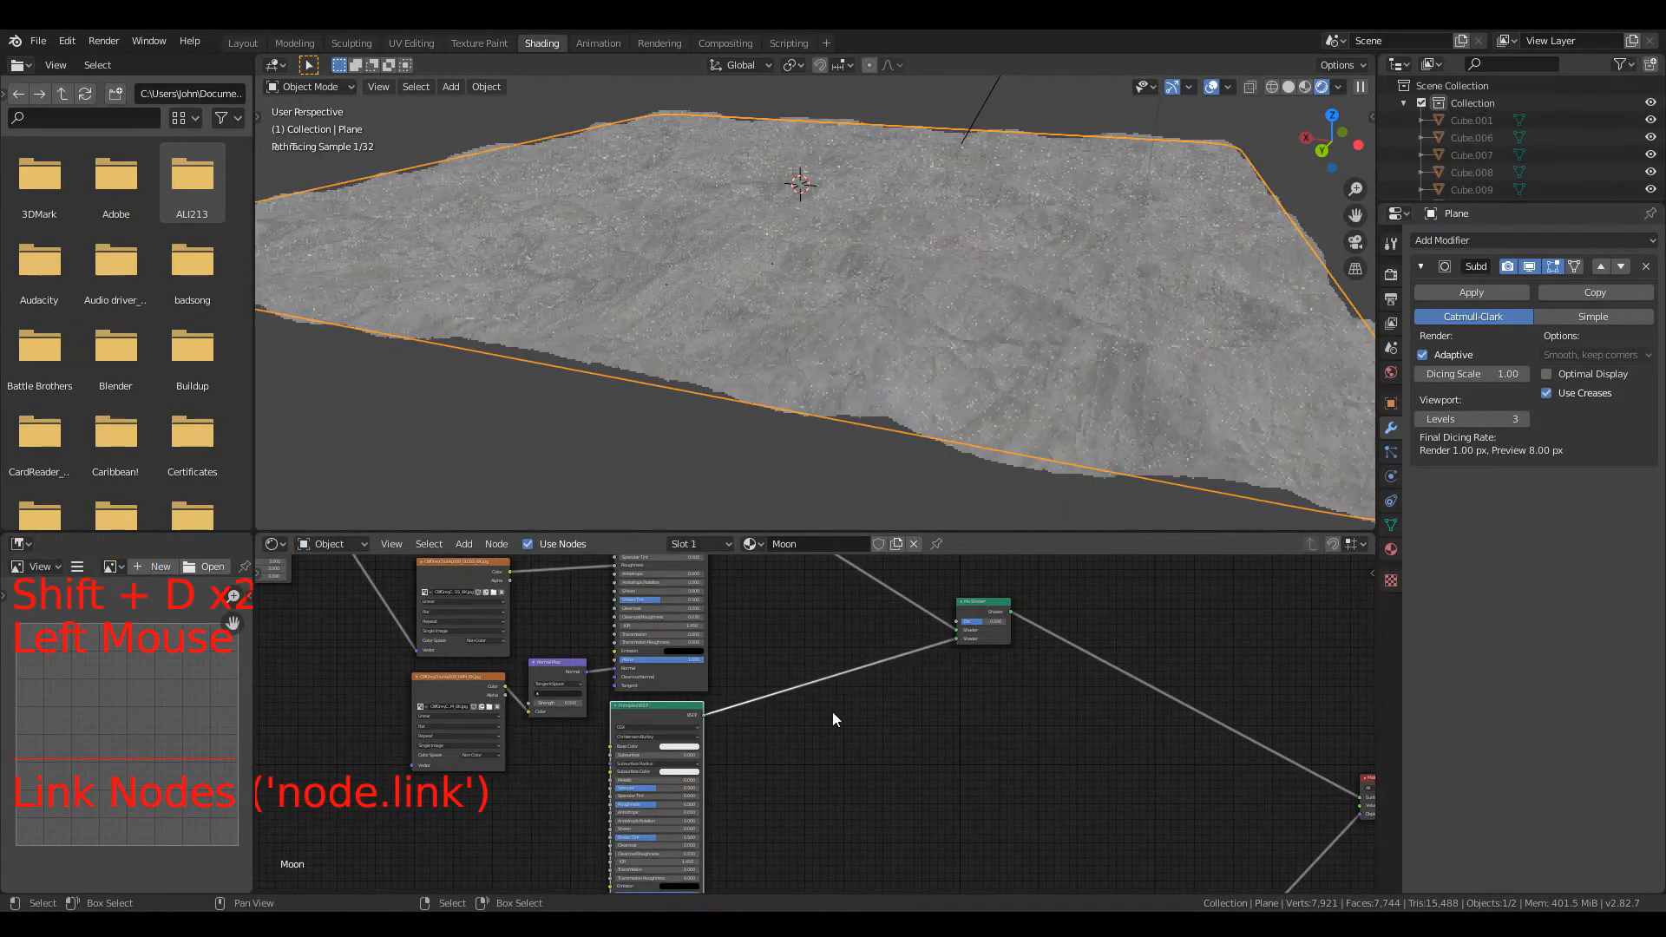
Step: Move the whole group of displacement texture, ColorRamp and Mix nodes farther away from the Displacement node
{"action": "scroll", "coordinate": [831, 711], "scroll_direction": "down", "scroll_amount": 4}
{"action": "middle_click_drag", "start_coordinate": [832, 711], "coordinate": [734, 814]}
{"action": "scroll", "coordinate": [664, 747], "scroll_direction": "down", "scroll_amount": 3}
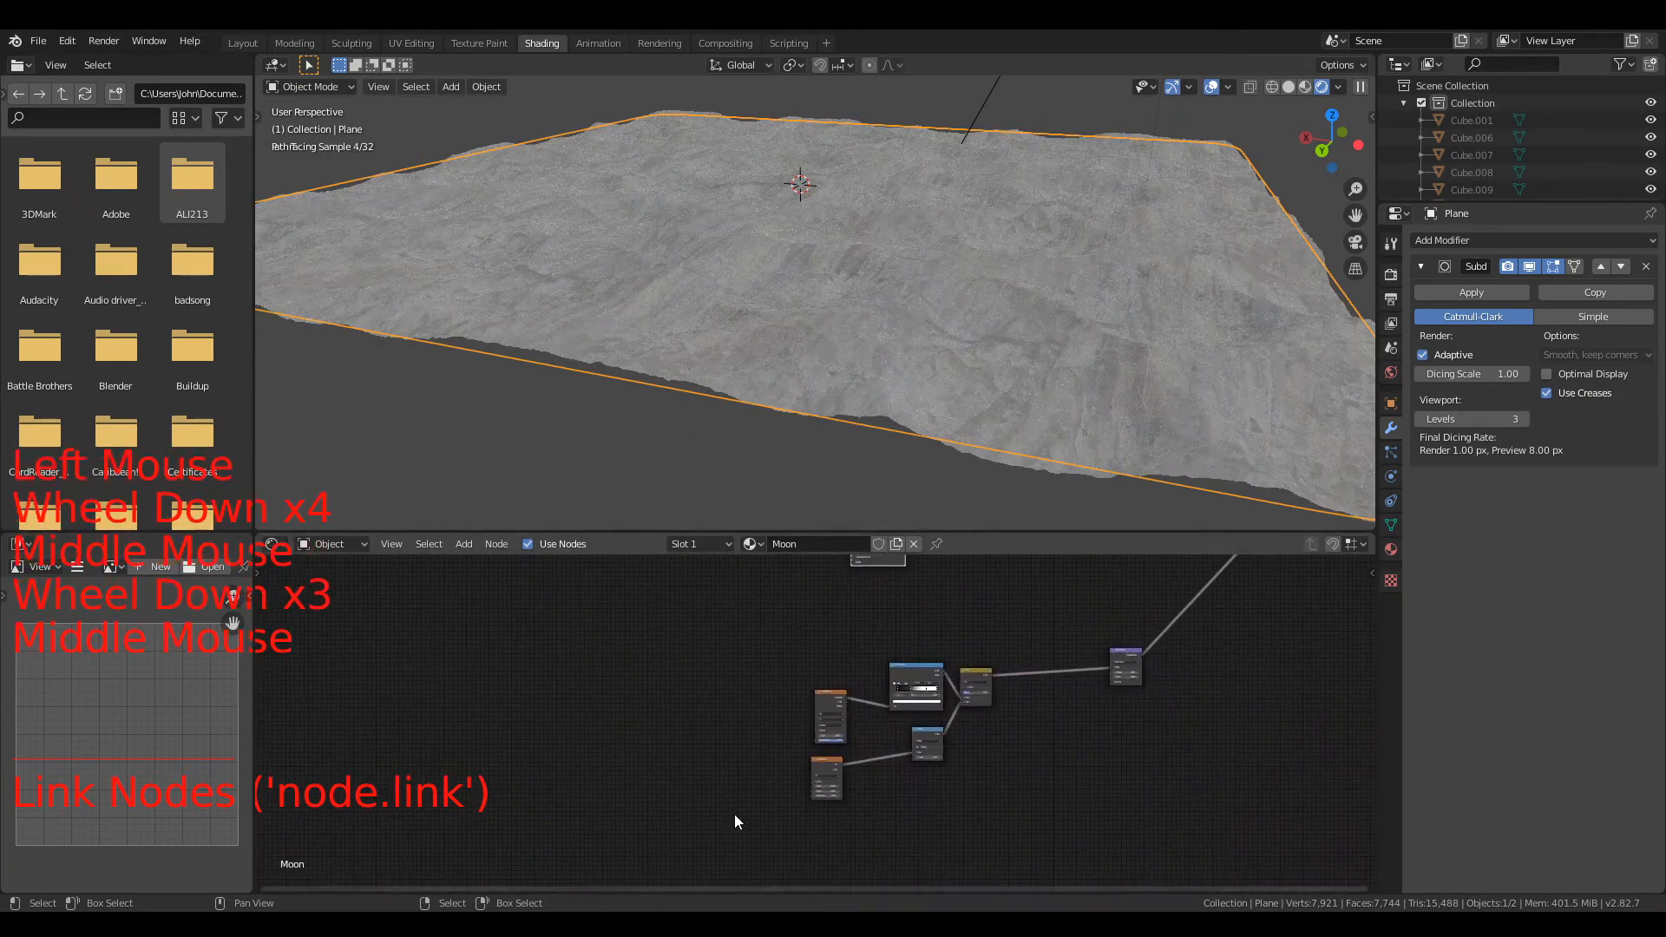
{"action": "left_click_drag", "start_coordinate": [734, 814], "coordinate": [1004, 621]}
{"action": "left_click", "coordinate": [975, 705]}
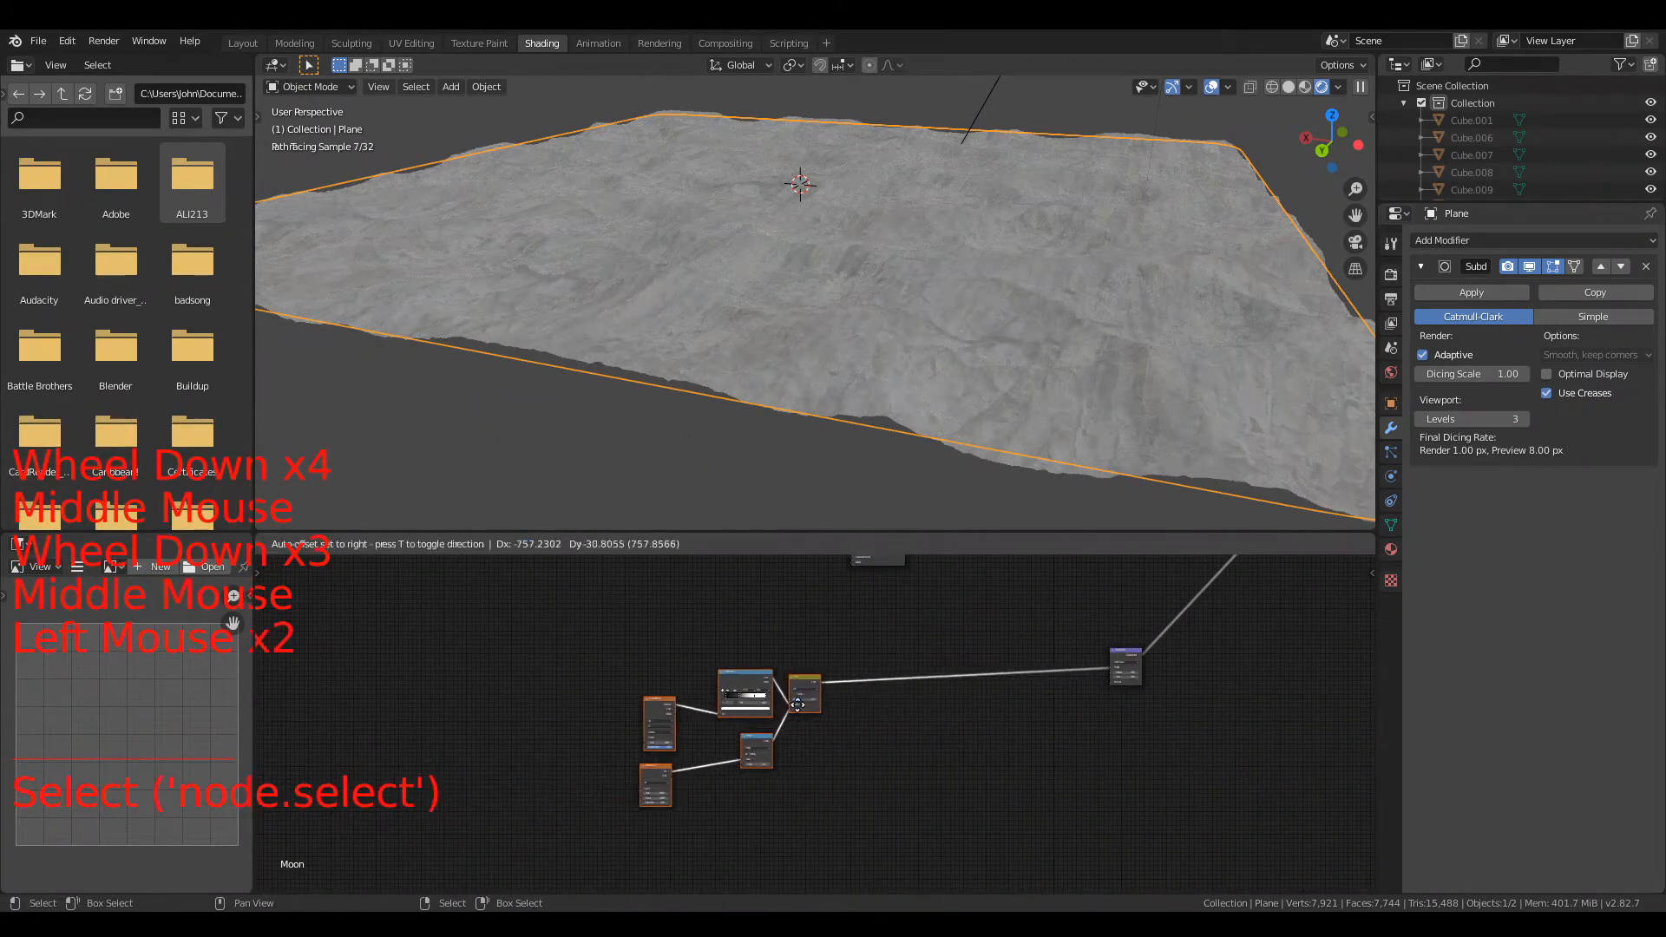
{"action": "left_click", "coordinate": [932, 628]}
Step: Try to link the displacement group's Mix node to the Mix Shader node
{"action": "scroll", "coordinate": [921, 630], "scroll_direction": "up", "scroll_amount": 4}
{"action": "middle_click_drag", "start_coordinate": [921, 630], "coordinate": [636, 797]}
{"action": "scroll", "coordinate": [694, 821], "scroll_direction": "down", "scroll_amount": 3}
{"action": "scroll", "coordinate": [628, 796], "scroll_direction": "down", "scroll_amount": 2}
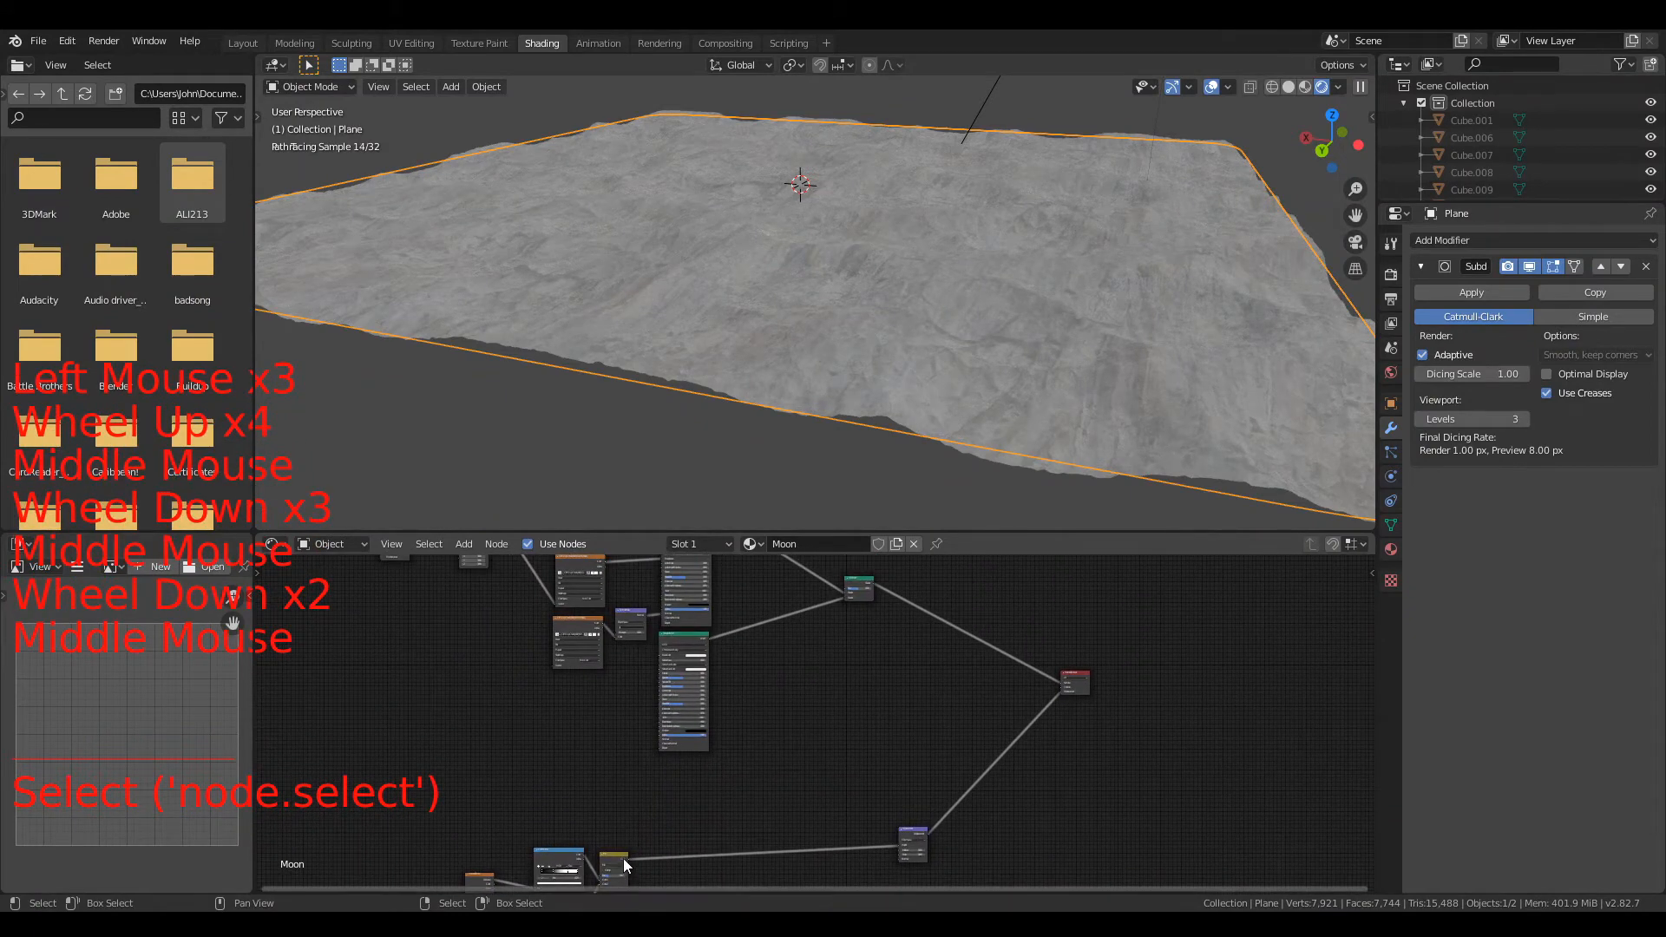
{"action": "mouse_move", "coordinate": [623, 857]}
{"action": "left_mouse_down"}
{"action": "mouse_move", "coordinate": [737, 695]}
{"action": "mouse_move", "coordinate": [635, 853]}
{"action": "left_mouse_up"}
{"action": "left_click", "coordinate": [859, 597], "text": "shift"}
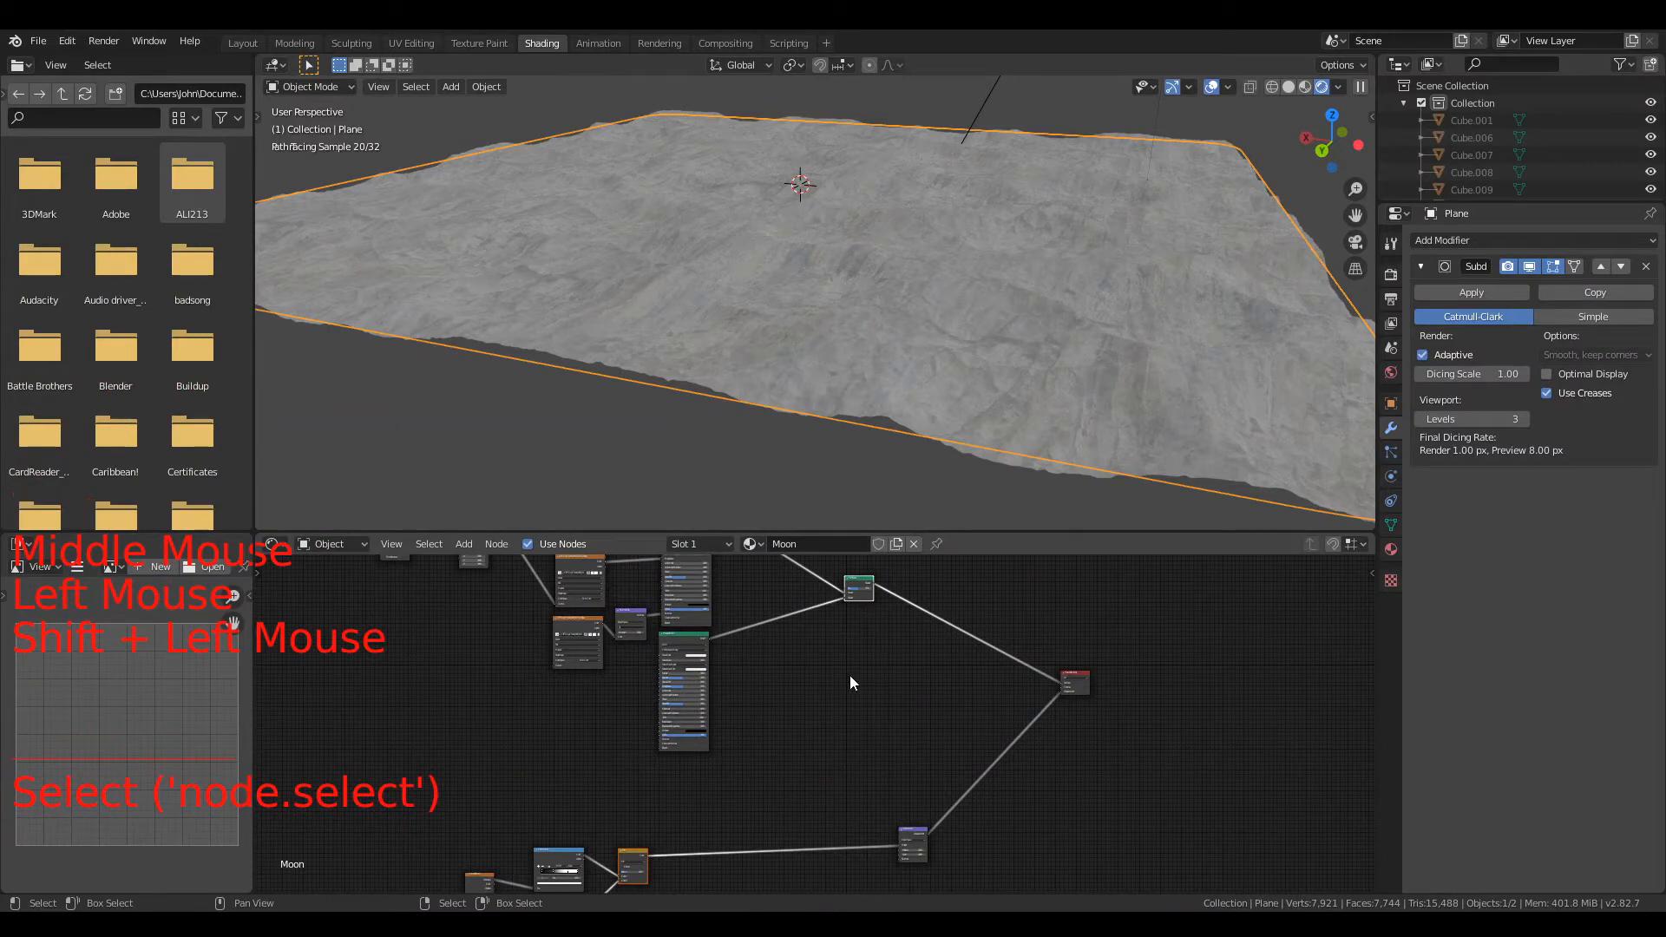
{"action": "key", "text": "f"}
{"action": "left_click", "coordinate": [642, 864]}
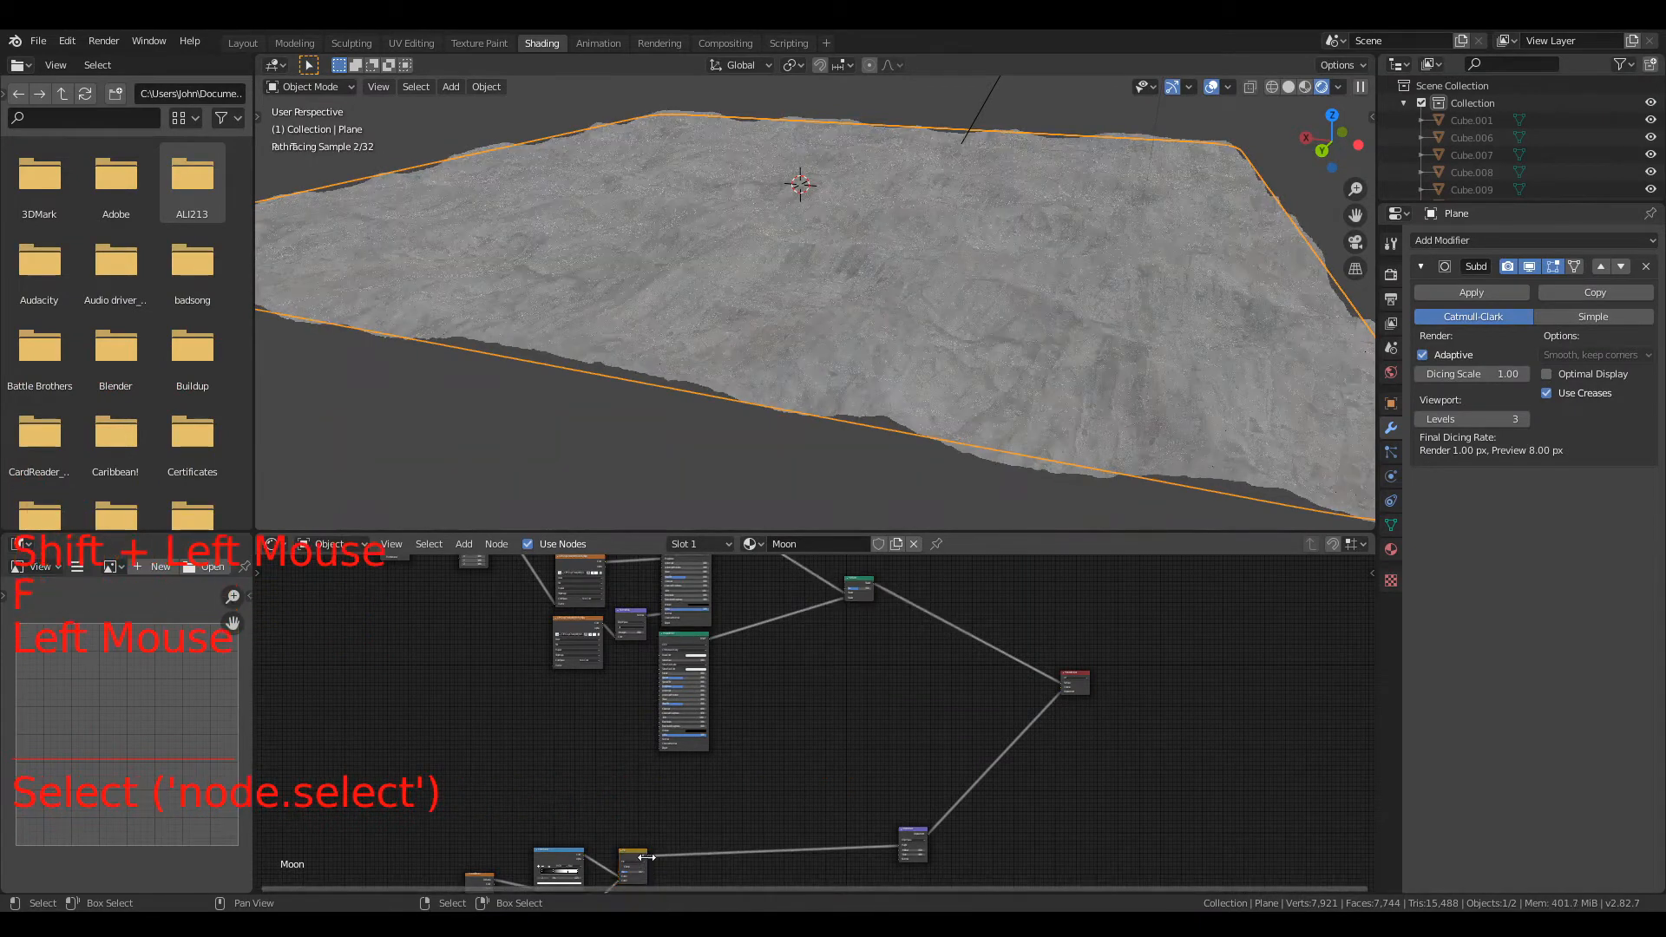
{"action": "left_click_drag", "start_coordinate": [649, 858], "coordinate": [675, 819]}
Step: Bring the Mix node up beside the Mix Shader and link its Color output to the Mix Shader's Fac input
{"action": "scroll", "coordinate": [680, 757], "scroll_direction": "up", "scroll_amount": 5}
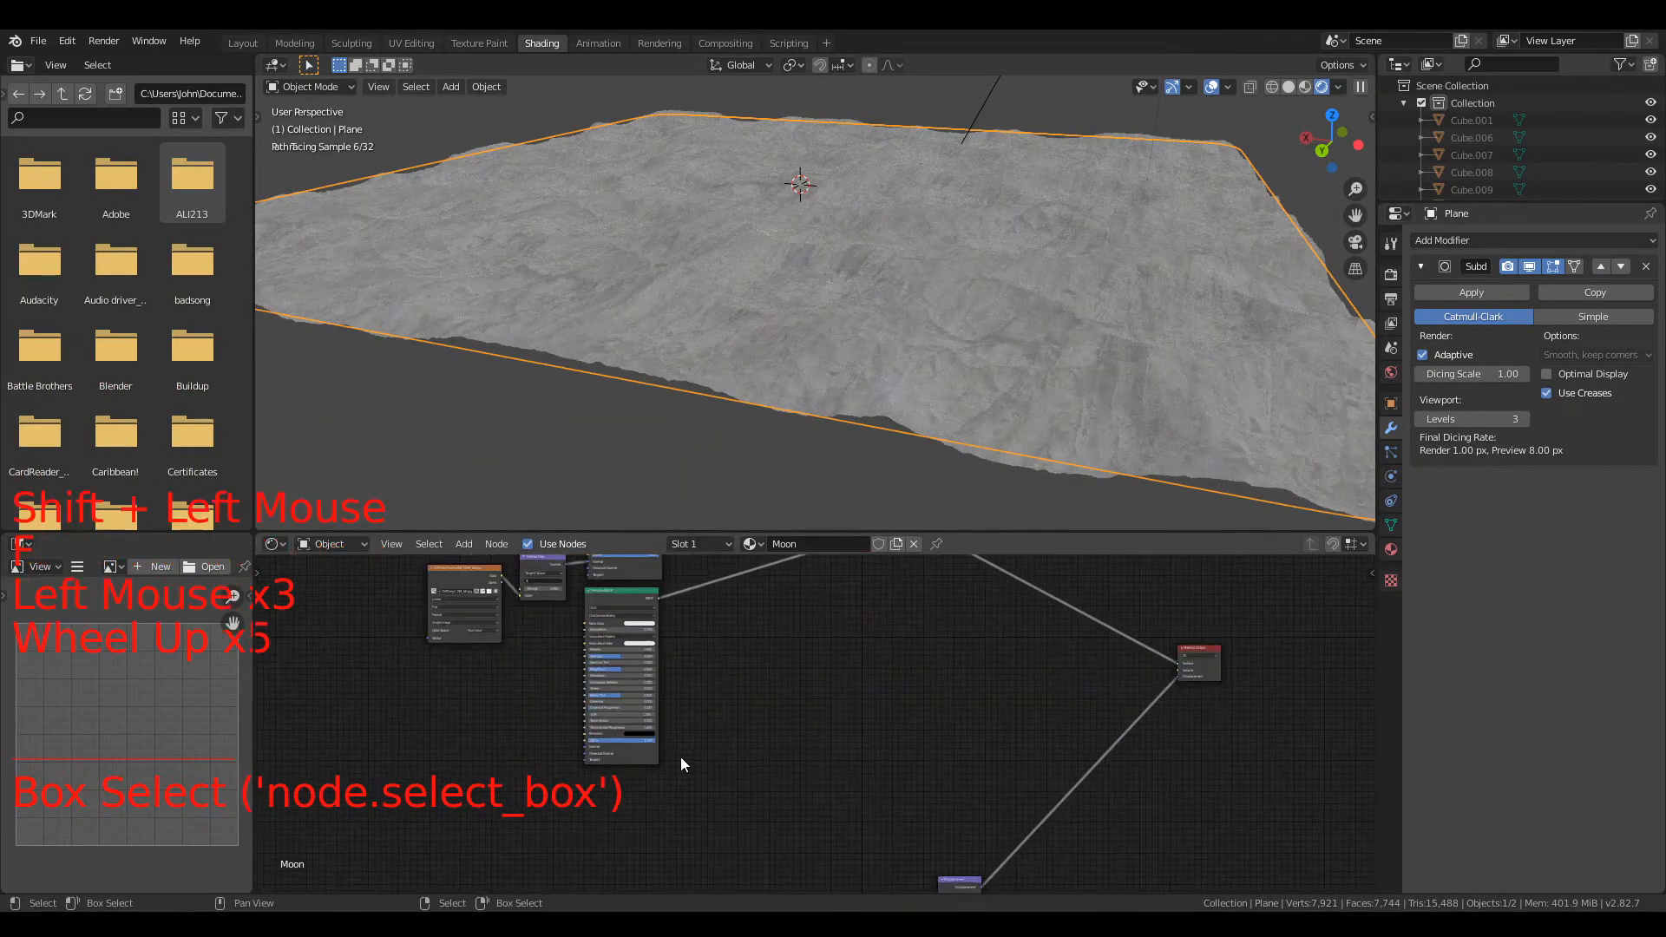
{"action": "scroll", "coordinate": [720, 746], "scroll_direction": "down", "scroll_amount": 1}
{"action": "scroll", "coordinate": [727, 749], "scroll_direction": "down", "scroll_amount": 5}
{"action": "left_click_drag", "start_coordinate": [649, 876], "coordinate": [790, 602]}
{"action": "scroll", "coordinate": [841, 595], "scroll_direction": "up", "scroll_amount": 20}
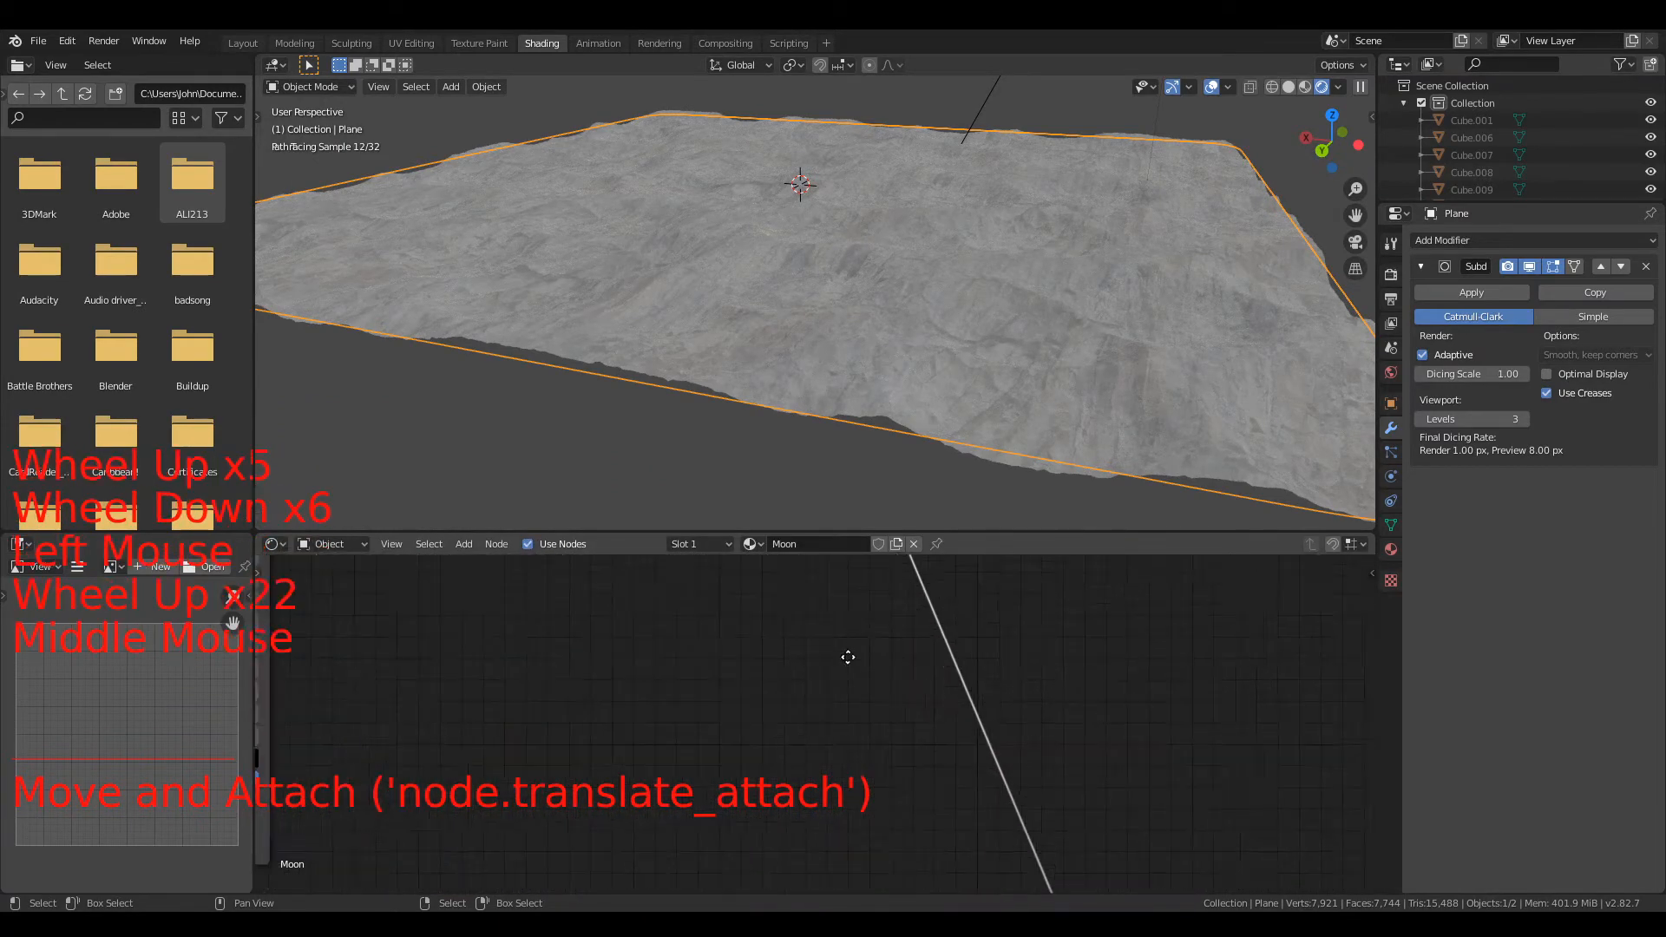
{"action": "middle_click_drag", "start_coordinate": [847, 658], "coordinate": [818, 689]}
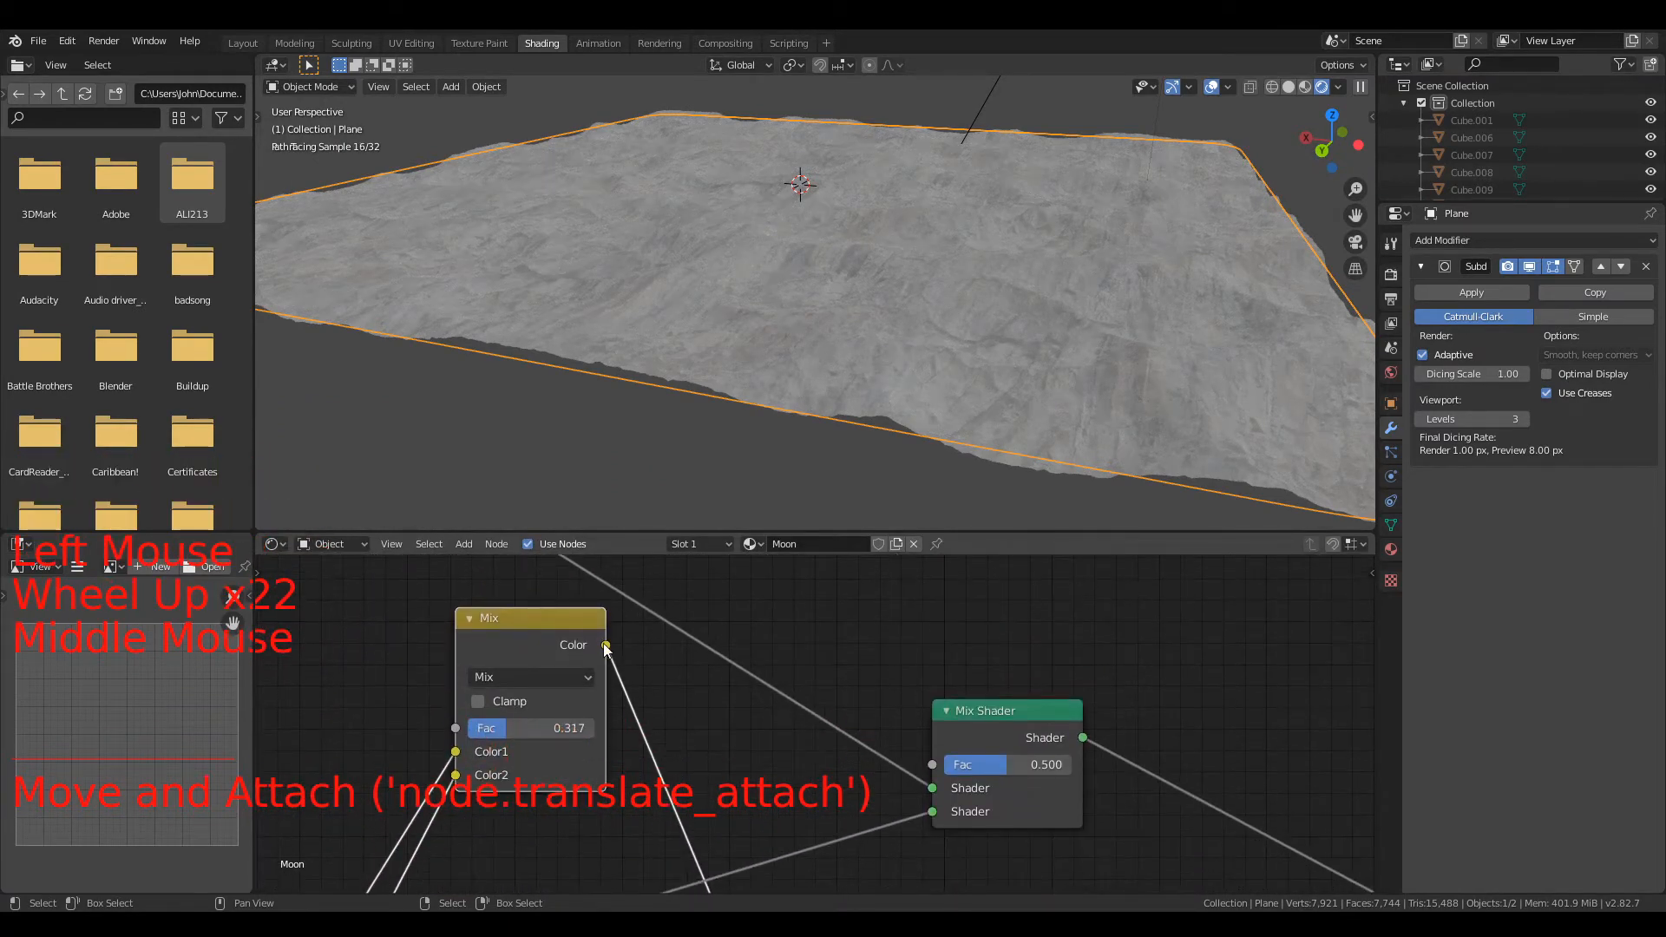
{"action": "left_click_drag", "start_coordinate": [606, 646], "coordinate": [649, 668]}
{"action": "left_click_drag", "start_coordinate": [925, 768], "coordinate": [931, 765]}
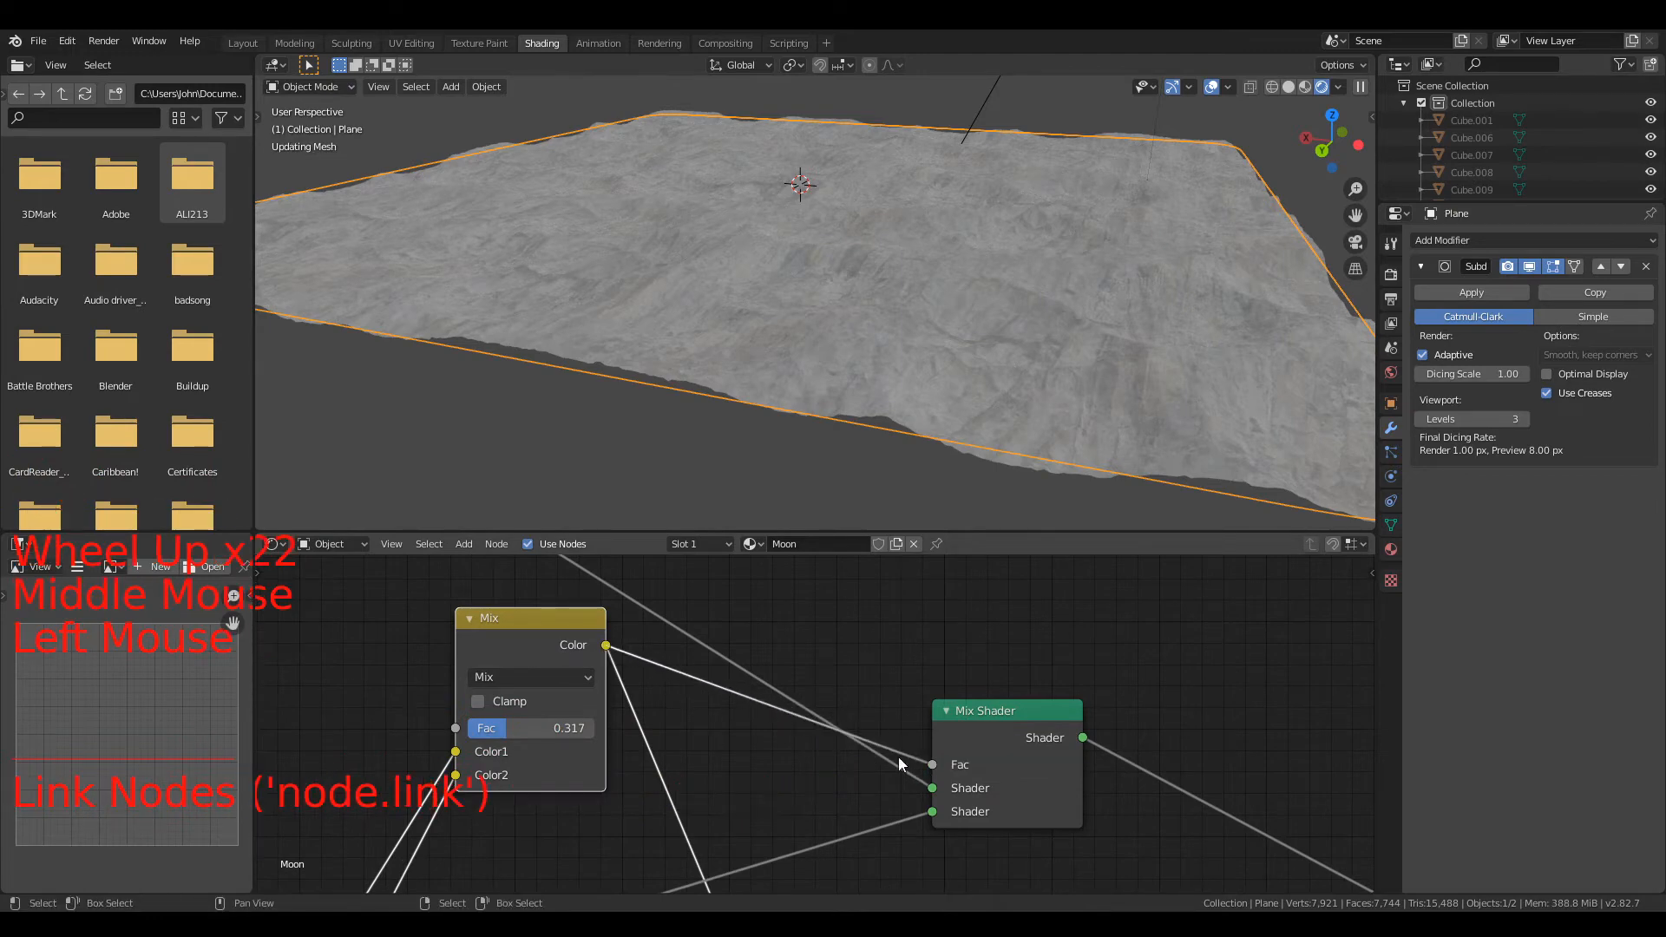
Step: Move the Mix node back down between its texture nodes and the Displacement node
{"action": "scroll", "coordinate": [742, 609], "scroll_direction": "down", "scroll_amount": 20}
{"action": "scroll", "coordinate": [807, 717], "scroll_direction": "down", "scroll_amount": 1}
{"action": "middle_click_drag", "start_coordinate": [807, 717], "coordinate": [833, 622]}
{"action": "scroll", "coordinate": [833, 621], "scroll_direction": "down", "scroll_amount": 3}
{"action": "left_click_drag", "start_coordinate": [803, 653], "coordinate": [753, 890]}
{"action": "scroll", "coordinate": [806, 274], "scroll_direction": "up", "scroll_amount": 2}
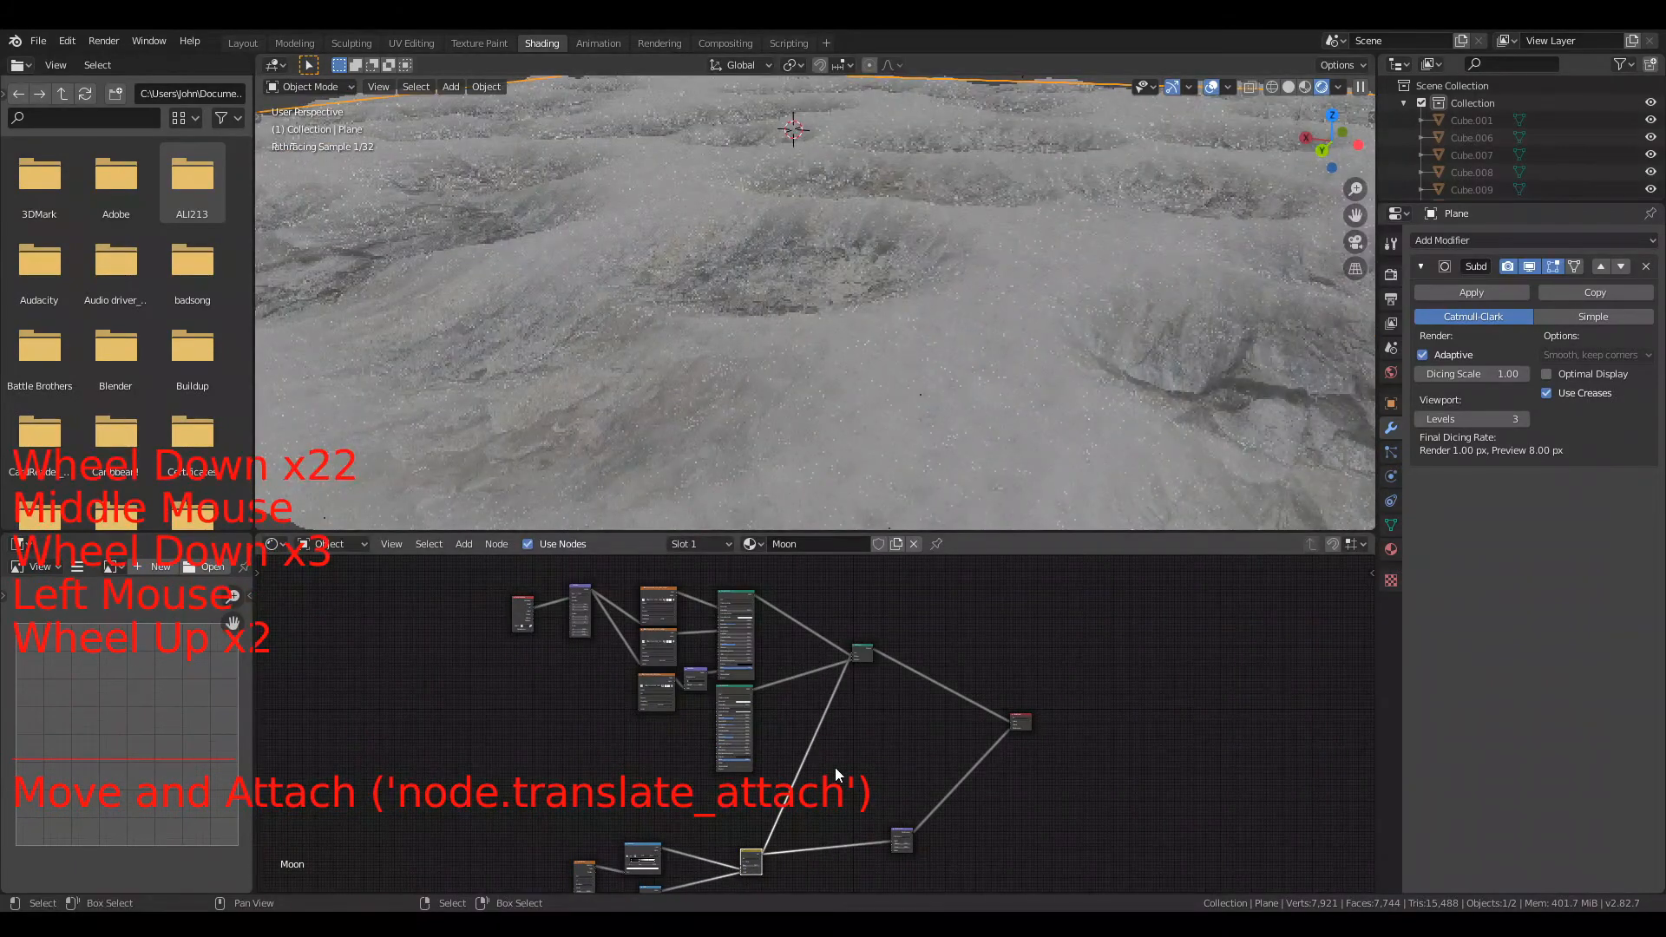
Step: Find the Invert node by searching for "inv" and insert it on the link between Mix and the Mix Shader's Fac
{"action": "scroll", "coordinate": [835, 739], "scroll_direction": "up", "scroll_amount": 11}
{"action": "scroll", "coordinate": [701, 325], "scroll_direction": "down", "scroll_amount": 1}
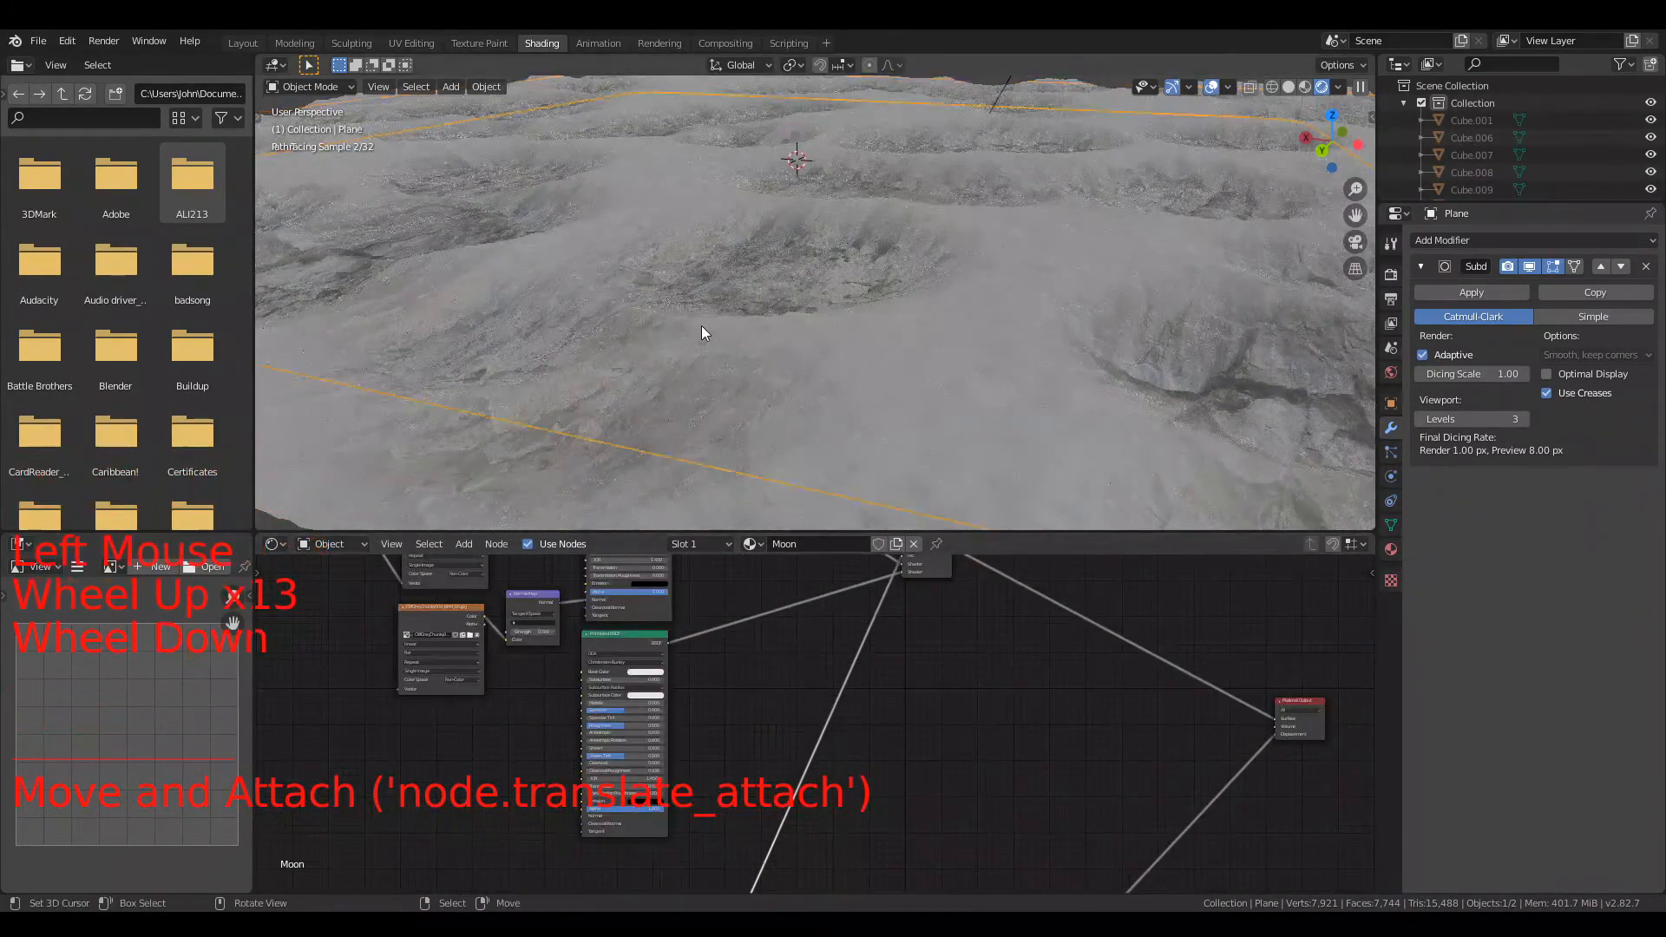
{"action": "key", "text": "shift"}
{"action": "key", "text": "shift+a"}
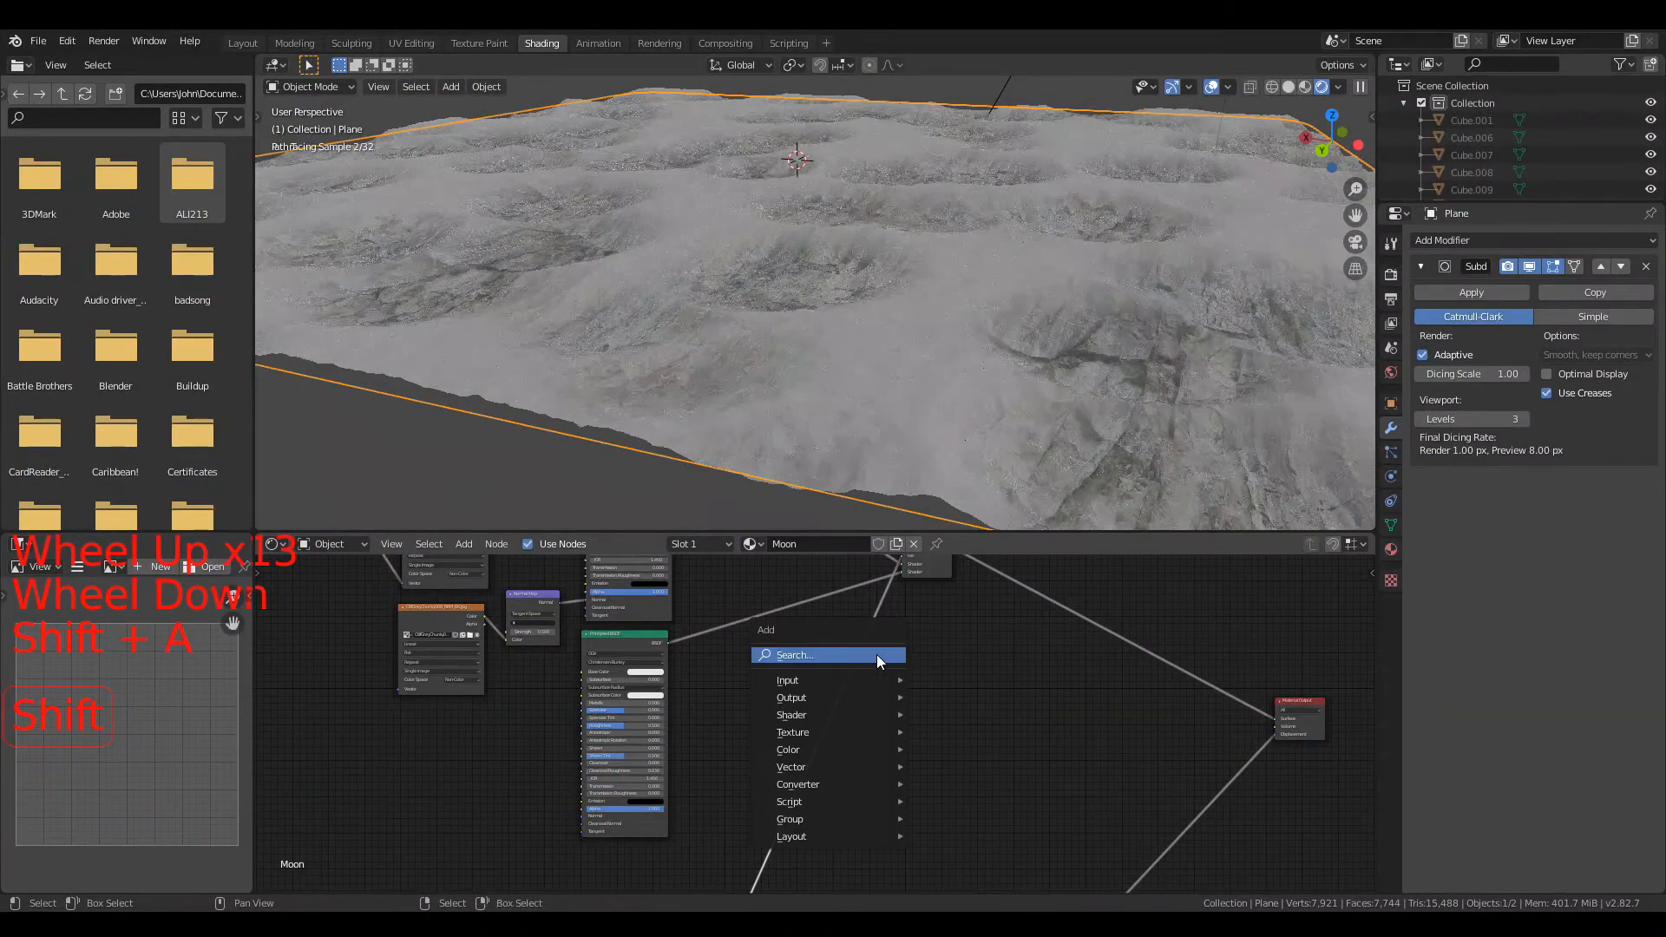
{"action": "left_click", "coordinate": [876, 654]}
{"action": "type", "text": "inv"}
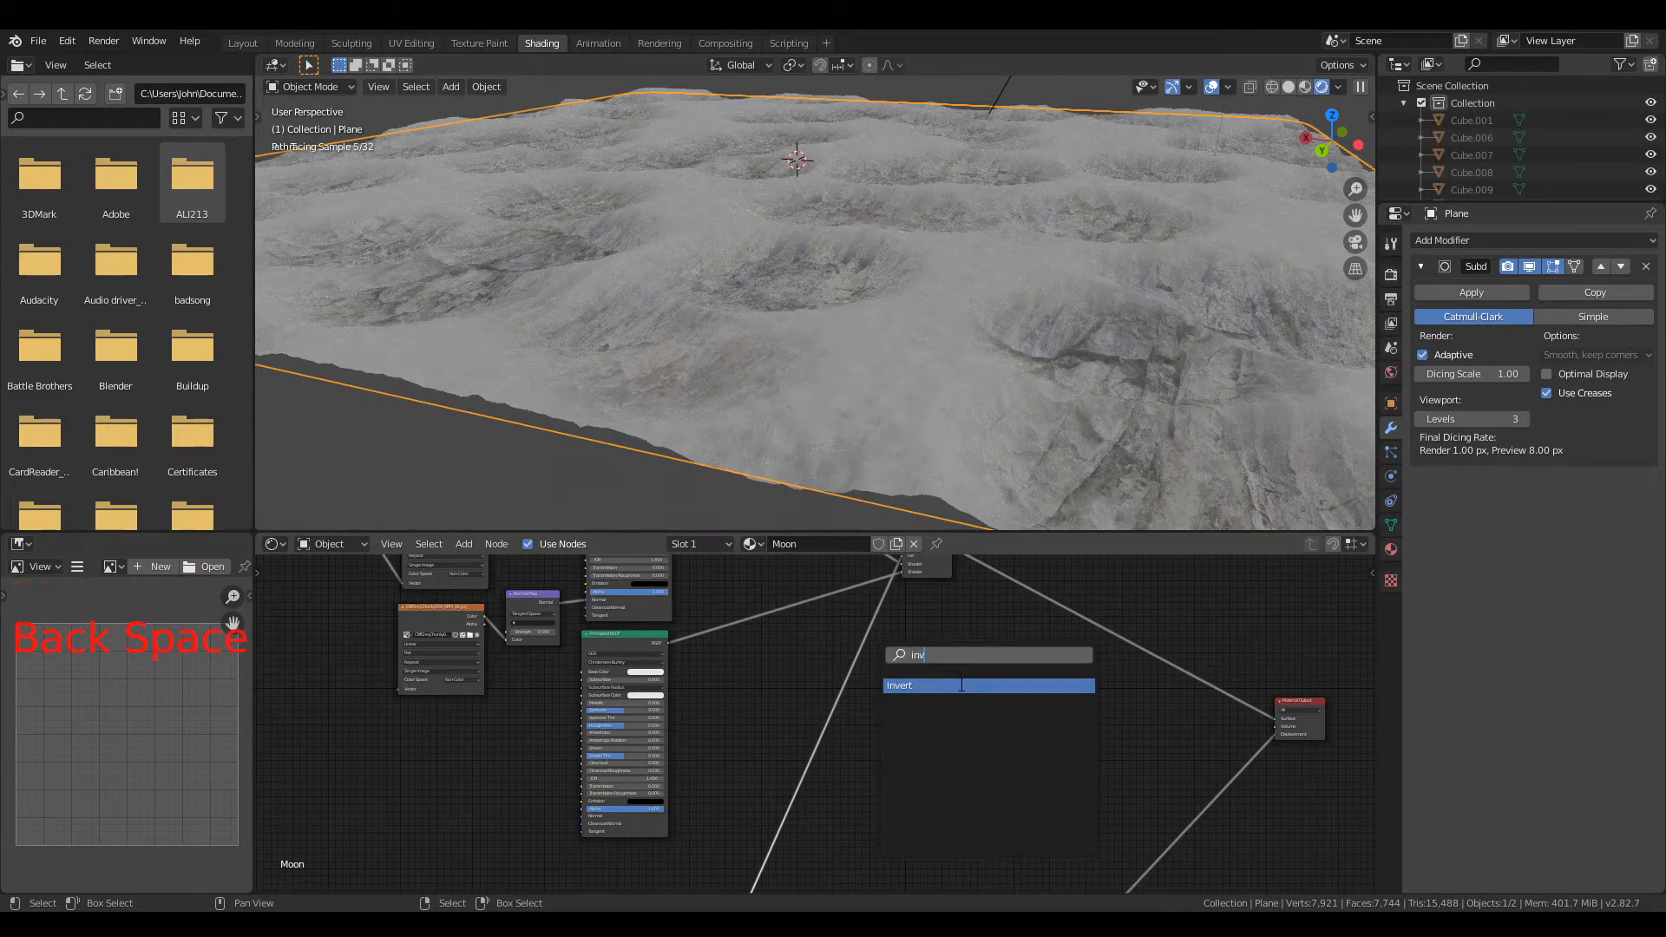
{"action": "left_click", "coordinate": [962, 685]}
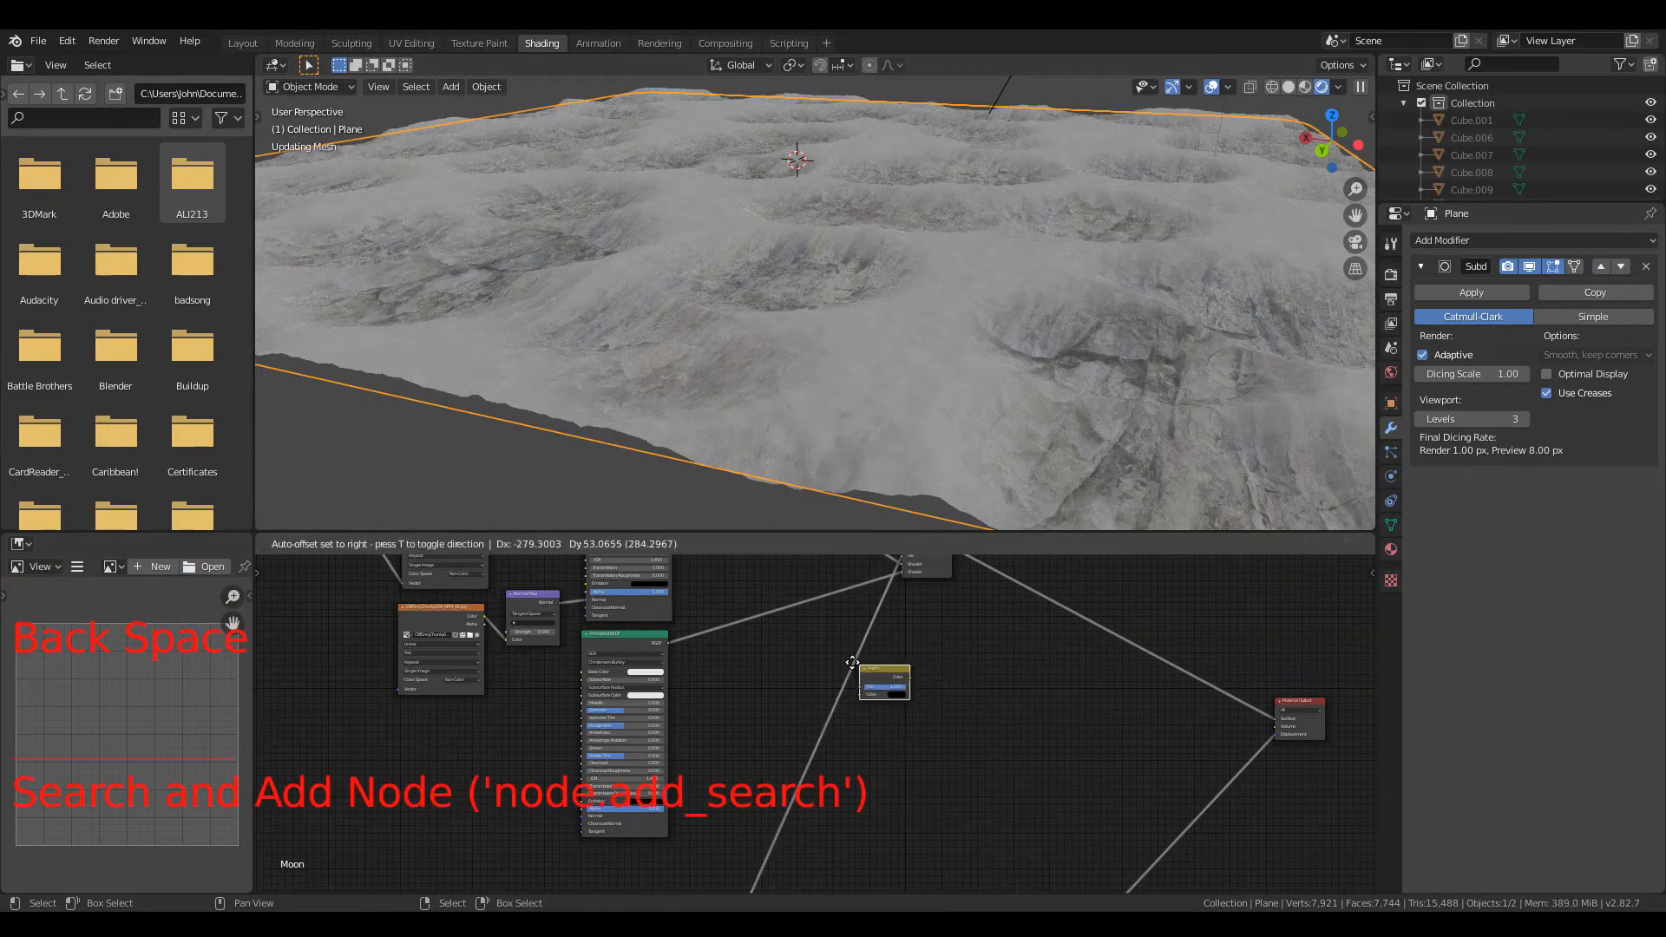
{"action": "left_click", "coordinate": [826, 659]}
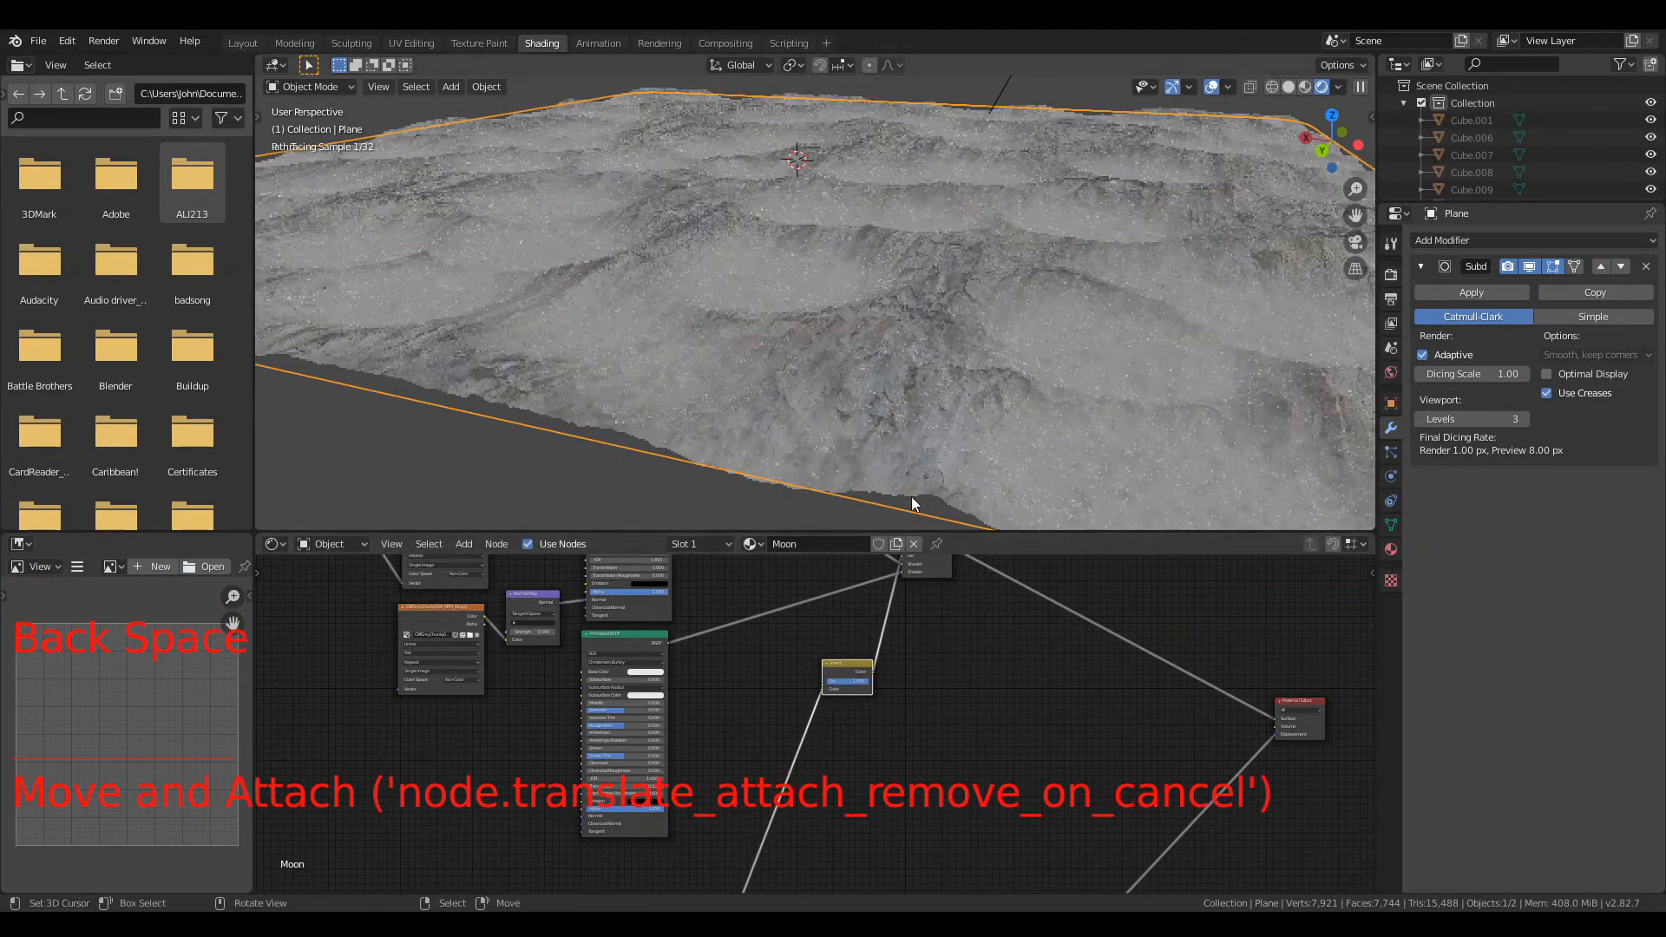
Step: Examine from several angles how the two shaders are distributed over the plane's craters
{"action": "middle_click_drag", "start_coordinate": [872, 458], "coordinate": [1059, 445]}
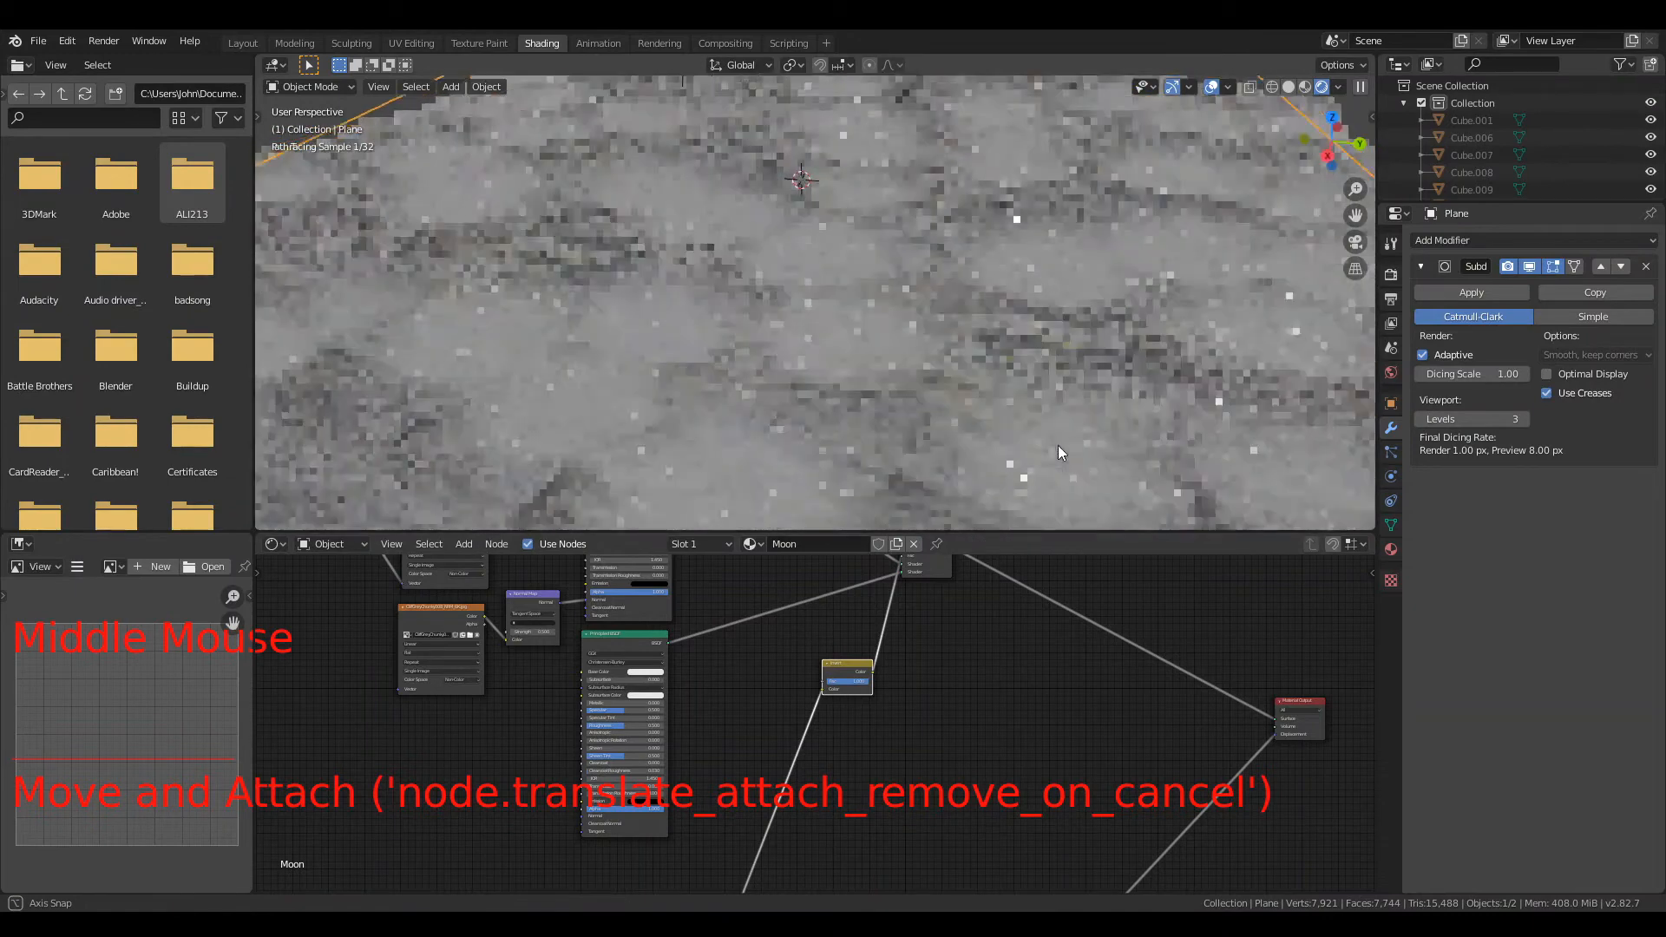
{"action": "scroll", "coordinate": [1043, 384], "scroll_direction": "down", "scroll_amount": 3}
{"action": "middle_click_drag", "start_coordinate": [1043, 383], "coordinate": [863, 418]}
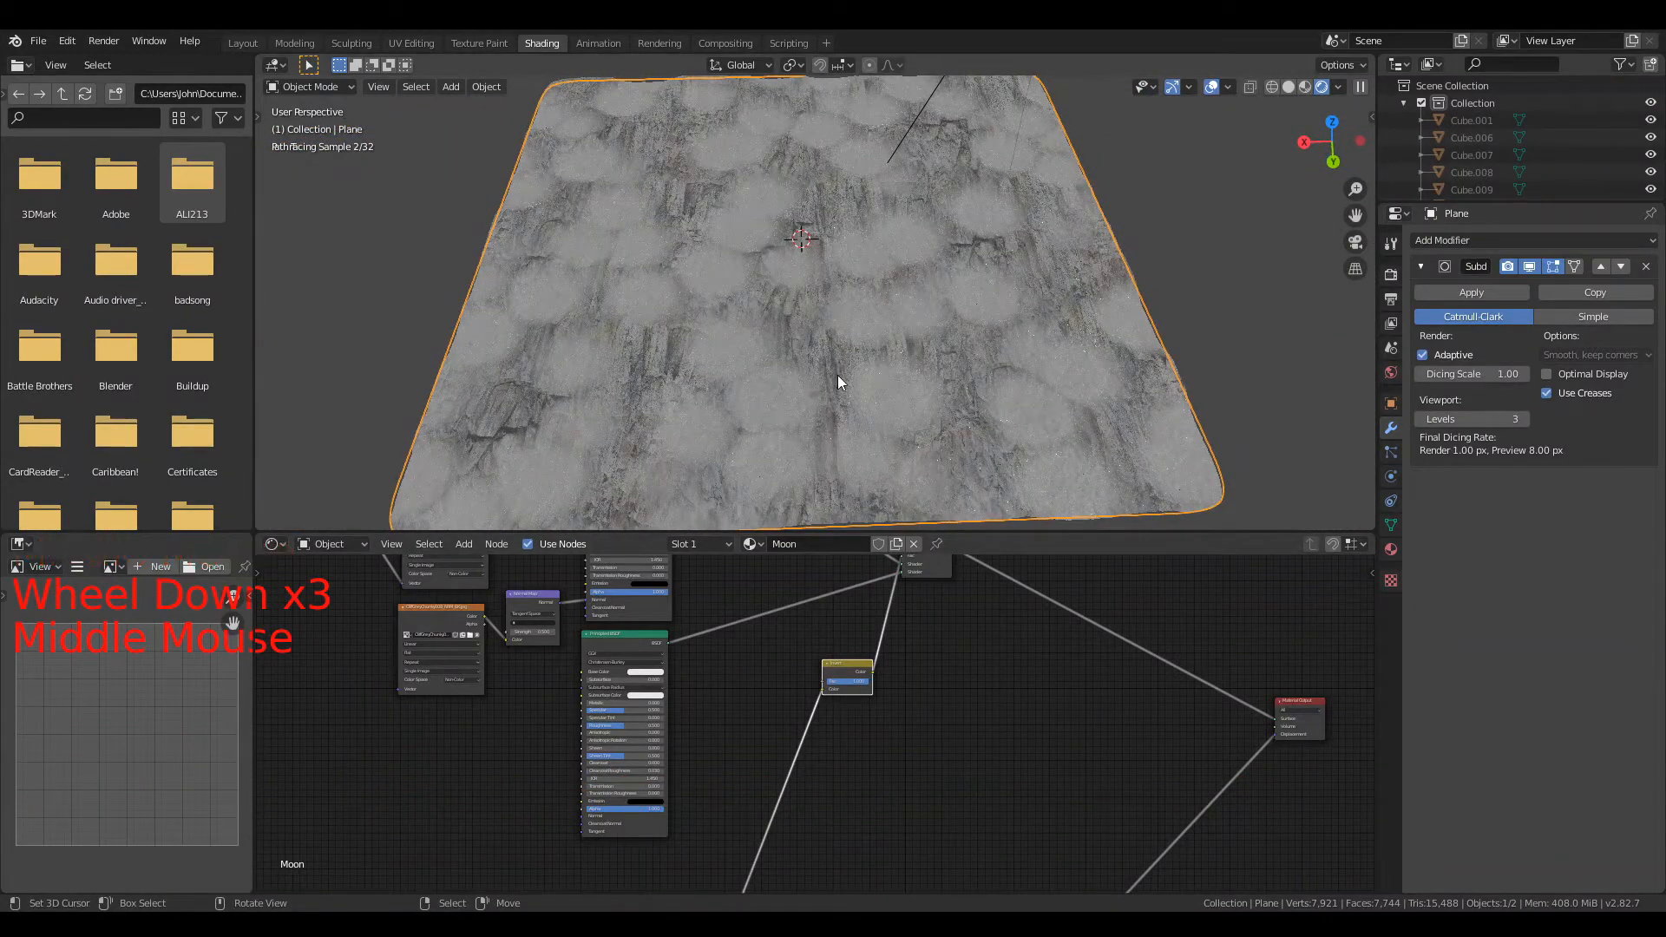
{"action": "middle_click_drag", "start_coordinate": [882, 380], "coordinate": [745, 303]}
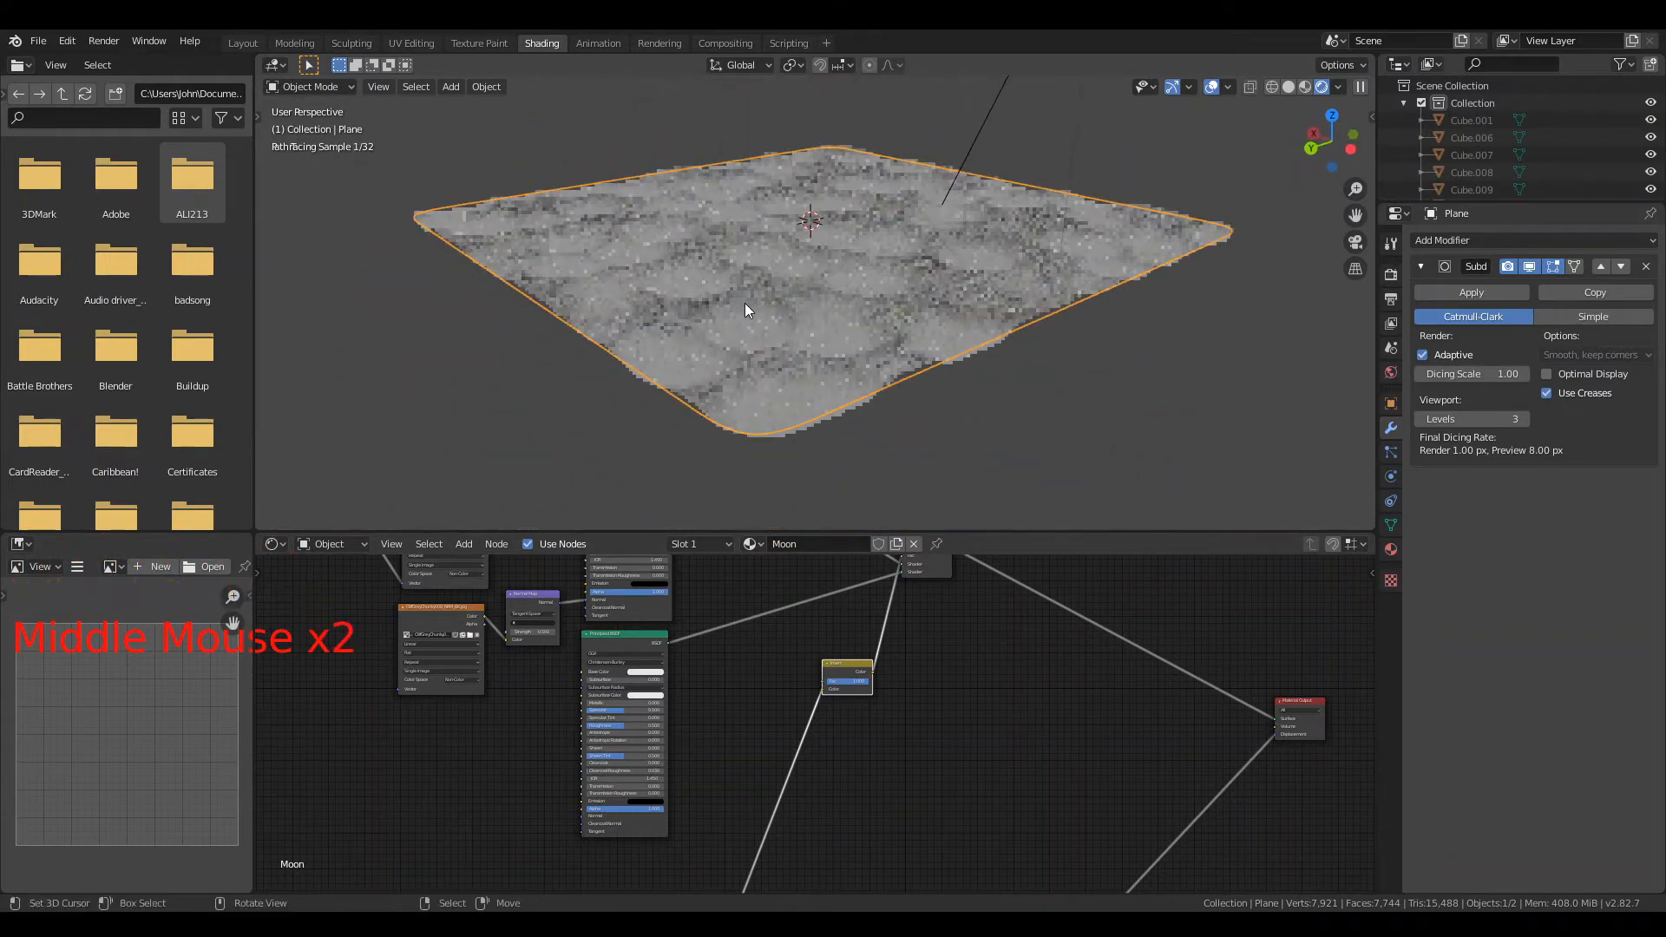
{"action": "scroll", "coordinate": [745, 317], "scroll_direction": "up", "scroll_amount": 1}
{"action": "scroll", "coordinate": [830, 694], "scroll_direction": "up", "scroll_amount": 2}
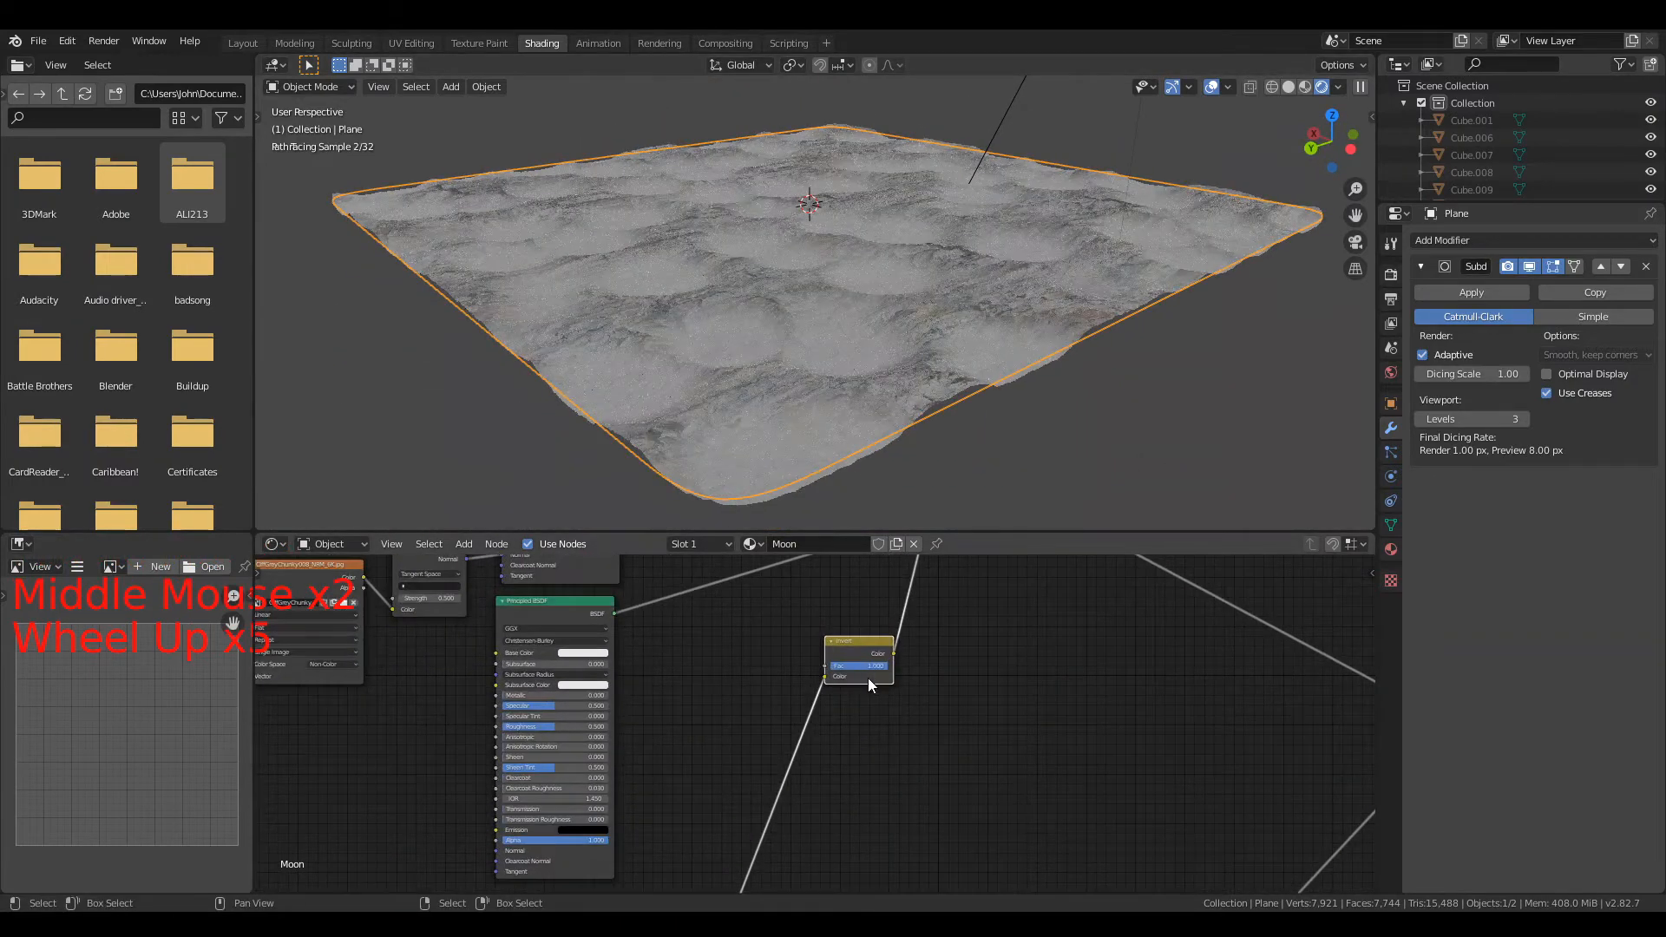
Step: Spread out the Invert, Mix Shader and second Principled BSDF nodes to make room around the second shader
{"action": "left_click_drag", "start_coordinate": [868, 680], "coordinate": [781, 696]}
{"action": "scroll", "coordinate": [863, 652], "scroll_direction": "down", "scroll_amount": 8}
{"action": "scroll", "coordinate": [902, 634], "scroll_direction": "up", "scroll_amount": 1}
{"action": "left_click", "coordinate": [901, 607]}
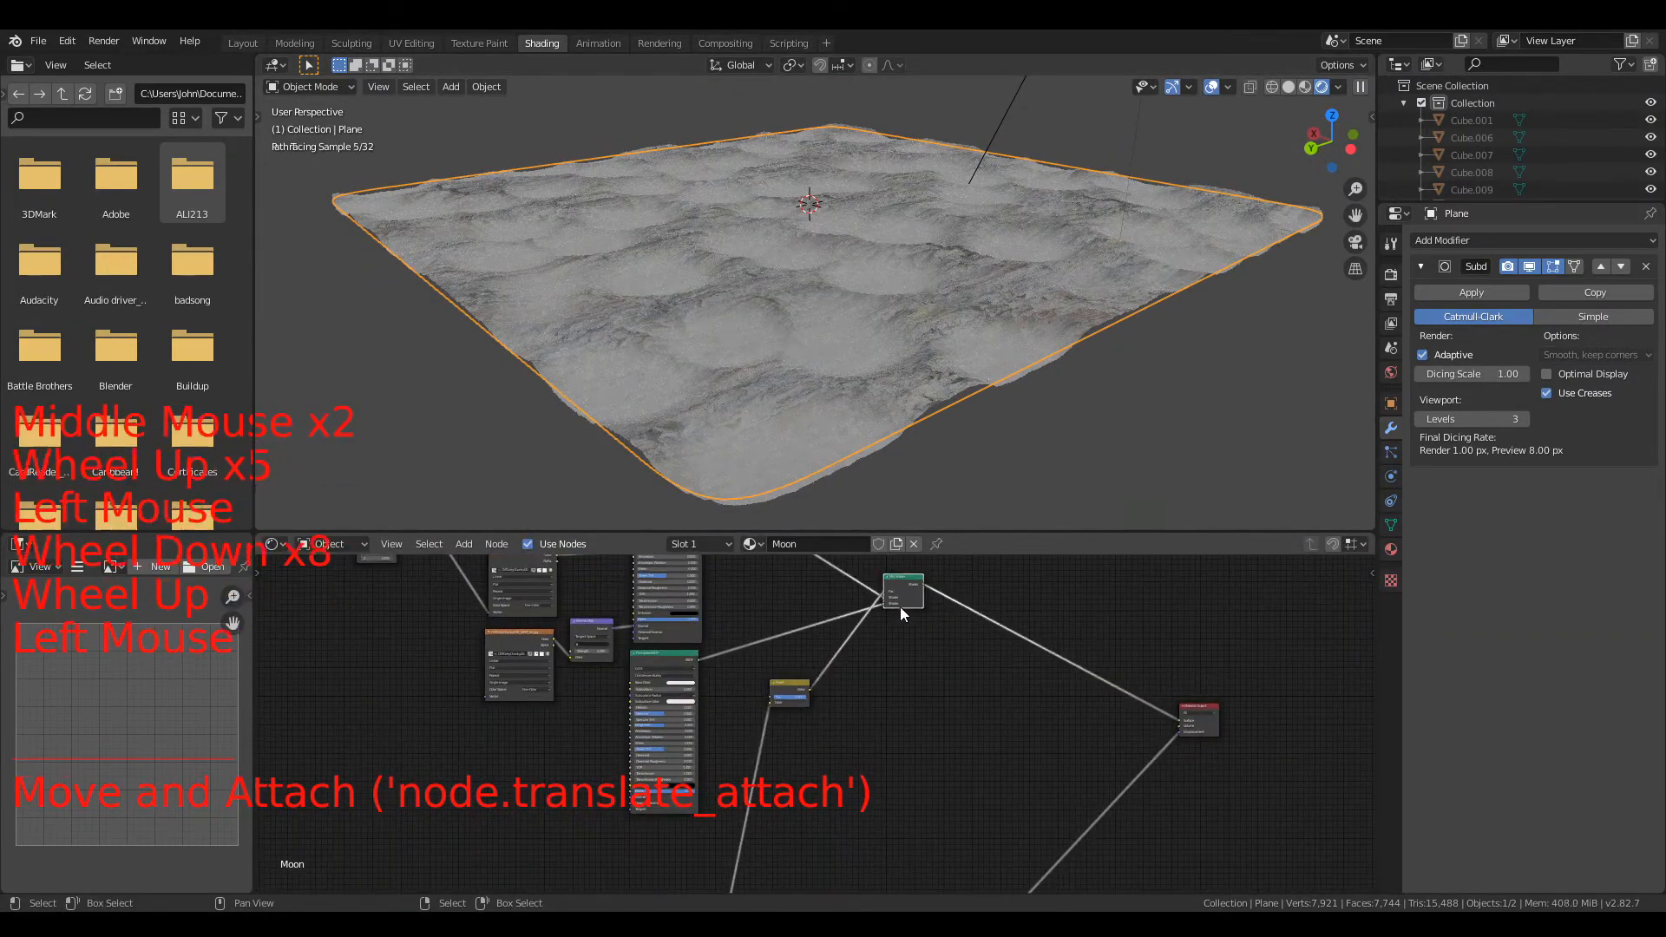
{"action": "left_click_drag", "start_coordinate": [899, 606], "coordinate": [924, 897]}
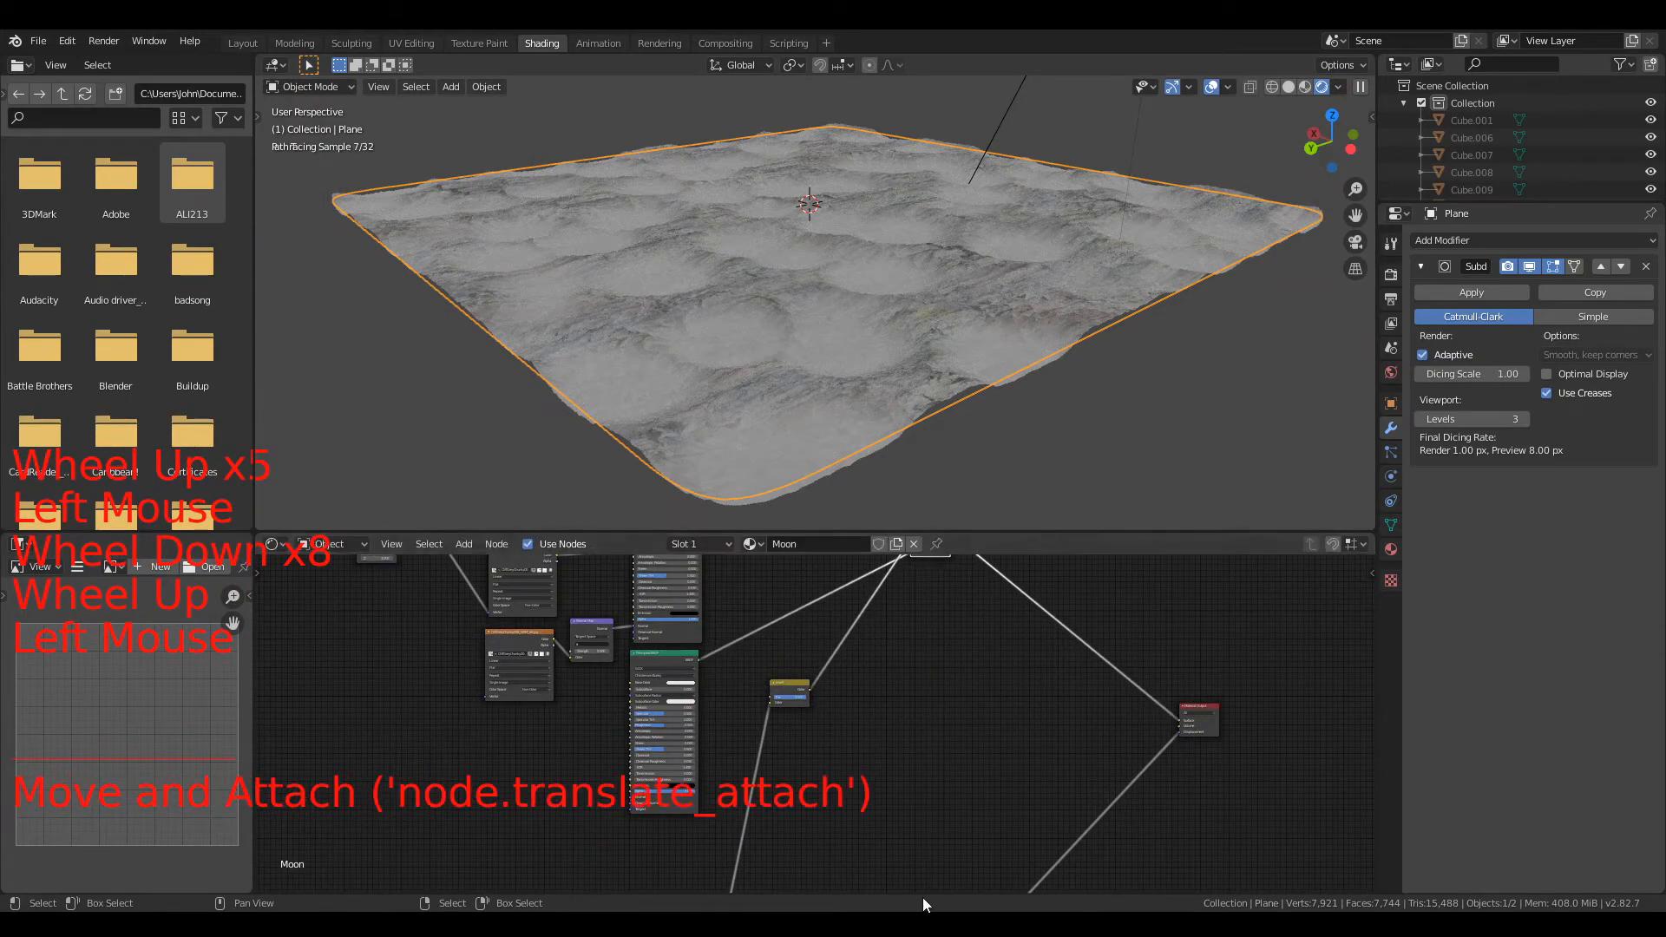
{"action": "middle_click_drag", "start_coordinate": [940, 680], "coordinate": [1147, 569]}
{"action": "left_click_drag", "start_coordinate": [885, 698], "coordinate": [883, 784]}
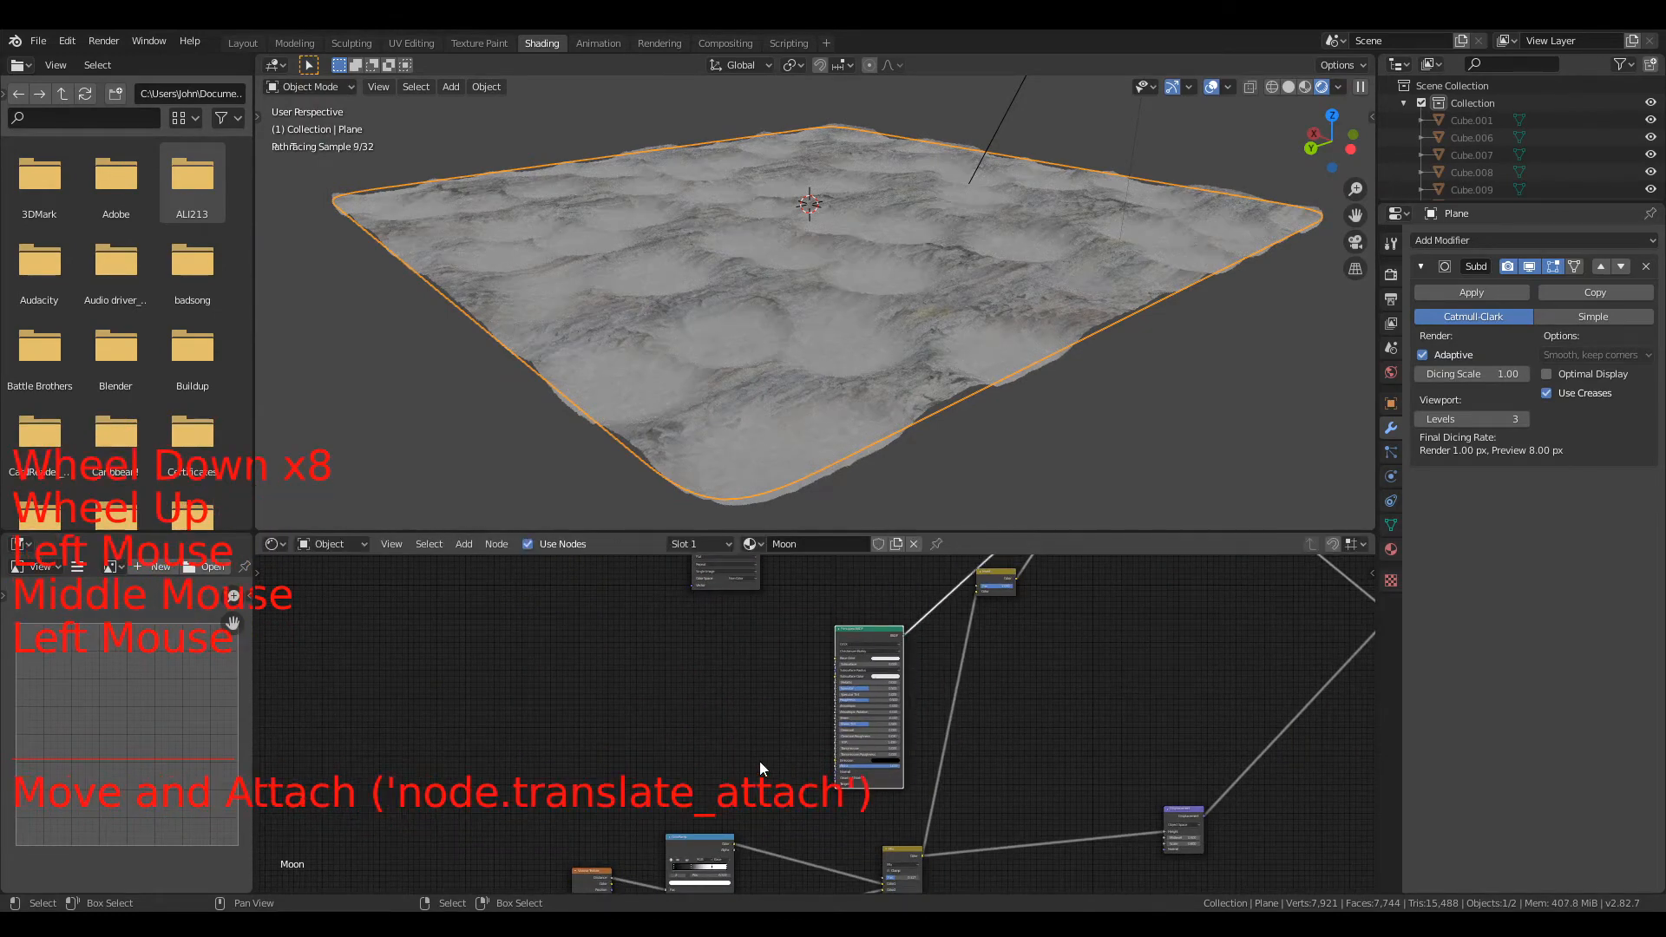
Step: Add an Image Texture node beside the second Principled BSDF and link its Color output to that shader's Base Color
{"action": "scroll", "coordinate": [670, 690], "scroll_direction": "up", "scroll_amount": 10}
{"action": "scroll", "coordinate": [669, 664], "scroll_direction": "down", "scroll_amount": 13}
{"action": "scroll", "coordinate": [693, 700], "scroll_direction": "up", "scroll_amount": 5}
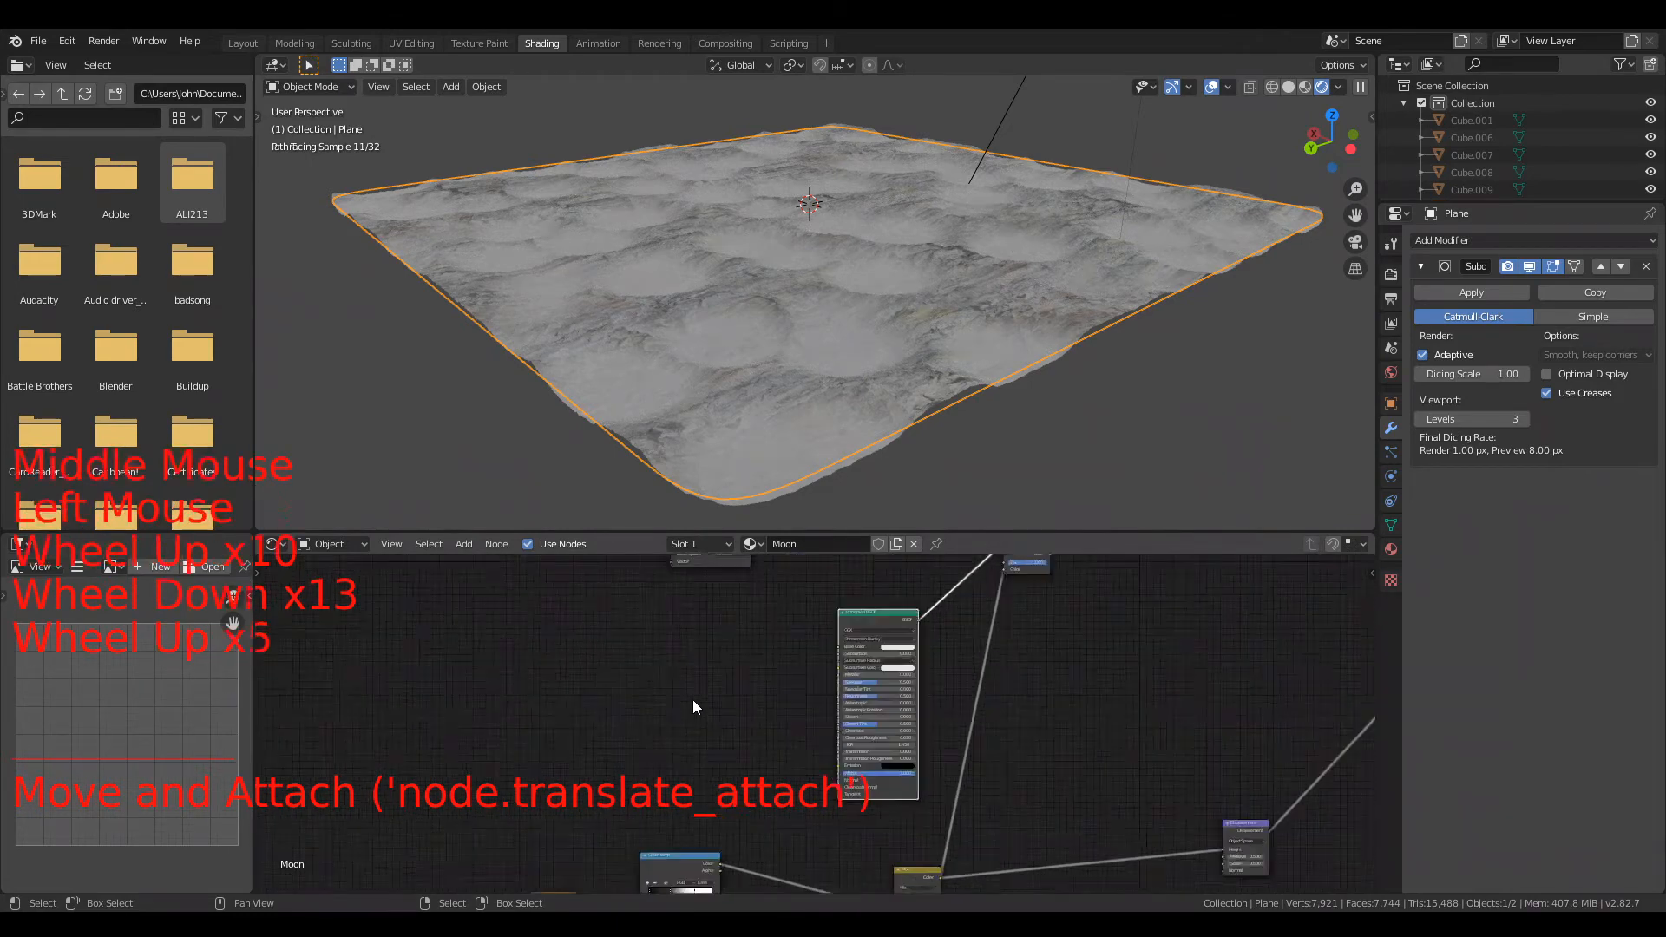
{"action": "scroll", "coordinate": [692, 699], "scroll_direction": "up", "scroll_amount": 7}
{"action": "key", "text": "shift+a"}
{"action": "mouse_move", "coordinate": [667, 760]}
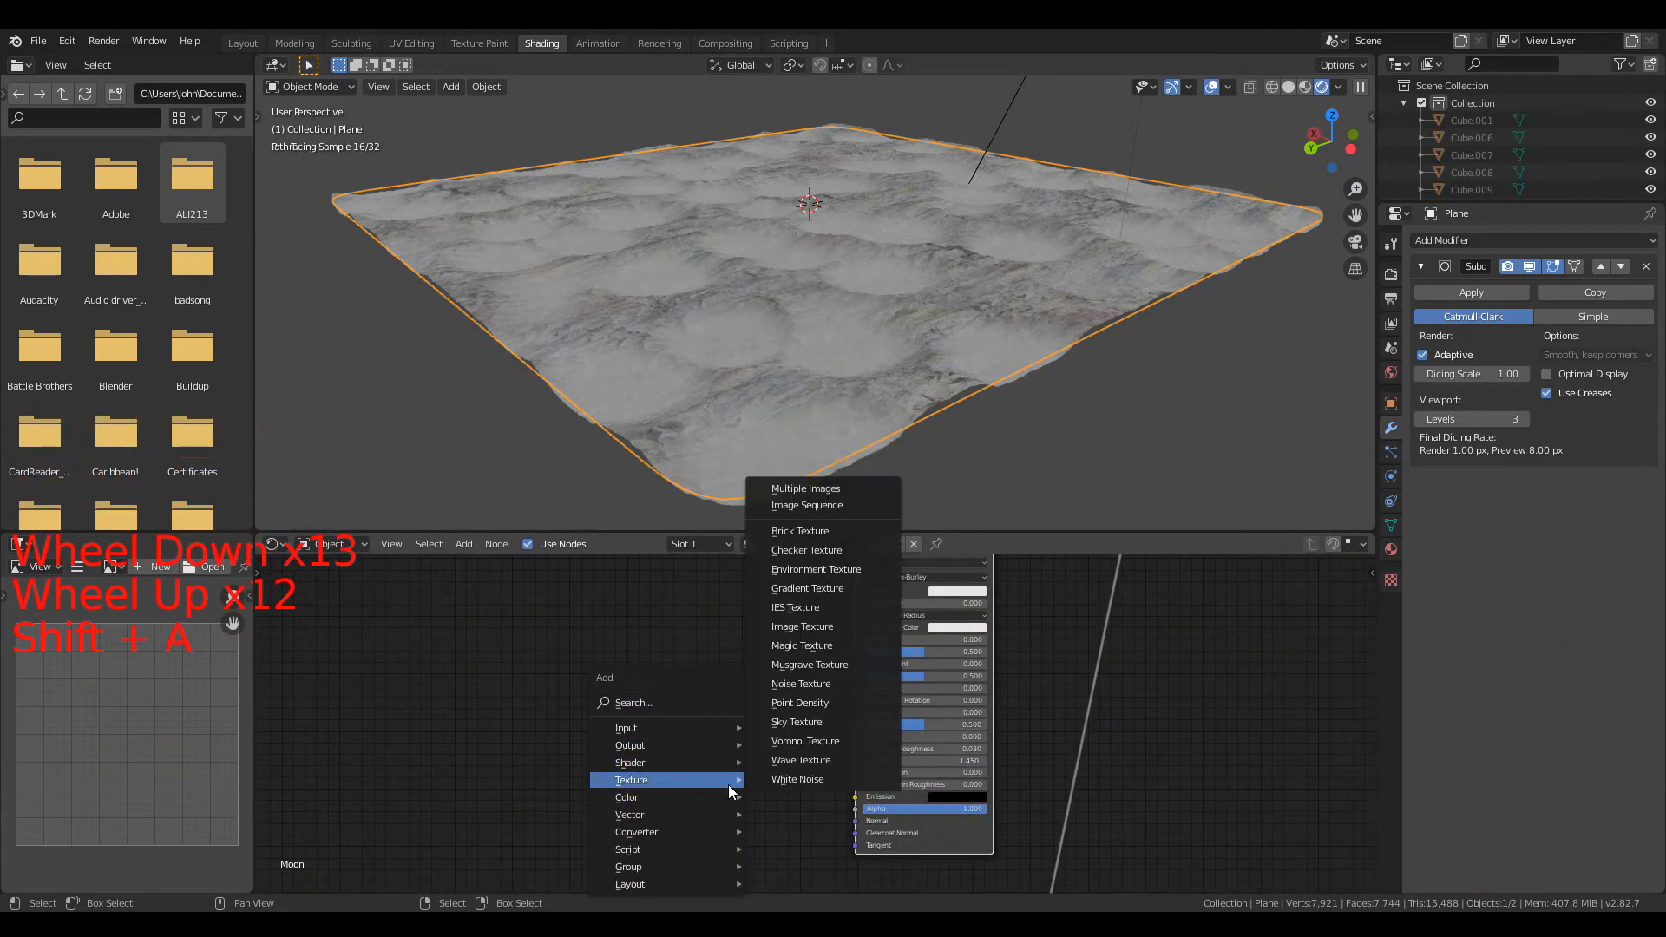
{"action": "left_click", "coordinate": [802, 626]}
{"action": "left_click", "coordinate": [557, 849]}
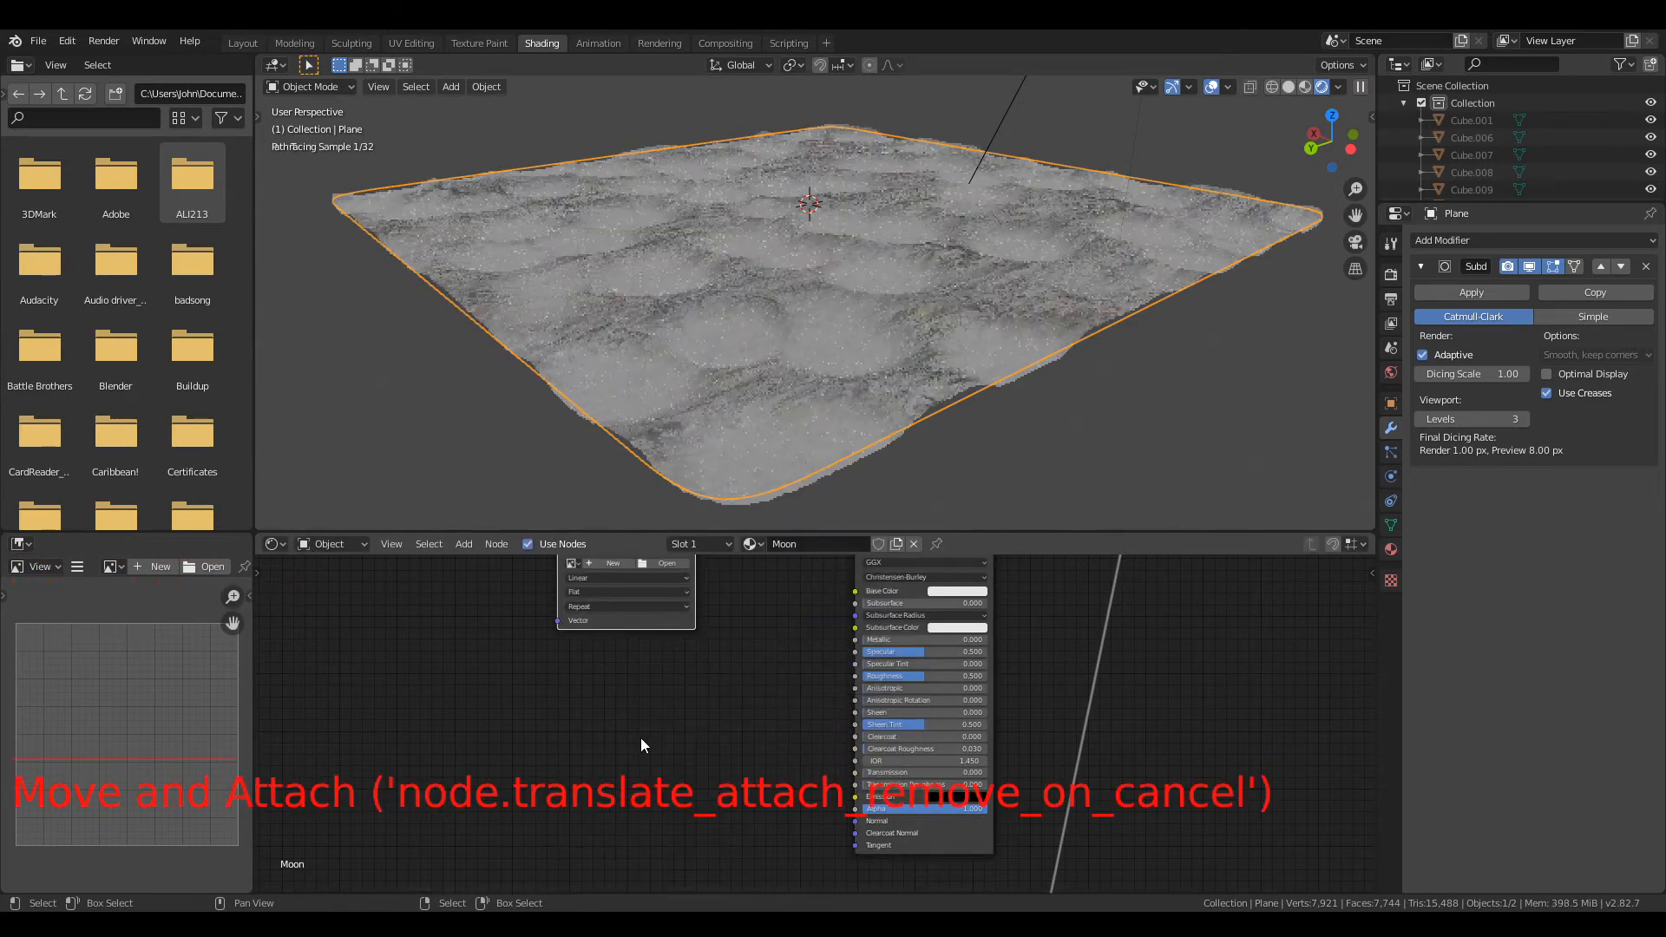
{"action": "middle_click_drag", "start_coordinate": [666, 631], "coordinate": [688, 746]}
{"action": "left_click_drag", "start_coordinate": [715, 649], "coordinate": [875, 706]}
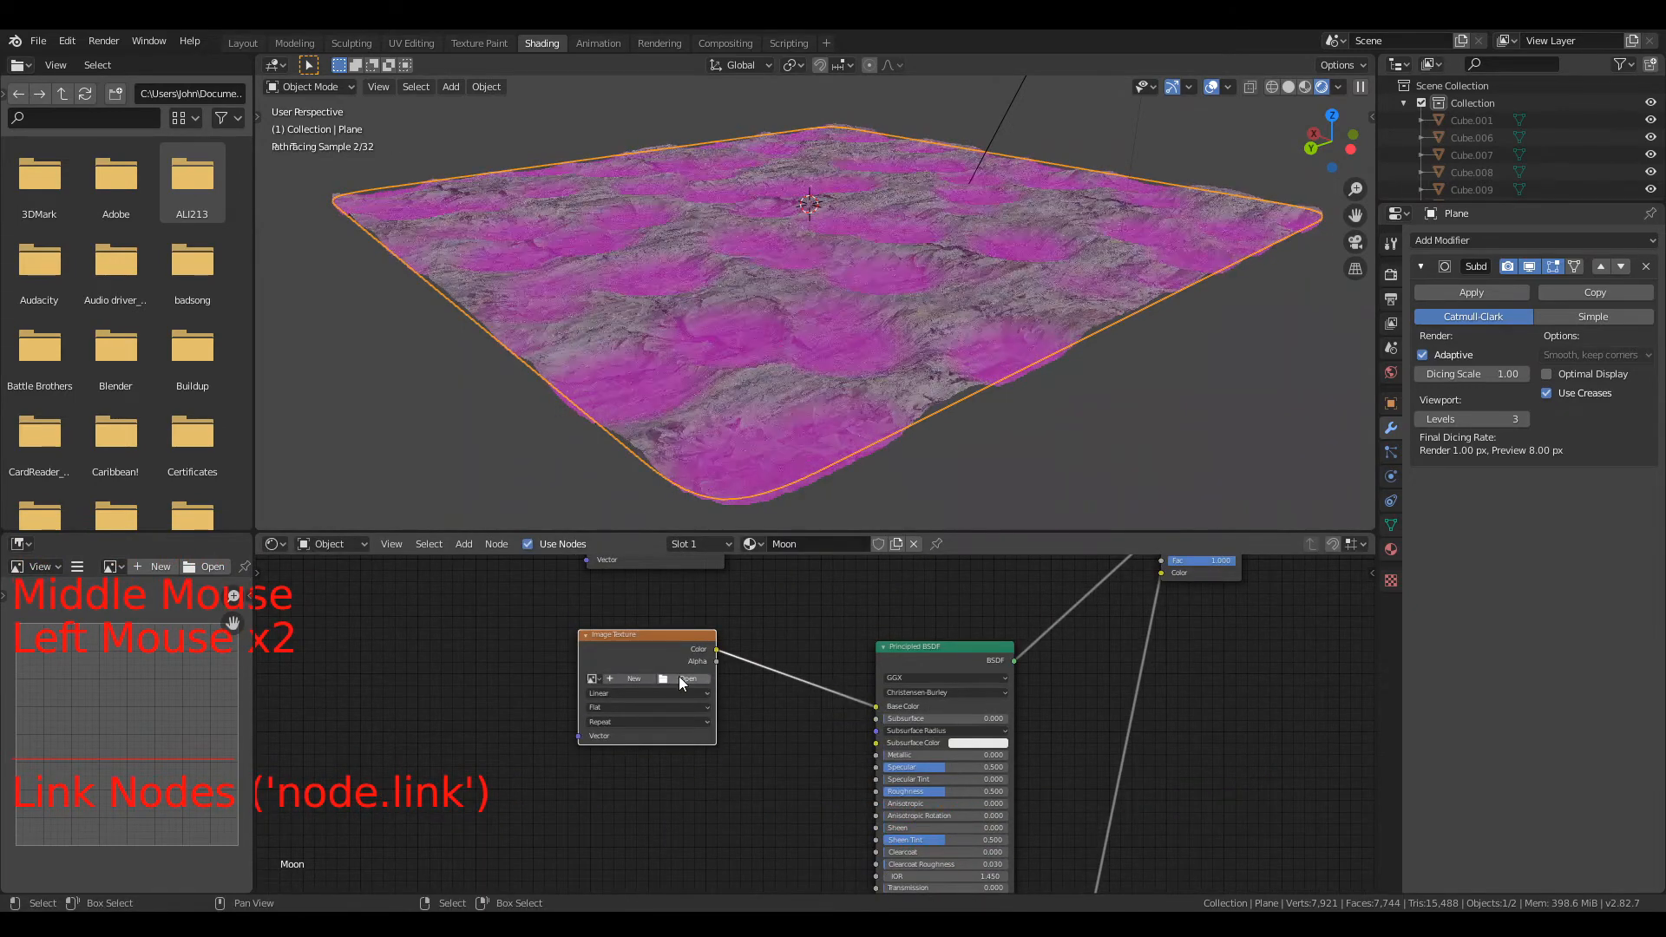
Step: Browse the Polligon files texture library for a rock texture for the new Image Texture node
{"action": "left_click", "coordinate": [680, 678]}
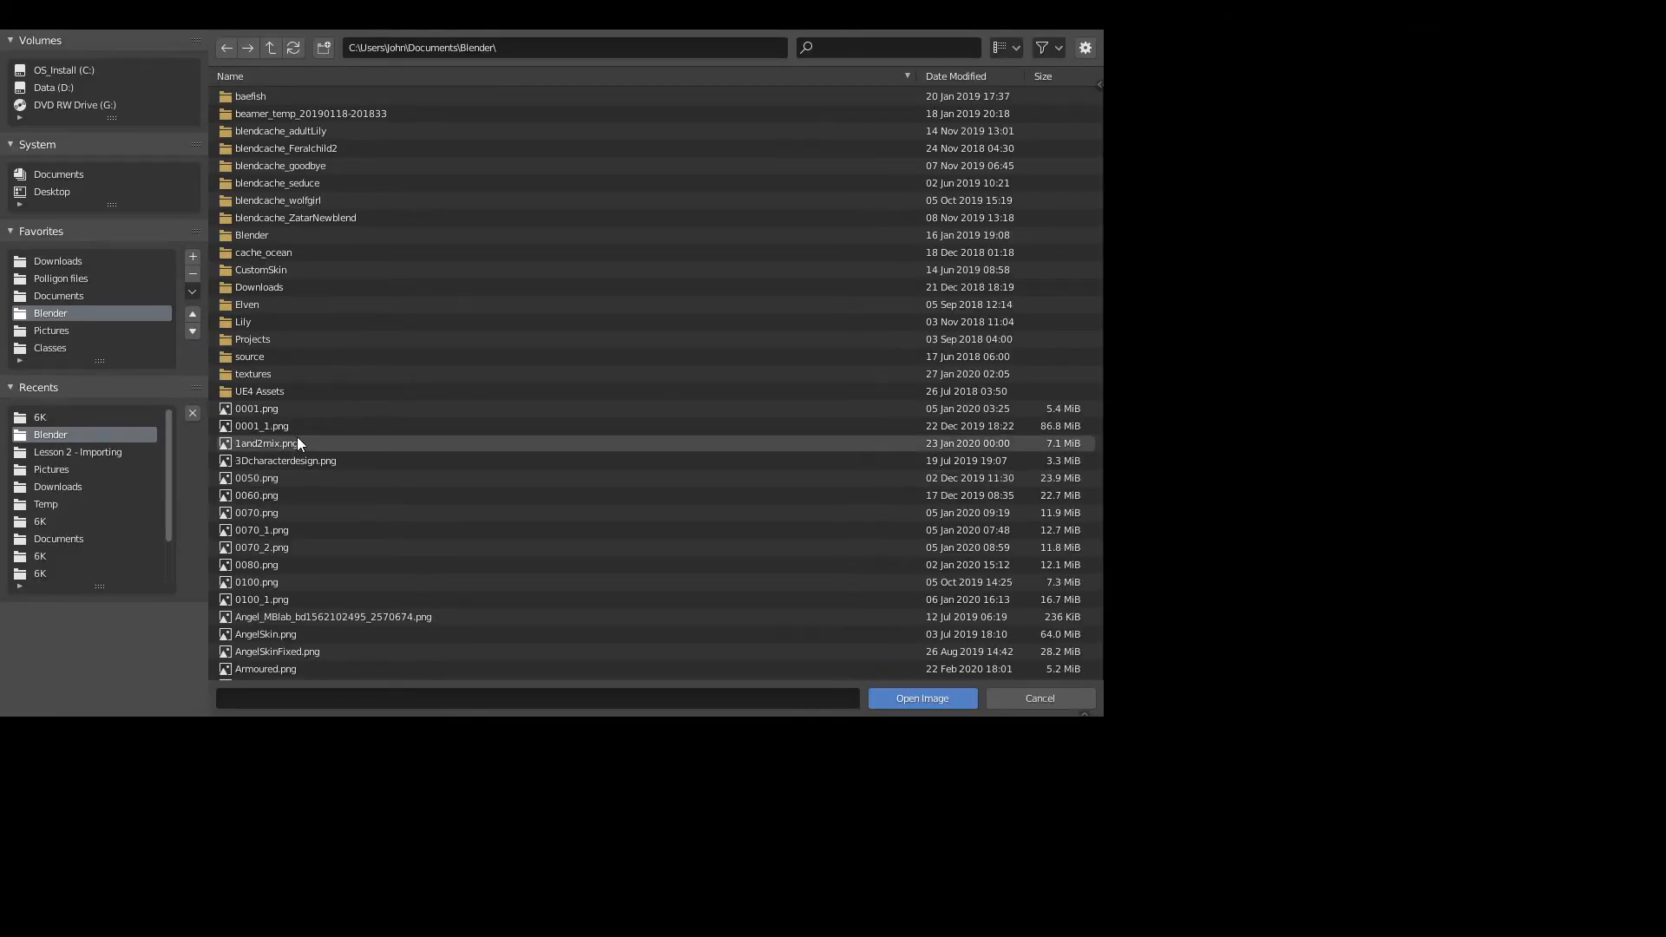
{"action": "left_click", "coordinate": [66, 276]}
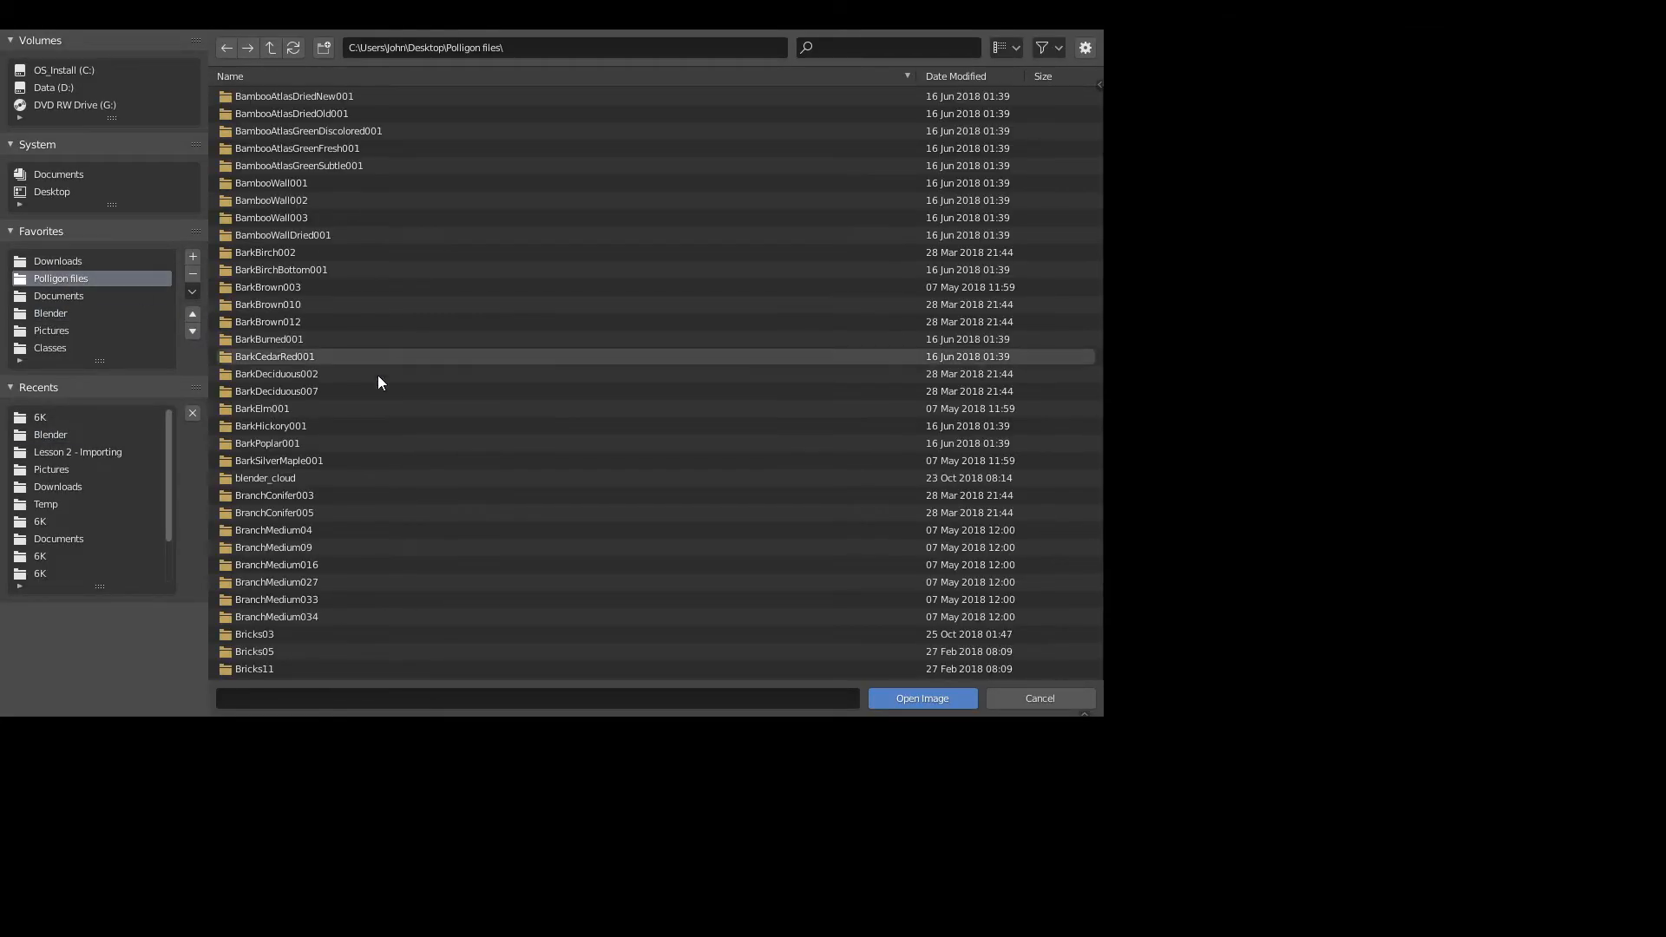
{"action": "scroll", "coordinate": [399, 406], "scroll_direction": "down", "scroll_amount": 12}
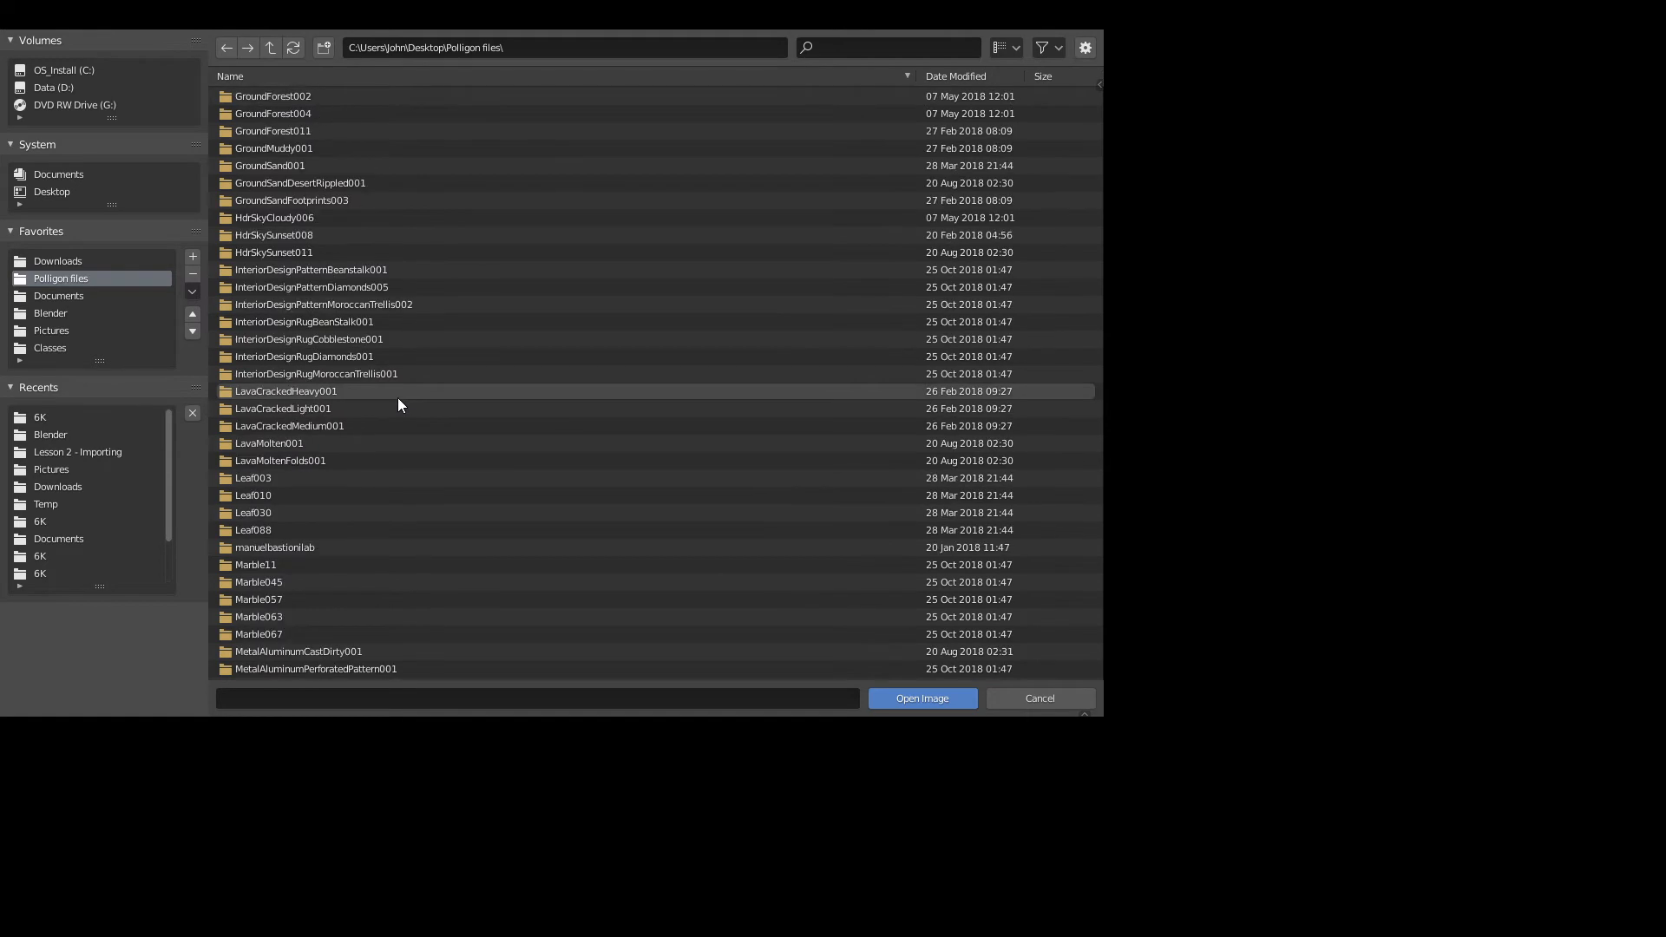
{"action": "scroll", "coordinate": [397, 398], "scroll_direction": "down", "scroll_amount": 5}
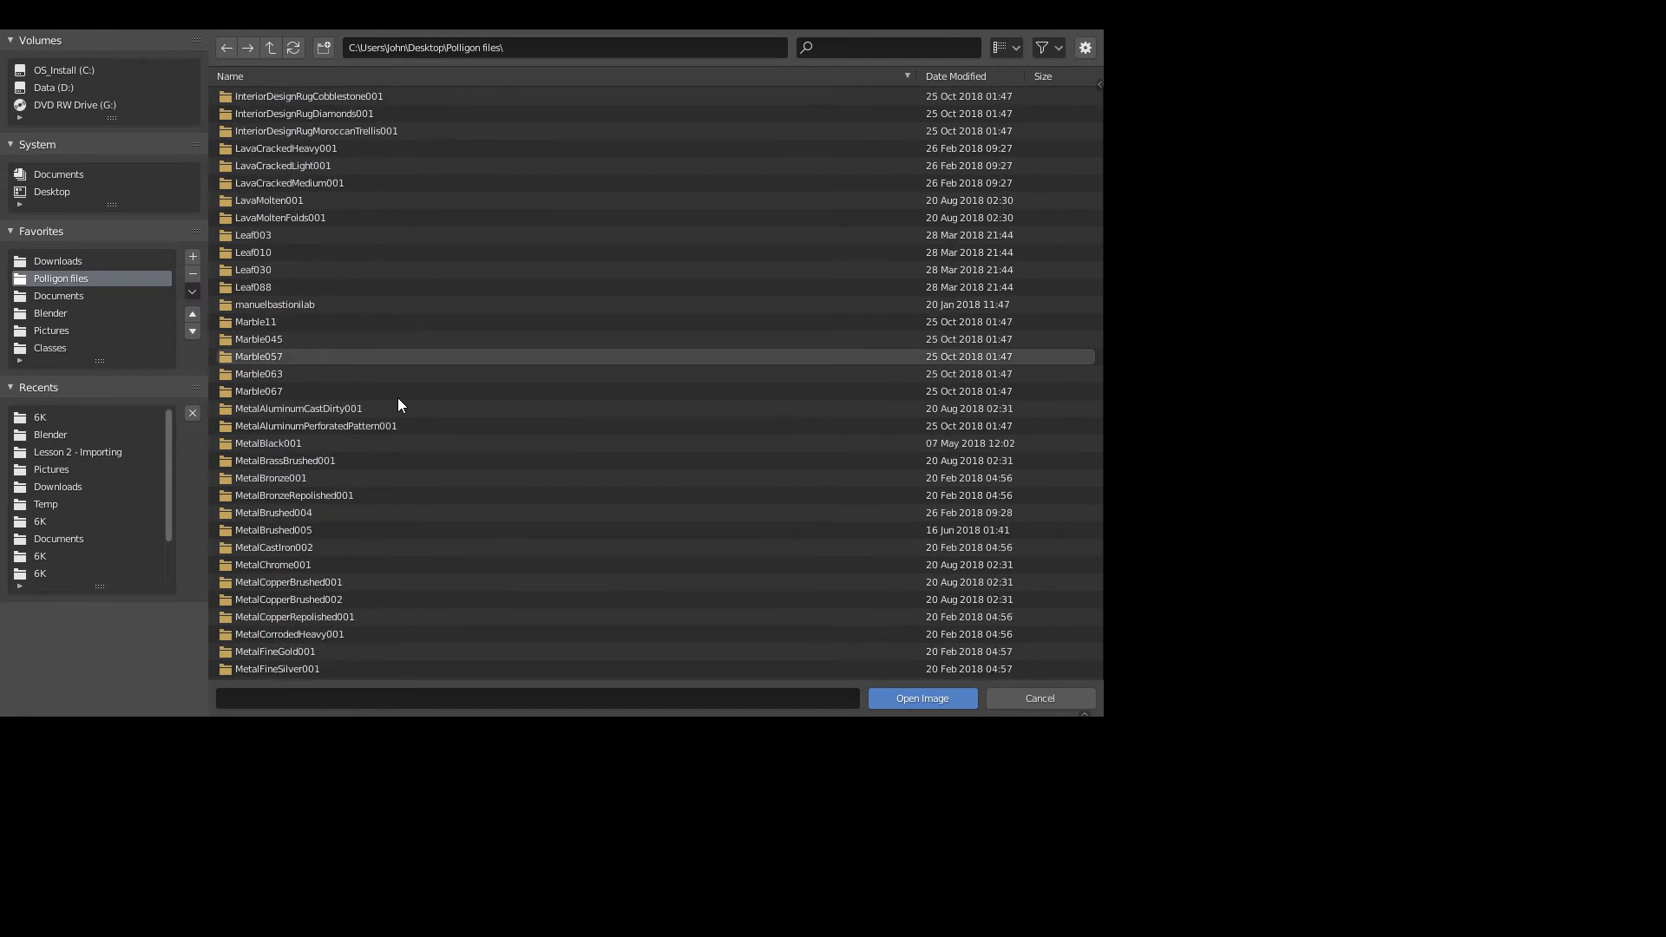
{"action": "scroll", "coordinate": [397, 397], "scroll_direction": "down", "scroll_amount": 6}
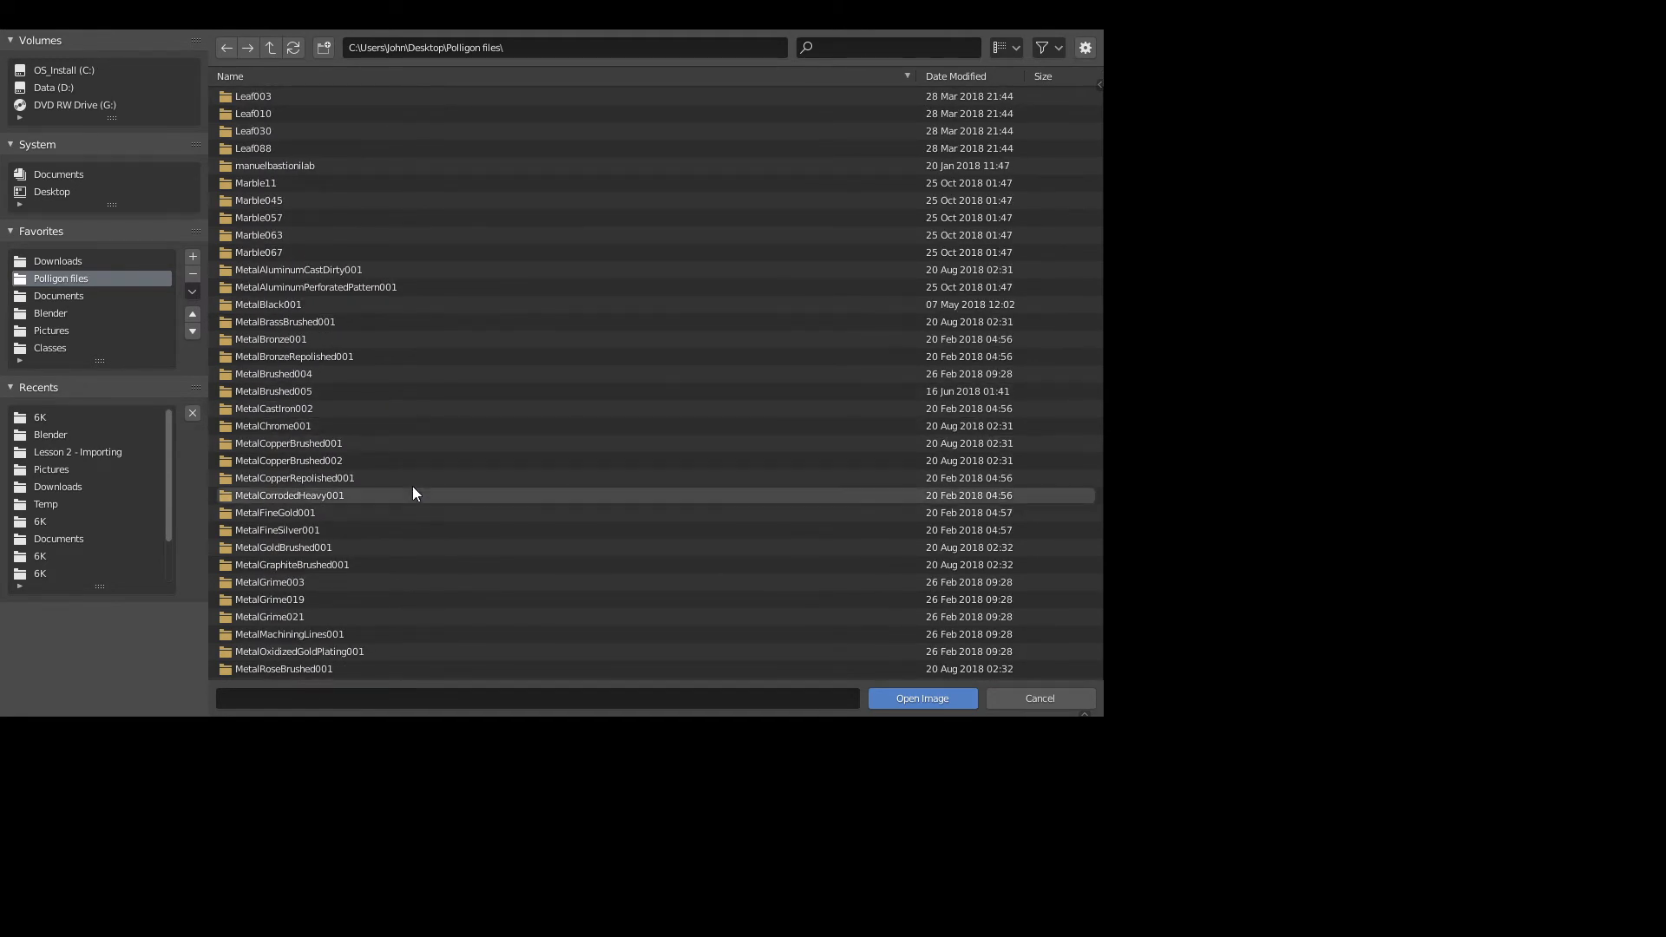
{"action": "scroll", "coordinate": [440, 552], "scroll_direction": "down", "scroll_amount": 1}
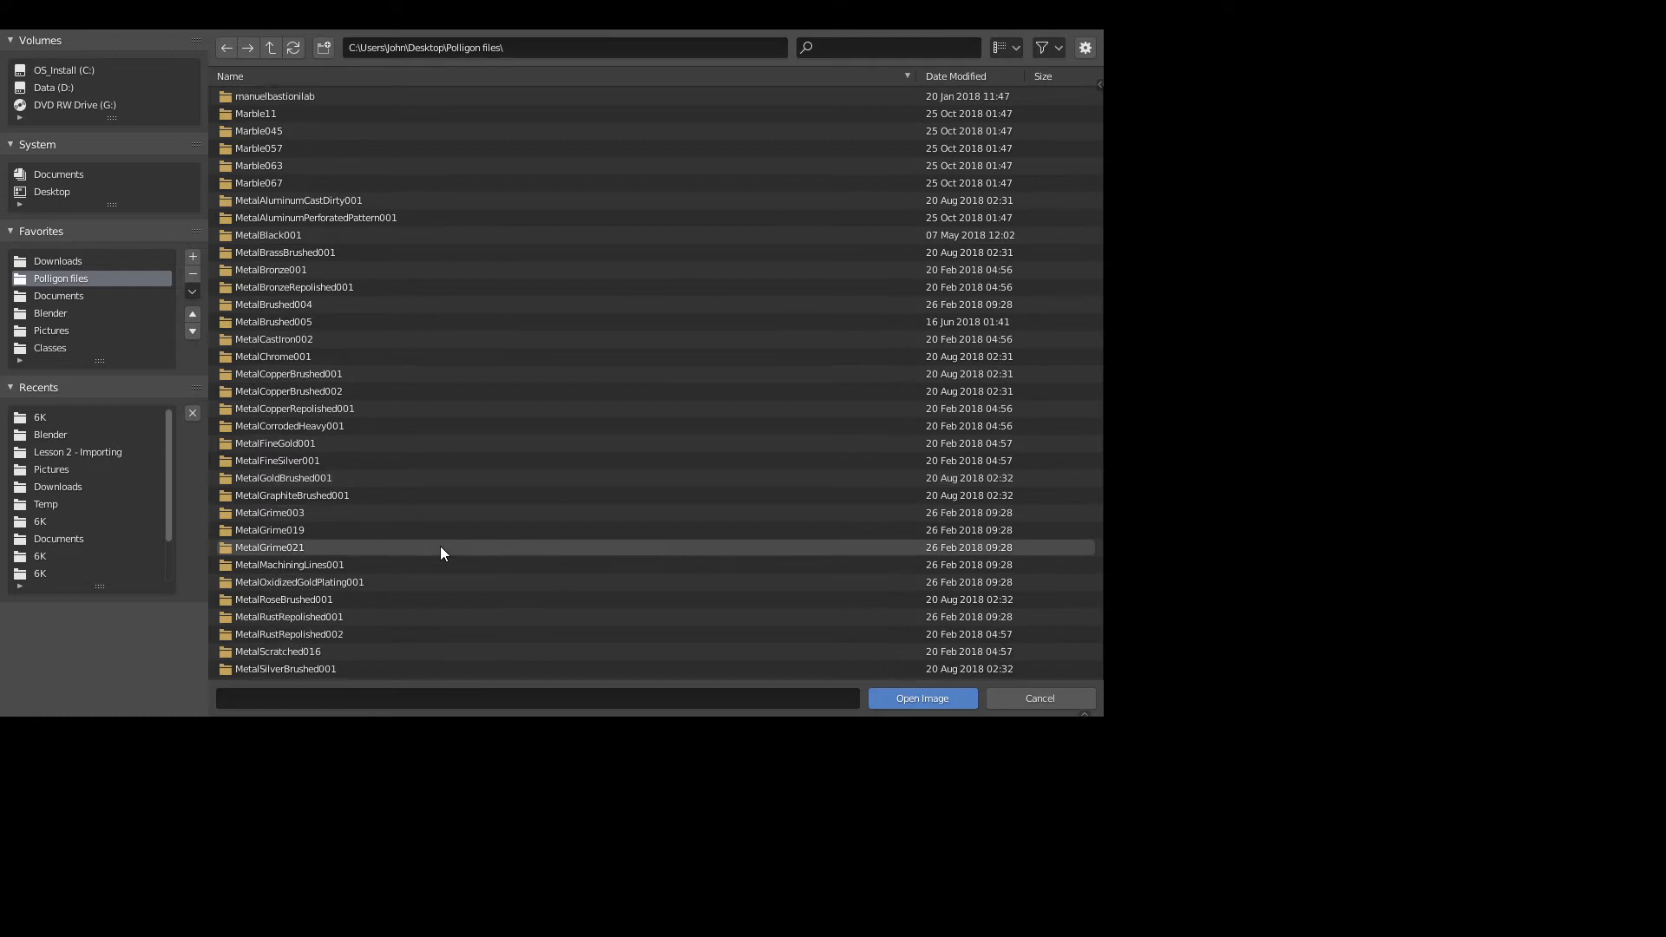
{"action": "scroll", "coordinate": [440, 555], "scroll_direction": "down", "scroll_amount": 1}
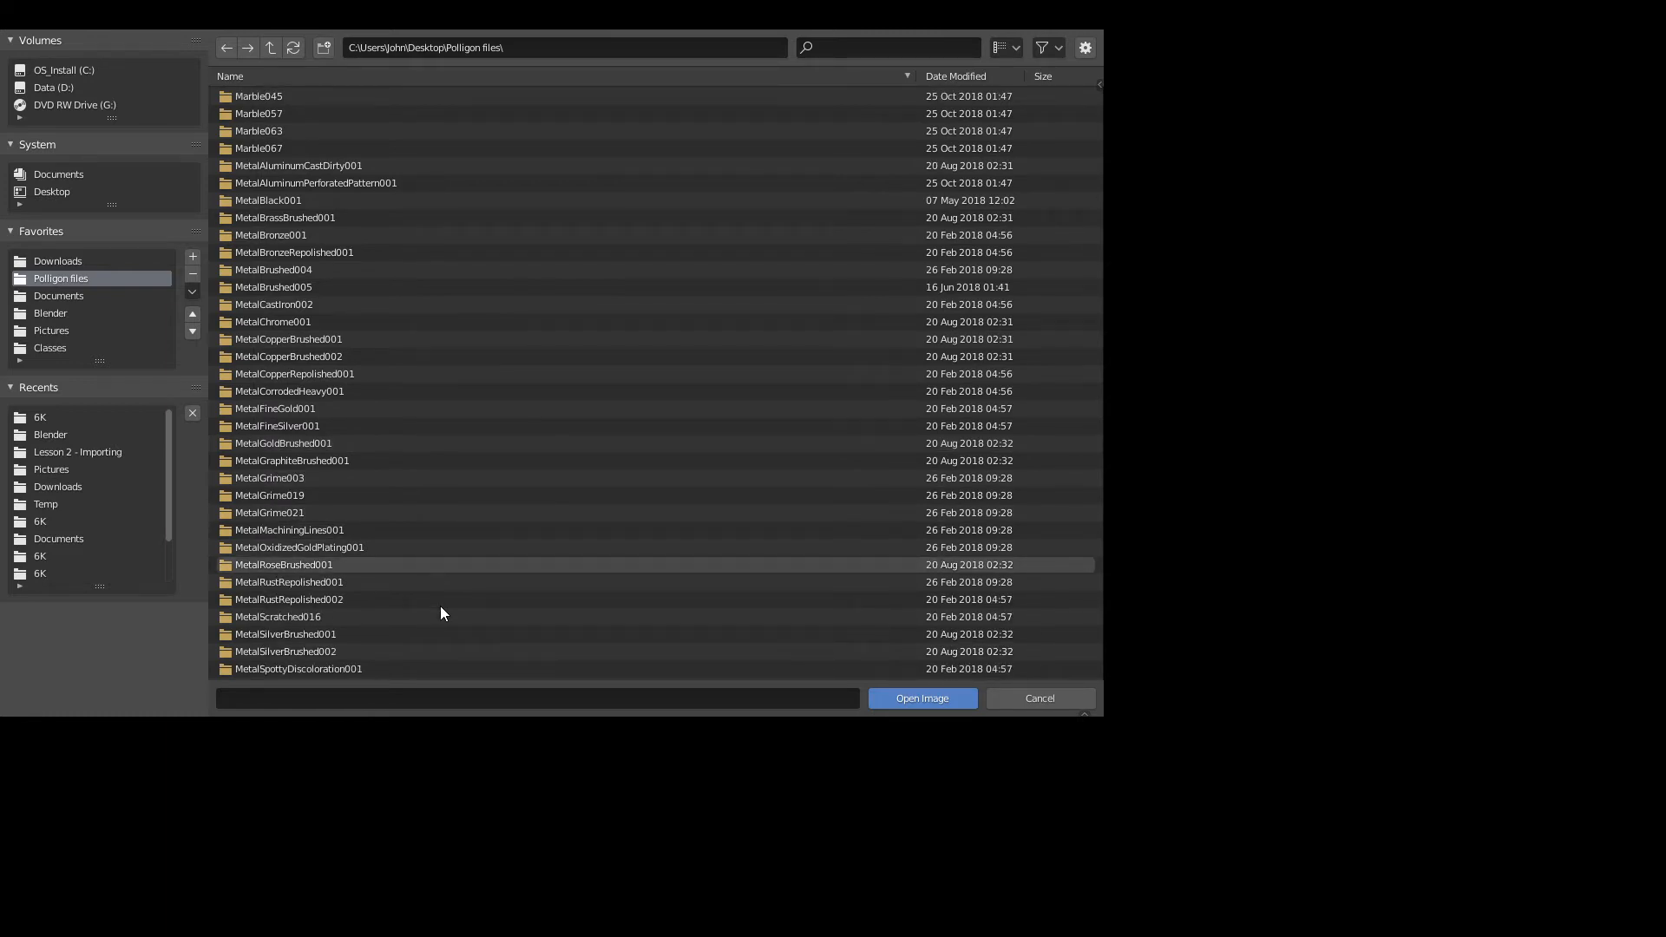
{"action": "scroll", "coordinate": [440, 607], "scroll_direction": "down", "scroll_amount": 2}
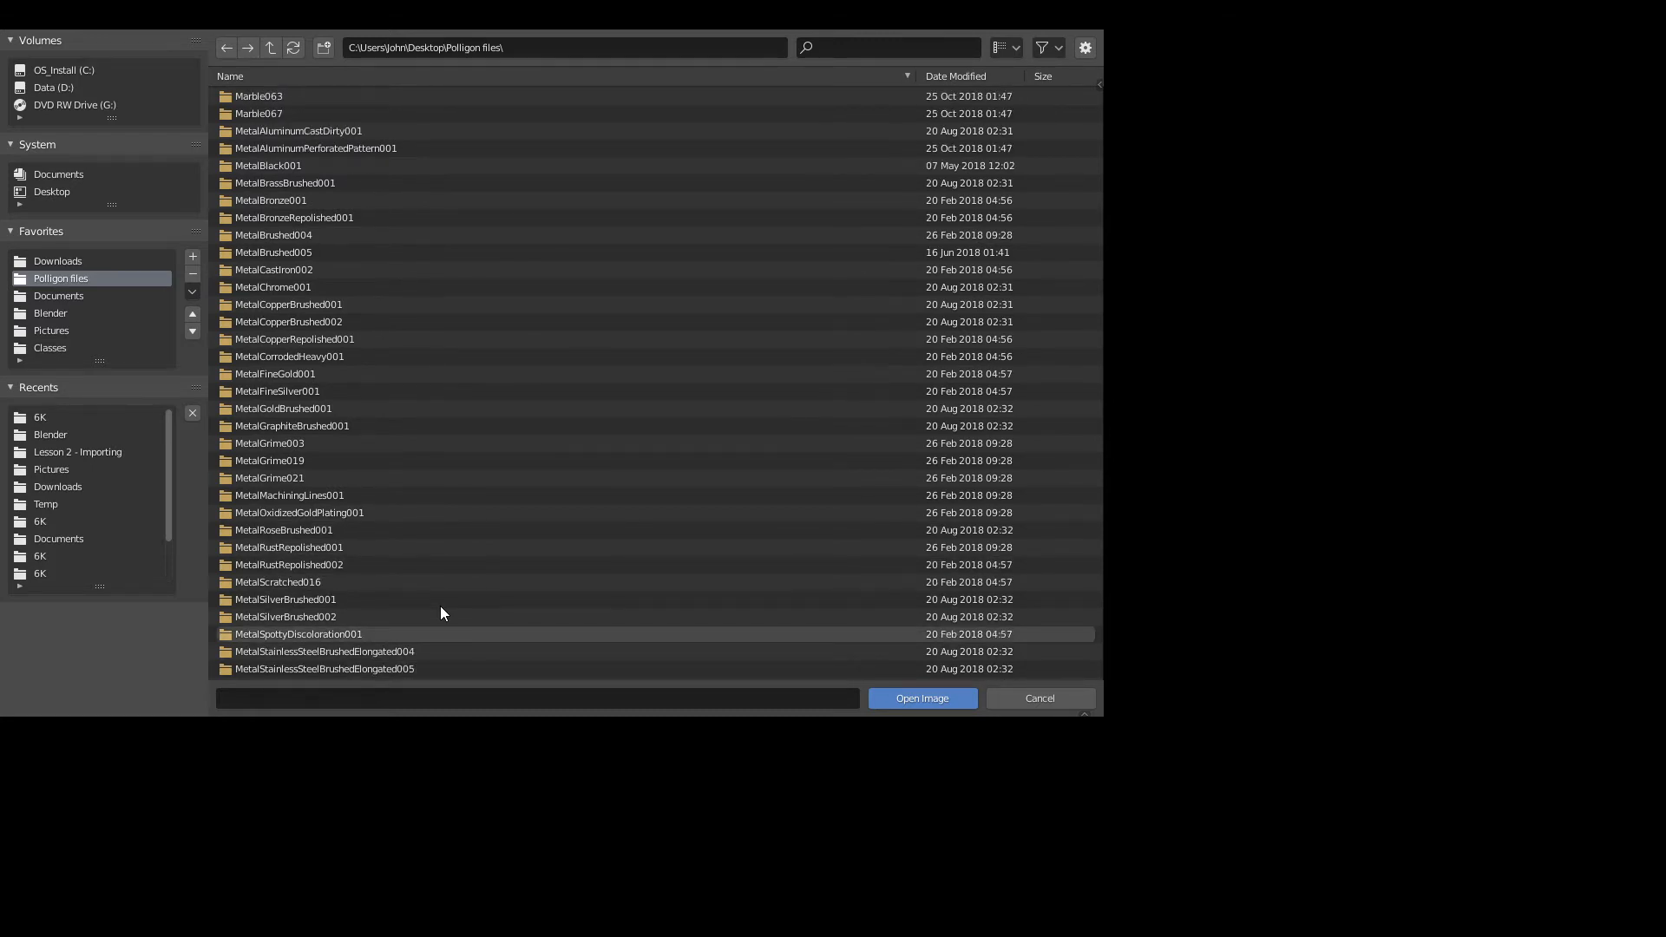
{"action": "scroll", "coordinate": [418, 417], "scroll_direction": "up", "scroll_amount": 15}
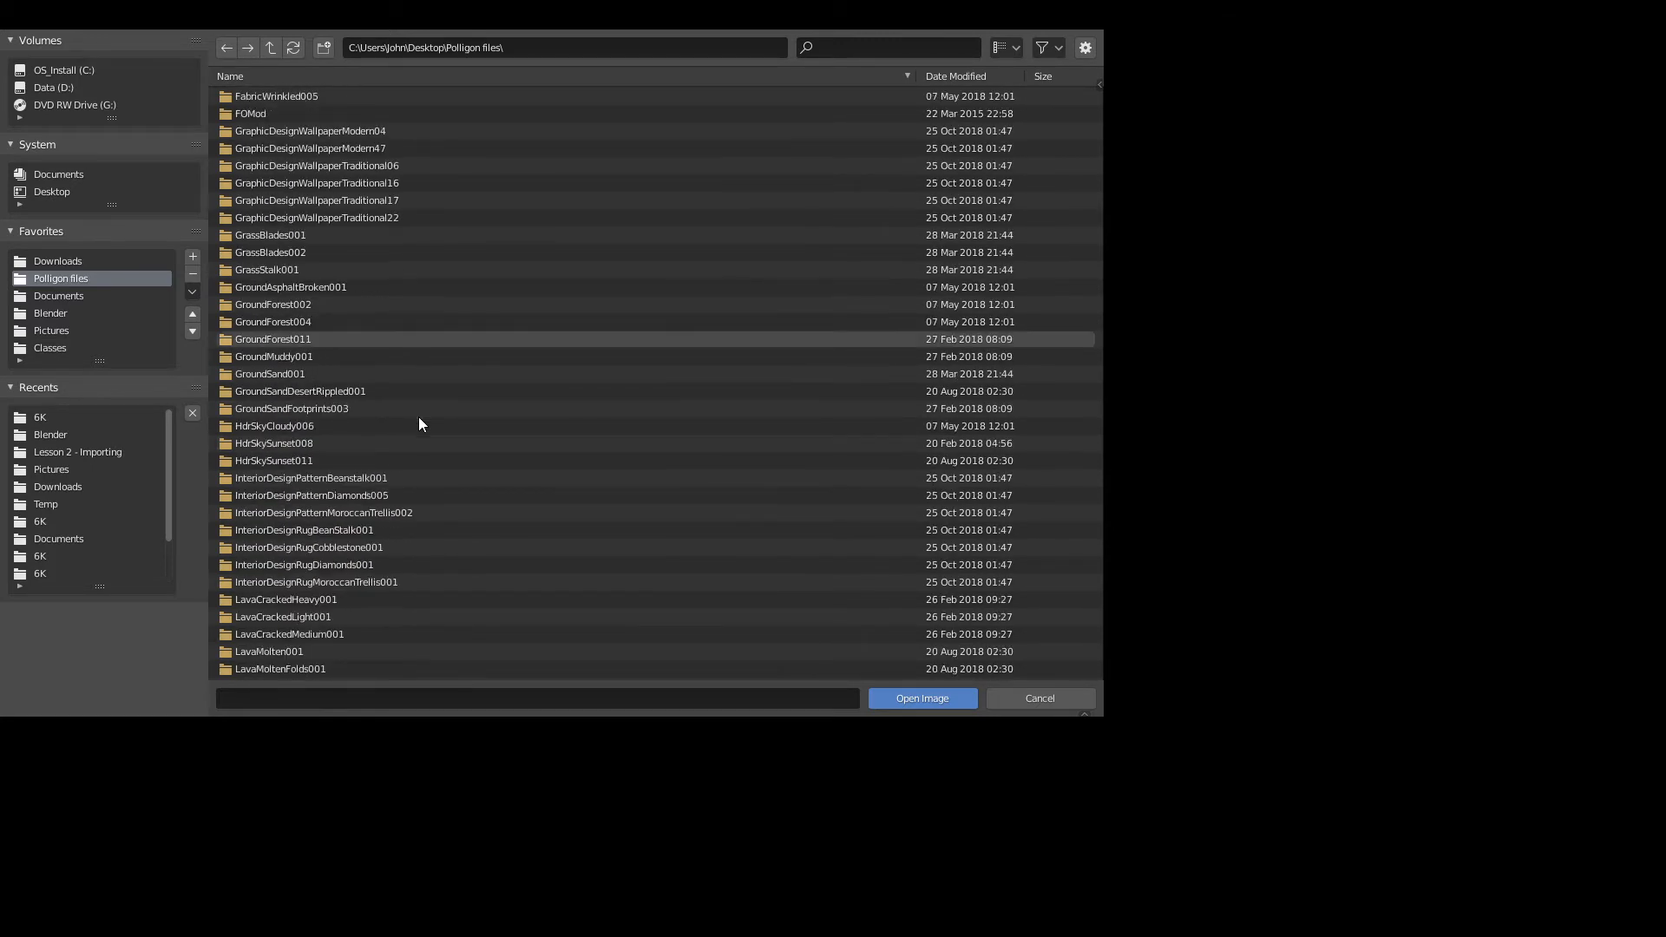
{"action": "scroll", "coordinate": [419, 434], "scroll_direction": "down", "scroll_amount": 8}
{"action": "scroll", "coordinate": [417, 458], "scroll_direction": "down", "scroll_amount": 10}
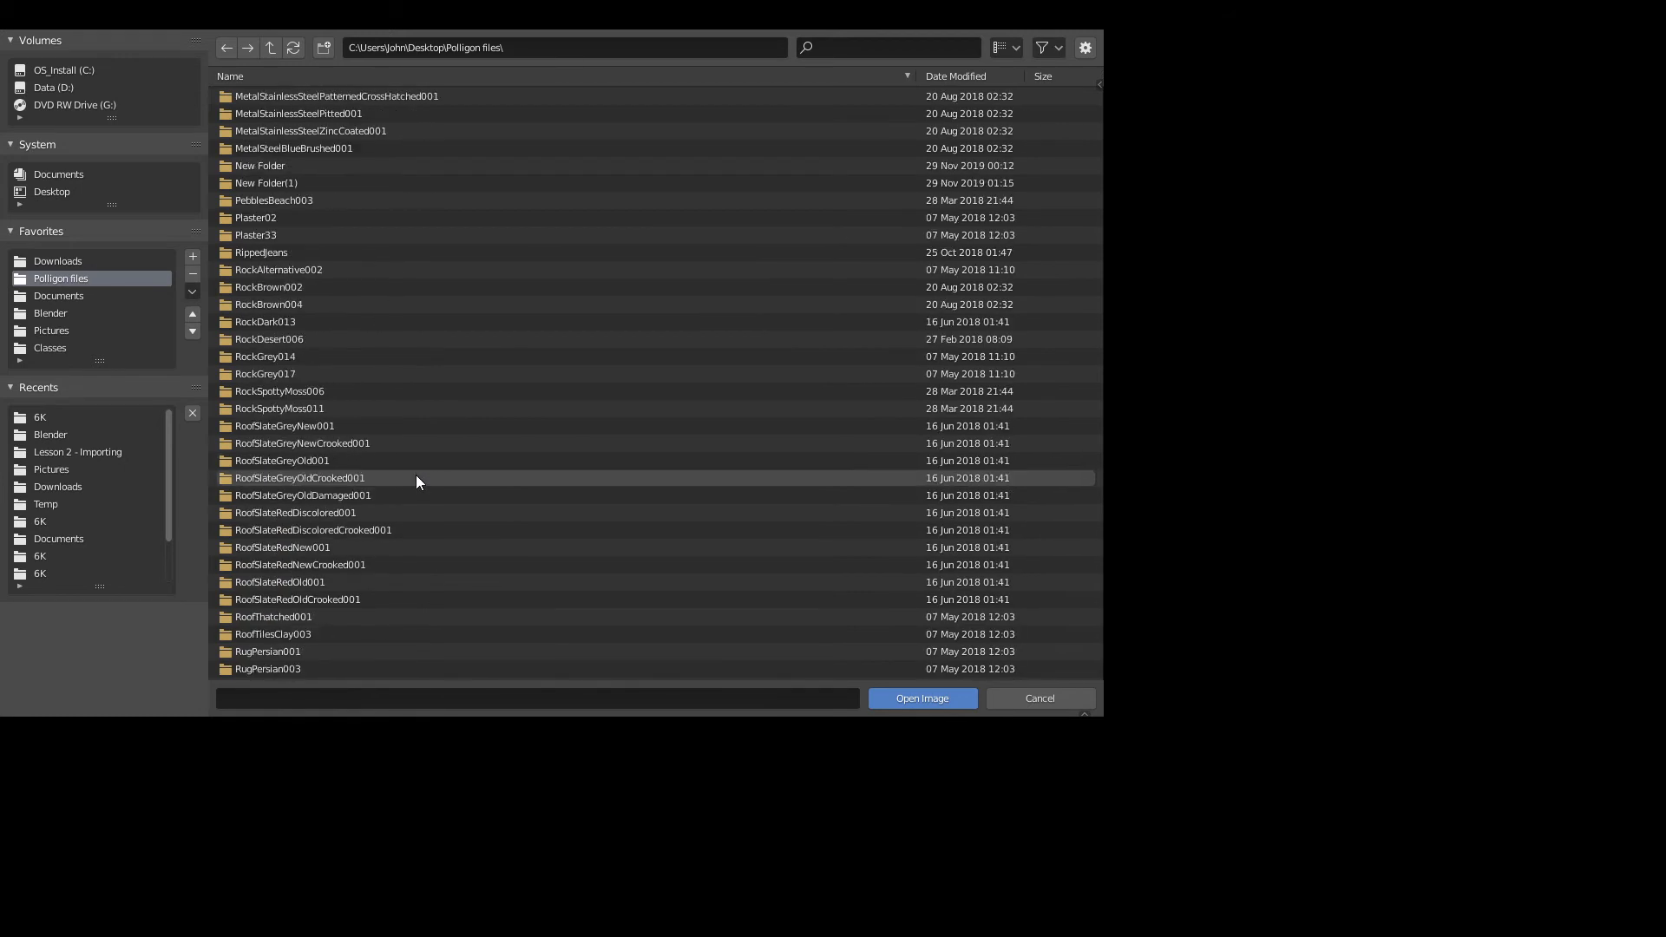
{"action": "scroll", "coordinate": [416, 478], "scroll_direction": "down", "scroll_amount": 14}
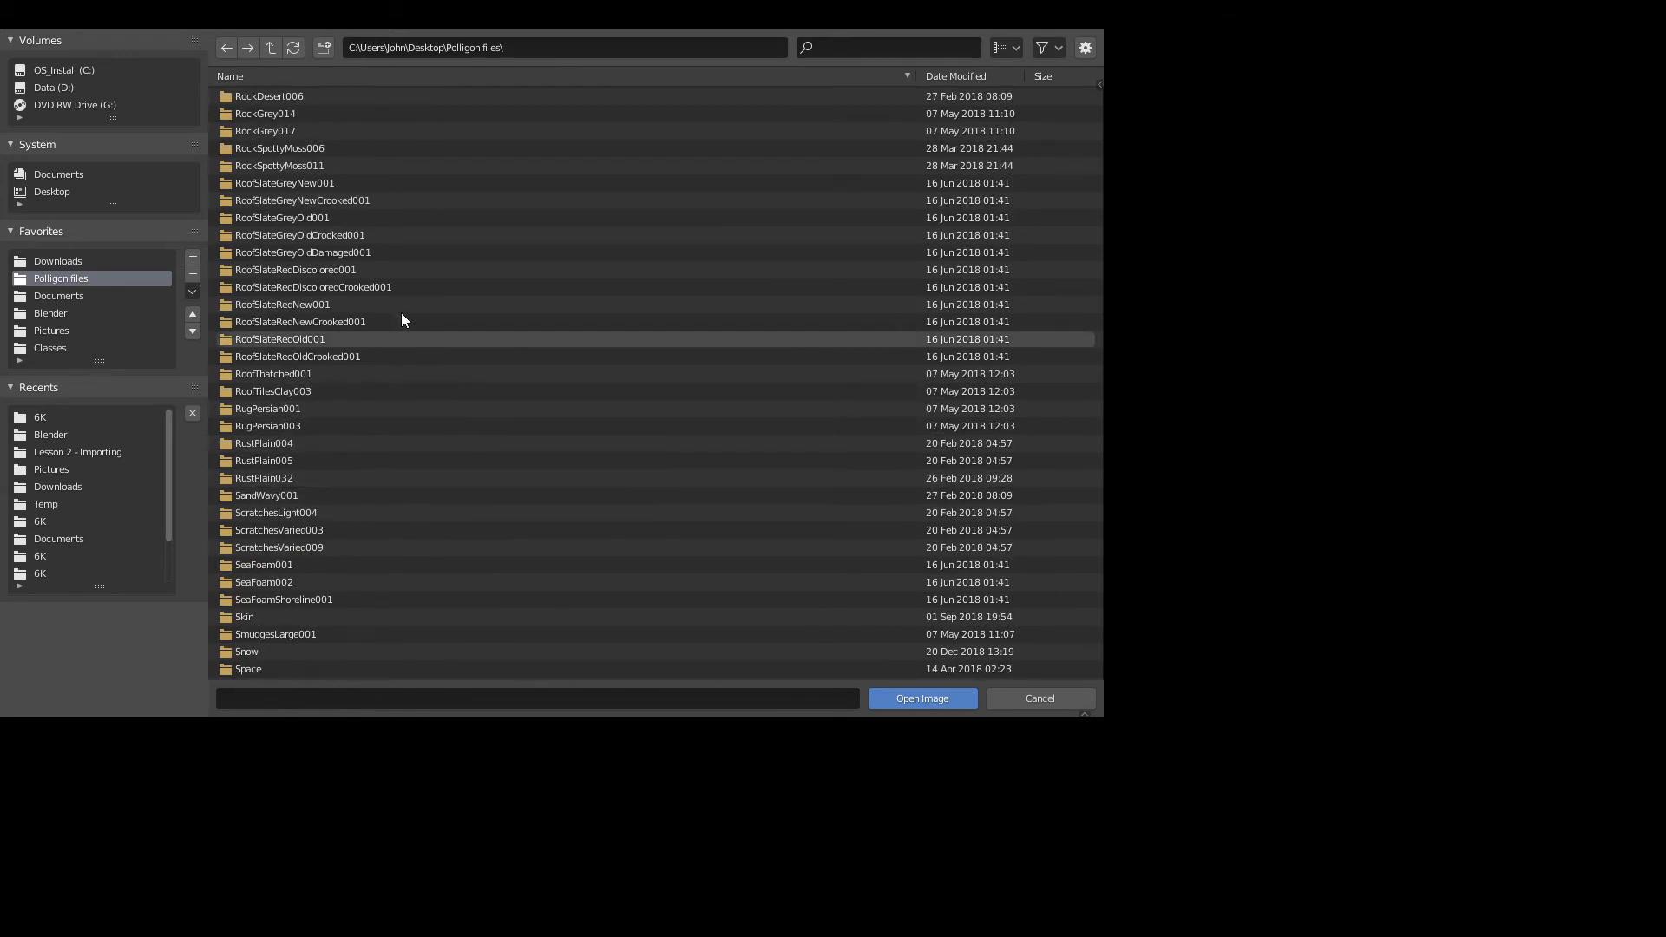
{"action": "scroll", "coordinate": [398, 317], "scroll_direction": "up", "scroll_amount": 2}
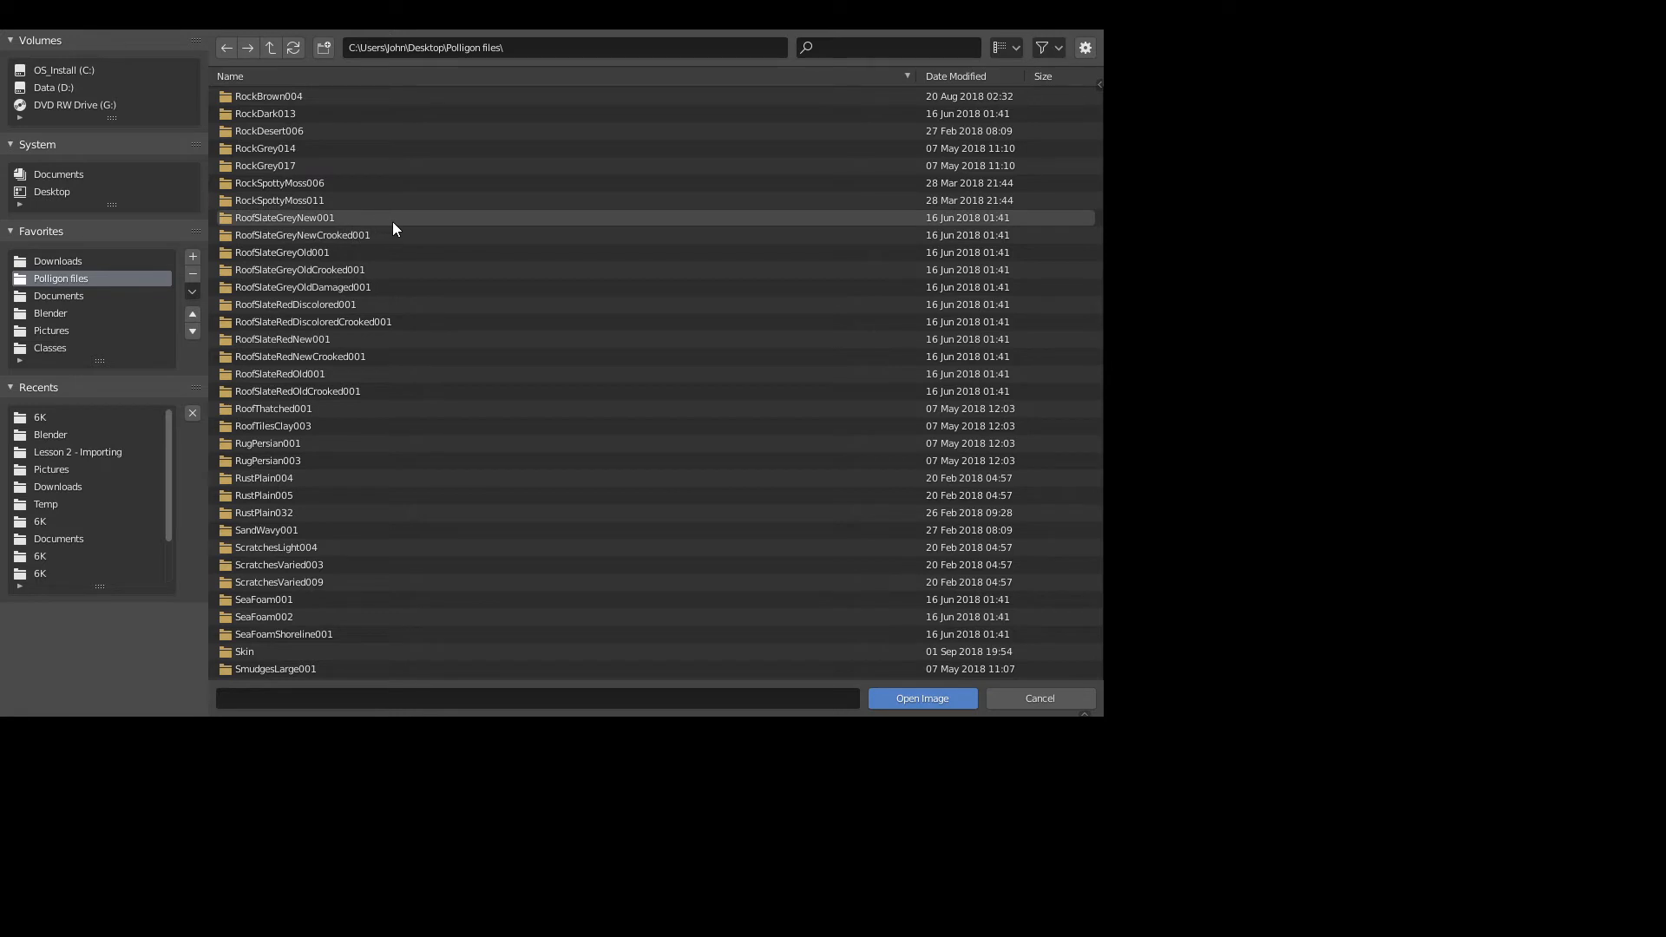
{"action": "scroll", "coordinate": [394, 195], "scroll_direction": "up", "scroll_amount": 4}
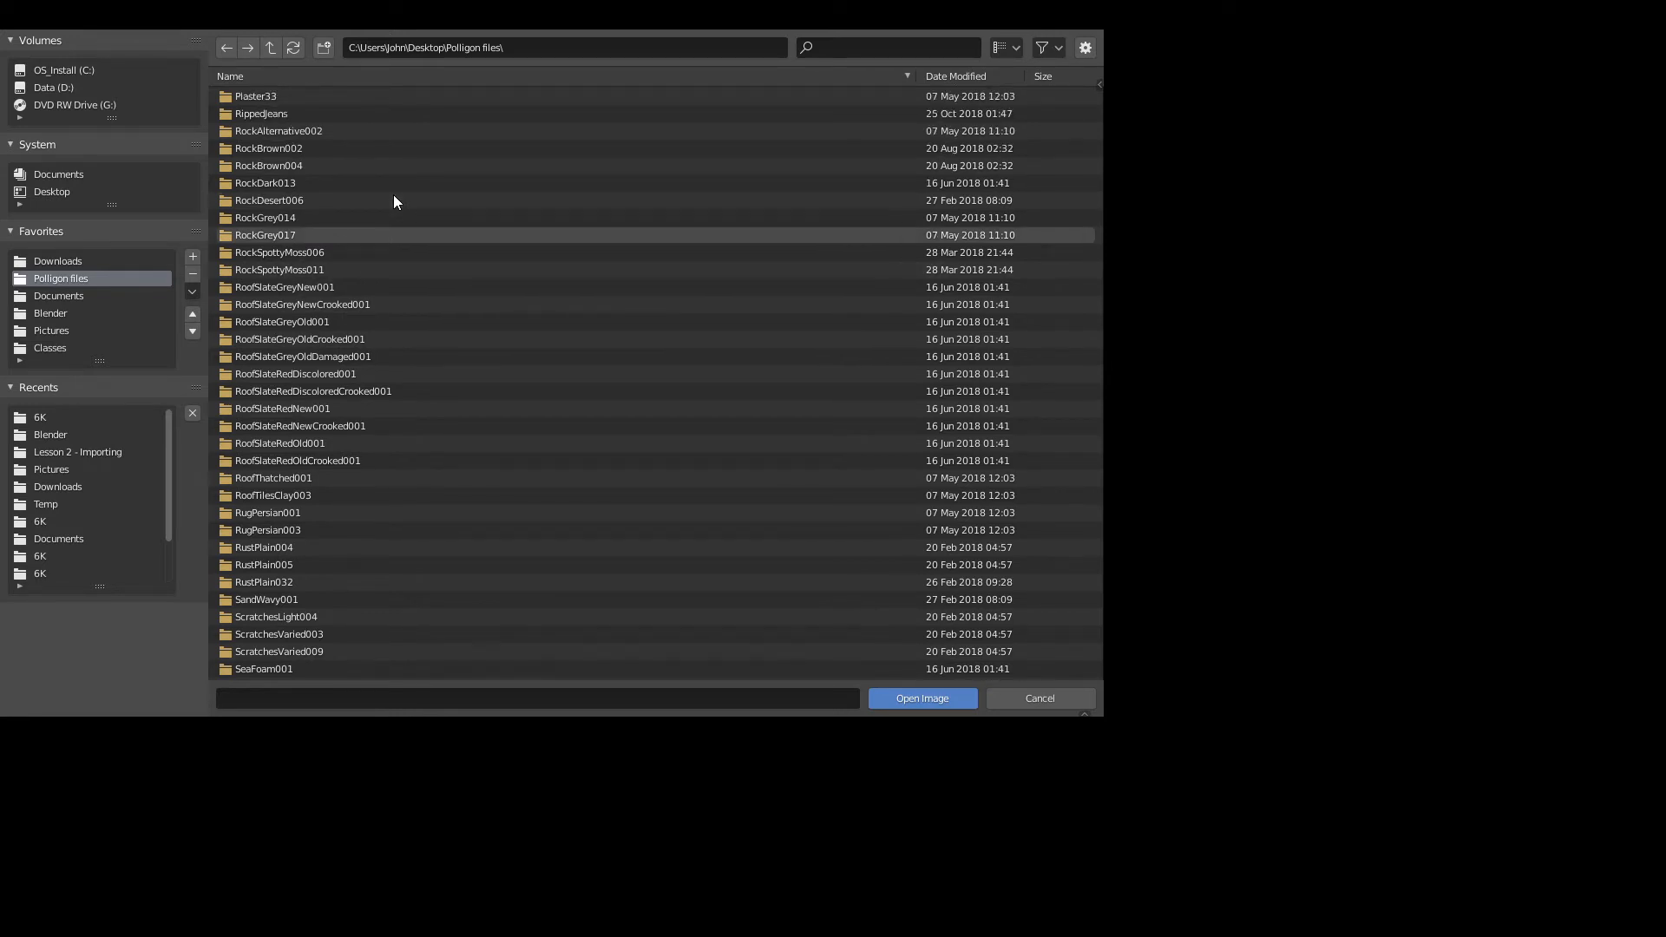
Step: Open the RockDark013 folder's Previews and check its sample images as thumbnails
{"action": "double_click", "coordinate": [382, 183]}
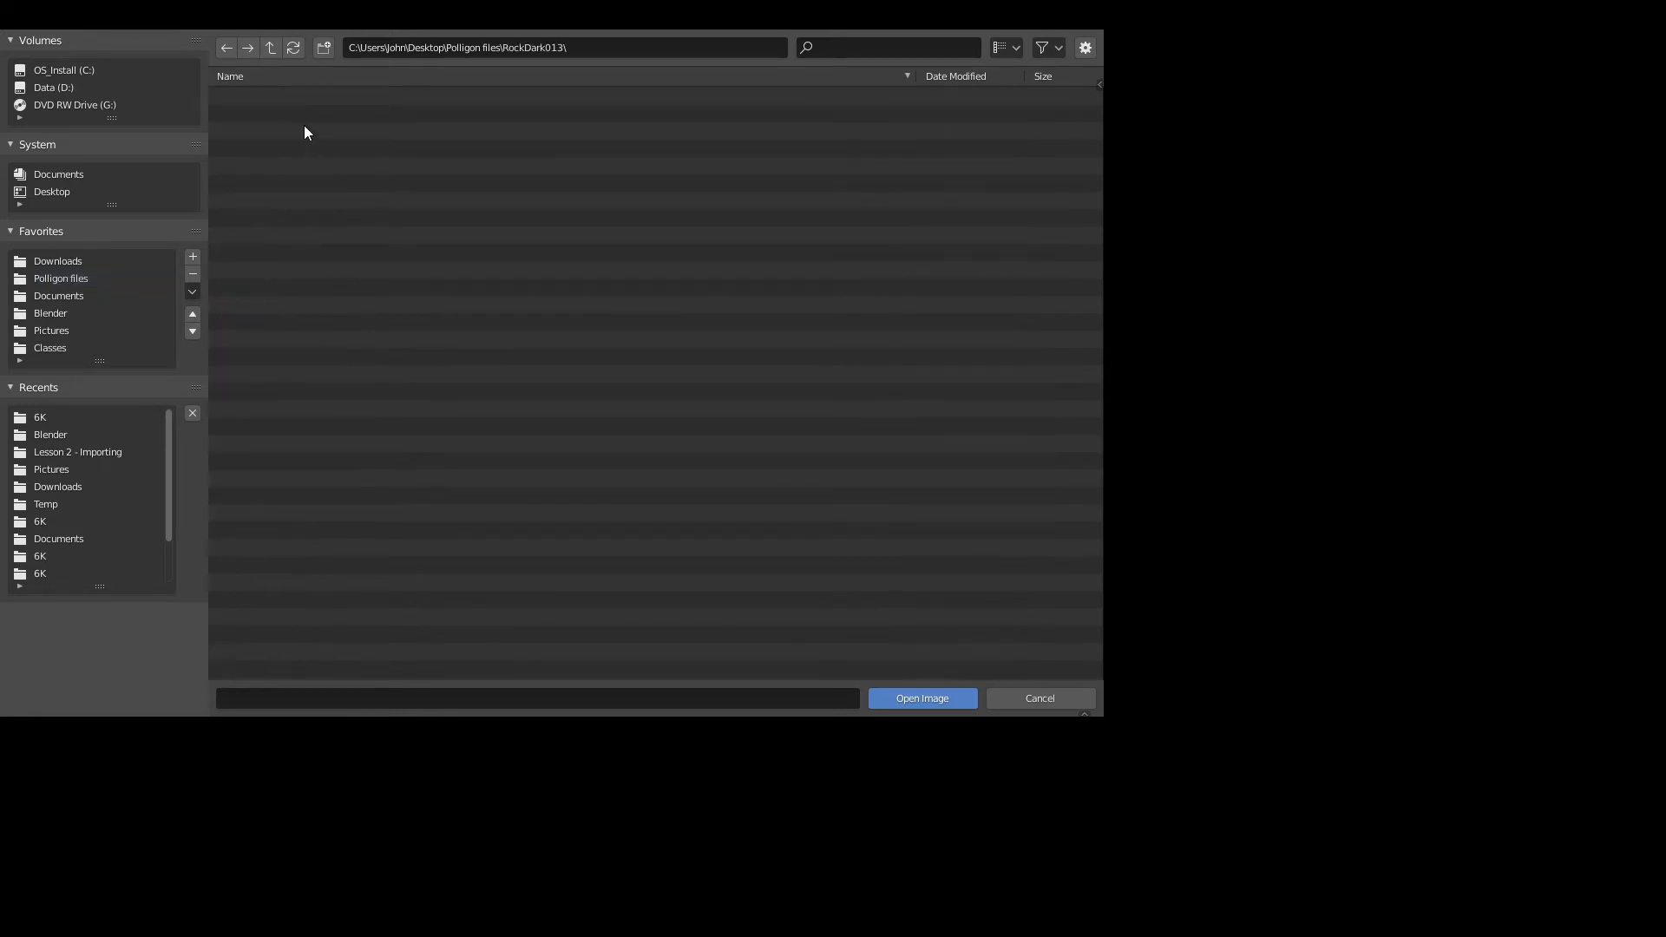
{"action": "double_click", "coordinate": [295, 113]}
{"action": "left_click", "coordinate": [1002, 55]}
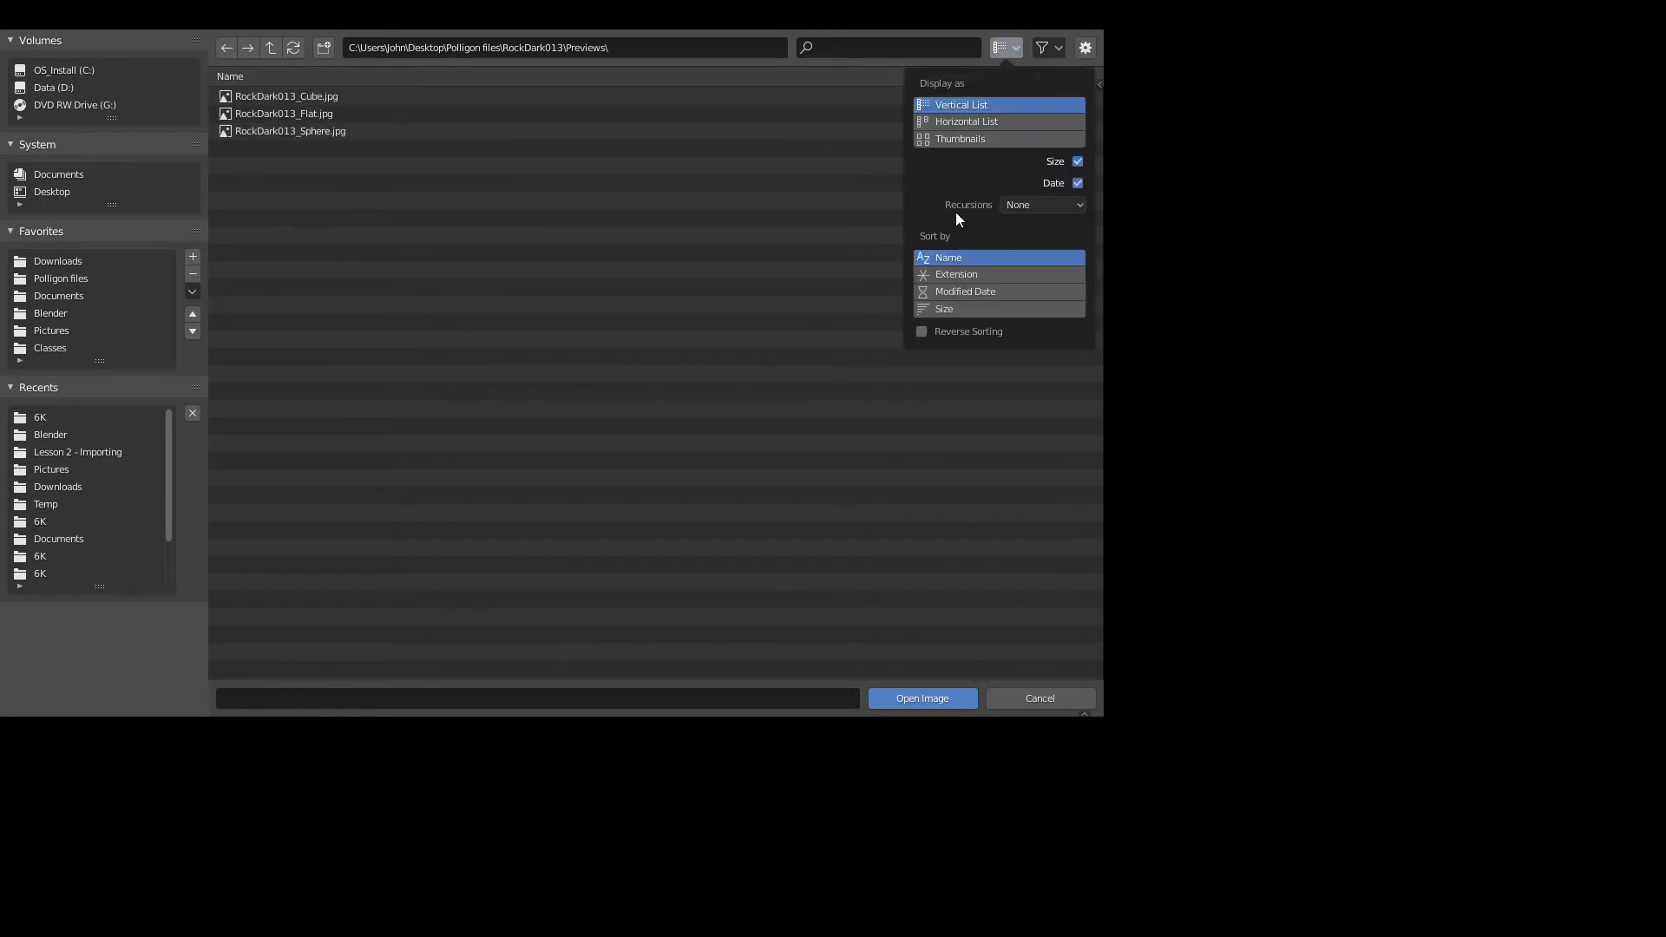
{"action": "left_click", "coordinate": [945, 137]}
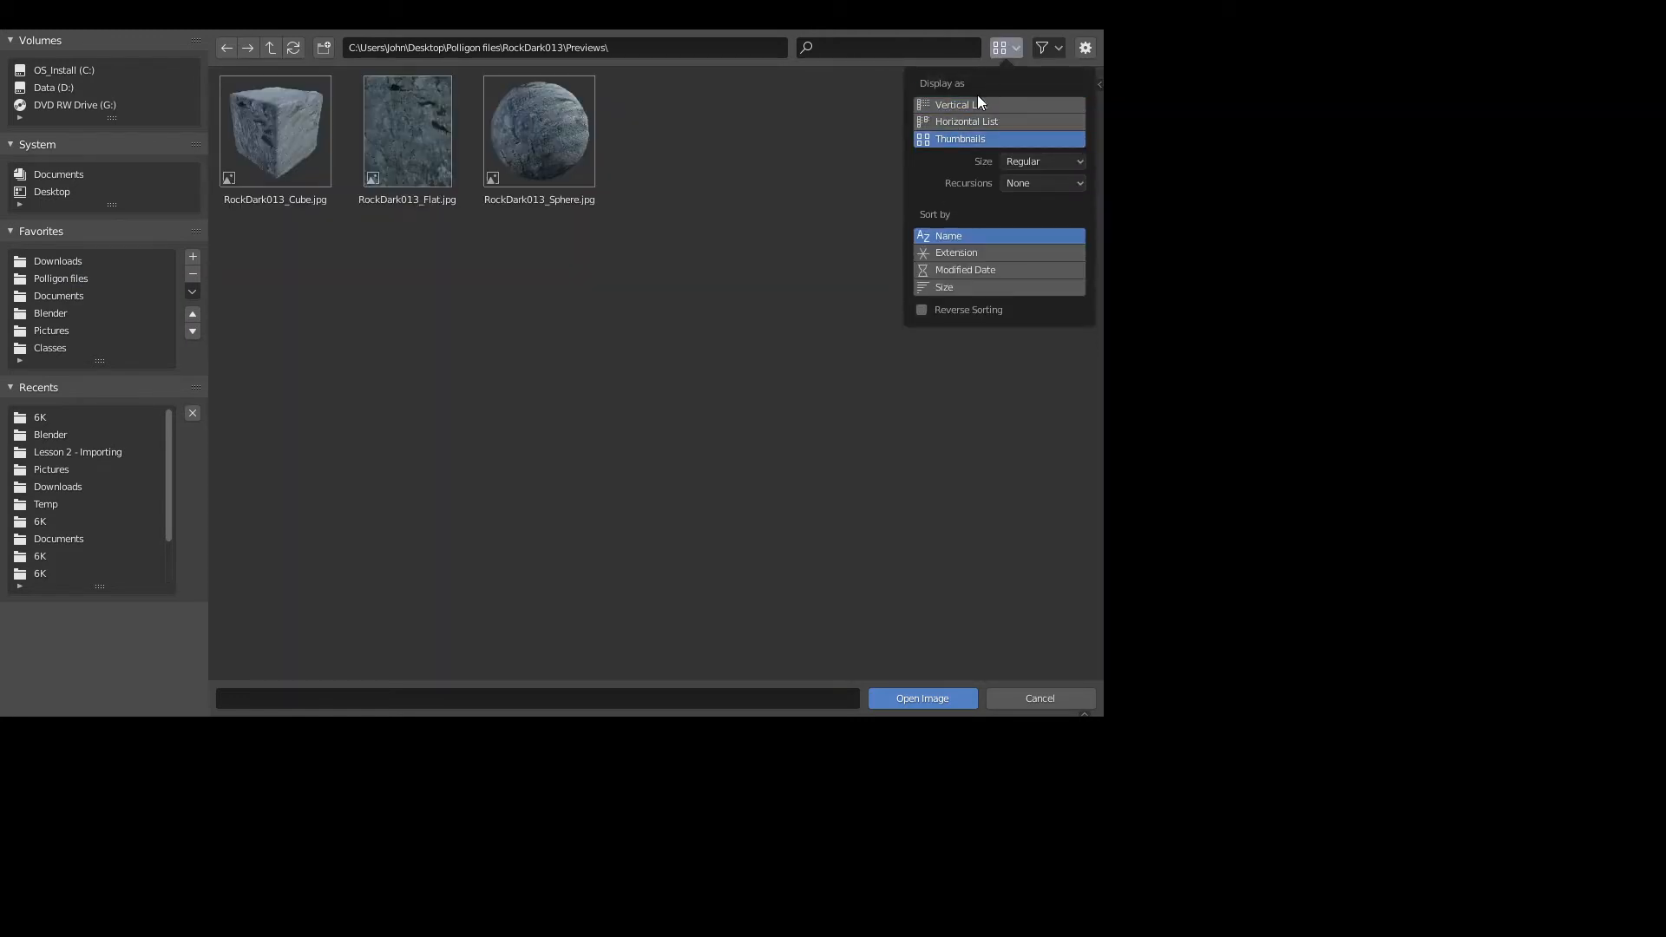
{"action": "left_click", "coordinate": [971, 105]}
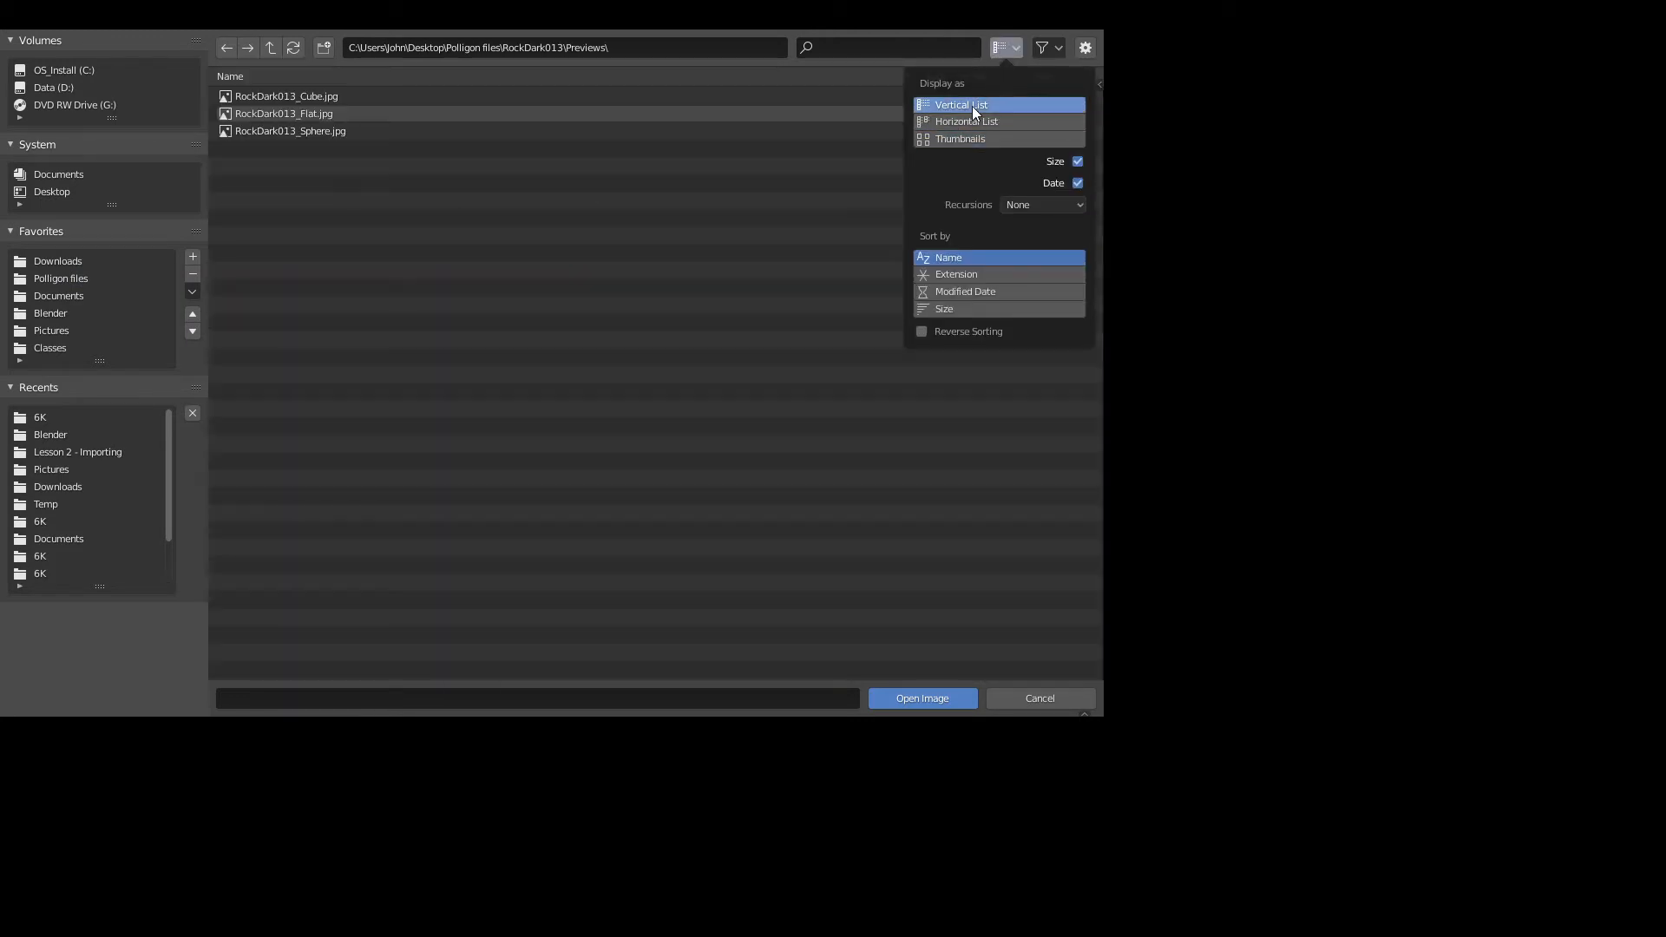
Step: Load RockDark013_COL_VAR1_6K.jpg from RockDark013's 6K folder into the Image Texture node
{"action": "left_click", "coordinate": [224, 44]}
{"action": "double_click", "coordinate": [252, 95]}
{"action": "double_click", "coordinate": [271, 113]}
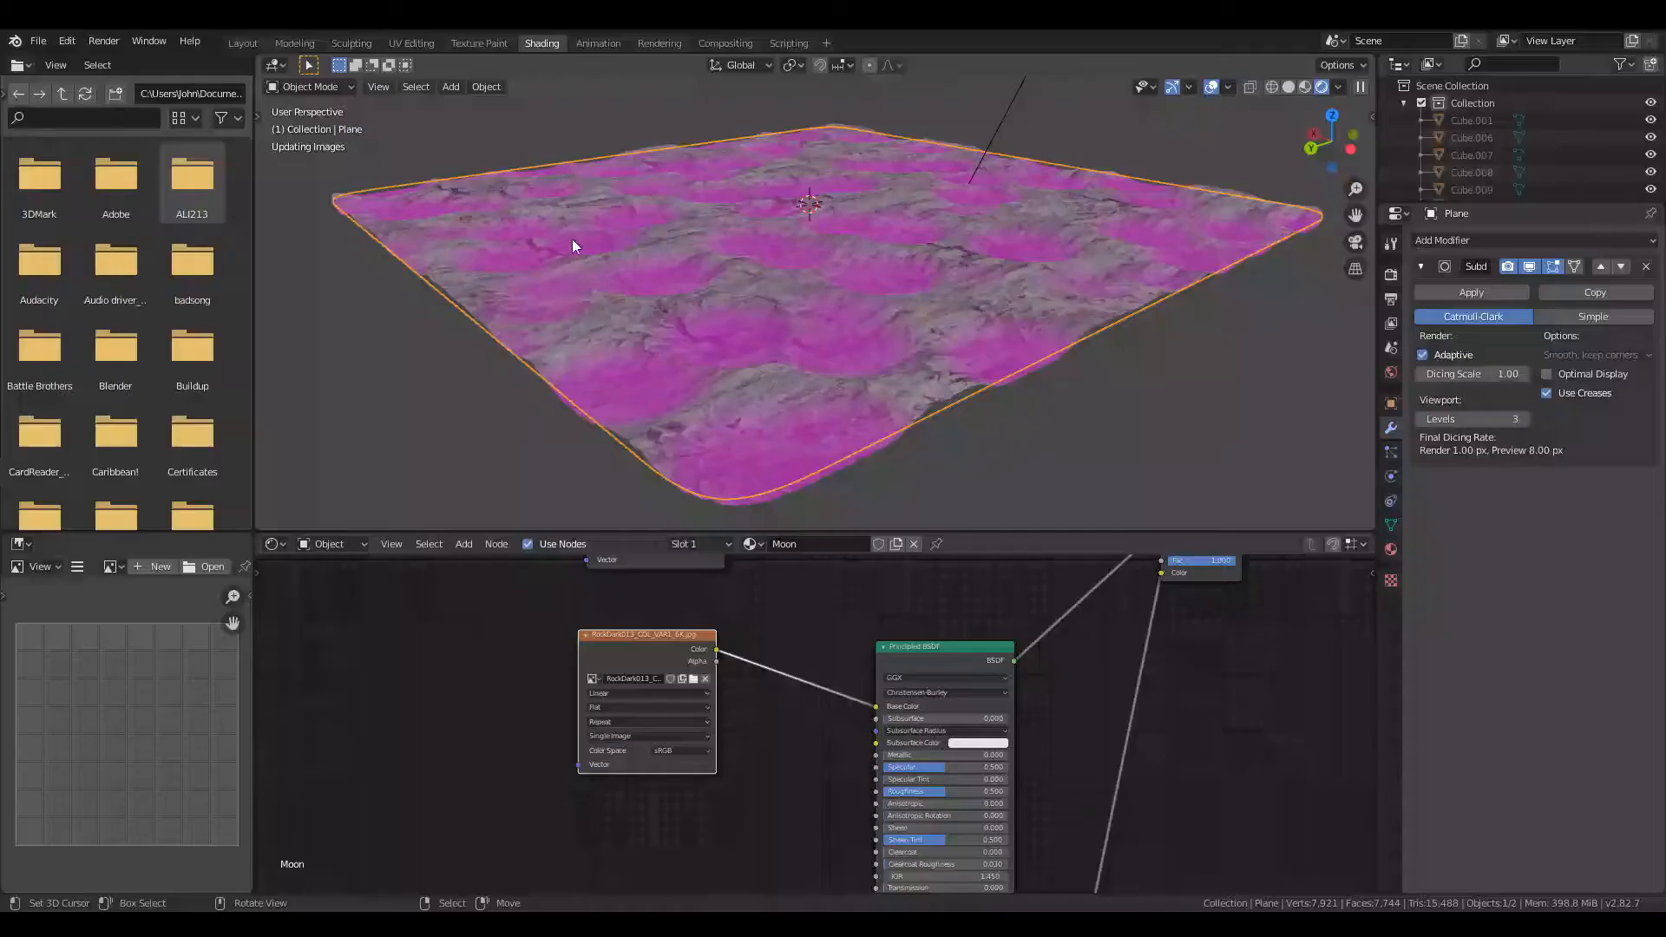
Step: Move the RockDark013 color texture node up and place a duplicate of it directly below
{"action": "scroll", "coordinate": [741, 632], "scroll_direction": "up", "scroll_amount": 5}
{"action": "left_click_drag", "start_coordinate": [621, 609], "coordinate": [579, 488]}
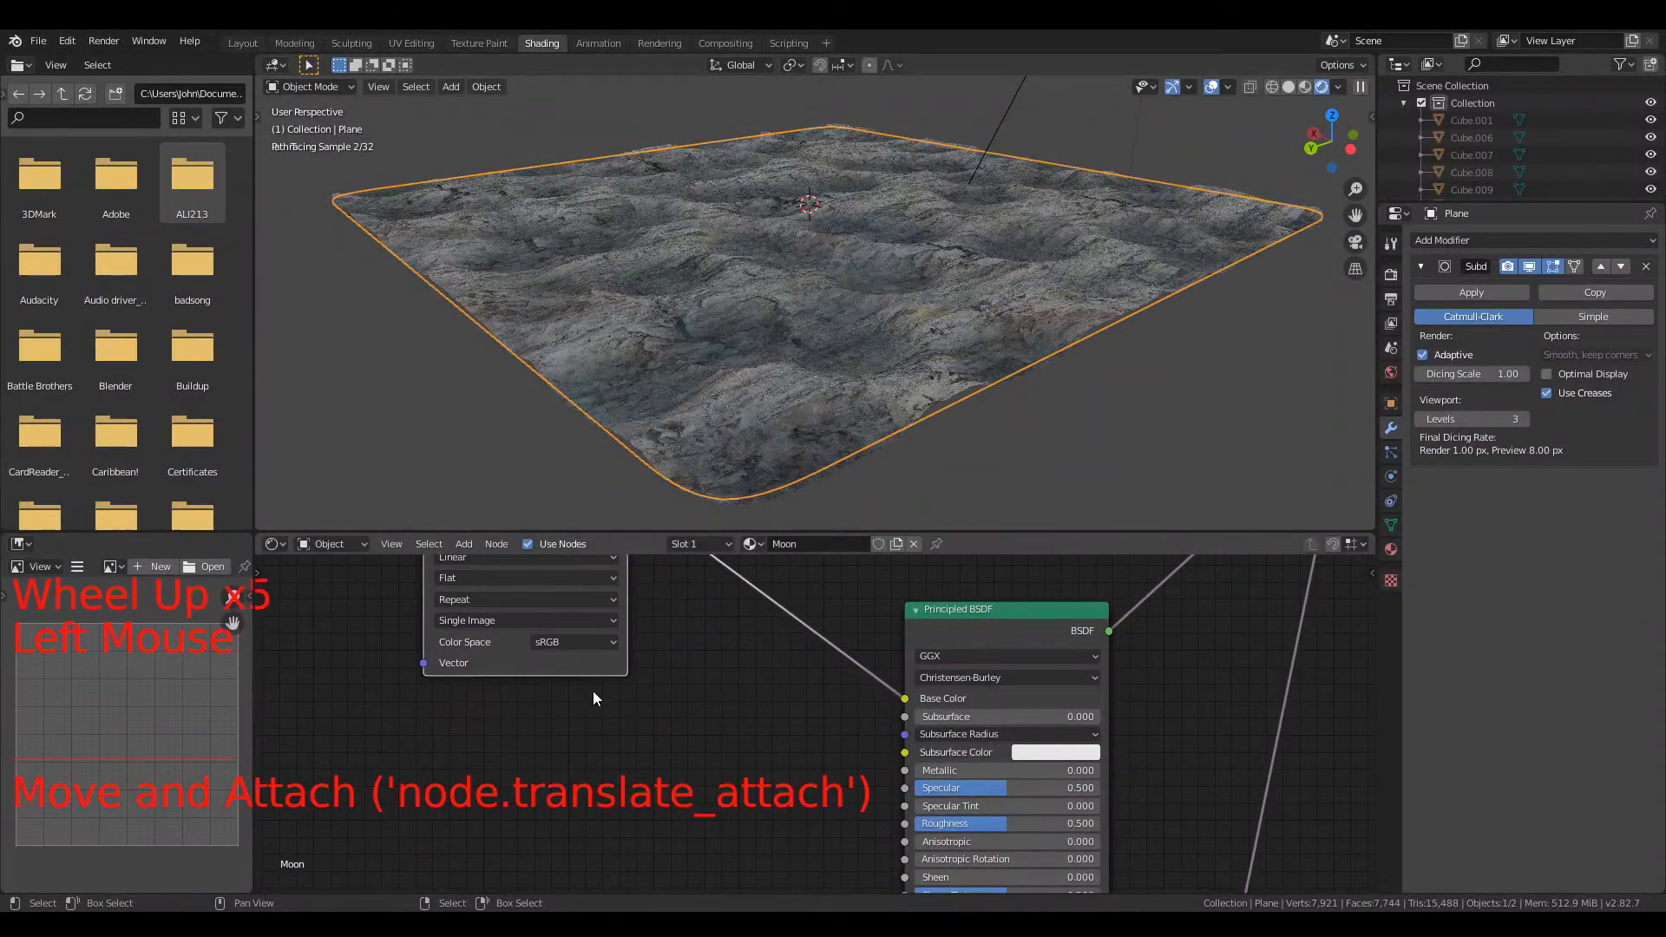
{"action": "scroll", "coordinate": [698, 646], "scroll_direction": "down", "scroll_amount": 3}
{"action": "middle_click_drag", "start_coordinate": [699, 646], "coordinate": [722, 659], "text": "shift"}
{"action": "key", "text": "shift+d"}
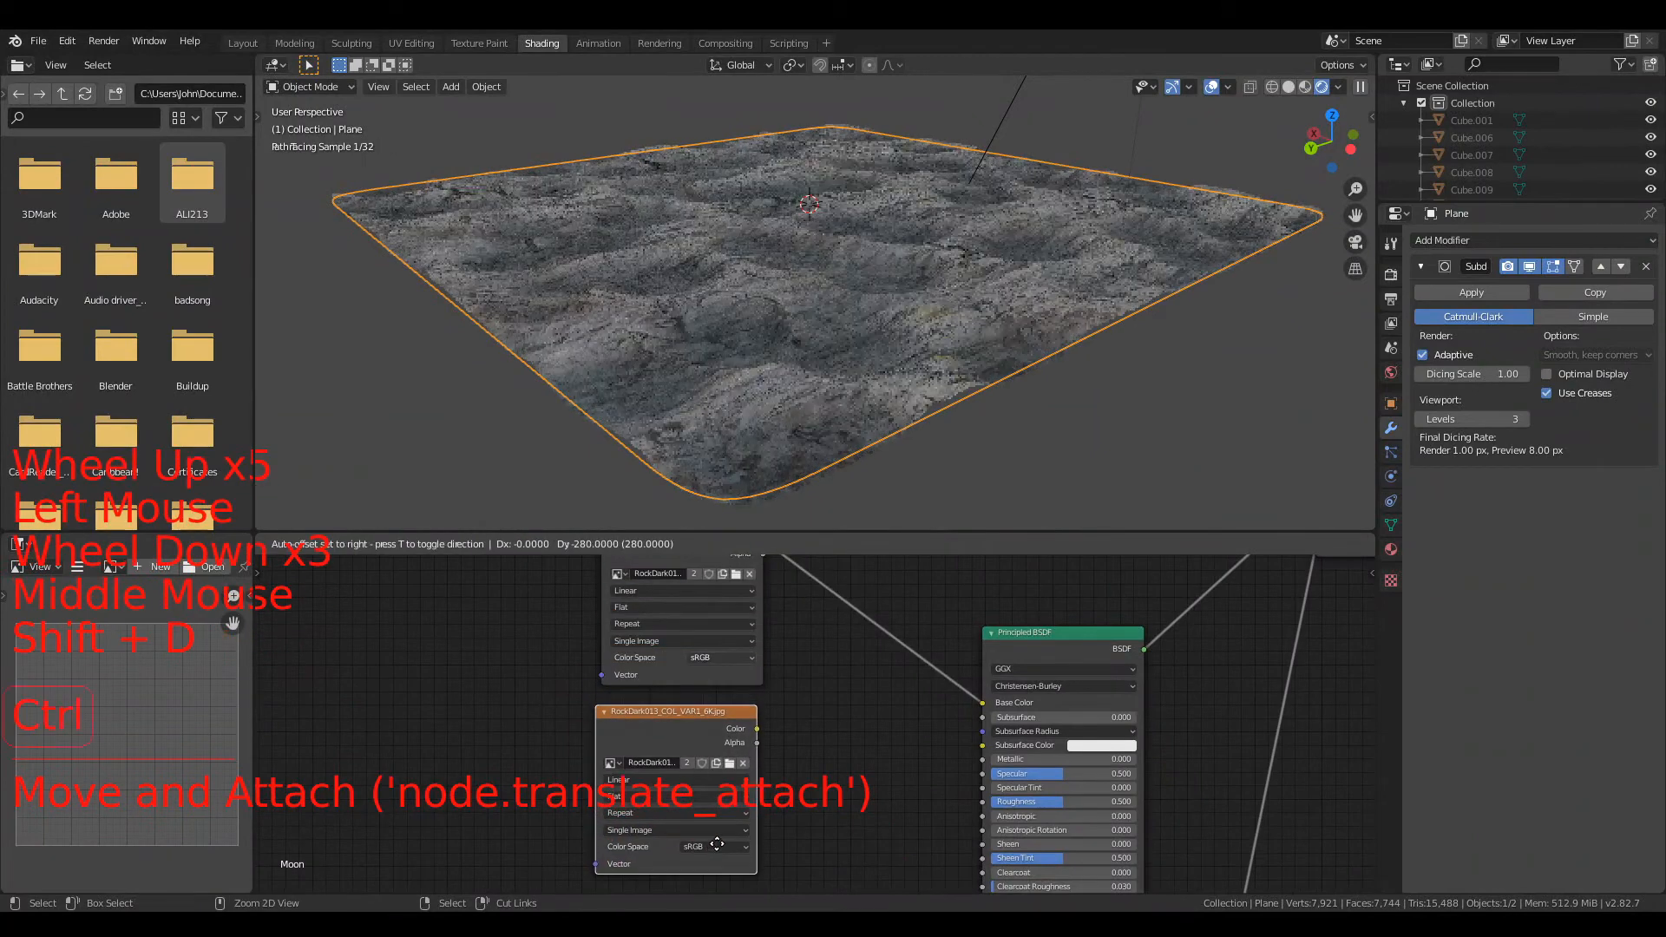
{"action": "left_click", "coordinate": [727, 774]}
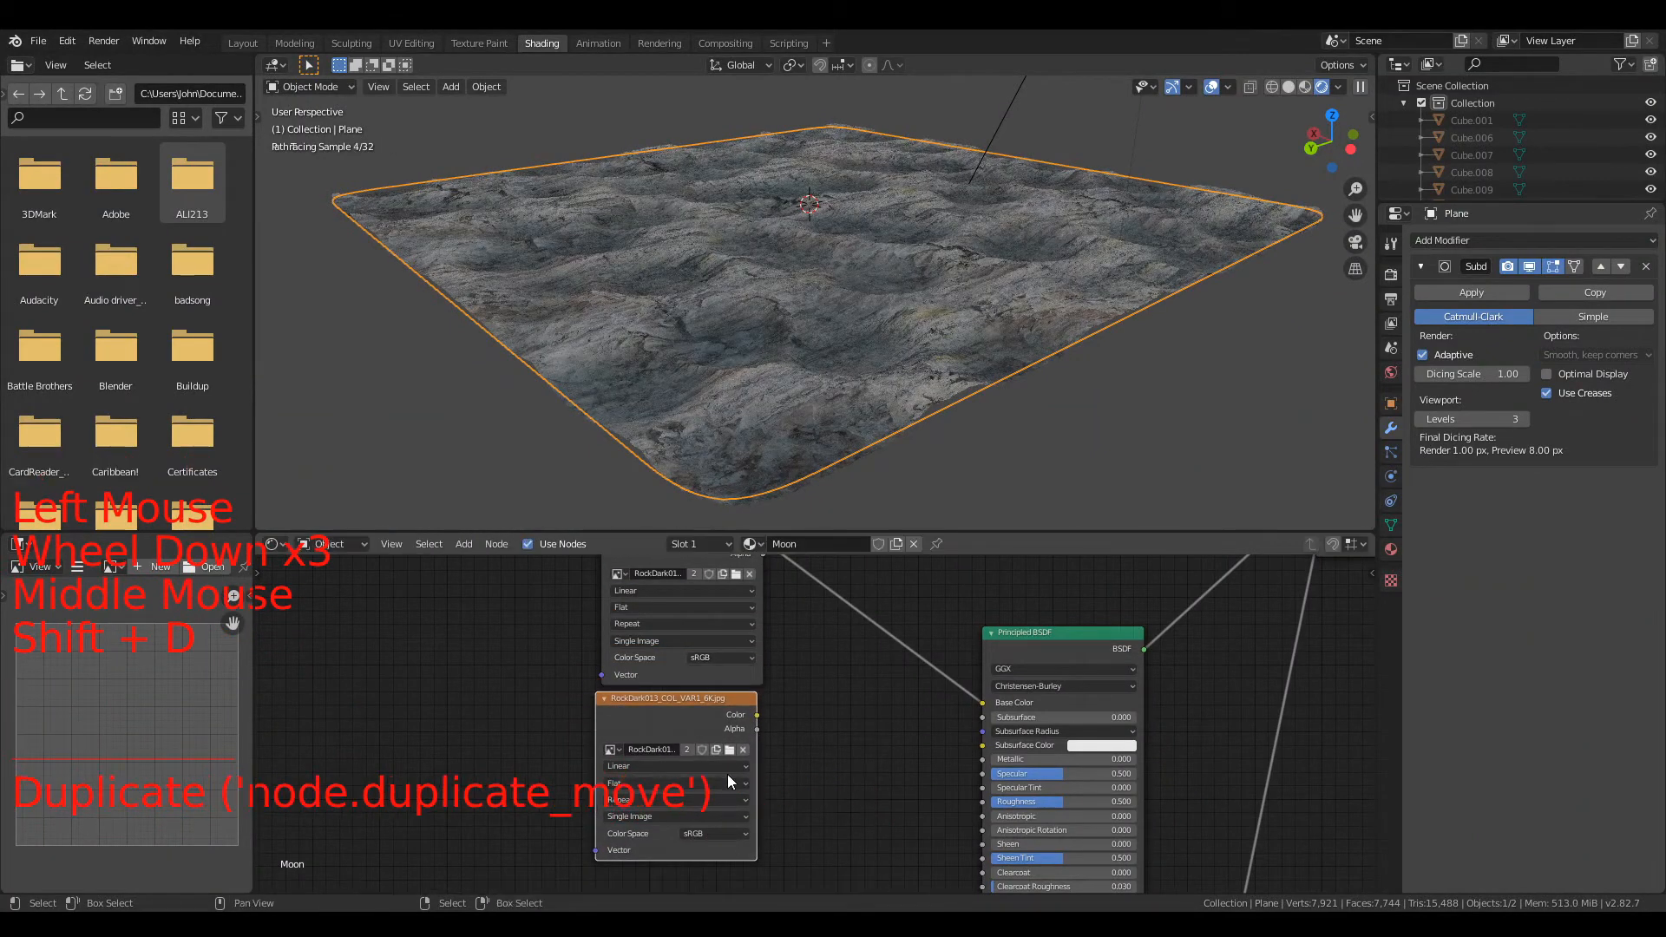
Step: Load RockDark013_GLOSS_6K.jpg into the duplicated texture node and link its Color to the second Principled BSDF's Roughness
{"action": "left_click", "coordinate": [729, 751]}
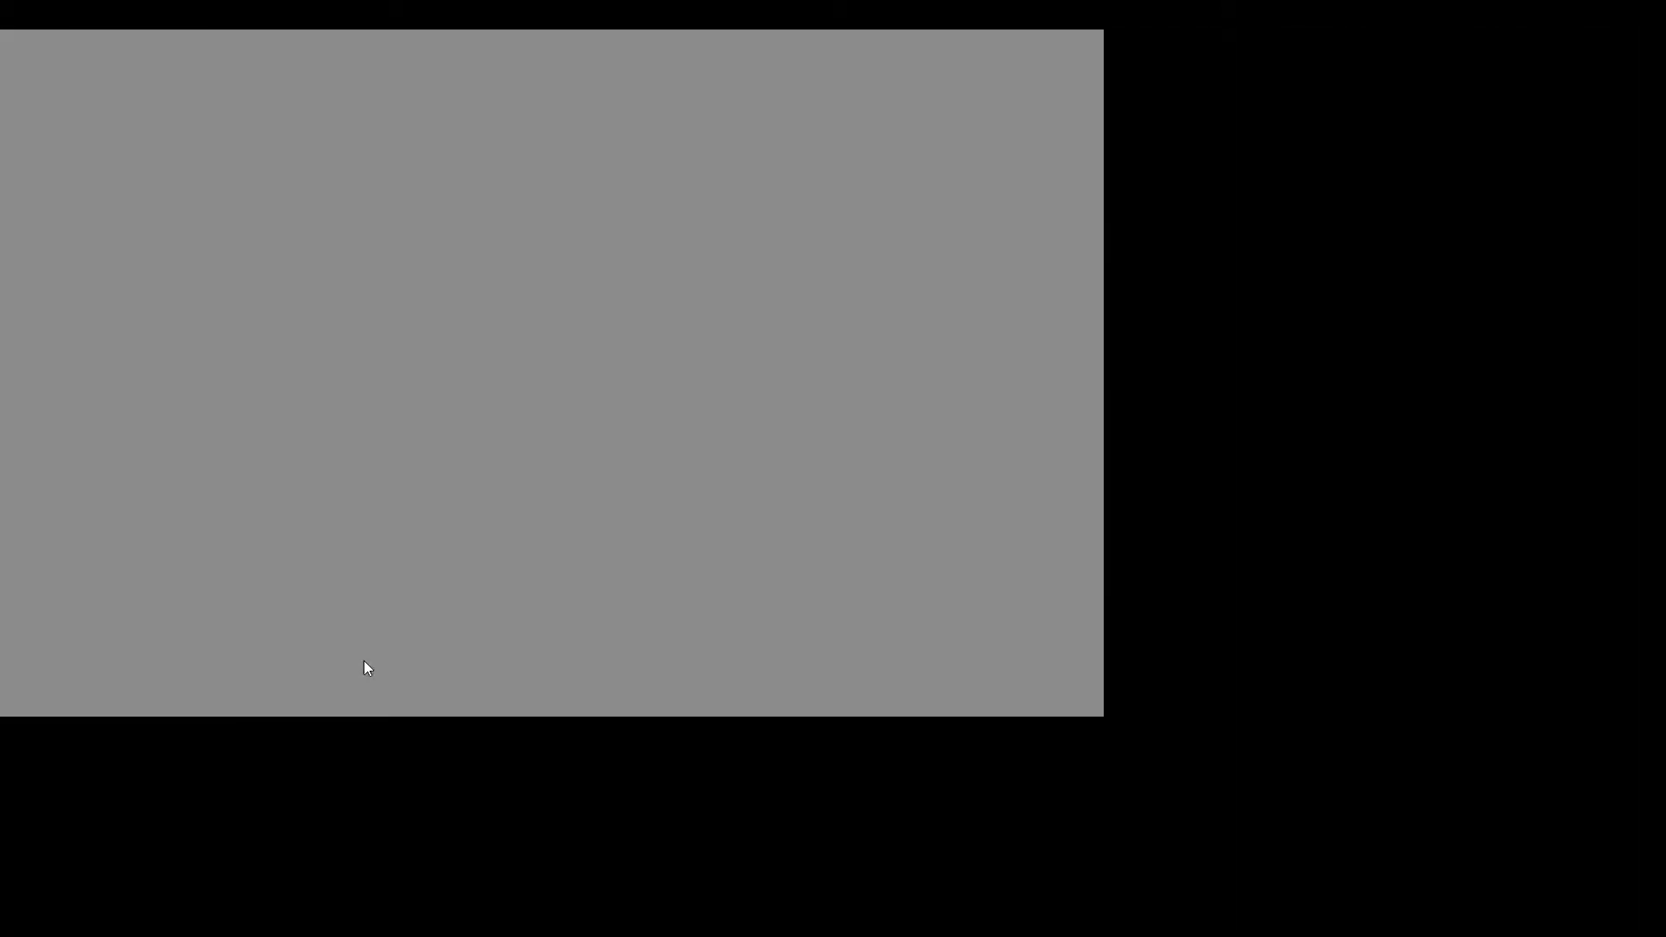
{"action": "double_click", "coordinate": [330, 182]}
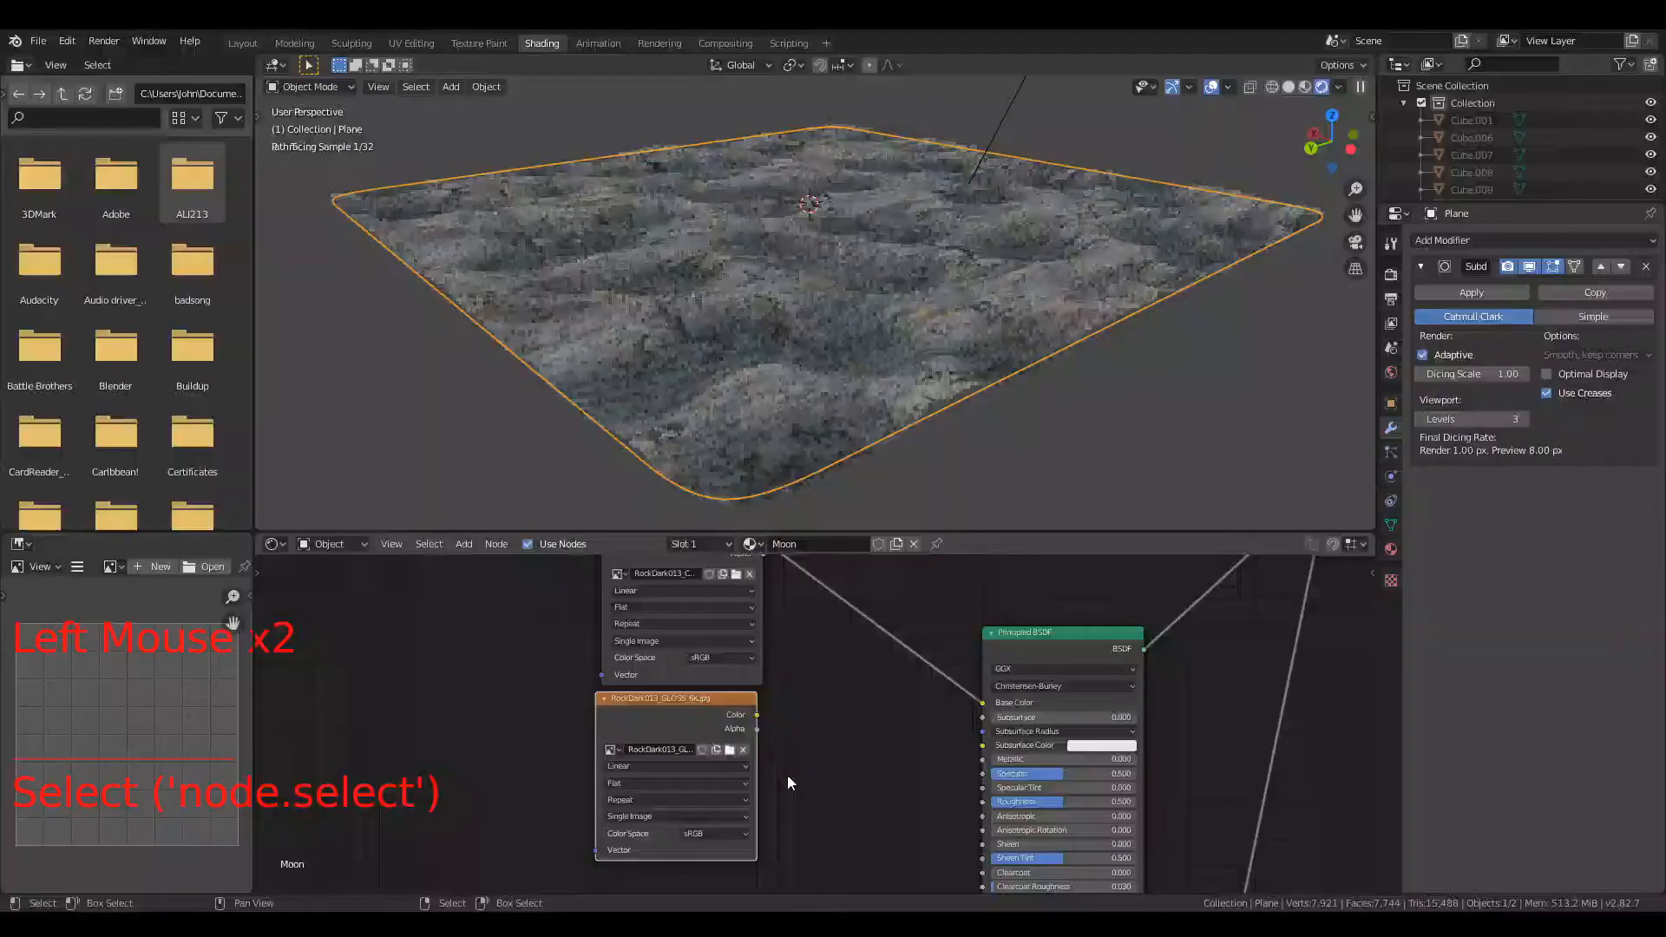
{"action": "left_click_drag", "start_coordinate": [756, 715], "coordinate": [983, 802]}
Step: Duplicate the gloss texture node below itself and load RockDark013_NRM_6K.jpg into the copy
{"action": "middle_click_drag", "start_coordinate": [924, 798], "coordinate": [970, 556]}
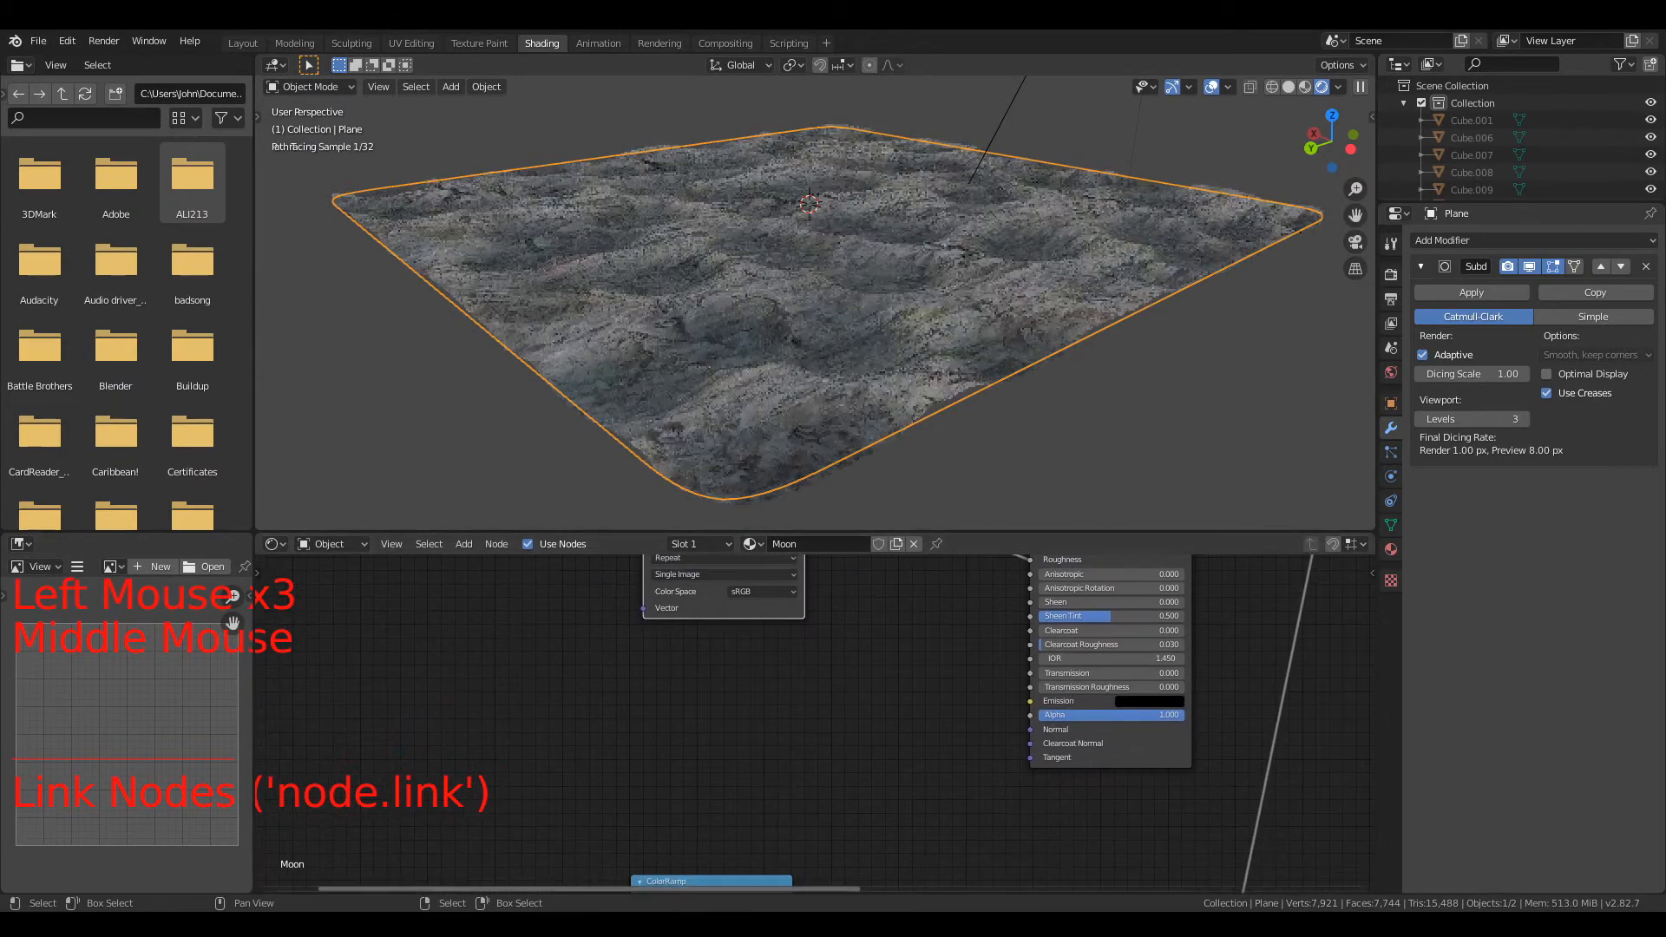
{"action": "left_click", "coordinate": [675, 609]}
{"action": "key", "text": "shift+d"}
{"action": "key", "text": "ctrl"}
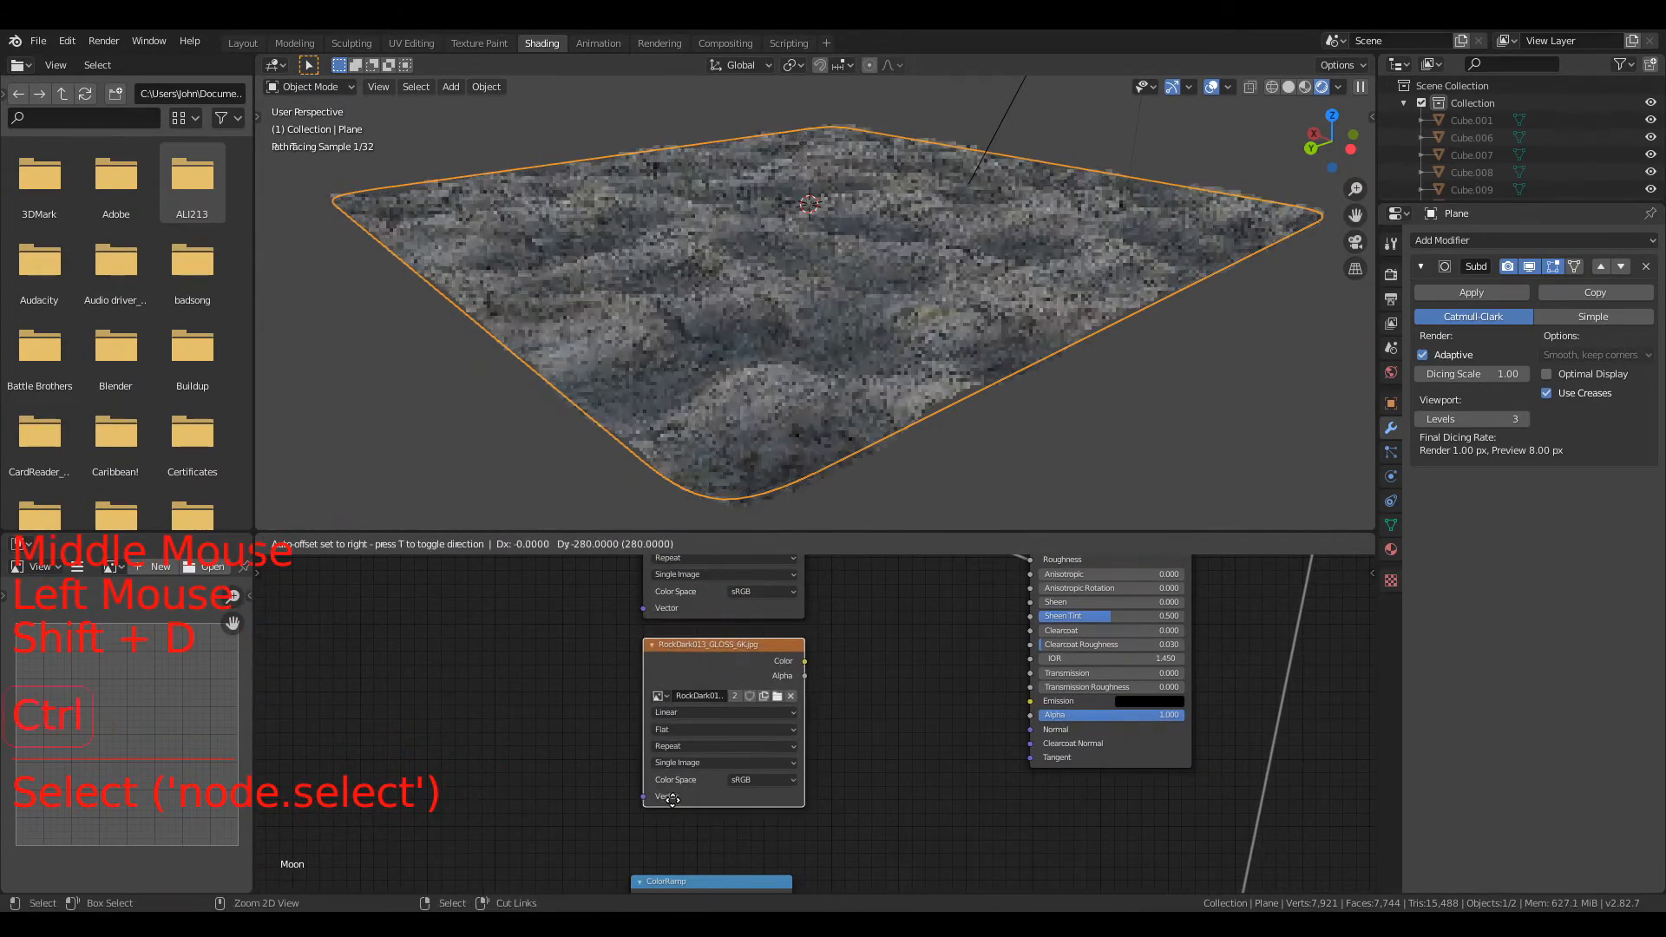
{"action": "left_click", "coordinate": [757, 714]}
{"action": "left_click", "coordinate": [776, 697]}
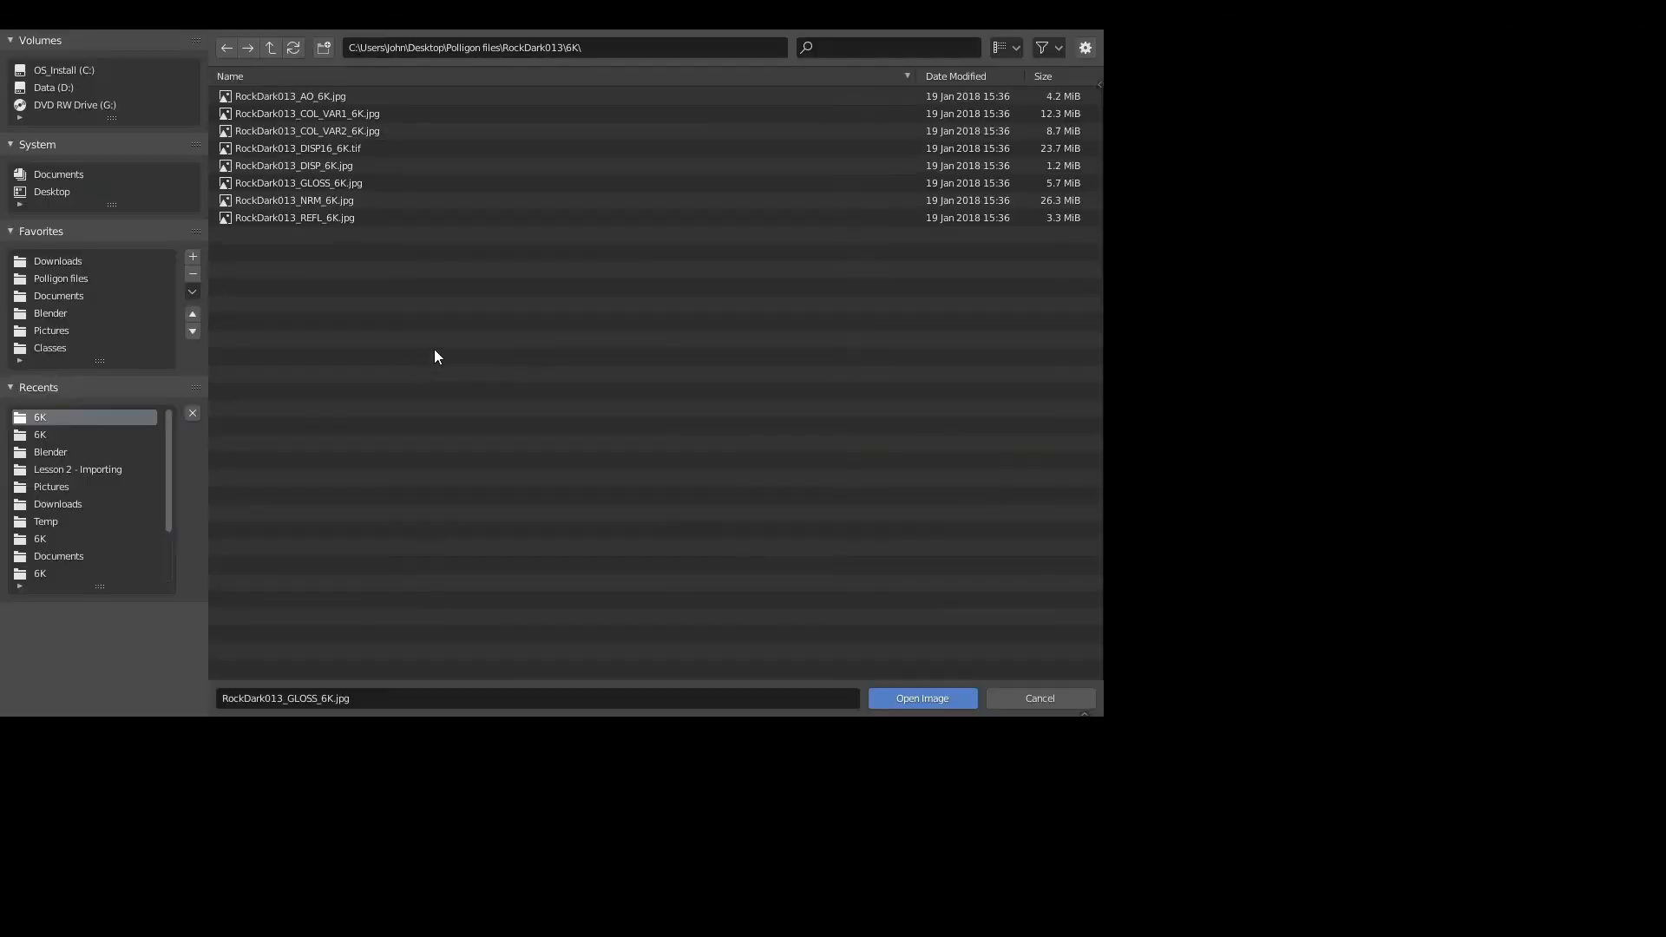
{"action": "left_click", "coordinate": [364, 201]}
{"action": "left_click", "coordinate": [922, 699]}
Step: Add a Normal Map node between the normal texture's Color output and the second Principled BSDF's Normal input
{"action": "key", "text": "shift+a"}
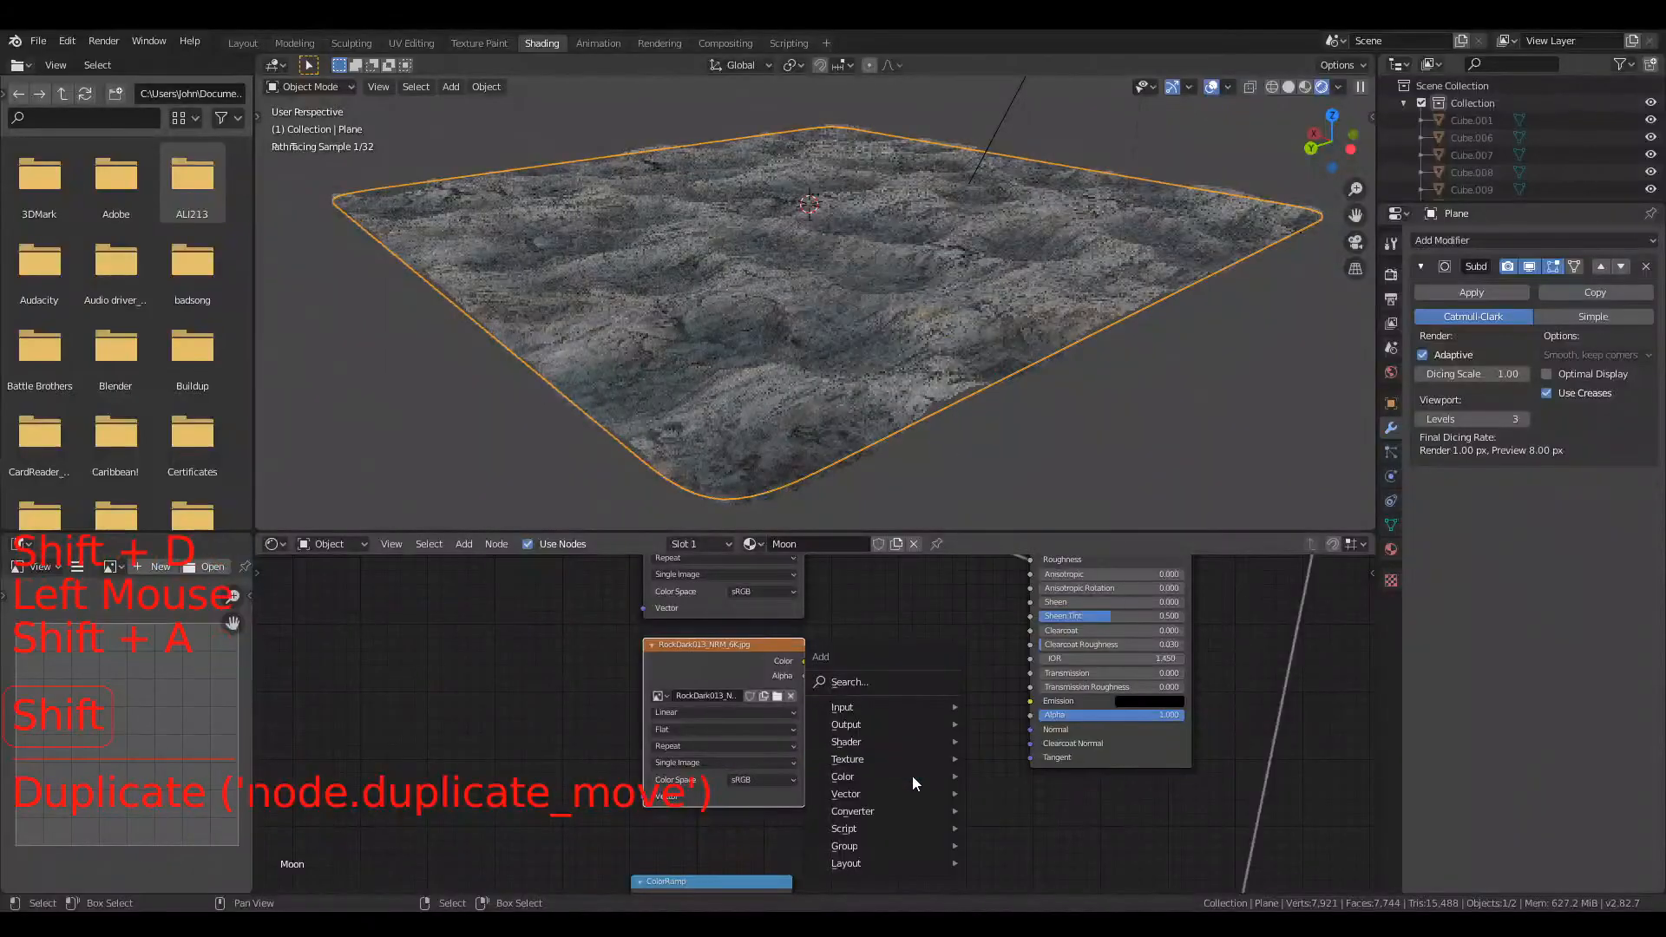
{"action": "mouse_move", "coordinate": [890, 798]}
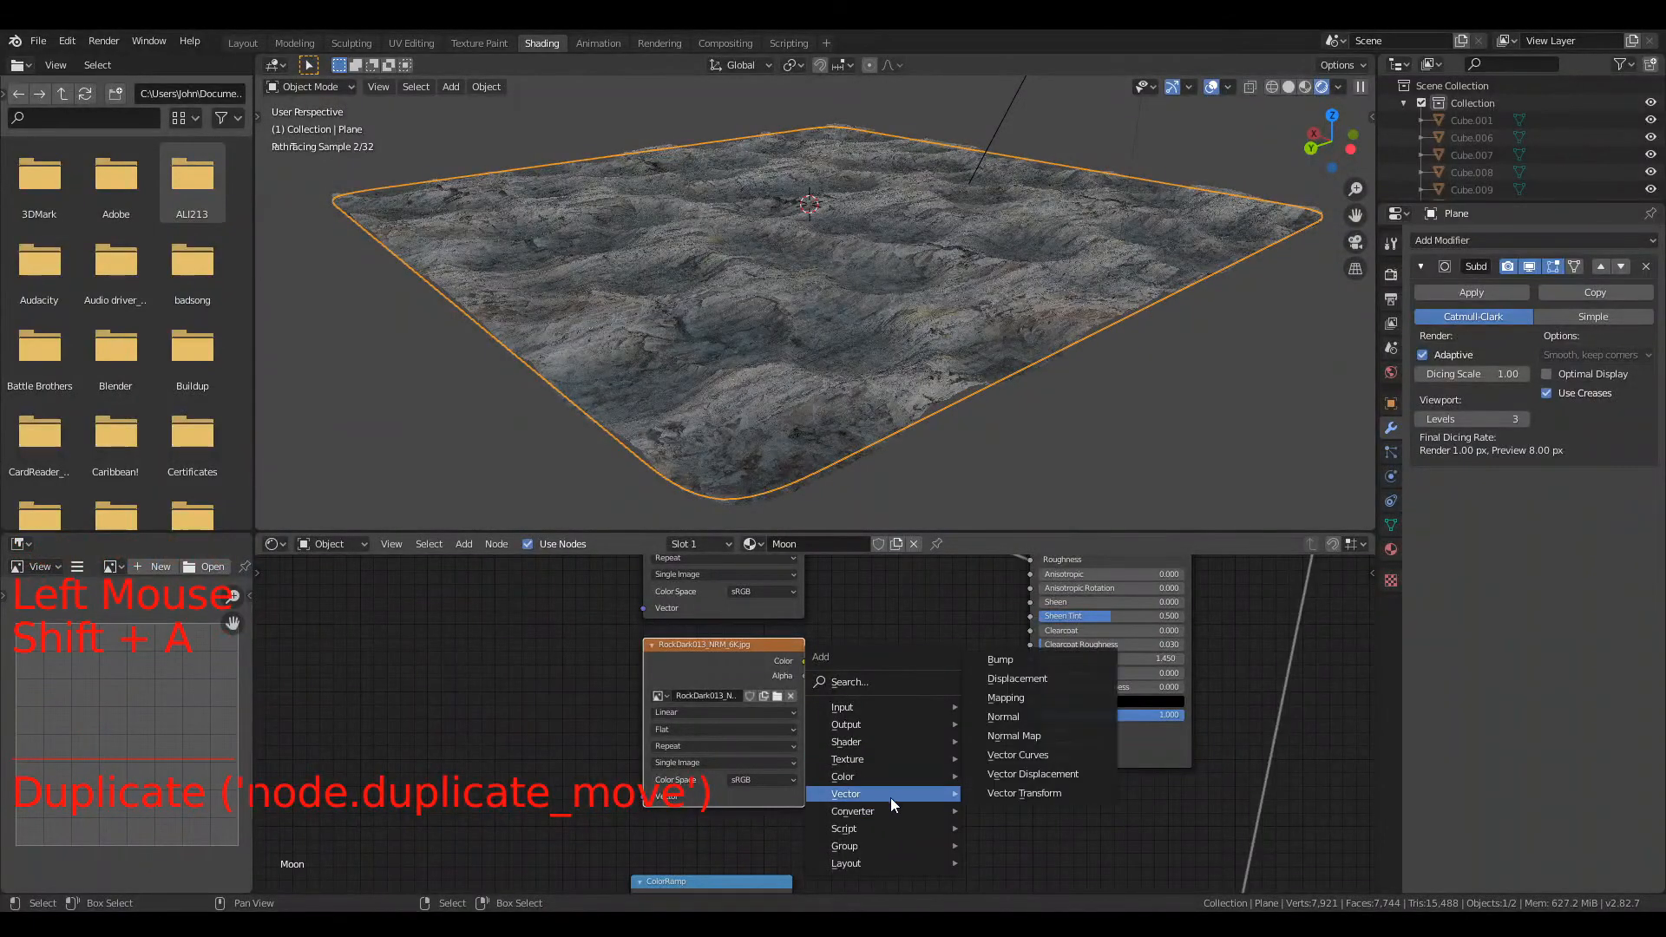
{"action": "left_click", "coordinate": [1007, 734]}
{"action": "left_click", "coordinate": [976, 709]}
{"action": "left_click_drag", "start_coordinate": [975, 703], "coordinate": [1030, 730]}
{"action": "left_click_drag", "start_coordinate": [804, 661], "coordinate": [873, 770]}
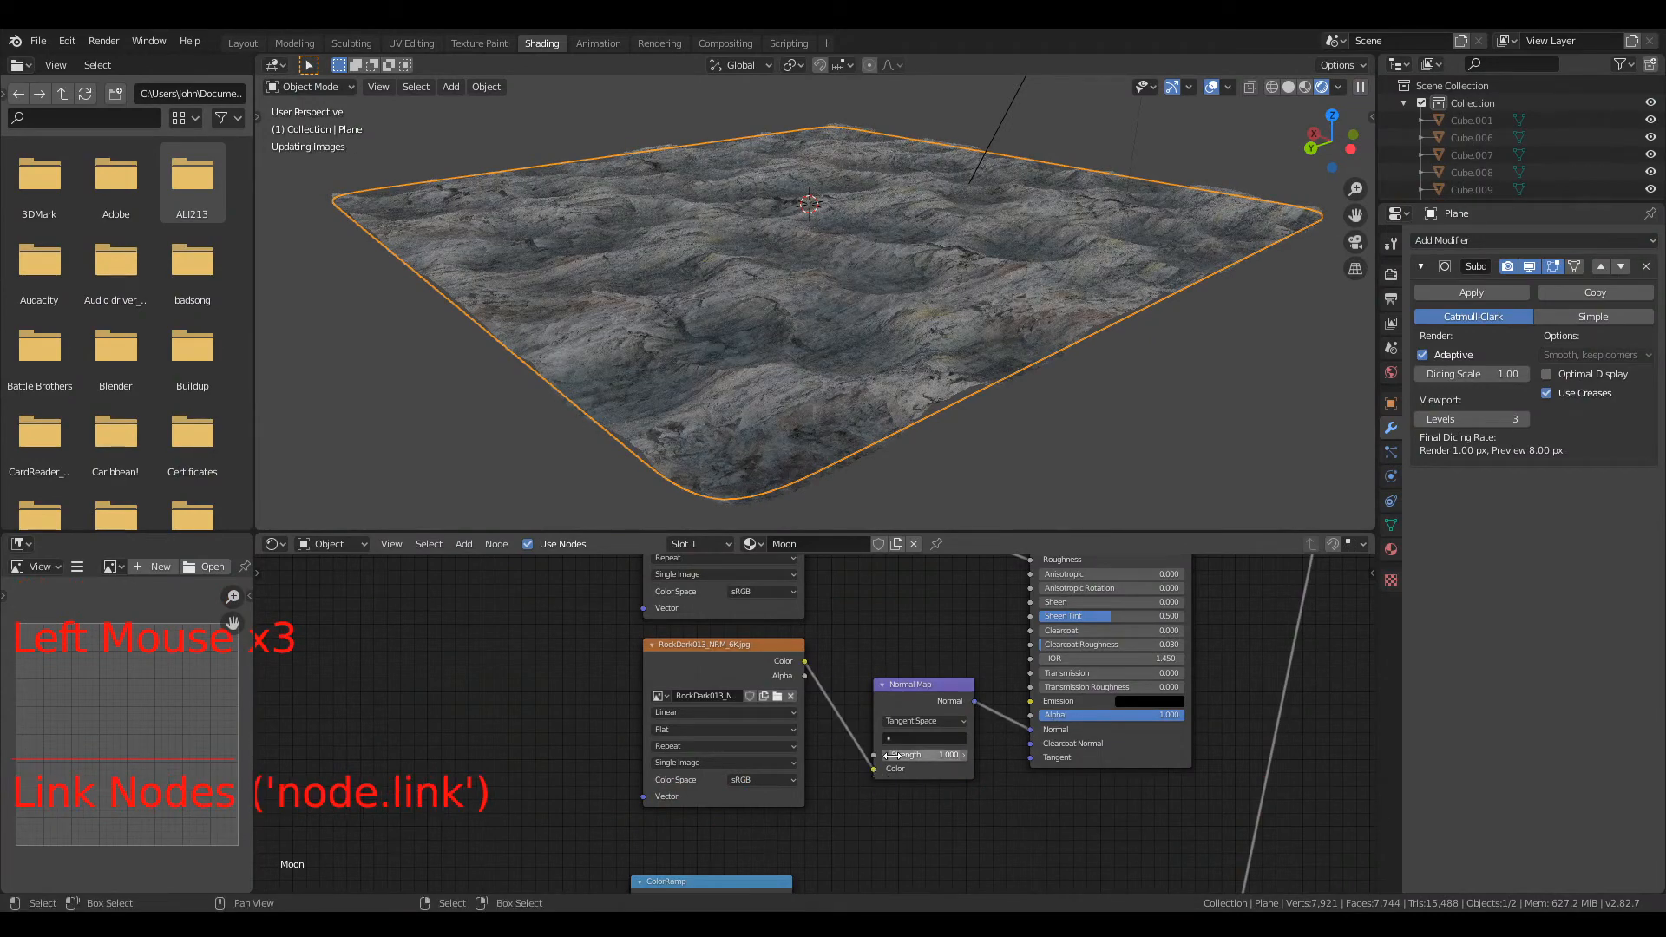
Step: Set the new Normal Map node's Strength to 0.700
{"action": "left_click", "coordinate": [887, 755]}
{"action": "left_click", "coordinate": [887, 755]}
{"action": "left_click", "coordinate": [887, 755]}
{"action": "left_click", "coordinate": [887, 755]}
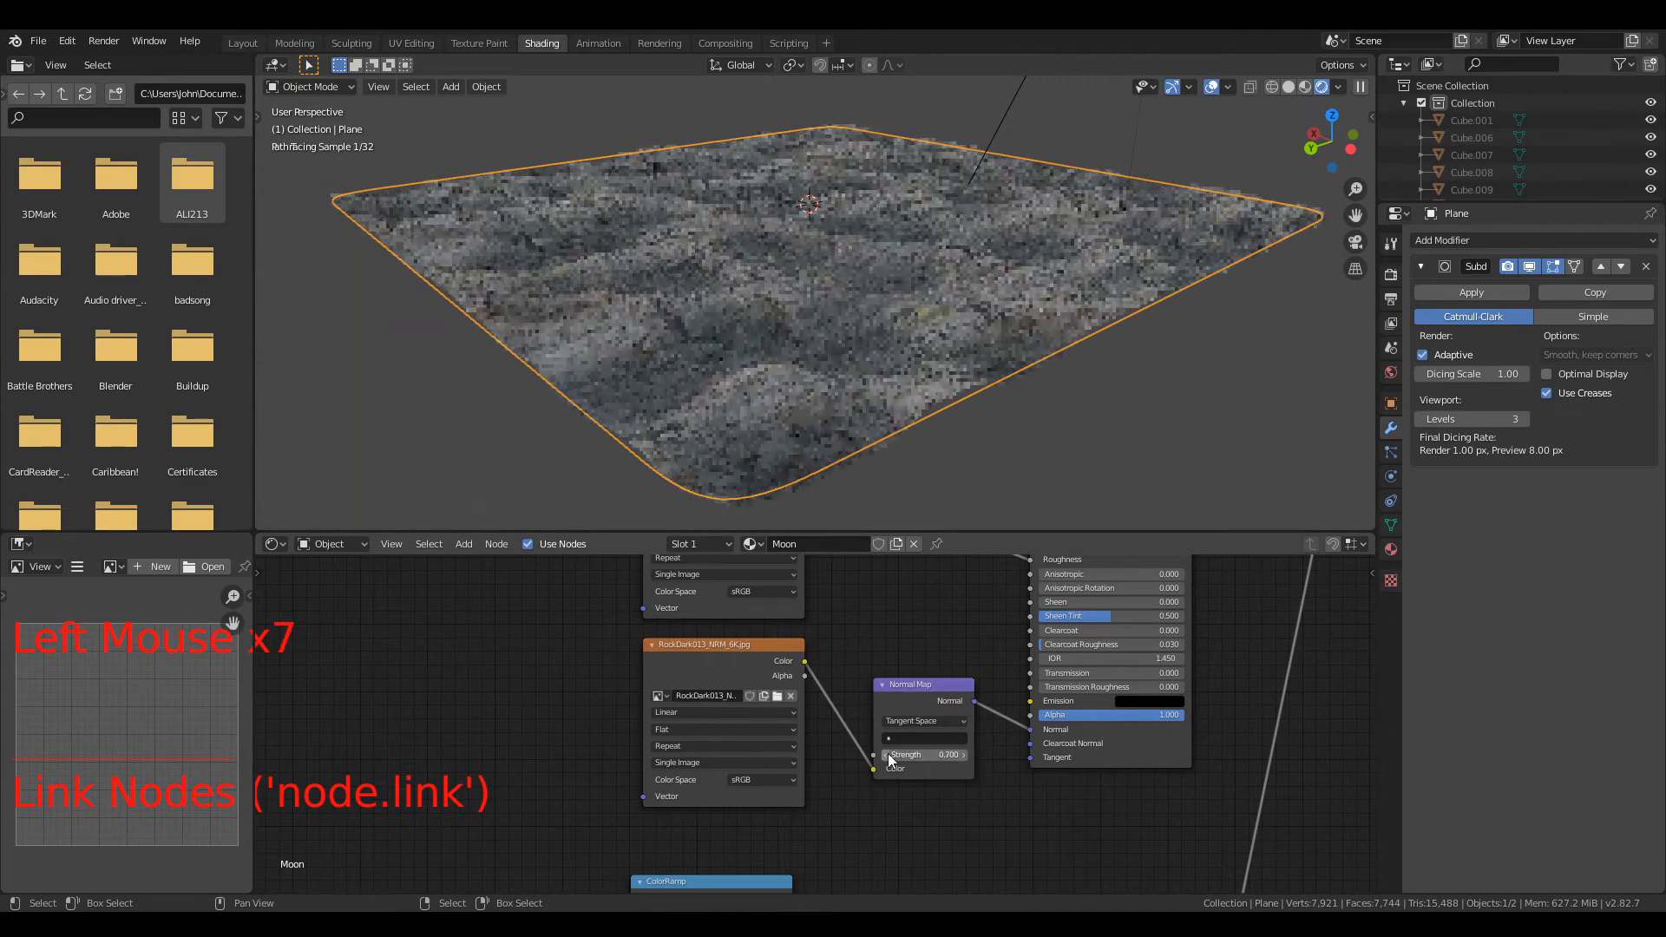
Step: Set the color space of the RockDark013 normal and gloss textures to Non-Color
{"action": "left_click_drag", "start_coordinate": [773, 784], "coordinate": [762, 697]}
{"action": "left_click", "coordinate": [760, 593]}
{"action": "left_click", "coordinate": [760, 652]}
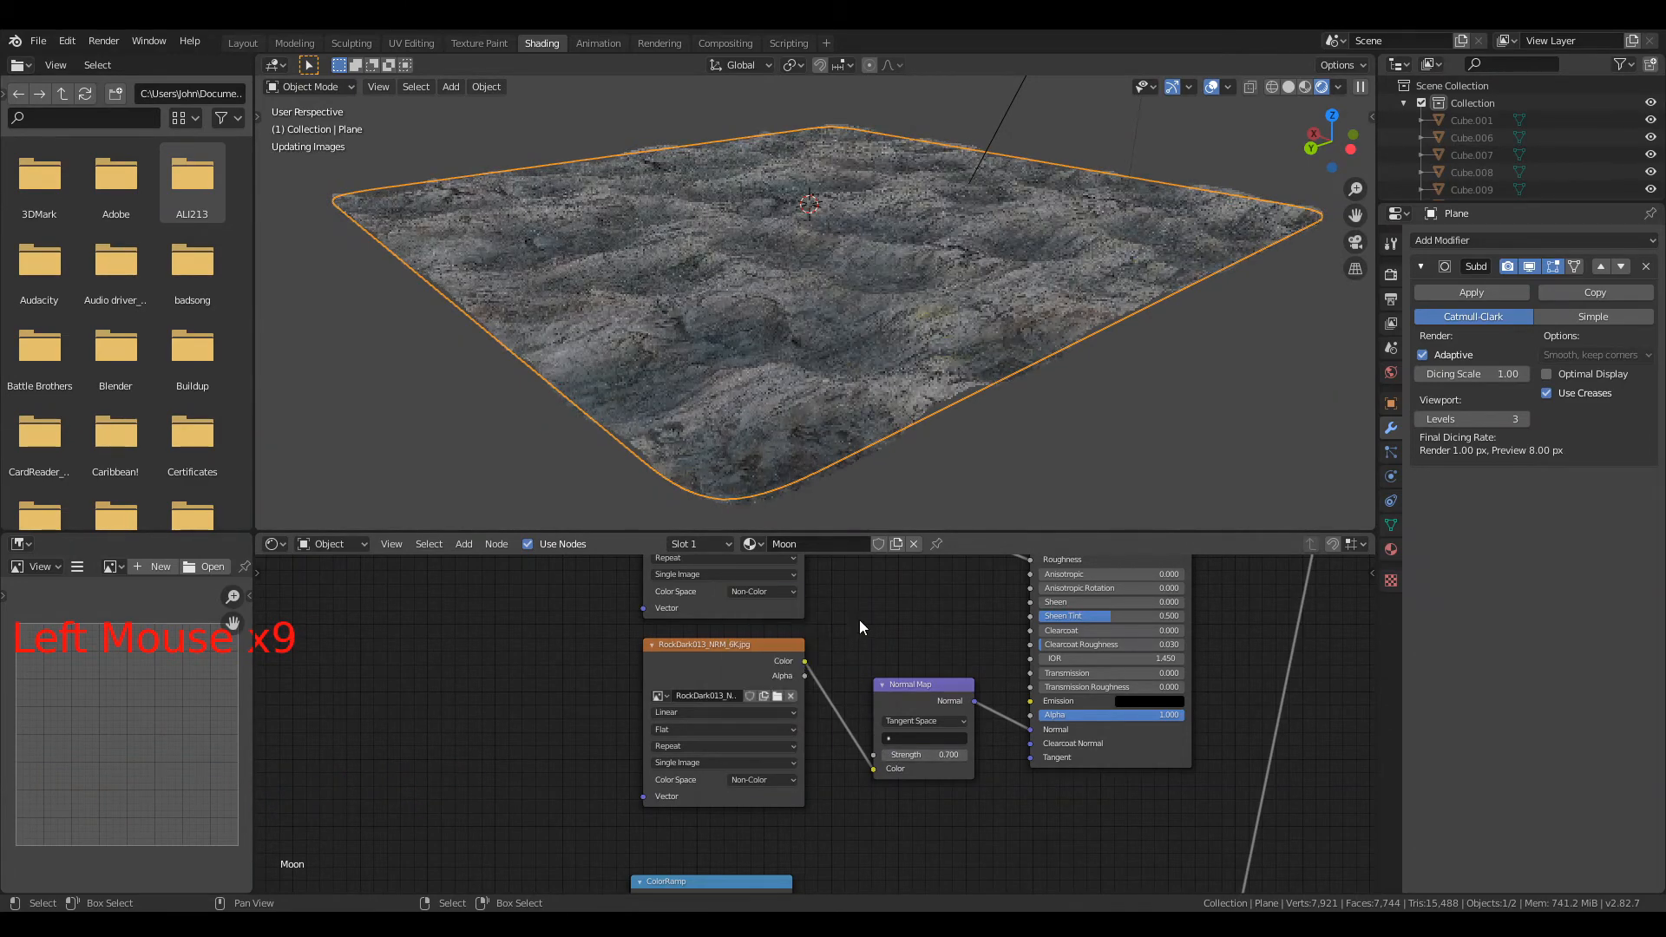
Step: Examine the blended rock surface up close and from a distance, along with the second shader's node setup
{"action": "middle_click_drag", "start_coordinate": [715, 321], "coordinate": [885, 231]}
{"action": "scroll", "coordinate": [825, 319], "scroll_direction": "up", "scroll_amount": 3}
{"action": "scroll", "coordinate": [913, 169], "scroll_direction": "down", "scroll_amount": 3}
{"action": "middle_click_drag", "start_coordinate": [913, 169], "coordinate": [889, 297]}
{"action": "scroll", "coordinate": [889, 297], "scroll_direction": "up", "scroll_amount": 2}
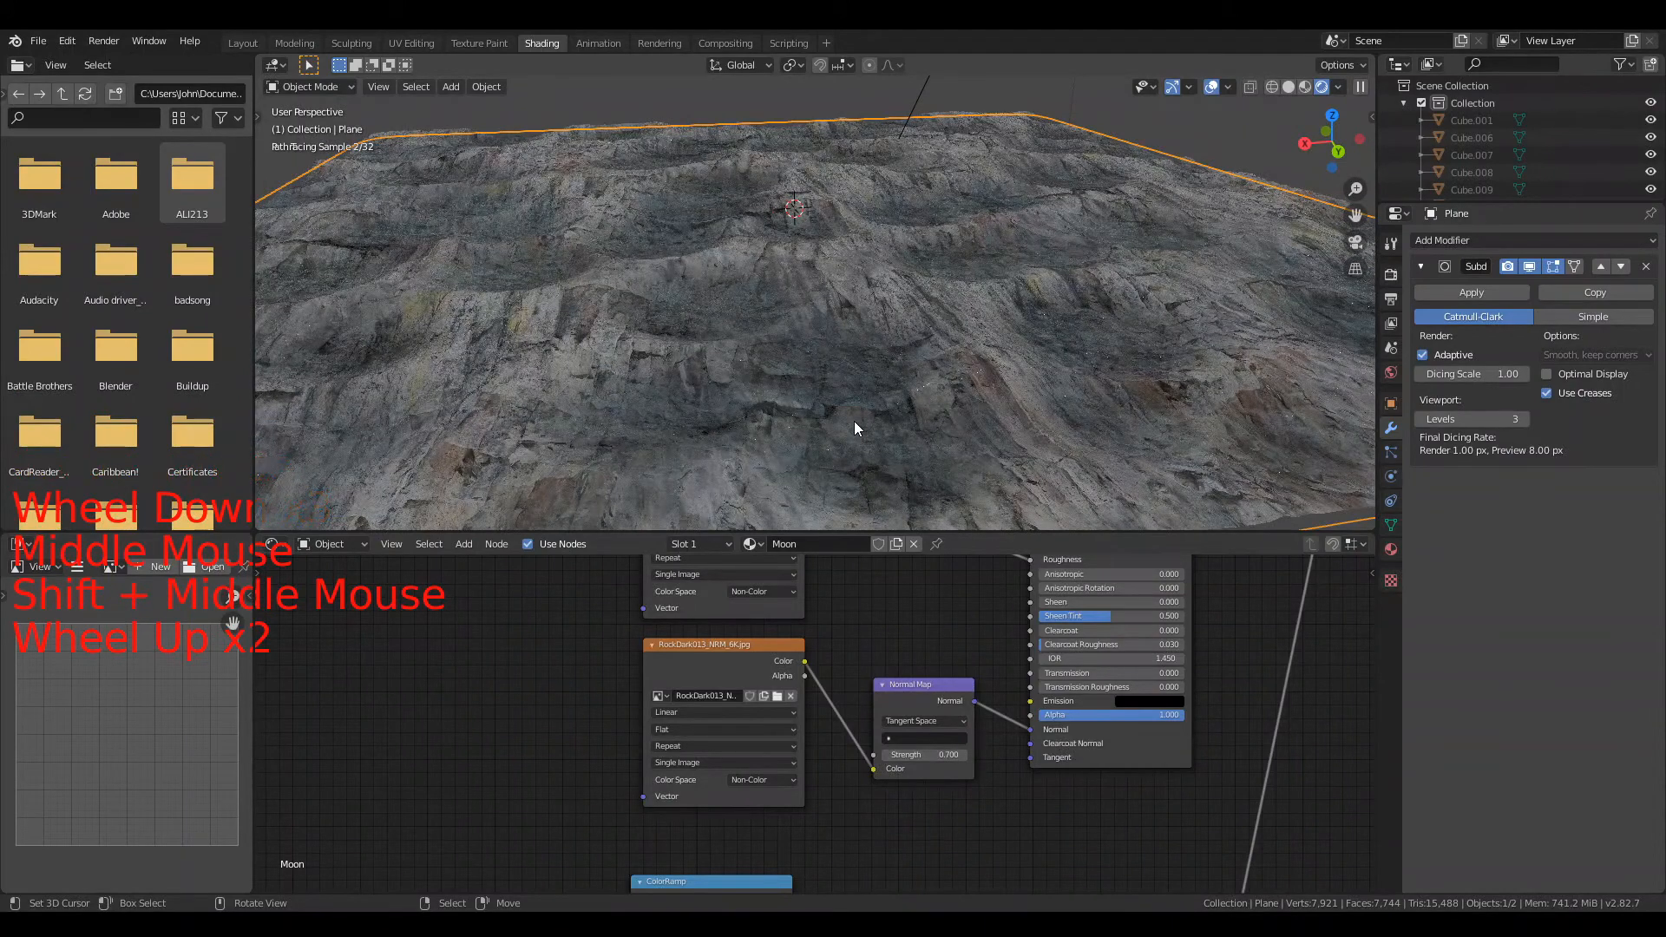
{"action": "scroll", "coordinate": [861, 594], "scroll_direction": "down", "scroll_amount": 5}
{"action": "scroll", "coordinate": [862, 610], "scroll_direction": "up", "scroll_amount": 1}
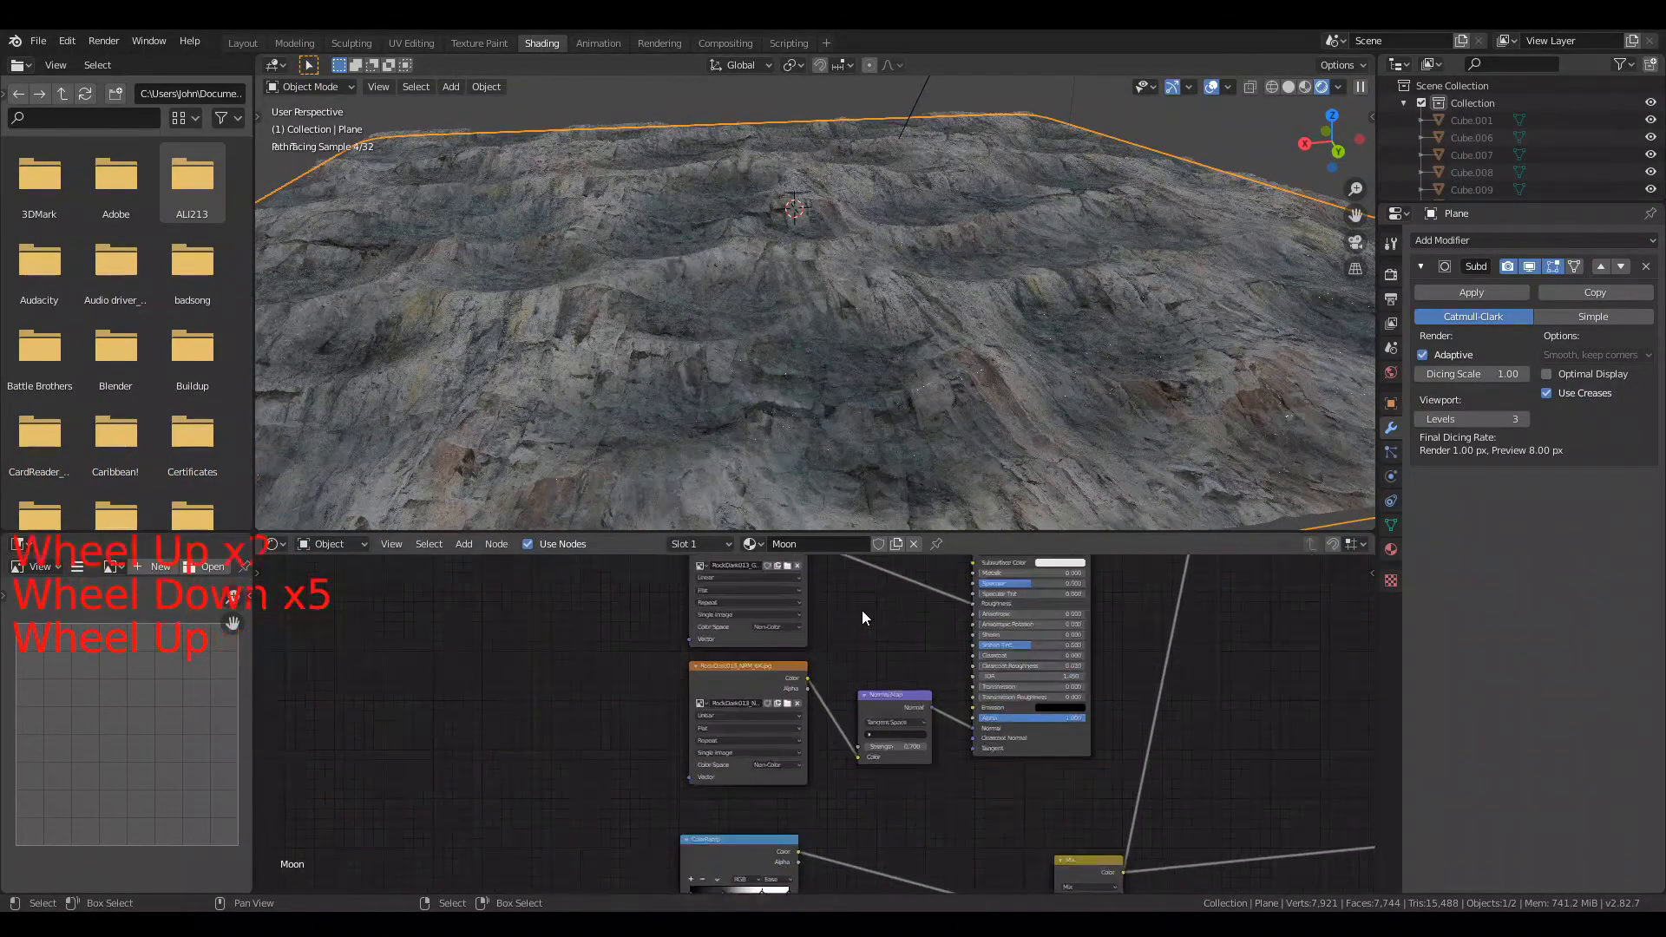
{"action": "scroll", "coordinate": [866, 614], "scroll_direction": "down", "scroll_amount": 3}
{"action": "middle_click_drag", "start_coordinate": [869, 613], "coordinate": [681, 716]}
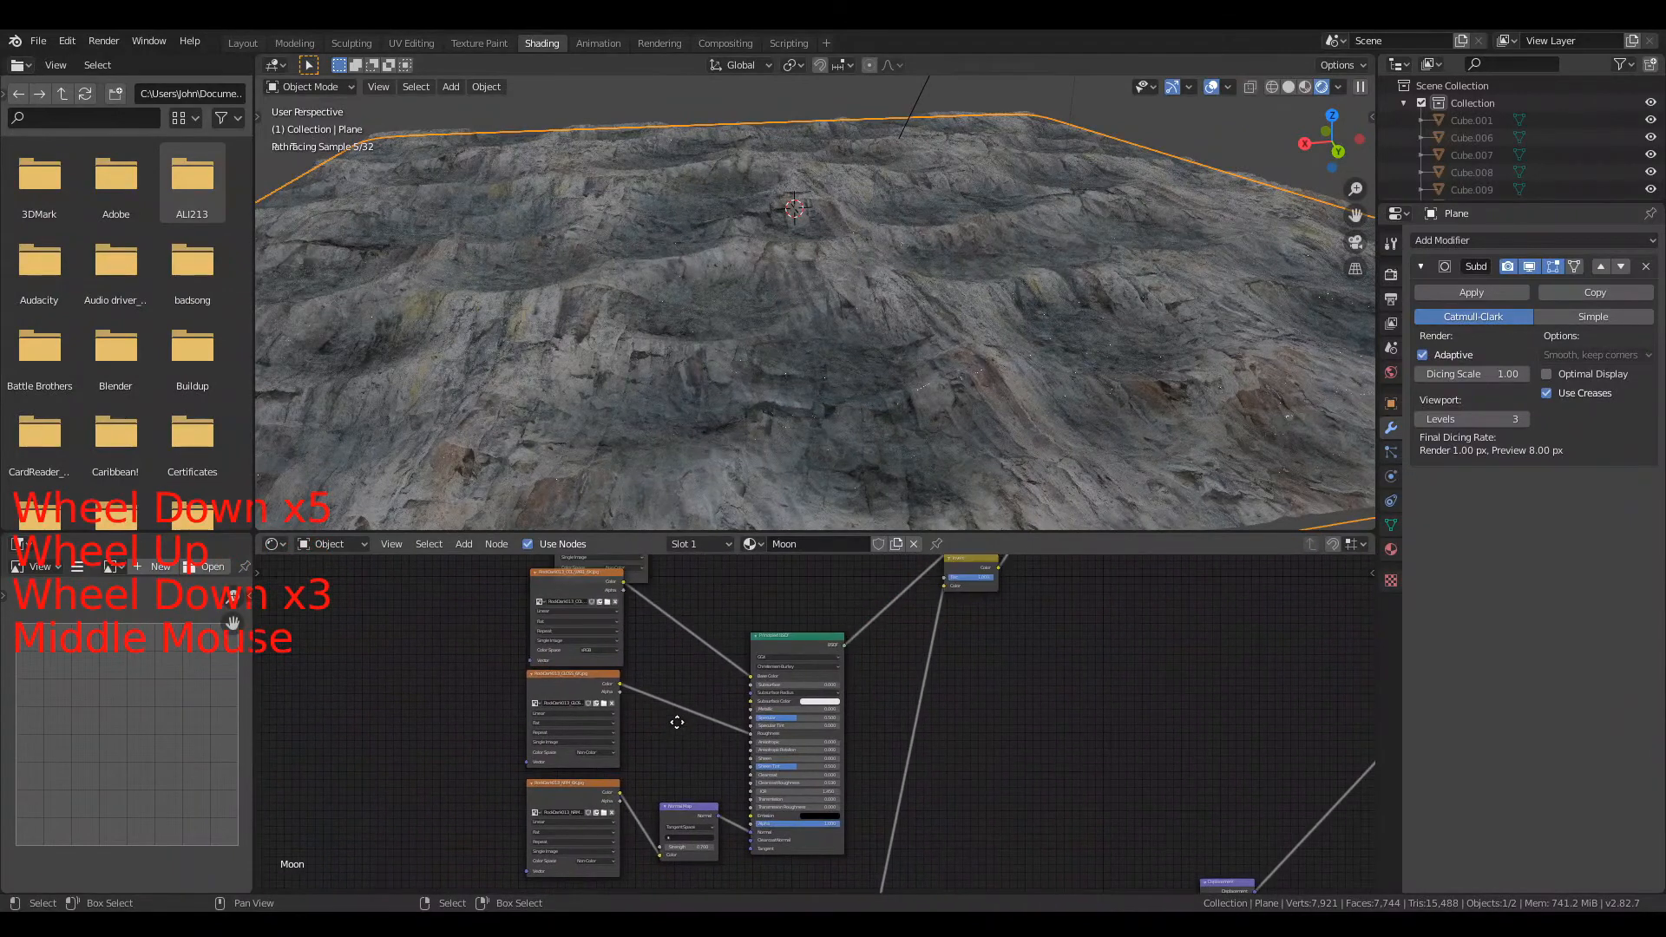
{"action": "scroll", "coordinate": [877, 440], "scroll_direction": "down", "scroll_amount": 4}
{"action": "scroll", "coordinate": [877, 442], "scroll_direction": "down", "scroll_amount": 4}
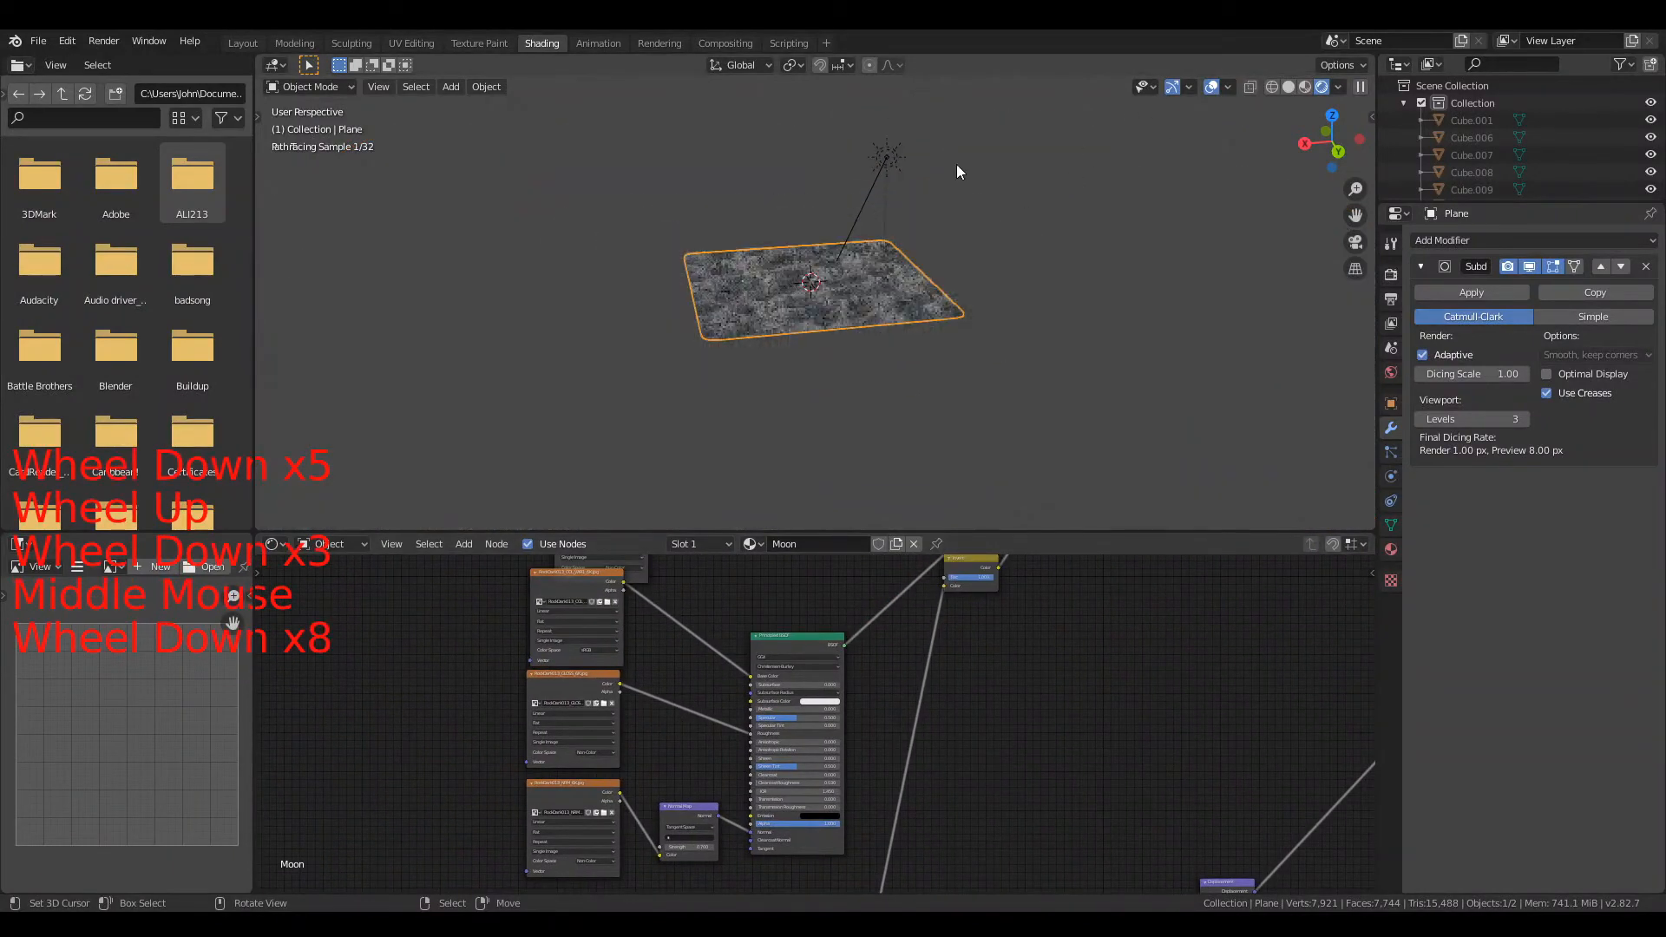
Step: Switch the shader editor to the World nodes and set the Background node's Strength to 0
{"action": "left_click", "coordinate": [334, 543]}
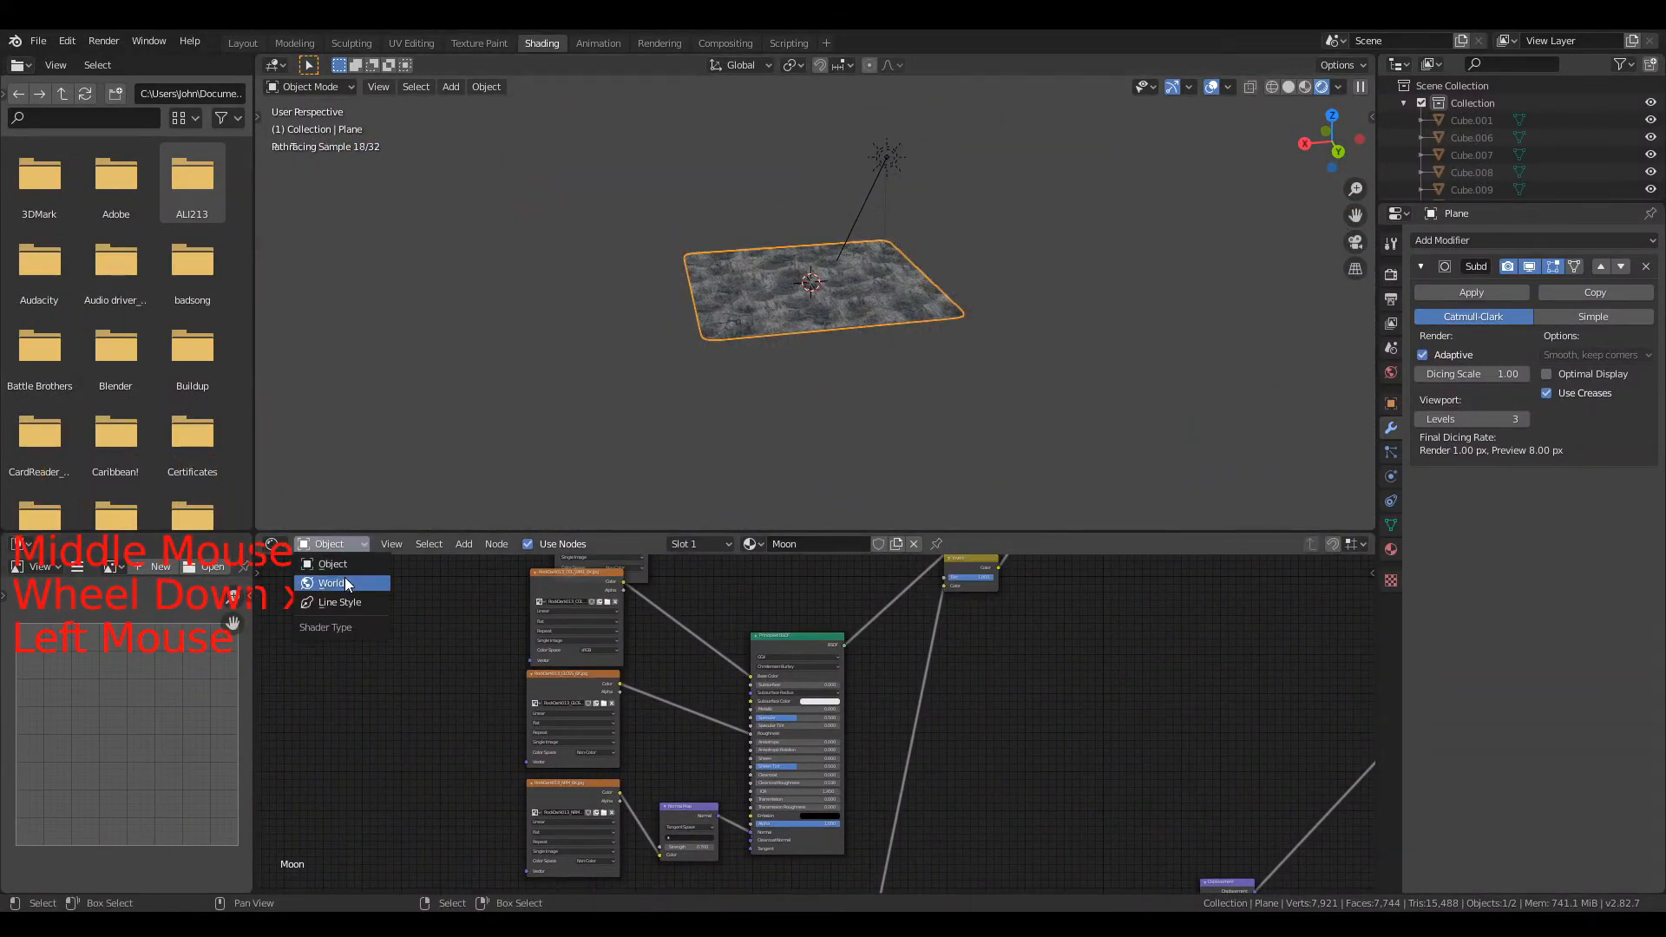
{"action": "left_click", "coordinate": [346, 576]}
{"action": "middle_click_drag", "start_coordinate": [666, 621], "coordinate": [638, 866]}
{"action": "scroll", "coordinate": [828, 755], "scroll_direction": "down", "scroll_amount": 2}
{"action": "scroll", "coordinate": [820, 729], "scroll_direction": "up", "scroll_amount": 6}
{"action": "mouse_move", "coordinate": [825, 708]}
{"action": "middle_mouse_down"}
{"action": "mouse_move", "coordinate": [810, 706]}
{"action": "mouse_move", "coordinate": [826, 691]}
{"action": "middle_mouse_up"}
{"action": "scroll", "coordinate": [826, 691], "scroll_direction": "up", "scroll_amount": 5}
{"action": "left_click_drag", "start_coordinate": [804, 653], "coordinate": [746, 653]}
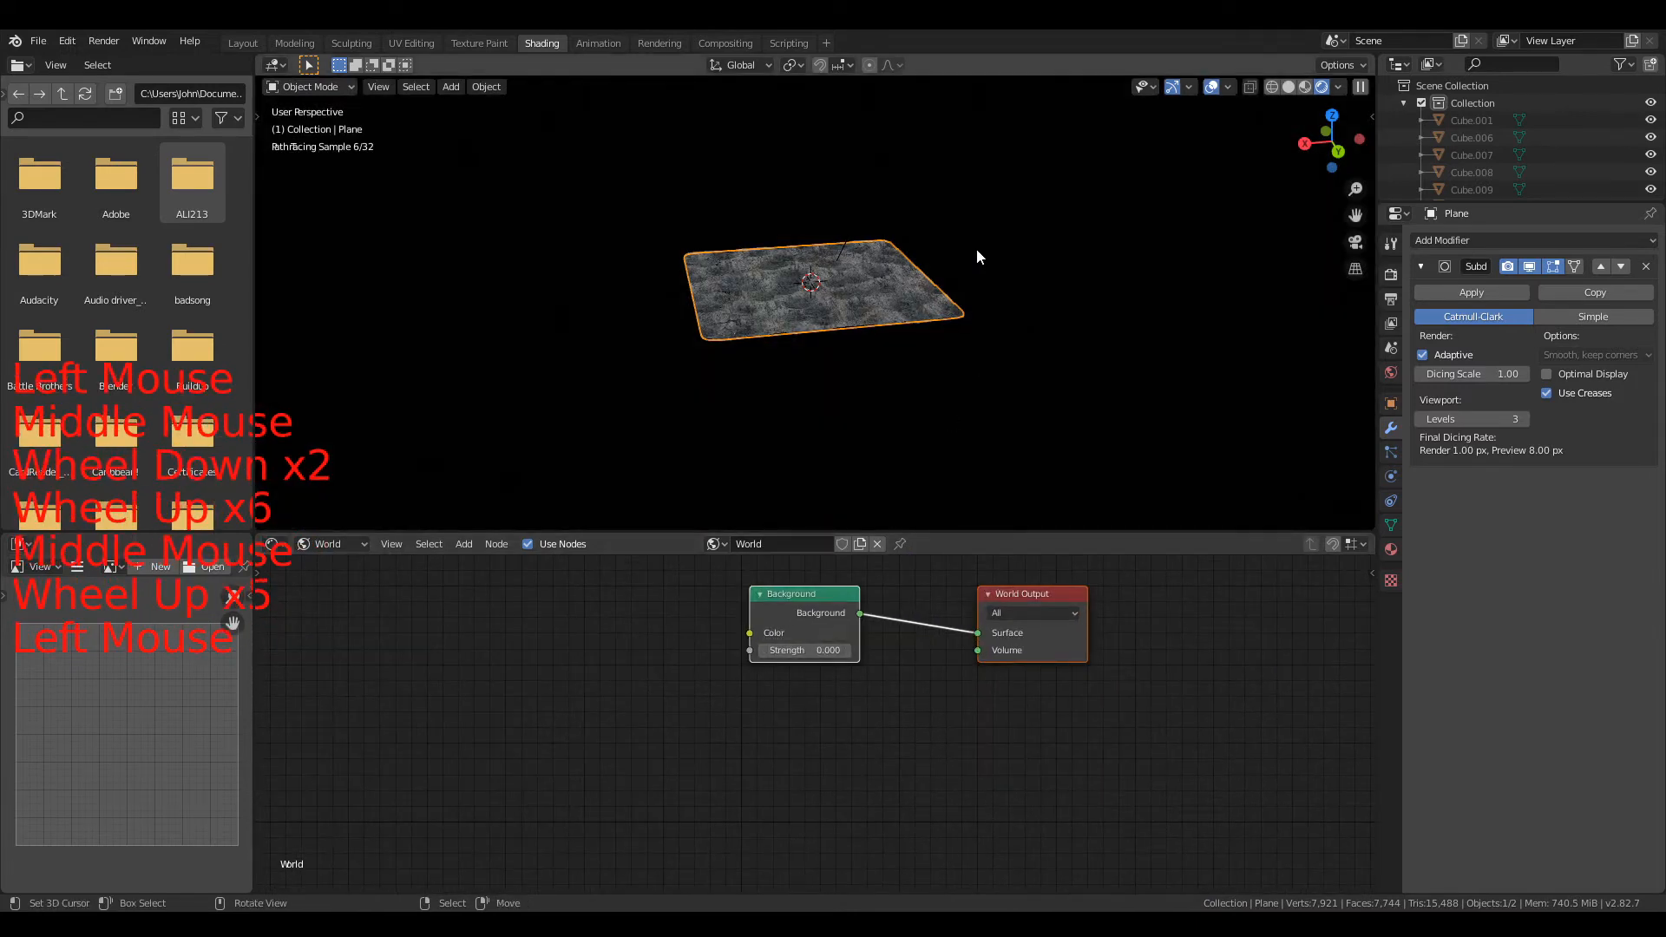
Step: Rotate the sun light about 49° in the view so its light strikes the plane at a shallower angle
{"action": "right_click", "coordinate": [908, 156]}
{"action": "middle_click_drag", "start_coordinate": [909, 157], "coordinate": [952, 185]}
{"action": "key", "text": "r"}
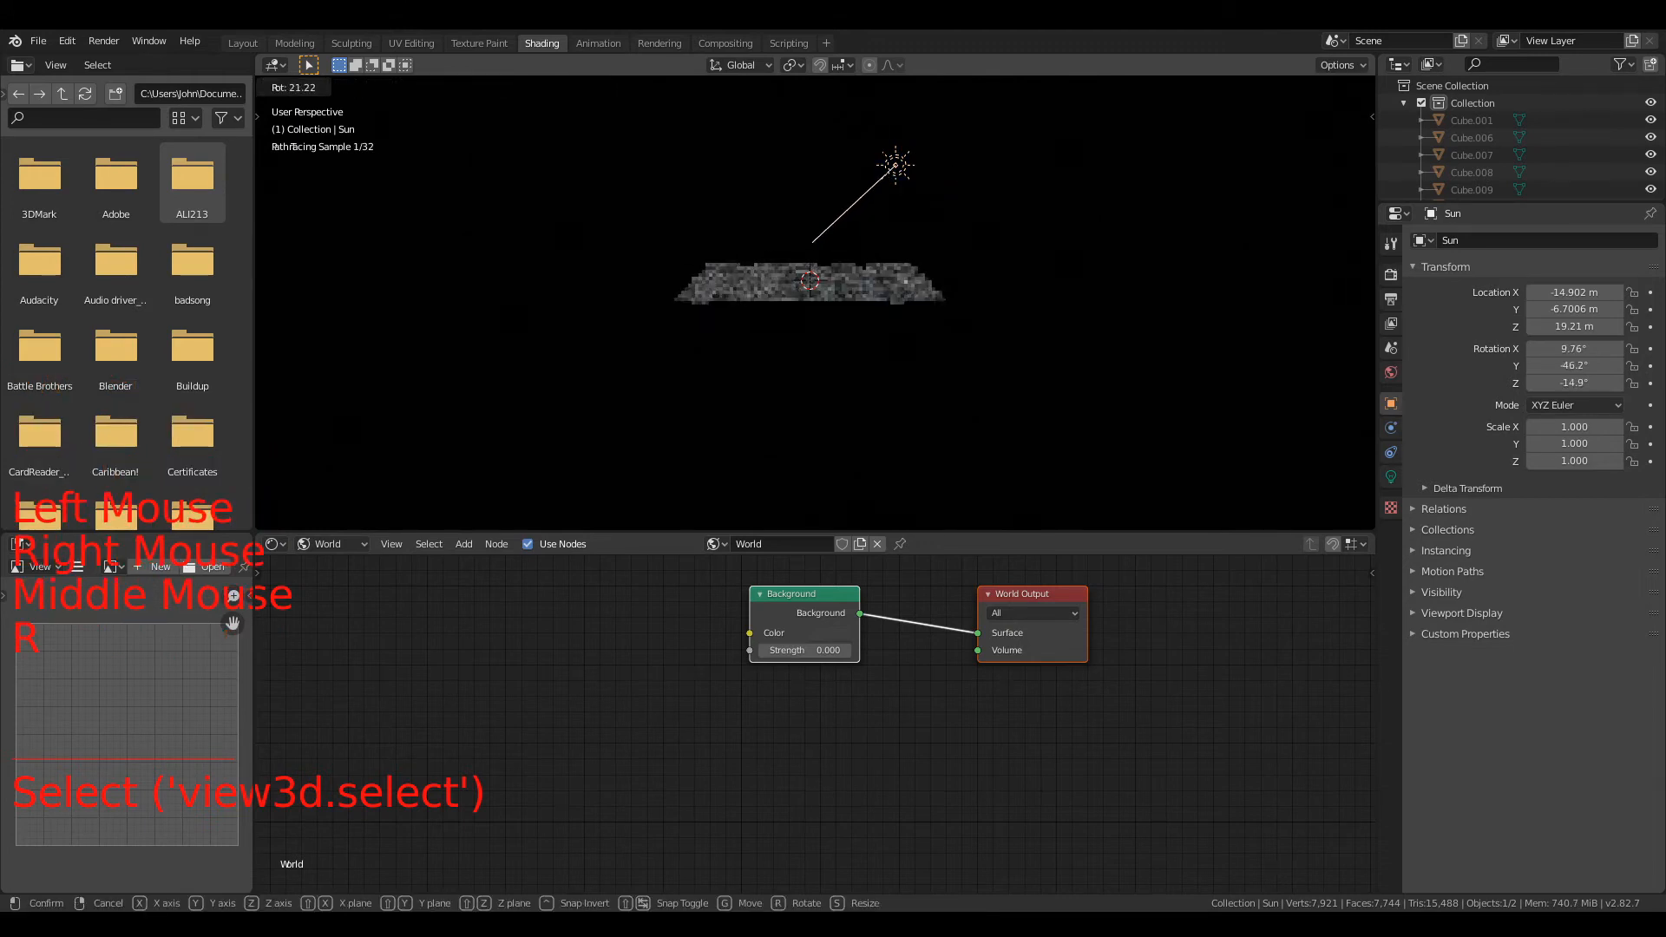
{"action": "scroll", "coordinate": [952, 347], "scroll_direction": "up", "scroll_amount": 4}
{"action": "left_click", "coordinate": [952, 347]}
{"action": "scroll", "coordinate": [950, 347], "scroll_direction": "up", "scroll_amount": 6}
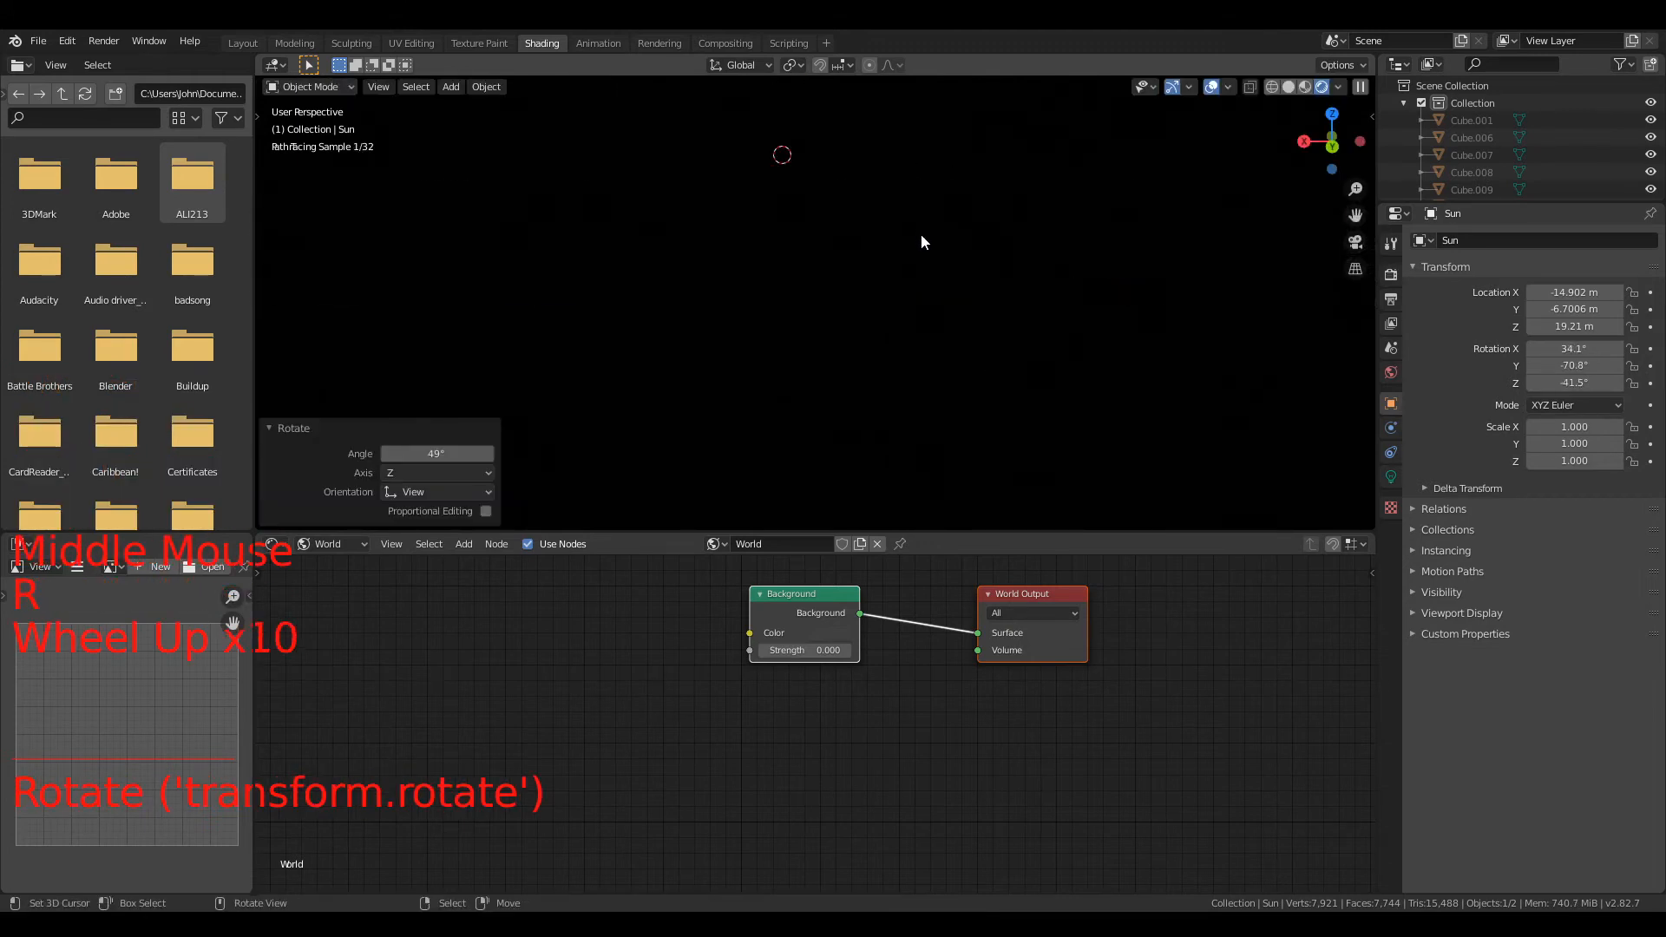
{"action": "middle_click_drag", "start_coordinate": [923, 242], "coordinate": [946, 259], "text": "shift"}
{"action": "scroll", "coordinate": [945, 256], "scroll_direction": "down", "scroll_amount": 4}
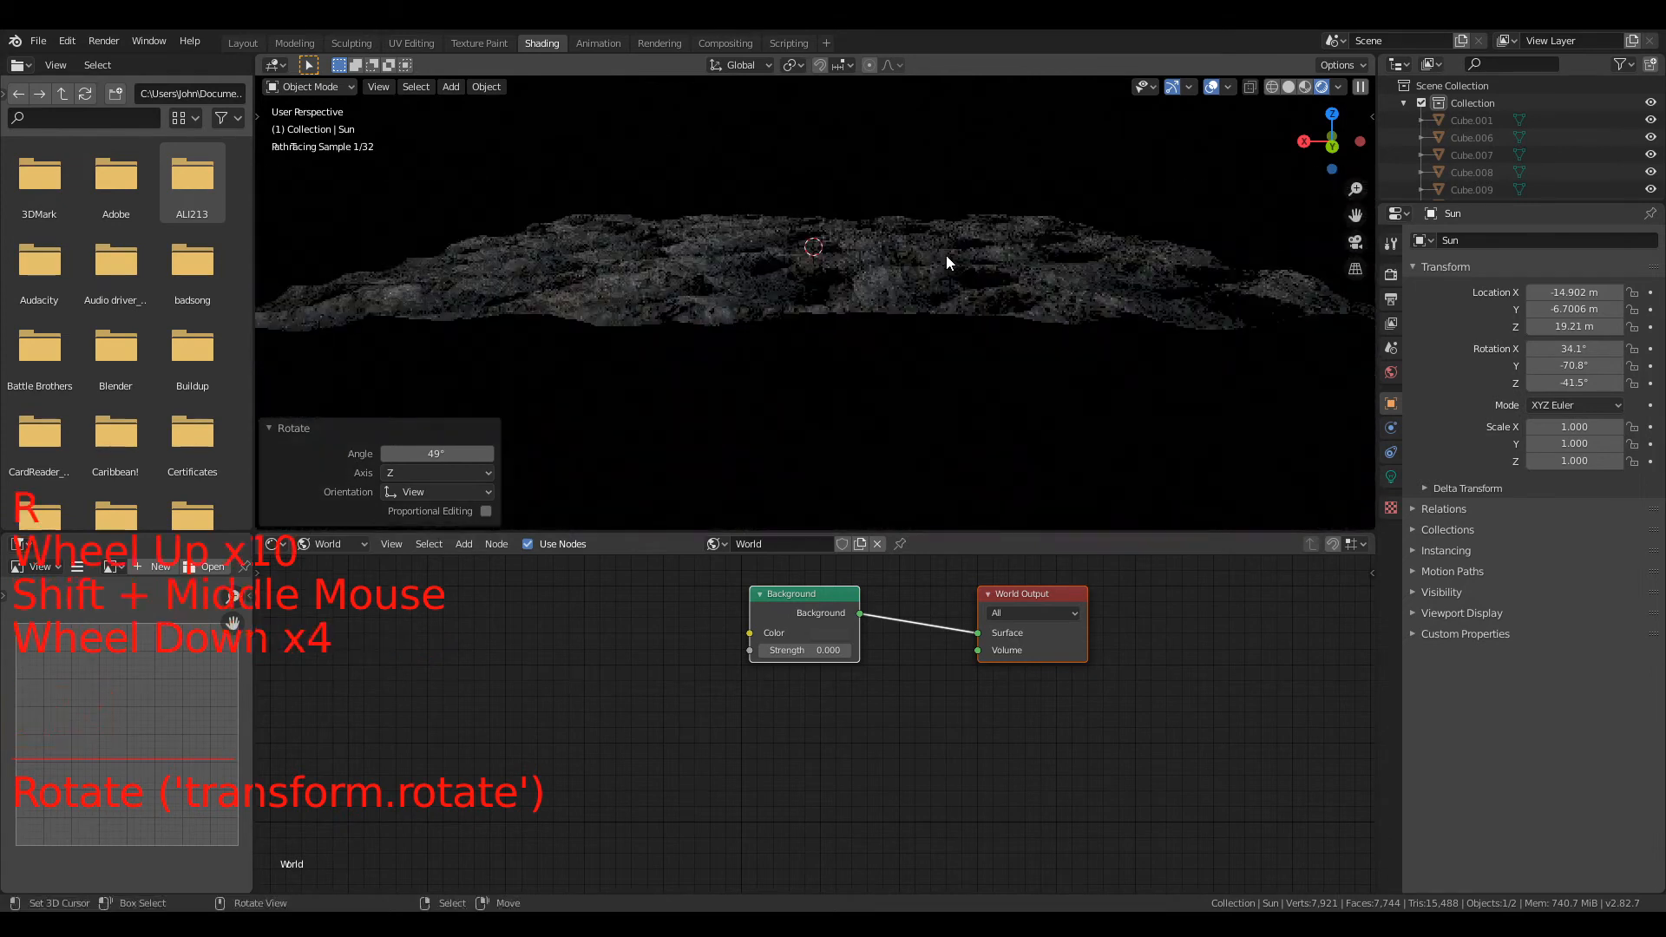
{"action": "scroll", "coordinate": [946, 255], "scroll_direction": "up", "scroll_amount": 2}
Step: Set the plane's Subdivision viewport levels to 4
{"action": "right_click", "coordinate": [945, 253]}
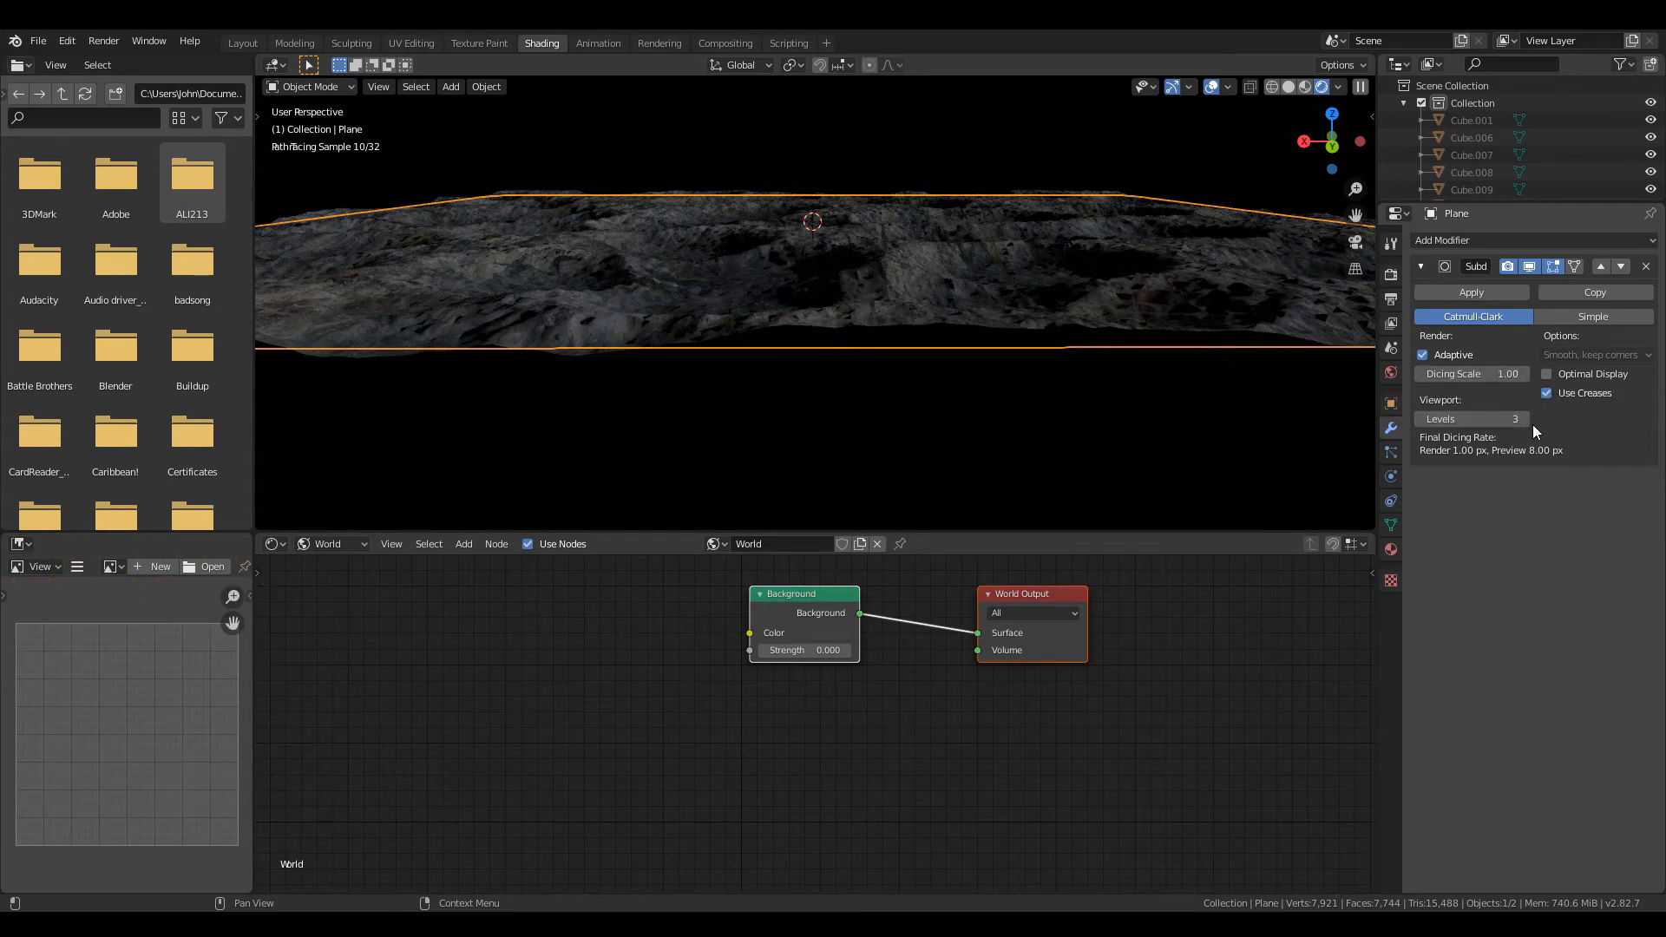
{"action": "left_click", "coordinate": [1526, 418]}
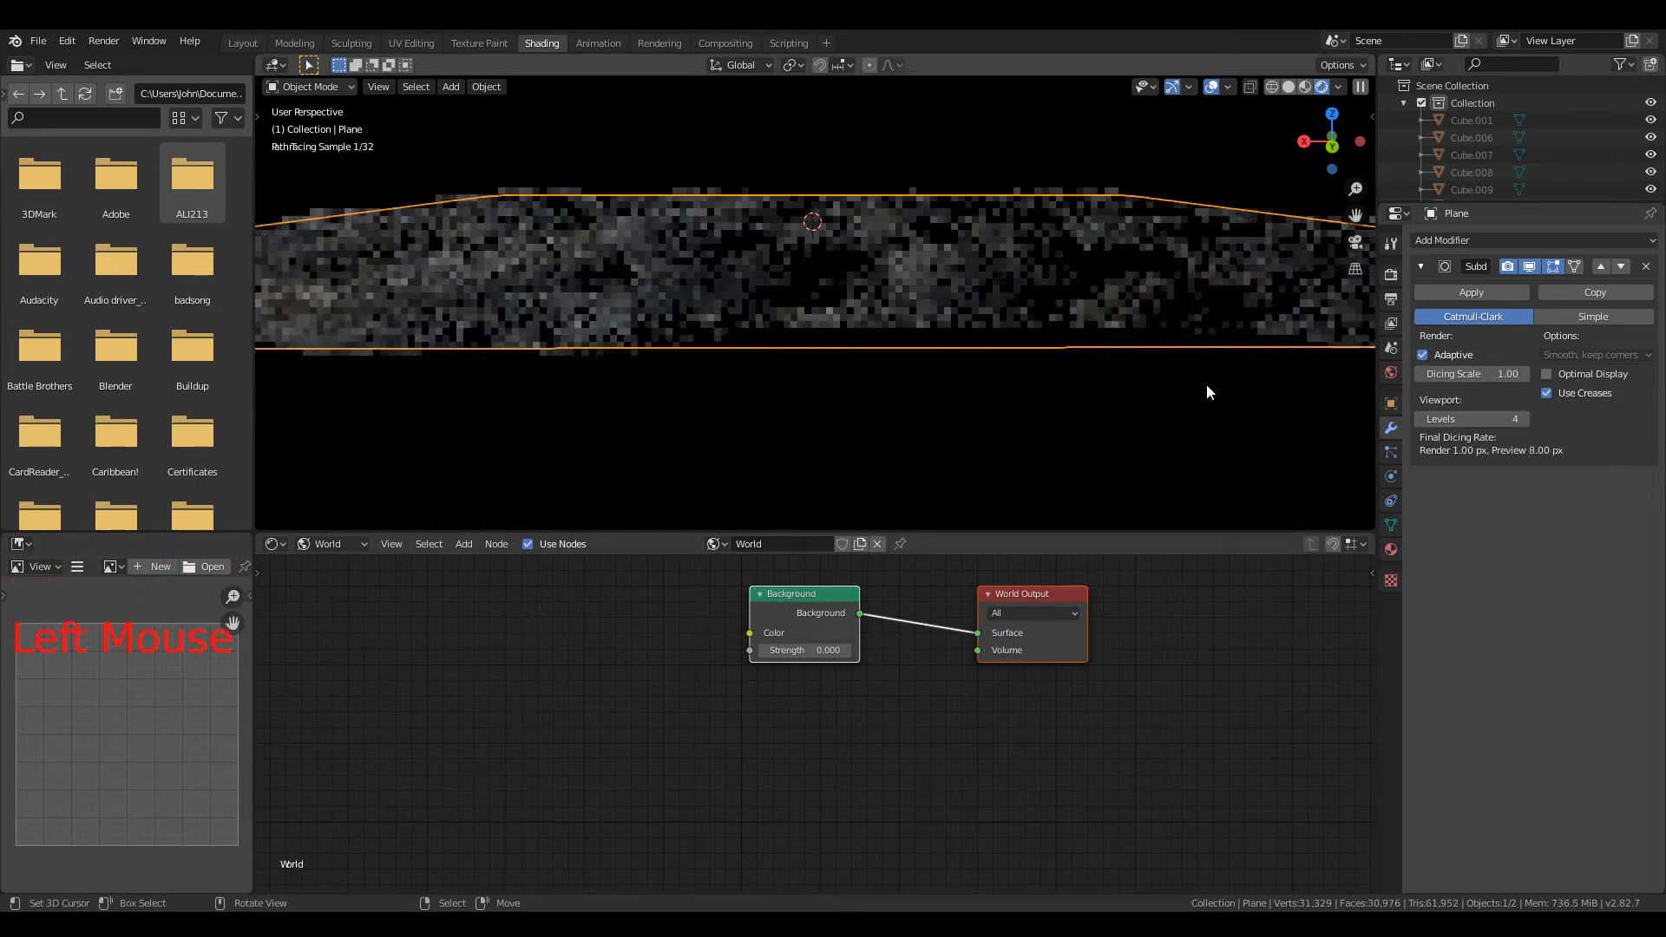
{"action": "middle_click_drag", "start_coordinate": [1055, 241], "coordinate": [1061, 269], "text": "shift"}
{"action": "scroll", "coordinate": [1061, 272], "scroll_direction": "up", "scroll_amount": 2}
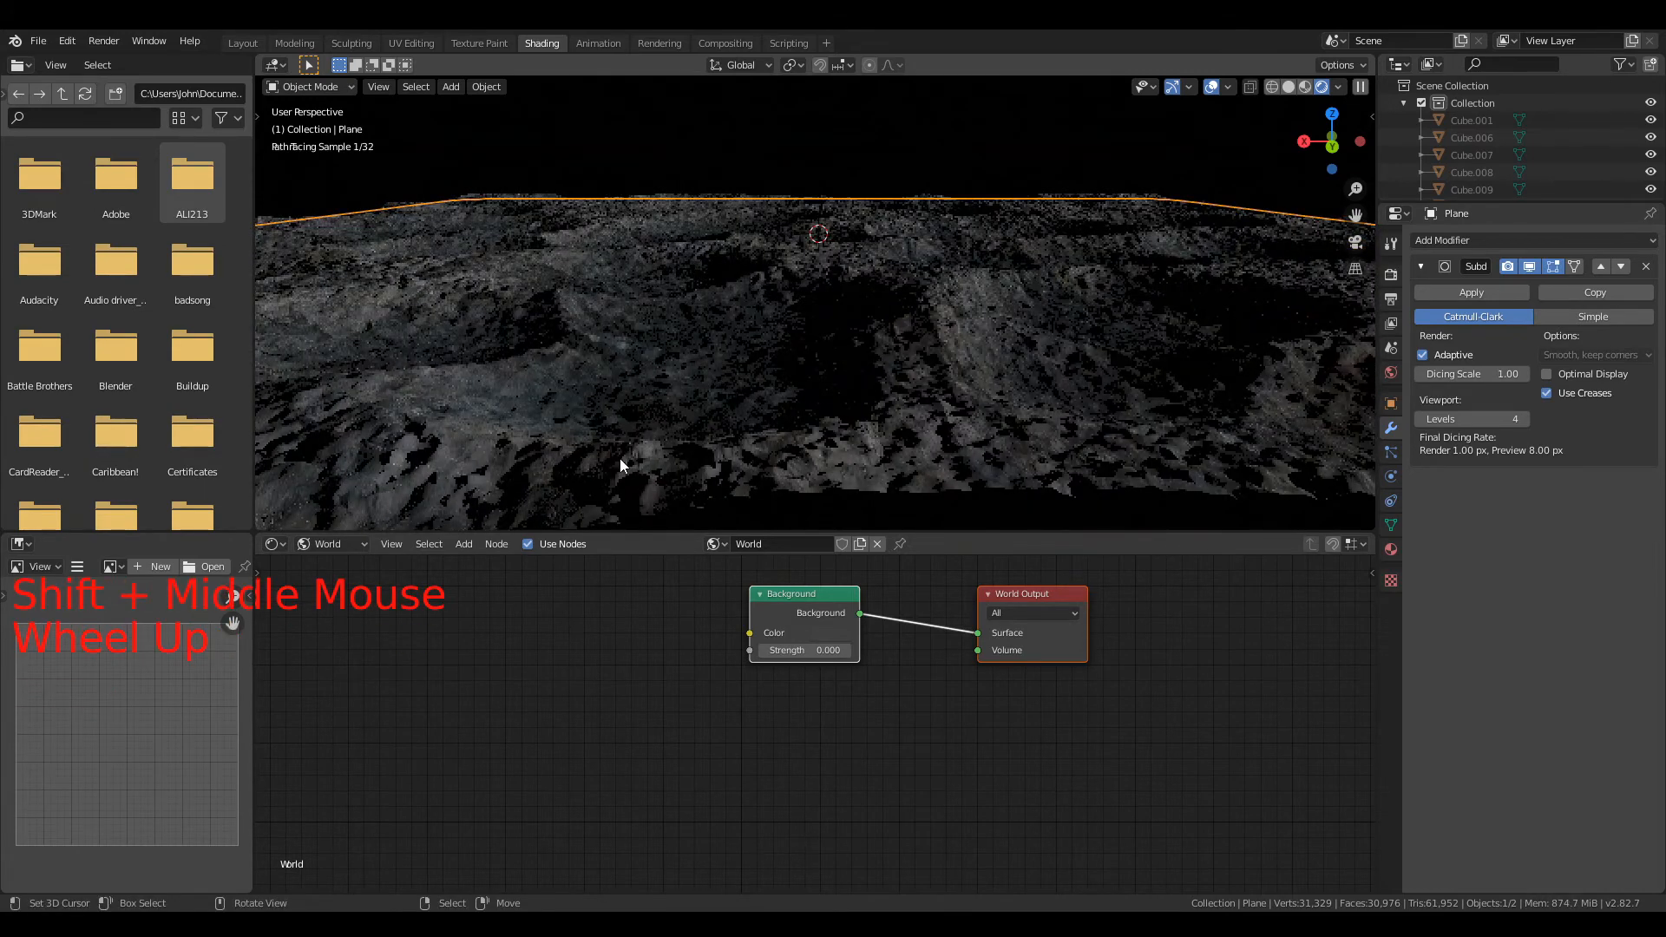
Step: Examine the rendered crater surface and its shadows up close and from a distance
{"action": "middle_click_drag", "start_coordinate": [673, 436], "coordinate": [700, 440]}
{"action": "scroll", "coordinate": [705, 436], "scroll_direction": "down", "scroll_amount": 8}
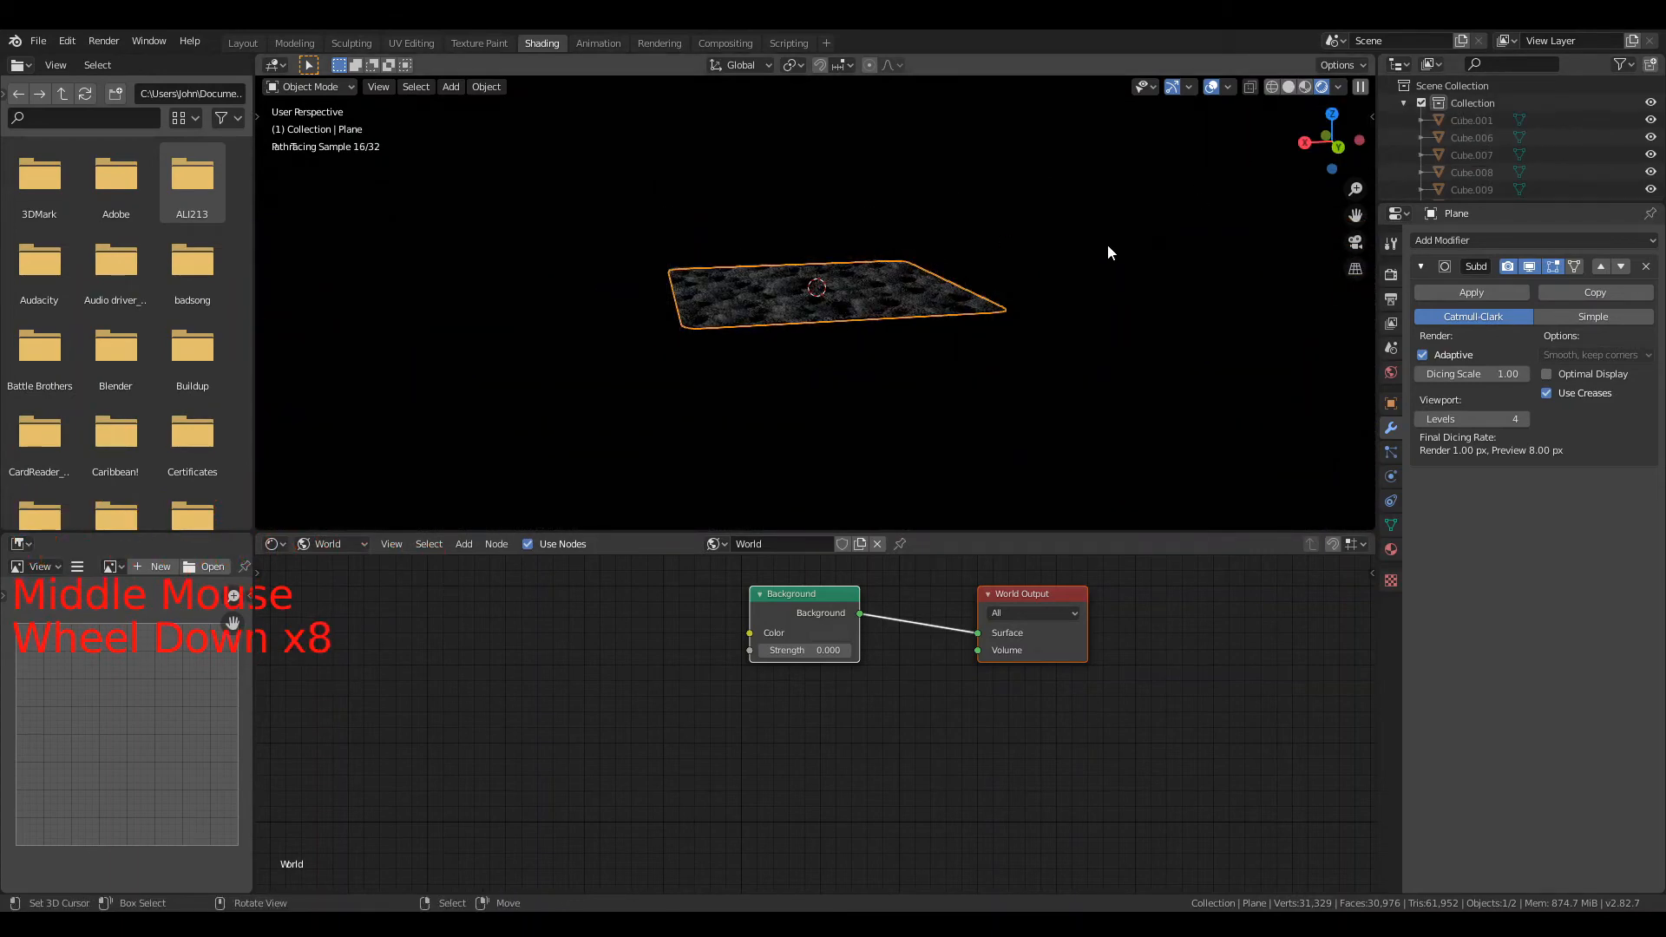
{"action": "scroll", "coordinate": [1089, 260], "scroll_direction": "up", "scroll_amount": 6}
{"action": "scroll", "coordinate": [1081, 269], "scroll_direction": "up", "scroll_amount": 3}
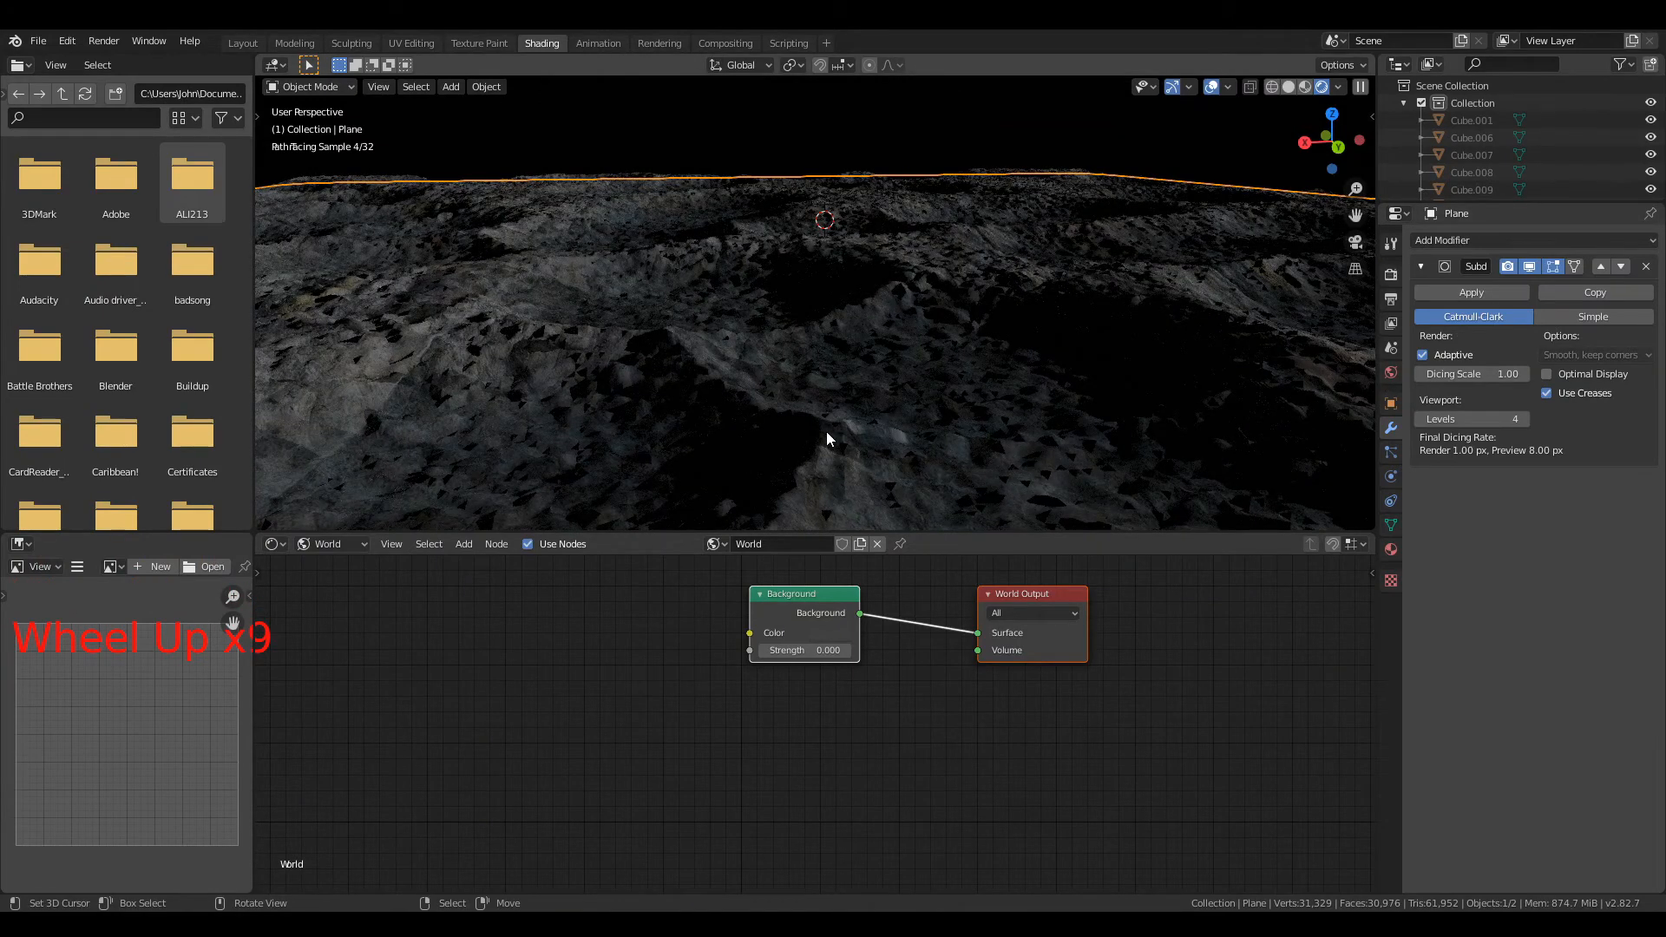
{"action": "scroll", "coordinate": [932, 376], "scroll_direction": "down", "scroll_amount": 1}
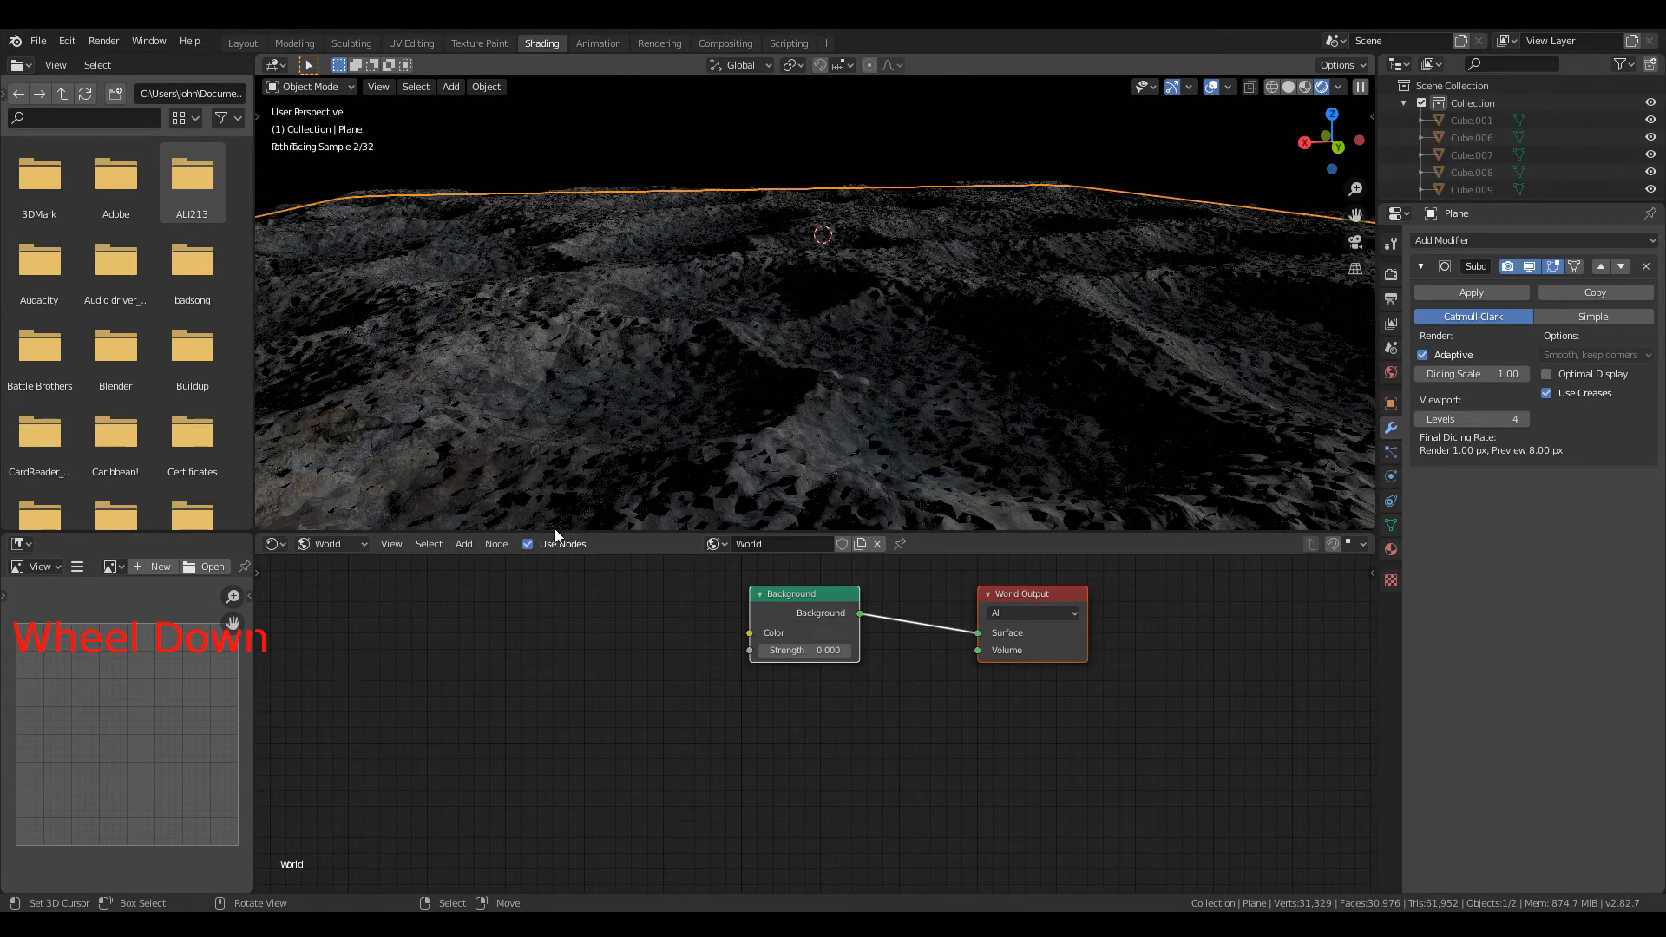
{"action": "mouse_move", "coordinate": [703, 479]}
{"action": "middle_mouse_down"}
{"action": "mouse_move", "coordinate": [760, 482]}
{"action": "mouse_move", "coordinate": [820, 435]}
{"action": "middle_mouse_up"}
{"action": "scroll", "coordinate": [1012, 330], "scroll_direction": "down", "scroll_amount": 5}
{"action": "mouse_move", "coordinate": [1012, 331]}
{"action": "middle_mouse_down"}
{"action": "mouse_move", "coordinate": [937, 346]}
{"action": "mouse_move", "coordinate": [1090, 257]}
{"action": "middle_mouse_up"}
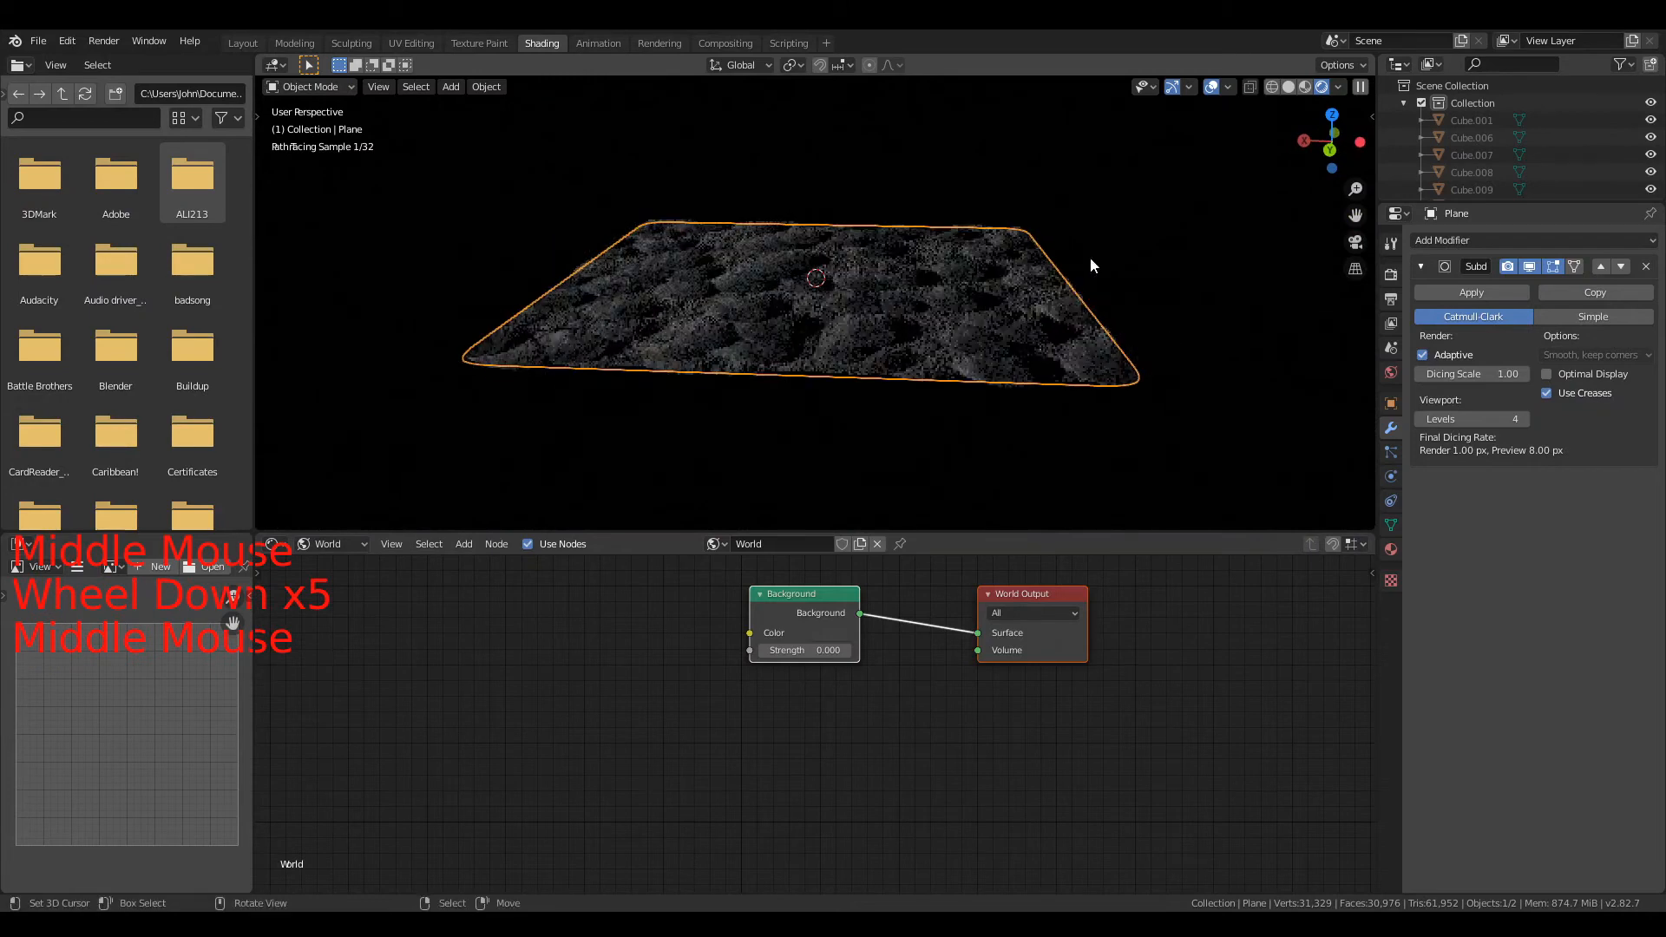
Step: In solid shading, rotate the sun light and move it about -14.2 m in X and -7.4 m in Z, then check it in rendered shading
{"action": "left_click", "coordinate": [1290, 89]}
{"action": "scroll", "coordinate": [992, 168], "scroll_direction": "down", "scroll_amount": 4}
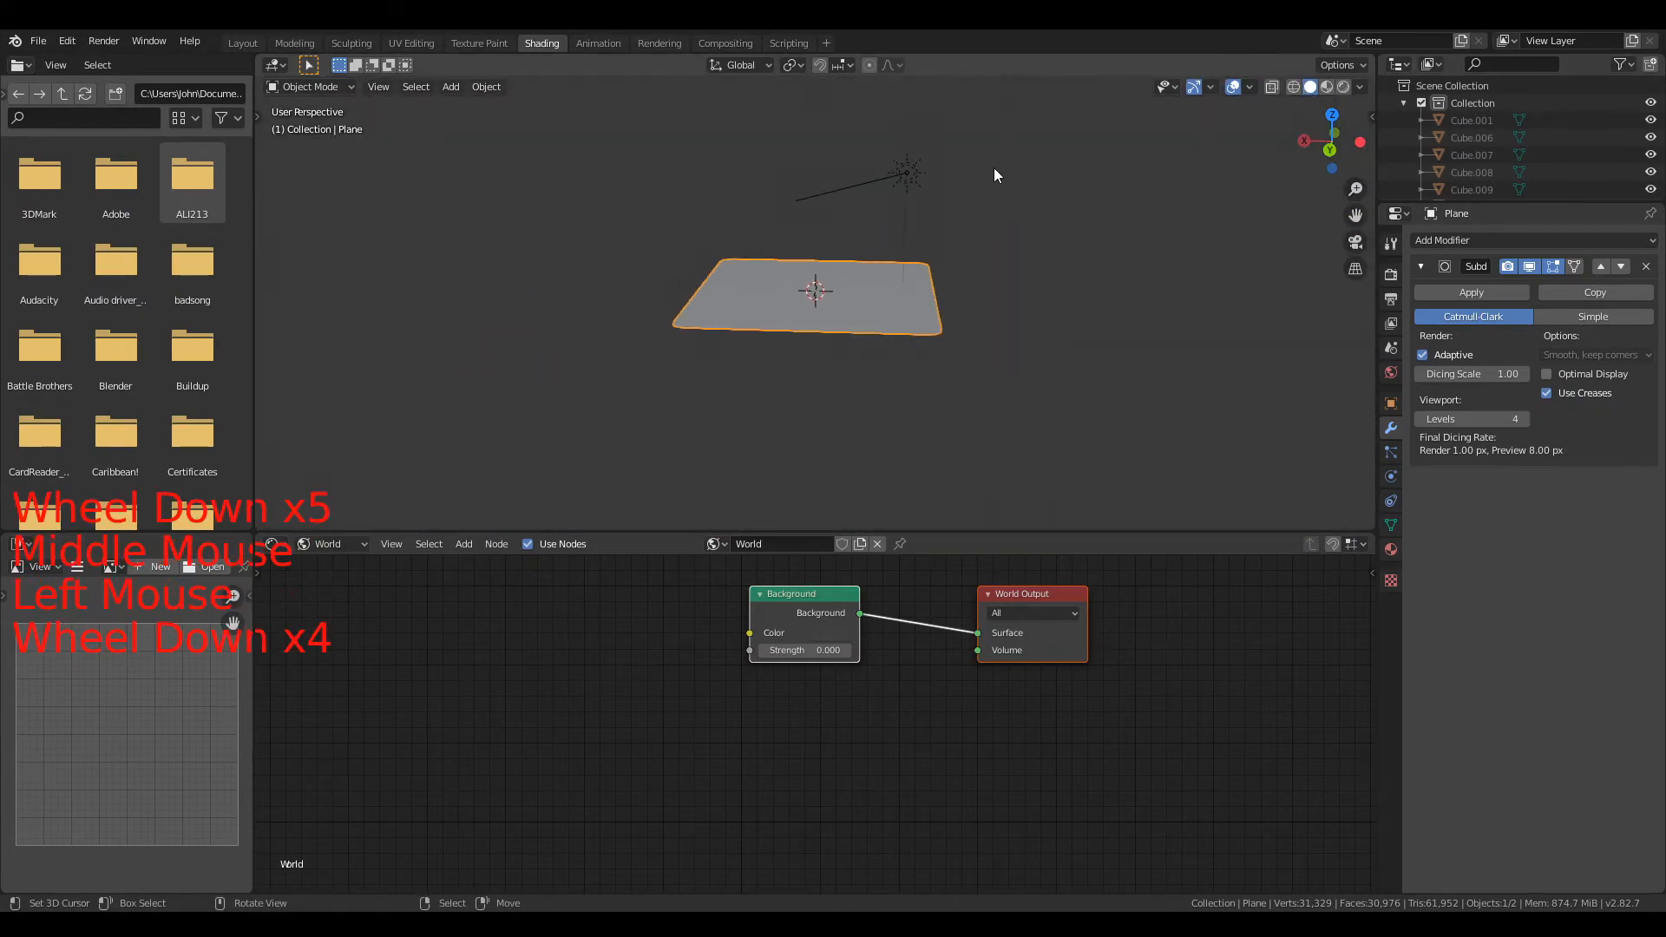
{"action": "right_click", "coordinate": [899, 174]}
{"action": "middle_click_drag", "start_coordinate": [899, 174], "coordinate": [935, 195]}
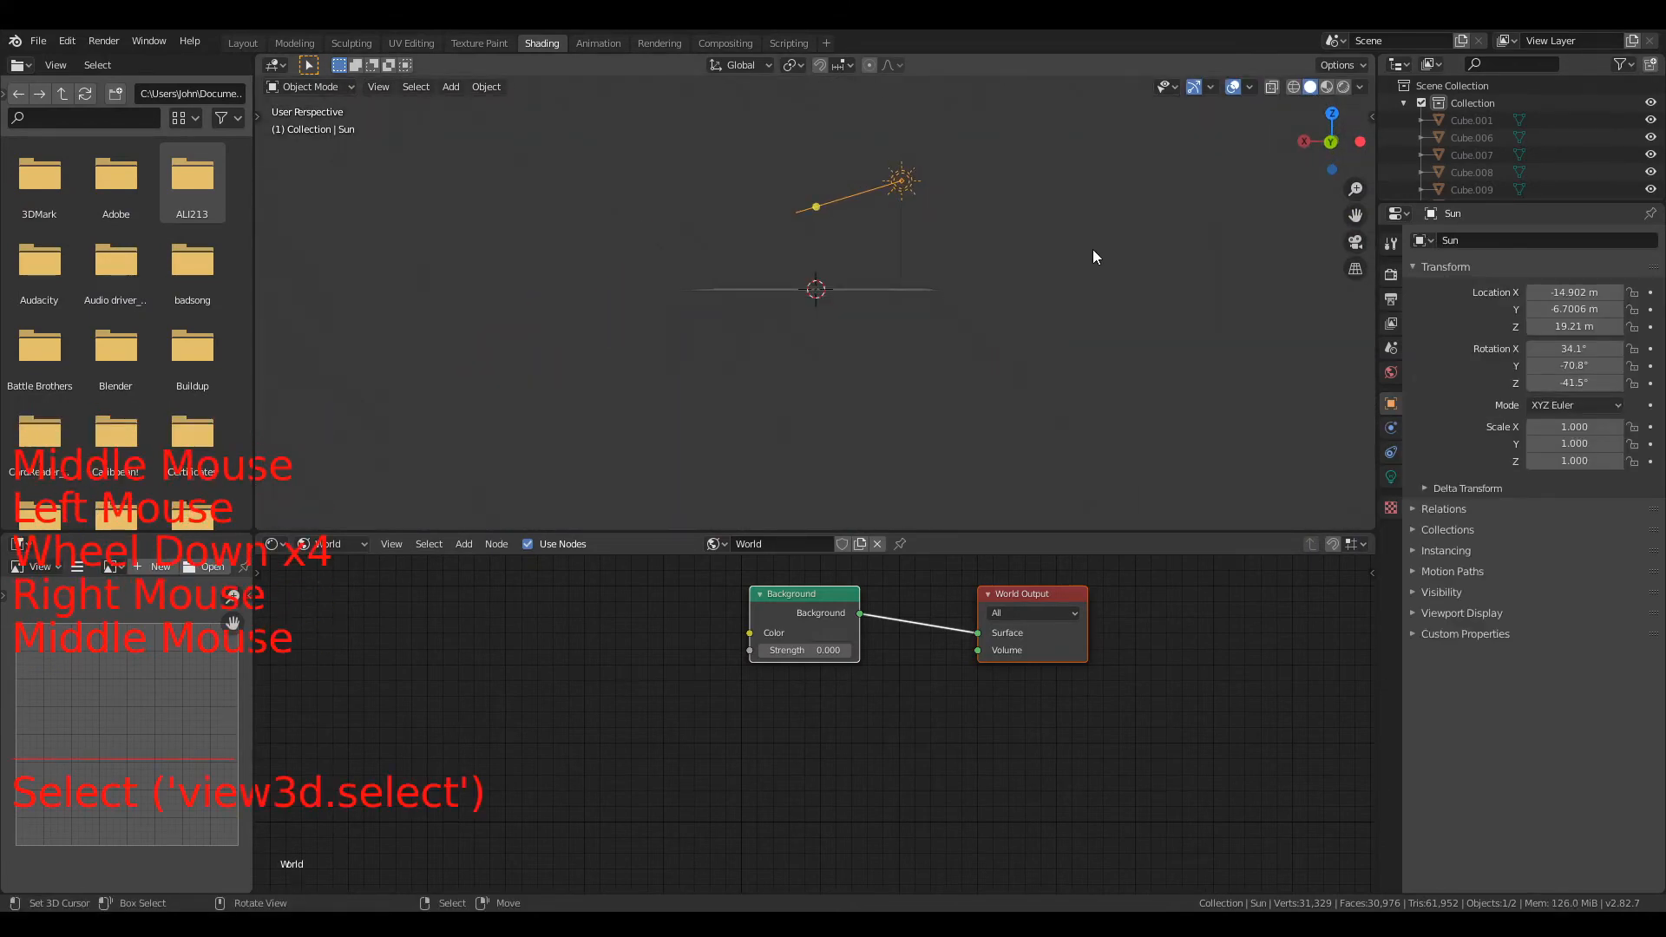
{"action": "key", "text": "r"}
{"action": "key", "text": "g"}
{"action": "left_click", "coordinate": [1163, 217]}
{"action": "scroll", "coordinate": [1155, 195], "scroll_direction": "up", "scroll_amount": 4}
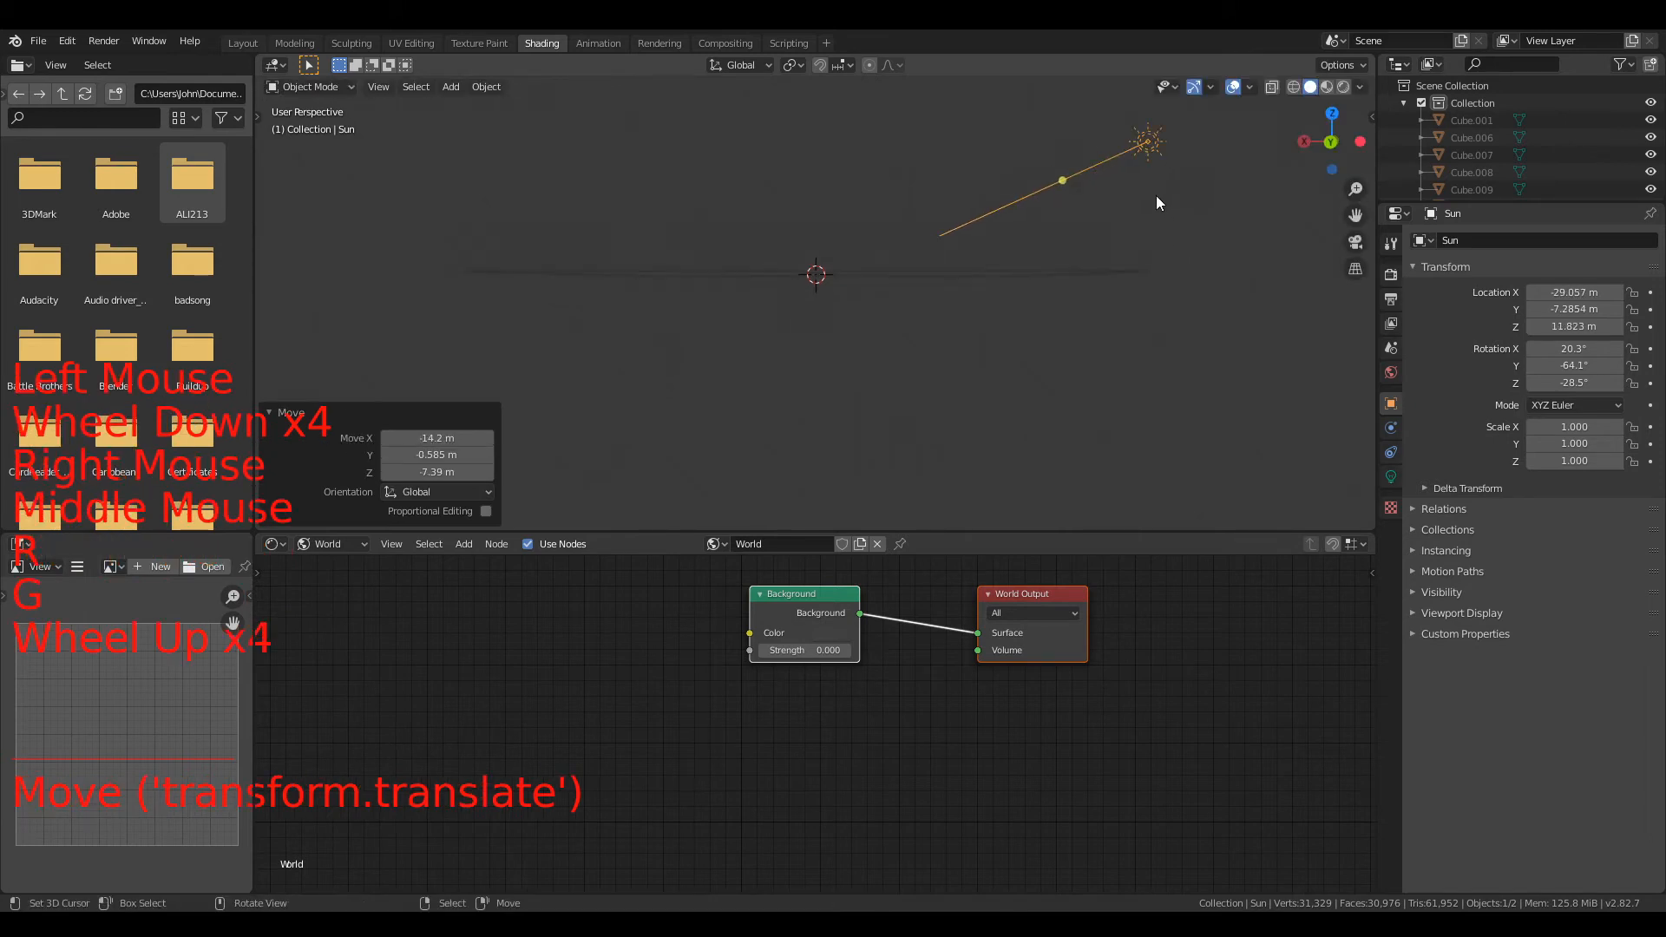
{"action": "middle_click_drag", "start_coordinate": [1156, 196], "coordinate": [1034, 302], "text": "shift"}
{"action": "scroll", "coordinate": [1036, 299], "scroll_direction": "up", "scroll_amount": 2}
{"action": "left_click", "coordinate": [1343, 87]}
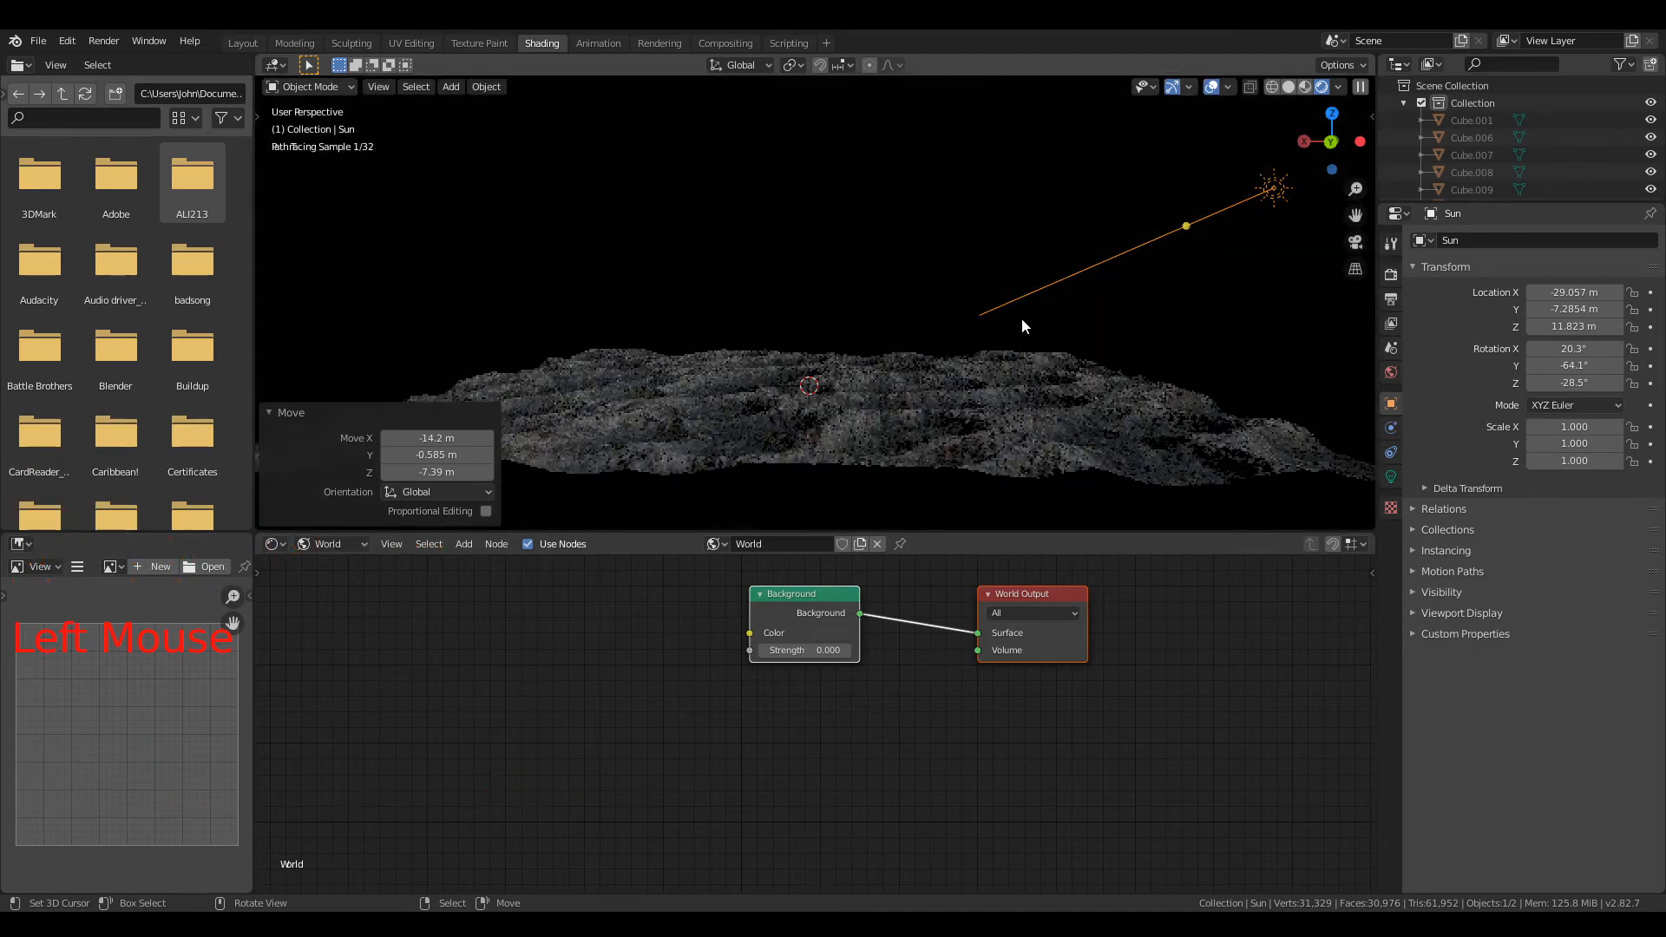
{"action": "middle_click_drag", "start_coordinate": [1002, 341], "coordinate": [1009, 292]}
{"action": "scroll", "coordinate": [1008, 284], "scroll_direction": "up", "scroll_amount": 2}
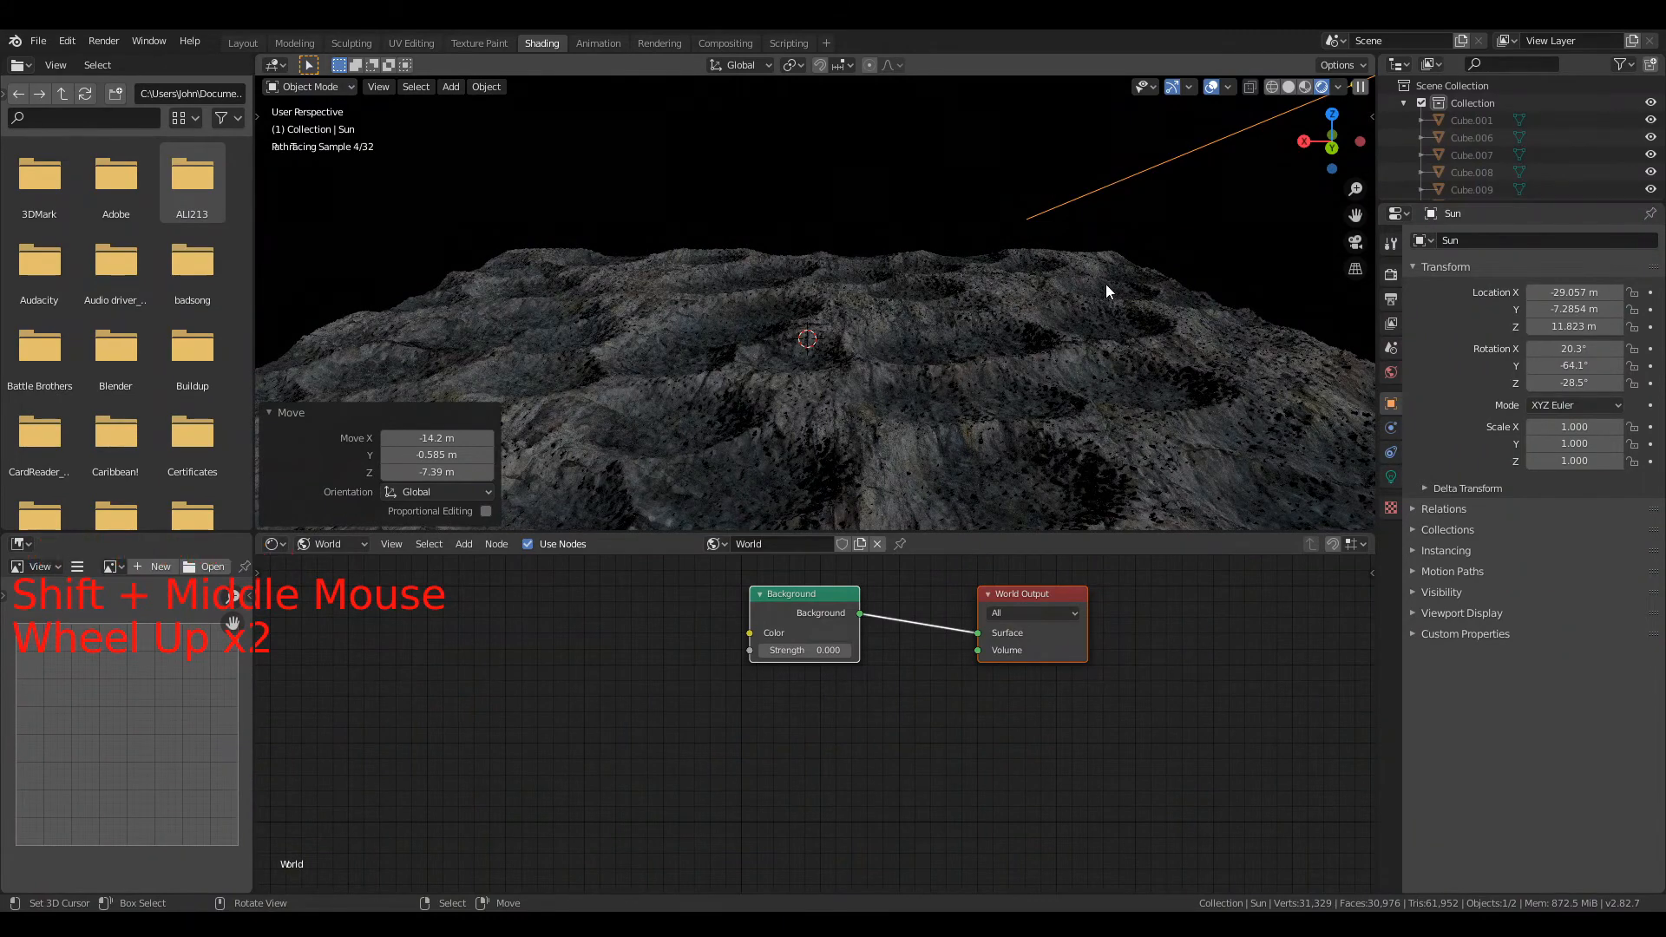
{"action": "scroll", "coordinate": [1106, 284], "scroll_direction": "down", "scroll_amount": 3}
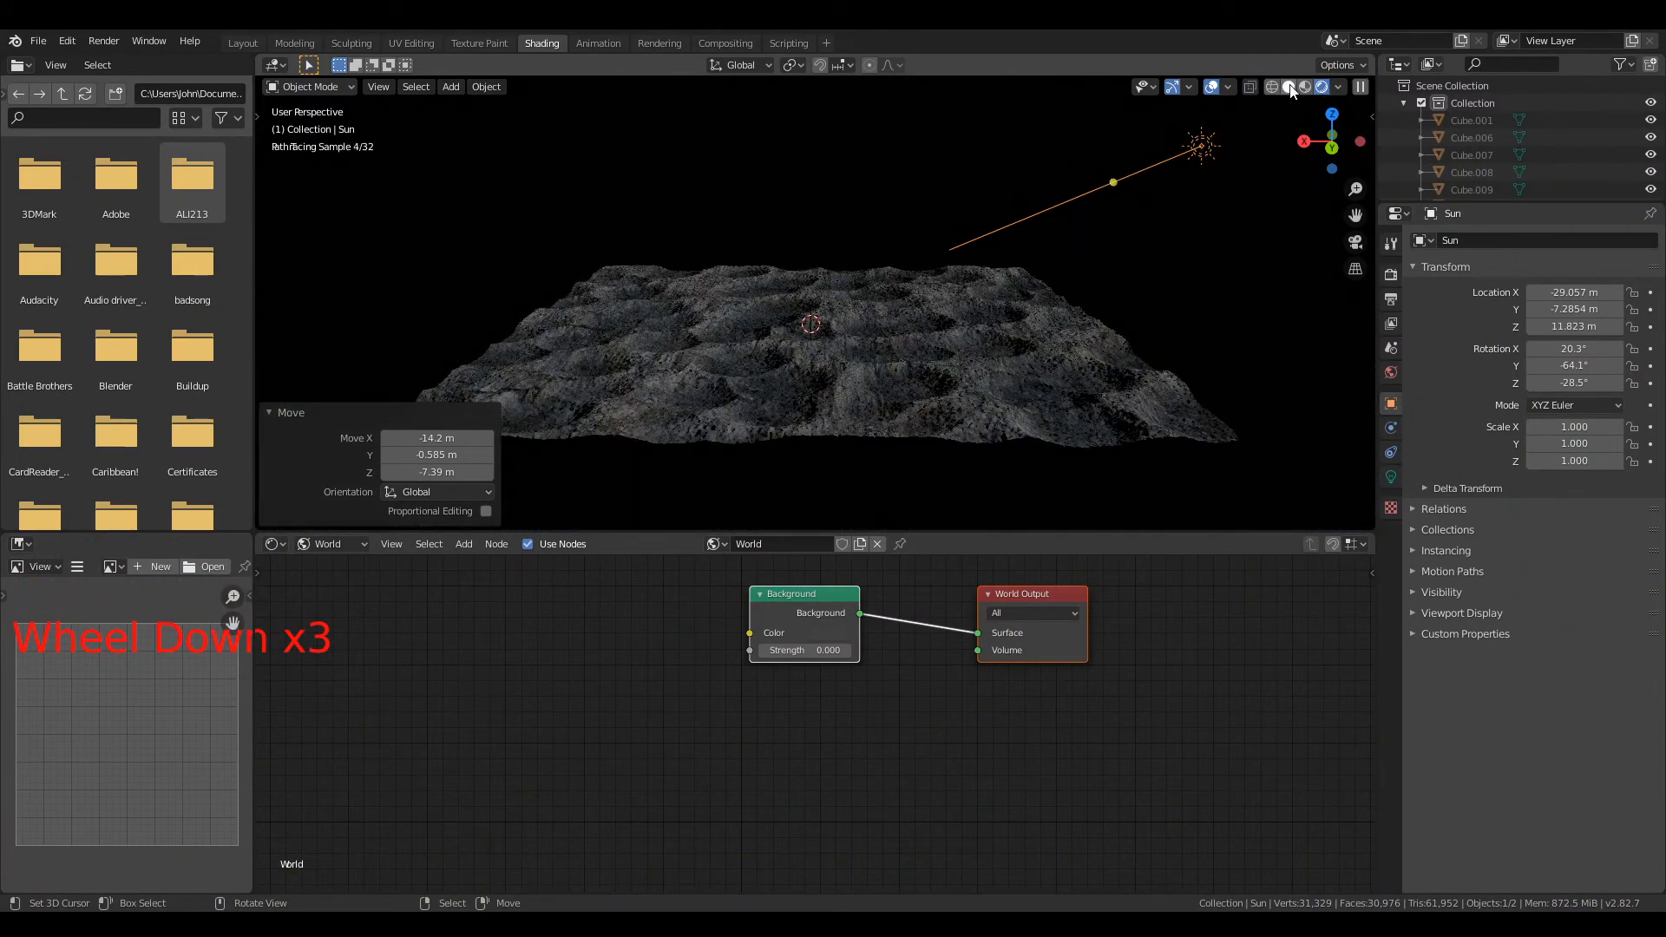
Step: Switch the viewport to solid shading and show the whole plane from a higher angle
{"action": "left_click", "coordinate": [1288, 87]}
{"action": "scroll", "coordinate": [1004, 352], "scroll_direction": "down", "scroll_amount": 2}
{"action": "mouse_move", "coordinate": [999, 335]}
{"action": "middle_mouse_down"}
{"action": "mouse_move", "coordinate": [943, 382]}
{"action": "mouse_move", "coordinate": [894, 349]}
{"action": "mouse_move", "coordinate": [1012, 305]}
{"action": "mouse_move", "coordinate": [976, 332]}
{"action": "mouse_move", "coordinate": [996, 409]}
{"action": "middle_mouse_up"}
{"action": "right_click", "coordinate": [894, 349]}
{"action": "key", "text": "Tab"}
{"action": "scroll", "coordinate": [973, 333], "scroll_direction": "up", "scroll_amount": 4}
{"action": "scroll", "coordinate": [972, 333], "scroll_direction": "down", "scroll_amount": 3}
{"action": "key", "text": "Tab"}
Step: Unhide all hidden objects to bring back the character, leaving nothing selected
{"action": "key", "text": "alt+a"}
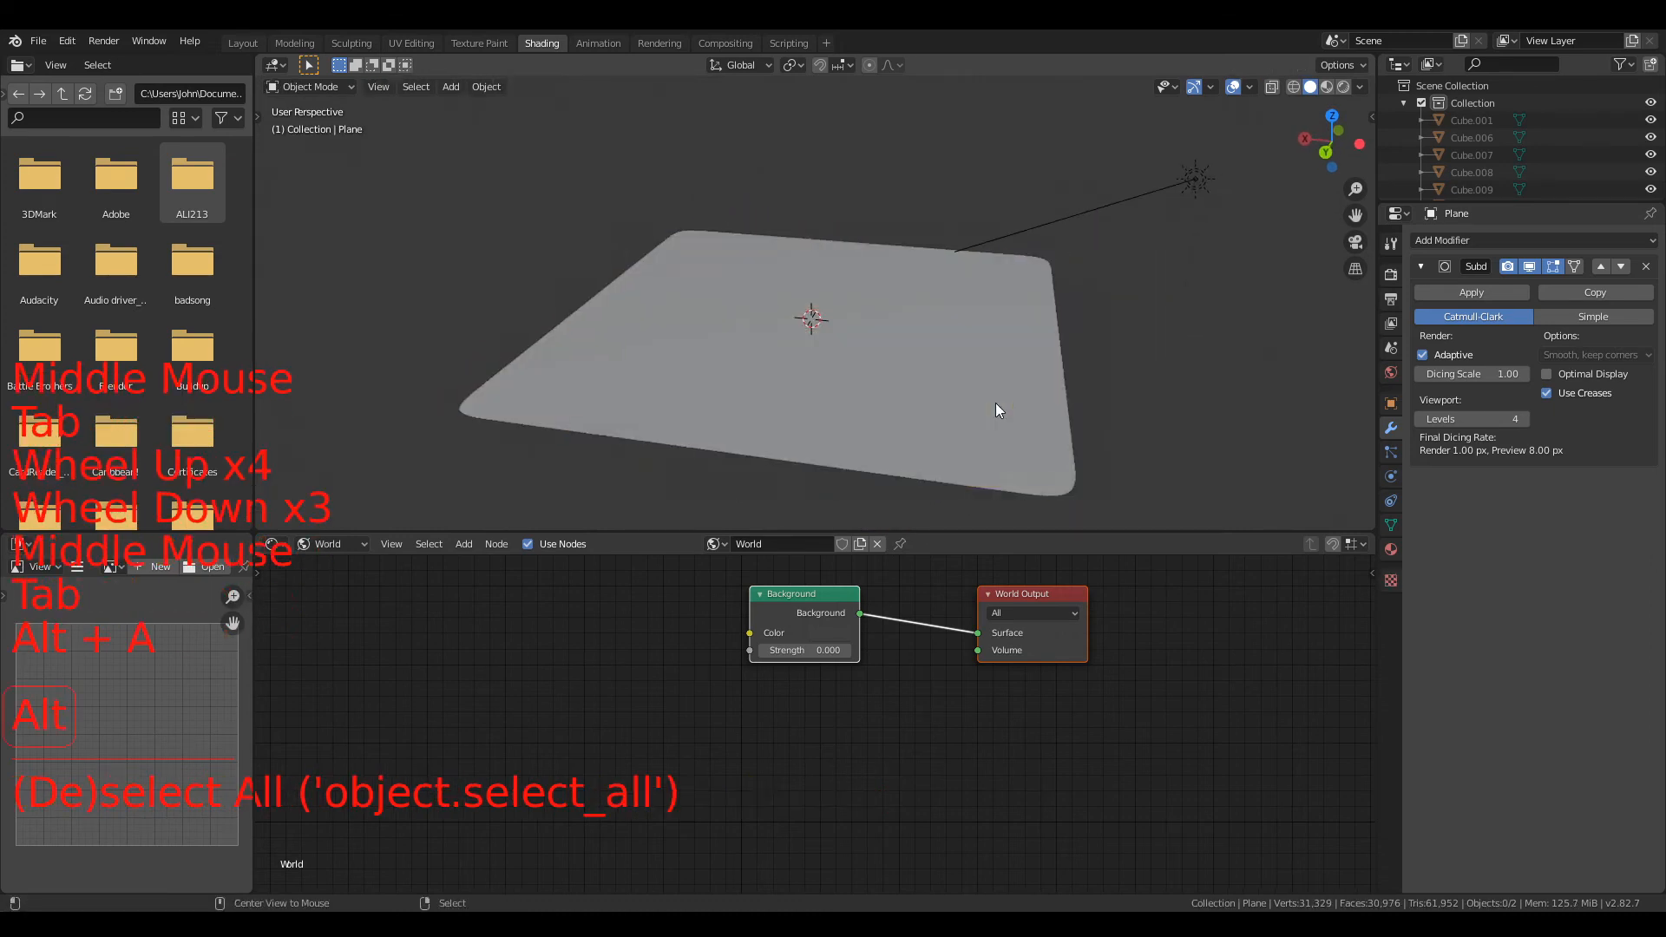
{"action": "scroll", "coordinate": [964, 358], "scroll_direction": "down", "scroll_amount": 1}
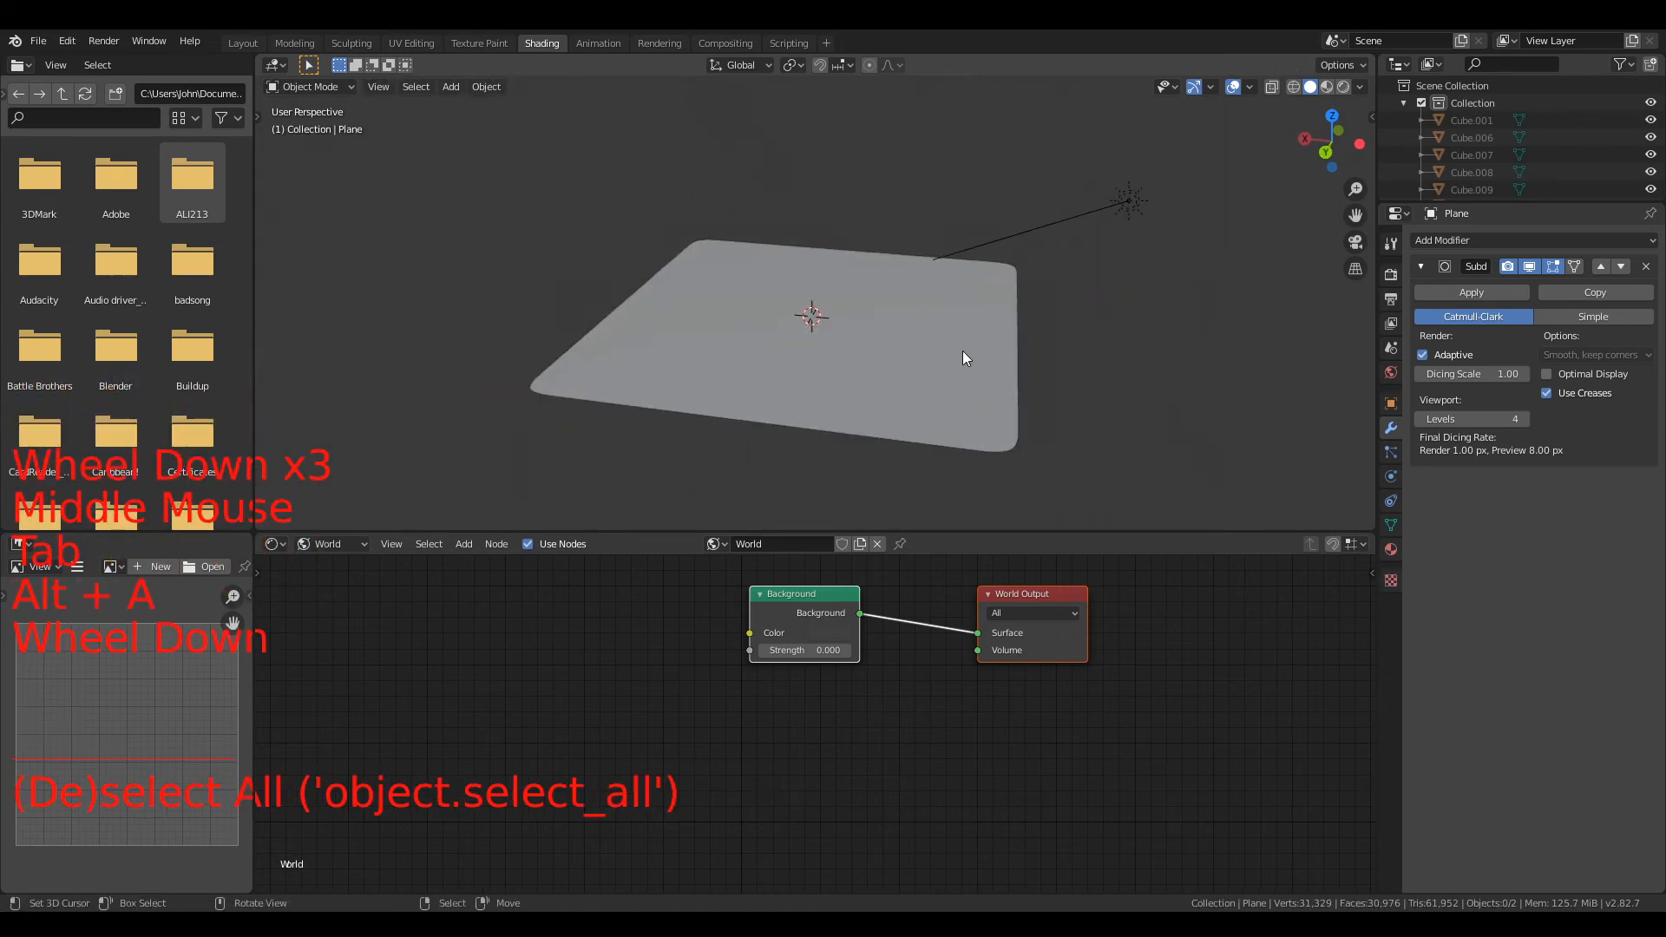
{"action": "key", "text": "alt"}
{"action": "key", "text": "alt+h"}
{"action": "scroll", "coordinate": [961, 347], "scroll_direction": "up", "scroll_amount": 3}
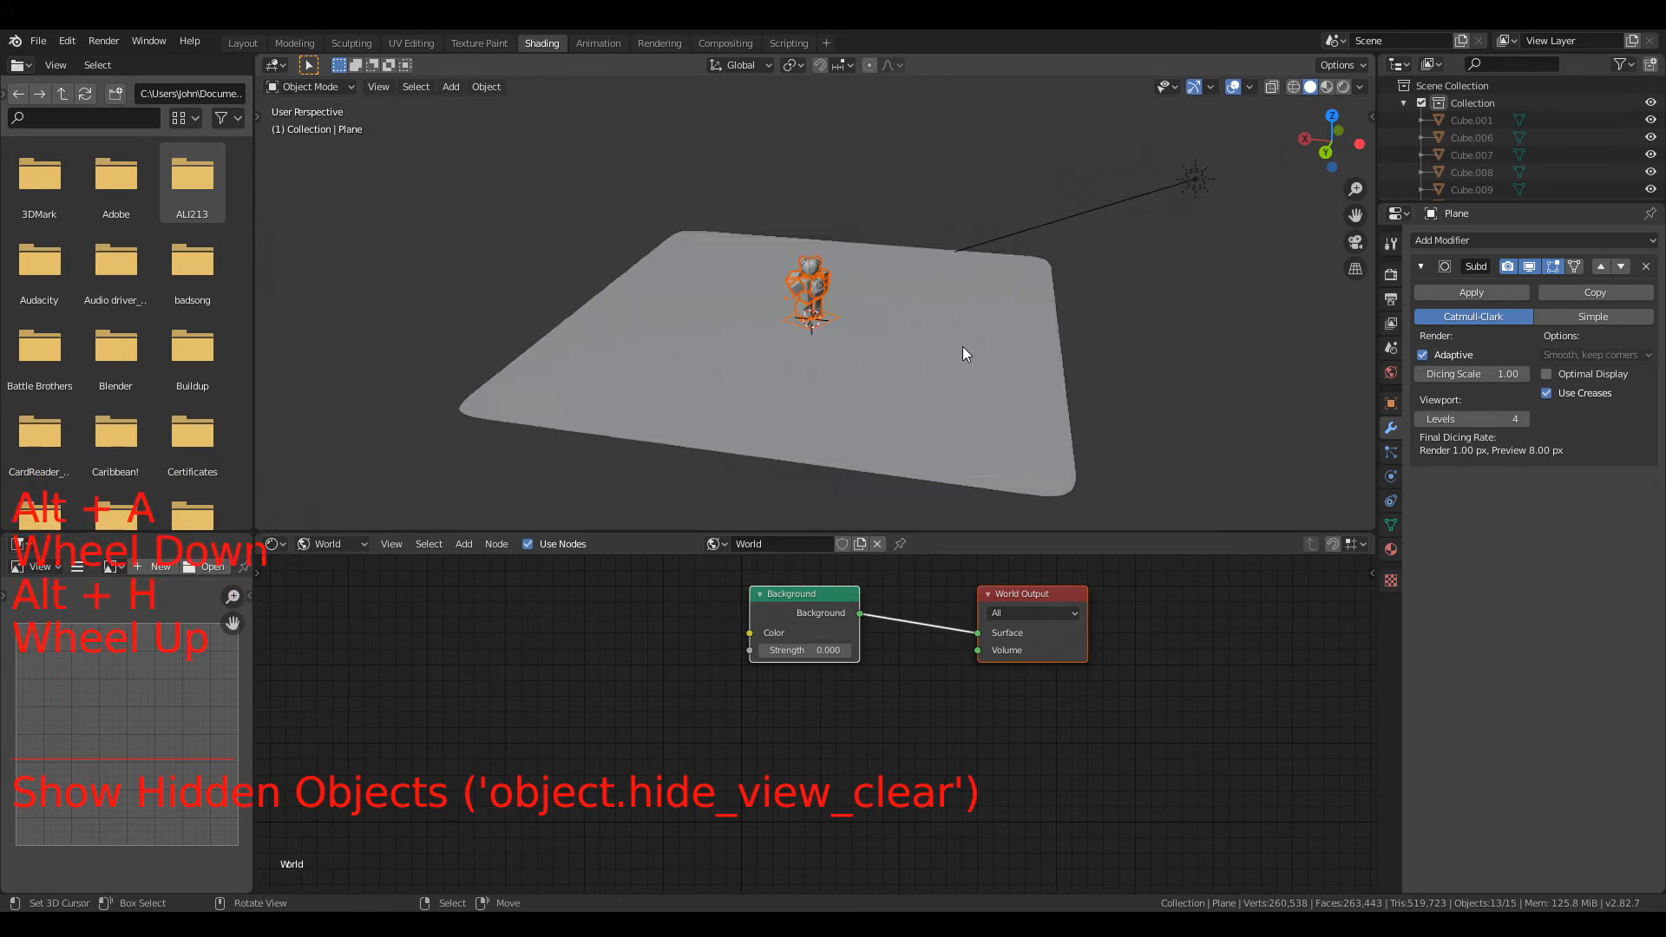
{"action": "key", "text": "alt+a"}
Step: Rotate the sun light toward the plane's opposite side and move it there, about 57.8 m in X, 2.6 m in Y and 5.7 m in Z
{"action": "middle_click_drag", "start_coordinate": [1012, 302], "coordinate": [649, 296]}
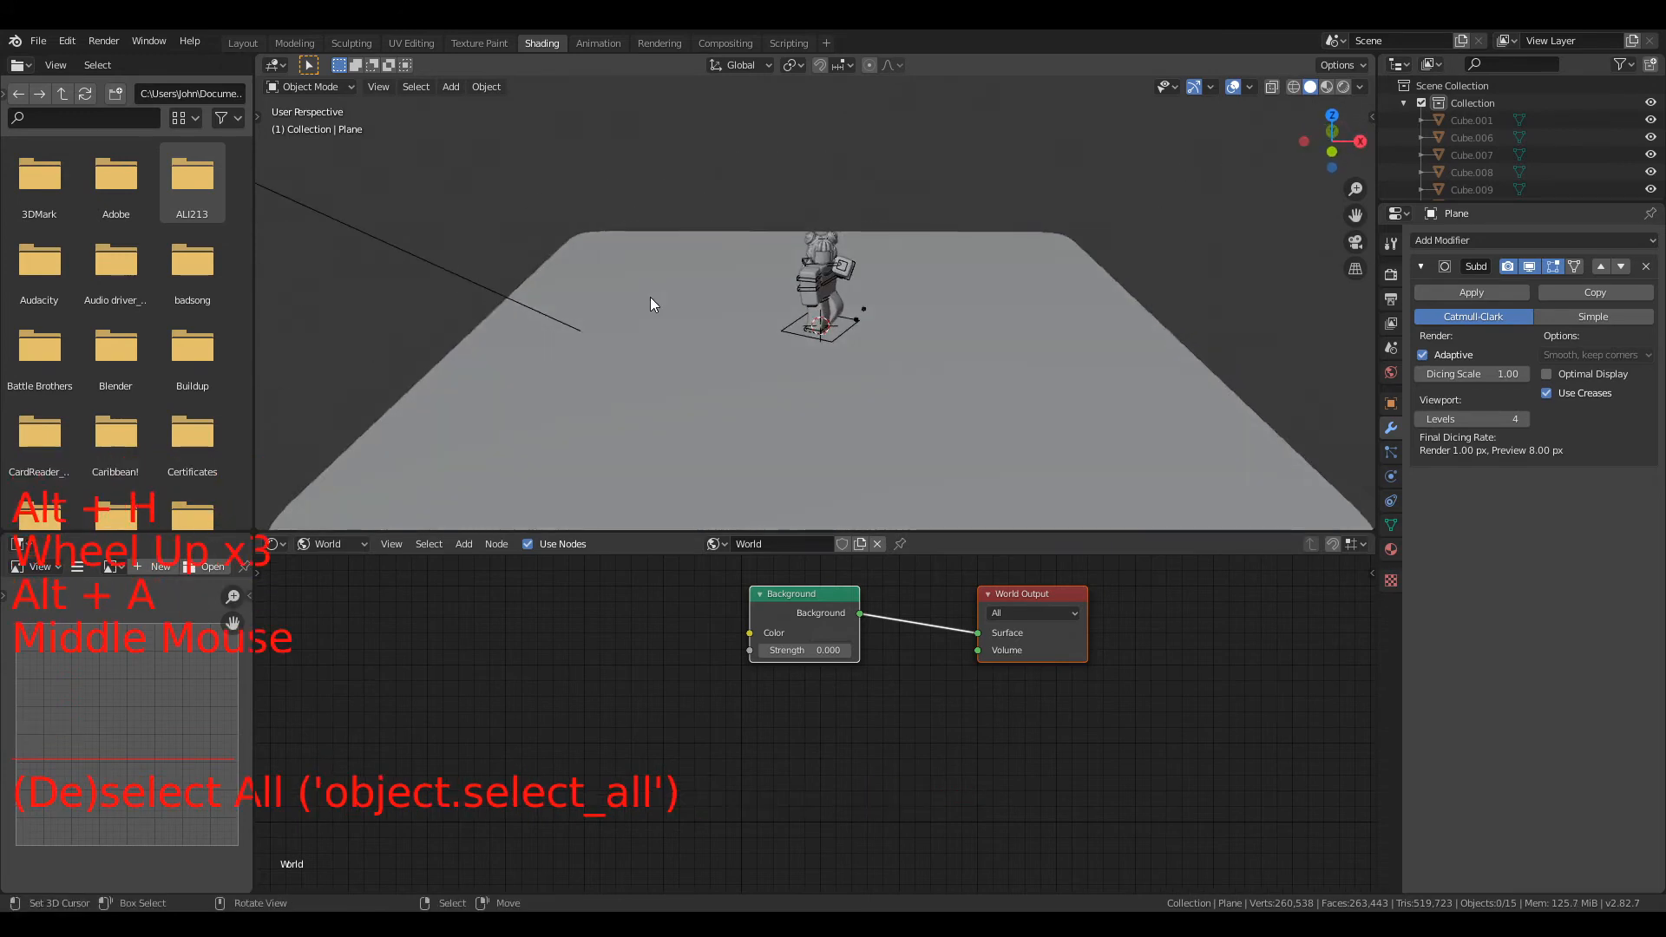
{"action": "scroll", "coordinate": [649, 297], "scroll_direction": "down", "scroll_amount": 5}
{"action": "right_click", "coordinate": [585, 254]}
{"action": "key", "text": "r"}
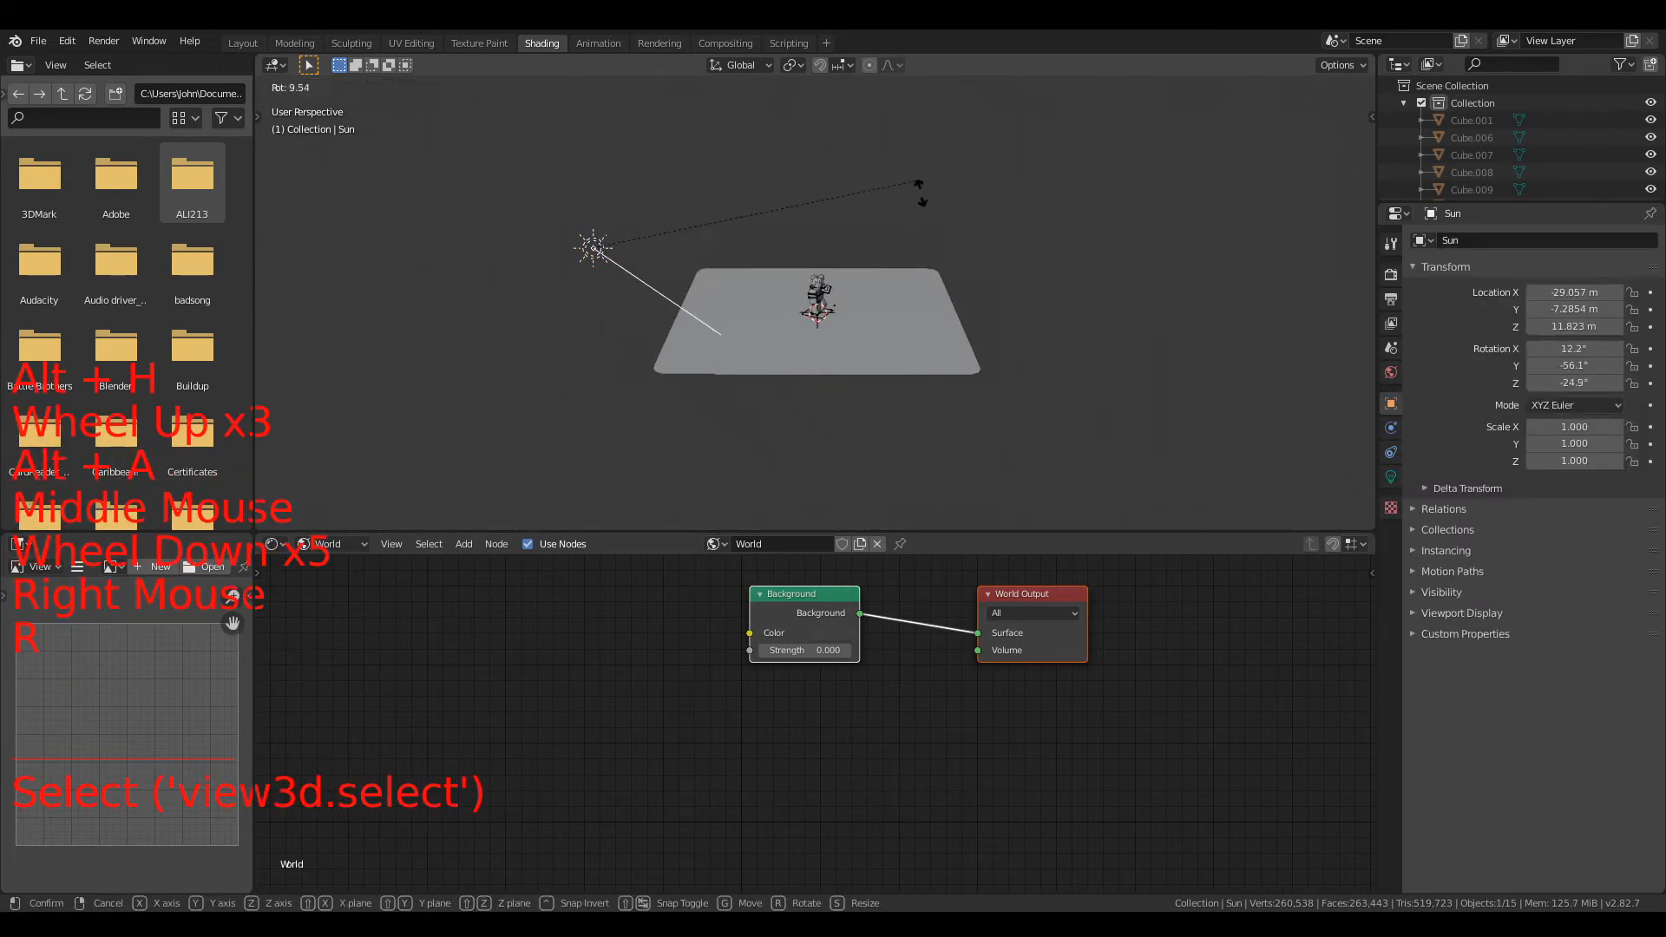
{"action": "left_click", "coordinate": [621, 421]}
{"action": "key", "text": "g"}
{"action": "left_click", "coordinate": [998, 390]}
Step: Tilt the sun light shallower and shift it about 3.5 m in X, -1.6 m in Y and -4.3 m in Z
{"action": "key", "text": "r"}
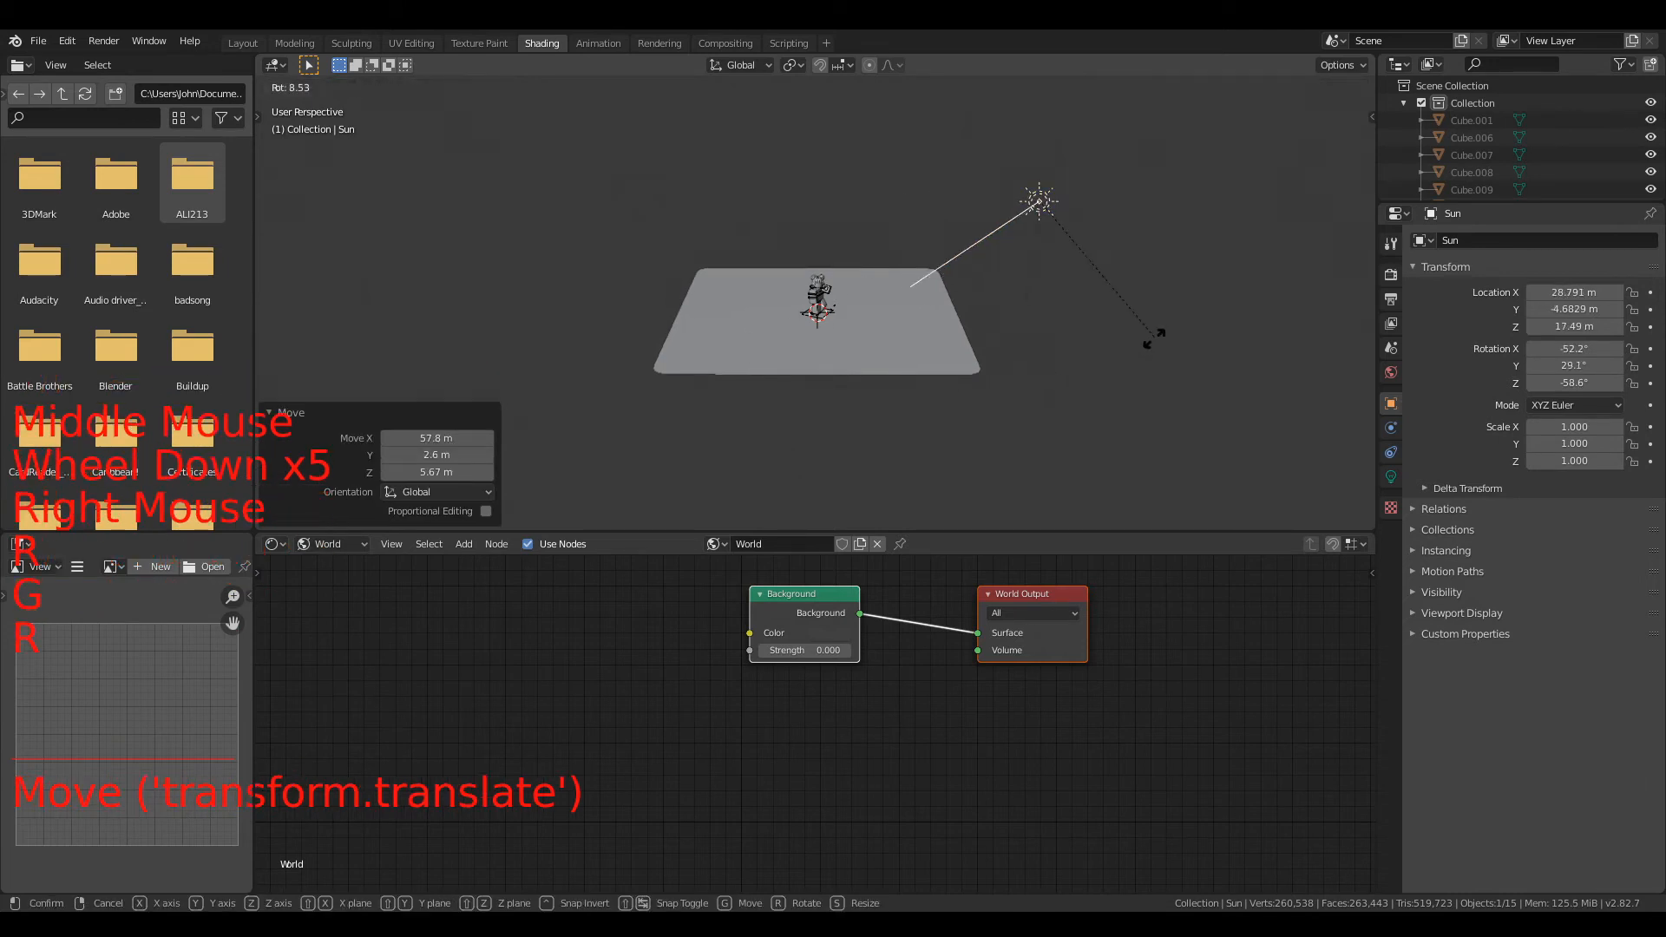
{"action": "left_click", "coordinate": [1085, 391]}
{"action": "key", "text": "g"}
{"action": "left_click", "coordinate": [1163, 394]}
Step: Show the character on the plane in rendered shading and deselect the sun light
{"action": "scroll", "coordinate": [1125, 309], "scroll_direction": "up", "scroll_amount": 4}
{"action": "middle_click_drag", "start_coordinate": [1124, 309], "coordinate": [1057, 306]}
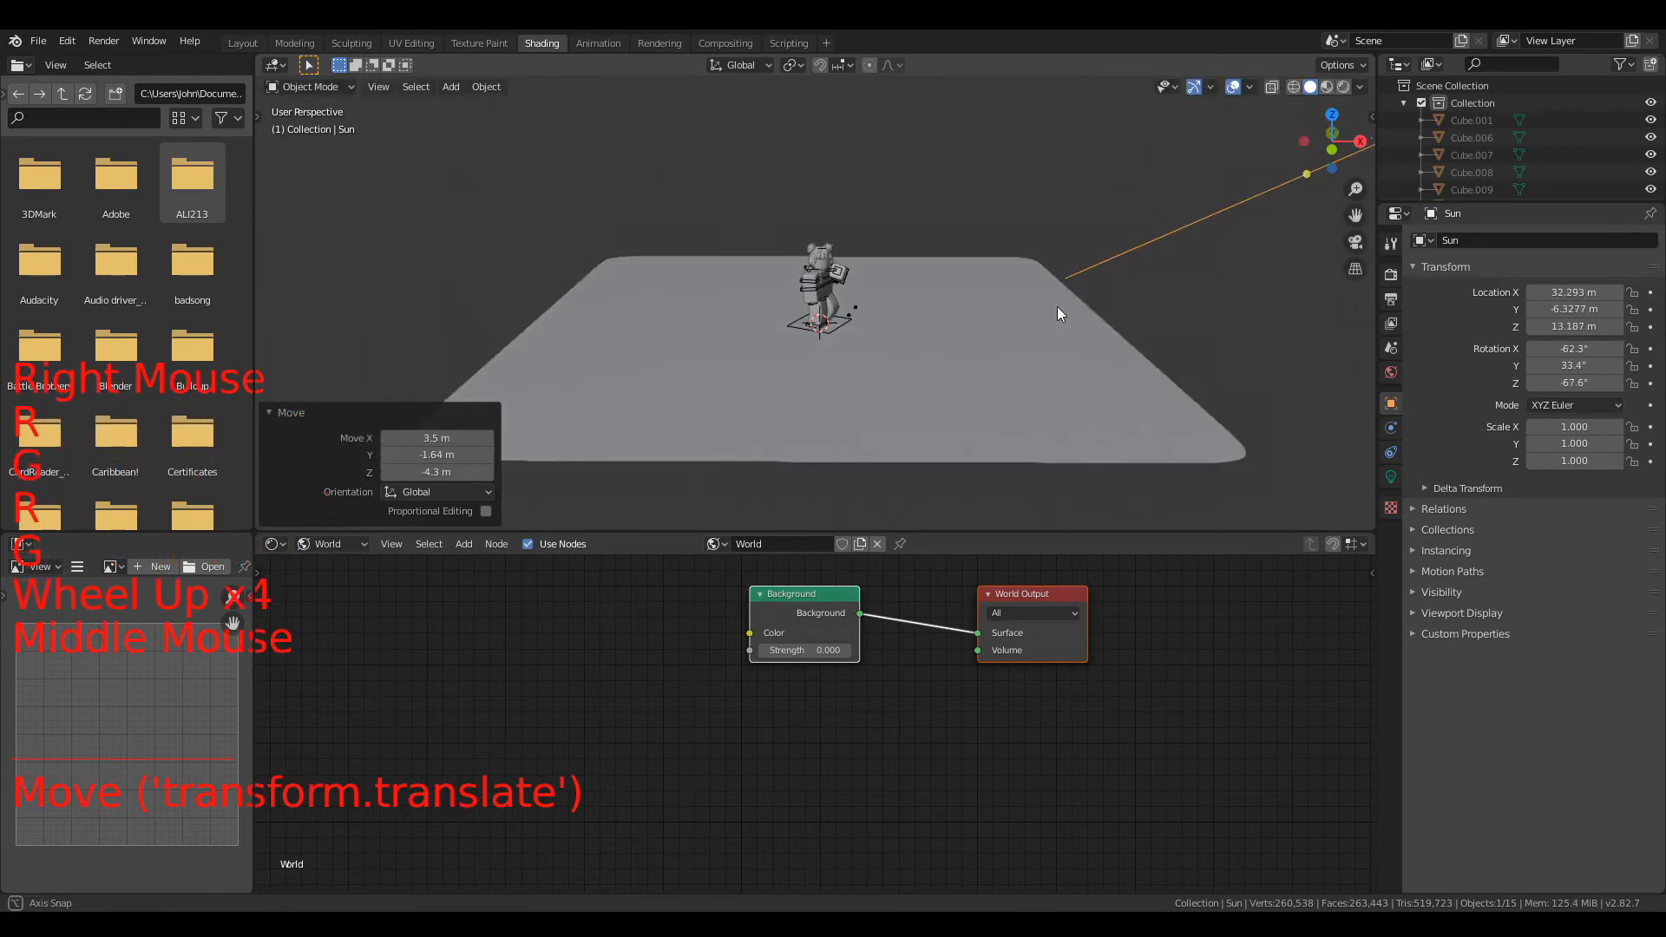
{"action": "scroll", "coordinate": [1055, 273], "scroll_direction": "up", "scroll_amount": 4}
{"action": "left_click", "coordinate": [1343, 87]}
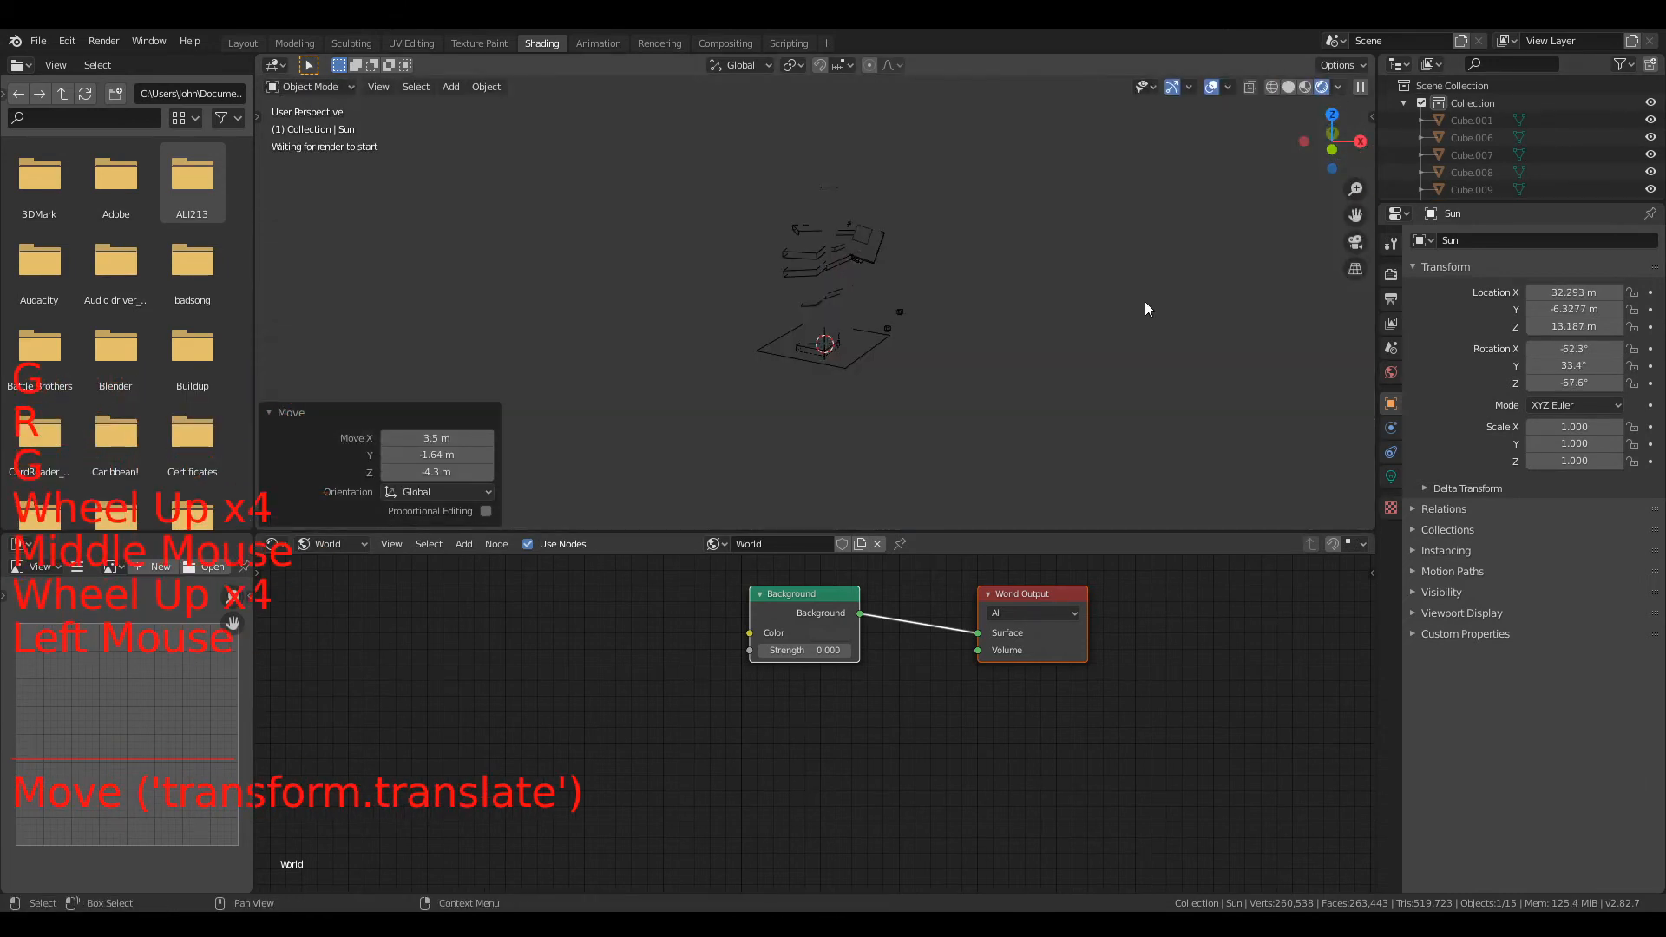
{"action": "middle_click_drag", "start_coordinate": [1074, 316], "coordinate": [1029, 305]}
{"action": "key", "text": "alt+a"}
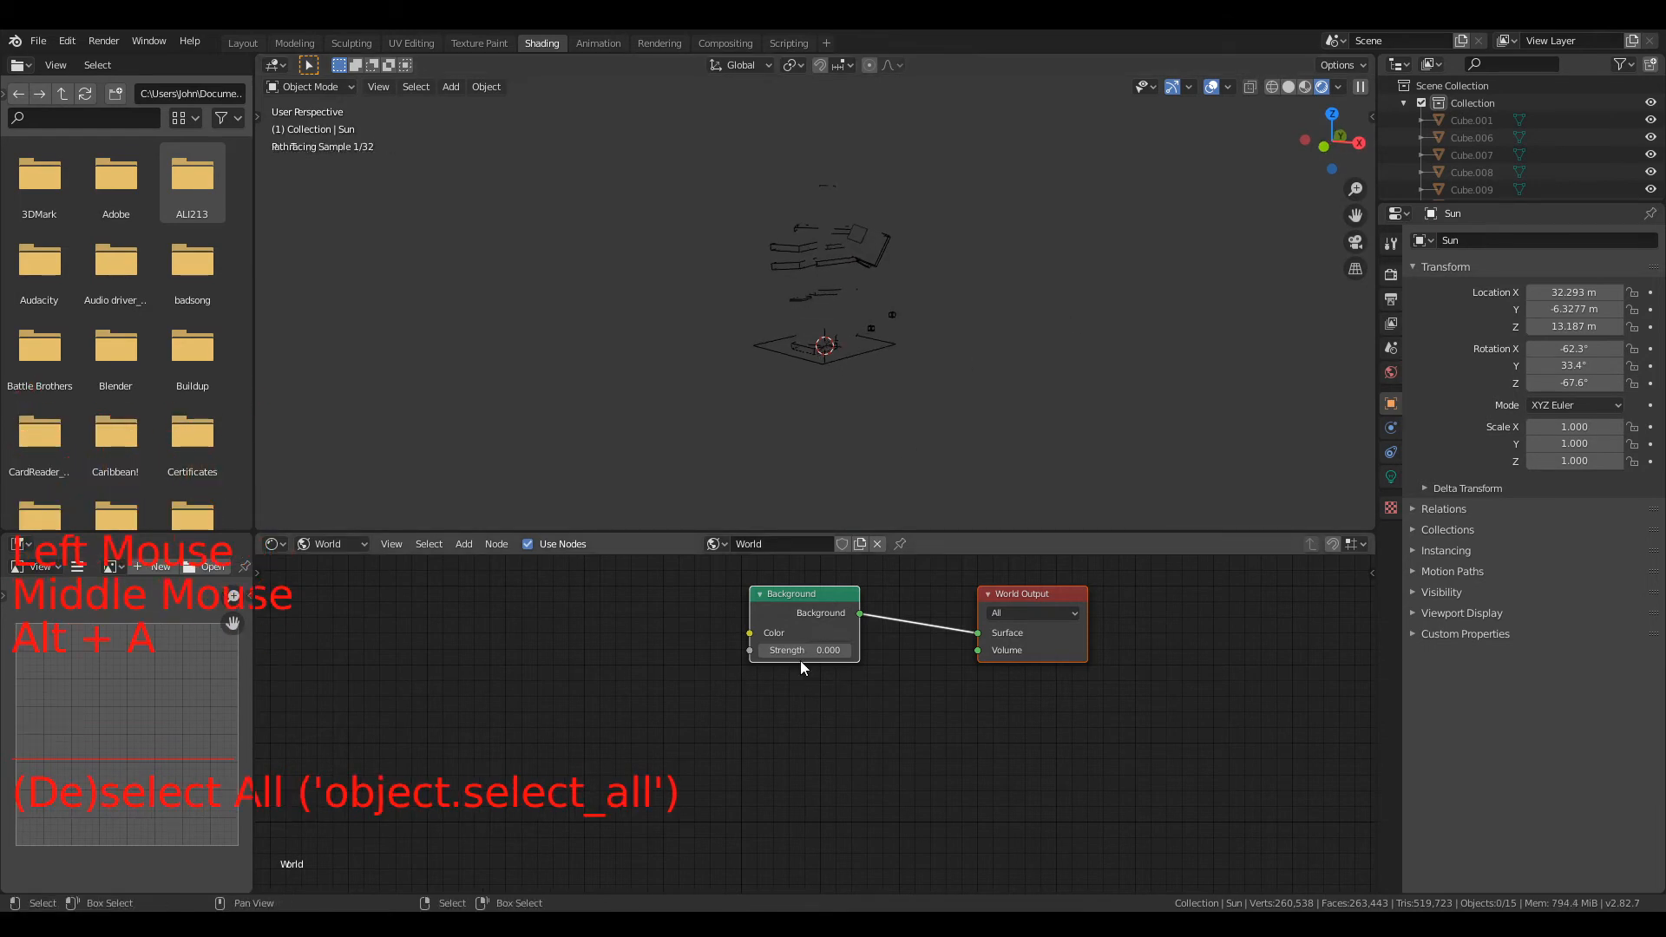
Step: Examine how the character stands on the rendered moon surface and how its shadow falls, from several angles and distances
{"action": "scroll", "coordinate": [885, 460], "scroll_direction": "up", "scroll_amount": 3}
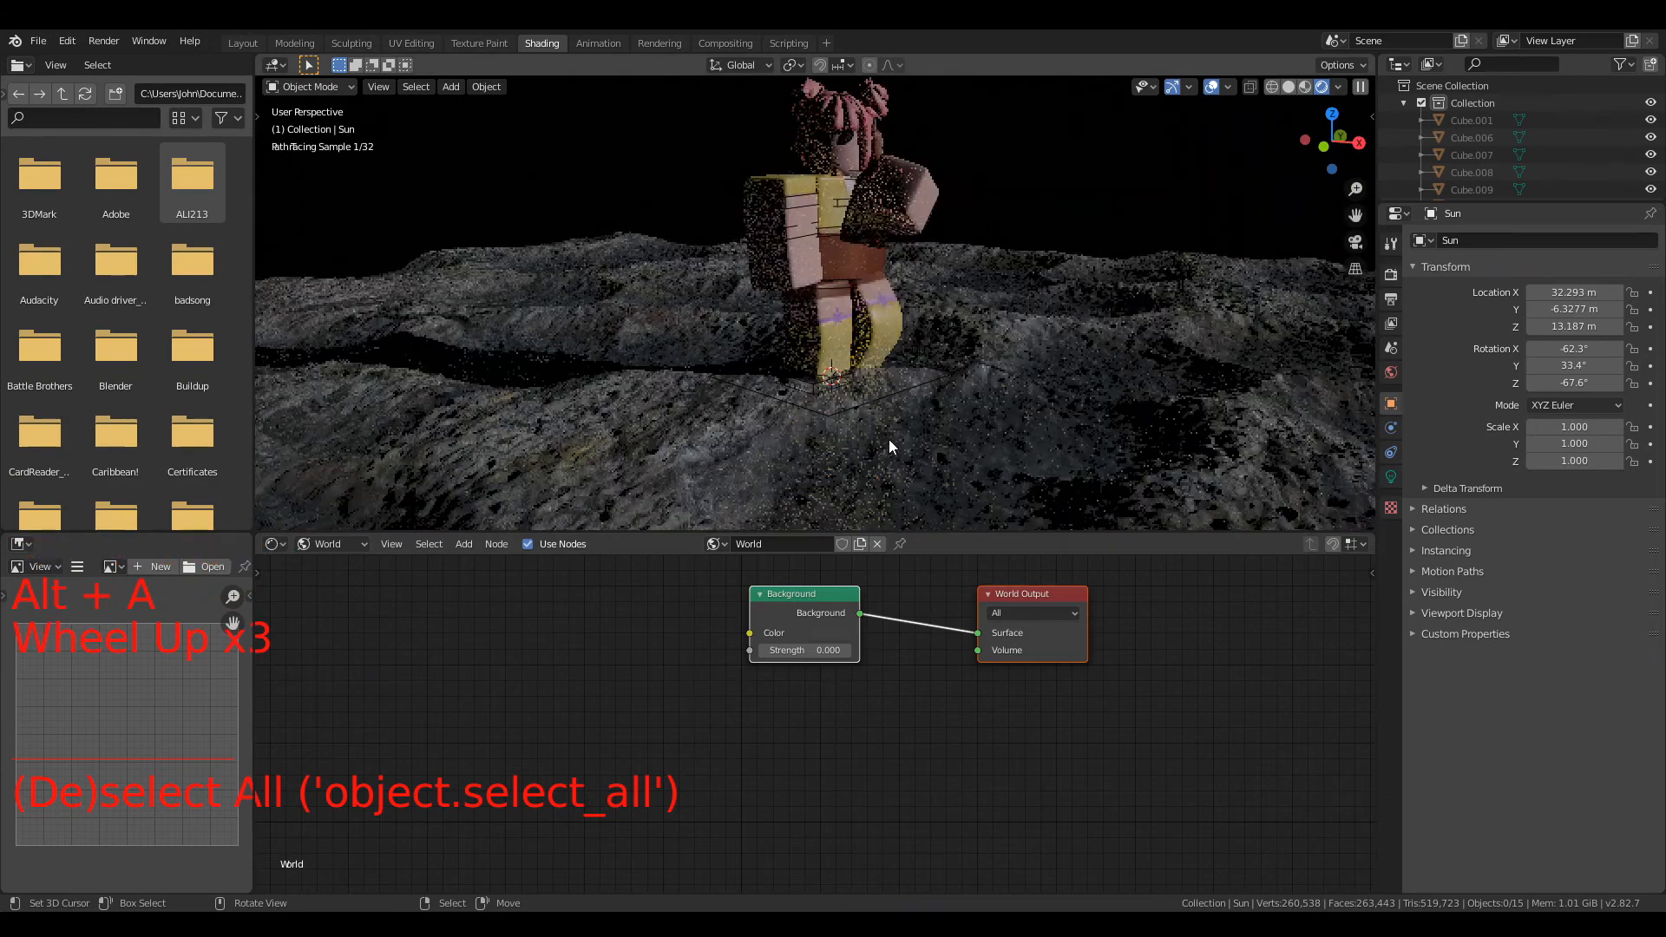
{"action": "middle_click_drag", "start_coordinate": [889, 439], "coordinate": [828, 420]}
{"action": "scroll", "coordinate": [828, 420], "scroll_direction": "up", "scroll_amount": 4}
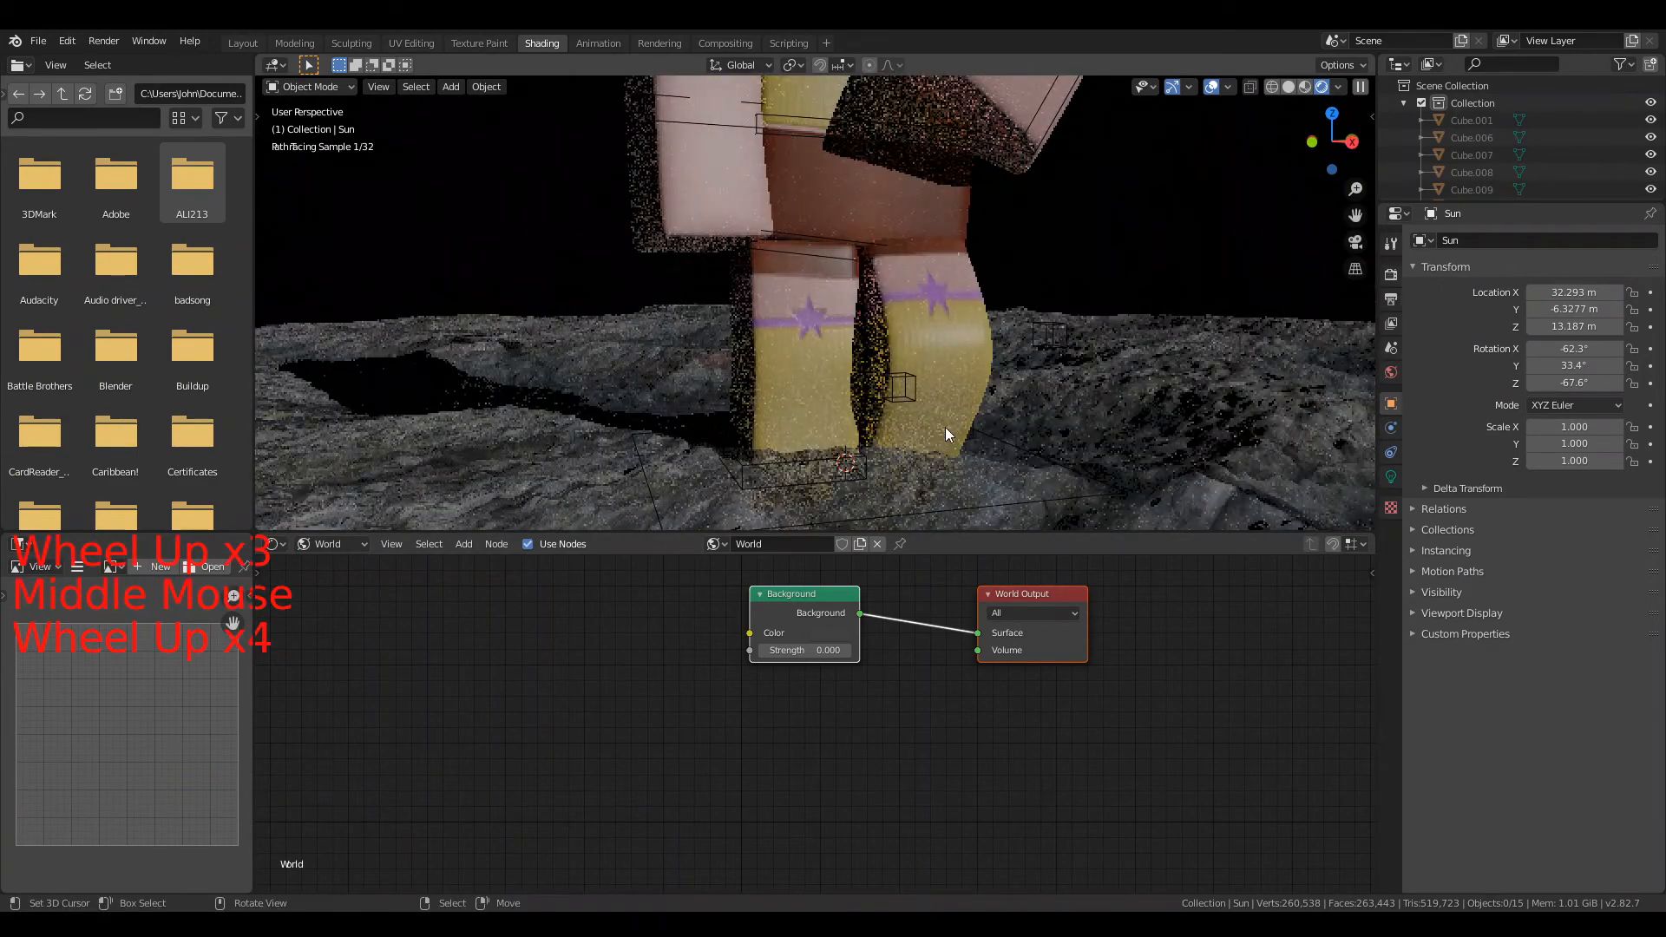
{"action": "scroll", "coordinate": [971, 408], "scroll_direction": "up", "scroll_amount": 1}
{"action": "middle_click_drag", "start_coordinate": [1024, 387], "coordinate": [1285, 413]}
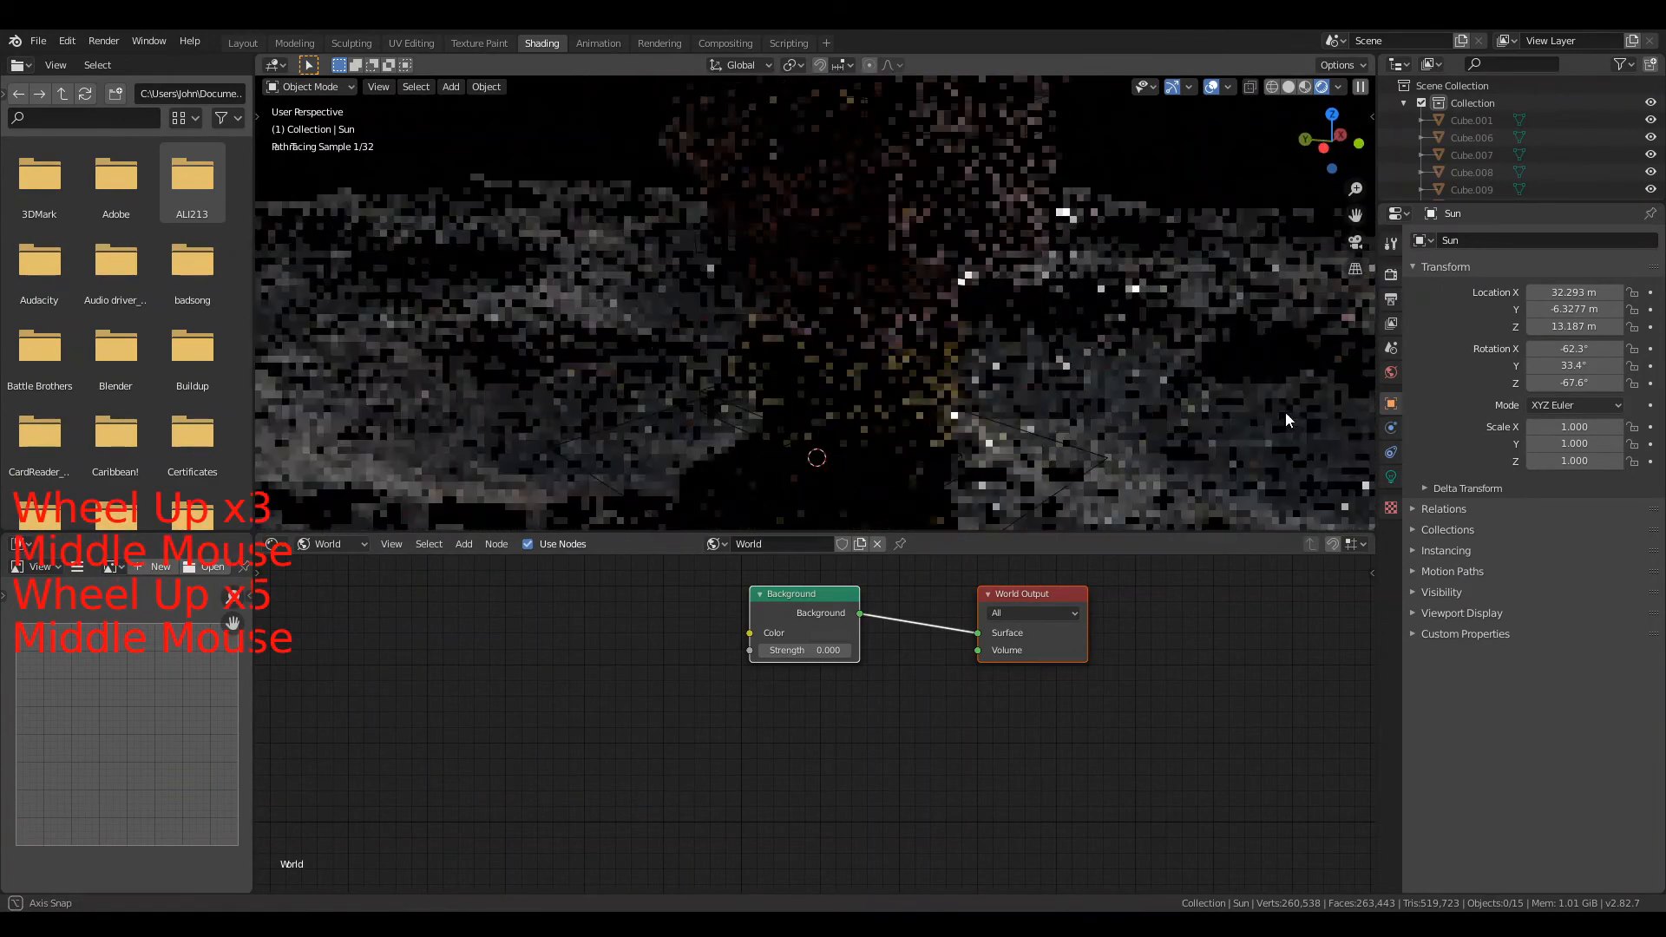
{"action": "scroll", "coordinate": [1142, 388], "scroll_direction": "down", "scroll_amount": 3}
{"action": "scroll", "coordinate": [1129, 373], "scroll_direction": "down", "scroll_amount": 6}
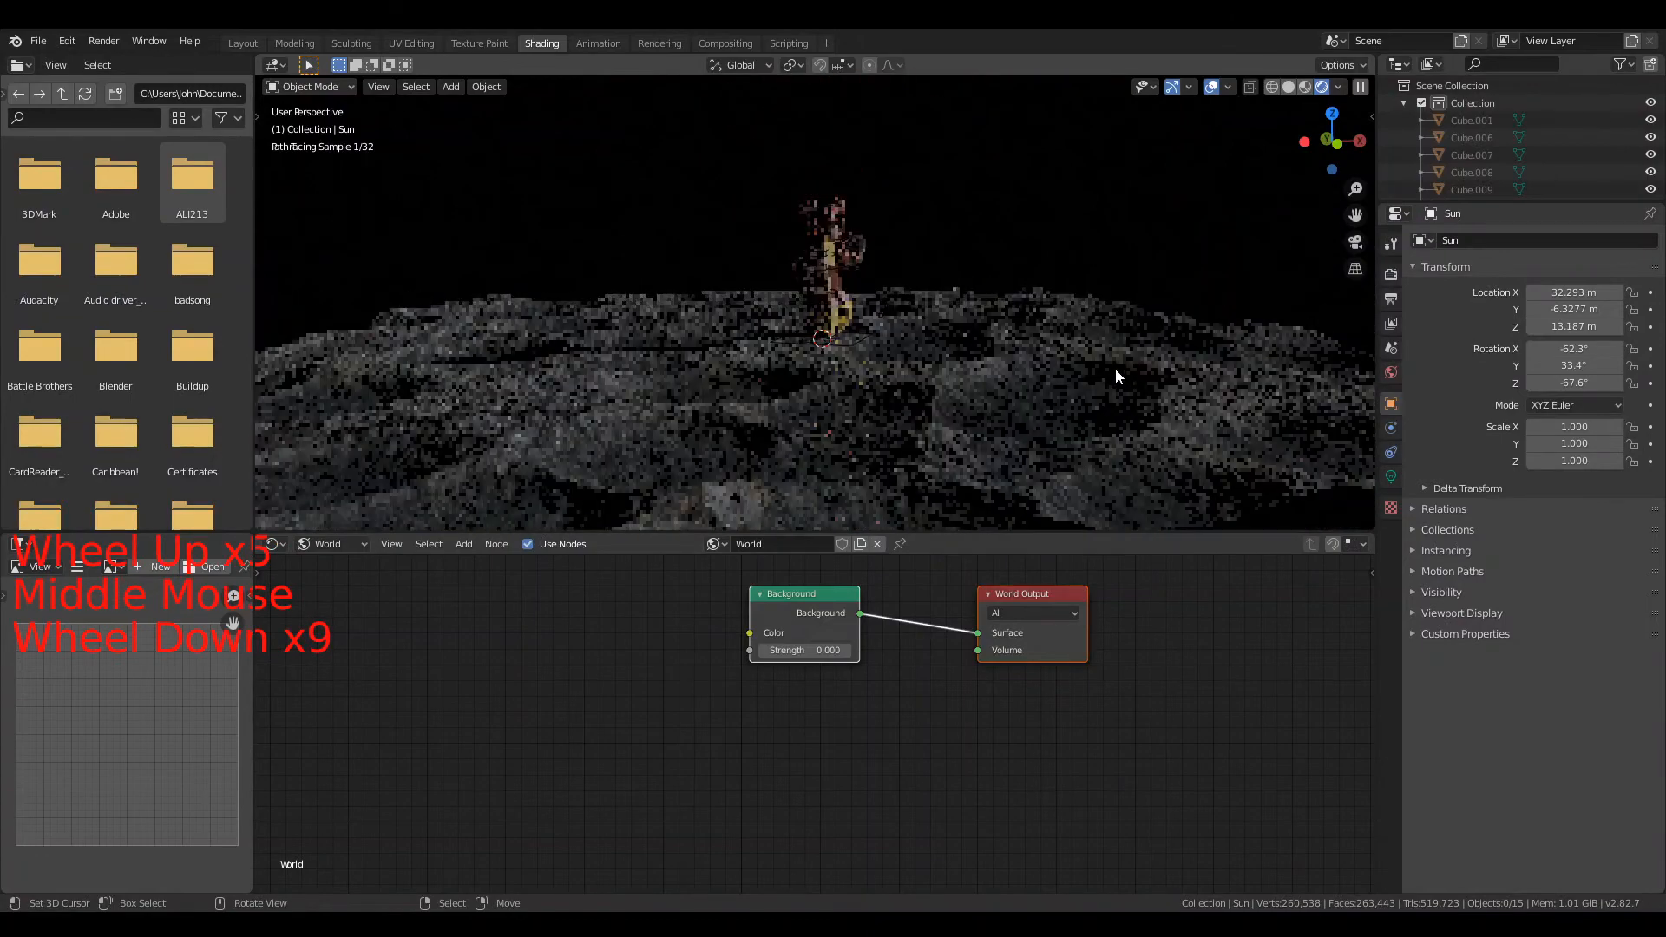
{"action": "middle_click_drag", "start_coordinate": [1116, 368], "coordinate": [1038, 407]}
{"action": "scroll", "coordinate": [1034, 361], "scroll_direction": "up", "scroll_amount": 2}
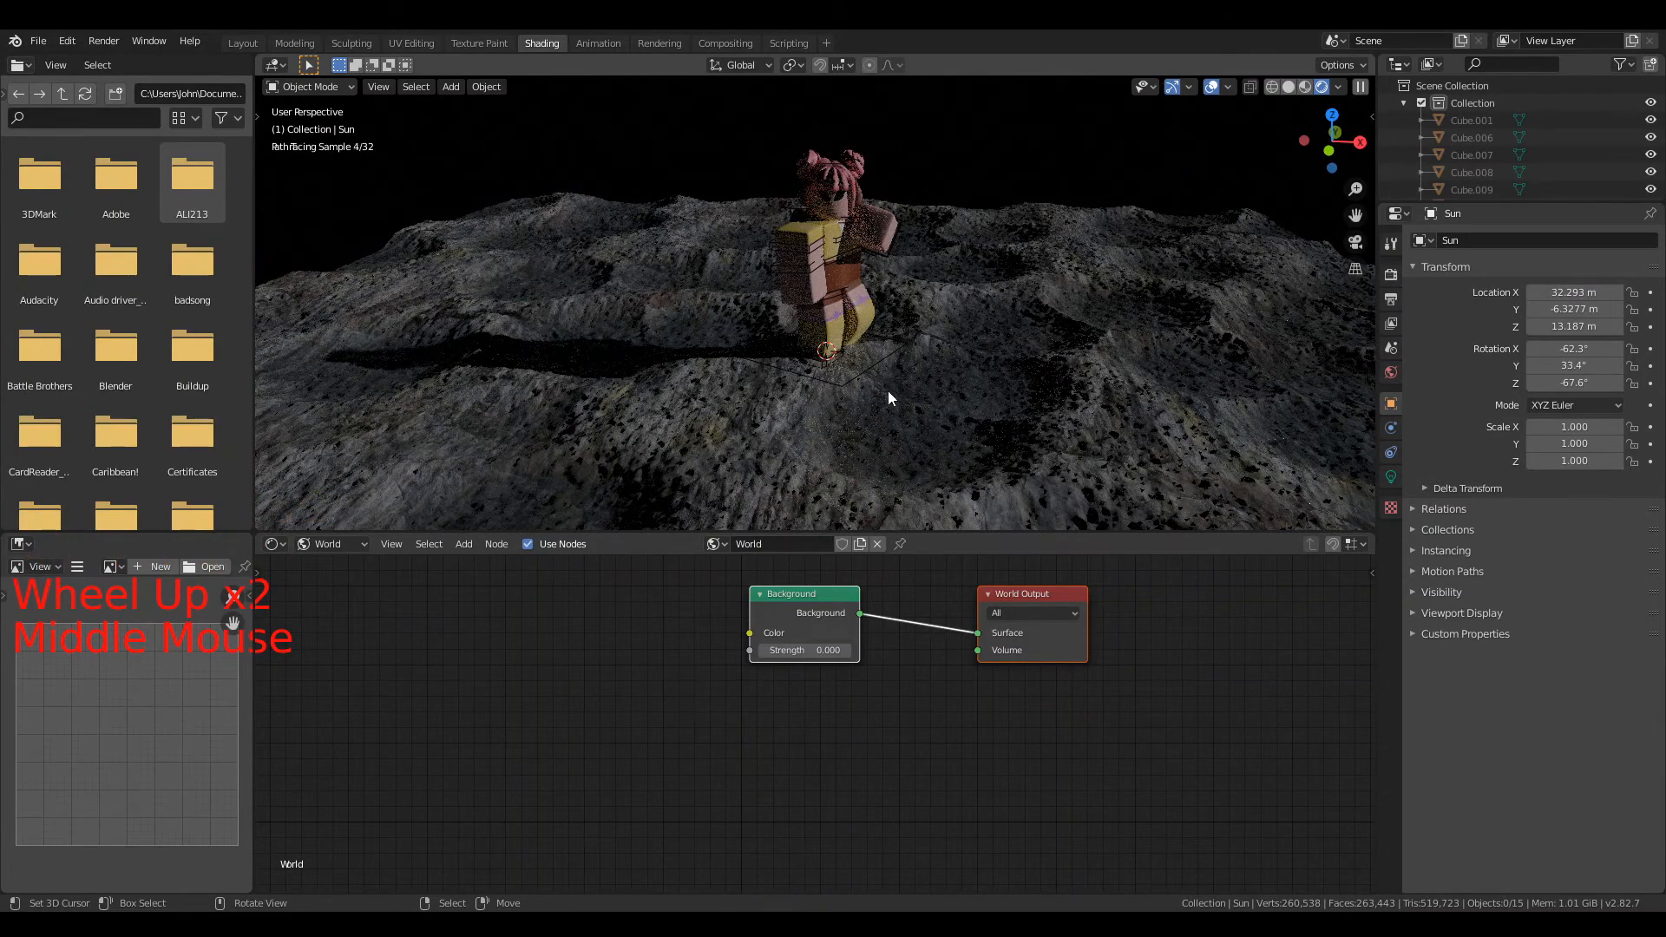
Step: Switch to the Layout workspace in solid shading and add a camera to the scene
{"action": "left_click", "coordinate": [1289, 87]}
{"action": "scroll", "coordinate": [1032, 252], "scroll_direction": "down", "scroll_amount": 8}
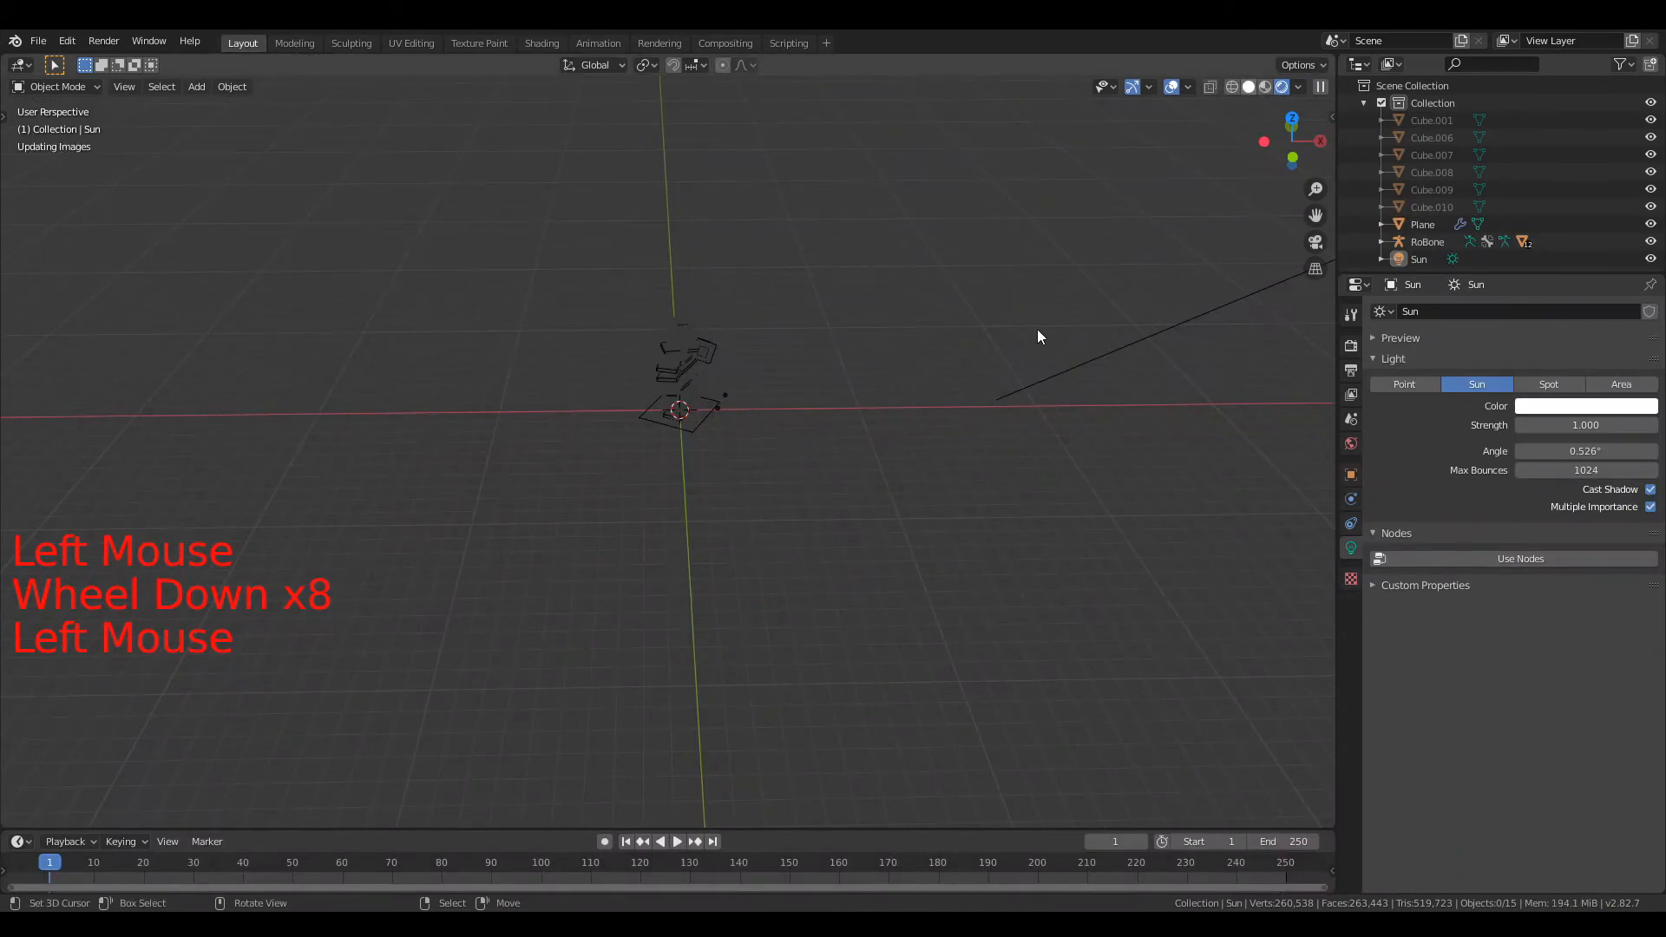
{"action": "left_click", "coordinate": [1249, 86]}
{"action": "key", "text": "shift+a"}
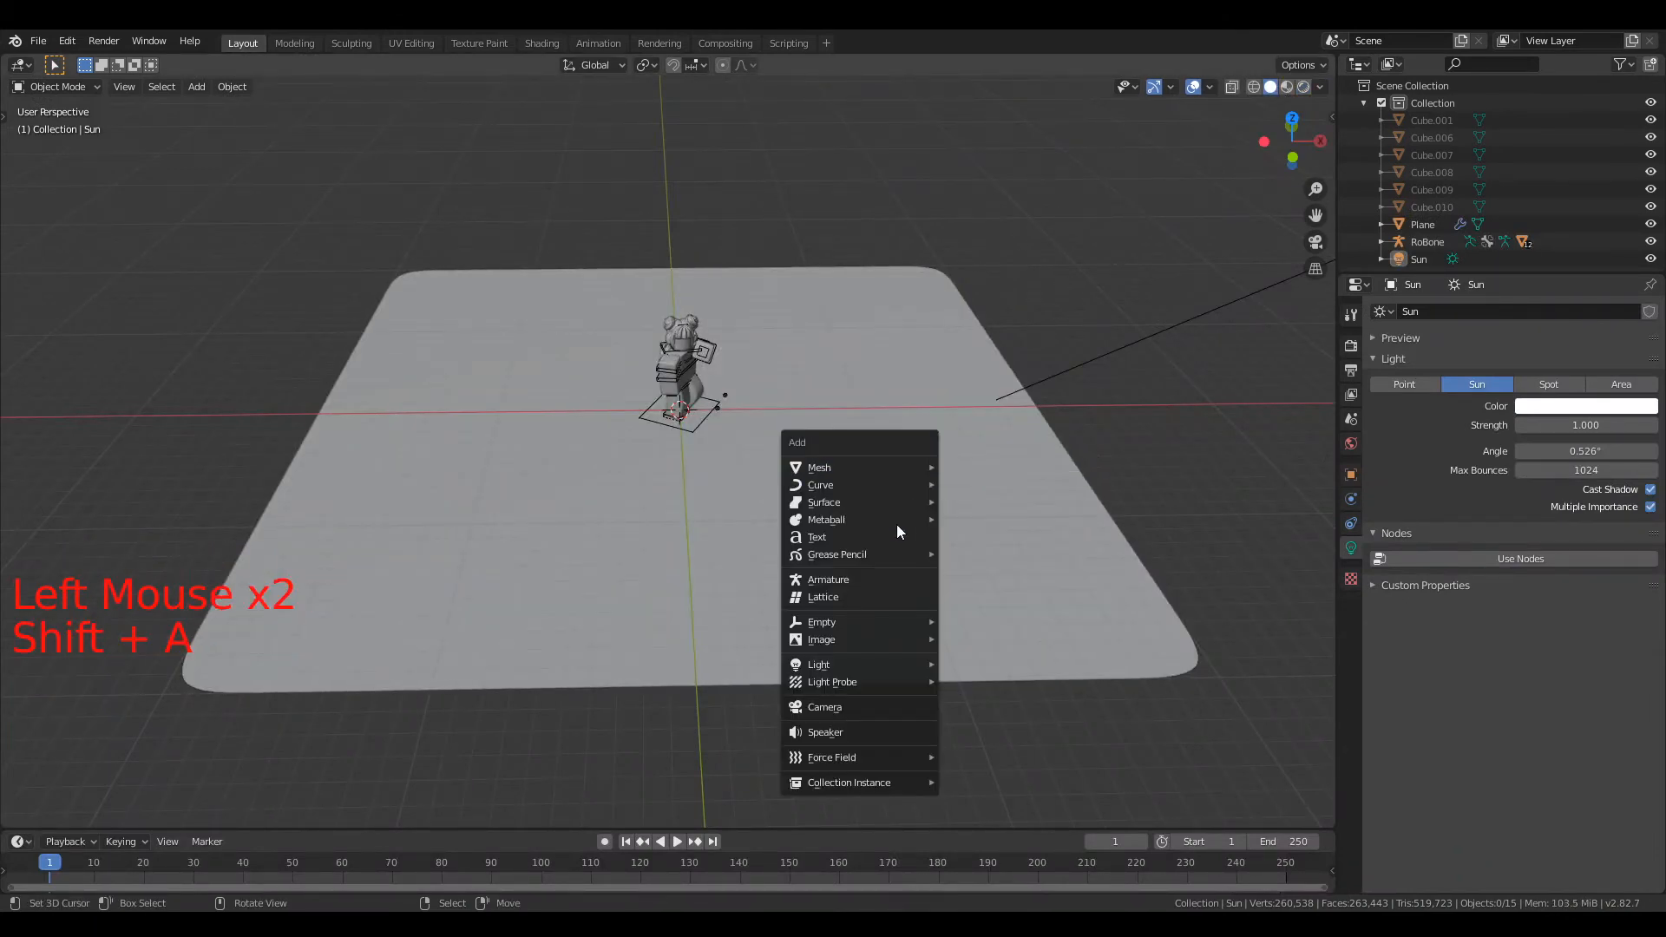
{"action": "left_click", "coordinate": [852, 706]}
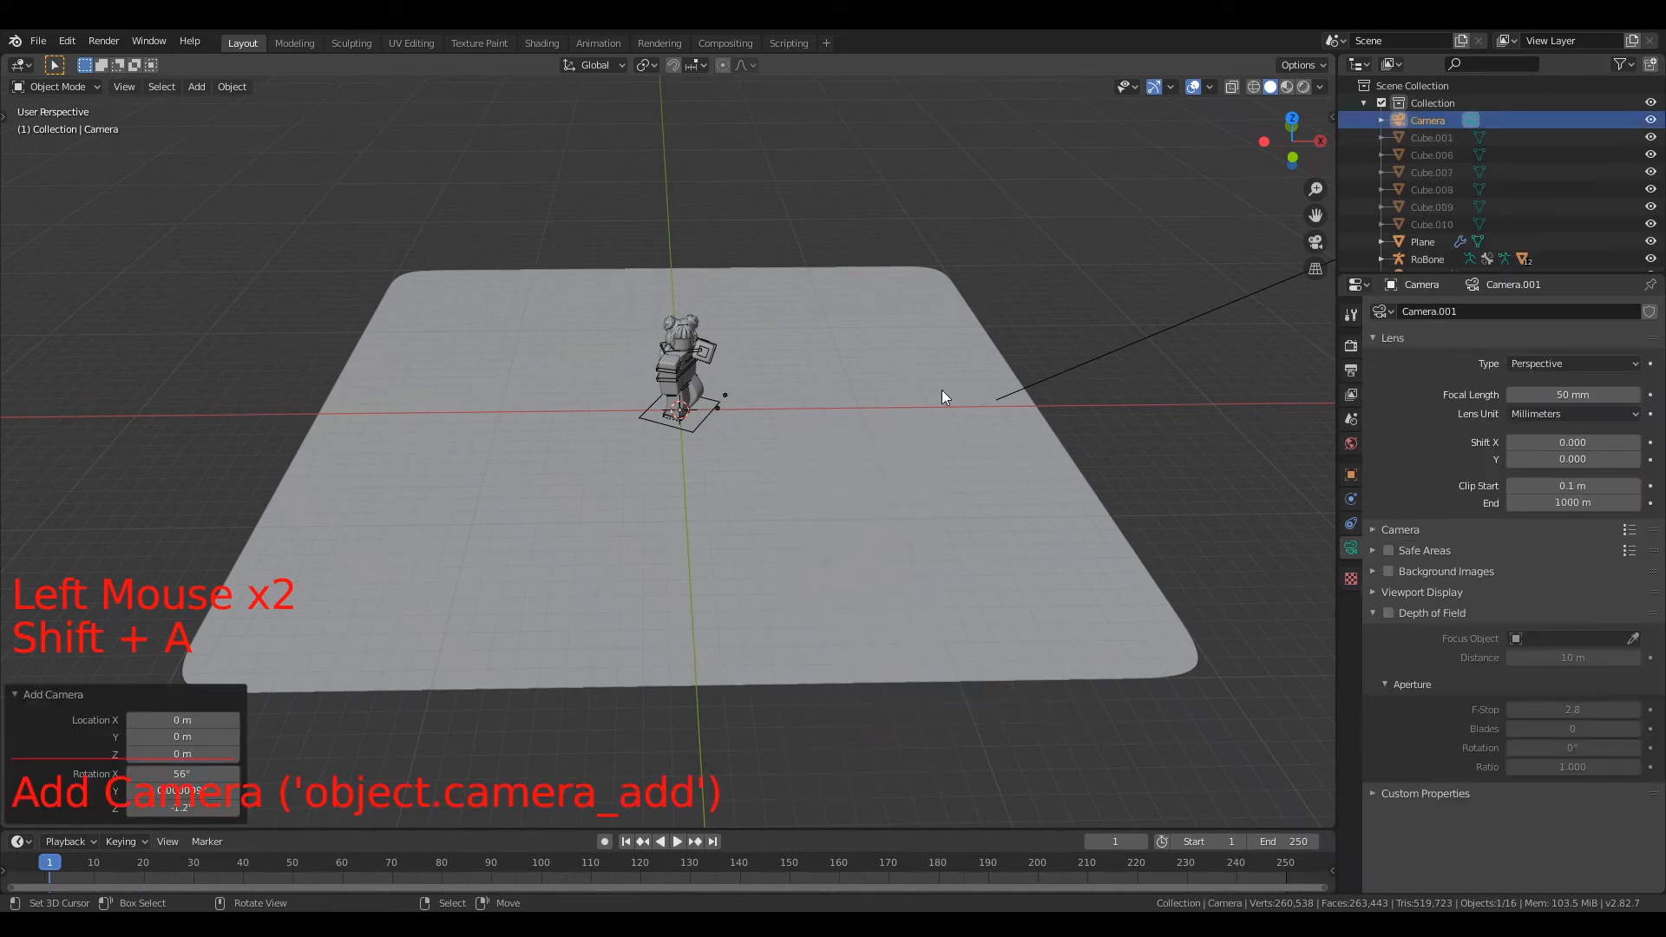
Step: Look through the new camera and fly it back and low until the whole character stands inside the frame
{"action": "key", "text": "KP_0"}
{"action": "key", "text": "shift+grave"}
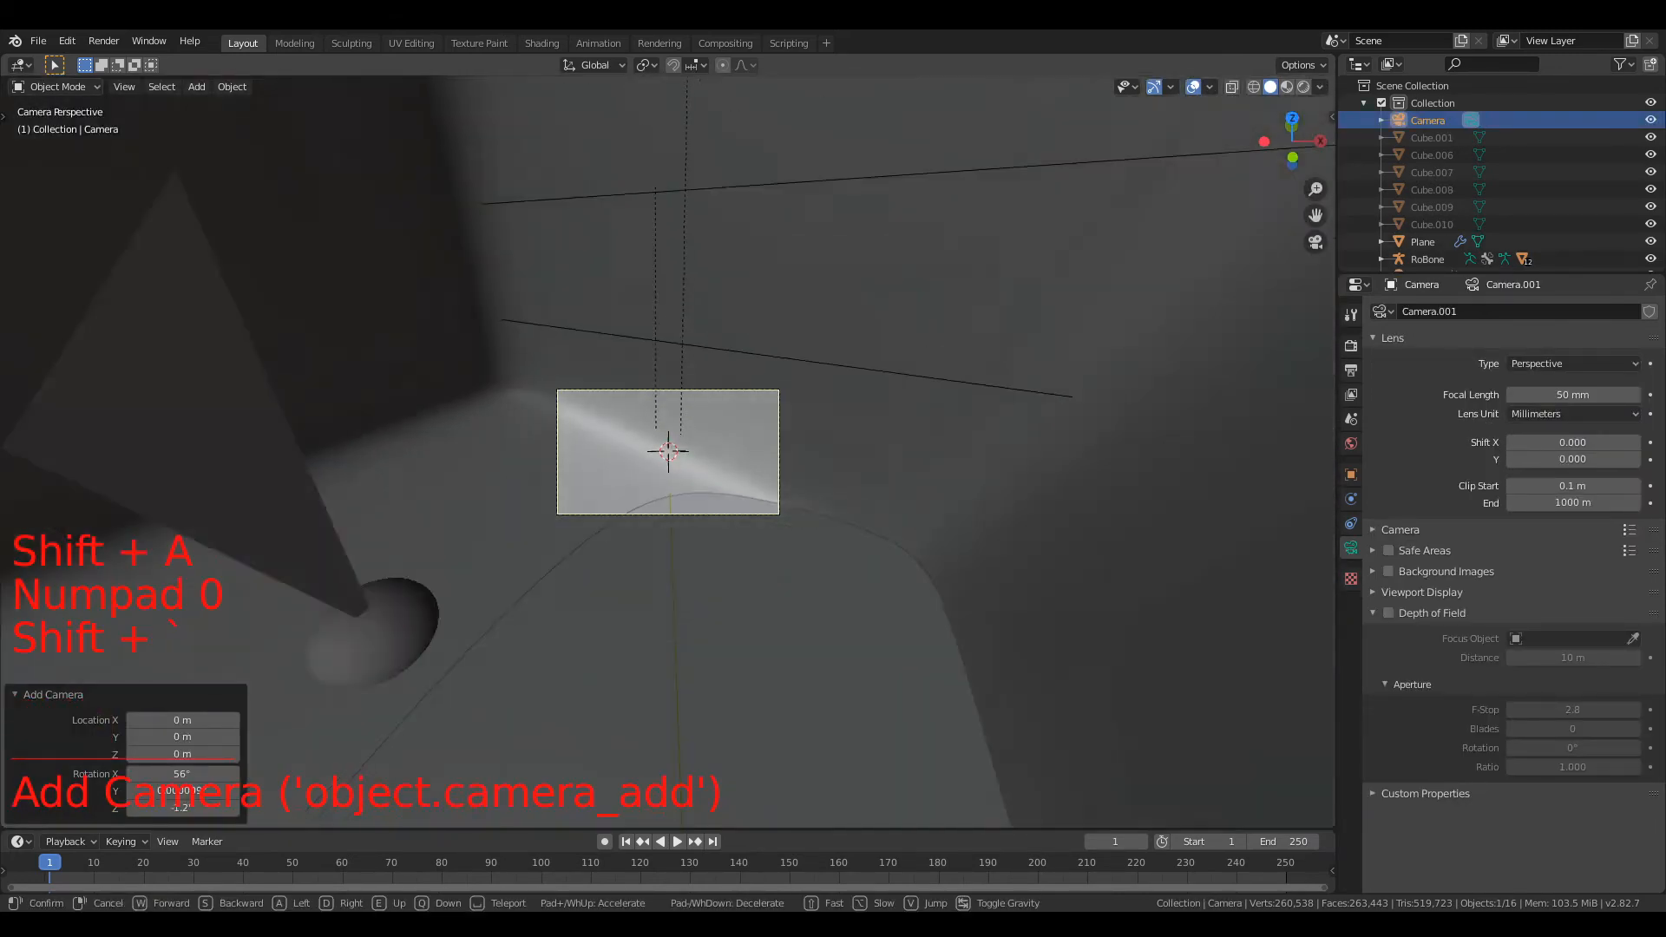
{"action": "key", "text": "s"}
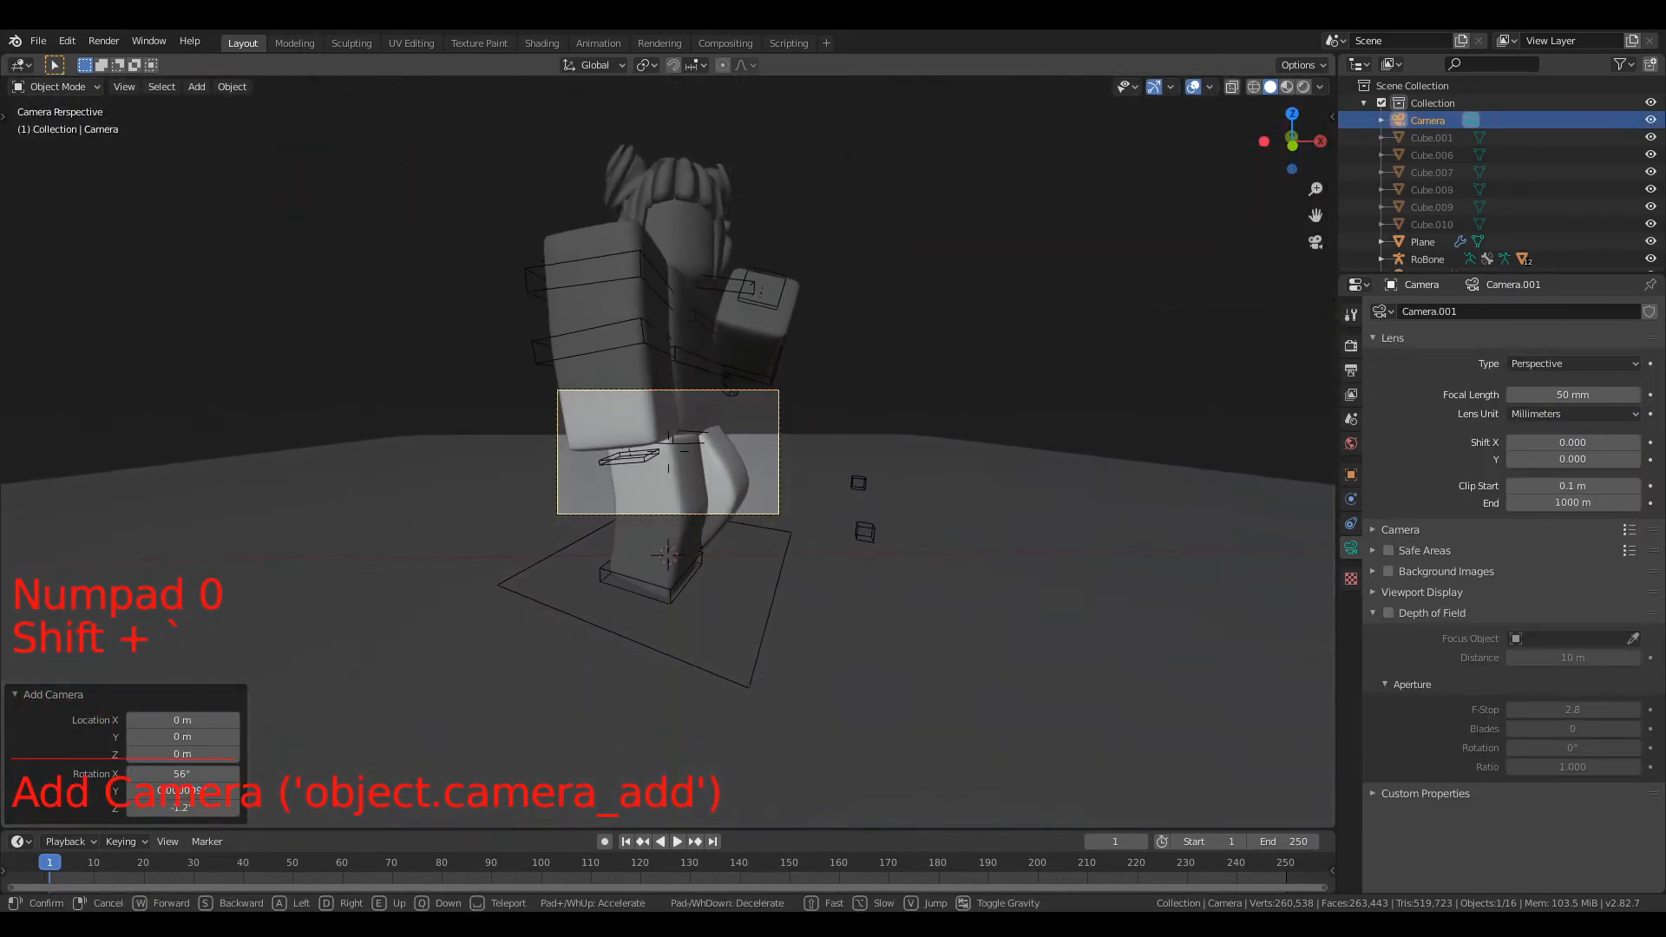
{"action": "left_click", "coordinate": [671, 457]}
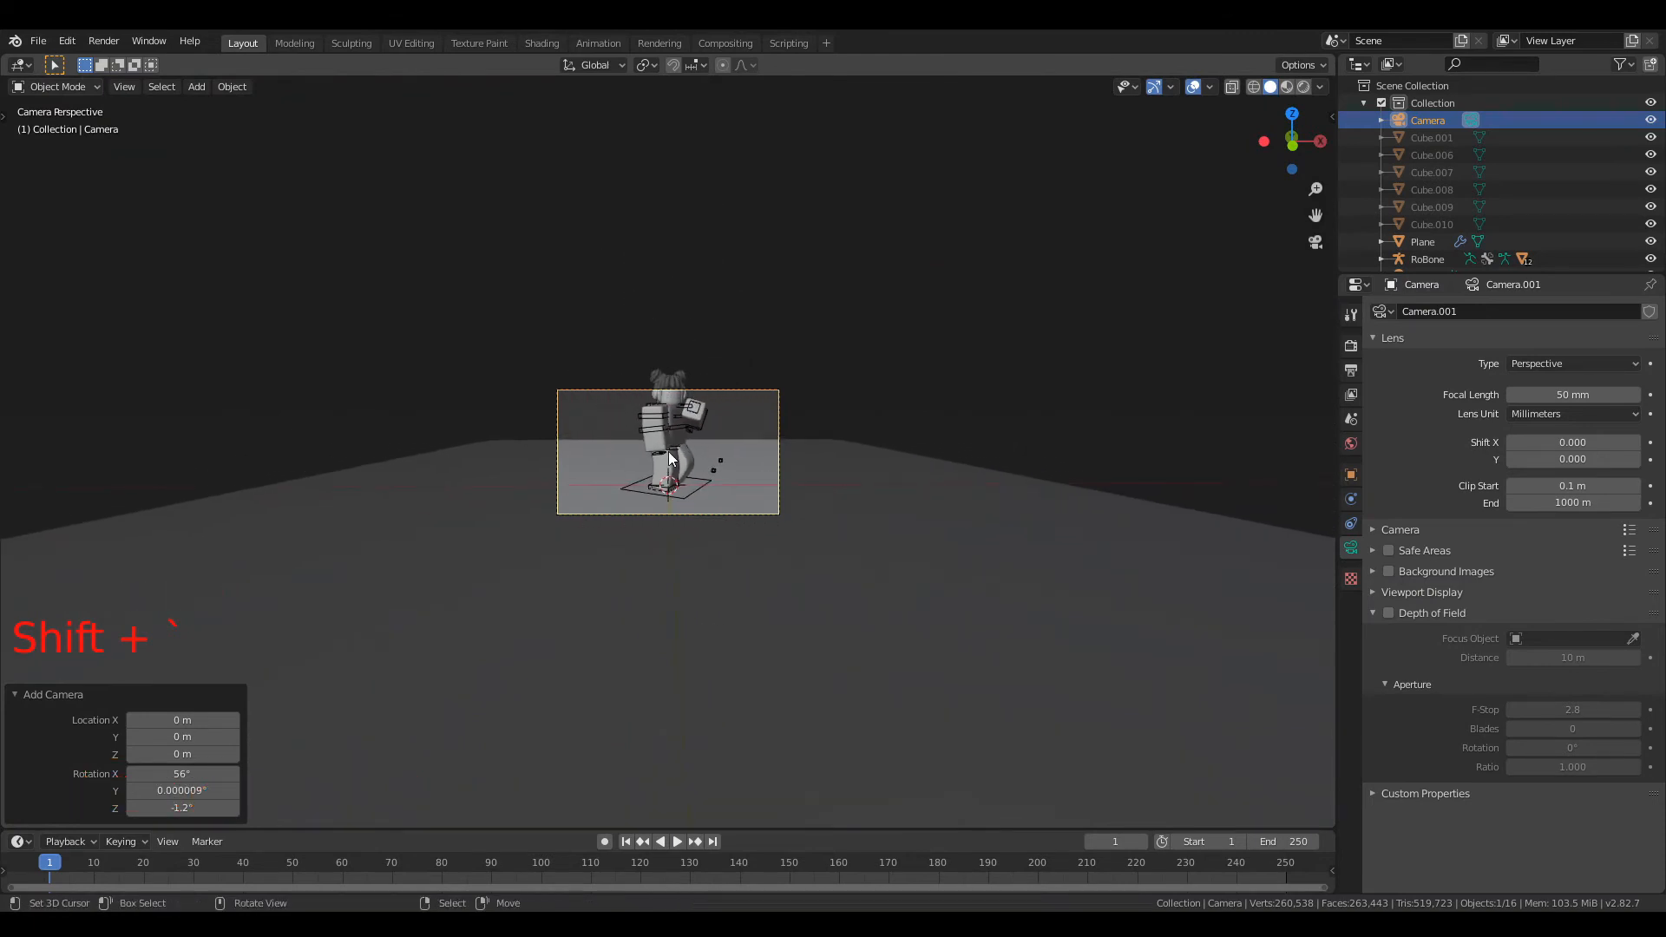
{"action": "scroll", "coordinate": [671, 458], "scroll_direction": "up", "scroll_amount": 7}
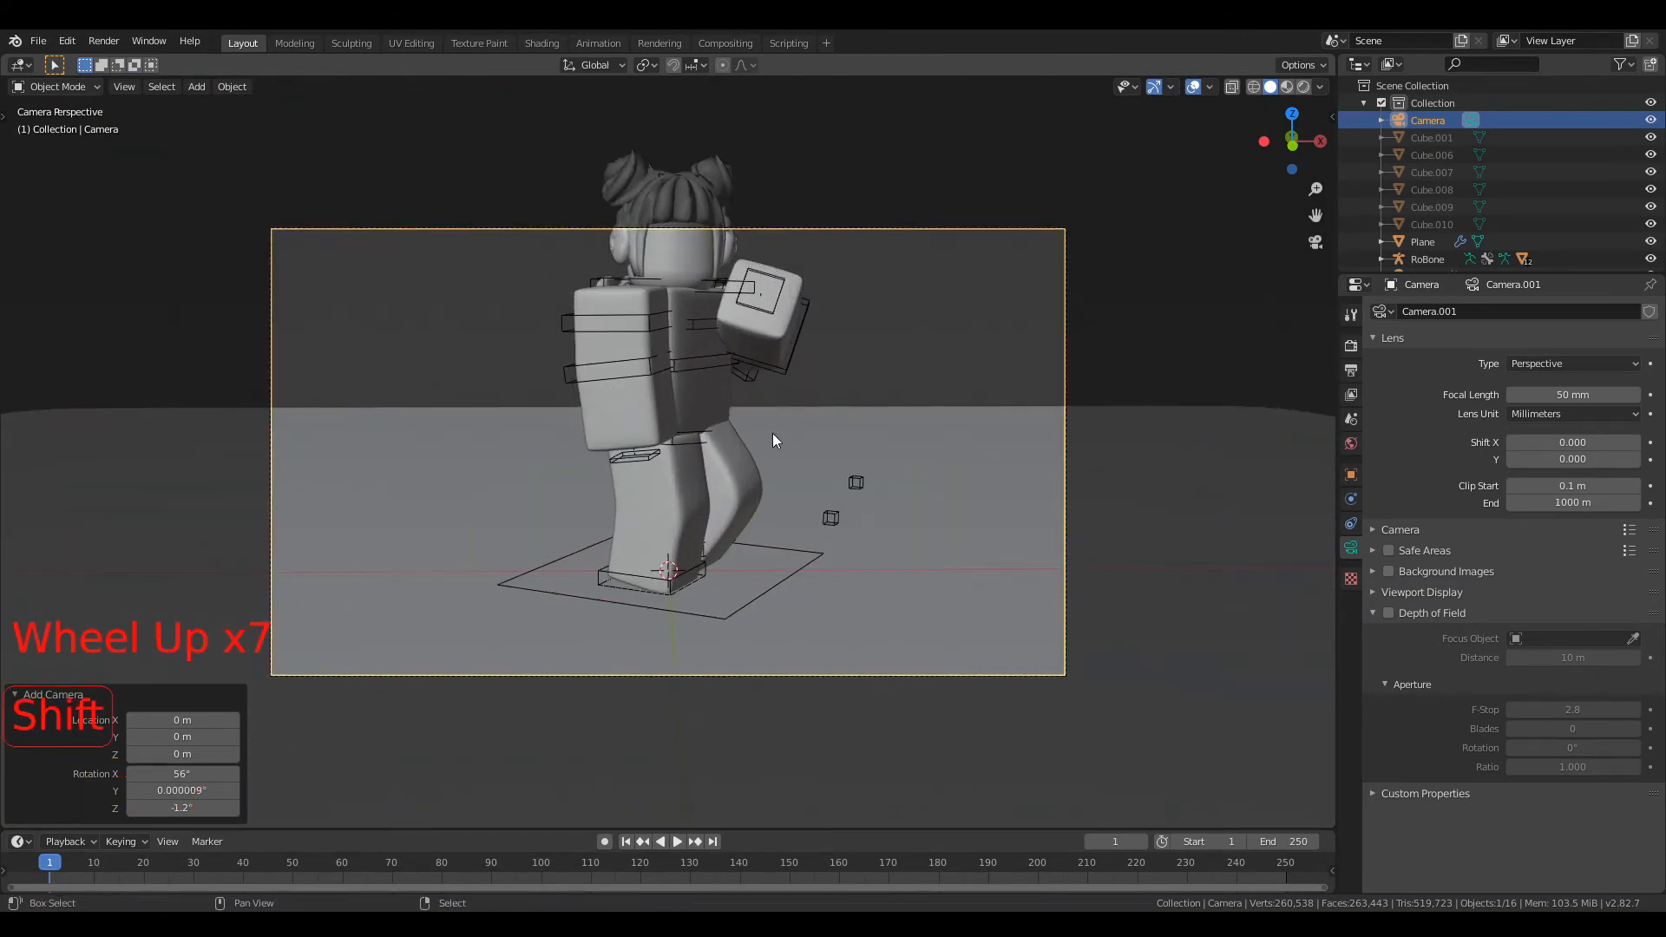
{"action": "key", "text": "shift+grave"}
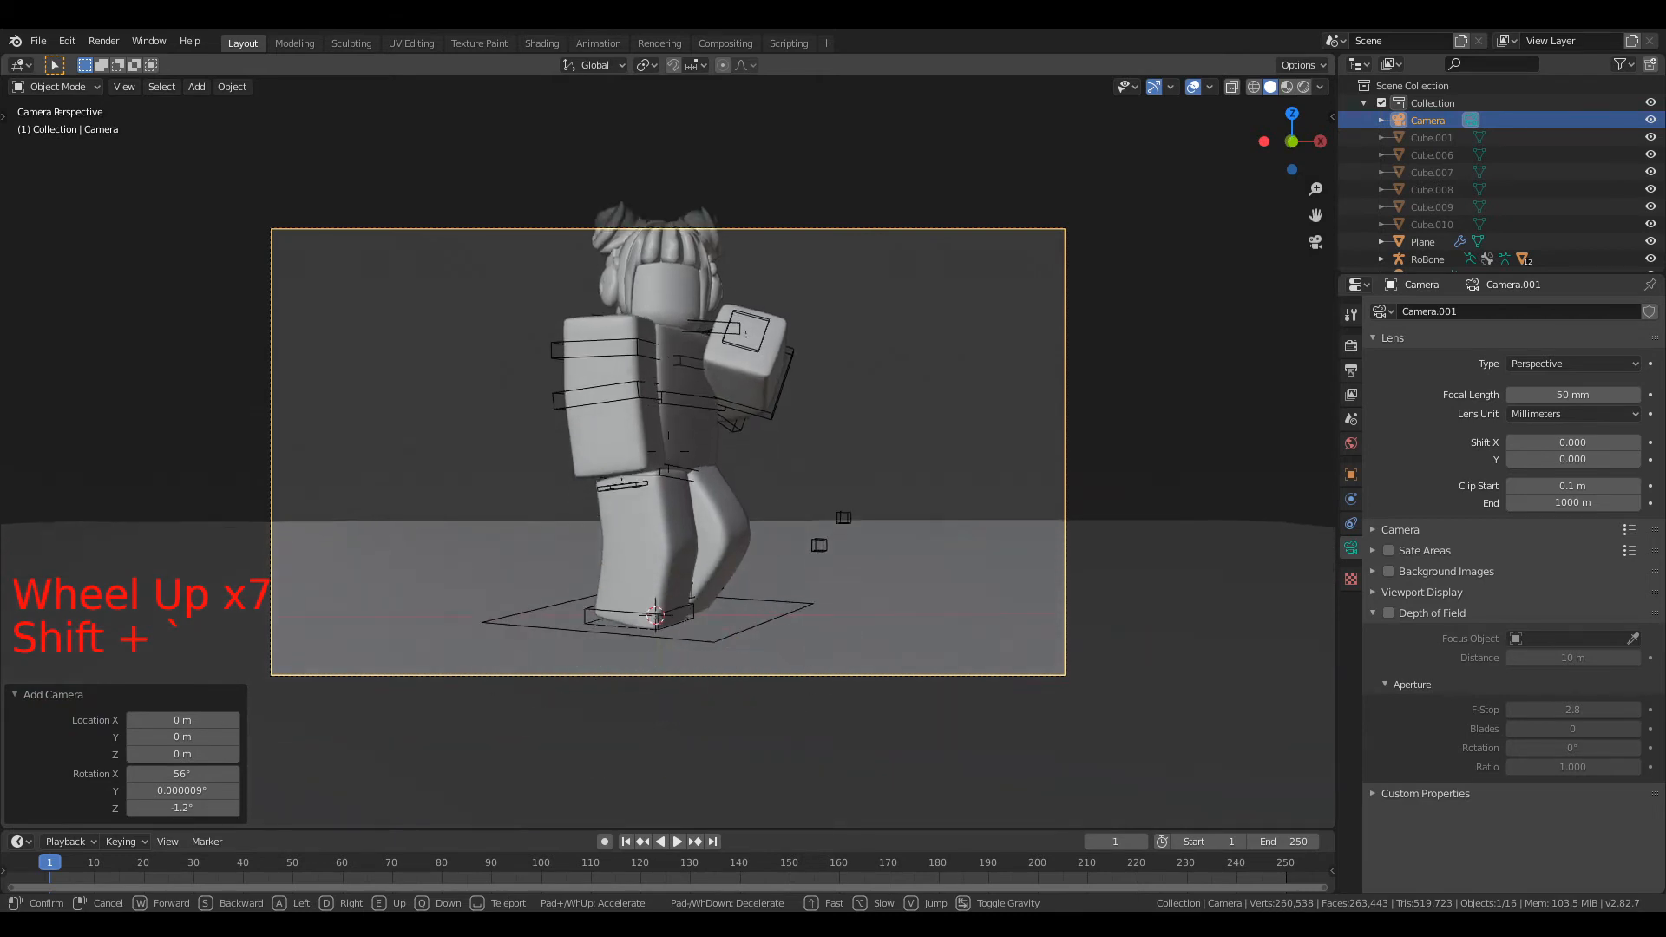
{"action": "key", "text": "s"}
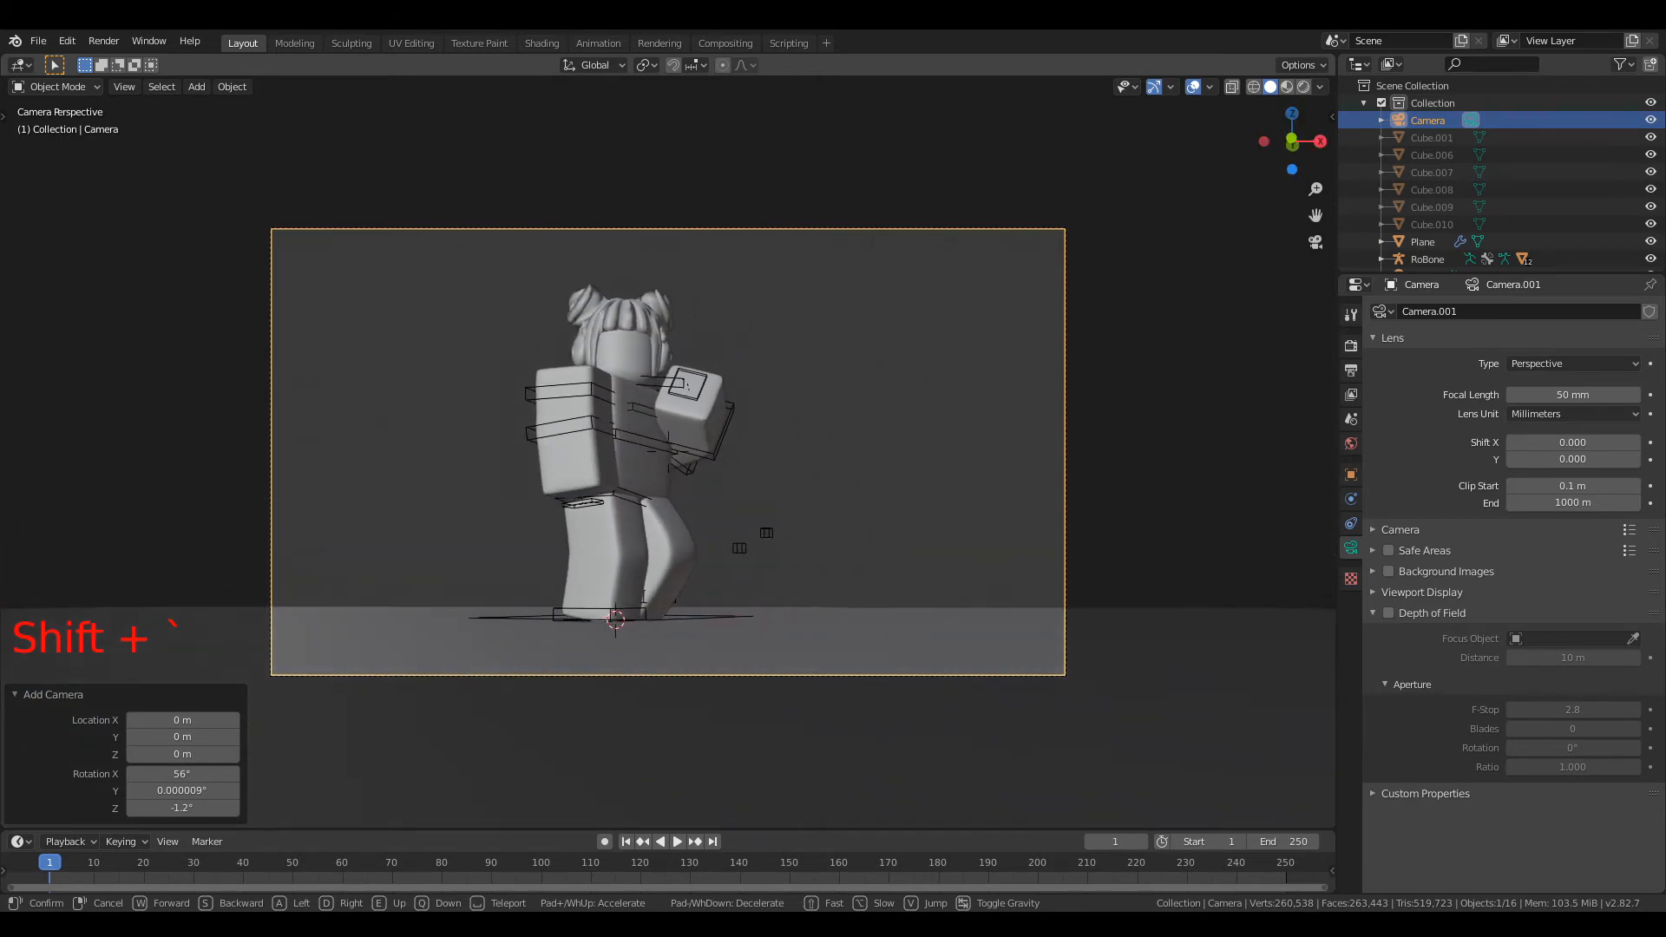
{"action": "left_click", "coordinate": [668, 452]}
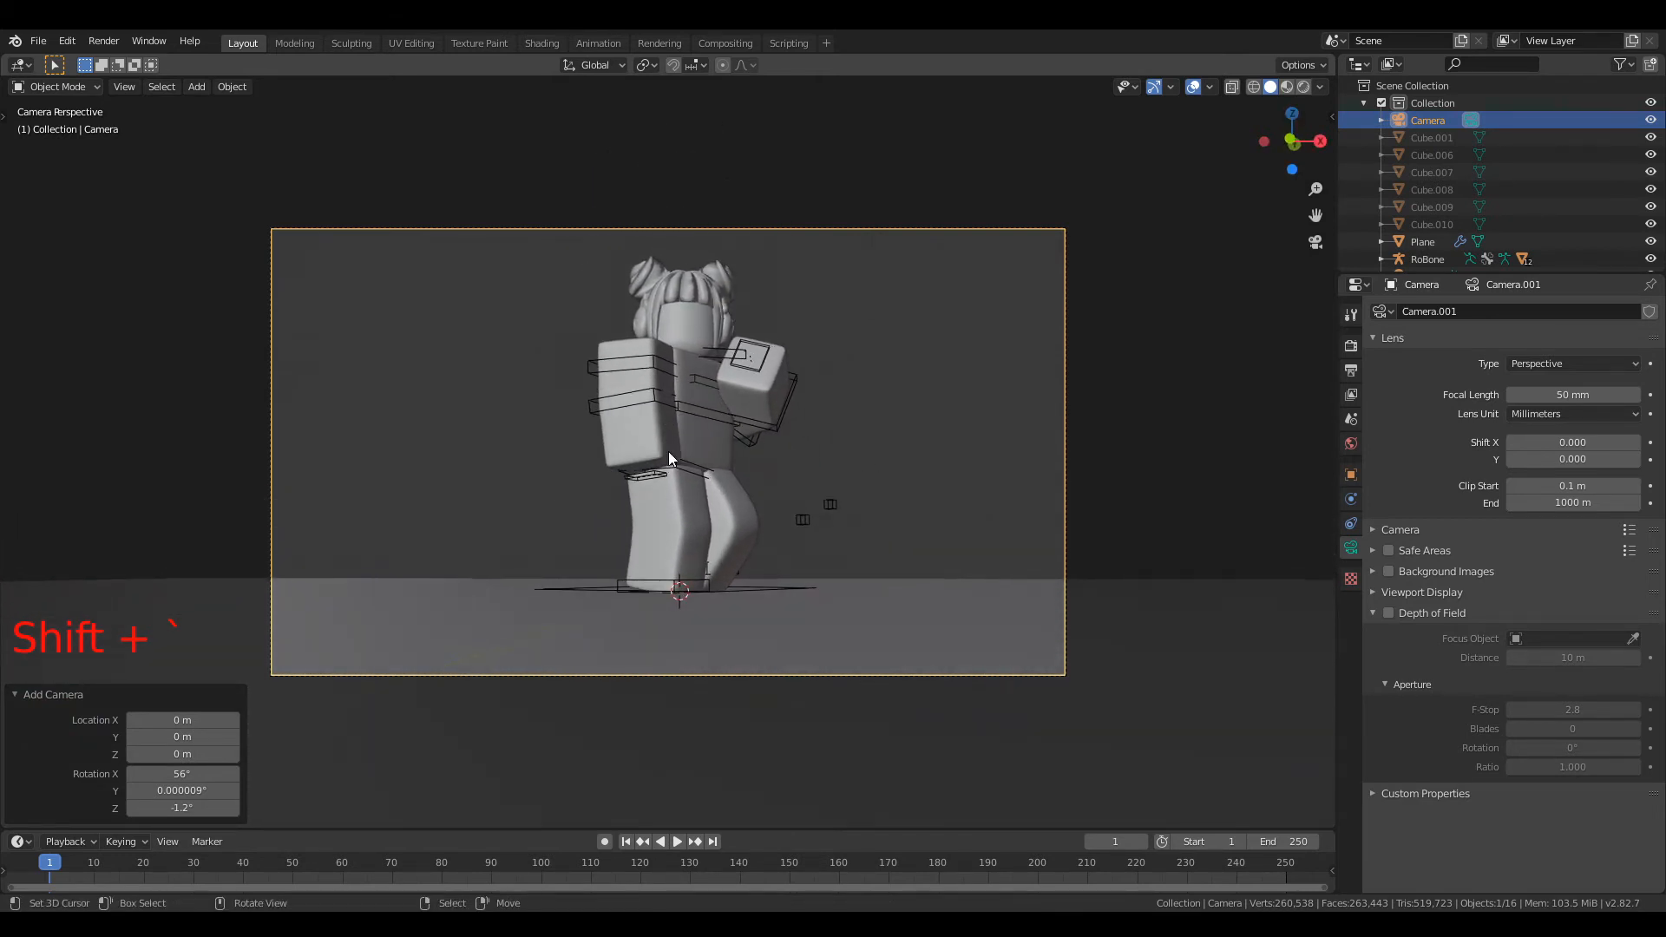
Step: Show the camera view in rendered shading and fly the camera so the character stands slightly left of centre and a little smaller
{"action": "left_click", "coordinate": [1305, 86]}
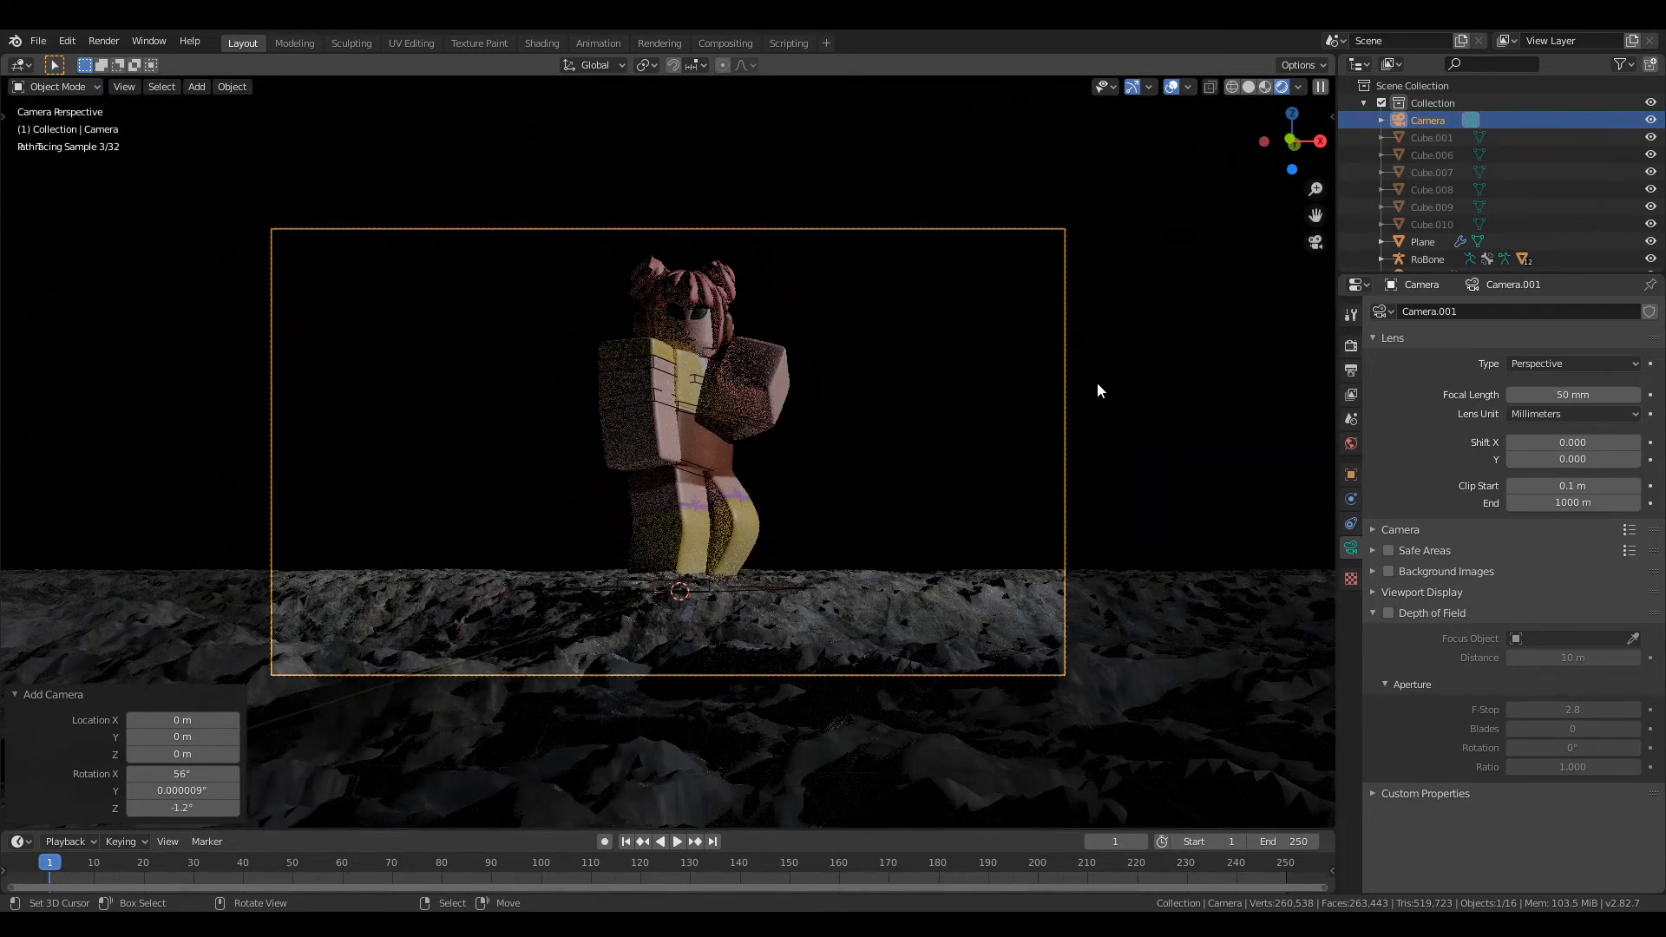
{"action": "key", "text": "shift+f"}
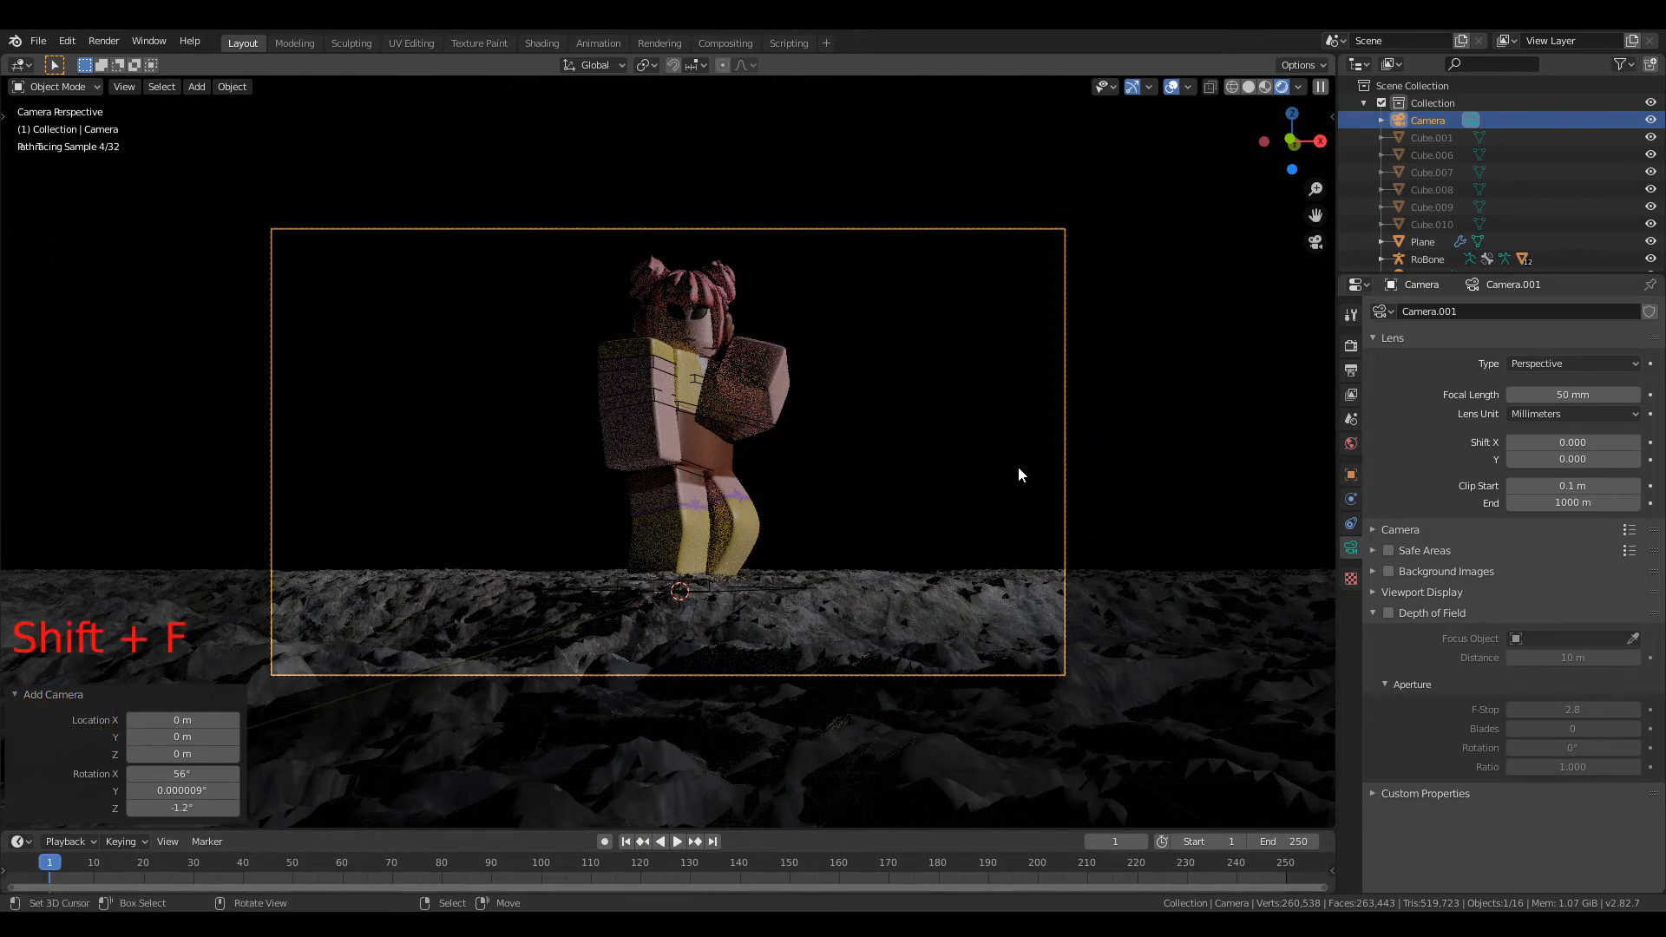
{"action": "right_click", "coordinate": [1023, 460]}
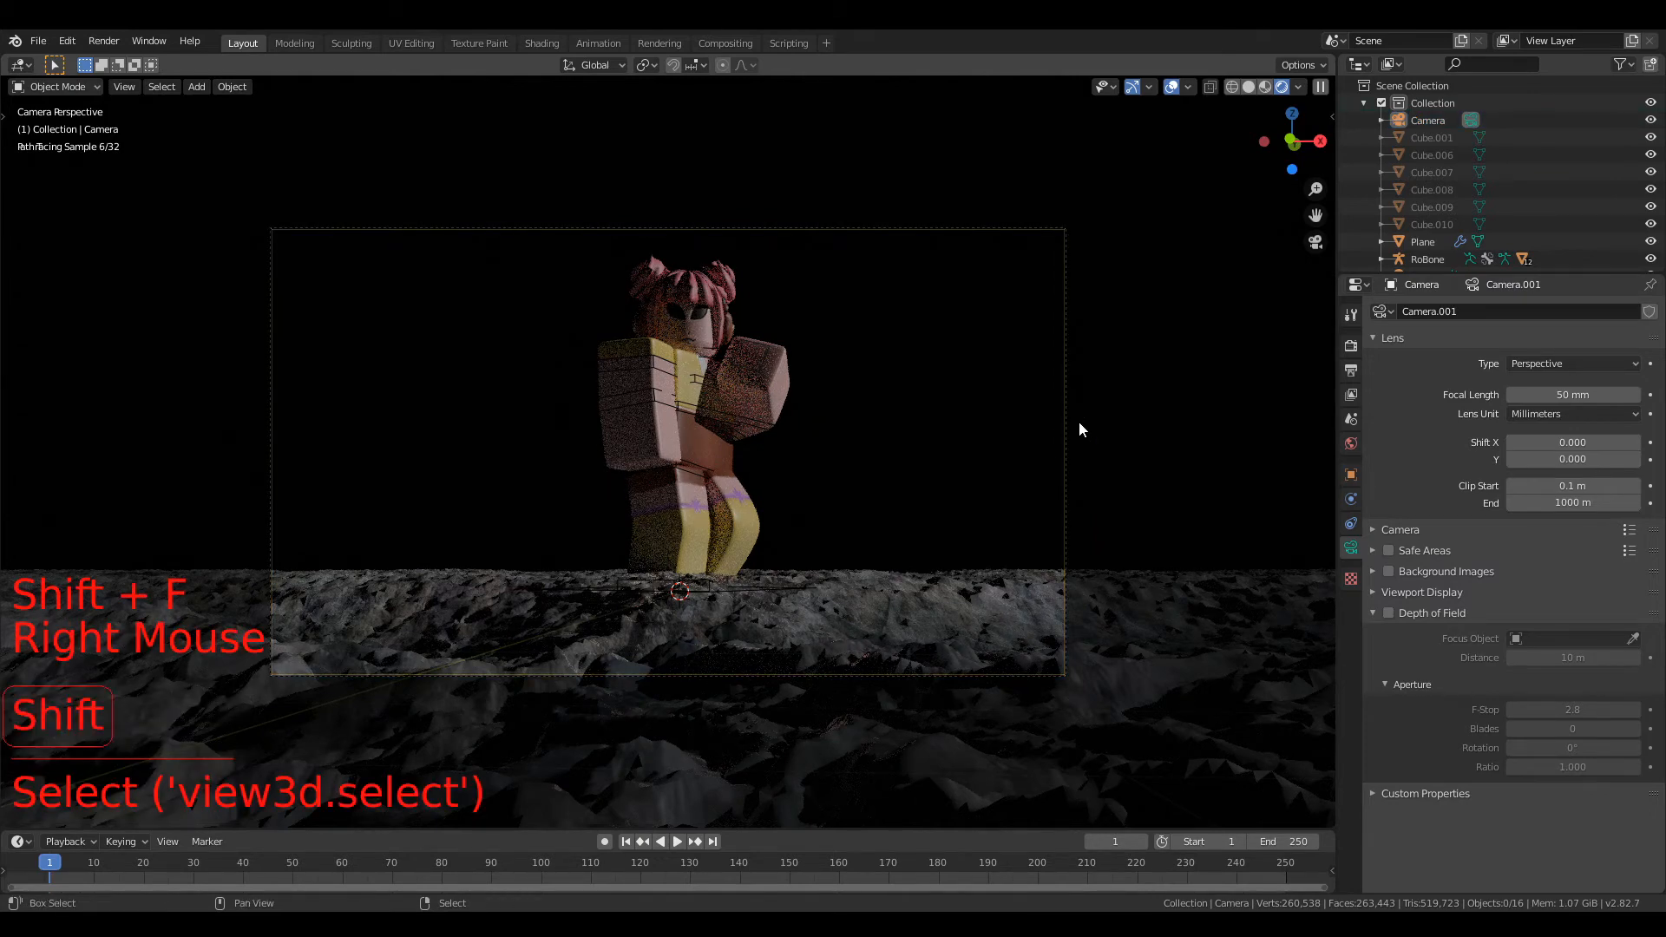
{"action": "key", "text": "shift+grave"}
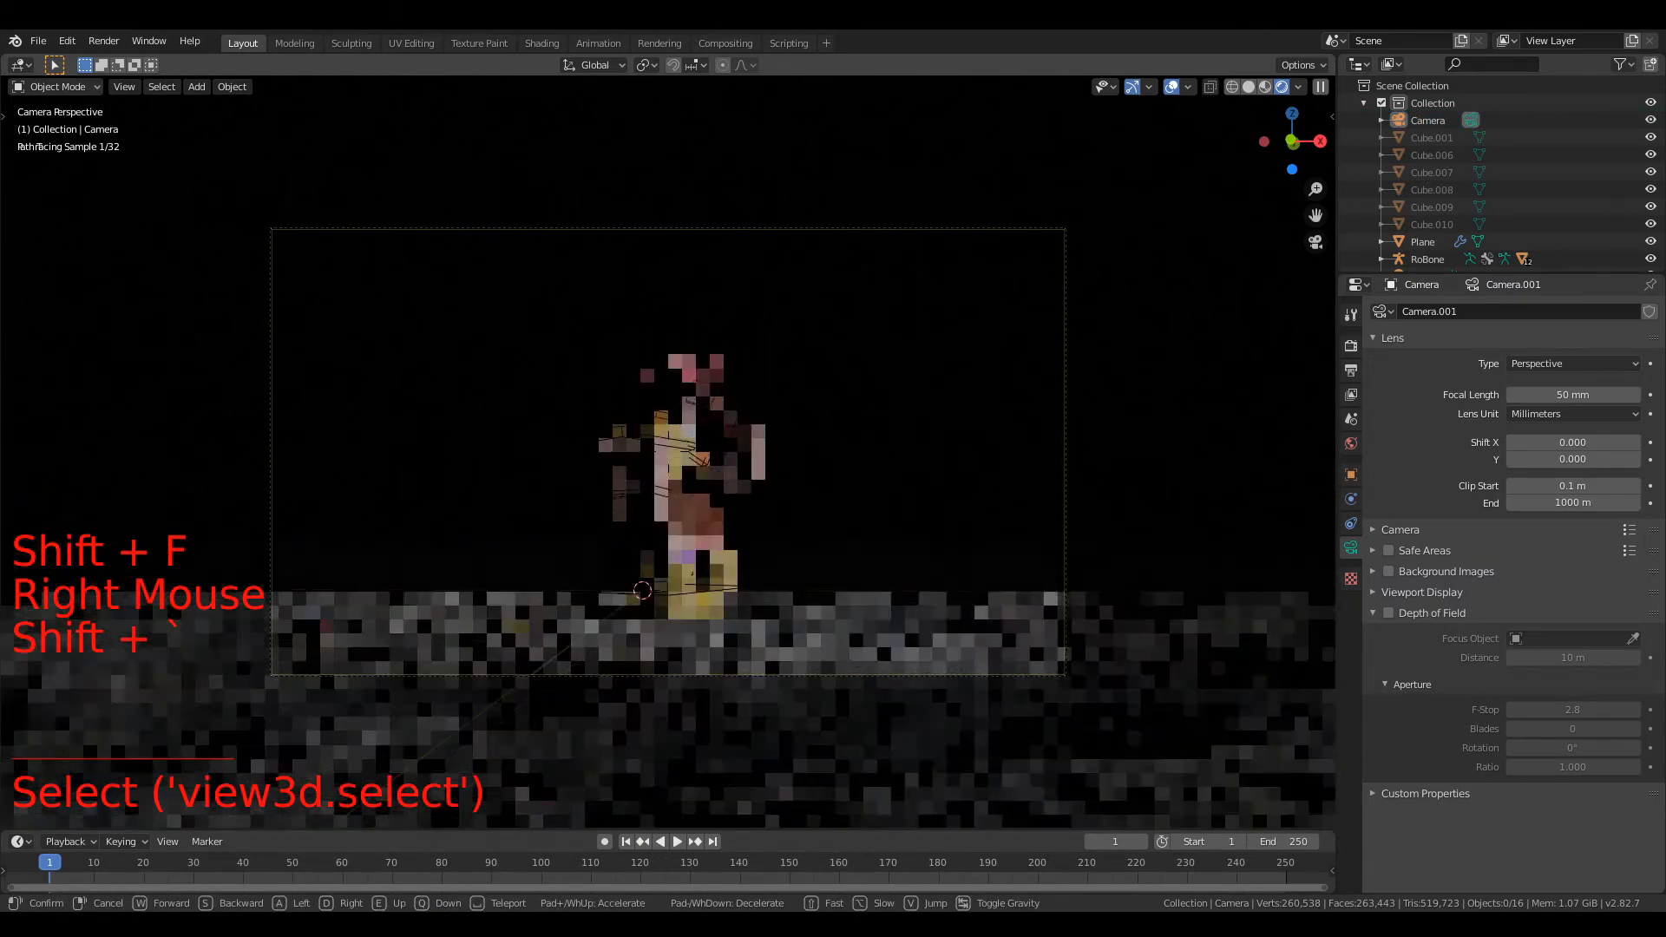
{"action": "key", "text": "a"}
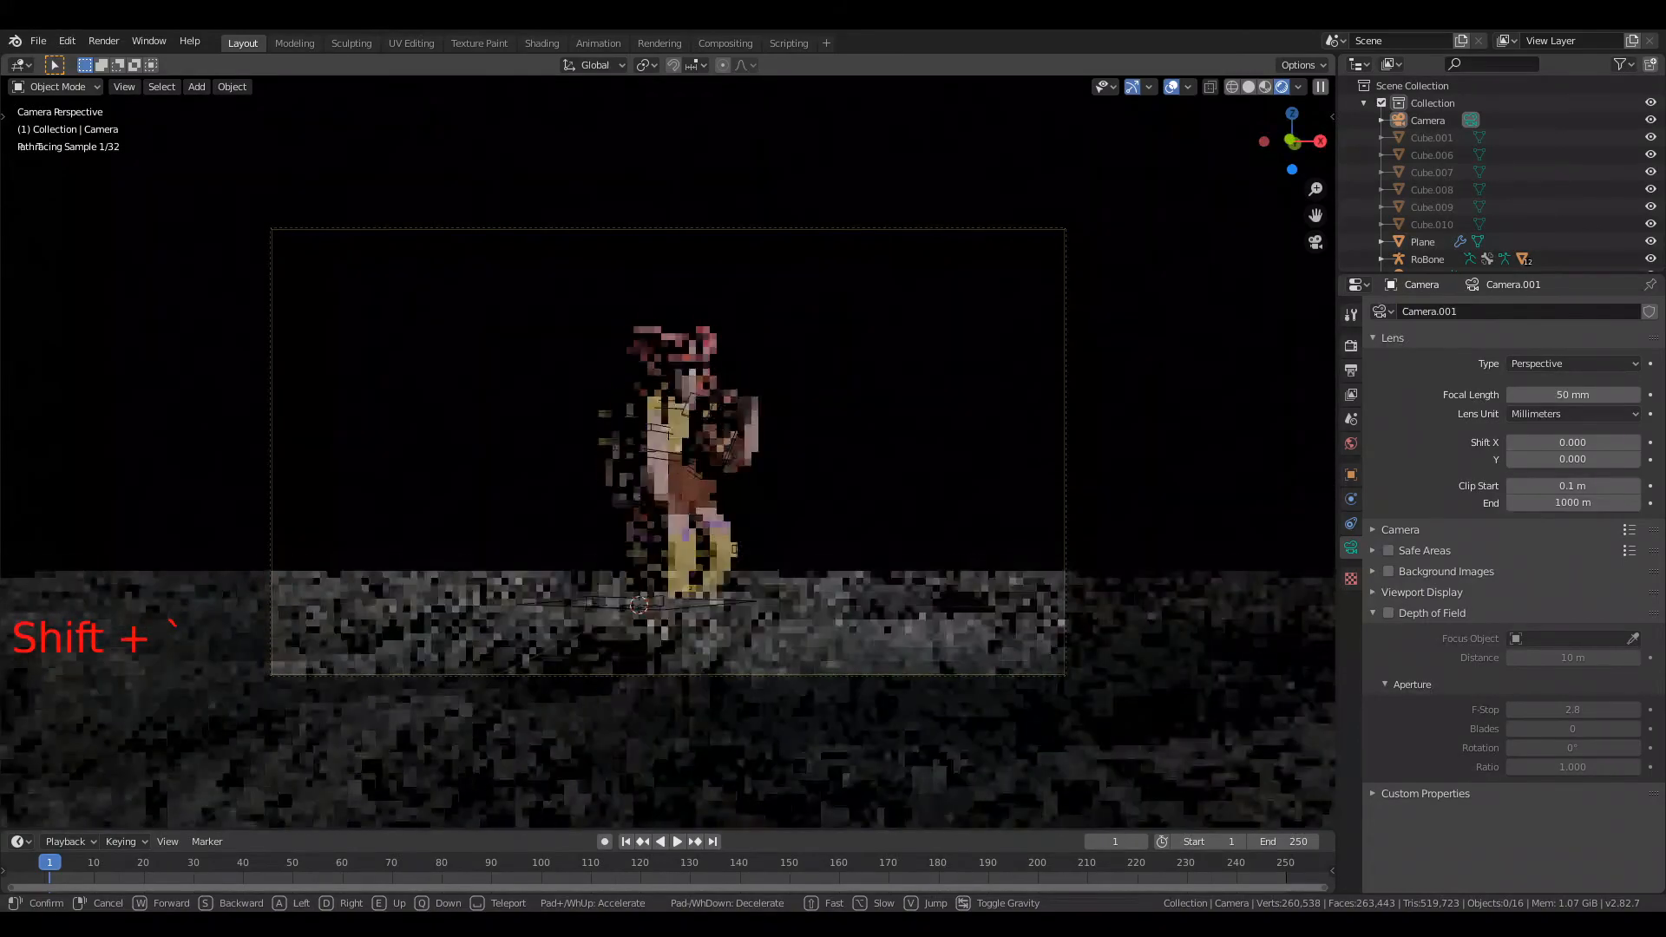
{"action": "left_click", "coordinate": [668, 451]}
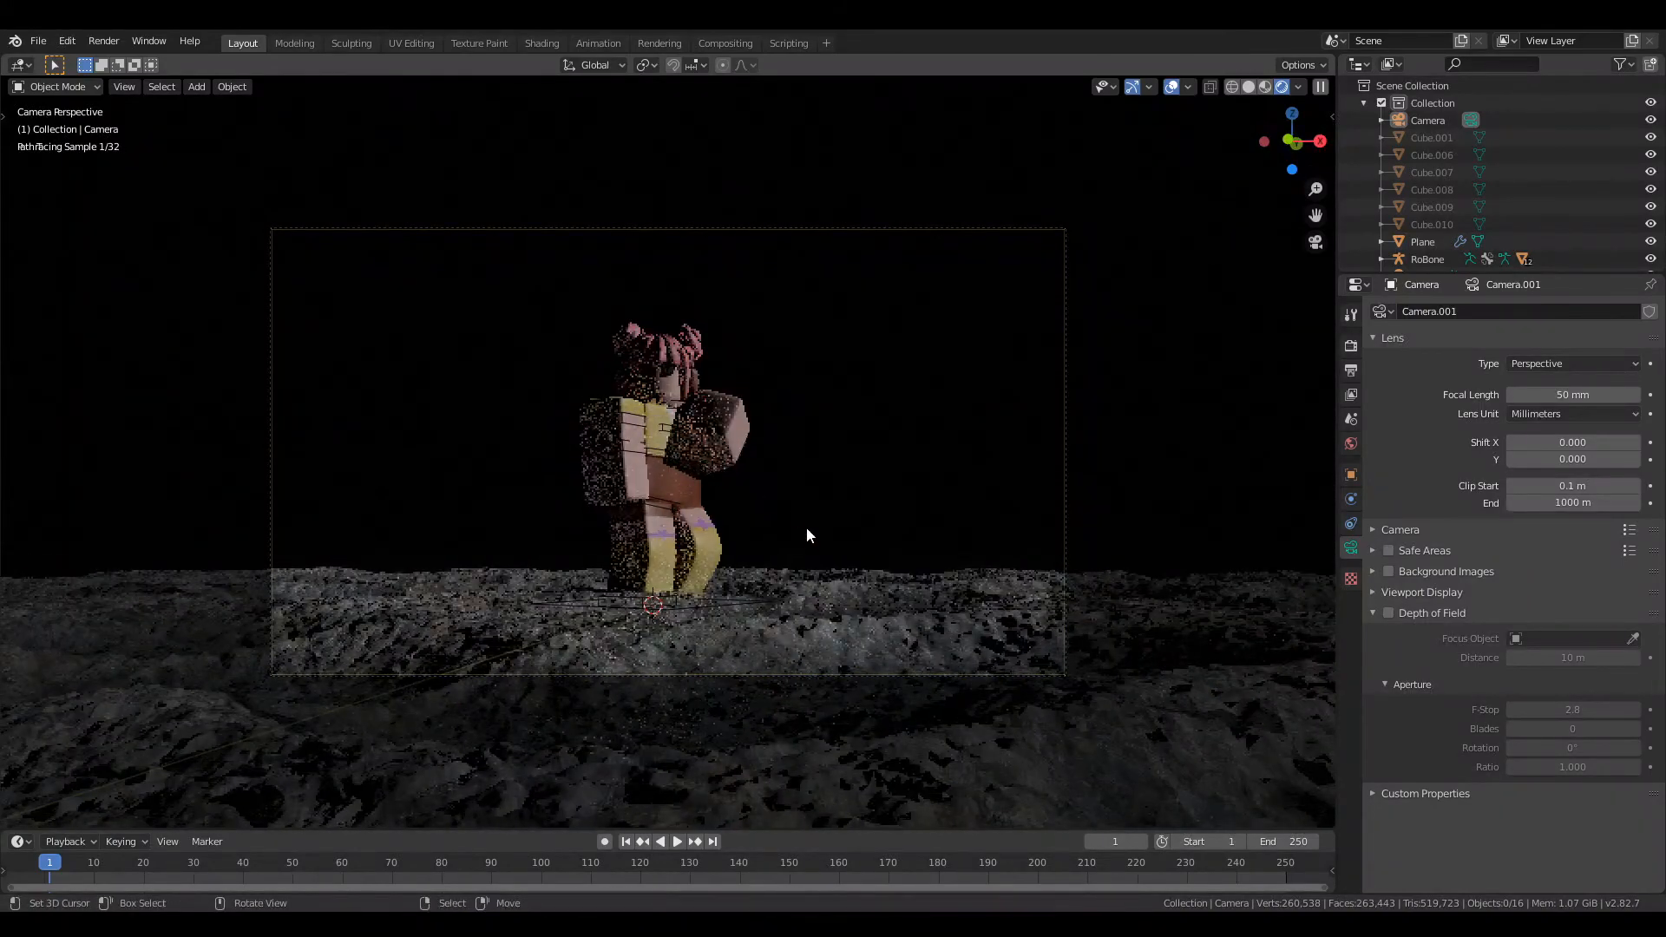
Step: Enable Optimal Display on the moon plane's Subdivision modifier and set its viewport levels to 5
{"action": "middle_click_drag", "start_coordinate": [805, 538], "coordinate": [829, 475], "text": "shift"}
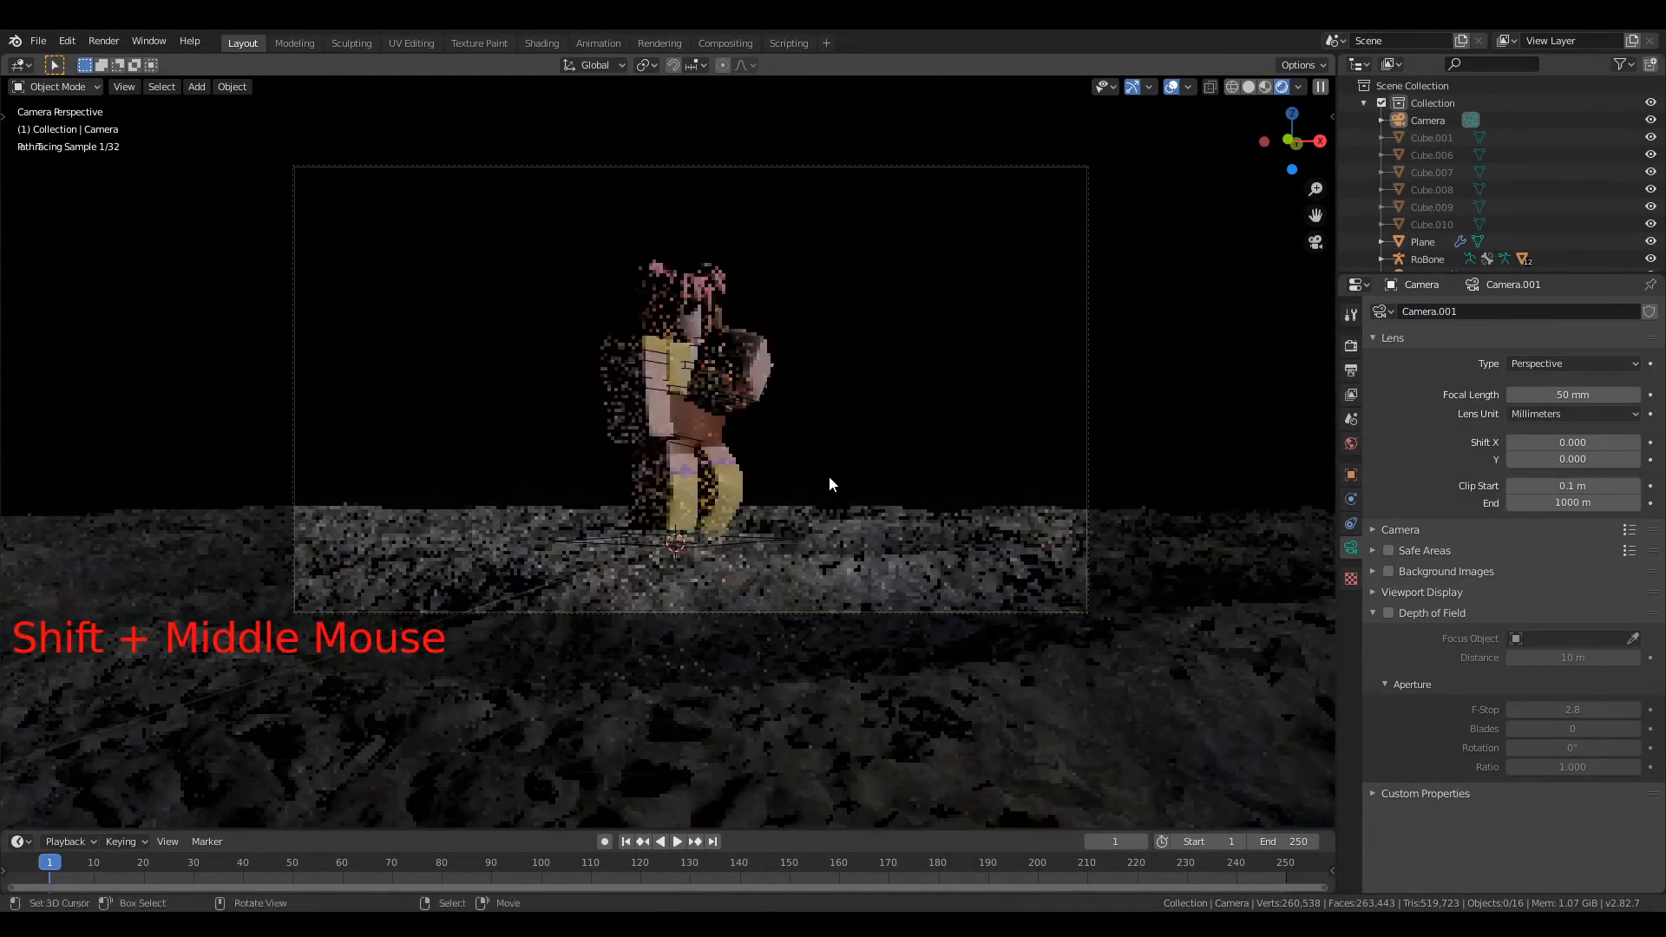
{"action": "scroll", "coordinate": [830, 481], "scroll_direction": "up", "scroll_amount": 4}
{"action": "right_click", "coordinate": [887, 727]}
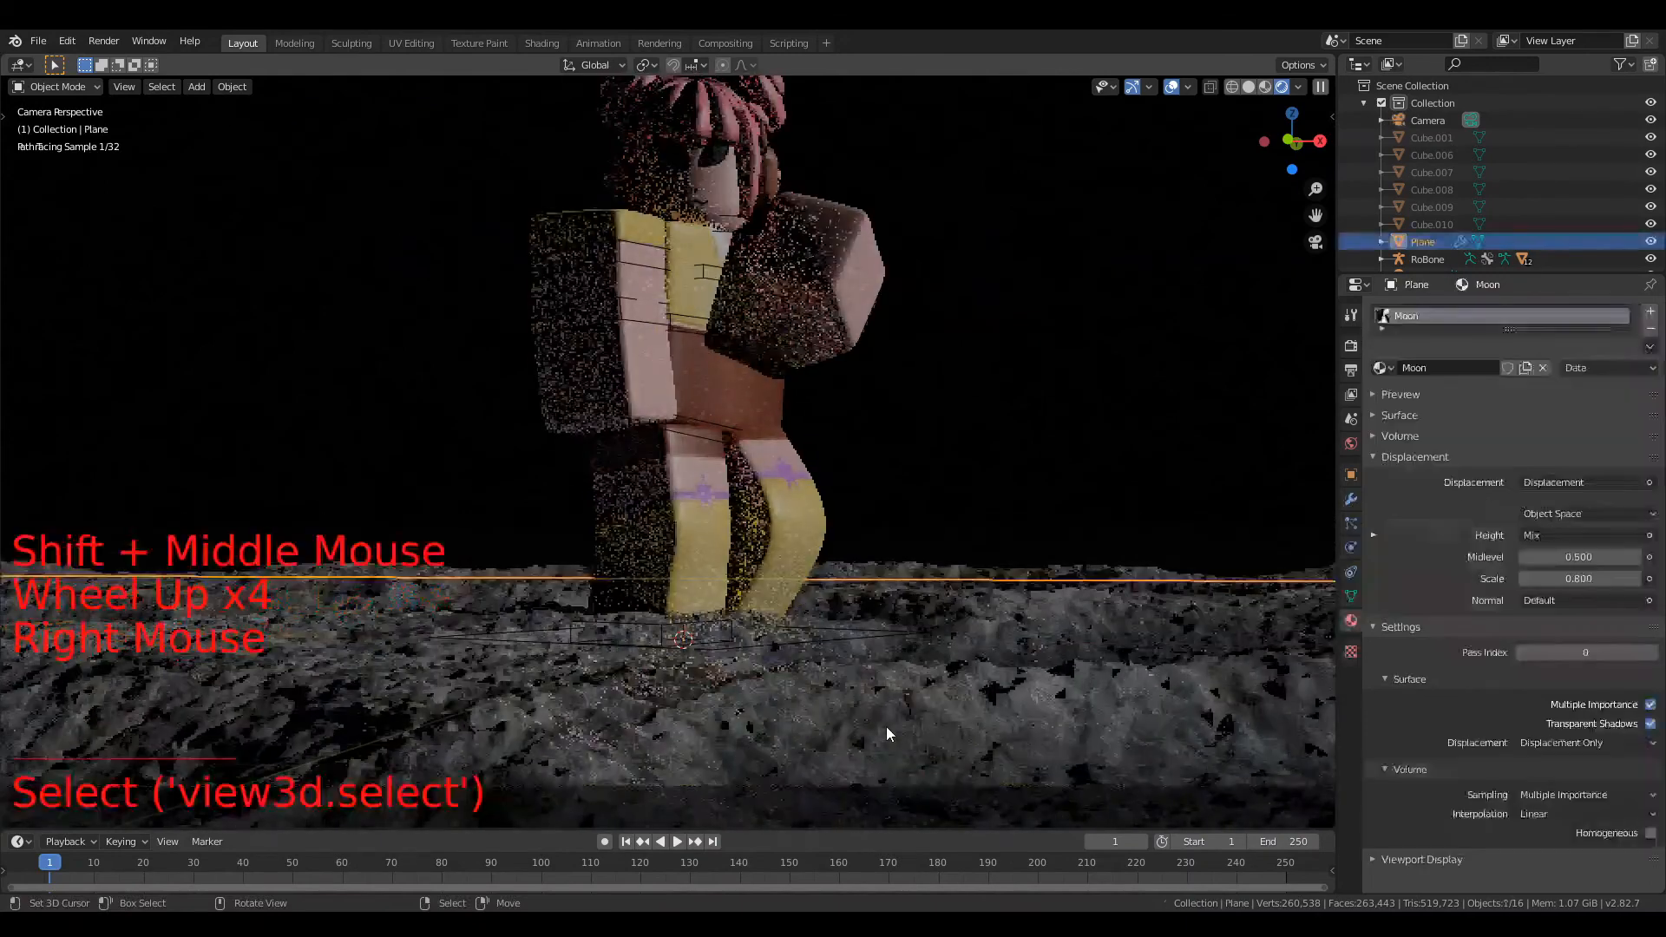
{"action": "left_click", "coordinate": [1344, 501]}
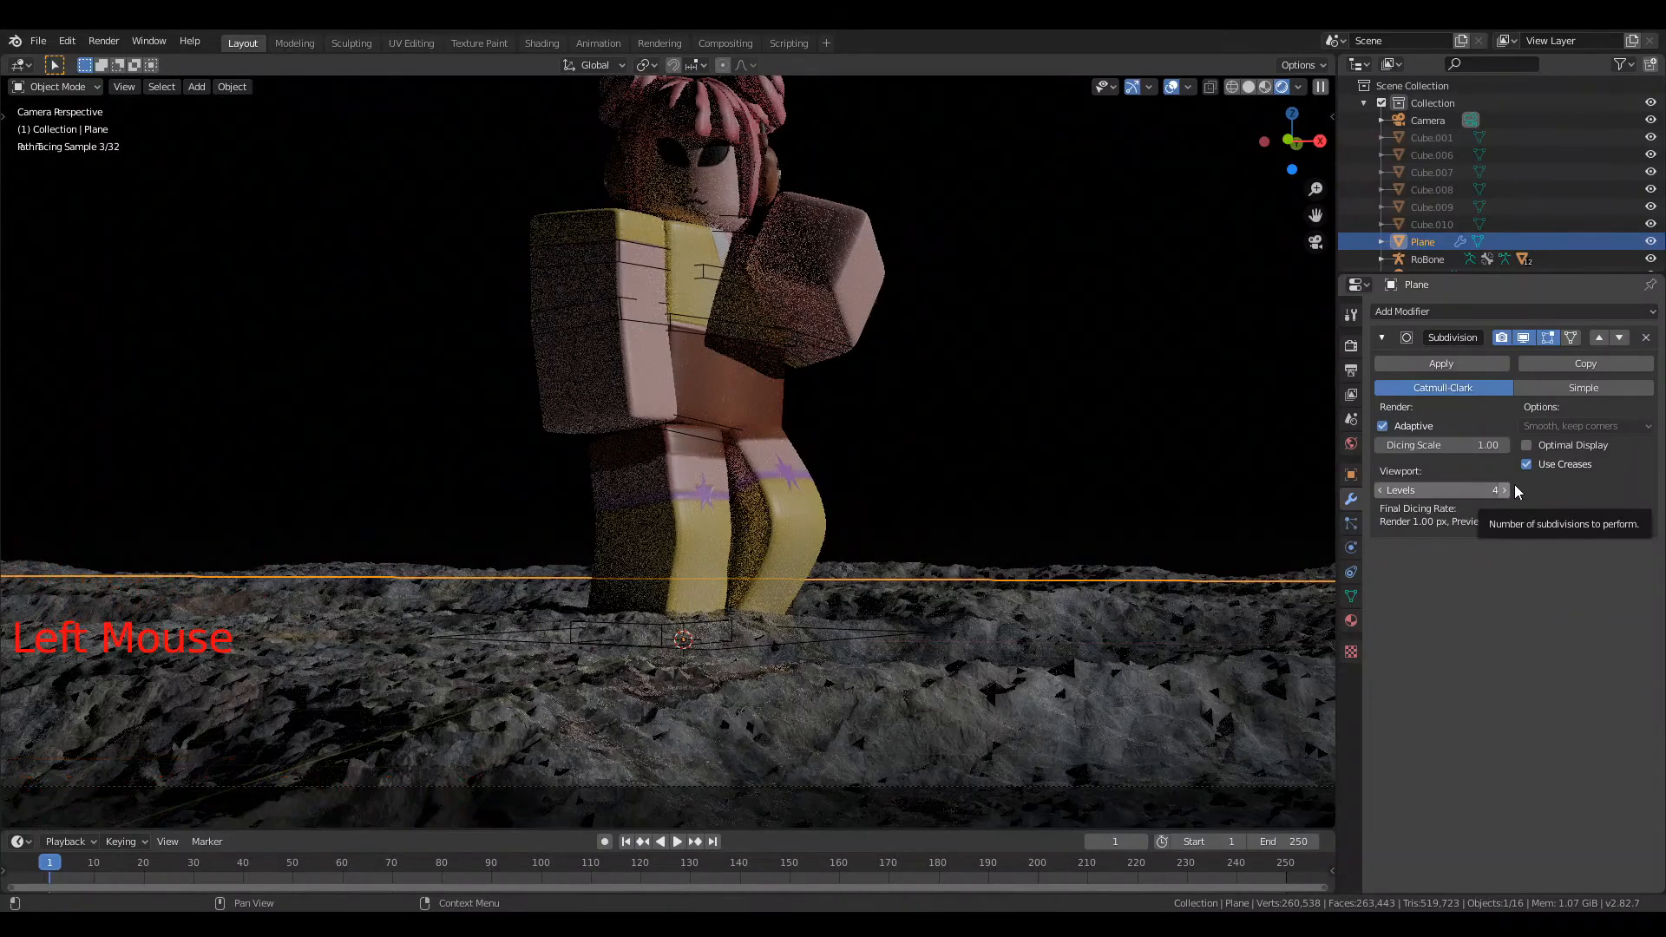
{"action": "left_click", "coordinate": [1529, 447]}
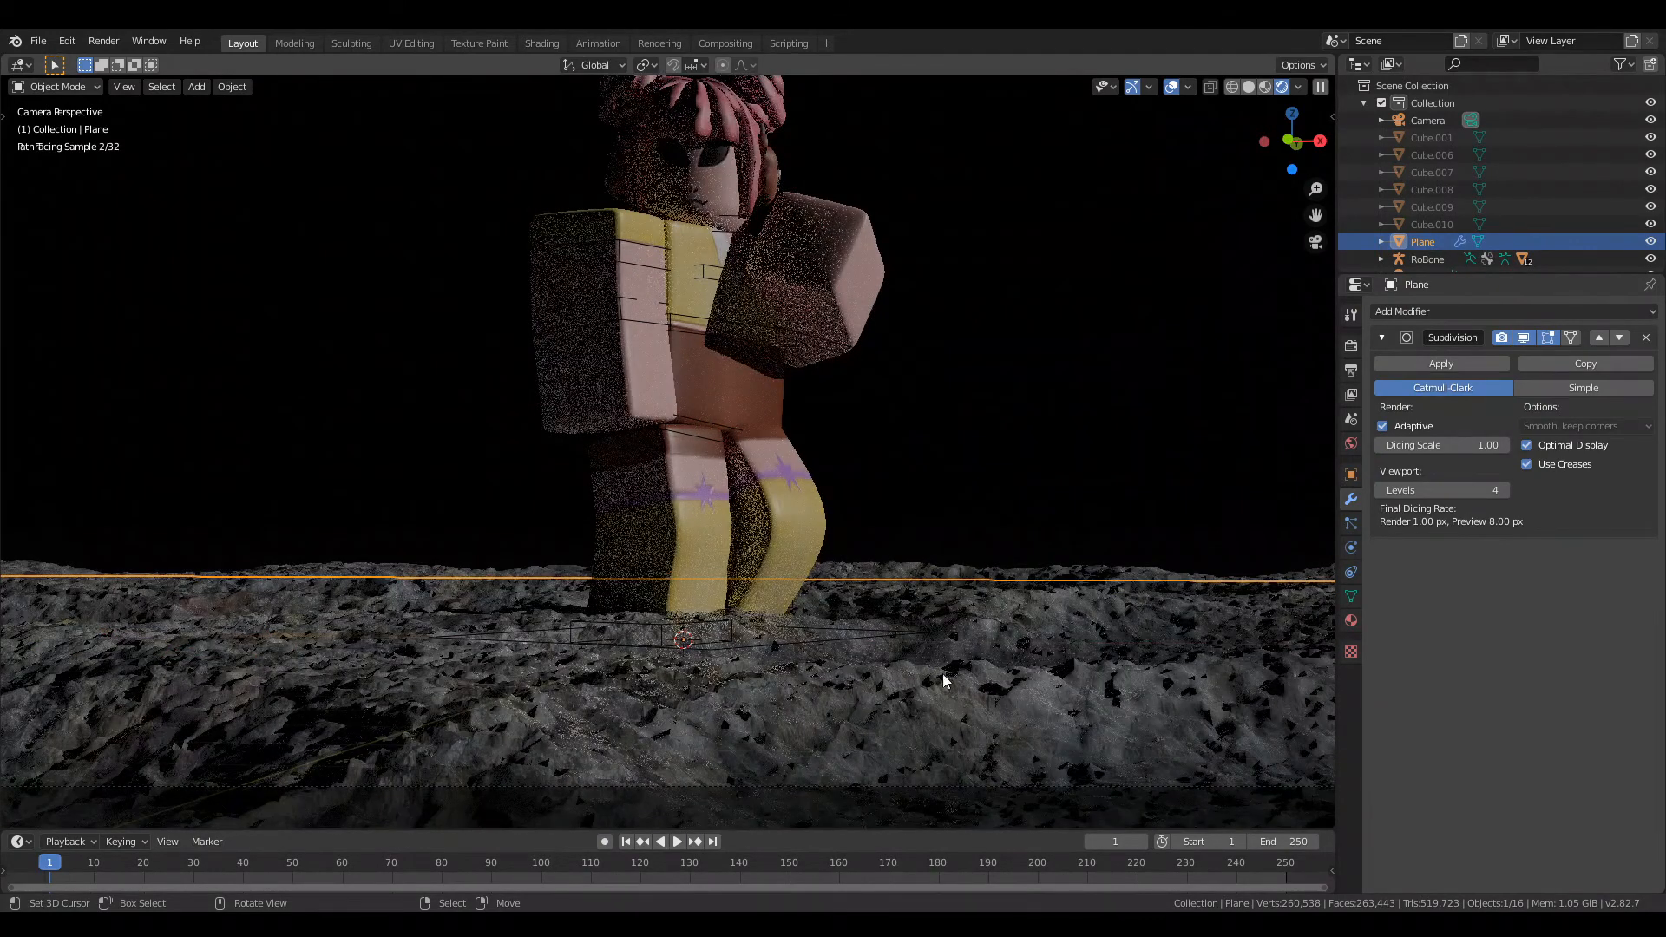
{"action": "left_click", "coordinate": [1505, 491]}
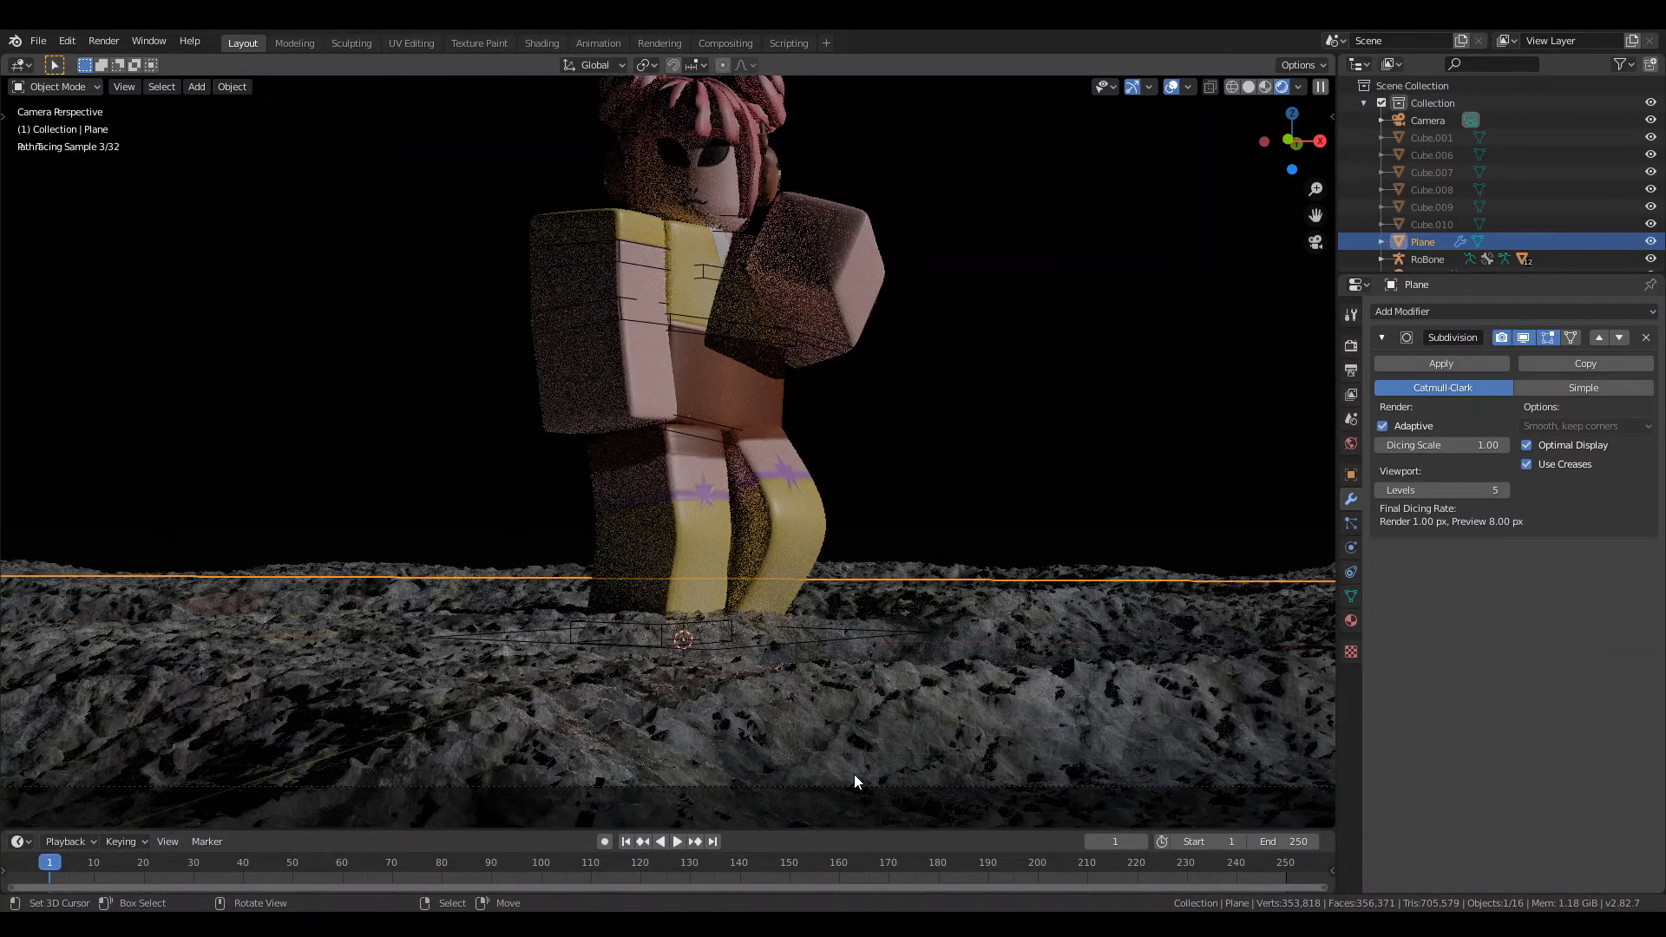
Step: Set the dicing scale of the plane's Subdivision modifier to 10
{"action": "left_click", "coordinate": [1472, 448]}
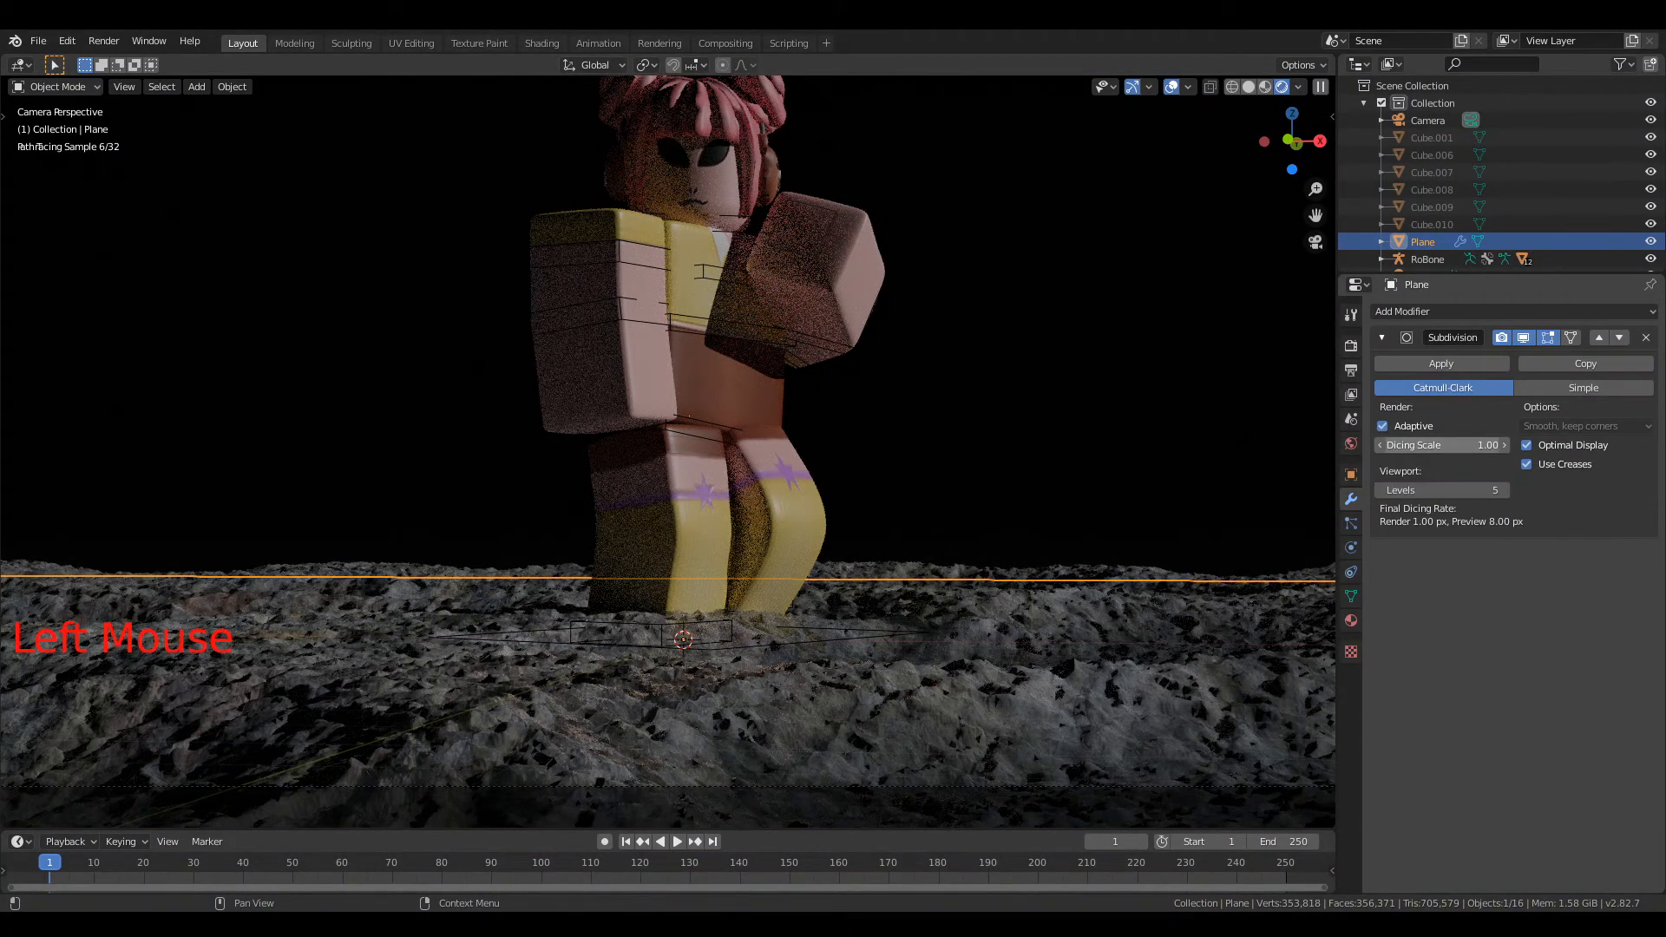
{"action": "double_click", "coordinate": [1474, 448]}
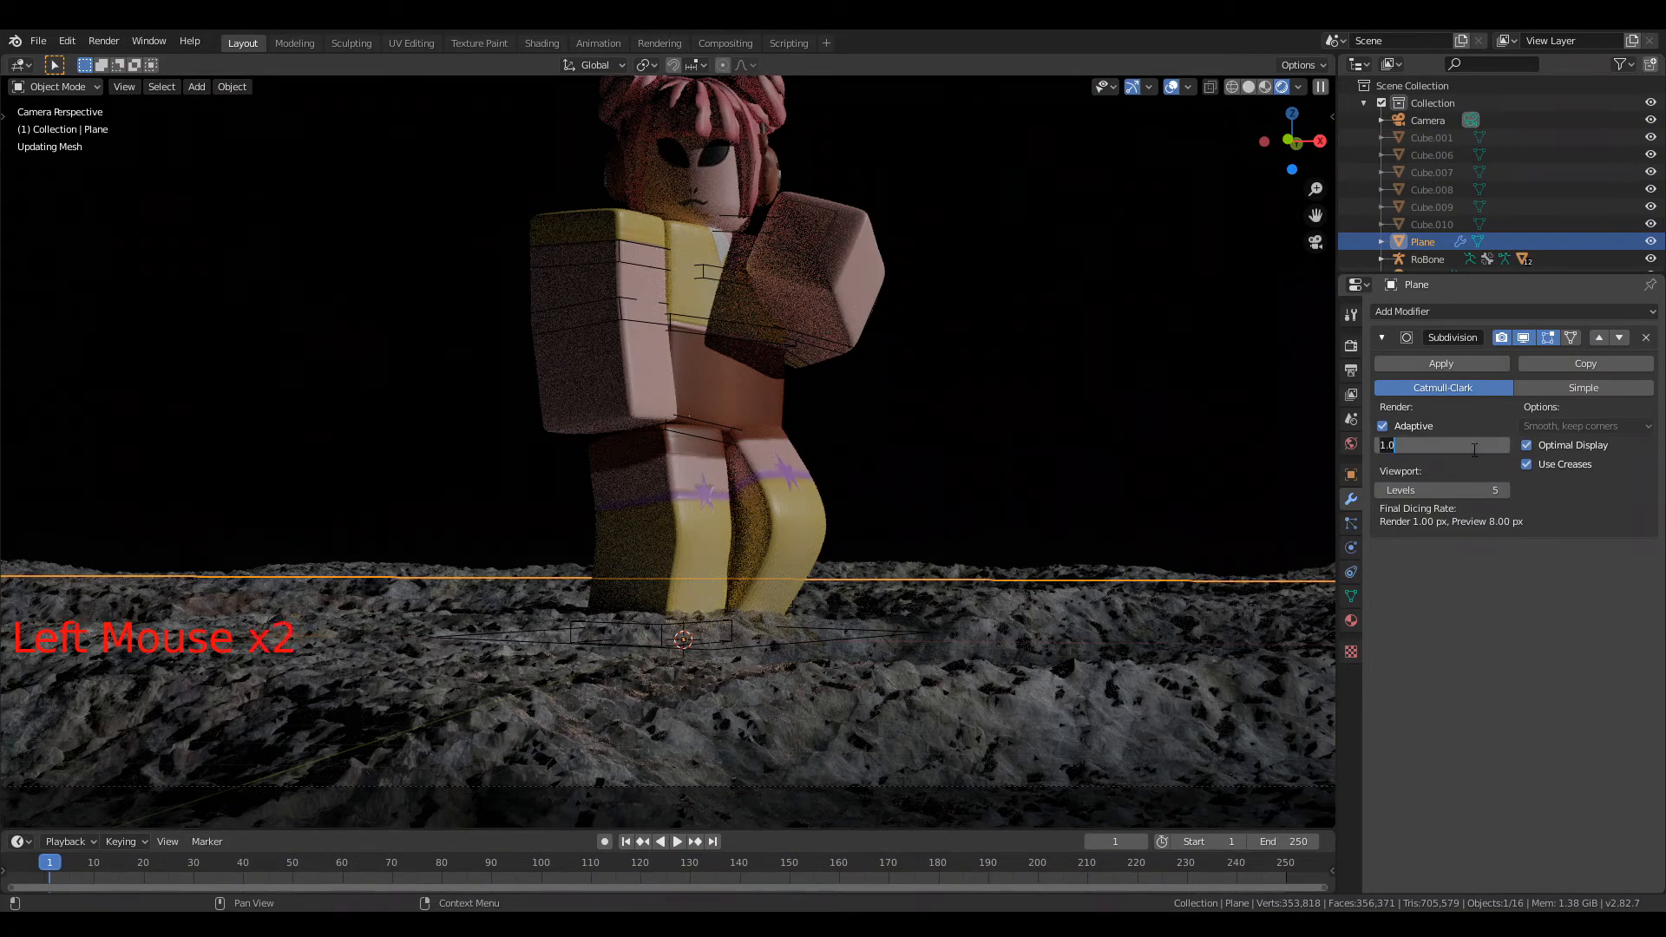
{"action": "type", "text": "10"}
{"action": "key", "text": "Return"}
Step: Raise the dicing scale of the plane's Subdivision modifier to 20
{"action": "left_click", "coordinate": [1480, 445]}
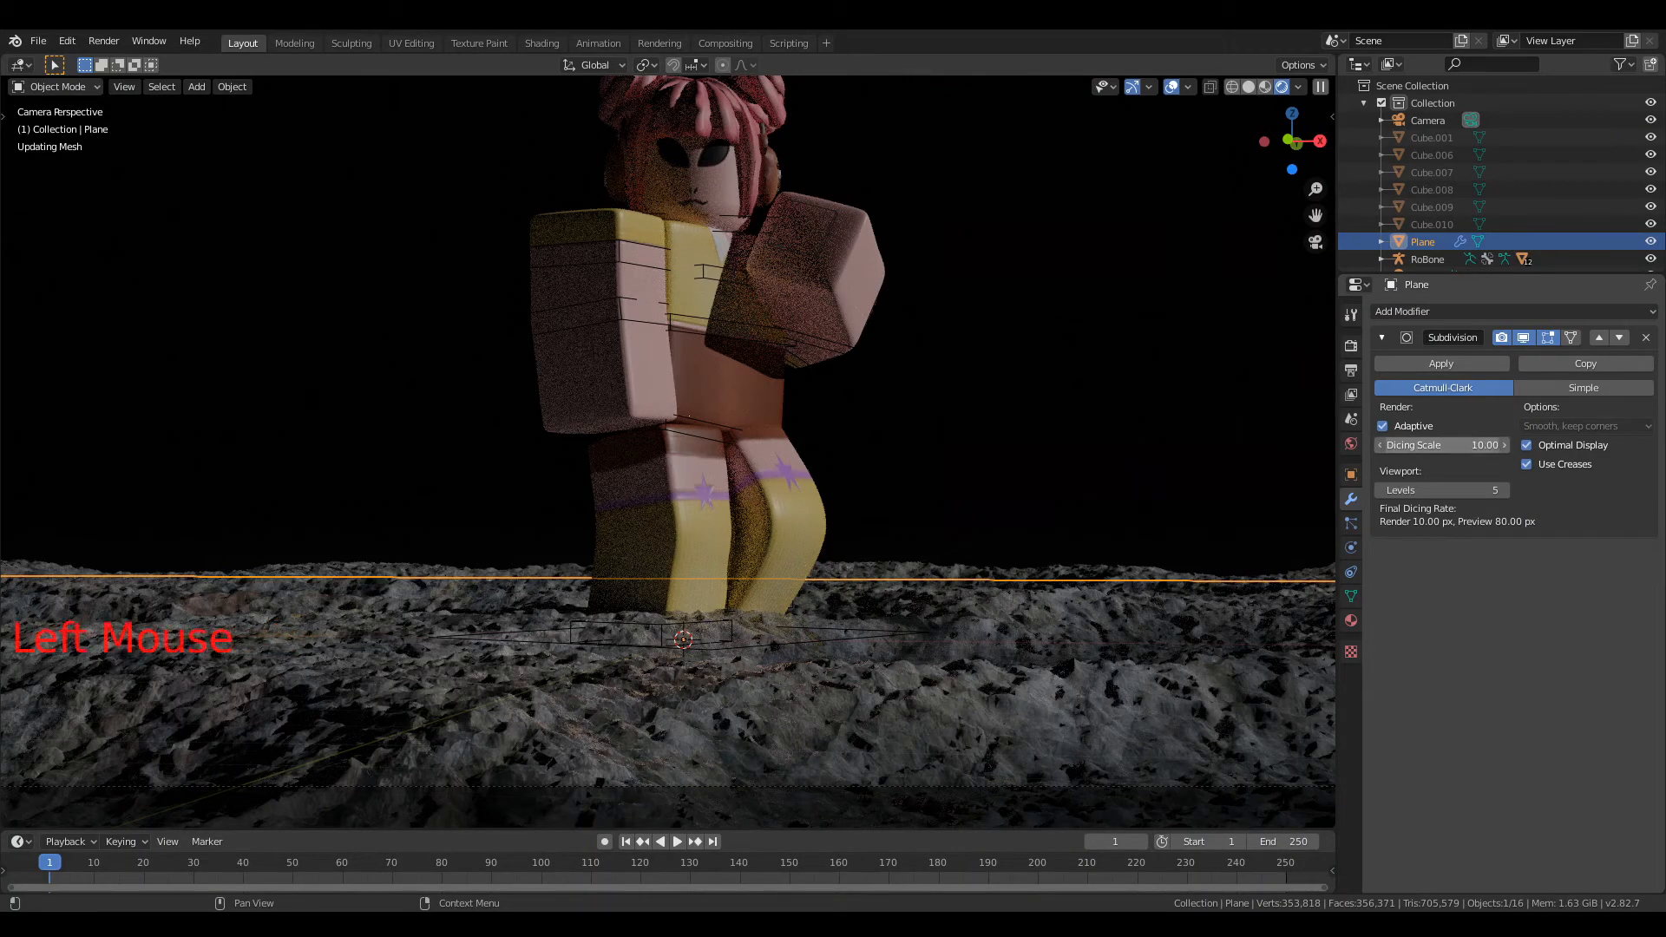
{"action": "type", "text": "20"}
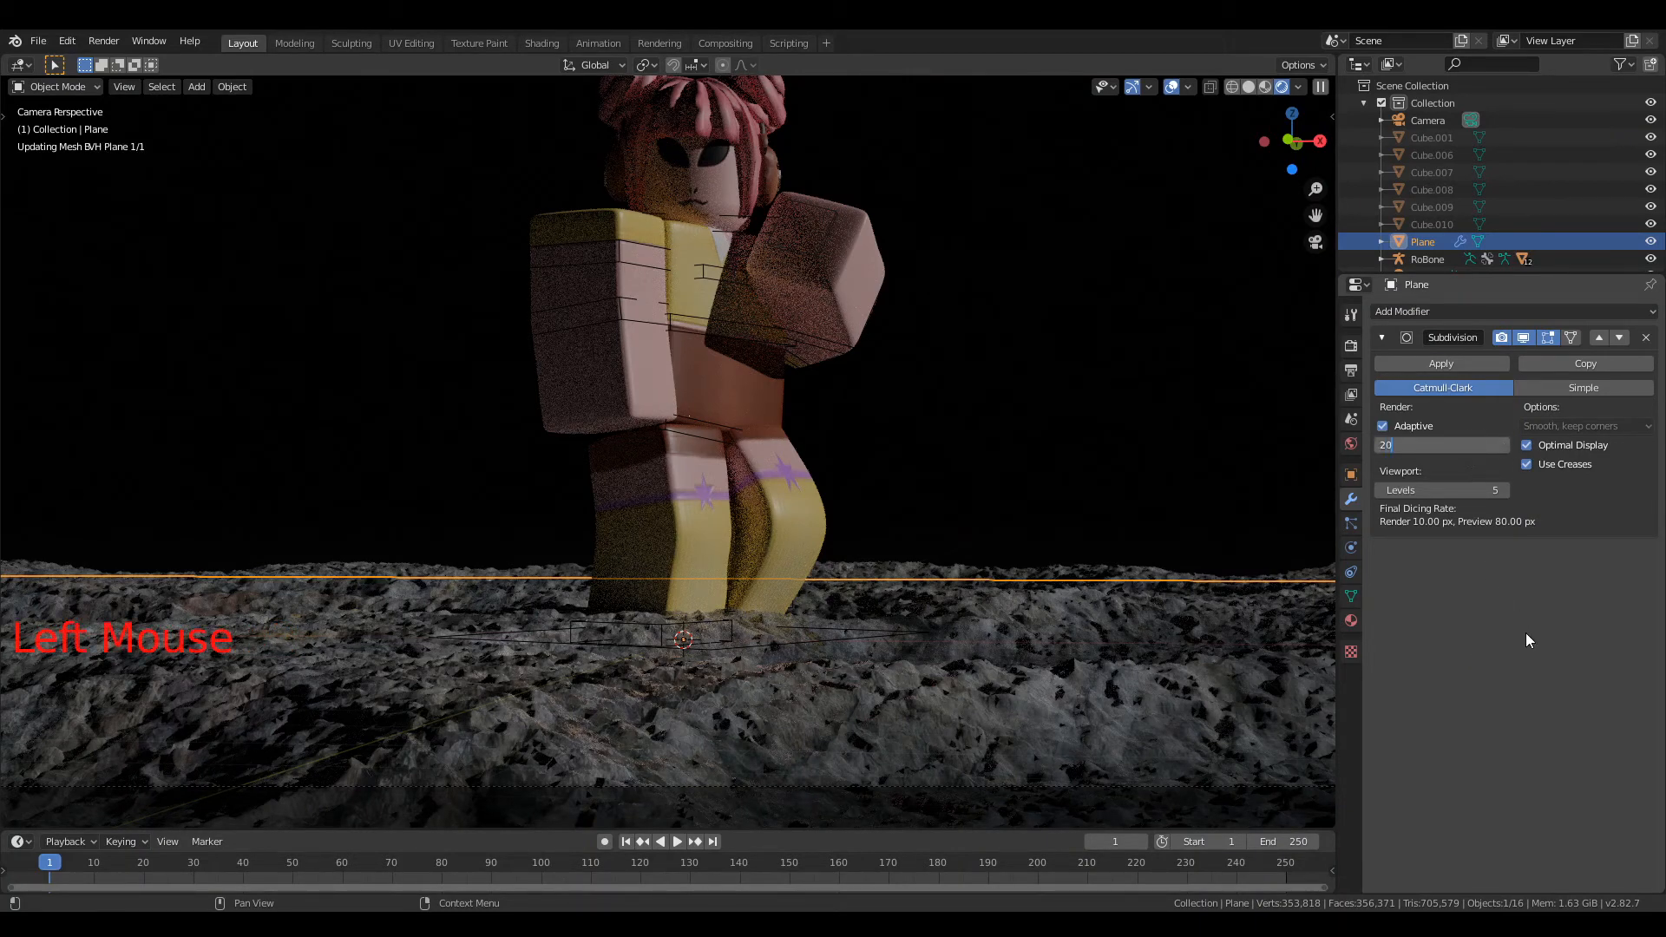
{"action": "key", "text": "Return"}
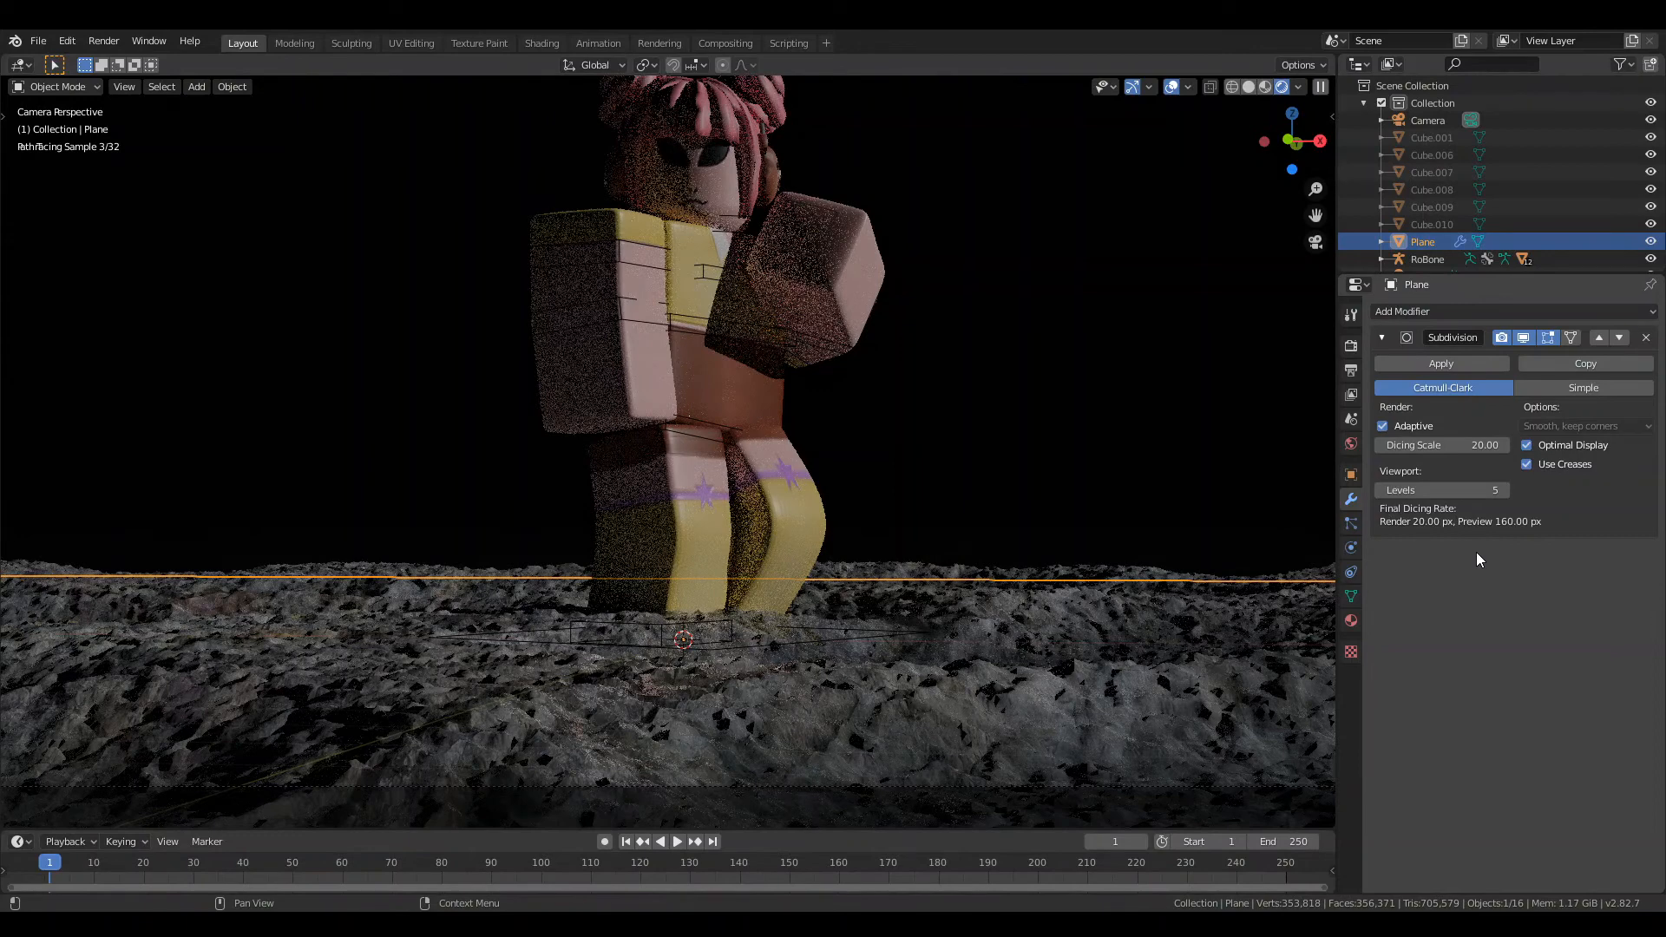
Step: Restart the rendered shading by way of solid shading, deselect everything, and examine the rock surface in the camera view
{"action": "left_click", "coordinate": [1249, 86]}
{"action": "scroll", "coordinate": [919, 199], "scroll_direction": "down", "scroll_amount": 5}
{"action": "scroll", "coordinate": [982, 256], "scroll_direction": "up", "scroll_amount": 1}
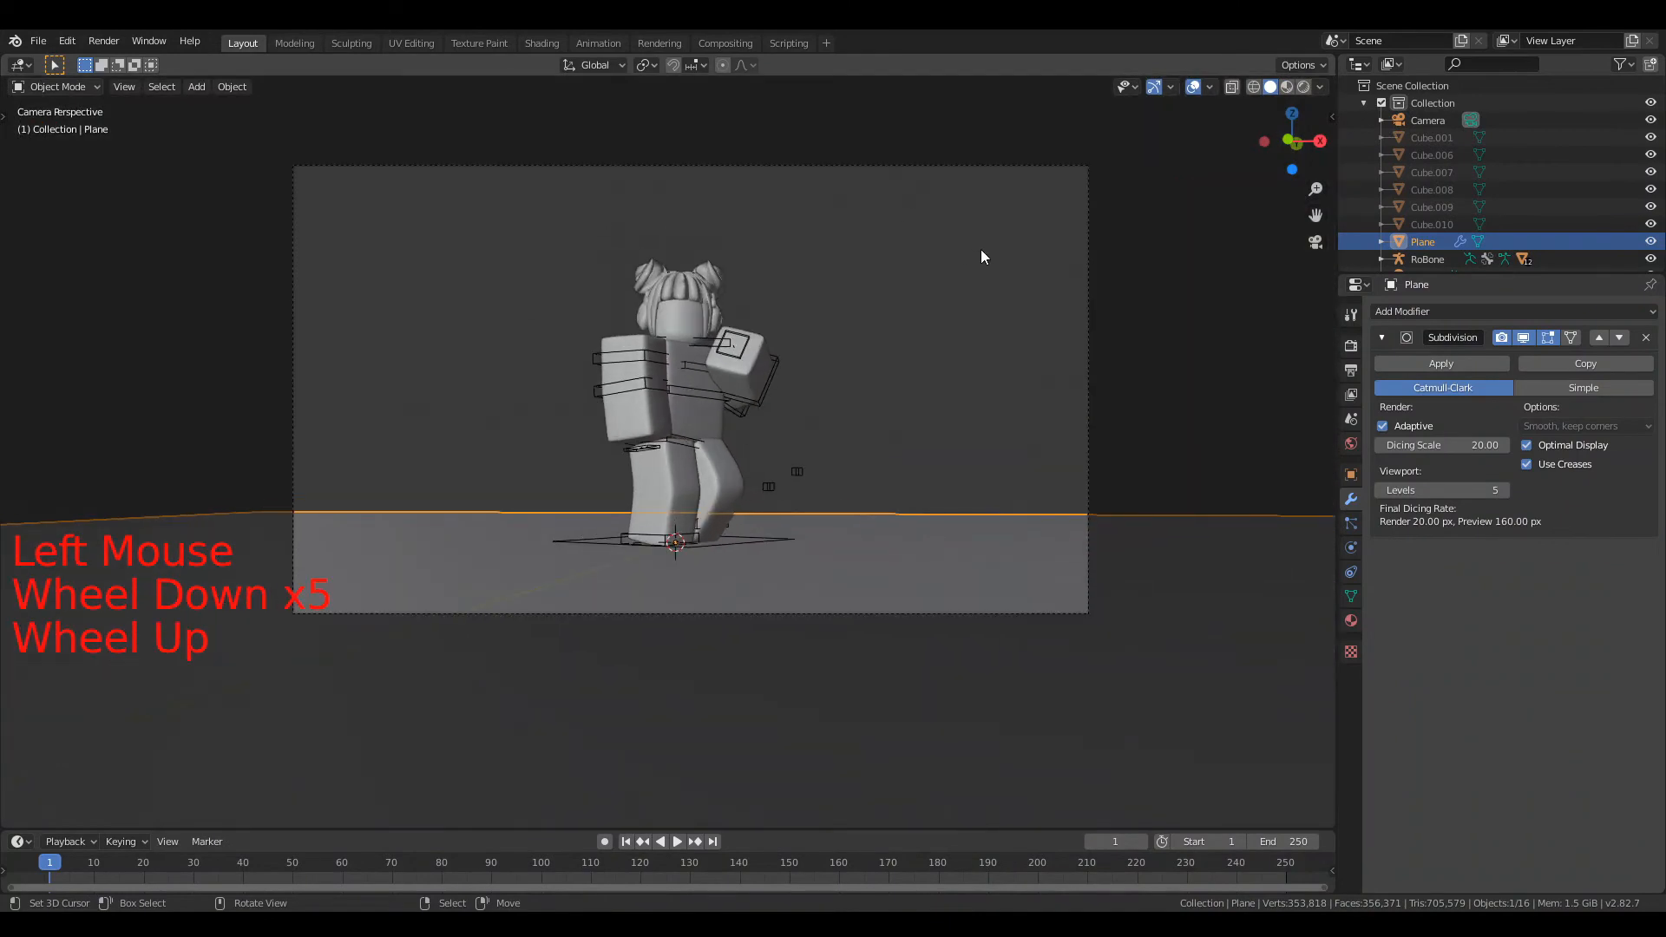
{"action": "scroll", "coordinate": [981, 248], "scroll_direction": "down", "scroll_amount": 3}
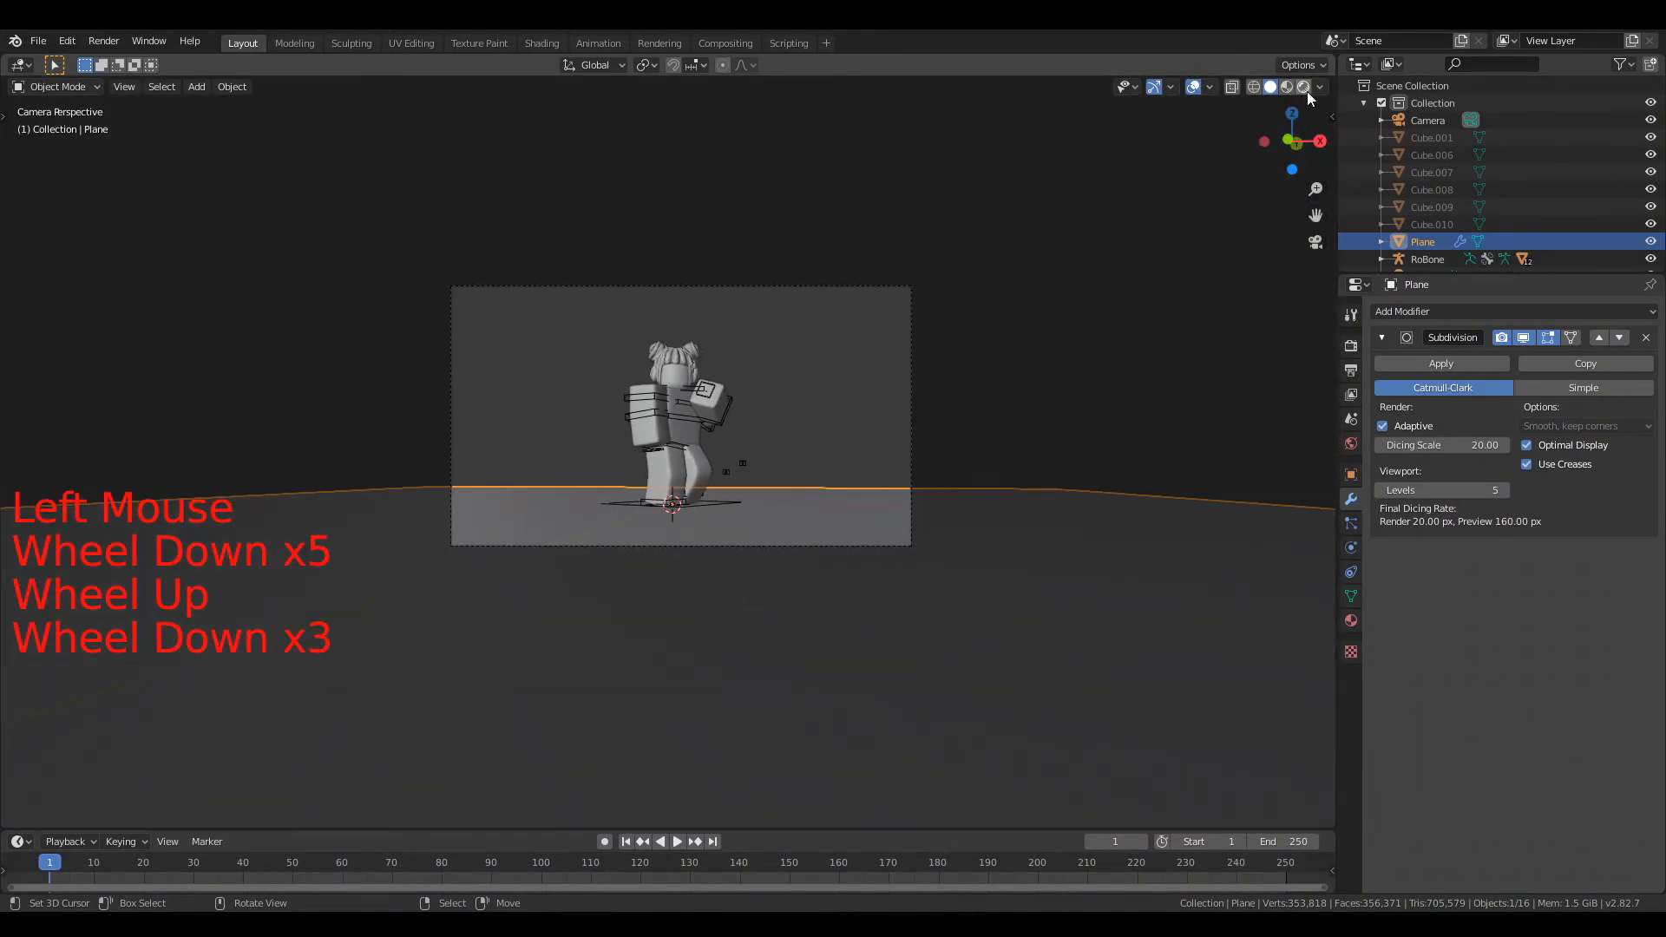
{"action": "left_click", "coordinate": [1305, 88]}
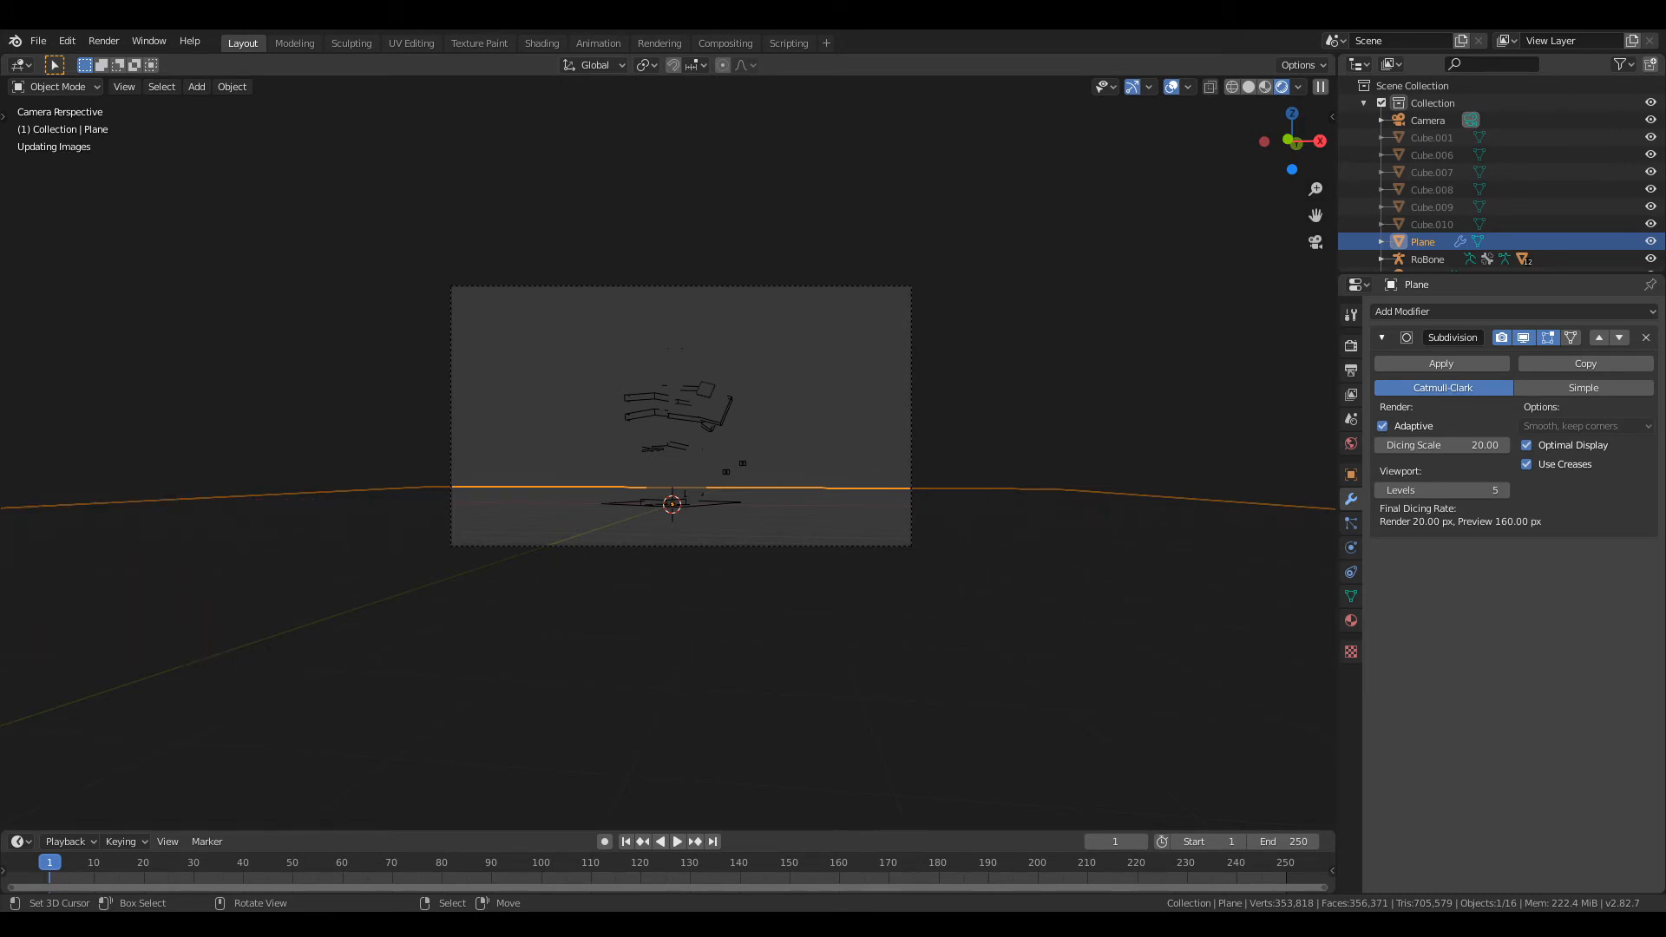
{"action": "scroll", "coordinate": [773, 502], "scroll_direction": "up", "scroll_amount": 2}
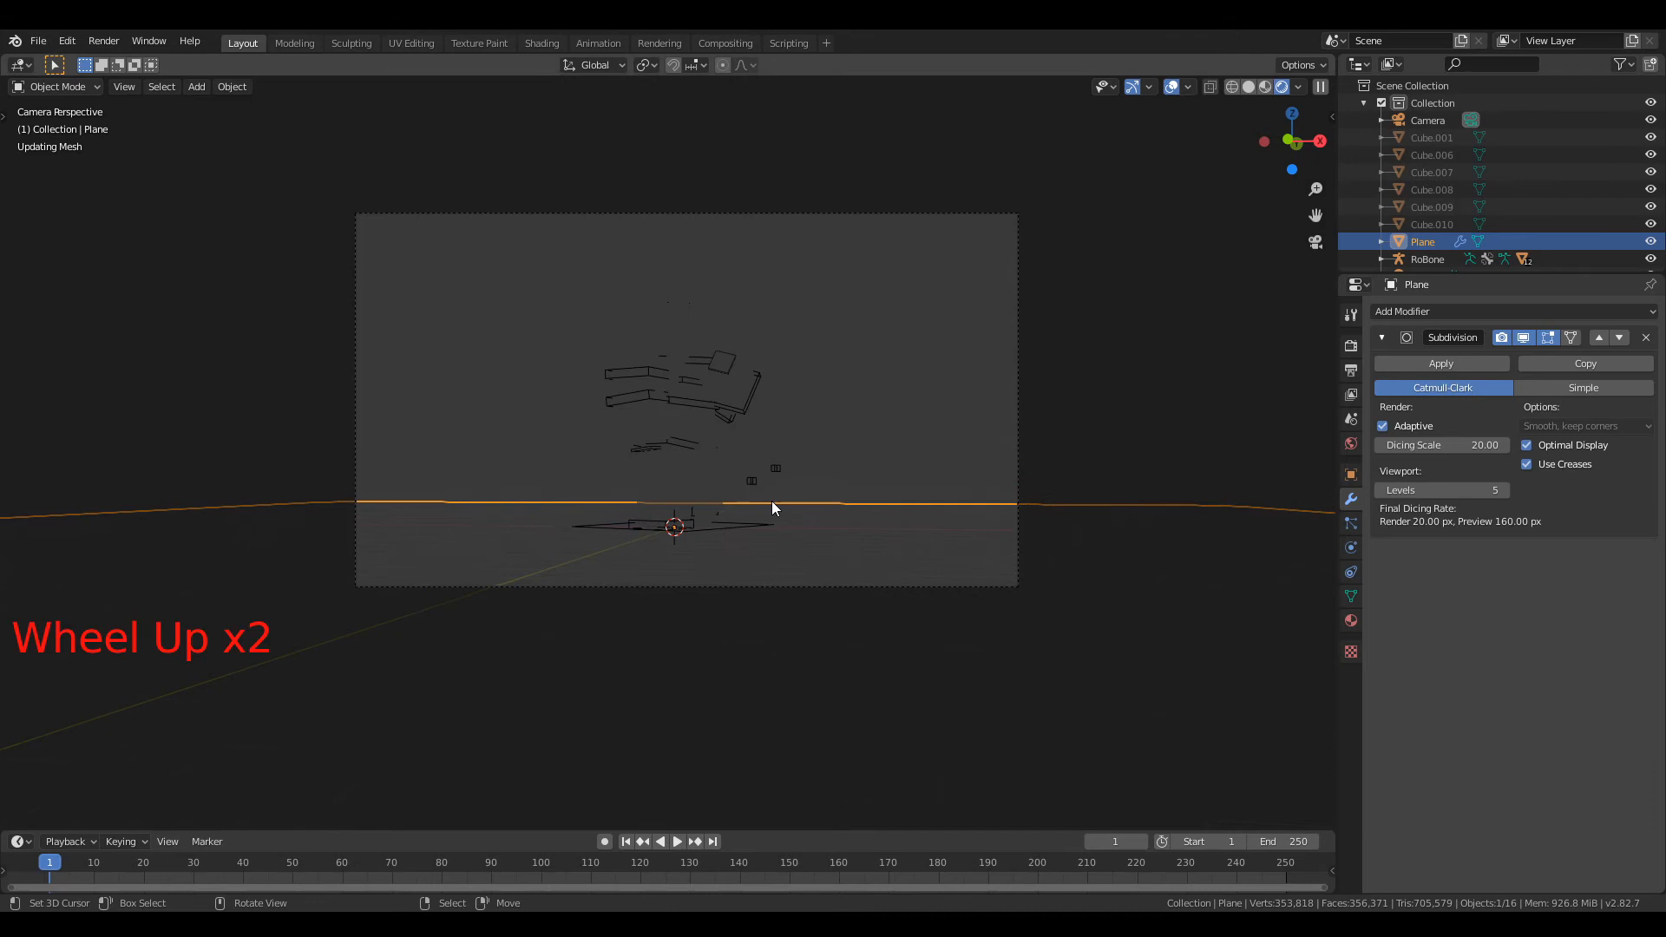
{"action": "right_click", "coordinate": [752, 399]}
{"action": "scroll", "coordinate": [750, 416], "scroll_direction": "up", "scroll_amount": 2}
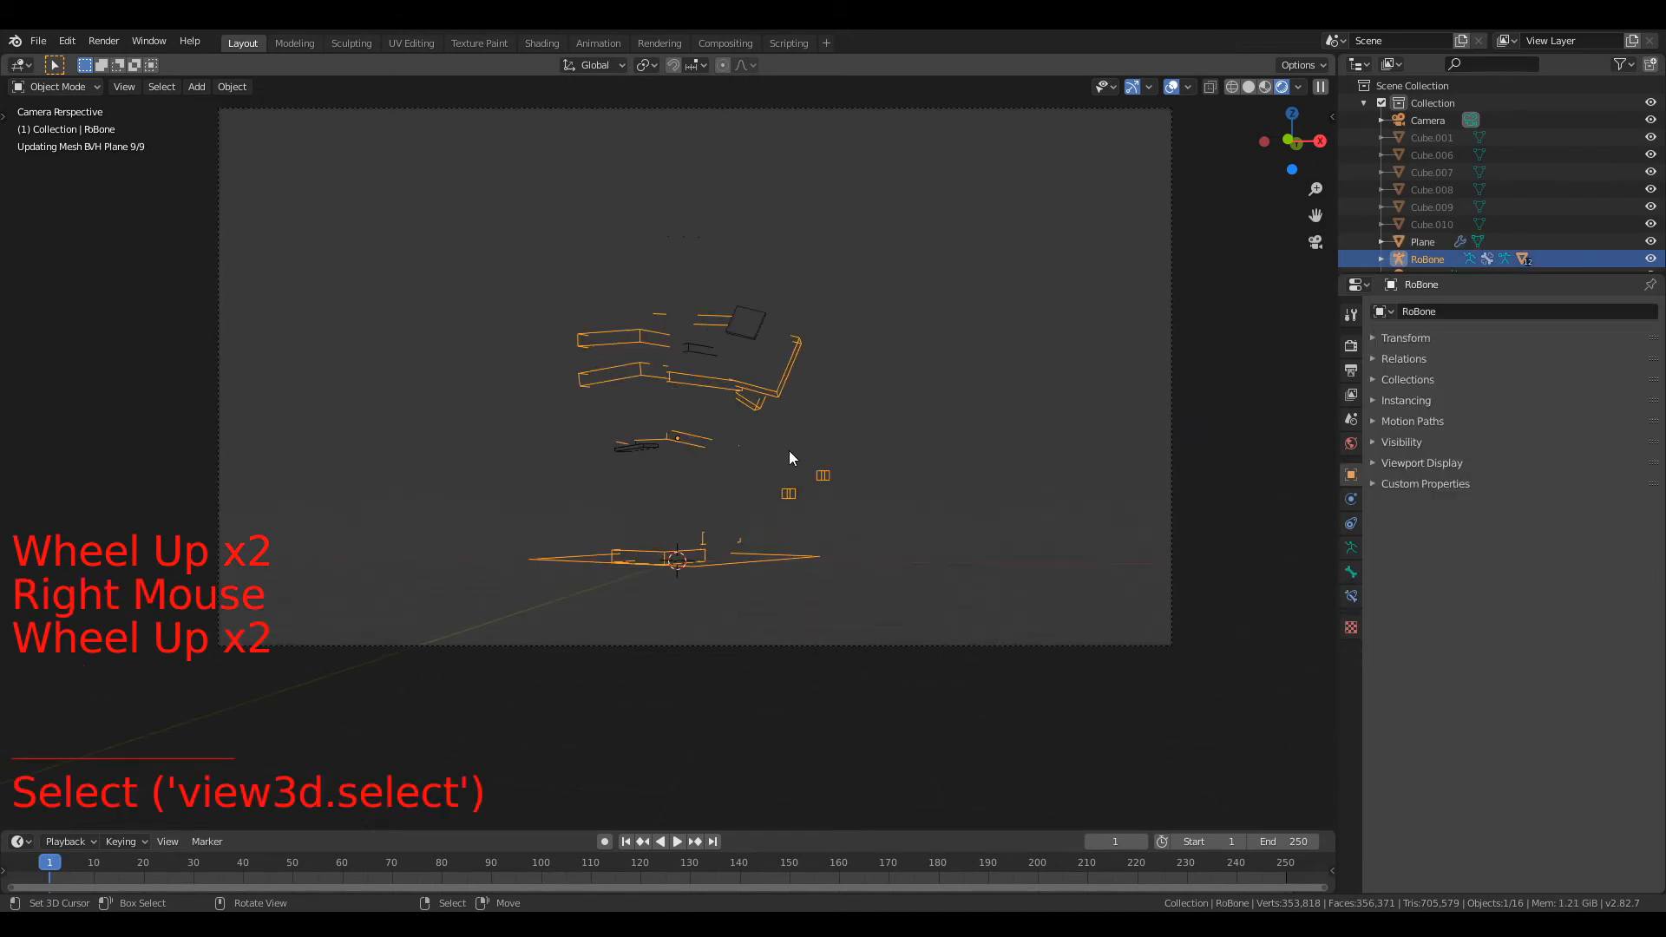
{"action": "key", "text": "alt+a"}
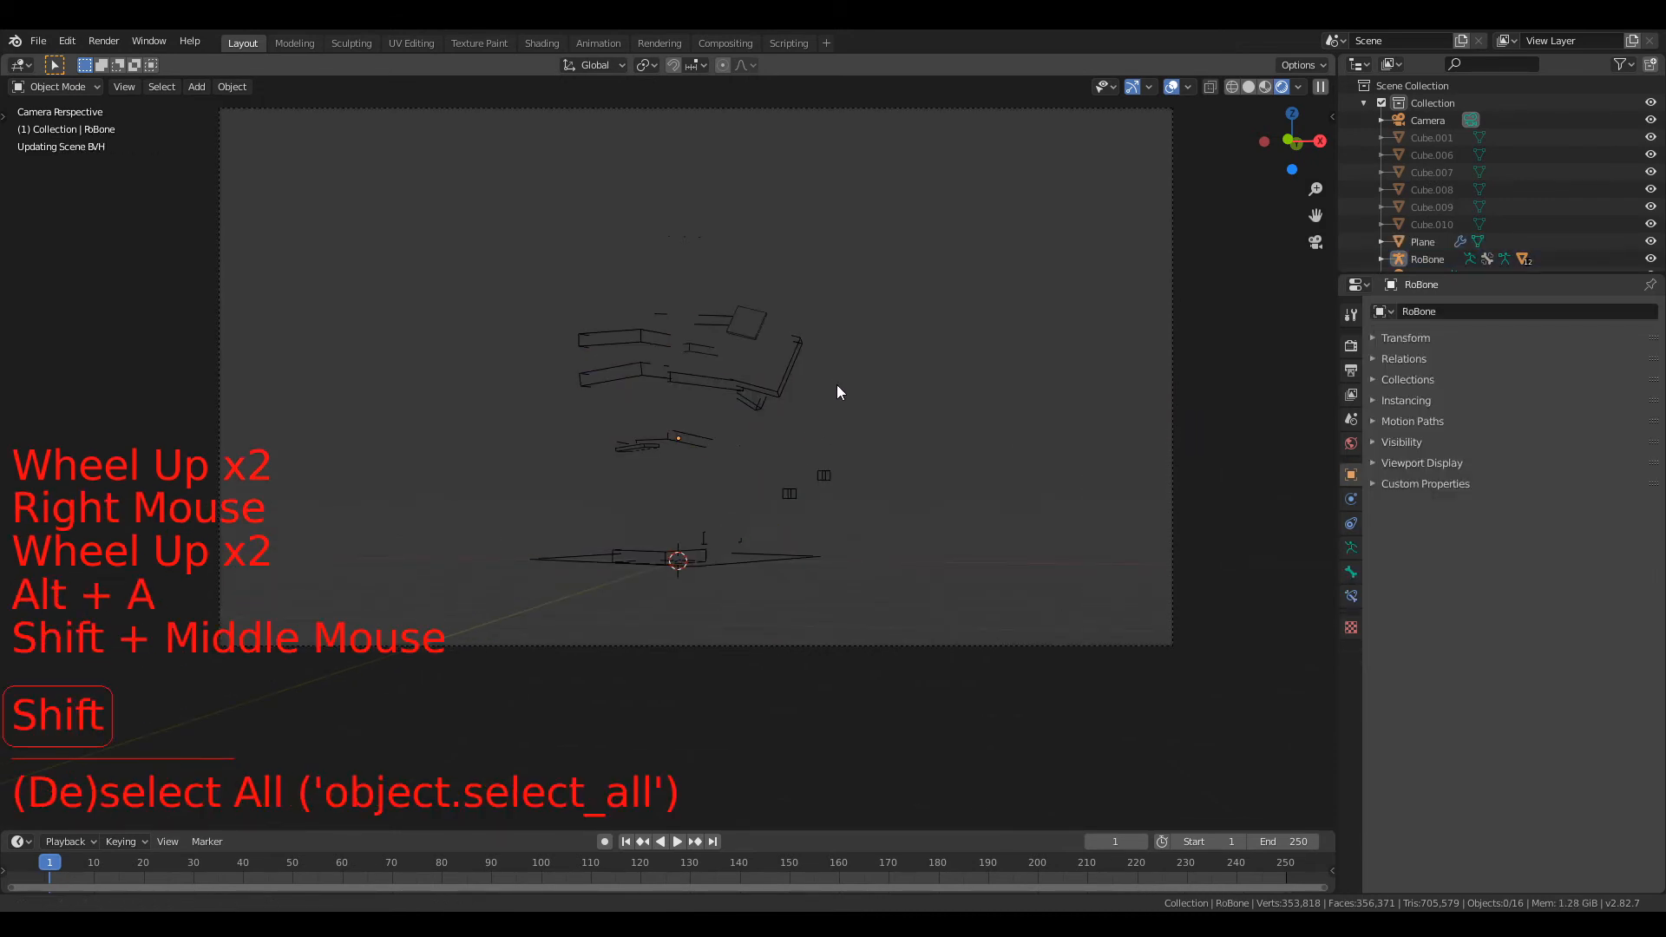
{"action": "middle_click_drag", "start_coordinate": [836, 383], "coordinate": [845, 431], "text": "shift"}
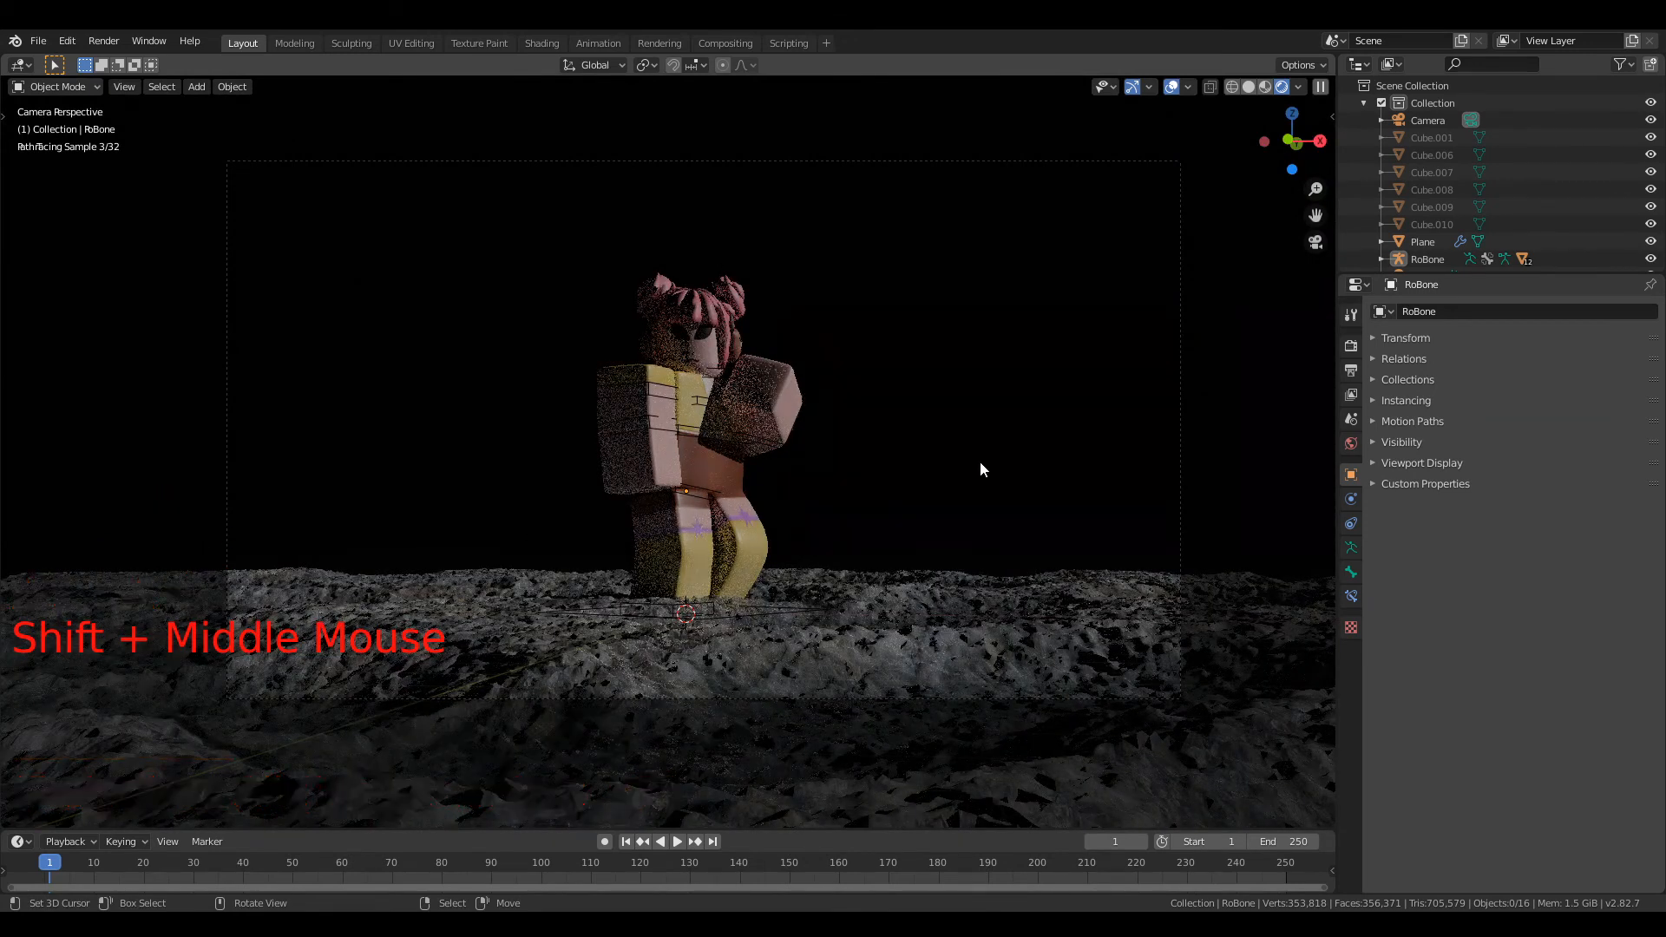
Step: Return to solid shading, select the plane, and inspect its whole mesh grid in Edit Mode outside the camera view
{"action": "left_click", "coordinate": [1247, 87]}
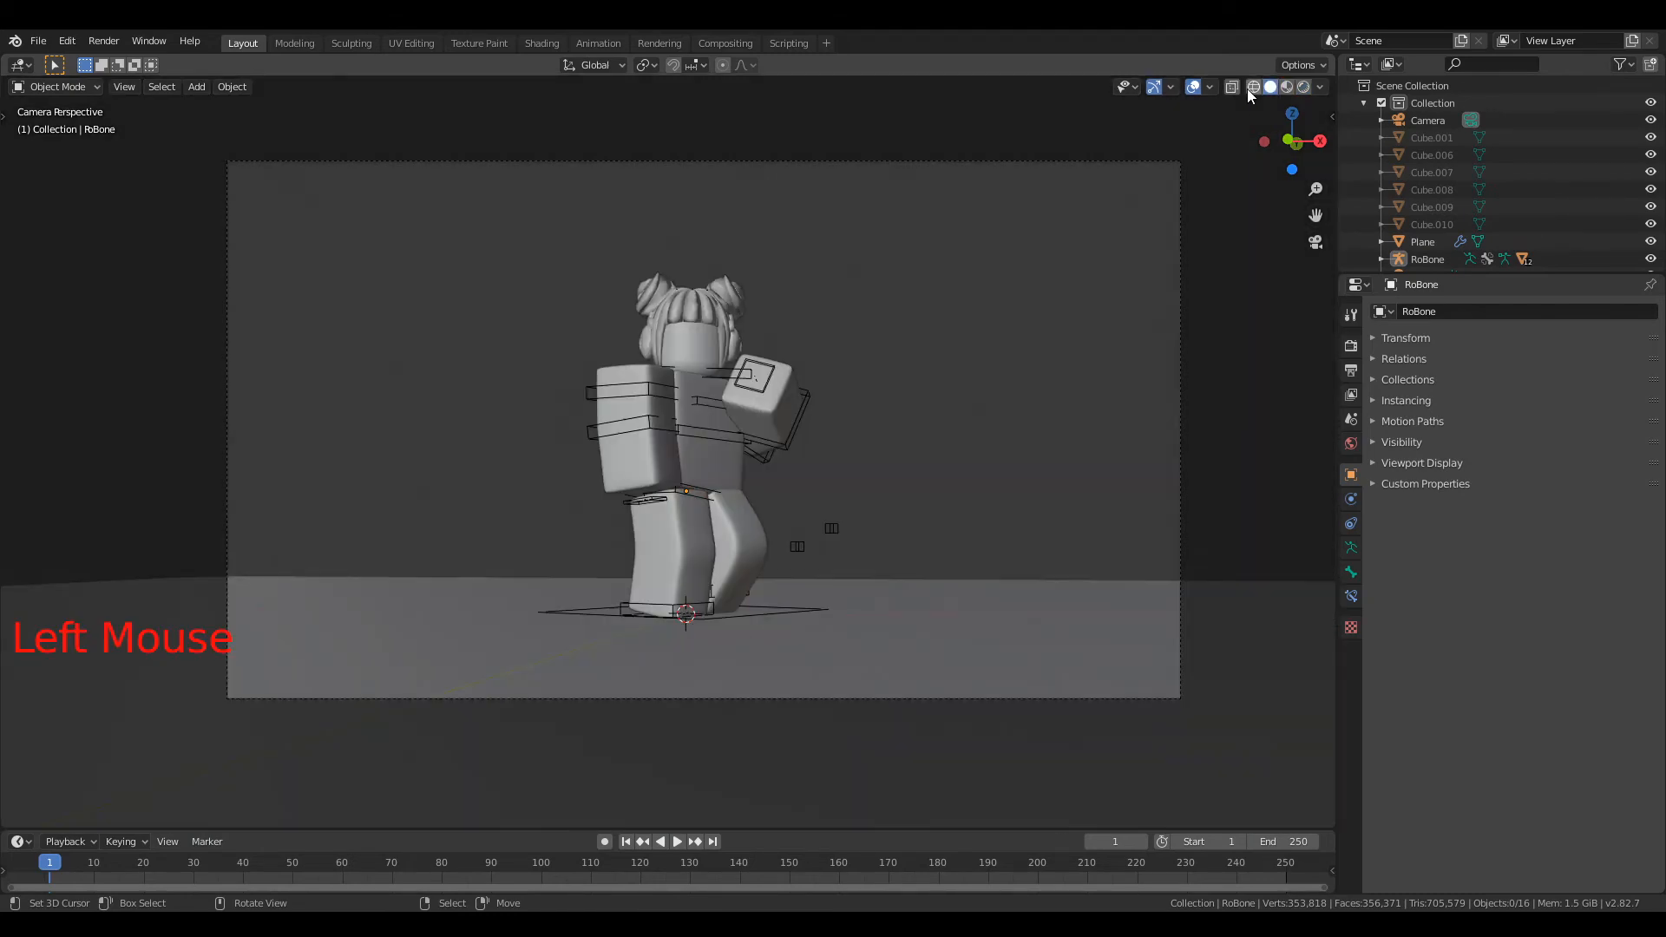
{"action": "scroll", "coordinate": [988, 252], "scroll_direction": "down", "scroll_amount": 7}
{"action": "right_click", "coordinate": [925, 682]}
{"action": "scroll", "coordinate": [923, 674], "scroll_direction": "down", "scroll_amount": 6}
{"action": "scroll", "coordinate": [918, 455], "scroll_direction": "down", "scroll_amount": 7}
{"action": "middle_click_drag", "start_coordinate": [918, 441], "coordinate": [763, 586]}
{"action": "key", "text": "Tab"}
{"action": "middle_click_drag", "start_coordinate": [789, 323], "coordinate": [781, 231]}
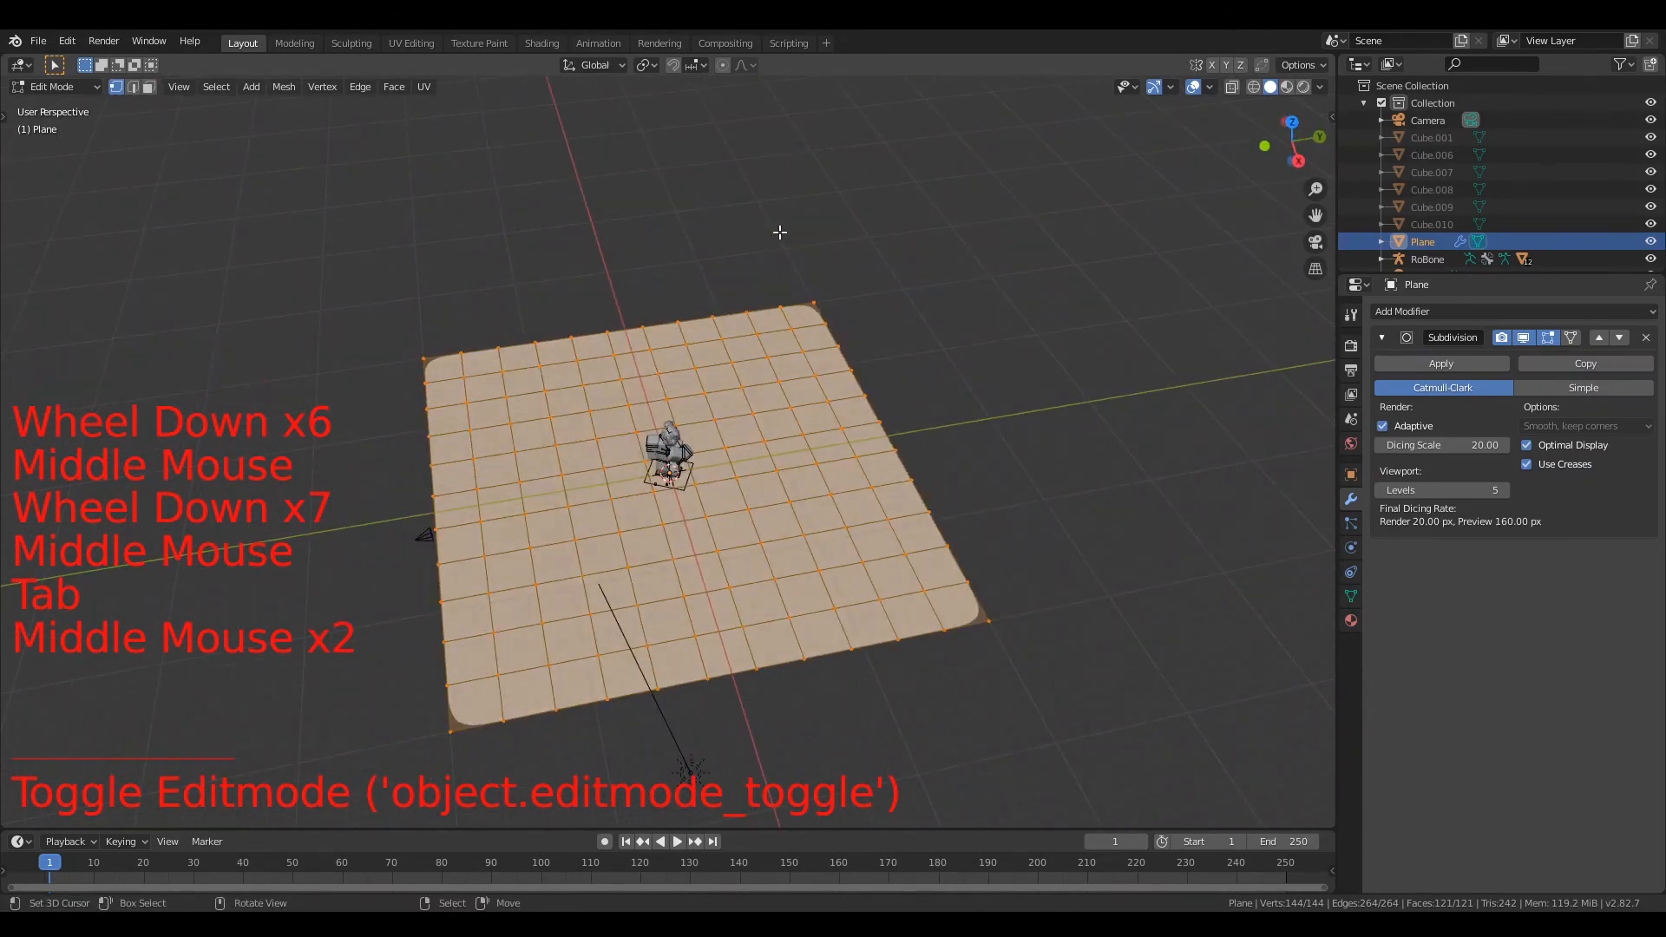
Step: Leave Edit Mode and bring the plane into the Sculpting workspace with the Draw brush active, viewed from above
{"action": "key", "text": "Tab"}
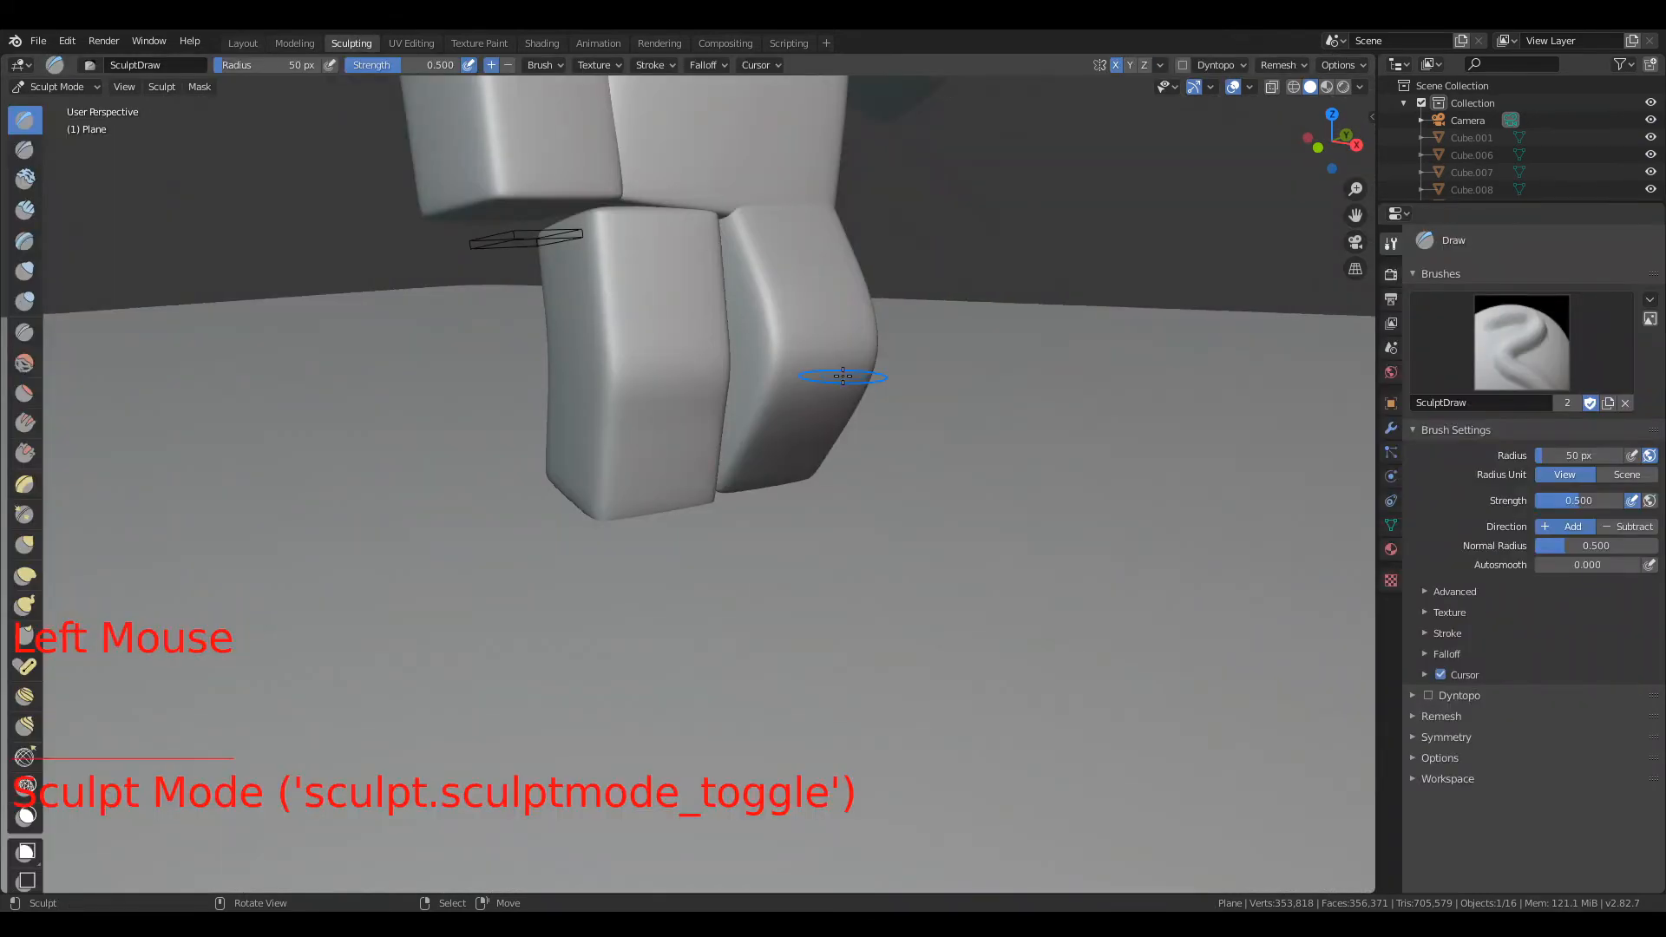
{"action": "scroll", "coordinate": [842, 376], "scroll_direction": "down", "scroll_amount": 12}
{"action": "mouse_move", "coordinate": [833, 382]}
{"action": "middle_mouse_down"}
{"action": "mouse_move", "coordinate": [803, 390]}
{"action": "mouse_move", "coordinate": [833, 408]}
{"action": "middle_mouse_up"}
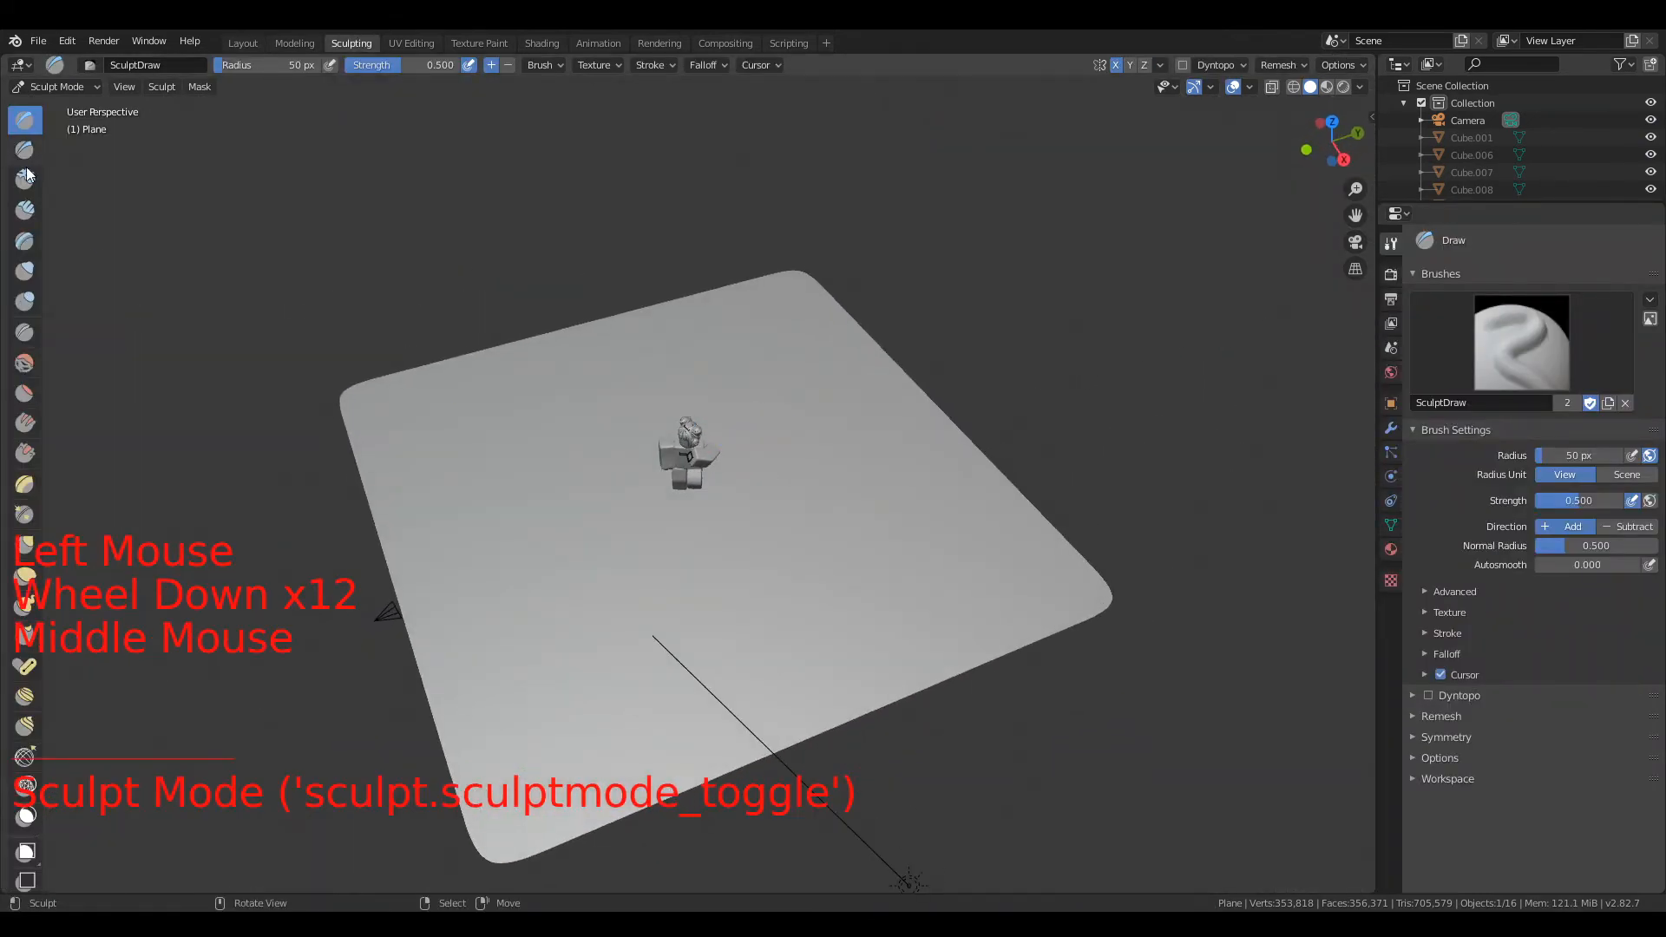
{"action": "left_click", "coordinate": [24, 120]}
{"action": "middle_click_drag", "start_coordinate": [572, 312], "coordinate": [640, 271]}
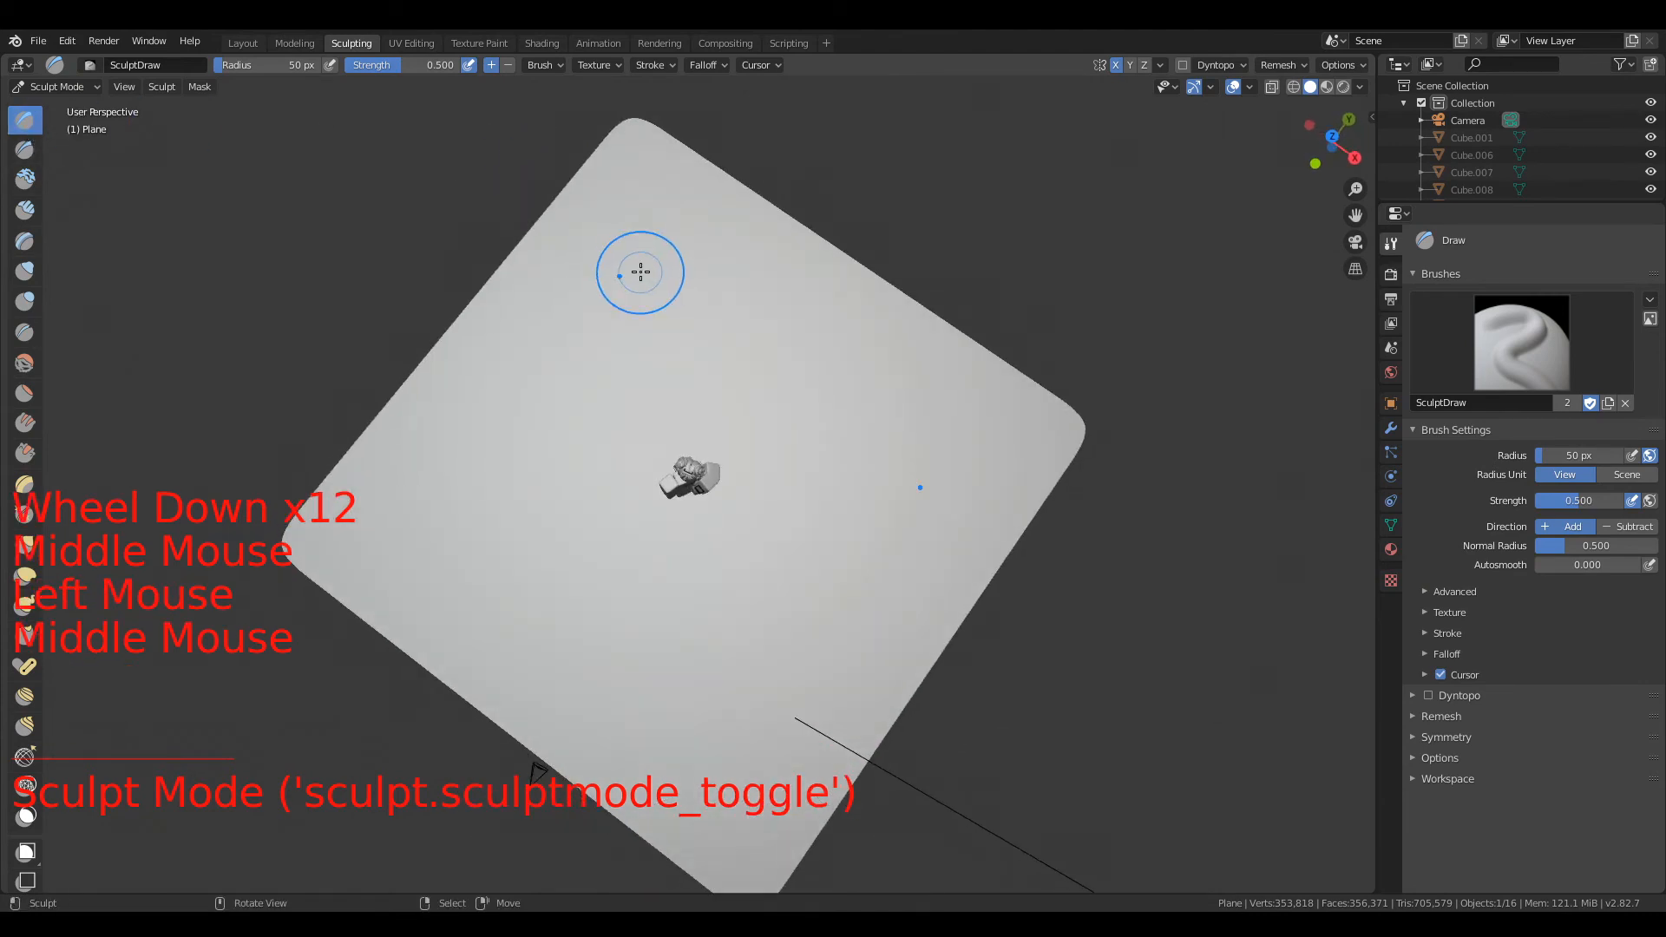
Step: Enlarge the Draw brush radius to 129 px and raise gentle hills along the plane's far edge
{"action": "key", "text": "f"}
{"action": "left_click", "coordinate": [702, 238]}
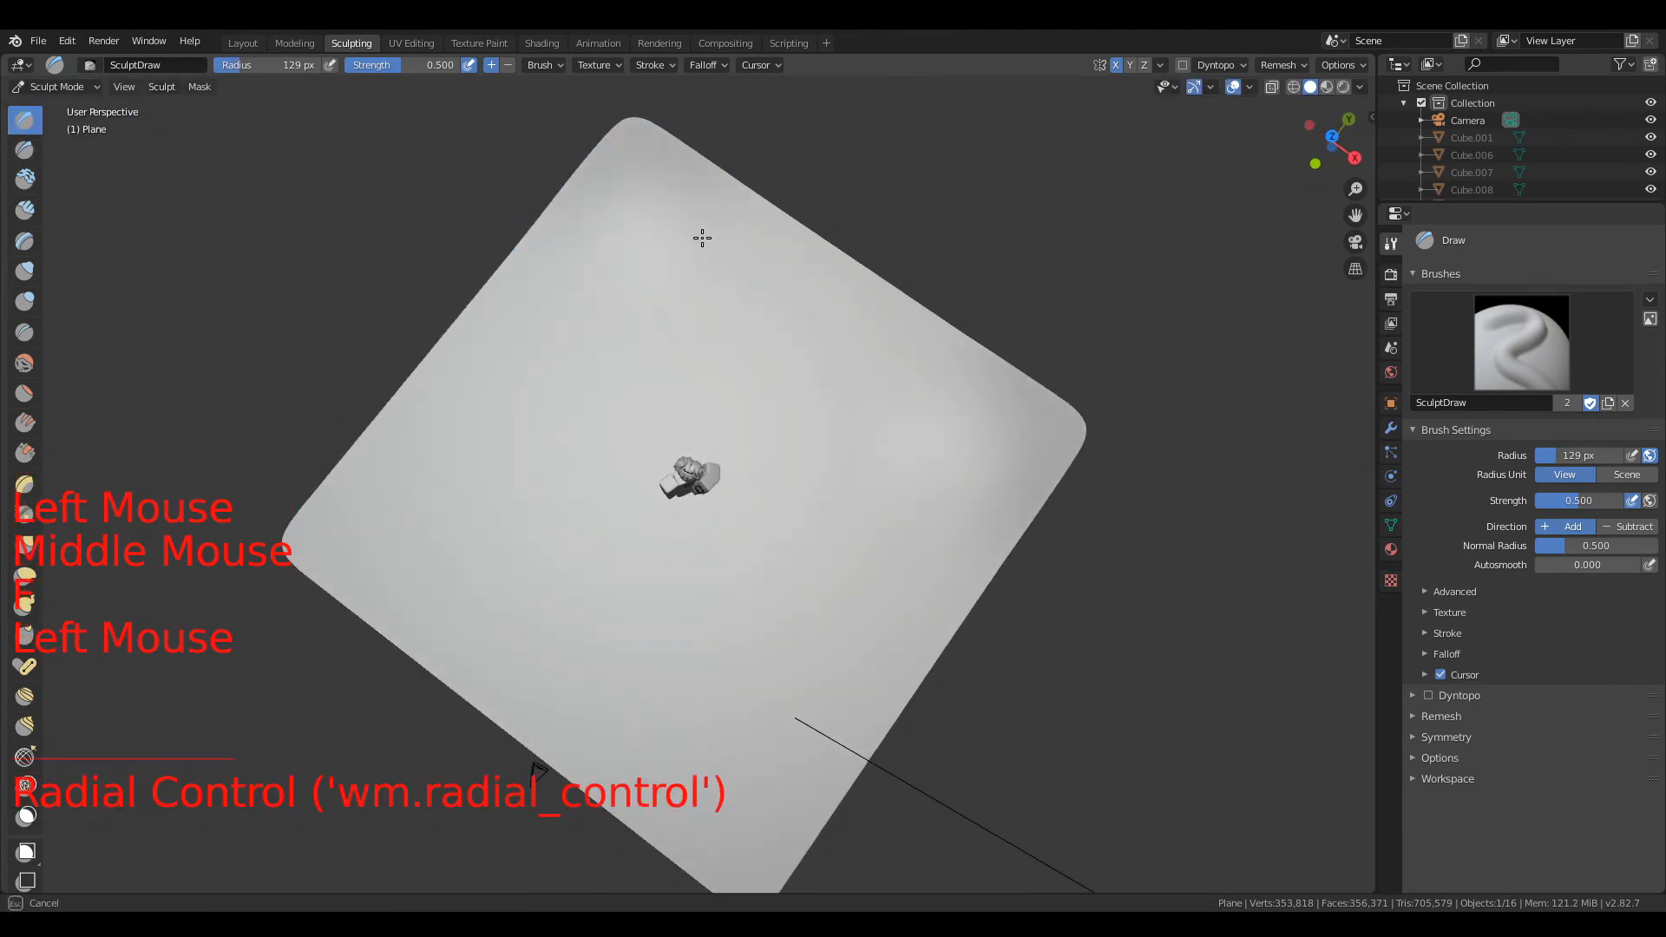
{"action": "left_click_drag", "start_coordinate": [702, 238], "coordinate": [718, 246]}
{"action": "left_click_drag", "start_coordinate": [649, 200], "coordinate": [824, 325]}
{"action": "mouse_move", "coordinate": [663, 180]}
{"action": "left_mouse_down"}
{"action": "mouse_move", "coordinate": [866, 361]}
{"action": "mouse_move", "coordinate": [818, 313]}
{"action": "mouse_move", "coordinate": [1065, 488]}
{"action": "left_mouse_up"}
Step: Turn off X mirror symmetry for sculpting and build up the ground beside the character in the camera view
{"action": "left_click", "coordinate": [1440, 737]}
{"action": "left_click", "coordinate": [1559, 762]}
{"action": "middle_click_drag", "start_coordinate": [1065, 487], "coordinate": [1063, 265]}
{"action": "key", "text": "KP_0"}
{"action": "scroll", "coordinate": [1089, 278], "scroll_direction": "up", "scroll_amount": 2}
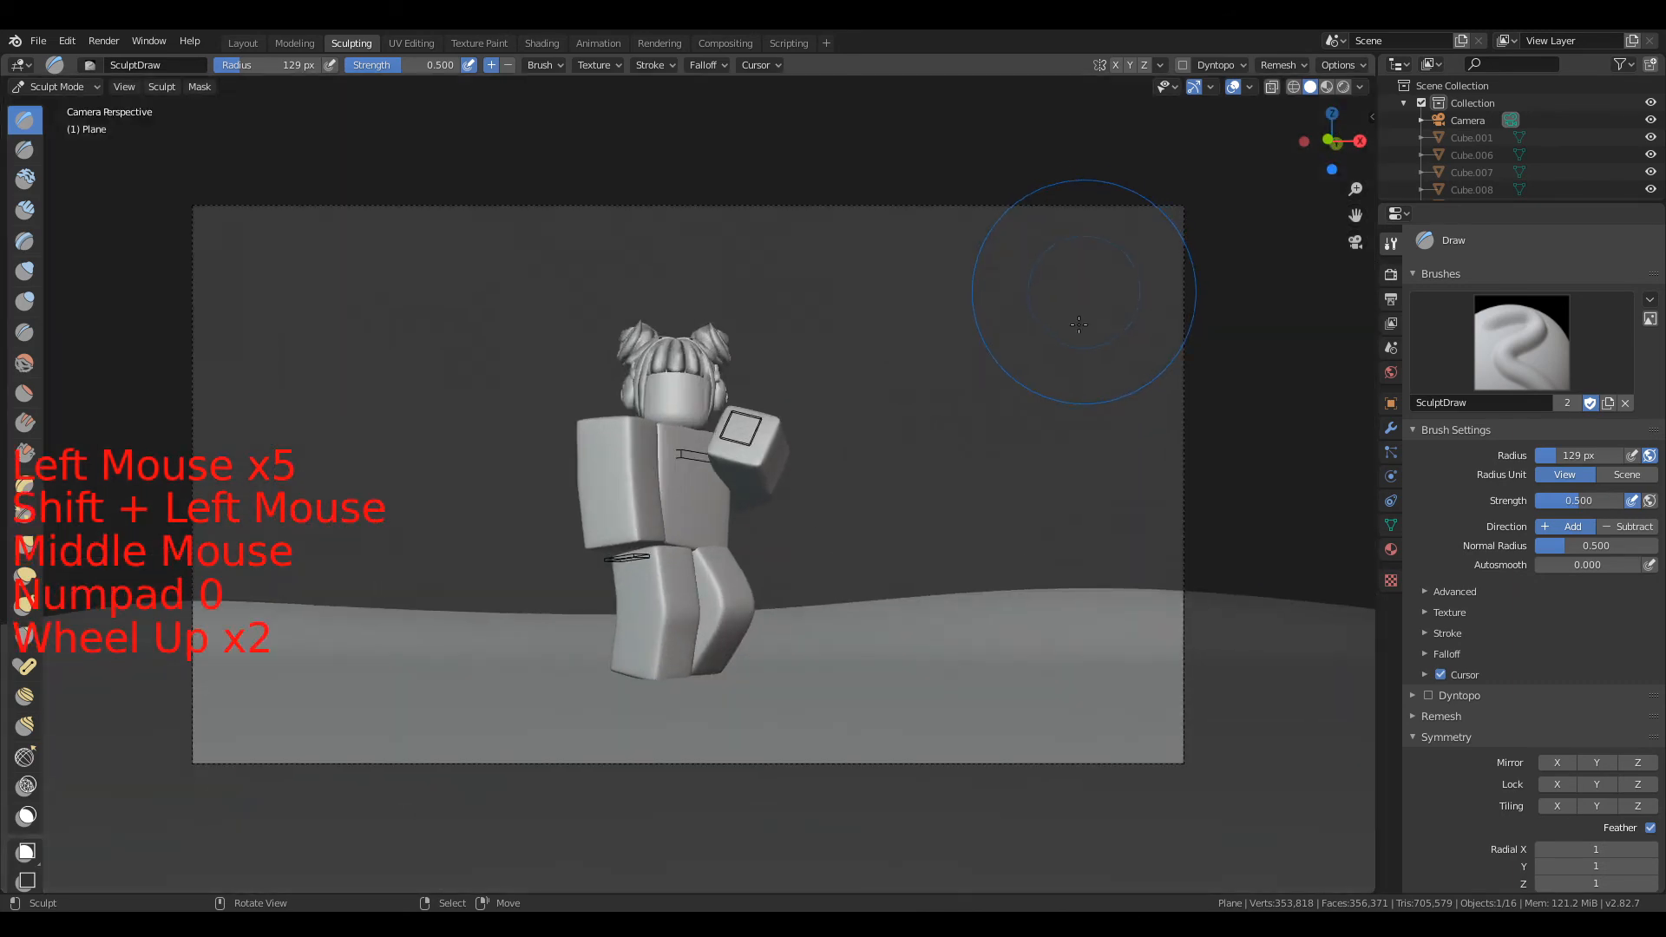
{"action": "left_click", "coordinate": [933, 655]}
{"action": "left_click", "coordinate": [1007, 589]}
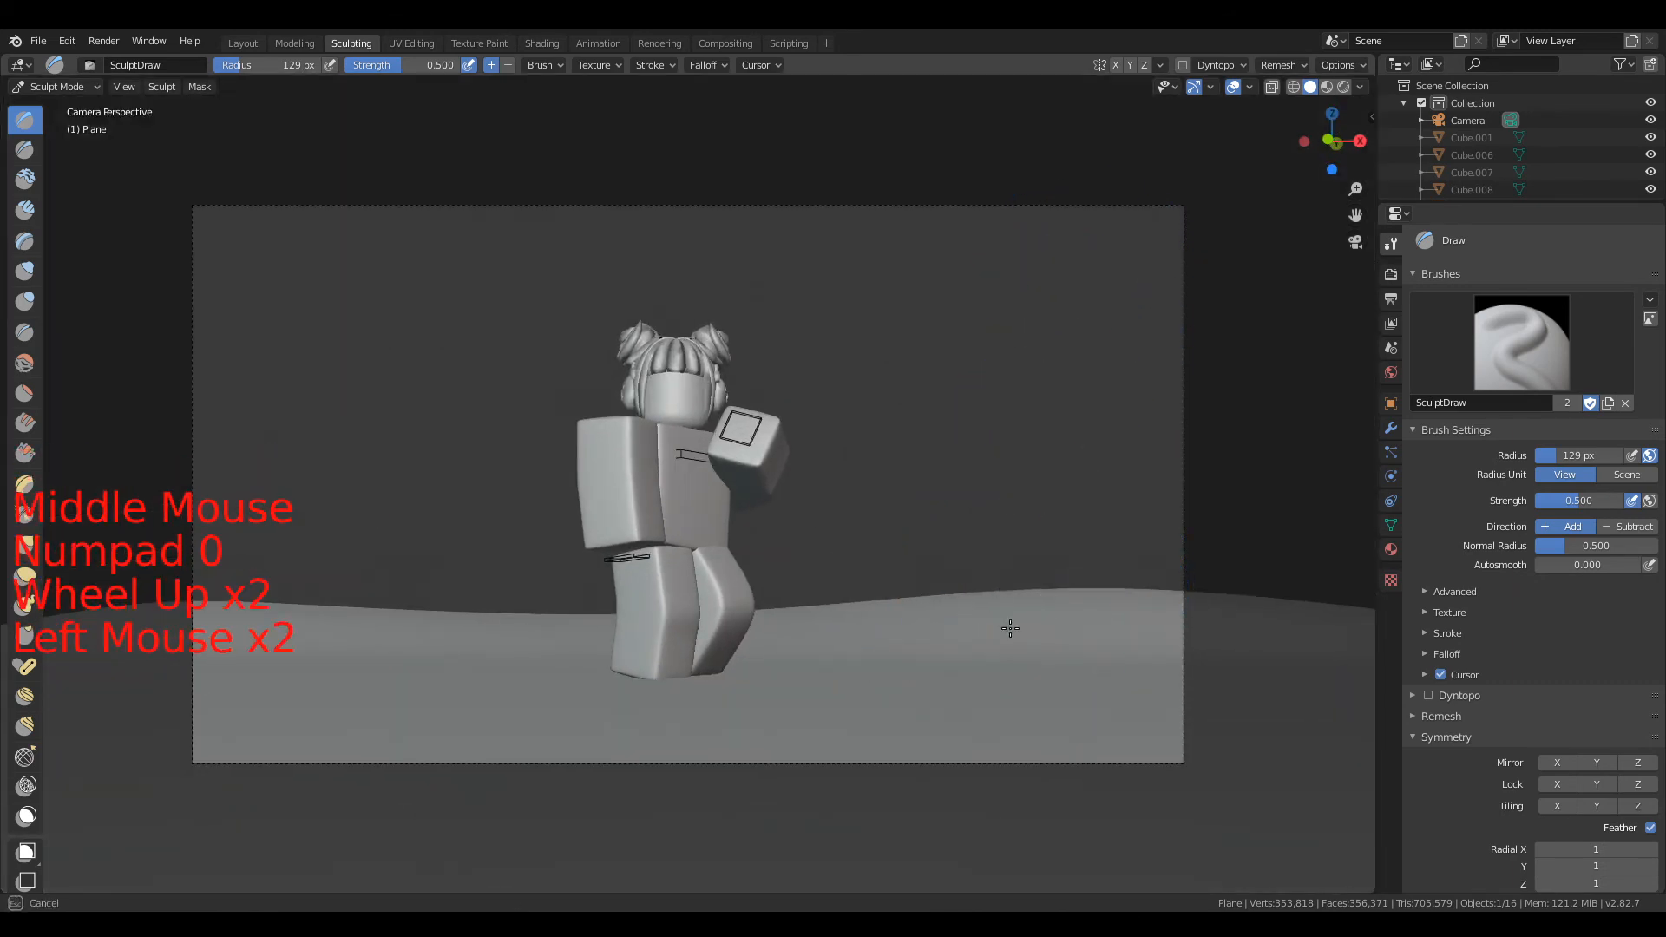
Step: Sculpt more broad hills into the ground around the character and smooth the rise behind it
{"action": "scroll", "coordinate": [1010, 616], "scroll_direction": "down", "scroll_amount": 4}
{"action": "middle_click_drag", "start_coordinate": [1011, 616], "coordinate": [904, 506]}
{"action": "scroll", "coordinate": [986, 466], "scroll_direction": "down", "scroll_amount": 1}
{"action": "left_click", "coordinate": [959, 434]}
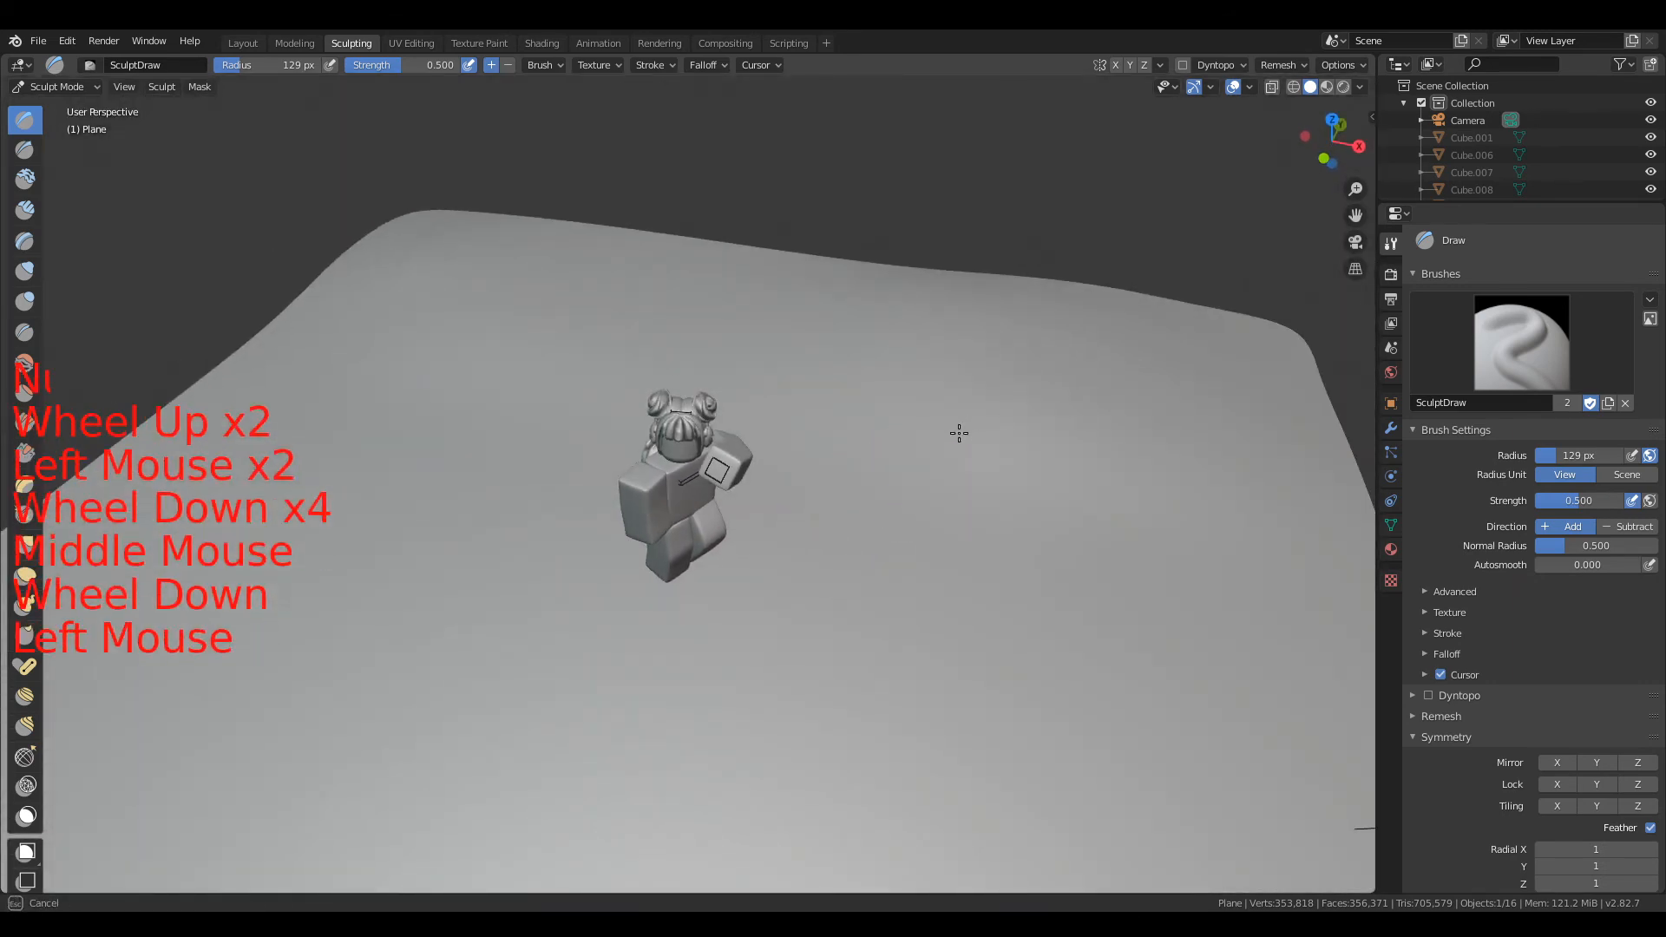
{"action": "scroll", "coordinate": [998, 407], "scroll_direction": "down", "scroll_amount": 3}
{"action": "middle_click_drag", "start_coordinate": [1023, 387], "coordinate": [904, 477]}
{"action": "mouse_move", "coordinate": [903, 476]}
{"action": "left_mouse_down"}
{"action": "mouse_move", "coordinate": [1094, 437]}
{"action": "mouse_move", "coordinate": [772, 209]}
{"action": "left_mouse_up"}
{"action": "mouse_move", "coordinate": [503, 375]}
{"action": "left_mouse_down"}
{"action": "mouse_move", "coordinate": [581, 424]}
{"action": "mouse_move", "coordinate": [576, 452]}
{"action": "left_mouse_up"}
{"action": "mouse_move", "coordinate": [855, 727]}
{"action": "left_mouse_down"}
{"action": "mouse_move", "coordinate": [971, 477]}
{"action": "mouse_move", "coordinate": [1045, 451]}
{"action": "left_mouse_up"}
{"action": "mouse_move", "coordinate": [925, 357]}
{"action": "left_mouse_down", "text": "shift"}
{"action": "mouse_move", "coordinate": [951, 607]}
{"action": "mouse_move", "coordinate": [890, 292]}
{"action": "left_mouse_up", "text": "shift"}
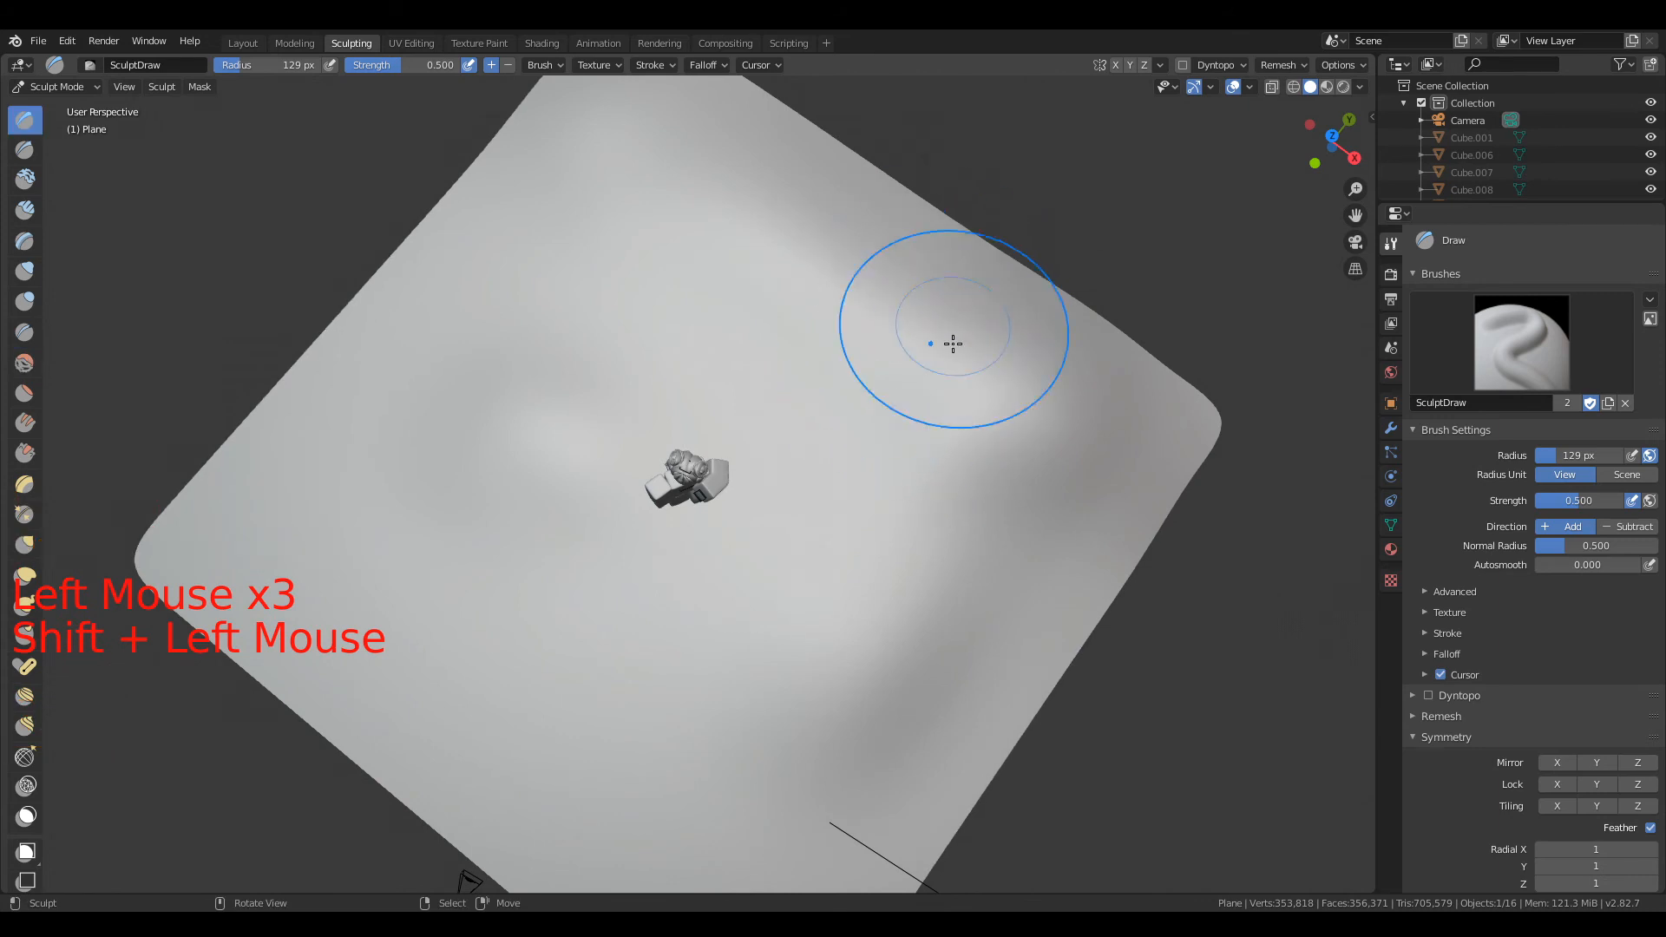
Step: Bring the sculpted plane back to Object Mode in the camera view and display it with rendered shading
{"action": "key", "text": "KP_0"}
{"action": "scroll", "coordinate": [892, 505], "scroll_direction": "up", "scroll_amount": 2}
{"action": "scroll", "coordinate": [867, 411], "scroll_direction": "up", "scroll_amount": 2}
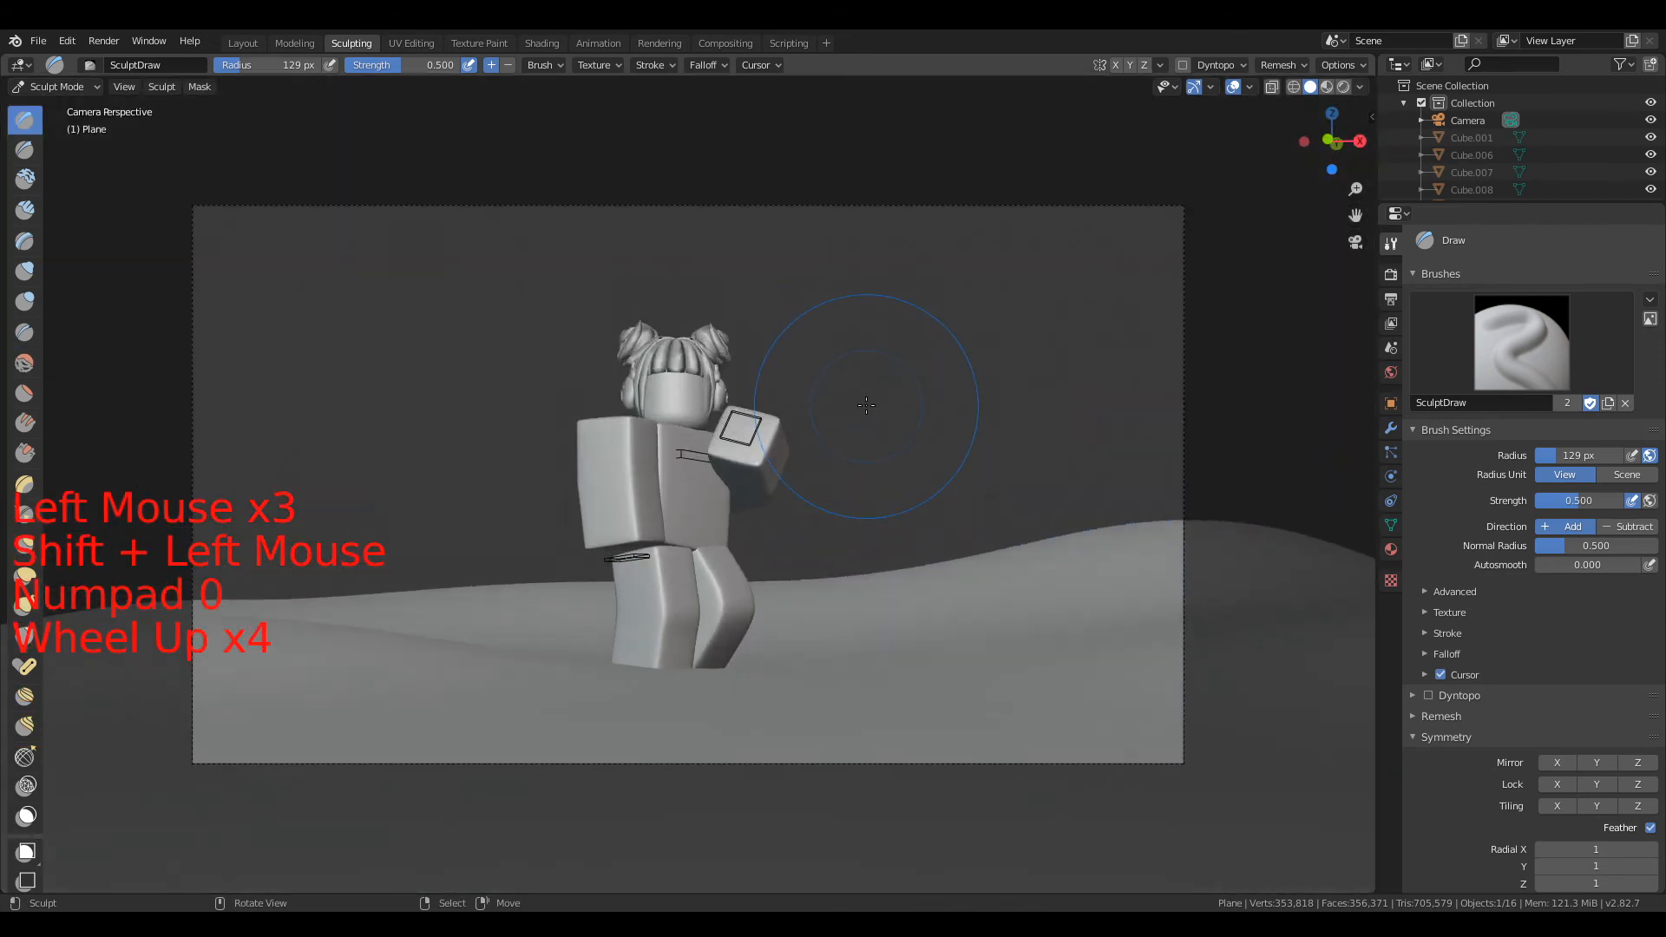
{"action": "left_click", "coordinate": [58, 85]}
{"action": "left_click", "coordinate": [64, 106]}
{"action": "scroll", "coordinate": [789, 474], "scroll_direction": "down", "scroll_amount": 3}
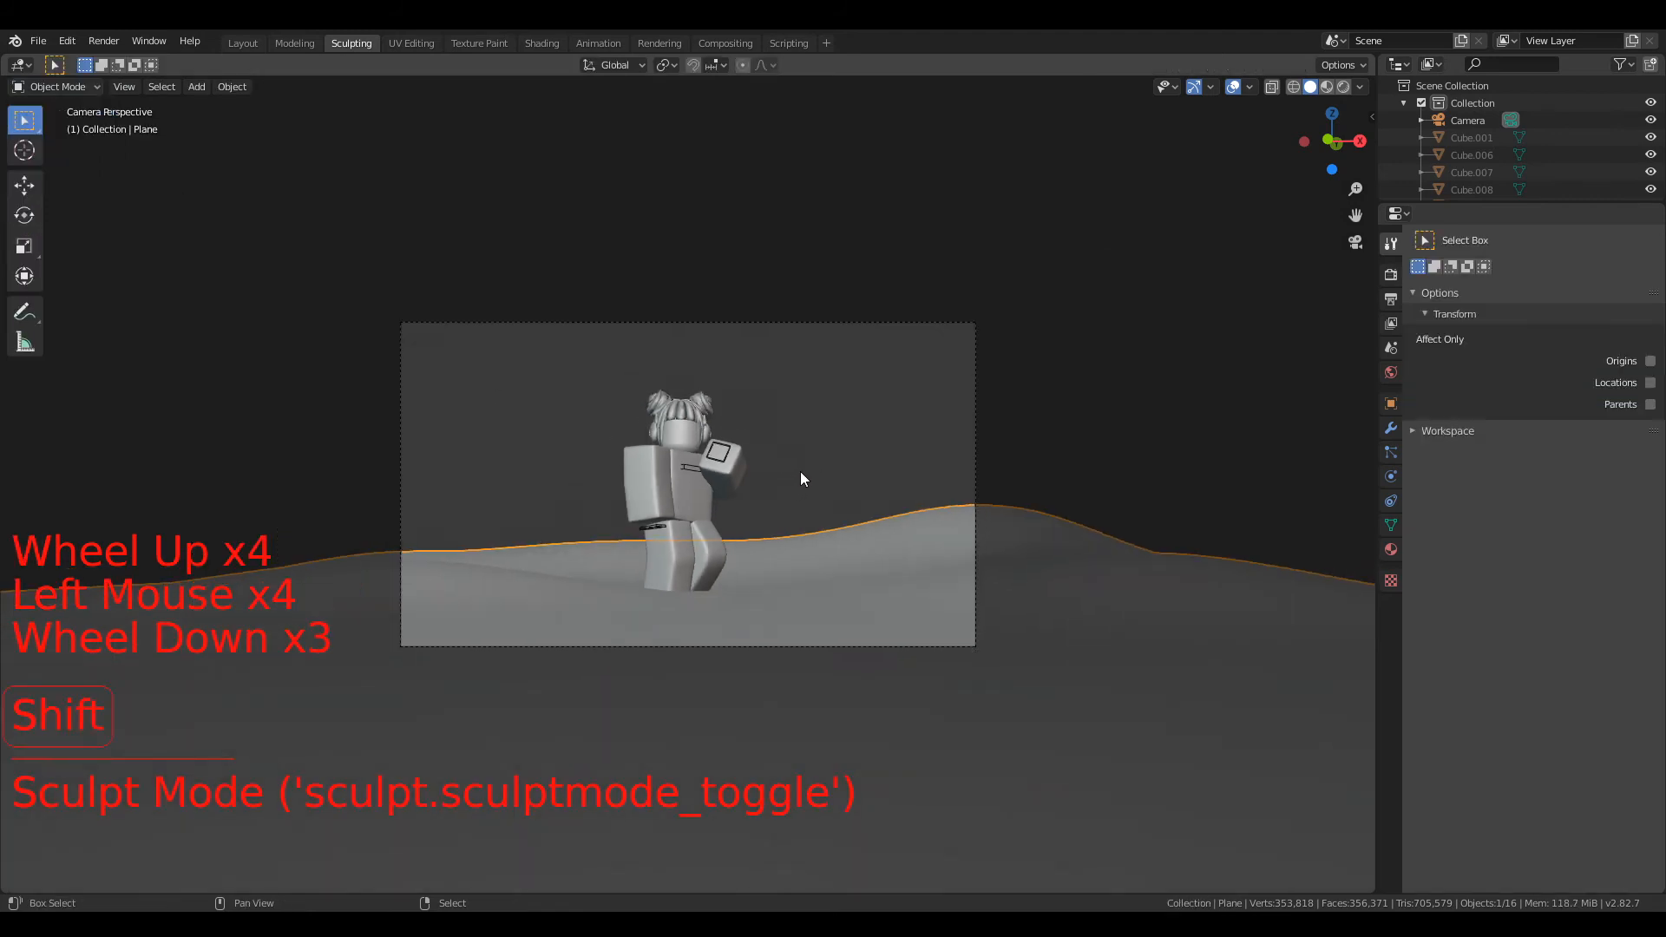
{"action": "left_click", "coordinate": [1322, 87]}
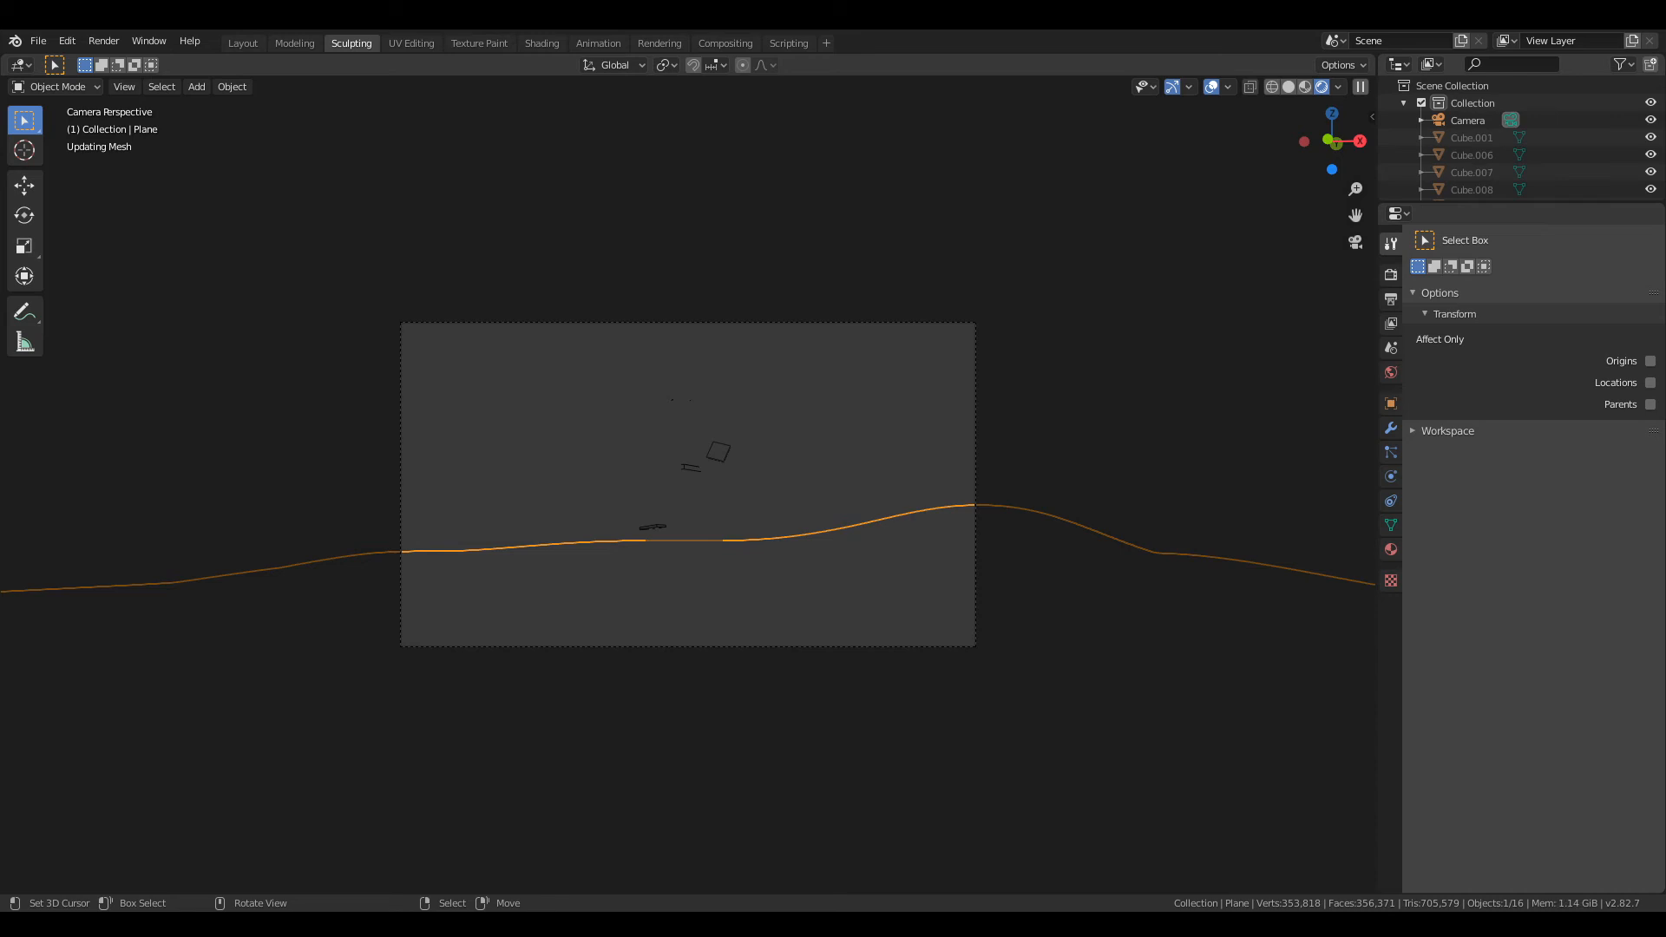
{"action": "scroll", "coordinate": [763, 436], "scroll_direction": "up", "scroll_amount": 3}
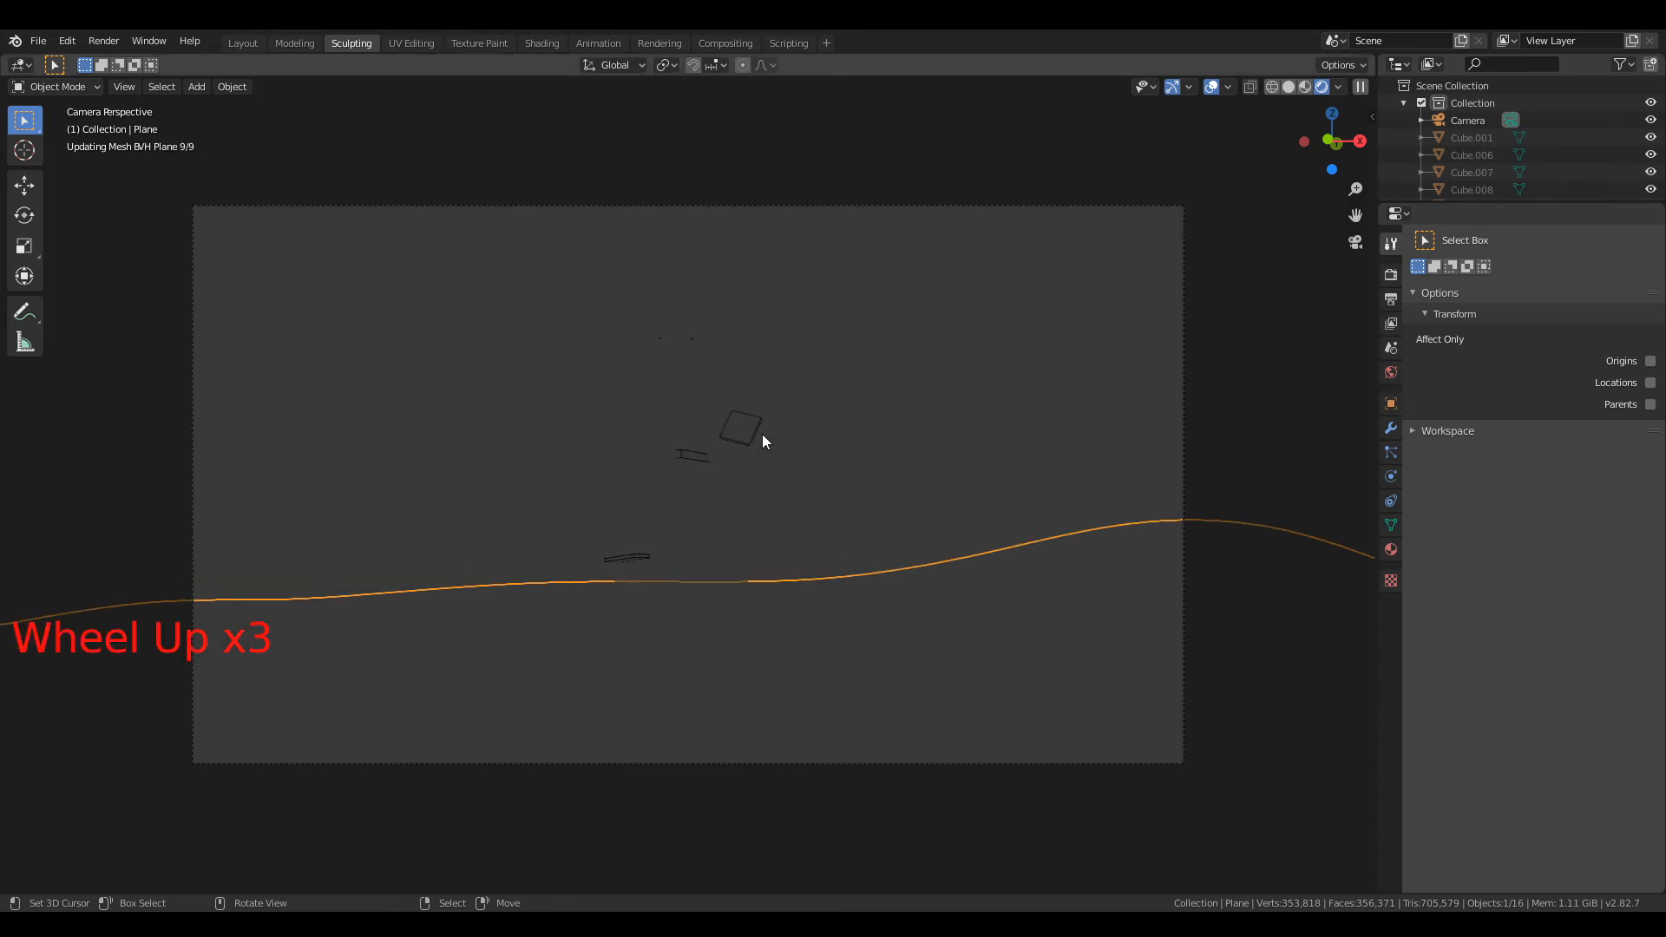
Step: Hide the character's left-hand and torso attachment objects
{"action": "right_click", "coordinate": [767, 421]}
{"action": "right_click", "coordinate": [763, 420]}
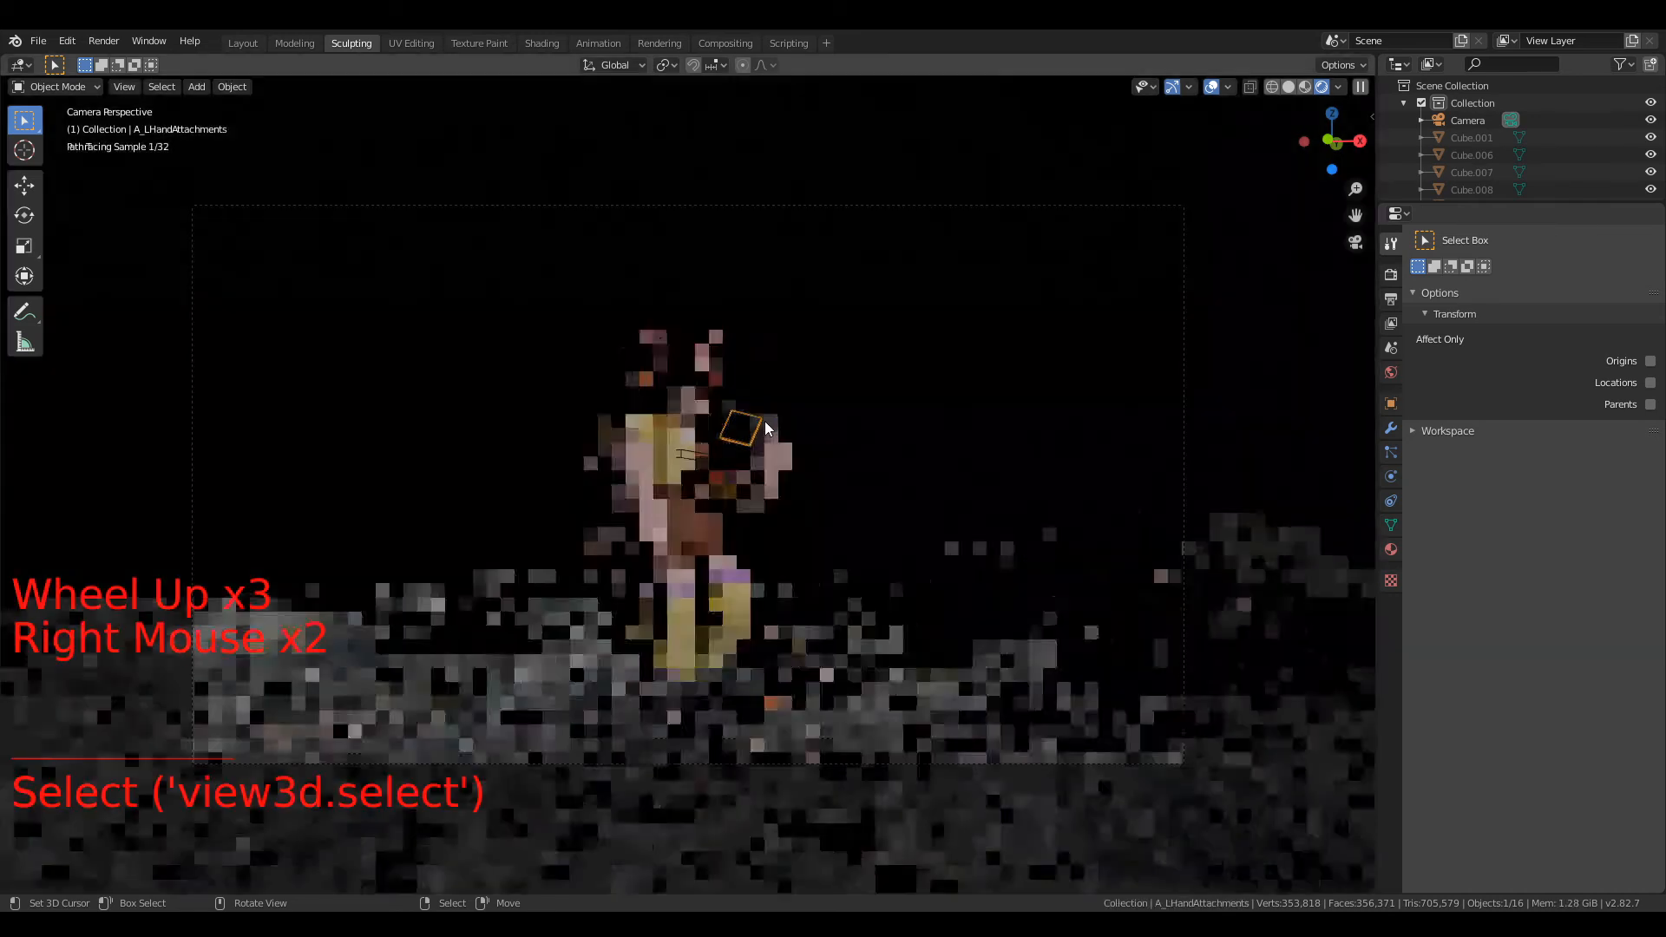
{"action": "key", "text": "h"}
{"action": "right_click", "coordinate": [689, 451]}
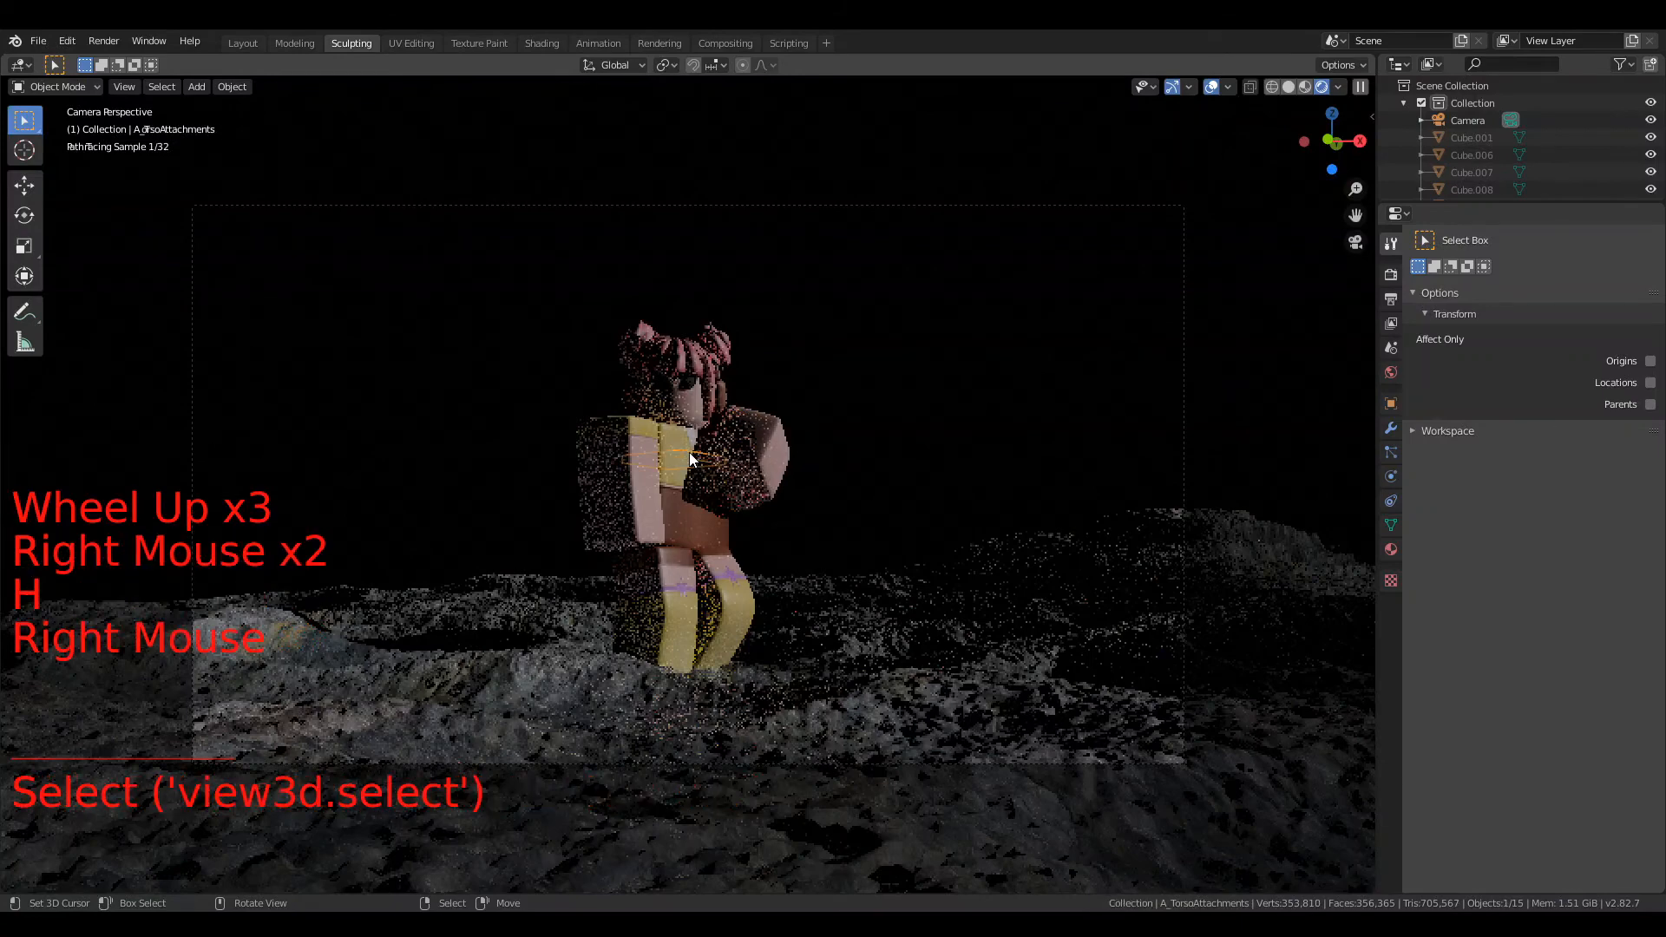
{"action": "key", "text": "h"}
{"action": "scroll", "coordinate": [809, 448], "scroll_direction": "down", "scroll_amount": 1}
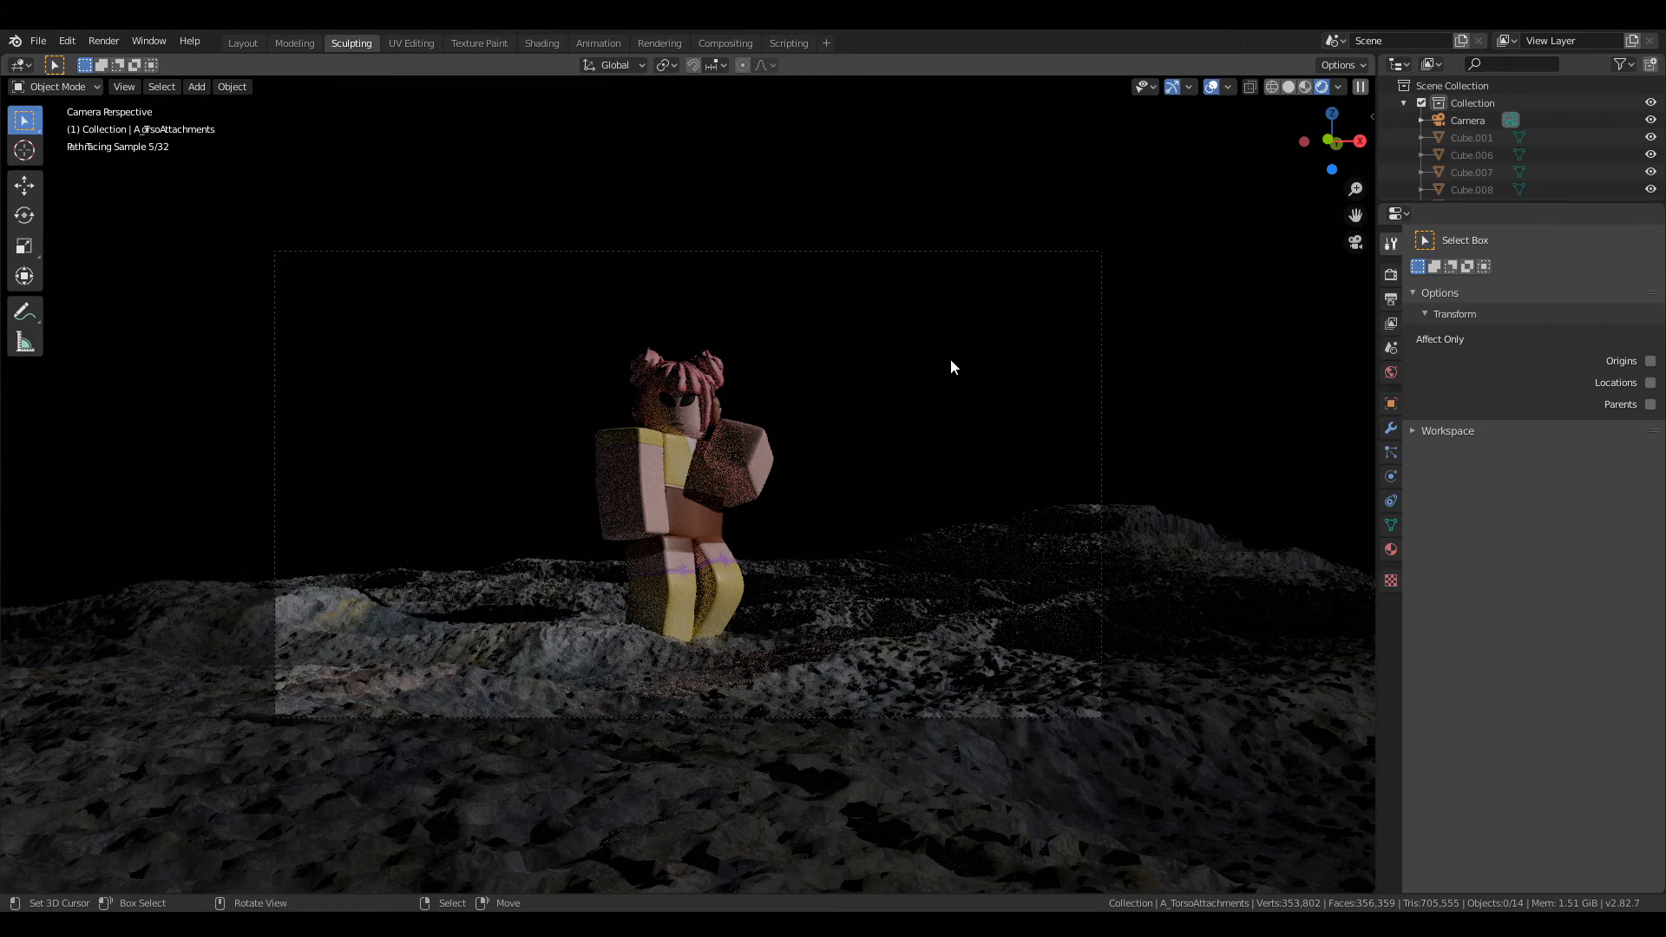
Step: Return to solid shading and display the plane's Moon material nodes in the Shading workspace
{"action": "left_click", "coordinate": [1290, 86]}
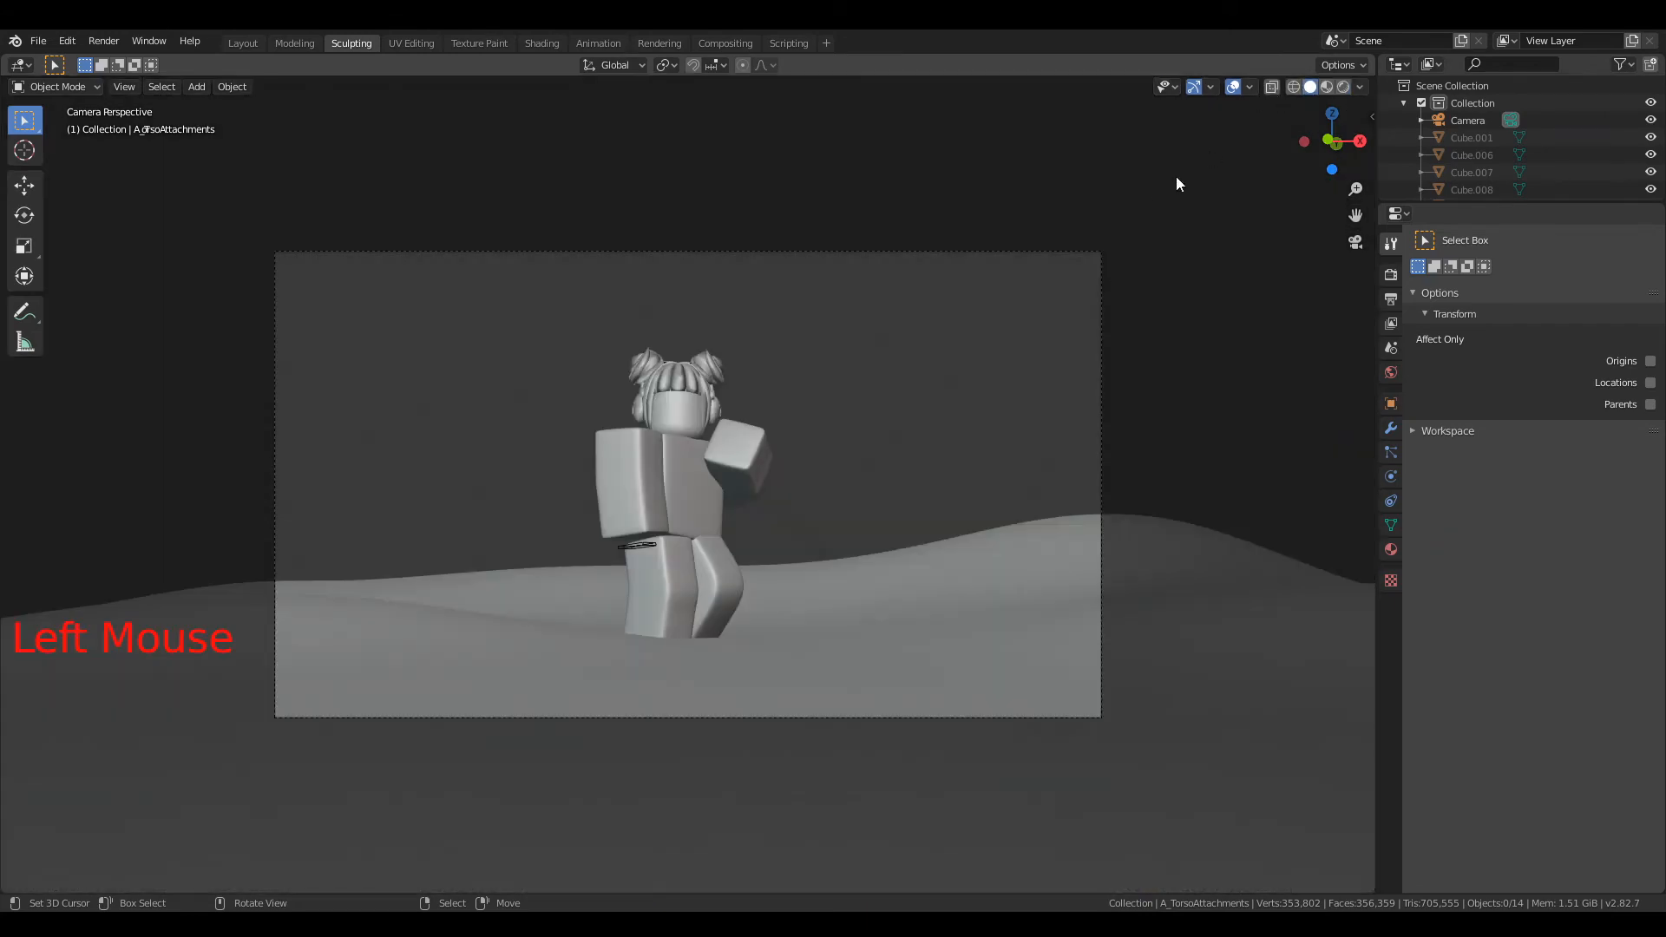
{"action": "left_click", "coordinate": [542, 43]}
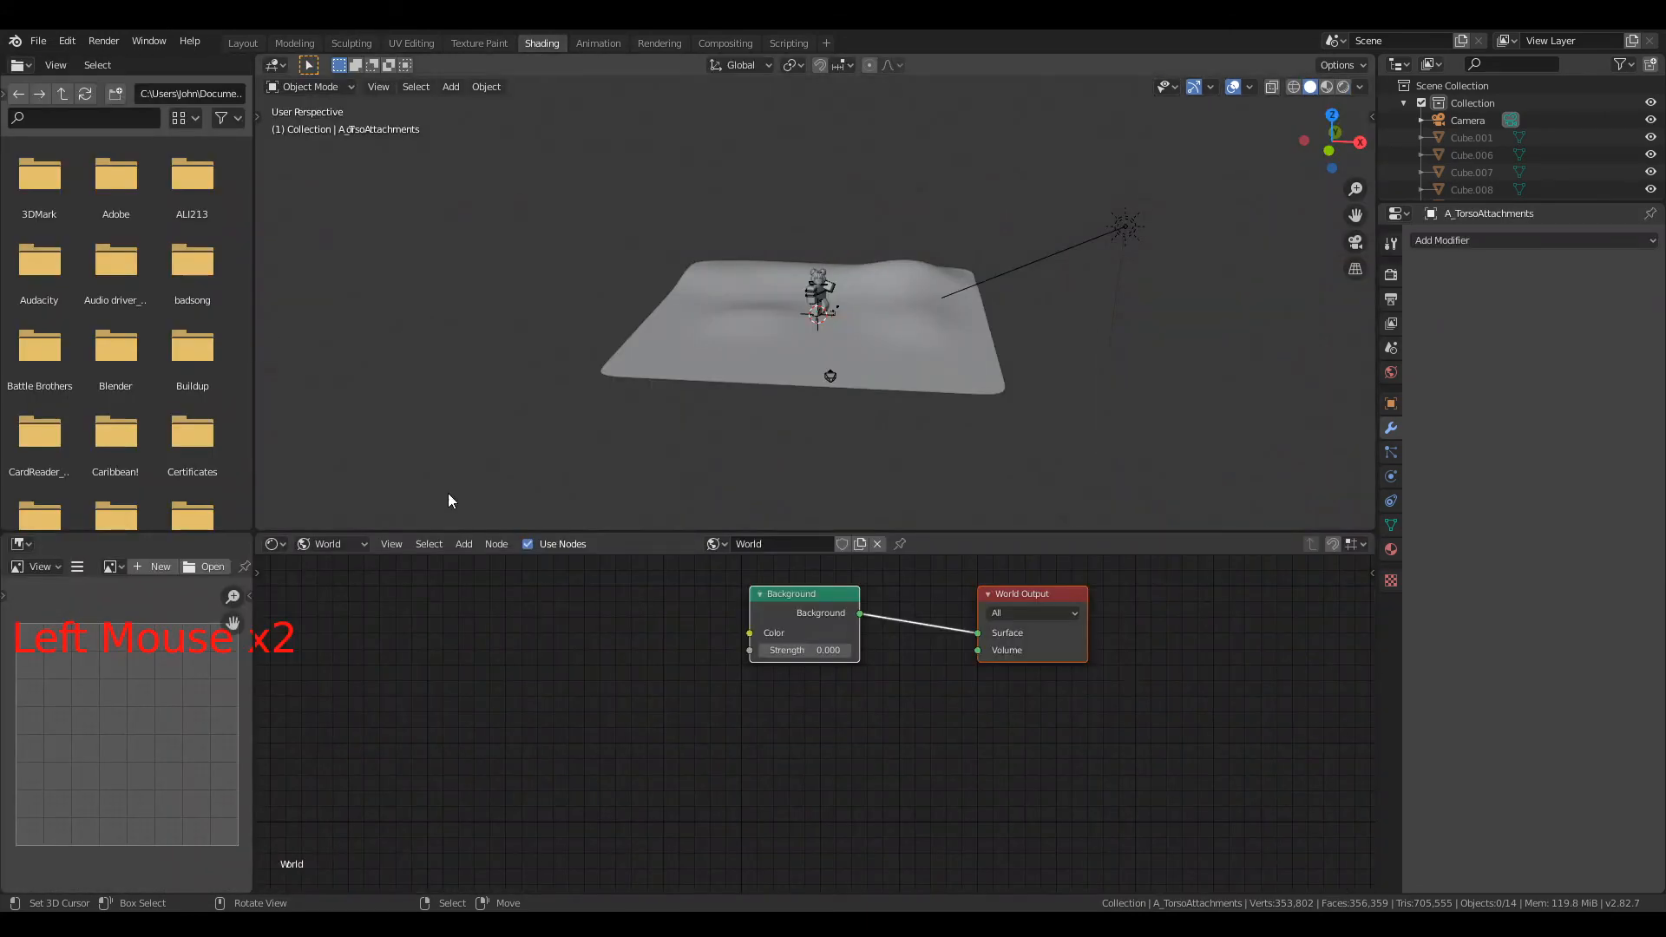
{"action": "middle_click_drag", "start_coordinate": [549, 619], "coordinate": [619, 671]}
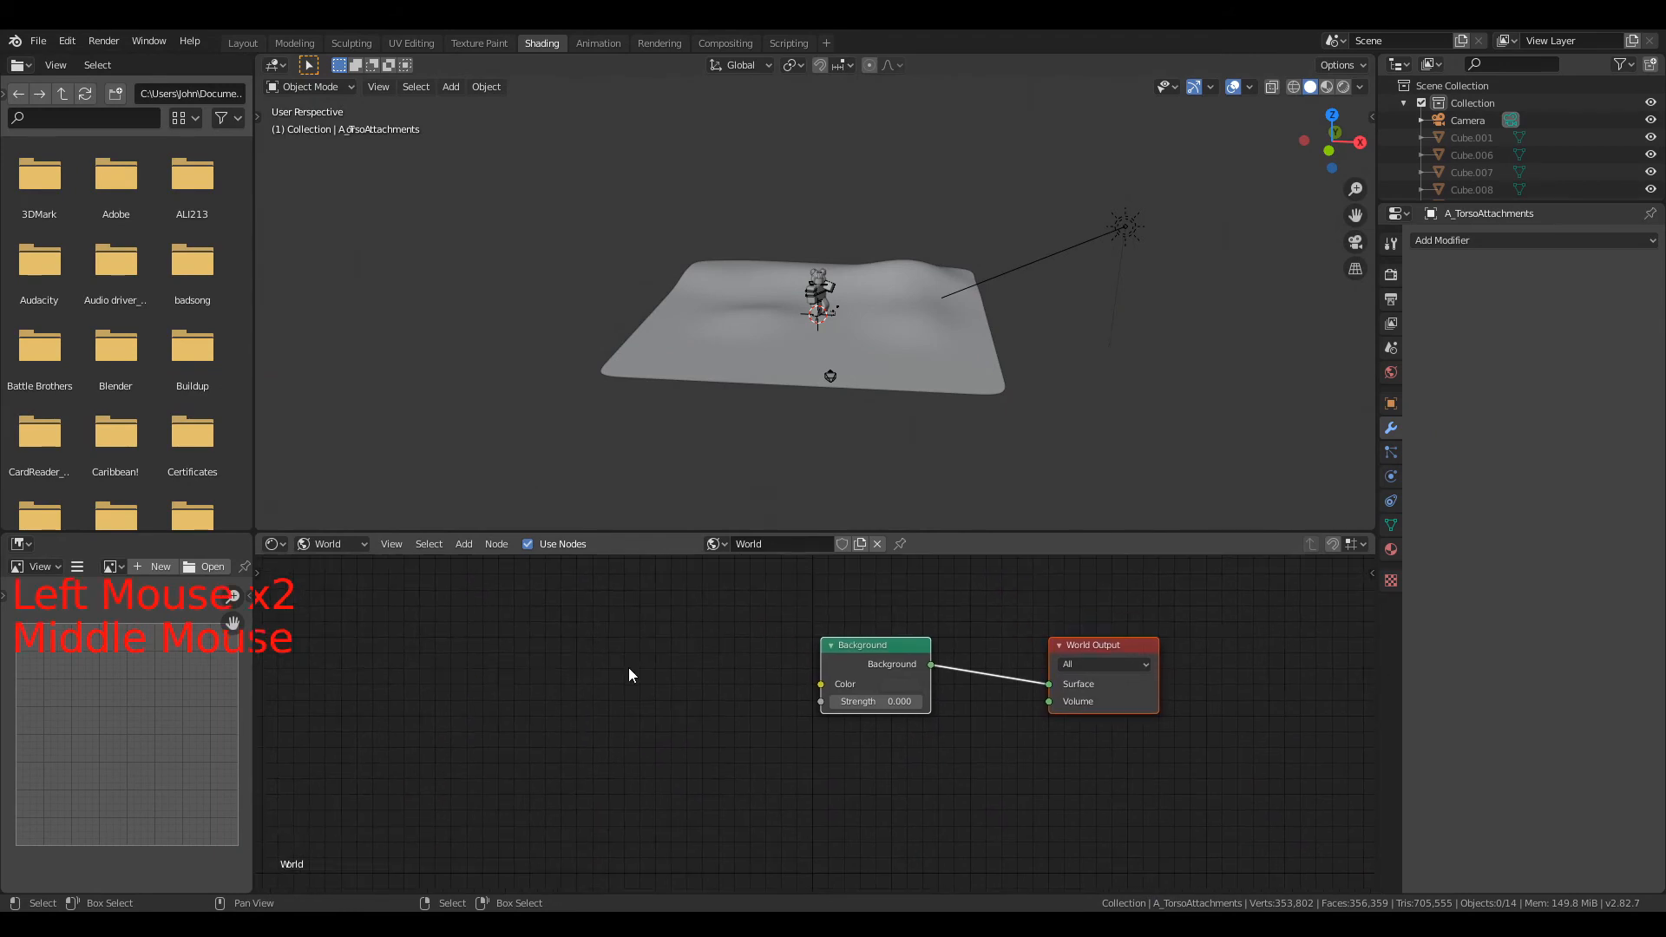
{"action": "left_click", "coordinate": [320, 540]}
{"action": "left_click", "coordinate": [334, 566]}
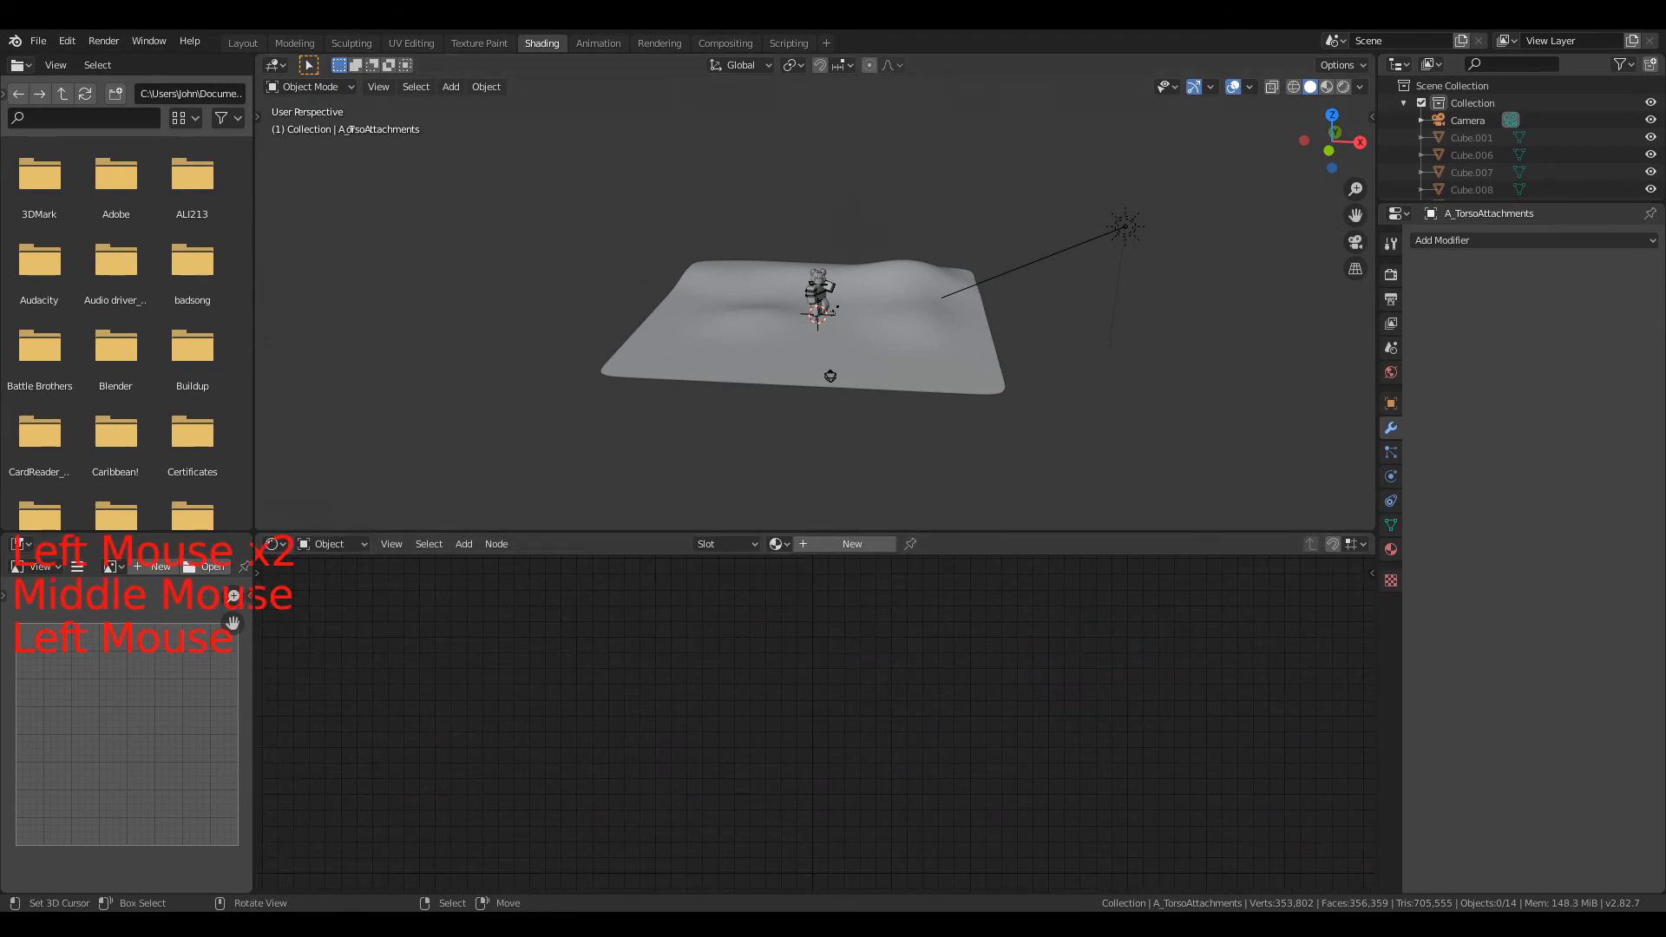
{"action": "left_click", "coordinate": [253, 49]}
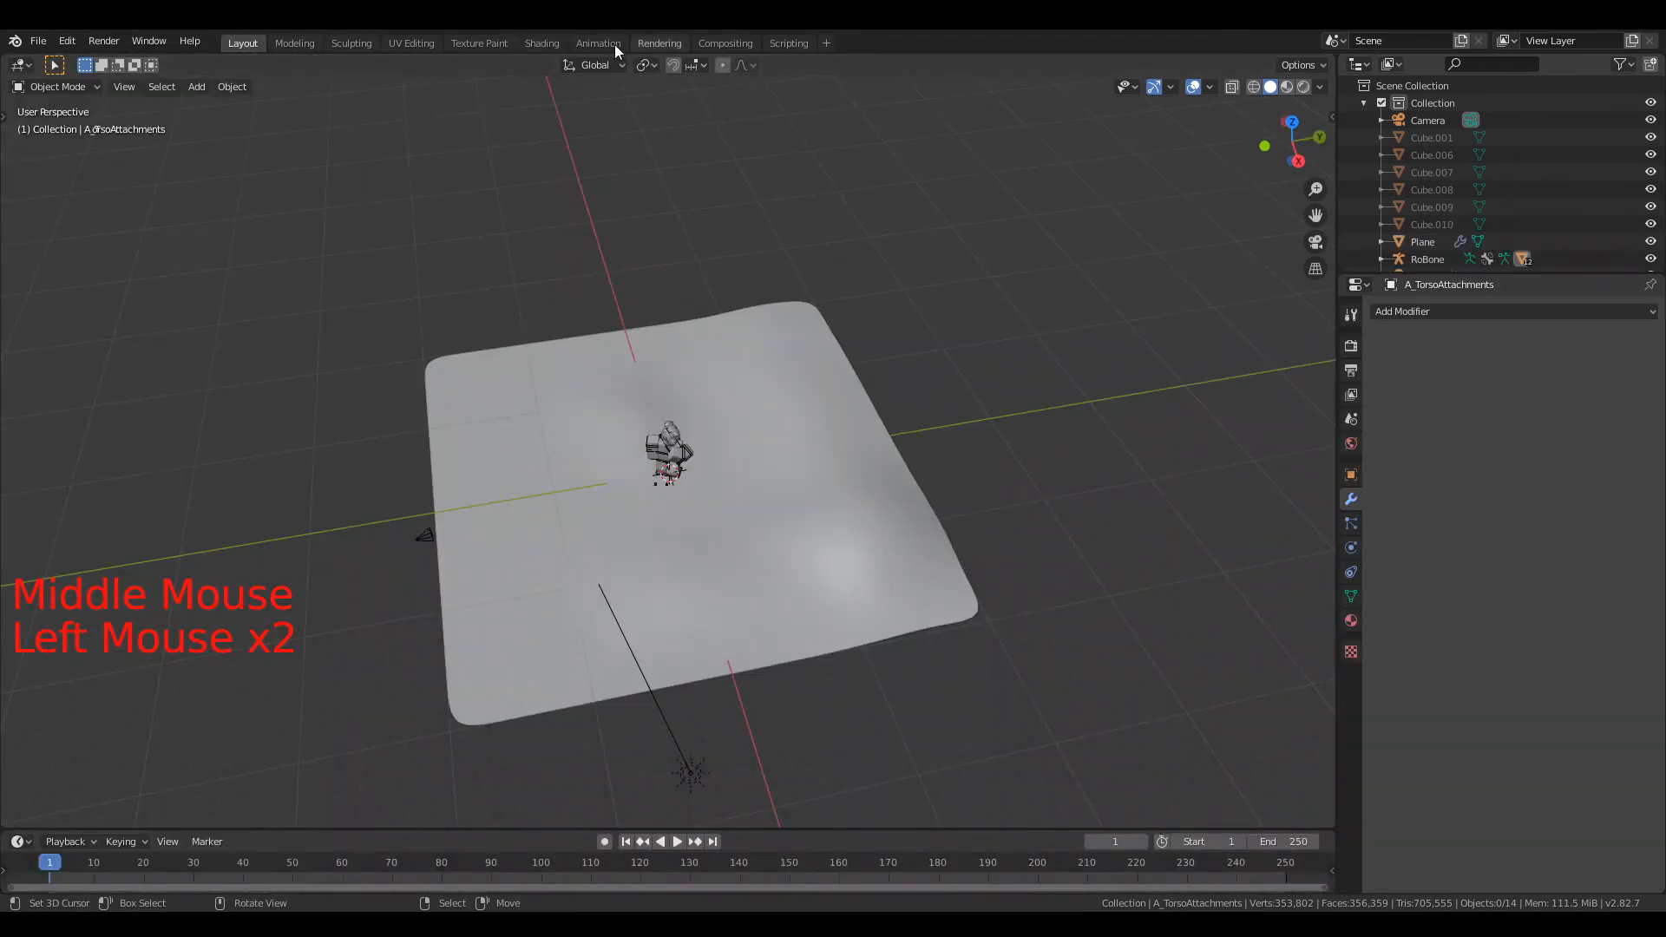
{"action": "left_click", "coordinate": [541, 43]}
{"action": "right_click", "coordinate": [893, 340]}
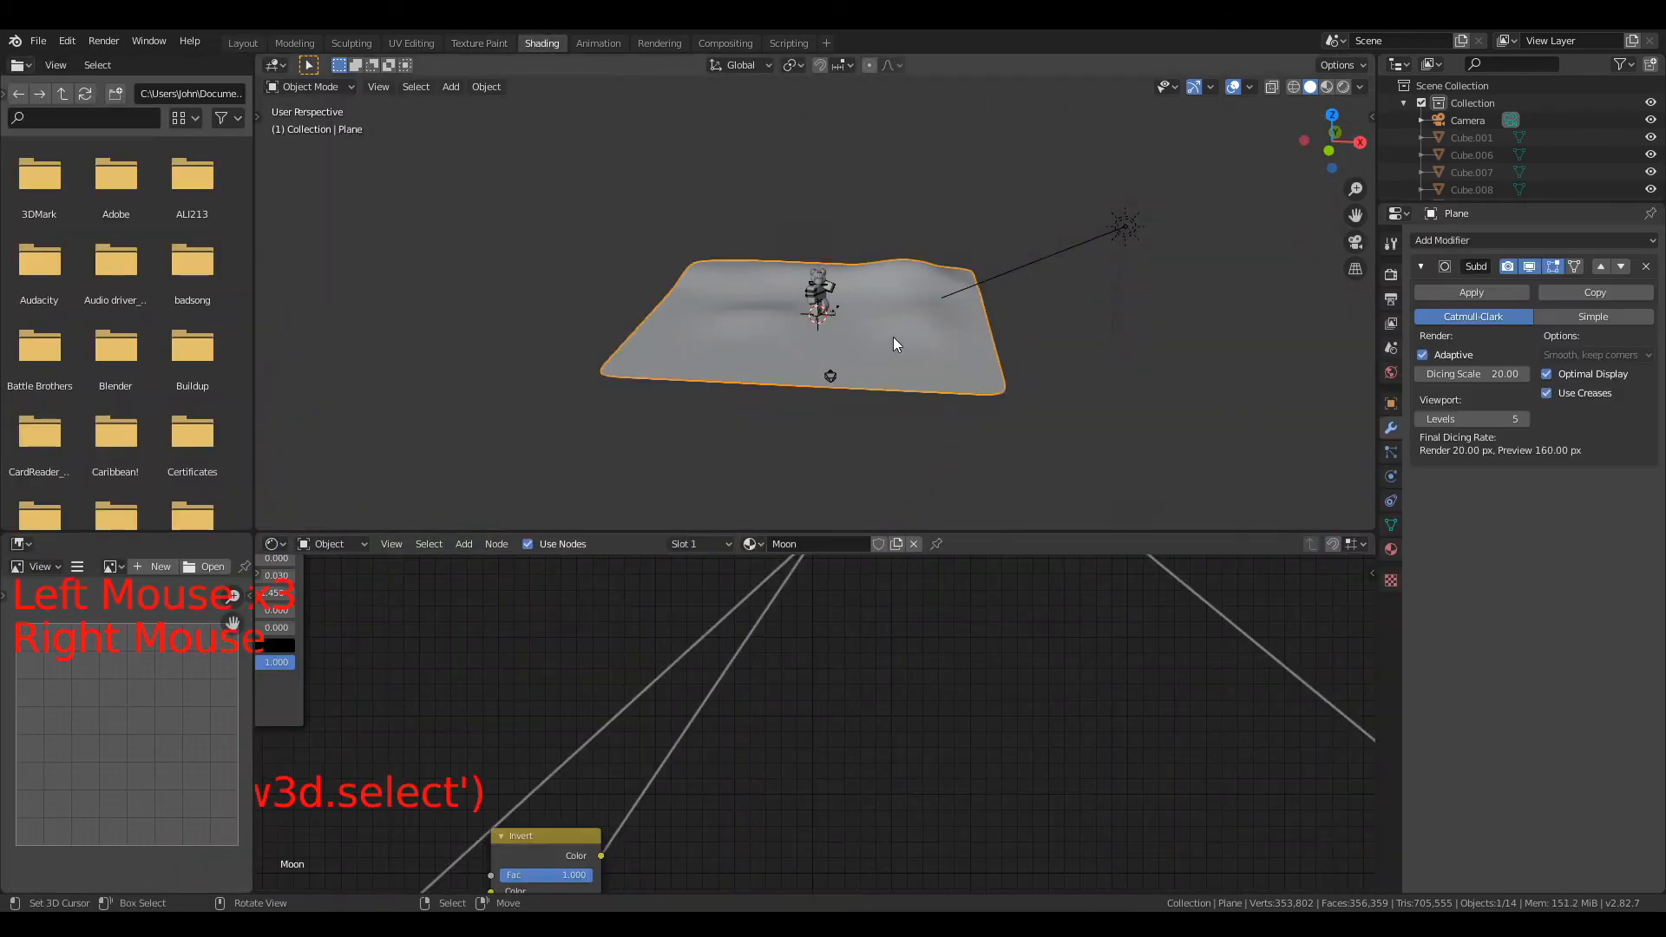
{"action": "scroll", "coordinate": [893, 338], "scroll_direction": "up", "scroll_amount": 4}
{"action": "scroll", "coordinate": [933, 704], "scroll_direction": "down", "scroll_amount": 6}
{"action": "scroll", "coordinate": [933, 704], "scroll_direction": "down", "scroll_amount": 6}
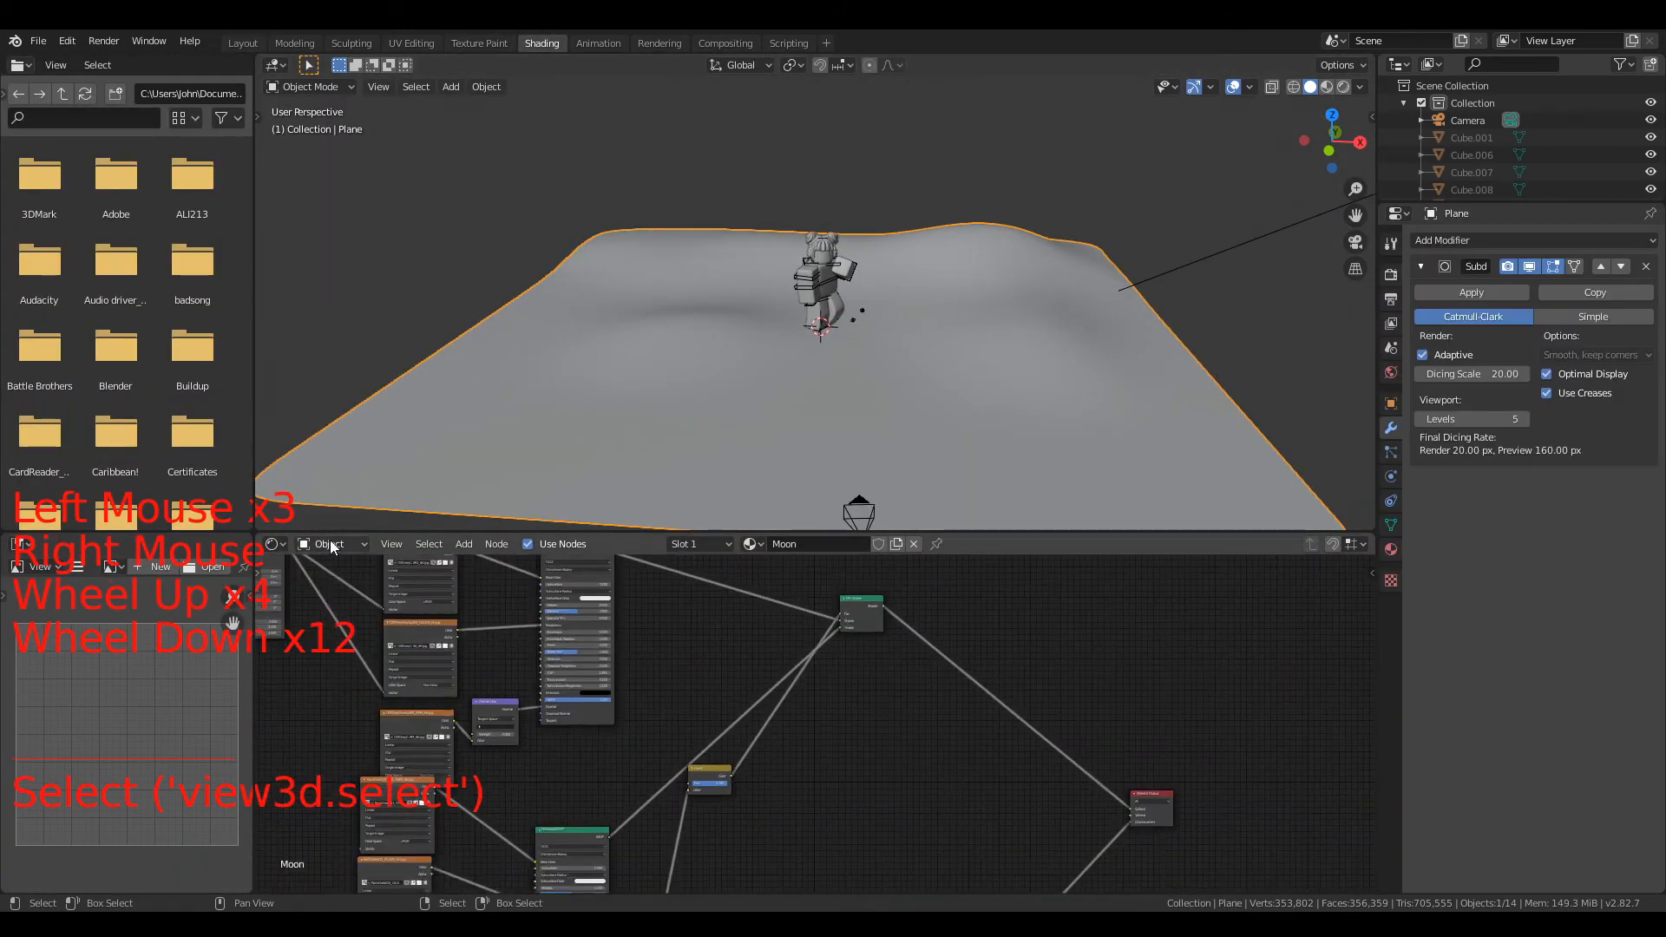
Step: Show the World shader nodes and set the Background strength to 1
{"action": "left_click_drag", "start_coordinate": [330, 544], "coordinate": [334, 586]}
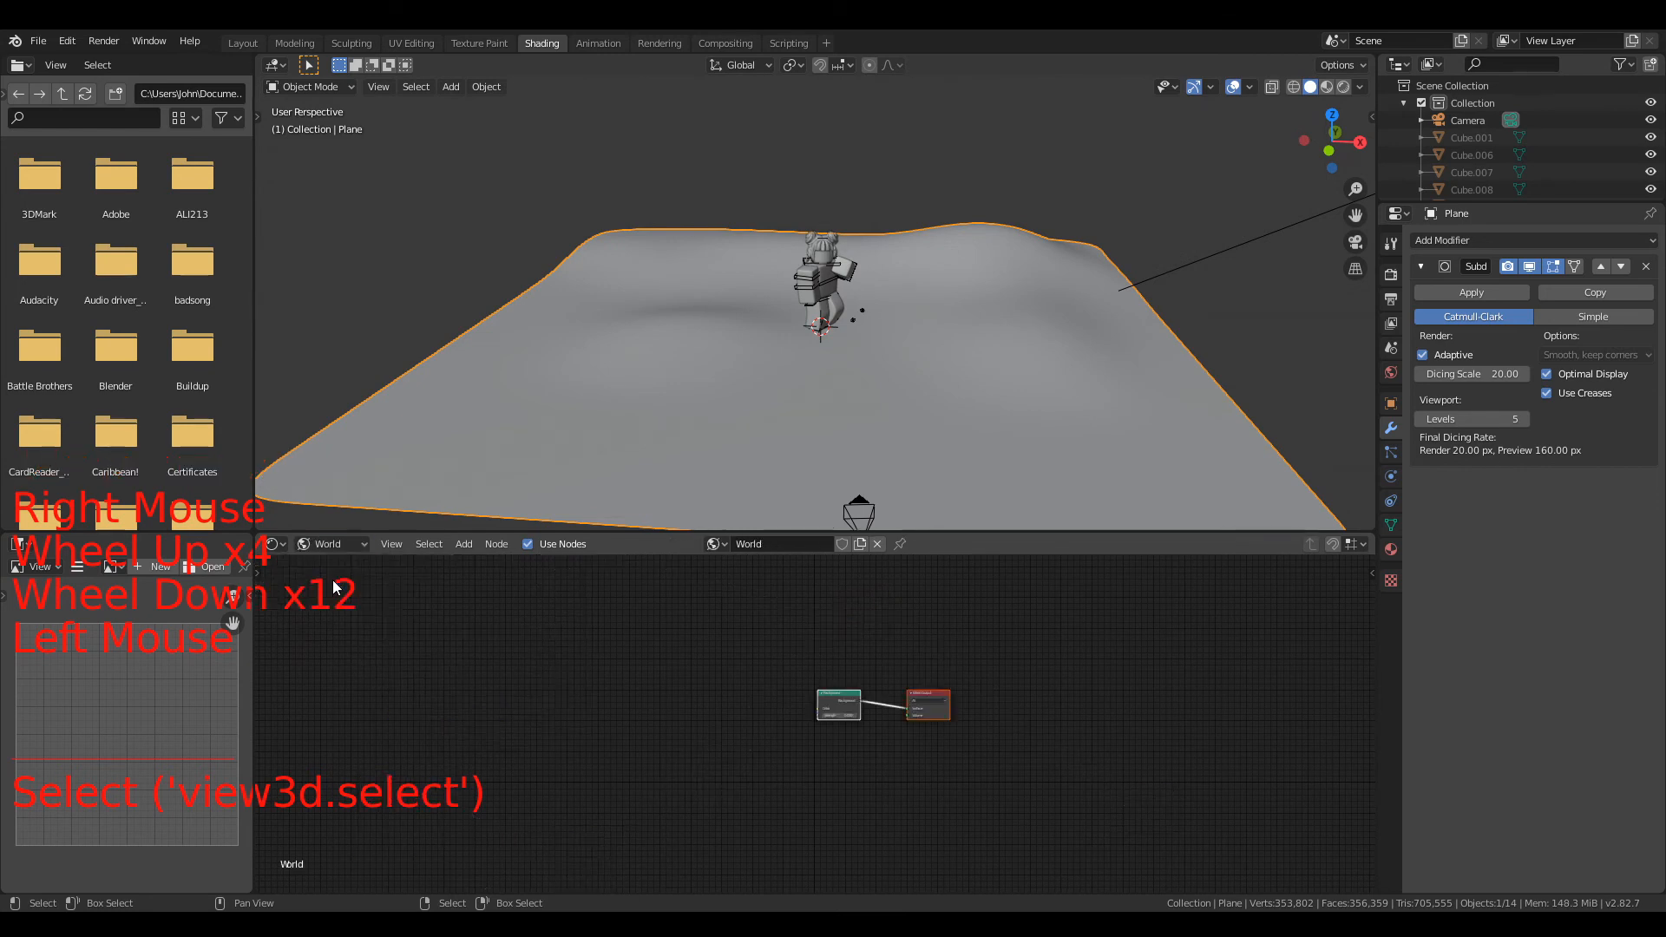
{"action": "scroll", "coordinate": [839, 694], "scroll_direction": "up", "scroll_amount": 15}
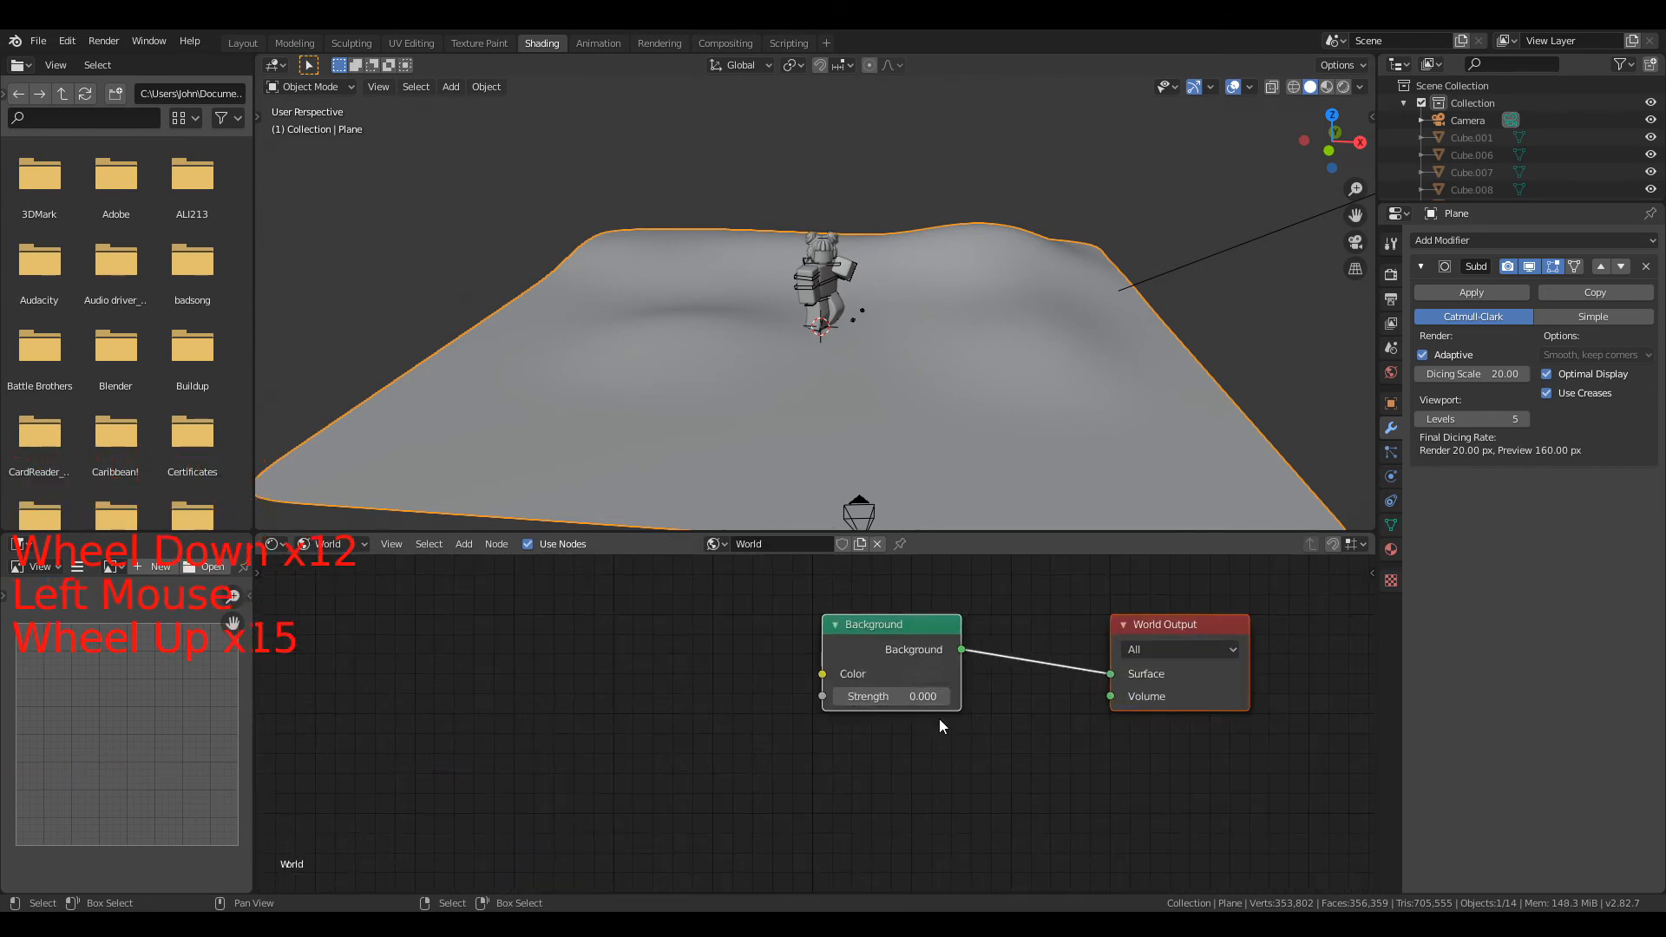
{"action": "scroll", "coordinate": [901, 597], "scroll_direction": "up", "scroll_amount": 5}
{"action": "left_click", "coordinate": [940, 618]}
{"action": "left_click", "coordinate": [1053, 781]}
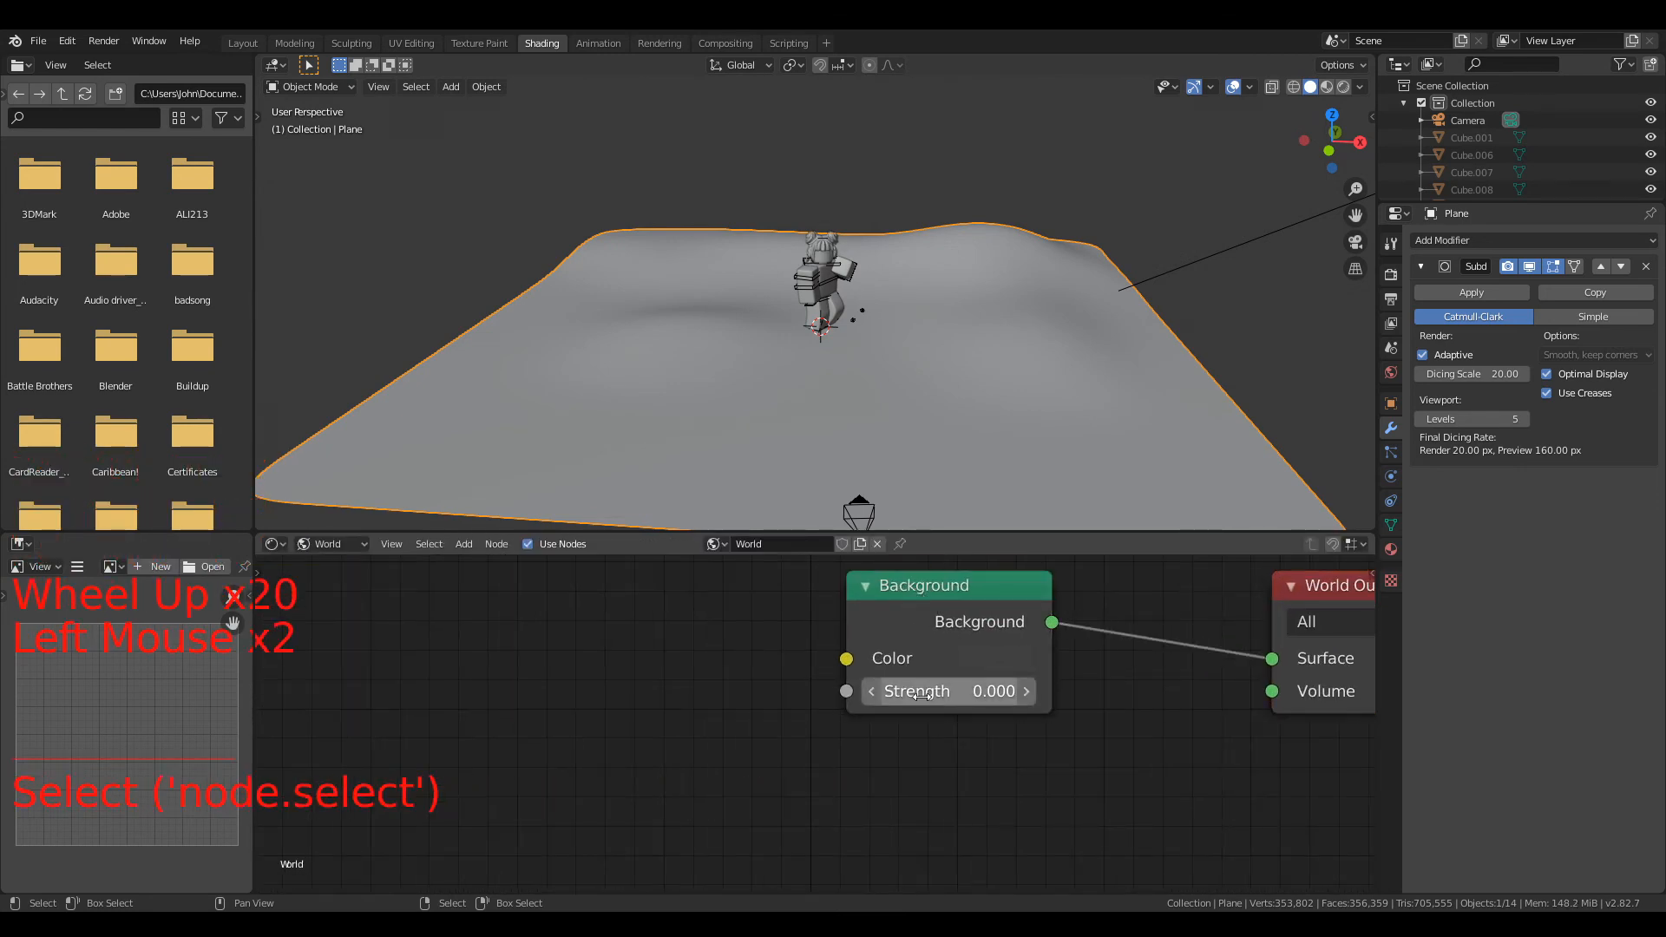
{"action": "left_click", "coordinate": [922, 695]}
{"action": "type", "text": "1"}
{"action": "key", "text": "Return"}
{"action": "scroll", "coordinate": [757, 712], "scroll_direction": "down", "scroll_amount": 10}
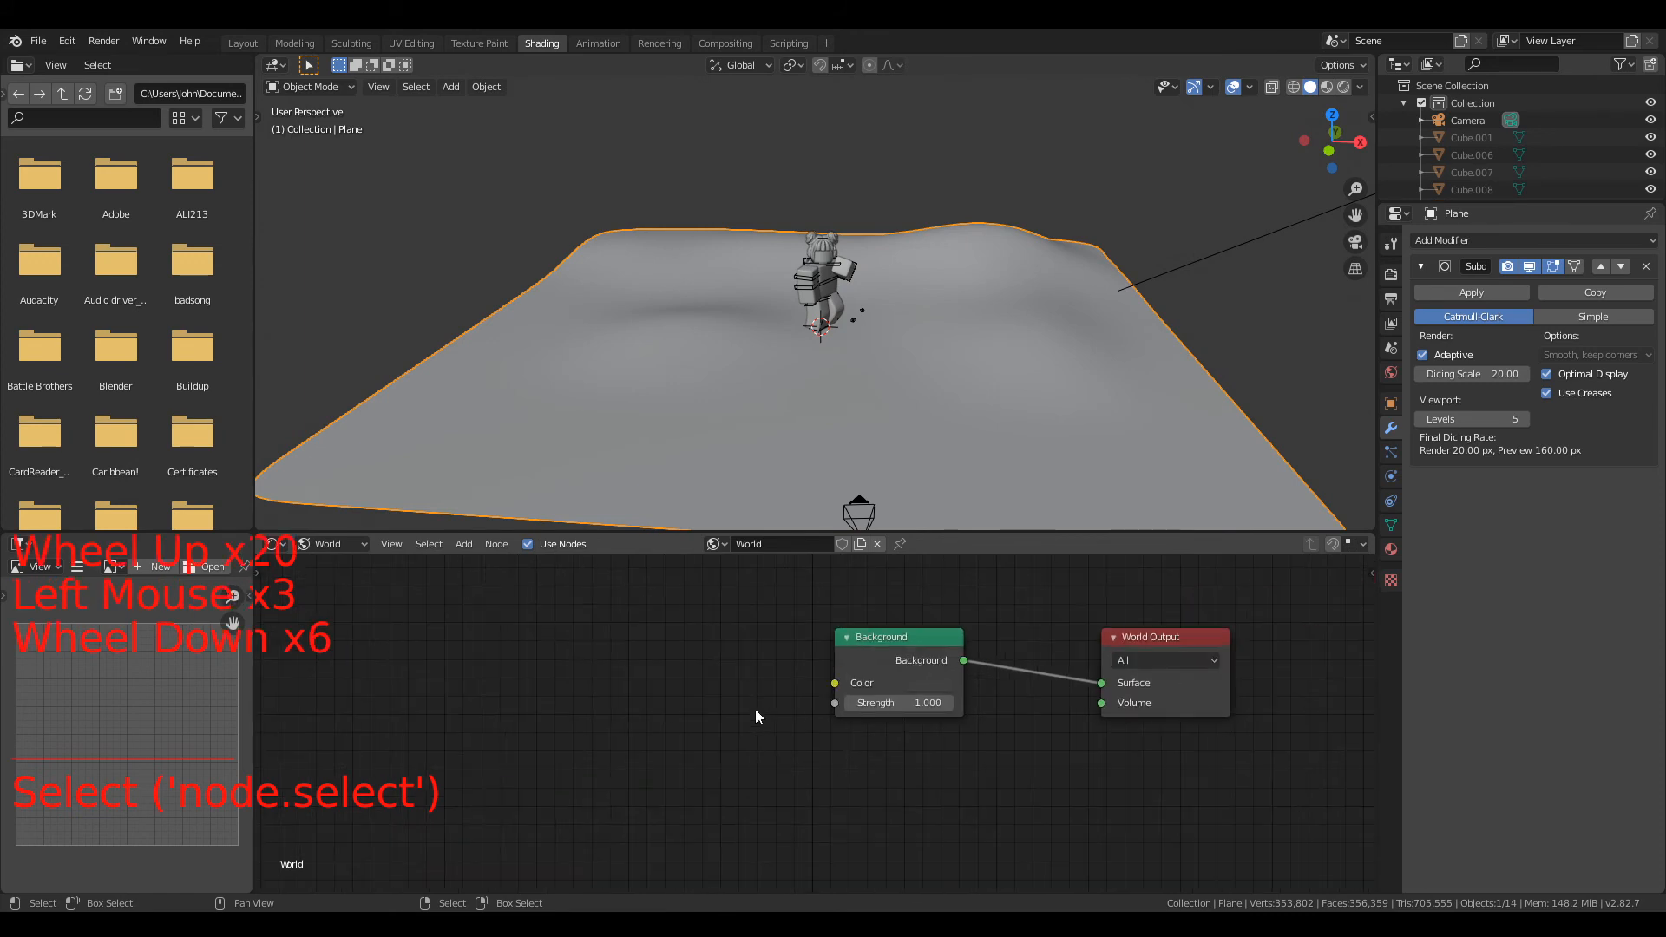
Step: Add an Environment Texture node beside the Background node in the World shader
{"action": "middle_click_drag", "start_coordinate": [756, 675], "coordinate": [967, 658]}
{"action": "key", "text": "shift"}
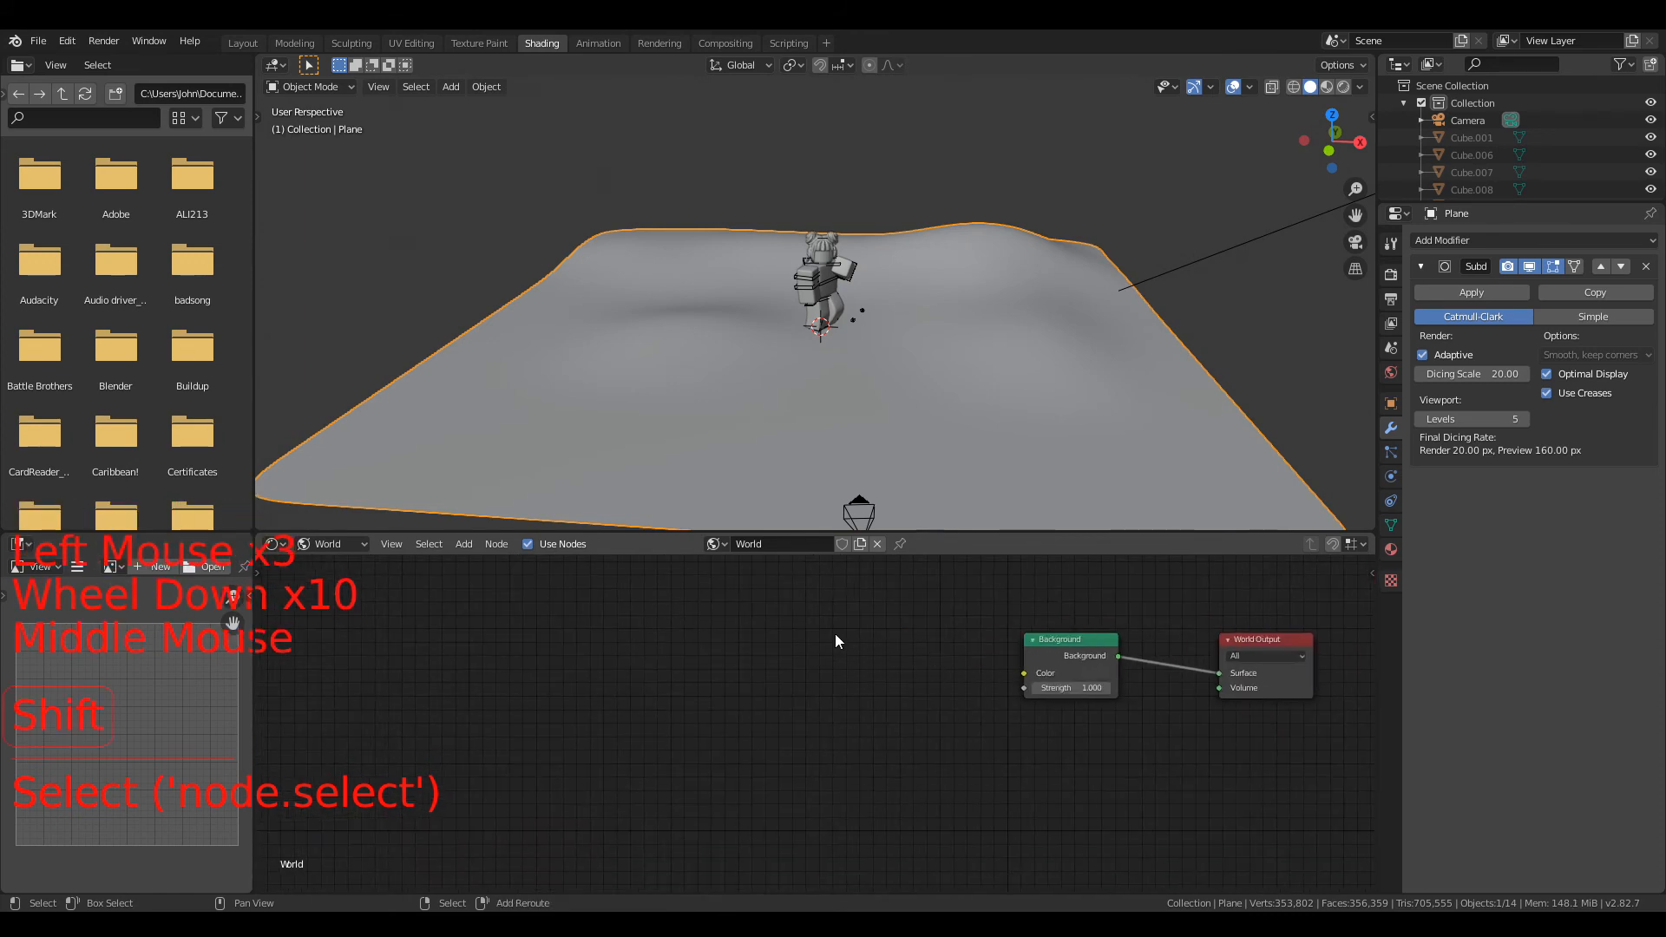
{"action": "key", "text": "shift+a"}
{"action": "mouse_move", "coordinate": [794, 712]}
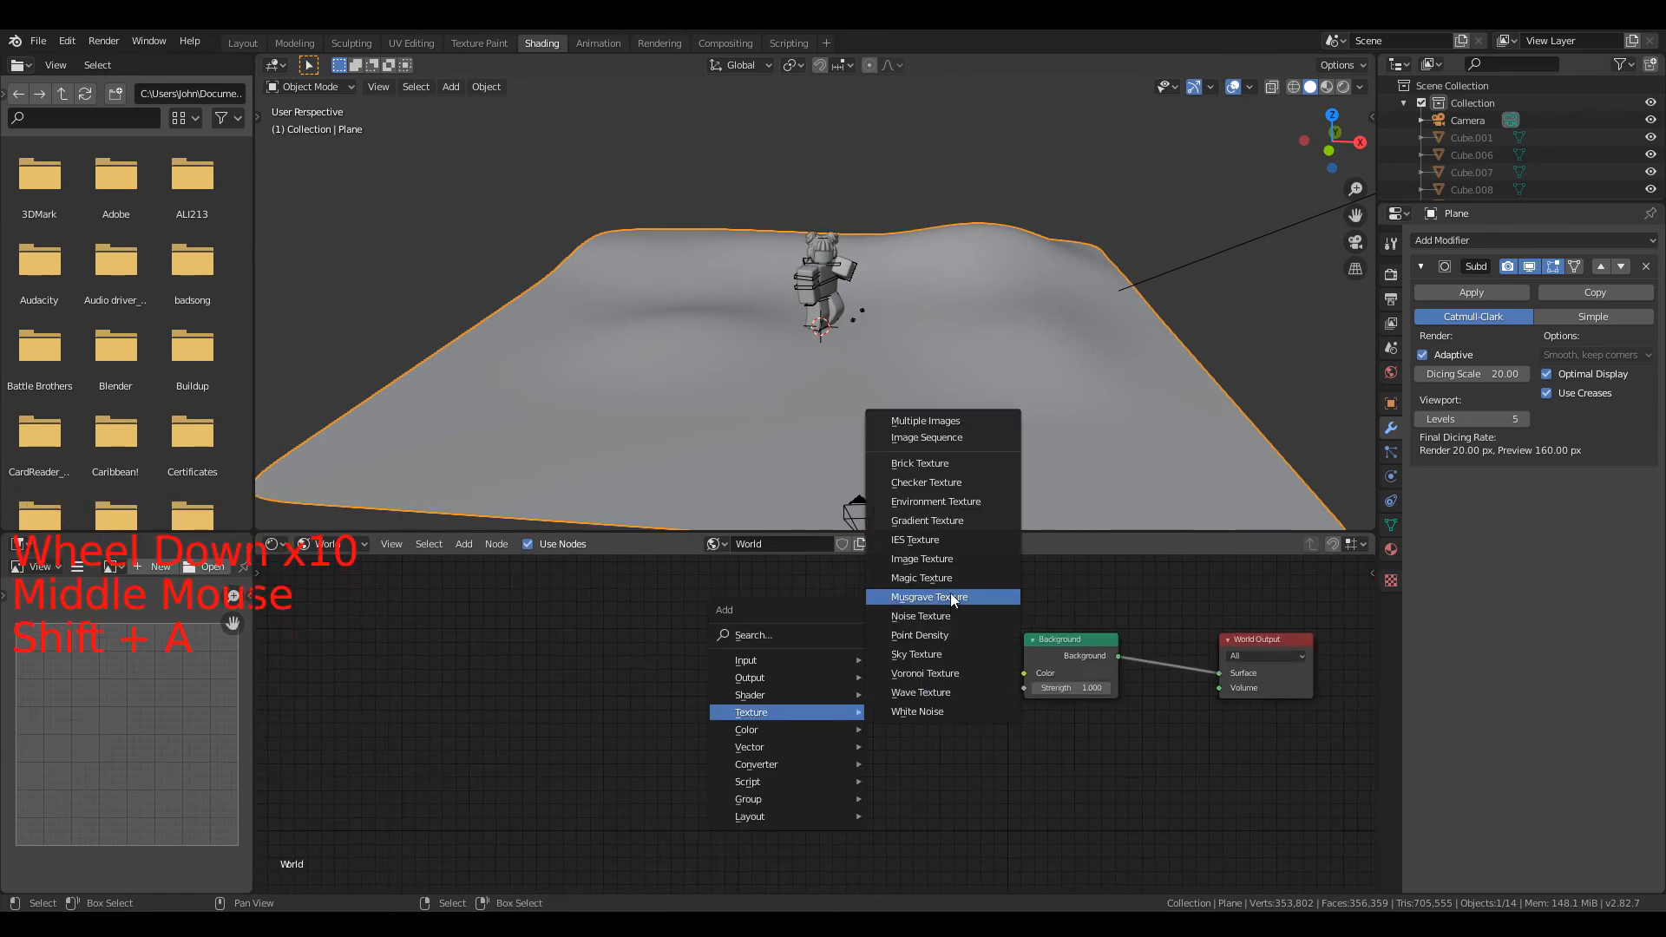
{"action": "left_click", "coordinate": [929, 501]}
{"action": "left_click", "coordinate": [853, 674]}
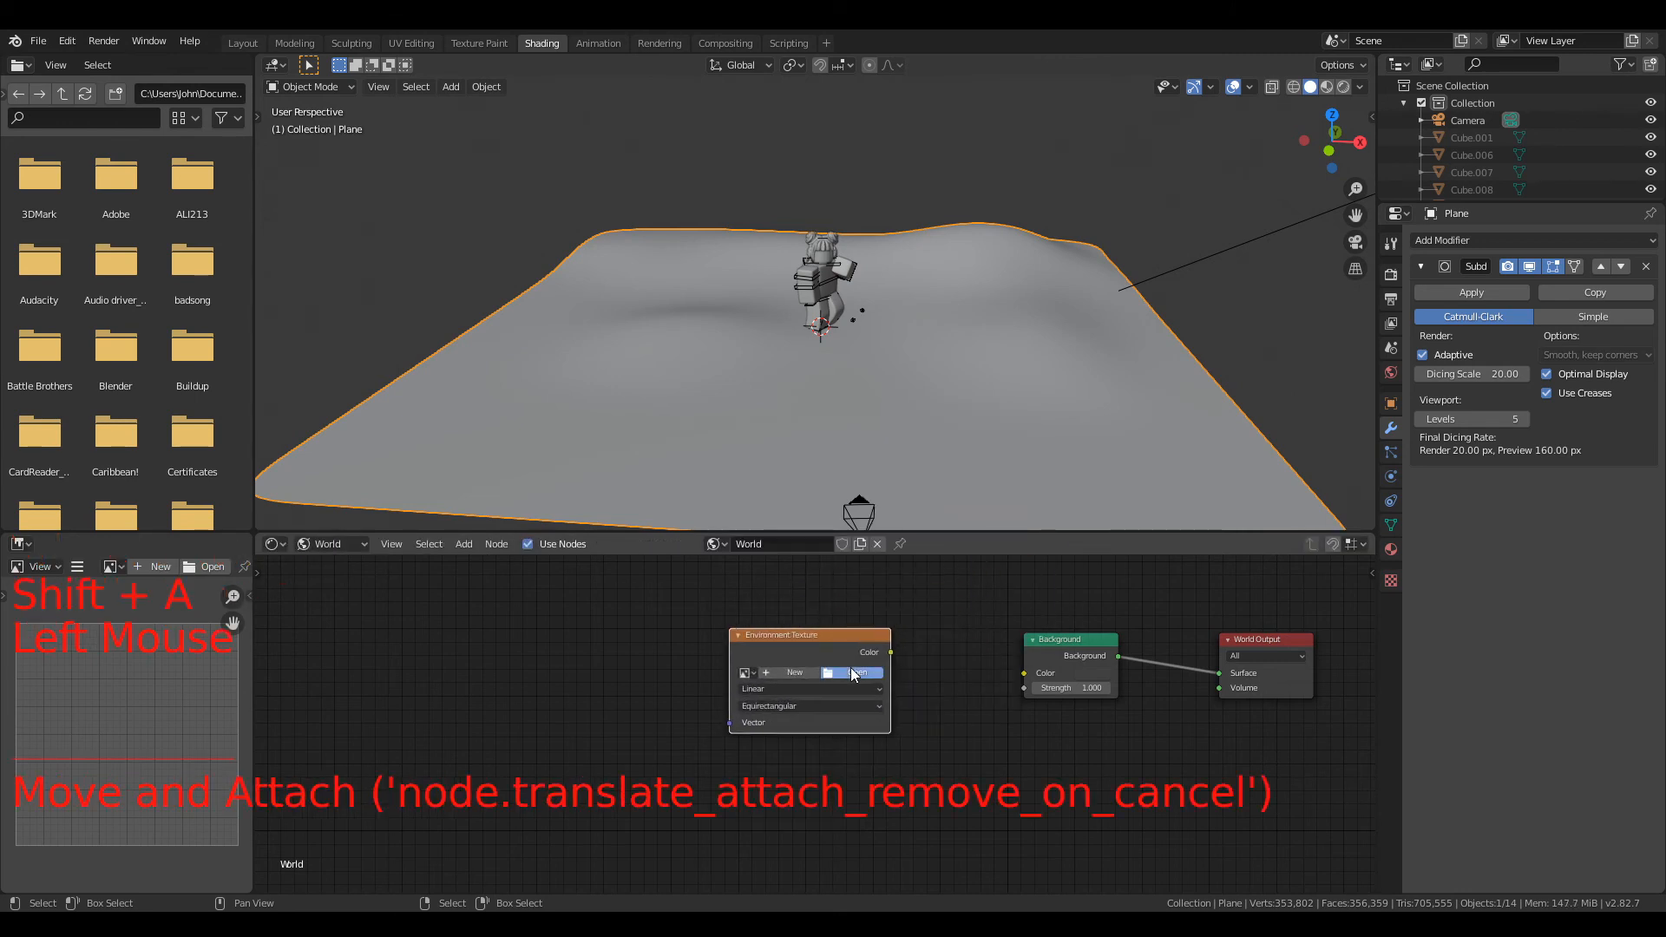
Step: Load hdr.png from the Polligon files' Space/Crab Nebula folder into the Environment Texture node
{"action": "left_click", "coordinate": [853, 674]}
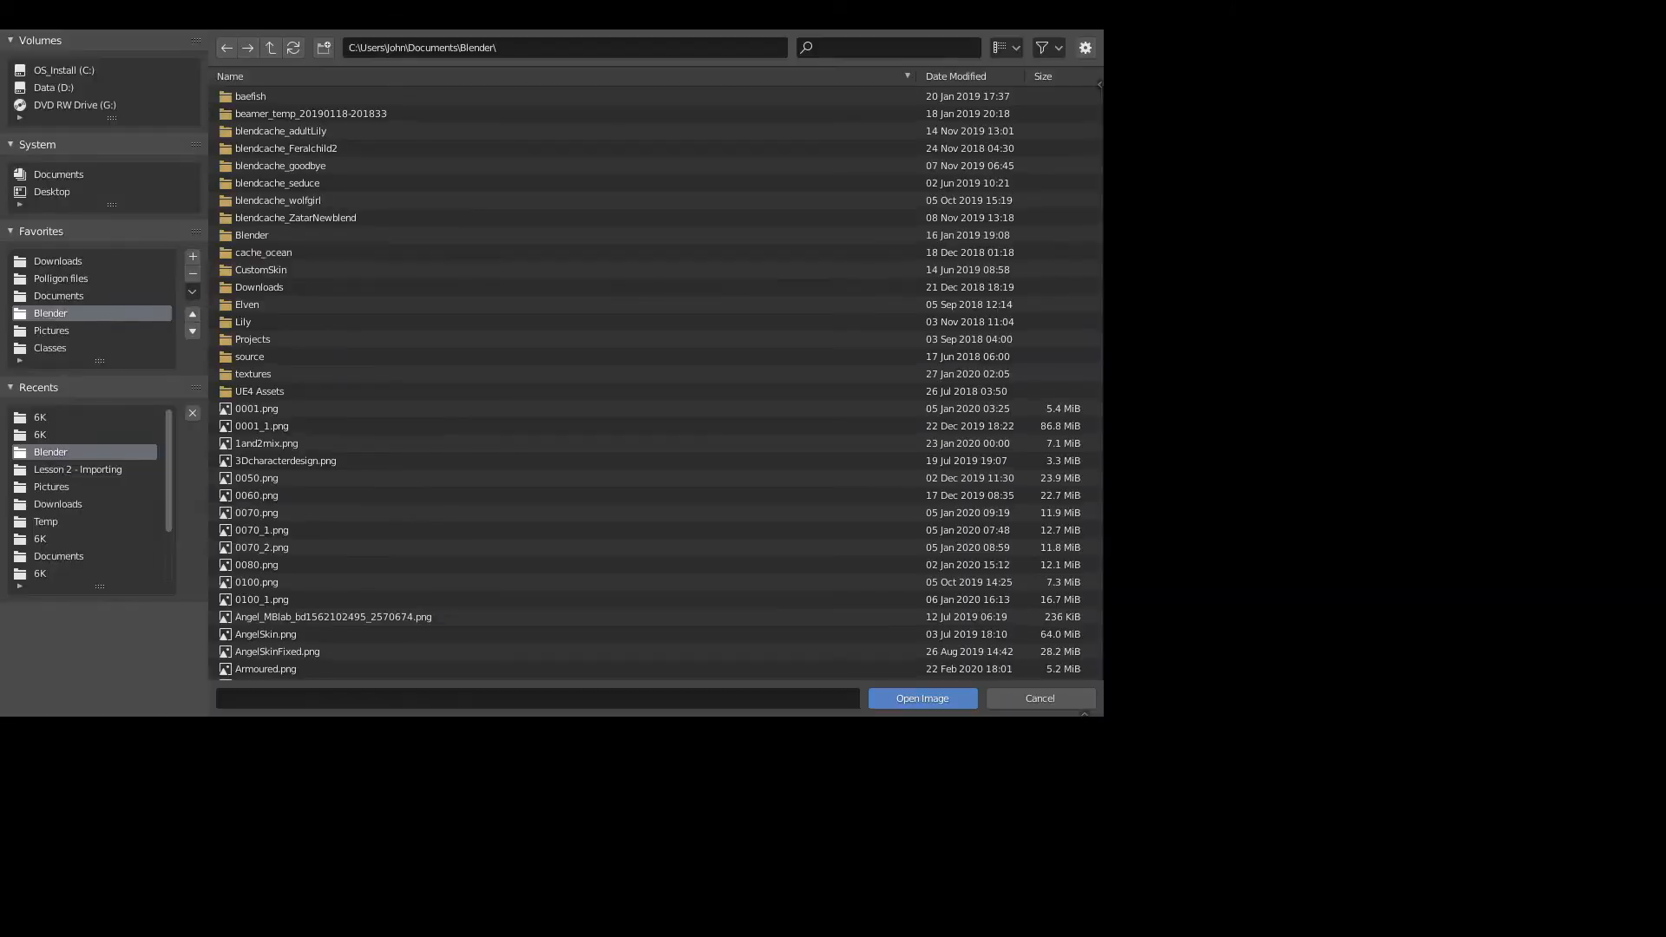
{"action": "left_click", "coordinate": [62, 279]}
{"action": "scroll", "coordinate": [387, 396], "scroll_direction": "down", "scroll_amount": 15}
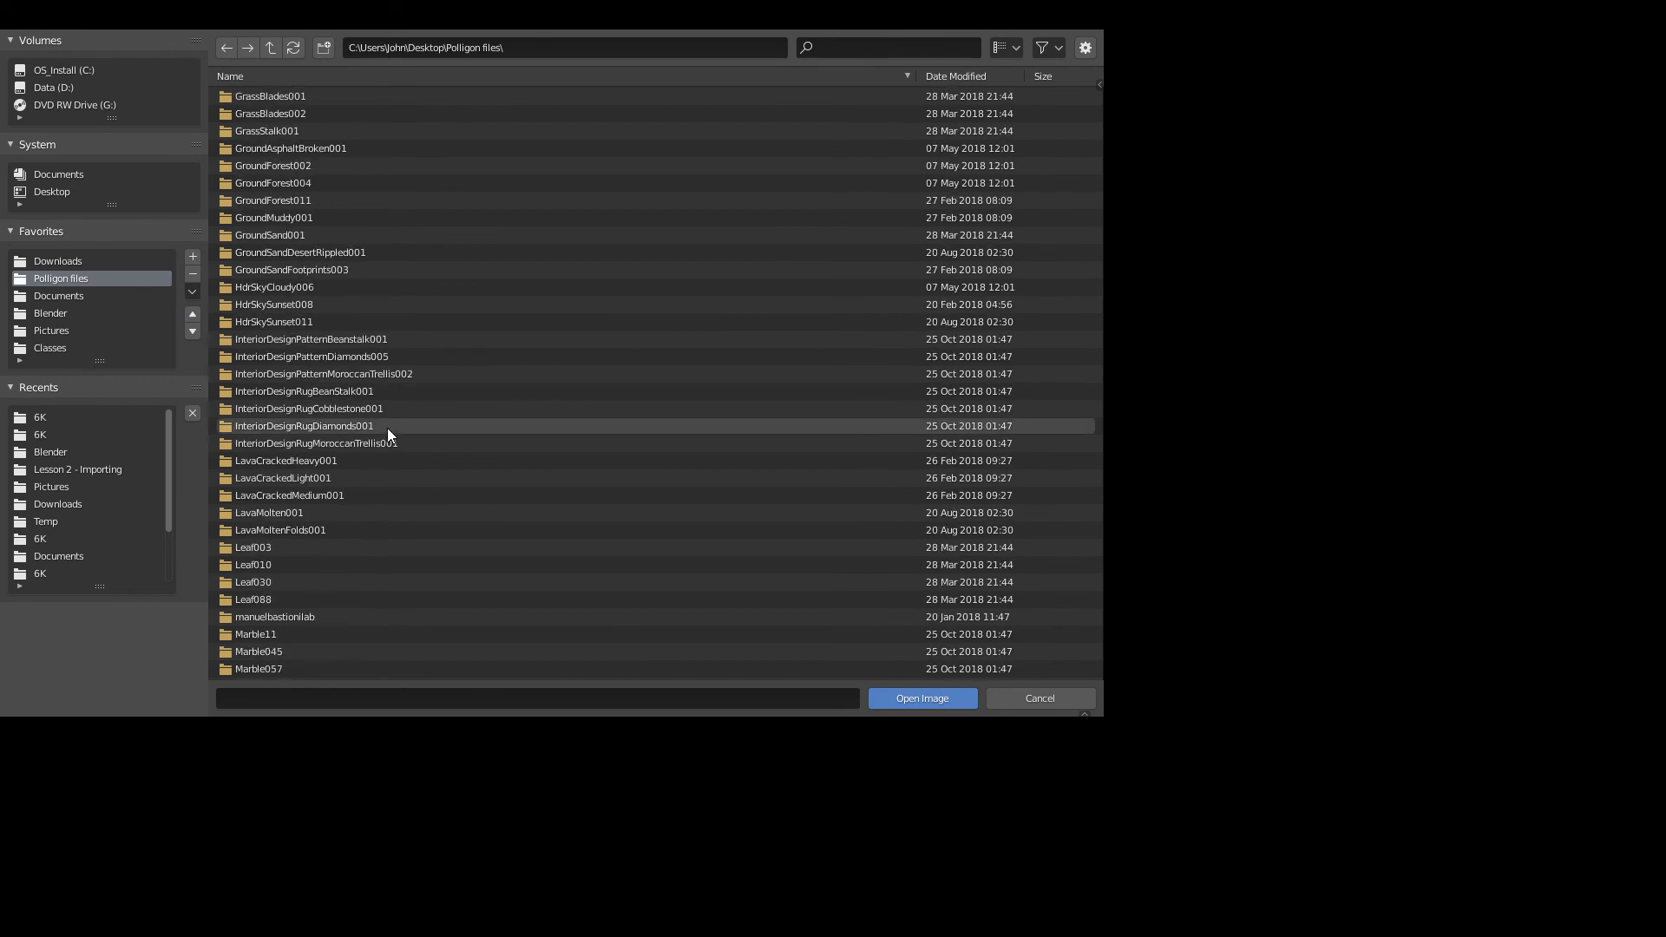
{"action": "scroll", "coordinate": [387, 430], "scroll_direction": "down", "scroll_amount": 20}
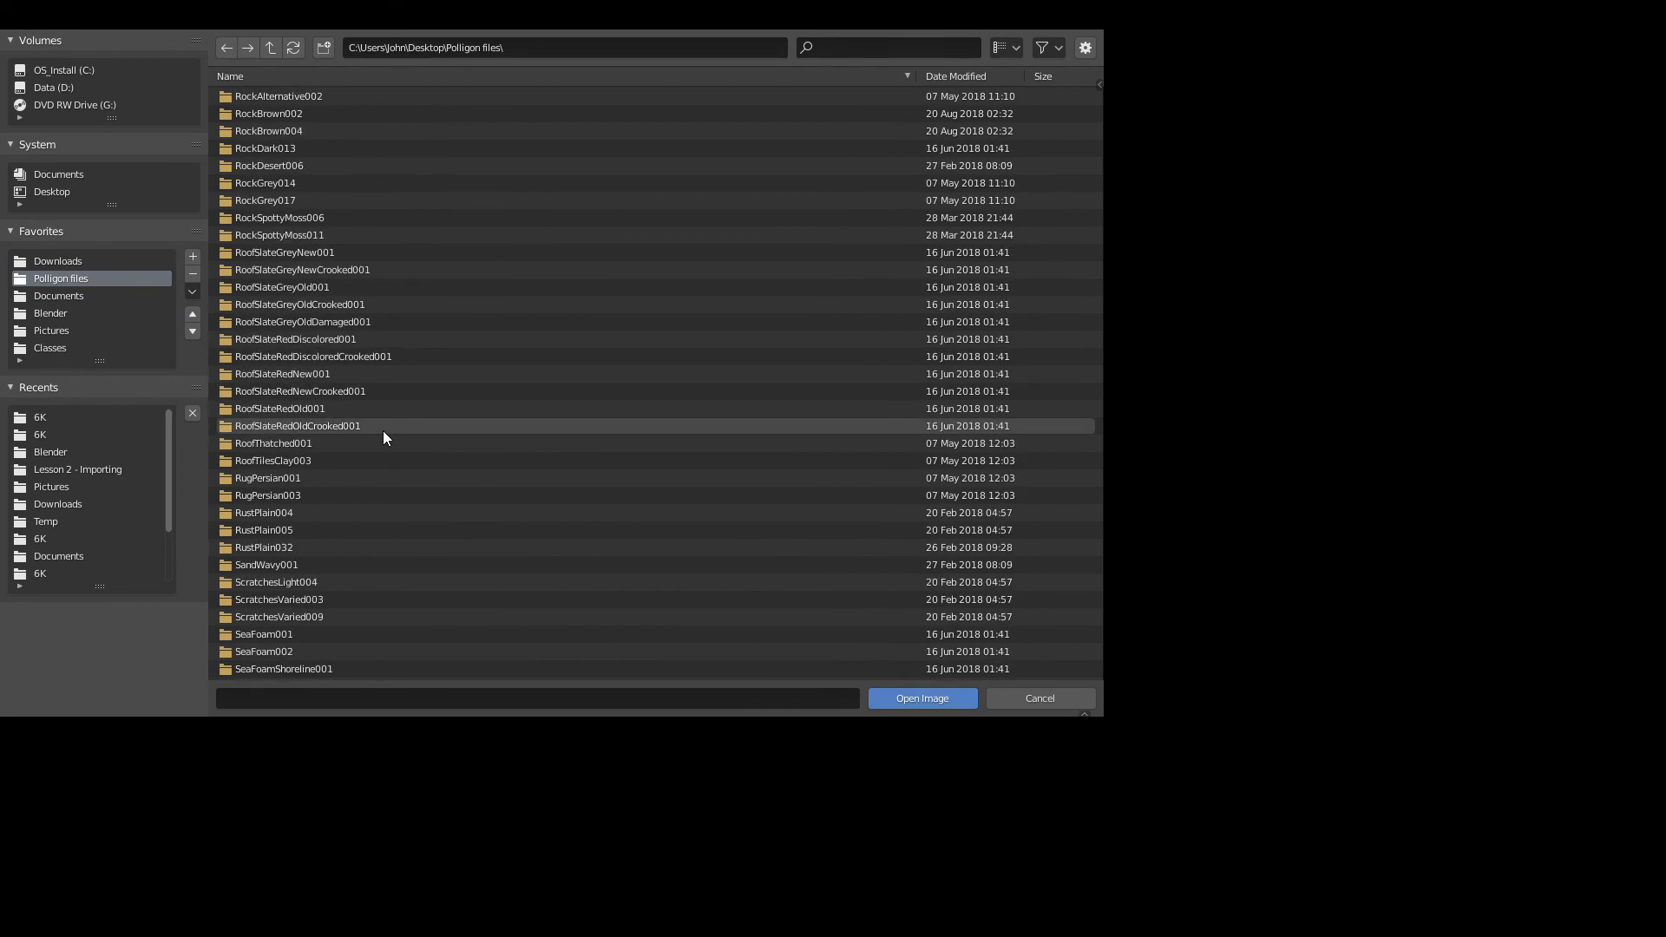
{"action": "scroll", "coordinate": [383, 430], "scroll_direction": "down", "scroll_amount": 8}
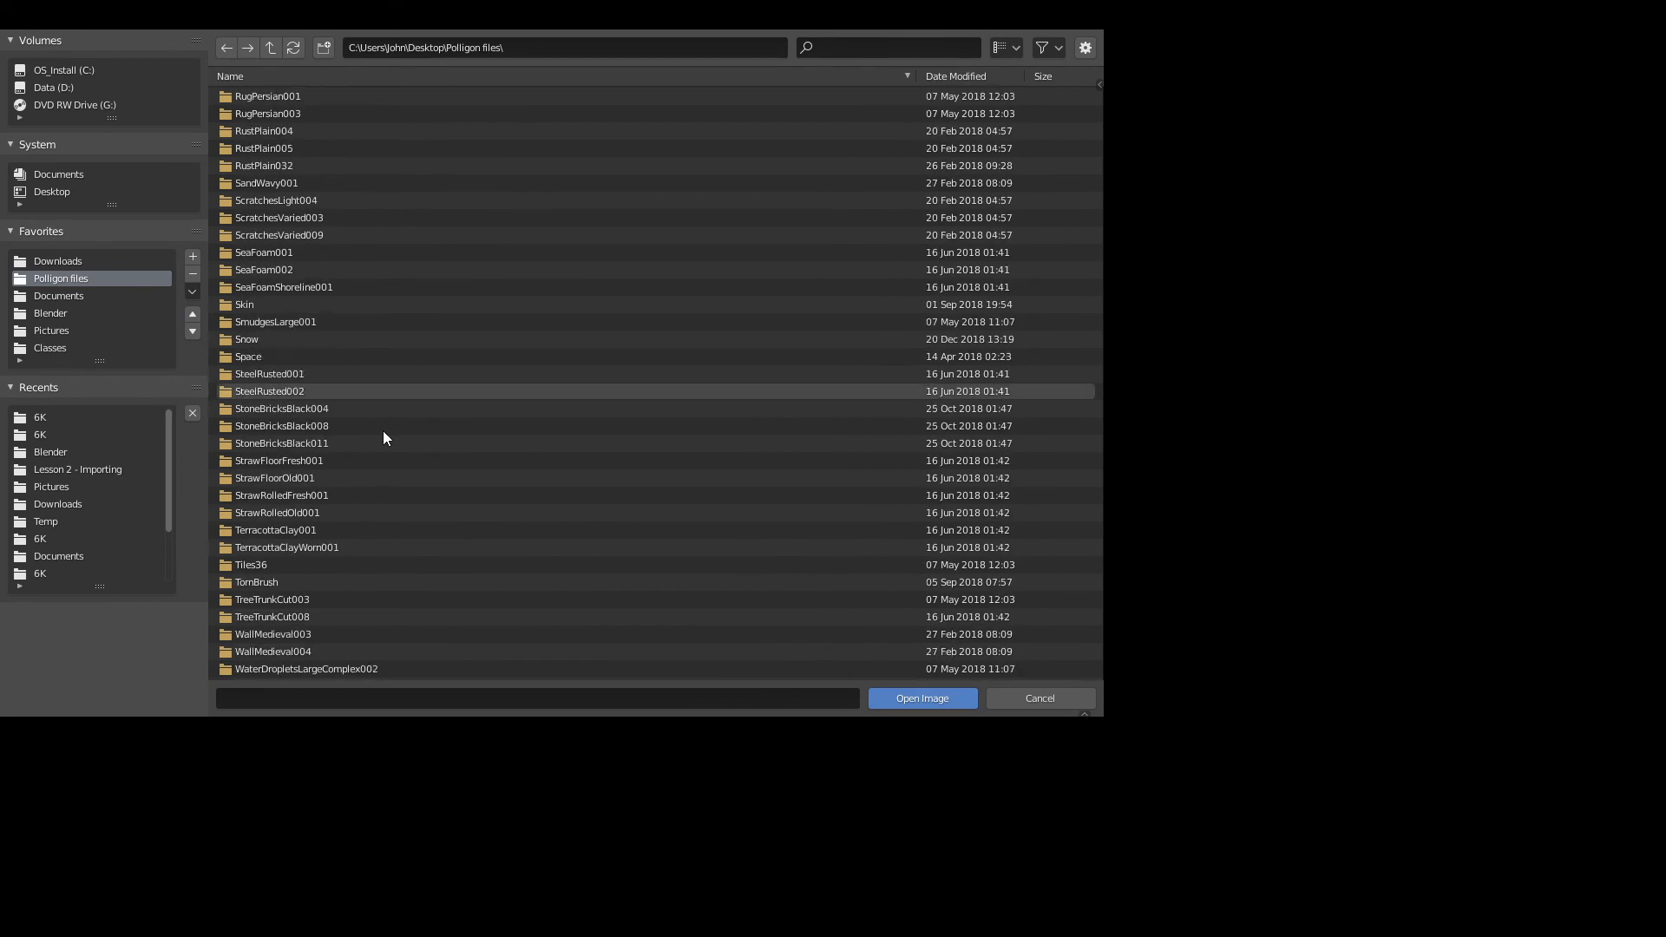
{"action": "double_click", "coordinate": [279, 356]}
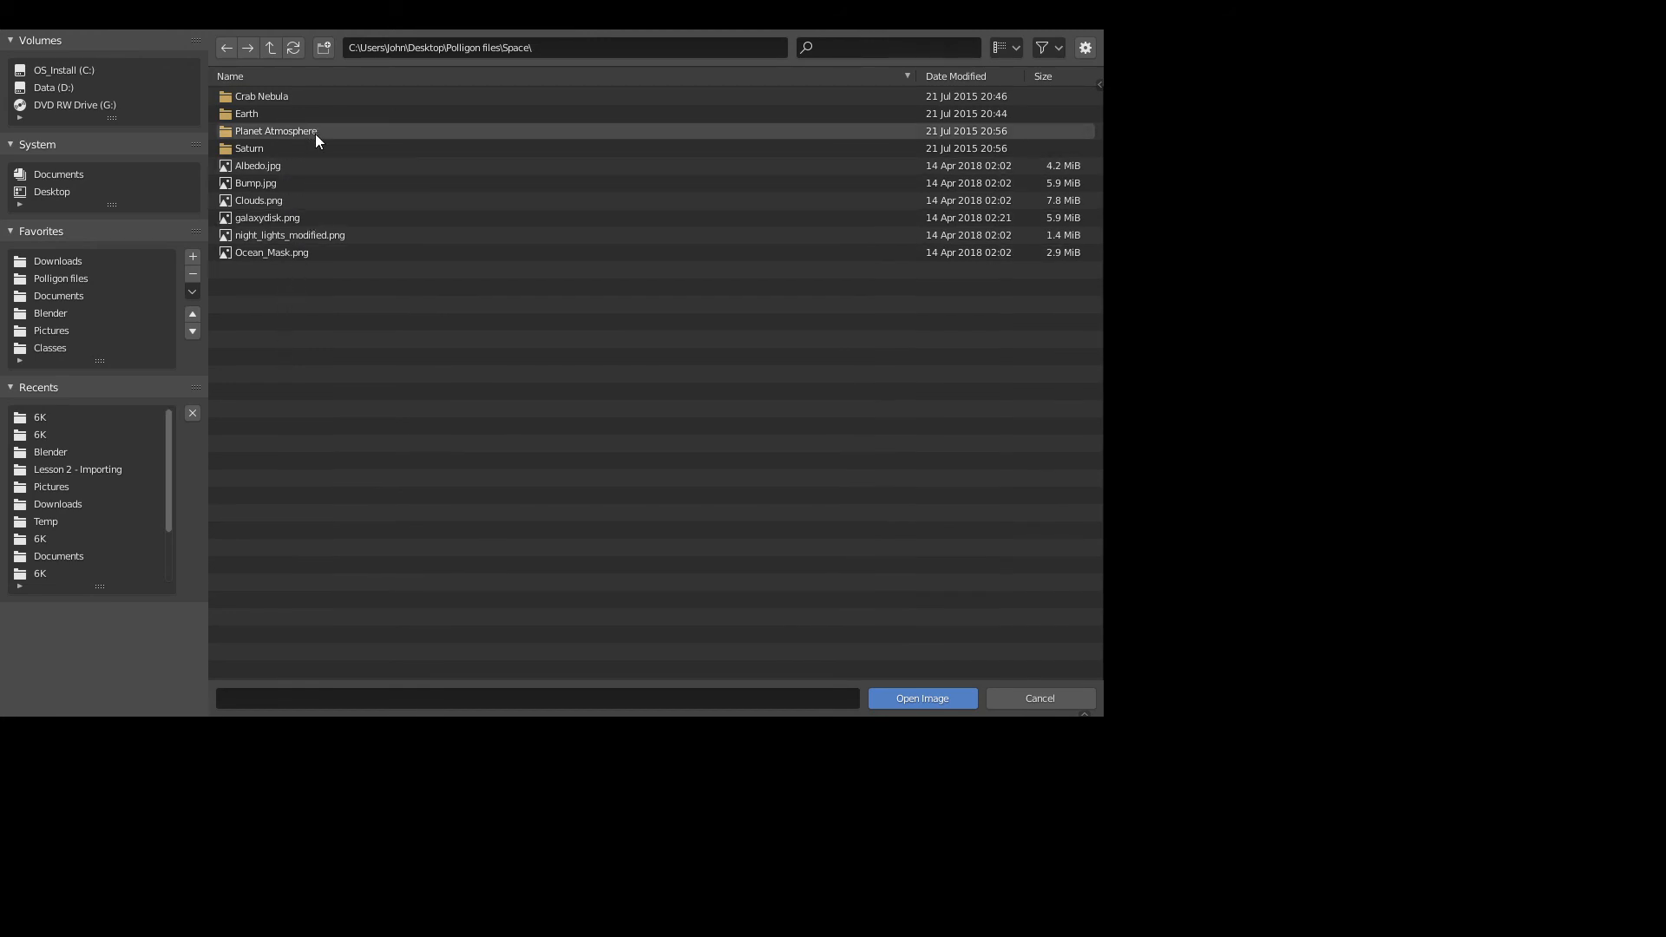
{"action": "double_click", "coordinate": [308, 96]}
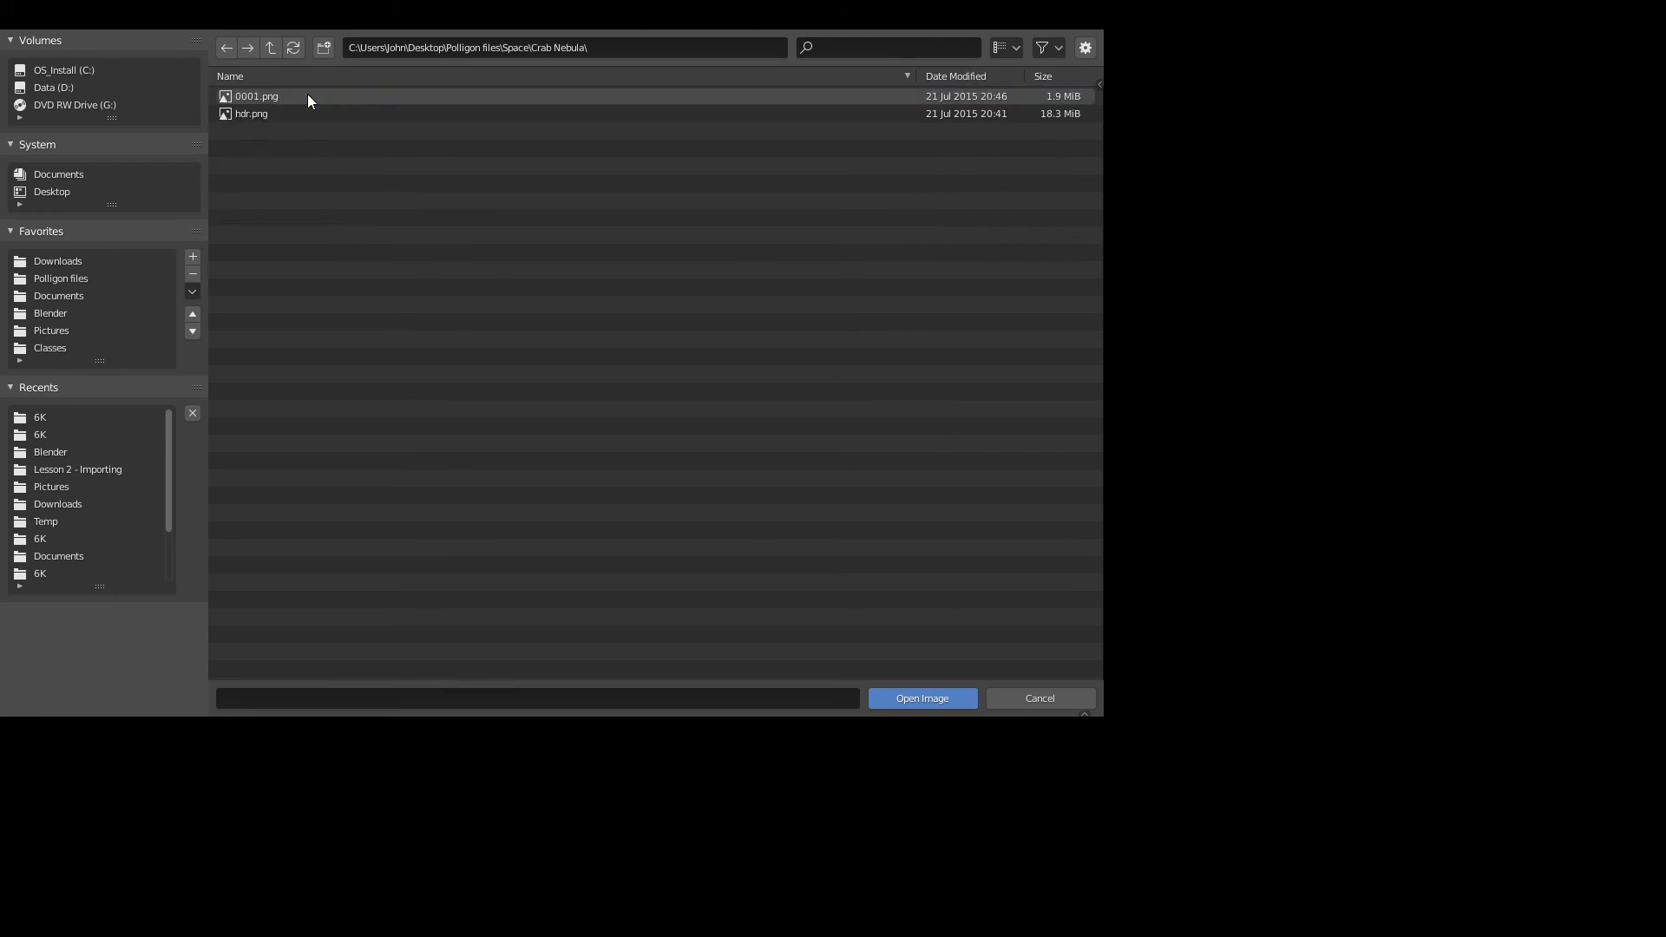
{"action": "left_click", "coordinate": [304, 113]}
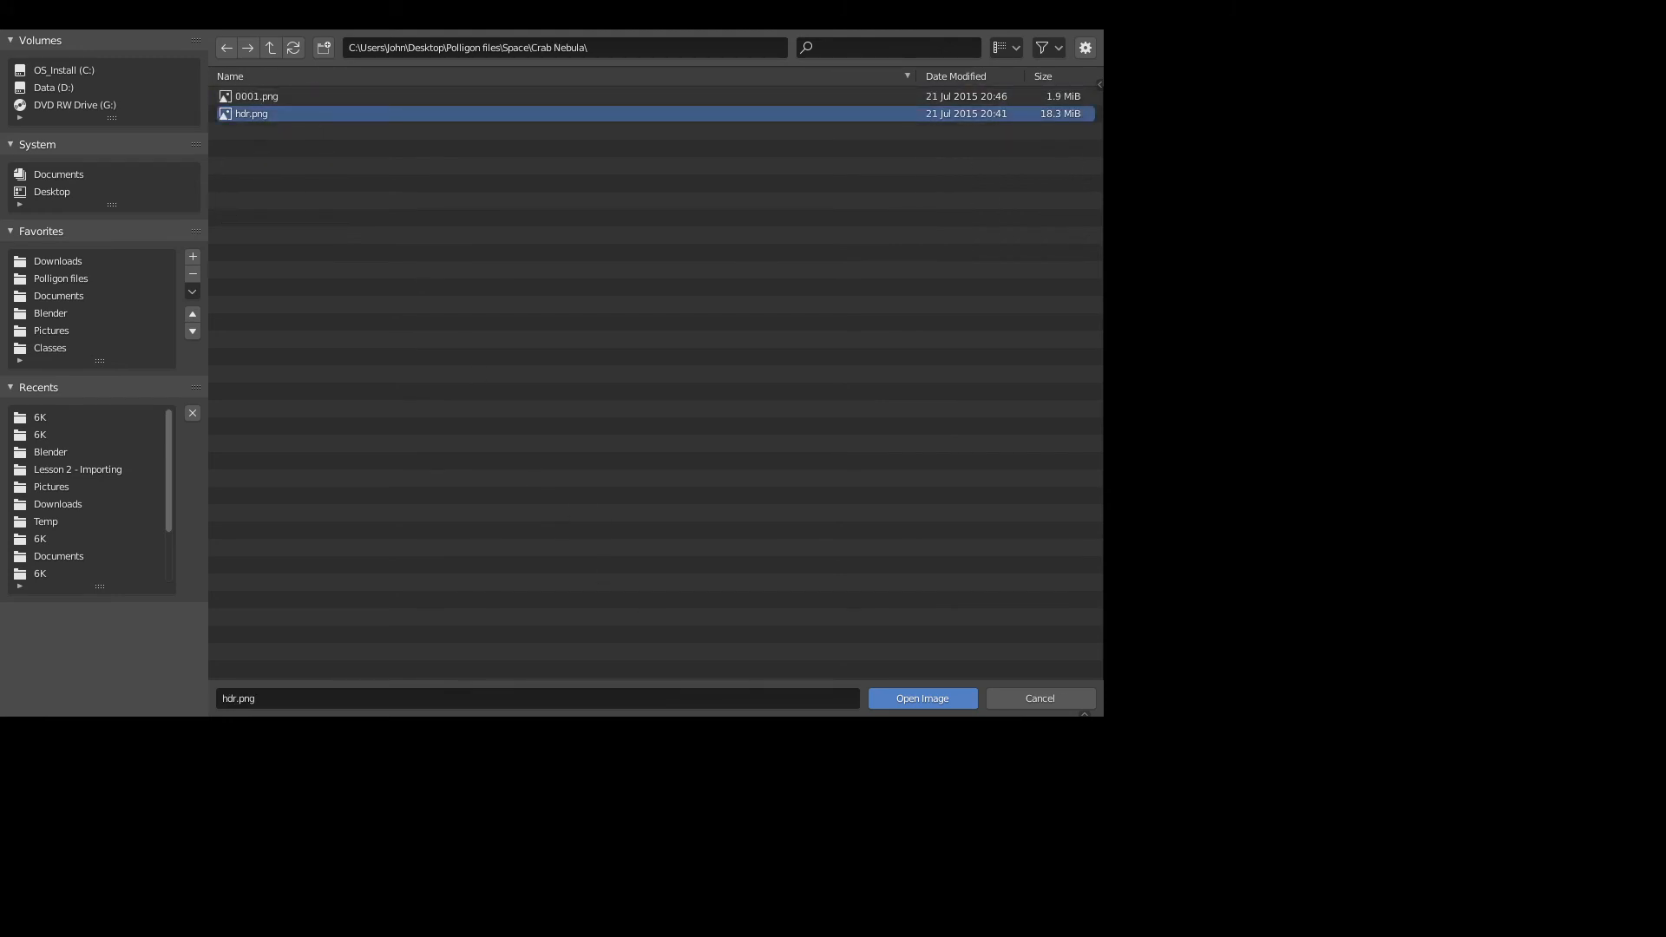
{"action": "left_click", "coordinate": [923, 699]}
Step: Link the environment texture's Color output to the Background color, with the viewport in camera view
{"action": "scroll", "coordinate": [855, 304], "scroll_direction": "down", "scroll_amount": 3}
{"action": "key", "text": "KP_0"}
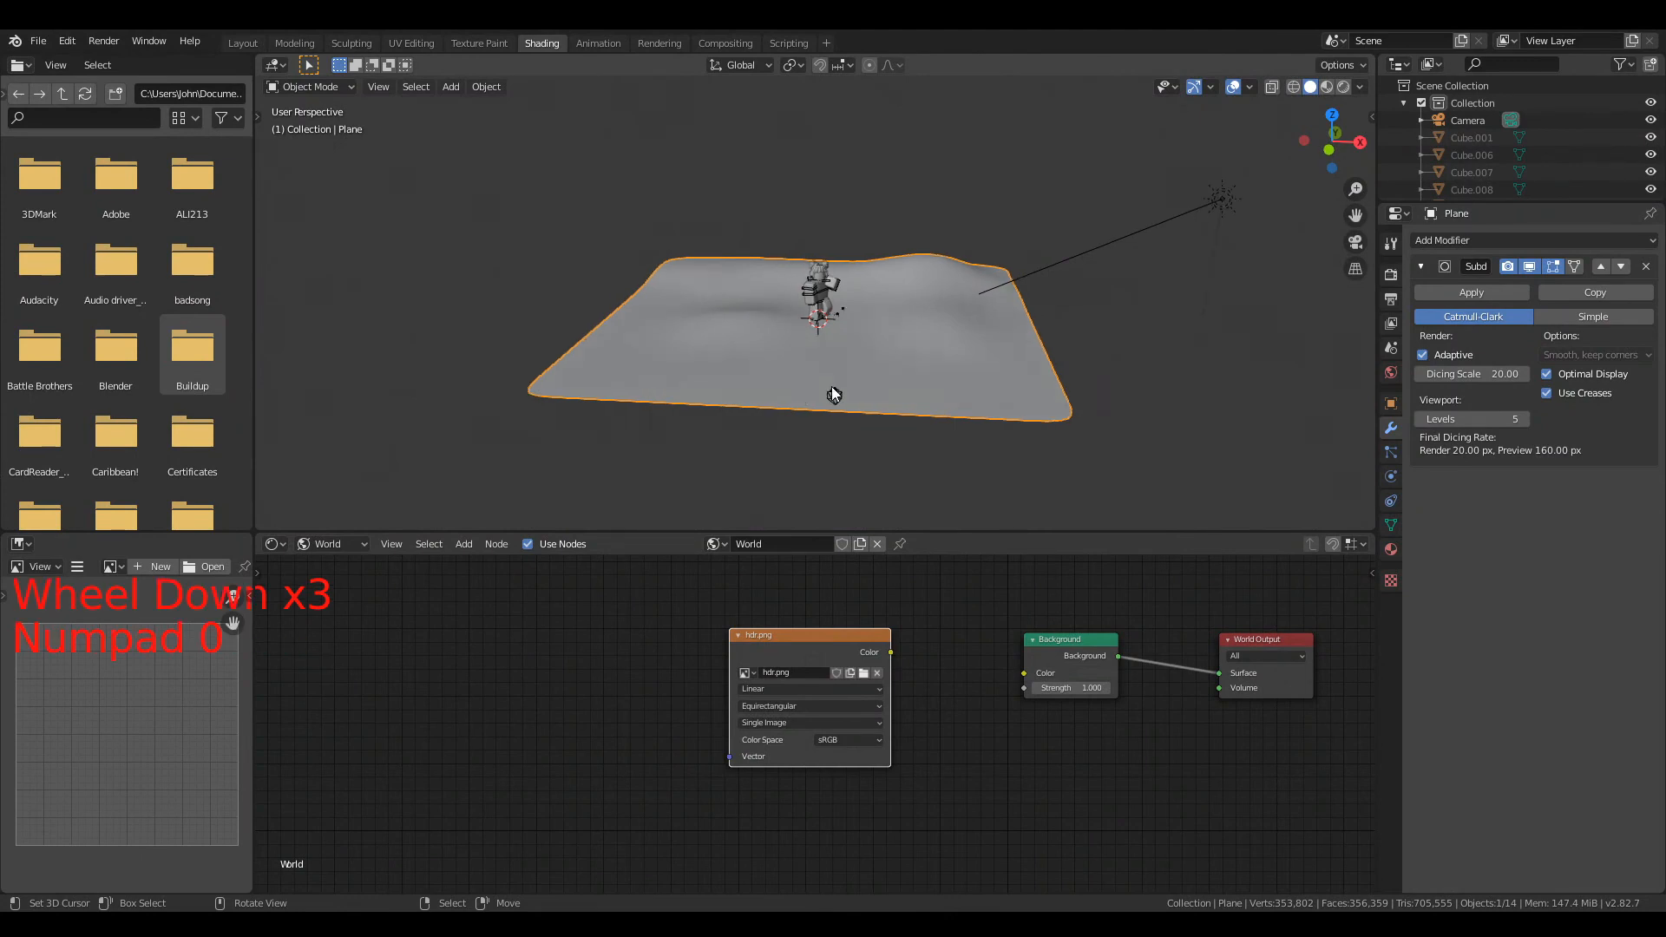
{"action": "scroll", "coordinate": [831, 387], "scroll_direction": "up", "scroll_amount": 1}
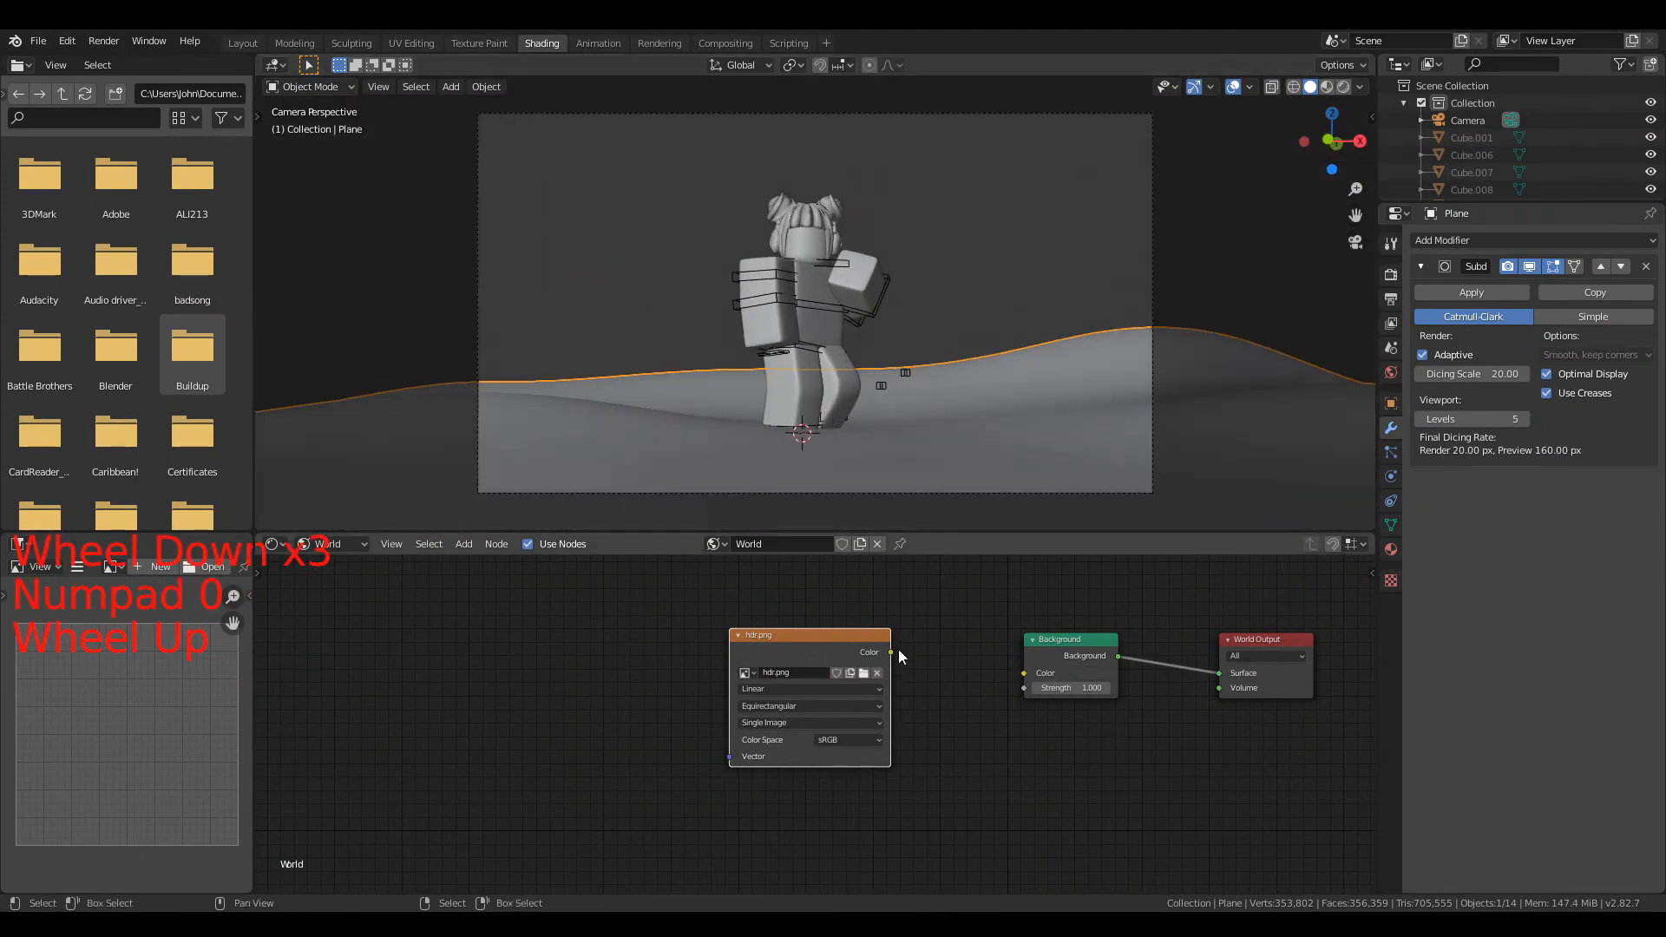
{"action": "left_click", "coordinate": [889, 653]}
{"action": "left_click_drag", "start_coordinate": [889, 657], "coordinate": [1023, 673]}
{"action": "middle_click_drag", "start_coordinate": [652, 613], "coordinate": [634, 656]}
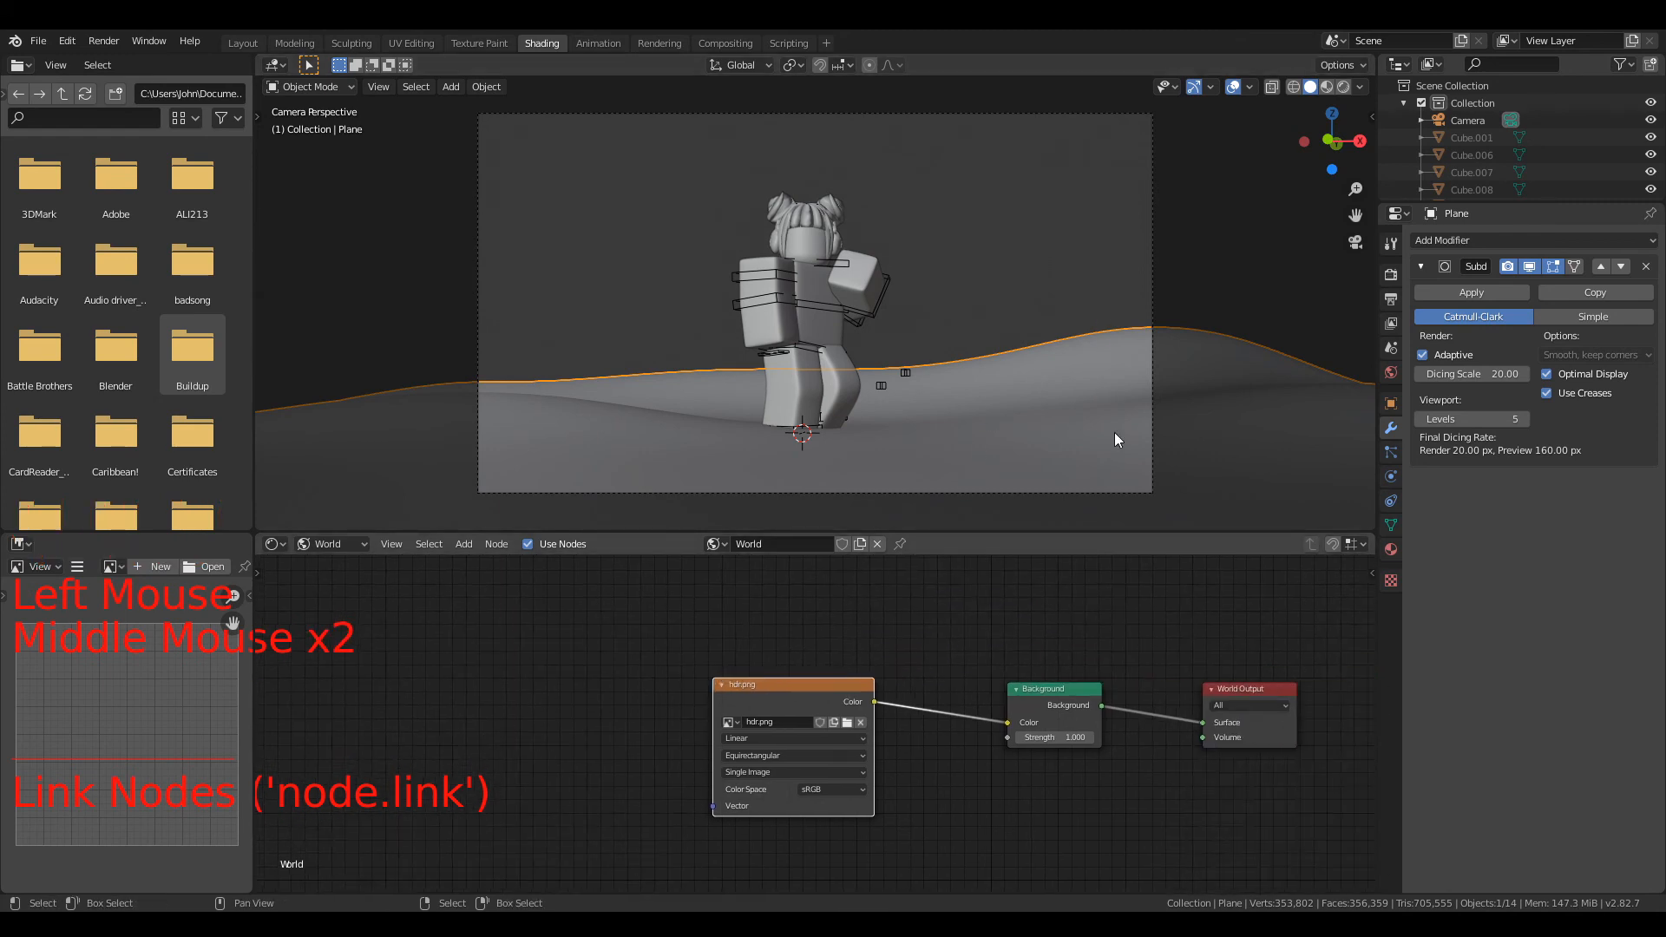
Step: Preview the sky in rendered shading with everything deselected, and return to solid shading
{"action": "left_click", "coordinate": [1345, 88]}
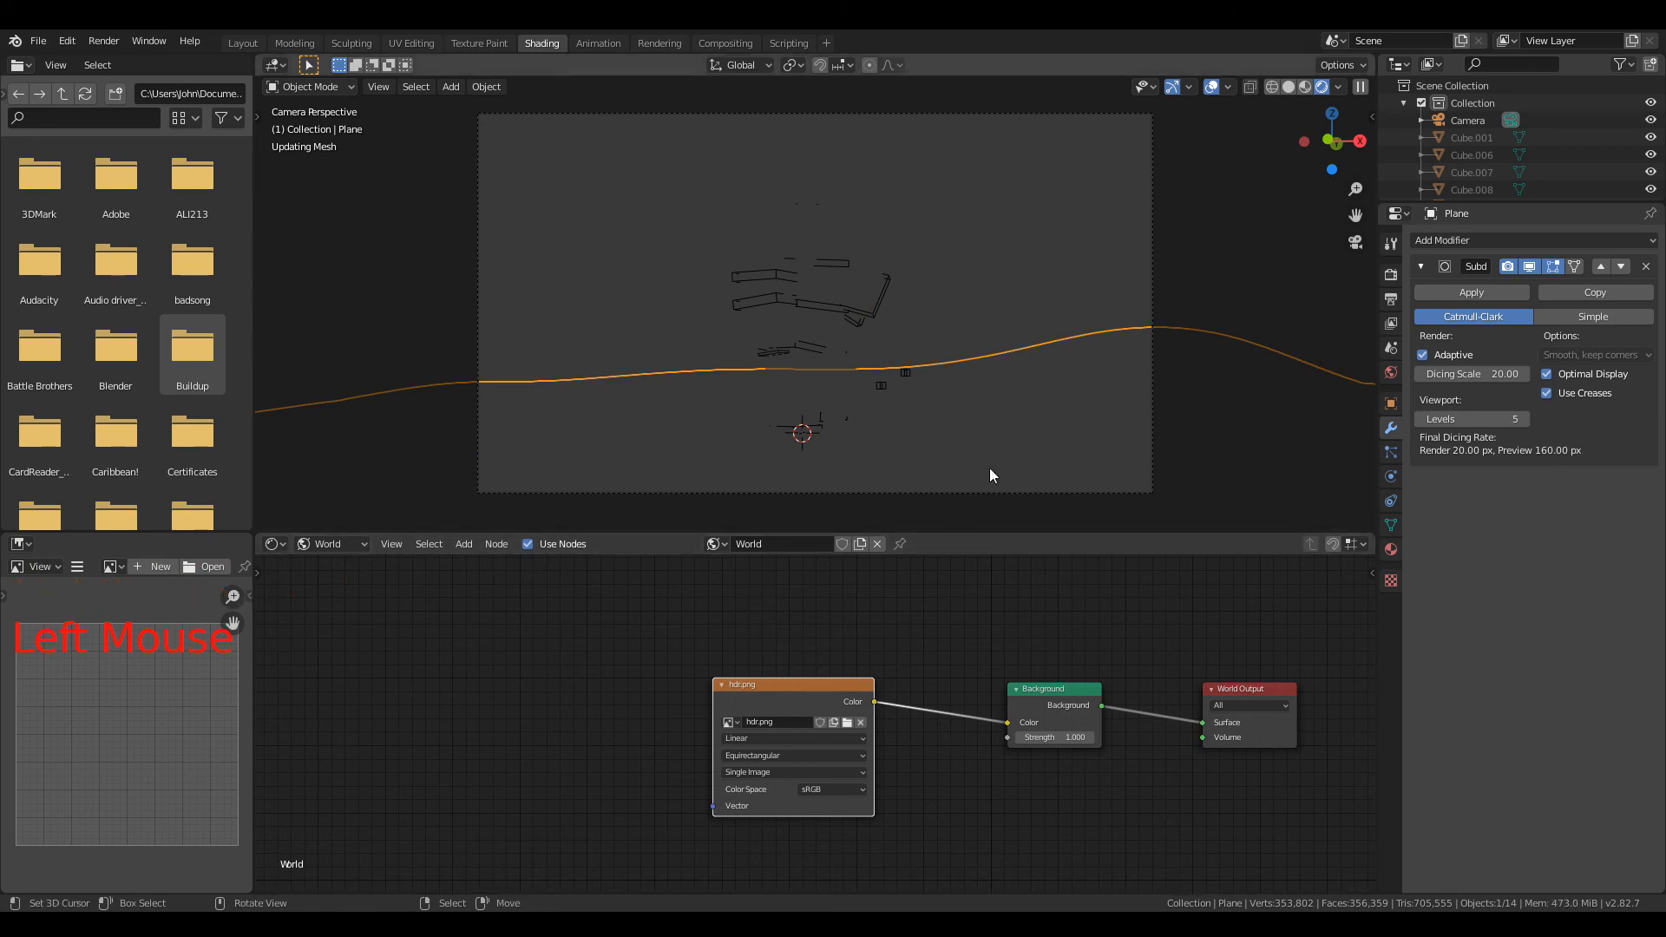
{"action": "key", "text": "alt+a"}
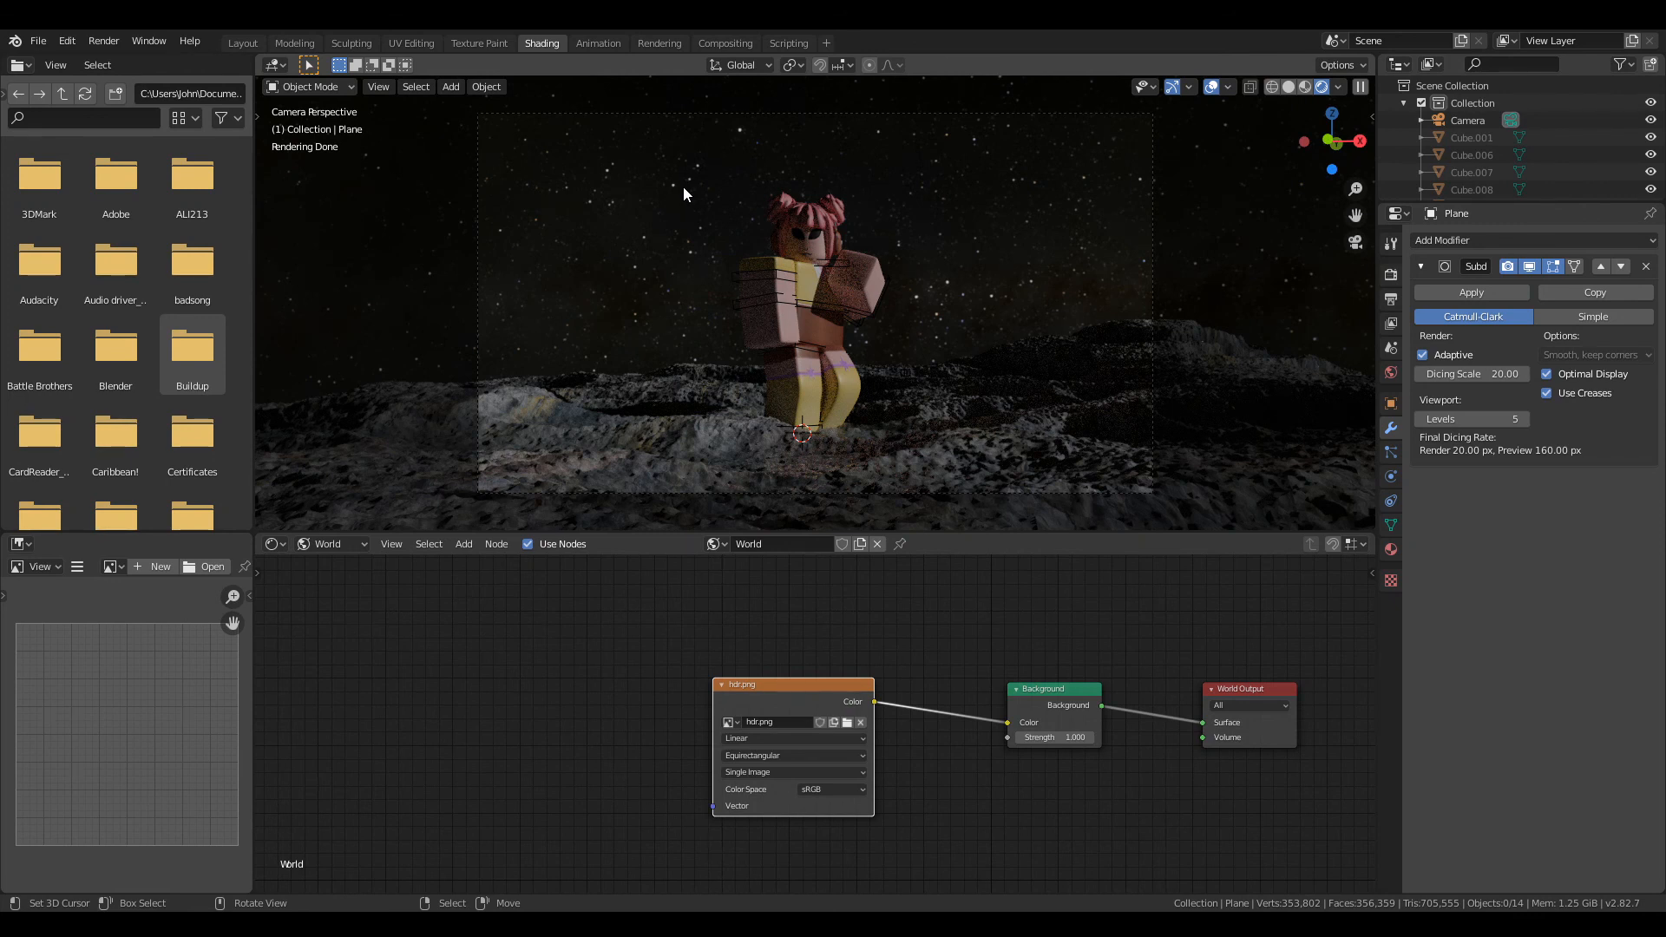
{"action": "left_click", "coordinate": [1291, 92]}
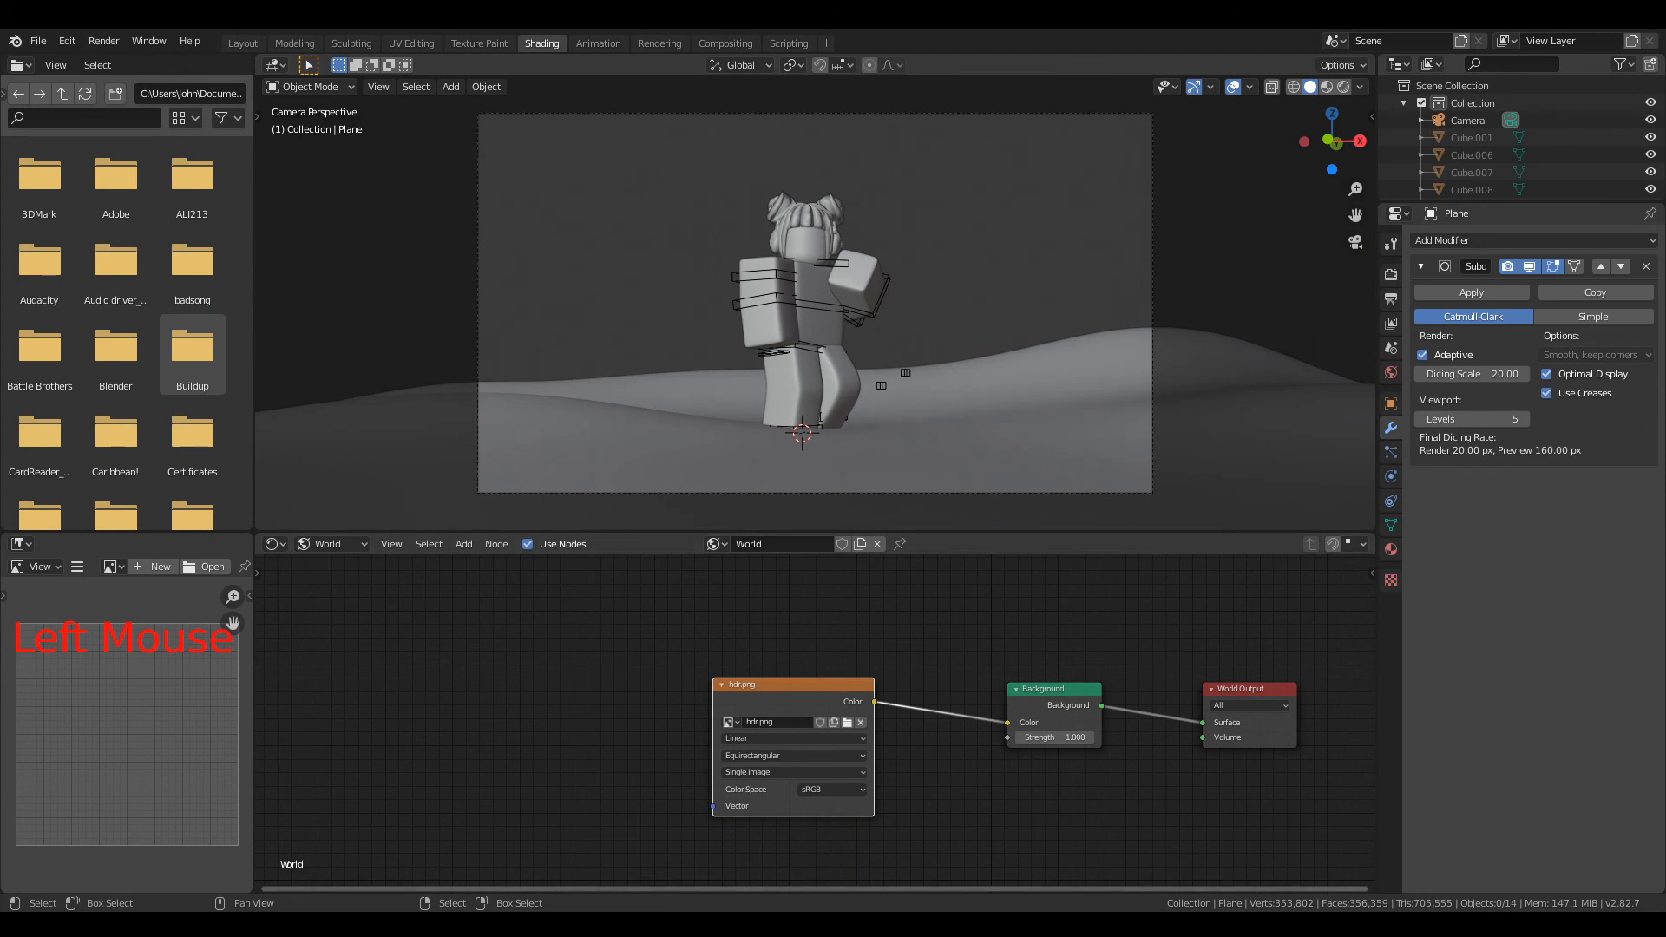